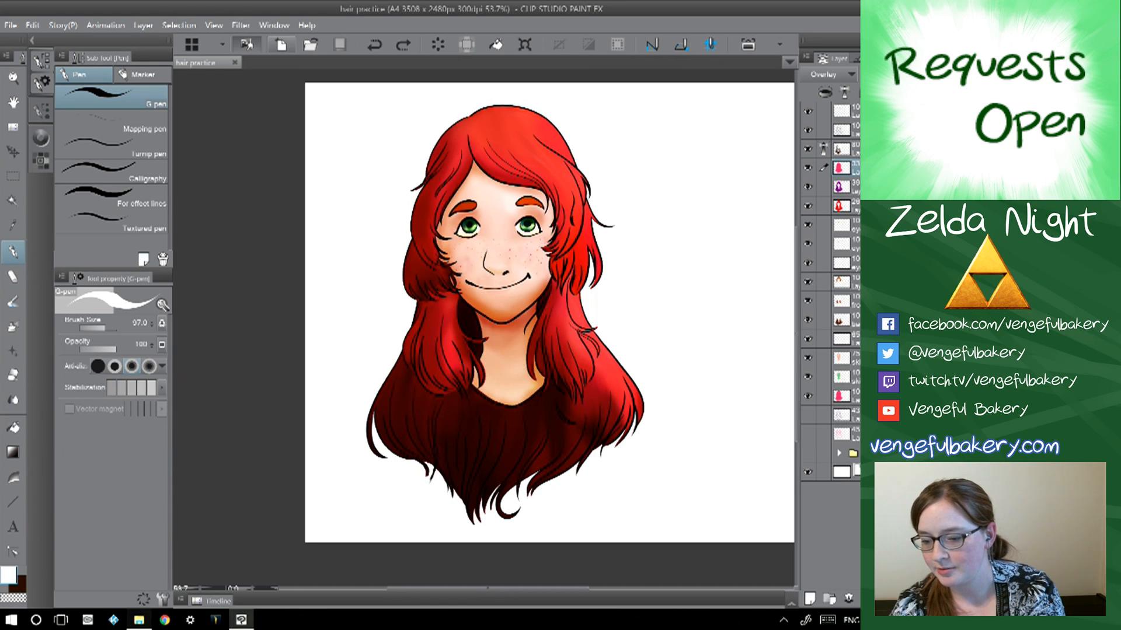
# - Create a new A4 canvas of 3508 × 2480 px at 300 dpi
pyautogui.click(280, 45)
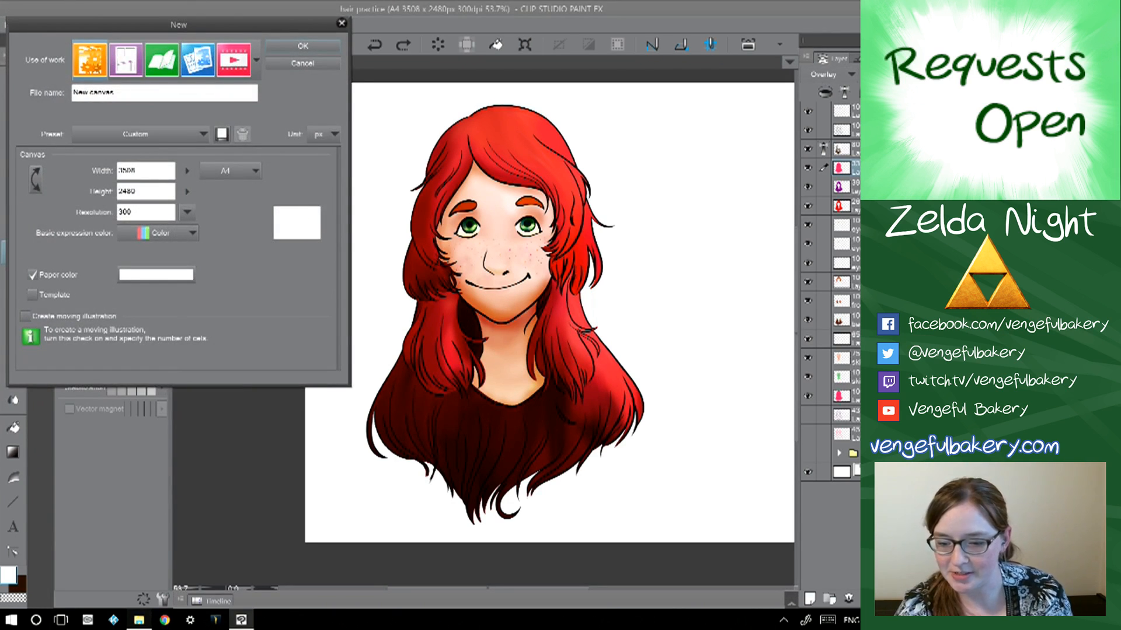
pyautogui.click(303, 46)
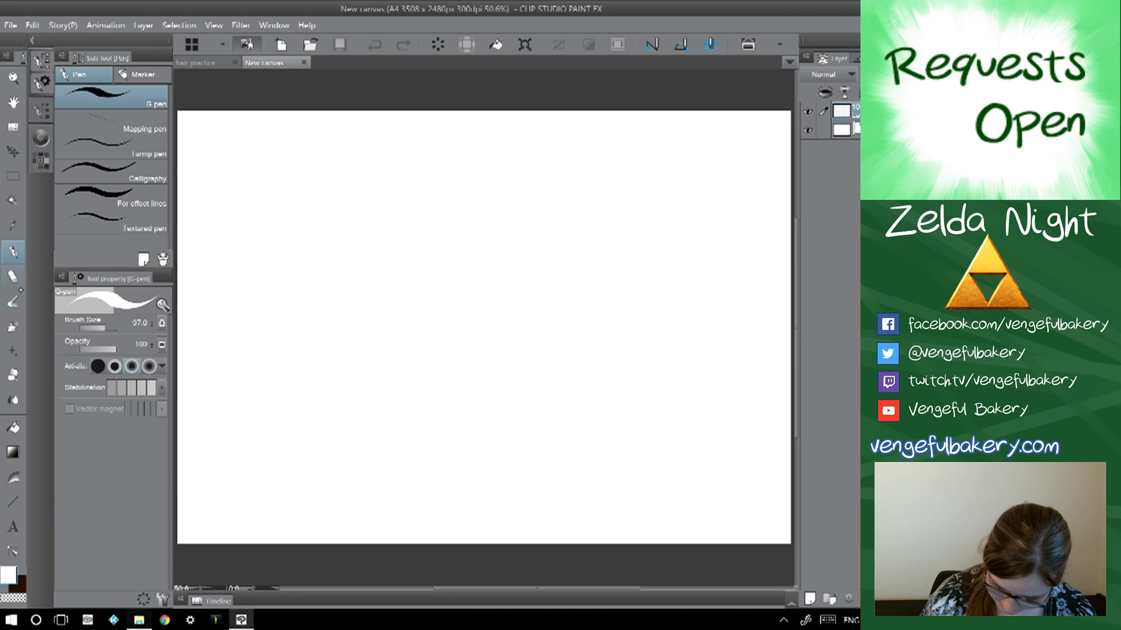
# - Set up the Uneven layering brush at size 15.5 with a dark red drawing colour
pyautogui.press('b')
pyautogui.moveTo(109, 326); pyautogui.dragTo(99, 327)
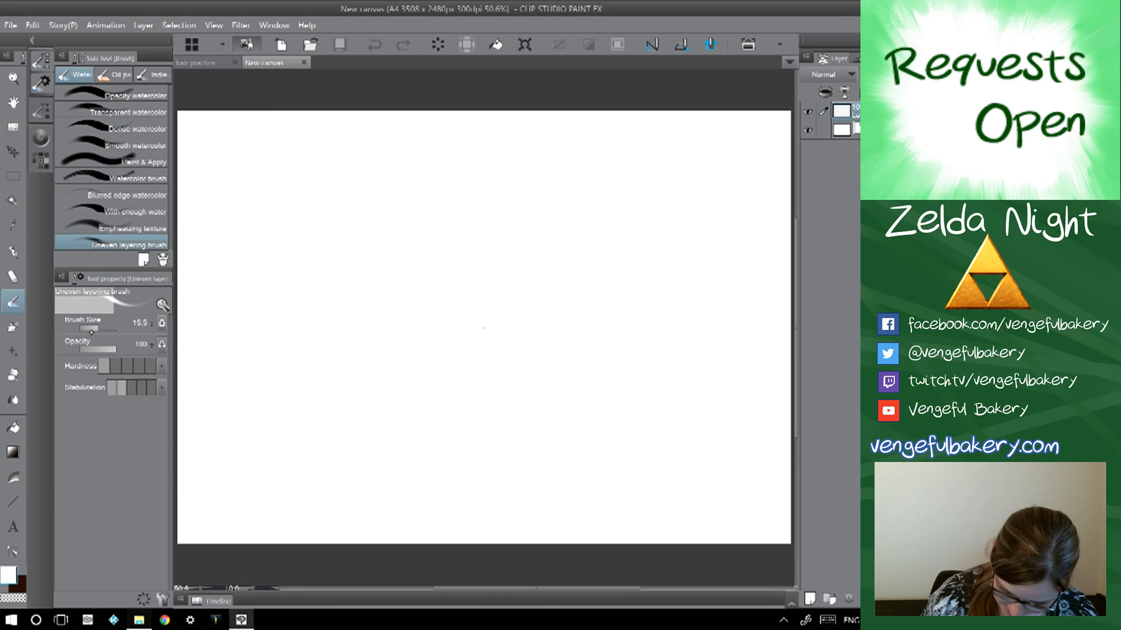
pyautogui.press('p')
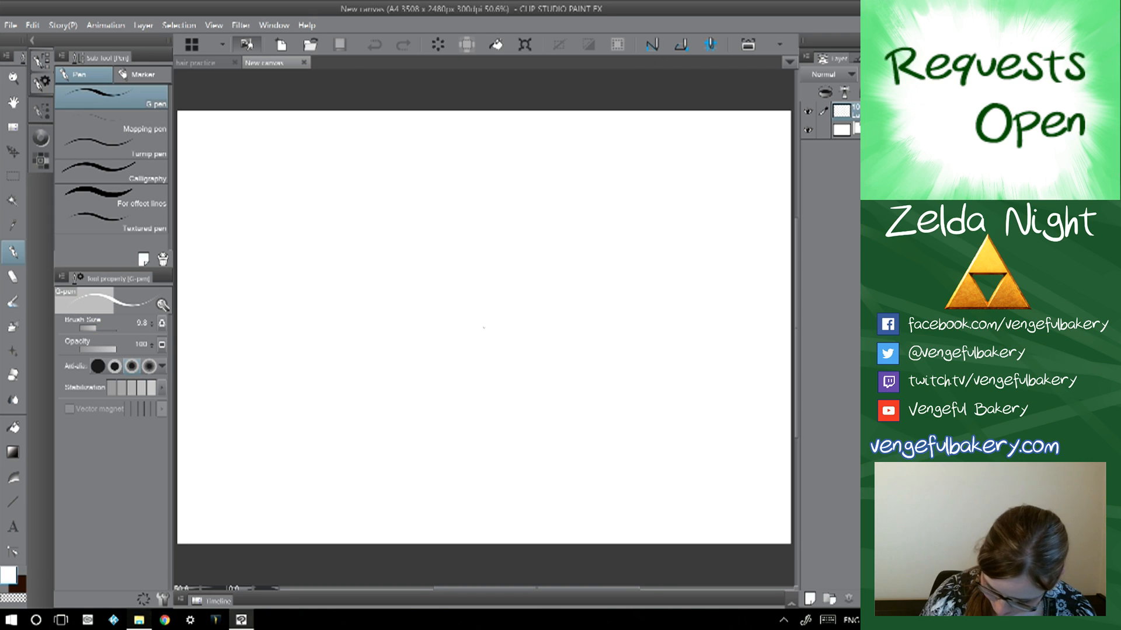
pyautogui.doubleClick(10, 570)
pyautogui.click(330, 280)
pyautogui.click(343, 400)
pyautogui.press('b')
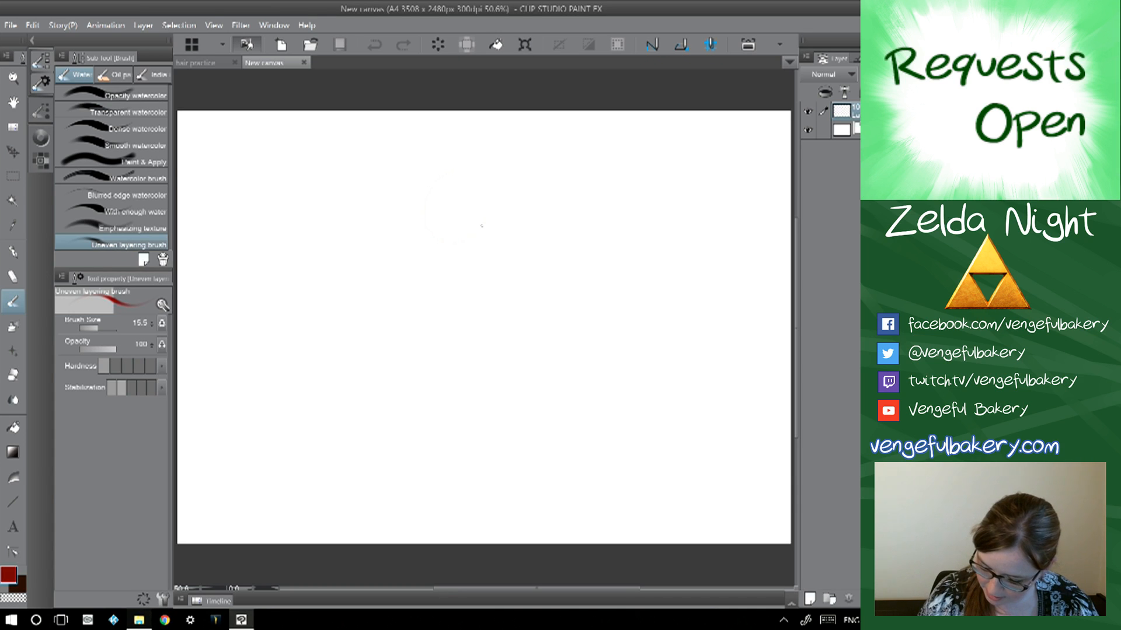
# - Sketch the figure's round head, slanted spine line, and crossing shoulder and hip lines
pyautogui.moveTo(481, 172)
pyautogui.mouseDown()
pyautogui.moveTo(453, 239)
pyautogui.moveTo(427, 190)
pyautogui.moveTo(493, 182)
pyautogui.moveTo(464, 226)
pyautogui.moveTo(464, 187)
pyautogui.moveTo(484, 178)
pyautogui.moveTo(465, 178)
pyautogui.moveTo(447, 224)
pyautogui.moveTo(436, 185)
pyautogui.moveTo(496, 179)
pyautogui.moveTo(448, 244)
pyautogui.moveTo(460, 207)
pyautogui.moveTo(460, 244)
pyautogui.moveTo(493, 199)
pyautogui.moveTo(458, 249)
pyautogui.moveTo(421, 192)
pyautogui.moveTo(497, 192)
pyautogui.mouseUp()
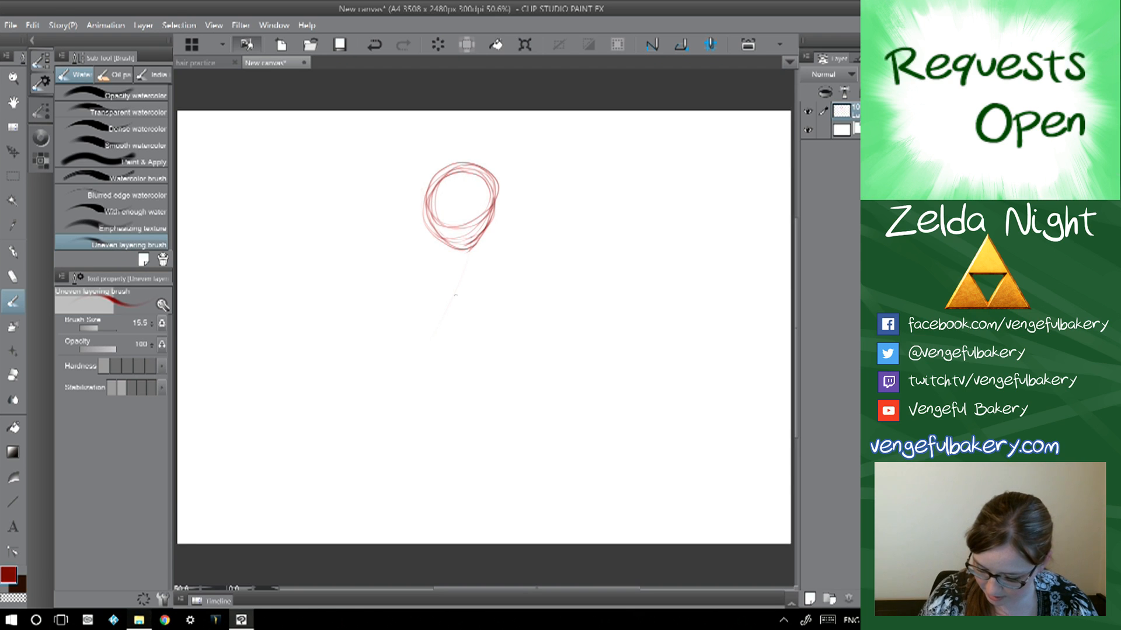
pyautogui.moveTo(461, 251); pyautogui.dragTo(395, 374)
pyautogui.moveTo(423, 238); pyautogui.dragTo(477, 279)
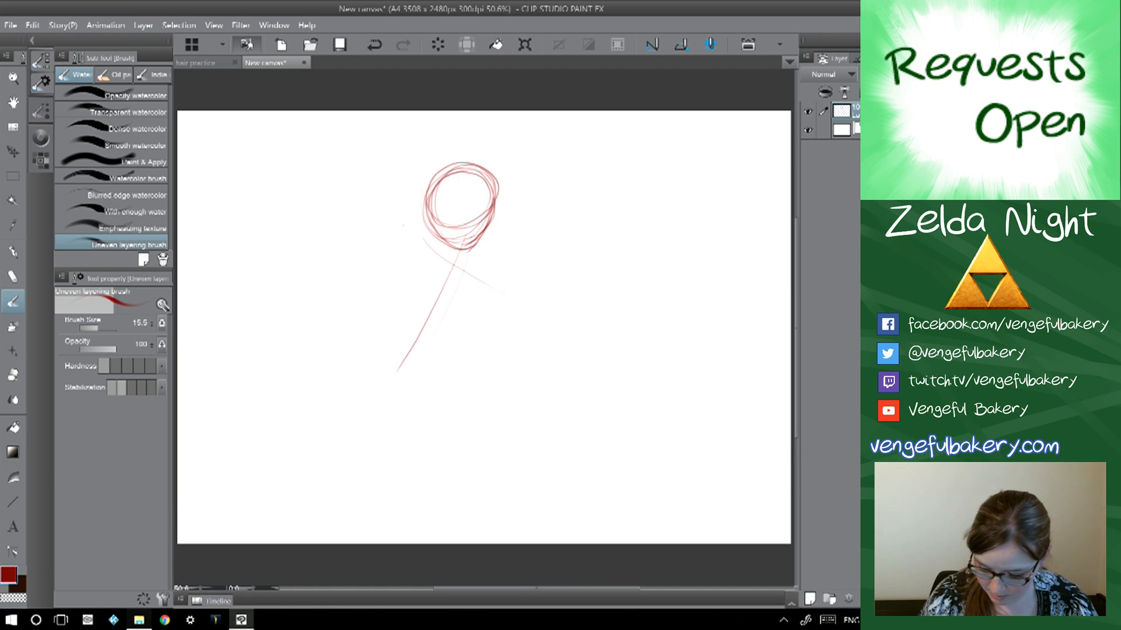
pyautogui.moveTo(404, 317); pyautogui.dragTo(445, 385)
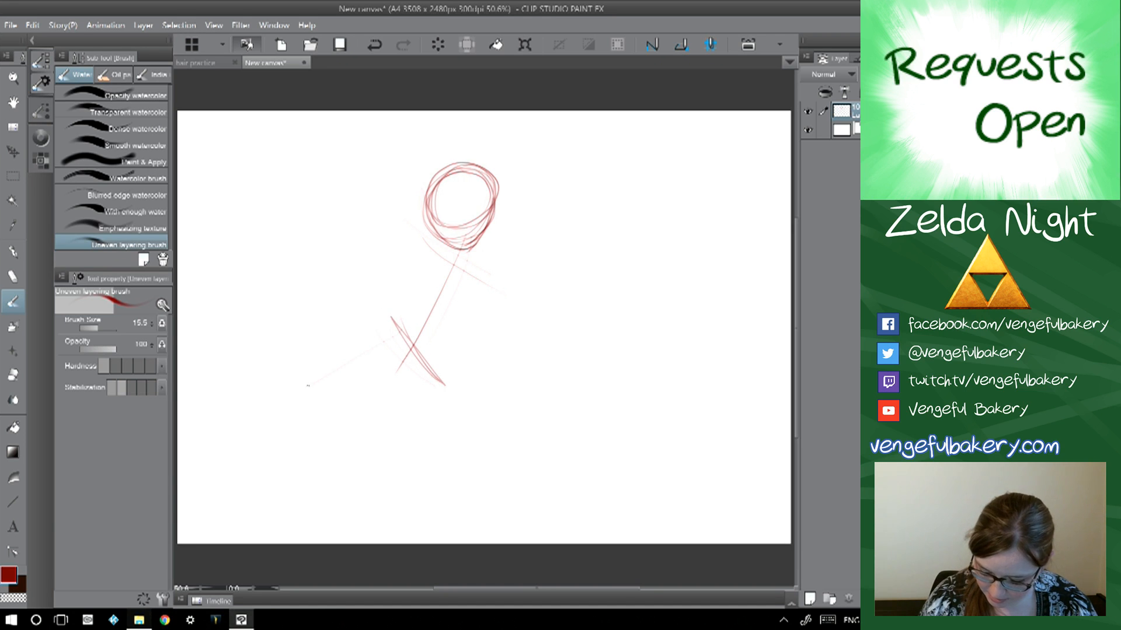
# - Sketch both bent legs below the hip line, with an oval knee and tapering shin on the front leg
pyautogui.moveTo(390, 345)
pyautogui.mouseDown()
pyautogui.moveTo(306, 390)
pyautogui.moveTo(371, 447)
pyautogui.mouseUp()
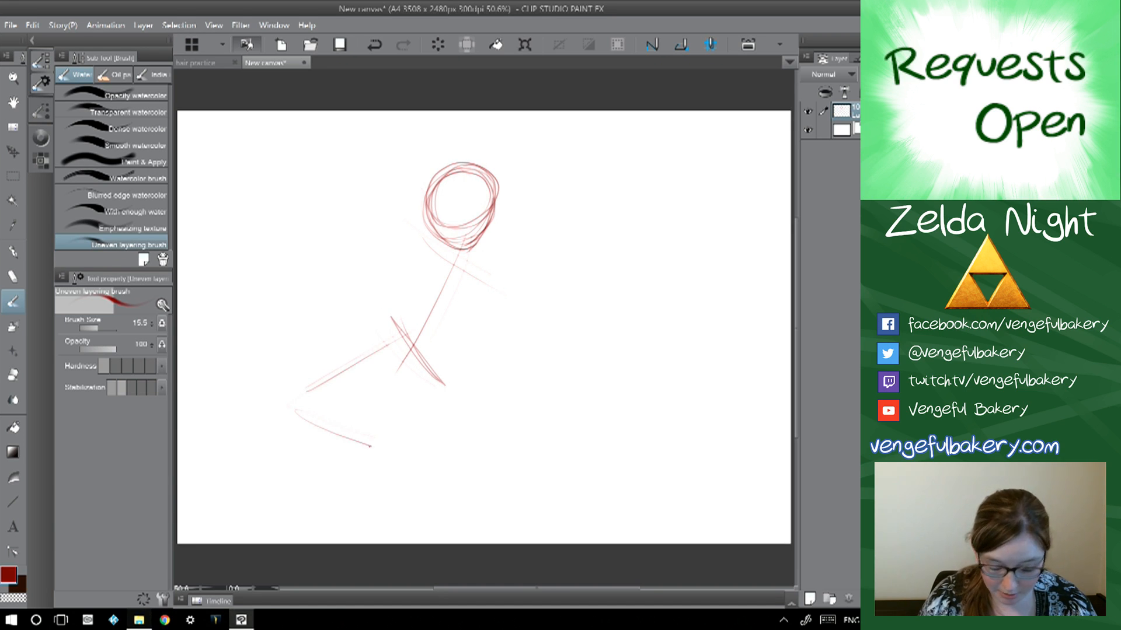
pyautogui.moveTo(429, 379); pyautogui.dragTo(383, 461)
pyautogui.moveTo(409, 417)
pyautogui.mouseDown()
pyautogui.moveTo(381, 463)
pyautogui.moveTo(408, 520)
pyautogui.mouseUp()
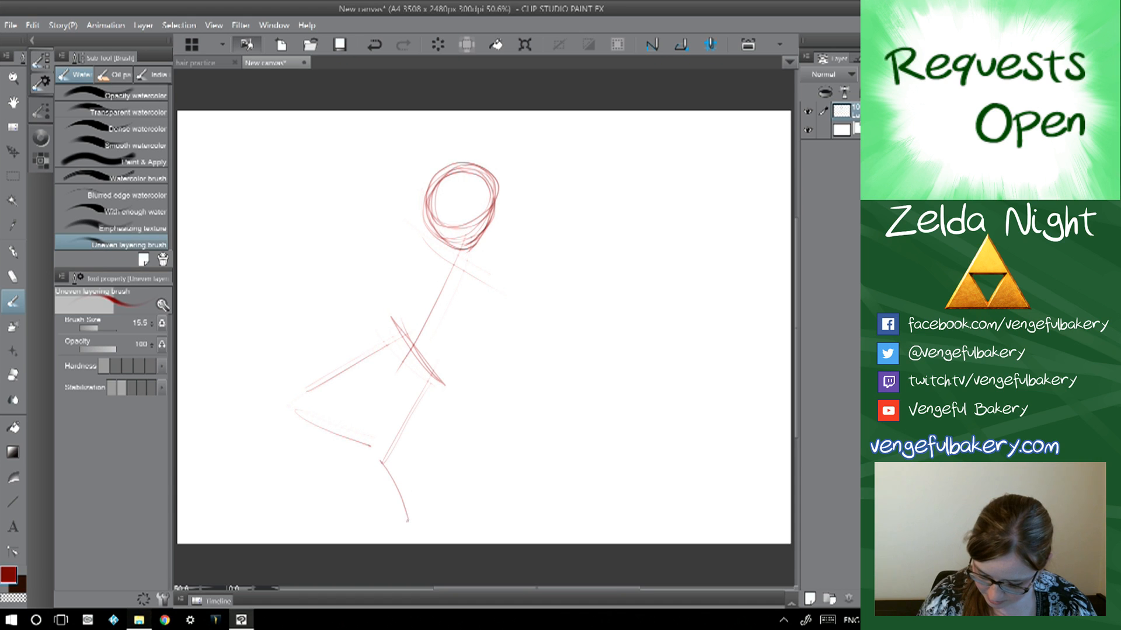
pyautogui.moveTo(405, 468)
pyautogui.mouseDown()
pyautogui.moveTo(374, 469)
pyautogui.moveTo(412, 513)
pyautogui.mouseUp()
pyautogui.moveTo(407, 461); pyautogui.dragTo(409, 528)
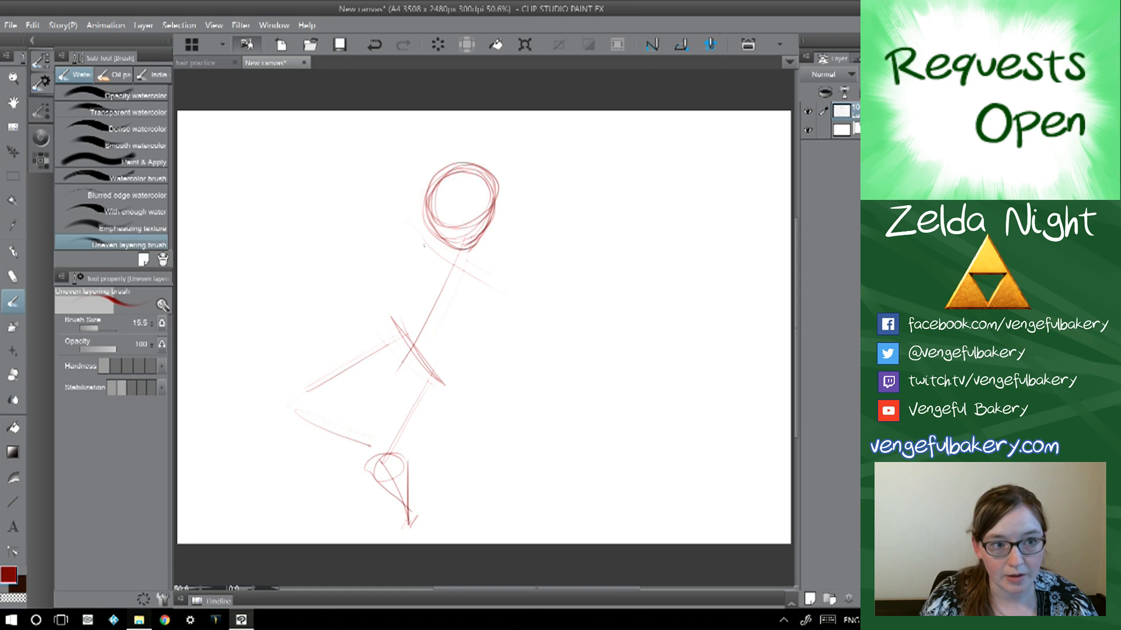
# - Sketch the curved rear arm and an oval hand beside the chin, and faintly mark the bow's tips and curve
pyautogui.moveTo(446, 230); pyautogui.dragTo(397, 209)
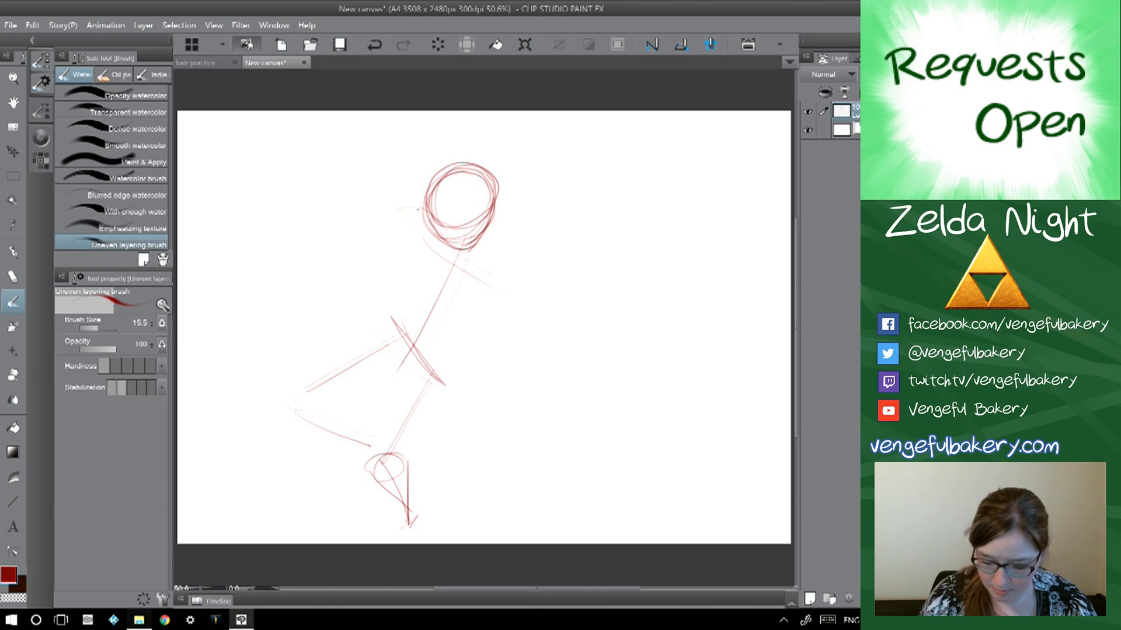
pyautogui.moveTo(419, 206); pyautogui.dragTo(401, 238)
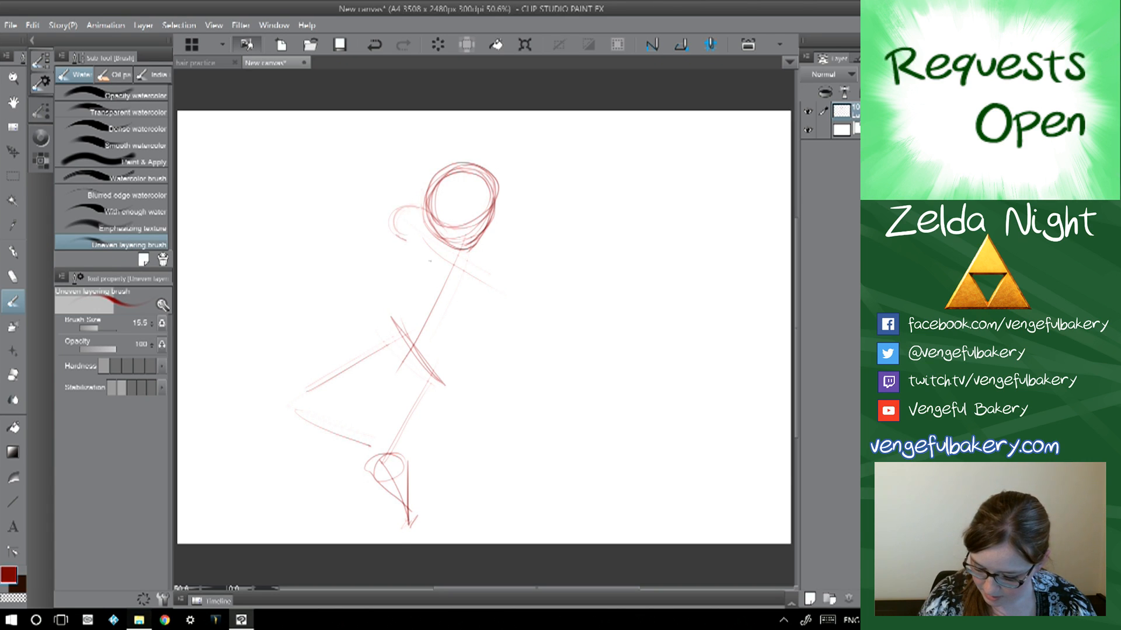
pyautogui.moveTo(438, 236)
pyautogui.mouseDown()
pyautogui.moveTo(444, 247)
pyautogui.moveTo(417, 256)
pyautogui.mouseUp()
pyautogui.moveTo(412, 208)
pyautogui.mouseDown()
pyautogui.moveTo(388, 227)
pyautogui.moveTo(422, 263)
pyautogui.mouseUp()
pyautogui.moveTo(434, 235); pyautogui.dragTo(444, 249)
pyautogui.moveTo(412, 209); pyautogui.dragTo(438, 238)
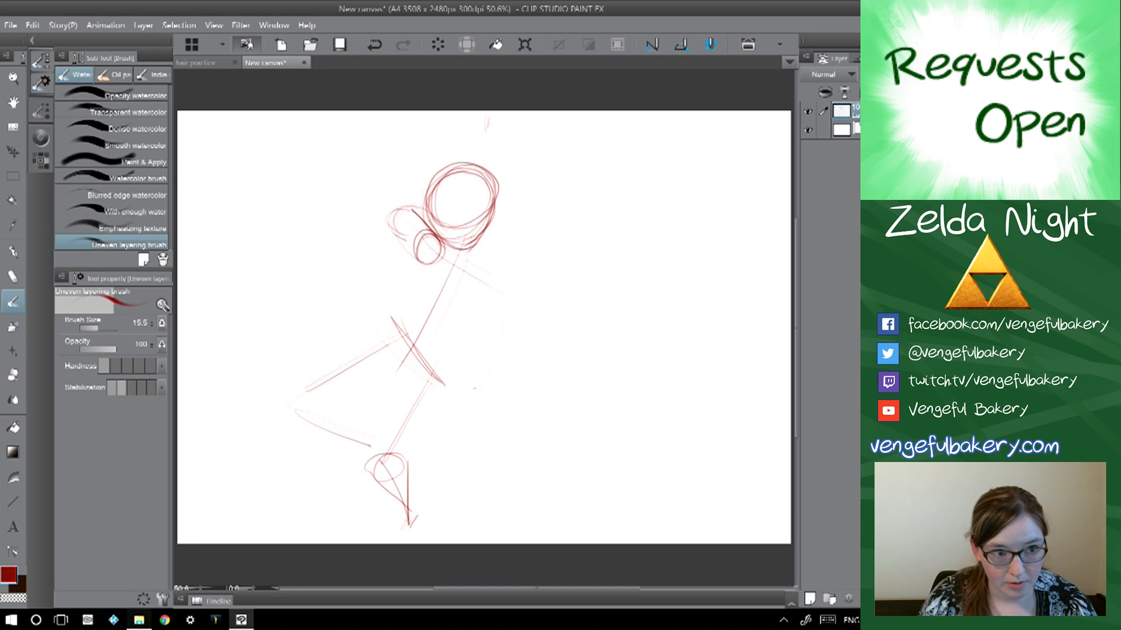
pyautogui.moveTo(455, 422); pyautogui.dragTo(453, 440)
pyautogui.moveTo(498, 277)
pyautogui.mouseDown()
pyautogui.moveTo(481, 307)
pyautogui.moveTo(492, 294)
pyautogui.mouseUp()
# - Change the canvas height to 3508 px, keeping the centre reference point
pyautogui.hotkey('alt', 'e')
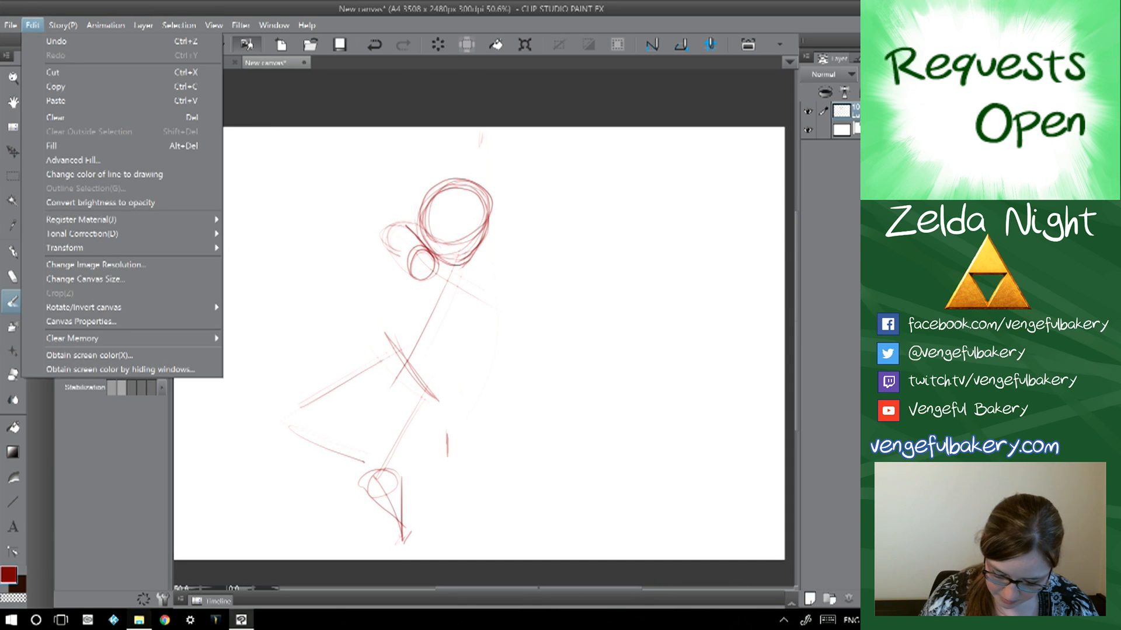
pyautogui.click(85, 279)
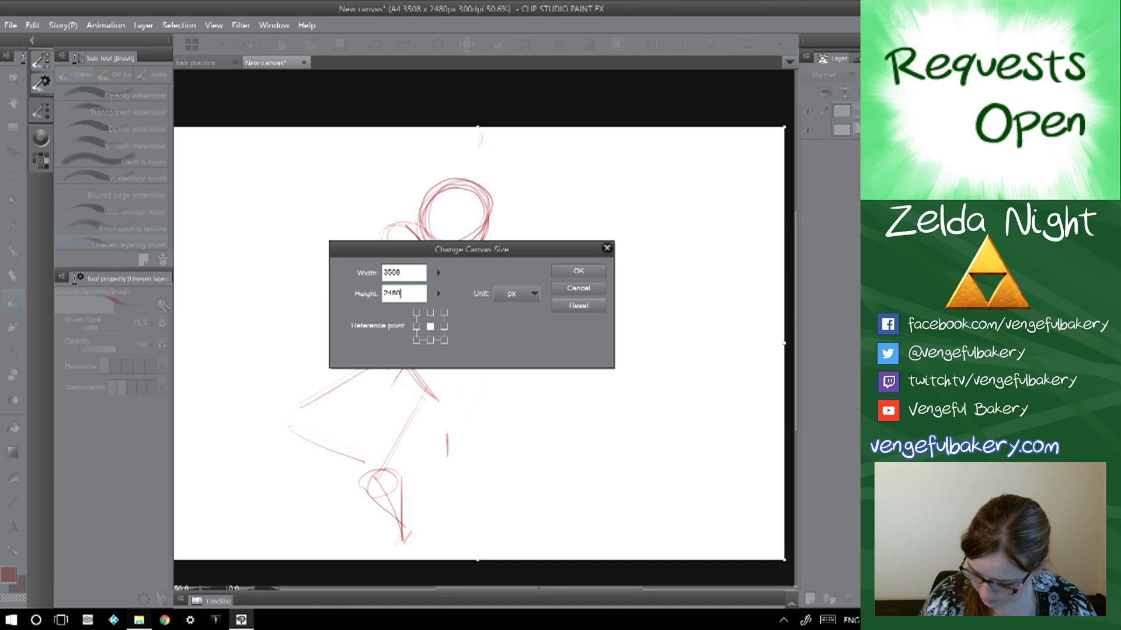
pyautogui.click(439, 294)
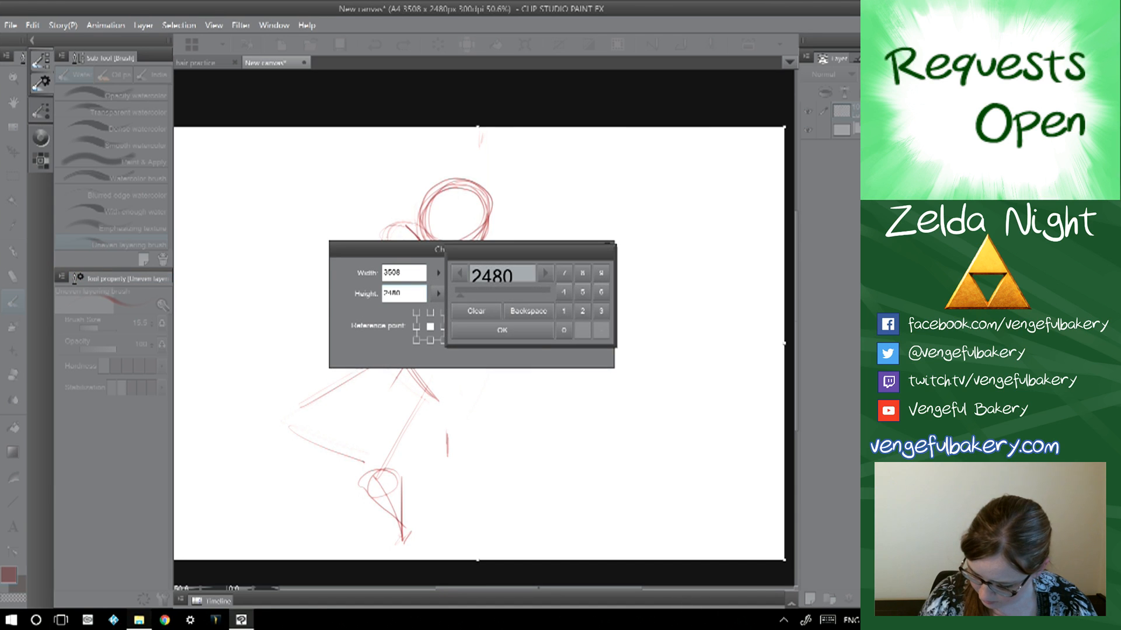
pyautogui.click(543, 274)
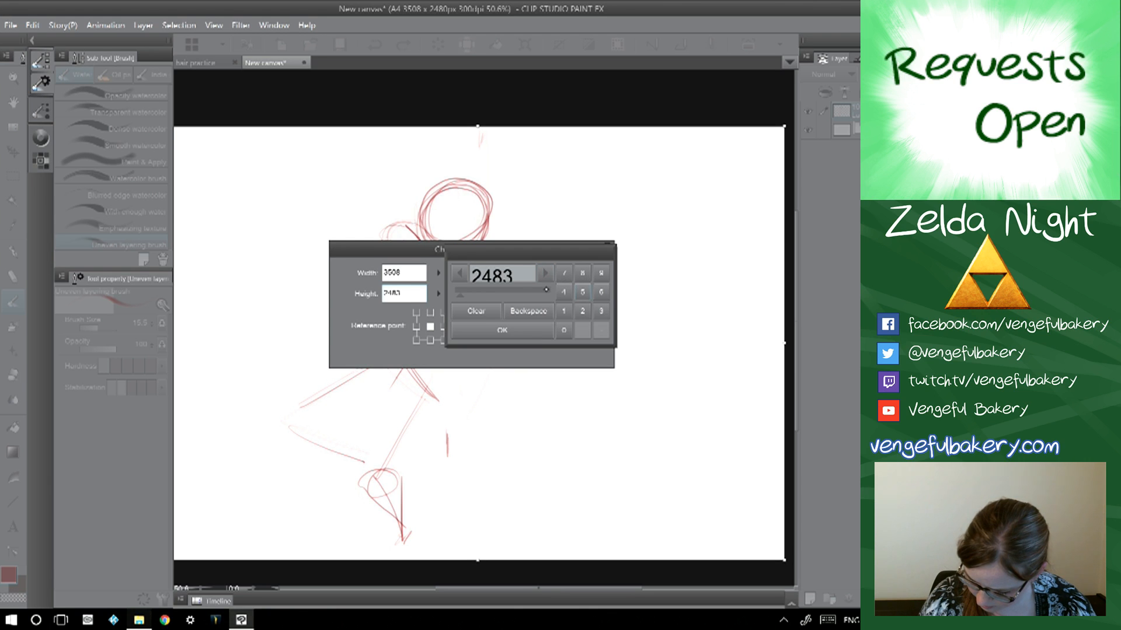
pyautogui.click(544, 274)
pyautogui.click(532, 311)
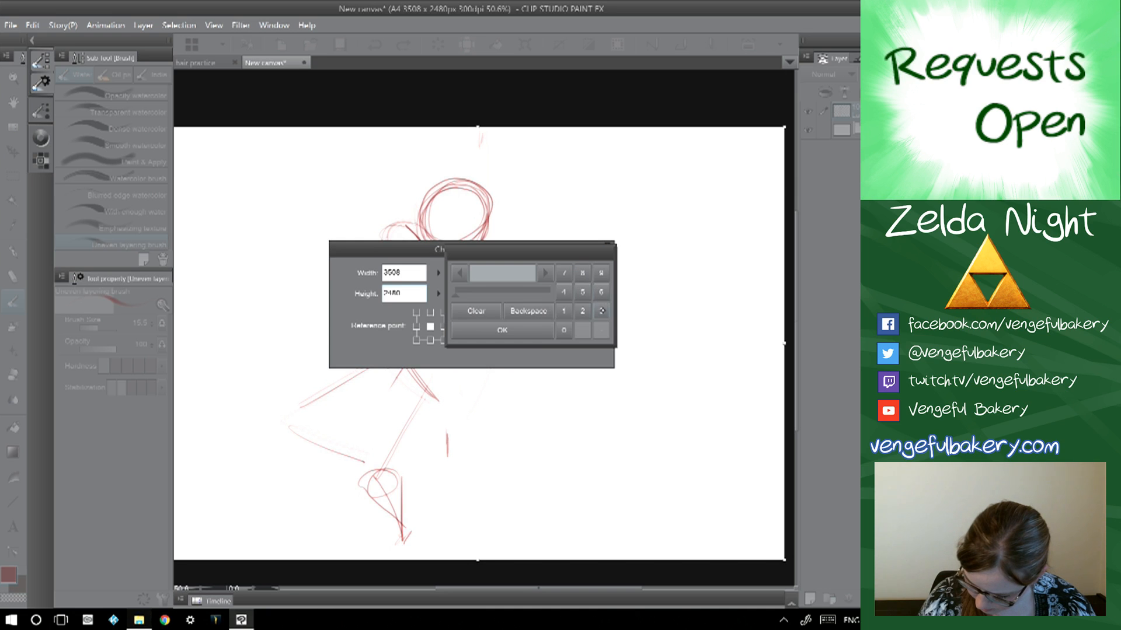
pyautogui.click(601, 311)
pyautogui.click(582, 292)
pyautogui.click(564, 331)
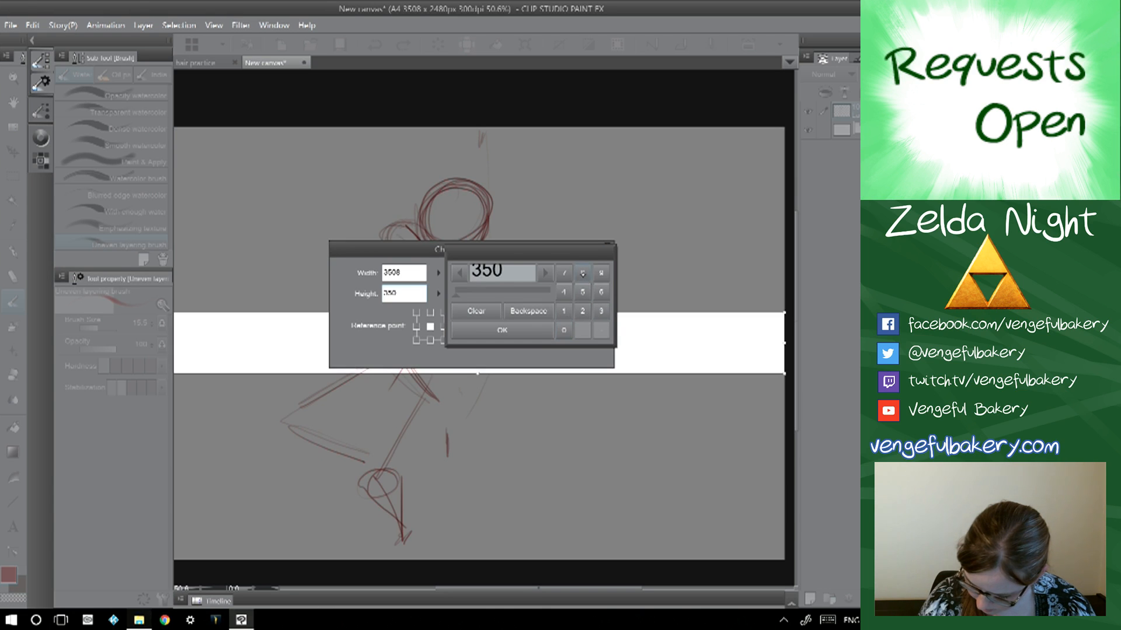
pyautogui.click(583, 273)
pyautogui.click(498, 339)
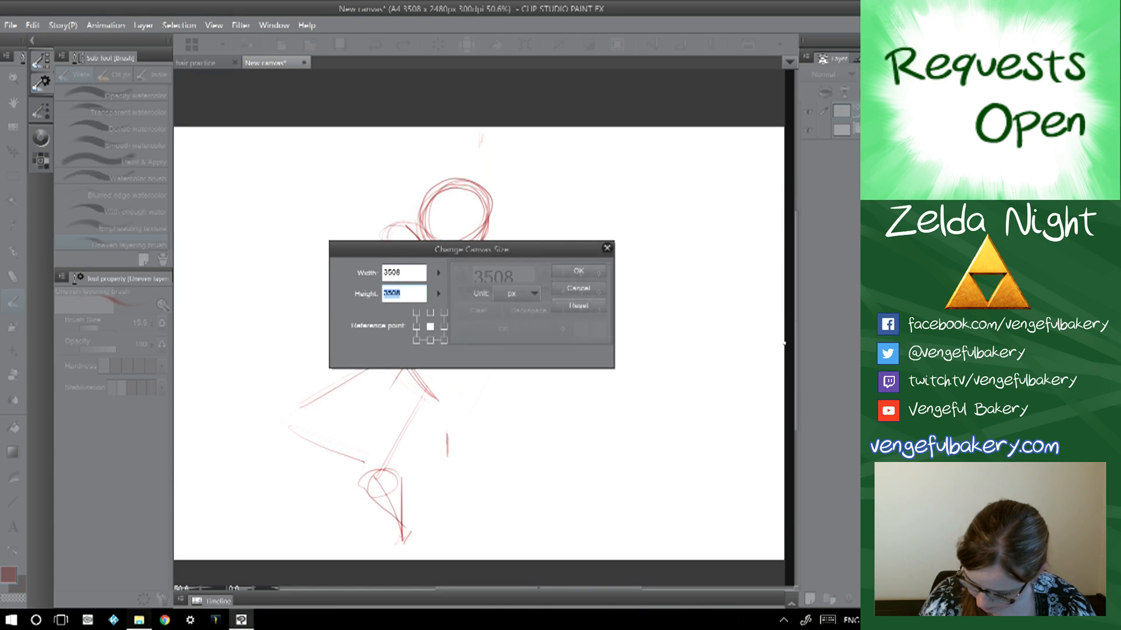
pyautogui.click(578, 272)
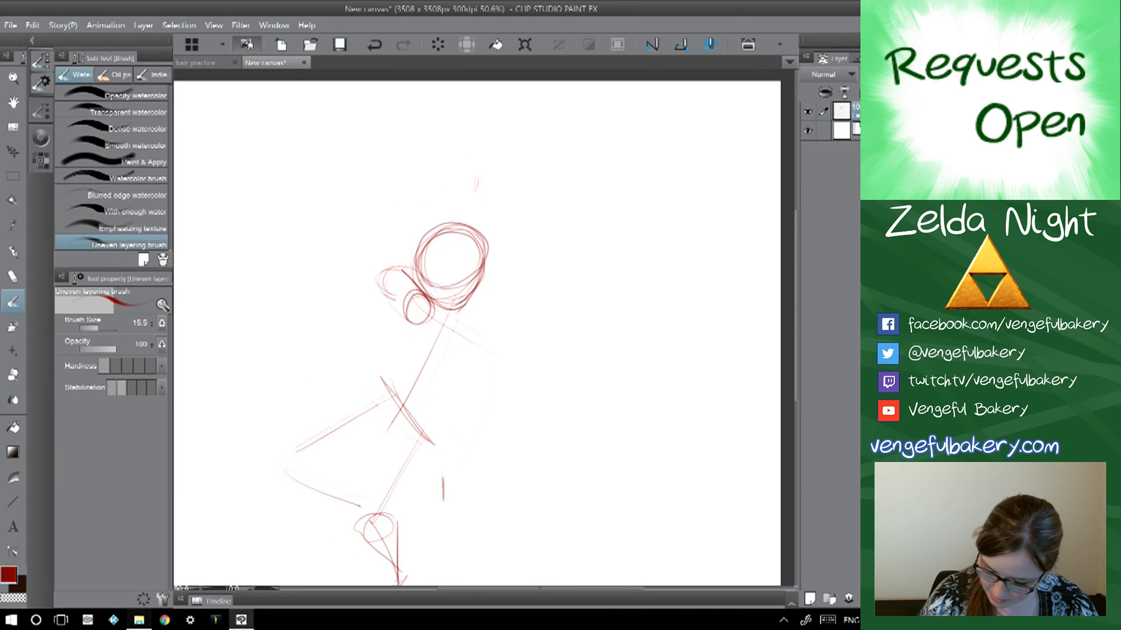
# - Draw the tall bow curve from above the head to below the hips, and add ovals for the front shoulder and hand
pyautogui.moveTo(480, 117); pyautogui.dragTo(477, 143)
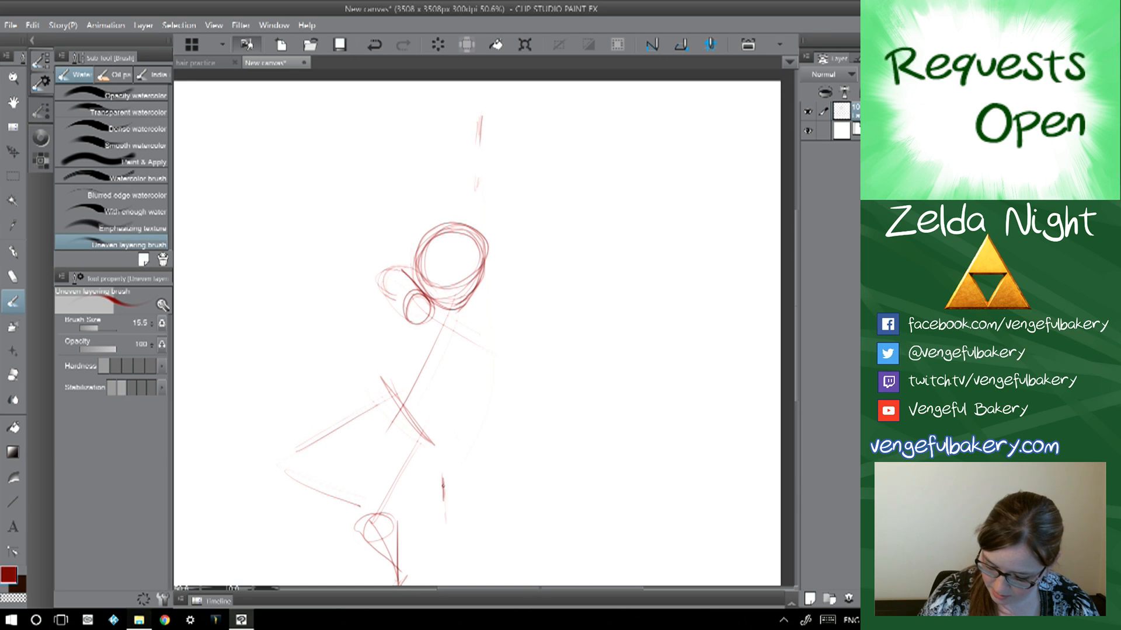
pyautogui.moveTo(492, 216)
pyautogui.mouseDown()
pyautogui.moveTo(471, 460)
pyautogui.moveTo(444, 514)
pyautogui.mouseUp()
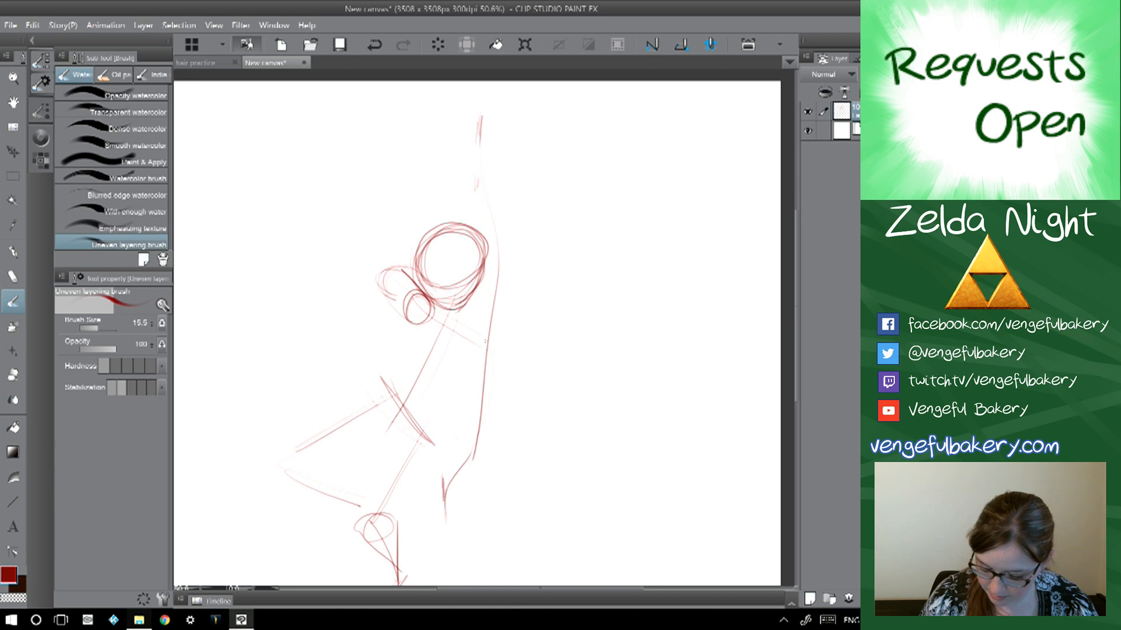
pyautogui.moveTo(492, 351); pyautogui.dragTo(484, 374)
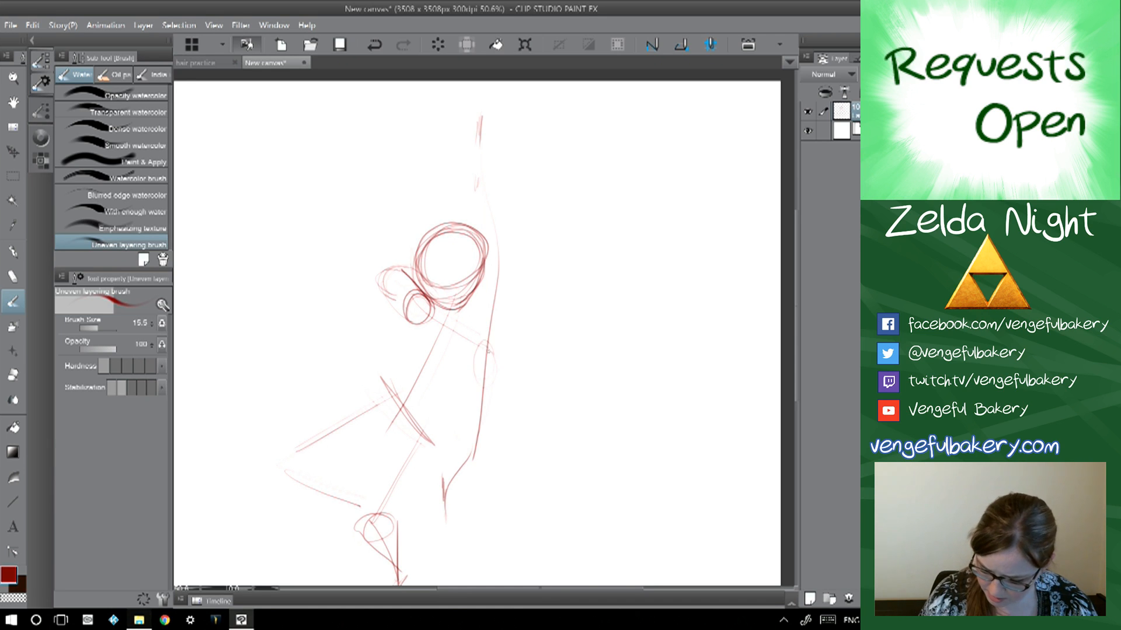
pyautogui.moveTo(467, 328)
pyautogui.mouseDown()
pyautogui.moveTo(464, 375)
pyautogui.moveTo(491, 386)
pyautogui.mouseUp()
pyautogui.moveTo(485, 344); pyautogui.dragTo(475, 388)
pyautogui.moveTo(425, 304)
pyautogui.mouseDown()
pyautogui.moveTo(412, 315)
pyautogui.moveTo(432, 292)
pyautogui.moveTo(461, 327)
pyautogui.moveTo(444, 256)
pyautogui.mouseUp()
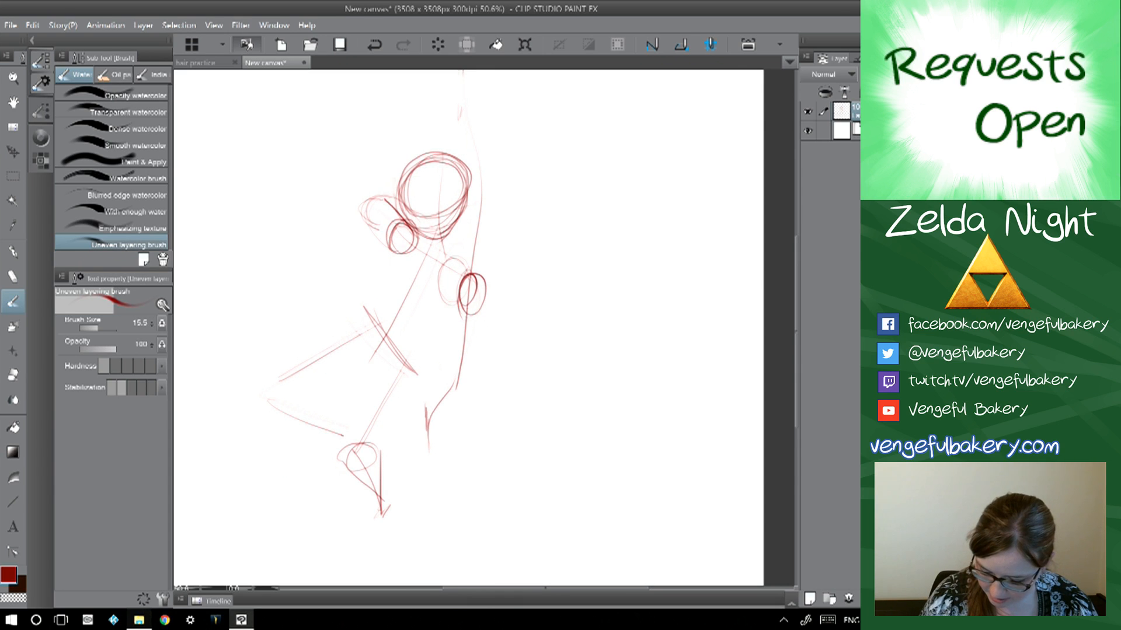
# - Sketch the flared tunic hem around the hips and a curved line down from the rear hand along the torso
pyautogui.moveTo(384, 318)
pyautogui.mouseDown()
pyautogui.moveTo(324, 354)
pyautogui.moveTo(432, 415)
pyautogui.mouseUp()
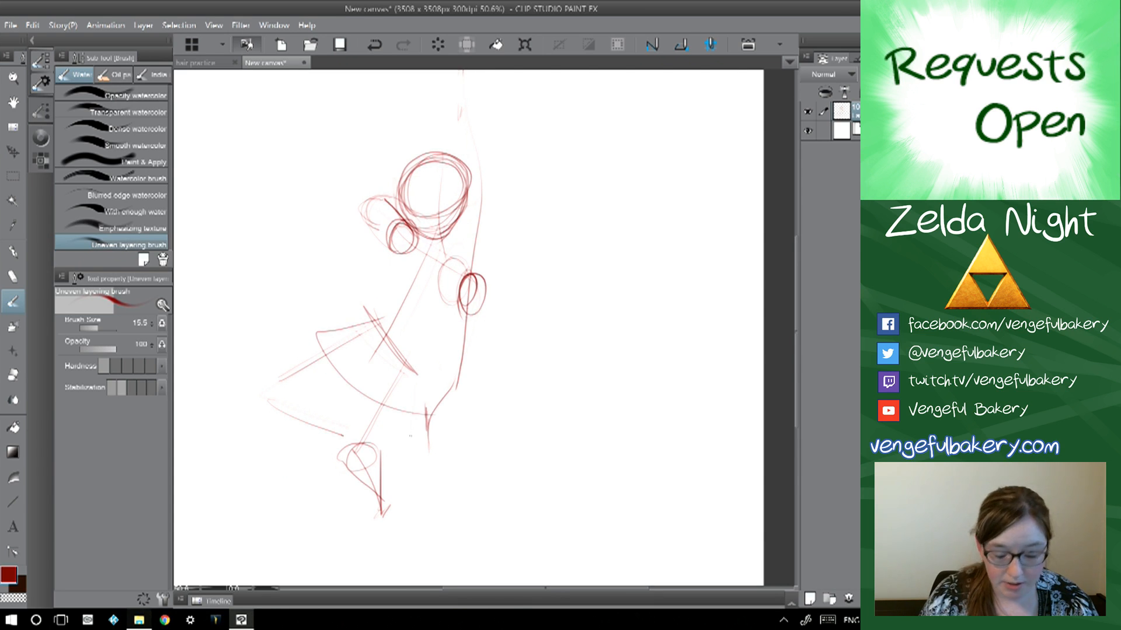
pyautogui.moveTo(404, 239)
pyautogui.mouseDown()
pyautogui.moveTo(417, 342)
pyautogui.moveTo(397, 408)
pyautogui.mouseUp()
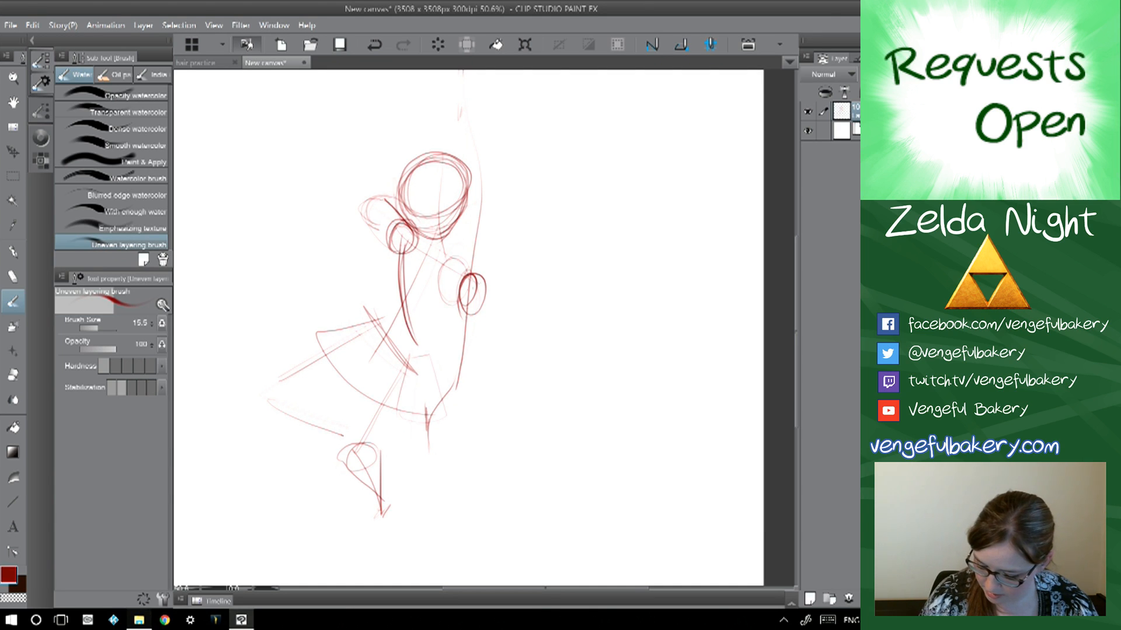
pyautogui.moveTo(546, 323)
pyautogui.mouseDown()
pyautogui.moveTo(403, 244)
pyautogui.moveTo(559, 342)
pyautogui.mouseUp()
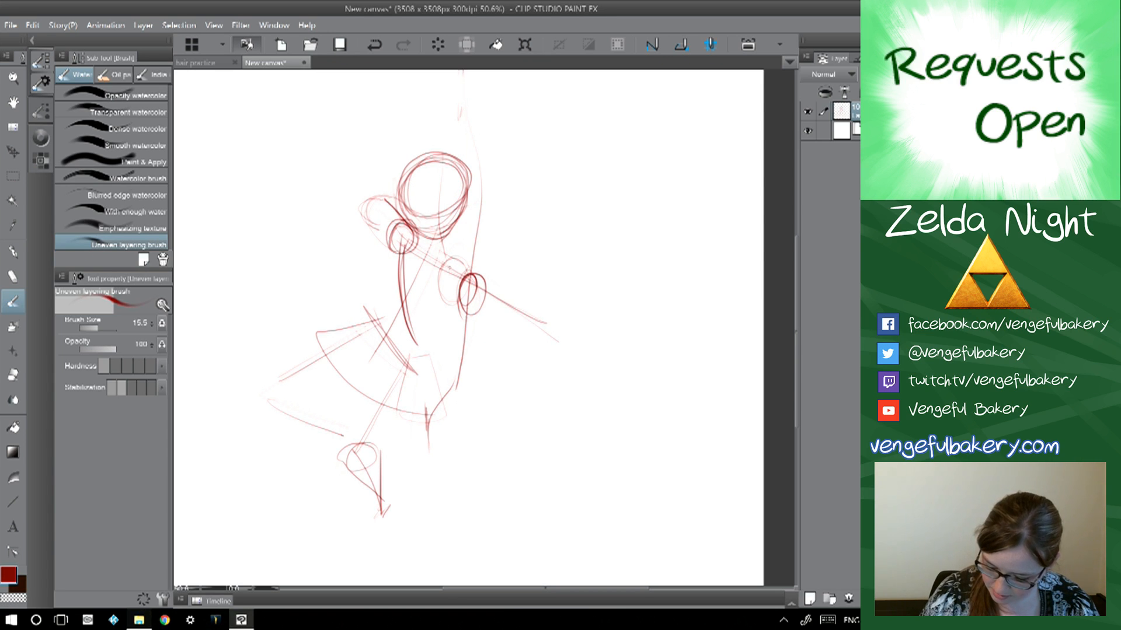
pyautogui.hotkey('ctrl', 'z')
pyautogui.hotkey('ctrl', 'z')
# - Draw the long straight arrow from the rear hand, past the front hand and well beyond the bow
pyautogui.moveTo(529, 303)
pyautogui.mouseDown()
pyautogui.moveTo(404, 236)
pyautogui.moveTo(569, 318)
pyautogui.moveTo(394, 235)
pyautogui.moveTo(601, 342)
pyautogui.mouseUp()
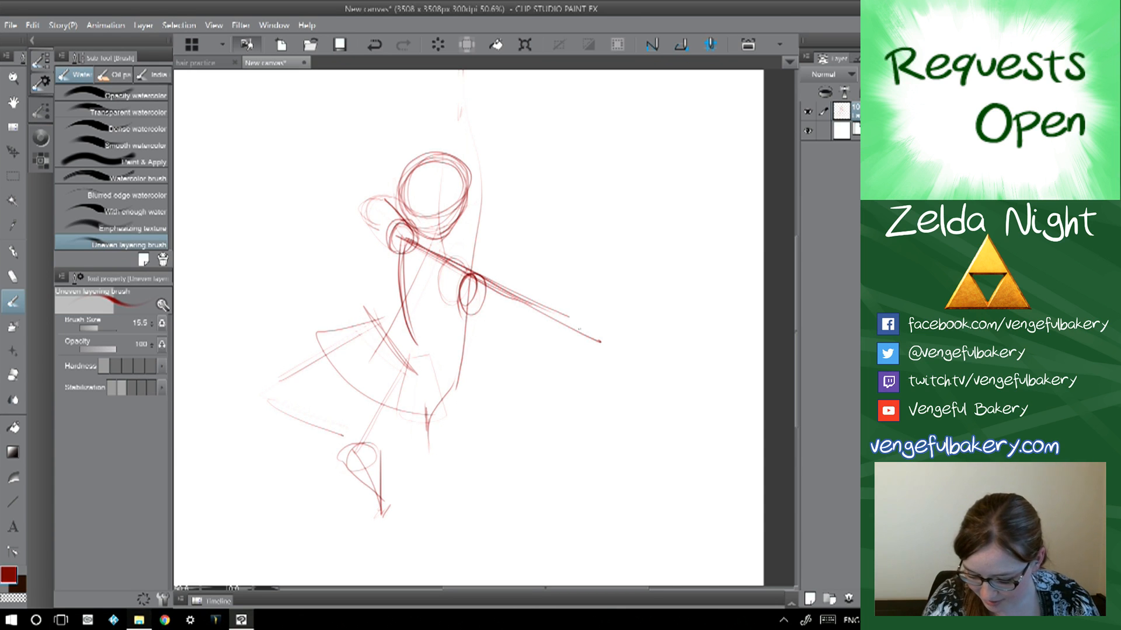
# - Create another new A4 canvas of 3508 × 2480 px at 300 dpi
pyautogui.hotkey('ctrl', 'n')
pyautogui.click(308, 45)
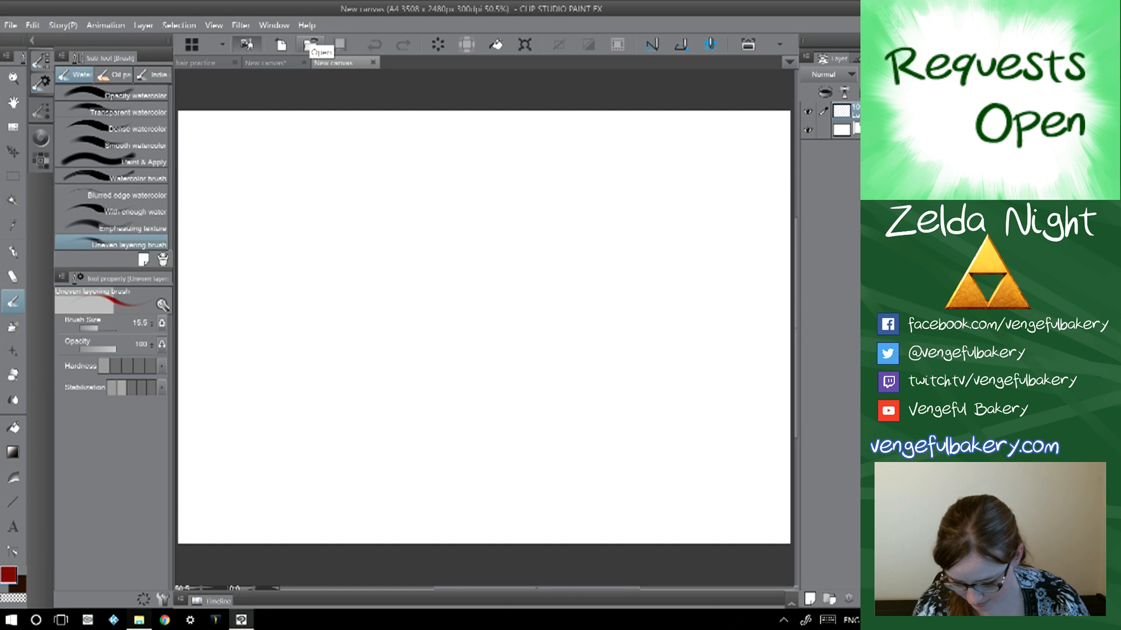
pyautogui.scroll(-2, 430, 364)
pyautogui.scroll(1, 430, 371)
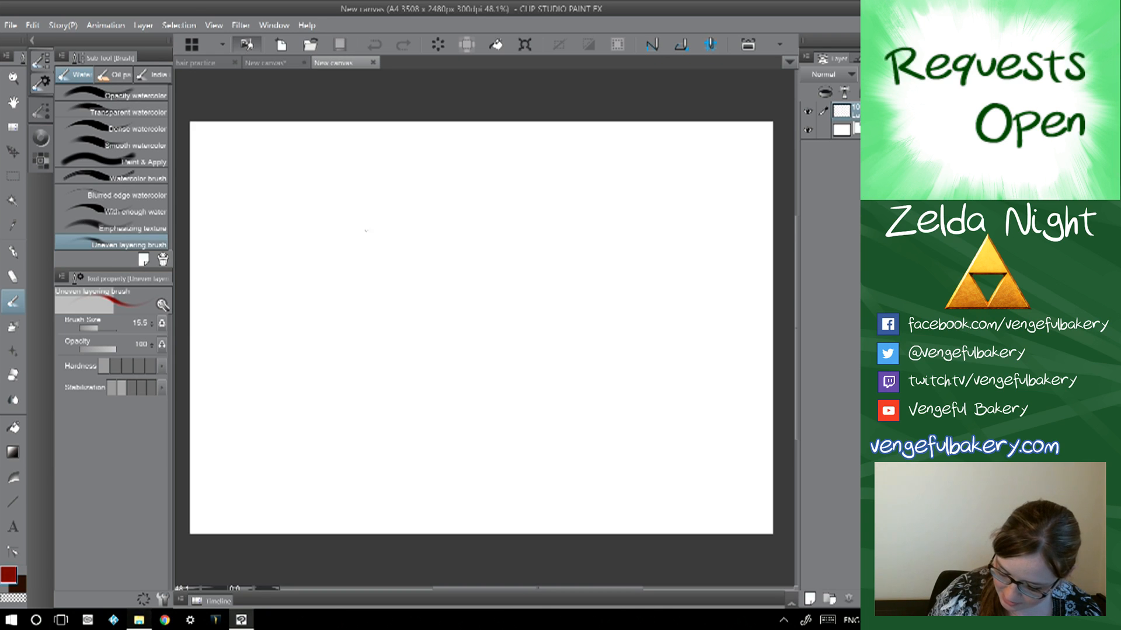
# - Lightly sketch a round head with two pointed ears and a long S-curved body line trailing from it
pyautogui.moveTo(355, 215); pyautogui.dragTo(351, 226)
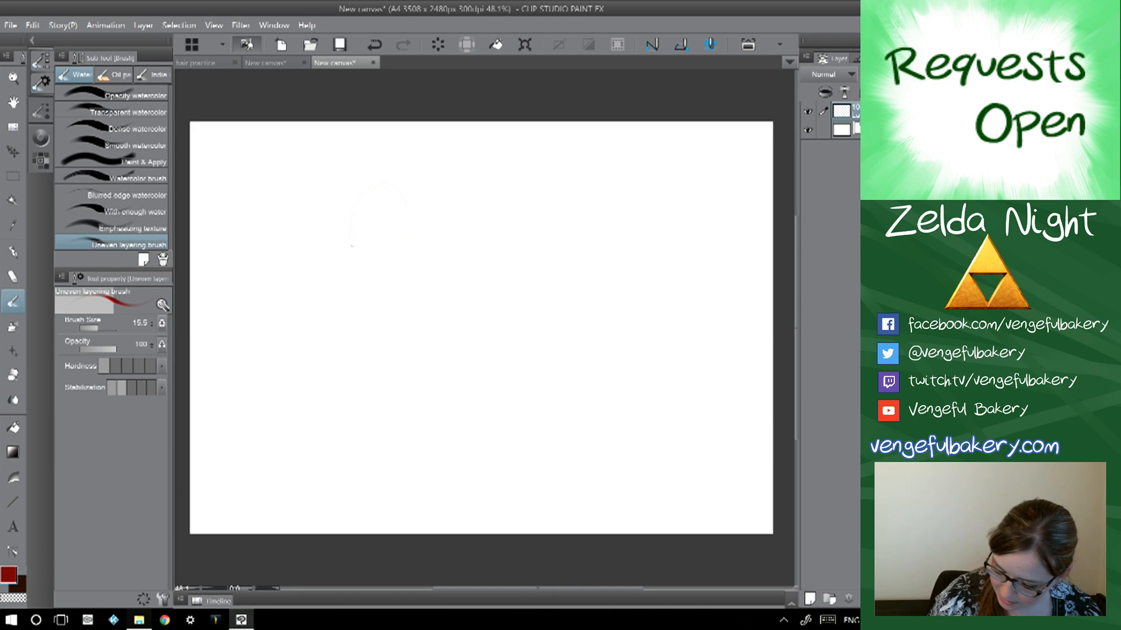
pyautogui.moveTo(380, 263)
pyautogui.mouseDown()
pyautogui.moveTo(380, 185)
pyautogui.moveTo(414, 249)
pyautogui.mouseUp()
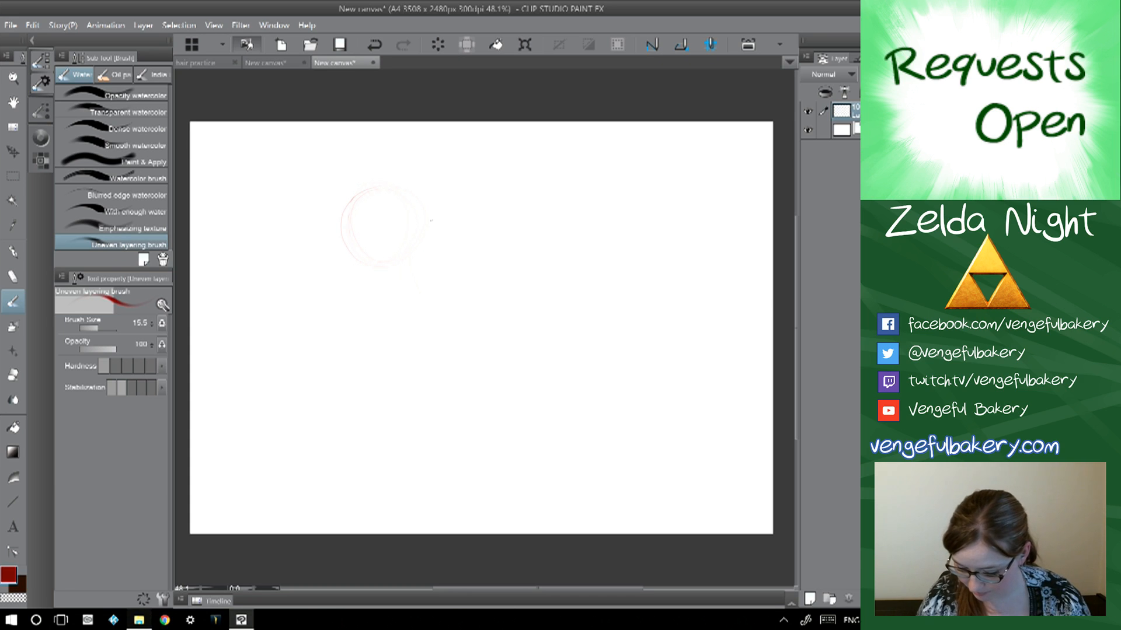
pyautogui.moveTo(362, 197); pyautogui.dragTo(394, 192)
pyautogui.moveTo(354, 223); pyautogui.dragTo(358, 250)
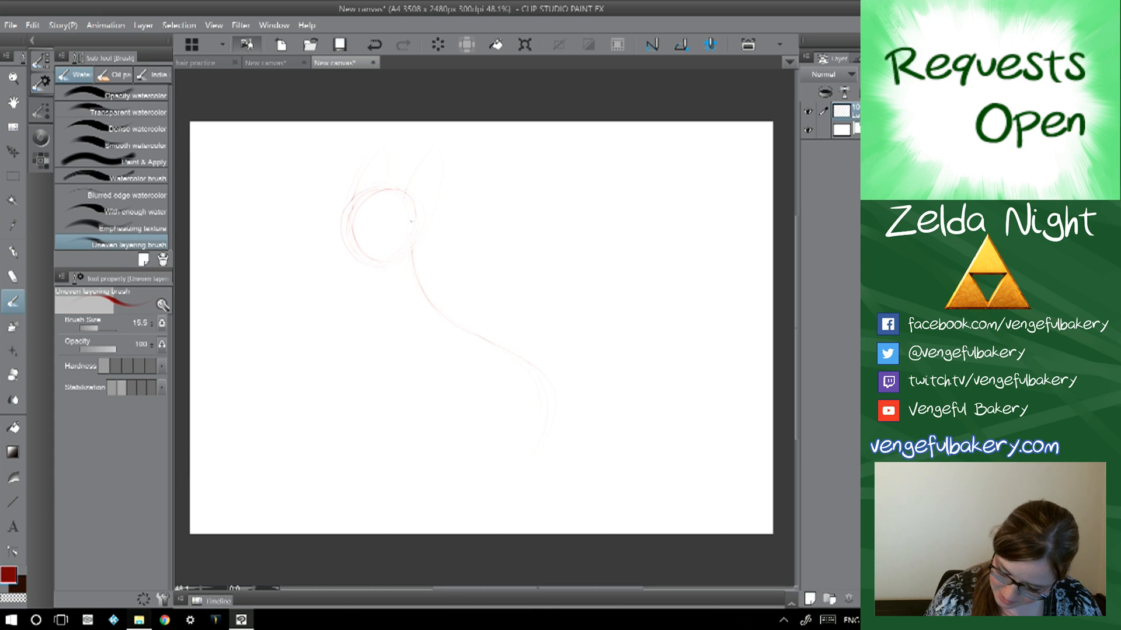
# - Sketch both pointed ears, the curve of the back and a round haunch at its end with light strokes
pyautogui.moveTo(401, 197); pyautogui.dragTo(445, 157)
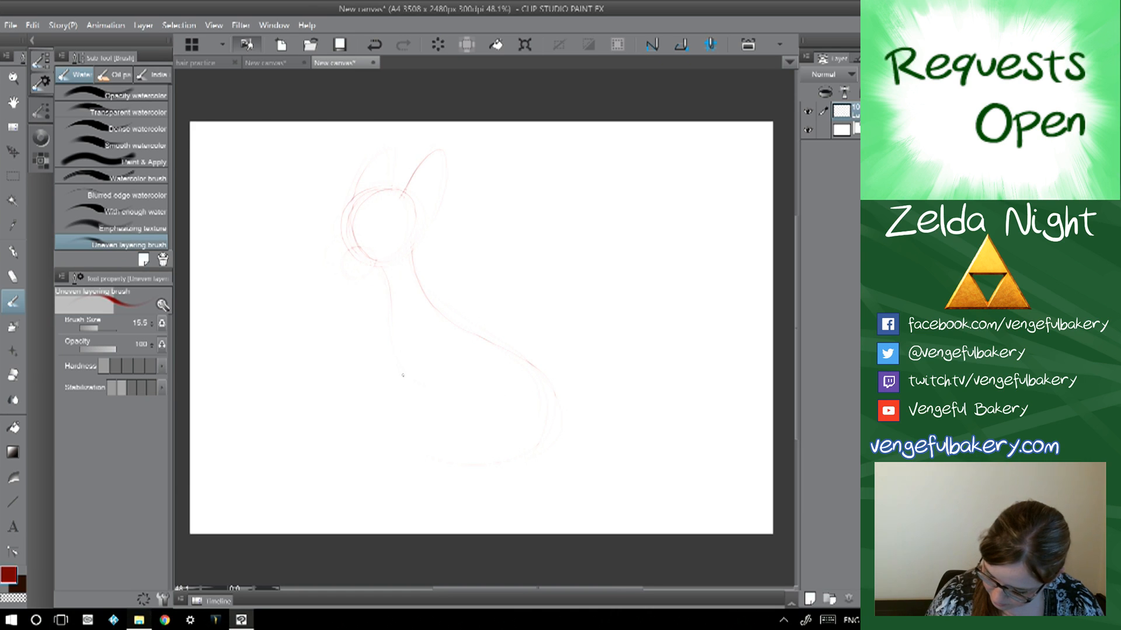
pyautogui.moveTo(531, 363); pyautogui.dragTo(494, 458)
pyautogui.moveTo(529, 359)
pyautogui.mouseDown()
pyautogui.moveTo(451, 324)
pyautogui.moveTo(432, 296)
pyautogui.mouseUp()
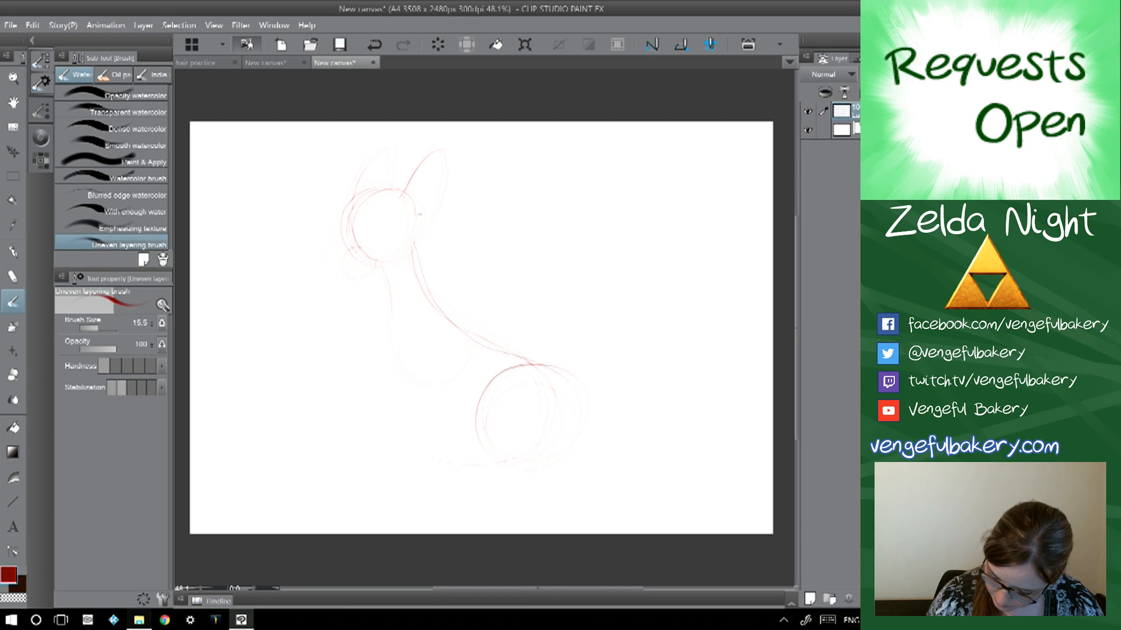
pyautogui.moveTo(442, 149); pyautogui.dragTo(446, 185)
pyautogui.moveTo(370, 163)
pyautogui.mouseDown()
pyautogui.moveTo(398, 144)
pyautogui.moveTo(360, 178)
pyautogui.mouseUp()
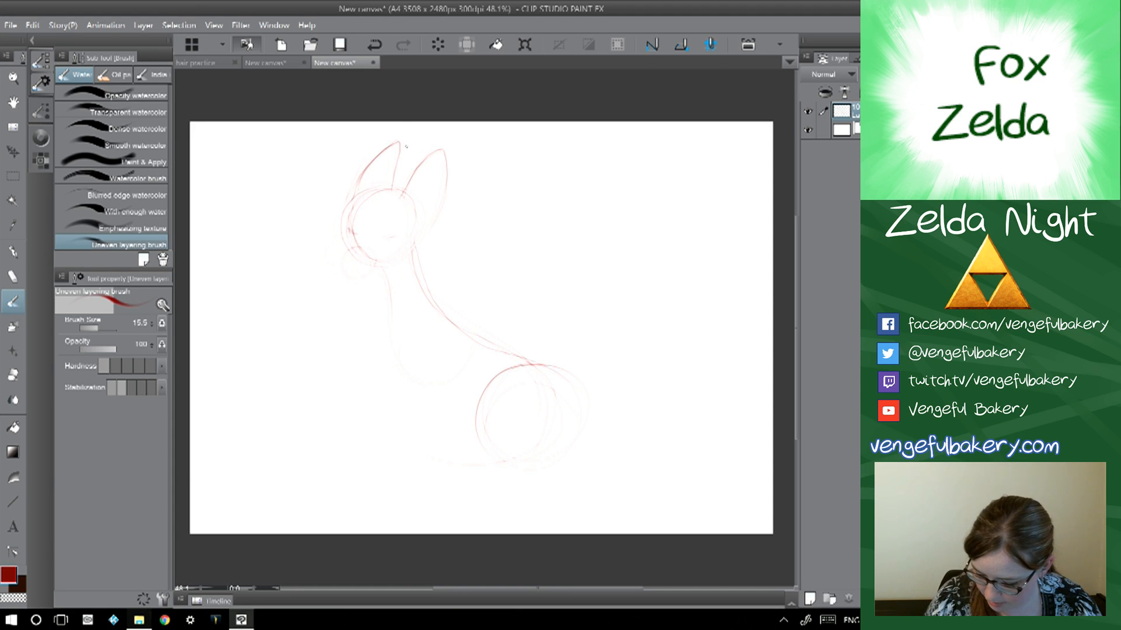
# - Sketch a forehead fringe with small hair ornament details between the ears
pyautogui.moveTo(368, 211); pyautogui.dragTo(395, 183)
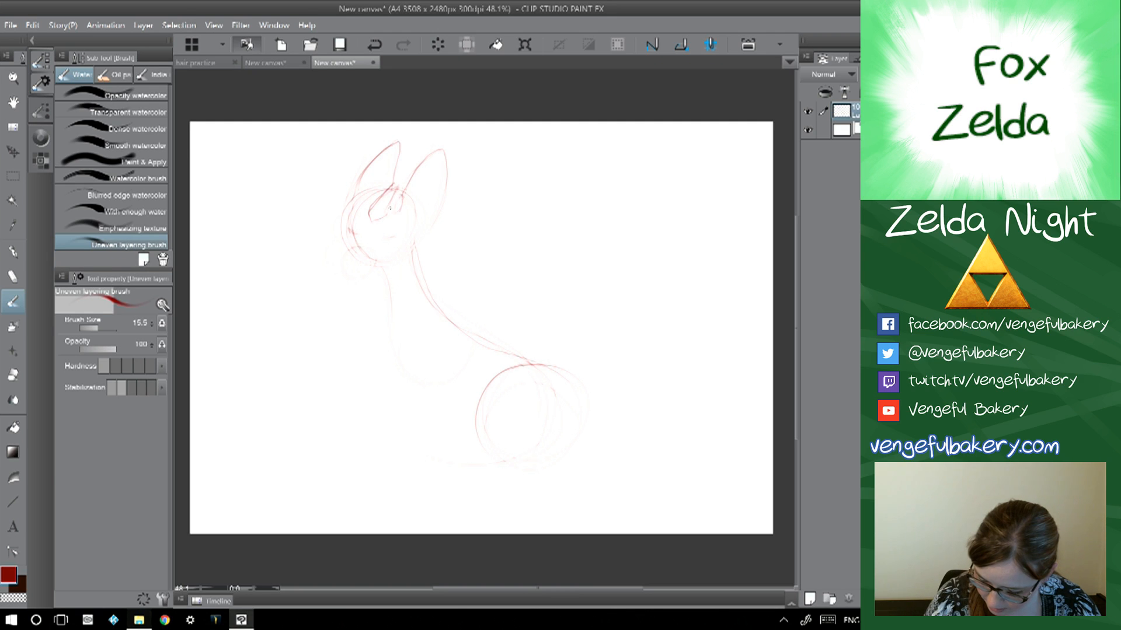
pyautogui.moveTo(377, 191)
pyautogui.mouseDown()
pyautogui.moveTo(362, 202)
pyautogui.moveTo(380, 191)
pyautogui.mouseUp()
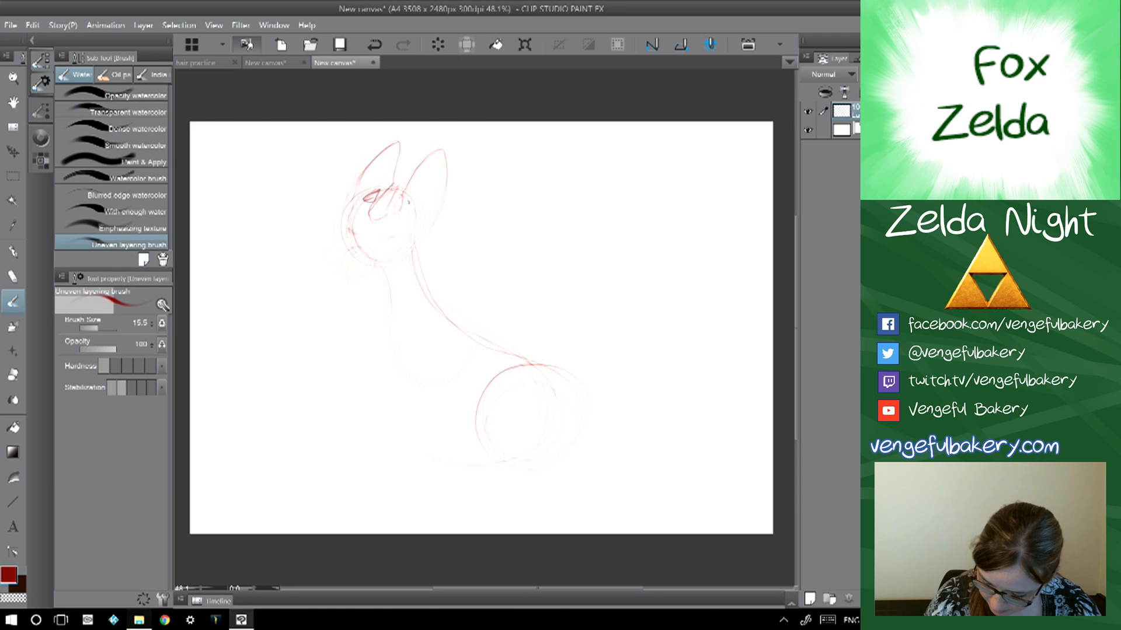
pyautogui.moveTo(373, 188); pyautogui.dragTo(363, 196)
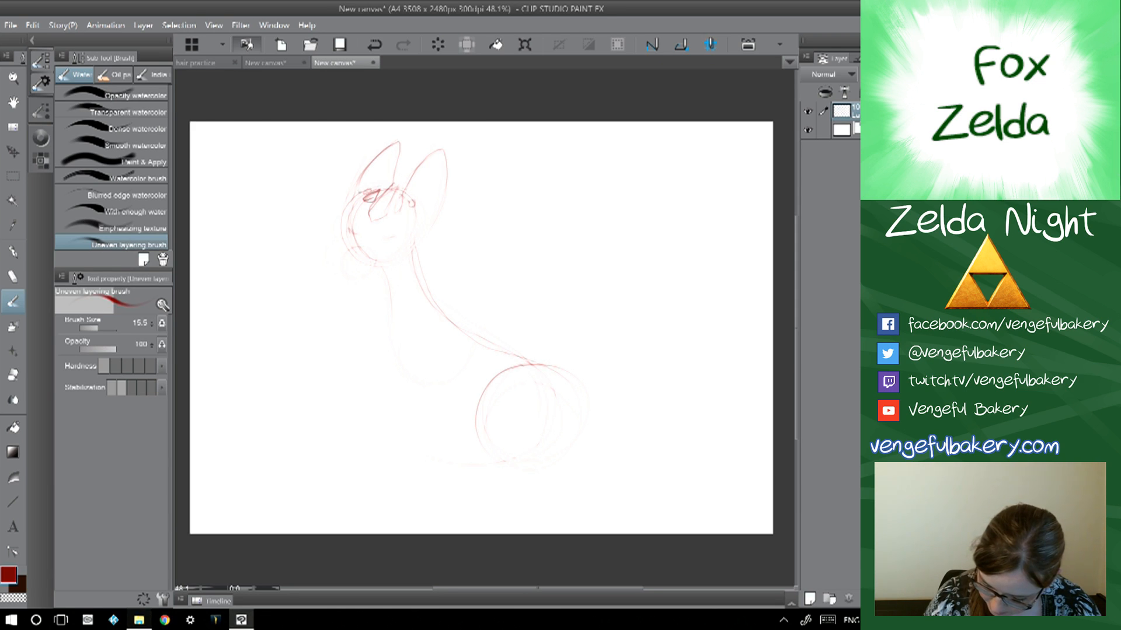
pyautogui.moveTo(374, 190); pyautogui.dragTo(349, 205)
# - Darken the head and ear outlines, adding rounded hair on both sides of the face and a pointed muzzle with a nose
pyautogui.moveTo(369, 190)
pyautogui.mouseDown()
pyautogui.moveTo(349, 204)
pyautogui.moveTo(335, 274)
pyautogui.moveTo(366, 284)
pyautogui.moveTo(347, 285)
pyautogui.moveTo(418, 251)
pyautogui.moveTo(393, 266)
pyautogui.moveTo(362, 193)
pyautogui.moveTo(399, 142)
pyautogui.moveTo(395, 181)
pyautogui.moveTo(424, 160)
pyautogui.moveTo(441, 200)
pyautogui.moveTo(430, 225)
pyautogui.moveTo(434, 178)
pyautogui.moveTo(440, 189)
pyautogui.moveTo(433, 228)
pyautogui.mouseUp()
pyautogui.moveTo(365, 173); pyautogui.dragTo(344, 209)
pyautogui.moveTo(412, 188)
pyautogui.mouseDown()
pyautogui.moveTo(435, 237)
pyautogui.moveTo(442, 149)
pyautogui.moveTo(447, 193)
pyautogui.mouseUp()
pyautogui.moveTo(399, 143)
pyautogui.mouseDown()
pyautogui.moveTo(392, 188)
pyautogui.moveTo(399, 142)
pyautogui.mouseUp()
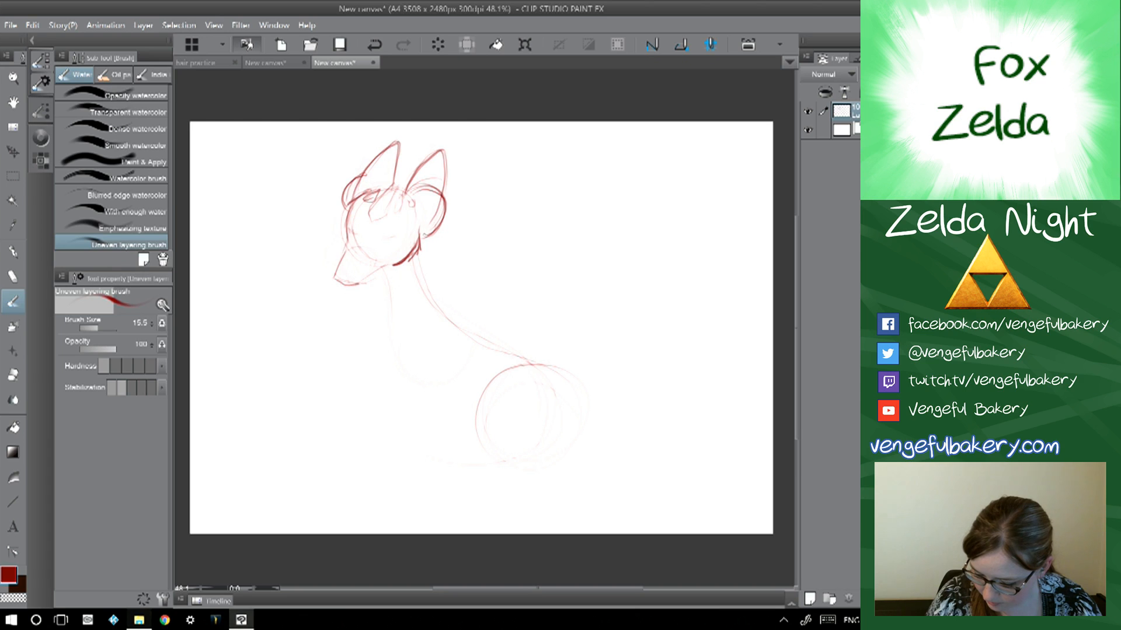
pyautogui.moveTo(407, 194)
pyautogui.mouseDown()
pyautogui.moveTo(381, 188)
pyautogui.moveTo(405, 187)
pyautogui.moveTo(345, 230)
pyautogui.mouseUp()
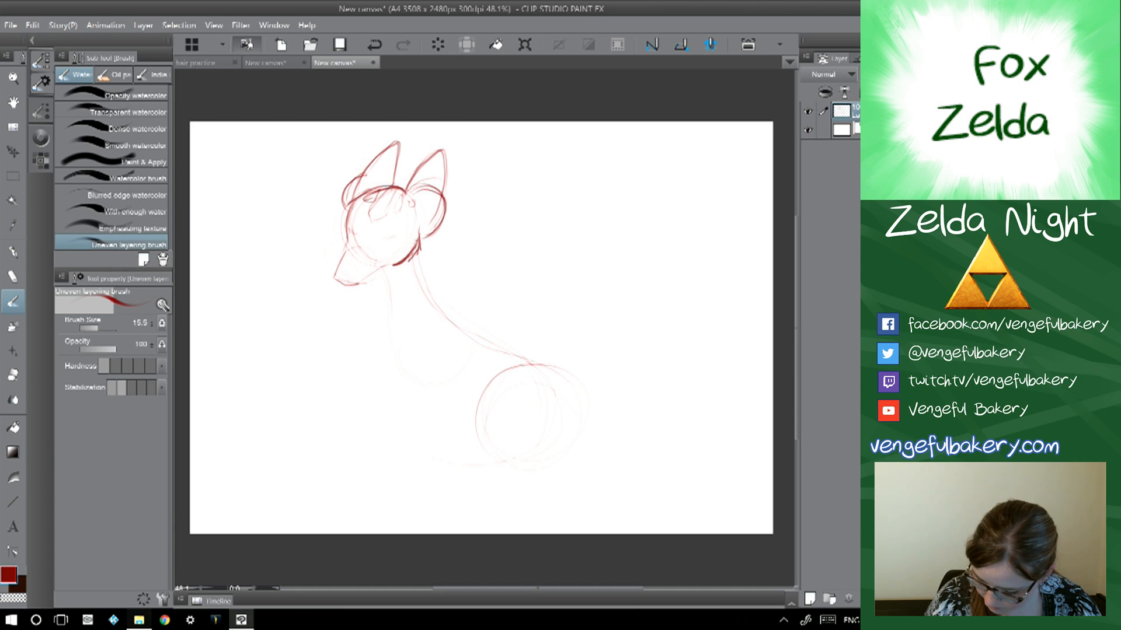
pyautogui.moveTo(419, 242); pyautogui.dragTo(414, 286)
pyautogui.moveTo(349, 274)
pyautogui.mouseDown()
pyautogui.moveTo(335, 277)
pyautogui.moveTo(359, 279)
pyautogui.mouseUp()
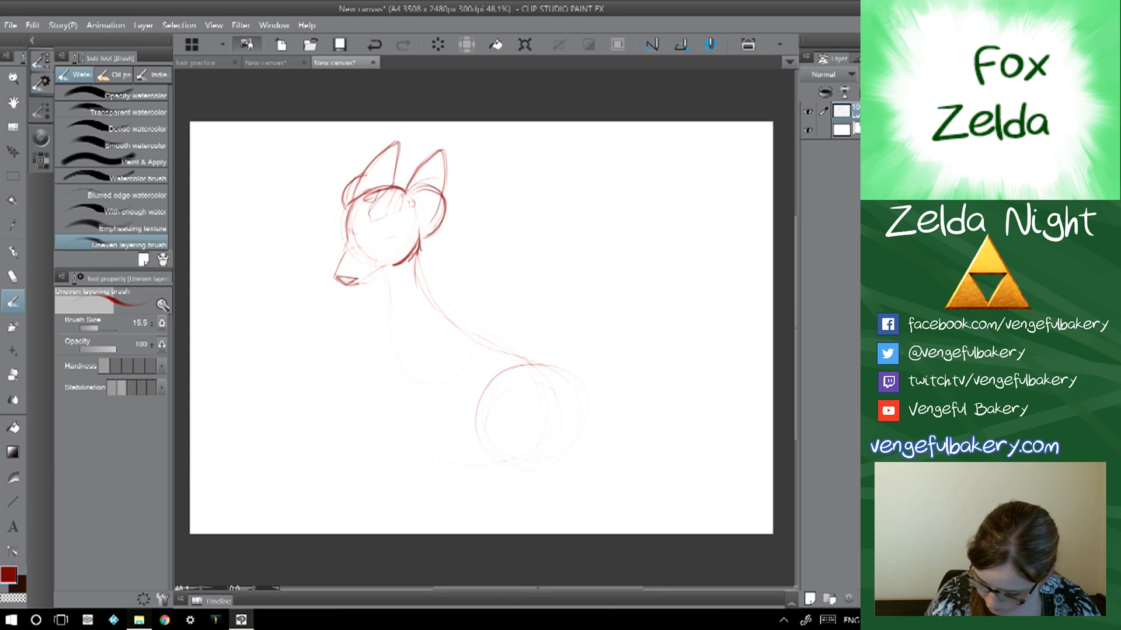
# - Sketch the slender neck and a round chest, with a higher arched back line running from the neck to the rump
pyautogui.moveTo(418, 248)
pyautogui.mouseDown()
pyautogui.moveTo(421, 272)
pyautogui.moveTo(389, 320)
pyautogui.moveTo(389, 357)
pyautogui.moveTo(460, 362)
pyautogui.mouseUp()
pyautogui.moveTo(449, 313)
pyautogui.mouseDown()
pyautogui.moveTo(434, 374)
pyautogui.moveTo(390, 322)
pyautogui.mouseUp()
pyautogui.moveTo(414, 255)
pyautogui.mouseDown()
pyautogui.moveTo(428, 300)
pyautogui.moveTo(475, 334)
pyautogui.mouseUp()
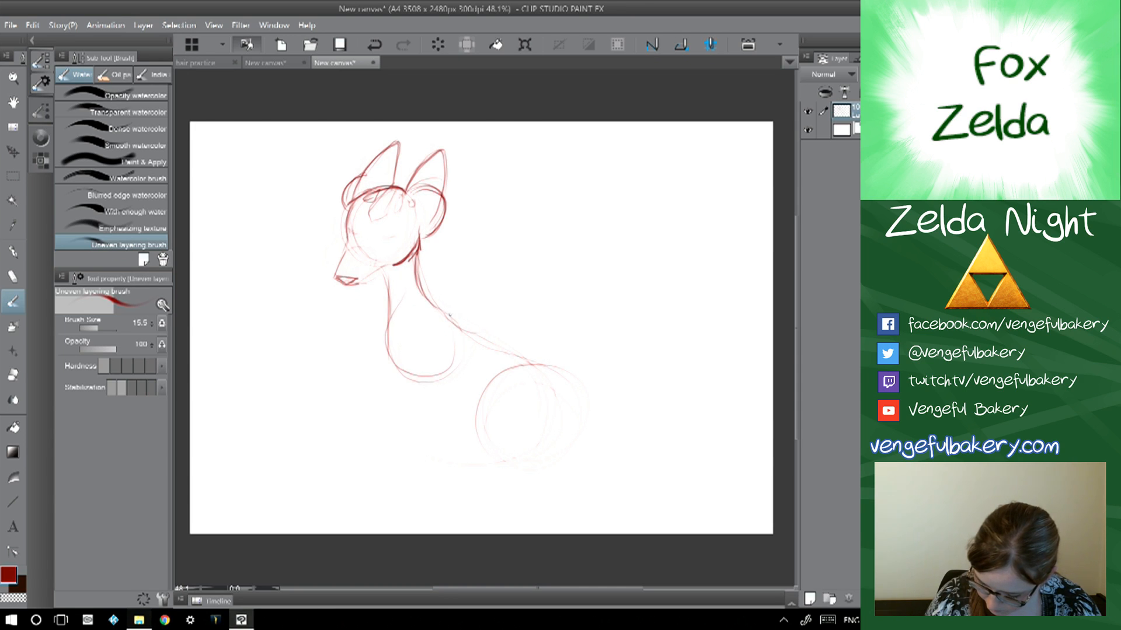
pyautogui.moveTo(412, 303)
pyautogui.mouseDown()
pyautogui.moveTo(382, 348)
pyautogui.moveTo(449, 379)
pyautogui.mouseUp()
pyautogui.moveTo(477, 318)
pyautogui.mouseDown()
pyautogui.moveTo(506, 314)
pyautogui.moveTo(615, 353)
pyautogui.mouseUp()
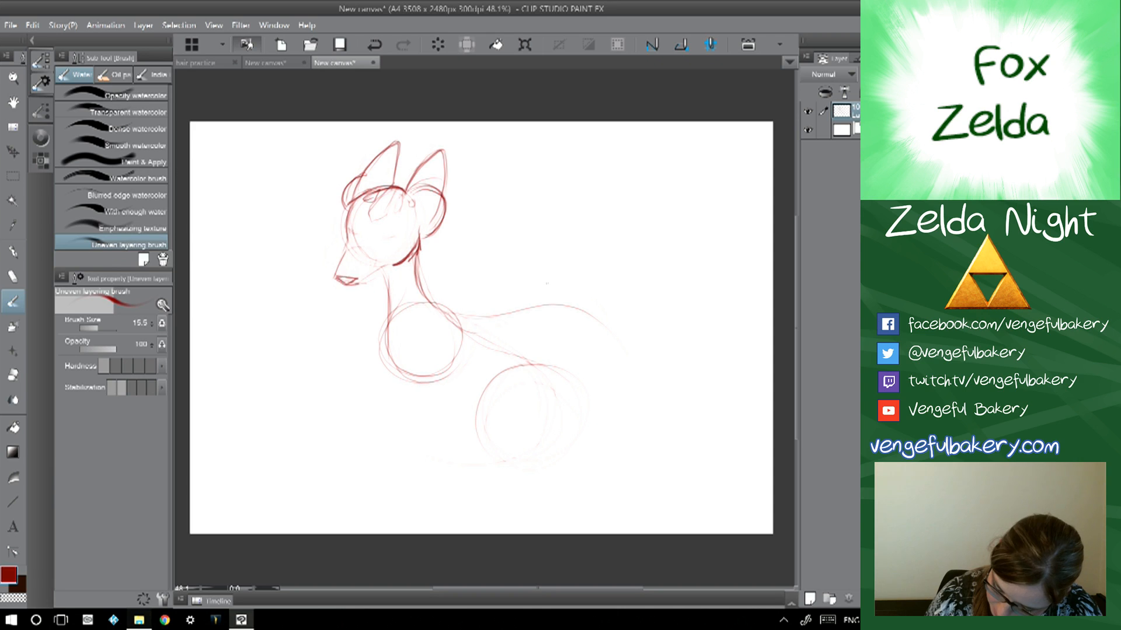
pyautogui.moveTo(418, 302); pyautogui.dragTo(604, 300)
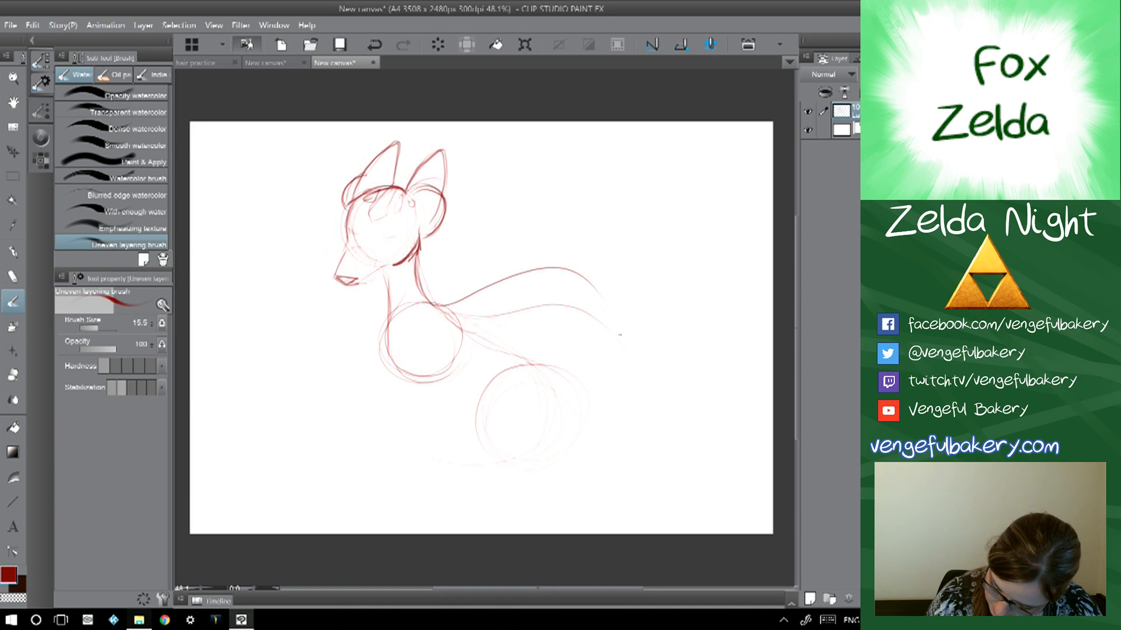
# - Sketch one straight front leg and one bent front leg below the round chest
pyautogui.moveTo(387, 394); pyautogui.dragTo(381, 433)
pyautogui.moveTo(389, 356); pyautogui.dragTo(374, 485)
pyautogui.moveTo(446, 361)
pyautogui.mouseDown()
pyautogui.moveTo(403, 423)
pyautogui.moveTo(393, 467)
pyautogui.moveTo(455, 340)
pyautogui.mouseUp()
pyautogui.moveTo(390, 385); pyautogui.dragTo(375, 490)
# - Sketch the thigh and both hind legs, and a long curved tail flowing from the rump
pyautogui.moveTo(501, 368); pyautogui.dragTo(520, 333)
pyautogui.moveTo(555, 295)
pyautogui.mouseDown()
pyautogui.moveTo(534, 331)
pyautogui.moveTo(575, 361)
pyautogui.moveTo(603, 317)
pyautogui.mouseUp()
pyautogui.moveTo(553, 360)
pyautogui.mouseDown()
pyautogui.moveTo(586, 317)
pyautogui.moveTo(612, 367)
pyautogui.moveTo(625, 445)
pyautogui.mouseUp()
pyautogui.moveTo(479, 381)
pyautogui.mouseDown()
pyautogui.moveTo(542, 350)
pyautogui.moveTo(438, 388)
pyautogui.mouseUp()
pyautogui.moveTo(516, 382)
pyautogui.mouseDown()
pyautogui.moveTo(540, 358)
pyautogui.moveTo(534, 438)
pyautogui.mouseUp()
pyautogui.moveTo(551, 385); pyautogui.dragTo(532, 442)
pyautogui.moveTo(592, 280)
pyautogui.mouseDown()
pyautogui.moveTo(751, 337)
pyautogui.moveTo(720, 411)
pyautogui.moveTo(674, 422)
pyautogui.moveTo(713, 423)
pyautogui.moveTo(750, 333)
pyautogui.moveTo(600, 293)
pyautogui.mouseUp()
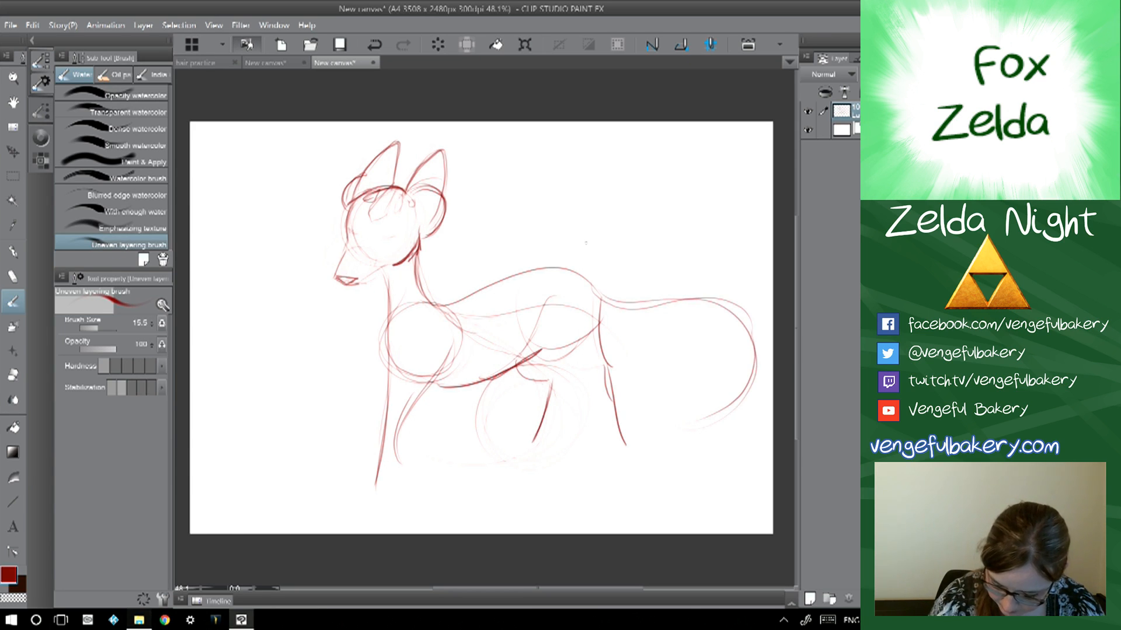
# - Move the sketch layer toward the canvas's left edge and redraw the tail longer and fuller in the freed space
pyautogui.press('k')
pyautogui.moveTo(442, 302); pyautogui.dragTo(340, 301)
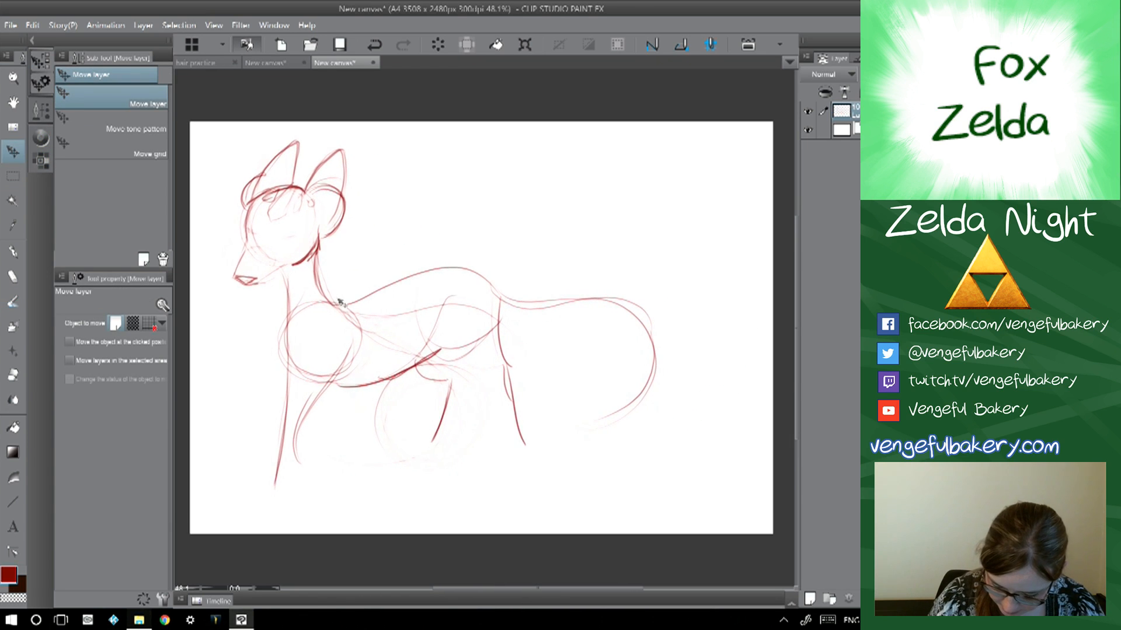
pyautogui.click(13, 301)
pyautogui.moveTo(514, 301); pyautogui.dragTo(727, 425)
pyautogui.moveTo(564, 344); pyautogui.dragTo(729, 434)
pyautogui.moveTo(683, 364); pyautogui.dragTo(727, 391)
pyautogui.moveTo(524, 354)
pyautogui.mouseDown()
pyautogui.moveTo(667, 359)
pyautogui.moveTo(689, 451)
pyautogui.moveTo(733, 438)
pyautogui.moveTo(682, 312)
pyautogui.moveTo(503, 309)
pyautogui.mouseUp()
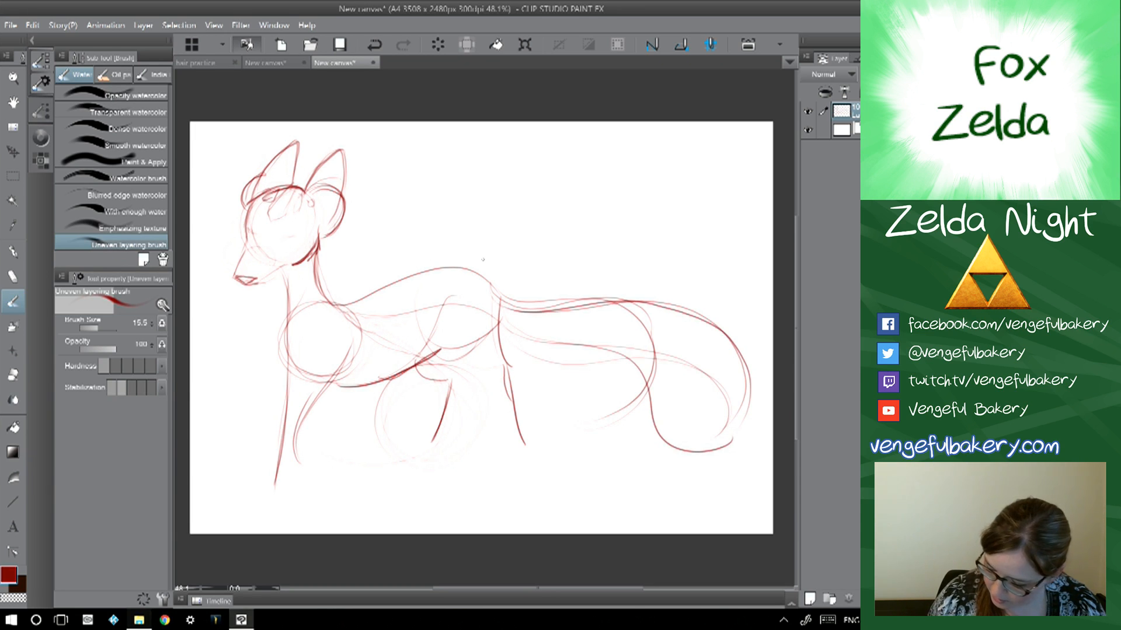
# - Draw both eyes closed as short dark strokes on the fox's face
pyautogui.scroll(-1, 483, 259)
pyautogui.moveTo(281, 223)
pyautogui.mouseDown()
pyautogui.moveTo(296, 224)
pyautogui.moveTo(254, 220)
pyautogui.moveTo(243, 236)
pyautogui.mouseUp()
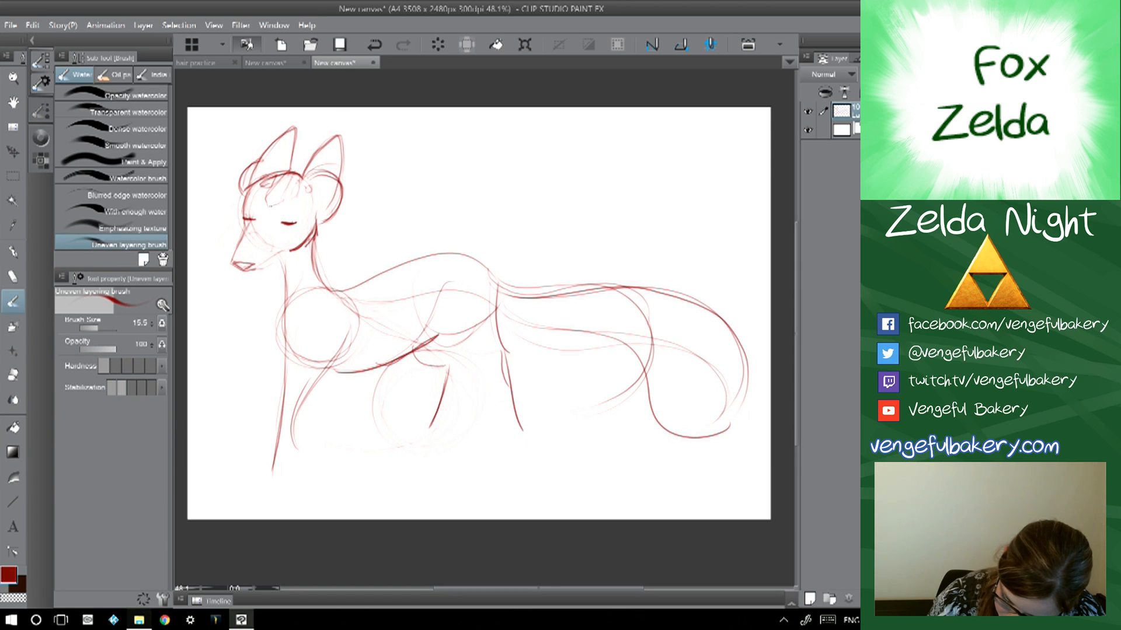
pyautogui.moveTo(280, 220); pyautogui.dragTo(303, 223)
pyautogui.moveTo(280, 218)
pyautogui.mouseDown()
pyautogui.moveTo(295, 215)
pyautogui.moveTo(255, 220)
pyautogui.mouseUp()
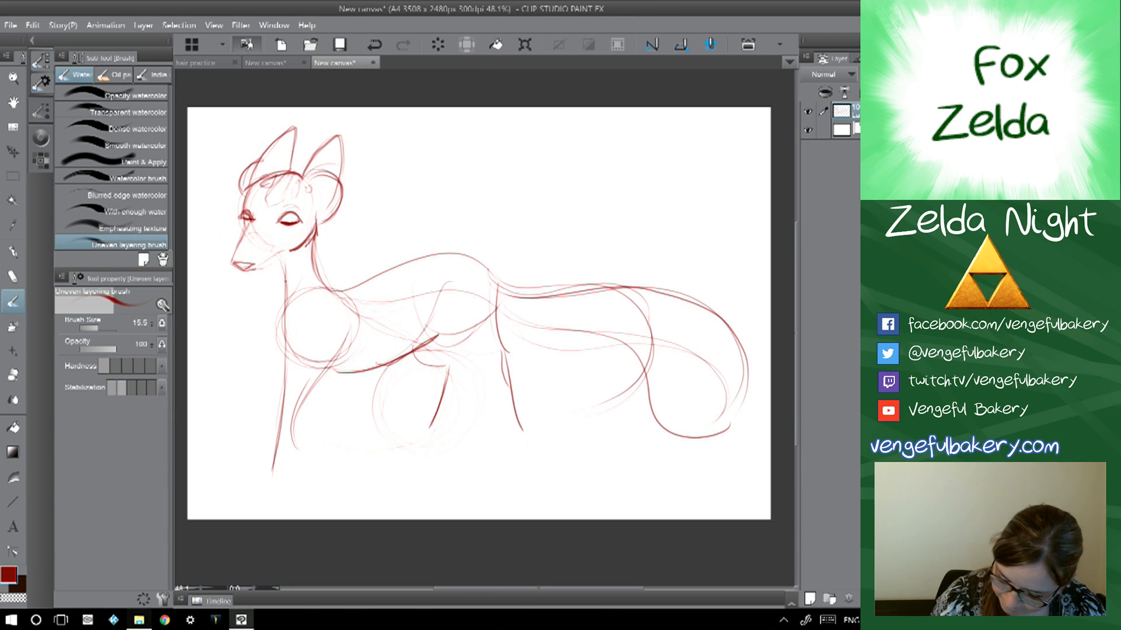
pyautogui.click(374, 44)
pyautogui.click(375, 44)
pyautogui.click(374, 44)
pyautogui.click(374, 45)
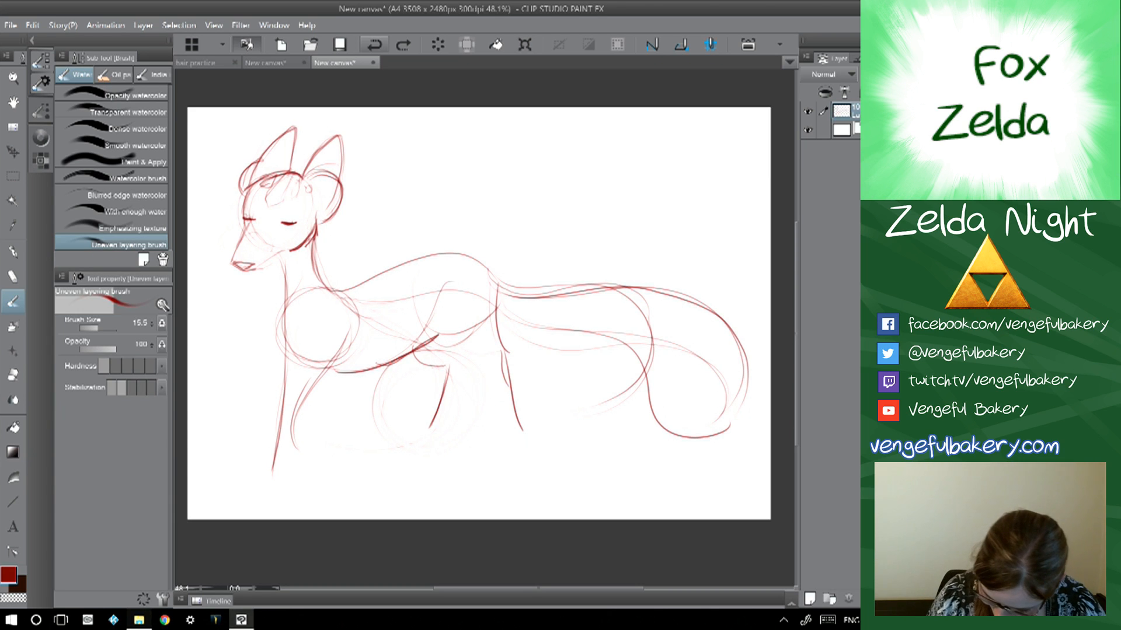
# - Darken the rounded hair on both sides of the head and add scalloped curls to its edge
pyautogui.moveTo(306, 175)
pyautogui.mouseDown()
pyautogui.moveTo(333, 174)
pyautogui.moveTo(331, 219)
pyautogui.moveTo(341, 201)
pyautogui.mouseUp()
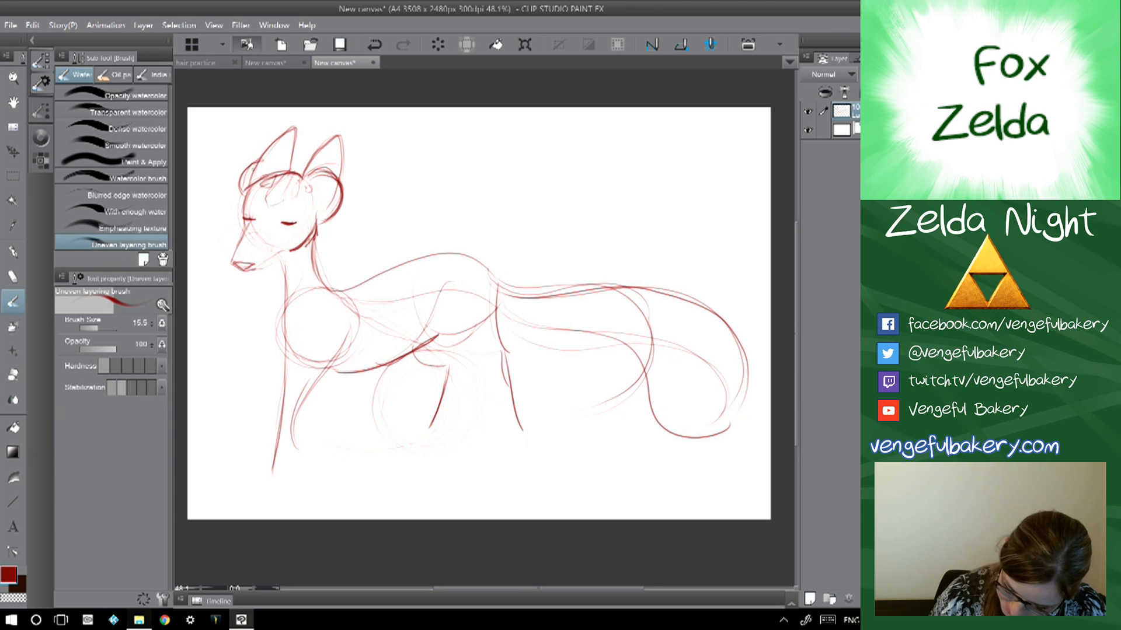
pyautogui.moveTo(249, 182)
pyautogui.mouseDown()
pyautogui.moveTo(294, 127)
pyautogui.moveTo(292, 164)
pyautogui.moveTo(344, 145)
pyautogui.moveTo(343, 184)
pyautogui.moveTo(366, 164)
pyautogui.moveTo(345, 178)
pyautogui.moveTo(349, 206)
pyautogui.moveTo(324, 219)
pyautogui.mouseUp()
pyautogui.moveTo(263, 154); pyautogui.dragTo(240, 188)
# - Strengthen the nape, the arched back down to the tail base, and the muzzle outline
pyautogui.moveTo(315, 225); pyautogui.dragTo(323, 250)
pyautogui.moveTo(316, 246); pyautogui.dragTo(323, 282)
pyautogui.moveTo(319, 226)
pyautogui.mouseDown()
pyautogui.moveTo(327, 279)
pyautogui.moveTo(340, 285)
pyautogui.moveTo(476, 245)
pyautogui.moveTo(506, 278)
pyautogui.mouseUp()
pyautogui.moveTo(429, 247); pyautogui.dragTo(495, 270)
pyautogui.moveTo(432, 247); pyautogui.dragTo(336, 284)
pyautogui.moveTo(281, 247)
pyautogui.mouseDown()
pyautogui.moveTo(248, 267)
pyautogui.moveTo(234, 256)
pyautogui.moveTo(254, 215)
pyautogui.mouseUp()
pyautogui.moveTo(234, 255)
pyautogui.mouseDown()
pyautogui.moveTo(256, 214)
pyautogui.moveTo(246, 222)
pyautogui.moveTo(249, 182)
pyautogui.mouseUp()
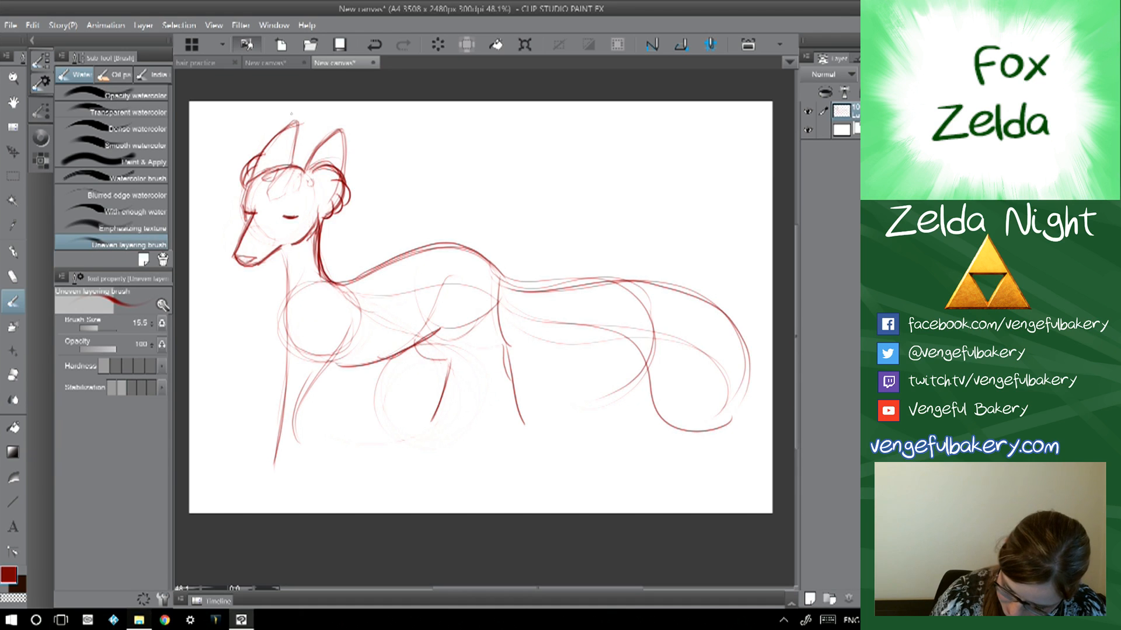
# - Define the chest, shoulder and raised front leg bending down to a rounded paw
pyautogui.moveTo(286, 251)
pyautogui.mouseDown()
pyautogui.moveTo(280, 334)
pyautogui.moveTo(329, 366)
pyautogui.mouseUp()
pyautogui.moveTo(286, 318)
pyautogui.mouseDown()
pyautogui.moveTo(286, 342)
pyautogui.moveTo(327, 363)
pyautogui.mouseUp()
pyautogui.moveTo(340, 291)
pyautogui.mouseDown()
pyautogui.moveTo(331, 347)
pyautogui.moveTo(374, 324)
pyautogui.moveTo(303, 386)
pyautogui.mouseUp()
pyautogui.moveTo(337, 337); pyautogui.dragTo(293, 416)
pyautogui.moveTo(311, 374)
pyautogui.mouseDown()
pyautogui.moveTo(291, 435)
pyautogui.moveTo(304, 448)
pyautogui.moveTo(322, 445)
pyautogui.moveTo(314, 411)
pyautogui.moveTo(316, 427)
pyautogui.moveTo(370, 351)
pyautogui.moveTo(378, 296)
pyautogui.mouseUp()
pyautogui.moveTo(370, 334)
pyautogui.mouseDown()
pyautogui.moveTo(371, 345)
pyautogui.moveTo(370, 333)
pyautogui.mouseUp()
pyautogui.moveTo(379, 303)
pyautogui.mouseDown()
pyautogui.moveTo(302, 451)
pyautogui.moveTo(293, 386)
pyautogui.mouseUp()
pyautogui.moveTo(336, 326)
pyautogui.mouseDown()
pyautogui.moveTo(309, 374)
pyautogui.moveTo(327, 348)
pyautogui.mouseUp()
pyautogui.moveTo(339, 302)
pyautogui.mouseDown()
pyautogui.moveTo(330, 347)
pyautogui.moveTo(281, 425)
pyautogui.mouseUp()
# - Draw the straight front leg's darker outline down to a paw planted on the ground
pyautogui.moveTo(291, 335)
pyautogui.mouseDown()
pyautogui.moveTo(270, 481)
pyautogui.moveTo(254, 490)
pyautogui.mouseUp()
pyautogui.moveTo(252, 491); pyautogui.dragTo(285, 491)
pyautogui.moveTo(294, 451)
pyautogui.mouseDown()
pyautogui.moveTo(283, 488)
pyautogui.moveTo(255, 503)
pyautogui.mouseUp()
pyautogui.moveTo(285, 375); pyautogui.dragTo(271, 470)
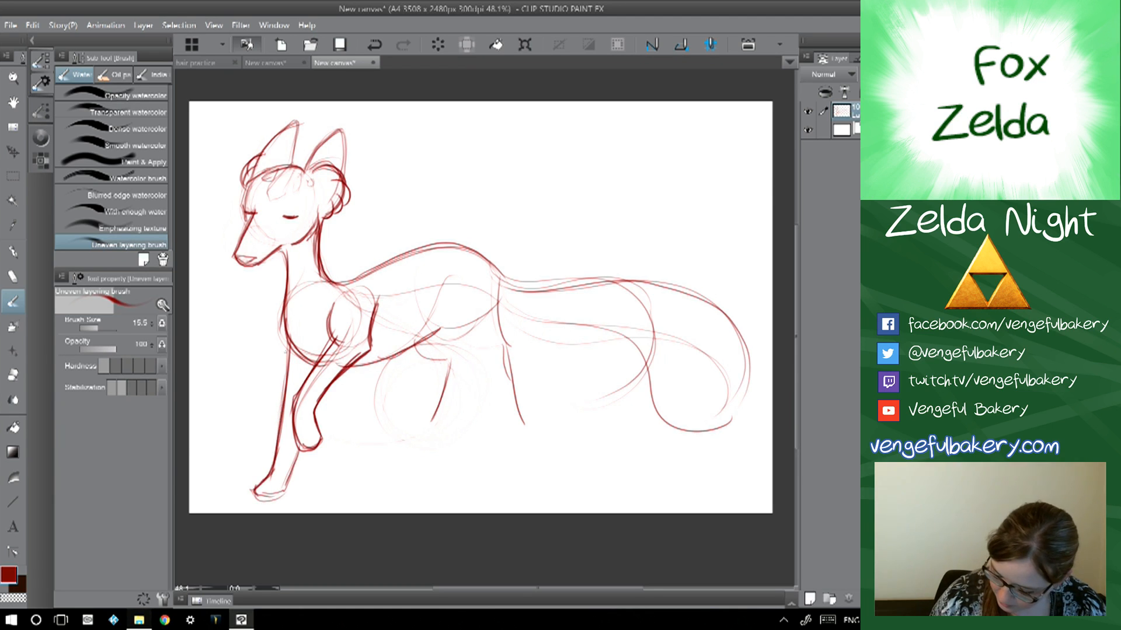
# - Redraw the belly line and the front, lower and rear contours of the near thigh
pyautogui.moveTo(357, 367); pyautogui.dragTo(433, 329)
pyautogui.moveTo(423, 288)
pyautogui.mouseDown()
pyautogui.moveTo(464, 334)
pyautogui.moveTo(444, 331)
pyautogui.mouseUp()
pyautogui.moveTo(447, 331)
pyautogui.mouseDown()
pyautogui.moveTo(489, 325)
pyautogui.moveTo(478, 330)
pyautogui.mouseUp()
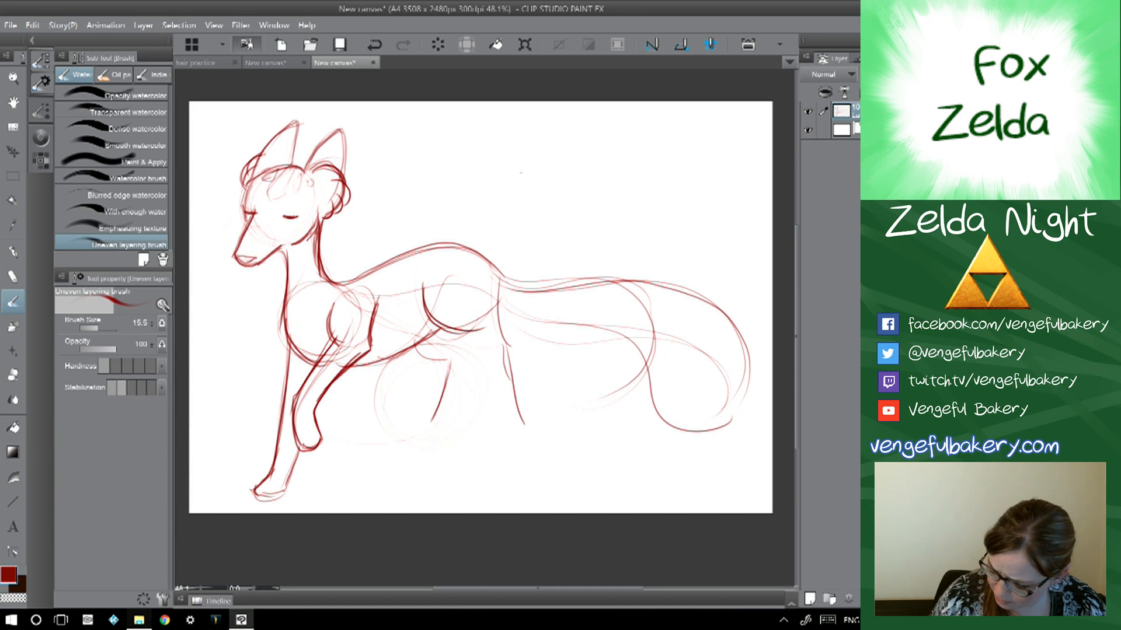
pyautogui.moveTo(424, 283)
pyautogui.mouseDown()
pyautogui.moveTo(480, 331)
pyautogui.moveTo(490, 326)
pyautogui.mouseUp()
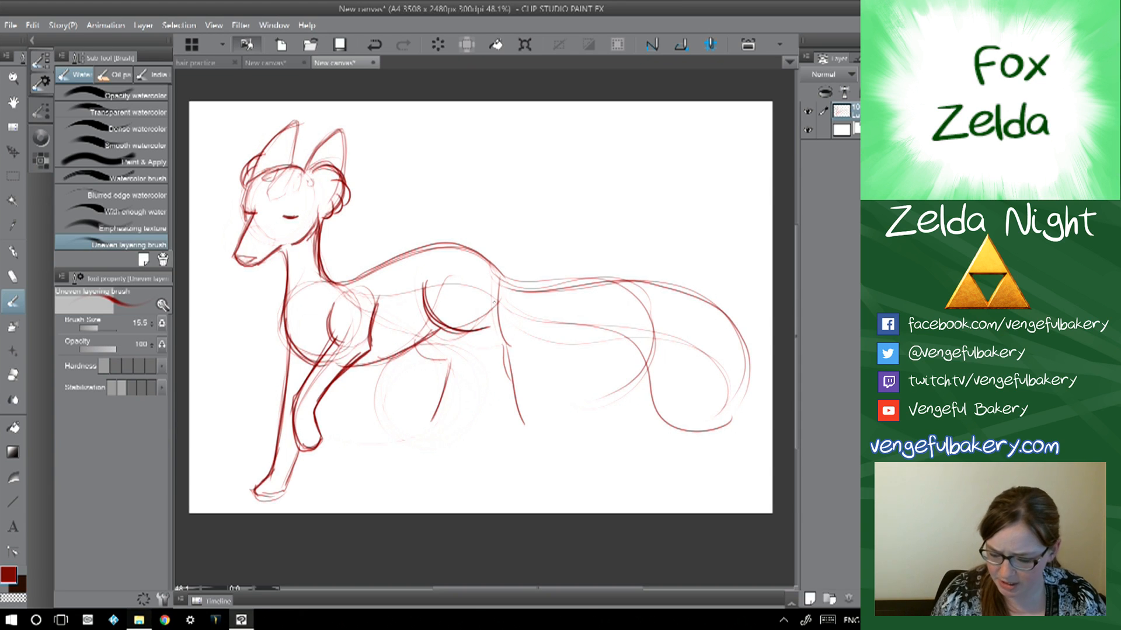
pyautogui.moveTo(495, 275)
pyautogui.mouseDown()
pyautogui.moveTo(498, 313)
pyautogui.moveTo(516, 338)
pyautogui.moveTo(503, 350)
pyautogui.moveTo(453, 342)
pyautogui.moveTo(469, 350)
pyautogui.mouseUp()
pyautogui.moveTo(434, 294)
pyautogui.mouseDown()
pyautogui.moveTo(466, 342)
pyautogui.moveTo(491, 346)
pyautogui.mouseUp()
pyautogui.moveTo(491, 275); pyautogui.dragTo(511, 328)
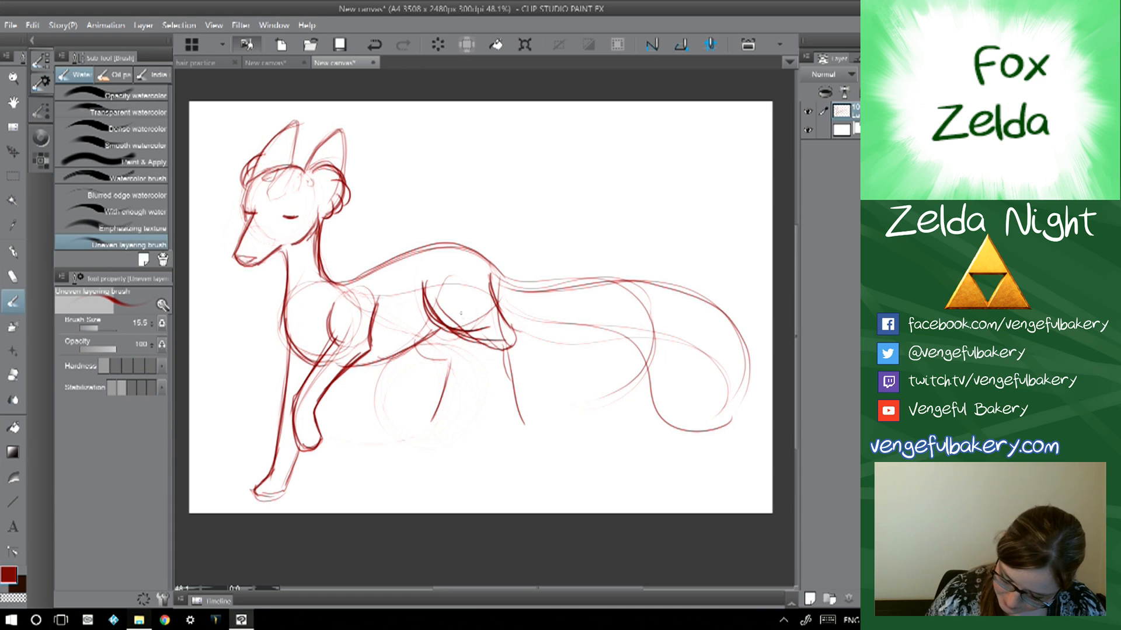
pyautogui.hotkey('ctrl', 'z')
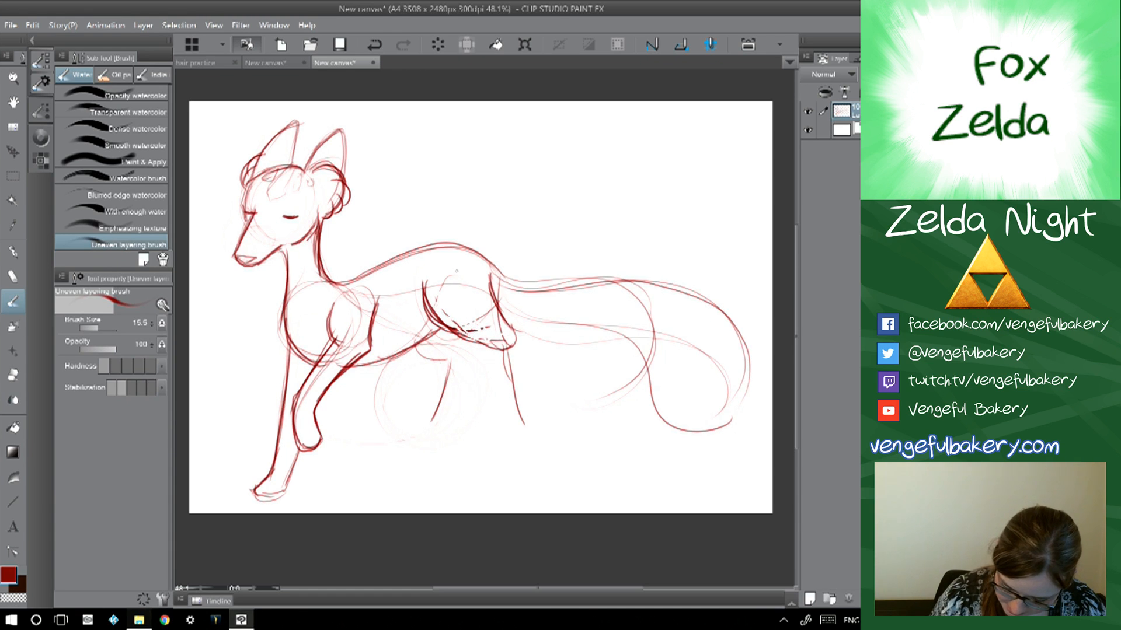
# - Enlarge the brush to 32.3, reinforce the thigh and draw the rearmost hind leg down to its paw
pyautogui.press(']')
pyautogui.press(']')
pyautogui.press(']')
pyautogui.press(']')
pyautogui.moveTo(422, 290); pyautogui.dragTo(509, 336)
pyautogui.moveTo(490, 274); pyautogui.dragTo(506, 419)
pyautogui.moveTo(499, 344)
pyautogui.mouseDown()
pyautogui.moveTo(509, 426)
pyautogui.moveTo(527, 432)
pyautogui.moveTo(525, 405)
pyautogui.moveTo(527, 433)
pyautogui.mouseUp()
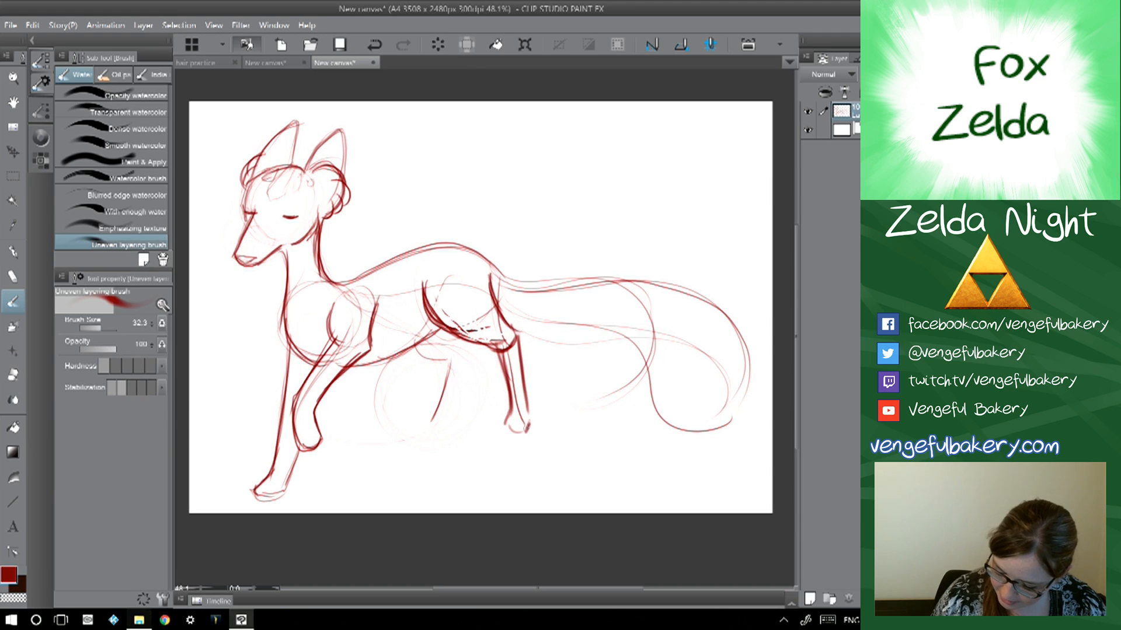
# - Draw the other hind leg with bold lines and strengthen the back and the full outline of the tail
pyautogui.moveTo(417, 344)
pyautogui.mouseDown()
pyautogui.moveTo(448, 368)
pyautogui.moveTo(428, 422)
pyautogui.moveTo(451, 426)
pyautogui.mouseUp()
pyautogui.moveTo(475, 363)
pyautogui.mouseDown()
pyautogui.moveTo(449, 430)
pyautogui.moveTo(474, 347)
pyautogui.moveTo(450, 431)
pyautogui.moveTo(421, 343)
pyautogui.moveTo(432, 339)
pyautogui.moveTo(350, 368)
pyautogui.mouseUp()
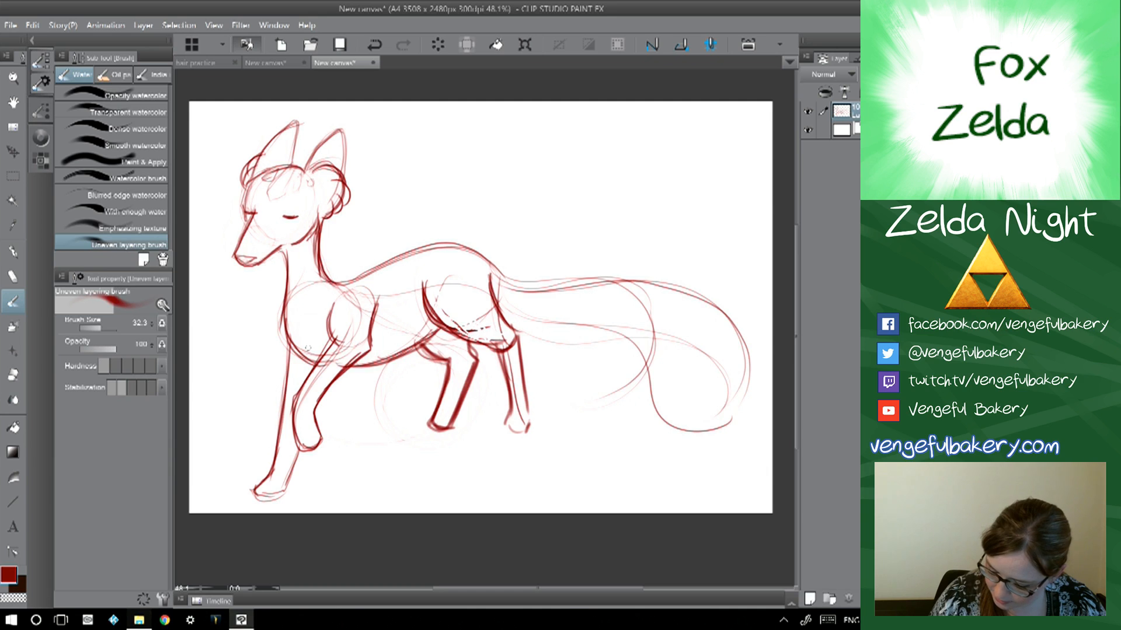
pyautogui.moveTo(319, 283)
pyautogui.mouseDown()
pyautogui.moveTo(489, 251)
pyautogui.moveTo(501, 279)
pyautogui.moveTo(656, 285)
pyautogui.moveTo(744, 373)
pyautogui.moveTo(740, 415)
pyautogui.moveTo(704, 305)
pyautogui.moveTo(490, 266)
pyautogui.moveTo(513, 317)
pyautogui.moveTo(648, 373)
pyautogui.moveTo(642, 385)
pyautogui.moveTo(727, 429)
pyautogui.moveTo(663, 422)
pyautogui.moveTo(500, 294)
pyautogui.moveTo(632, 363)
pyautogui.moveTo(744, 362)
pyautogui.moveTo(422, 244)
pyautogui.mouseUp()
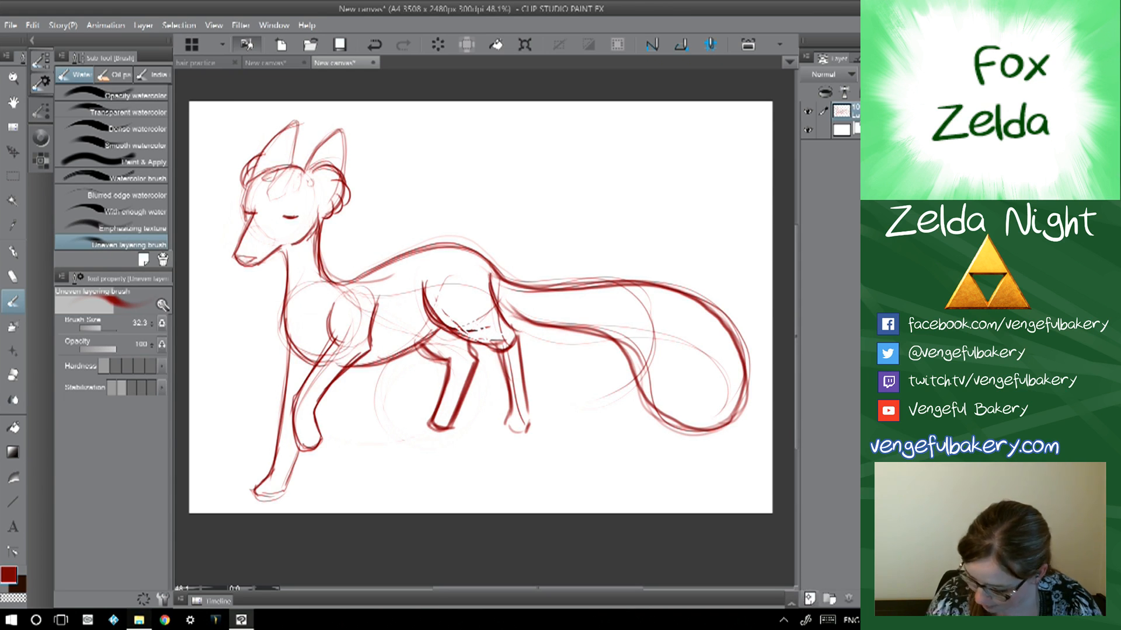
# - Add a new layer above the sketch and choose the G-pen with the dark secondary colour
pyautogui.click(810, 599)
pyautogui.click(22, 582)
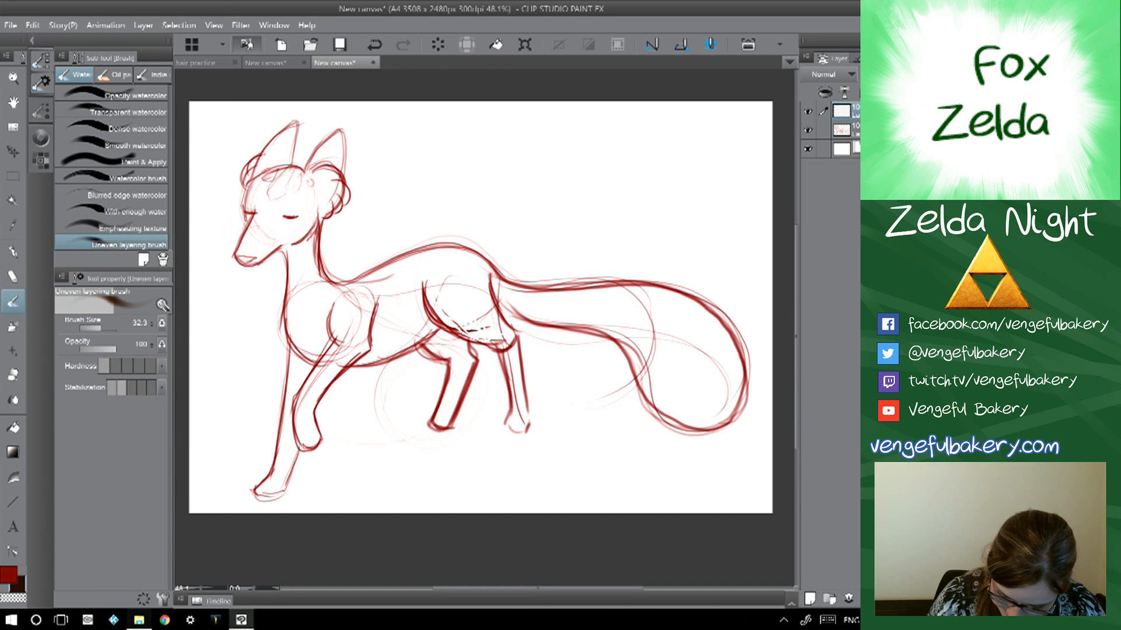
pyautogui.press('p')
# - Ink the muzzle outline from brow to jaw and the near closed eye in black over the sketch
pyautogui.scroll(1, 645, 304)
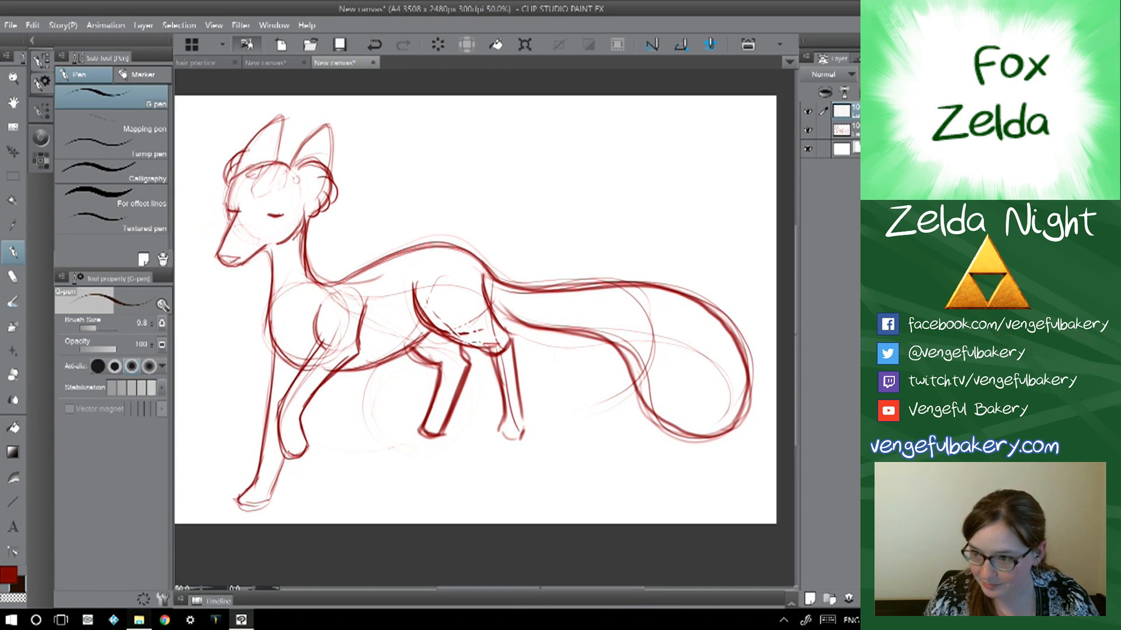
pyautogui.moveTo(475, 310); pyautogui.dragTo(501, 331)
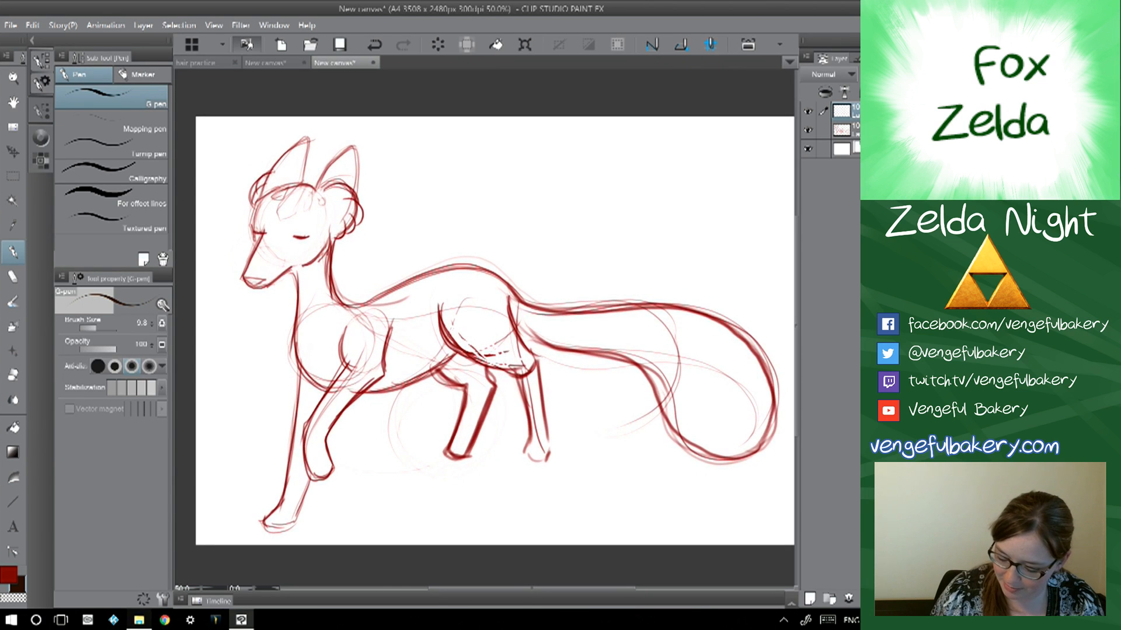
pyautogui.scroll(5, 271, 198)
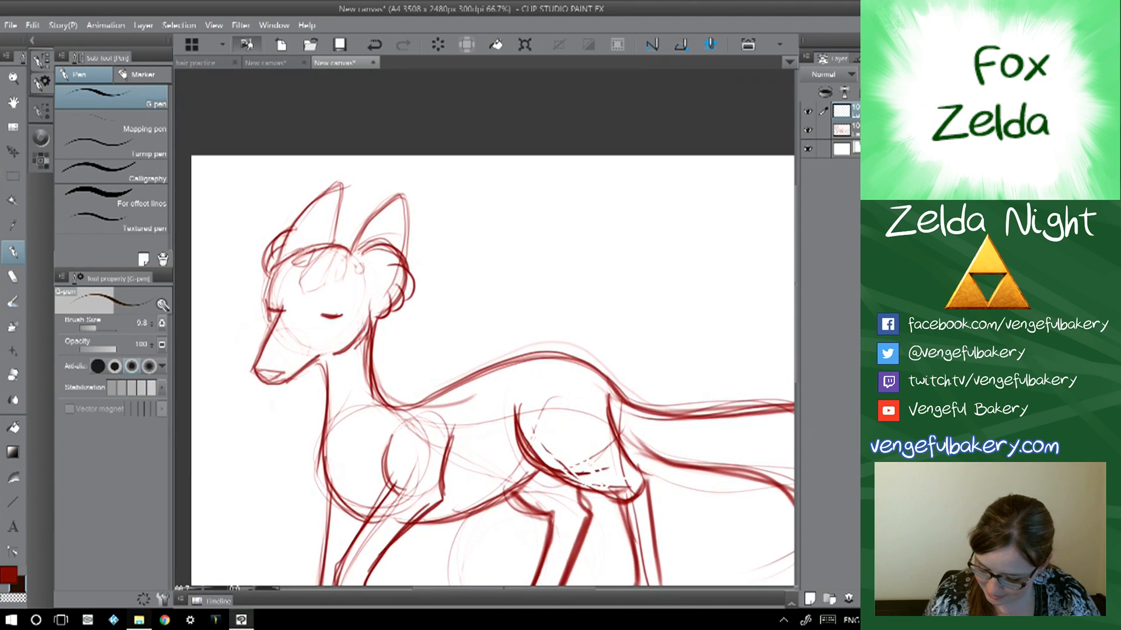
pyautogui.moveTo(484, 327); pyautogui.dragTo(523, 364)
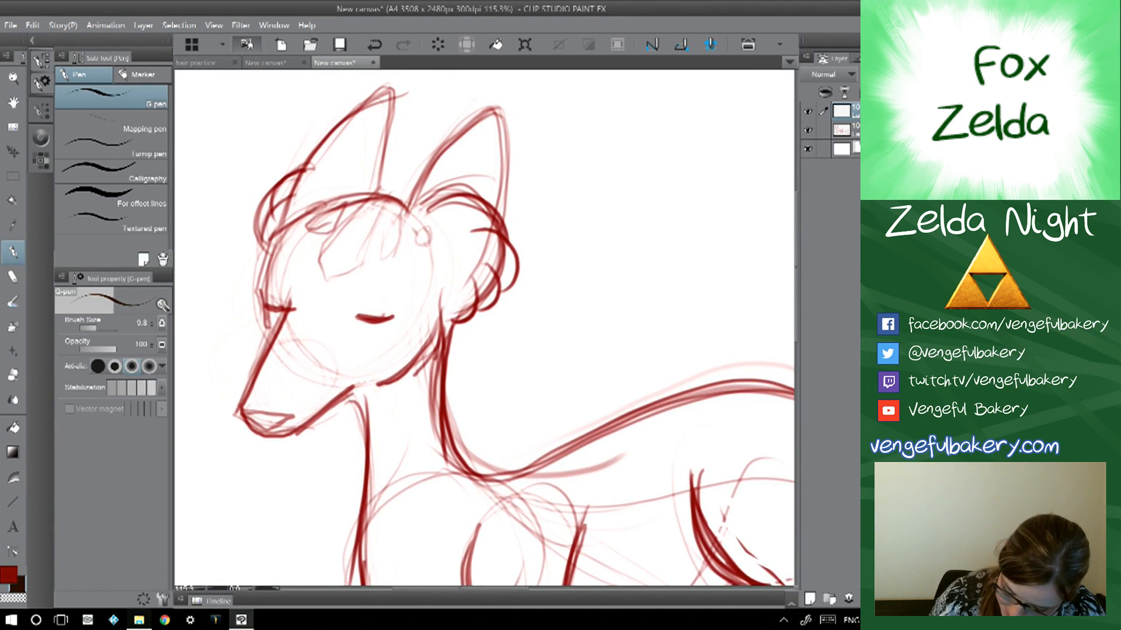
pyautogui.moveTo(290, 284)
pyautogui.mouseDown()
pyautogui.moveTo(240, 394)
pyautogui.moveTo(242, 423)
pyautogui.moveTo(282, 432)
pyautogui.moveTo(363, 383)
pyautogui.mouseUp()
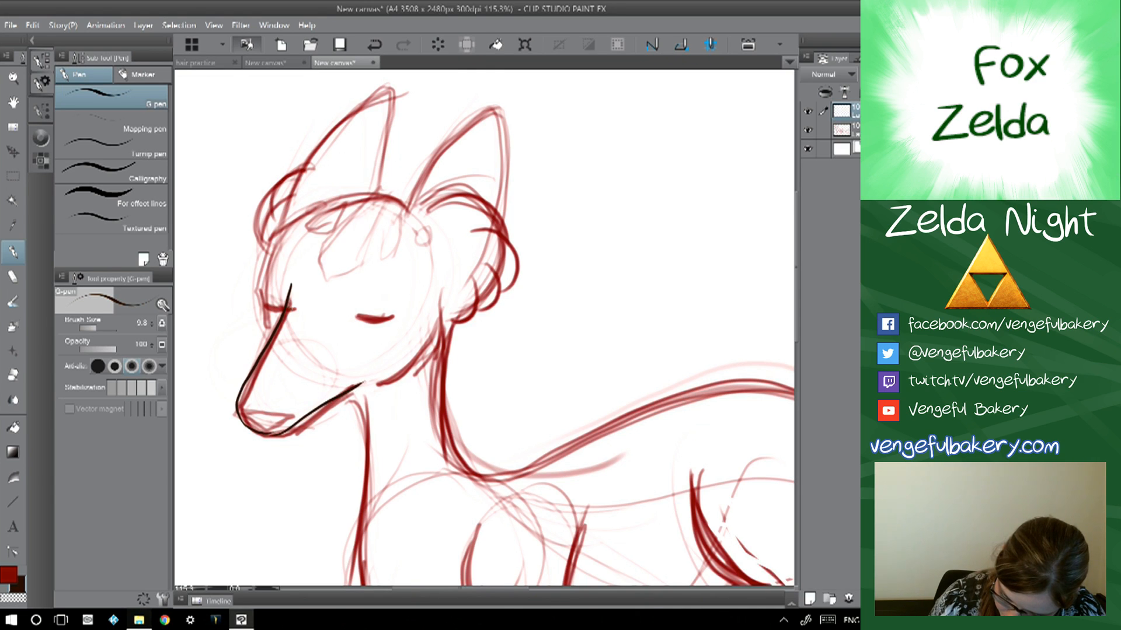
pyautogui.moveTo(358, 313); pyautogui.dragTo(398, 314)
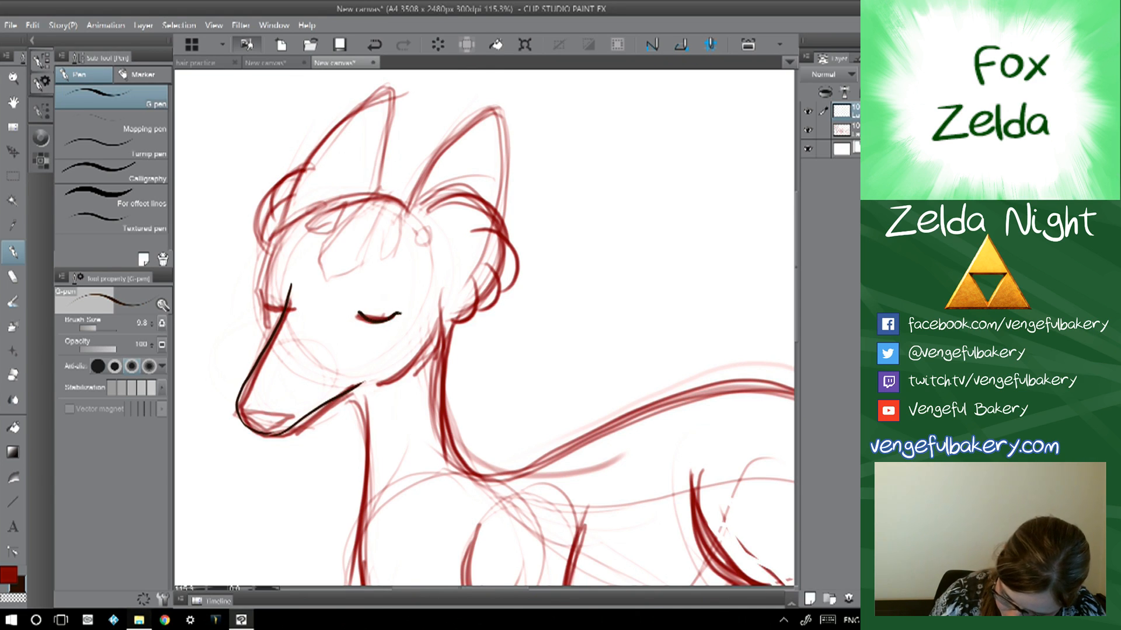
# - Ink the far closed eye, the brow and cheek contour, the crown of the head and both pointed ears
pyautogui.moveTo(272, 304); pyautogui.dragTo(285, 311)
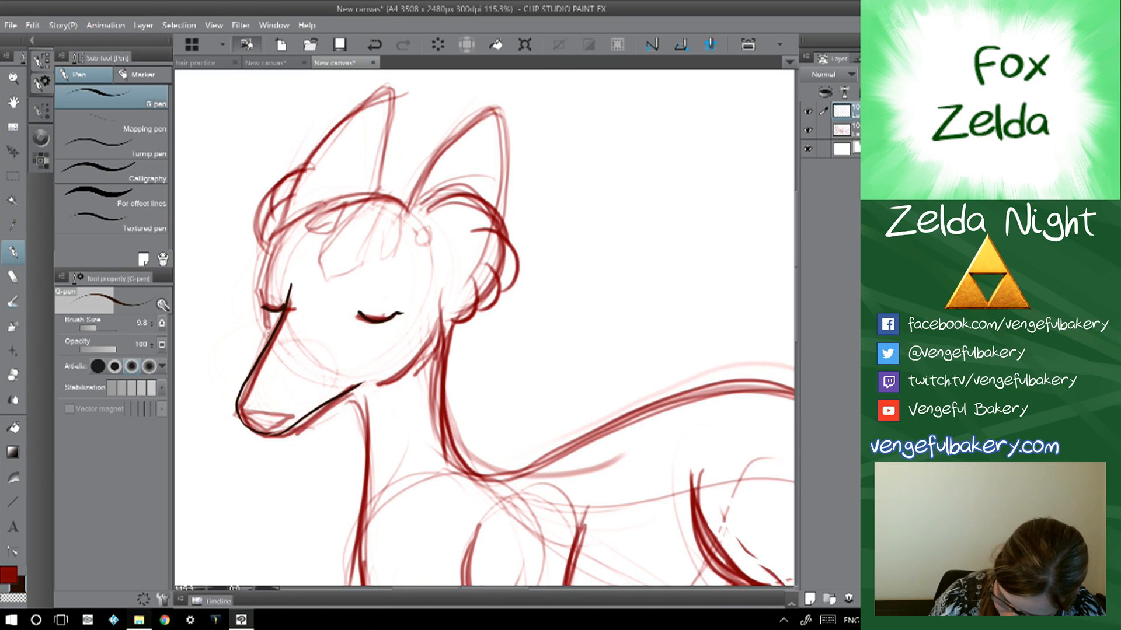
pyautogui.moveTo(269, 316); pyautogui.dragTo(266, 338)
pyautogui.moveTo(266, 299)
pyautogui.mouseDown()
pyautogui.moveTo(266, 249)
pyautogui.moveTo(301, 169)
pyautogui.moveTo(344, 117)
pyautogui.moveTo(393, 89)
pyautogui.moveTo(379, 191)
pyautogui.mouseUp()
pyautogui.moveTo(294, 224)
pyautogui.mouseDown()
pyautogui.moveTo(394, 196)
pyautogui.moveTo(411, 205)
pyautogui.moveTo(443, 149)
pyautogui.moveTo(501, 109)
pyautogui.moveTo(508, 211)
pyautogui.mouseUp()
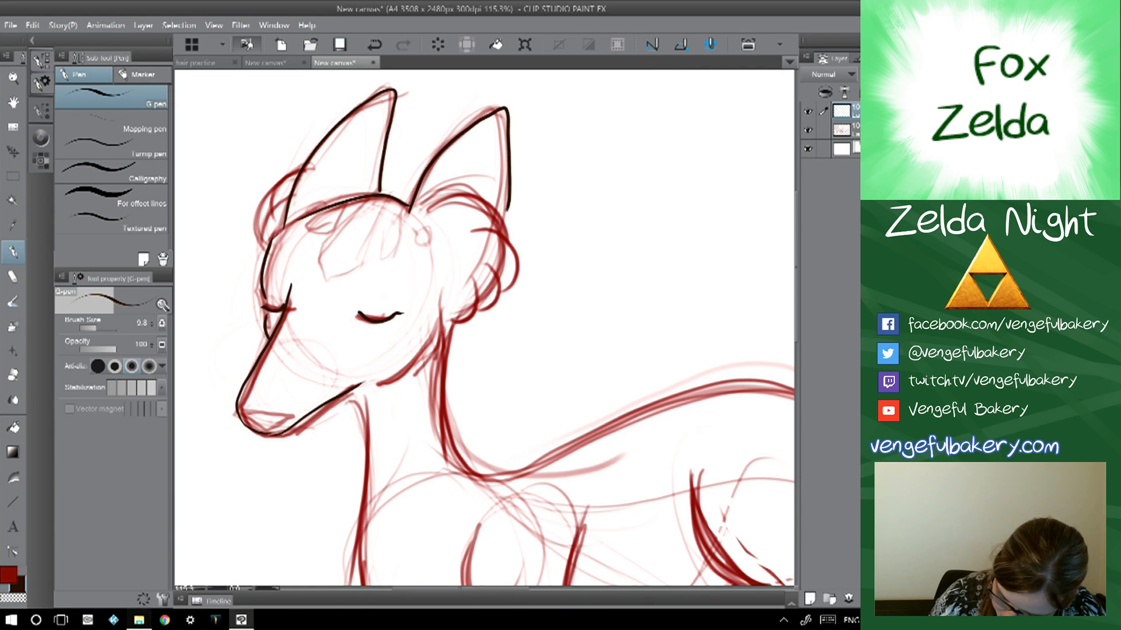
# - Ink the fur tufts on both sides of the head and the back of the neck down to the shoulders
pyautogui.moveTo(421, 213)
pyautogui.mouseDown()
pyautogui.moveTo(433, 192)
pyautogui.moveTo(496, 174)
pyautogui.moveTo(475, 192)
pyautogui.moveTo(501, 203)
pyautogui.moveTo(514, 230)
pyautogui.moveTo(497, 232)
pyautogui.moveTo(507, 269)
pyautogui.moveTo(489, 279)
pyautogui.moveTo(486, 269)
pyautogui.moveTo(486, 303)
pyautogui.moveTo(442, 287)
pyautogui.mouseUp()
pyautogui.moveTo(301, 167)
pyautogui.mouseDown()
pyautogui.moveTo(268, 174)
pyautogui.moveTo(284, 188)
pyautogui.moveTo(257, 244)
pyautogui.mouseUp()
pyautogui.moveTo(256, 244); pyautogui.dragTo(270, 243)
pyautogui.moveTo(290, 225); pyautogui.dragTo(276, 237)
pyautogui.moveTo(444, 350)
pyautogui.mouseDown()
pyautogui.moveTo(412, 268)
pyautogui.moveTo(415, 306)
pyautogui.moveTo(406, 262)
pyautogui.mouseUp()
pyautogui.moveTo(426, 220)
pyautogui.mouseDown()
pyautogui.moveTo(402, 260)
pyautogui.moveTo(362, 290)
pyautogui.moveTo(328, 253)
pyautogui.mouseUp()
pyautogui.moveTo(382, 200)
pyautogui.mouseDown()
pyautogui.moveTo(363, 274)
pyautogui.moveTo(374, 311)
pyautogui.moveTo(416, 348)
pyautogui.mouseUp()
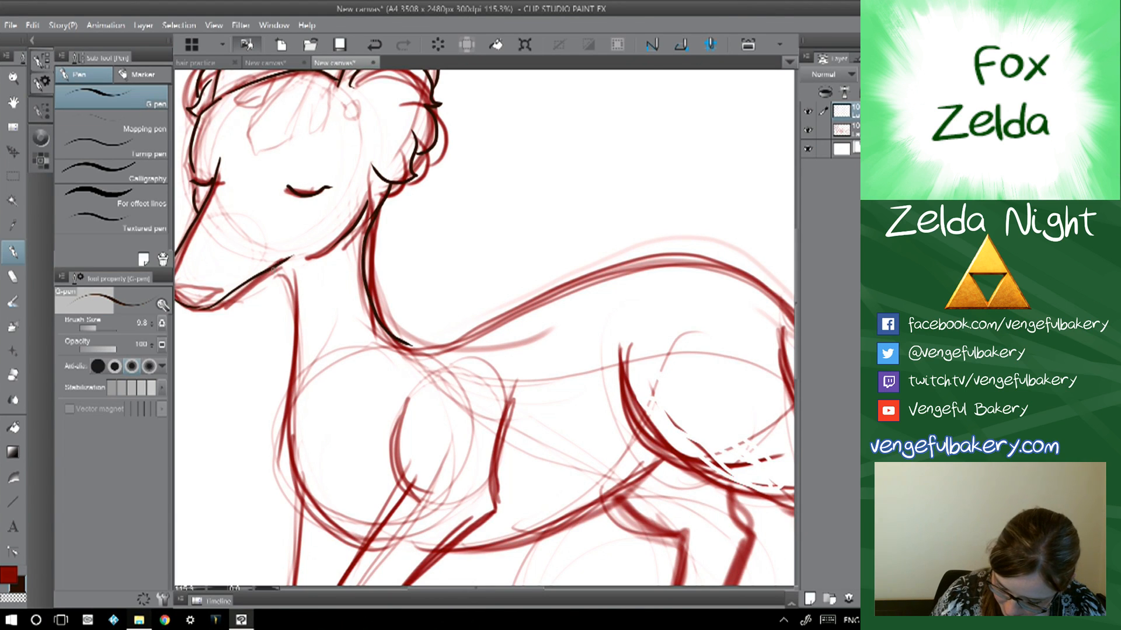
# - Ink the throat line and the chest contour with fluffy fur tufts and short fur marks inside the chest
pyautogui.moveTo(261, 270)
pyautogui.mouseDown()
pyautogui.moveTo(291, 286)
pyautogui.moveTo(303, 350)
pyautogui.moveTo(295, 428)
pyautogui.mouseUp()
pyautogui.moveTo(331, 360)
pyautogui.mouseDown()
pyautogui.moveTo(294, 282)
pyautogui.moveTo(279, 282)
pyautogui.moveTo(257, 376)
pyautogui.moveTo(288, 429)
pyautogui.moveTo(318, 436)
pyautogui.moveTo(305, 419)
pyautogui.moveTo(328, 437)
pyautogui.mouseUp()
pyautogui.moveTo(295, 284)
pyautogui.mouseDown()
pyautogui.moveTo(333, 307)
pyautogui.moveTo(356, 296)
pyautogui.moveTo(342, 321)
pyautogui.moveTo(367, 362)
pyautogui.mouseUp()
pyautogui.scroll(-3, 485, 327)
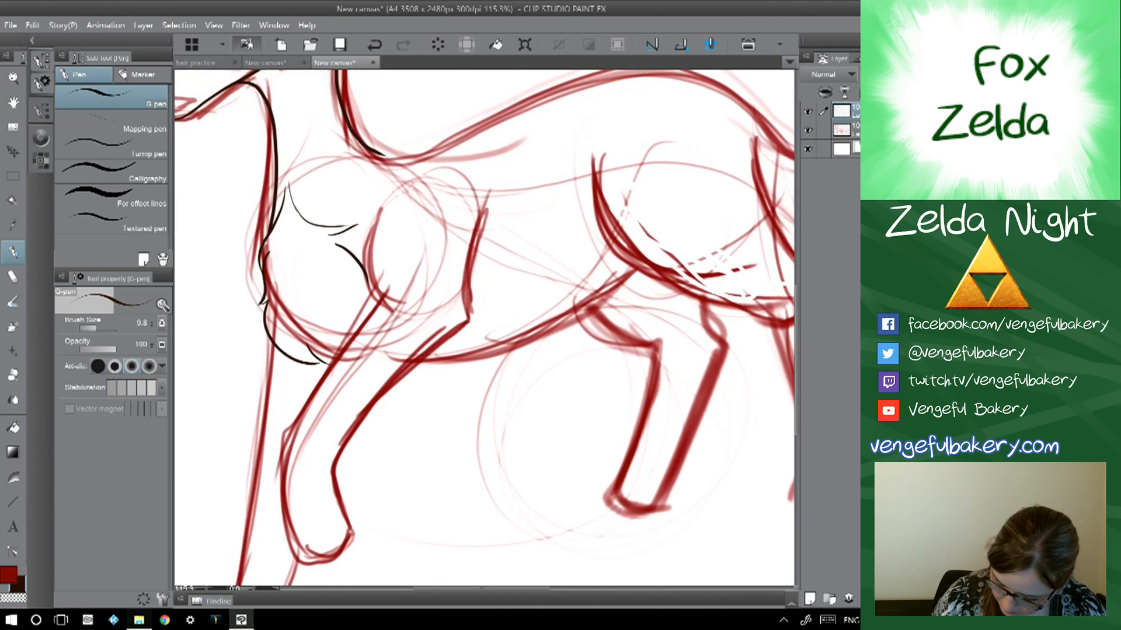
# - Ink both front legs down to the paws and the belly line back to the thigh
pyautogui.moveTo(385, 203)
pyautogui.mouseDown()
pyautogui.moveTo(371, 291)
pyautogui.moveTo(401, 302)
pyautogui.moveTo(355, 329)
pyautogui.moveTo(279, 467)
pyautogui.moveTo(310, 557)
pyautogui.mouseUp()
pyautogui.moveTo(485, 326)
pyautogui.mouseDown()
pyautogui.moveTo(451, 296)
pyautogui.moveTo(443, 257)
pyautogui.mouseUp()
pyautogui.moveTo(444, 137)
pyautogui.mouseDown()
pyautogui.moveTo(422, 245)
pyautogui.moveTo(299, 384)
pyautogui.moveTo(308, 453)
pyautogui.moveTo(272, 485)
pyautogui.moveTo(375, 408)
pyautogui.mouseUp()
pyautogui.moveTo(330, 196)
pyautogui.mouseDown()
pyautogui.moveTo(309, 363)
pyautogui.moveTo(283, 475)
pyautogui.moveTo(250, 505)
pyautogui.moveTo(257, 523)
pyautogui.moveTo(320, 515)
pyautogui.moveTo(356, 416)
pyautogui.mouseUp()
pyautogui.moveTo(482, 185)
pyautogui.mouseDown()
pyautogui.moveTo(240, 270)
pyautogui.moveTo(363, 270)
pyautogui.moveTo(447, 206)
pyautogui.moveTo(368, 250)
pyautogui.moveTo(292, 270)
pyautogui.mouseUp()
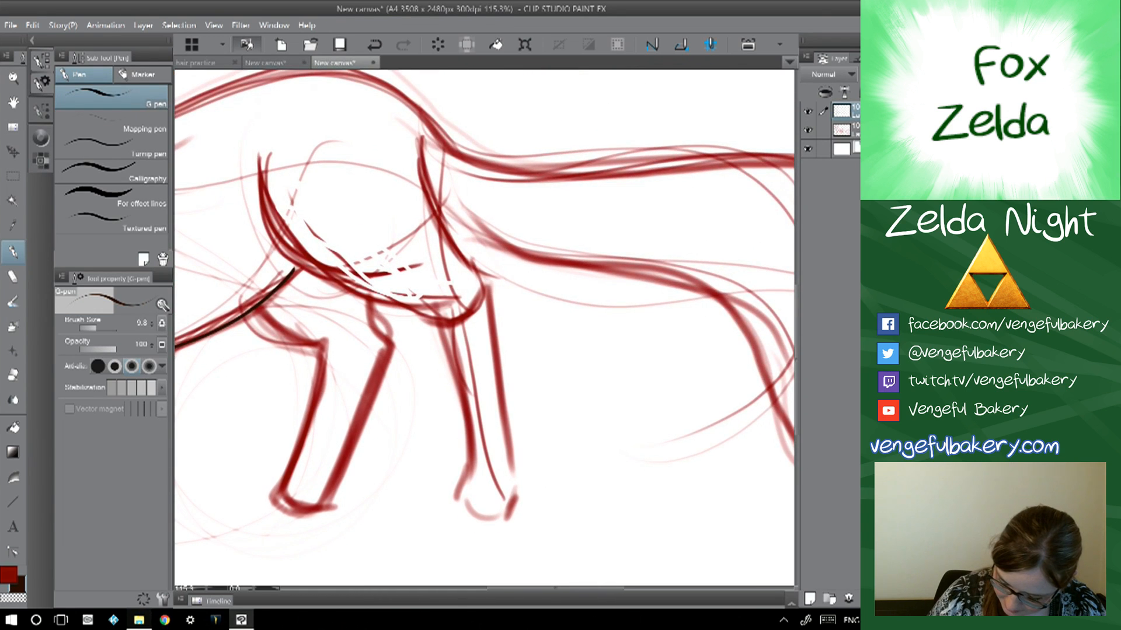
# - Ink the near thigh and both hind legs down to the paws, and add the toe lines
pyautogui.moveTo(260, 159)
pyautogui.mouseDown()
pyautogui.moveTo(284, 245)
pyautogui.moveTo(464, 338)
pyautogui.moveTo(477, 454)
pyautogui.moveTo(460, 531)
pyautogui.moveTo(505, 525)
pyautogui.moveTo(520, 495)
pyautogui.moveTo(495, 279)
pyautogui.moveTo(445, 202)
pyautogui.moveTo(425, 138)
pyautogui.moveTo(492, 104)
pyautogui.mouseUp()
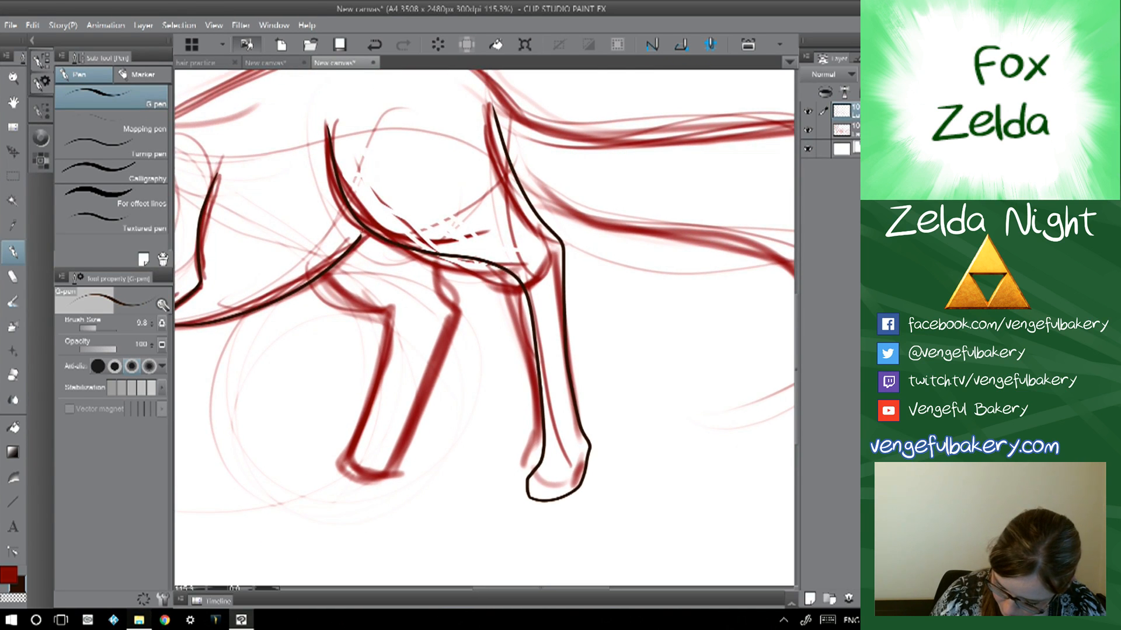
pyautogui.moveTo(320, 274)
pyautogui.mouseDown()
pyautogui.moveTo(378, 298)
pyautogui.moveTo(392, 327)
pyautogui.moveTo(347, 418)
pyautogui.moveTo(353, 463)
pyautogui.moveTo(397, 434)
pyautogui.moveTo(412, 374)
pyautogui.moveTo(457, 295)
pyautogui.moveTo(439, 256)
pyautogui.moveTo(417, 269)
pyautogui.mouseUp()
pyautogui.moveTo(340, 478)
pyautogui.mouseDown()
pyautogui.moveTo(345, 497)
pyautogui.moveTo(353, 491)
pyautogui.mouseUp()
pyautogui.moveTo(524, 514)
pyautogui.mouseDown()
pyautogui.moveTo(523, 534)
pyautogui.moveTo(534, 535)
pyautogui.mouseUp()
pyautogui.moveTo(409, 461)
pyautogui.mouseDown()
pyautogui.moveTo(675, 269)
pyautogui.moveTo(693, 241)
pyautogui.mouseUp()
pyautogui.moveTo(318, 312); pyautogui.dragTo(334, 326)
pyautogui.moveTo(337, 313); pyautogui.dragTo(340, 324)
pyautogui.moveTo(205, 434)
pyautogui.mouseDown()
pyautogui.moveTo(319, 390)
pyautogui.moveTo(317, 404)
pyautogui.moveTo(331, 407)
pyautogui.mouseUp()
# - Ink the arched back line and the full outline of the long, rounded tail
pyautogui.moveTo(613, 169); pyautogui.dragTo(289, 512)
pyautogui.moveTo(374, 303); pyautogui.dragTo(467, 349)
pyautogui.moveTo(268, 280)
pyautogui.mouseDown()
pyautogui.moveTo(409, 225)
pyautogui.moveTo(610, 209)
pyautogui.moveTo(634, 236)
pyautogui.moveTo(123, 122)
pyautogui.mouseUp()
pyautogui.scroll(-2, 478, 397)
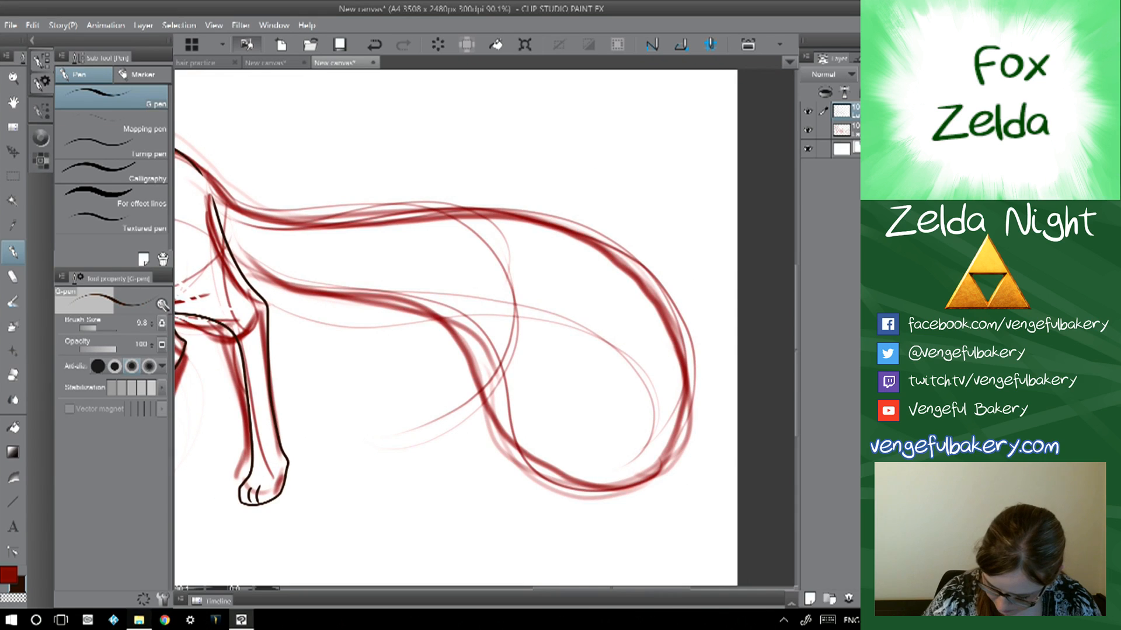
pyautogui.moveTo(209, 175)
pyautogui.mouseDown()
pyautogui.moveTo(250, 209)
pyautogui.moveTo(467, 214)
pyautogui.moveTo(585, 240)
pyautogui.moveTo(663, 310)
pyautogui.moveTo(698, 405)
pyautogui.moveTo(648, 486)
pyautogui.moveTo(524, 452)
pyautogui.moveTo(455, 344)
pyautogui.moveTo(365, 289)
pyautogui.moveTo(271, 272)
pyautogui.moveTo(234, 248)
pyautogui.moveTo(483, 230)
pyautogui.moveTo(554, 203)
pyautogui.mouseUp()
pyautogui.hotkey('ctrl', '-')
pyautogui.hotkey('ctrl', '-')
pyautogui.moveTo(525, 260)
pyautogui.mouseDown()
pyautogui.moveTo(340, 266)
pyautogui.moveTo(601, 303)
pyautogui.moveTo(571, 318)
pyautogui.mouseUp()
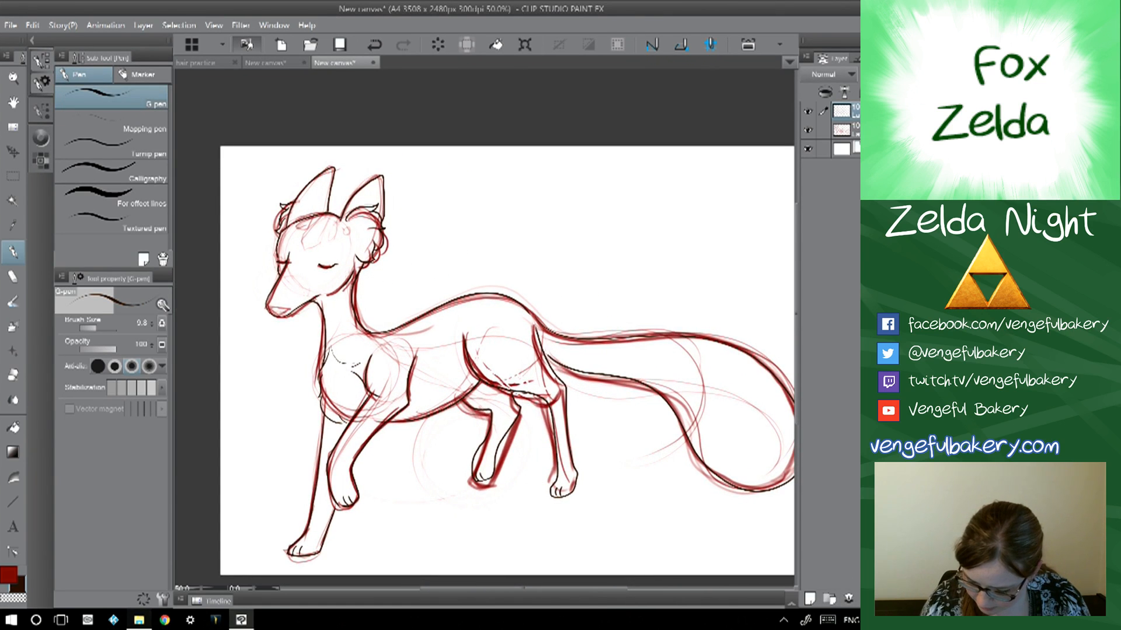
# - Ink the pointed ornament shapes along the forehead and a small round stud below the near ear
pyautogui.scroll(5, 322, 307)
pyautogui.moveTo(338, 192); pyautogui.dragTo(359, 382)
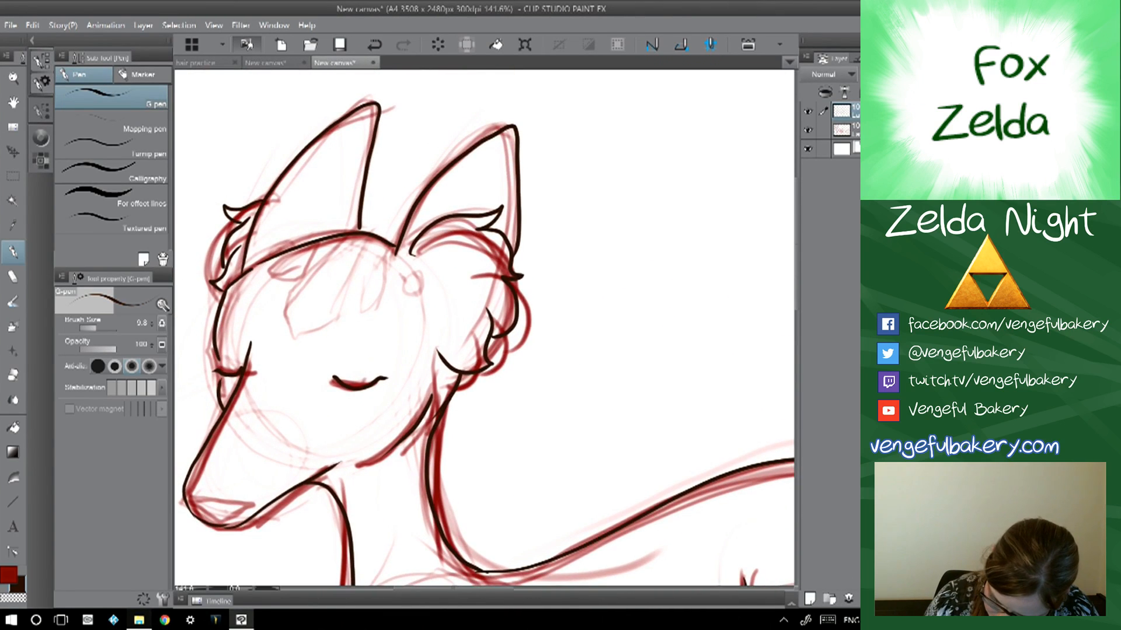
pyautogui.moveTo(350, 236)
pyautogui.mouseDown()
pyautogui.moveTo(298, 280)
pyautogui.moveTo(287, 325)
pyautogui.moveTo(333, 298)
pyautogui.mouseUp()
pyautogui.moveTo(345, 270)
pyautogui.mouseDown()
pyautogui.moveTo(365, 236)
pyautogui.moveTo(295, 270)
pyautogui.moveTo(272, 273)
pyautogui.moveTo(270, 257)
pyautogui.mouseUp()
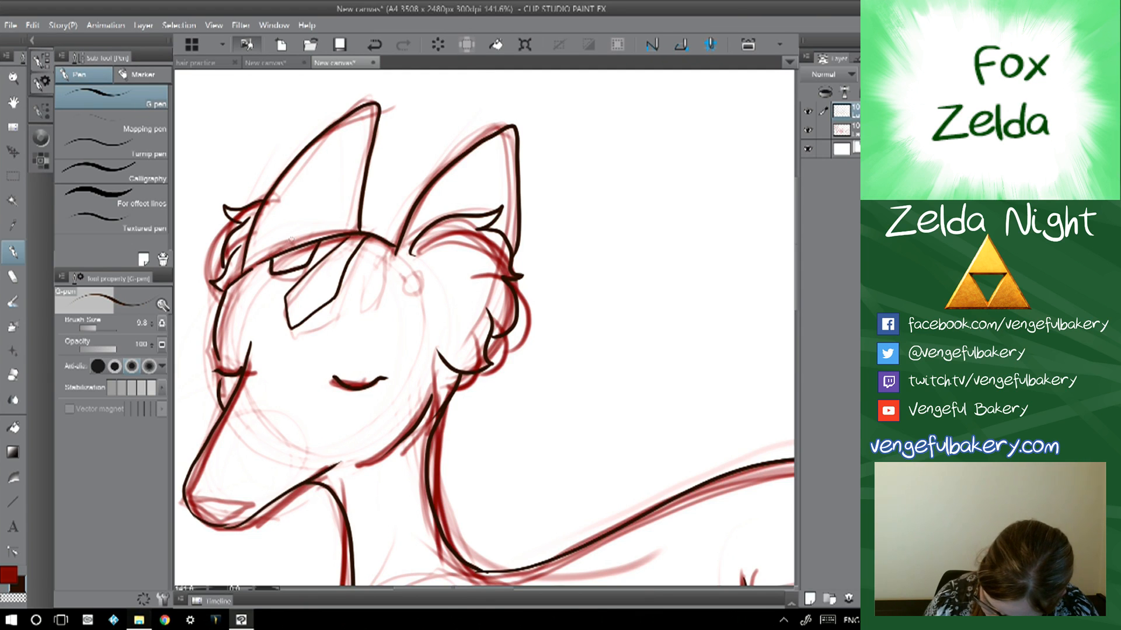
pyautogui.moveTo(381, 240)
pyautogui.mouseDown()
pyautogui.moveTo(368, 310)
pyautogui.moveTo(390, 301)
pyautogui.moveTo(401, 276)
pyautogui.moveTo(390, 245)
pyautogui.moveTo(420, 274)
pyautogui.moveTo(409, 270)
pyautogui.mouseUp()
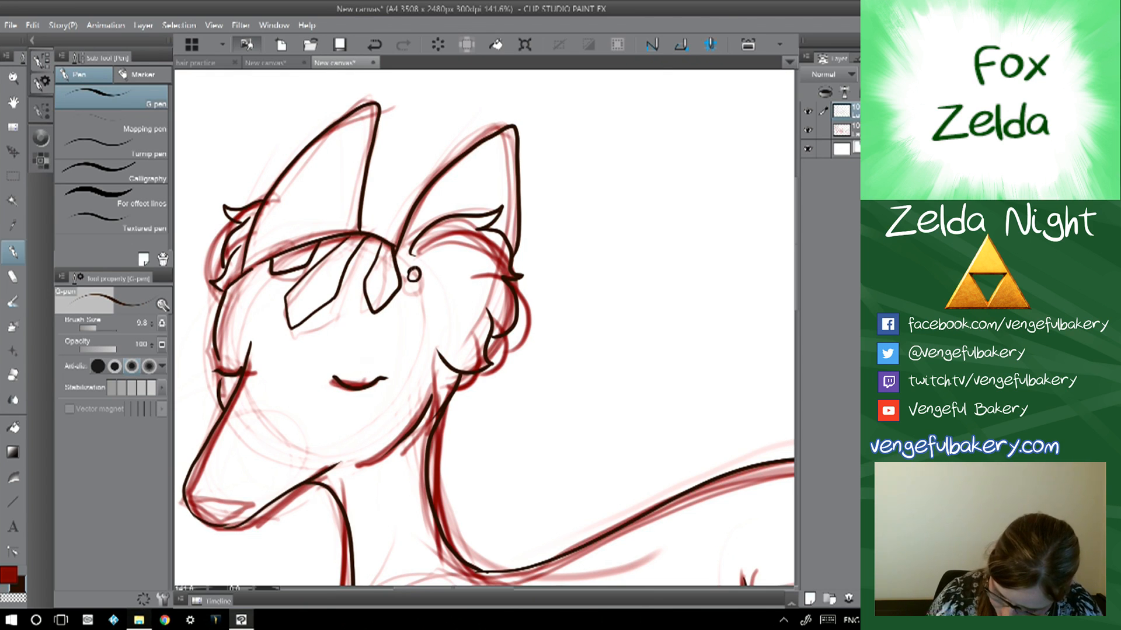
# - Ink thin flowing stripes along the back, following the arch from shoulders to rump
pyautogui.scroll(-10, 343, 176)
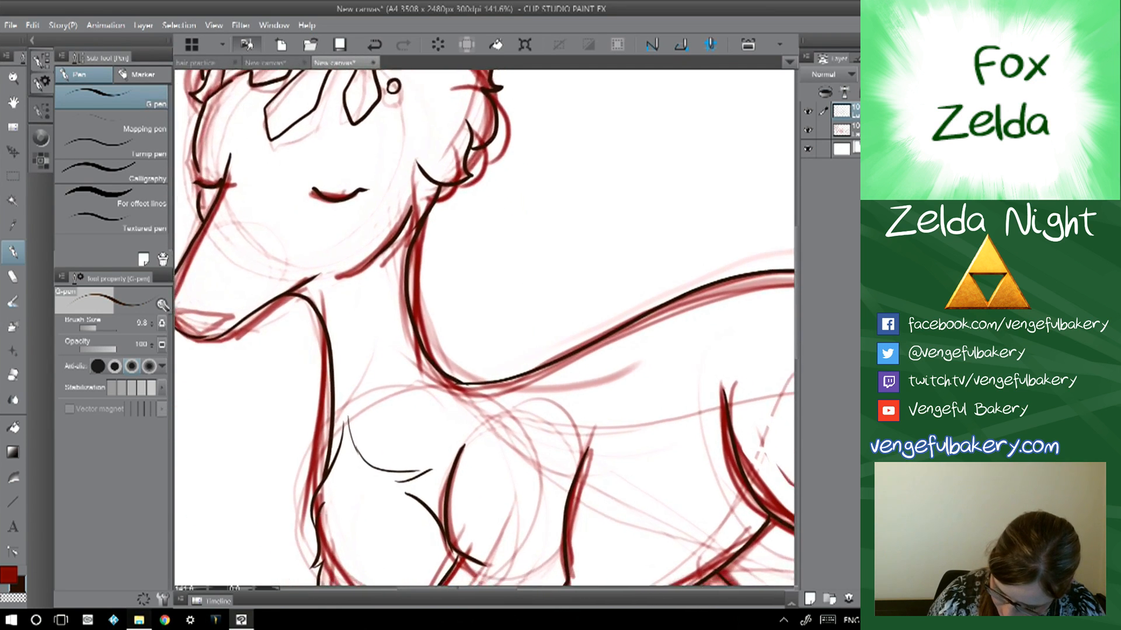
pyautogui.moveTo(484, 329); pyautogui.dragTo(561, 326)
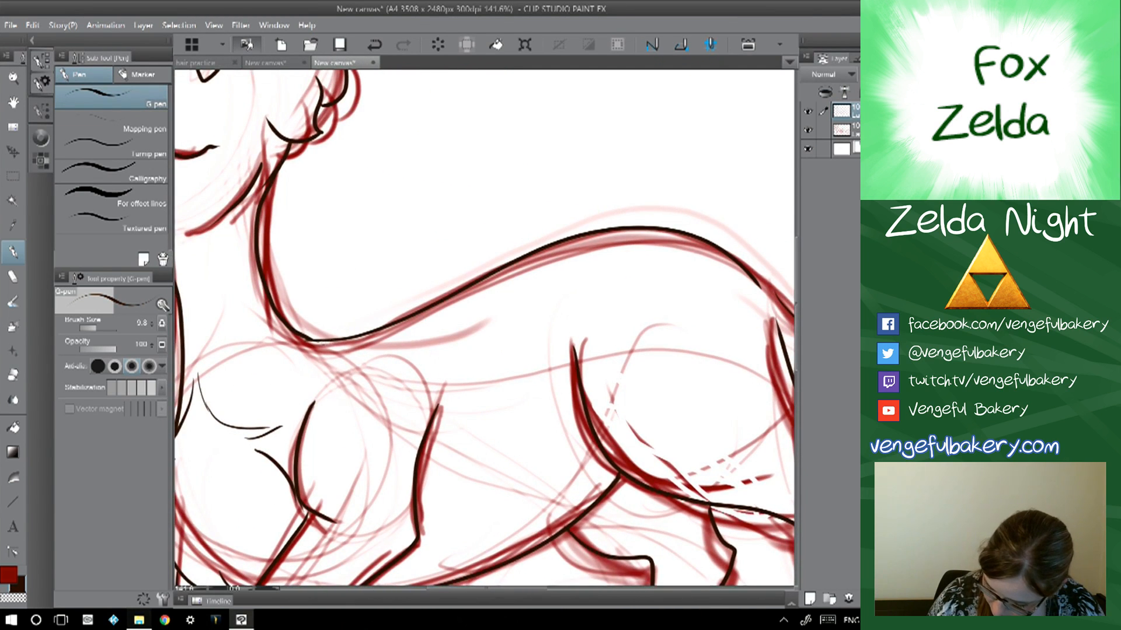
pyautogui.moveTo(307, 340)
pyautogui.mouseDown()
pyautogui.moveTo(401, 355)
pyautogui.moveTo(442, 346)
pyautogui.moveTo(562, 291)
pyautogui.moveTo(664, 263)
pyautogui.moveTo(711, 265)
pyautogui.moveTo(759, 285)
pyautogui.moveTo(667, 246)
pyautogui.moveTo(621, 251)
pyautogui.moveTo(440, 325)
pyautogui.moveTo(341, 341)
pyautogui.moveTo(399, 331)
pyautogui.moveTo(569, 257)
pyautogui.moveTo(674, 232)
pyautogui.mouseUp()
pyautogui.moveTo(712, 339); pyautogui.dragTo(227, 220)
pyautogui.moveTo(525, 304); pyautogui.dragTo(398, 300)
# - Ink a series of curved bands running from the tail's upper edge around to its underside
pyautogui.moveTo(306, 238)
pyautogui.mouseDown()
pyautogui.moveTo(563, 326)
pyautogui.moveTo(620, 396)
pyautogui.moveTo(621, 458)
pyautogui.moveTo(582, 502)
pyautogui.mouseUp()
pyautogui.moveTo(467, 327); pyautogui.dragTo(383, 292)
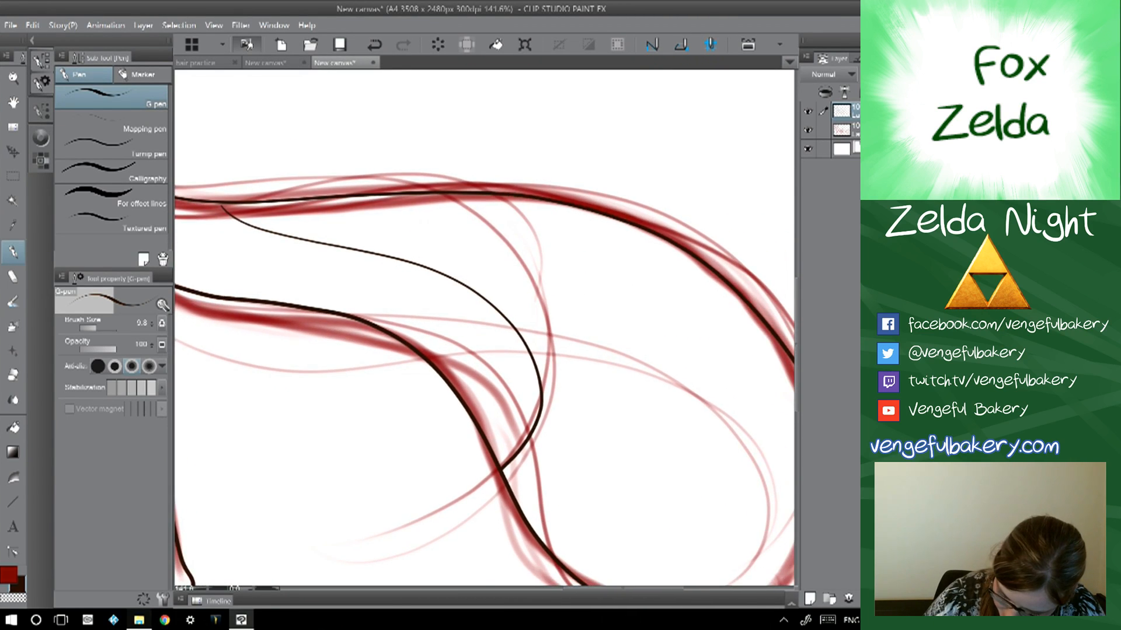
pyautogui.moveTo(259, 203)
pyautogui.mouseDown()
pyautogui.moveTo(502, 256)
pyautogui.moveTo(613, 380)
pyautogui.moveTo(567, 516)
pyautogui.moveTo(357, 497)
pyautogui.mouseUp()
pyautogui.moveTo(212, 155)
pyautogui.mouseDown()
pyautogui.moveTo(326, 179)
pyautogui.moveTo(461, 243)
pyautogui.moveTo(523, 368)
pyautogui.moveTo(493, 461)
pyautogui.moveTo(401, 530)
pyautogui.mouseUp()
pyautogui.moveTo(321, 152)
pyautogui.mouseDown()
pyautogui.moveTo(459, 199)
pyautogui.moveTo(545, 259)
pyautogui.moveTo(597, 343)
pyautogui.moveTo(612, 428)
pyautogui.moveTo(589, 494)
pyautogui.moveTo(544, 540)
pyautogui.moveTo(458, 577)
pyautogui.mouseUp()
# - Hide and reshow the sketch layer to check the line art of the whole fox, and undo the last change
pyautogui.scroll(-5, 462, 405)
pyautogui.moveTo(351, 373)
pyautogui.mouseDown()
pyautogui.moveTo(473, 318)
pyautogui.moveTo(413, 322)
pyautogui.mouseUp()
pyautogui.click(808, 129)
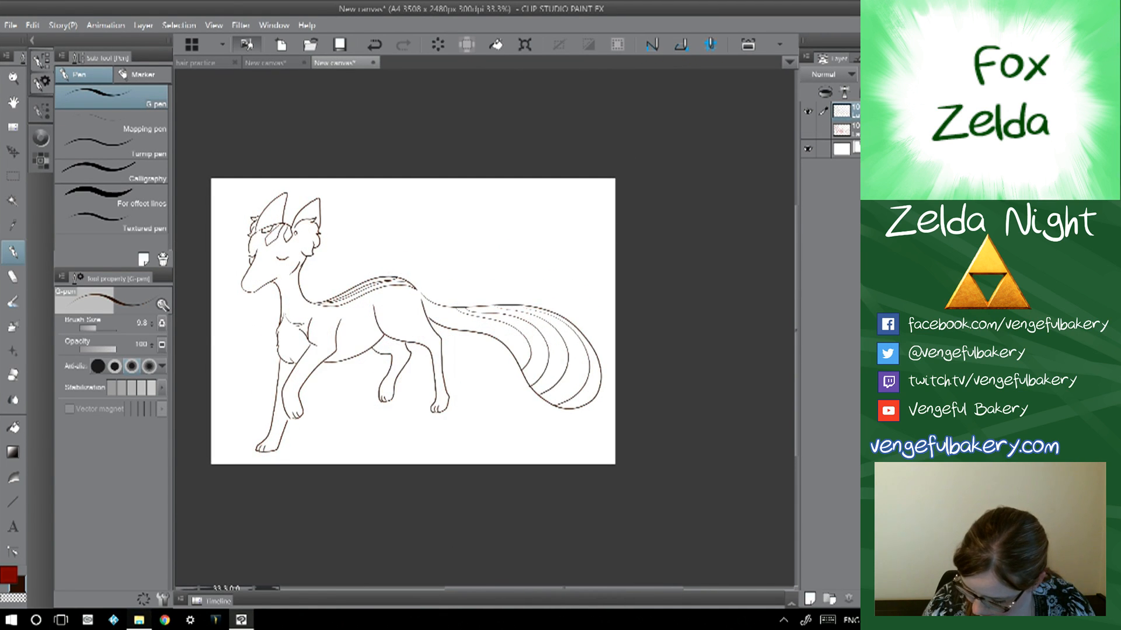
pyautogui.click(807, 130)
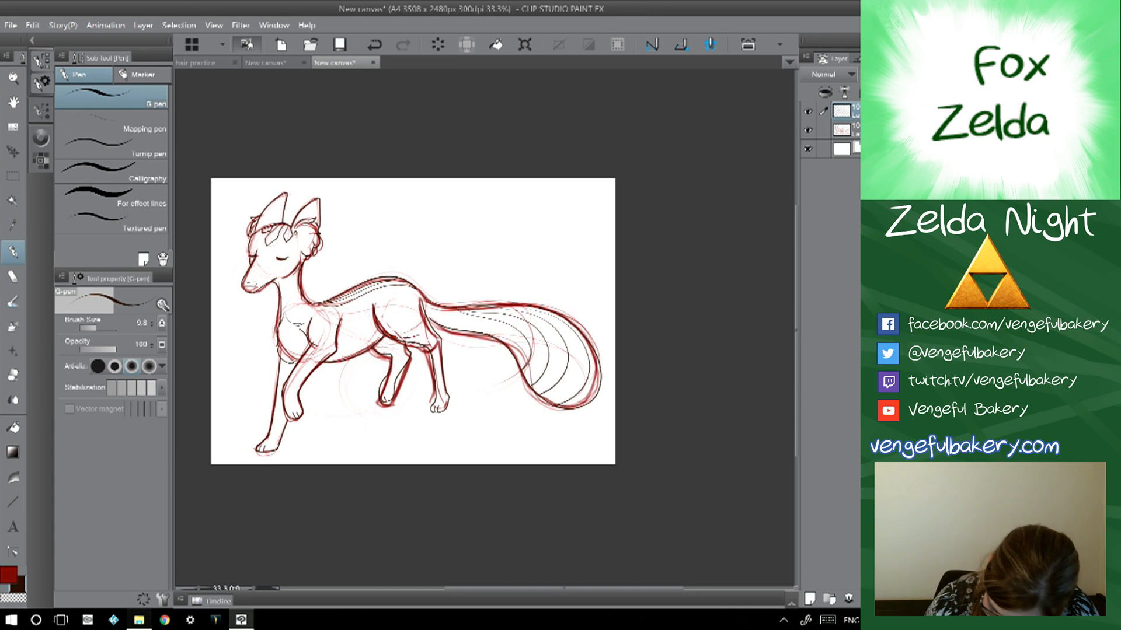
pyautogui.hotkey('ctrl', 'z')
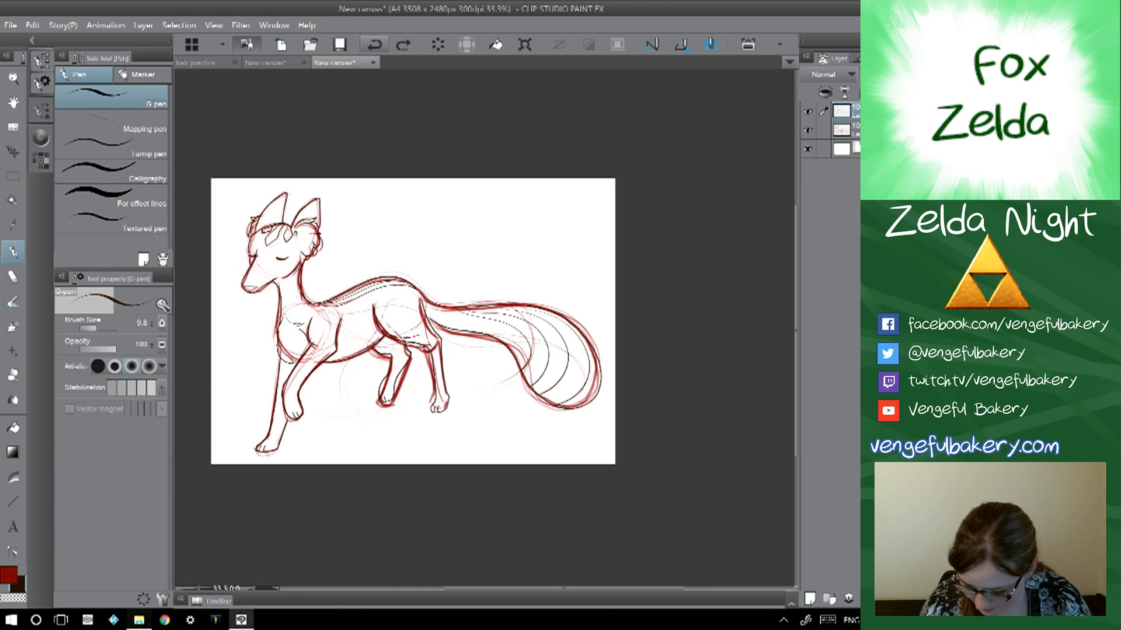
# - Ink the fox's nose at the tip of the muzzle
pyautogui.scroll(5, 249, 314)
pyautogui.moveTo(484, 327); pyautogui.dragTo(537, 387)
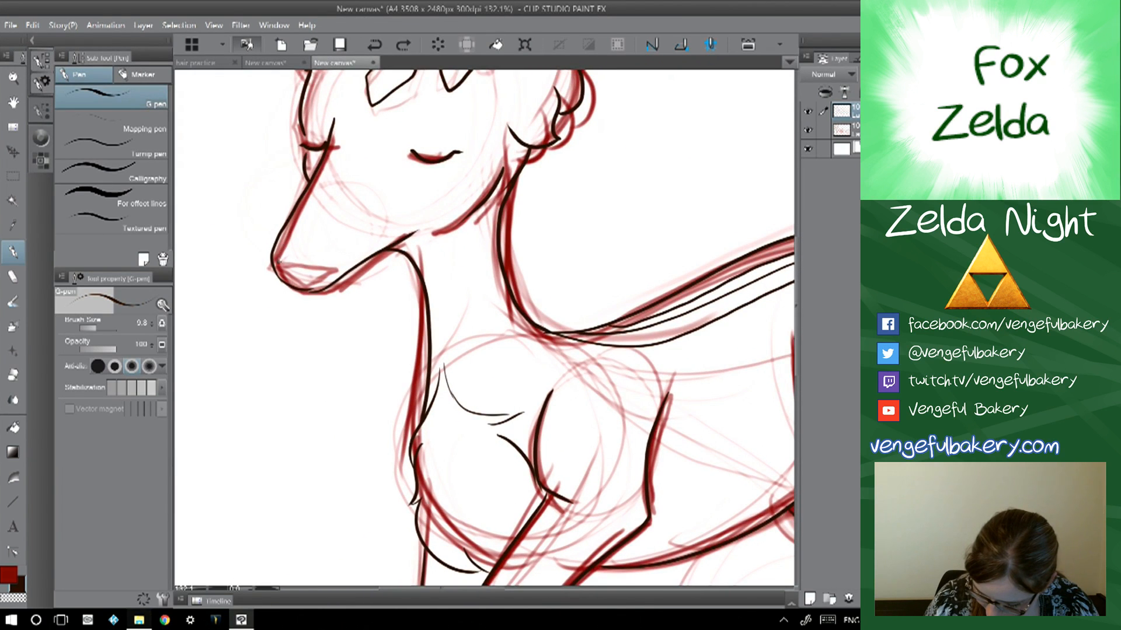
pyautogui.moveTo(276, 255)
pyautogui.mouseDown()
pyautogui.moveTo(328, 258)
pyautogui.moveTo(310, 272)
pyautogui.moveTo(276, 258)
pyautogui.mouseUp()
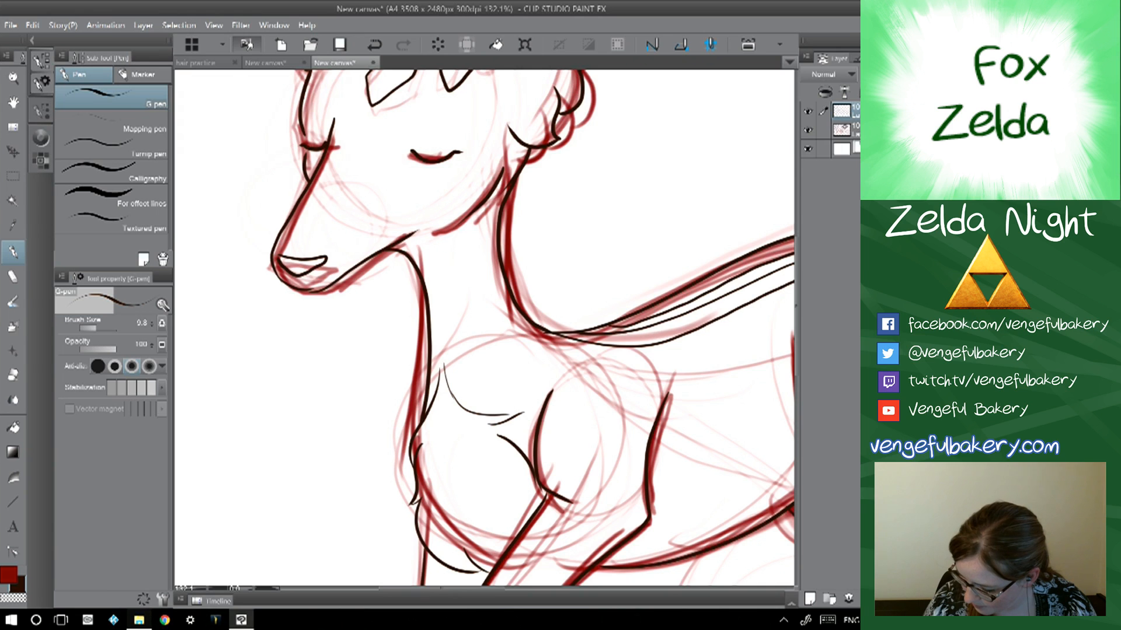
# - Select the red sketch layer and lower its opacity so it shows only faintly under the line art
pyautogui.click(854, 130)
pyautogui.click(876, 75)
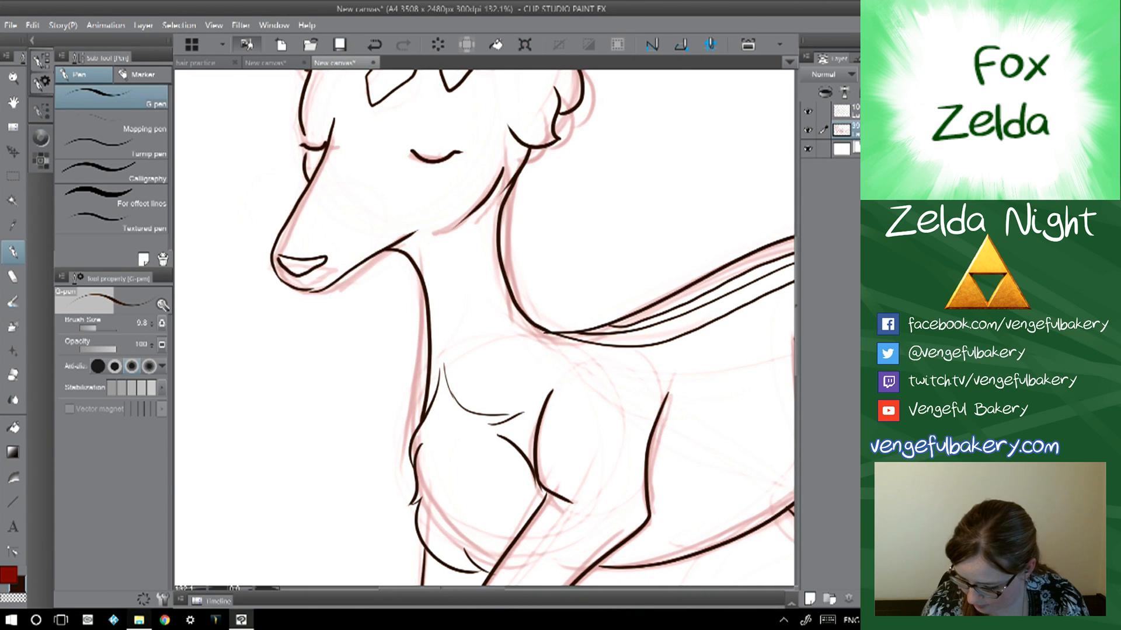
pyautogui.scroll(-4, 491, 356)
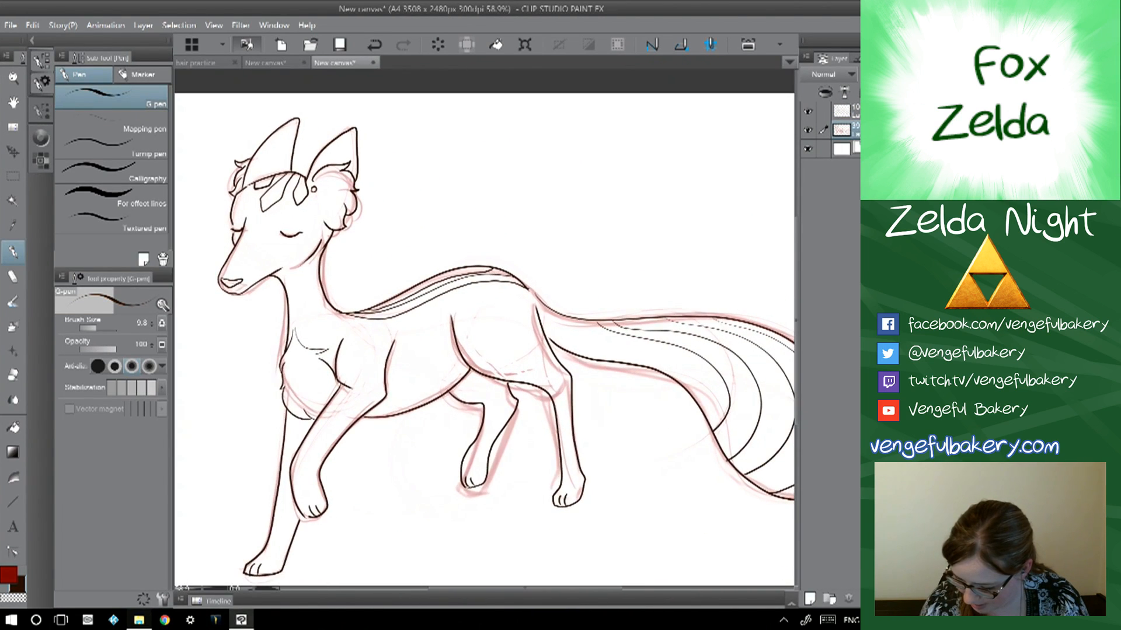
pyautogui.scroll(-2, 484, 303)
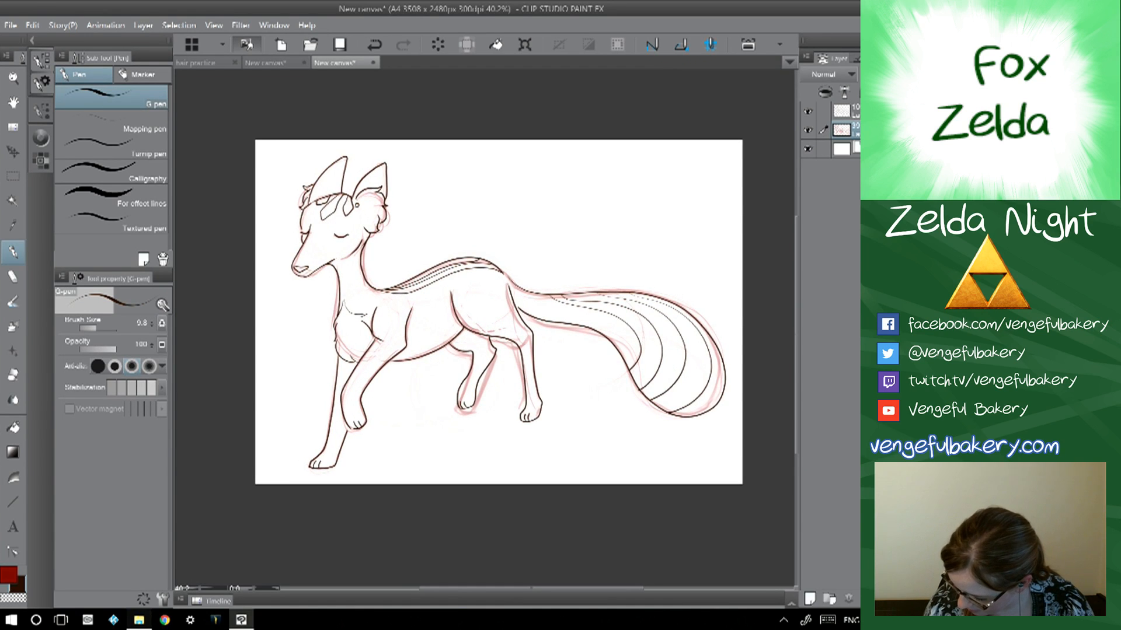
# - Add a new layer between the sketch and the line art and set the main colour to light yellow
pyautogui.click(809, 598)
pyautogui.click(8, 574)
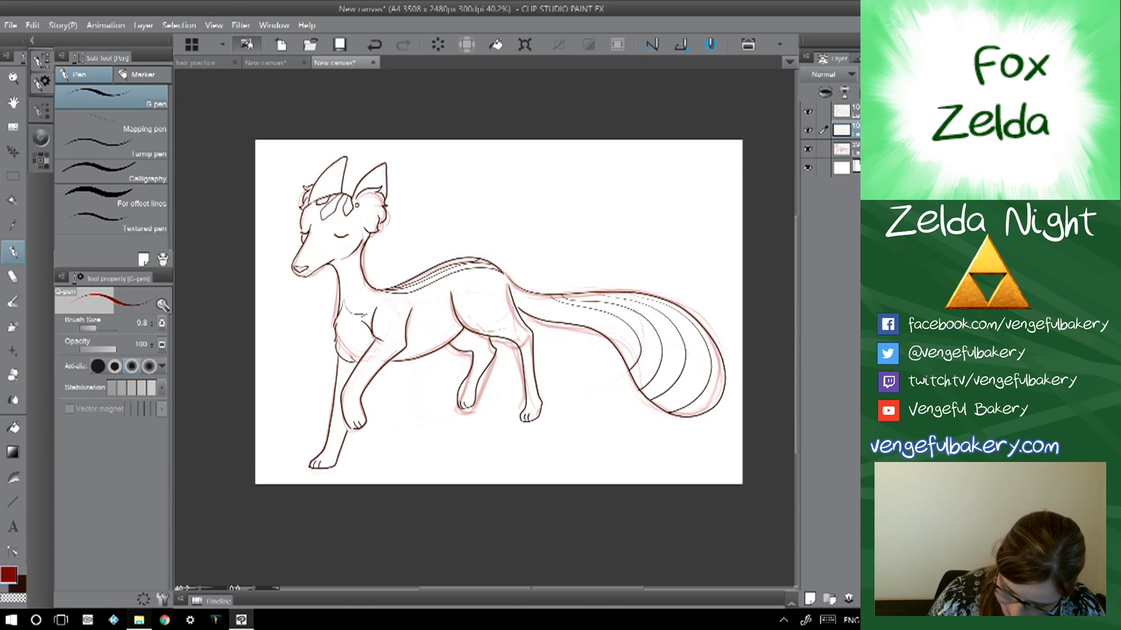
pyautogui.doubleClick(9, 575)
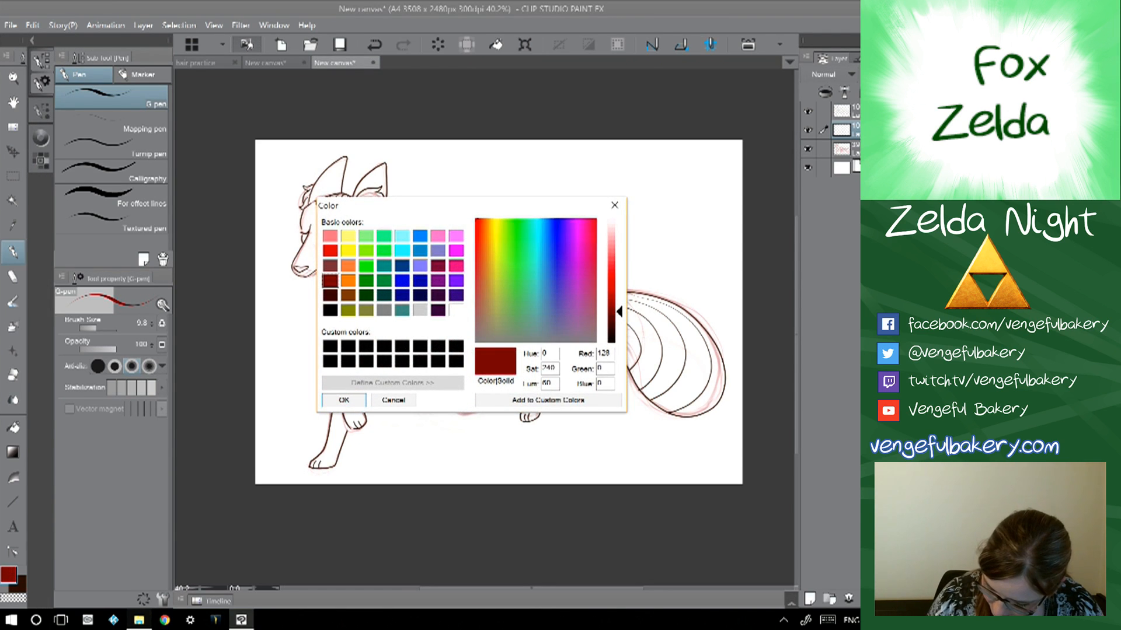
pyautogui.click(349, 237)
pyautogui.click(344, 400)
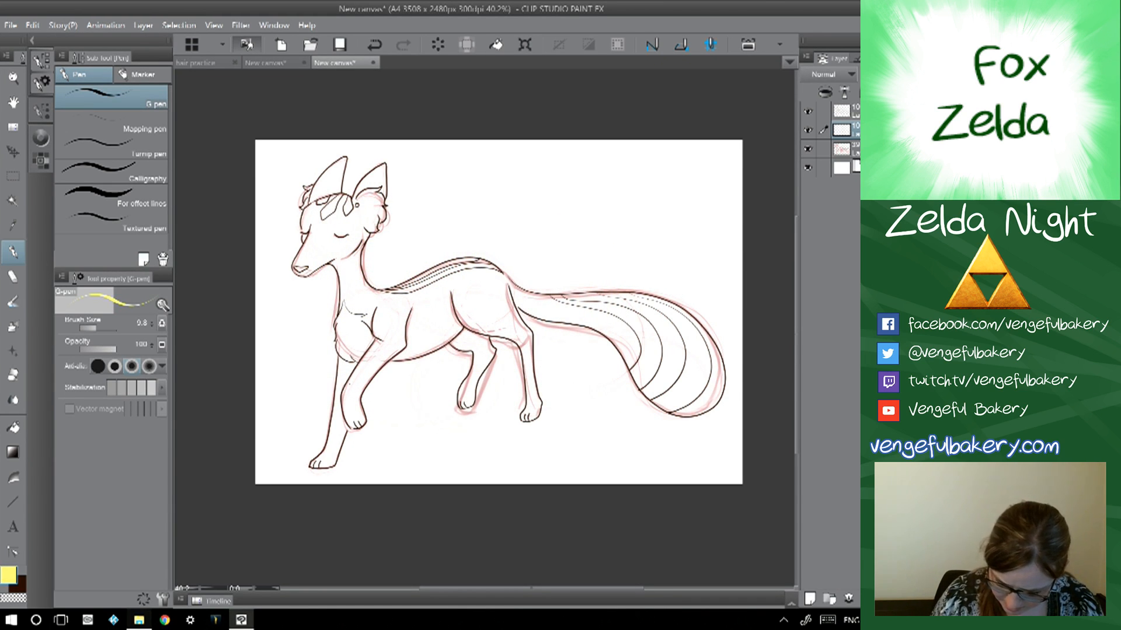
# - With the Uneven layering brush at size 202.0, softly paint yellow over the ears, head, neck, back and tail
pyautogui.press('b')
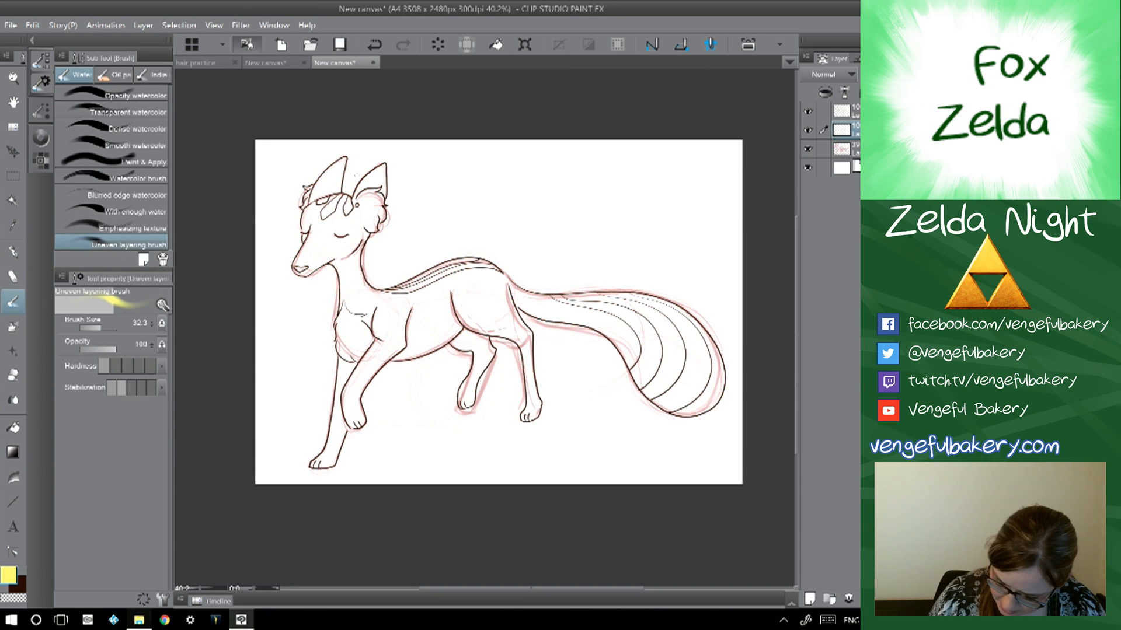
pyautogui.moveTo(101, 328); pyautogui.dragTo(107, 328)
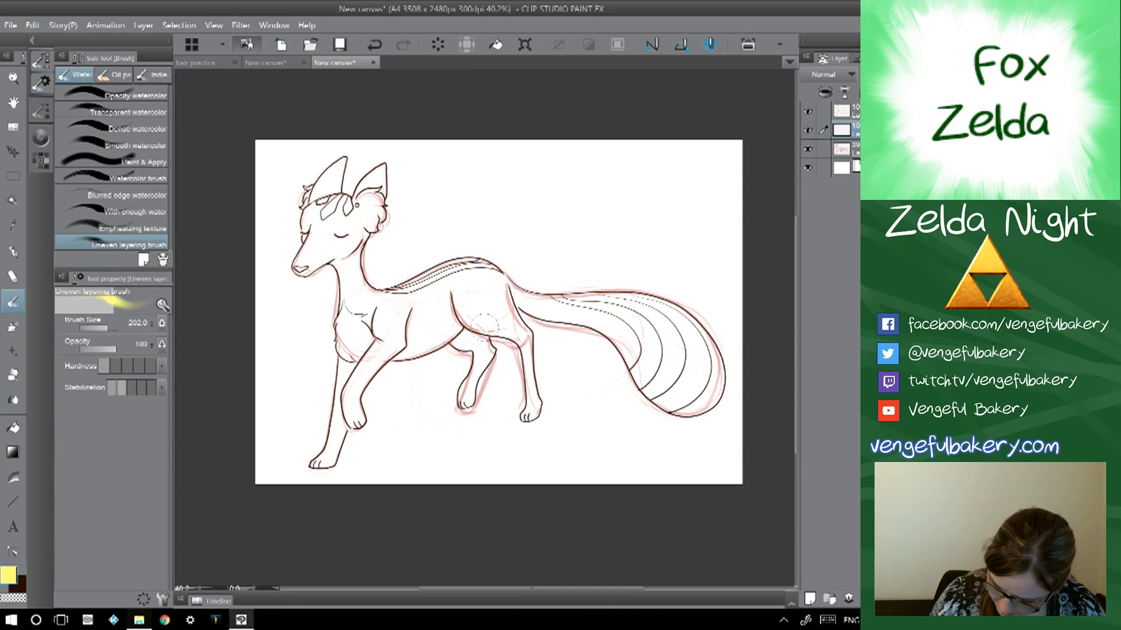
pyautogui.moveTo(361, 199); pyautogui.dragTo(385, 184)
pyautogui.moveTo(359, 257); pyautogui.dragTo(365, 286)
pyautogui.moveTo(476, 274)
pyautogui.mouseDown()
pyautogui.moveTo(686, 349)
pyautogui.moveTo(535, 295)
pyautogui.moveTo(413, 295)
pyautogui.moveTo(455, 285)
pyautogui.mouseUp()
pyautogui.moveTo(360, 277)
pyautogui.mouseDown()
pyautogui.moveTo(389, 207)
pyautogui.moveTo(346, 227)
pyautogui.moveTo(318, 197)
pyautogui.moveTo(354, 195)
pyautogui.mouseUp()
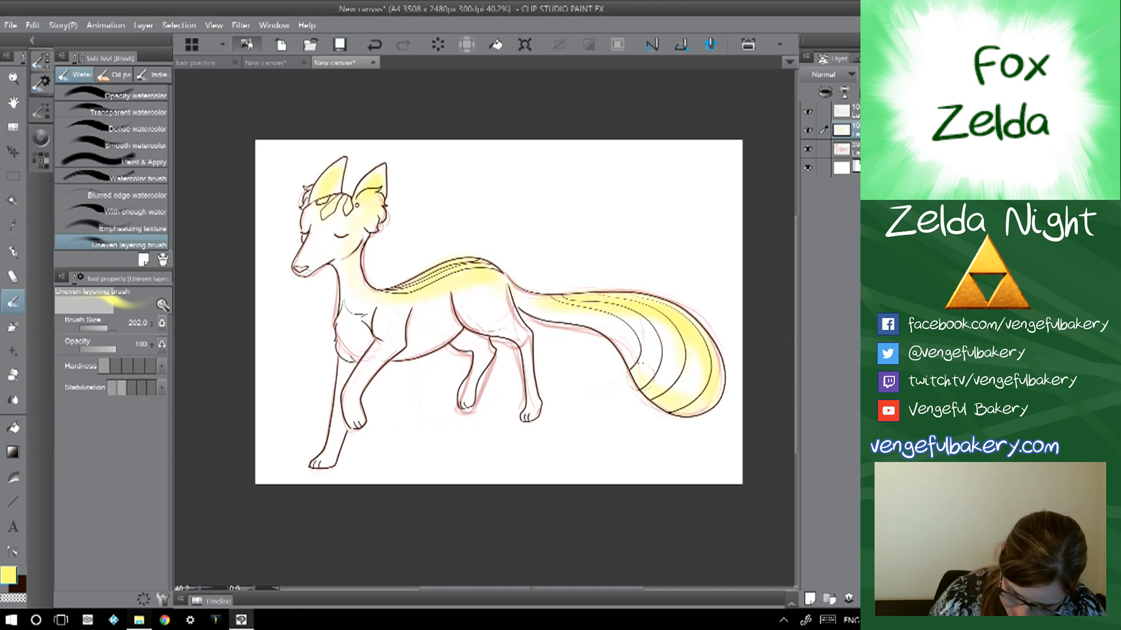
# - Switch the colour to pink and, with the brush at size 20.0, fill the forehead ornaments and the ear stud
pyautogui.click(437, 235)
pyautogui.click(344, 400)
pyautogui.moveTo(108, 328); pyautogui.dragTo(97, 328)
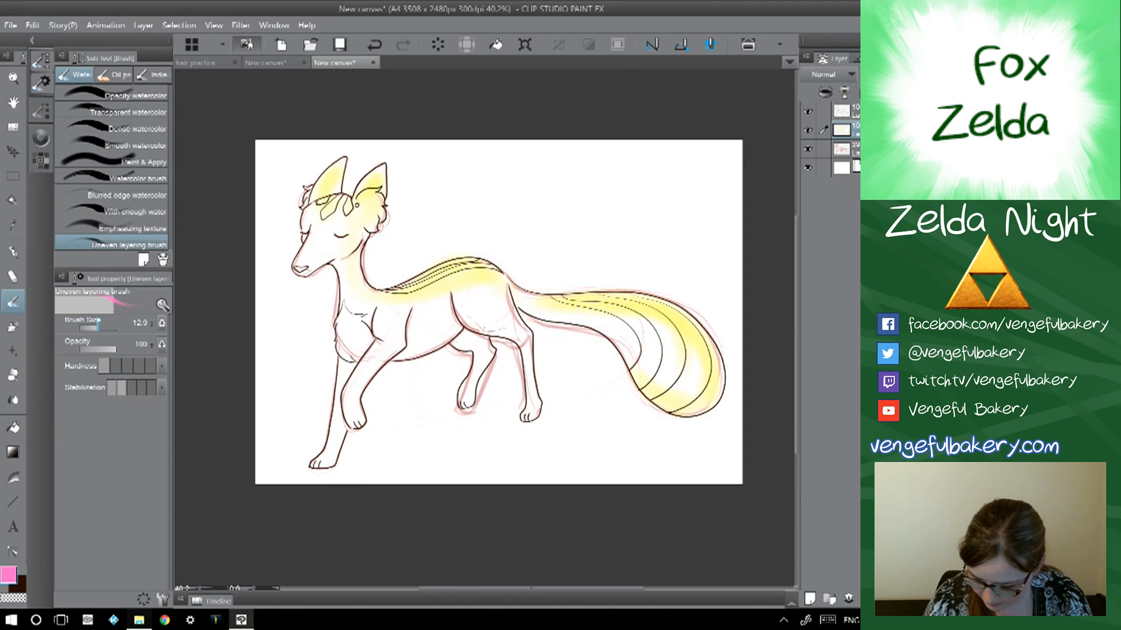
pyautogui.scroll(3, 358, 193)
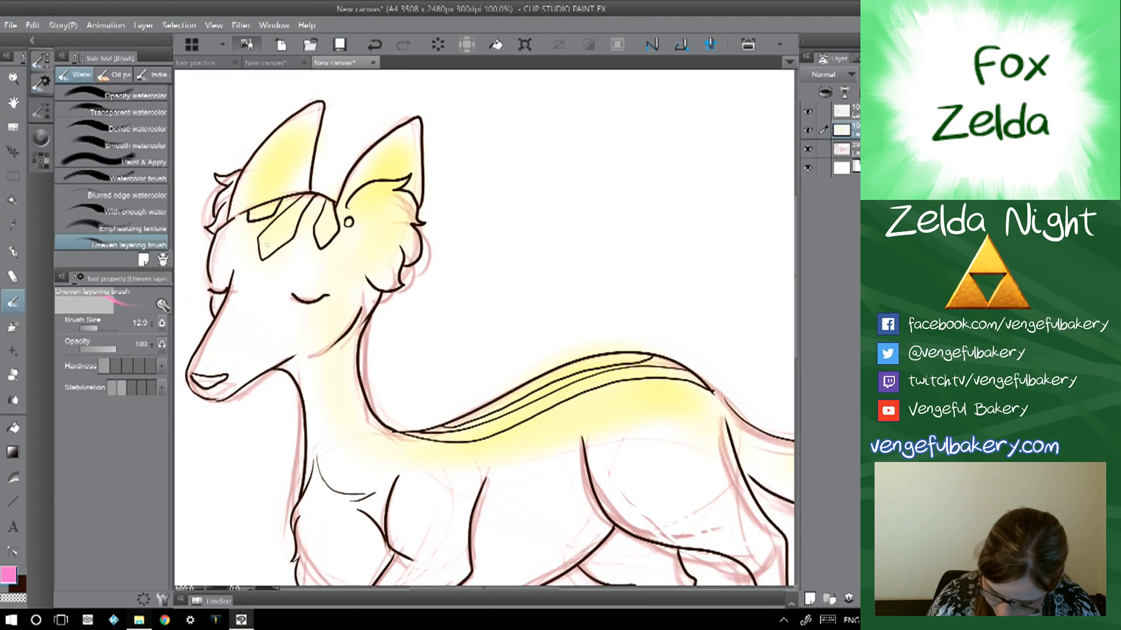
pyautogui.press(']')
pyautogui.press(']')
pyautogui.press(']')
pyautogui.moveTo(292, 208)
pyautogui.mouseDown()
pyautogui.moveTo(263, 241)
pyautogui.moveTo(274, 249)
pyautogui.moveTo(283, 240)
pyautogui.moveTo(269, 248)
pyautogui.moveTo(251, 219)
pyautogui.moveTo(260, 210)
pyautogui.mouseUp()
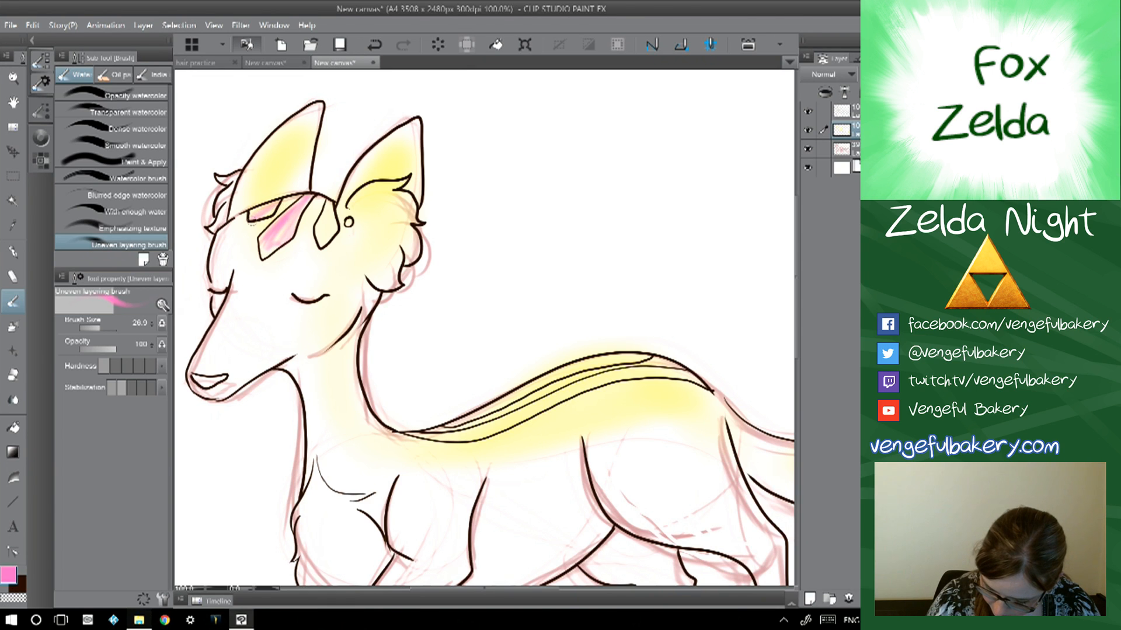
pyautogui.moveTo(330, 205)
pyautogui.mouseDown()
pyautogui.moveTo(323, 245)
pyautogui.moveTo(350, 221)
pyautogui.moveTo(263, 112)
pyautogui.mouseUp()
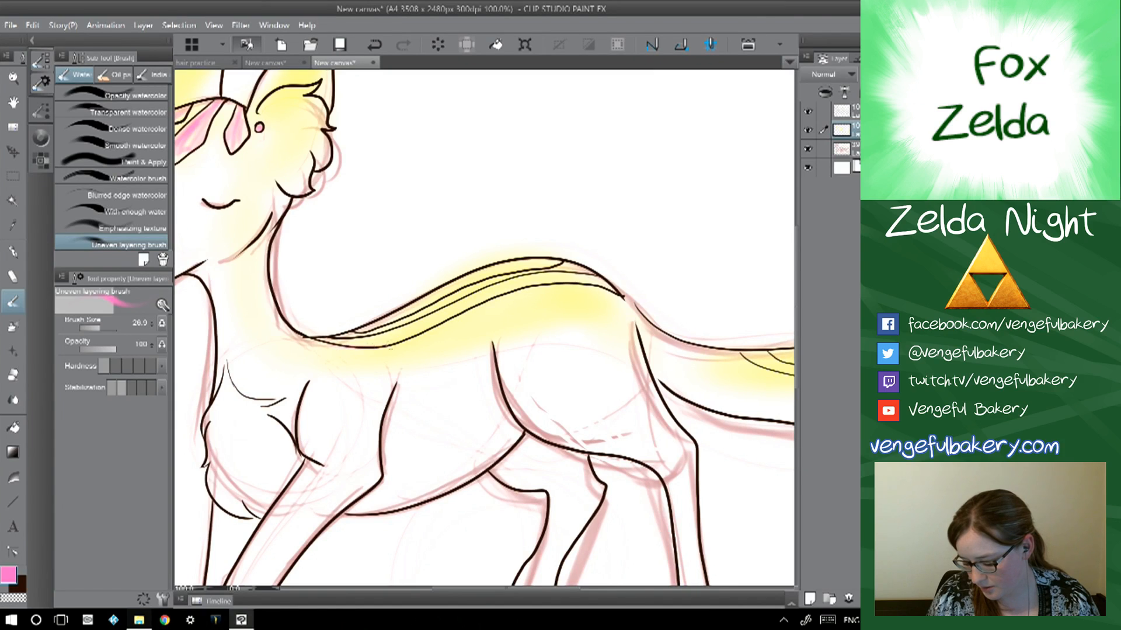
# - Paint pink into the narrow stripes along the fox's back
pyautogui.moveTo(457, 307)
pyautogui.mouseDown()
pyautogui.moveTo(379, 339)
pyautogui.moveTo(501, 289)
pyautogui.moveTo(598, 281)
pyautogui.moveTo(479, 292)
pyautogui.mouseUp()
pyautogui.moveTo(546, 264)
pyautogui.mouseDown()
pyautogui.moveTo(422, 289)
pyautogui.moveTo(437, 294)
pyautogui.moveTo(359, 334)
pyautogui.mouseUp()
pyautogui.moveTo(594, 256); pyautogui.dragTo(290, 198)
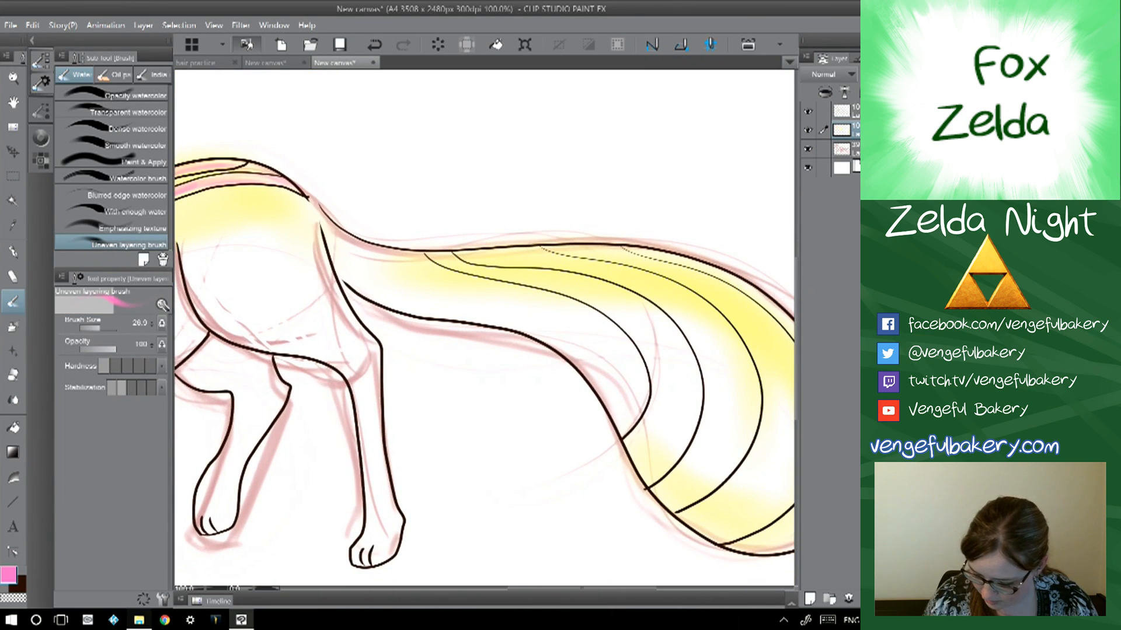
# - Paint alternate bands of the tail pink, enlarging the brush to 106.3 for their wide parts
pyautogui.moveTo(444, 260)
pyautogui.mouseDown()
pyautogui.moveTo(269, 202)
pyautogui.moveTo(350, 214)
pyautogui.mouseUp()
pyautogui.moveTo(277, 203)
pyautogui.mouseDown()
pyautogui.moveTo(394, 212)
pyautogui.moveTo(353, 195)
pyautogui.moveTo(330, 216)
pyautogui.moveTo(432, 228)
pyautogui.mouseUp()
pyautogui.click(106, 328)
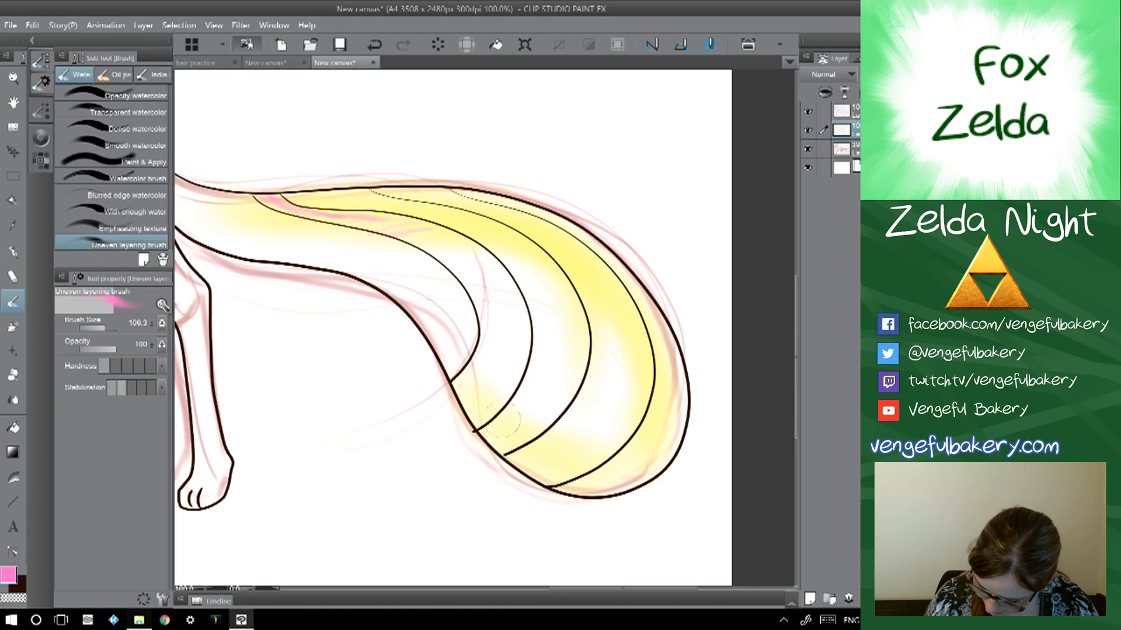
pyautogui.moveTo(463, 390)
pyautogui.mouseDown()
pyautogui.moveTo(485, 369)
pyautogui.moveTo(474, 402)
pyautogui.moveTo(491, 390)
pyautogui.moveTo(503, 329)
pyautogui.moveTo(478, 400)
pyautogui.moveTo(493, 304)
pyautogui.moveTo(441, 245)
pyautogui.moveTo(291, 204)
pyautogui.moveTo(277, 175)
pyautogui.moveTo(492, 276)
pyautogui.moveTo(505, 371)
pyautogui.moveTo(469, 421)
pyautogui.moveTo(512, 371)
pyautogui.moveTo(493, 272)
pyautogui.moveTo(425, 229)
pyautogui.moveTo(464, 260)
pyautogui.moveTo(484, 306)
pyautogui.moveTo(461, 380)
pyautogui.mouseUp()
pyautogui.moveTo(396, 190)
pyautogui.mouseDown()
pyautogui.moveTo(502, 215)
pyautogui.moveTo(607, 327)
pyautogui.moveTo(526, 470)
pyautogui.moveTo(585, 289)
pyautogui.moveTo(385, 178)
pyautogui.mouseUp()
pyautogui.moveTo(524, 228)
pyautogui.mouseDown()
pyautogui.moveTo(624, 318)
pyautogui.moveTo(628, 421)
pyautogui.moveTo(550, 467)
pyautogui.moveTo(601, 420)
pyautogui.moveTo(613, 317)
pyautogui.moveTo(553, 444)
pyautogui.moveTo(610, 327)
pyautogui.moveTo(607, 364)
pyautogui.moveTo(520, 458)
pyautogui.moveTo(628, 394)
pyautogui.moveTo(660, 350)
pyautogui.mouseUp()
pyautogui.scroll(5, 661, 349)
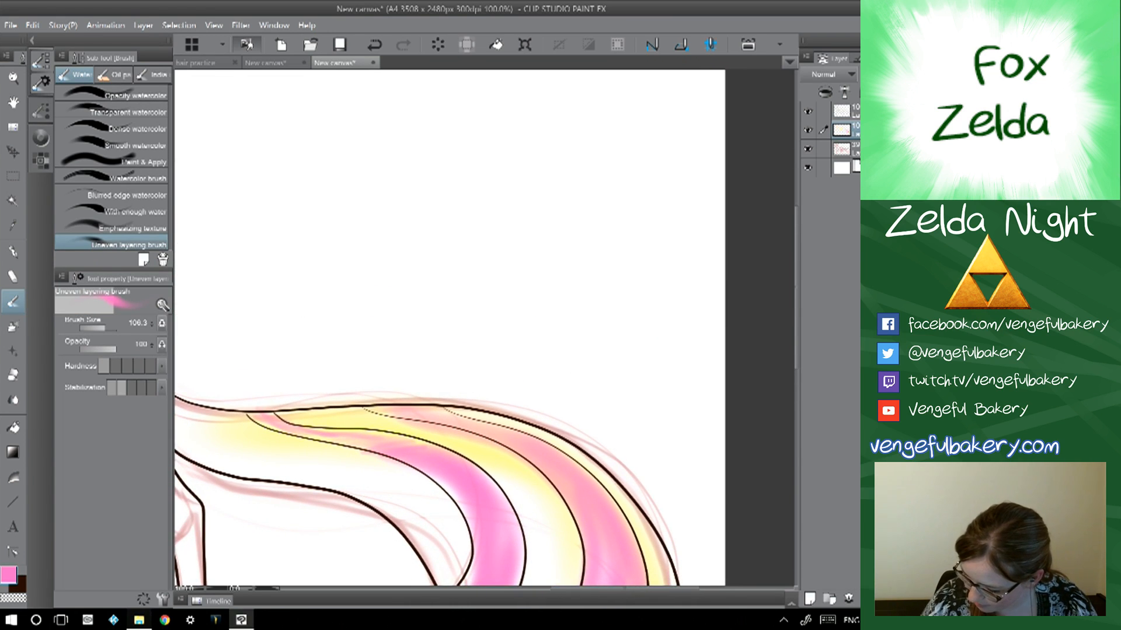
# - Add a new layer above the line art and sketch a small creature's round body and chest fluff above the tail with the dark G-pen
pyautogui.click(849, 111)
pyautogui.click(809, 599)
pyautogui.moveTo(497, 280); pyautogui.dragTo(551, 372)
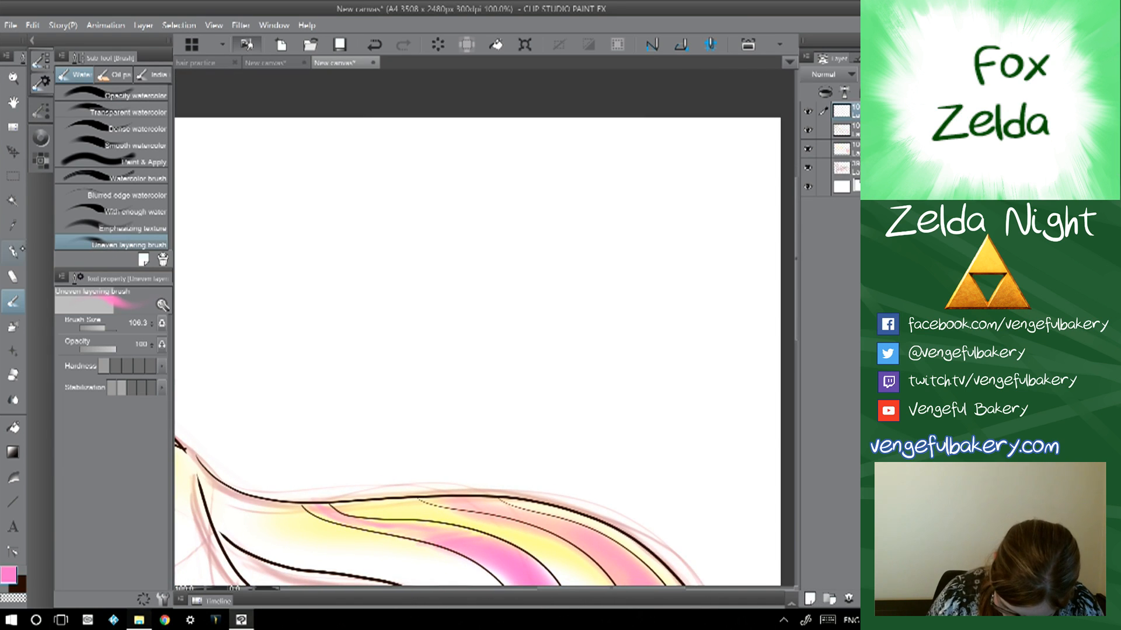
pyautogui.click(12, 252)
pyautogui.press('x')
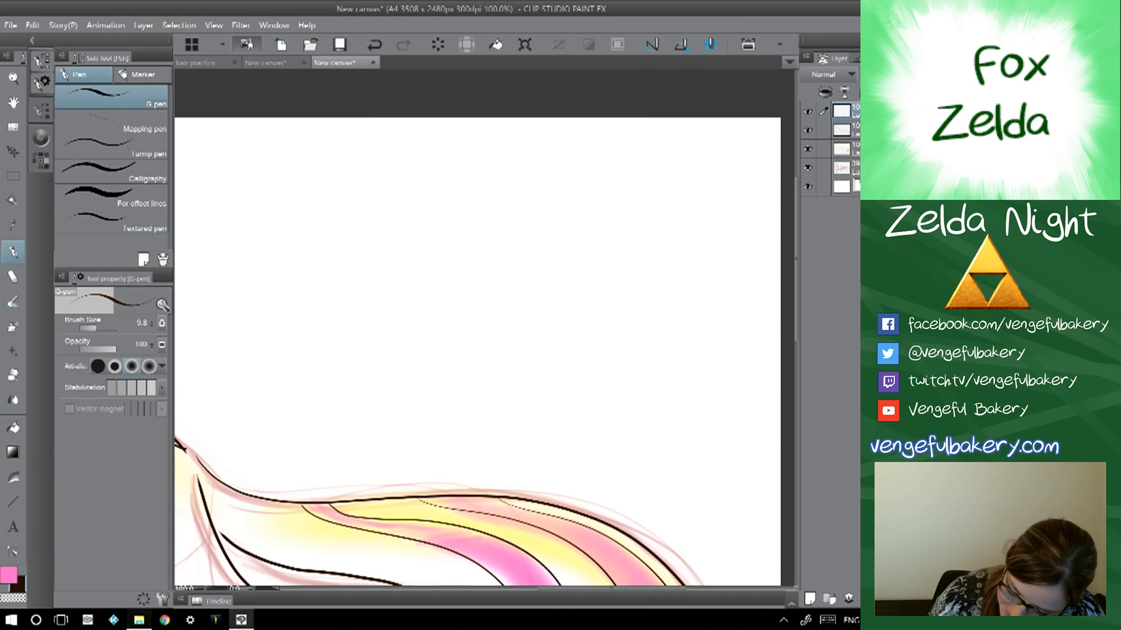
pyautogui.moveTo(450, 218)
pyautogui.mouseDown()
pyautogui.moveTo(490, 324)
pyautogui.moveTo(423, 298)
pyautogui.moveTo(432, 305)
pyautogui.mouseUp()
pyautogui.moveTo(459, 173)
pyautogui.mouseDown()
pyautogui.moveTo(424, 221)
pyautogui.moveTo(432, 237)
pyautogui.mouseUp()
pyautogui.moveTo(439, 195)
pyautogui.mouseDown()
pyautogui.moveTo(429, 252)
pyautogui.moveTo(454, 247)
pyautogui.moveTo(484, 266)
pyautogui.moveTo(523, 245)
pyautogui.mouseUp()
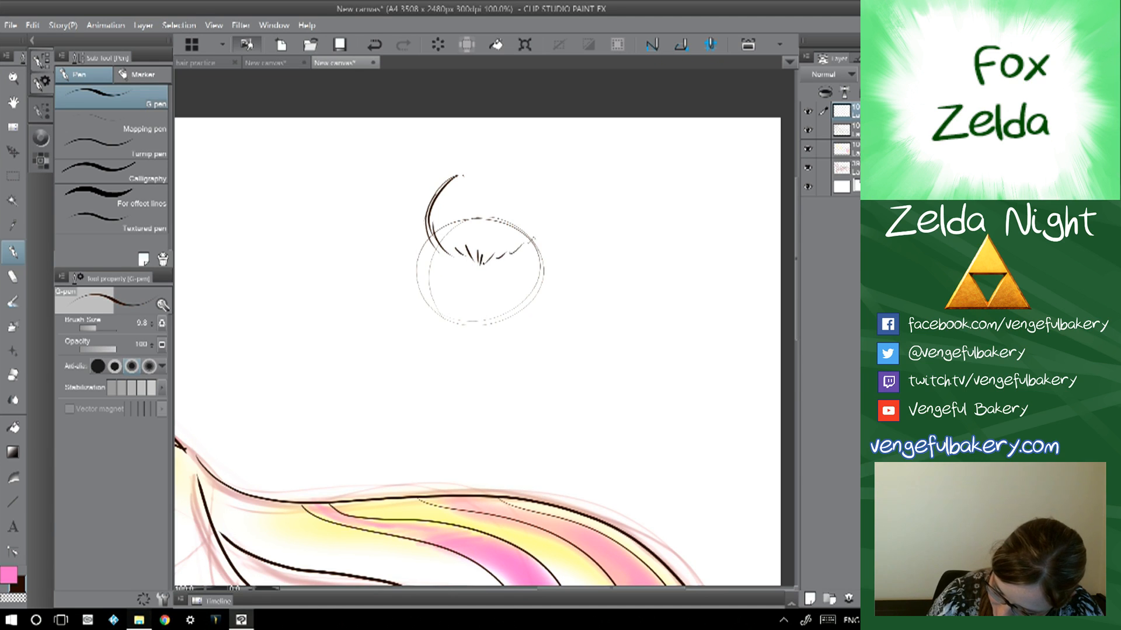
# - Draw the creature's head above the fluffy chest, with large ears, eyes, nose and cheeks
pyautogui.moveTo(521, 176)
pyautogui.mouseDown()
pyautogui.moveTo(535, 247)
pyautogui.moveTo(541, 241)
pyautogui.mouseUp()
pyautogui.moveTo(451, 180)
pyautogui.mouseDown()
pyautogui.moveTo(430, 138)
pyautogui.moveTo(450, 132)
pyautogui.moveTo(472, 153)
pyautogui.mouseUp()
pyautogui.moveTo(510, 160)
pyautogui.mouseDown()
pyautogui.moveTo(543, 132)
pyautogui.moveTo(540, 186)
pyautogui.mouseUp()
pyautogui.moveTo(469, 157); pyautogui.dragTo(512, 156)
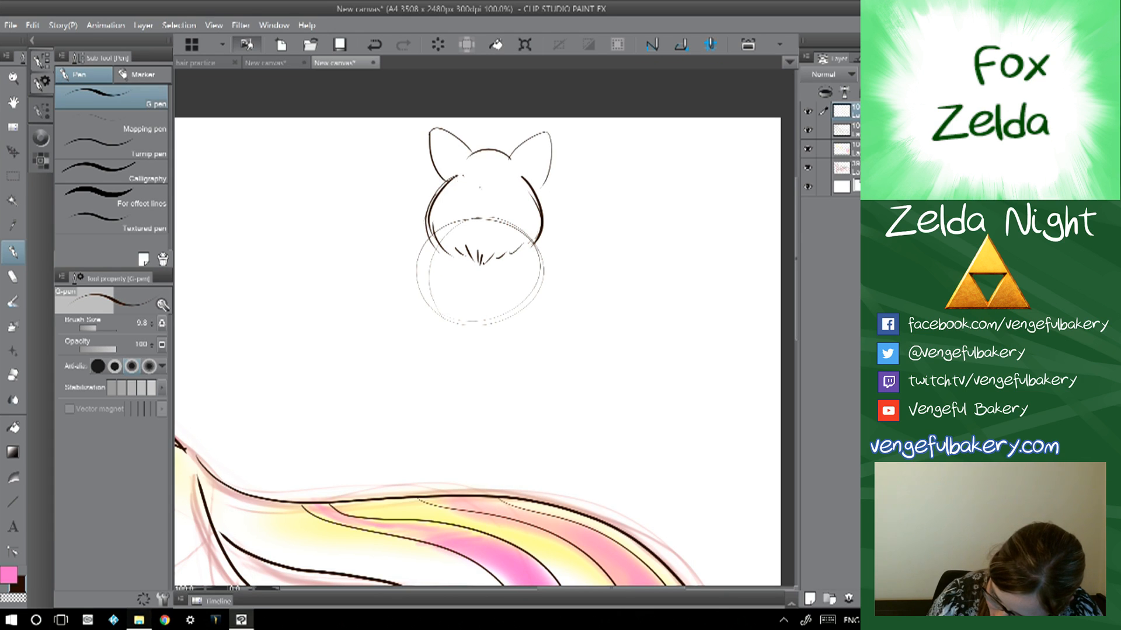
pyautogui.moveTo(482, 191); pyautogui.dragTo(493, 189)
pyautogui.moveTo(458, 176)
pyautogui.mouseDown()
pyautogui.moveTo(461, 200)
pyautogui.moveTo(520, 190)
pyautogui.moveTo(440, 203)
pyautogui.moveTo(429, 229)
pyautogui.moveTo(451, 250)
pyautogui.mouseUp()
pyautogui.moveTo(514, 198)
pyautogui.mouseDown()
pyautogui.moveTo(537, 246)
pyautogui.moveTo(471, 267)
pyautogui.mouseUp()
# - Strengthen the sides of the creature's round body and add its front legs and feet
pyautogui.moveTo(428, 230)
pyautogui.mouseDown()
pyautogui.moveTo(417, 320)
pyautogui.moveTo(461, 328)
pyautogui.mouseUp()
pyautogui.moveTo(542, 243)
pyautogui.mouseDown()
pyautogui.moveTo(532, 306)
pyautogui.moveTo(493, 322)
pyautogui.mouseUp()
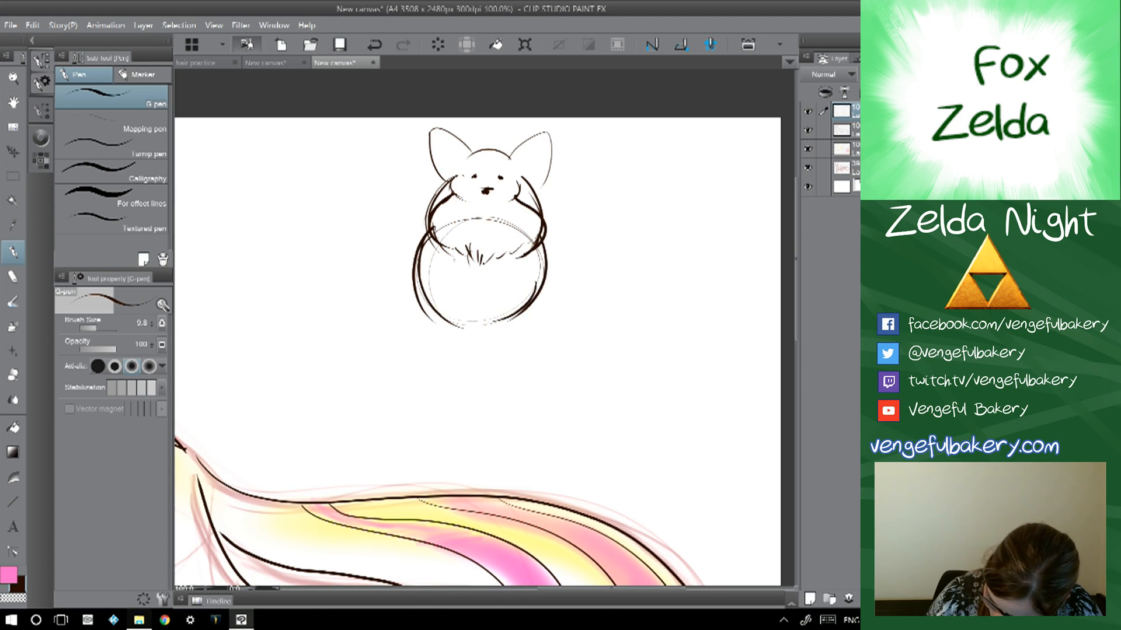
pyautogui.moveTo(447, 267)
pyautogui.mouseDown()
pyautogui.moveTo(470, 334)
pyautogui.moveTo(453, 284)
pyautogui.moveTo(476, 292)
pyautogui.moveTo(505, 275)
pyautogui.moveTo(496, 295)
pyautogui.mouseUp()
pyautogui.moveTo(415, 286); pyautogui.dragTo(470, 310)
pyautogui.moveTo(496, 307)
pyautogui.mouseDown()
pyautogui.moveTo(535, 309)
pyautogui.moveTo(546, 252)
pyautogui.mouseUp()
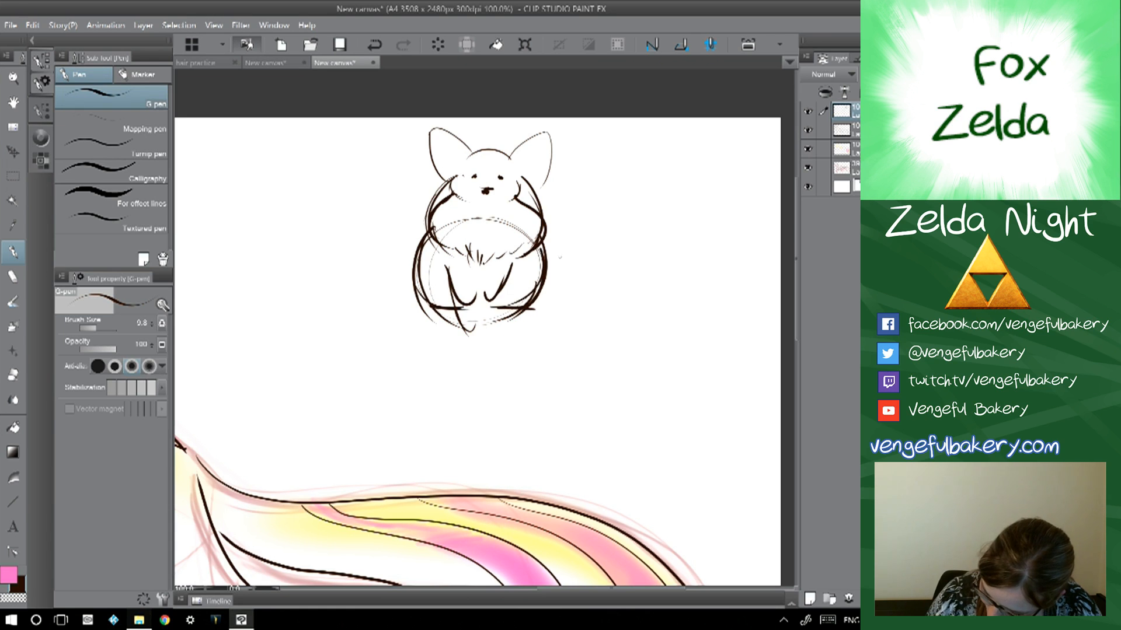
# - Add a large rounded tail beside the creature's body and reshape its ears with darker, rounder lines
pyautogui.moveTo(544, 211)
pyautogui.mouseDown()
pyautogui.moveTo(668, 265)
pyautogui.moveTo(543, 291)
pyautogui.moveTo(636, 186)
pyautogui.moveTo(552, 220)
pyautogui.mouseUp()
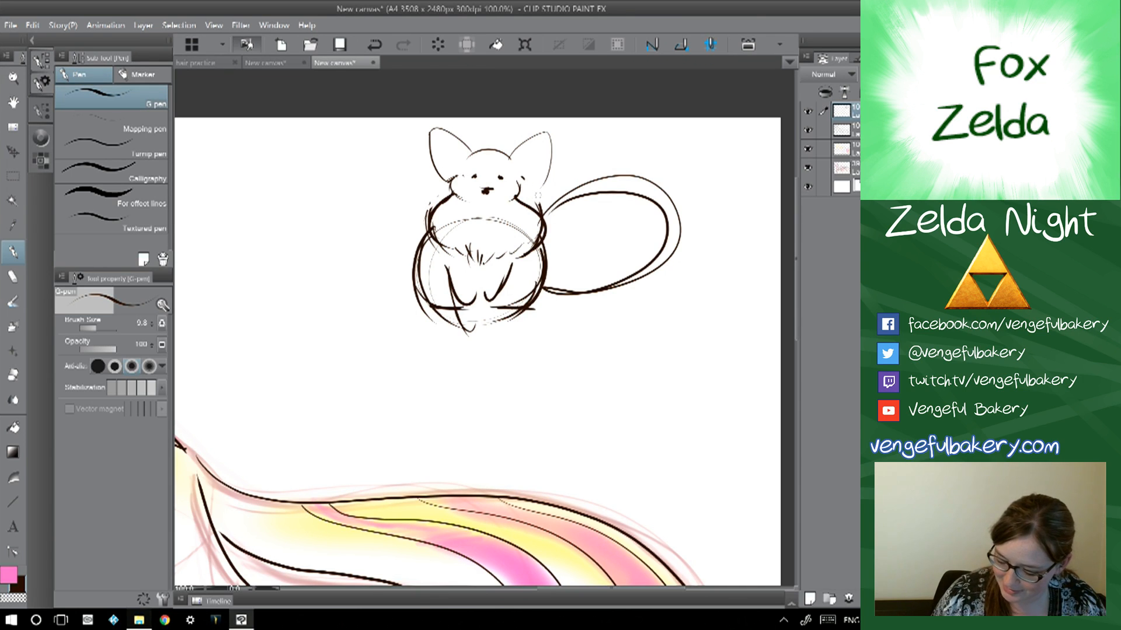
pyautogui.moveTo(510, 156)
pyautogui.mouseDown()
pyautogui.moveTo(552, 177)
pyautogui.moveTo(551, 155)
pyautogui.mouseUp()
pyautogui.moveTo(474, 154); pyautogui.dragTo(444, 180)
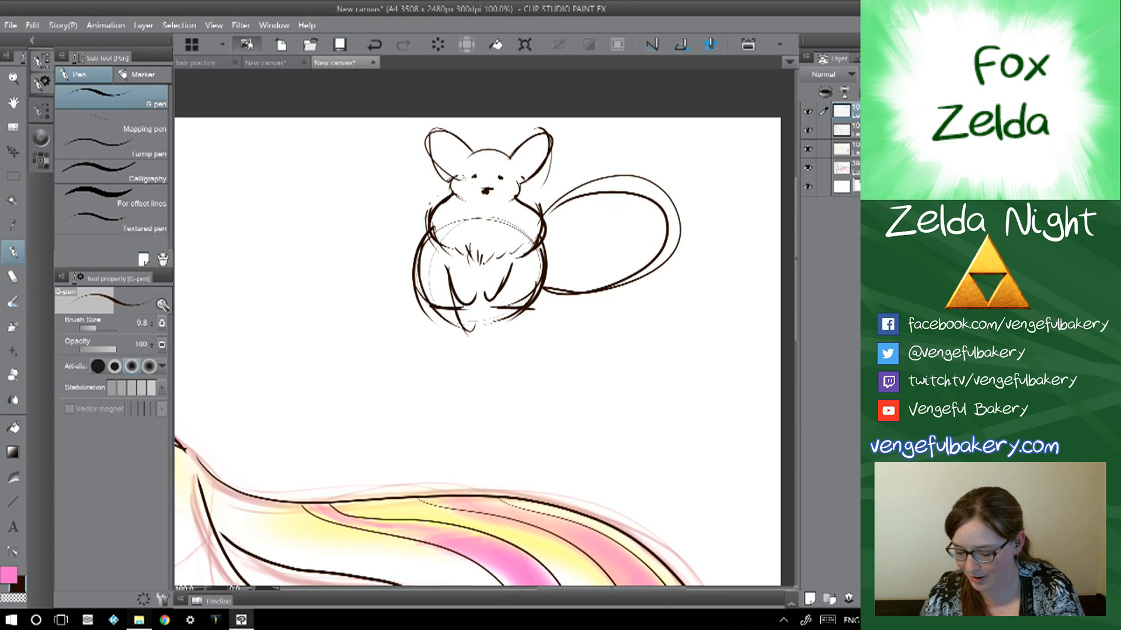
pyautogui.moveTo(495, 332); pyautogui.dragTo(461, 304)
# - Lower the opacity of the fox's yellow and pink colour layer
pyautogui.scroll(-4, 462, 304)
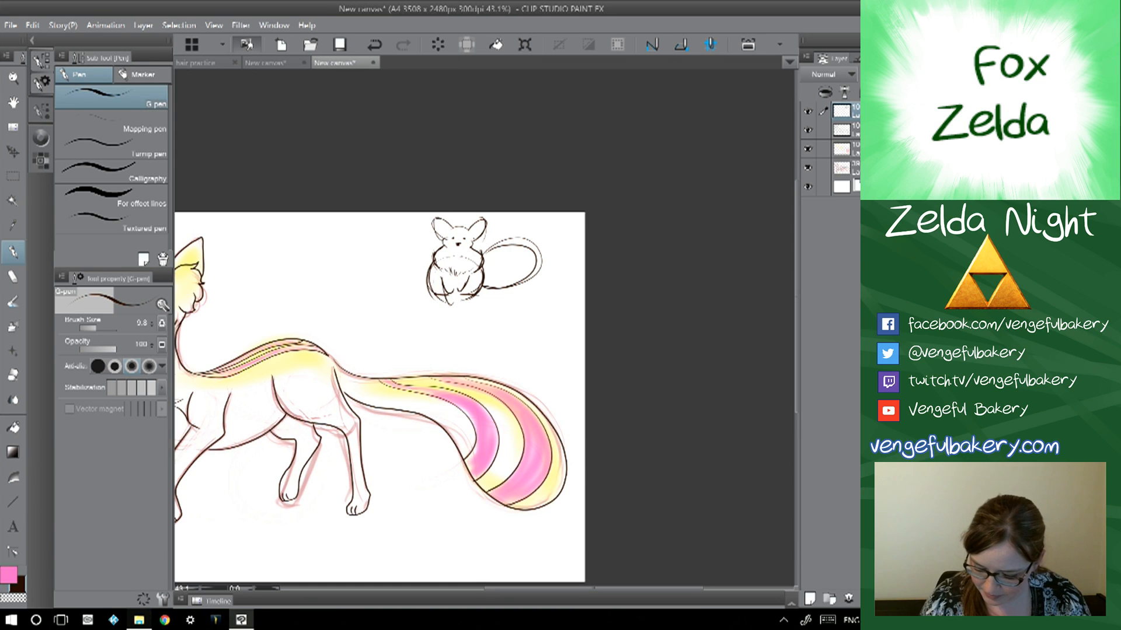
pyautogui.hotkey('ctrl', '-')
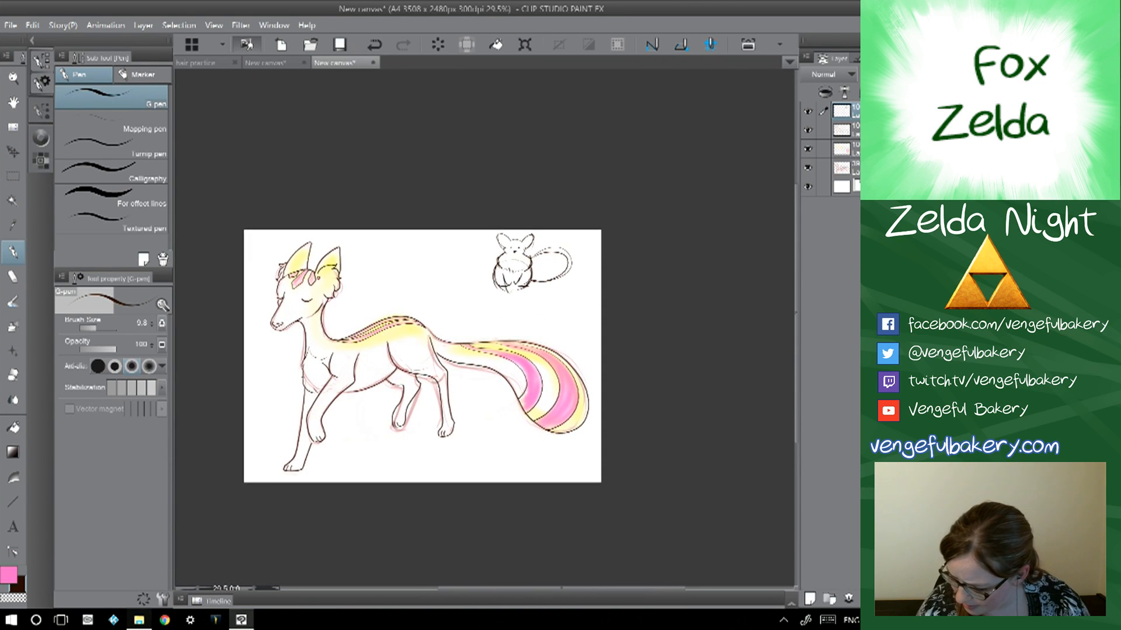
pyautogui.click(844, 149)
pyautogui.moveTo(909, 75); pyautogui.dragTo(882, 75)
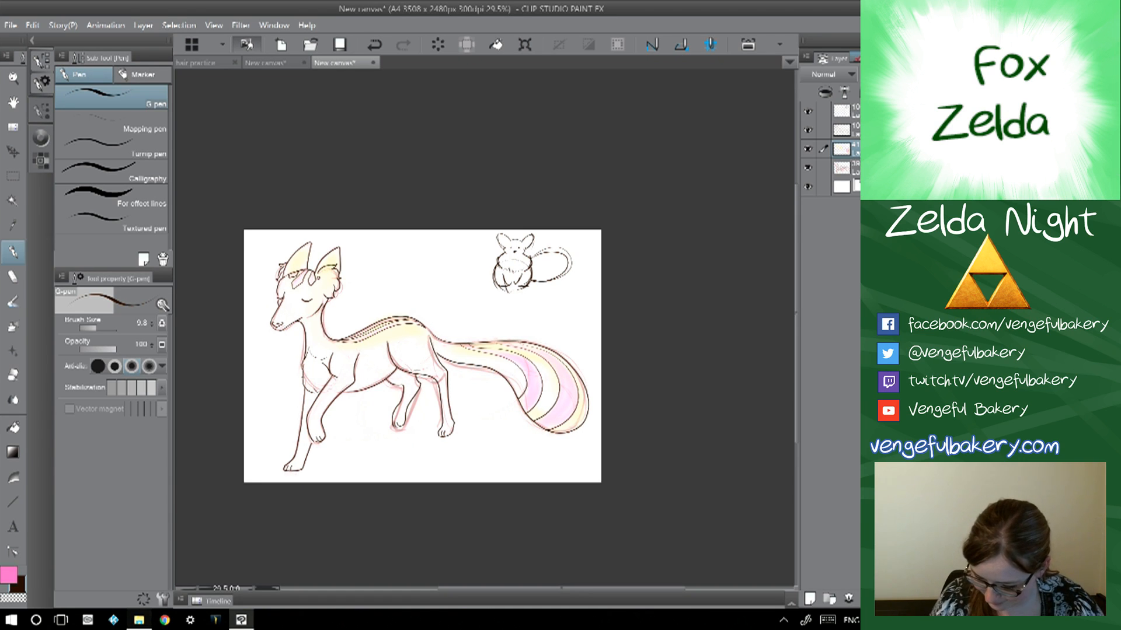
# - Create a new A4 canvas of 3508 x 2480 px at 300 dpi
pyautogui.click(281, 44)
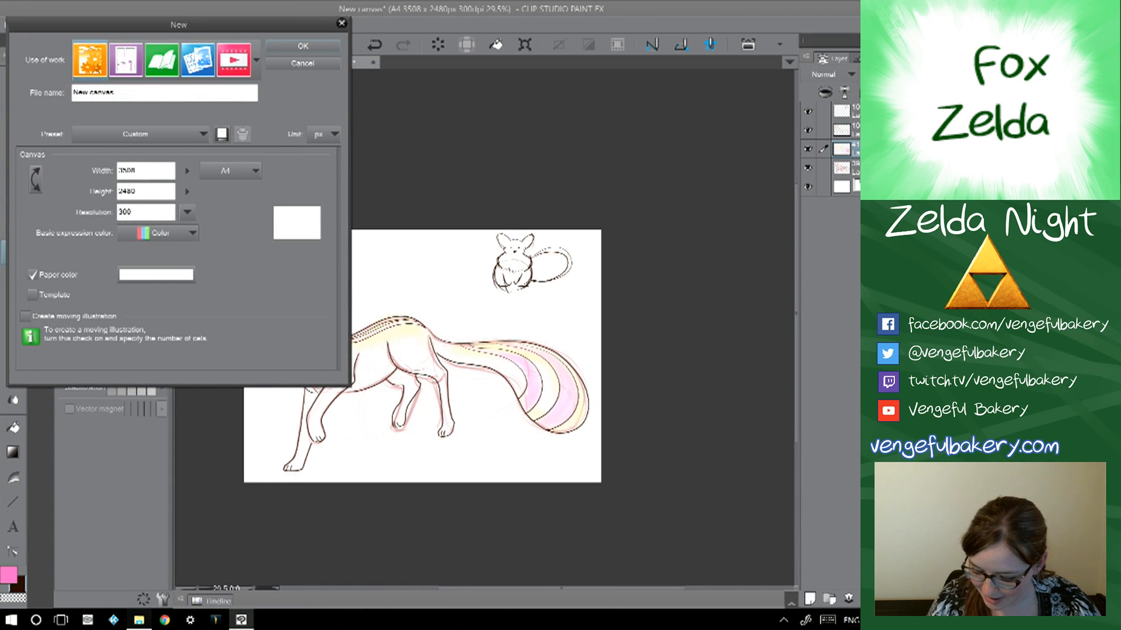
pyautogui.click(303, 46)
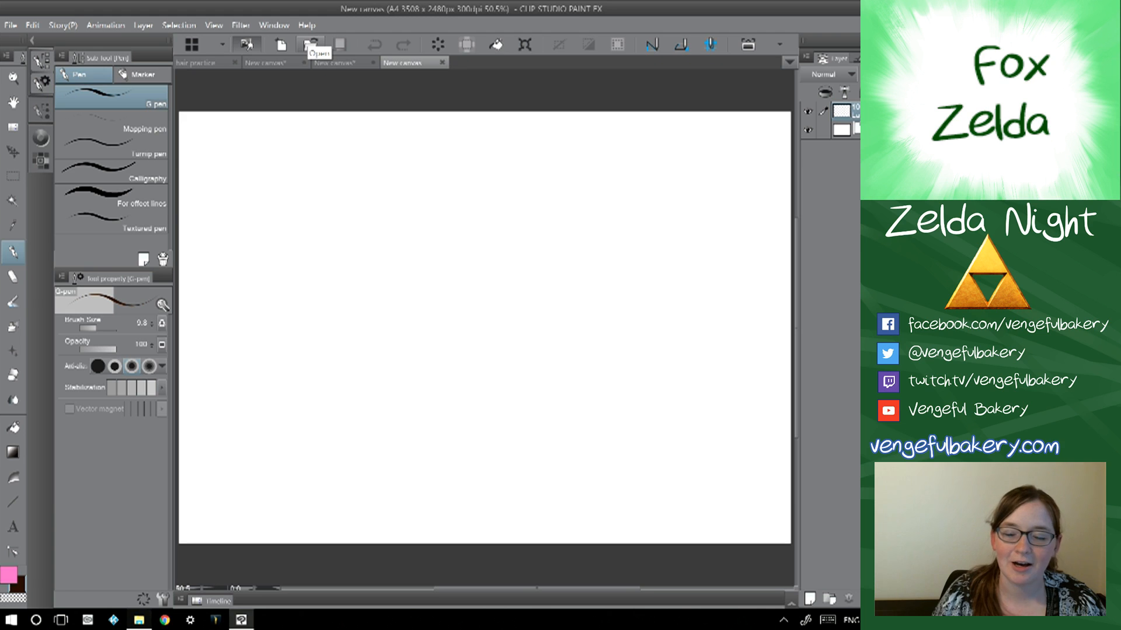
pyautogui.click(307, 46)
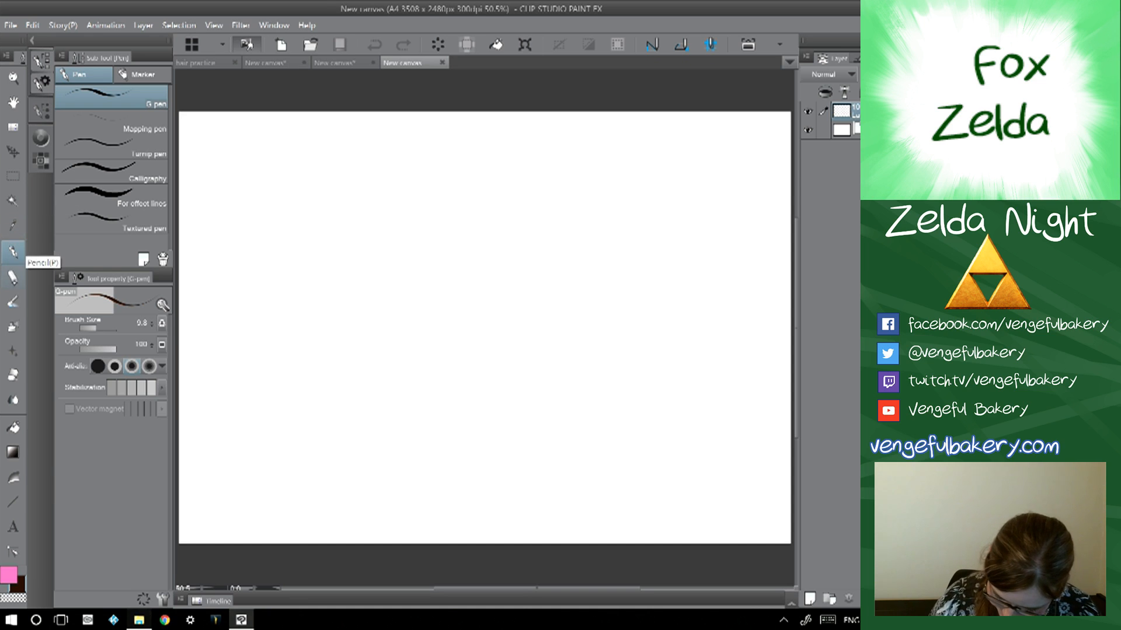
# - With the Uneven layering brush in pink at size 106.3, sketch a figure's round head in the canvas's upper-left area, undoing the unwanted stroke
pyautogui.click(12, 302)
pyautogui.press('x')
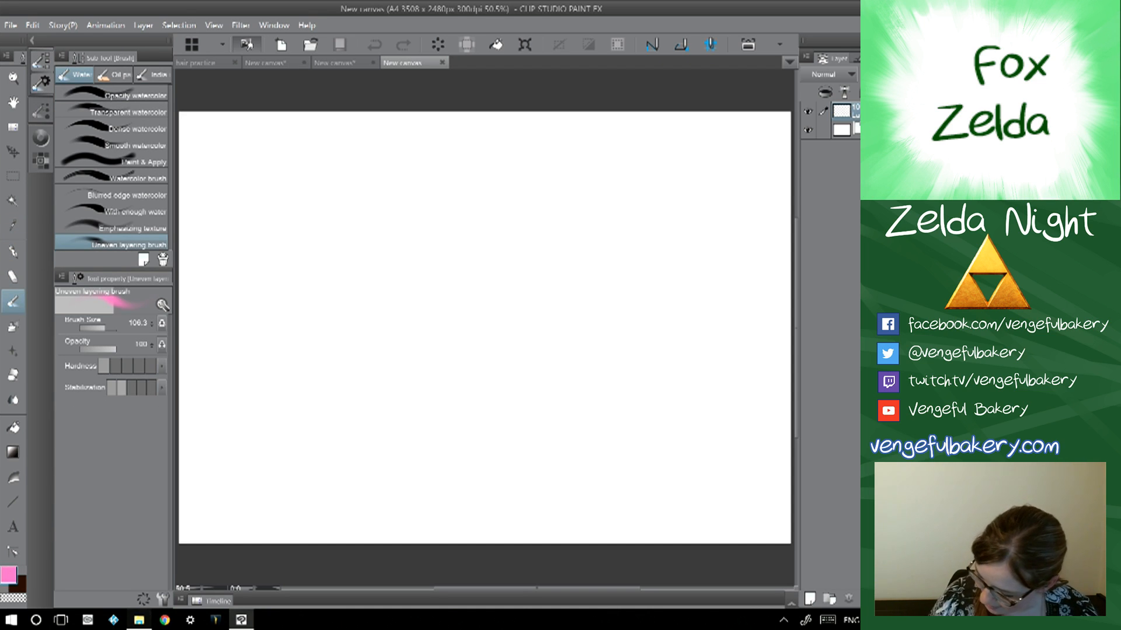
pyautogui.moveTo(484, 326)
pyautogui.mouseDown()
pyautogui.moveTo(461, 324)
pyautogui.moveTo(472, 338)
pyautogui.moveTo(496, 332)
pyautogui.moveTo(481, 333)
pyautogui.mouseUp()
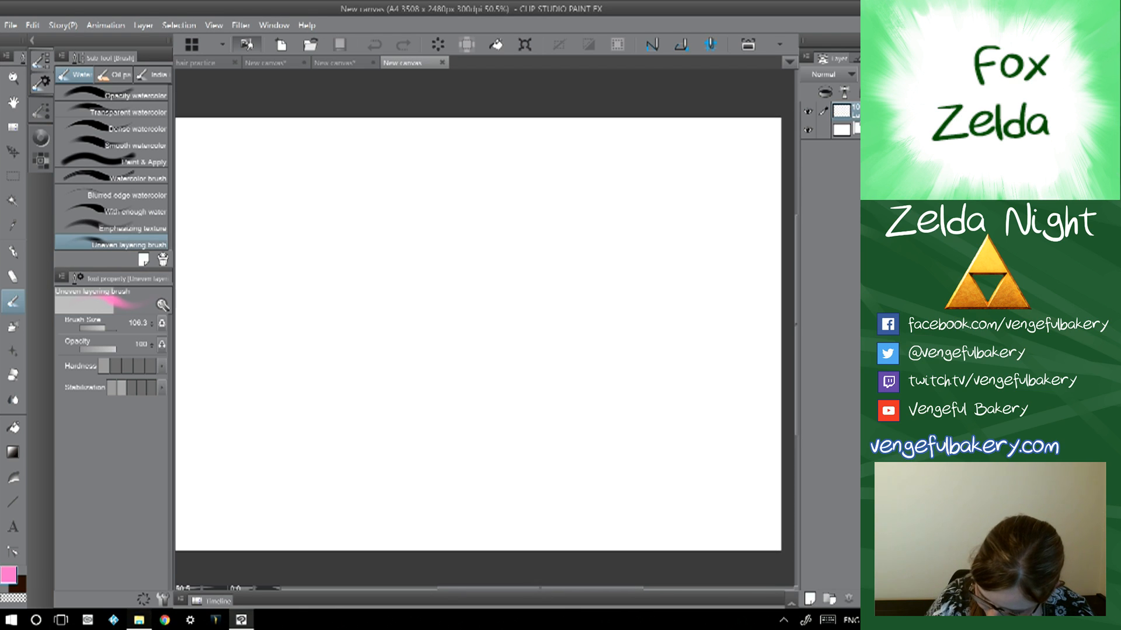
pyautogui.moveTo(274, 210)
pyautogui.mouseDown()
pyautogui.moveTo(313, 200)
pyautogui.moveTo(371, 268)
pyautogui.moveTo(350, 201)
pyautogui.moveTo(331, 248)
pyautogui.mouseUp()
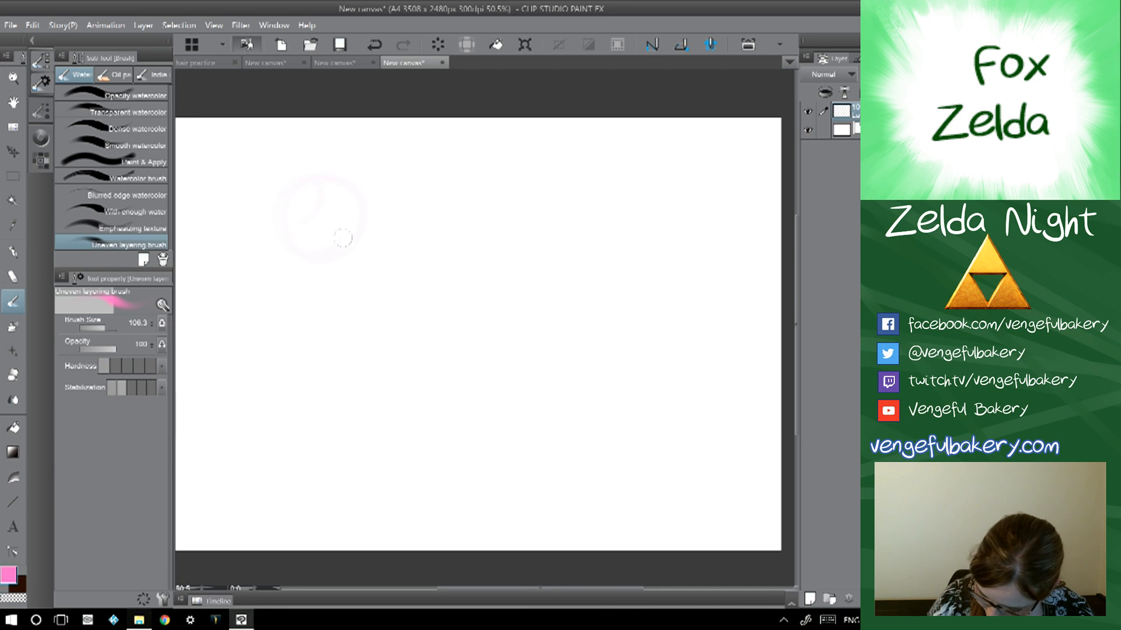
pyautogui.moveTo(351, 198)
pyautogui.mouseDown()
pyautogui.moveTo(314, 260)
pyautogui.moveTo(325, 185)
pyautogui.moveTo(298, 201)
pyautogui.mouseUp()
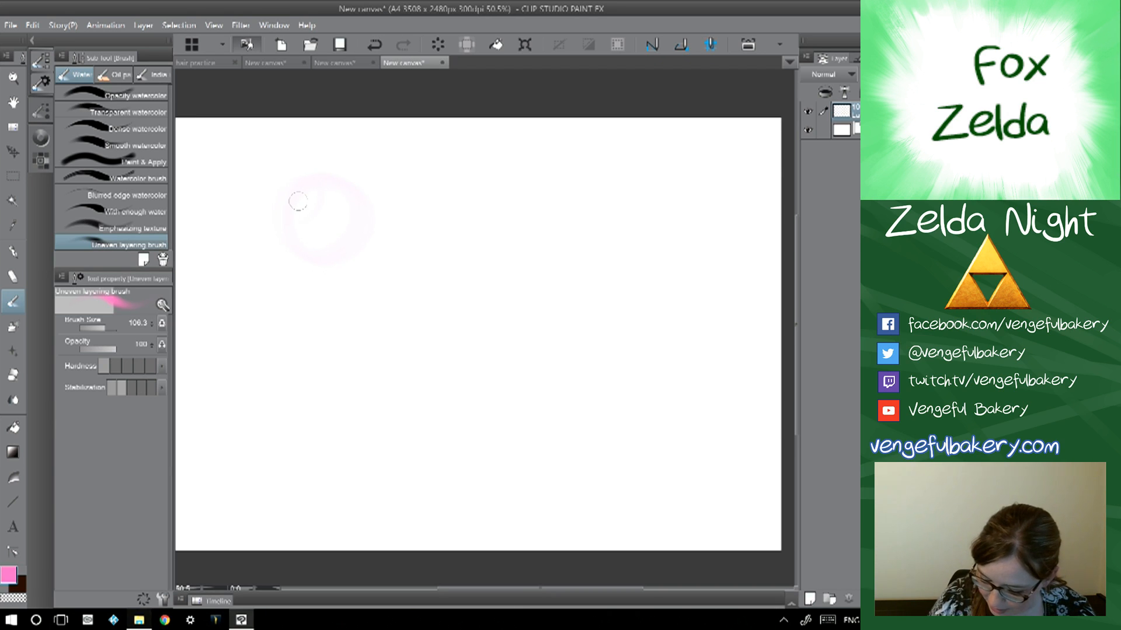
pyautogui.click(374, 44)
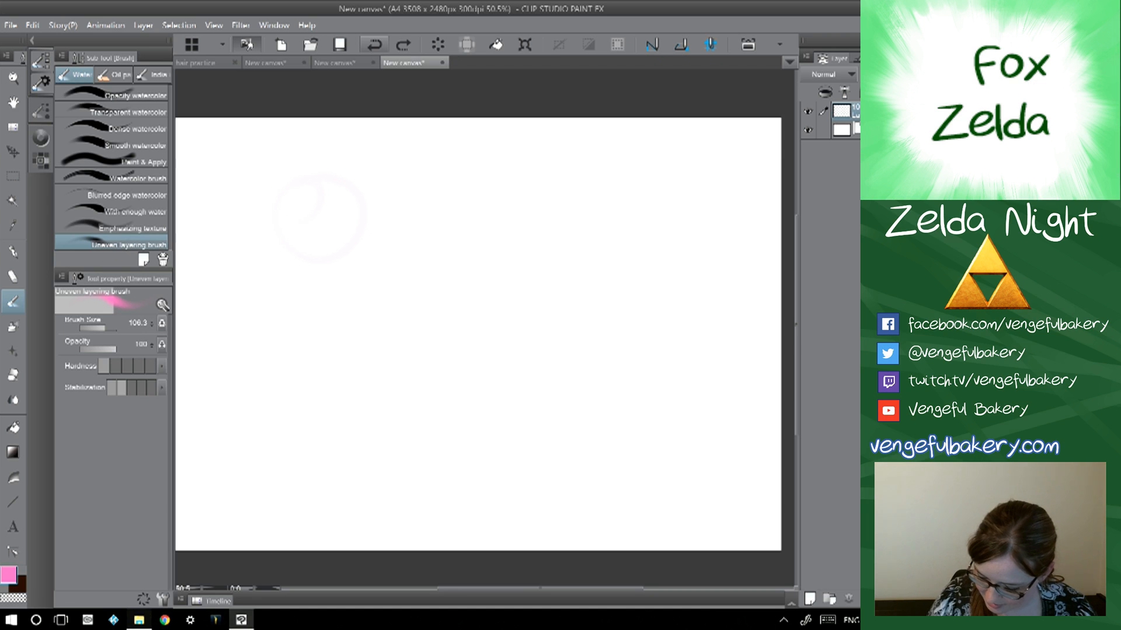
pyautogui.moveTo(347, 273)
pyautogui.mouseDown()
pyautogui.moveTo(312, 277)
pyautogui.moveTo(417, 229)
pyautogui.moveTo(332, 302)
pyautogui.moveTo(392, 210)
pyautogui.moveTo(355, 321)
pyautogui.moveTo(366, 207)
pyautogui.moveTo(408, 313)
pyautogui.moveTo(317, 217)
pyautogui.moveTo(354, 322)
pyautogui.mouseUp()
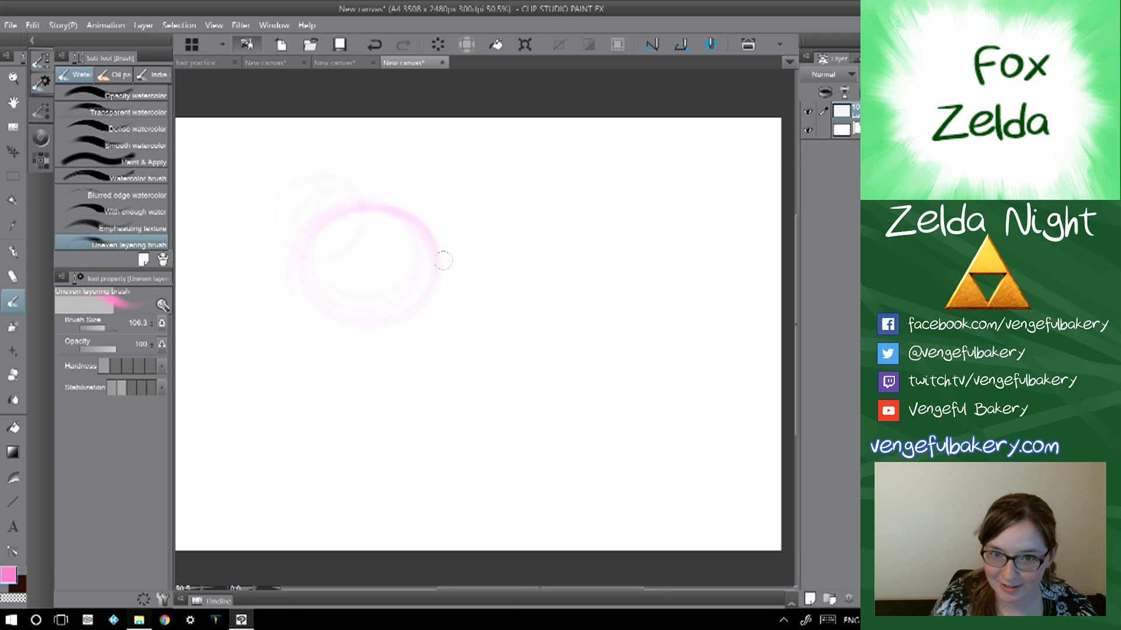
# - Sketch the figure's facial features, the curved hair and cap lines trailing to a point, and the side lock
pyautogui.moveTo(419, 231)
pyautogui.mouseDown()
pyautogui.moveTo(388, 254)
pyautogui.moveTo(347, 253)
pyautogui.moveTo(310, 219)
pyautogui.moveTo(303, 235)
pyautogui.moveTo(318, 222)
pyautogui.moveTo(310, 169)
pyautogui.moveTo(359, 201)
pyautogui.moveTo(308, 240)
pyautogui.moveTo(382, 254)
pyautogui.moveTo(369, 278)
pyautogui.moveTo(313, 263)
pyautogui.moveTo(346, 259)
pyautogui.moveTo(322, 241)
pyautogui.mouseUp()
pyautogui.moveTo(354, 302)
pyautogui.mouseDown()
pyautogui.moveTo(327, 292)
pyautogui.moveTo(348, 310)
pyautogui.mouseUp()
pyautogui.moveTo(339, 201)
pyautogui.mouseDown()
pyautogui.moveTo(414, 213)
pyautogui.moveTo(430, 282)
pyautogui.moveTo(397, 210)
pyautogui.moveTo(429, 269)
pyautogui.moveTo(450, 260)
pyautogui.moveTo(437, 191)
pyautogui.moveTo(318, 167)
pyautogui.moveTo(361, 166)
pyautogui.mouseUp()
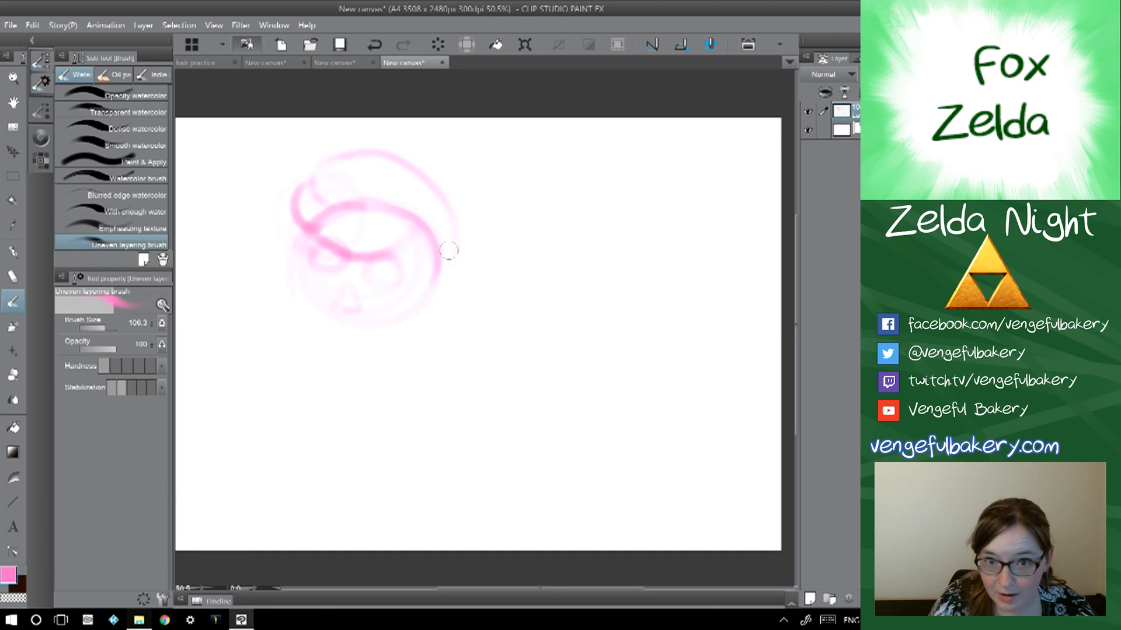
pyautogui.moveTo(446, 211)
pyautogui.mouseDown()
pyautogui.moveTo(514, 194)
pyautogui.moveTo(444, 288)
pyautogui.moveTo(523, 242)
pyautogui.moveTo(455, 214)
pyautogui.moveTo(342, 198)
pyautogui.moveTo(318, 221)
pyautogui.mouseUp()
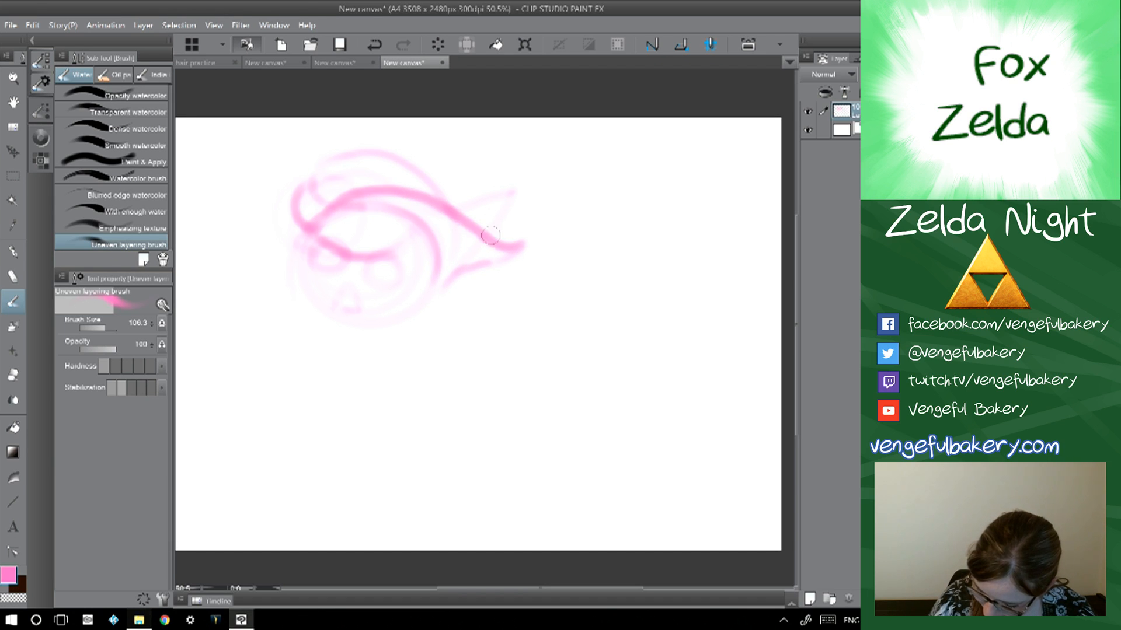
pyautogui.moveTo(435, 270)
pyautogui.mouseDown()
pyautogui.moveTo(363, 205)
pyautogui.moveTo(437, 271)
pyautogui.moveTo(455, 254)
pyautogui.mouseUp()
pyautogui.moveTo(454, 253); pyautogui.dragTo(431, 301)
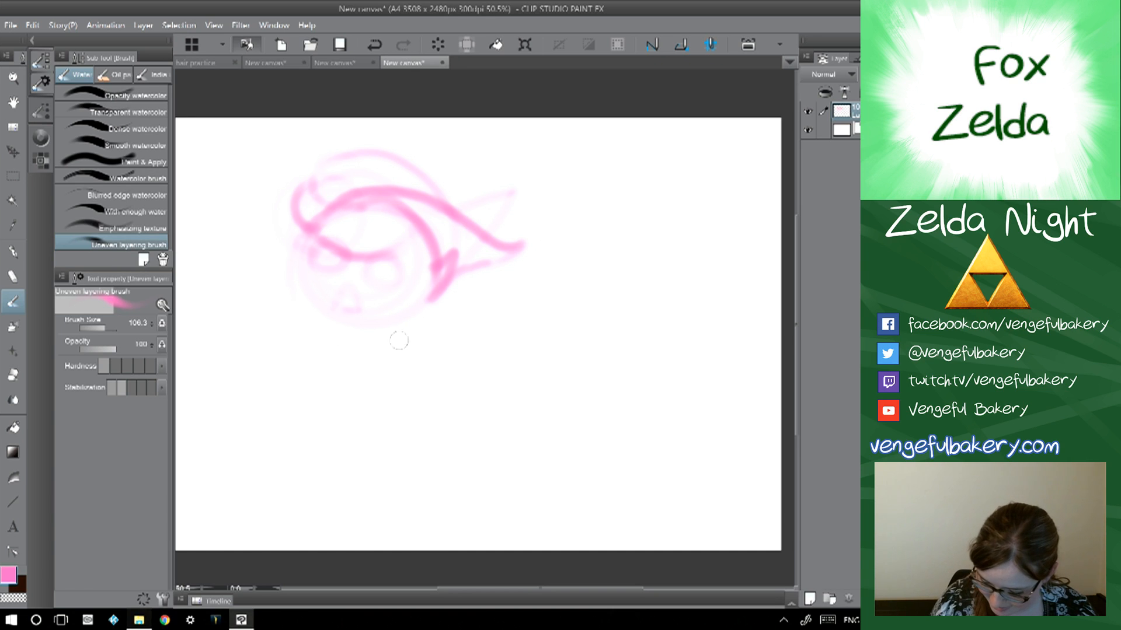
# - Sketch the figure's torso, arms and bent legs in a running pose below the head
pyautogui.moveTo(339, 332)
pyautogui.mouseDown()
pyautogui.moveTo(351, 454)
pyautogui.moveTo(304, 385)
pyautogui.mouseUp()
pyautogui.moveTo(424, 335)
pyautogui.mouseDown()
pyautogui.moveTo(413, 386)
pyautogui.moveTo(405, 331)
pyautogui.moveTo(385, 343)
pyautogui.moveTo(419, 325)
pyautogui.moveTo(468, 394)
pyautogui.moveTo(443, 401)
pyautogui.moveTo(427, 392)
pyautogui.moveTo(440, 382)
pyautogui.moveTo(366, 398)
pyautogui.moveTo(402, 407)
pyautogui.mouseUp()
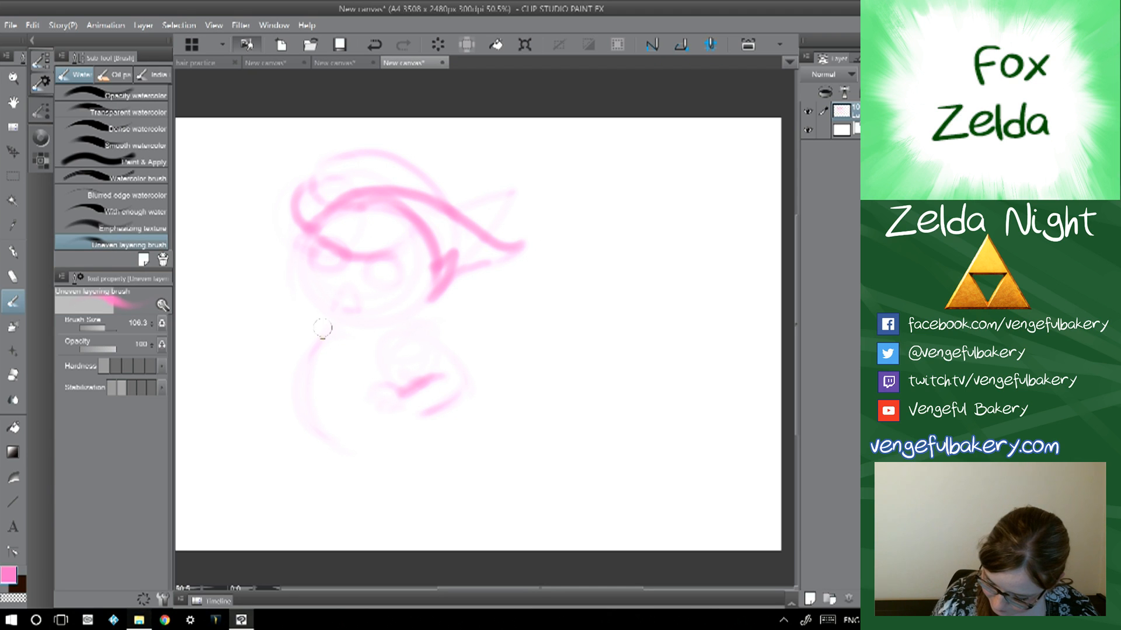
pyautogui.moveTo(288, 356)
pyautogui.mouseDown()
pyautogui.moveTo(270, 365)
pyautogui.moveTo(303, 418)
pyautogui.moveTo(351, 446)
pyautogui.moveTo(325, 445)
pyautogui.moveTo(300, 422)
pyautogui.mouseUp()
pyautogui.moveTo(317, 429); pyautogui.dragTo(372, 443)
pyautogui.moveTo(304, 426)
pyautogui.mouseDown()
pyautogui.moveTo(381, 461)
pyautogui.moveTo(302, 453)
pyautogui.moveTo(284, 467)
pyautogui.moveTo(296, 458)
pyautogui.moveTo(288, 507)
pyautogui.moveTo(302, 445)
pyautogui.moveTo(263, 482)
pyautogui.moveTo(281, 457)
pyautogui.moveTo(262, 500)
pyautogui.mouseUp()
pyautogui.moveTo(267, 515)
pyautogui.mouseDown()
pyautogui.moveTo(246, 501)
pyautogui.moveTo(269, 514)
pyautogui.mouseUp()
pyautogui.moveTo(359, 463)
pyautogui.mouseDown()
pyautogui.moveTo(377, 505)
pyautogui.moveTo(432, 489)
pyautogui.moveTo(448, 513)
pyautogui.mouseUp()
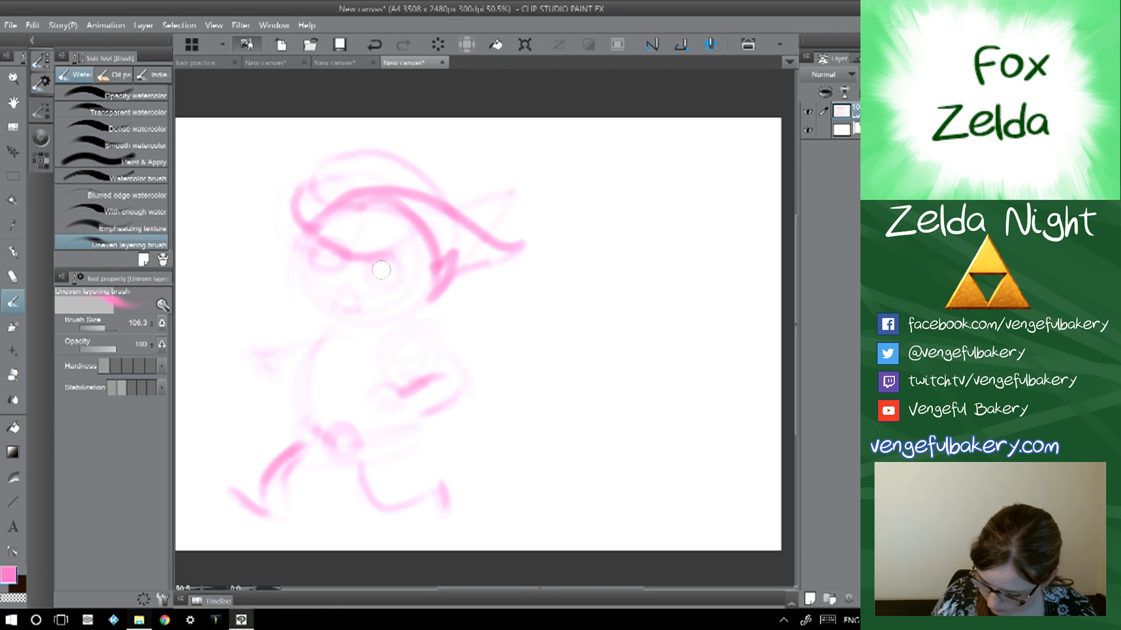
# - Darken the figure's eyes and sketch a cluster of round shapes near the canvas's upper-left corner
pyautogui.moveTo(324, 261); pyautogui.dragTo(359, 245)
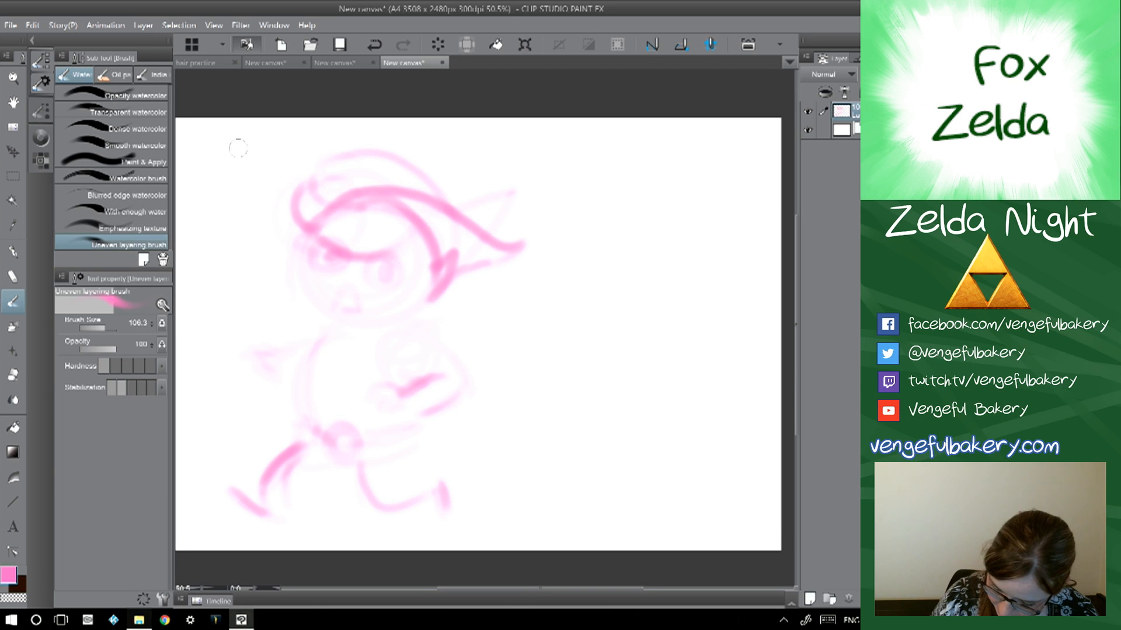
pyautogui.moveTo(229, 201); pyautogui.dragTo(248, 175)
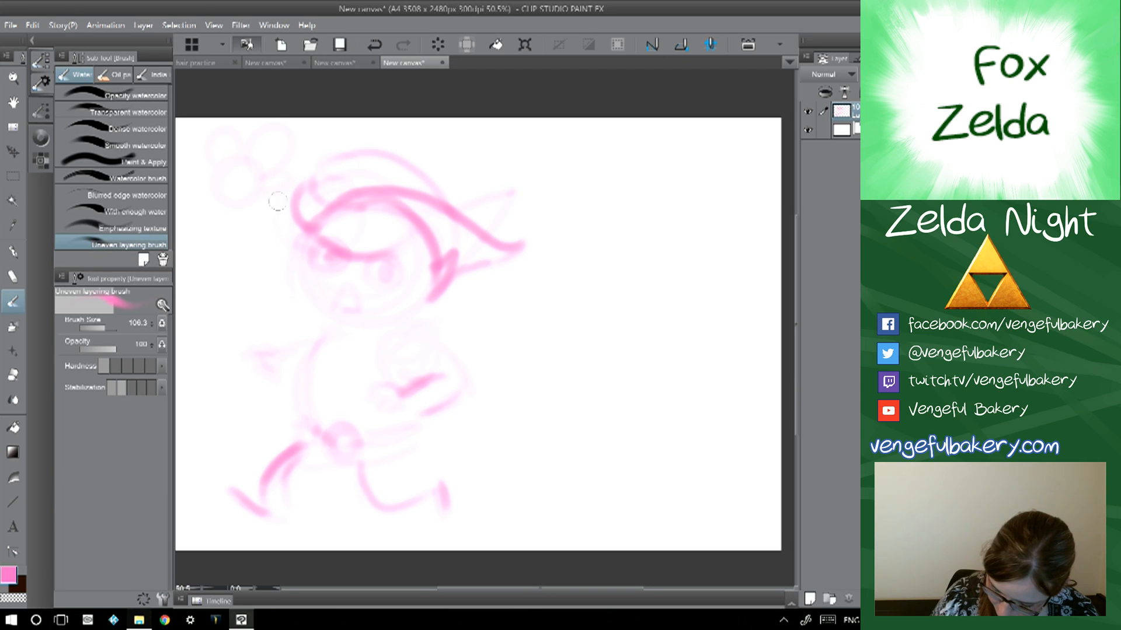
pyautogui.moveTo(525, 315)
pyautogui.mouseDown()
pyautogui.moveTo(383, 393)
pyautogui.moveTo(251, 342)
pyautogui.moveTo(379, 325)
pyautogui.moveTo(316, 321)
pyautogui.mouseUp()
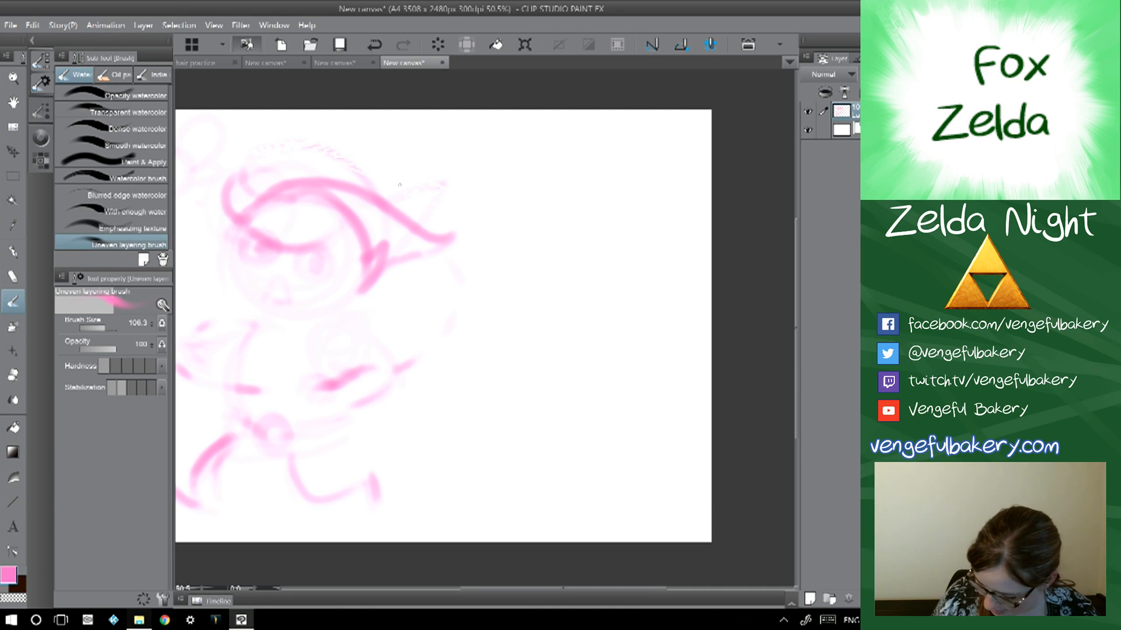
# - Sketch a second figure's large round head and arm behind the first, and add a rounded collar detail to the first figure
pyautogui.moveTo(391, 130)
pyautogui.mouseDown()
pyautogui.moveTo(392, 167)
pyautogui.moveTo(450, 153)
pyautogui.moveTo(393, 202)
pyautogui.moveTo(417, 159)
pyautogui.moveTo(462, 213)
pyautogui.moveTo(401, 151)
pyautogui.moveTo(487, 221)
pyautogui.moveTo(495, 178)
pyautogui.moveTo(400, 156)
pyautogui.moveTo(495, 242)
pyautogui.moveTo(477, 277)
pyautogui.mouseUp()
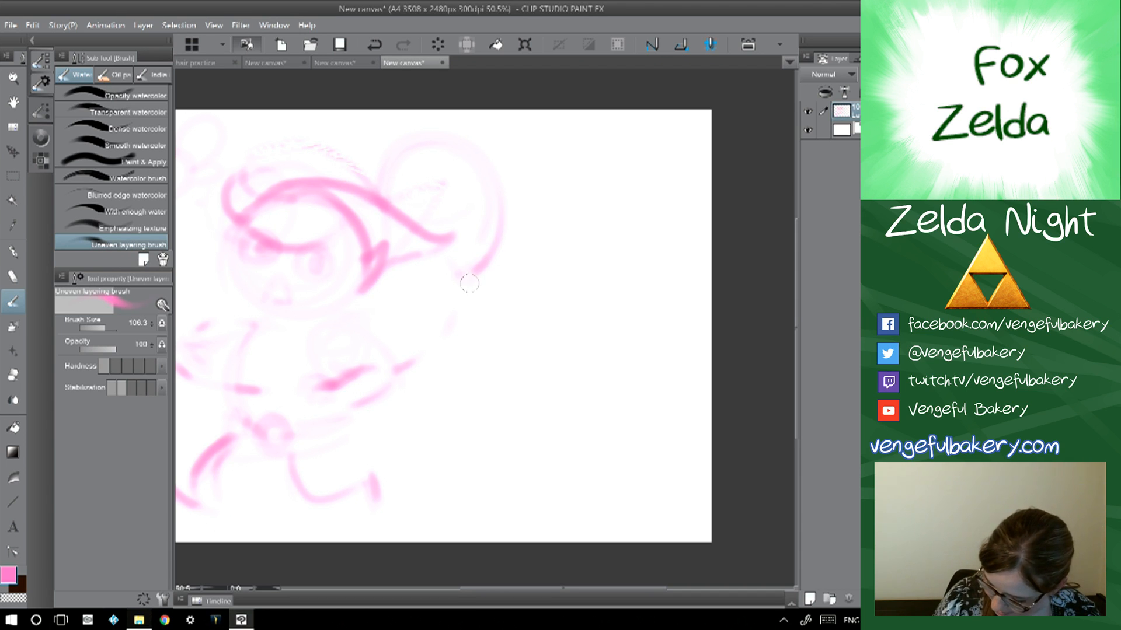
pyautogui.moveTo(391, 178)
pyautogui.mouseDown()
pyautogui.moveTo(429, 219)
pyautogui.moveTo(445, 191)
pyautogui.mouseUp()
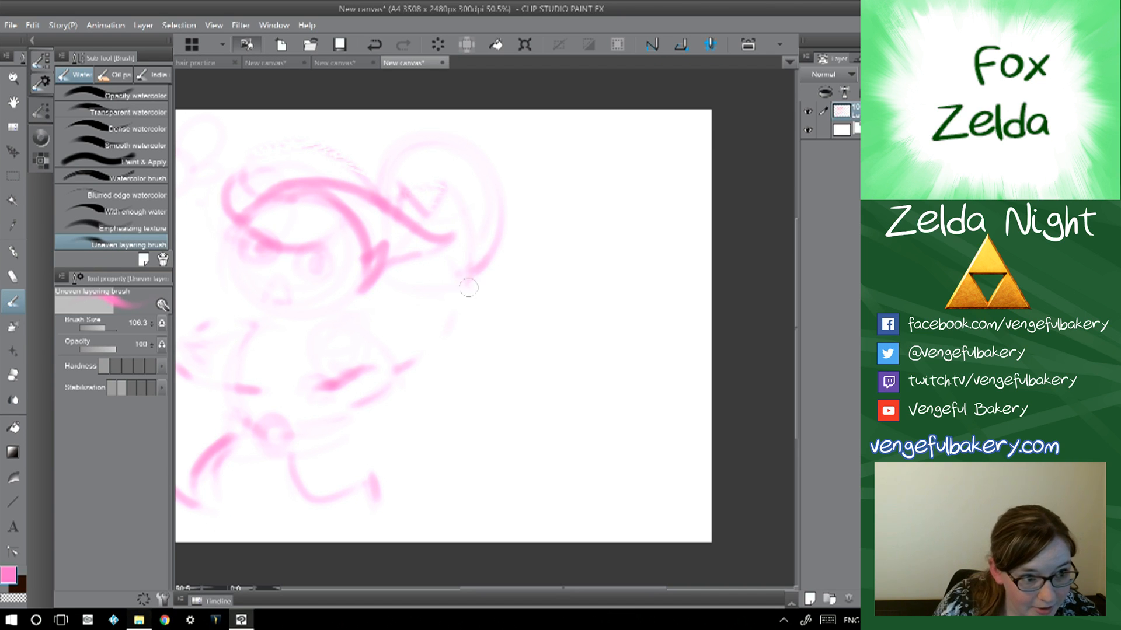
pyautogui.moveTo(499, 271)
pyautogui.mouseDown()
pyautogui.moveTo(464, 283)
pyautogui.moveTo(437, 325)
pyautogui.moveTo(370, 333)
pyautogui.mouseUp()
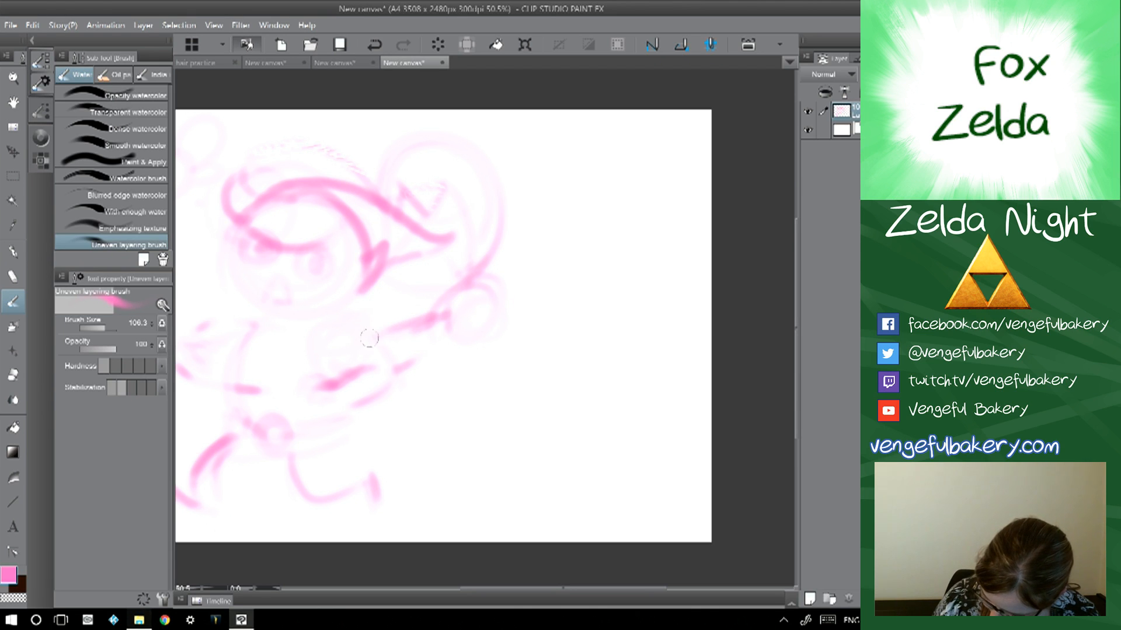
pyautogui.moveTo(267, 311)
pyautogui.mouseDown()
pyautogui.moveTo(271, 337)
pyautogui.moveTo(262, 311)
pyautogui.moveTo(280, 331)
pyautogui.moveTo(255, 311)
pyautogui.moveTo(281, 314)
pyautogui.mouseUp()
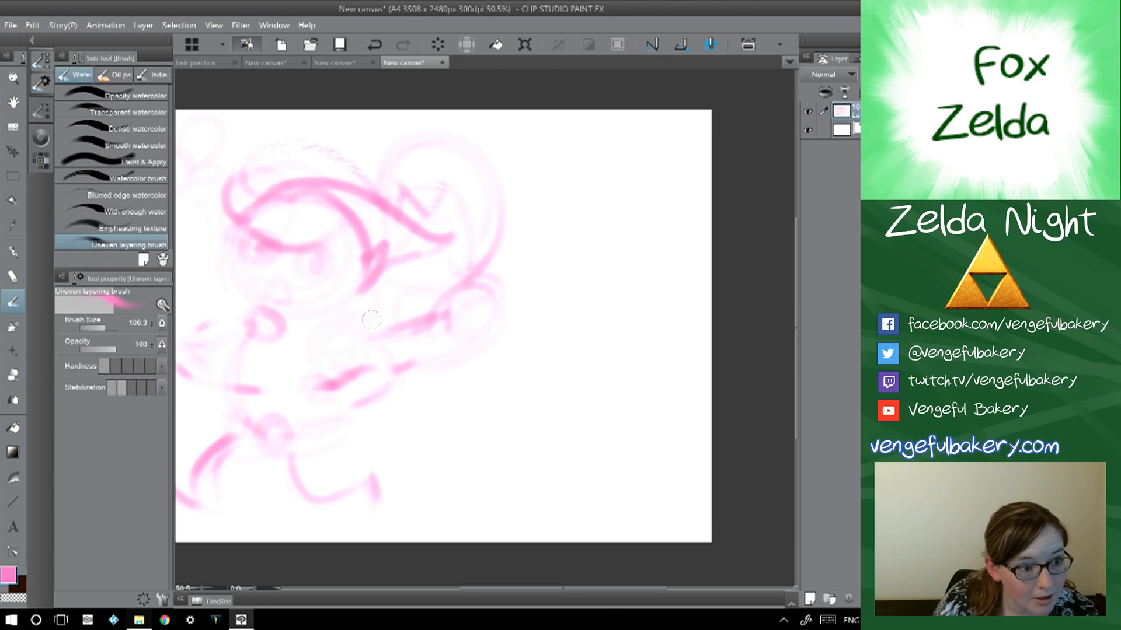
# - Sketch the second figure's angular body and running legs, and strengthen the outline of its round head
pyautogui.moveTo(393, 283)
pyautogui.mouseDown()
pyautogui.moveTo(380, 310)
pyautogui.moveTo(390, 302)
pyautogui.moveTo(444, 358)
pyautogui.moveTo(503, 381)
pyautogui.moveTo(453, 375)
pyautogui.mouseUp()
pyautogui.moveTo(482, 324)
pyautogui.mouseDown()
pyautogui.moveTo(496, 386)
pyautogui.moveTo(455, 353)
pyautogui.moveTo(392, 370)
pyautogui.moveTo(412, 416)
pyautogui.moveTo(502, 381)
pyautogui.mouseUp()
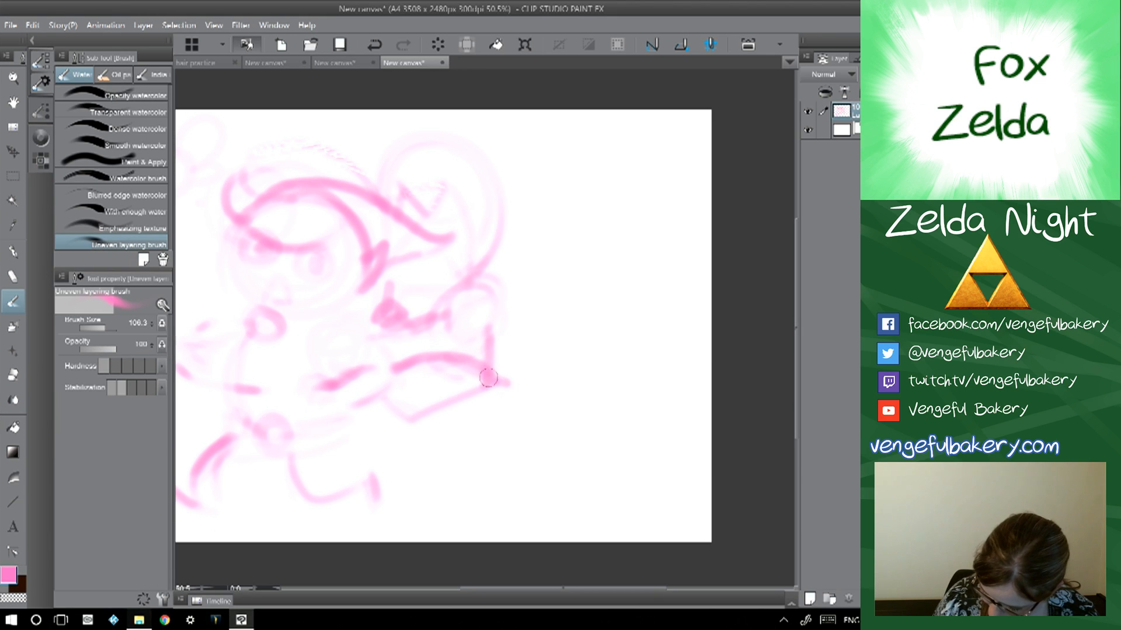
pyautogui.moveTo(439, 407)
pyautogui.mouseDown()
pyautogui.moveTo(471, 392)
pyautogui.moveTo(441, 430)
pyautogui.moveTo(434, 418)
pyautogui.moveTo(454, 434)
pyautogui.mouseUp()
pyautogui.moveTo(387, 413)
pyautogui.mouseDown()
pyautogui.moveTo(397, 473)
pyautogui.moveTo(350, 393)
pyautogui.mouseUp()
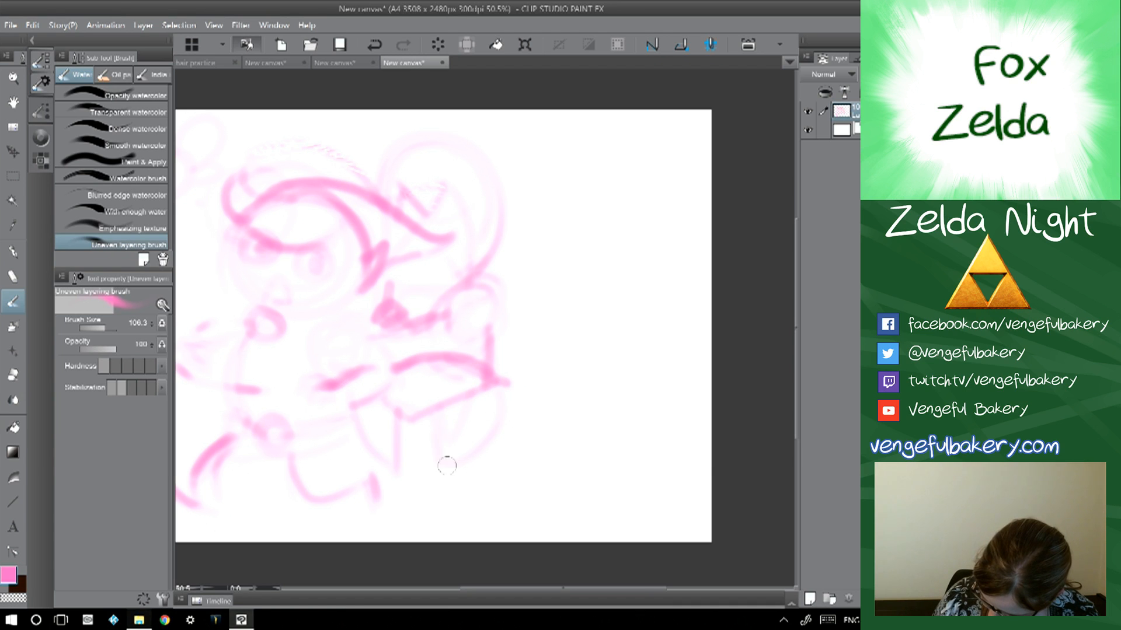
pyautogui.moveTo(421, 430)
pyautogui.mouseDown()
pyautogui.moveTo(401, 511)
pyautogui.moveTo(378, 481)
pyautogui.moveTo(425, 513)
pyautogui.moveTo(467, 501)
pyautogui.moveTo(469, 470)
pyautogui.moveTo(552, 449)
pyautogui.mouseUp()
pyautogui.moveTo(479, 193)
pyautogui.mouseDown()
pyautogui.moveTo(496, 213)
pyautogui.moveTo(527, 199)
pyautogui.moveTo(530, 285)
pyautogui.moveTo(575, 248)
pyautogui.moveTo(546, 154)
pyautogui.moveTo(453, 205)
pyautogui.moveTo(564, 237)
pyautogui.mouseUp()
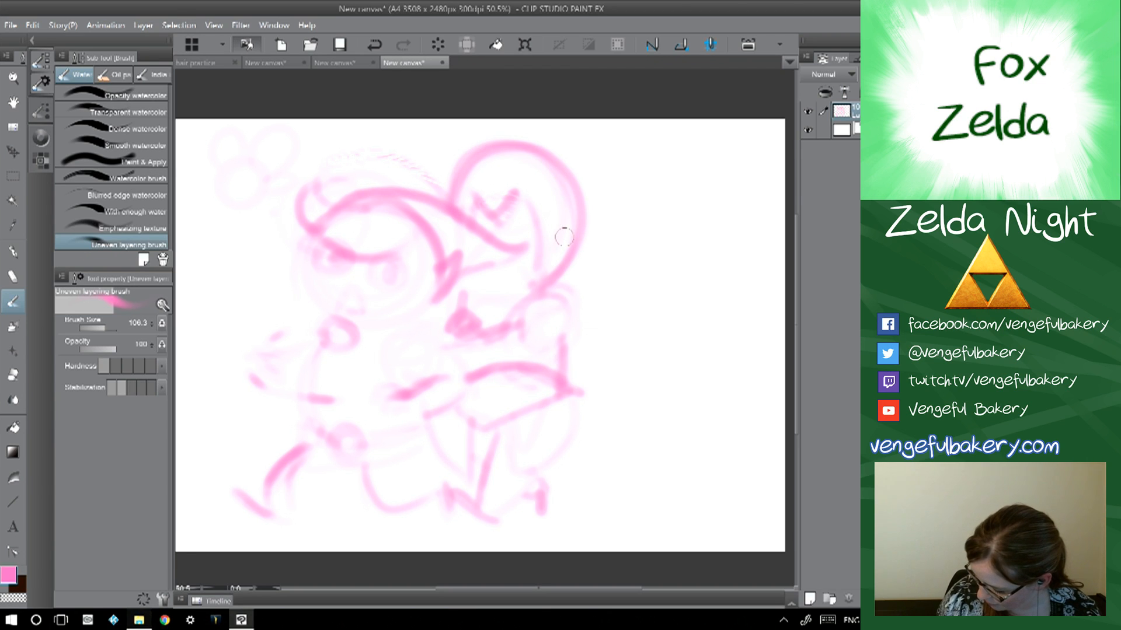
# - Add a new layer above the pink sketch and switch to the G-pen with the dark brown colour for inking
pyautogui.click(809, 598)
pyautogui.press('x')
pyautogui.press('p')
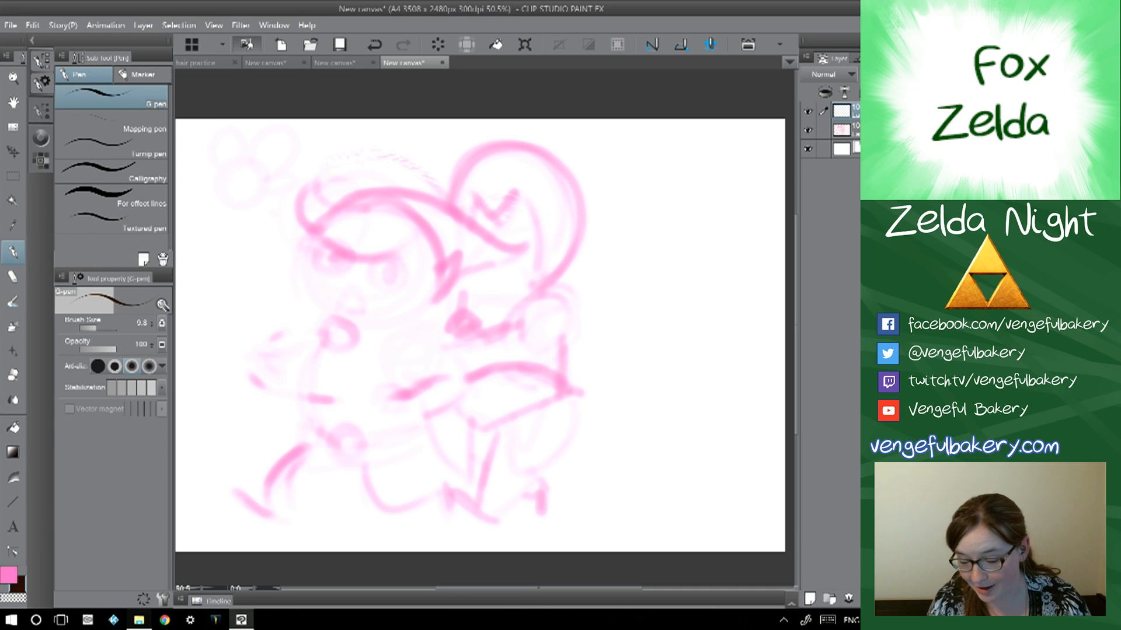
pyautogui.scroll(3, 310, 321)
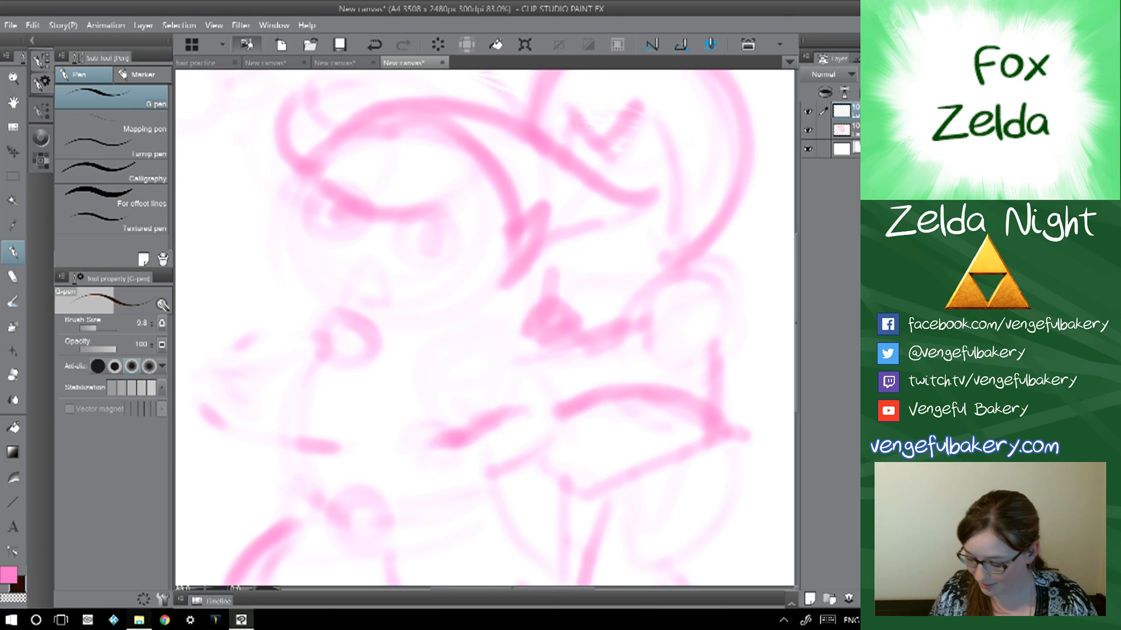
pyautogui.moveTo(496, 280); pyautogui.dragTo(475, 377)
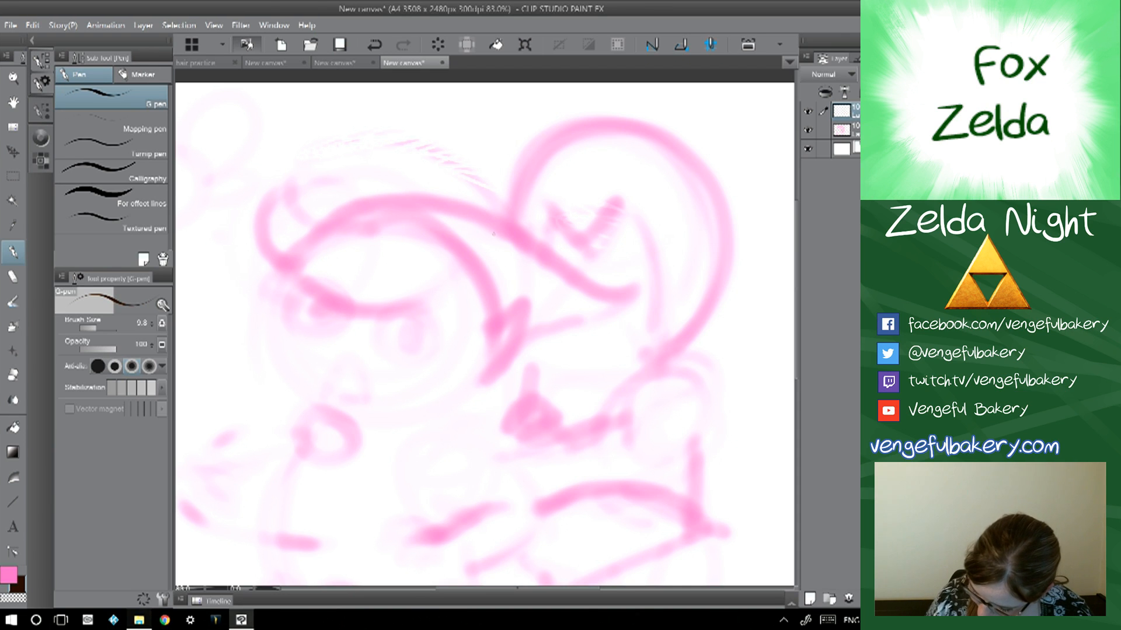
pyautogui.moveTo(451, 270)
pyautogui.mouseDown()
pyautogui.moveTo(367, 305)
pyautogui.moveTo(287, 271)
pyautogui.mouseUp()
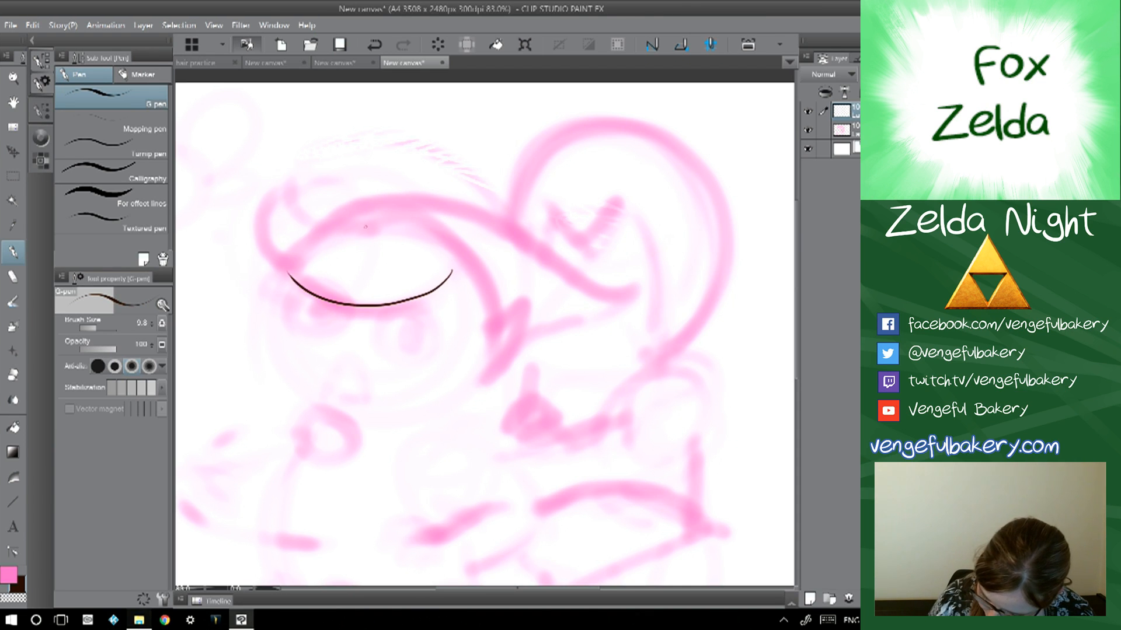
pyautogui.moveTo(378, 221); pyautogui.dragTo(307, 246)
pyautogui.click(374, 44)
pyautogui.click(375, 44)
pyautogui.click(98, 325)
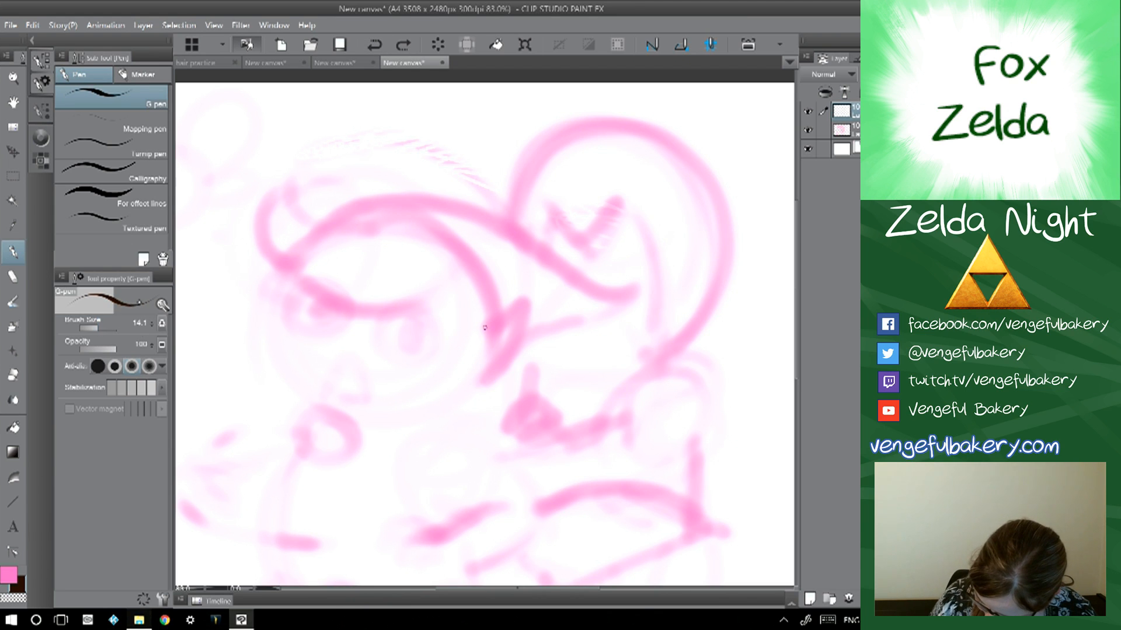
pyautogui.moveTo(442, 277); pyautogui.dragTo(350, 302)
pyautogui.click(374, 44)
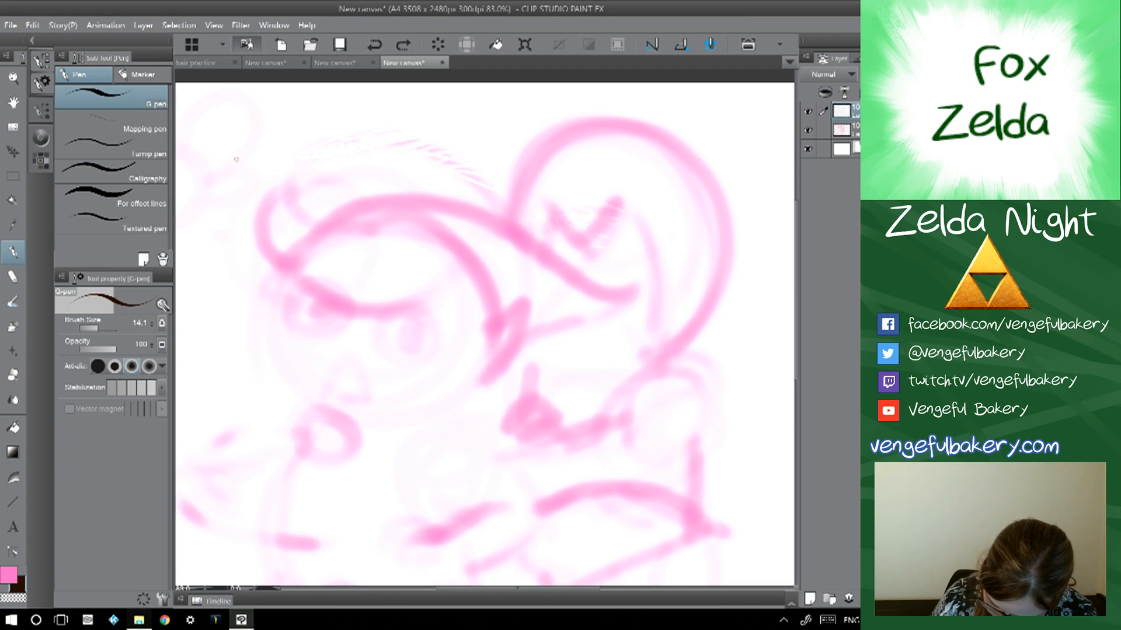
# - Set the G-pen's brush size to 30 and ink the first figure's curved hairline with a pointed tuft at its forehead end
pyautogui.click(107, 329)
pyautogui.click(98, 330)
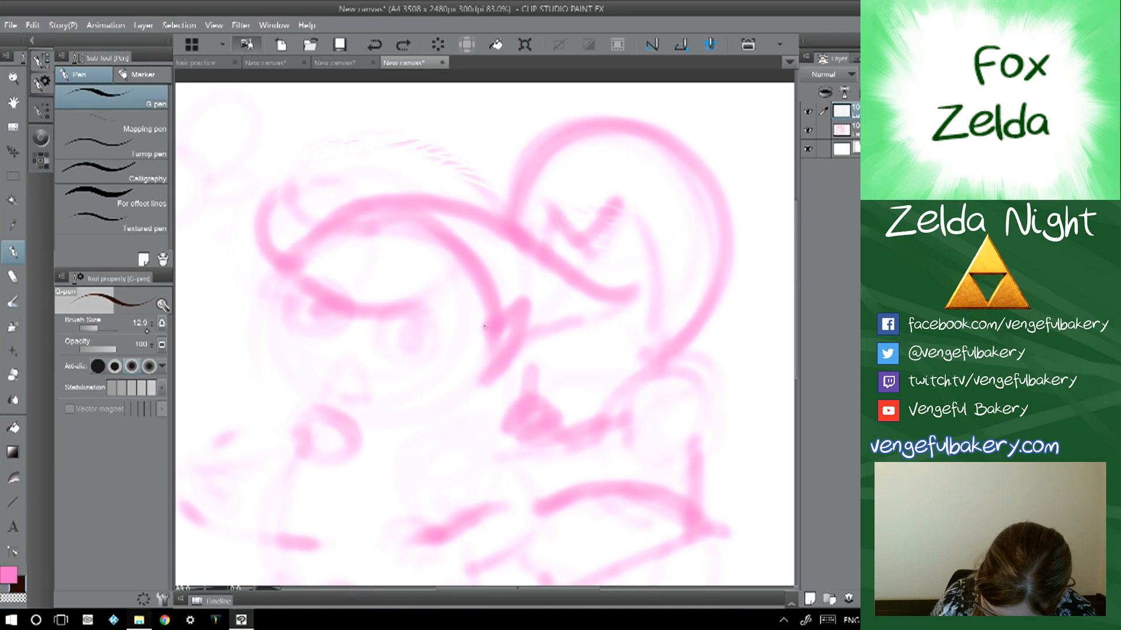
pyautogui.press(']')
pyautogui.press(']')
pyautogui.press(']')
pyautogui.press(']')
pyautogui.press(']')
pyautogui.press(']')
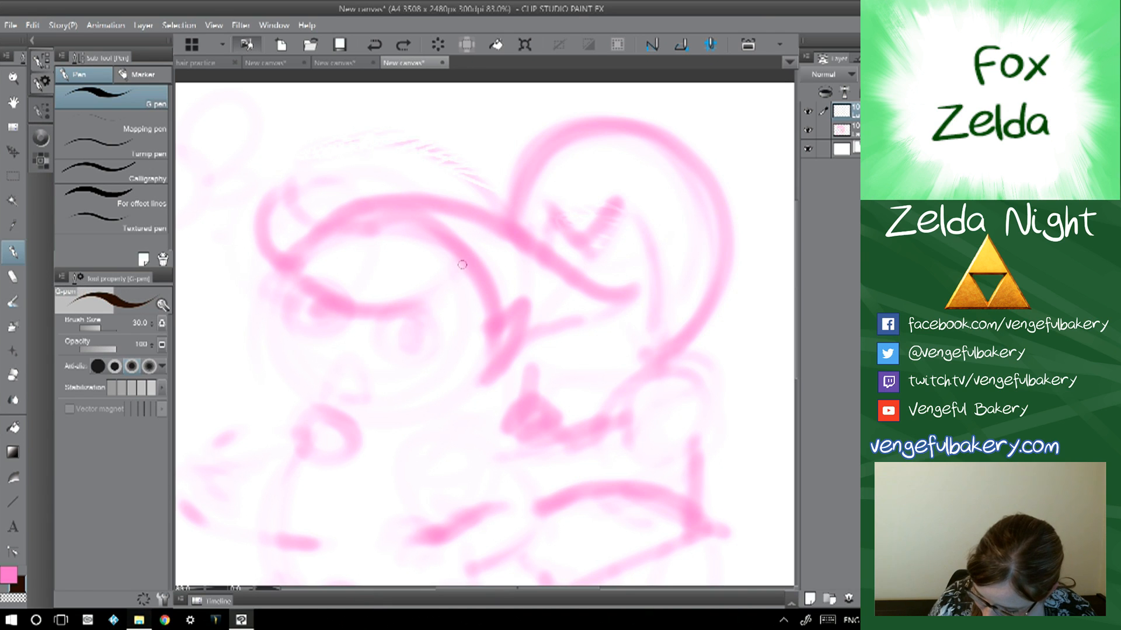
pyautogui.moveTo(459, 266)
pyautogui.mouseDown()
pyautogui.moveTo(411, 307)
pyautogui.moveTo(341, 314)
pyautogui.moveTo(283, 232)
pyautogui.mouseUp()
pyautogui.moveTo(388, 227)
pyautogui.mouseDown()
pyautogui.moveTo(339, 218)
pyautogui.moveTo(285, 234)
pyautogui.mouseUp()
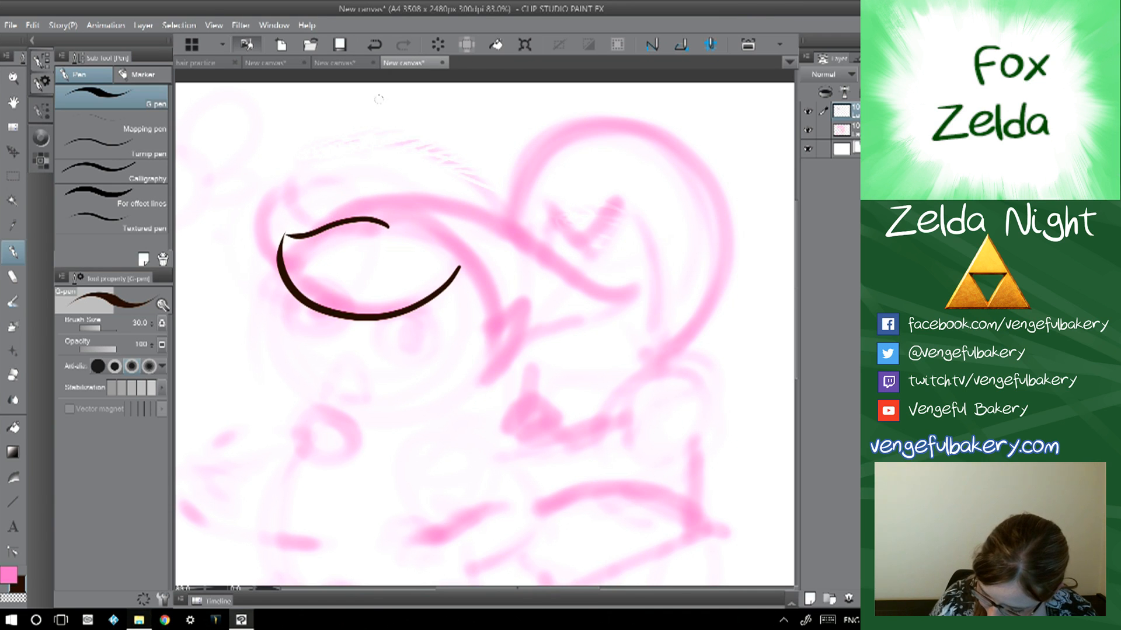
pyautogui.hotkey('ctrl', 'z')
pyautogui.moveTo(374, 208)
pyautogui.mouseDown()
pyautogui.moveTo(355, 205)
pyautogui.moveTo(280, 260)
pyautogui.mouseUp()
pyautogui.moveTo(304, 212)
pyautogui.mouseDown()
pyautogui.moveTo(294, 182)
pyautogui.moveTo(274, 193)
pyautogui.moveTo(277, 254)
pyautogui.mouseUp()
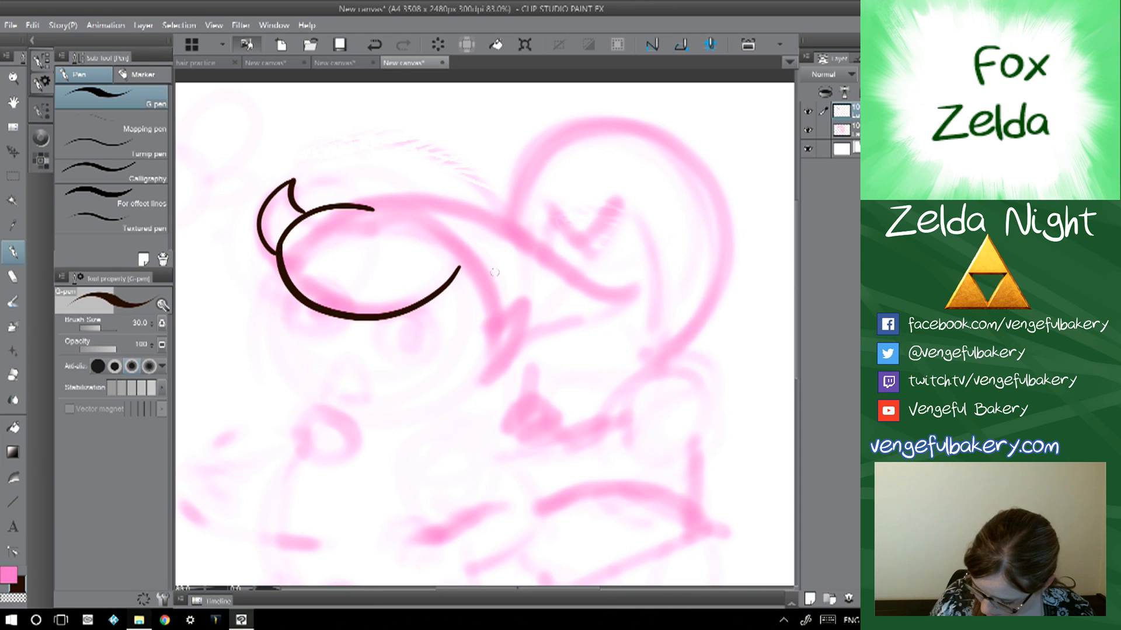
# - Ink the hair locks beside the first figure's face, ending in a hanging teardrop-shaped lock
pyautogui.moveTo(459, 268)
pyautogui.mouseDown()
pyautogui.moveTo(447, 293)
pyautogui.moveTo(465, 333)
pyautogui.mouseUp()
pyautogui.moveTo(482, 284)
pyautogui.mouseDown()
pyautogui.moveTo(471, 339)
pyautogui.moveTo(461, 334)
pyautogui.moveTo(438, 371)
pyautogui.moveTo(461, 397)
pyautogui.mouseUp()
pyautogui.moveTo(480, 339); pyautogui.dragTo(458, 398)
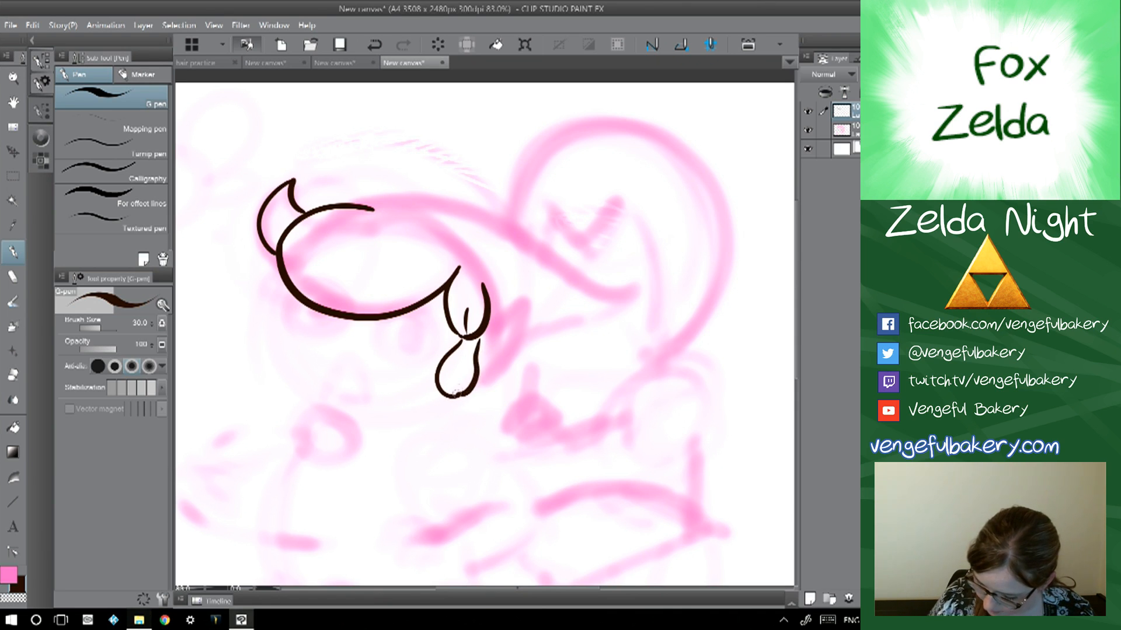
pyautogui.click(374, 45)
pyautogui.moveTo(480, 335)
pyautogui.mouseDown()
pyautogui.moveTo(457, 400)
pyautogui.moveTo(443, 397)
pyautogui.moveTo(451, 350)
pyautogui.mouseUp()
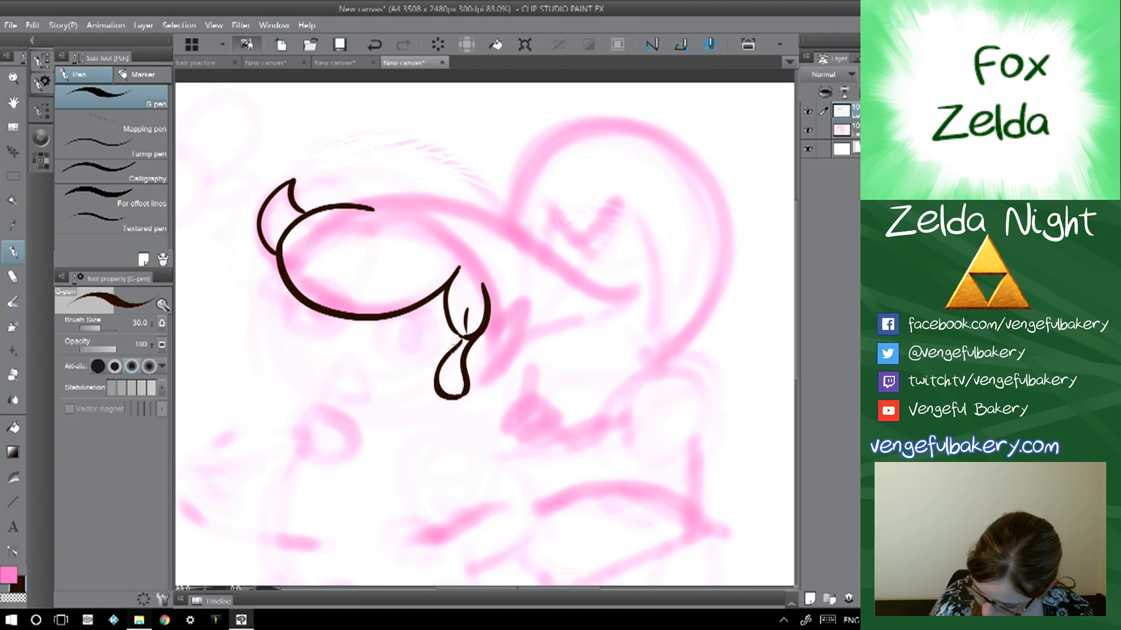
# - Ink the first figure's two eyes with dark pupils looking sideways and thick arched brows above them
pyautogui.moveTo(372, 338)
pyautogui.mouseDown()
pyautogui.moveTo(382, 320)
pyautogui.moveTo(436, 326)
pyautogui.moveTo(434, 358)
pyautogui.moveTo(377, 351)
pyautogui.moveTo(431, 361)
pyautogui.mouseUp()
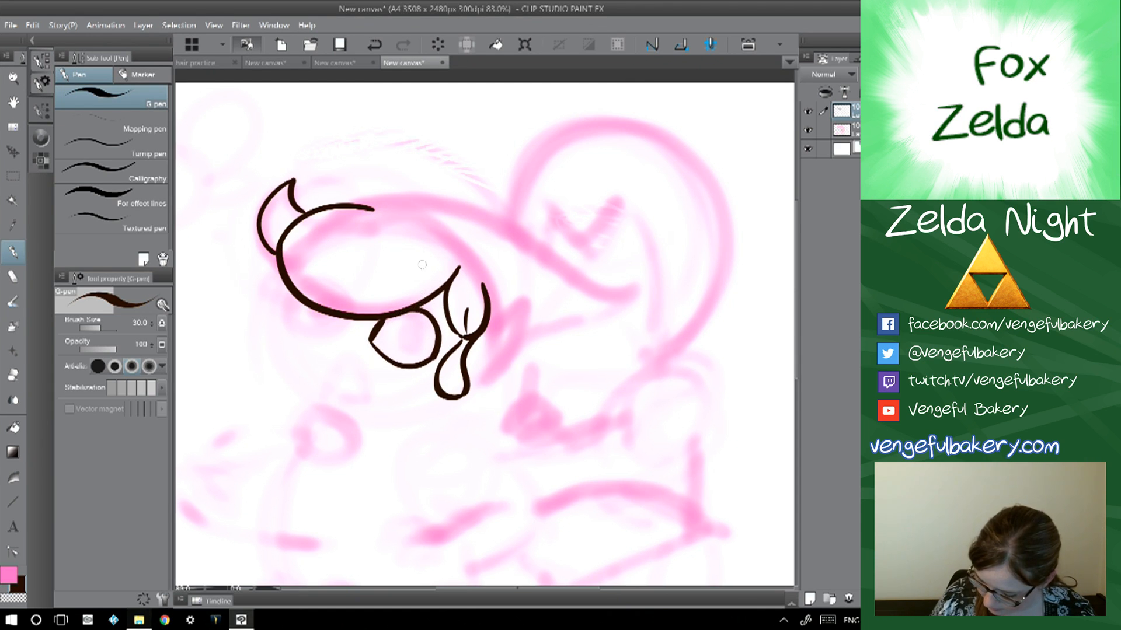
pyautogui.moveTo(367, 328)
pyautogui.mouseDown()
pyautogui.moveTo(375, 318)
pyautogui.moveTo(444, 319)
pyautogui.moveTo(411, 283)
pyautogui.moveTo(380, 315)
pyautogui.moveTo(427, 296)
pyautogui.moveTo(408, 288)
pyautogui.moveTo(422, 293)
pyautogui.mouseUp()
pyautogui.moveTo(396, 330)
pyautogui.mouseDown()
pyautogui.moveTo(387, 331)
pyautogui.moveTo(406, 365)
pyautogui.moveTo(398, 321)
pyautogui.moveTo(388, 345)
pyautogui.moveTo(423, 319)
pyautogui.moveTo(430, 346)
pyautogui.moveTo(412, 353)
pyautogui.moveTo(435, 318)
pyautogui.moveTo(437, 349)
pyautogui.moveTo(434, 318)
pyautogui.moveTo(420, 342)
pyautogui.mouseUp()
pyautogui.click(374, 44)
pyautogui.moveTo(334, 326)
pyautogui.mouseDown()
pyautogui.moveTo(337, 338)
pyautogui.moveTo(324, 292)
pyautogui.moveTo(284, 320)
pyautogui.moveTo(335, 336)
pyautogui.moveTo(313, 295)
pyautogui.moveTo(330, 324)
pyautogui.moveTo(318, 315)
pyautogui.moveTo(321, 301)
pyautogui.moveTo(328, 316)
pyautogui.moveTo(324, 296)
pyautogui.moveTo(322, 315)
pyautogui.moveTo(349, 305)
pyautogui.moveTo(285, 275)
pyautogui.moveTo(286, 292)
pyautogui.moveTo(318, 253)
pyautogui.moveTo(345, 294)
pyautogui.moveTo(315, 257)
pyautogui.moveTo(328, 261)
pyautogui.mouseUp()
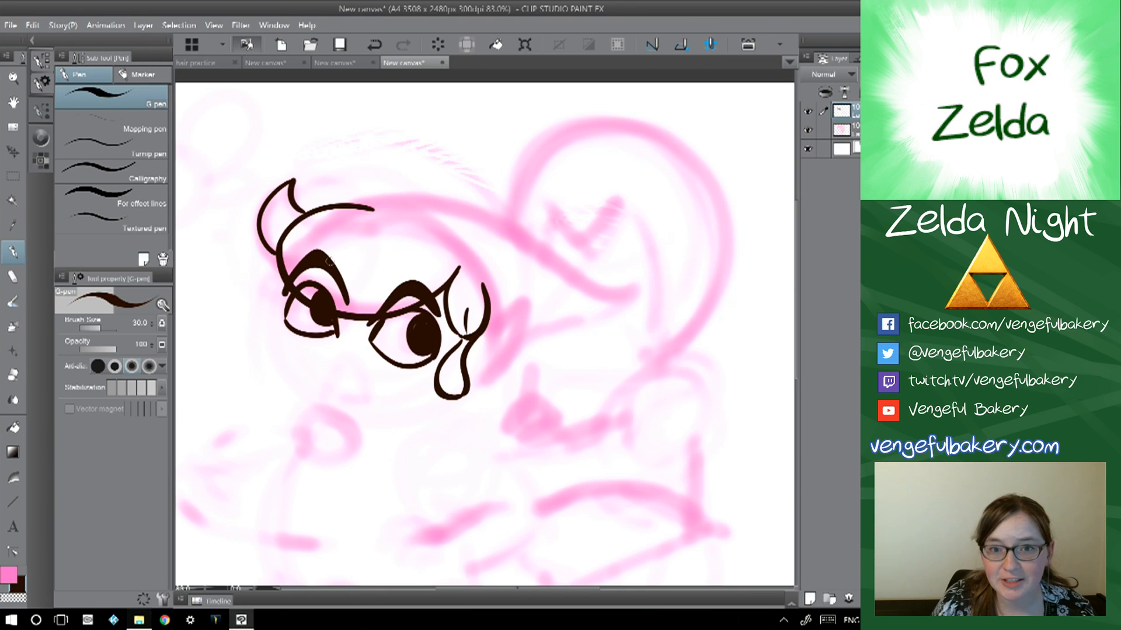
# - Ink the first figure's small nose and open shouting mouth with teeth and tongue
pyautogui.click(345, 346)
pyautogui.click(354, 350)
pyautogui.moveTo(344, 345); pyautogui.dragTo(355, 352)
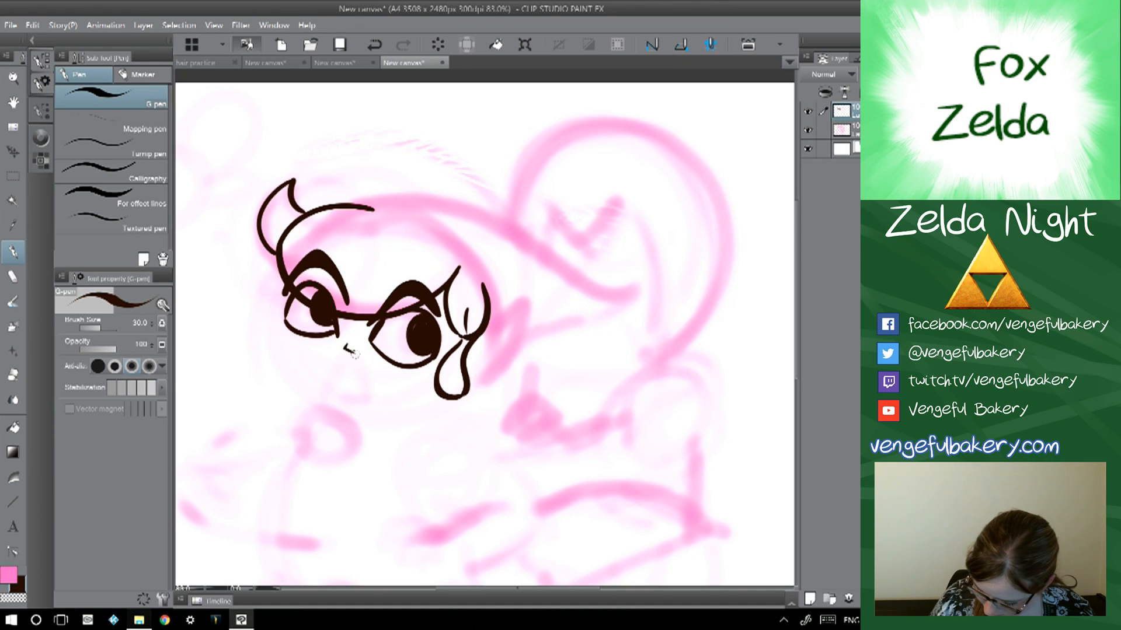
pyautogui.moveTo(325, 396)
pyautogui.mouseDown()
pyautogui.moveTo(335, 370)
pyautogui.moveTo(373, 390)
pyautogui.moveTo(359, 403)
pyautogui.moveTo(327, 398)
pyautogui.moveTo(343, 368)
pyautogui.moveTo(367, 382)
pyautogui.moveTo(337, 399)
pyautogui.moveTo(317, 351)
pyautogui.mouseUp()
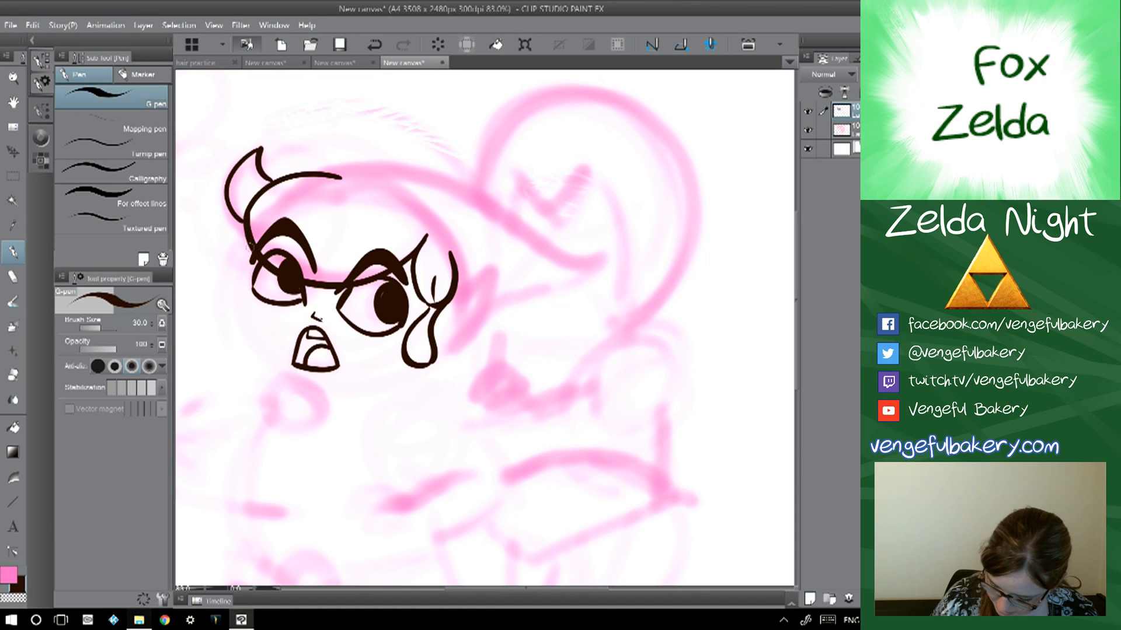
# - Ink the first figure's round face outline, ears and head curve, and add the pointed cap sweeping back behind the head
pyautogui.moveTo(250, 250)
pyautogui.mouseDown()
pyautogui.moveTo(247, 323)
pyautogui.moveTo(278, 367)
pyautogui.moveTo(316, 388)
pyautogui.mouseUp()
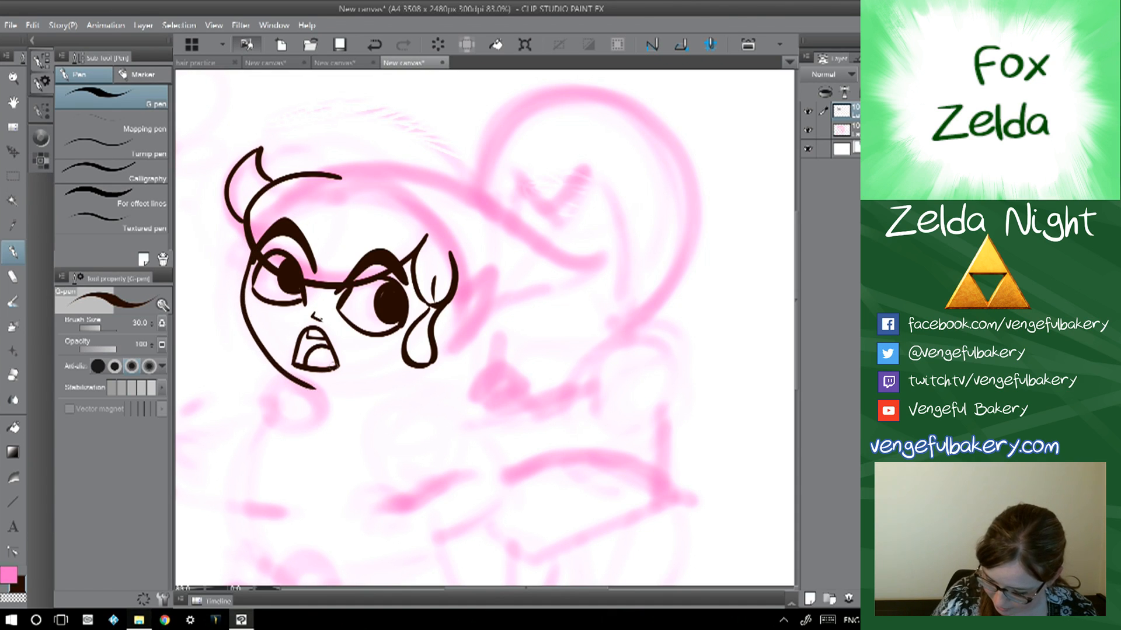
pyautogui.hotkey('ctrl', 'z')
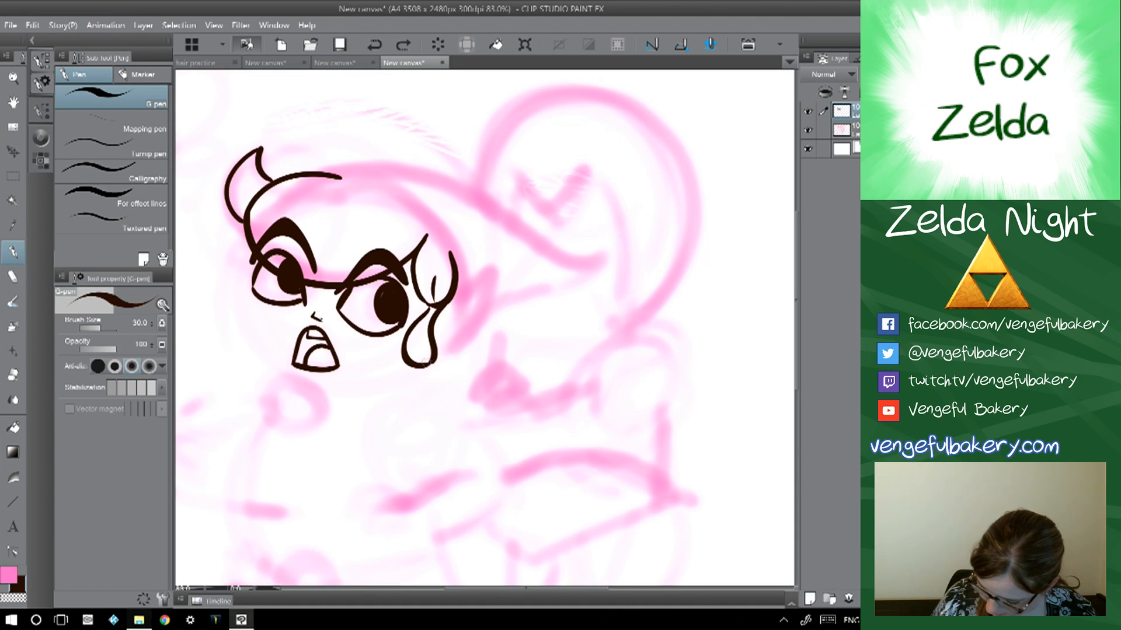
pyautogui.moveTo(450, 299)
pyautogui.mouseDown()
pyautogui.moveTo(482, 281)
pyautogui.moveTo(452, 337)
pyautogui.moveTo(363, 388)
pyautogui.moveTo(249, 353)
pyautogui.moveTo(237, 275)
pyautogui.moveTo(250, 252)
pyautogui.moveTo(209, 318)
pyautogui.moveTo(215, 296)
pyautogui.moveTo(190, 293)
pyautogui.mouseUp()
pyautogui.moveTo(279, 153)
pyautogui.mouseDown()
pyautogui.moveTo(359, 190)
pyautogui.moveTo(420, 257)
pyautogui.mouseUp()
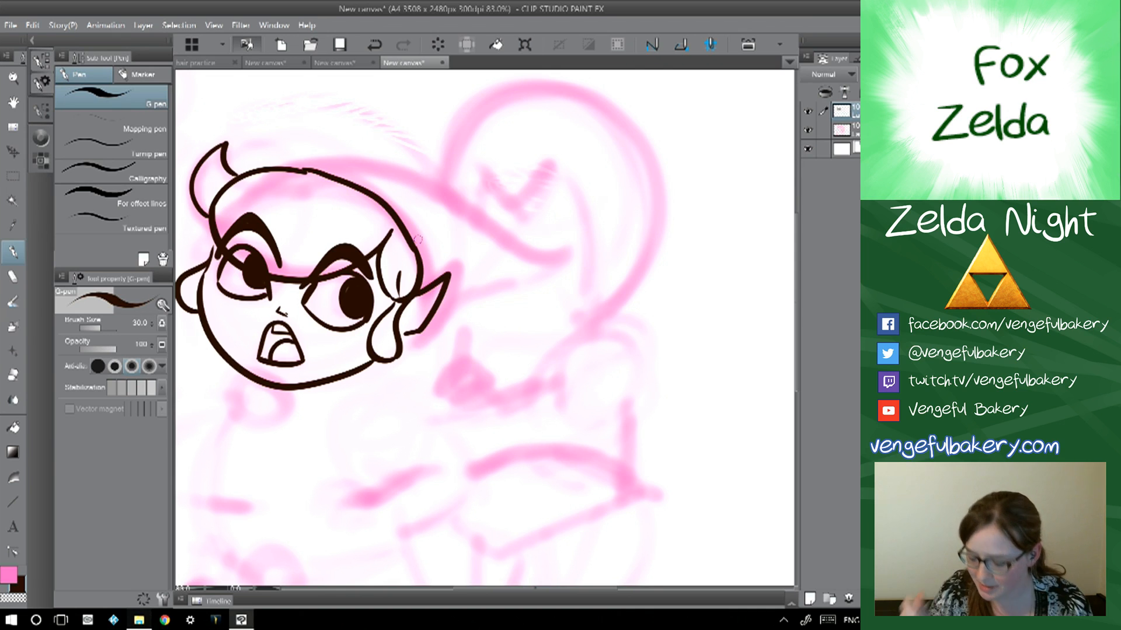
pyautogui.moveTo(418, 238); pyautogui.dragTo(414, 281)
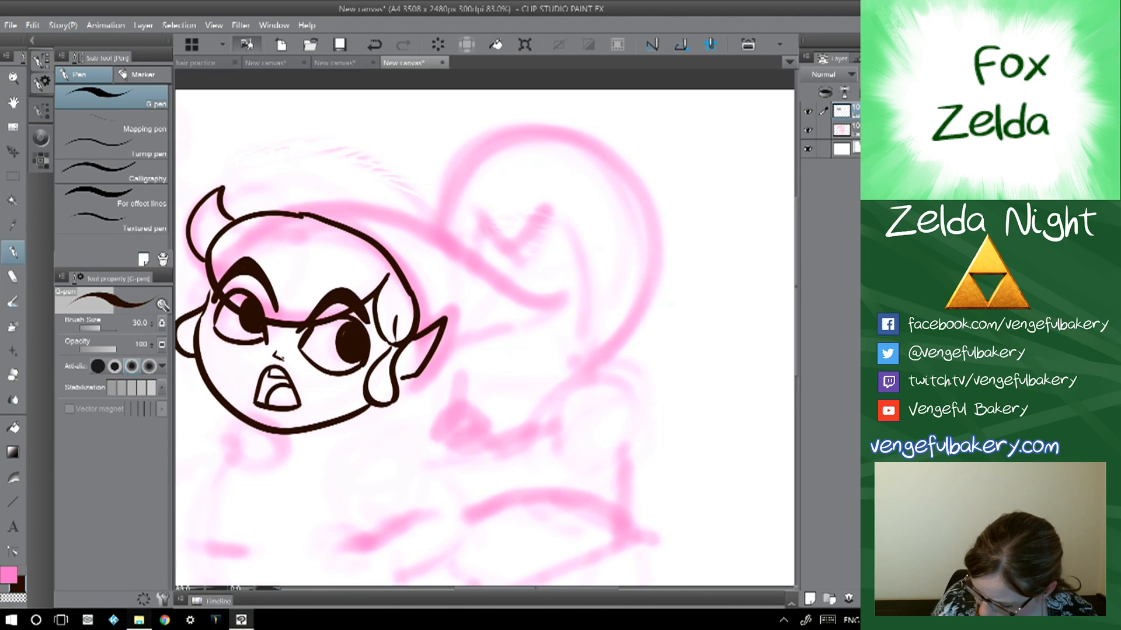
pyautogui.moveTo(275, 208)
pyautogui.mouseDown()
pyautogui.moveTo(355, 204)
pyautogui.moveTo(468, 253)
pyautogui.moveTo(517, 295)
pyautogui.moveTo(510, 286)
pyautogui.moveTo(560, 287)
pyautogui.moveTo(484, 348)
pyautogui.moveTo(413, 379)
pyautogui.mouseUp()
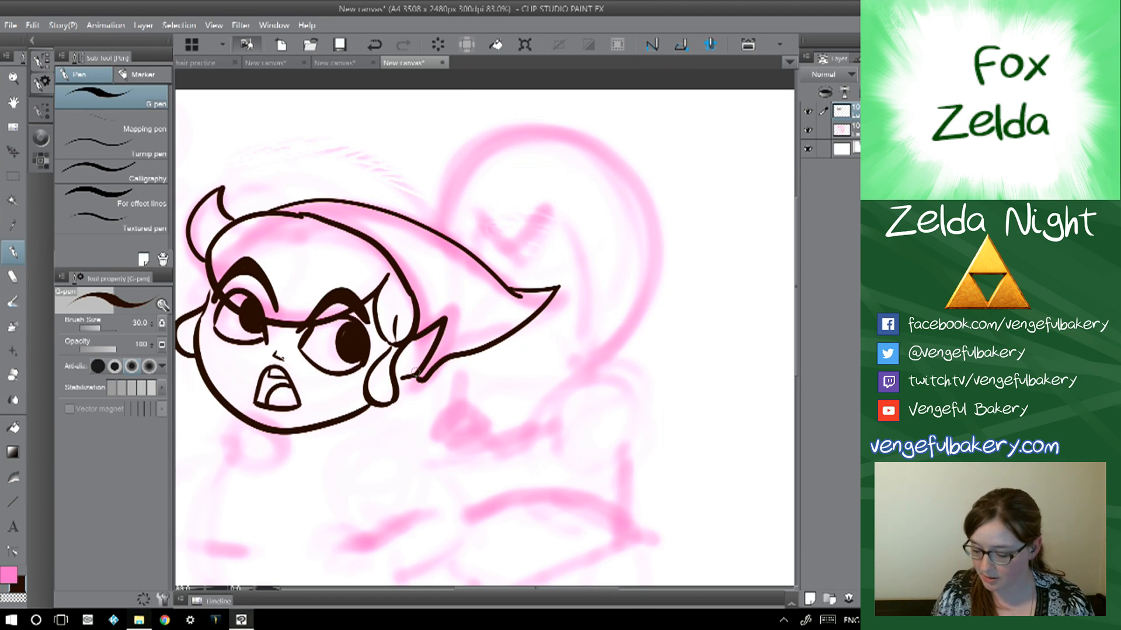
# - Ink the zigzag line and long inner curve inside the second figure's large round head
pyautogui.moveTo(414, 372)
pyautogui.mouseDown()
pyautogui.moveTo(455, 369)
pyautogui.moveTo(461, 269)
pyautogui.moveTo(463, 286)
pyautogui.moveTo(423, 320)
pyautogui.moveTo(332, 360)
pyautogui.mouseUp()
pyautogui.moveTo(401, 199)
pyautogui.mouseDown()
pyautogui.moveTo(435, 243)
pyautogui.moveTo(473, 189)
pyautogui.moveTo(518, 319)
pyautogui.mouseUp()
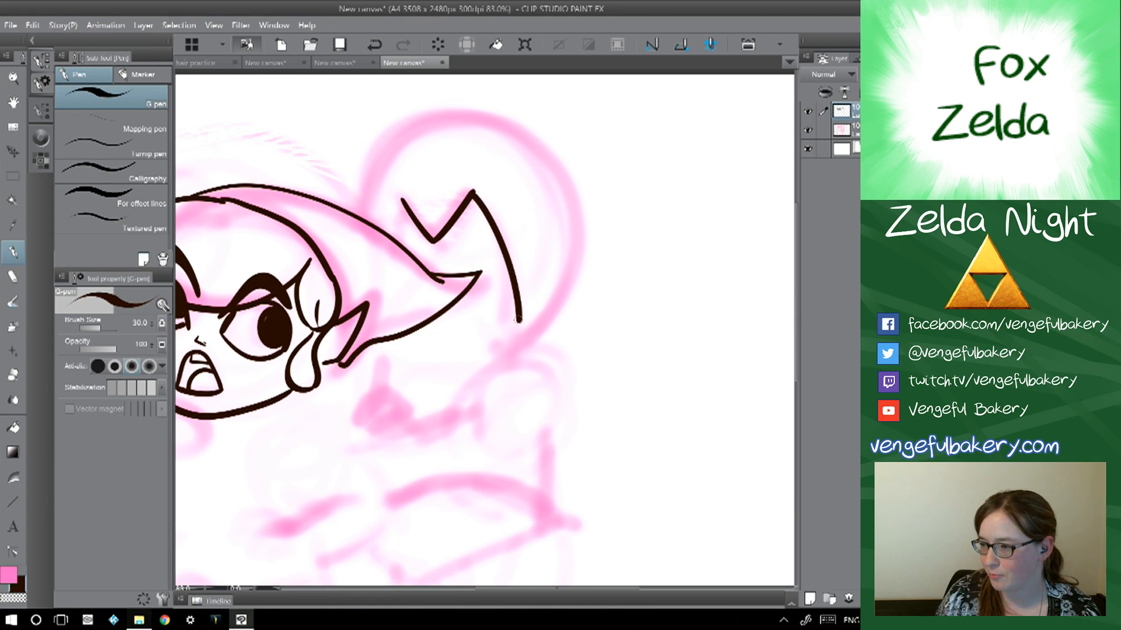
pyautogui.moveTo(479, 327); pyautogui.dragTo(518, 266)
pyautogui.moveTo(444, 142); pyautogui.dragTo(433, 180)
pyautogui.moveTo(485, 327)
pyautogui.mouseDown()
pyautogui.moveTo(379, 400)
pyautogui.moveTo(387, 450)
pyautogui.mouseUp()
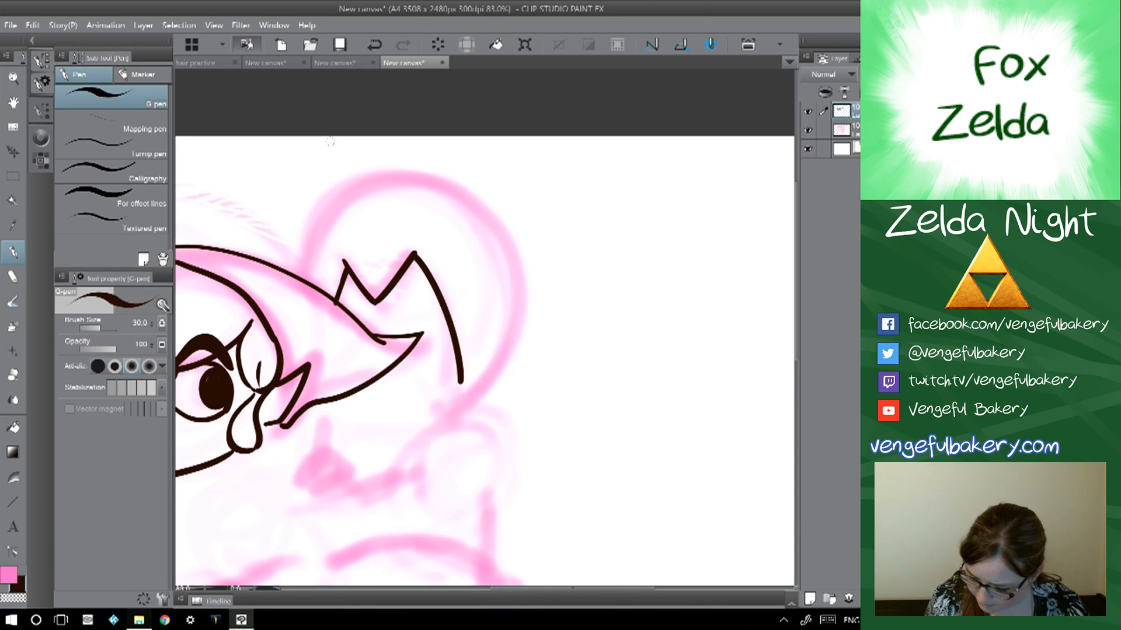
pyautogui.moveTo(330, 141); pyautogui.dragTo(369, 118)
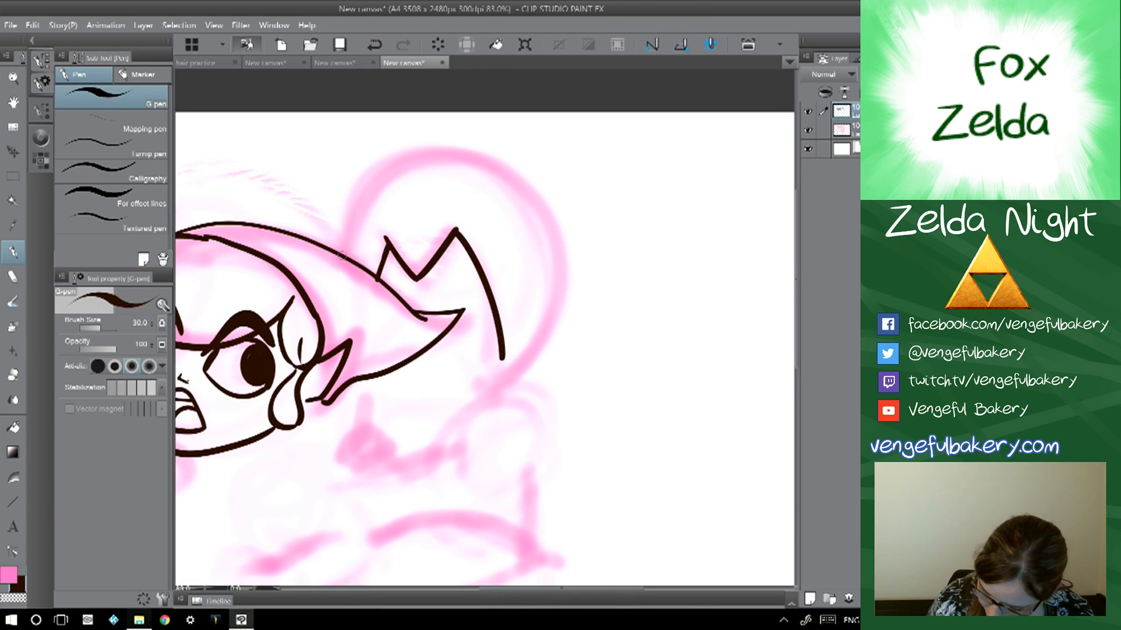
# - Ink the second figure's large round outer head curve and the pointed, angular shape beneath it
pyautogui.moveTo(327, 280); pyautogui.dragTo(550, 81)
pyautogui.moveTo(526, 263)
pyautogui.mouseDown()
pyautogui.moveTo(417, 263)
pyautogui.moveTo(338, 391)
pyautogui.mouseUp()
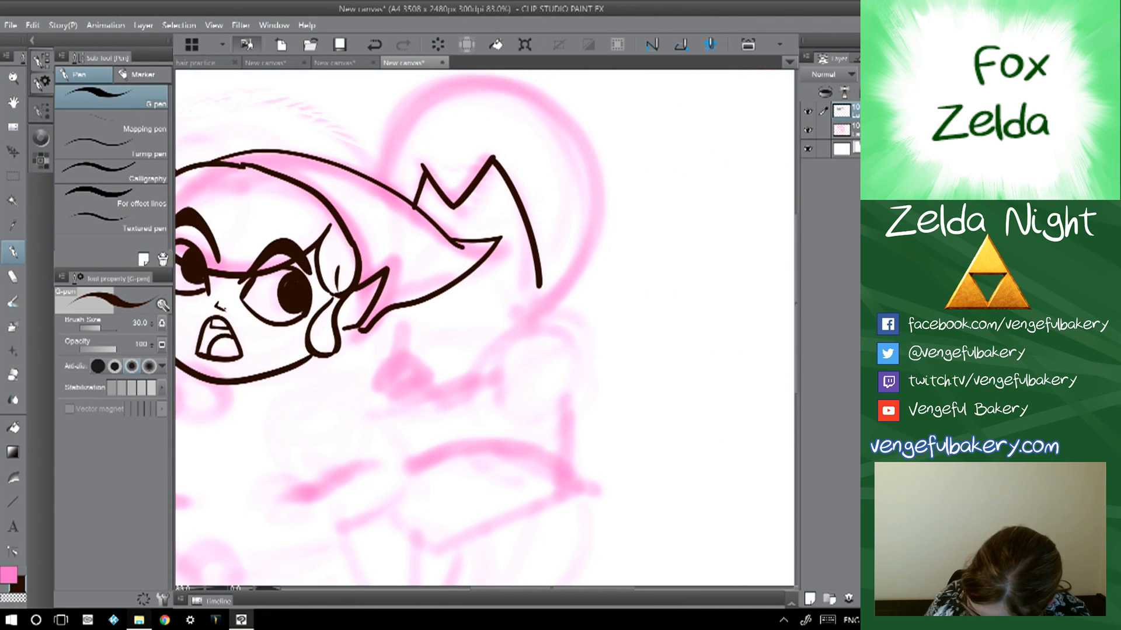
pyautogui.moveTo(378, 181)
pyautogui.mouseDown()
pyautogui.moveTo(381, 154)
pyautogui.moveTo(425, 88)
pyautogui.moveTo(494, 76)
pyautogui.moveTo(567, 125)
pyautogui.moveTo(596, 188)
pyautogui.moveTo(577, 272)
pyautogui.moveTo(549, 324)
pyautogui.moveTo(494, 309)
pyautogui.mouseUp()
pyautogui.moveTo(485, 266)
pyautogui.mouseDown()
pyautogui.moveTo(487, 292)
pyautogui.moveTo(429, 304)
pyautogui.mouseUp()
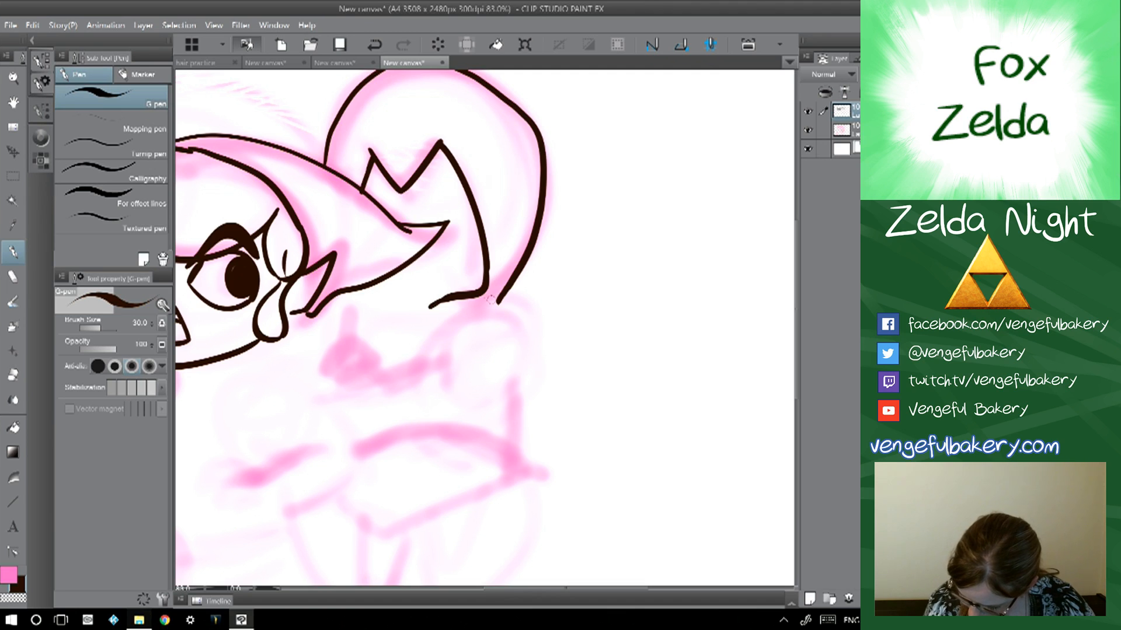
pyautogui.moveTo(441, 299)
pyautogui.mouseDown()
pyautogui.moveTo(402, 327)
pyautogui.moveTo(343, 297)
pyautogui.mouseUp()
pyautogui.moveTo(498, 301)
pyautogui.mouseDown()
pyautogui.moveTo(536, 315)
pyautogui.moveTo(401, 363)
pyautogui.moveTo(331, 324)
pyautogui.moveTo(368, 191)
pyautogui.moveTo(486, 150)
pyautogui.moveTo(517, 188)
pyautogui.mouseUp()
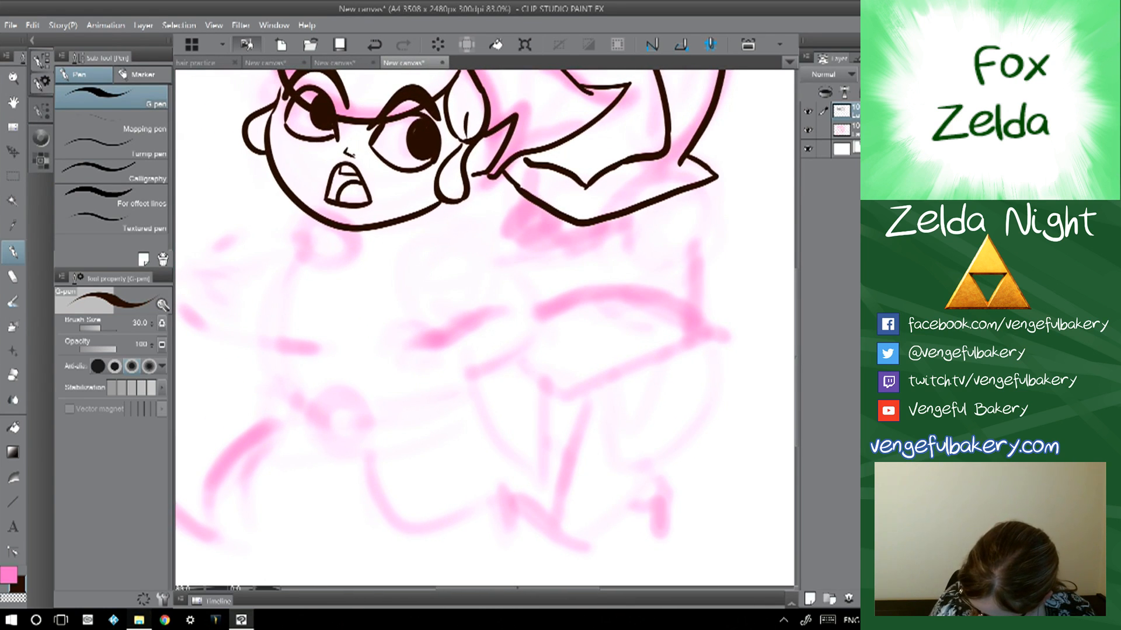
# - Ink the first figure's neckline, the small lined shape under the chin, and the outer edge of the bent arm with its cuff
pyautogui.moveTo(409, 220)
pyautogui.mouseDown()
pyautogui.moveTo(389, 245)
pyautogui.moveTo(369, 248)
pyautogui.mouseUp()
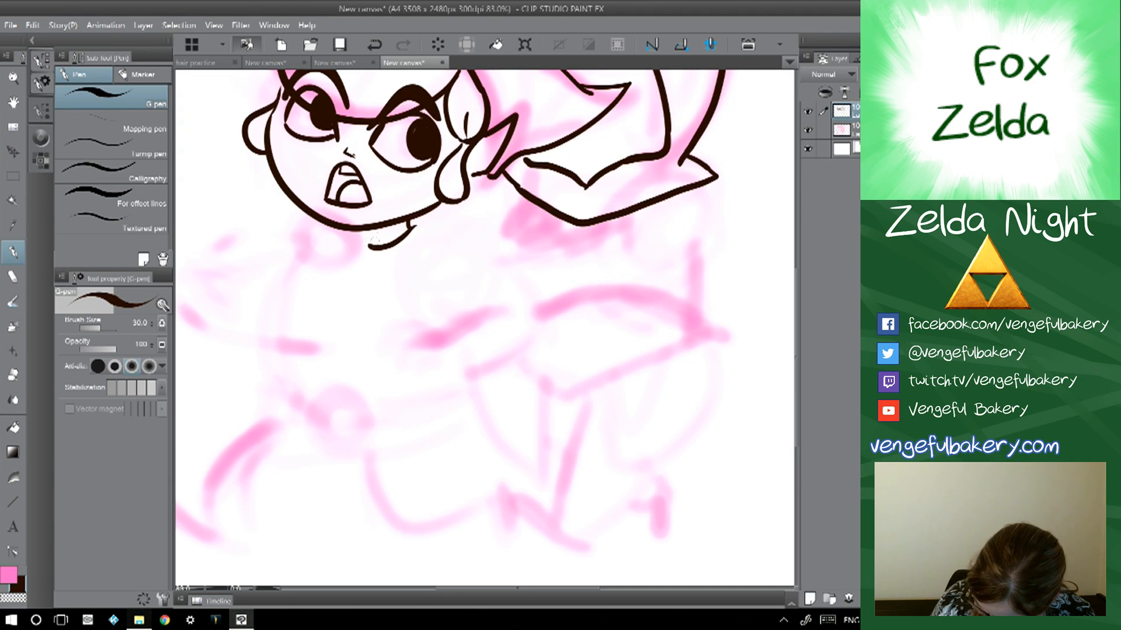
pyautogui.moveTo(312, 217)
pyautogui.mouseDown()
pyautogui.moveTo(298, 242)
pyautogui.moveTo(327, 269)
pyautogui.moveTo(359, 251)
pyautogui.moveTo(330, 264)
pyautogui.moveTo(314, 248)
pyautogui.moveTo(320, 260)
pyautogui.moveTo(355, 235)
pyautogui.moveTo(472, 244)
pyautogui.moveTo(529, 313)
pyautogui.mouseUp()
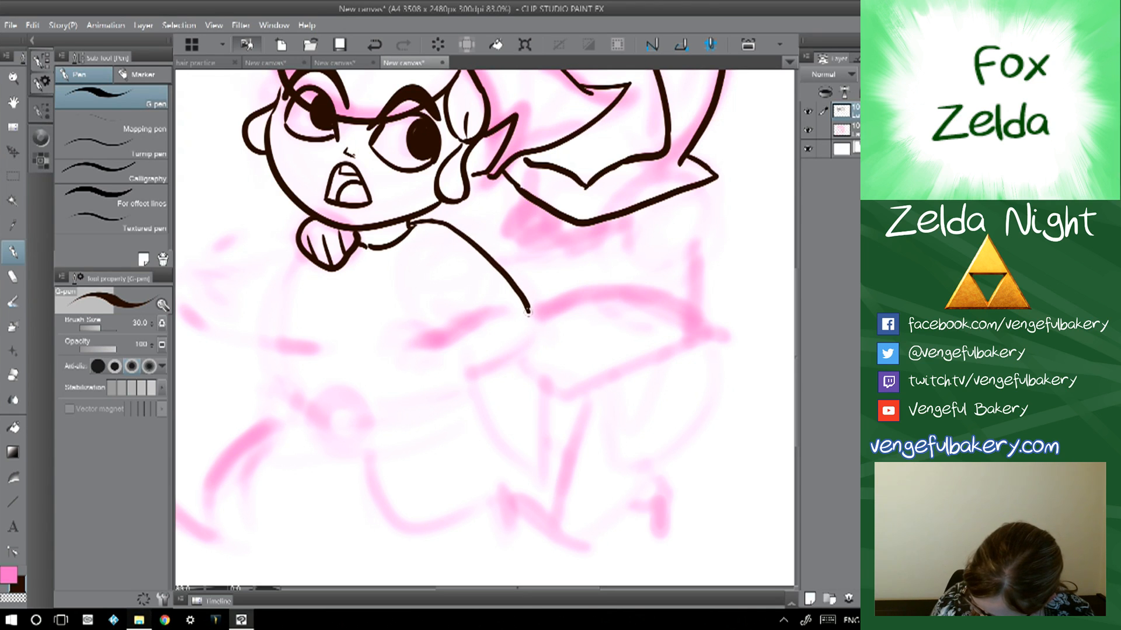
pyautogui.moveTo(525, 308)
pyautogui.mouseDown()
pyautogui.moveTo(531, 332)
pyautogui.moveTo(472, 369)
pyautogui.moveTo(463, 342)
pyautogui.moveTo(442, 333)
pyautogui.moveTo(495, 306)
pyautogui.mouseUp()
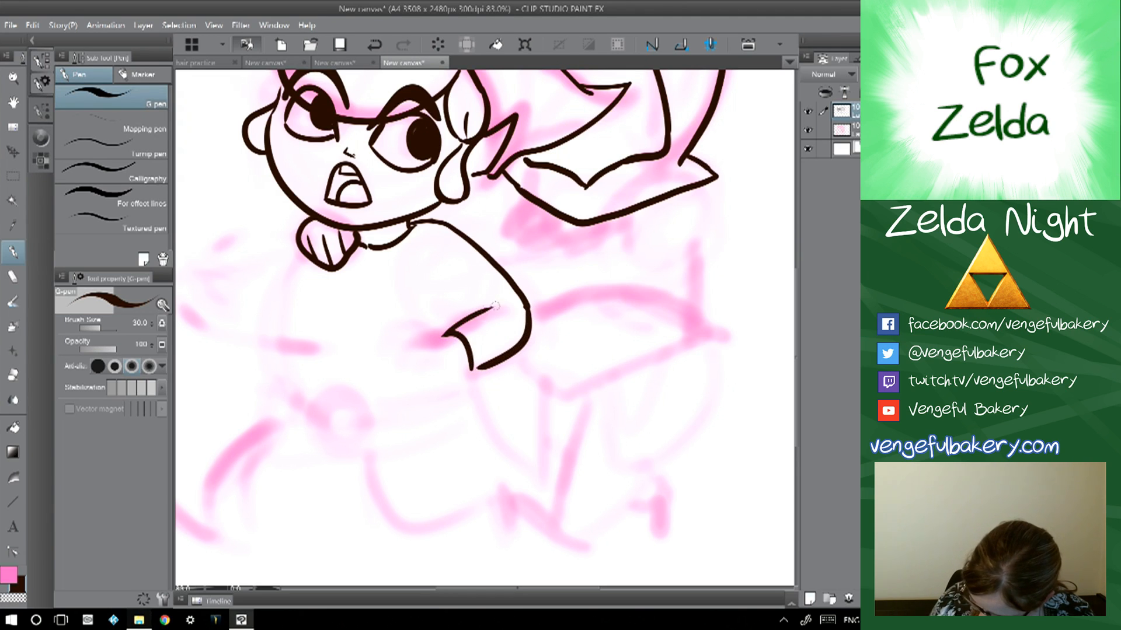
# - Ink the inner line of the first figure's sleeve and the hand with spread fingers at the cuff
pyautogui.moveTo(433, 223)
pyautogui.mouseDown()
pyautogui.moveTo(418, 257)
pyautogui.moveTo(436, 294)
pyautogui.mouseUp()
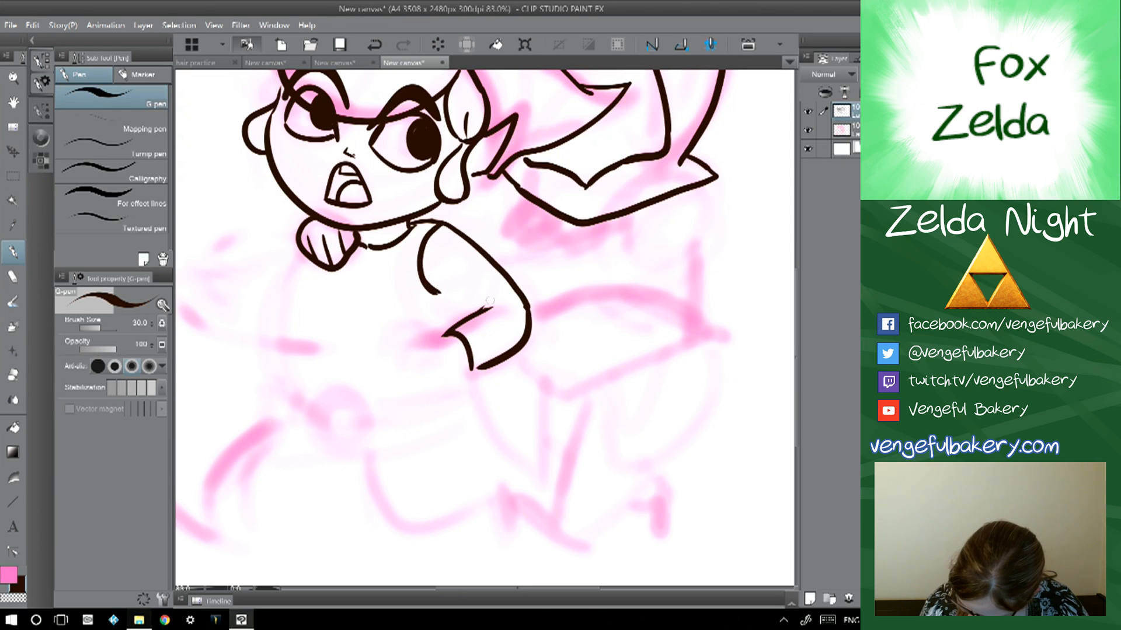
pyautogui.moveTo(491, 302)
pyautogui.mouseDown()
pyautogui.moveTo(438, 292)
pyautogui.moveTo(472, 317)
pyautogui.mouseUp()
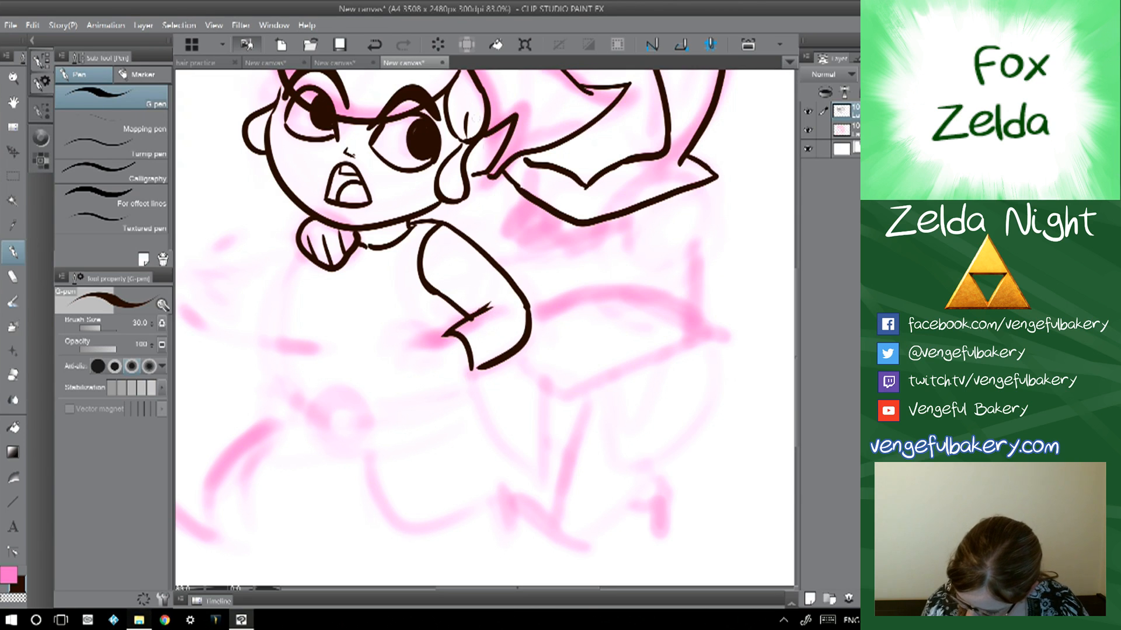
pyautogui.click(375, 45)
pyautogui.moveTo(475, 313); pyautogui.dragTo(434, 293)
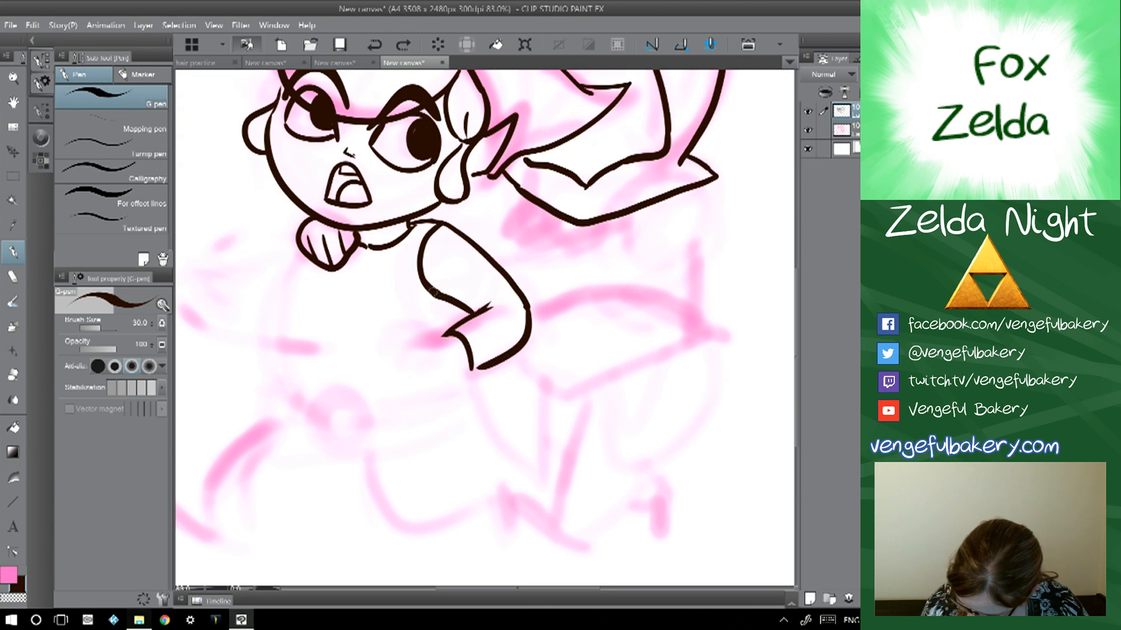
pyautogui.moveTo(443, 335); pyautogui.dragTo(409, 329)
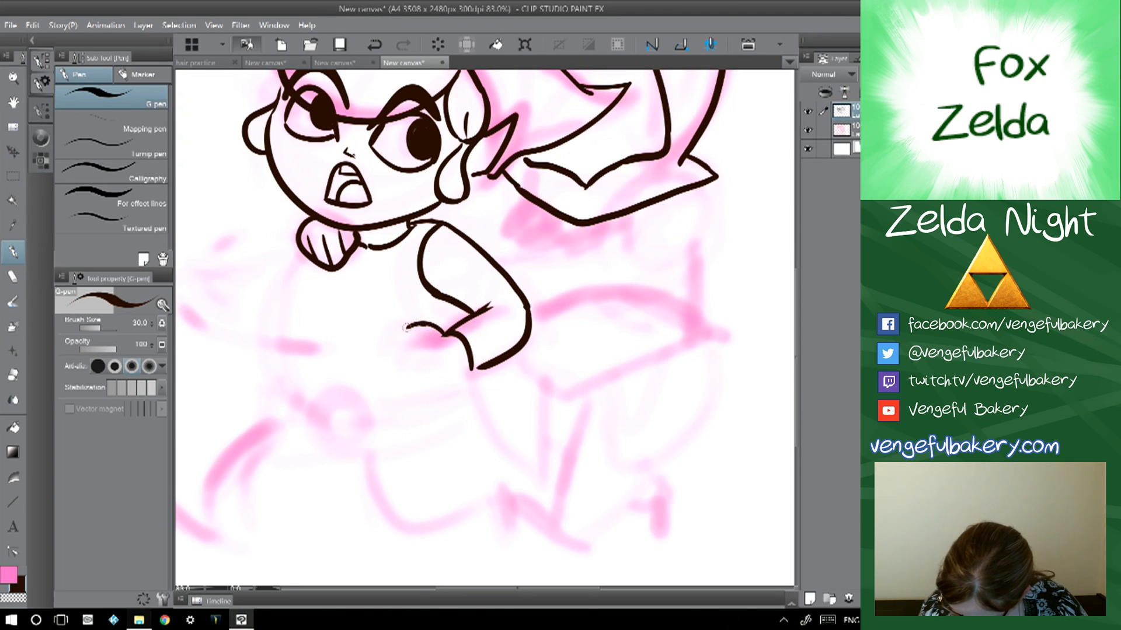
pyautogui.moveTo(442, 341)
pyautogui.mouseDown()
pyautogui.moveTo(411, 339)
pyautogui.moveTo(428, 343)
pyautogui.moveTo(422, 354)
pyautogui.moveTo(454, 353)
pyautogui.moveTo(437, 366)
pyautogui.moveTo(471, 370)
pyautogui.moveTo(422, 353)
pyautogui.moveTo(408, 328)
pyautogui.moveTo(421, 334)
pyautogui.moveTo(407, 329)
pyautogui.moveTo(448, 328)
pyautogui.moveTo(431, 313)
pyautogui.mouseUp()
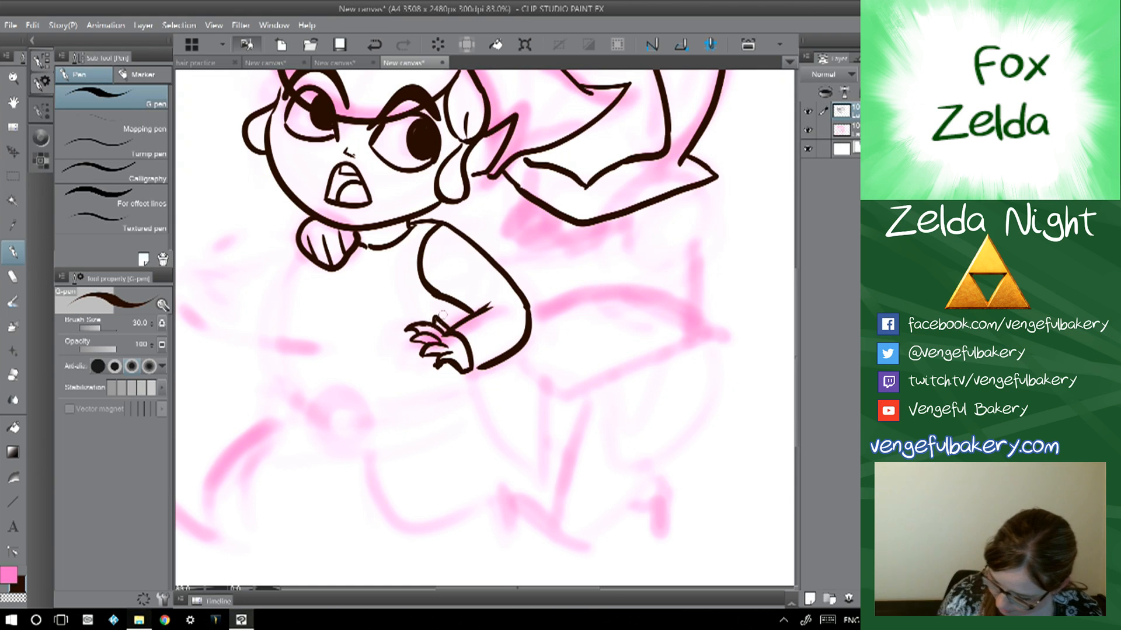
# - Ink the side line of the first figure's torso and the raised bent arm with its open, spread-fingered hand
pyautogui.moveTo(481, 369)
pyautogui.mouseDown()
pyautogui.moveTo(521, 346)
pyautogui.moveTo(523, 401)
pyautogui.mouseUp()
pyautogui.moveTo(374, 303); pyautogui.dragTo(360, 244)
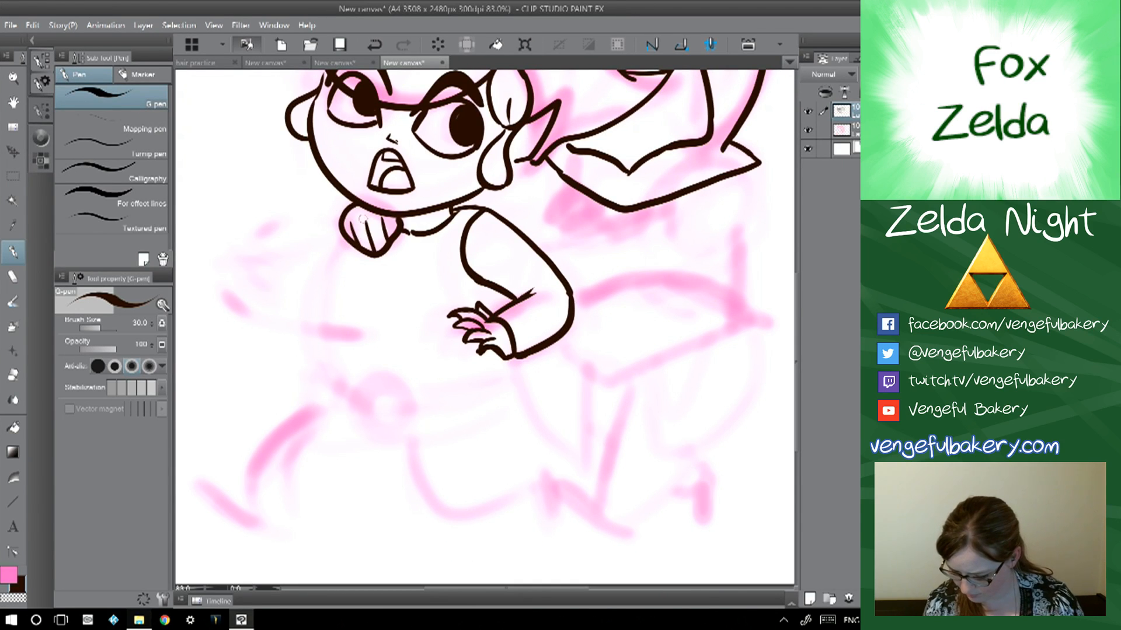
pyautogui.scroll(-5, 394, 350)
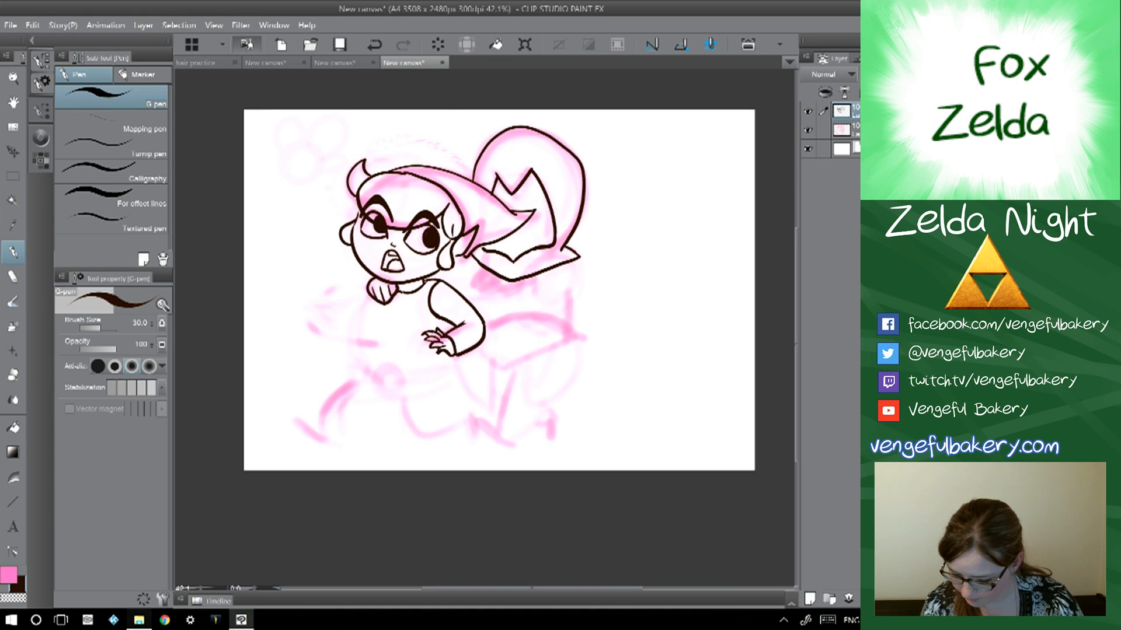
pyautogui.scroll(5, 373, 381)
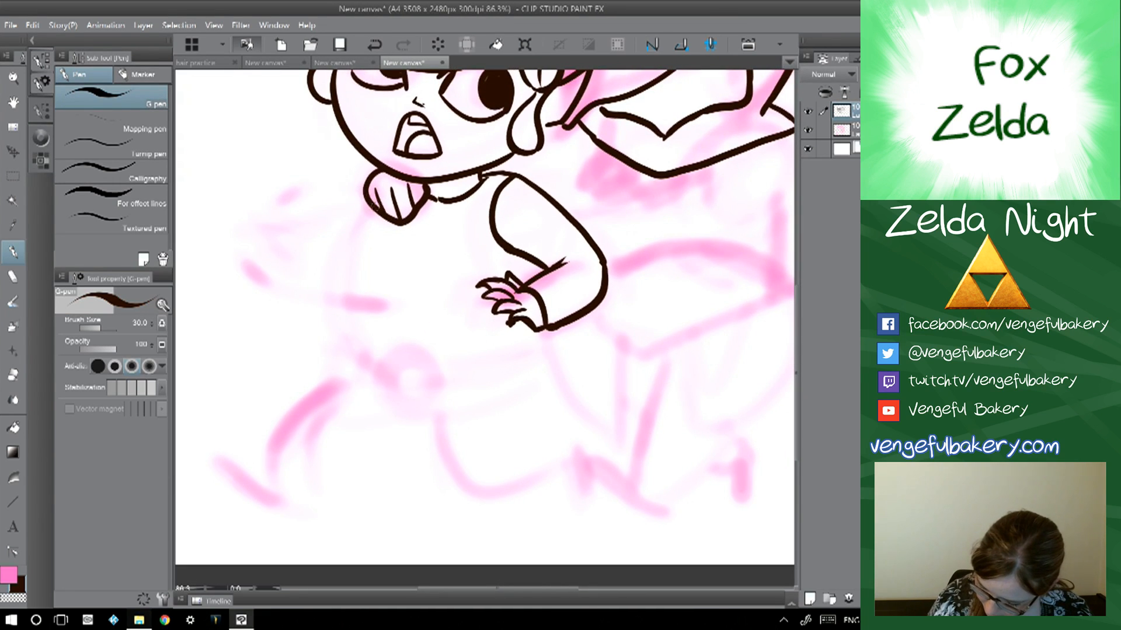
pyautogui.moveTo(379, 216)
pyautogui.mouseDown()
pyautogui.moveTo(362, 283)
pyautogui.moveTo(378, 359)
pyautogui.mouseUp()
pyautogui.moveTo(378, 213)
pyautogui.mouseDown()
pyautogui.moveTo(328, 271)
pyautogui.moveTo(280, 219)
pyautogui.moveTo(253, 249)
pyautogui.moveTo(312, 308)
pyautogui.moveTo(364, 291)
pyautogui.mouseUp()
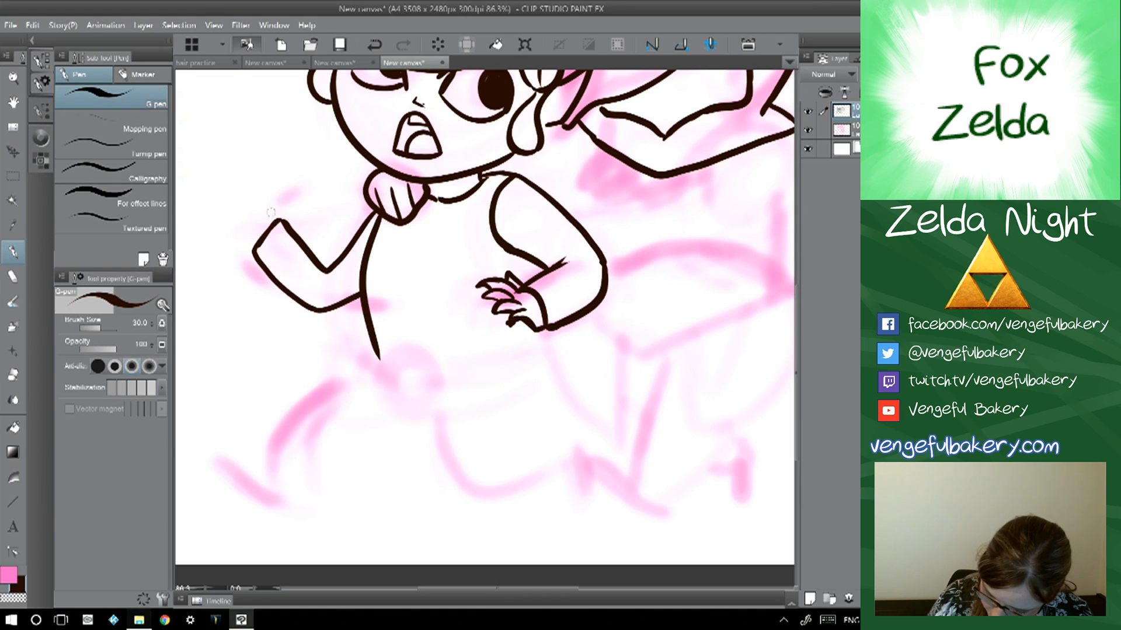
pyautogui.moveTo(285, 189)
pyautogui.mouseDown()
pyautogui.moveTo(259, 195)
pyautogui.moveTo(253, 174)
pyautogui.moveTo(249, 198)
pyautogui.moveTo(237, 182)
pyautogui.moveTo(240, 204)
pyautogui.moveTo(230, 203)
pyautogui.moveTo(254, 239)
pyautogui.mouseUp()
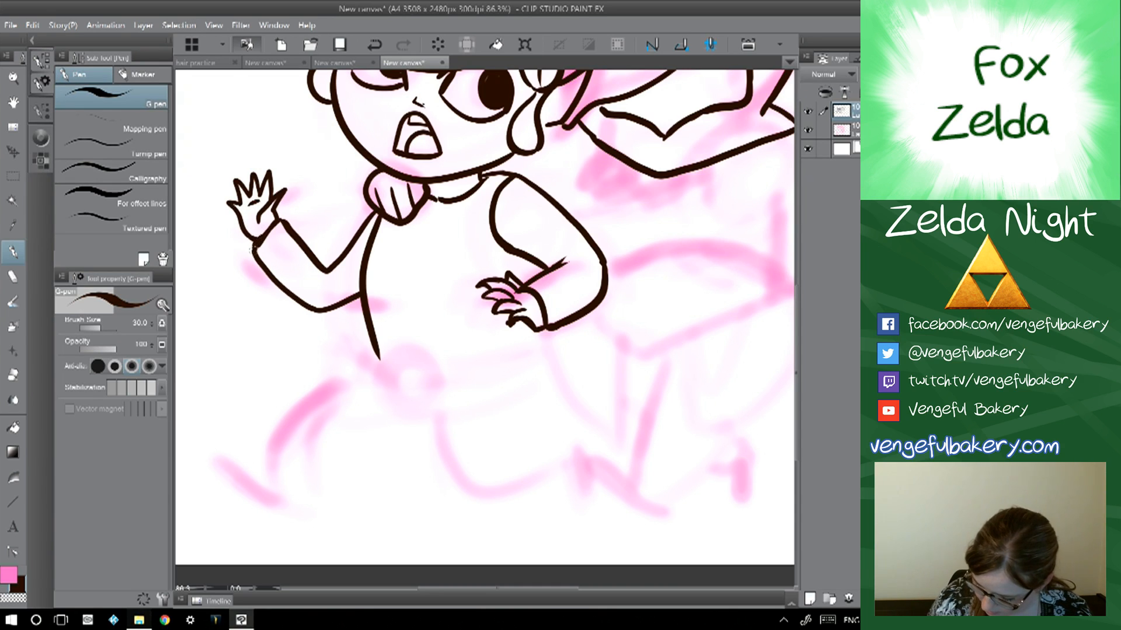
# - Ink the first figure's waist lines beside the hand, the belt with its spiral buckle, and the flared tunic hem beneath it
pyautogui.moveTo(496, 350); pyautogui.dragTo(380, 315)
pyautogui.moveTo(401, 217); pyautogui.dragTo(402, 234)
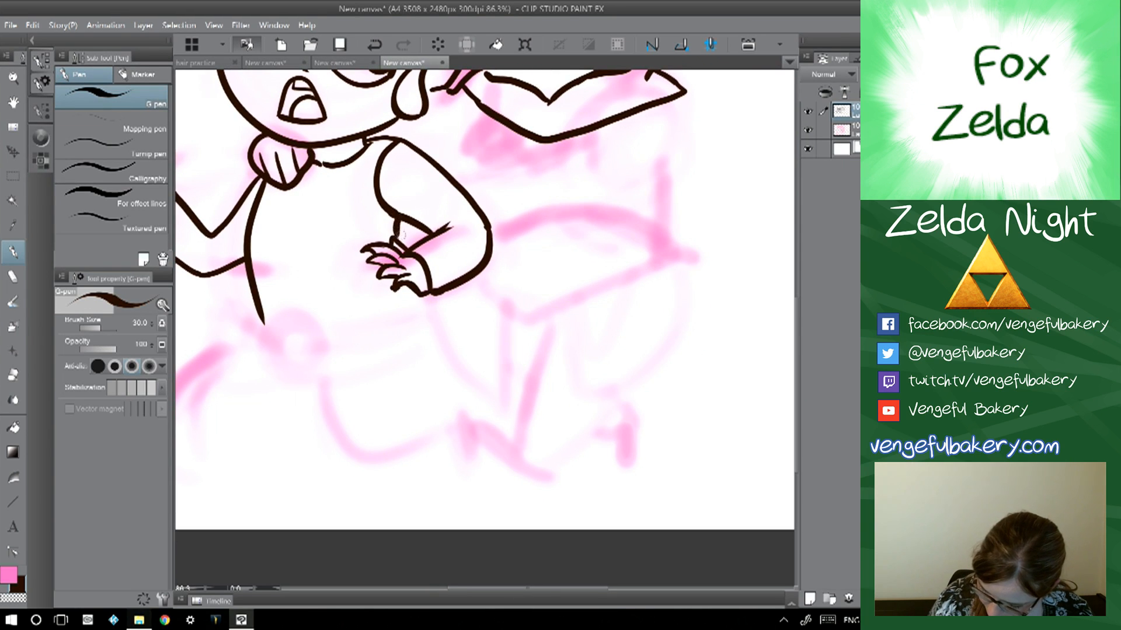
pyautogui.moveTo(288, 311)
pyautogui.mouseDown()
pyautogui.moveTo(280, 346)
pyautogui.moveTo(314, 360)
pyautogui.moveTo(320, 323)
pyautogui.moveTo(296, 309)
pyautogui.moveTo(290, 346)
pyautogui.moveTo(313, 344)
pyautogui.moveTo(305, 329)
pyautogui.moveTo(414, 306)
pyautogui.moveTo(410, 297)
pyautogui.moveTo(422, 328)
pyautogui.moveTo(331, 350)
pyautogui.moveTo(255, 320)
pyautogui.moveTo(258, 336)
pyautogui.moveTo(276, 342)
pyautogui.moveTo(283, 325)
pyautogui.moveTo(256, 318)
pyautogui.mouseUp()
pyautogui.moveTo(409, 351); pyautogui.dragTo(479, 288)
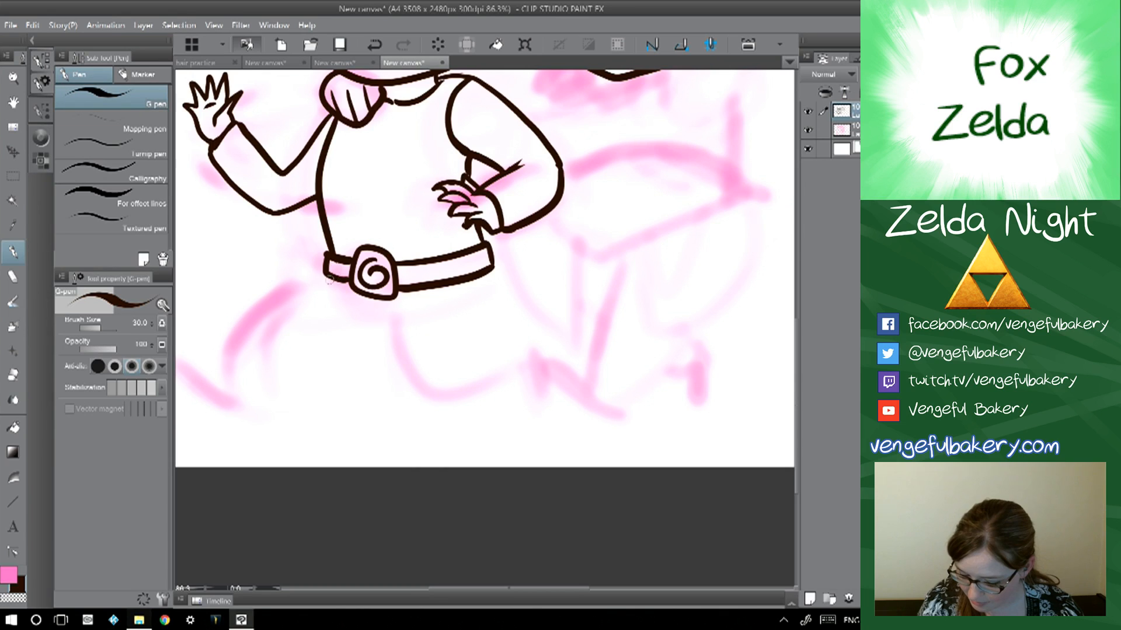
pyautogui.moveTo(325, 276)
pyautogui.mouseDown()
pyautogui.moveTo(304, 298)
pyautogui.moveTo(354, 331)
pyautogui.moveTo(454, 335)
pyautogui.moveTo(509, 301)
pyautogui.moveTo(491, 264)
pyautogui.mouseUp()
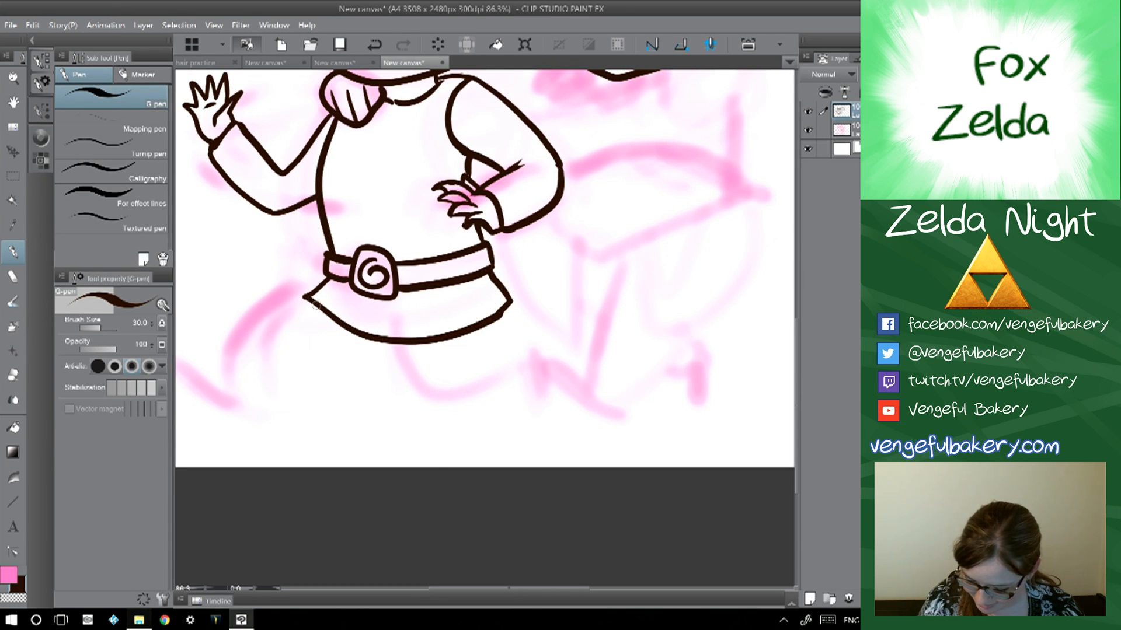
# - Ink the first figure's running legs below the tunic, with the front leg stretched forward and the back leg ending in a pointed foot
pyautogui.moveTo(306, 298)
pyautogui.mouseDown()
pyautogui.moveTo(242, 353)
pyautogui.moveTo(239, 398)
pyautogui.moveTo(295, 374)
pyautogui.mouseUp()
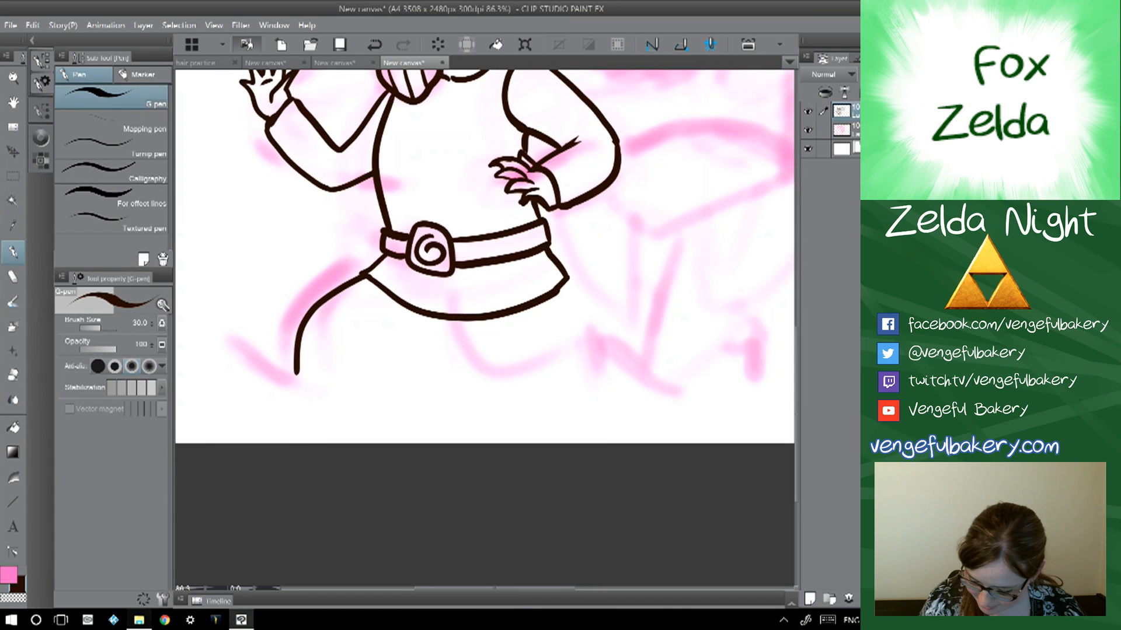
pyautogui.moveTo(401, 309)
pyautogui.mouseDown()
pyautogui.moveTo(372, 315)
pyautogui.moveTo(331, 350)
pyautogui.moveTo(318, 380)
pyautogui.moveTo(270, 365)
pyautogui.mouseUp()
pyautogui.moveTo(408, 263); pyautogui.dragTo(210, 279)
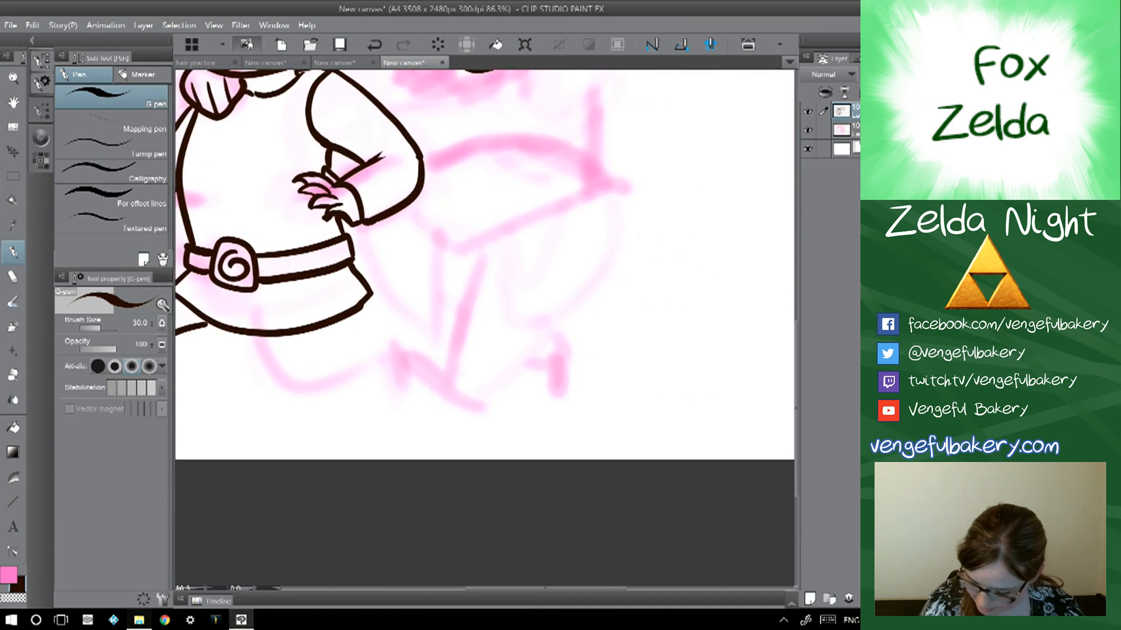
pyautogui.moveTo(283, 335)
pyautogui.mouseDown()
pyautogui.moveTo(296, 374)
pyautogui.moveTo(353, 401)
pyautogui.moveTo(364, 388)
pyautogui.mouseUp()
pyautogui.moveTo(336, 322)
pyautogui.mouseDown()
pyautogui.moveTo(337, 341)
pyautogui.moveTo(378, 364)
pyautogui.moveTo(380, 414)
pyautogui.moveTo(361, 394)
pyautogui.mouseUp()
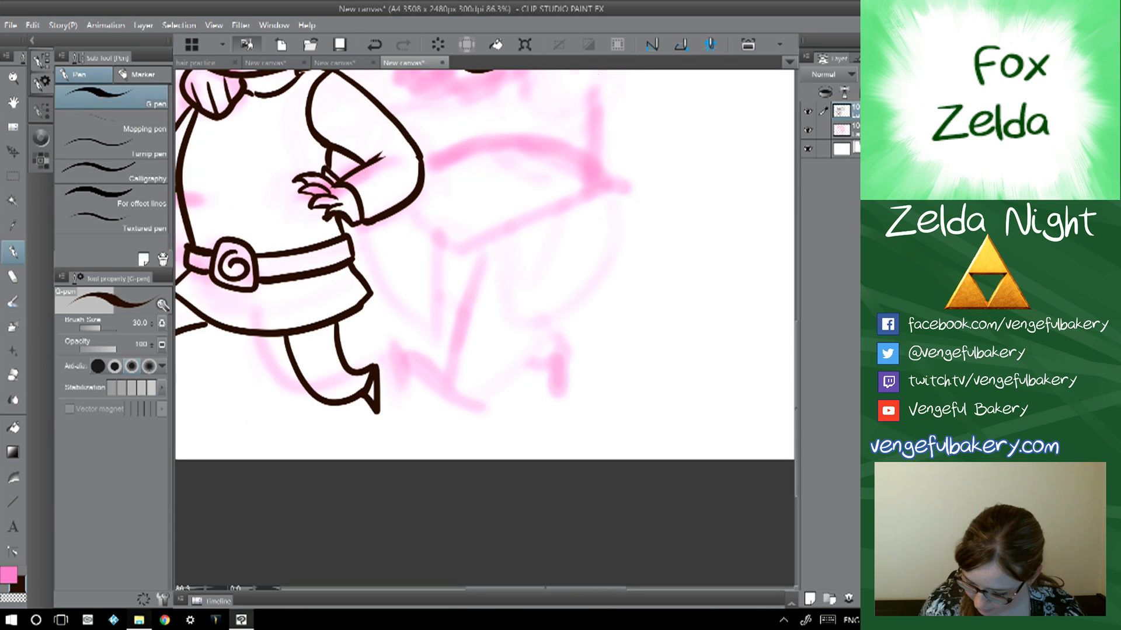
# - Ink the second figure's facial lines inside the hood and the small hanging strand with a diamond-shaped end beside the first figure's shoulder
pyautogui.scroll(5, 485, 327)
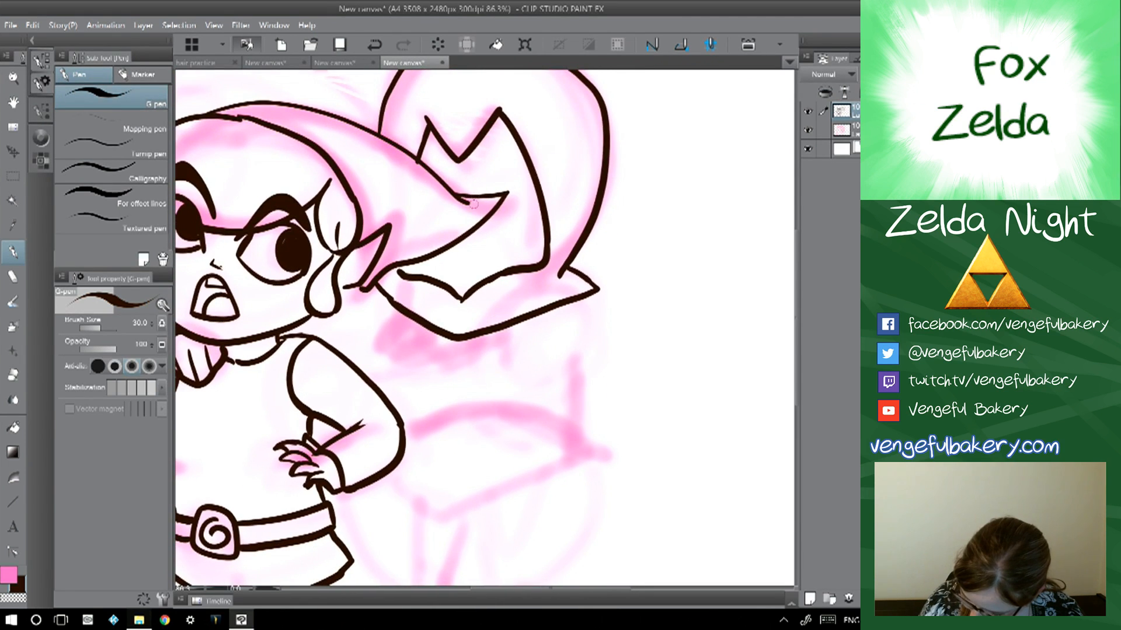
pyautogui.moveTo(439, 267)
pyautogui.mouseDown()
pyautogui.moveTo(464, 282)
pyautogui.moveTo(486, 274)
pyautogui.moveTo(432, 265)
pyautogui.moveTo(500, 249)
pyautogui.moveTo(569, 132)
pyautogui.mouseUp()
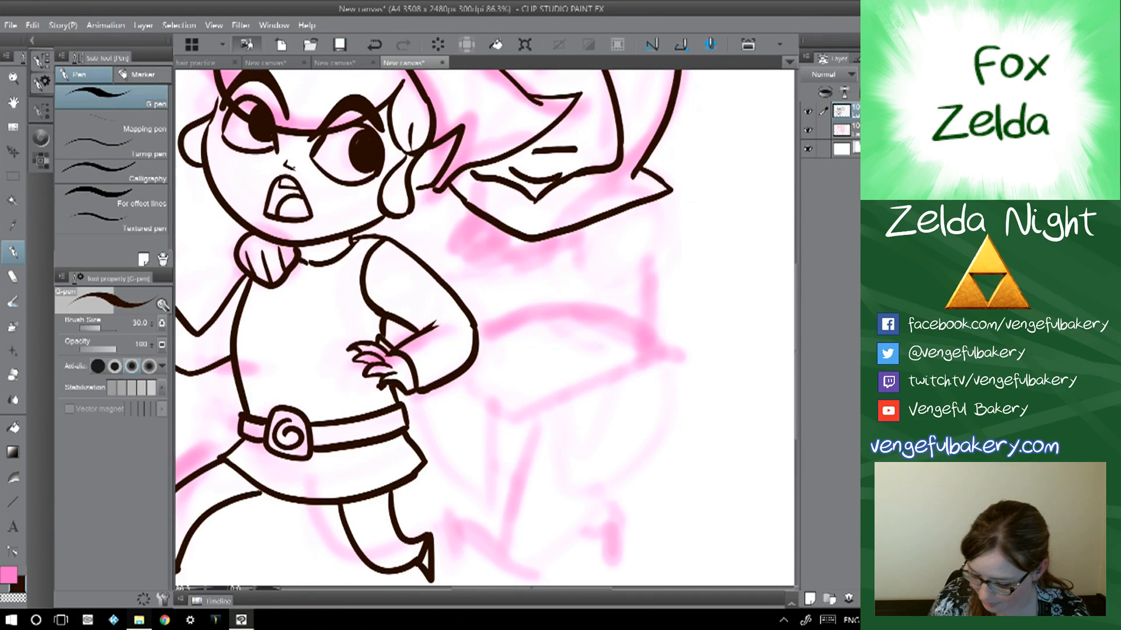
pyautogui.scroll(-1, 485, 327)
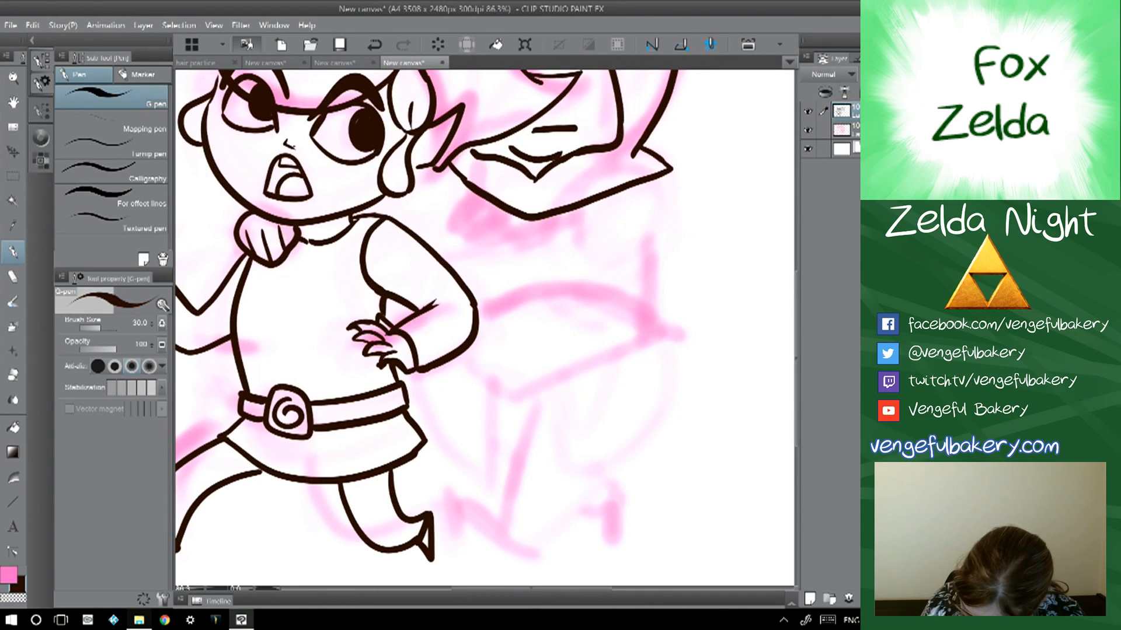
pyautogui.moveTo(450, 168)
pyautogui.mouseDown()
pyautogui.moveTo(443, 240)
pyautogui.moveTo(467, 224)
pyautogui.moveTo(465, 249)
pyautogui.moveTo(443, 244)
pyautogui.moveTo(459, 210)
pyautogui.moveTo(455, 173)
pyautogui.mouseUp()
pyautogui.moveTo(442, 247)
pyautogui.mouseDown()
pyautogui.moveTo(450, 265)
pyautogui.moveTo(483, 237)
pyautogui.moveTo(570, 259)
pyautogui.mouseUp()
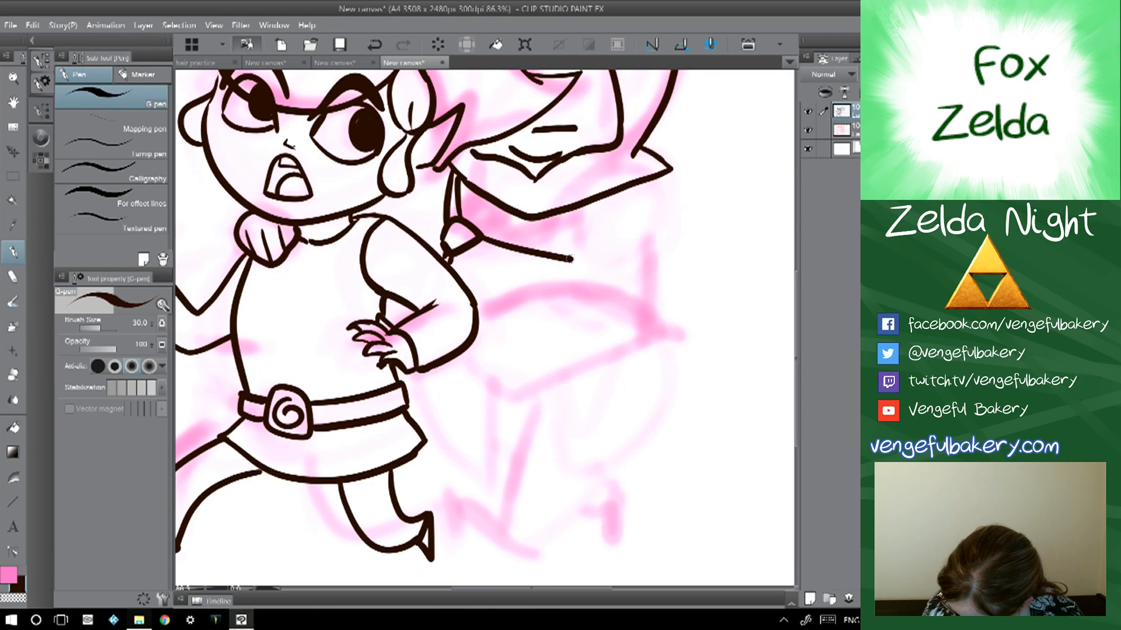
pyautogui.moveTo(474, 244); pyautogui.dragTo(557, 268)
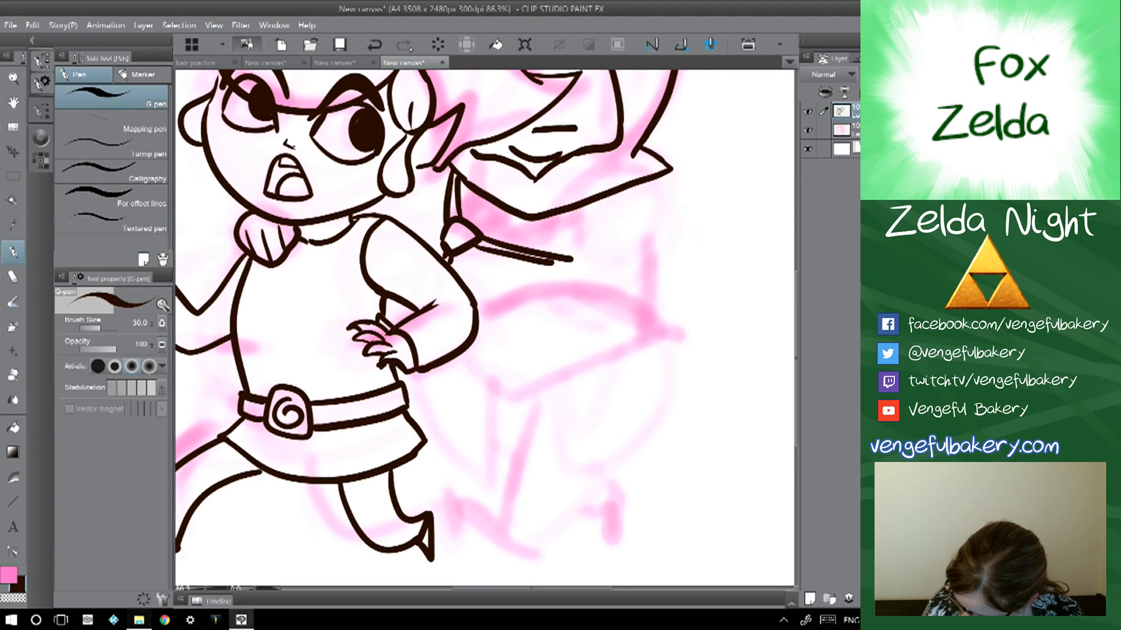
pyautogui.hotkey('ctrl', 'z')
pyautogui.hotkey('ctrl', 'z')
pyautogui.moveTo(648, 172)
pyautogui.mouseDown()
pyautogui.moveTo(674, 181)
pyautogui.moveTo(665, 264)
pyautogui.moveTo(611, 342)
pyautogui.moveTo(508, 356)
pyautogui.moveTo(456, 348)
pyautogui.mouseUp()
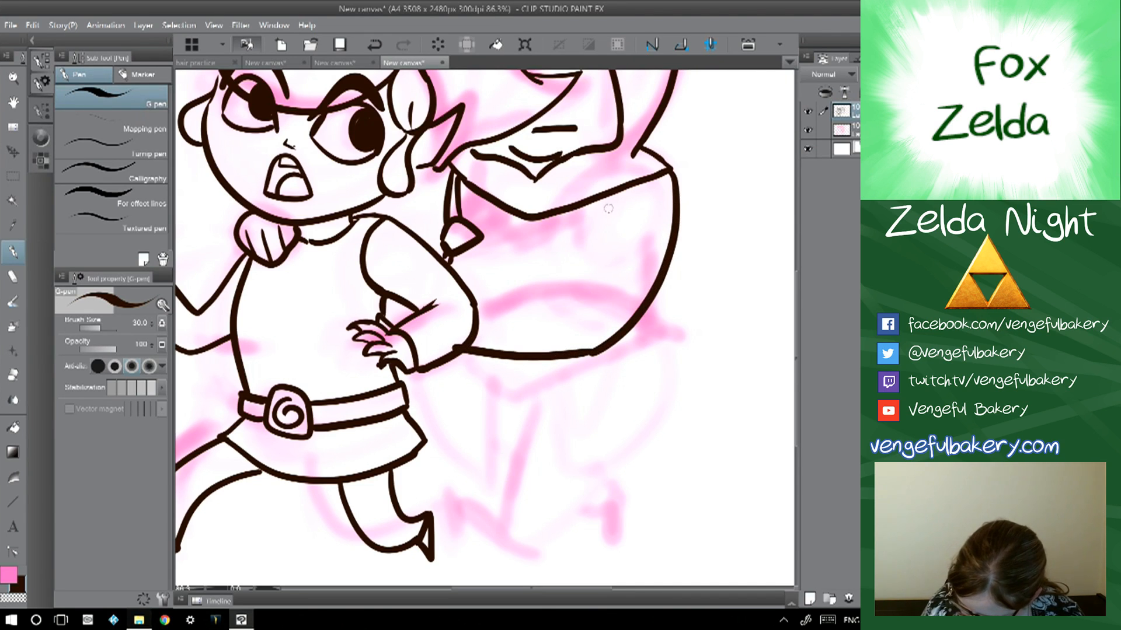
pyautogui.click(374, 44)
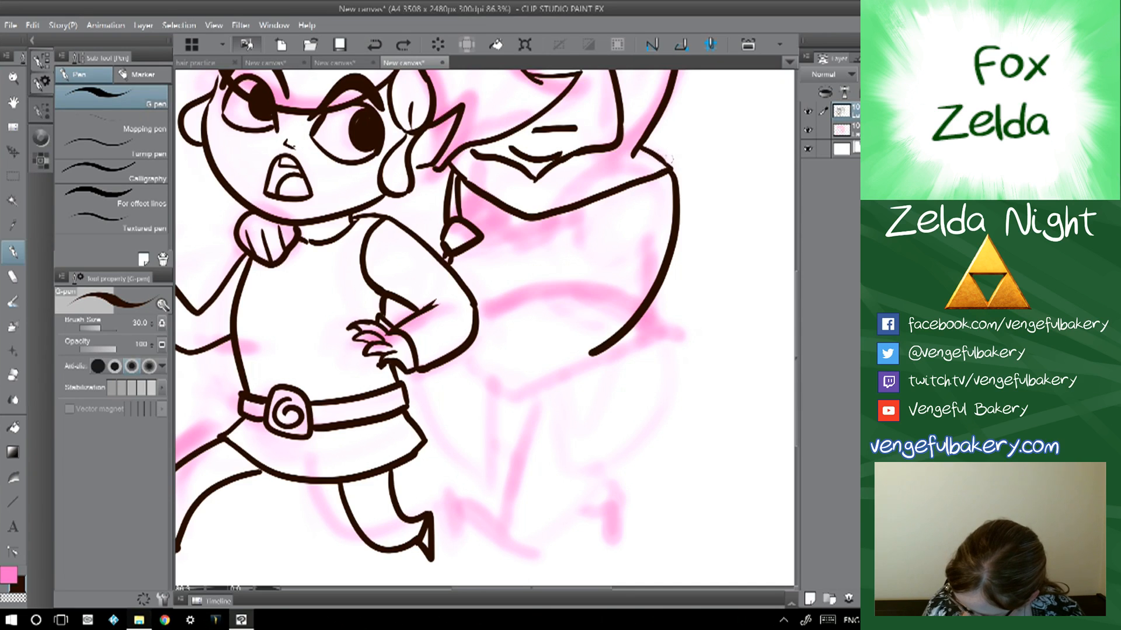
pyautogui.click(374, 44)
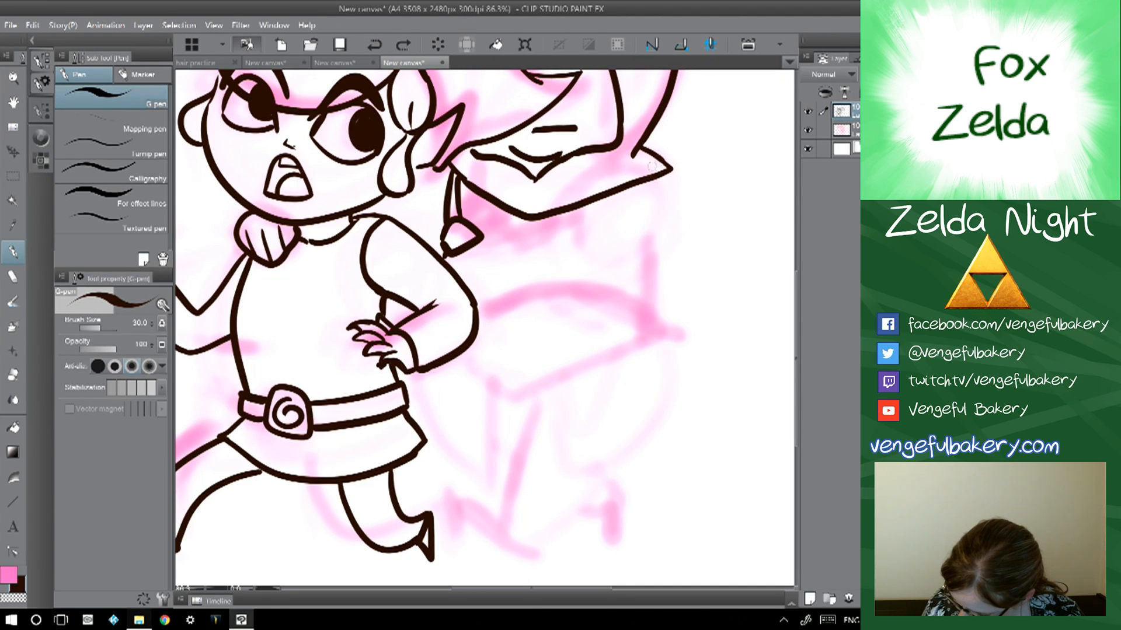
# - Erase the pointed outer corner beneath the second figure's head with the Hard eraser at size 97 and re-ink it shorter with the G-pen
pyautogui.moveTo(635, 151); pyautogui.dragTo(666, 199)
pyautogui.moveTo(664, 188); pyautogui.dragTo(533, 217)
pyautogui.click(13, 276)
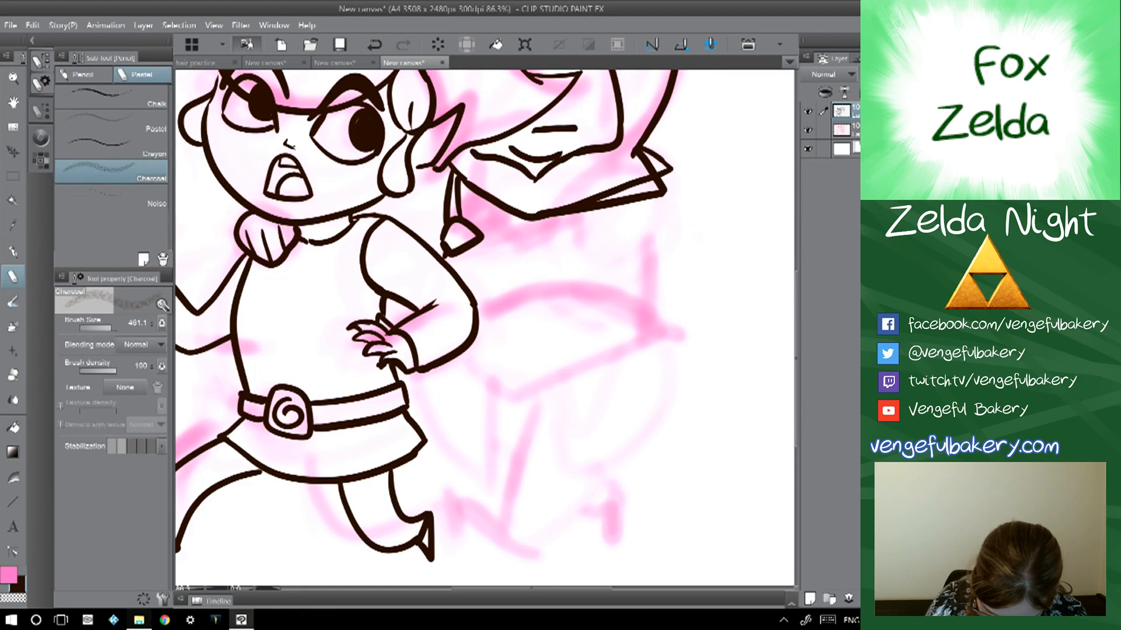
pyautogui.click(13, 374)
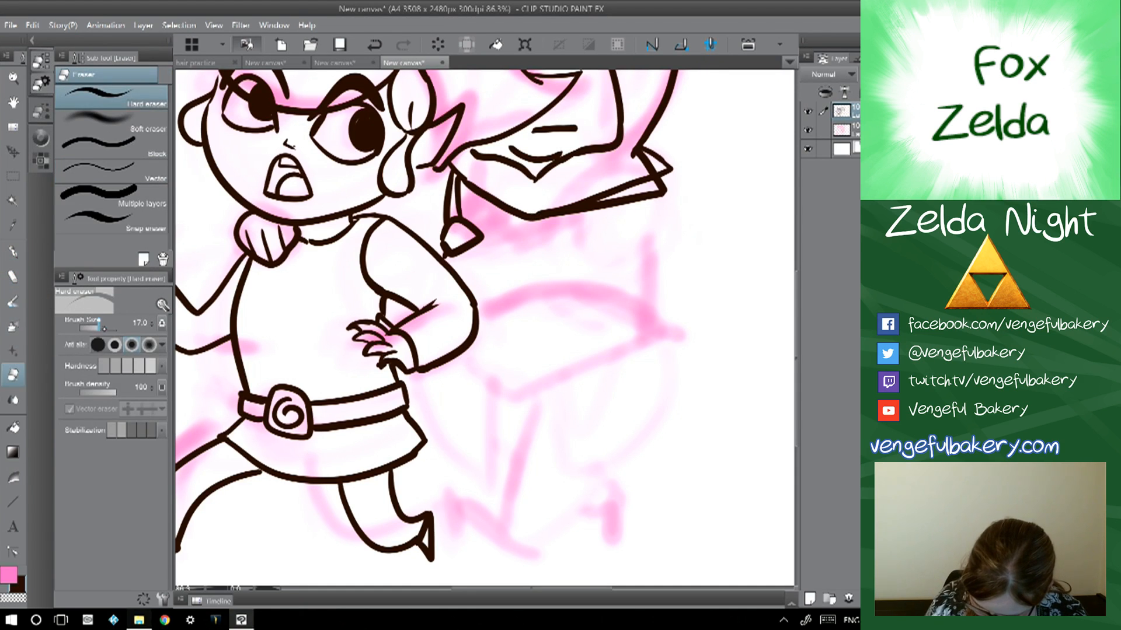
pyautogui.click(105, 328)
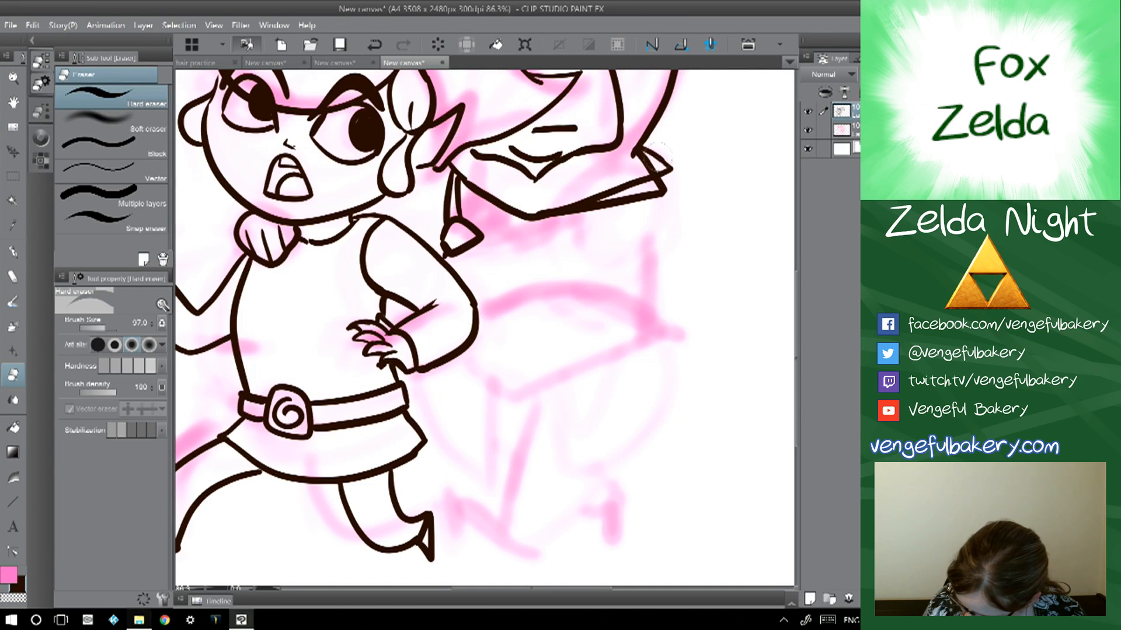
pyautogui.moveTo(653, 143)
pyautogui.mouseDown()
pyautogui.moveTo(683, 181)
pyautogui.moveTo(649, 151)
pyautogui.moveTo(606, 203)
pyautogui.moveTo(633, 188)
pyautogui.moveTo(617, 205)
pyautogui.mouseUp()
pyautogui.click(13, 251)
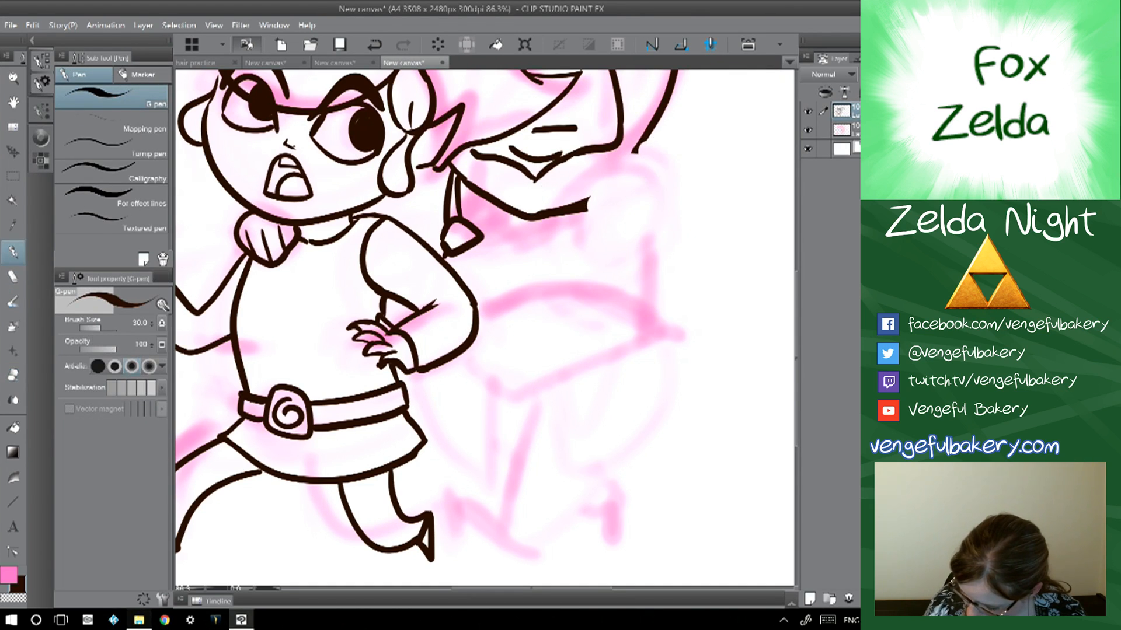
pyautogui.moveTo(636, 151)
pyautogui.mouseDown()
pyautogui.moveTo(649, 181)
pyautogui.moveTo(588, 206)
pyautogui.mouseUp()
# - Ink the second figure's bent arm with its cuff line reaching behind the first figure's elbow, plus a small line beside the first figure's hand
pyautogui.moveTo(645, 181)
pyautogui.mouseDown()
pyautogui.moveTo(654, 201)
pyautogui.moveTo(588, 302)
pyautogui.moveTo(563, 321)
pyautogui.moveTo(464, 334)
pyautogui.mouseUp()
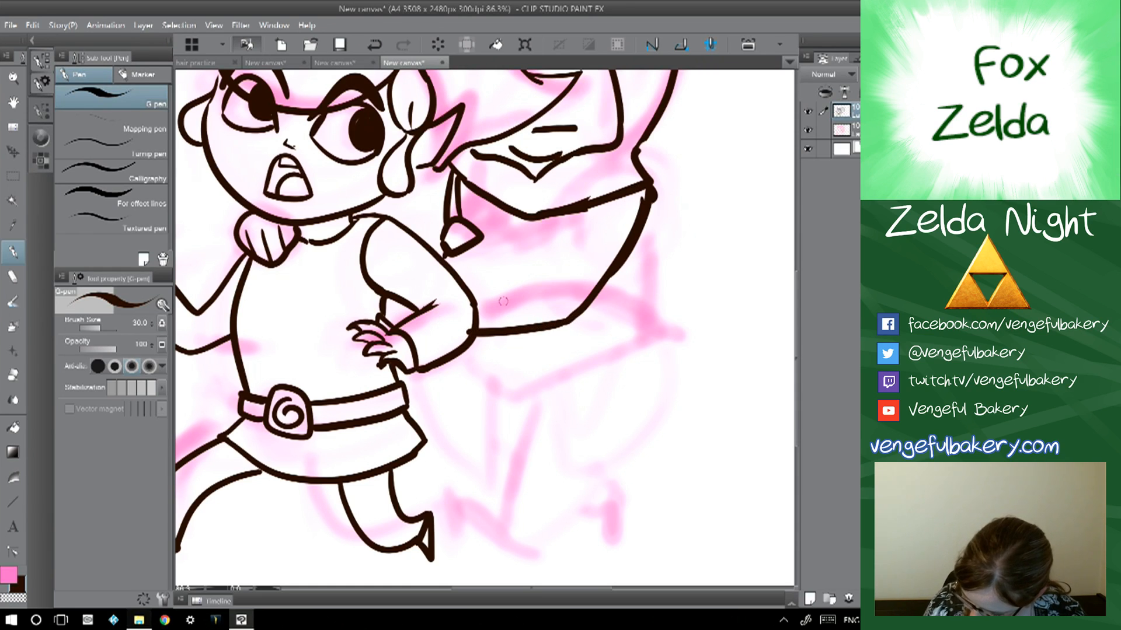
pyautogui.click(374, 44)
pyautogui.moveTo(565, 321); pyautogui.dragTo(478, 334)
pyautogui.moveTo(588, 201)
pyautogui.mouseDown()
pyautogui.moveTo(542, 269)
pyautogui.moveTo(549, 320)
pyautogui.mouseUp()
pyautogui.moveTo(545, 268)
pyautogui.mouseDown()
pyautogui.moveTo(556, 326)
pyautogui.moveTo(522, 267)
pyautogui.moveTo(443, 270)
pyautogui.mouseUp()
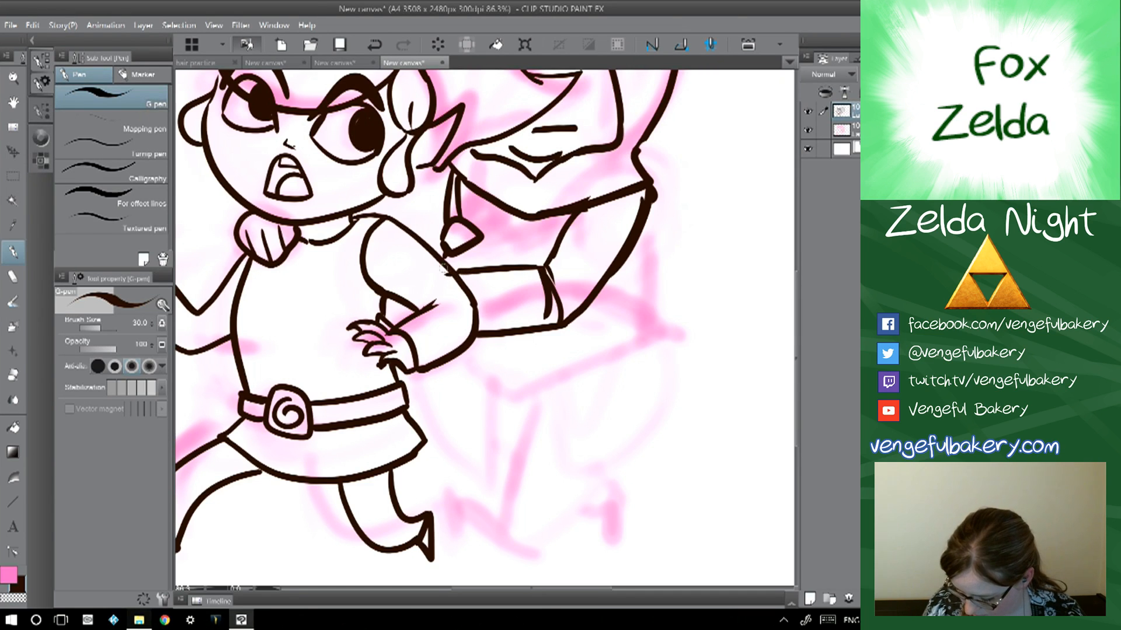
pyautogui.moveTo(390, 297); pyautogui.dragTo(394, 324)
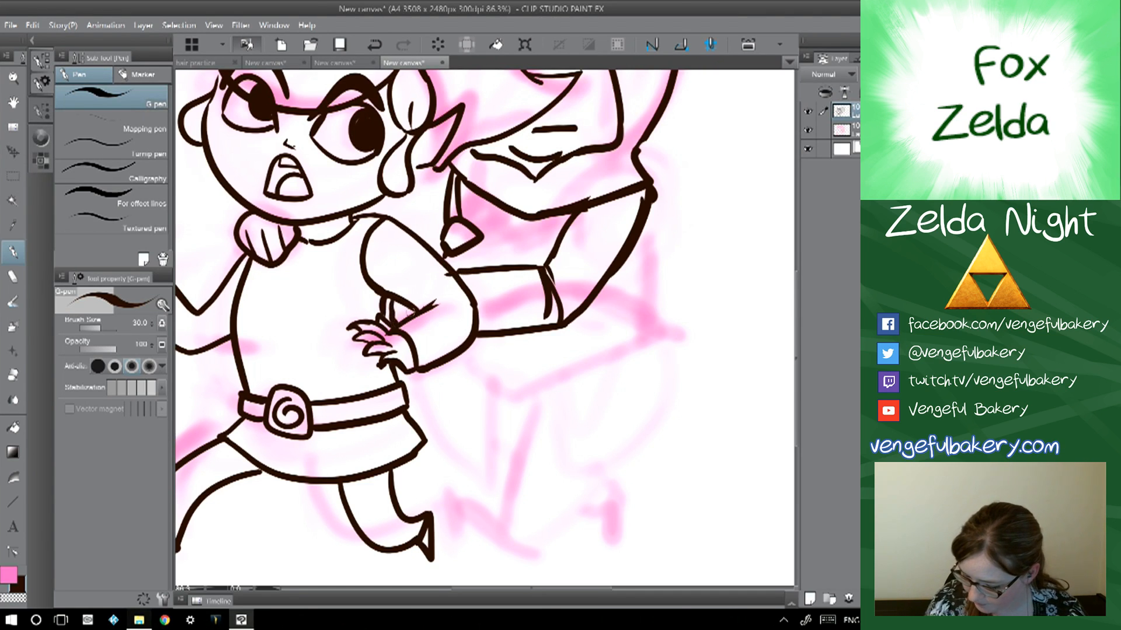
# - Ink the second figure's waist and the pointed lower garment edge under the arm, adding a parallel inner border line
pyautogui.moveTo(485, 327); pyautogui.dragTo(394, 312)
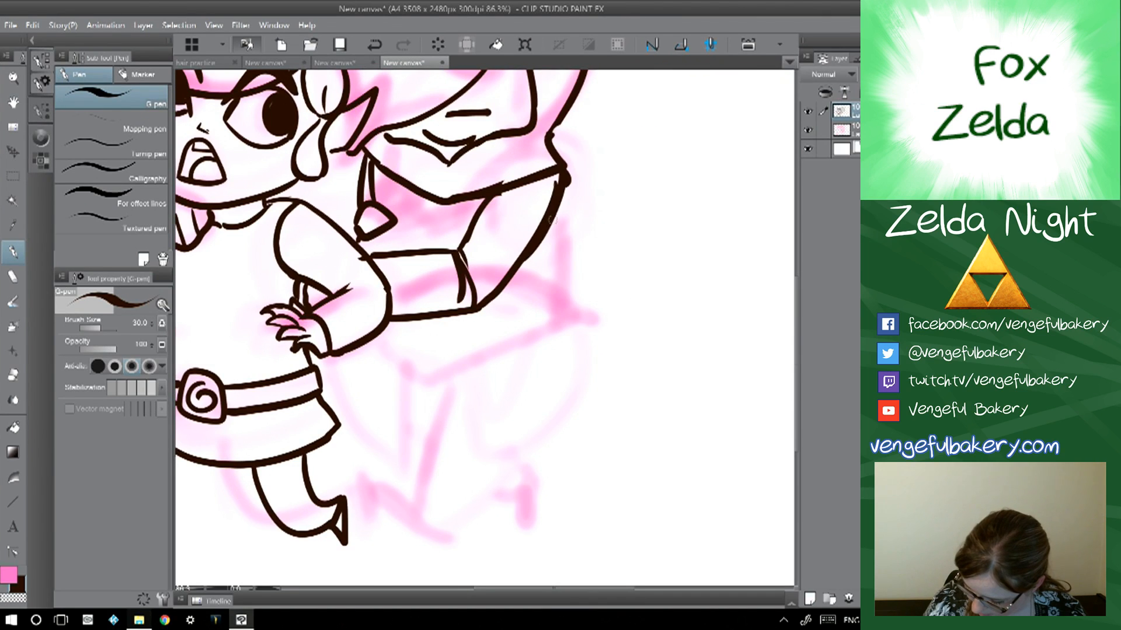
pyautogui.moveTo(540, 240)
pyautogui.mouseDown()
pyautogui.moveTo(532, 332)
pyautogui.moveTo(432, 385)
pyautogui.moveTo(367, 345)
pyautogui.mouseUp()
pyautogui.moveTo(529, 292); pyautogui.dragTo(509, 279)
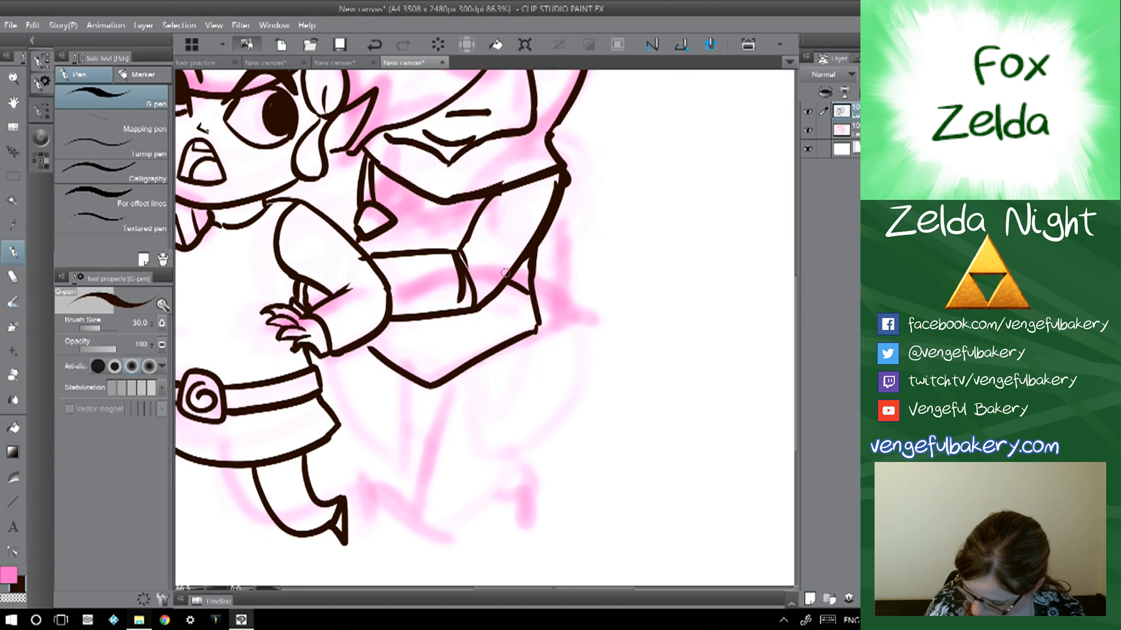
pyautogui.moveTo(537, 322)
pyautogui.mouseDown()
pyautogui.moveTo(431, 369)
pyautogui.moveTo(371, 343)
pyautogui.mouseUp()
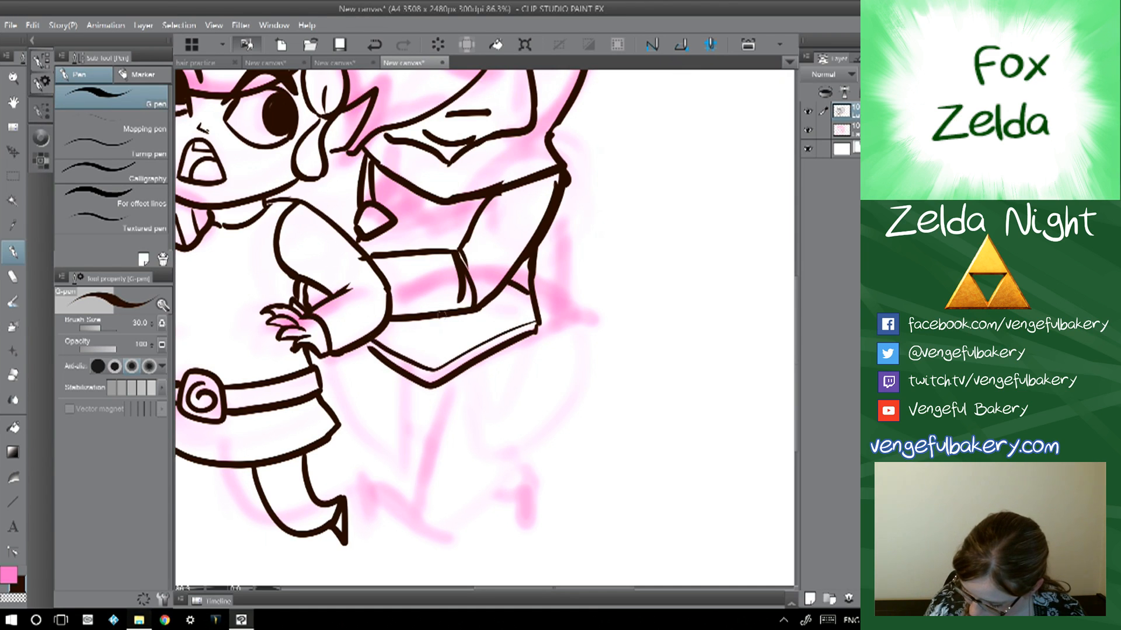
pyautogui.moveTo(532, 302); pyautogui.dragTo(504, 290)
pyautogui.moveTo(375, 354); pyautogui.dragTo(363, 346)
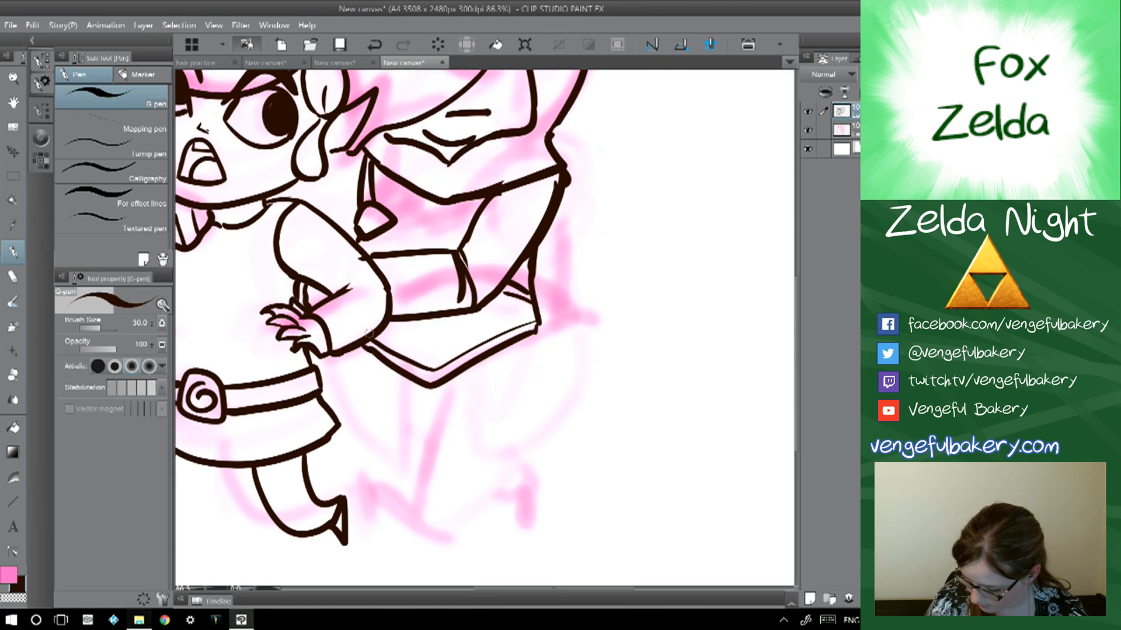
# - Ink the two rounded side shapes hanging from the second figure's waist and the legs with pointed feet below them
pyautogui.moveTo(468, 368)
pyautogui.mouseDown()
pyautogui.moveTo(477, 444)
pyautogui.moveTo(504, 449)
pyautogui.moveTo(540, 375)
pyautogui.moveTo(542, 331)
pyautogui.mouseUp()
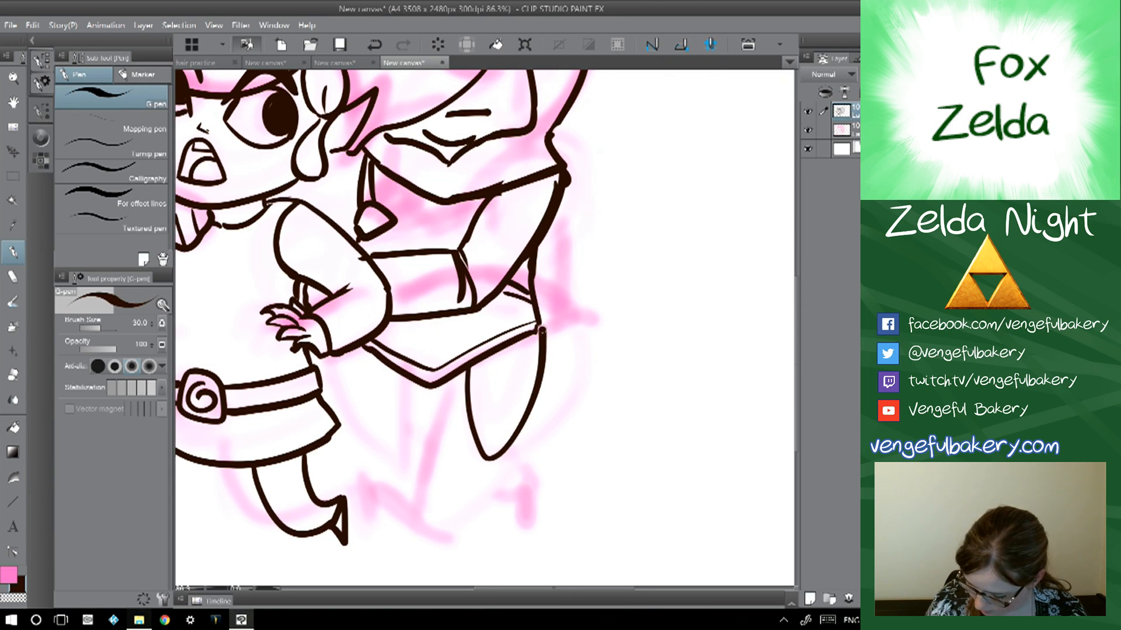
pyautogui.moveTo(397, 369)
pyautogui.mouseDown()
pyautogui.moveTo(406, 459)
pyautogui.moveTo(336, 374)
pyautogui.moveTo(315, 265)
pyautogui.mouseUp()
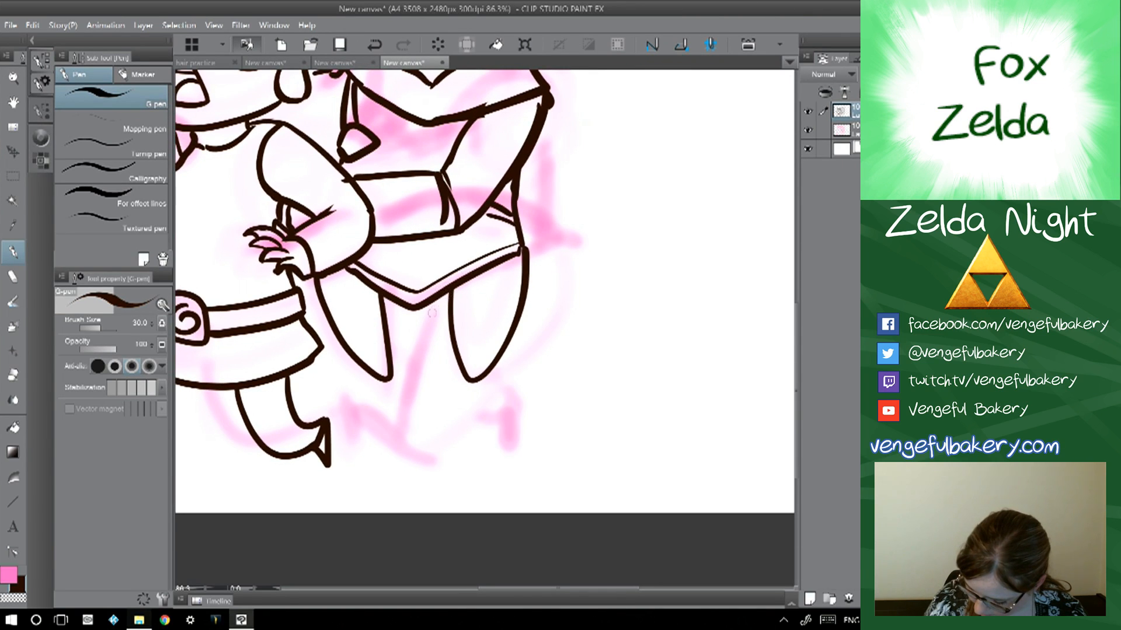
pyautogui.moveTo(434, 299)
pyautogui.mouseDown()
pyautogui.moveTo(399, 441)
pyautogui.moveTo(372, 411)
pyautogui.moveTo(392, 446)
pyautogui.moveTo(418, 458)
pyautogui.moveTo(468, 379)
pyautogui.mouseUp()
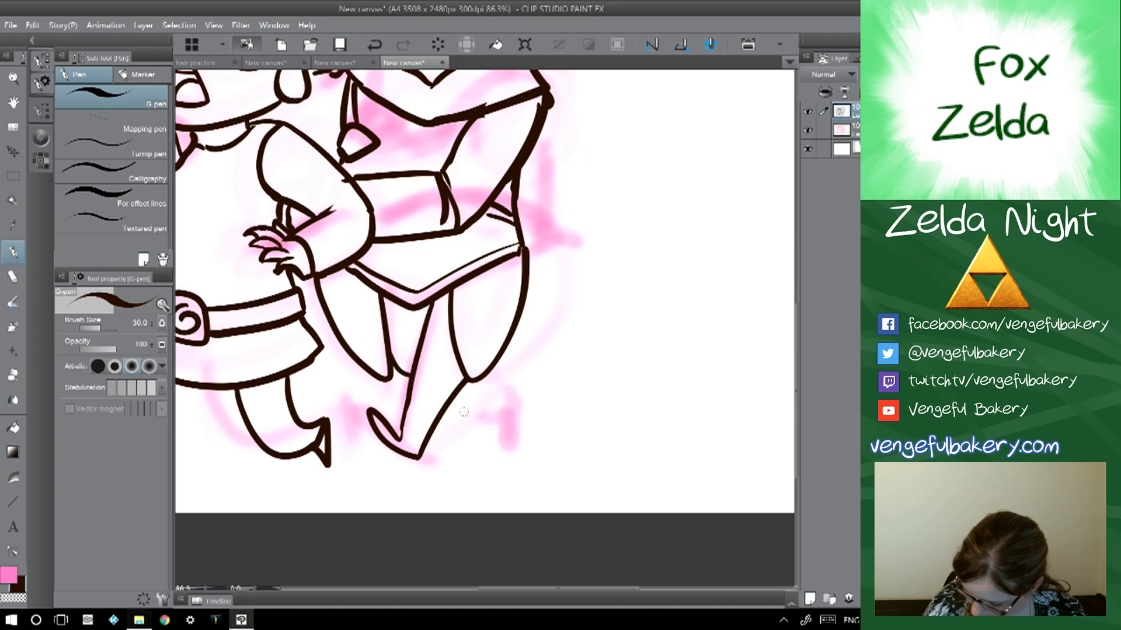
pyautogui.moveTo(457, 395)
pyautogui.mouseDown()
pyautogui.moveTo(490, 416)
pyautogui.moveTo(503, 402)
pyautogui.moveTo(499, 362)
pyautogui.mouseUp()
pyautogui.moveTo(488, 325); pyautogui.dragTo(652, 471)
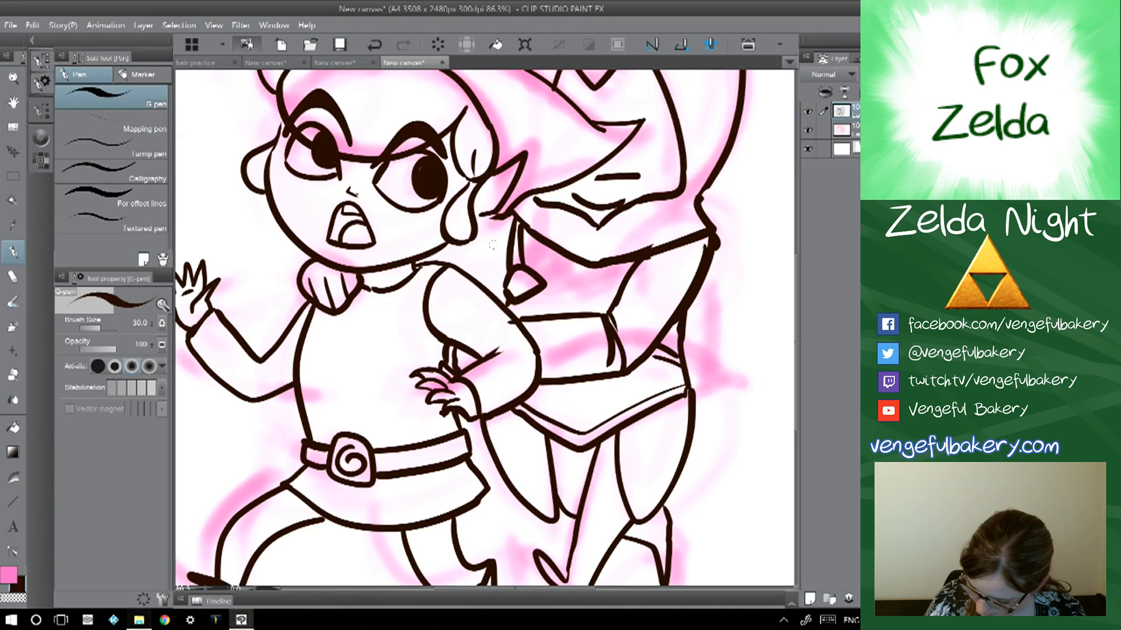
pyautogui.hotkey('ctrl', '0')
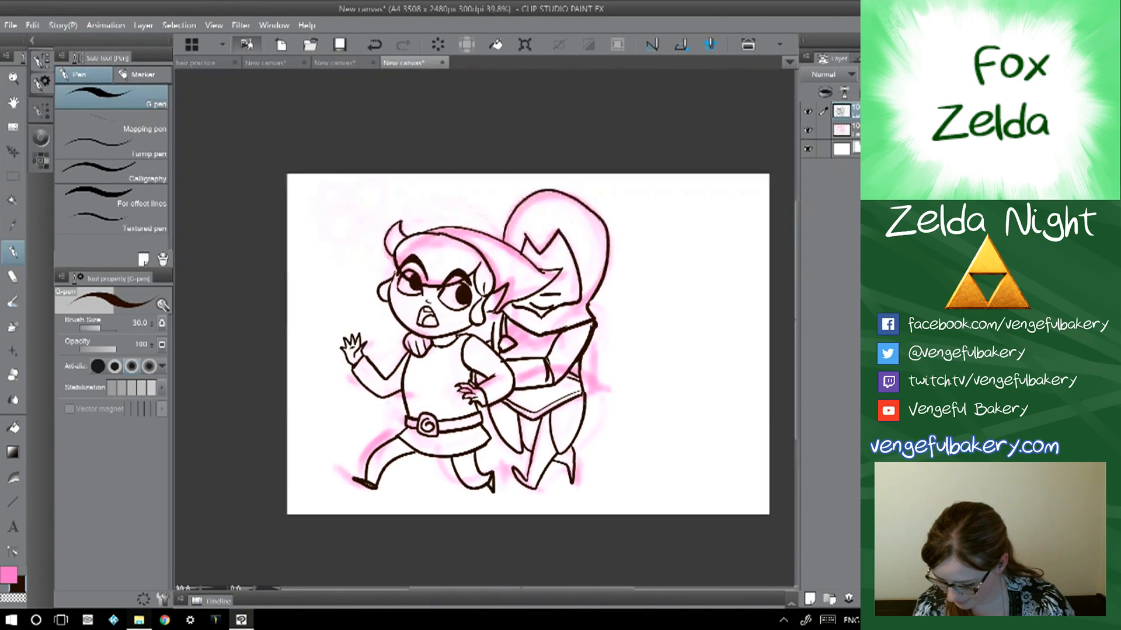
# - Ink the small fairy at the canvas's upper left corner, with a round body, two long wings and a smaller lower wing
pyautogui.scroll(-1, 529, 344)
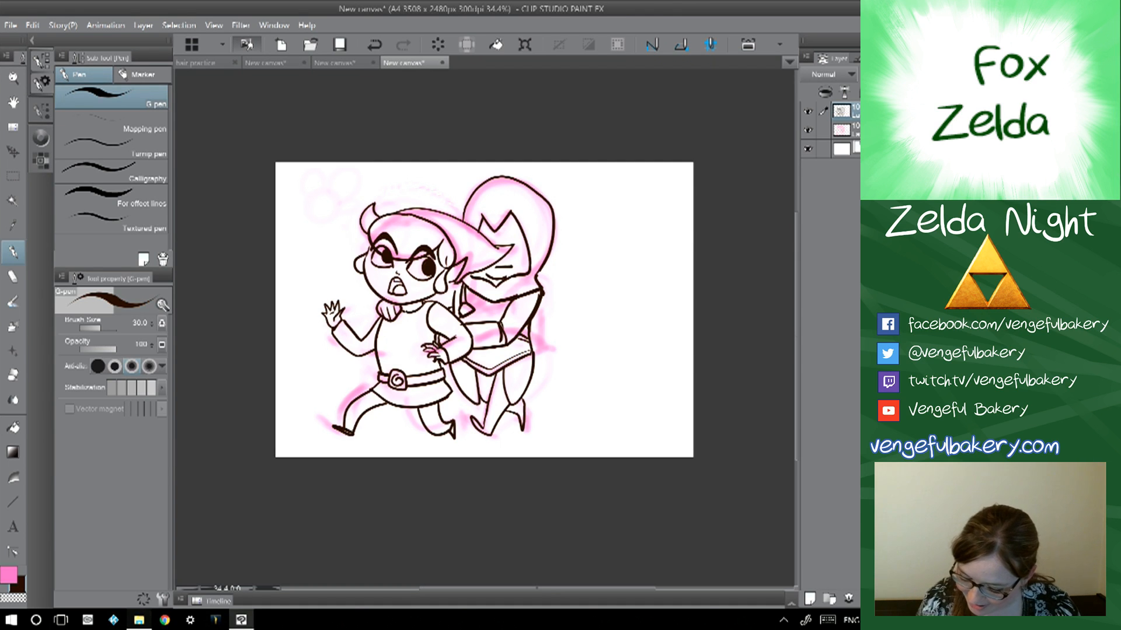
pyautogui.scroll(5, 485, 330)
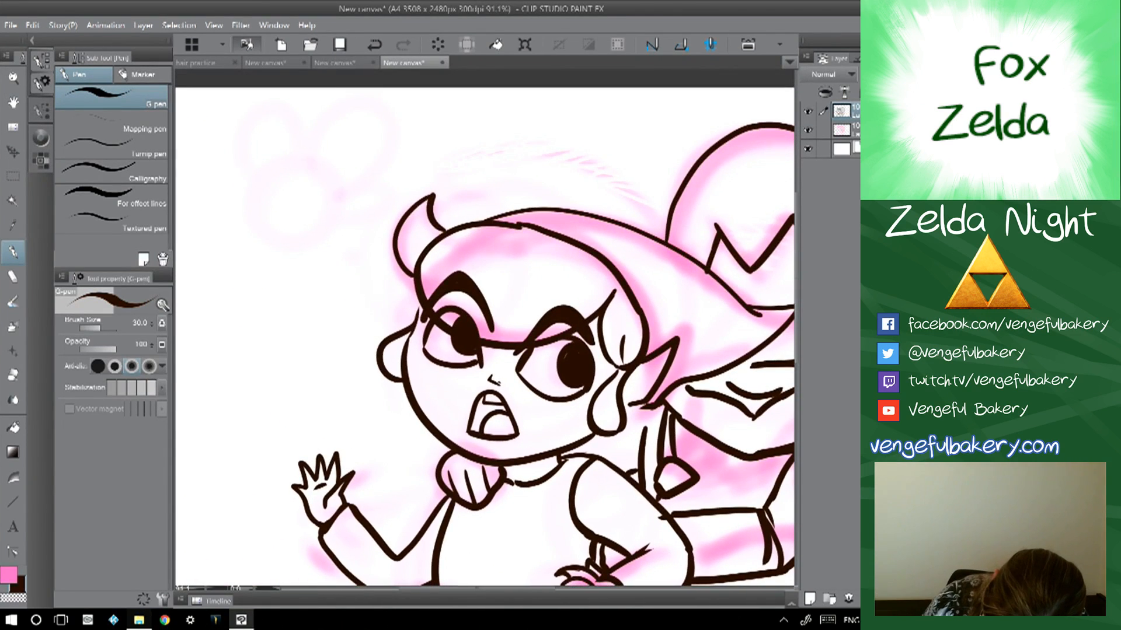
pyautogui.moveTo(277, 158)
pyautogui.mouseDown()
pyautogui.moveTo(257, 173)
pyautogui.moveTo(316, 240)
pyautogui.moveTo(275, 160)
pyautogui.moveTo(357, 112)
pyautogui.moveTo(334, 174)
pyautogui.mouseUp()
pyautogui.moveTo(270, 161)
pyautogui.mouseDown()
pyautogui.moveTo(286, 107)
pyautogui.moveTo(295, 156)
pyautogui.moveTo(363, 186)
pyautogui.moveTo(349, 195)
pyautogui.mouseUp()
pyautogui.scroll(-4, 350, 234)
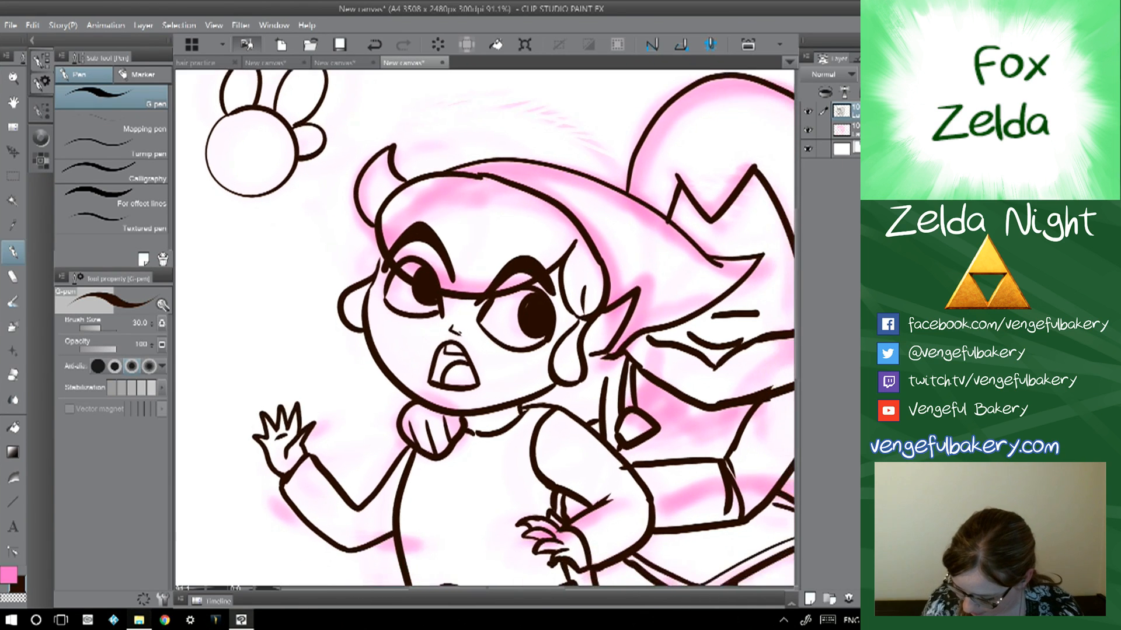
# - Ink the fairy's dashed flight trail over the first figure's hat, beside the raised hand and across the tunic above the belt
pyautogui.moveTo(514, 374); pyautogui.dragTo(463, 332)
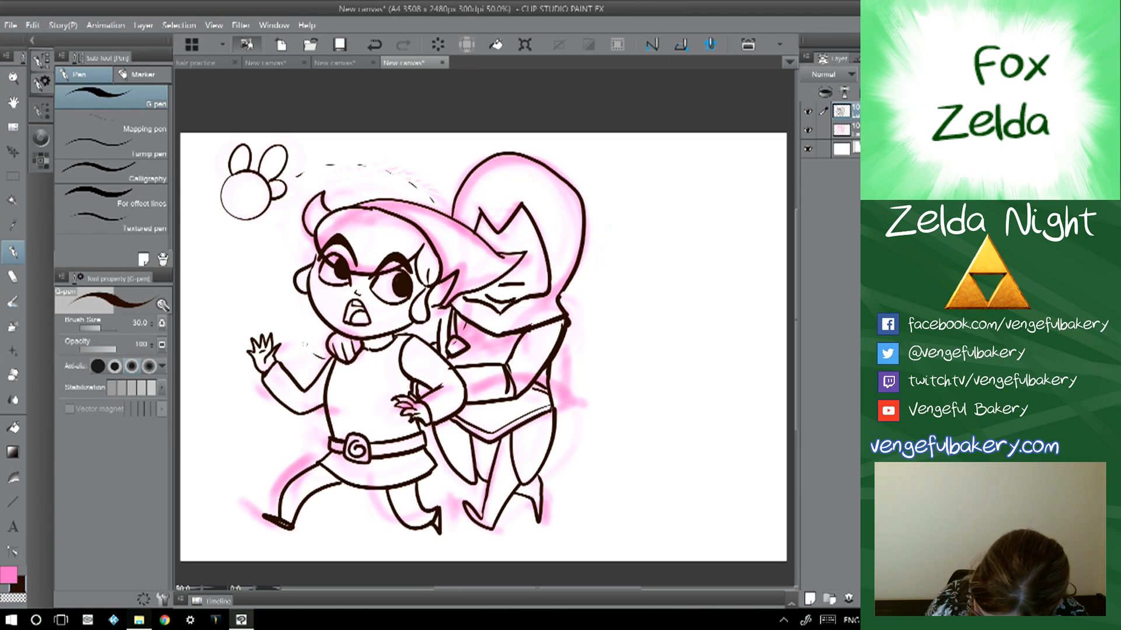
pyautogui.moveTo(302, 341); pyautogui.dragTo(284, 333)
pyautogui.moveTo(270, 377); pyautogui.dragTo(306, 392)
pyautogui.moveTo(330, 417); pyautogui.dragTo(375, 428)
pyautogui.moveTo(381, 426); pyautogui.dragTo(392, 428)
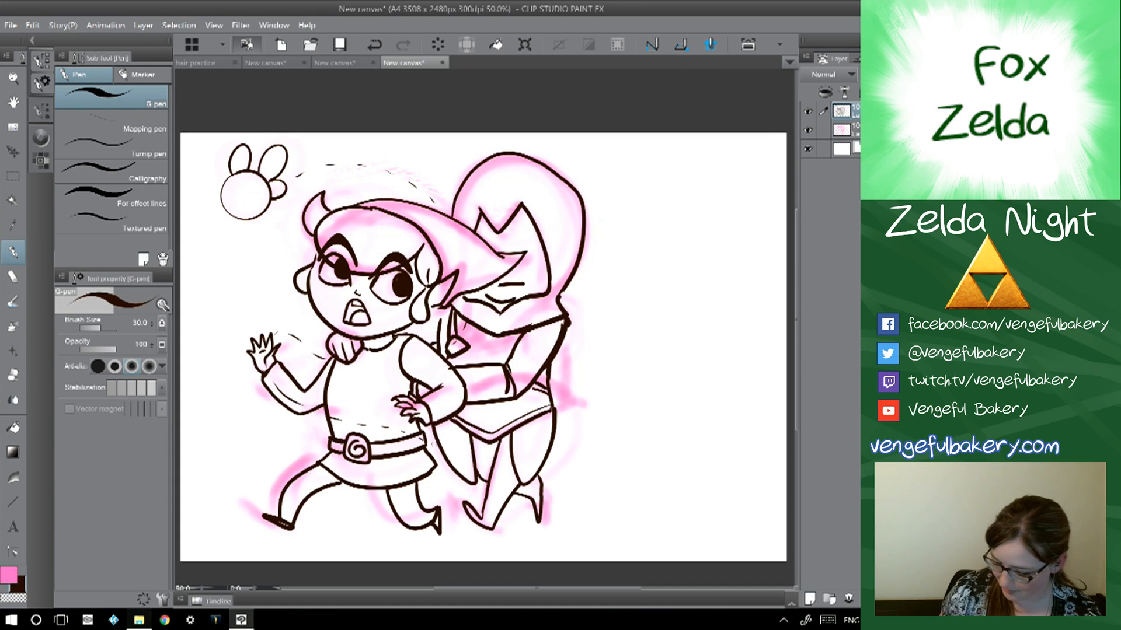
pyautogui.scroll(-5, 430, 432)
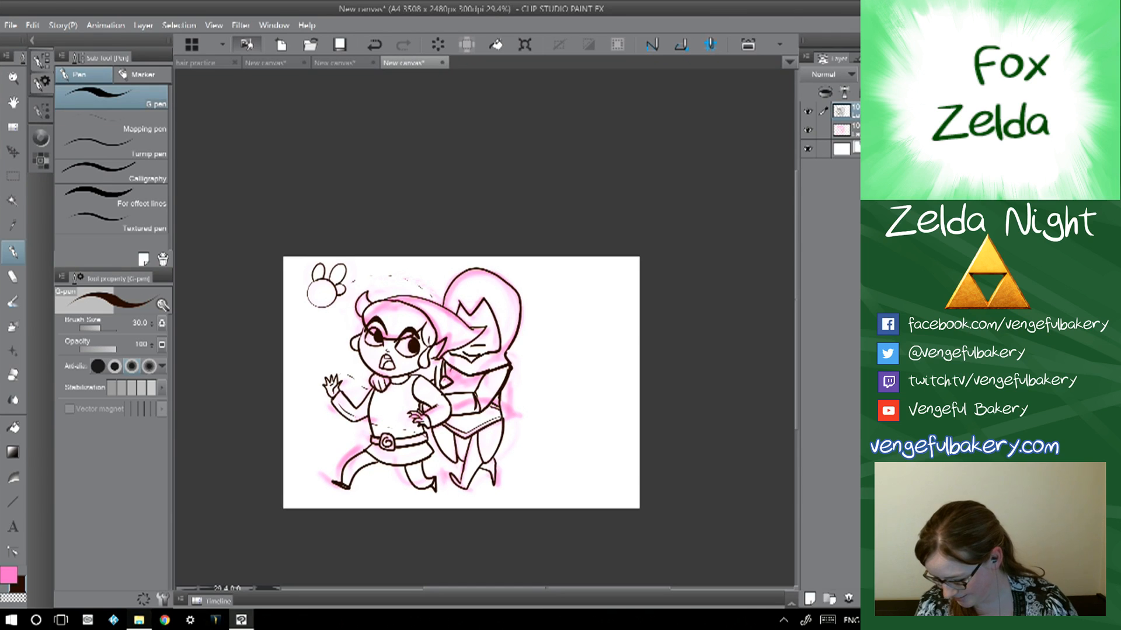
# - Check the linework with the pink sketch hidden, show the sketch again and add a new layer directly above it
pyautogui.click(808, 130)
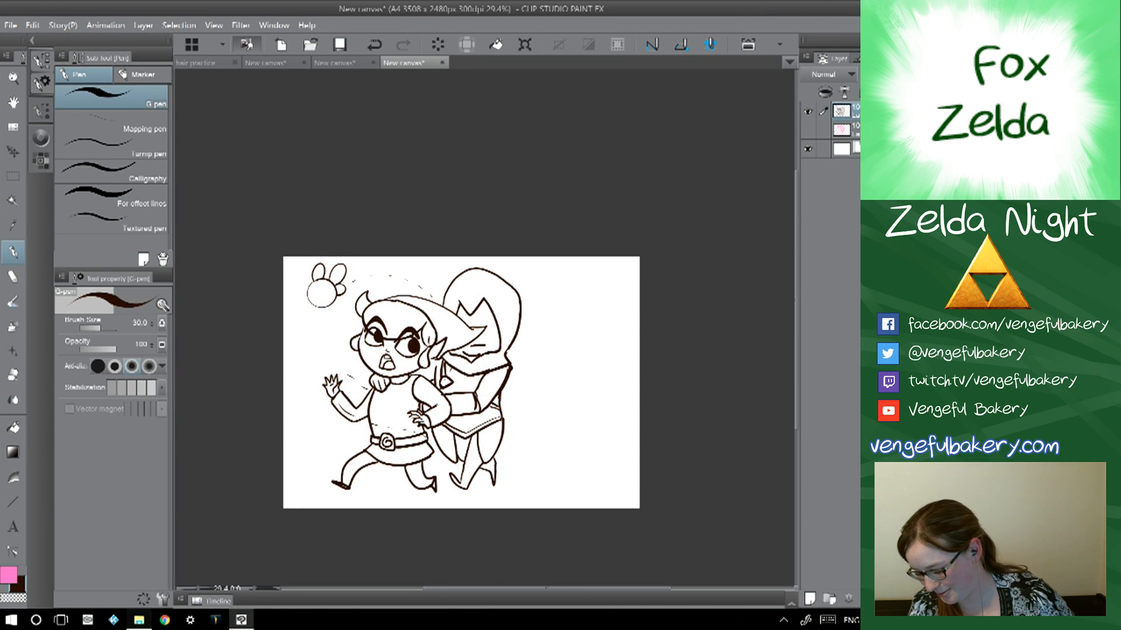
pyautogui.click(808, 130)
pyautogui.click(847, 131)
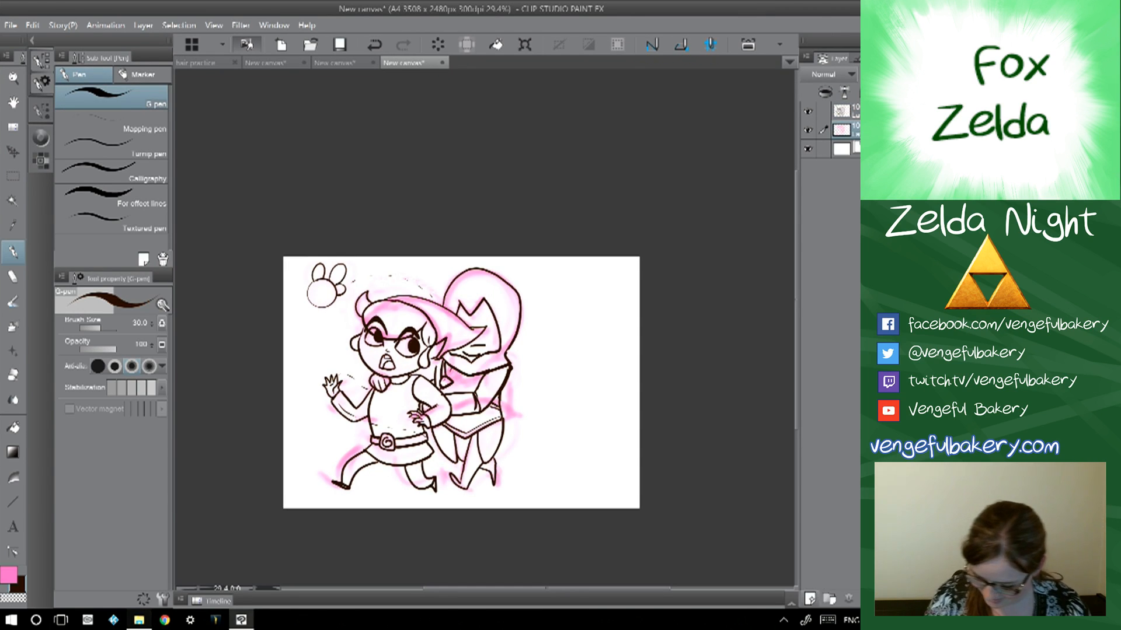
pyautogui.click(809, 598)
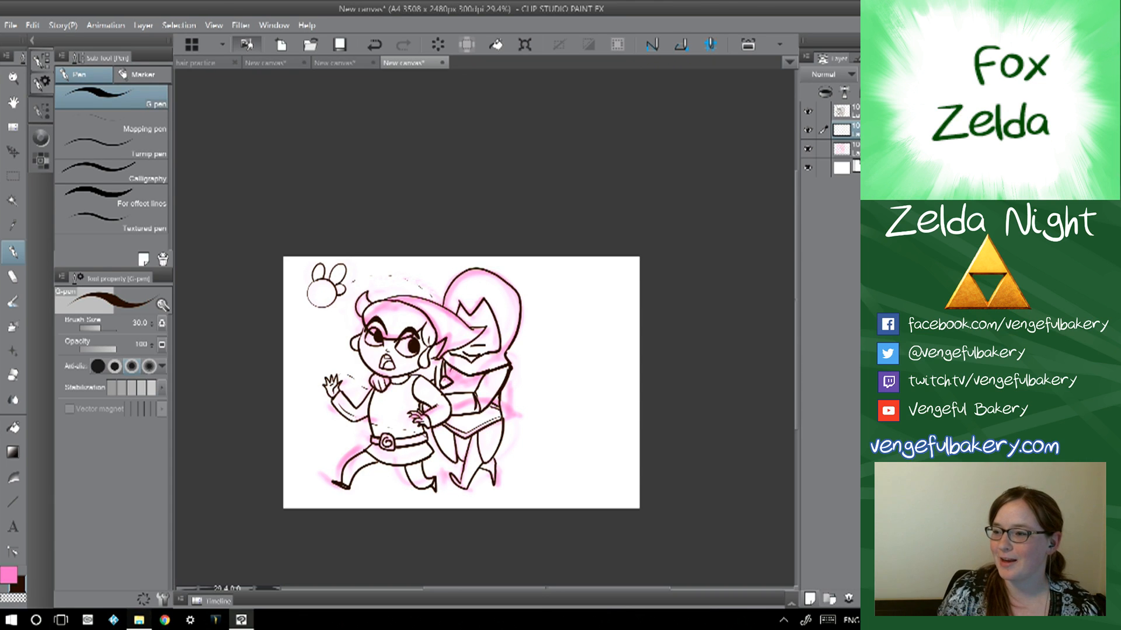
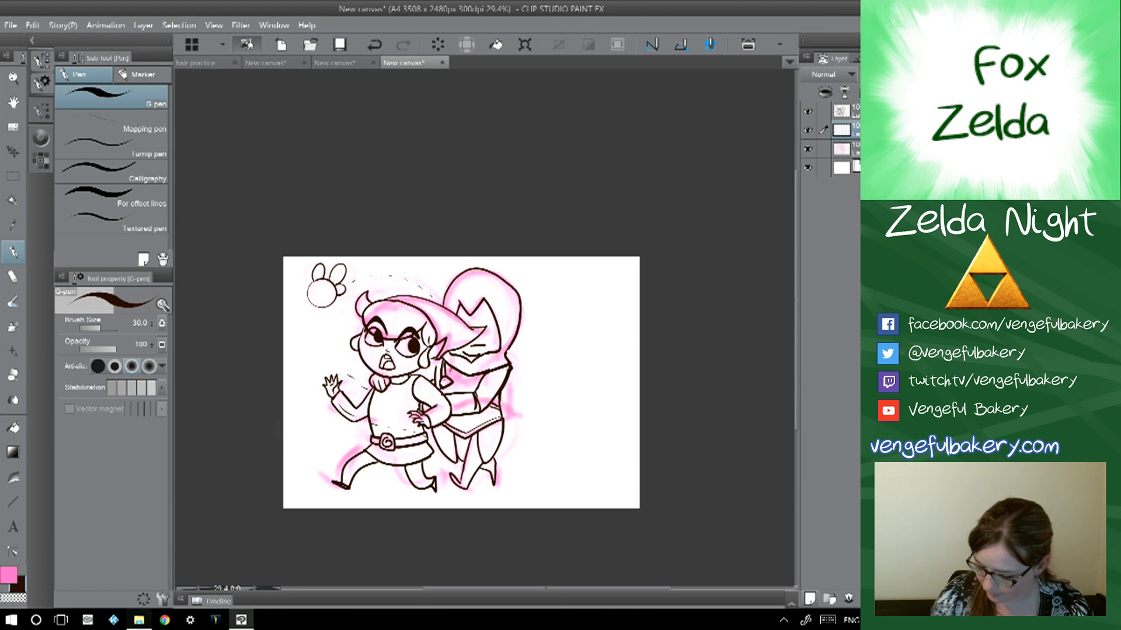
# - Paint the first figure's hair and side locks basic yellow on the new layer with the Uneven layering brush at size 106.3
pyautogui.scroll(2, 382, 431)
pyautogui.moveTo(382, 431); pyautogui.dragTo(337, 421)
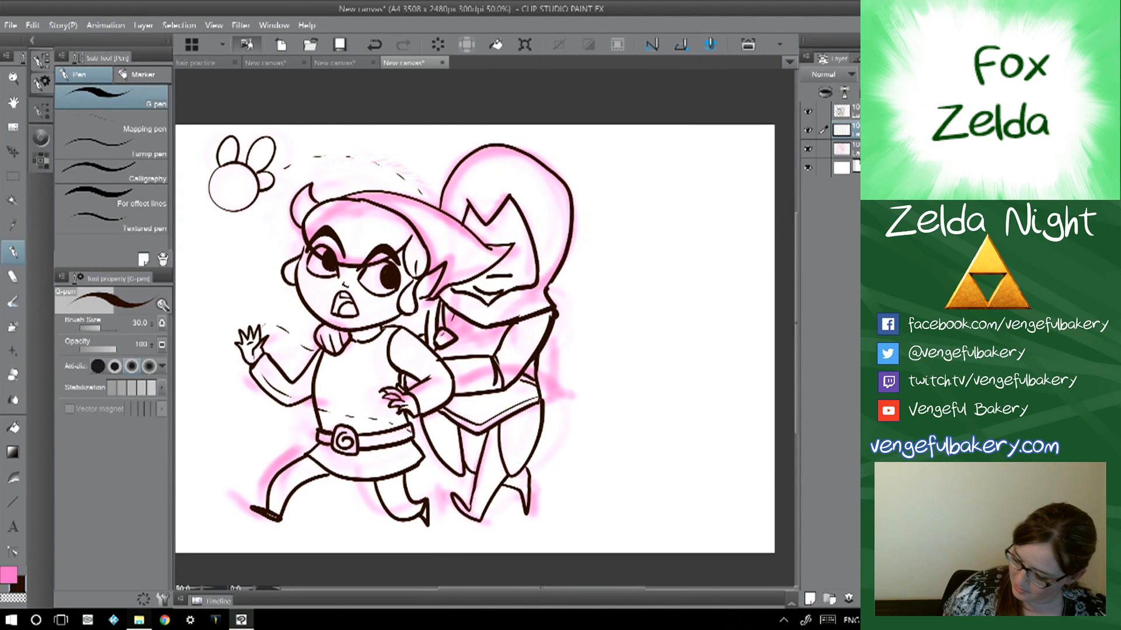
pyautogui.press('x')
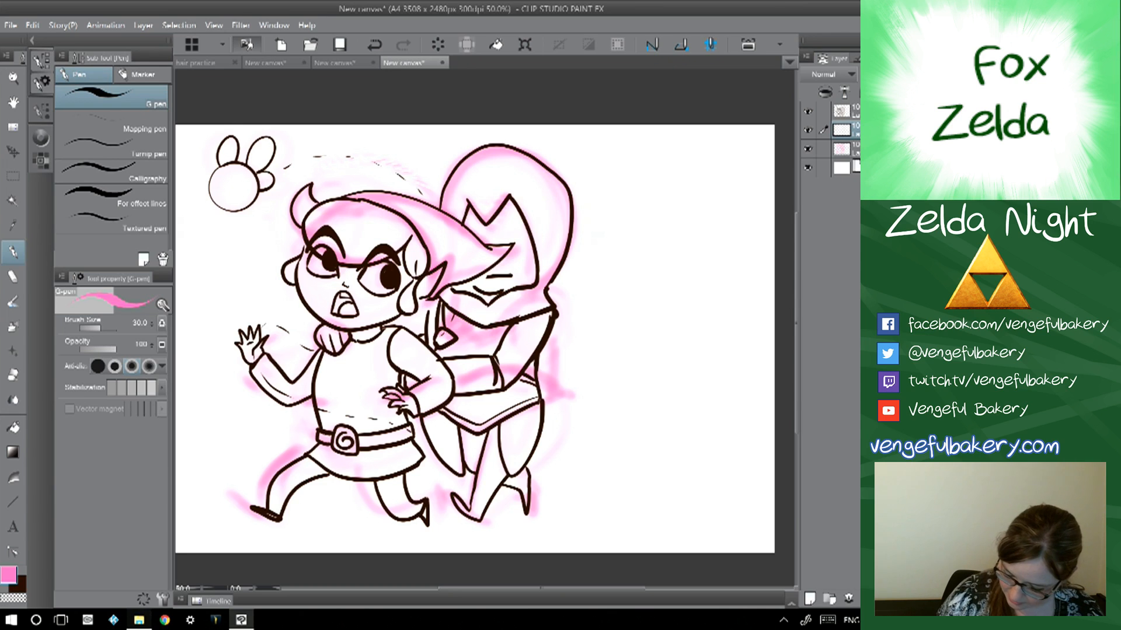
pyautogui.doubleClick(21, 585)
pyautogui.click(349, 251)
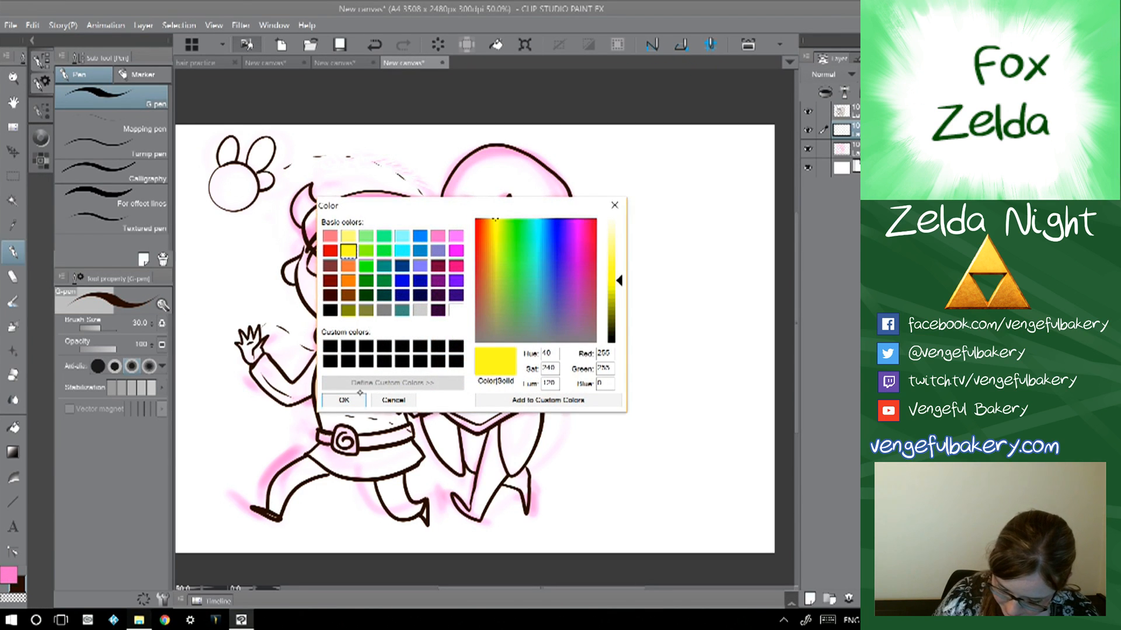
pyautogui.click(360, 397)
pyautogui.click(13, 301)
pyautogui.moveTo(308, 189)
pyautogui.mouseDown()
pyautogui.moveTo(308, 219)
pyautogui.moveTo(313, 202)
pyautogui.moveTo(341, 205)
pyautogui.moveTo(318, 236)
pyautogui.moveTo(356, 225)
pyautogui.moveTo(348, 248)
pyautogui.moveTo(368, 213)
pyautogui.moveTo(382, 224)
pyautogui.moveTo(362, 231)
pyautogui.moveTo(412, 231)
pyautogui.moveTo(423, 245)
pyautogui.moveTo(417, 274)
pyautogui.moveTo(429, 257)
pyautogui.moveTo(407, 309)
pyautogui.mouseUp()
pyautogui.moveTo(295, 266)
pyautogui.mouseDown()
pyautogui.moveTo(292, 279)
pyautogui.moveTo(298, 258)
pyautogui.mouseUp()
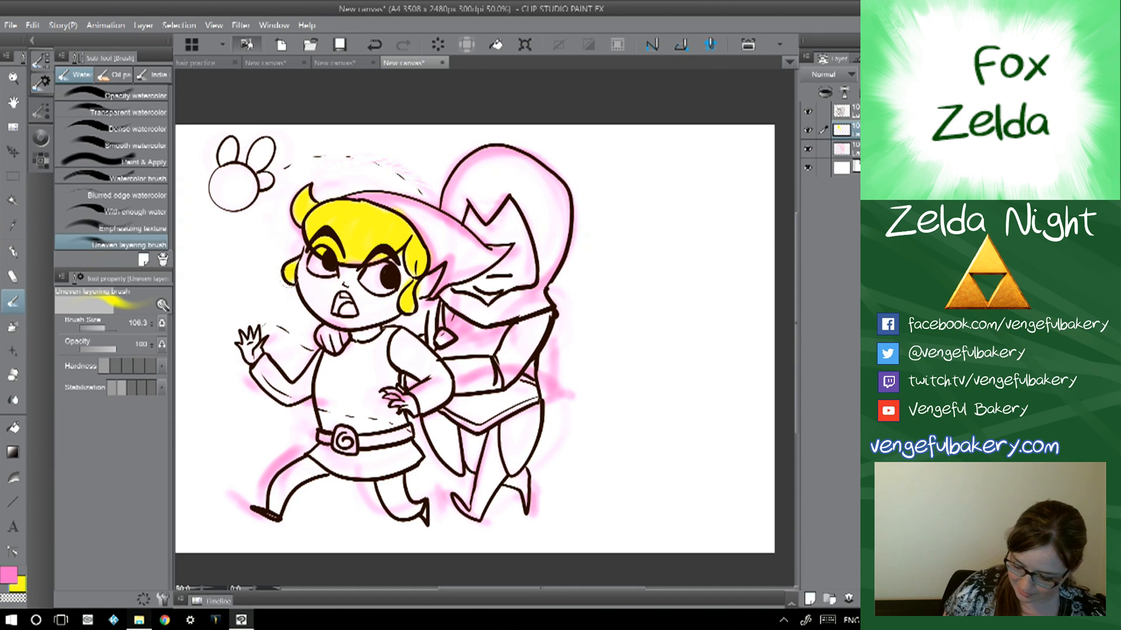
# - Paint the first figure's hat, tunic and skirt dark green (RGB 0, 128, 0) with the Uneven layering brush
pyautogui.doubleClick(8, 575)
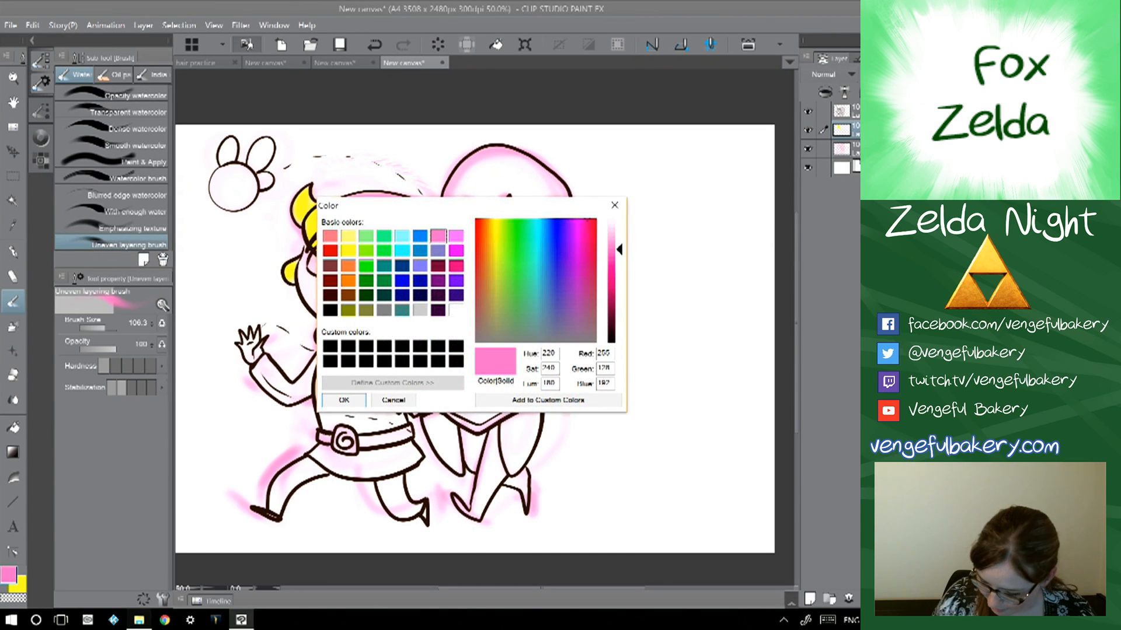
pyautogui.click(366, 280)
pyautogui.click(344, 400)
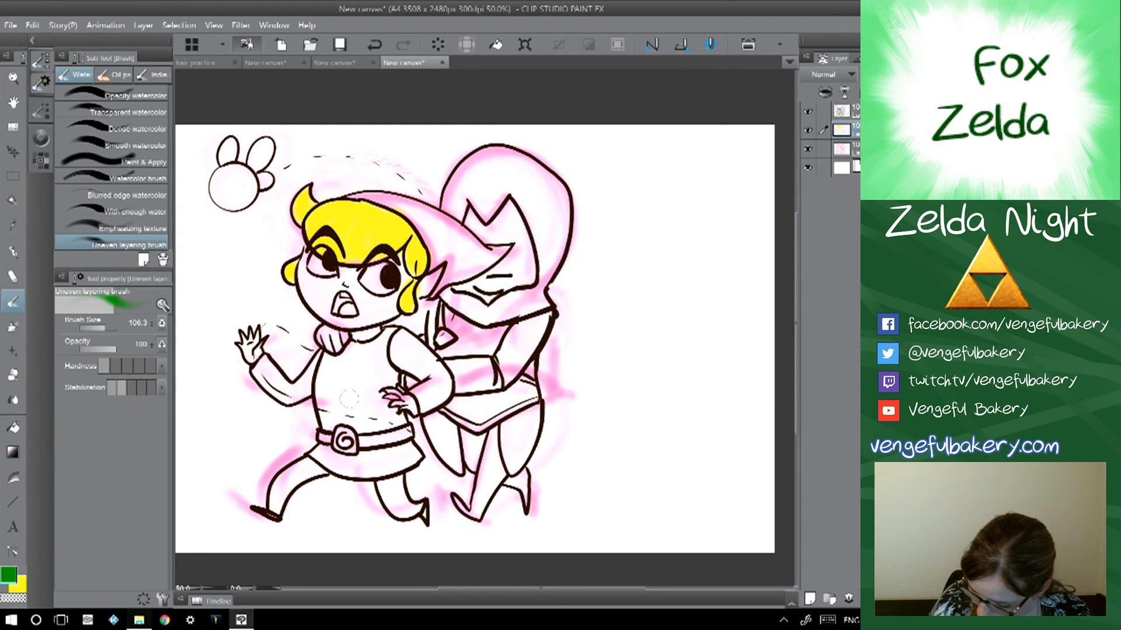
pyautogui.moveTo(503, 247)
pyautogui.mouseDown()
pyautogui.moveTo(435, 292)
pyautogui.moveTo(485, 258)
pyautogui.moveTo(450, 276)
pyautogui.moveTo(418, 224)
pyautogui.moveTo(350, 195)
pyautogui.moveTo(402, 202)
pyautogui.moveTo(483, 253)
pyautogui.moveTo(499, 251)
pyautogui.moveTo(404, 198)
pyautogui.moveTo(349, 195)
pyautogui.moveTo(446, 245)
pyautogui.moveTo(458, 256)
pyautogui.moveTo(450, 275)
pyautogui.moveTo(497, 261)
pyautogui.moveTo(443, 261)
pyautogui.mouseUp()
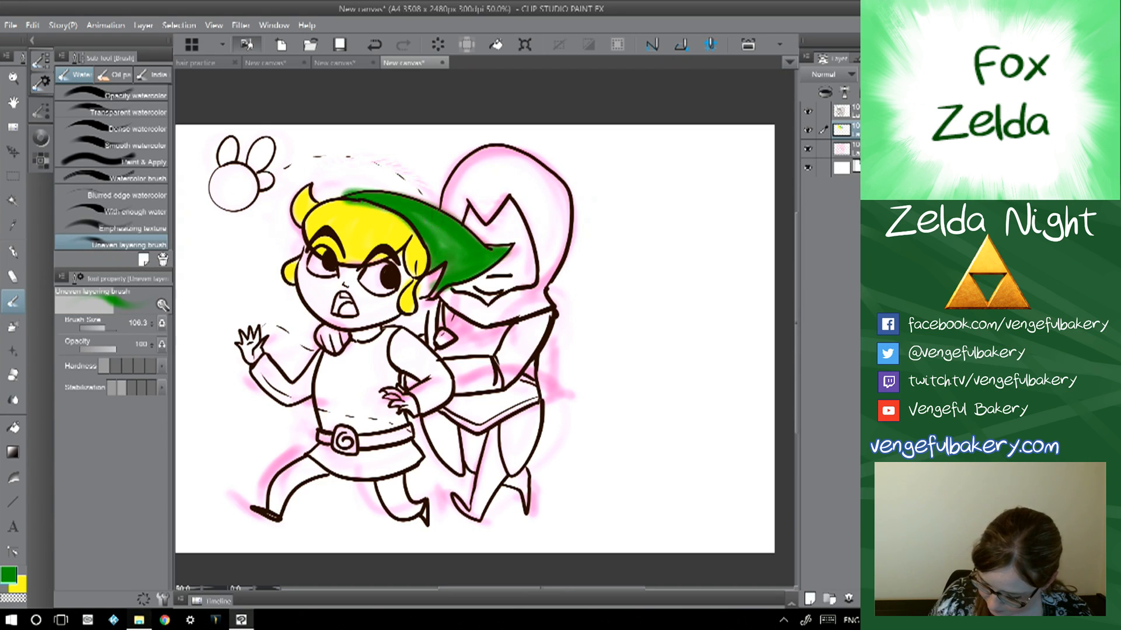
pyautogui.moveTo(324, 352)
pyautogui.mouseDown()
pyautogui.moveTo(316, 457)
pyautogui.moveTo(350, 474)
pyautogui.moveTo(418, 452)
pyautogui.moveTo(329, 458)
pyautogui.moveTo(353, 450)
pyautogui.mouseUp()
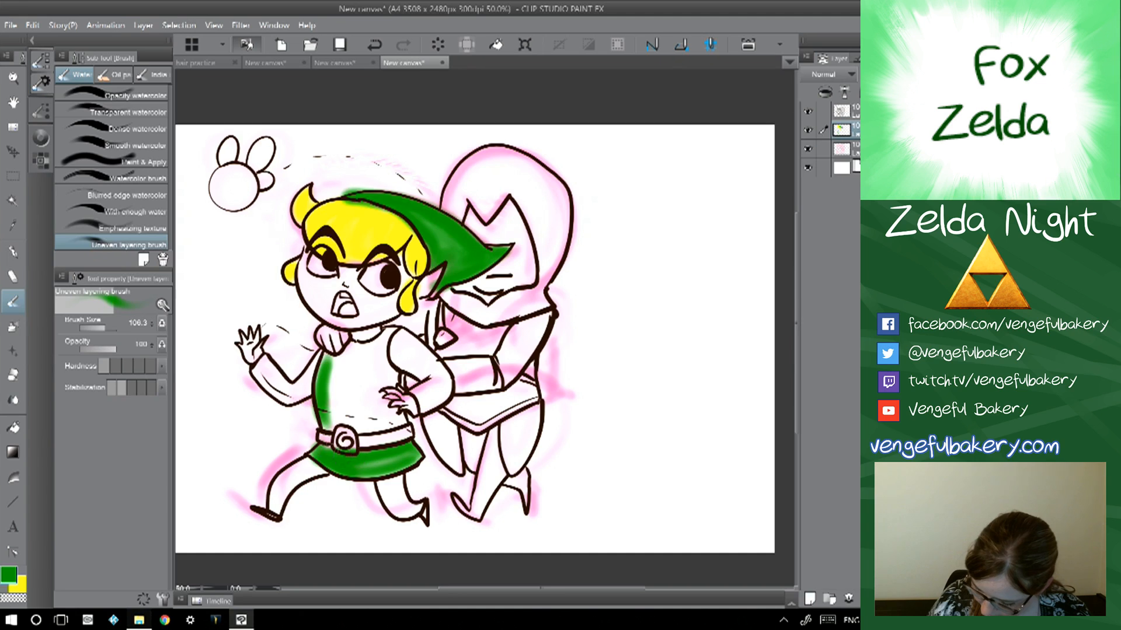
pyautogui.moveTo(390, 328)
pyautogui.mouseDown()
pyautogui.moveTo(366, 348)
pyautogui.moveTo(374, 342)
pyautogui.moveTo(375, 363)
pyautogui.moveTo(325, 377)
pyautogui.moveTo(322, 393)
pyautogui.moveTo(325, 372)
pyautogui.moveTo(329, 401)
pyautogui.moveTo(331, 383)
pyautogui.moveTo(369, 421)
pyautogui.moveTo(394, 417)
pyautogui.moveTo(386, 371)
pyautogui.moveTo(371, 389)
pyautogui.moveTo(375, 414)
pyautogui.moveTo(358, 371)
pyautogui.moveTo(337, 409)
pyautogui.mouseUp()
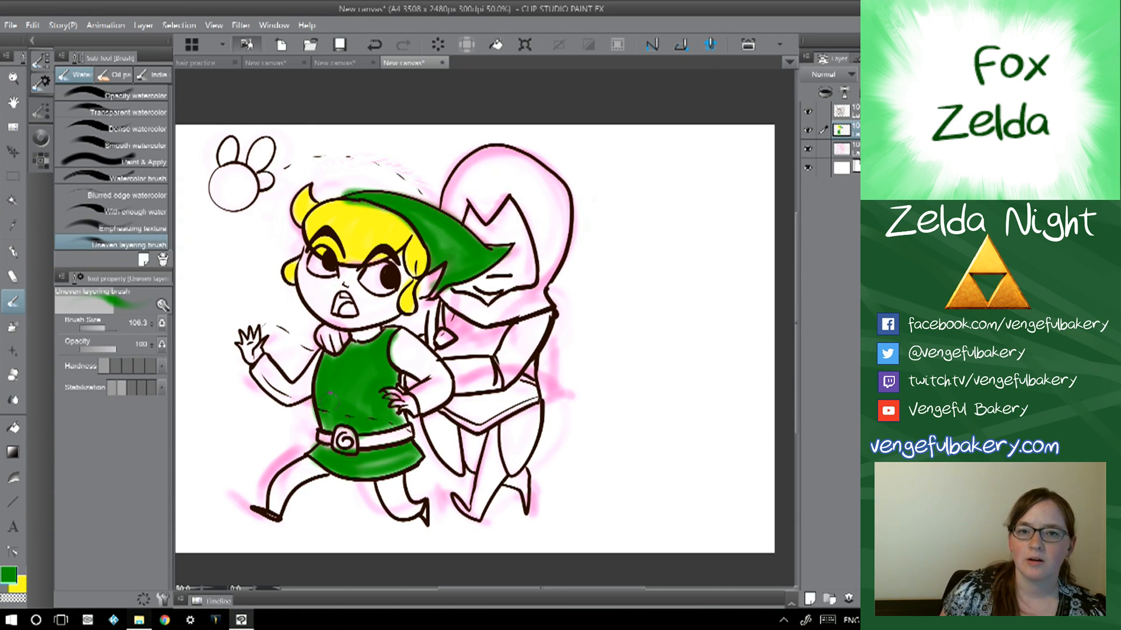
# - Paint the first figure's spiral belt buckle yellow and the belt brown
pyautogui.press('x')
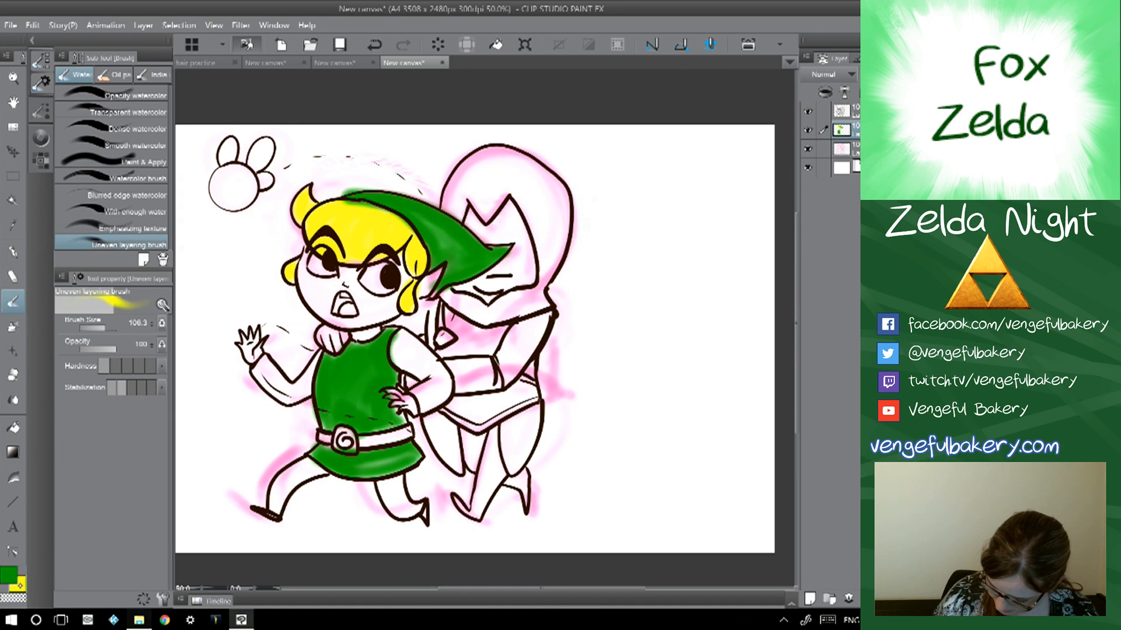
pyautogui.moveTo(339, 449); pyautogui.dragTo(353, 429)
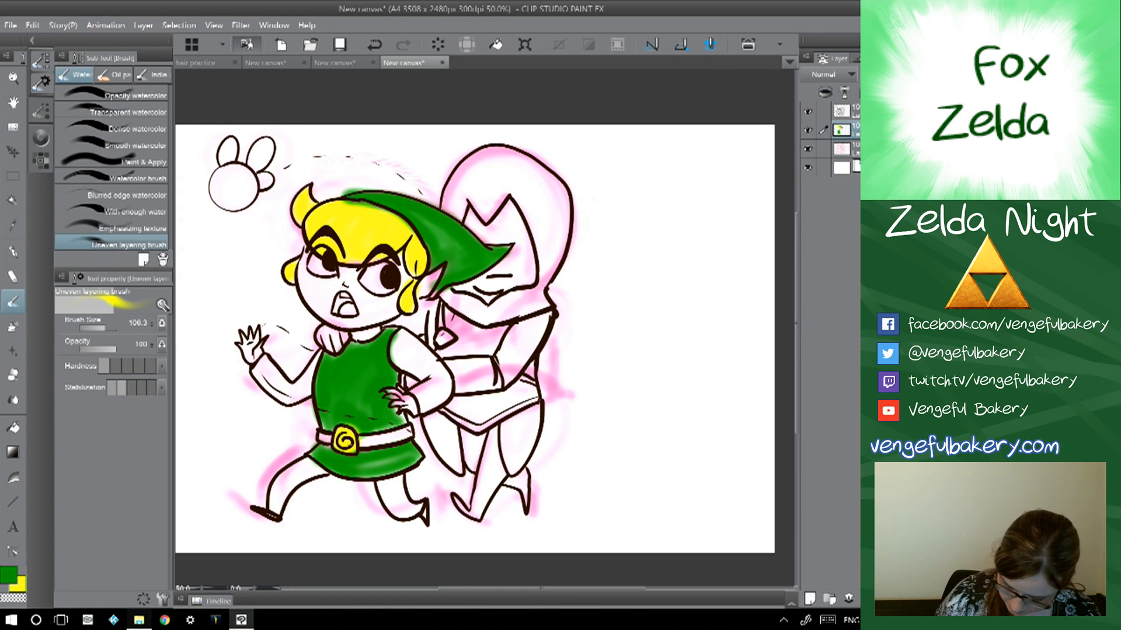
pyautogui.click(8, 575)
pyautogui.click(8, 575)
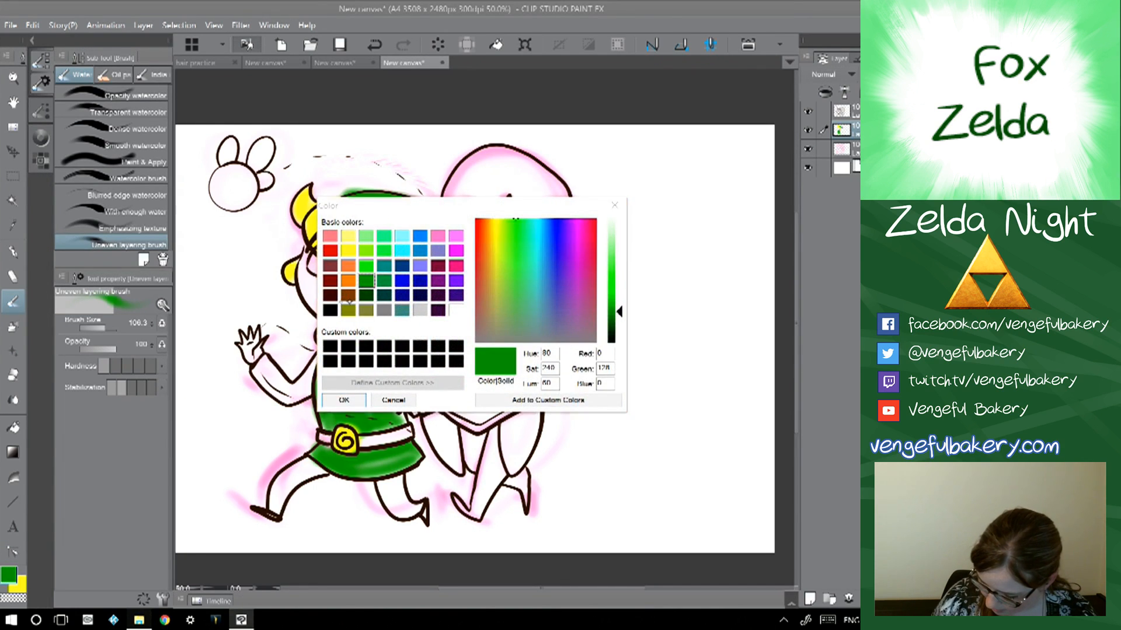
pyautogui.click(345, 297)
pyautogui.click(344, 400)
pyautogui.moveTo(376, 441)
pyautogui.mouseDown()
pyautogui.moveTo(359, 443)
pyautogui.moveTo(409, 435)
pyautogui.moveTo(321, 439)
pyautogui.mouseUp()
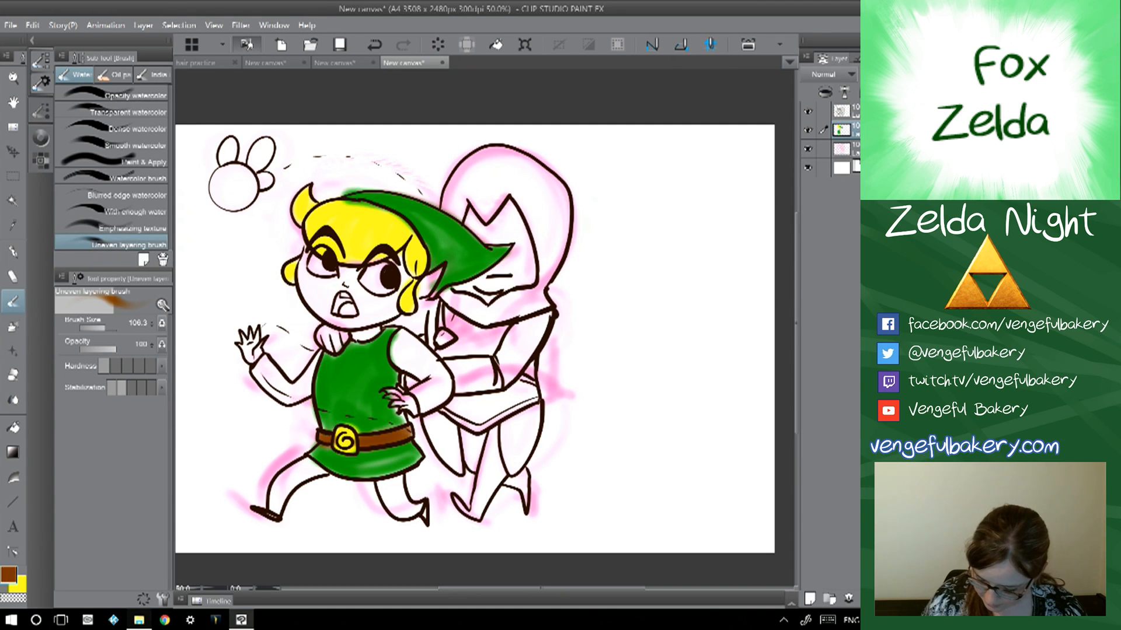
# - Paint both of the first figure's sleeves light yellow-green (RGB 142, 224, 31)
pyautogui.doubleClick(7, 576)
pyautogui.click(366, 237)
pyautogui.click(367, 251)
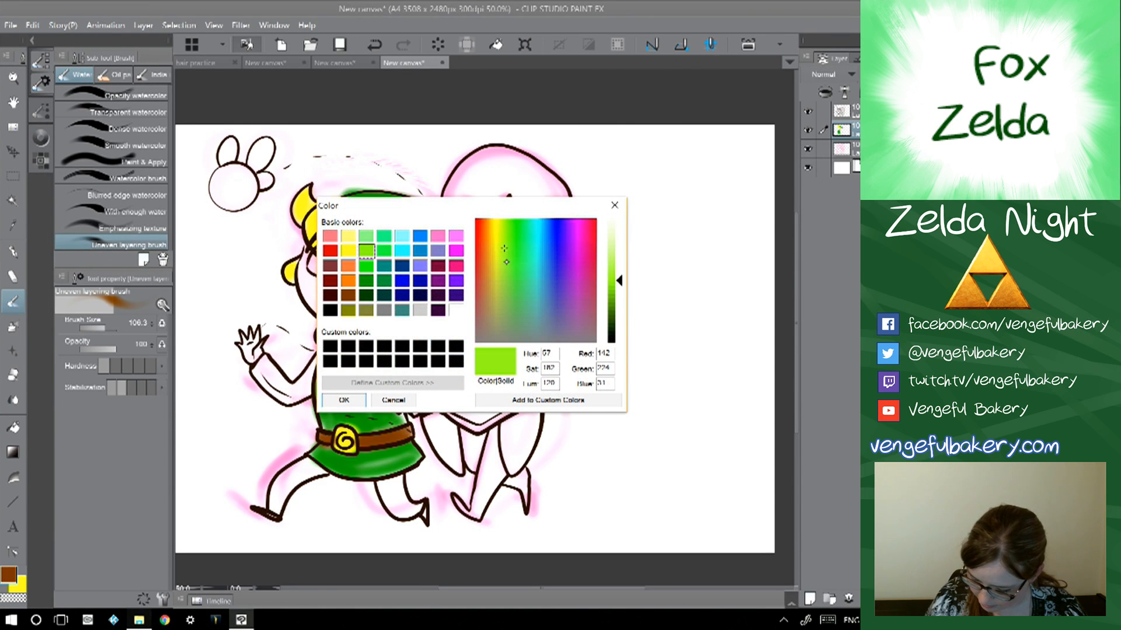
pyautogui.click(344, 400)
pyautogui.moveTo(312, 359)
pyautogui.mouseDown()
pyautogui.moveTo(289, 403)
pyautogui.moveTo(257, 368)
pyautogui.moveTo(310, 394)
pyautogui.mouseUp()
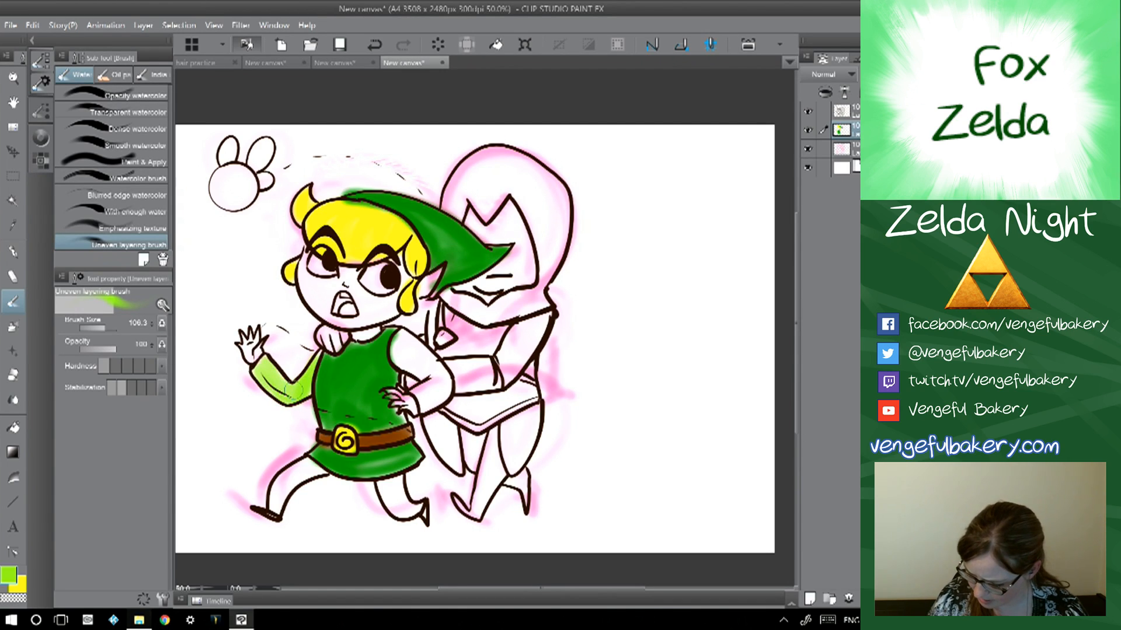
pyautogui.moveTo(402, 350)
pyautogui.mouseDown()
pyautogui.moveTo(409, 336)
pyautogui.moveTo(435, 400)
pyautogui.moveTo(447, 391)
pyautogui.moveTo(419, 344)
pyautogui.mouseUp()
# - Paint the first figure's shoes and the second figure's forearm guard brown
pyautogui.click(8, 575)
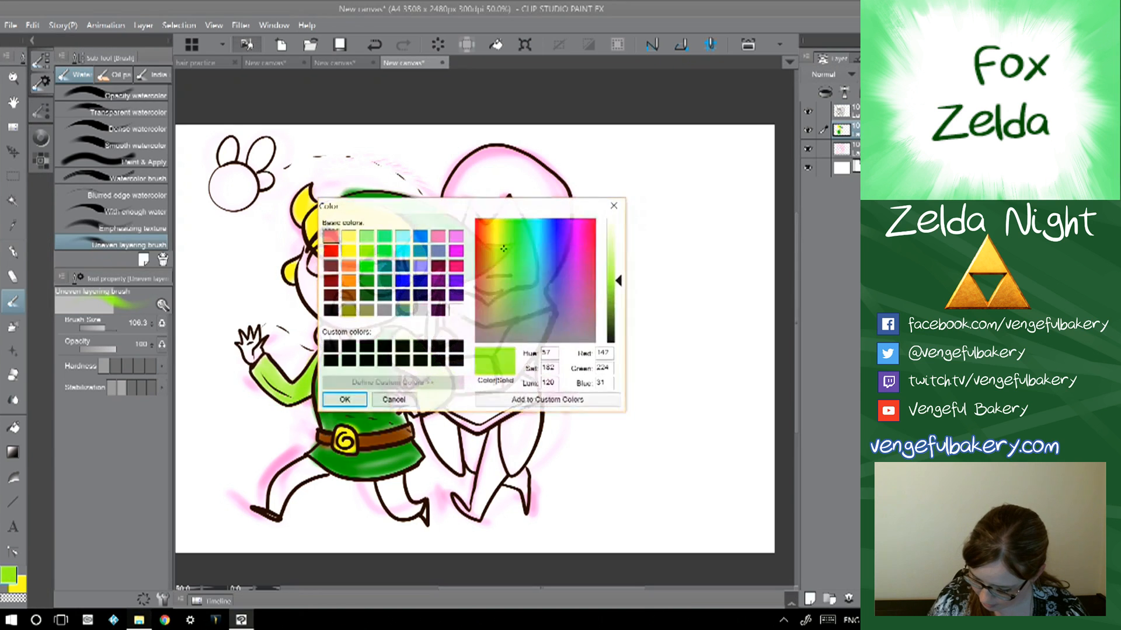
pyautogui.click(348, 295)
pyautogui.click(343, 400)
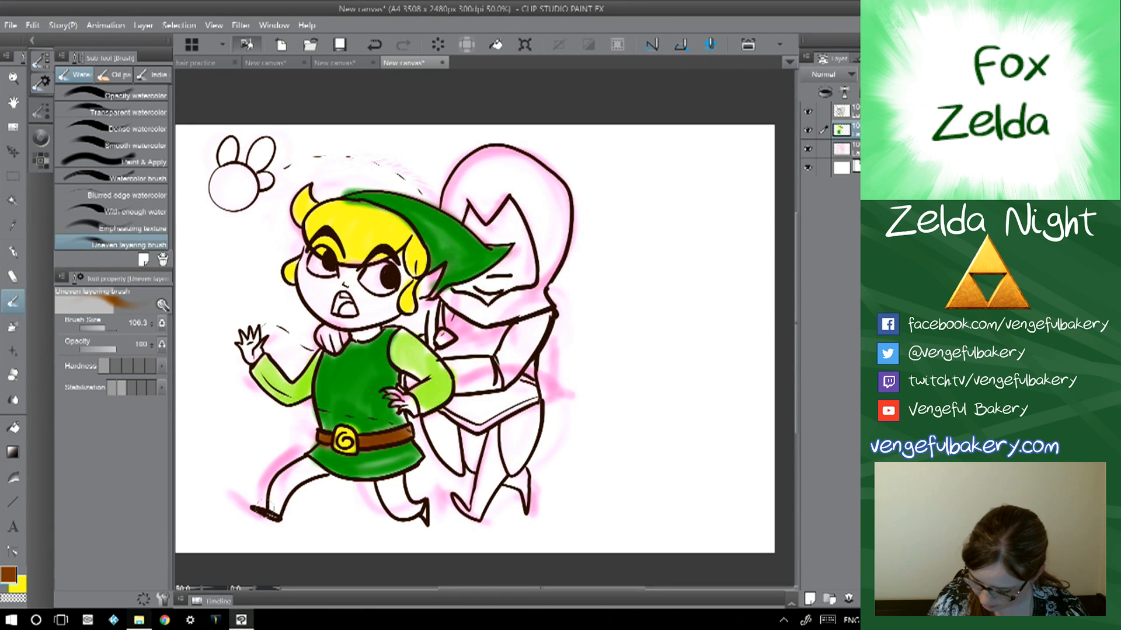
pyautogui.moveTo(263, 509); pyautogui.dragTo(269, 515)
pyautogui.moveTo(417, 502)
pyautogui.mouseDown()
pyautogui.moveTo(435, 515)
pyautogui.moveTo(423, 519)
pyautogui.mouseUp()
pyautogui.moveTo(451, 363)
pyautogui.mouseDown()
pyautogui.moveTo(488, 378)
pyautogui.moveTo(470, 390)
pyautogui.moveTo(479, 365)
pyautogui.moveTo(454, 363)
pyautogui.moveTo(461, 344)
pyautogui.moveTo(488, 365)
pyautogui.moveTo(489, 383)
pyautogui.moveTo(450, 374)
pyautogui.moveTo(499, 363)
pyautogui.mouseUp()
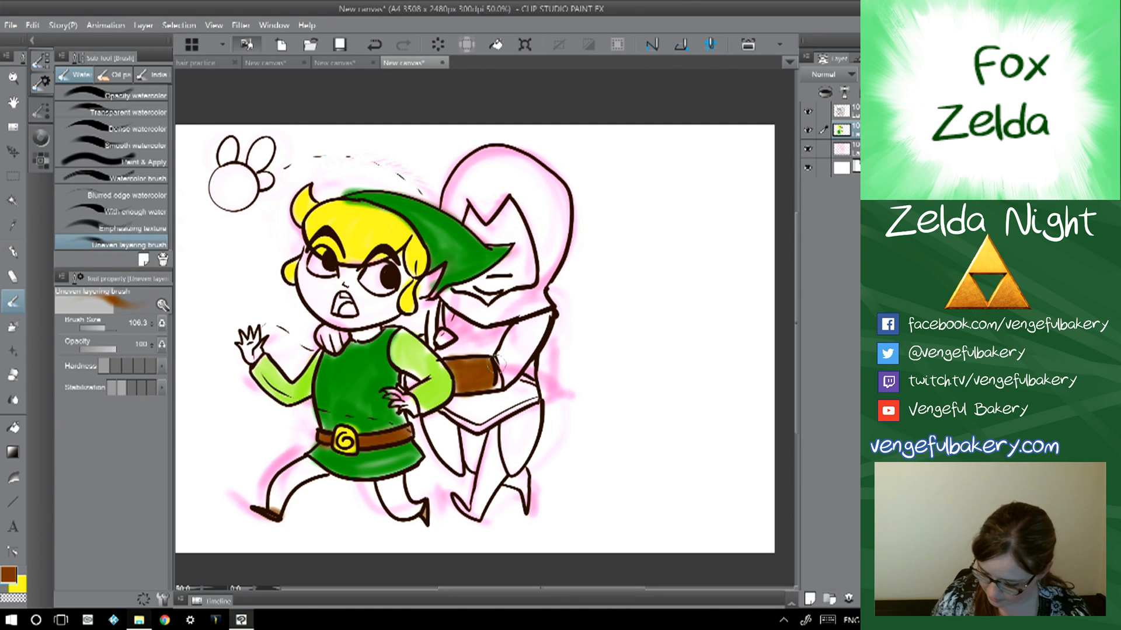
# - Paint the inside of the first figure's open mouth basic red, undoing a stray stroke first
pyautogui.click(9, 575)
pyautogui.click(330, 250)
pyautogui.click(344, 400)
pyautogui.moveTo(485, 327)
pyautogui.mouseDown()
pyautogui.moveTo(522, 272)
pyautogui.moveTo(483, 312)
pyautogui.mouseUp()
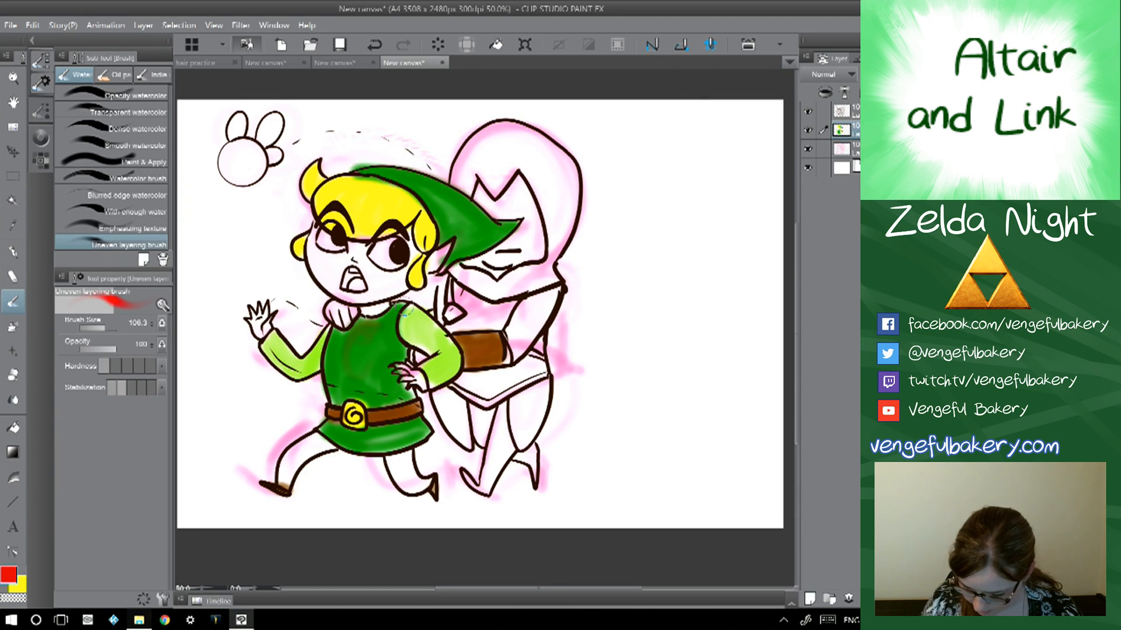
pyautogui.hotkey('ctrl', 'z')
pyautogui.moveTo(346, 287)
pyautogui.mouseDown()
pyautogui.moveTo(362, 283)
pyautogui.moveTo(348, 288)
pyautogui.moveTo(351, 277)
pyautogui.moveTo(361, 283)
pyautogui.mouseUp()
# - Mix a pale yellowish skin tone with hue 28 and saturation 204 as the drawing colour
pyautogui.doubleClick(12, 574)
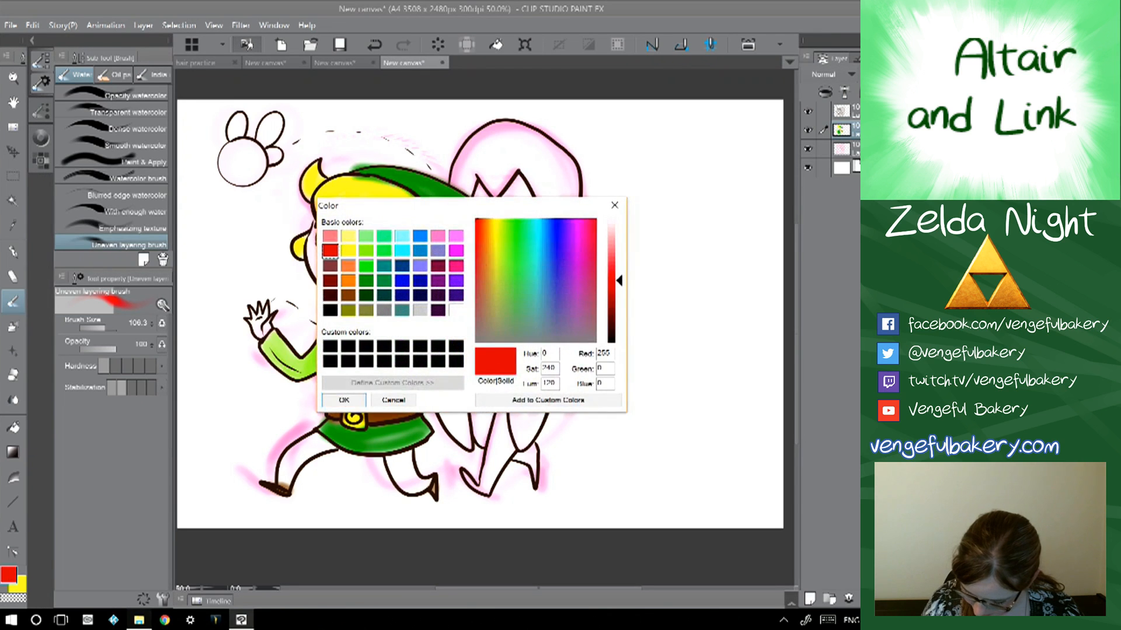
pyautogui.click(348, 265)
pyautogui.click(486, 228)
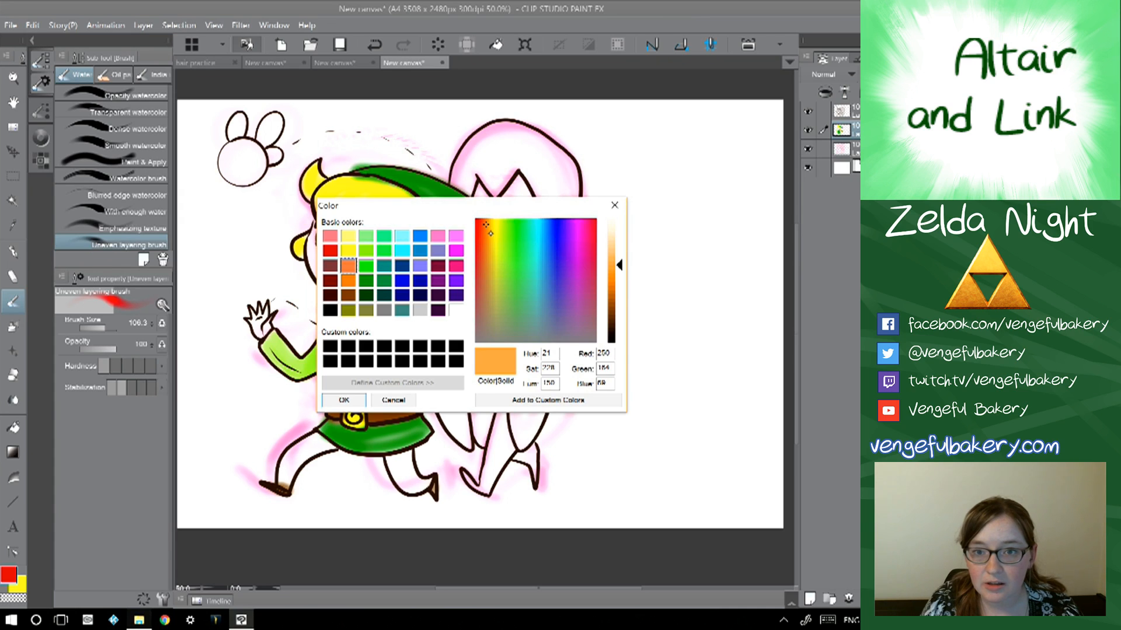
pyautogui.moveTo(486, 227); pyautogui.dragTo(489, 225)
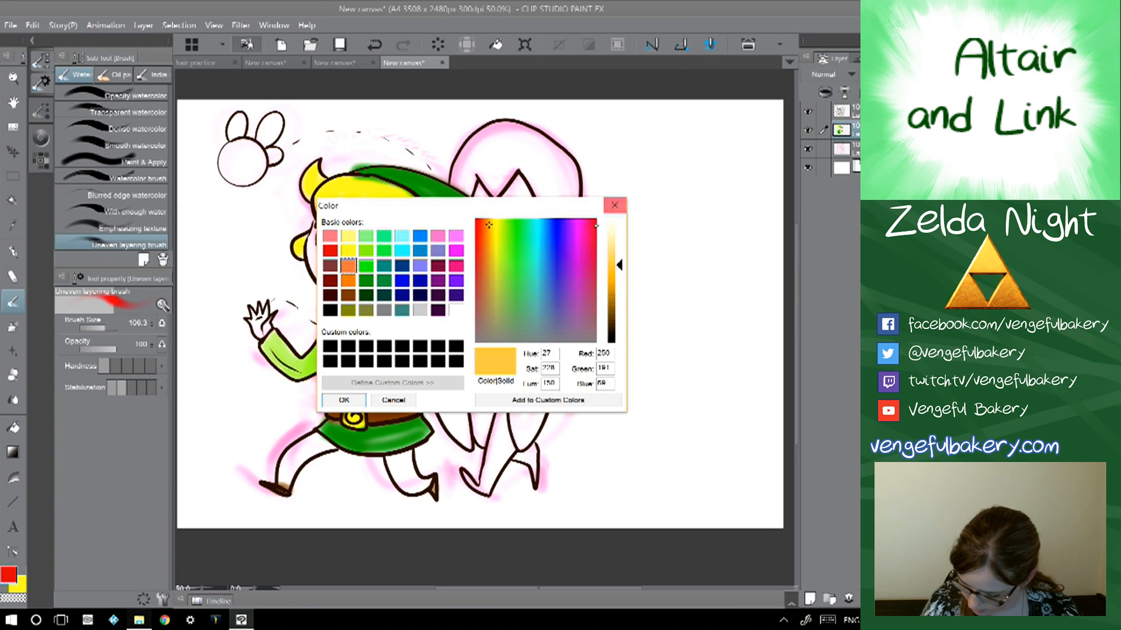
pyautogui.click(620, 251)
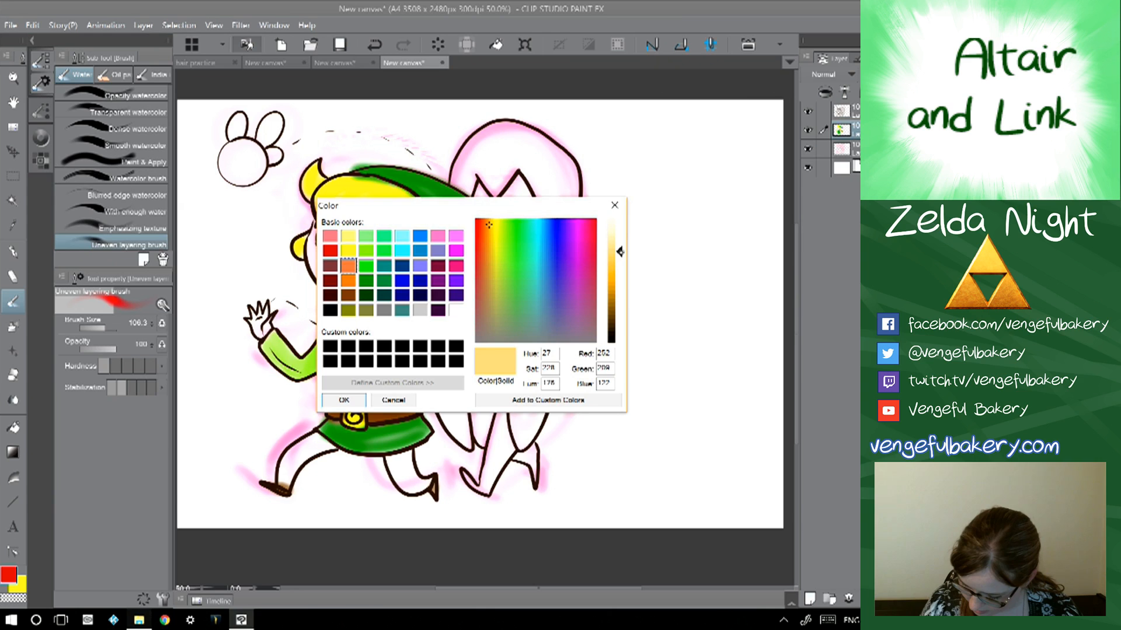
pyautogui.click(490, 236)
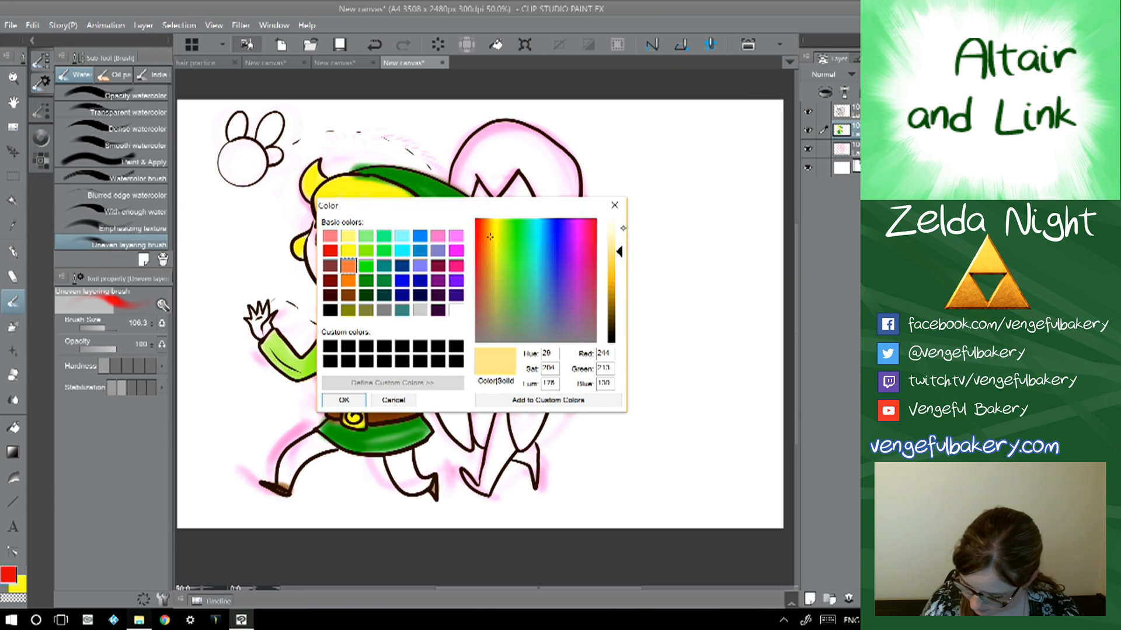
pyautogui.moveTo(620, 251); pyautogui.dragTo(618, 252)
pyautogui.click(353, 397)
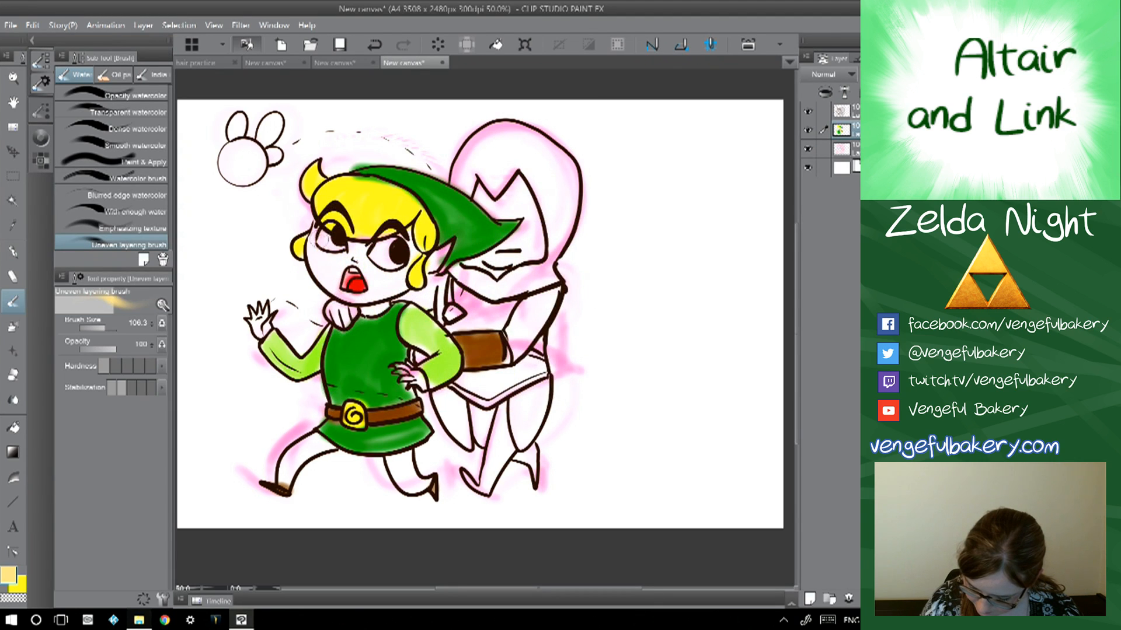
# - Paint the first figure's face, neck and both hands with the pale yellowish skin tone
pyautogui.moveTo(316, 230)
pyautogui.mouseDown()
pyautogui.moveTo(321, 277)
pyautogui.moveTo(334, 279)
pyautogui.moveTo(355, 252)
pyautogui.moveTo(373, 266)
pyautogui.moveTo(338, 281)
pyautogui.moveTo(392, 287)
pyautogui.moveTo(407, 248)
pyautogui.moveTo(438, 264)
pyautogui.moveTo(433, 272)
pyautogui.mouseUp()
pyautogui.moveTo(382, 306)
pyautogui.mouseDown()
pyautogui.moveTo(371, 311)
pyautogui.moveTo(382, 304)
pyautogui.mouseUp()
pyautogui.moveTo(260, 333); pyautogui.dragTo(261, 323)
pyautogui.moveTo(419, 372)
pyautogui.mouseDown()
pyautogui.moveTo(402, 370)
pyautogui.moveTo(416, 384)
pyautogui.mouseUp()
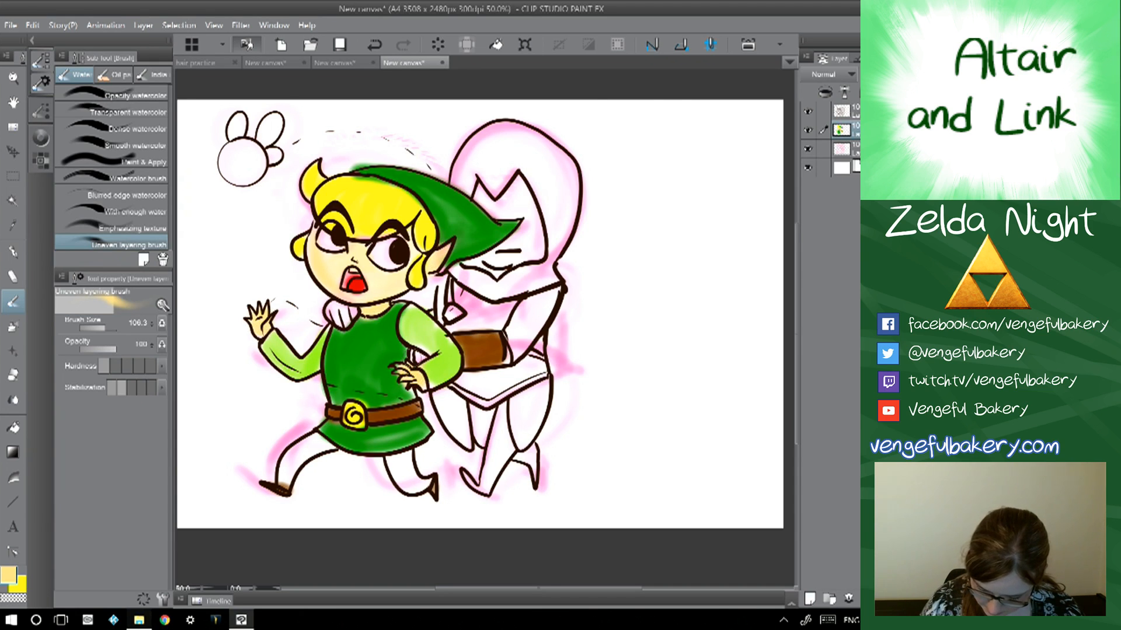
# - Shift the drawing colour to a pinker peach and layer it over the first figure's face, ear and hands
pyautogui.click(7, 578)
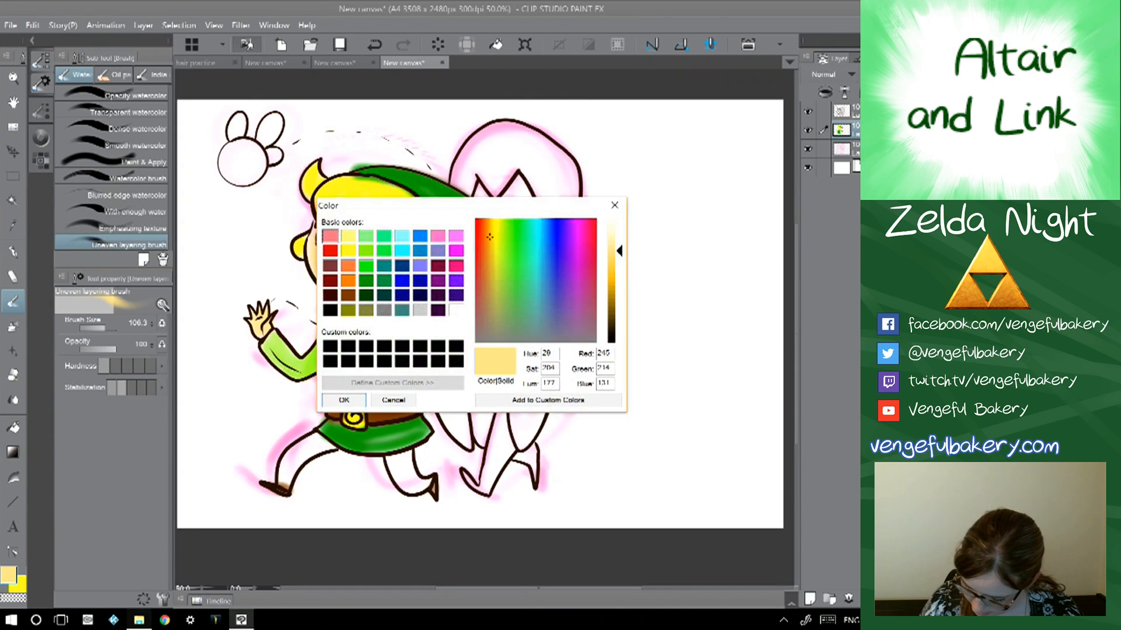
pyautogui.click(486, 238)
pyautogui.click(344, 400)
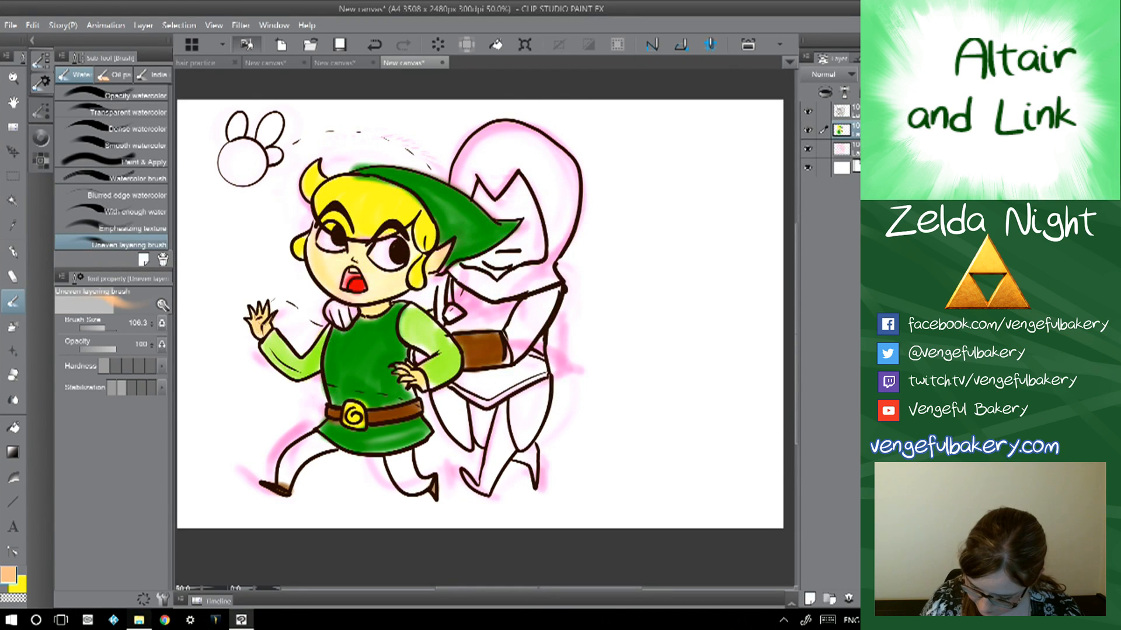
pyautogui.moveTo(316, 257)
pyautogui.mouseDown()
pyautogui.moveTo(331, 290)
pyautogui.moveTo(393, 284)
pyautogui.mouseUp()
pyautogui.moveTo(410, 237)
pyautogui.mouseDown()
pyautogui.moveTo(409, 260)
pyautogui.moveTo(438, 266)
pyautogui.mouseUp()
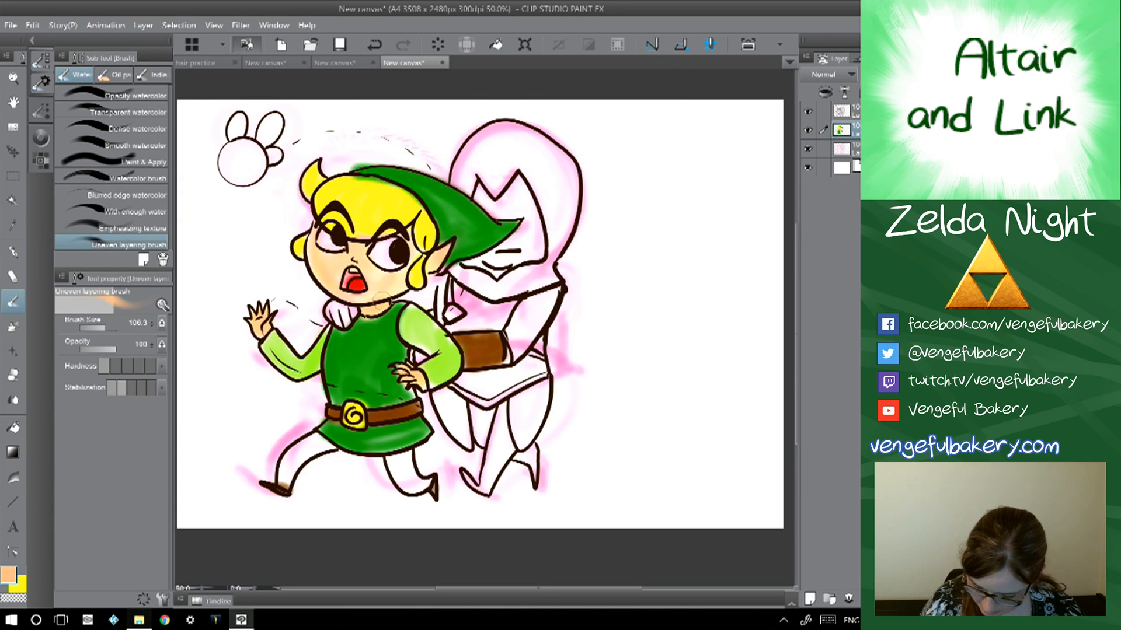
# - Darken the skin tone to RGB 240, 159, 87 and paint the second figure's hand and face
pyautogui.doubleClick(8, 574)
pyautogui.click(617, 263)
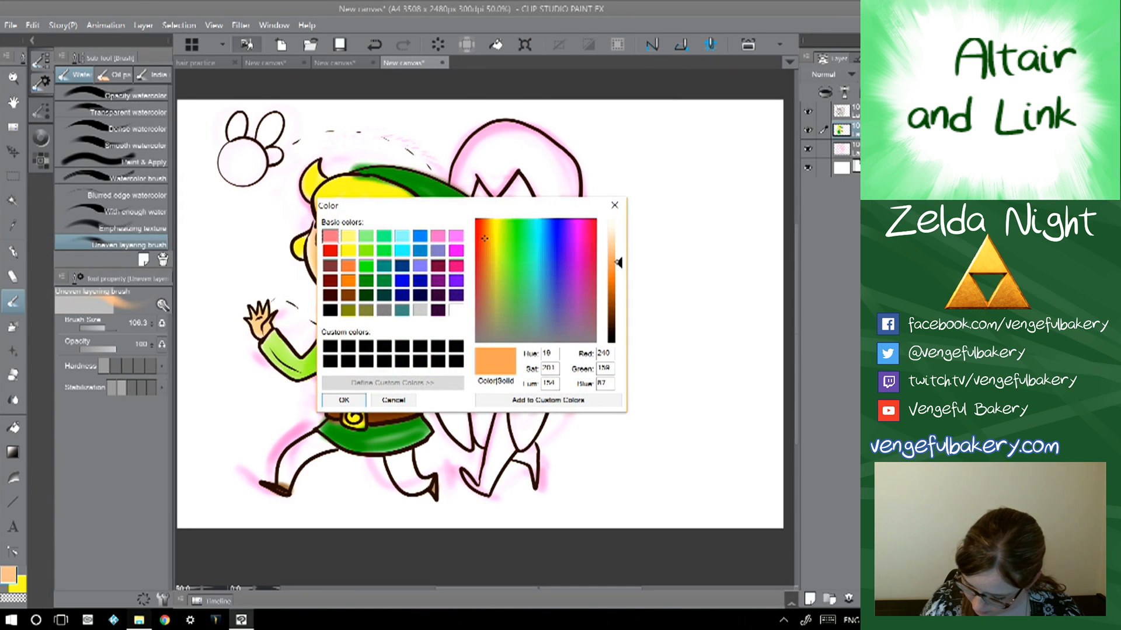
pyautogui.press('Return')
pyautogui.moveTo(335, 294)
pyautogui.mouseDown()
pyautogui.moveTo(336, 312)
pyautogui.moveTo(355, 298)
pyautogui.moveTo(339, 321)
pyautogui.moveTo(327, 310)
pyautogui.moveTo(365, 303)
pyautogui.mouseUp()
pyautogui.moveTo(474, 195)
pyautogui.mouseDown()
pyautogui.moveTo(487, 207)
pyautogui.moveTo(511, 196)
pyautogui.moveTo(528, 207)
pyautogui.moveTo(500, 256)
pyautogui.moveTo(520, 231)
pyautogui.moveTo(508, 248)
pyautogui.moveTo(505, 209)
pyautogui.moveTo(522, 195)
pyautogui.mouseUp()
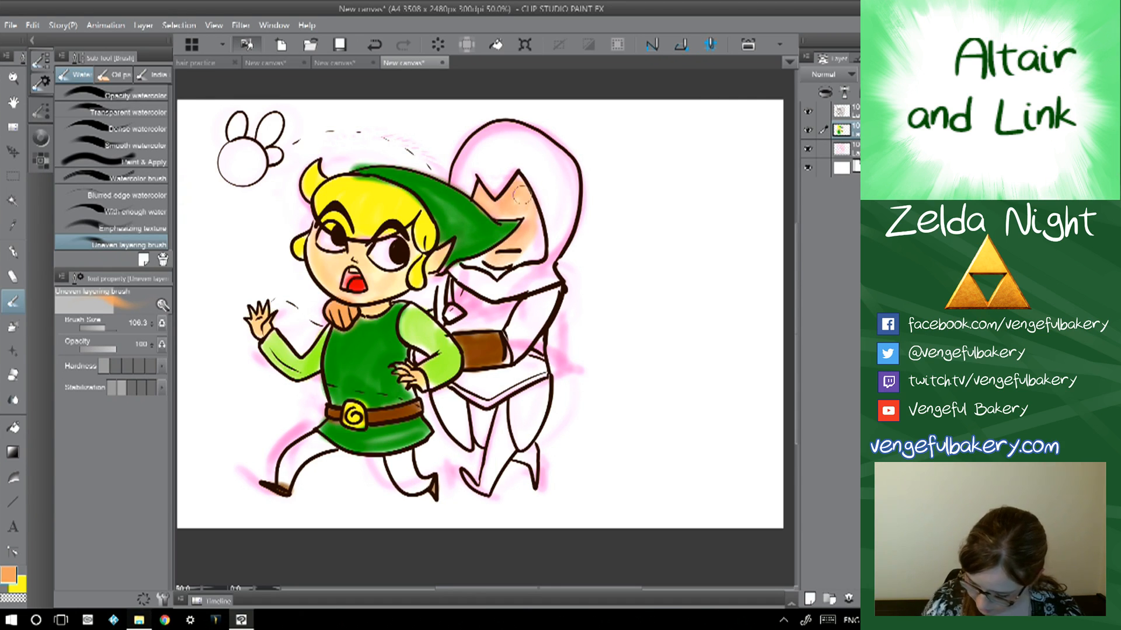
# - Choose black and shade the second figure's face under the hood with it
pyautogui.doubleClick(8, 575)
pyautogui.click(386, 310)
pyautogui.click(329, 310)
pyautogui.click(344, 400)
pyautogui.moveTo(475, 198)
pyautogui.mouseDown()
pyautogui.moveTo(493, 205)
pyautogui.moveTo(517, 193)
pyautogui.moveTo(505, 202)
pyautogui.moveTo(528, 207)
pyautogui.moveTo(537, 257)
pyautogui.moveTo(474, 264)
pyautogui.moveTo(507, 271)
pyautogui.moveTo(534, 229)
pyautogui.moveTo(522, 187)
pyautogui.mouseUp()
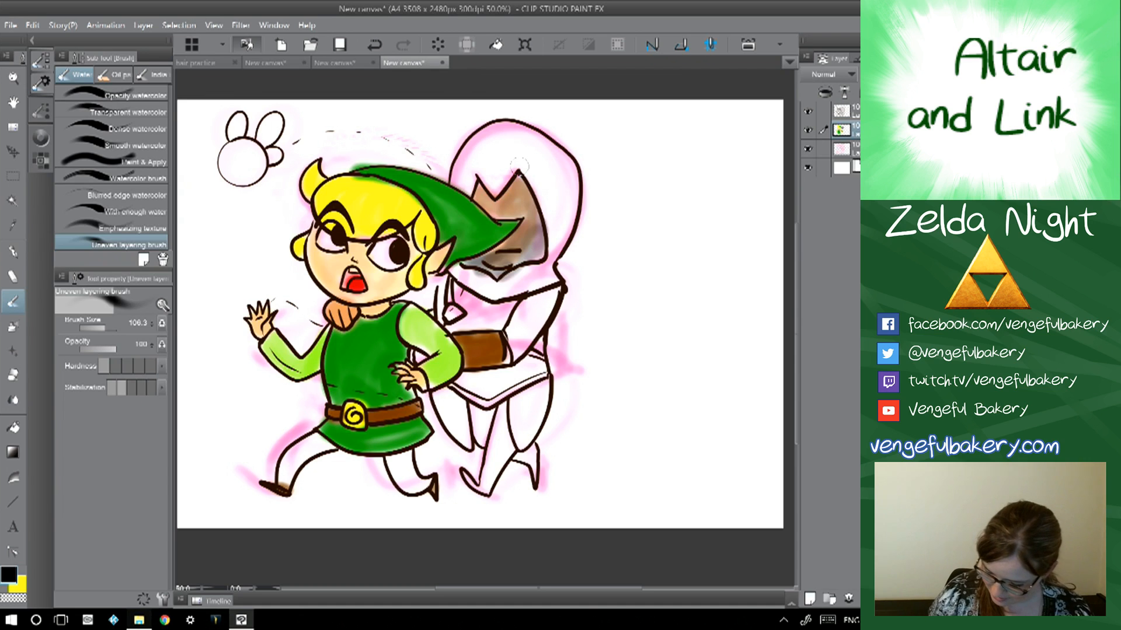
# - Pick brown for painting, and ink a black strap across the second figure's chest with the G-pen on the line layer
pyautogui.doubleClick(9, 575)
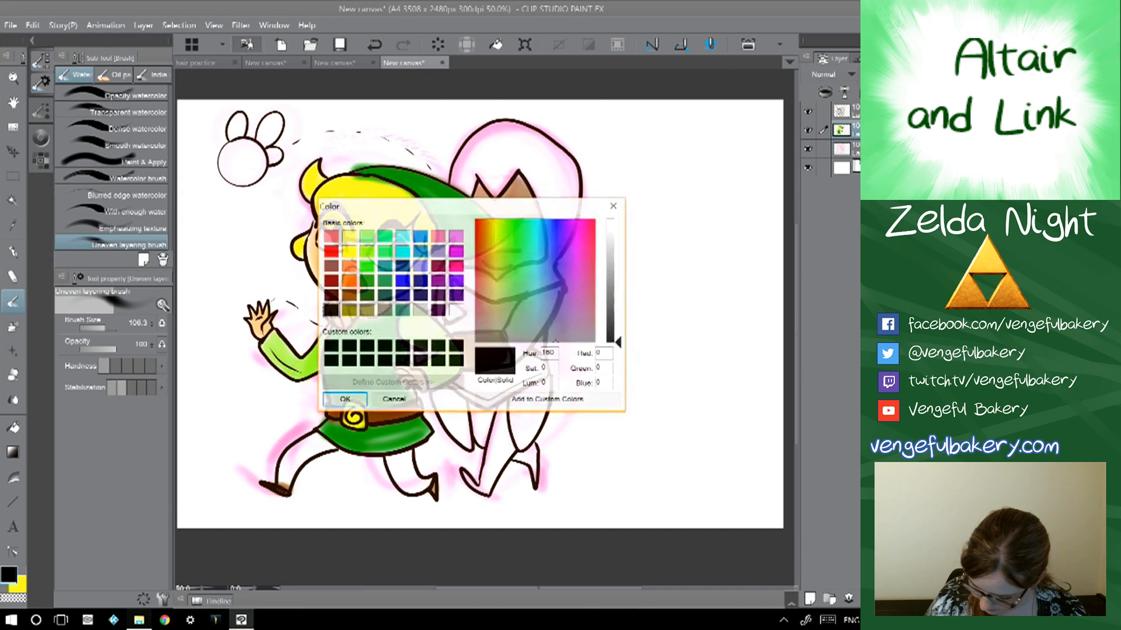
pyautogui.click(348, 295)
pyautogui.click(343, 400)
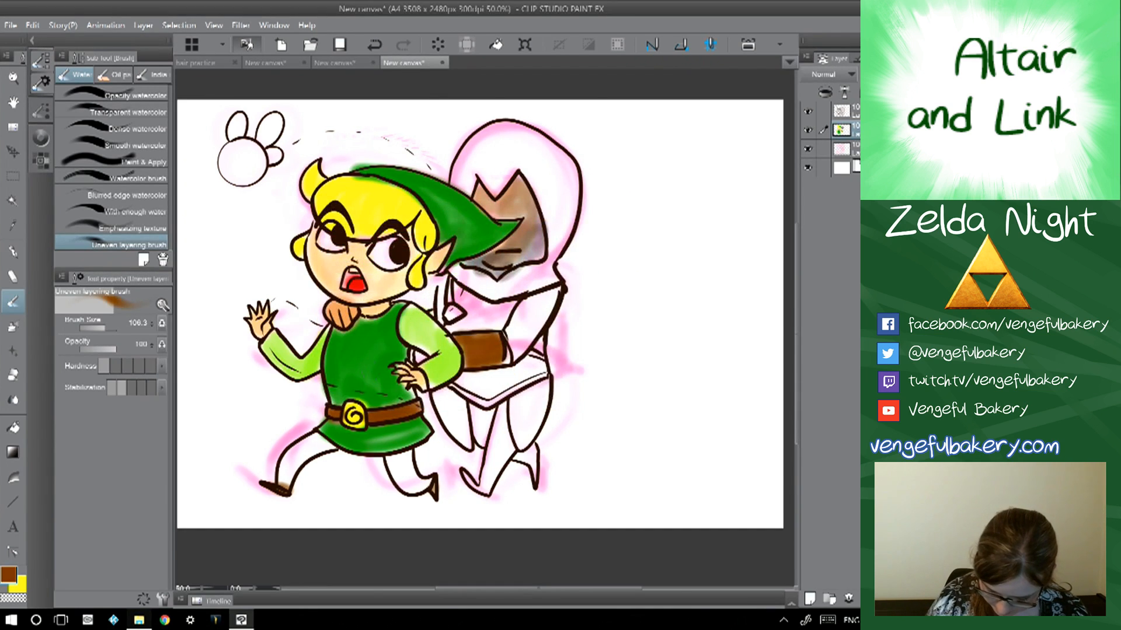
pyautogui.doubleClick(18, 583)
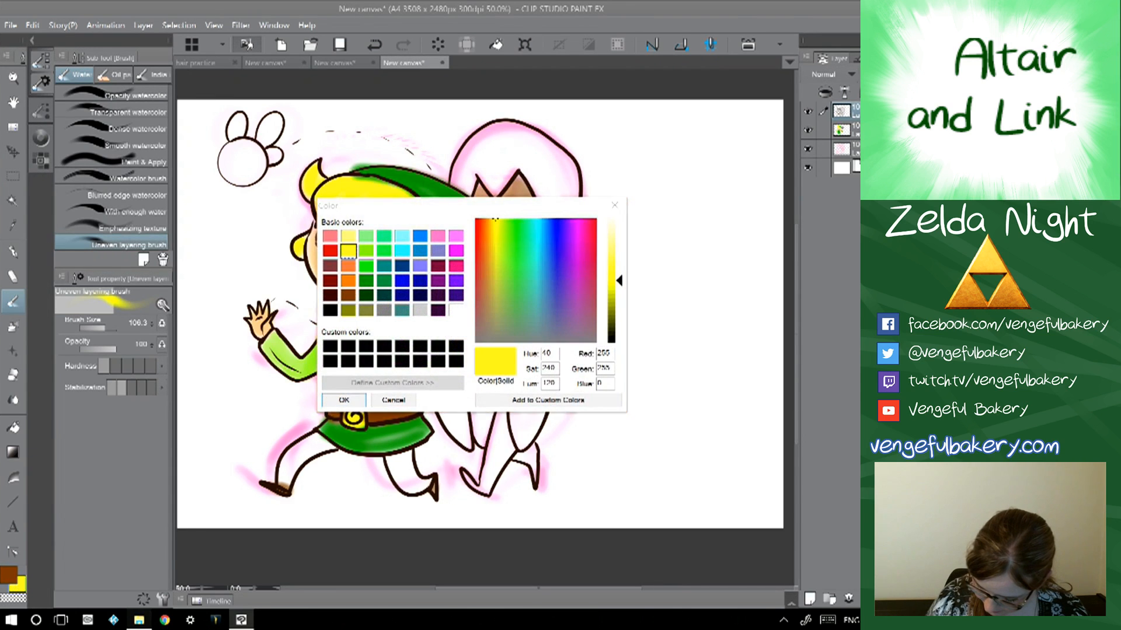
pyautogui.press('Return')
pyautogui.press('p')
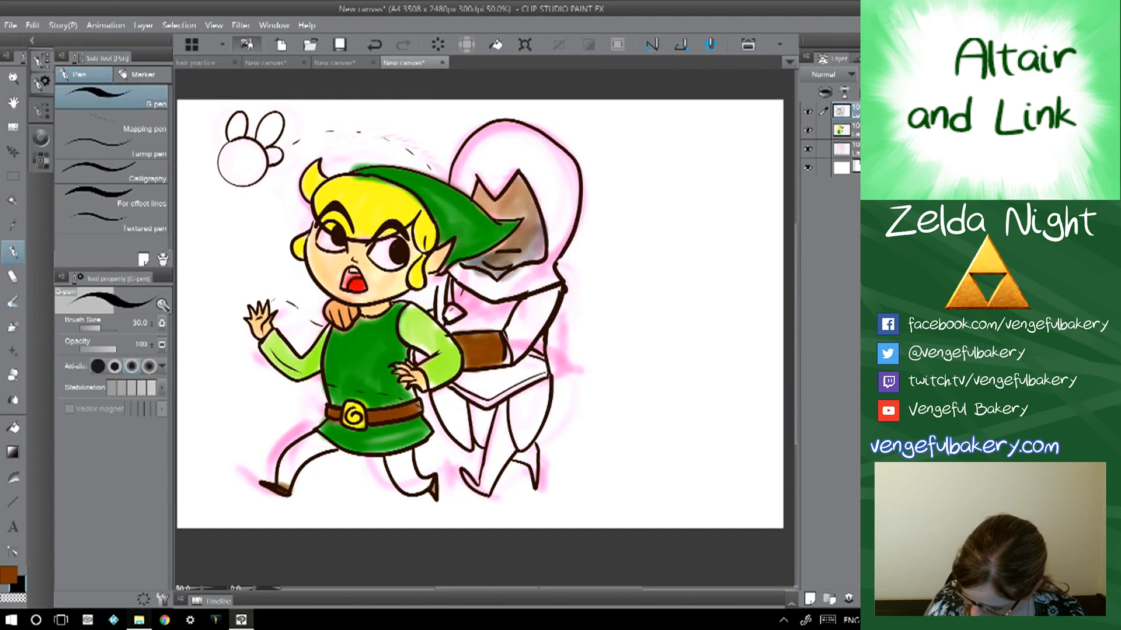
pyautogui.moveTo(465, 312); pyautogui.dragTo(507, 327)
# - Paint the second figure's chest straps and waist sash brown on the colour layer with the watercolor brush
pyautogui.click(847, 129)
pyautogui.click(9, 575)
pyautogui.click(13, 302)
pyautogui.moveTo(453, 273)
pyautogui.mouseDown()
pyautogui.moveTo(455, 307)
pyautogui.moveTo(505, 324)
pyautogui.moveTo(479, 315)
pyautogui.moveTo(434, 327)
pyautogui.moveTo(449, 312)
pyautogui.moveTo(438, 324)
pyautogui.mouseUp()
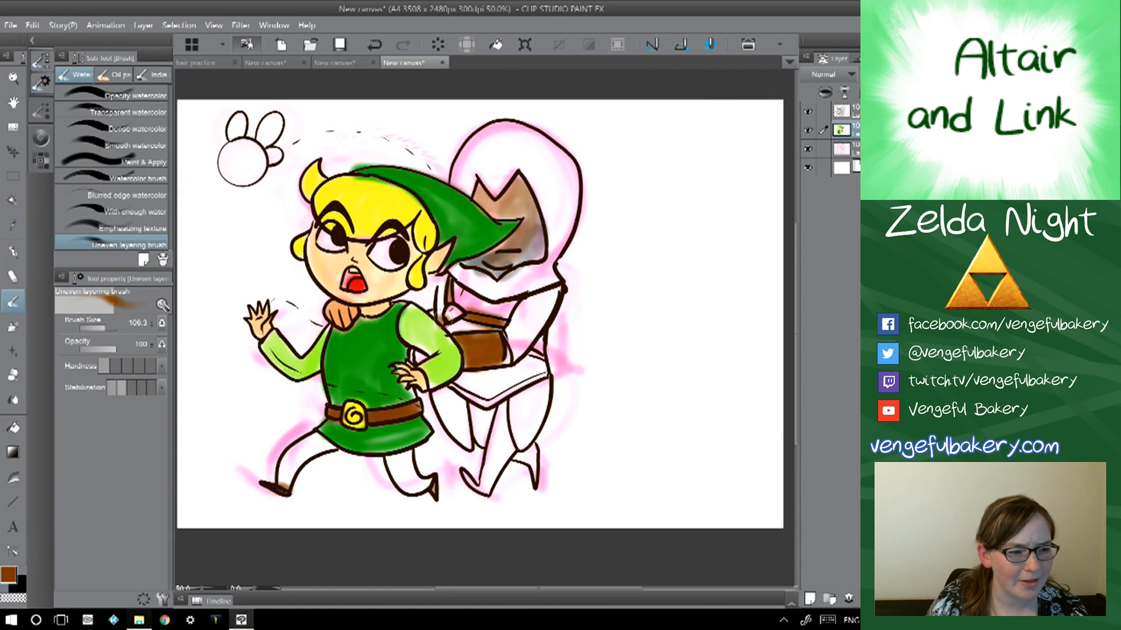
pyautogui.moveTo(544, 357)
pyautogui.mouseDown()
pyautogui.moveTo(499, 388)
pyautogui.moveTo(537, 365)
pyautogui.moveTo(461, 382)
pyautogui.moveTo(508, 385)
pyautogui.moveTo(461, 383)
pyautogui.mouseUp()
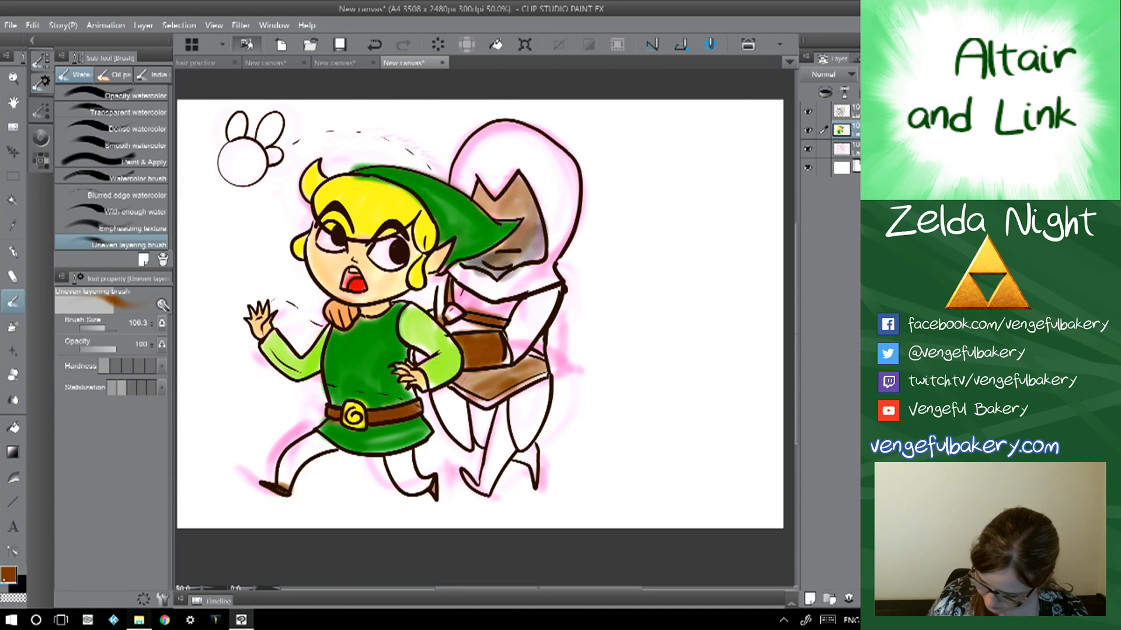
# - Mix a red of RGB 225, 30, 30 and paint the lower border of the second figure's waist sash
pyautogui.click(8, 575)
pyautogui.click(330, 280)
pyautogui.click(330, 251)
pyautogui.moveTo(476, 234); pyautogui.dragTo(476, 247)
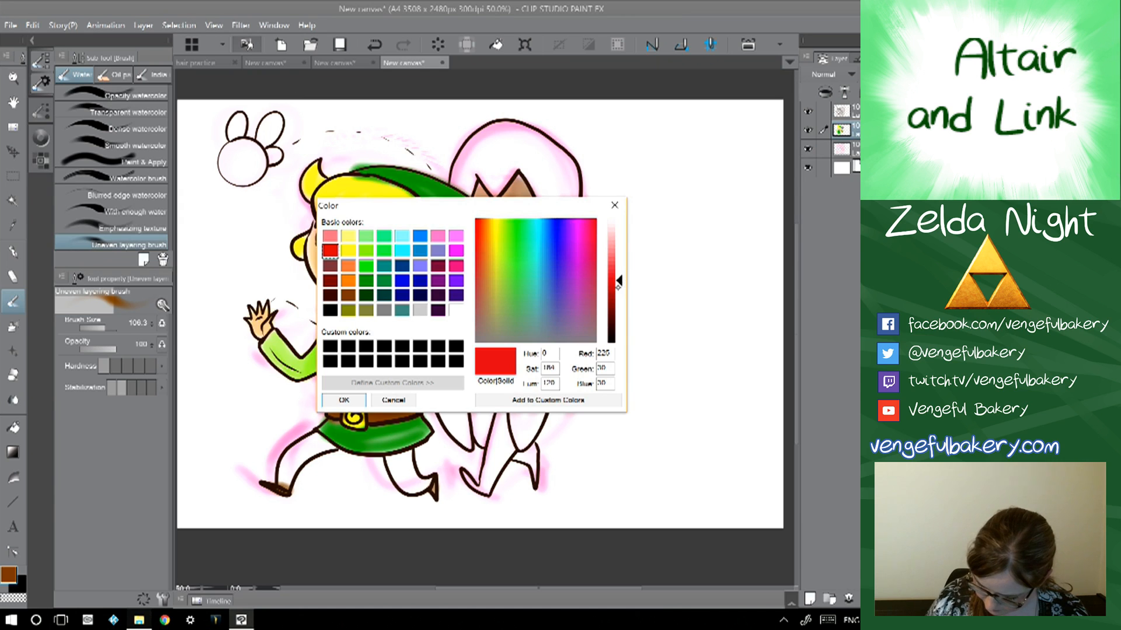
pyautogui.click(336, 398)
pyautogui.moveTo(537, 380)
pyautogui.mouseDown()
pyautogui.moveTo(472, 406)
pyautogui.moveTo(450, 391)
pyautogui.mouseUp()
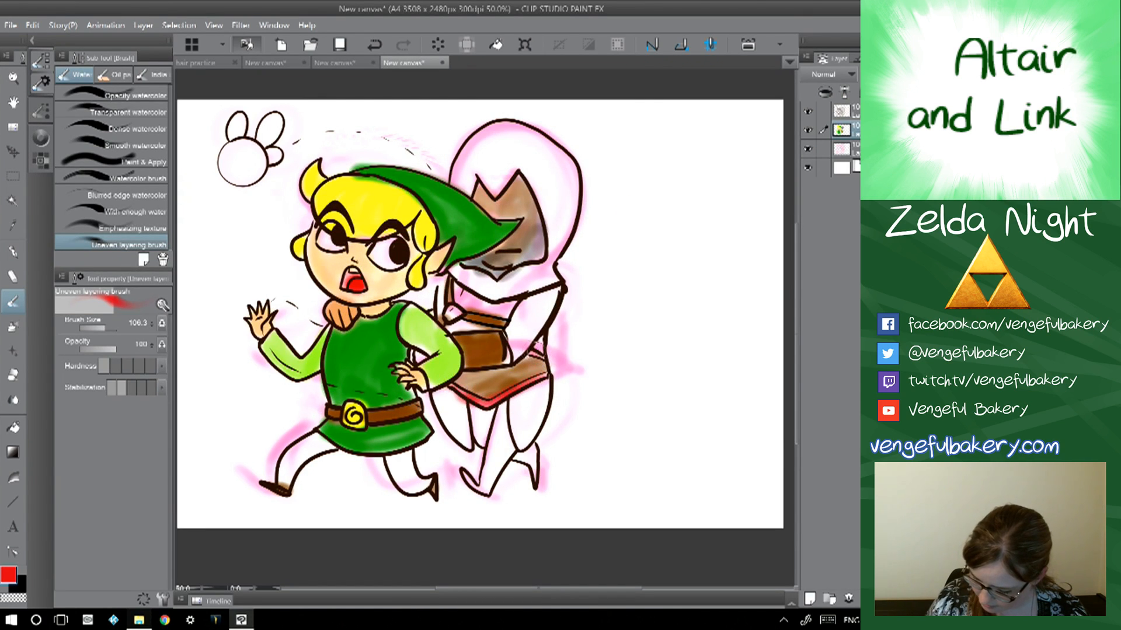
# - Undo the stray red stroke over the first figure's tunic and hide the pink sketch layer
pyautogui.moveTo(363, 361); pyautogui.dragTo(386, 545)
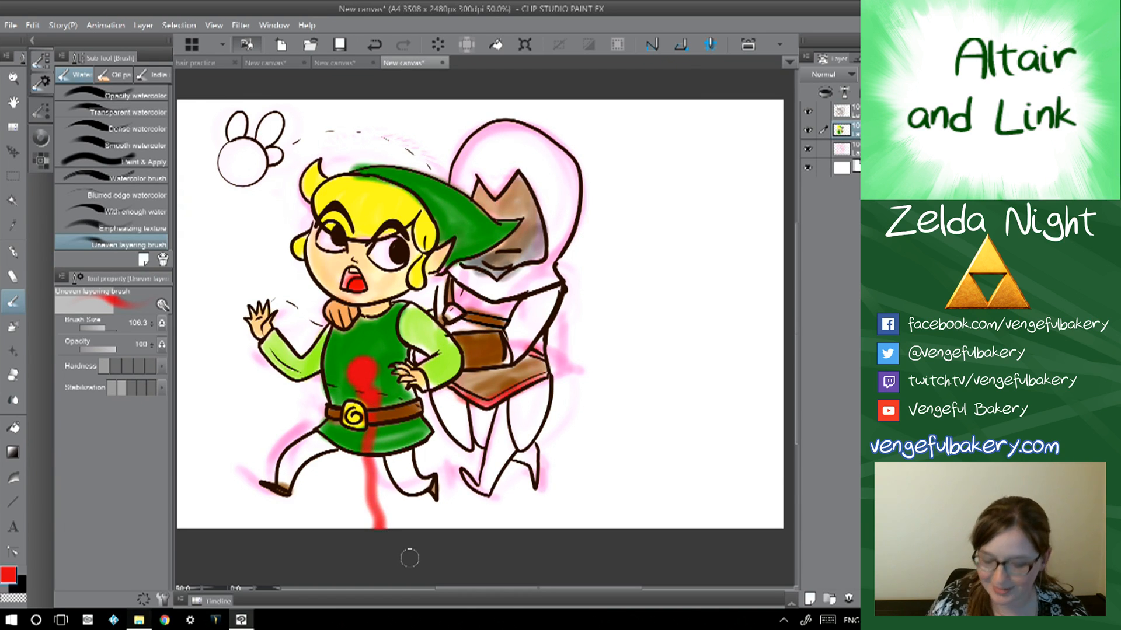
pyautogui.click(374, 45)
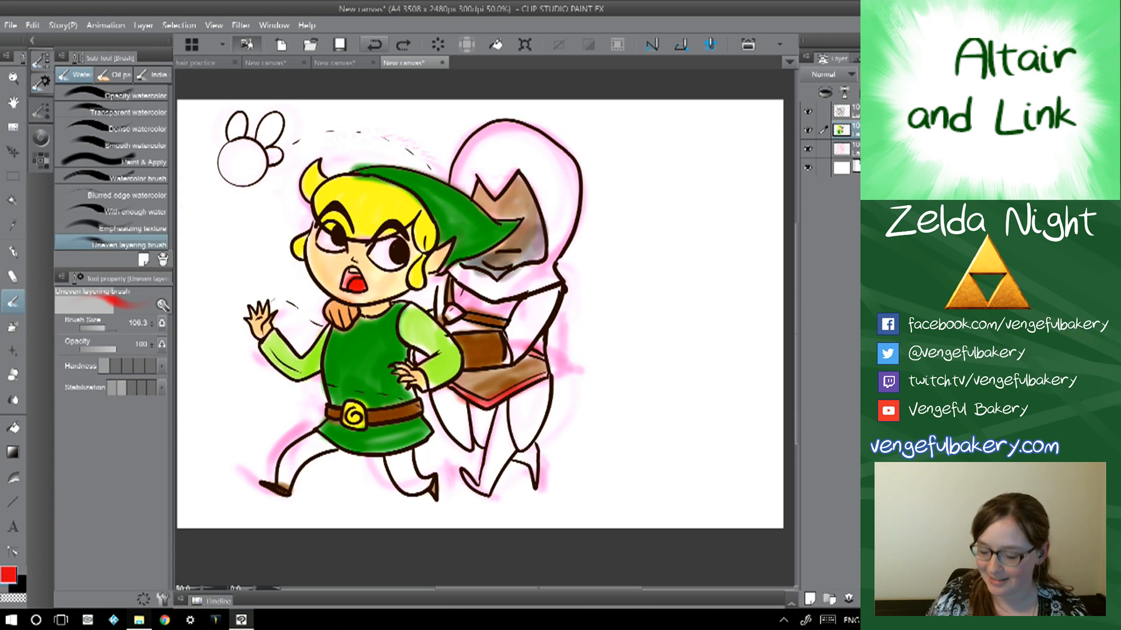
pyautogui.click(808, 149)
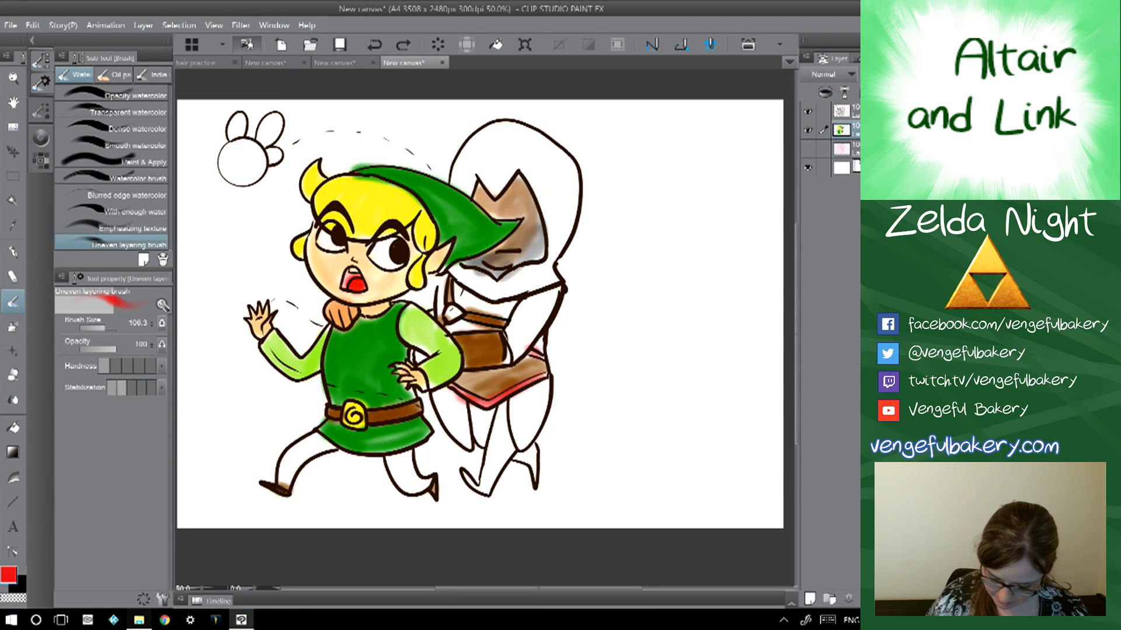
# - Choose light grey and shade the second figure's collar, chest and legs and the first figure's leggings
pyautogui.doubleClick(5, 581)
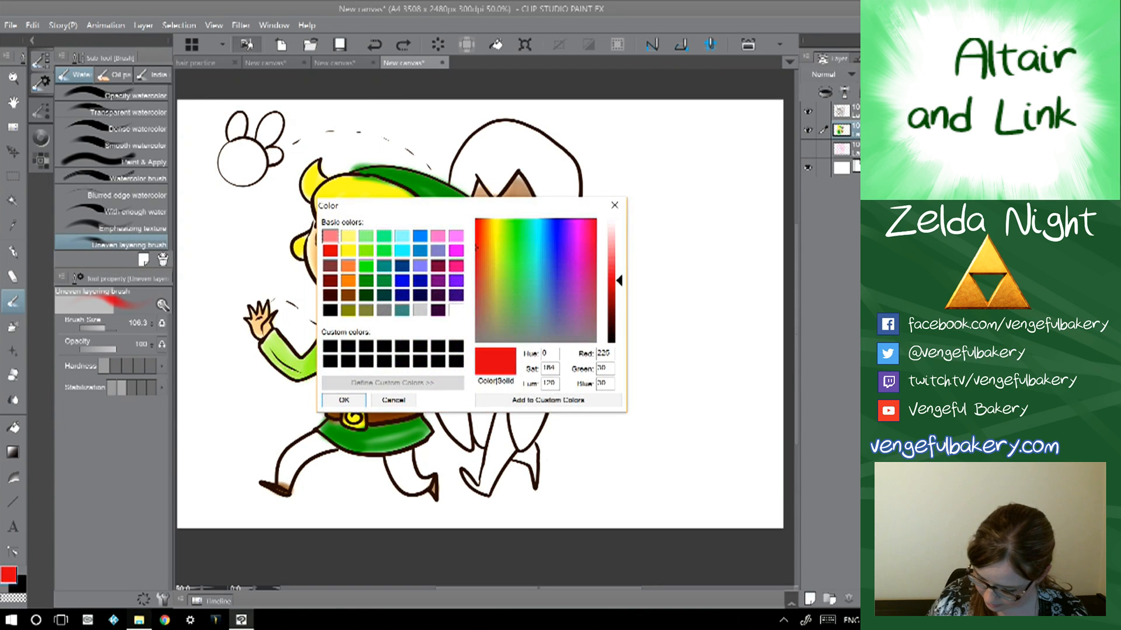
pyautogui.click(420, 311)
pyautogui.click(344, 400)
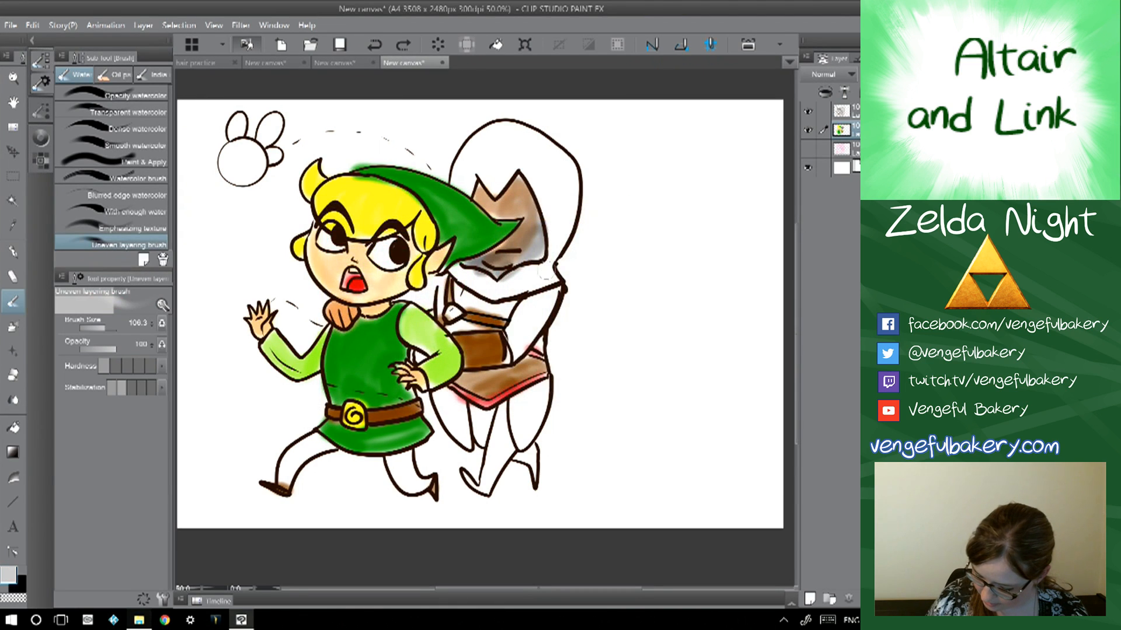
pyautogui.moveTo(514, 278)
pyautogui.mouseDown()
pyautogui.moveTo(493, 292)
pyautogui.moveTo(478, 280)
pyautogui.moveTo(462, 302)
pyautogui.moveTo(493, 298)
pyautogui.moveTo(450, 316)
pyautogui.mouseUp()
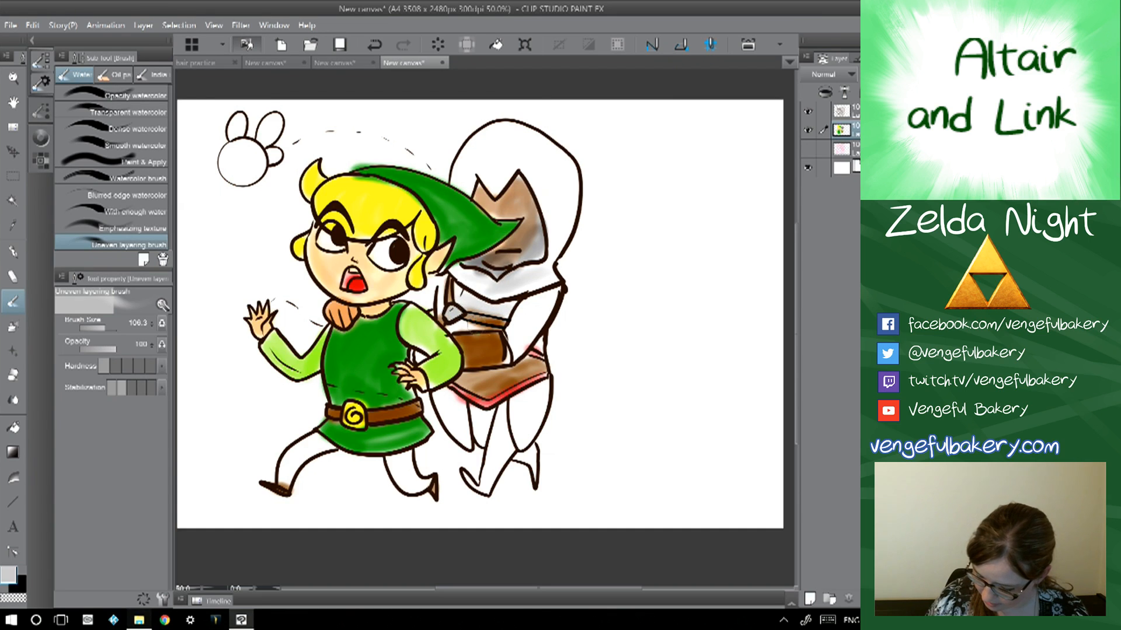
pyautogui.moveTo(445, 401)
pyautogui.mouseDown()
pyautogui.moveTo(485, 412)
pyautogui.moveTo(480, 425)
pyautogui.moveTo(494, 422)
pyautogui.moveTo(540, 485)
pyautogui.mouseUp()
pyautogui.moveTo(315, 444); pyautogui.dragTo(287, 467)
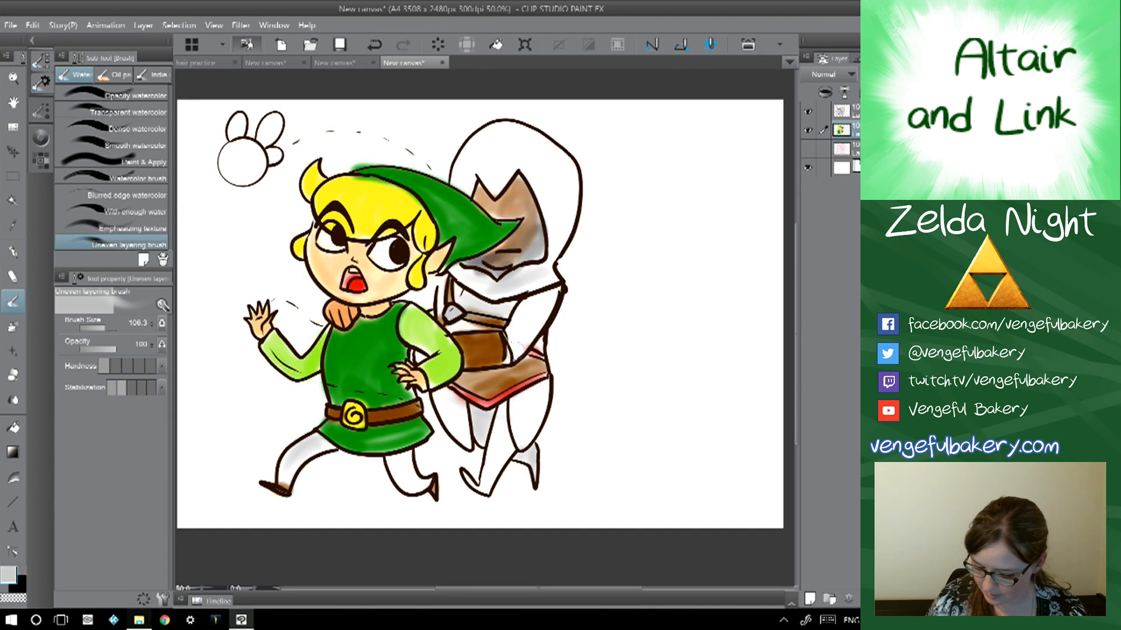
# - Choose light cyan (RGB 128, 255, 255) and paint the fairy's round body, leaving its centre white
pyautogui.click(8, 575)
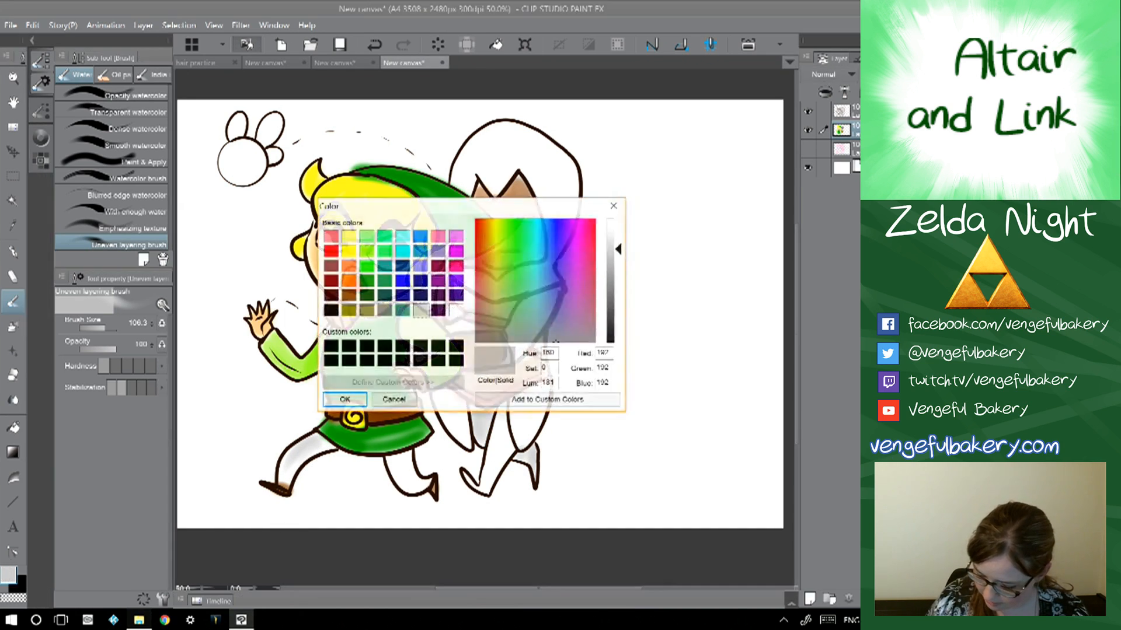
pyautogui.click(404, 236)
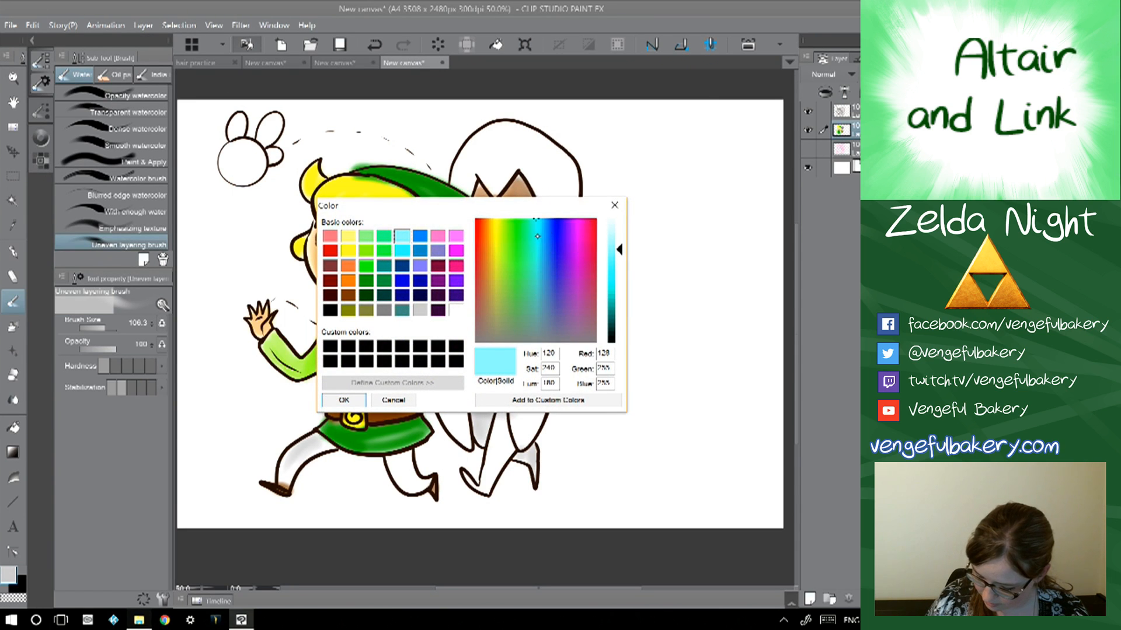
pyautogui.click(344, 399)
pyautogui.moveTo(234, 163)
pyautogui.mouseDown()
pyautogui.moveTo(253, 151)
pyautogui.moveTo(258, 162)
pyautogui.moveTo(225, 169)
pyautogui.moveTo(238, 146)
pyautogui.moveTo(255, 155)
pyautogui.moveTo(246, 176)
pyautogui.moveTo(219, 156)
pyautogui.moveTo(256, 151)
pyautogui.moveTo(256, 170)
pyautogui.moveTo(229, 165)
pyautogui.moveTo(242, 142)
pyautogui.mouseUp()
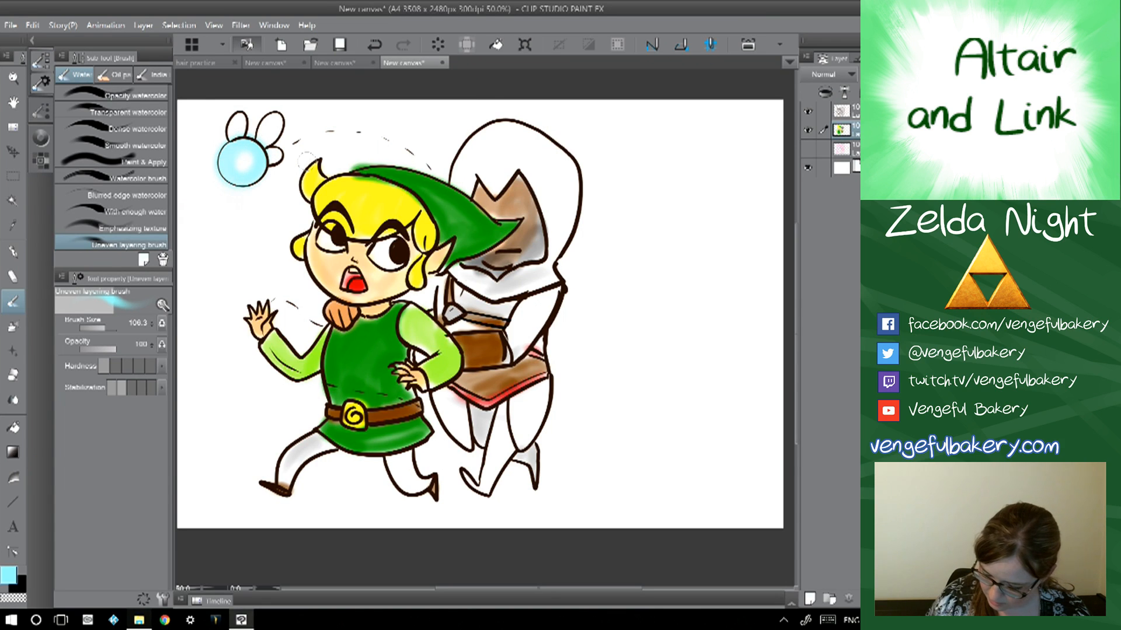
# - Lighten the cyan to RGB 211, 249, 252 and fill the centre of the fairy's body
pyautogui.click(8, 575)
pyautogui.click(616, 230)
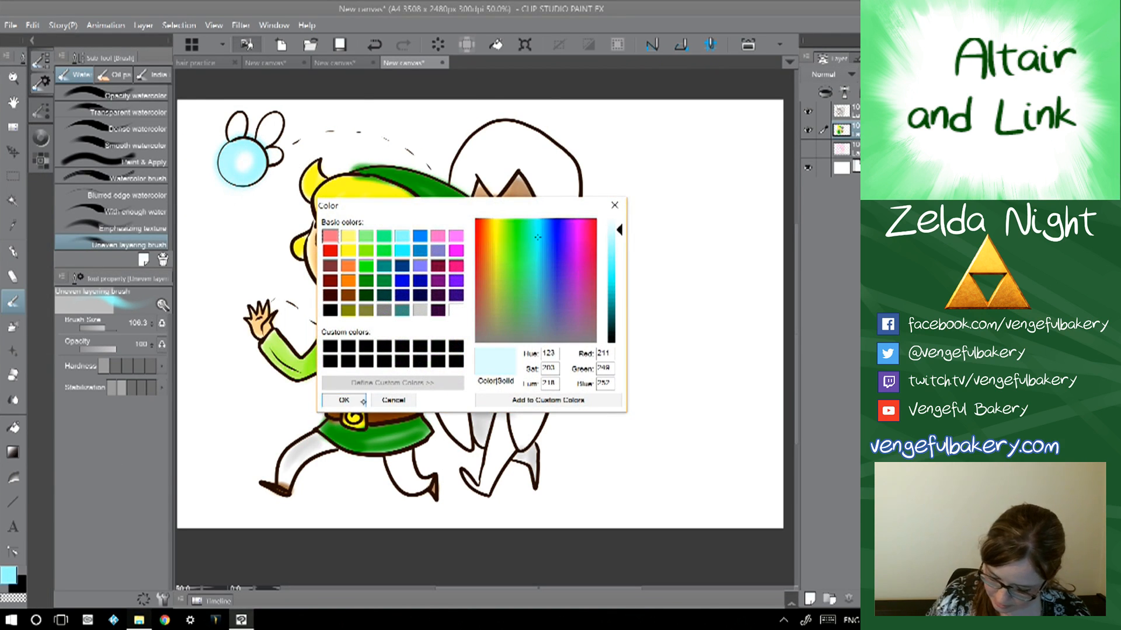
pyautogui.click(365, 401)
pyautogui.moveTo(229, 170)
pyautogui.mouseDown()
pyautogui.moveTo(233, 150)
pyautogui.moveTo(246, 170)
pyautogui.mouseUp()
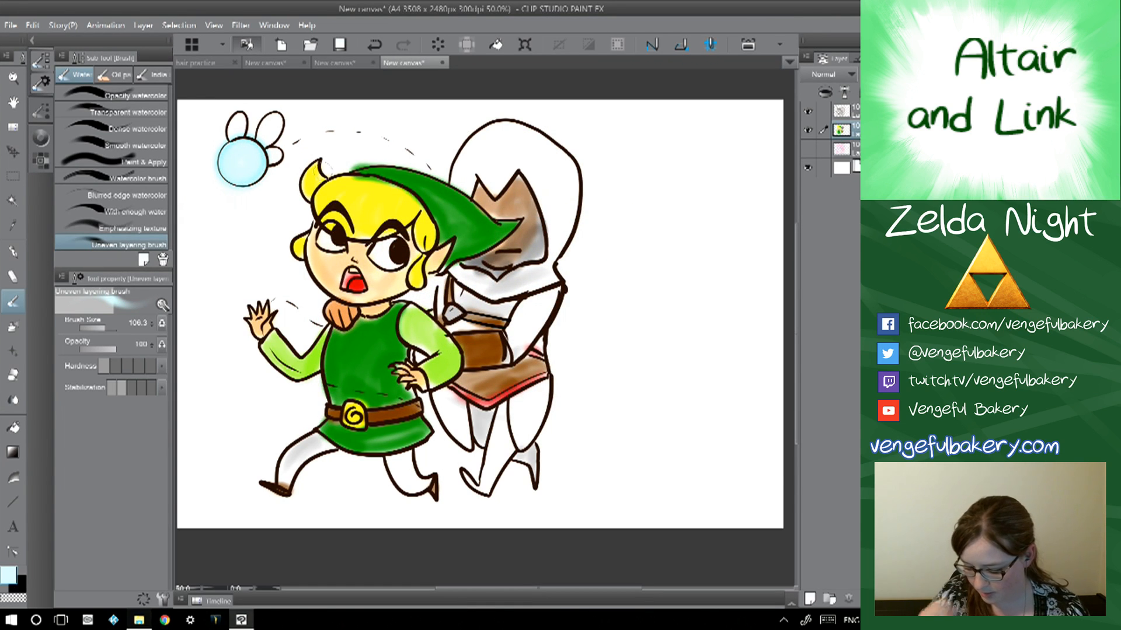
pyautogui.moveTo(323, 169)
pyautogui.mouseDown()
pyautogui.moveTo(306, 179)
pyautogui.moveTo(329, 169)
pyautogui.mouseUp()
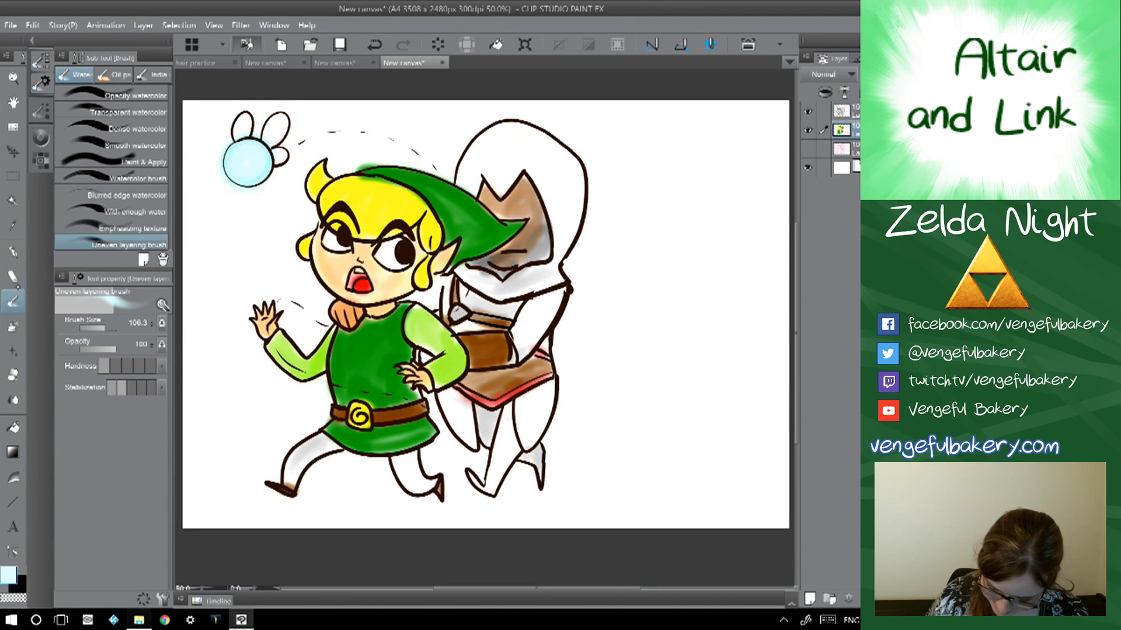
# - Create a new blank A4 canvas of 3508 x 2480 px at 300 dpi
pyautogui.press('e')
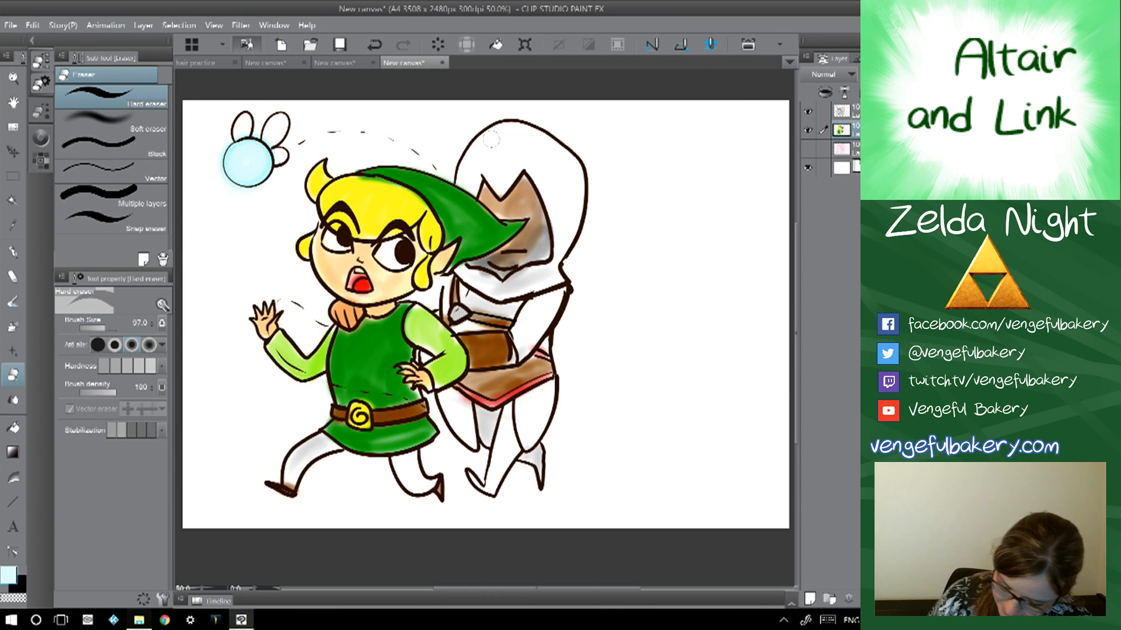
pyautogui.click(281, 44)
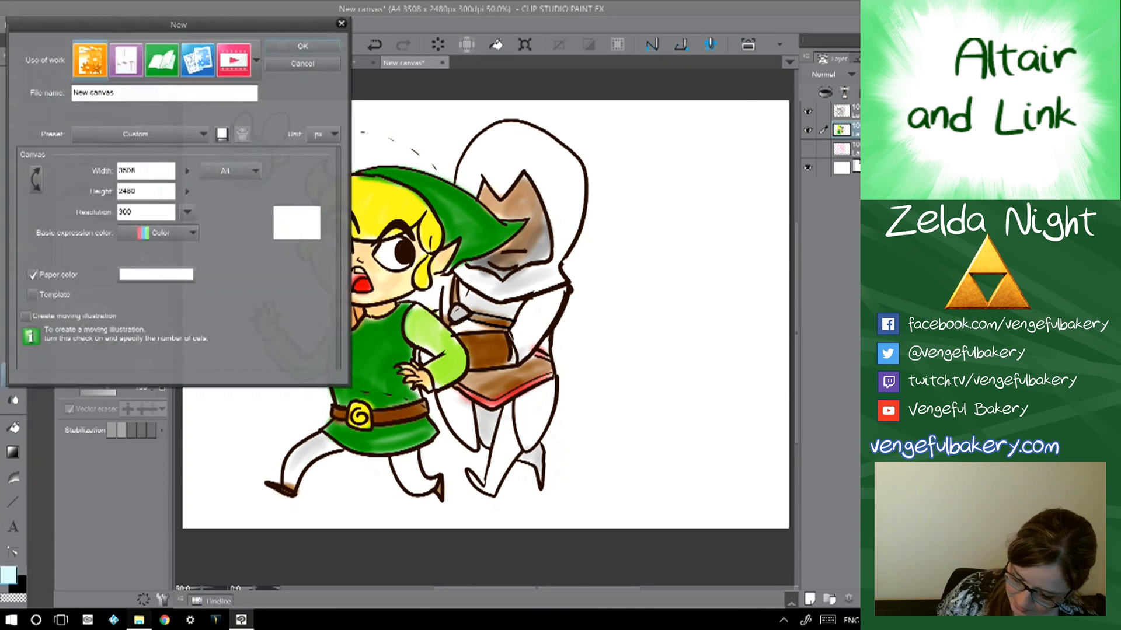
pyautogui.click(305, 46)
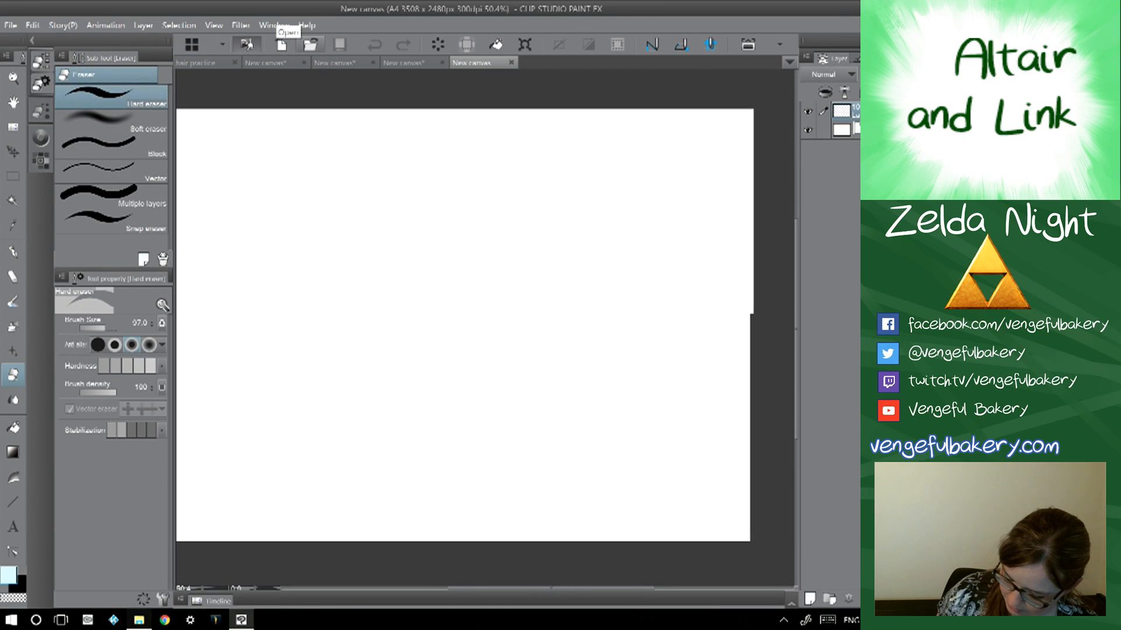
pyautogui.scroll(3, 488, 369)
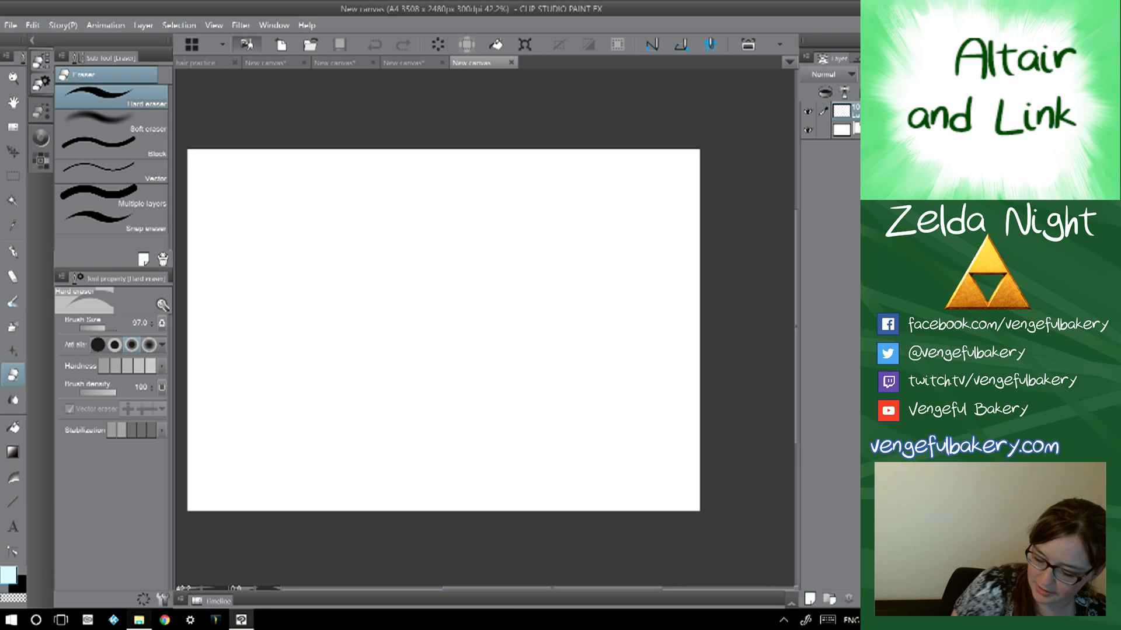
# - Set up the blank canvas for sketching with a bright green drawing colour and the Uneven layering brush
pyautogui.click(411, 64)
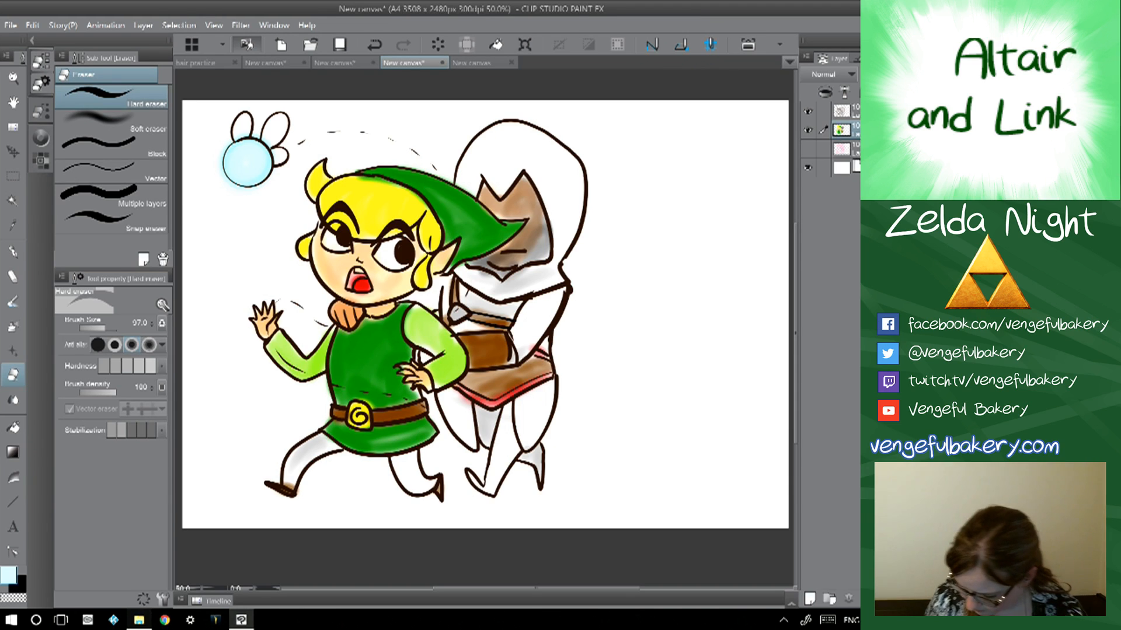
pyautogui.click(468, 64)
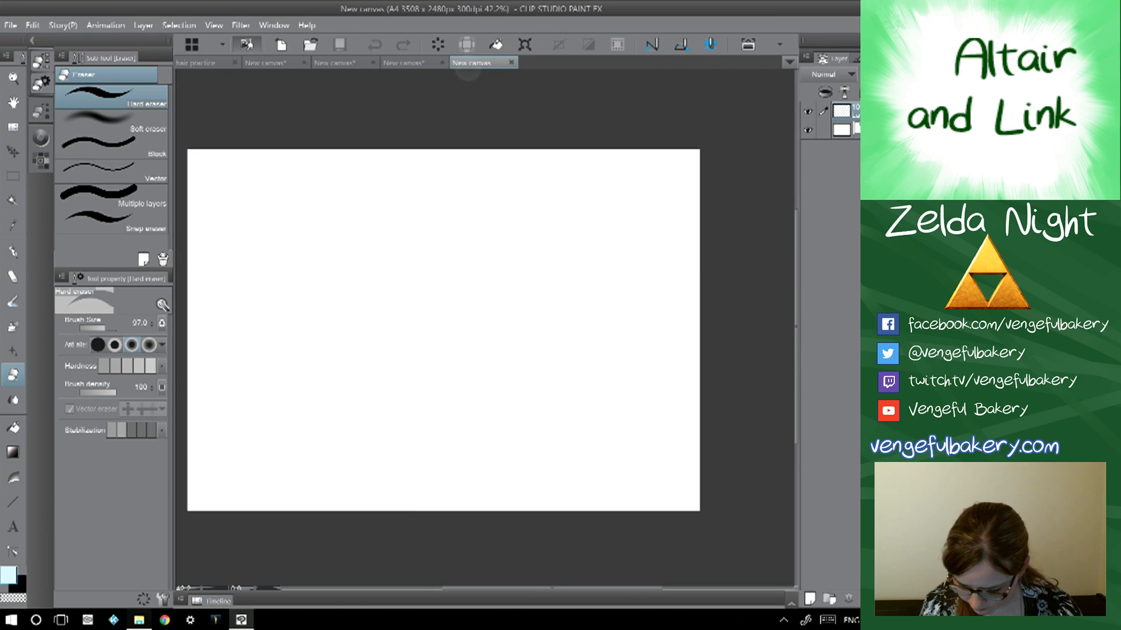
pyautogui.press('p')
pyautogui.doubleClick(20, 585)
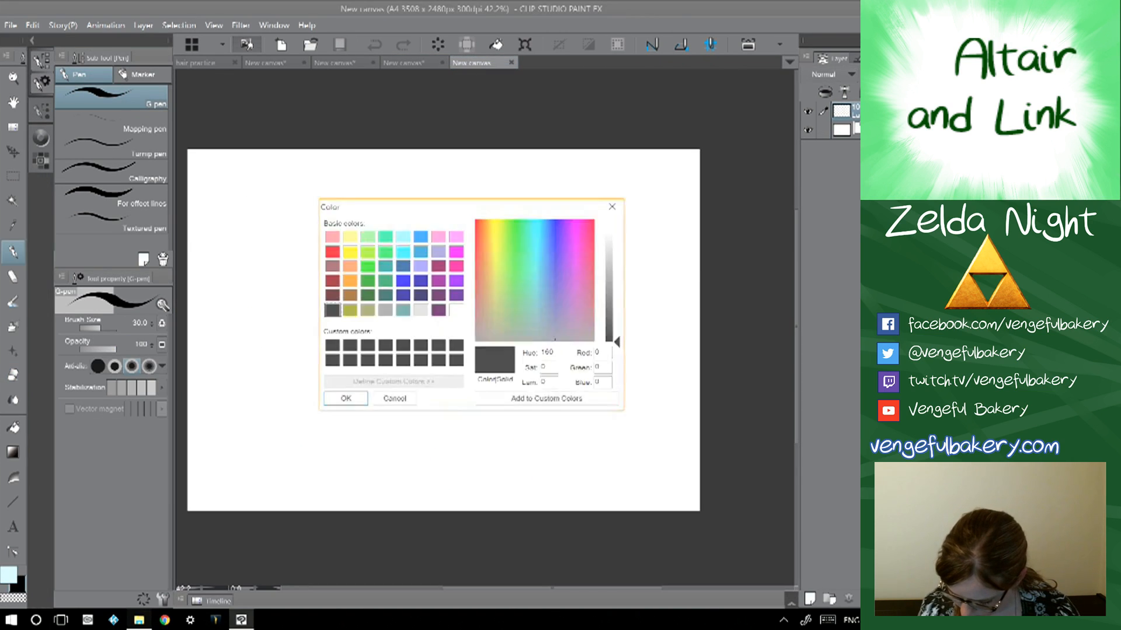
pyautogui.click(9, 574)
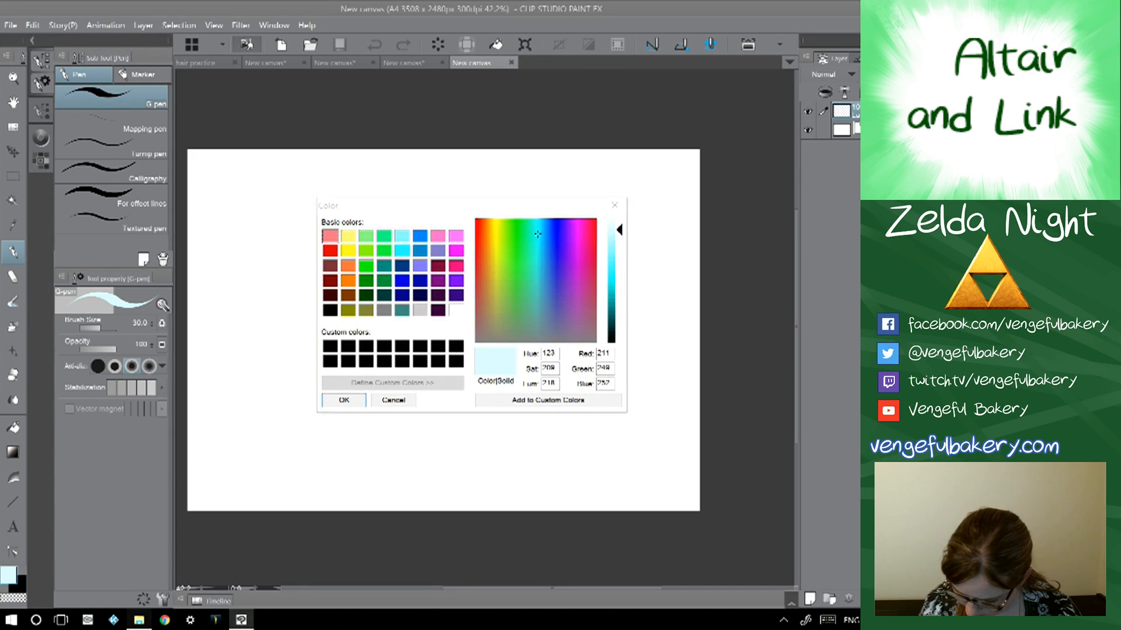
pyautogui.click(384, 250)
pyautogui.click(344, 400)
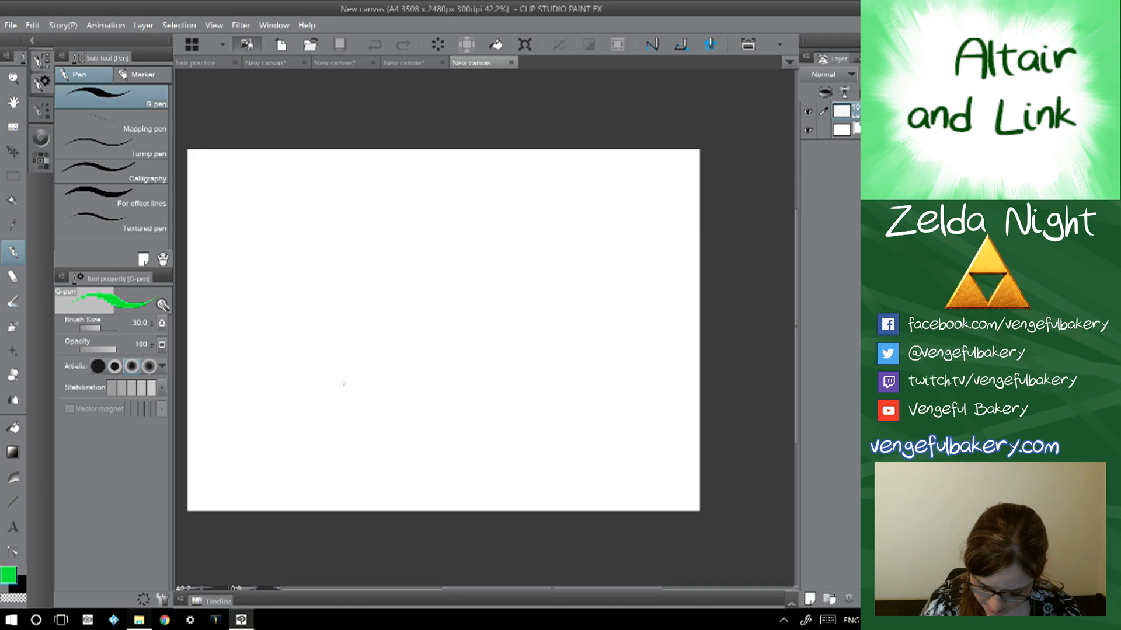
pyautogui.click(13, 301)
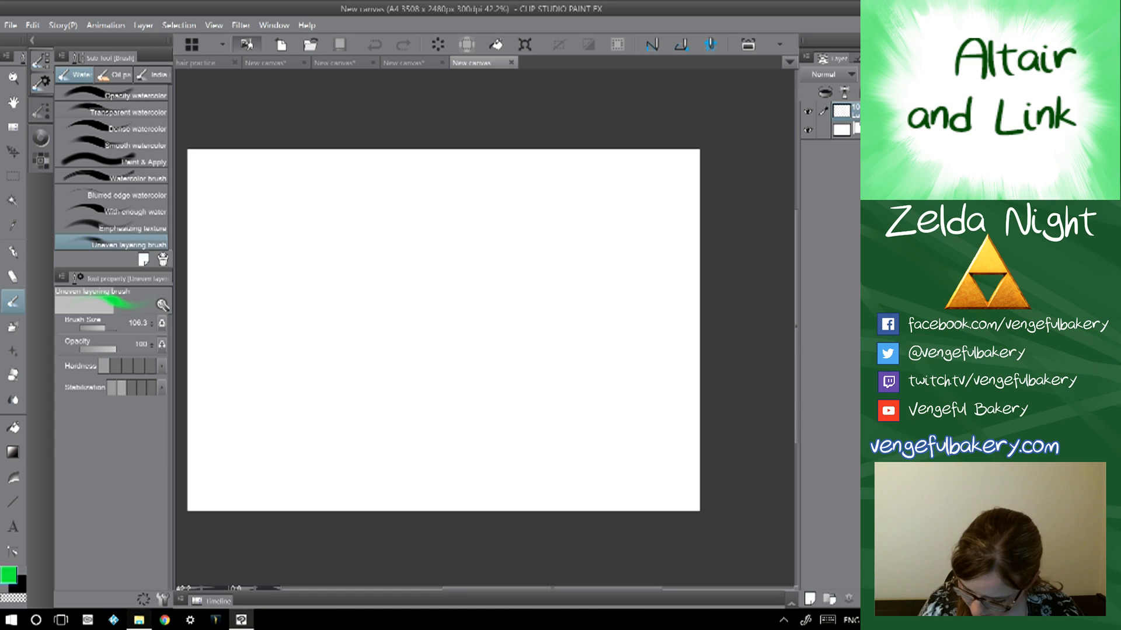
# - Sketch a figure's small round head, circular torso, long leg and sweeping curved back near the middle of the canvas
pyautogui.moveTo(468, 288)
pyautogui.mouseDown()
pyautogui.moveTo(509, 290)
pyautogui.moveTo(401, 284)
pyautogui.moveTo(422, 260)
pyautogui.moveTo(419, 303)
pyautogui.moveTo(383, 279)
pyautogui.moveTo(436, 265)
pyautogui.moveTo(428, 309)
pyautogui.moveTo(387, 269)
pyautogui.moveTo(442, 292)
pyautogui.moveTo(504, 292)
pyautogui.moveTo(500, 283)
pyautogui.moveTo(451, 298)
pyautogui.moveTo(482, 290)
pyautogui.moveTo(464, 286)
pyautogui.moveTo(515, 322)
pyautogui.moveTo(465, 326)
pyautogui.moveTo(498, 273)
pyautogui.moveTo(492, 339)
pyautogui.moveTo(512, 409)
pyautogui.mouseUp()
pyautogui.moveTo(500, 330)
pyautogui.mouseDown()
pyautogui.moveTo(540, 456)
pyautogui.moveTo(516, 467)
pyautogui.mouseUp()
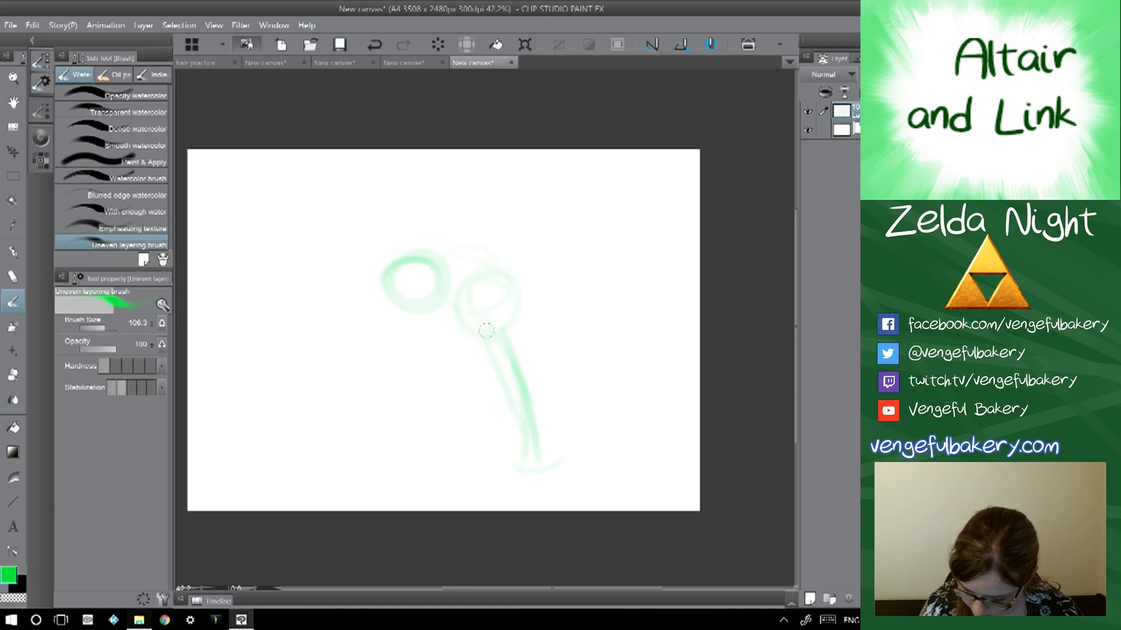
pyautogui.moveTo(429, 244); pyautogui.dragTo(483, 228)
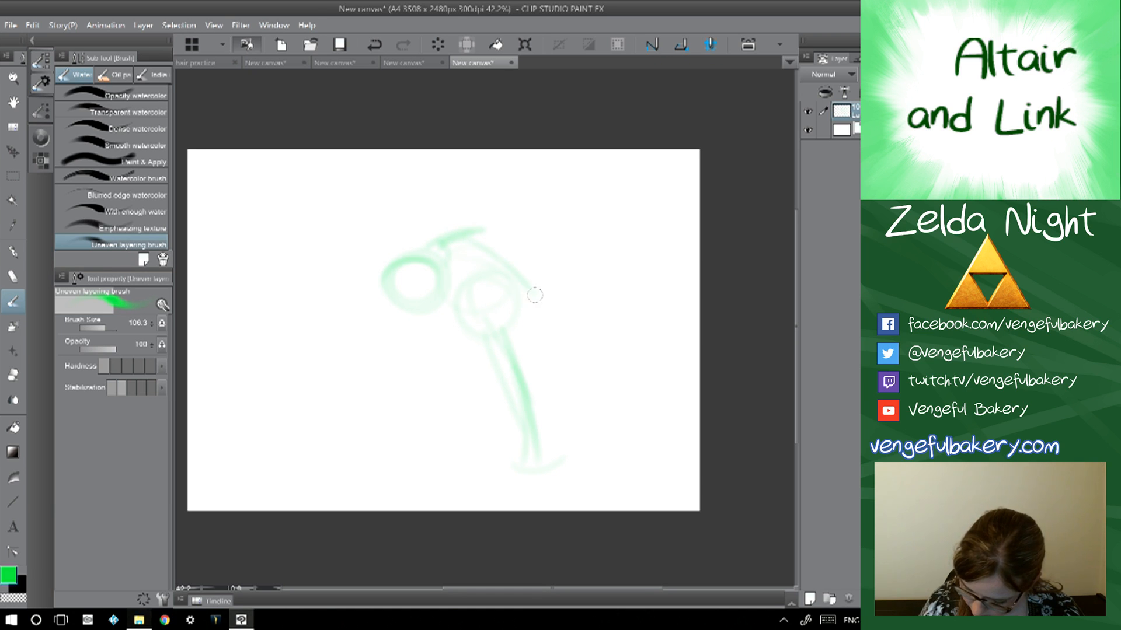
pyautogui.moveTo(448, 249)
pyautogui.mouseDown()
pyautogui.moveTo(536, 295)
pyautogui.moveTo(561, 374)
pyautogui.moveTo(546, 423)
pyautogui.moveTo(488, 452)
pyautogui.moveTo(442, 448)
pyautogui.moveTo(429, 424)
pyautogui.mouseUp()
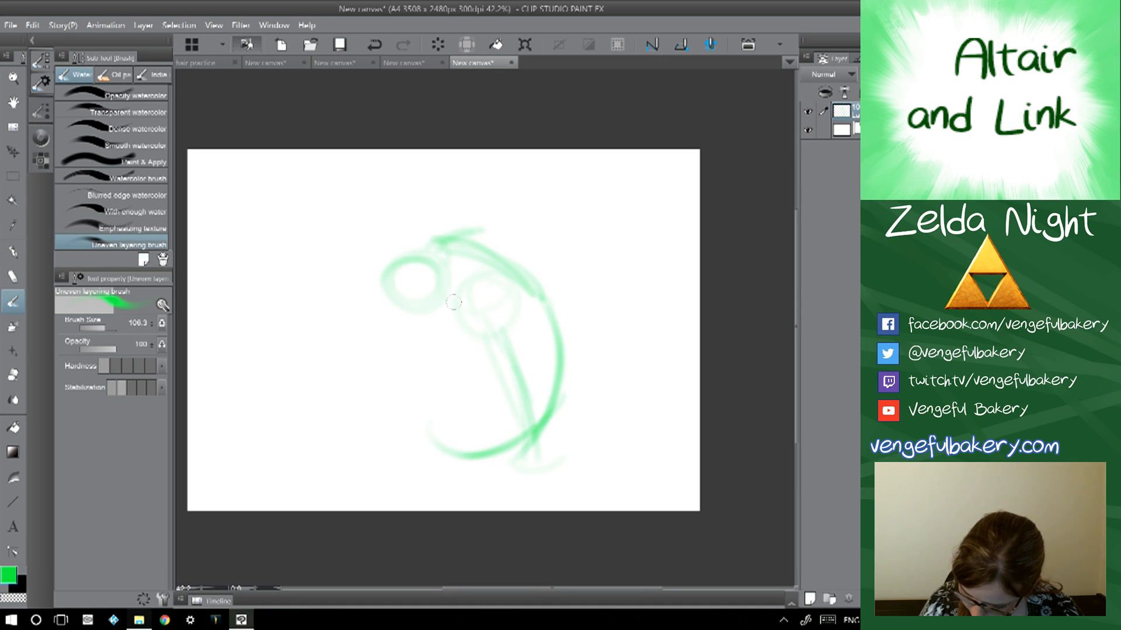
pyautogui.moveTo(457, 293)
pyautogui.mouseDown()
pyautogui.moveTo(457, 325)
pyautogui.moveTo(485, 340)
pyautogui.mouseUp()
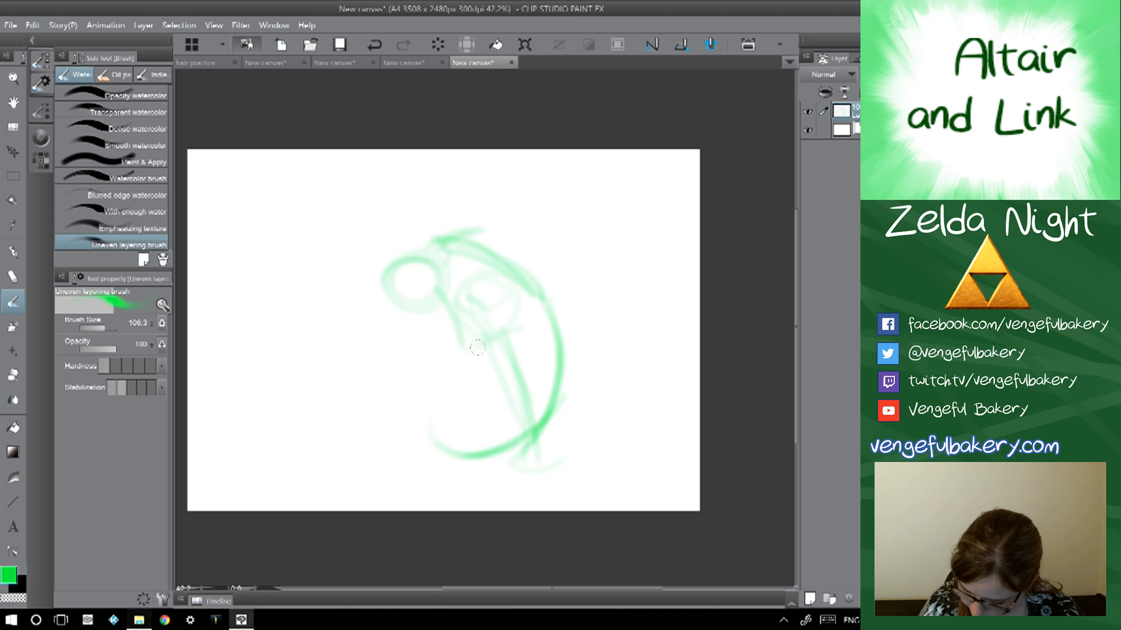
# - Sketch crossing guide lines over the torso, a bent arm with a hand, and a long curved blade reaching up from it
pyautogui.moveTo(531, 283); pyautogui.dragTo(457, 362)
pyautogui.moveTo(467, 286); pyautogui.dragTo(511, 382)
pyautogui.moveTo(499, 327)
pyautogui.mouseDown()
pyautogui.moveTo(444, 399)
pyautogui.moveTo(428, 393)
pyautogui.moveTo(429, 439)
pyautogui.mouseUp()
pyautogui.moveTo(444, 395); pyautogui.dragTo(426, 454)
pyautogui.moveTo(422, 410)
pyautogui.mouseDown()
pyautogui.moveTo(356, 416)
pyautogui.moveTo(421, 416)
pyautogui.moveTo(354, 398)
pyautogui.moveTo(242, 300)
pyautogui.mouseUp()
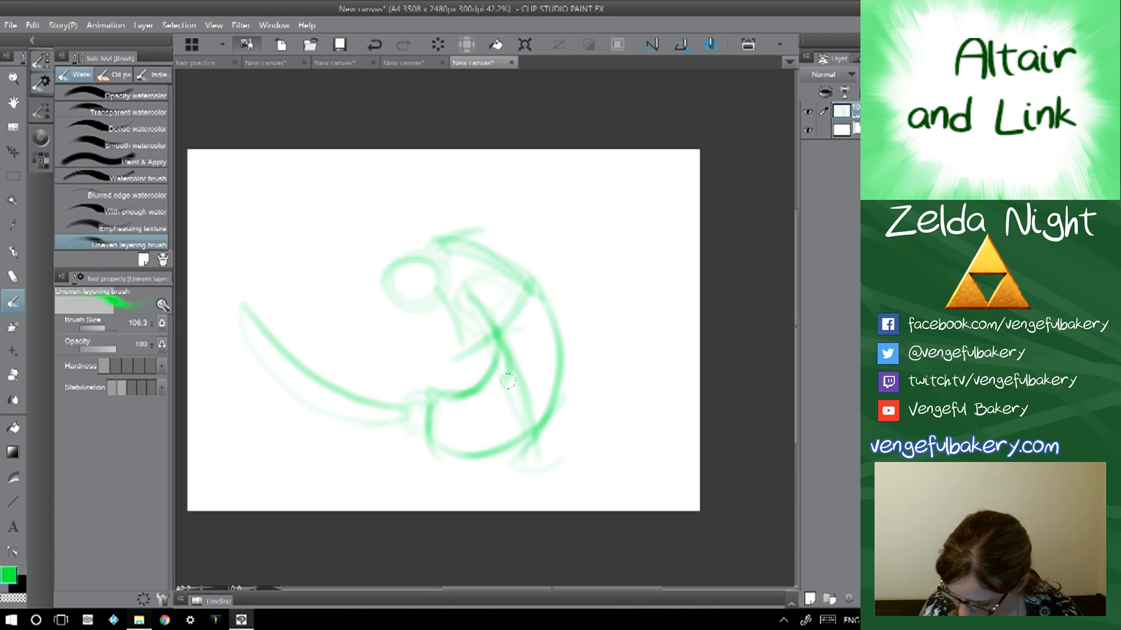
# - Thicken the hand and sleeve end and sketch a long straight blade running from the hand towards the canvas edge
pyautogui.moveTo(430, 403)
pyautogui.mouseDown()
pyautogui.moveTo(409, 435)
pyautogui.moveTo(434, 443)
pyautogui.mouseUp()
pyautogui.moveTo(439, 402); pyautogui.dragTo(461, 476)
pyautogui.moveTo(577, 387); pyautogui.dragTo(563, 409)
pyautogui.moveTo(427, 415)
pyautogui.mouseDown()
pyautogui.moveTo(409, 450)
pyautogui.moveTo(426, 419)
pyautogui.moveTo(206, 462)
pyautogui.mouseUp()
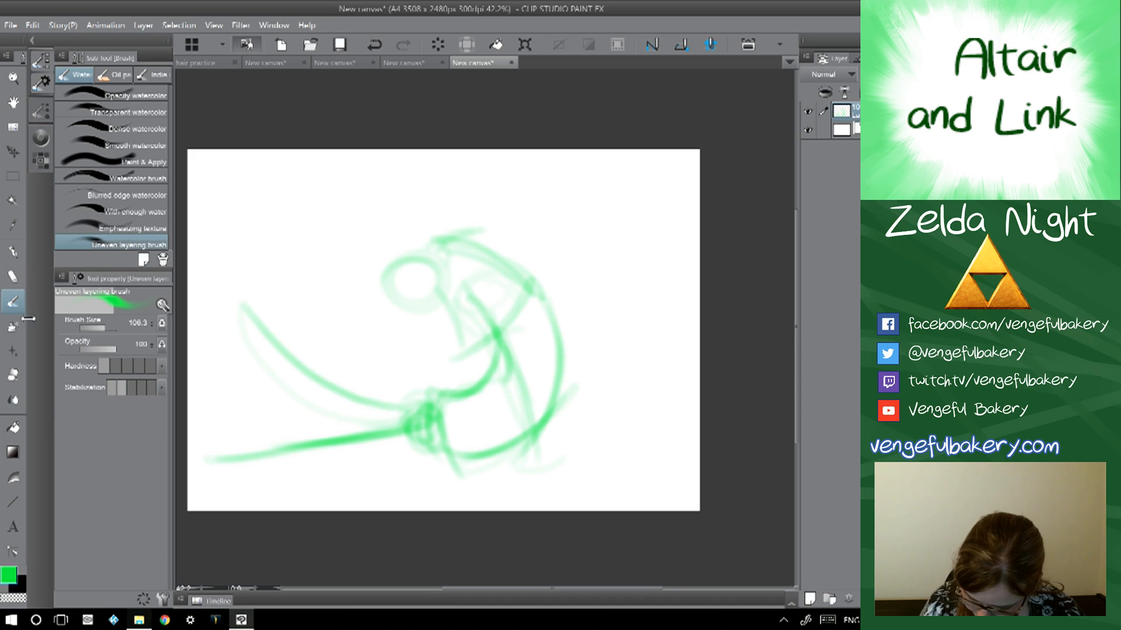
# - Erase the curved blade with the Hard eraser and redraw the straight blade more heavily with the Uneven layering brush
pyautogui.press('e')
pyautogui.moveTo(262, 332)
pyautogui.mouseDown()
pyautogui.moveTo(330, 378)
pyautogui.moveTo(237, 302)
pyautogui.moveTo(370, 413)
pyautogui.moveTo(331, 416)
pyautogui.mouseUp()
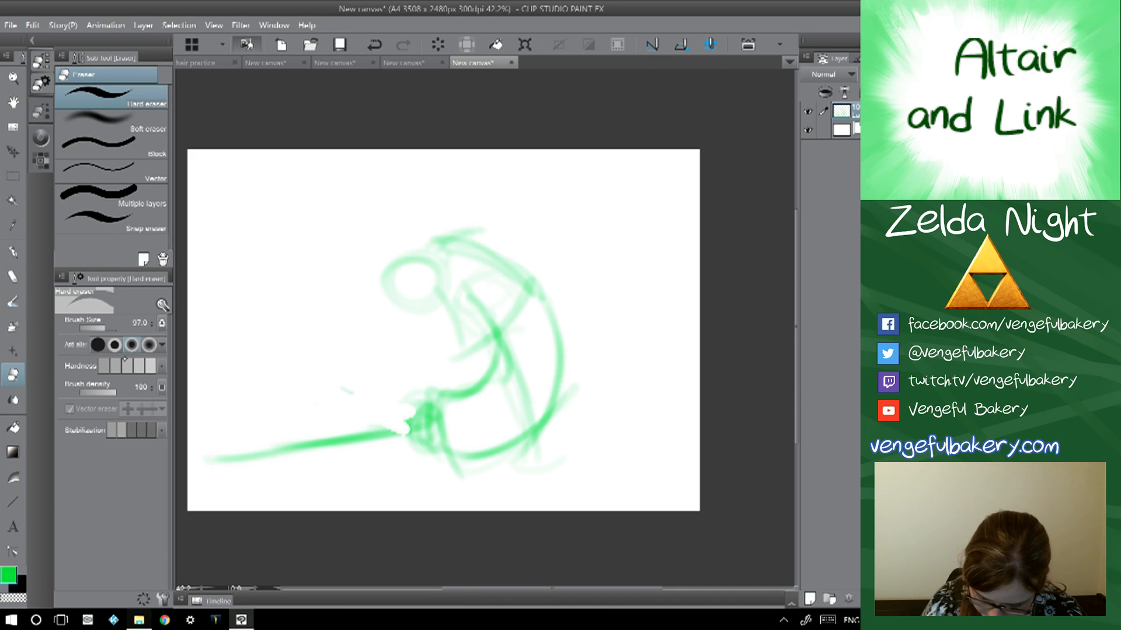
pyautogui.press('b')
pyautogui.moveTo(427, 422)
pyautogui.mouseDown()
pyautogui.moveTo(354, 440)
pyautogui.moveTo(440, 416)
pyautogui.moveTo(203, 462)
pyautogui.mouseUp()
# - Rework the figure with a firmer small circle, a large round body, a heavier back and arm, and a wedge-shaped base
pyautogui.moveTo(447, 283)
pyautogui.mouseDown()
pyautogui.moveTo(384, 280)
pyautogui.moveTo(433, 262)
pyautogui.moveTo(441, 299)
pyautogui.moveTo(435, 272)
pyautogui.mouseUp()
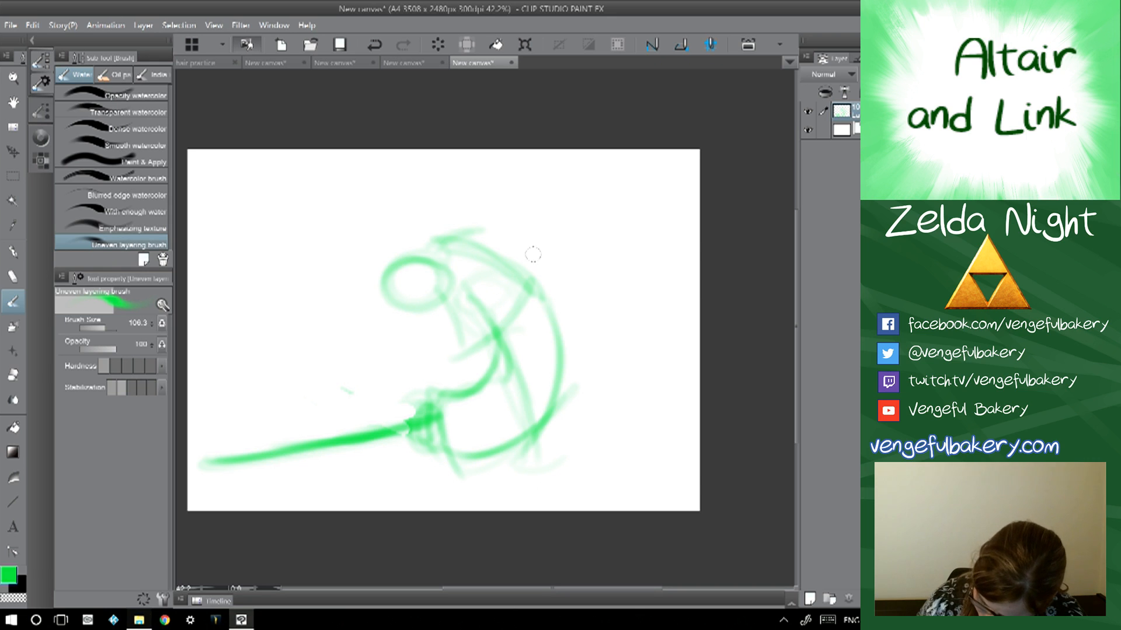
pyautogui.moveTo(544, 309)
pyautogui.mouseDown()
pyautogui.moveTo(496, 251)
pyautogui.moveTo(417, 350)
pyautogui.moveTo(467, 257)
pyautogui.moveTo(578, 394)
pyautogui.mouseUp()
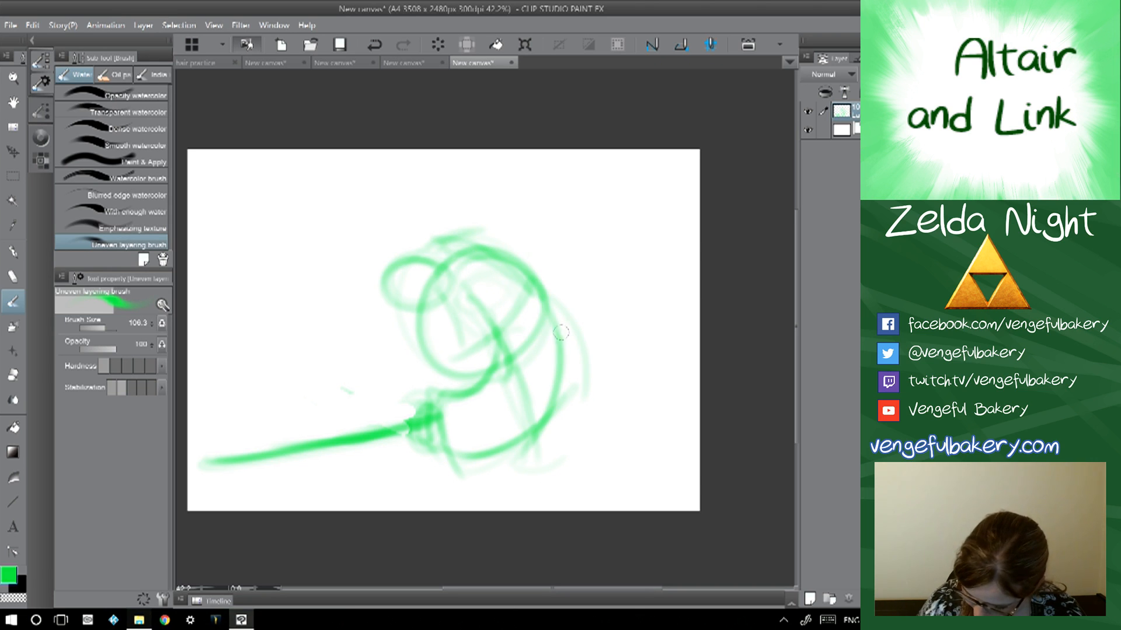
pyautogui.moveTo(488, 380)
pyautogui.mouseDown()
pyautogui.moveTo(498, 467)
pyautogui.moveTo(474, 444)
pyautogui.moveTo(477, 464)
pyautogui.mouseUp()
pyautogui.moveTo(559, 305); pyautogui.dragTo(590, 400)
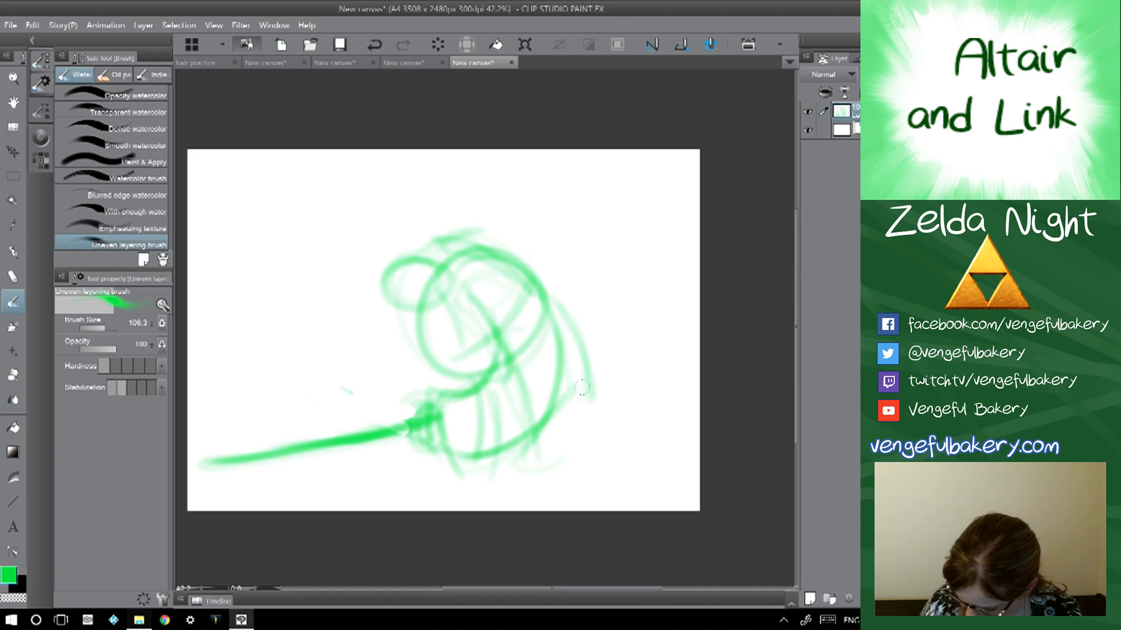
pyautogui.moveTo(563, 351)
pyautogui.mouseDown()
pyautogui.moveTo(557, 424)
pyautogui.moveTo(593, 460)
pyautogui.moveTo(477, 473)
pyautogui.moveTo(606, 468)
pyautogui.moveTo(557, 427)
pyautogui.moveTo(564, 381)
pyautogui.moveTo(538, 291)
pyautogui.moveTo(540, 395)
pyautogui.moveTo(410, 451)
pyautogui.mouseUp()
pyautogui.moveTo(548, 395)
pyautogui.mouseDown()
pyautogui.moveTo(432, 458)
pyautogui.moveTo(493, 342)
pyautogui.moveTo(433, 284)
pyautogui.moveTo(487, 383)
pyautogui.moveTo(464, 339)
pyautogui.mouseUp()
pyautogui.moveTo(397, 264)
pyautogui.mouseDown()
pyautogui.moveTo(446, 303)
pyautogui.moveTo(387, 291)
pyautogui.moveTo(431, 270)
pyautogui.moveTo(433, 305)
pyautogui.moveTo(386, 304)
pyautogui.moveTo(381, 276)
pyautogui.moveTo(435, 286)
pyautogui.mouseUp()
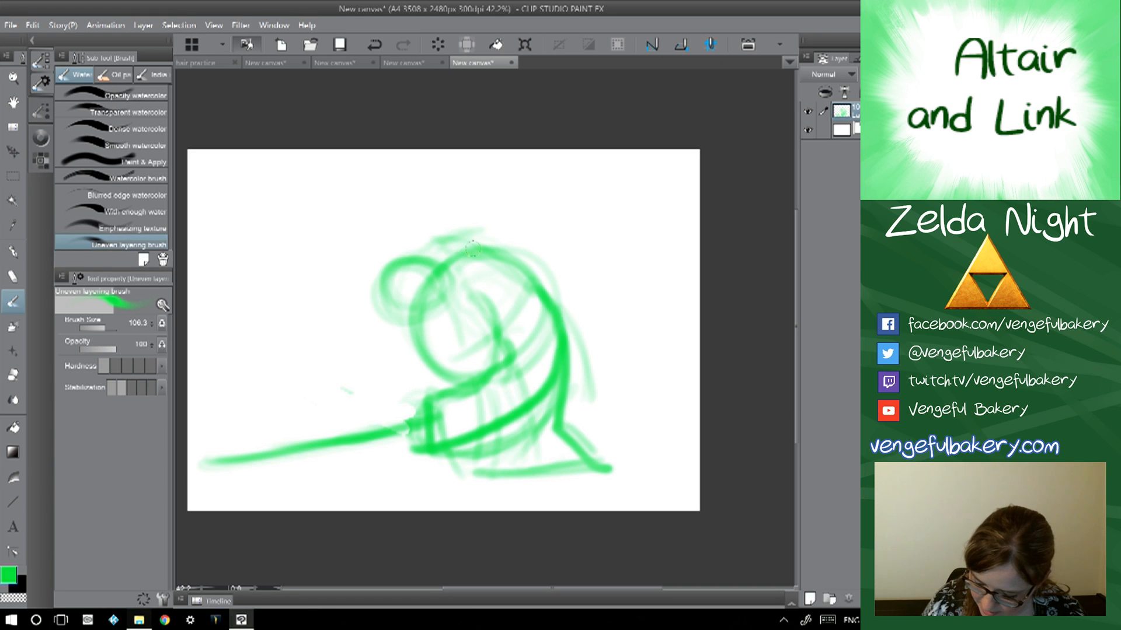
# - Sketch a large dome with a drooping, cap-like flap above the figure and a wide rounded outline across the blade
pyautogui.moveTo(479, 241)
pyautogui.mouseDown()
pyautogui.moveTo(426, 195)
pyautogui.moveTo(391, 183)
pyautogui.moveTo(282, 222)
pyautogui.mouseUp()
pyautogui.moveTo(342, 174)
pyautogui.mouseDown()
pyautogui.moveTo(257, 248)
pyautogui.moveTo(211, 416)
pyautogui.moveTo(307, 203)
pyautogui.moveTo(219, 378)
pyautogui.mouseUp()
pyautogui.moveTo(392, 180); pyautogui.dragTo(467, 233)
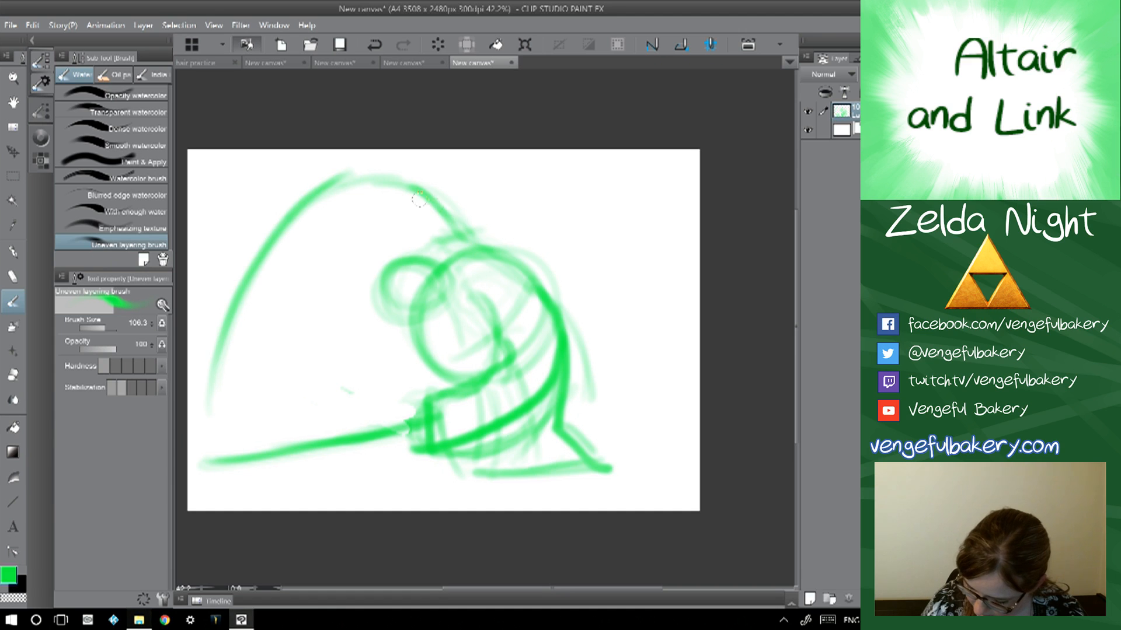
pyautogui.moveTo(487, 197)
pyautogui.mouseDown()
pyautogui.moveTo(585, 263)
pyautogui.moveTo(561, 285)
pyautogui.moveTo(514, 208)
pyautogui.moveTo(356, 185)
pyautogui.moveTo(238, 289)
pyautogui.moveTo(225, 423)
pyautogui.mouseUp()
pyautogui.moveTo(268, 225)
pyautogui.mouseDown()
pyautogui.moveTo(201, 373)
pyautogui.moveTo(339, 495)
pyautogui.mouseUp()
# - Sketch a small second figure over the blade with a round head, a curved body line and a flat ground line
pyautogui.moveTo(311, 348)
pyautogui.mouseDown()
pyautogui.moveTo(296, 398)
pyautogui.moveTo(281, 359)
pyautogui.moveTo(307, 361)
pyautogui.moveTo(323, 398)
pyautogui.moveTo(288, 395)
pyautogui.moveTo(278, 364)
pyautogui.moveTo(309, 352)
pyautogui.mouseUp()
pyautogui.moveTo(308, 399)
pyautogui.mouseDown()
pyautogui.moveTo(327, 418)
pyautogui.moveTo(308, 444)
pyautogui.mouseUp()
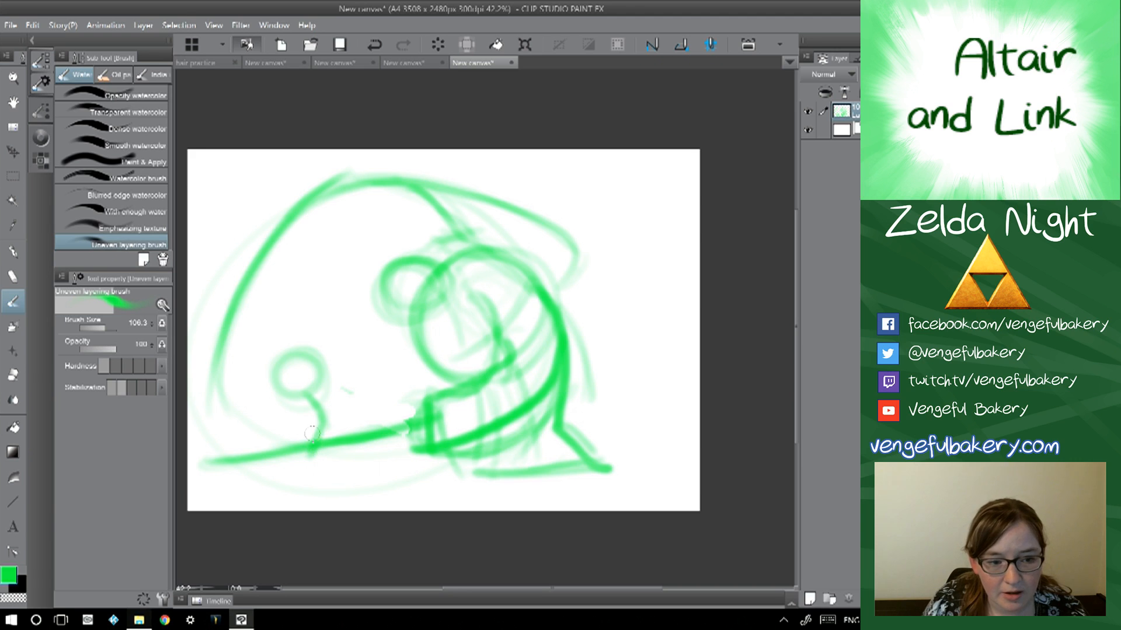
pyautogui.moveTo(300, 392); pyautogui.dragTo(318, 467)
pyautogui.moveTo(287, 474); pyautogui.dragTo(350, 468)
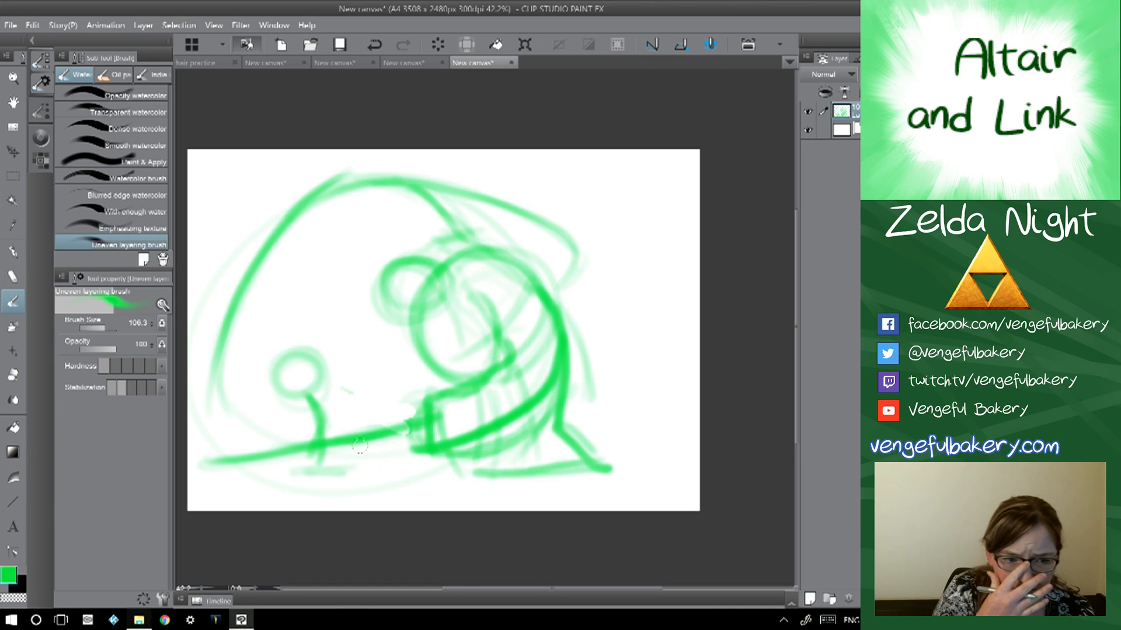
# - Give the small figure a pointed shape behind its head, a fuller head outline, short arms and legs with feet
pyautogui.moveTo(330, 392)
pyautogui.mouseDown()
pyautogui.moveTo(353, 382)
pyautogui.moveTo(326, 393)
pyautogui.moveTo(347, 364)
pyautogui.moveTo(358, 410)
pyautogui.mouseUp()
pyautogui.moveTo(316, 340)
pyautogui.mouseDown()
pyautogui.moveTo(365, 382)
pyautogui.moveTo(354, 415)
pyautogui.mouseUp()
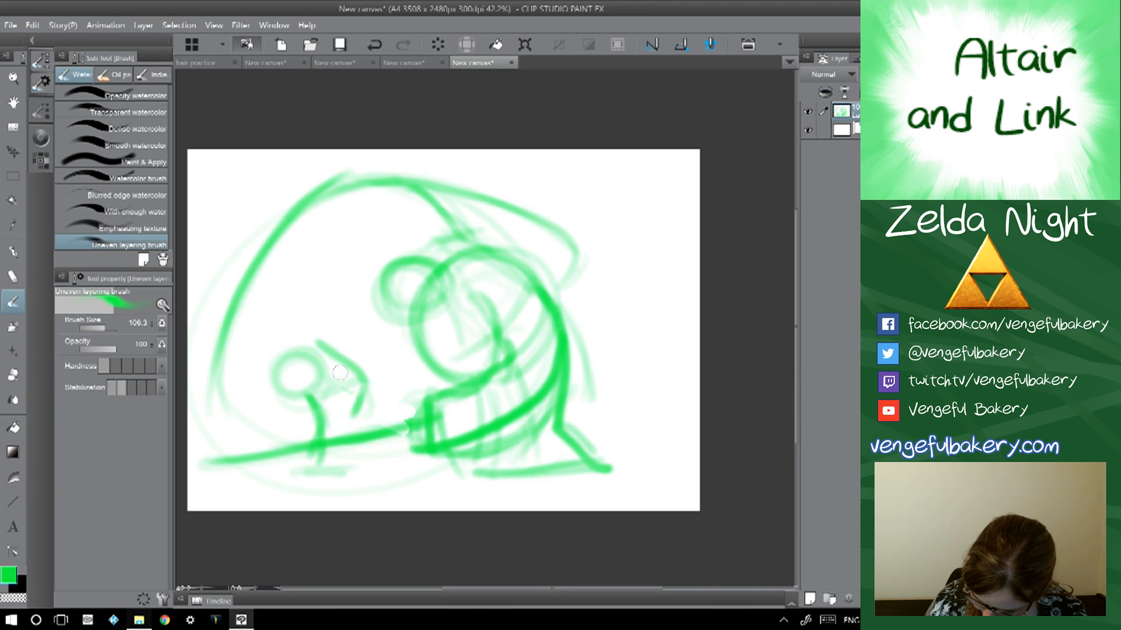
pyautogui.moveTo(394, 367); pyautogui.dragTo(277, 410)
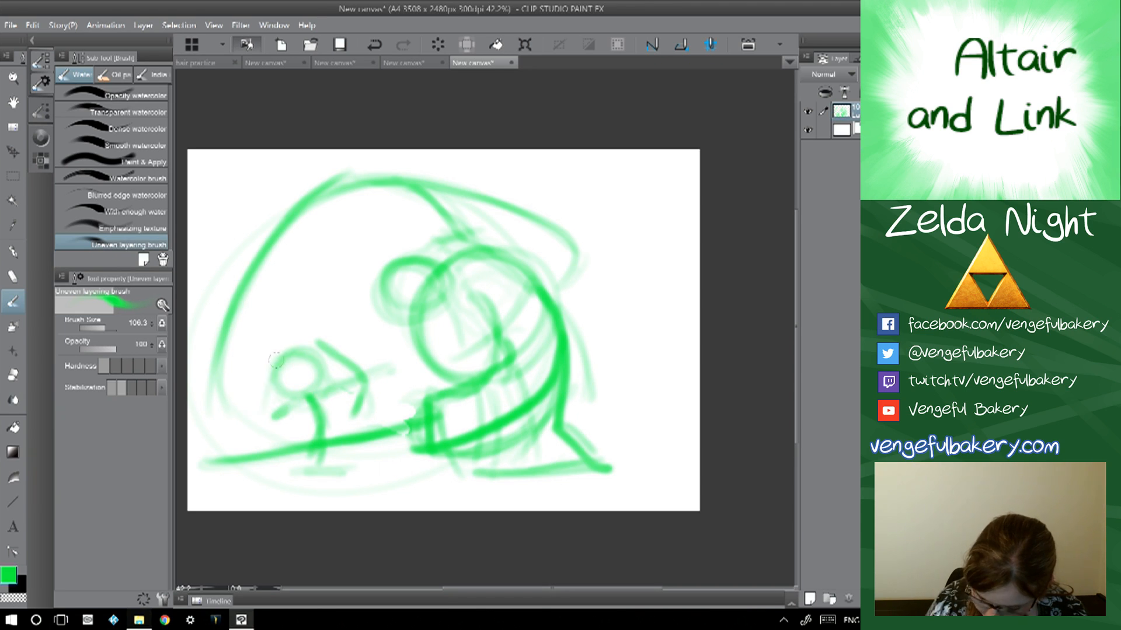
pyautogui.moveTo(275, 363); pyautogui.dragTo(239, 418)
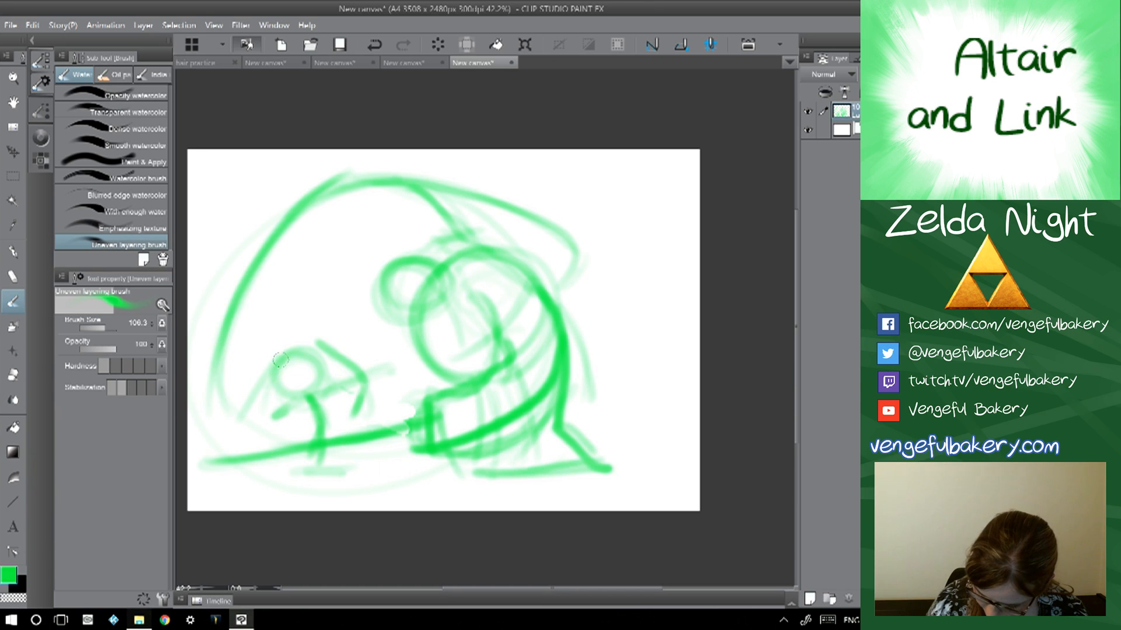
pyautogui.moveTo(266, 367)
pyautogui.mouseDown()
pyautogui.moveTo(292, 421)
pyautogui.moveTo(373, 392)
pyautogui.mouseUp()
pyautogui.moveTo(269, 400); pyautogui.dragTo(359, 411)
pyautogui.moveTo(269, 374); pyautogui.dragTo(347, 404)
pyautogui.moveTo(280, 471)
pyautogui.mouseDown()
pyautogui.moveTo(357, 466)
pyautogui.moveTo(317, 391)
pyautogui.moveTo(279, 460)
pyautogui.mouseUp()
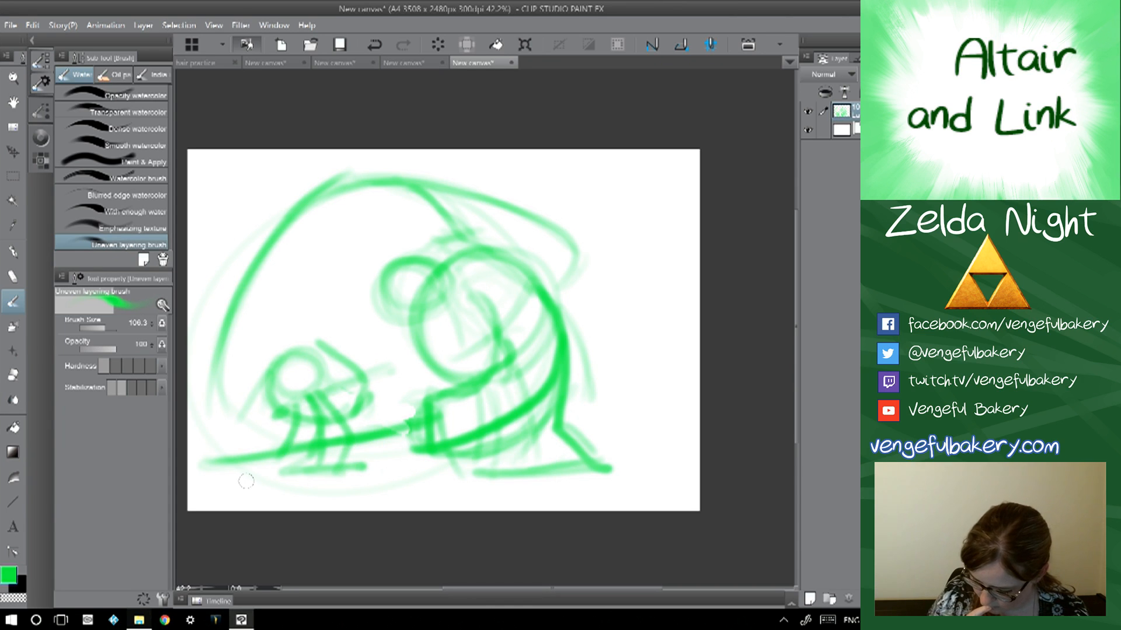
# - Add a new layer above the green sketch for inking with the G-pen in black
pyautogui.press('p')
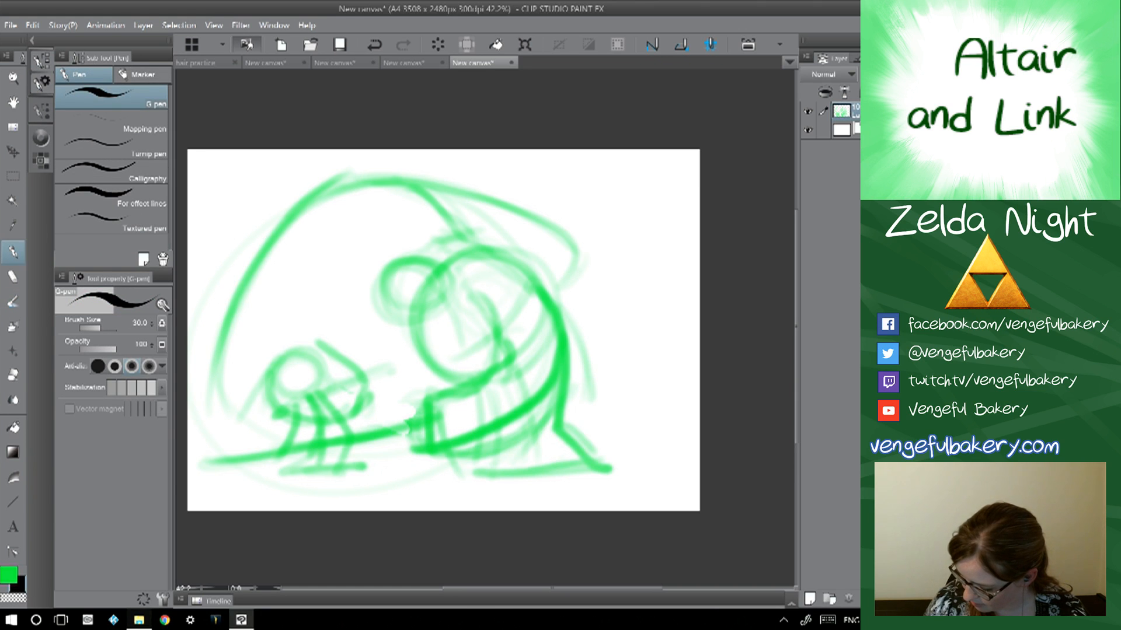
pyautogui.click(810, 599)
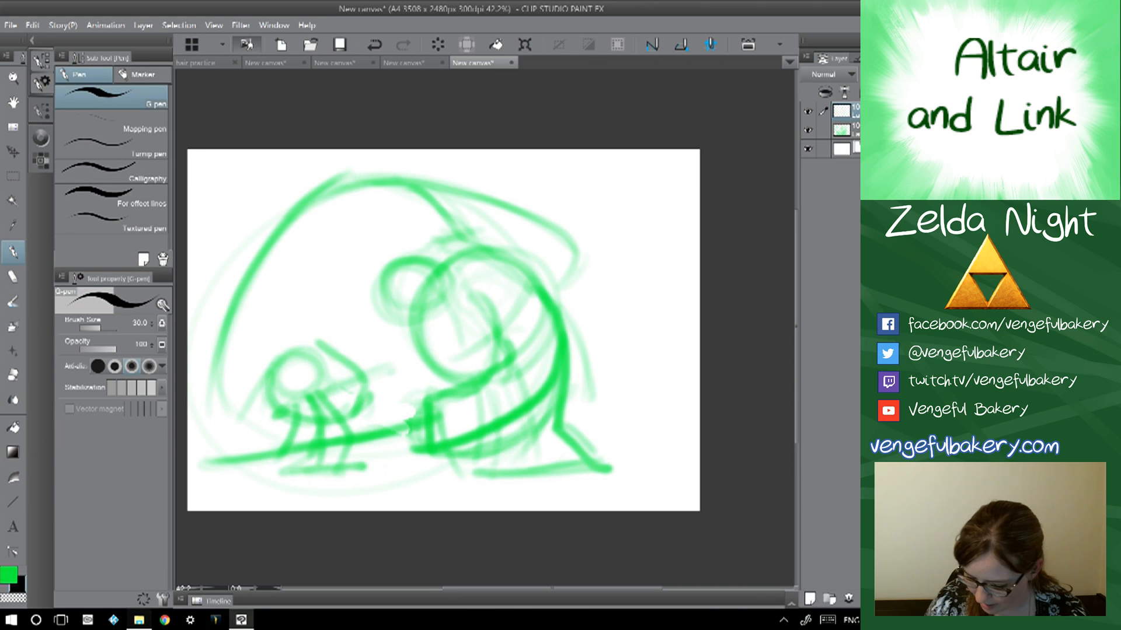
pyautogui.scroll(5, 498, 338)
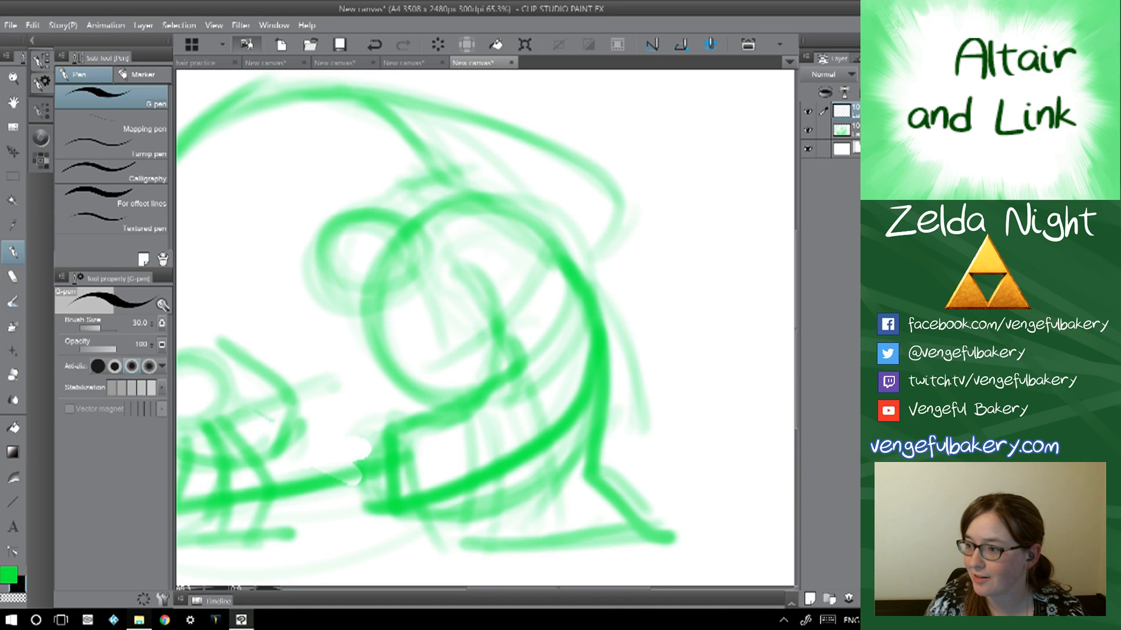
pyautogui.moveTo(497, 338)
pyautogui.mouseDown()
pyautogui.moveTo(542, 370)
pyautogui.moveTo(554, 337)
pyautogui.mouseUp()
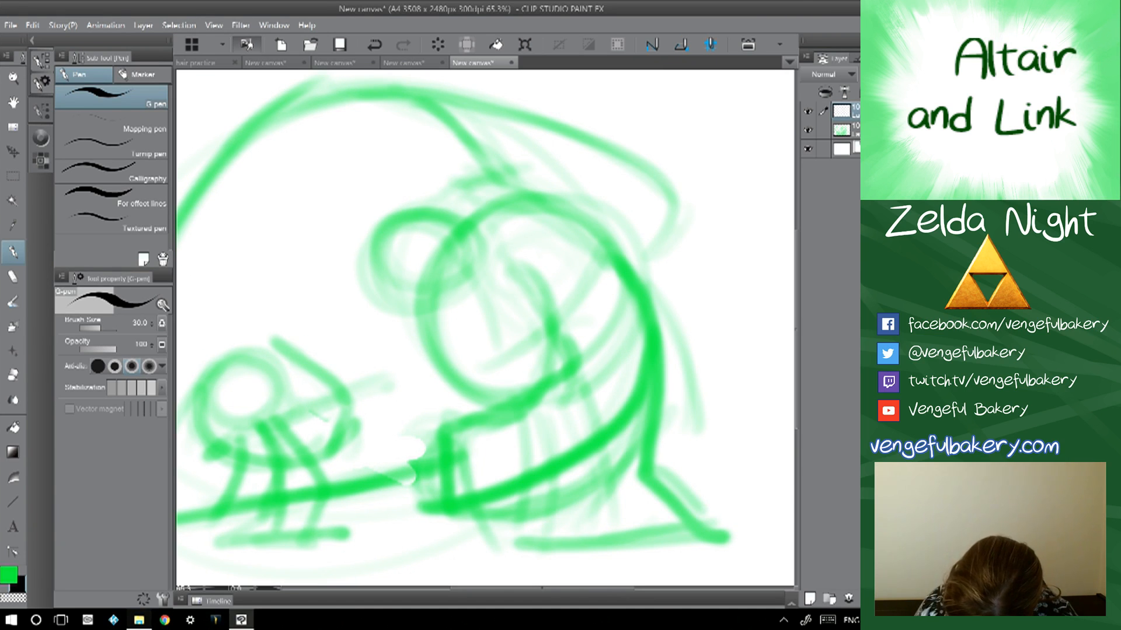
# - Ink the large figure's small eye, the curved front edge of its face and an angular mouth line inside the head circle
pyautogui.moveTo(395, 267)
pyautogui.mouseDown()
pyautogui.moveTo(393, 252)
pyautogui.moveTo(409, 249)
pyautogui.moveTo(408, 266)
pyautogui.mouseUp()
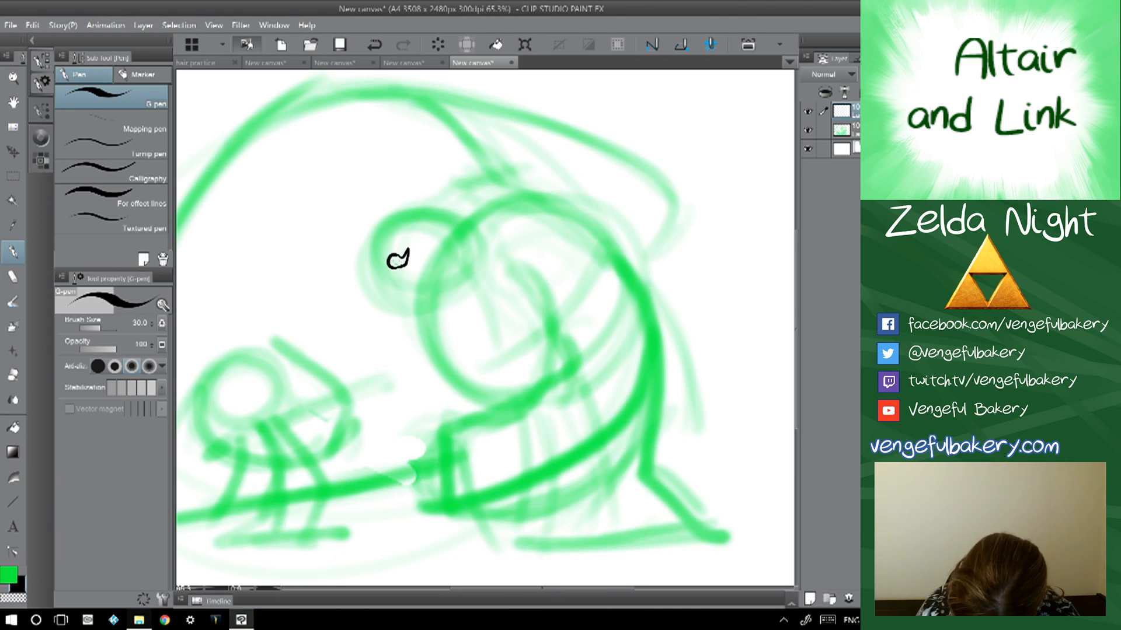
pyautogui.moveTo(401, 268)
pyautogui.mouseDown()
pyautogui.moveTo(394, 275)
pyautogui.moveTo(410, 269)
pyautogui.mouseUp()
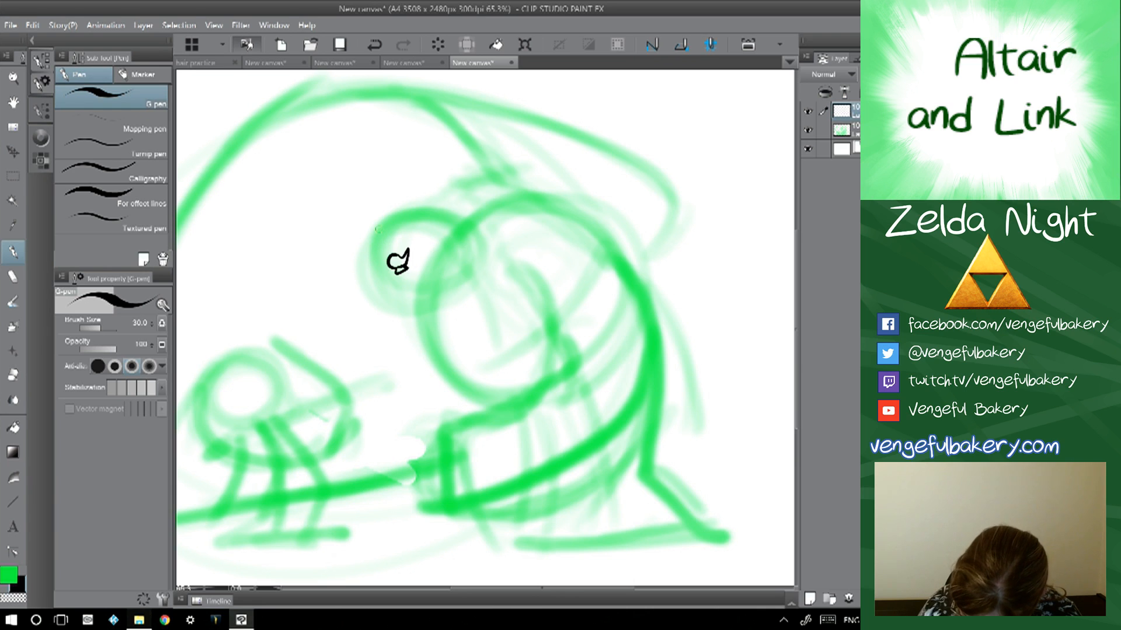
pyautogui.moveTo(376, 255)
pyautogui.mouseDown()
pyautogui.moveTo(390, 302)
pyautogui.moveTo(401, 289)
pyautogui.mouseUp()
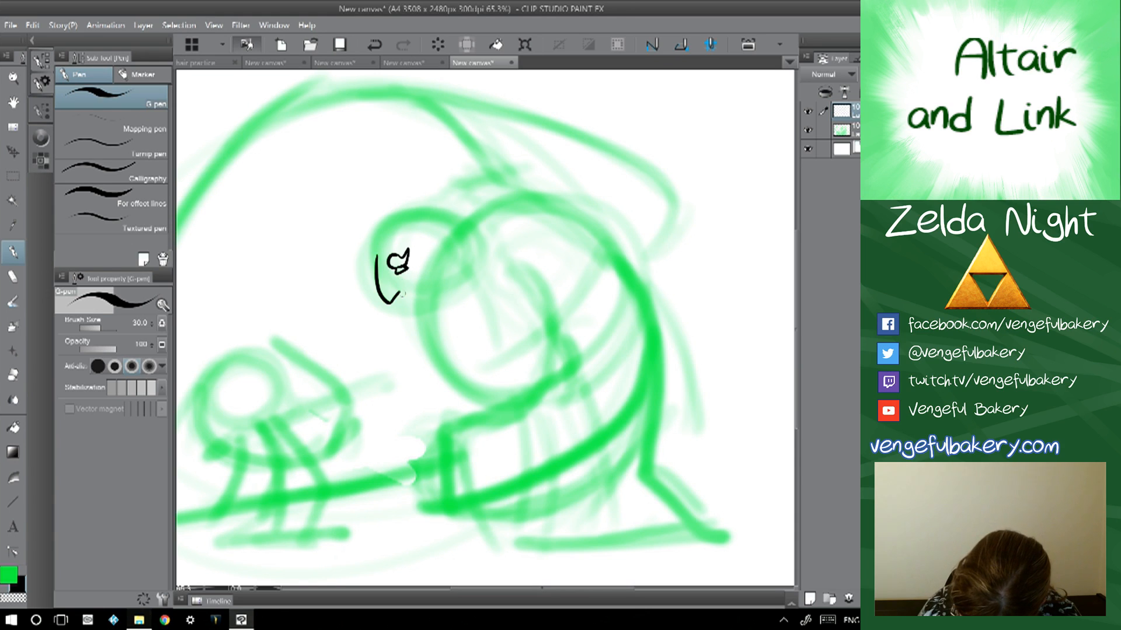
pyautogui.moveTo(399, 299)
pyautogui.mouseDown()
pyautogui.moveTo(429, 265)
pyautogui.moveTo(418, 303)
pyautogui.moveTo(407, 293)
pyautogui.mouseUp()
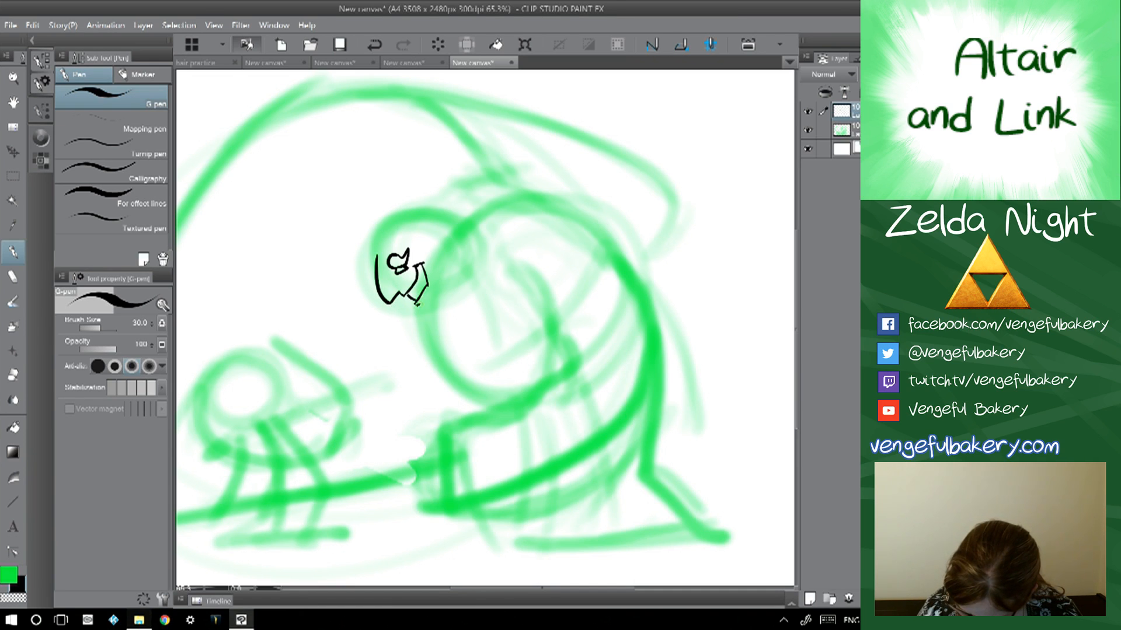
# - Redo the lower end of the face's front edge so it comes to a point and meets the mouth line
pyautogui.moveTo(418, 305)
pyautogui.mouseDown()
pyautogui.moveTo(419, 319)
pyautogui.moveTo(402, 307)
pyautogui.moveTo(406, 296)
pyautogui.mouseUp()
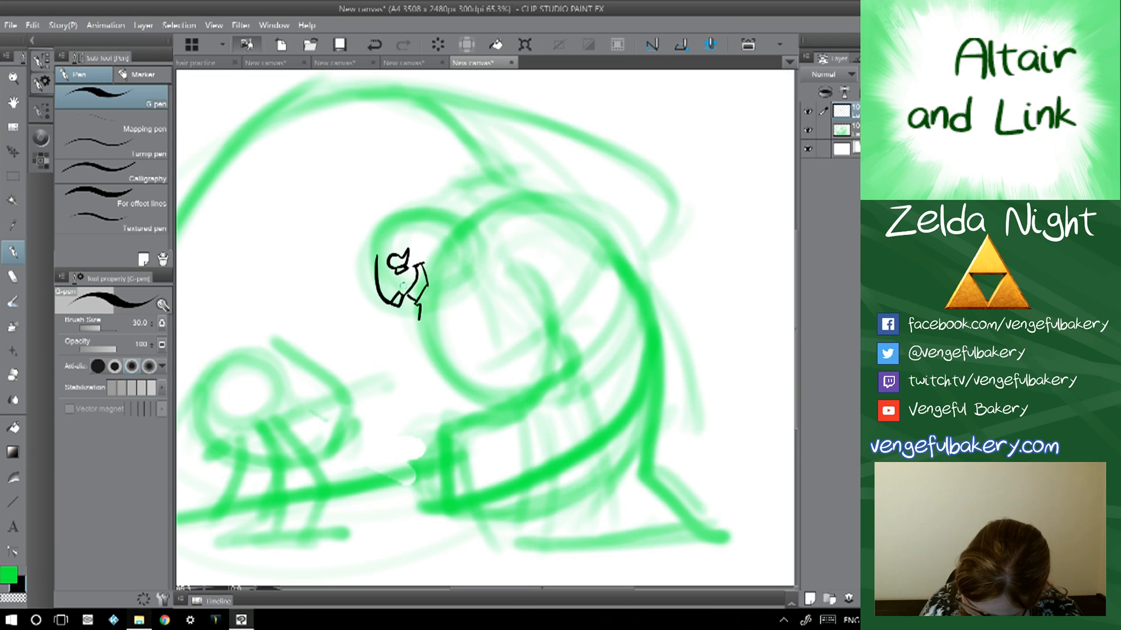
pyautogui.hotkey('ctrl', 'z')
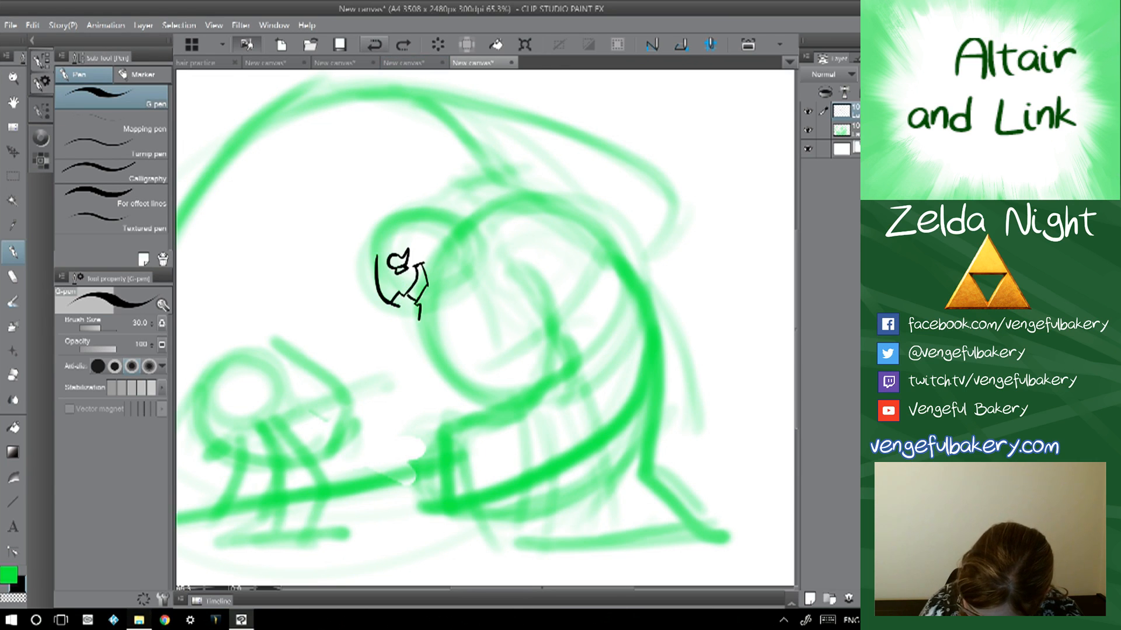
pyautogui.click(374, 44)
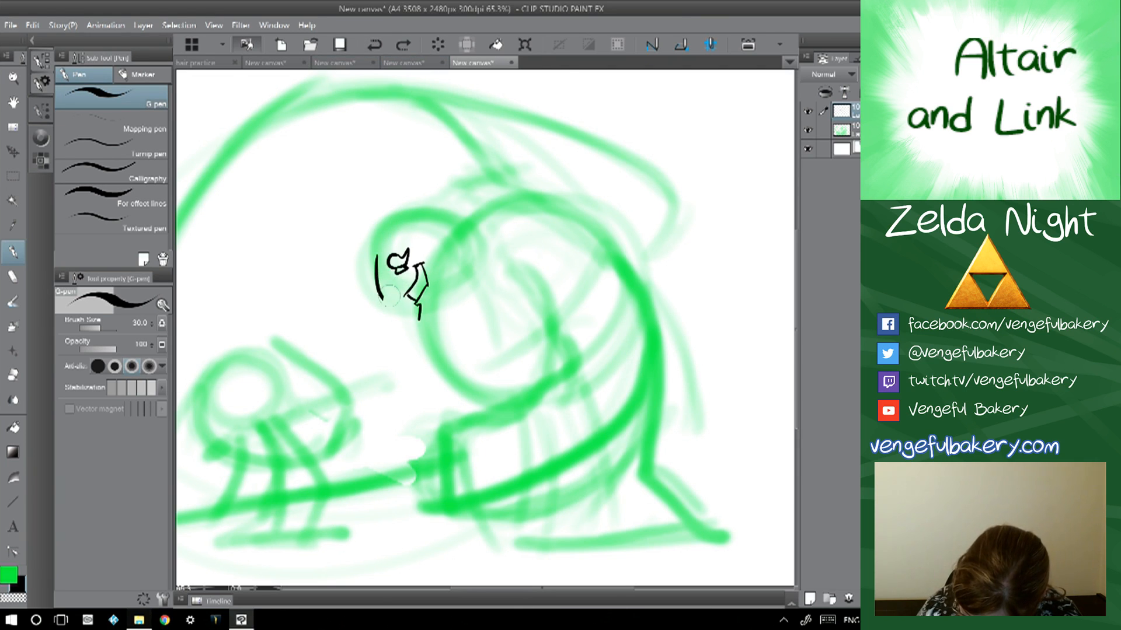
pyautogui.moveTo(375, 267)
pyautogui.mouseDown()
pyautogui.moveTo(389, 303)
pyautogui.moveTo(404, 291)
pyautogui.moveTo(397, 306)
pyautogui.moveTo(442, 315)
pyautogui.mouseUp()
# - Ink the large figure's jaw from the chin up to the back of the head, ending in a spiky tuft of hair
pyautogui.moveTo(447, 303); pyautogui.dragTo(454, 296)
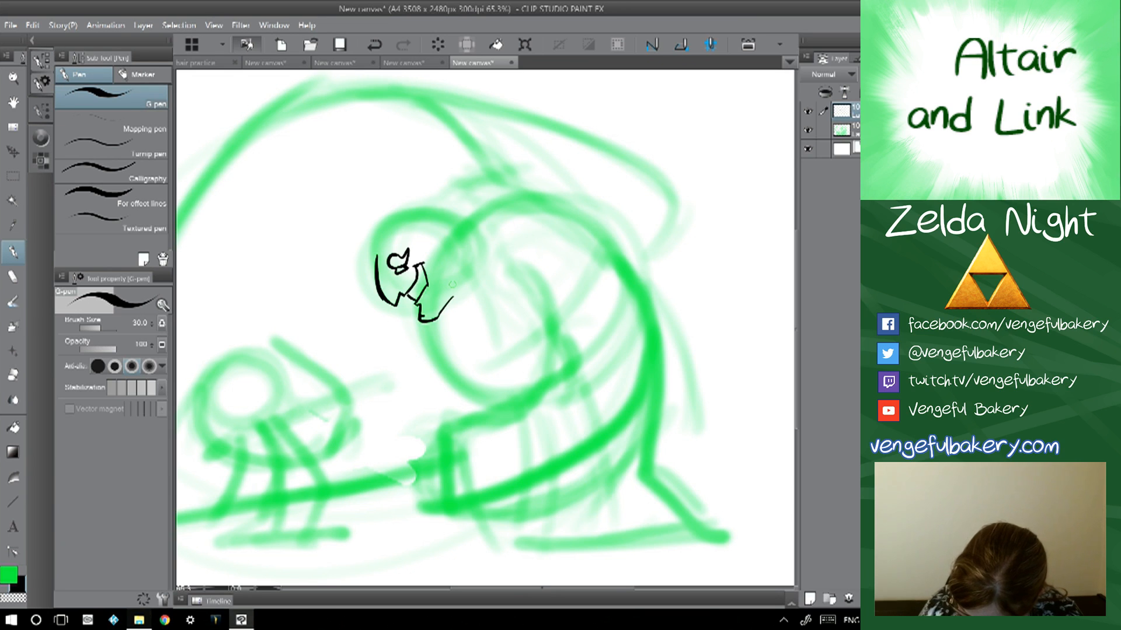
pyautogui.hotkey('ctrl', 'z')
pyautogui.hotkey('ctrl', 'z')
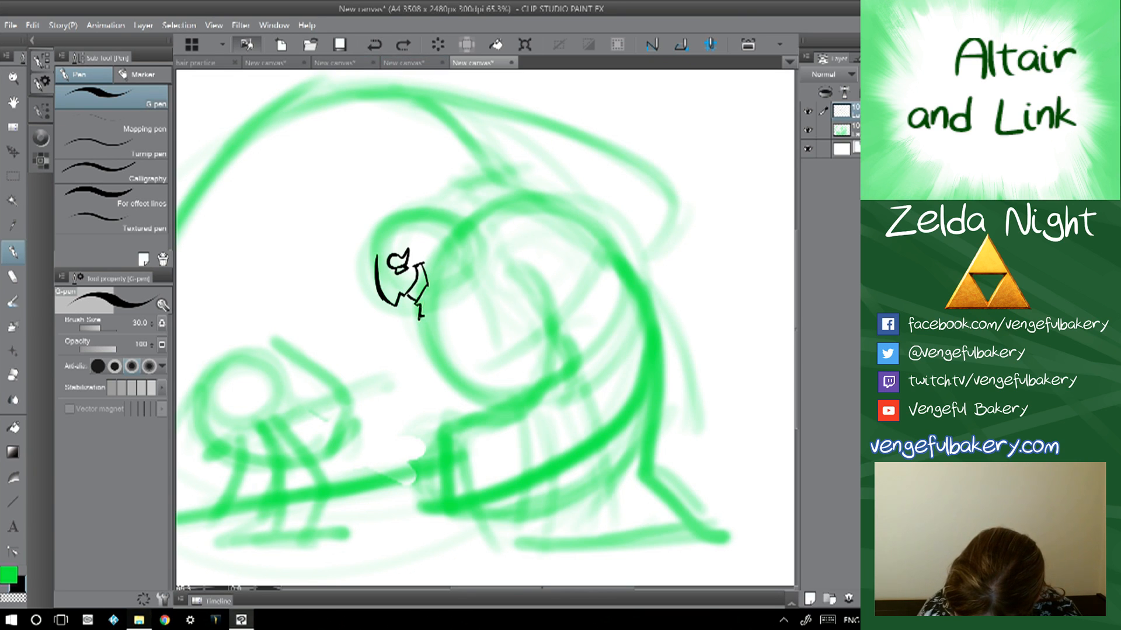
pyautogui.moveTo(420, 318); pyautogui.dragTo(453, 285)
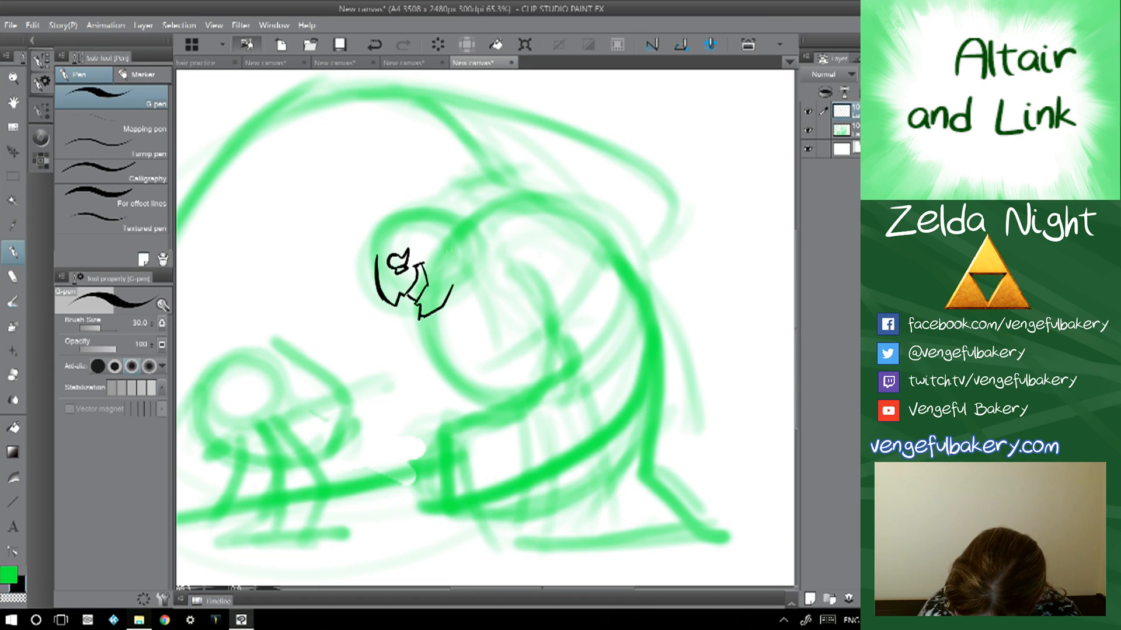
pyautogui.moveTo(443, 257)
pyautogui.mouseDown()
pyautogui.moveTo(454, 251)
pyautogui.moveTo(464, 264)
pyautogui.moveTo(450, 286)
pyautogui.moveTo(436, 252)
pyautogui.mouseUp()
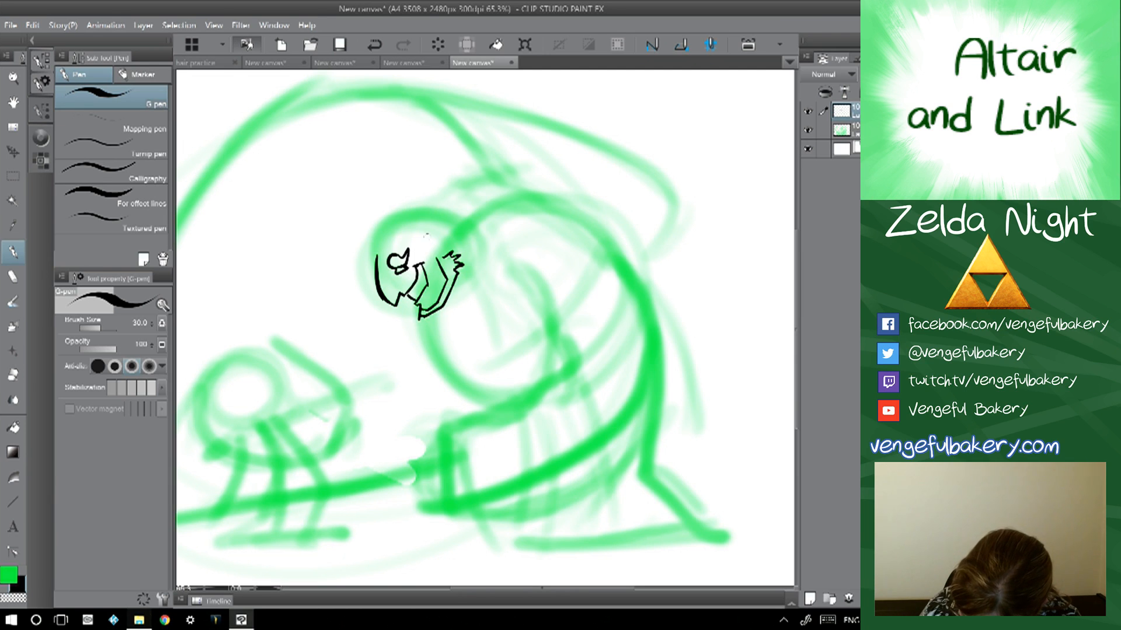
# - Add a pointed ear, a jagged hair outline over the top of the head and inner face lines around the eye and mouth
pyautogui.moveTo(422, 251)
pyautogui.mouseDown()
pyautogui.moveTo(433, 225)
pyautogui.moveTo(437, 256)
pyautogui.moveTo(420, 239)
pyautogui.mouseUp()
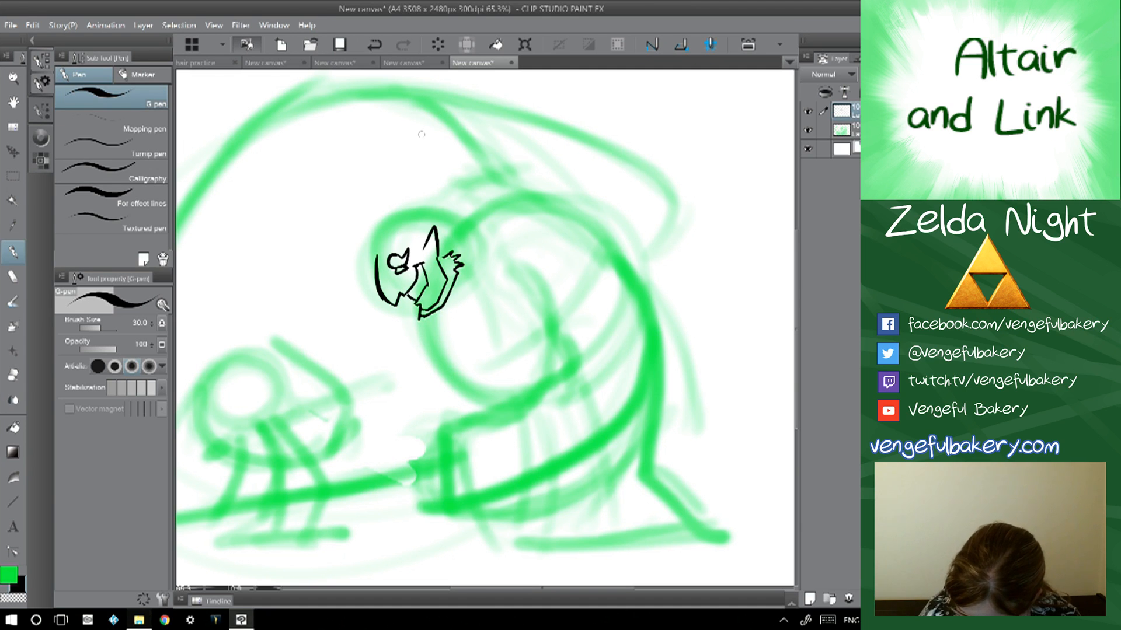
pyautogui.moveTo(377, 258)
pyautogui.mouseDown()
pyautogui.moveTo(386, 225)
pyautogui.moveTo(384, 256)
pyautogui.moveTo(394, 221)
pyautogui.moveTo(419, 199)
pyautogui.moveTo(446, 215)
pyautogui.moveTo(458, 237)
pyautogui.moveTo(447, 247)
pyautogui.mouseUp()
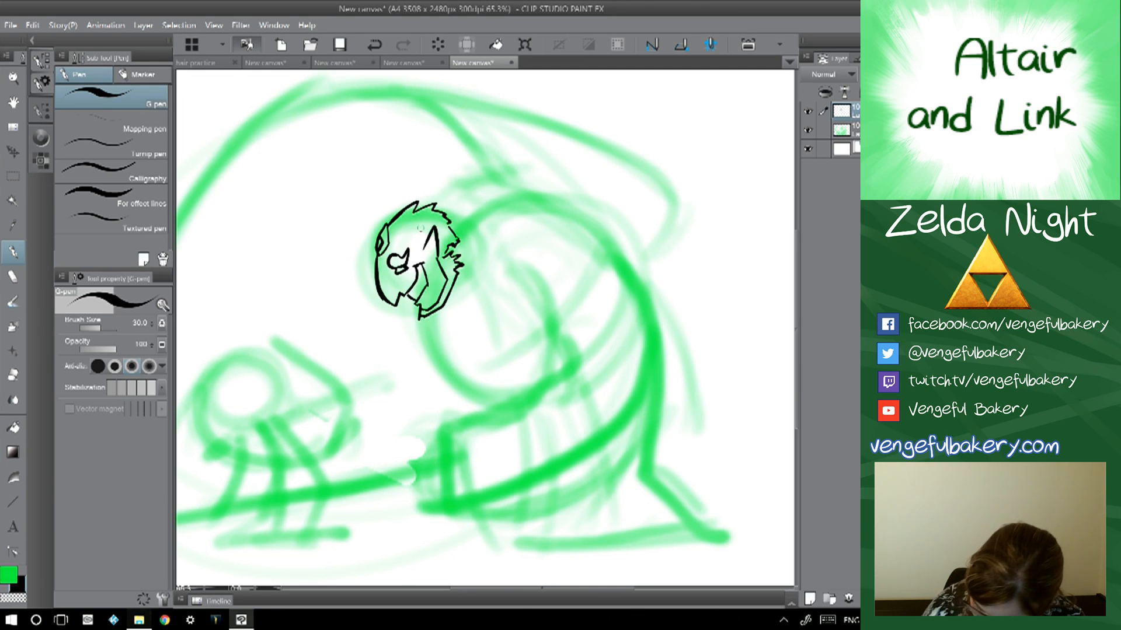
pyautogui.moveTo(448, 261)
pyautogui.mouseDown()
pyautogui.moveTo(404, 235)
pyautogui.moveTo(434, 260)
pyautogui.moveTo(409, 296)
pyautogui.mouseUp()
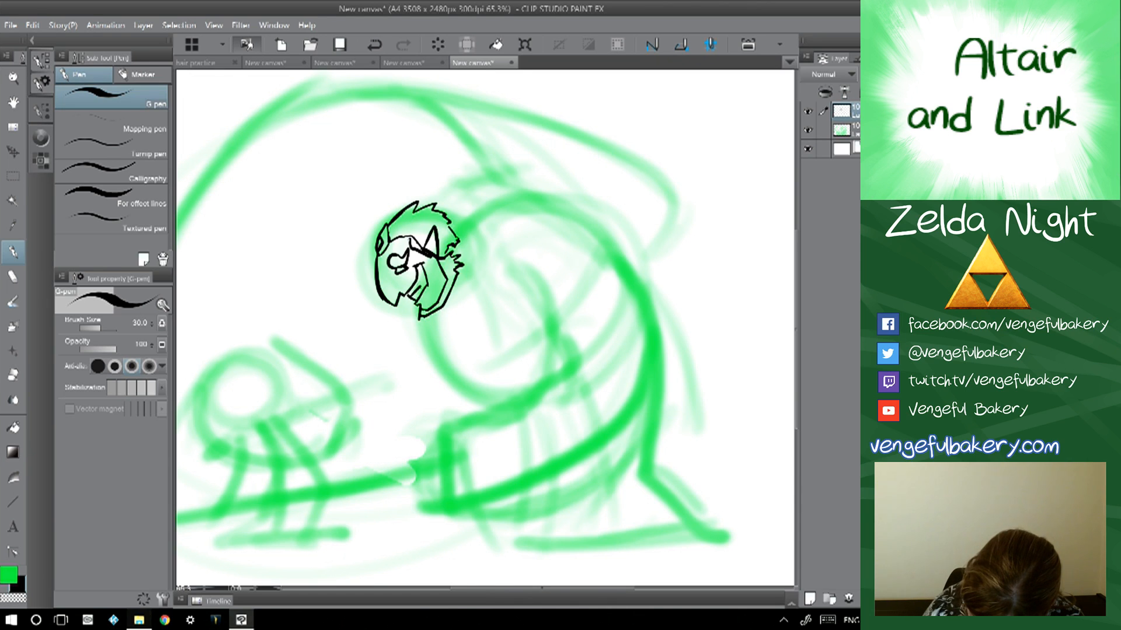
# - Ink an angled collar line behind the large figure's head, running down and bending back toward the inner arm
pyautogui.scroll(-2, 484, 327)
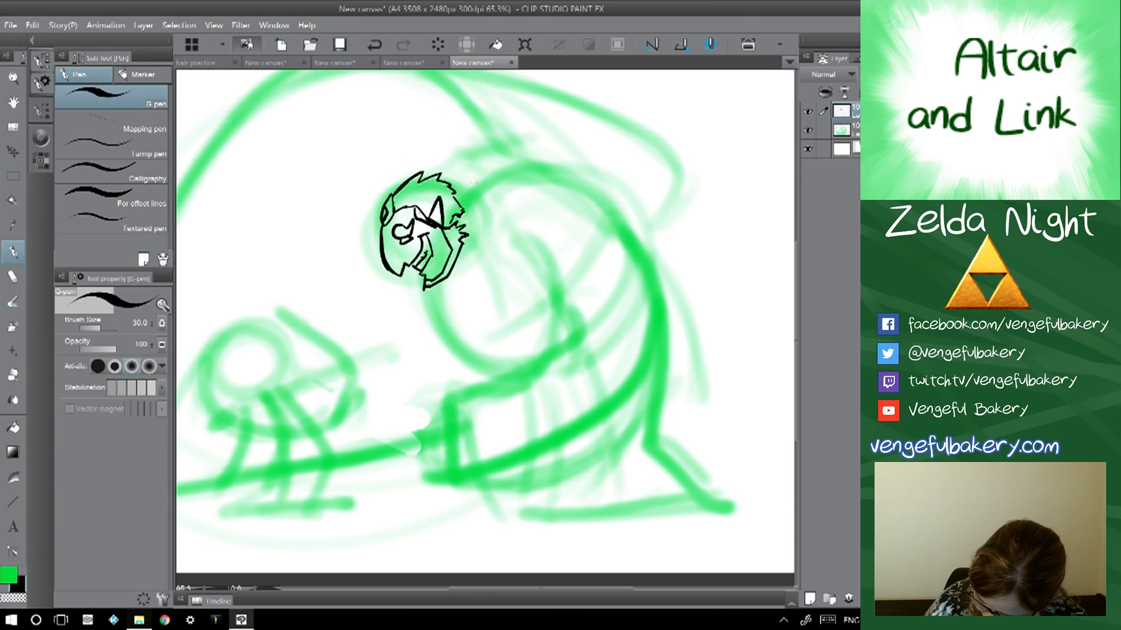
pyautogui.moveTo(458, 176)
pyautogui.mouseDown()
pyautogui.moveTo(474, 200)
pyautogui.moveTo(464, 242)
pyautogui.mouseUp()
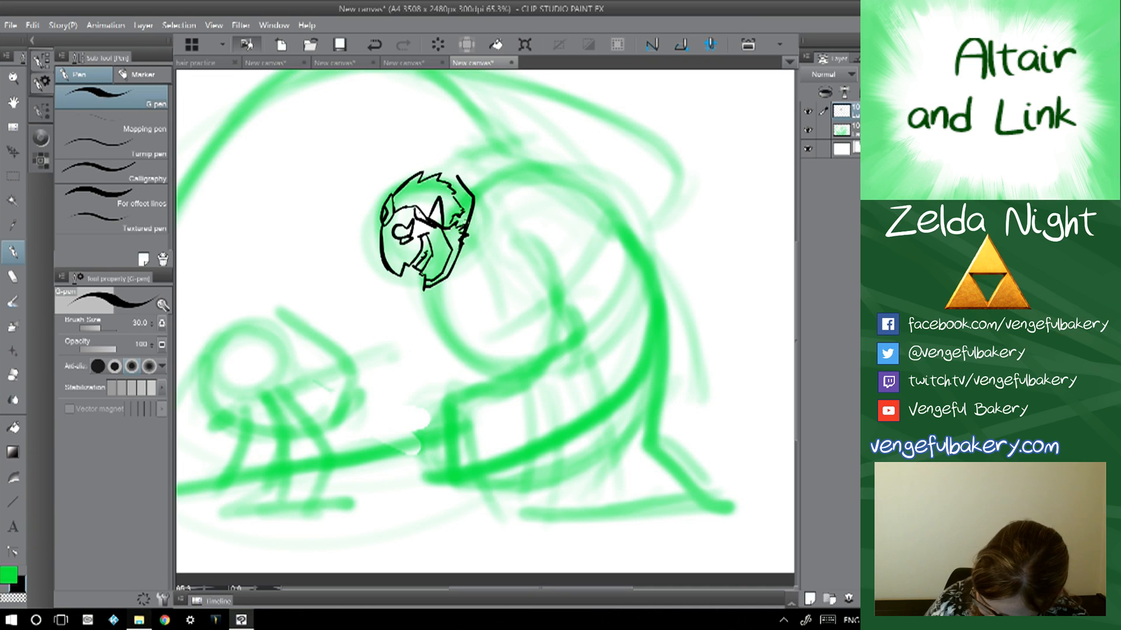
pyautogui.click(374, 45)
pyautogui.moveTo(472, 194); pyautogui.dragTo(479, 284)
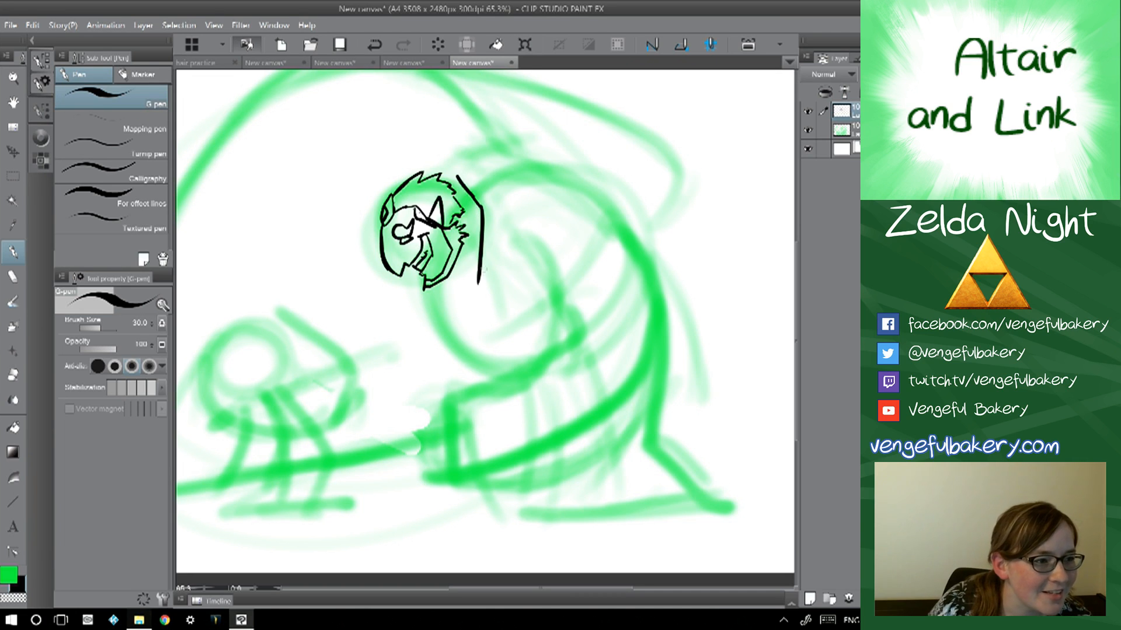
pyautogui.moveTo(480, 284)
pyautogui.mouseDown()
pyautogui.moveTo(472, 300)
pyautogui.moveTo(524, 354)
pyautogui.mouseUp()
# - Ink the large figure's wide sleeve with a curved inner edge, a straight cuff and a long rounded outer edge from the shoulder
pyautogui.moveTo(524, 252)
pyautogui.mouseDown()
pyautogui.moveTo(553, 319)
pyautogui.moveTo(540, 351)
pyautogui.moveTo(447, 396)
pyautogui.moveTo(461, 495)
pyautogui.mouseUp()
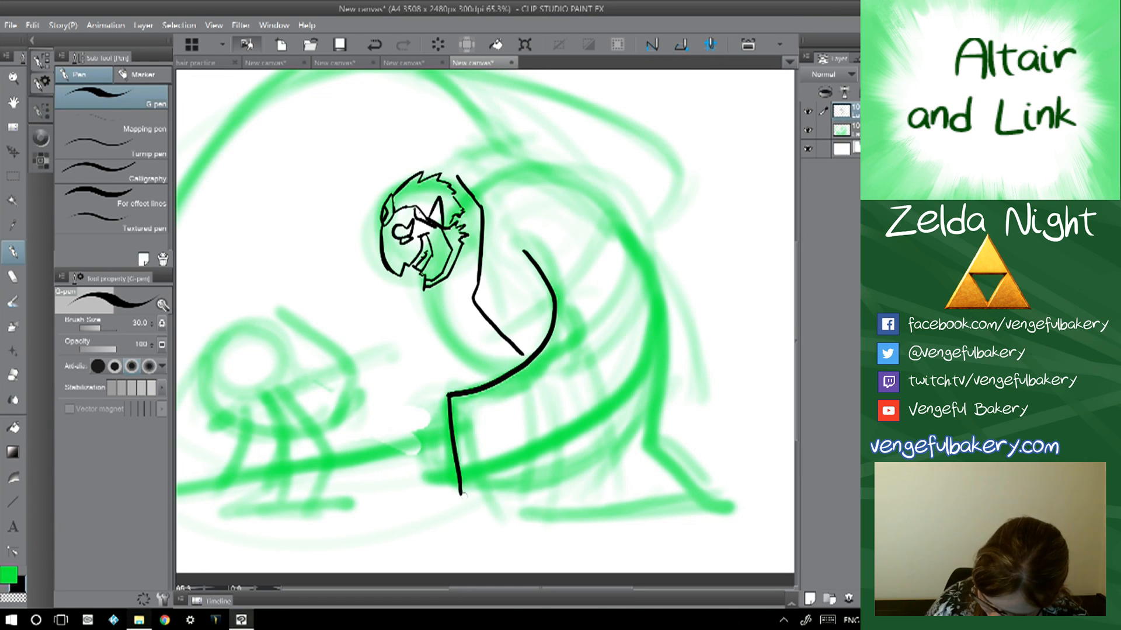
pyautogui.moveTo(461, 495)
pyautogui.mouseDown()
pyautogui.moveTo(523, 507)
pyautogui.moveTo(639, 480)
pyautogui.moveTo(669, 437)
pyautogui.moveTo(662, 419)
pyautogui.mouseUp()
pyautogui.hotkey('ctrl', 'z')
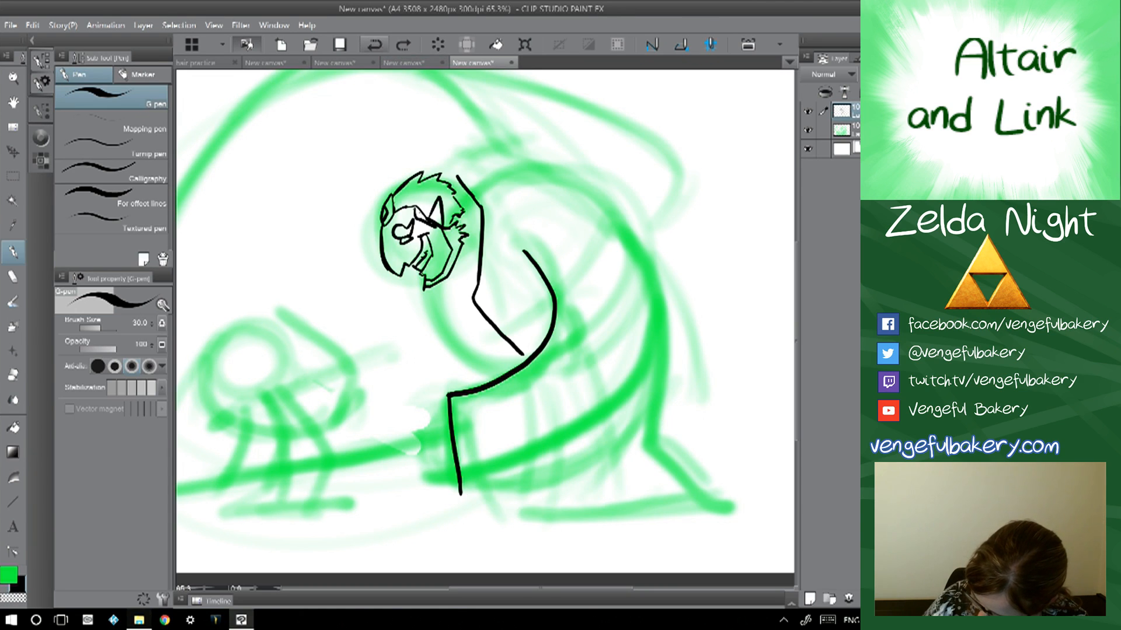
pyautogui.moveTo(542, 175)
pyautogui.mouseDown()
pyautogui.moveTo(603, 203)
pyautogui.moveTo(642, 250)
pyautogui.moveTo(660, 356)
pyautogui.moveTo(635, 403)
pyautogui.moveTo(583, 455)
pyautogui.moveTo(461, 496)
pyautogui.mouseUp()
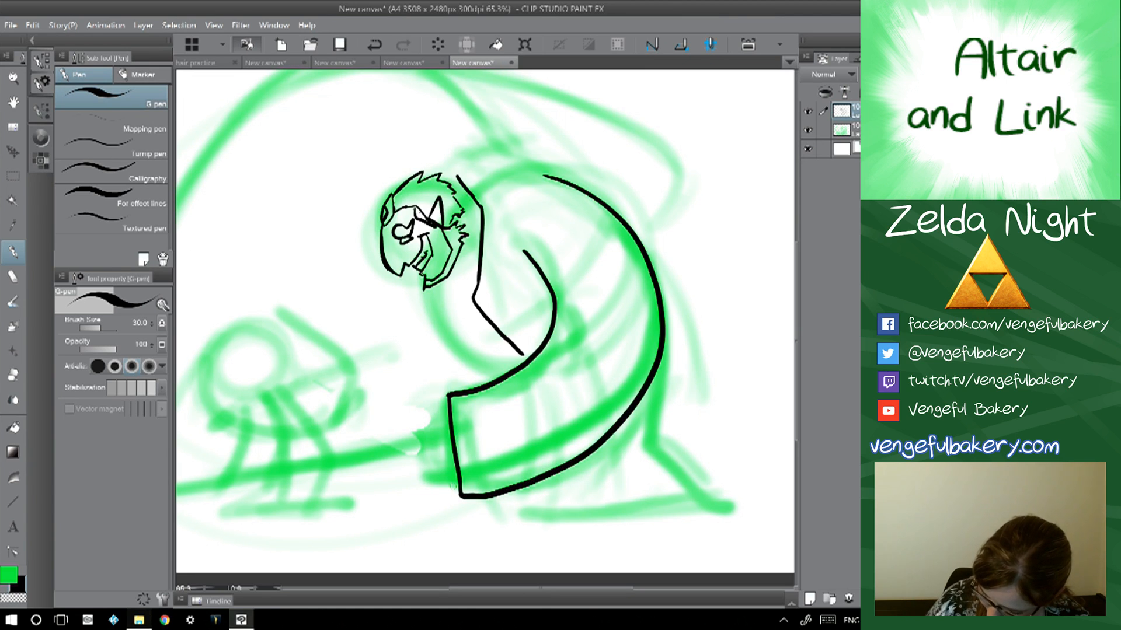
# - Draw a ring ornament with clawed prongs on the chest and a curling band running from it up over the shoulder
pyautogui.moveTo(494, 287)
pyautogui.mouseDown()
pyautogui.moveTo(518, 276)
pyautogui.moveTo(510, 286)
pyautogui.moveTo(523, 304)
pyautogui.moveTo(532, 281)
pyautogui.moveTo(514, 246)
pyautogui.mouseUp()
pyautogui.moveTo(485, 303); pyautogui.dragTo(492, 239)
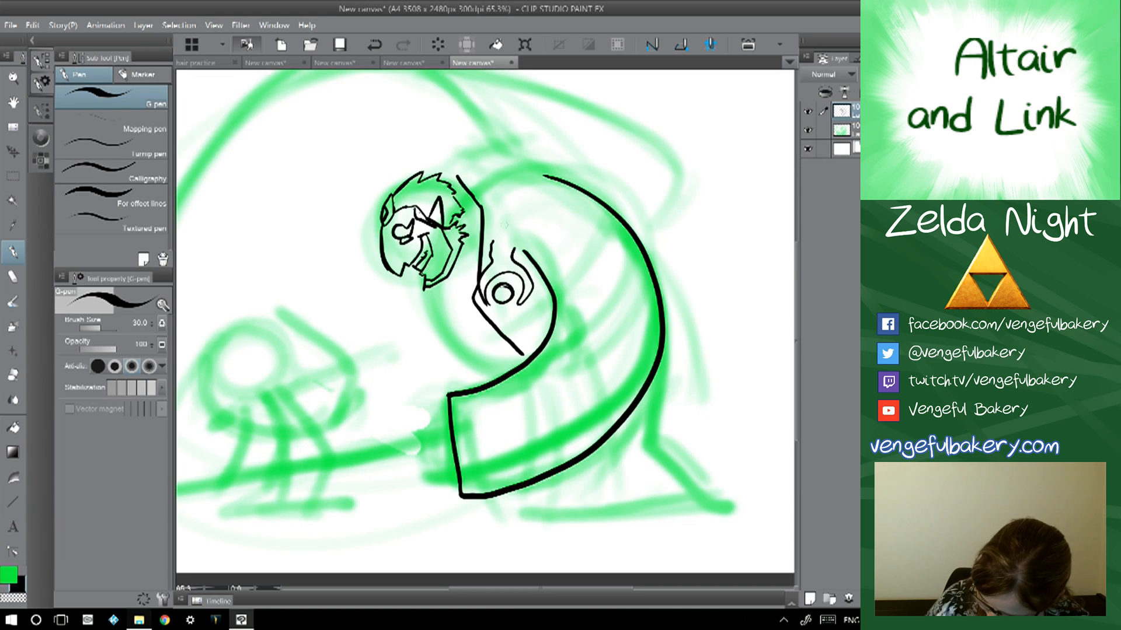
pyautogui.moveTo(491, 240)
pyautogui.mouseDown()
pyautogui.moveTo(522, 182)
pyautogui.moveTo(580, 190)
pyautogui.moveTo(509, 206)
pyautogui.moveTo(514, 241)
pyautogui.mouseUp()
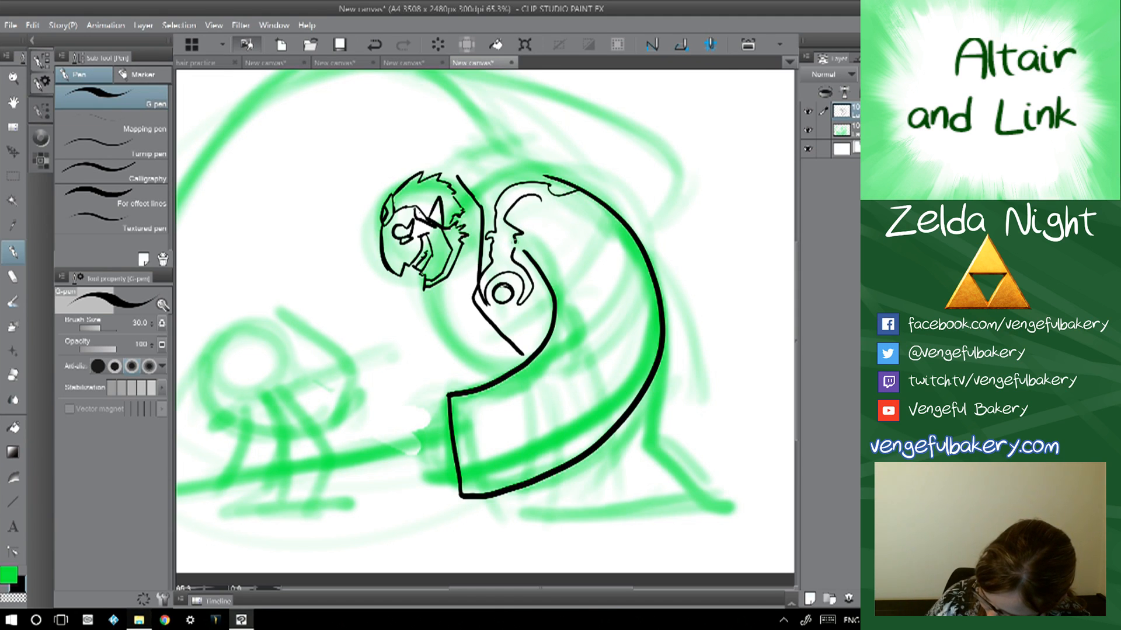
pyautogui.moveTo(539, 200); pyautogui.dragTo(603, 204)
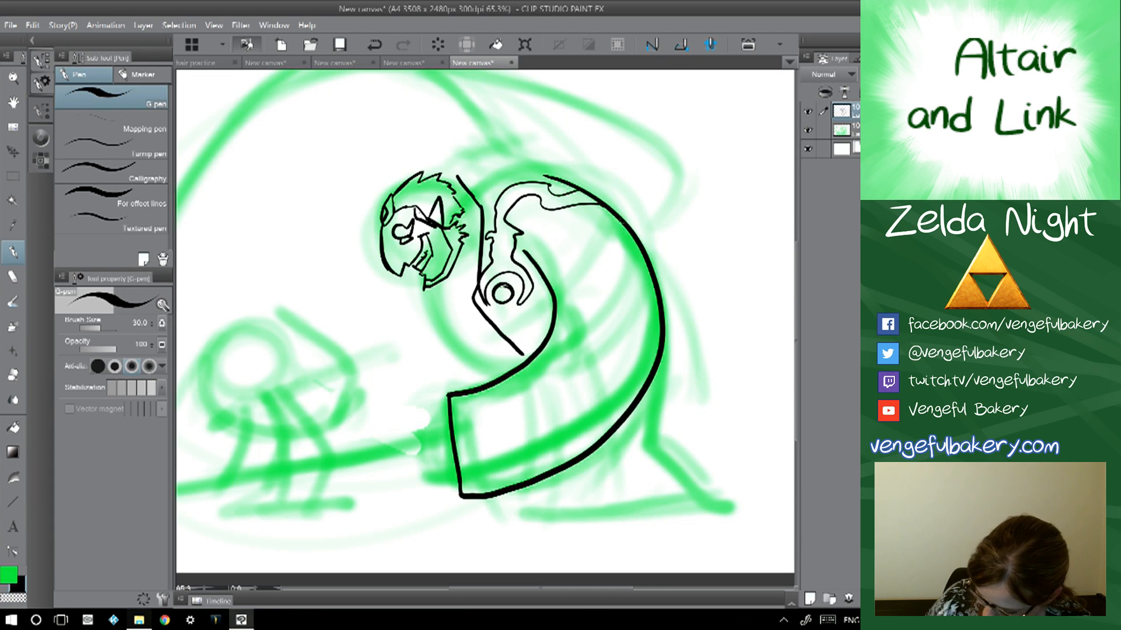
# - Ink the spiral-ended band on the large hunched figure's sleeve, plus its collar, shoulder line, pointed chest panel and curved belly
pyautogui.moveTo(618, 219)
pyautogui.mouseDown()
pyautogui.moveTo(586, 263)
pyautogui.moveTo(604, 365)
pyautogui.moveTo(513, 402)
pyautogui.moveTo(517, 461)
pyautogui.moveTo(528, 416)
pyautogui.moveTo(518, 417)
pyautogui.moveTo(509, 441)
pyautogui.moveTo(524, 429)
pyautogui.moveTo(536, 436)
pyautogui.moveTo(506, 453)
pyautogui.moveTo(514, 408)
pyautogui.moveTo(566, 411)
pyautogui.moveTo(622, 360)
pyautogui.moveTo(598, 284)
pyautogui.moveTo(629, 232)
pyautogui.moveTo(677, 221)
pyautogui.moveTo(648, 173)
pyautogui.mouseUp()
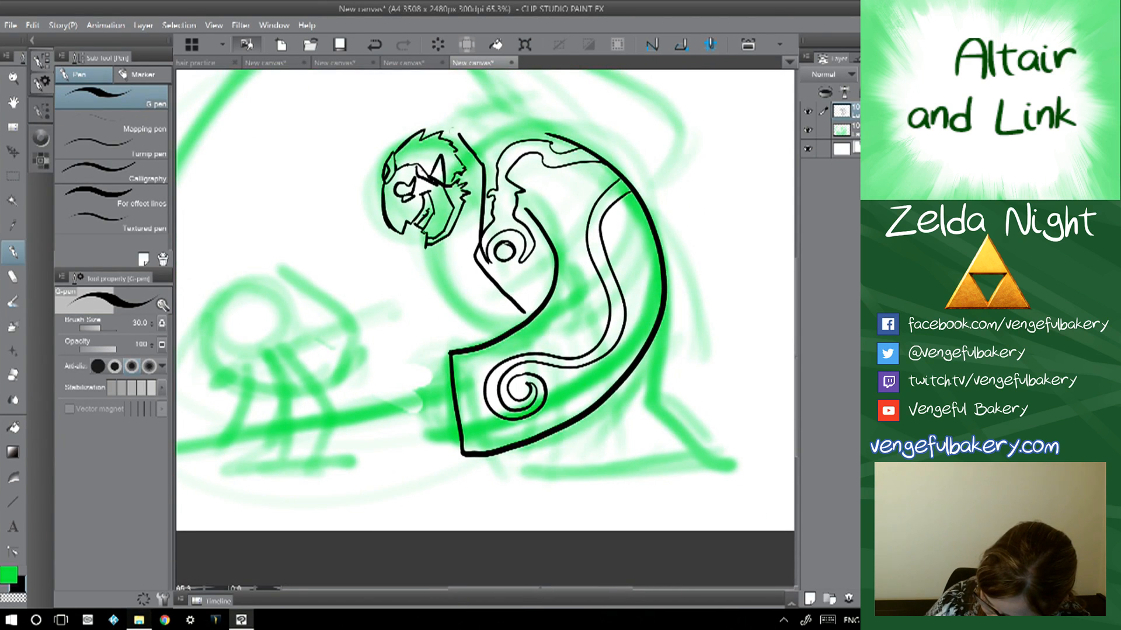
pyautogui.moveTo(458, 134)
pyautogui.mouseDown()
pyautogui.moveTo(541, 125)
pyautogui.moveTo(613, 167)
pyautogui.mouseUp()
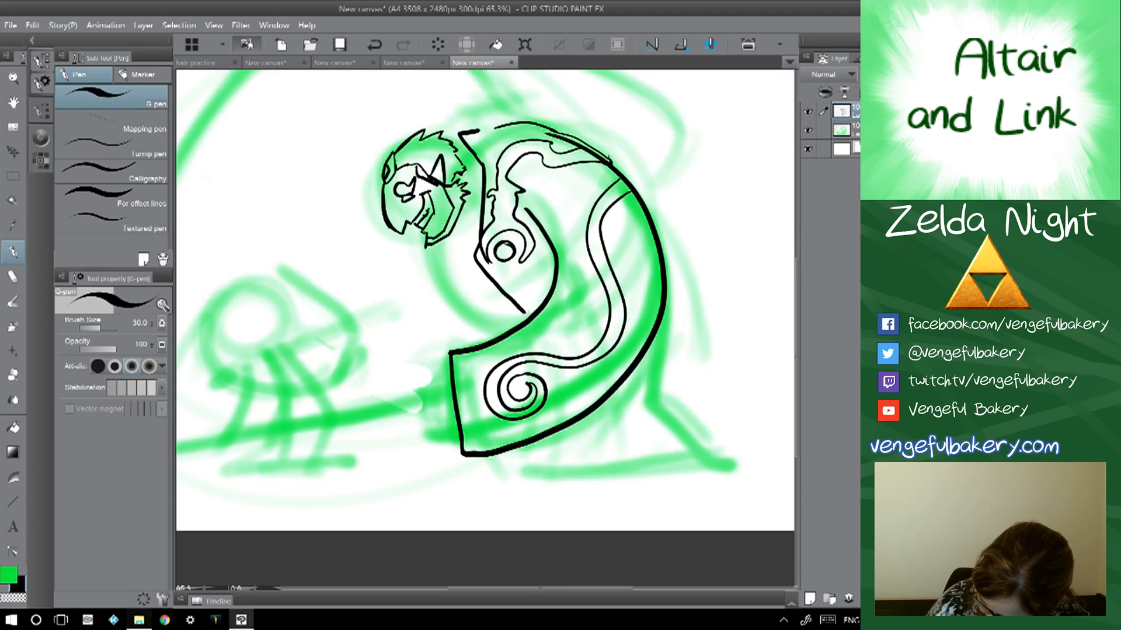
pyautogui.moveTo(525, 312); pyautogui.dragTo(558, 264)
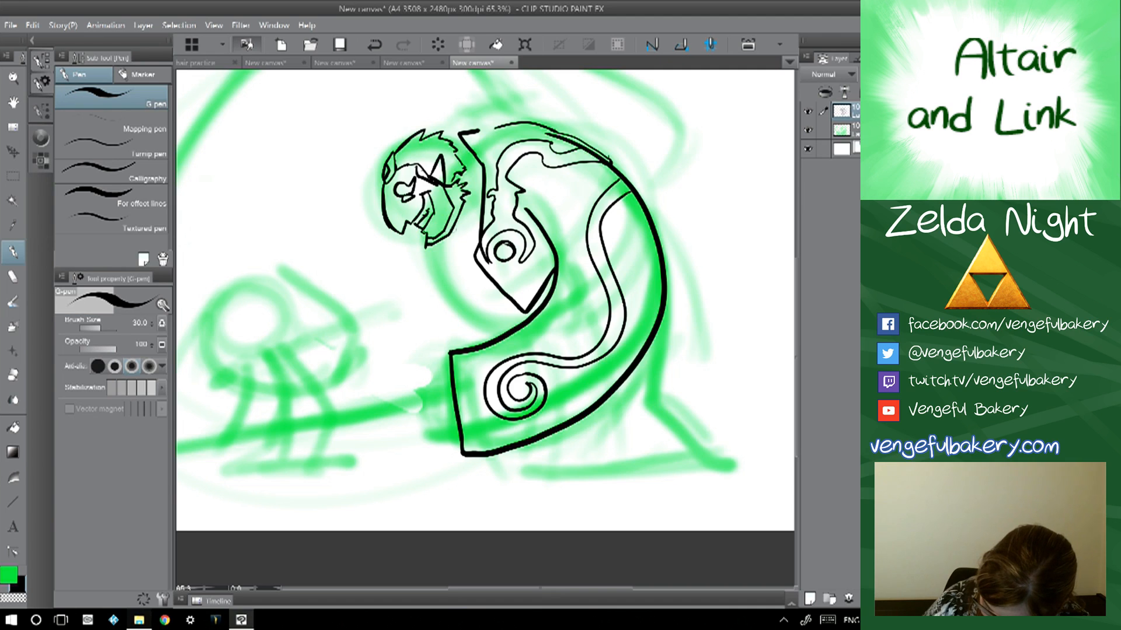
pyautogui.moveTo(448, 224)
pyautogui.mouseDown()
pyautogui.moveTo(444, 286)
pyautogui.moveTo(508, 336)
pyautogui.mouseUp()
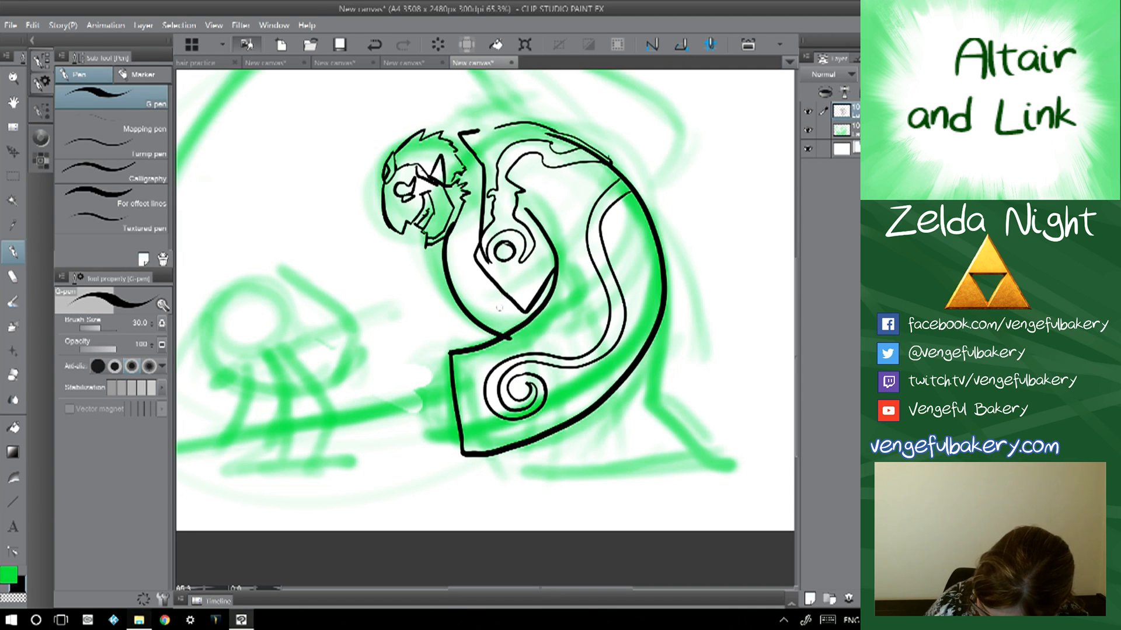
# - Ink the flared base of the large figure's robe behind and below the lowered sleeve
pyautogui.moveTo(665, 298)
pyautogui.mouseDown()
pyautogui.moveTo(655, 374)
pyautogui.moveTo(733, 461)
pyautogui.moveTo(527, 475)
pyautogui.moveTo(535, 435)
pyautogui.moveTo(524, 470)
pyautogui.moveTo(697, 467)
pyautogui.moveTo(733, 454)
pyautogui.mouseUp()
pyautogui.click(374, 45)
pyautogui.scroll(5, 732, 412)
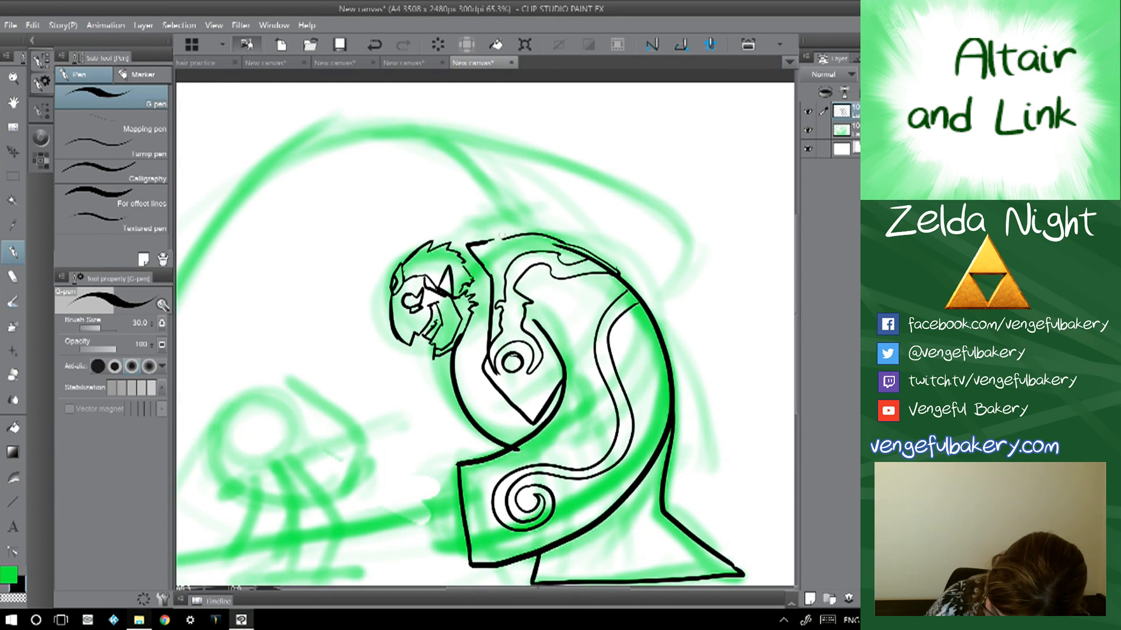
pyautogui.moveTo(497, 236)
pyautogui.mouseDown()
pyautogui.moveTo(471, 168)
pyautogui.moveTo(418, 144)
pyautogui.moveTo(364, 154)
pyautogui.moveTo(353, 122)
pyautogui.moveTo(370, 106)
pyautogui.moveTo(475, 104)
pyautogui.moveTo(601, 129)
pyautogui.moveTo(658, 166)
pyautogui.moveTo(627, 197)
pyautogui.moveTo(667, 175)
pyautogui.moveTo(602, 248)
pyautogui.mouseUp()
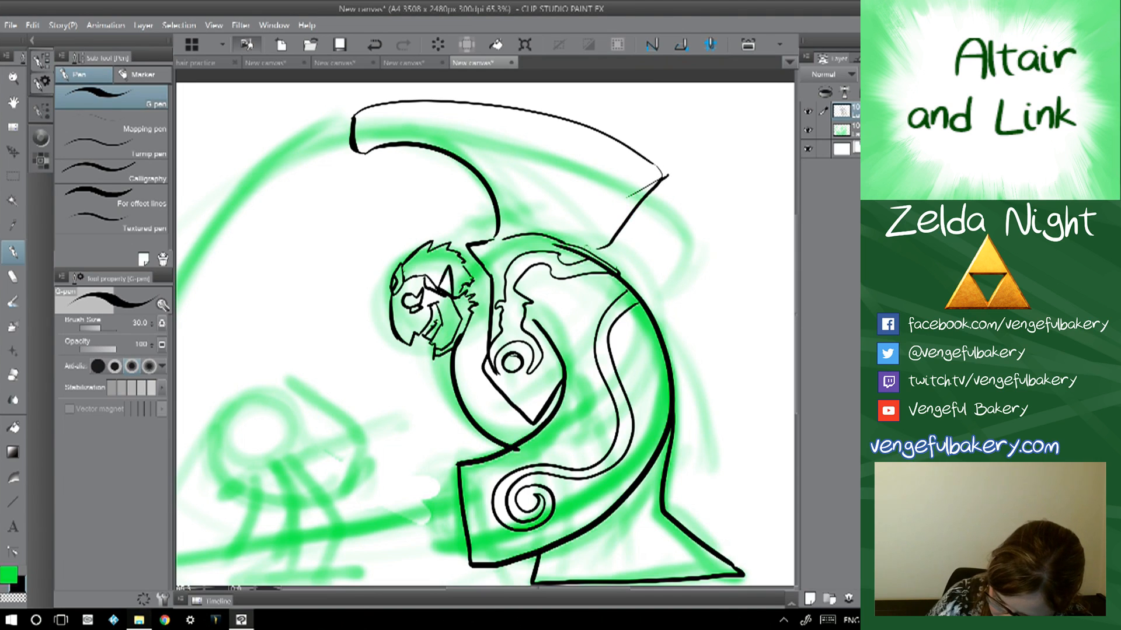
pyautogui.hotkey('ctrl', 'z')
pyautogui.hotkey('ctrl', 'z')
pyautogui.hotkey('ctrl', 'z')
pyautogui.hotkey('ctrl', 'z')
pyautogui.click(374, 45)
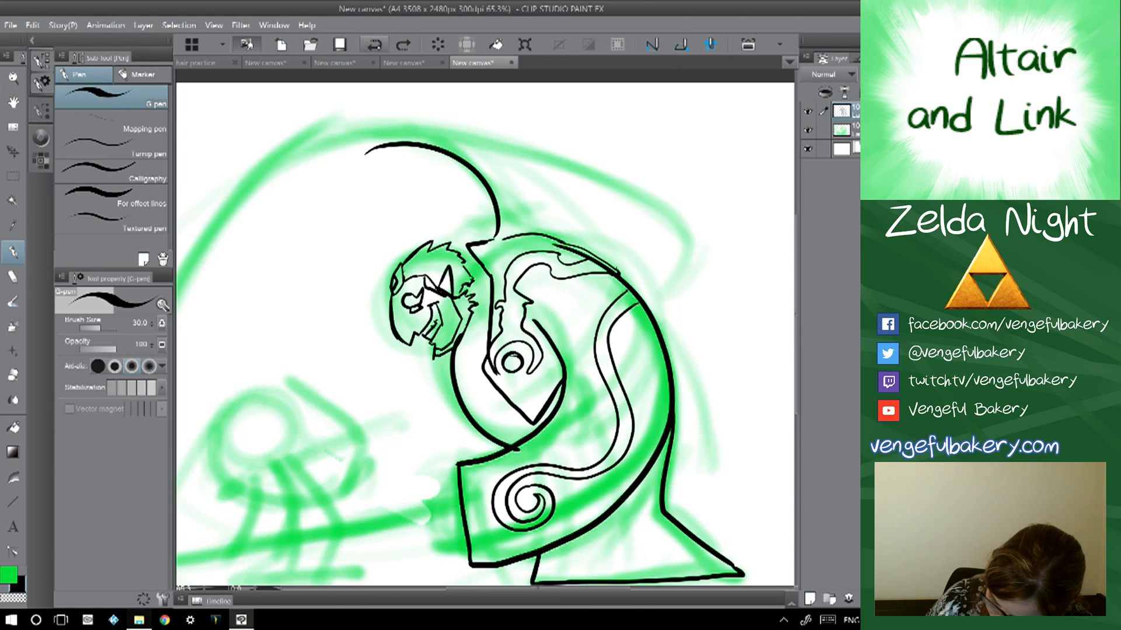
pyautogui.click(375, 45)
# - Ink the large figure's raised arm with a scroll pattern on its sleeve and thin sweeping lines trailing behind it
pyautogui.moveTo(485, 242)
pyautogui.mouseDown()
pyautogui.moveTo(478, 226)
pyautogui.moveTo(369, 189)
pyautogui.moveTo(321, 197)
pyautogui.moveTo(337, 133)
pyautogui.moveTo(355, 115)
pyautogui.moveTo(563, 152)
pyautogui.moveTo(611, 257)
pyautogui.moveTo(659, 289)
pyautogui.mouseUp()
pyautogui.moveTo(554, 284)
pyautogui.mouseDown()
pyautogui.moveTo(550, 201)
pyautogui.moveTo(514, 185)
pyautogui.moveTo(474, 213)
pyautogui.moveTo(439, 214)
pyautogui.moveTo(391, 172)
pyautogui.moveTo(373, 195)
pyautogui.moveTo(407, 192)
pyautogui.moveTo(404, 210)
pyautogui.moveTo(387, 212)
pyautogui.moveTo(369, 202)
pyautogui.moveTo(372, 179)
pyautogui.moveTo(394, 161)
pyautogui.moveTo(429, 168)
pyautogui.moveTo(463, 210)
pyautogui.moveTo(496, 181)
pyautogui.moveTo(569, 221)
pyautogui.moveTo(564, 256)
pyautogui.moveTo(586, 292)
pyautogui.mouseUp()
pyautogui.moveTo(536, 403); pyautogui.dragTo(621, 316)
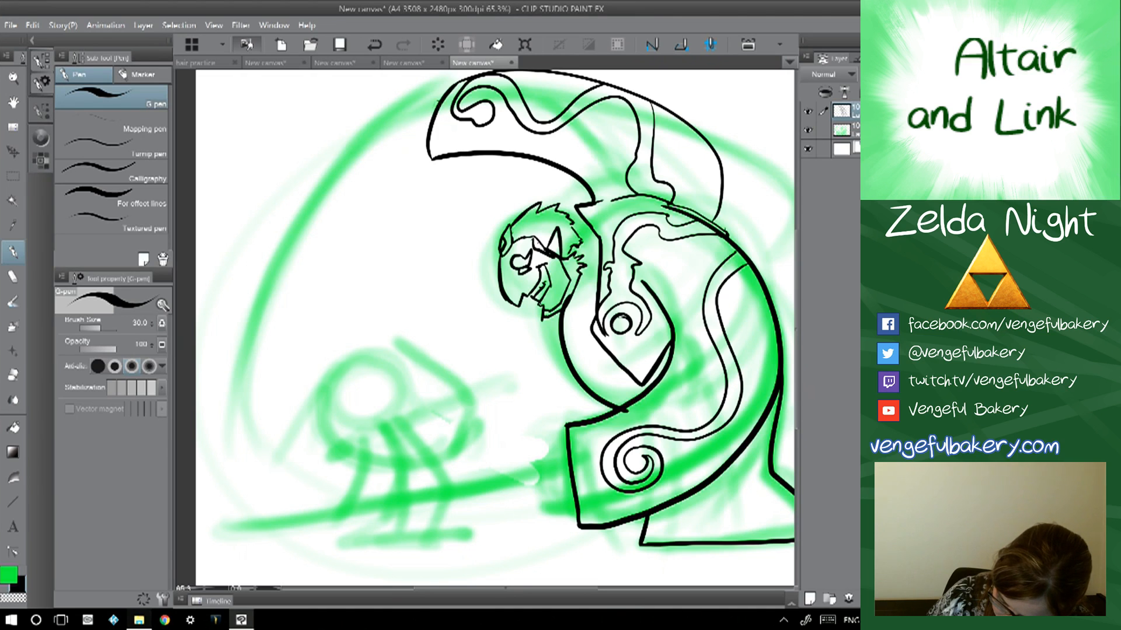
pyautogui.moveTo(447, 96)
pyautogui.mouseDown()
pyautogui.moveTo(427, 89)
pyautogui.moveTo(398, 118)
pyautogui.moveTo(427, 131)
pyautogui.moveTo(318, 283)
pyautogui.moveTo(323, 235)
pyautogui.moveTo(344, 232)
pyautogui.moveTo(334, 249)
pyautogui.moveTo(359, 223)
pyautogui.moveTo(738, 286)
pyautogui.mouseUp()
pyautogui.moveTo(584, 350); pyautogui.dragTo(399, 371)
pyautogui.moveTo(198, 250)
pyautogui.mouseDown()
pyautogui.moveTo(301, 252)
pyautogui.moveTo(582, 413)
pyautogui.moveTo(628, 103)
pyautogui.mouseUp()
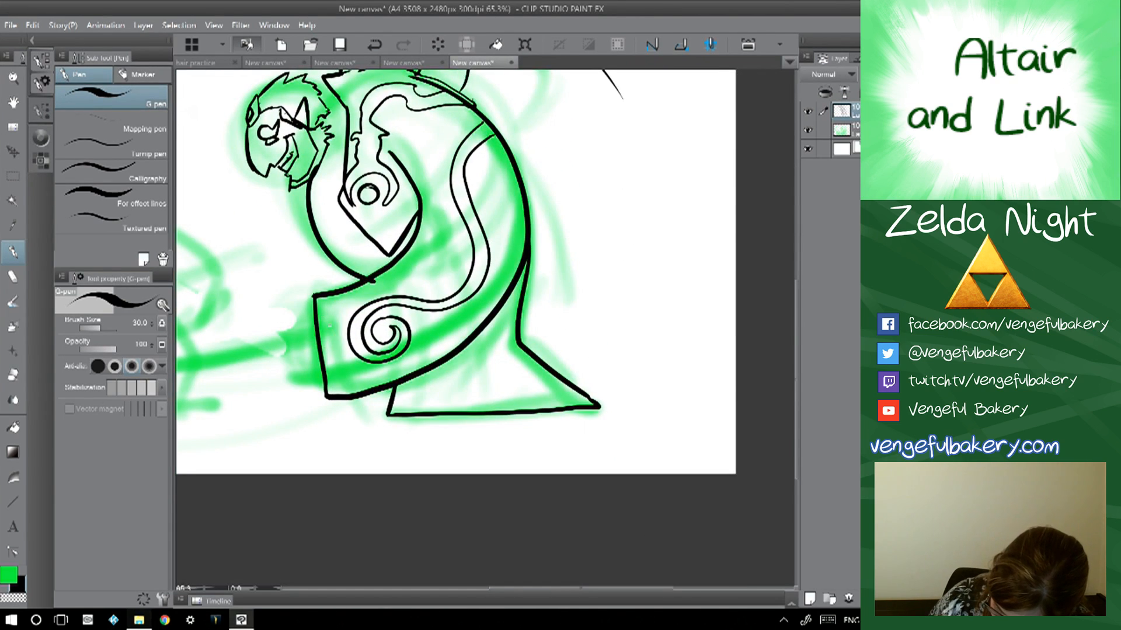
pyautogui.moveTo(408, 263); pyautogui.dragTo(577, 286)
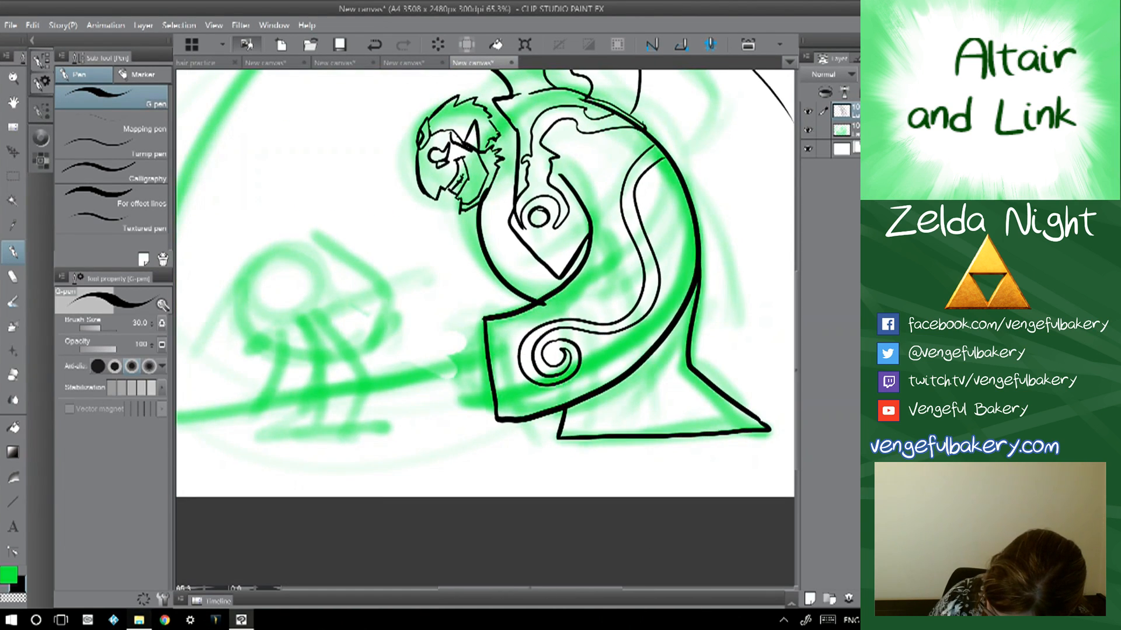
# - Ink the wrist emerging from the lowered sleeve and long sweeping curves trailing behind the robe's base
pyautogui.moveTo(480, 345)
pyautogui.mouseDown()
pyautogui.moveTo(460, 353)
pyautogui.moveTo(441, 388)
pyautogui.moveTo(492, 398)
pyautogui.mouseUp()
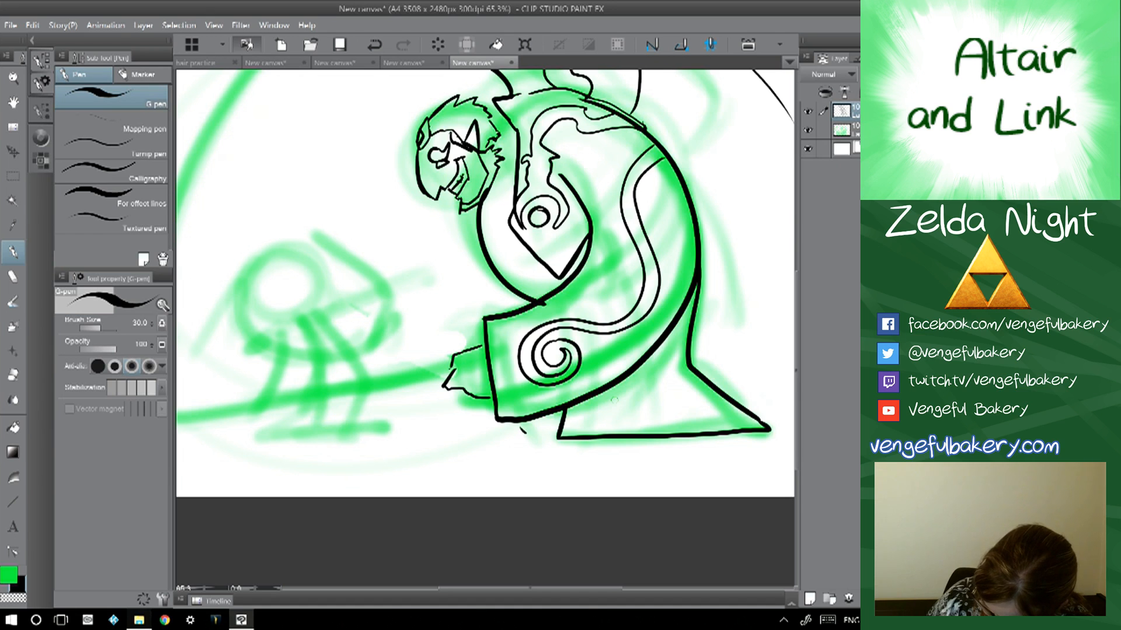
pyautogui.moveTo(614, 399); pyautogui.dragTo(375, 326)
pyautogui.moveTo(281, 351)
pyautogui.mouseDown()
pyautogui.moveTo(386, 392)
pyautogui.moveTo(639, 345)
pyautogui.mouseUp()
pyautogui.moveTo(294, 349)
pyautogui.mouseDown()
pyautogui.moveTo(304, 357)
pyautogui.moveTo(665, 218)
pyautogui.mouseUp()
pyautogui.moveTo(351, 292)
pyautogui.mouseDown()
pyautogui.moveTo(664, 380)
pyautogui.moveTo(686, 348)
pyautogui.mouseUp()
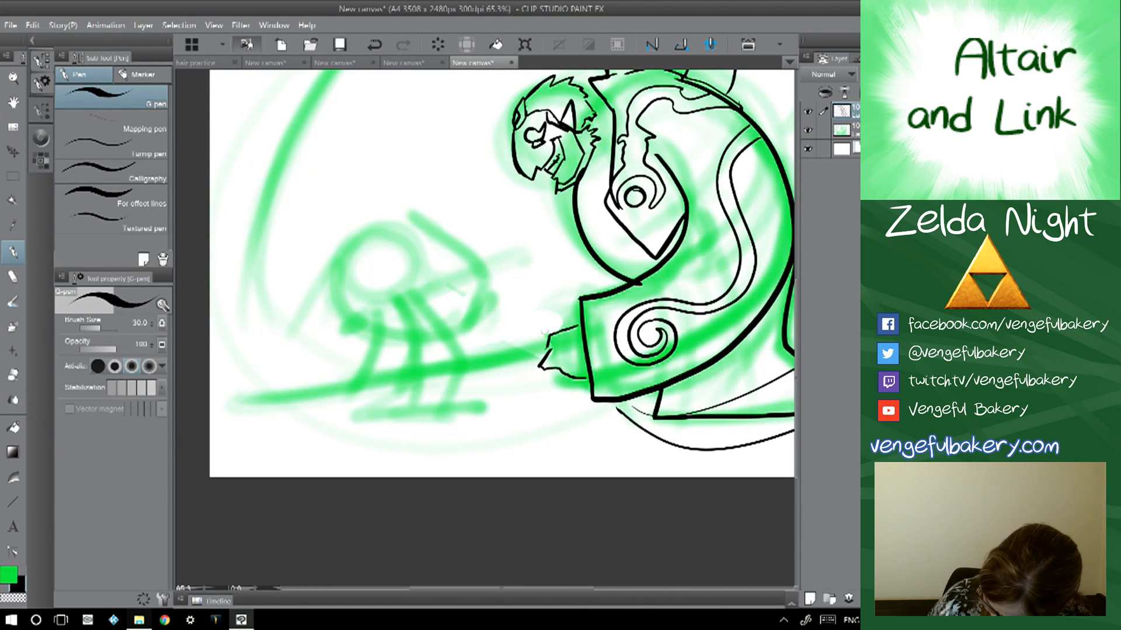
# - Ink the large figure's two clawed hands and long swords, one slanting down from the raised arm, one along the ground
pyautogui.moveTo(543, 343)
pyautogui.mouseDown()
pyautogui.moveTo(532, 330)
pyautogui.moveTo(495, 336)
pyautogui.moveTo(529, 347)
pyautogui.moveTo(530, 380)
pyautogui.moveTo(496, 386)
pyautogui.moveTo(540, 387)
pyautogui.moveTo(547, 352)
pyautogui.mouseUp()
pyautogui.moveTo(543, 280); pyautogui.dragTo(448, 463)
pyautogui.moveTo(295, 182)
pyautogui.mouseDown()
pyautogui.moveTo(275, 208)
pyautogui.moveTo(300, 183)
pyautogui.moveTo(332, 191)
pyautogui.moveTo(322, 220)
pyautogui.moveTo(343, 186)
pyautogui.moveTo(228, 412)
pyautogui.moveTo(224, 349)
pyautogui.moveTo(379, 97)
pyautogui.mouseUp()
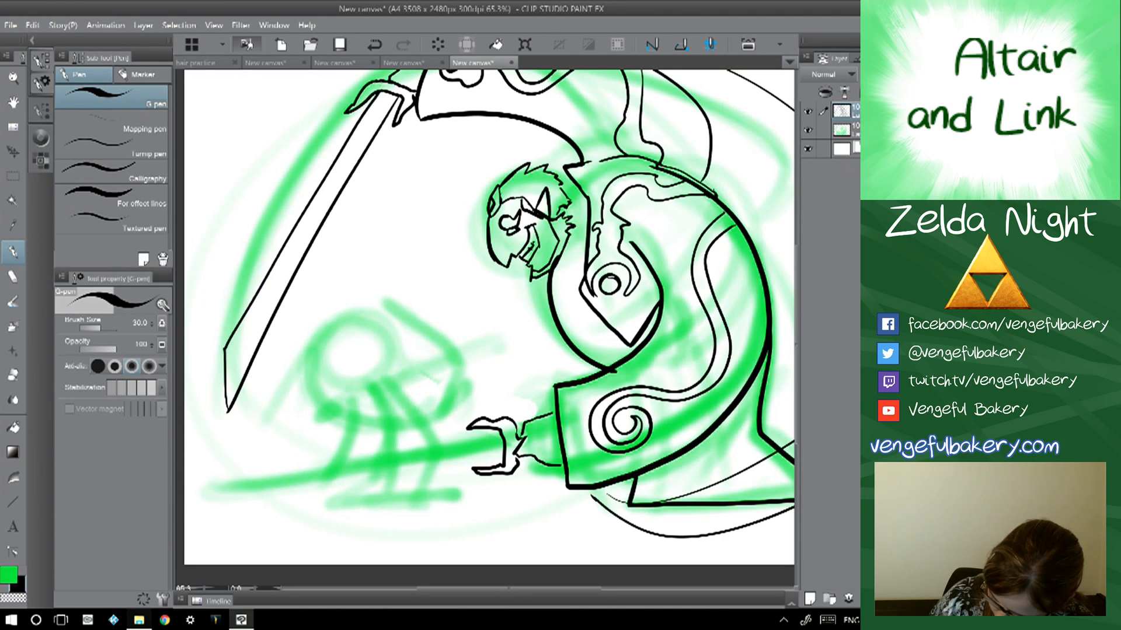
pyautogui.moveTo(491, 315); pyautogui.dragTo(523, 253)
pyautogui.moveTo(536, 375)
pyautogui.mouseDown()
pyautogui.moveTo(231, 423)
pyautogui.moveTo(257, 455)
pyautogui.moveTo(537, 401)
pyautogui.mouseUp()
pyautogui.moveTo(526, 327); pyautogui.dragTo(442, 337)
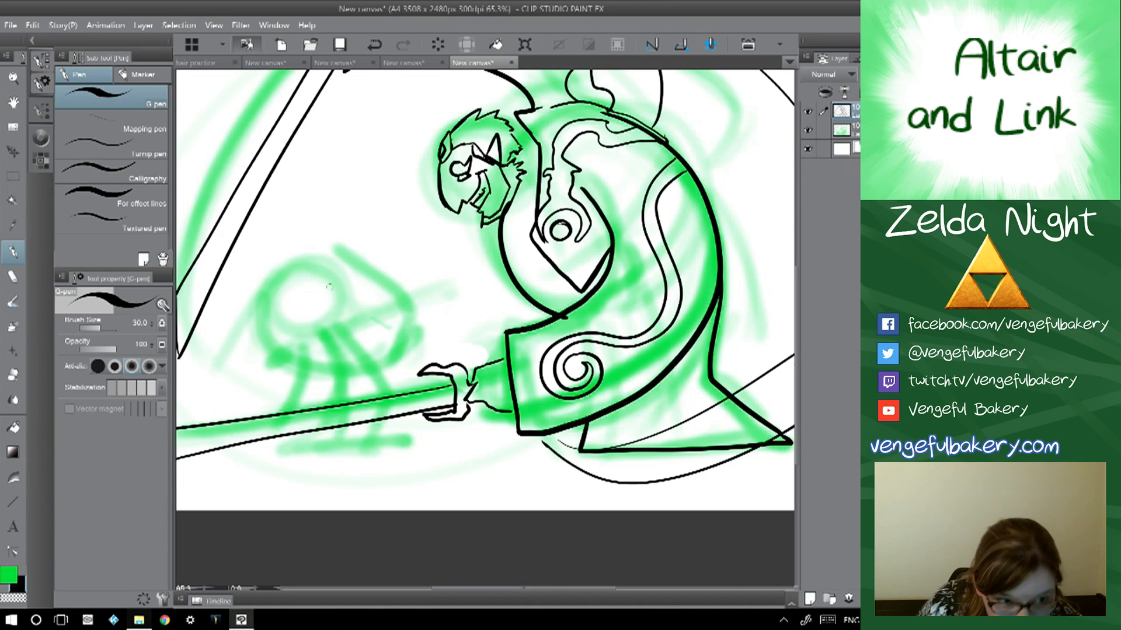
# - Ink the small character's beaded tiara, eye, face profile, pointed ear and rounded head outline over the green sketch
pyautogui.moveTo(335, 272)
pyautogui.mouseDown()
pyautogui.moveTo(349, 283)
pyautogui.moveTo(339, 266)
pyautogui.moveTo(318, 266)
pyautogui.moveTo(324, 275)
pyautogui.moveTo(310, 268)
pyautogui.moveTo(314, 276)
pyautogui.moveTo(291, 263)
pyautogui.moveTo(342, 299)
pyautogui.moveTo(318, 303)
pyautogui.moveTo(317, 286)
pyautogui.moveTo(345, 296)
pyautogui.moveTo(328, 297)
pyautogui.mouseUp()
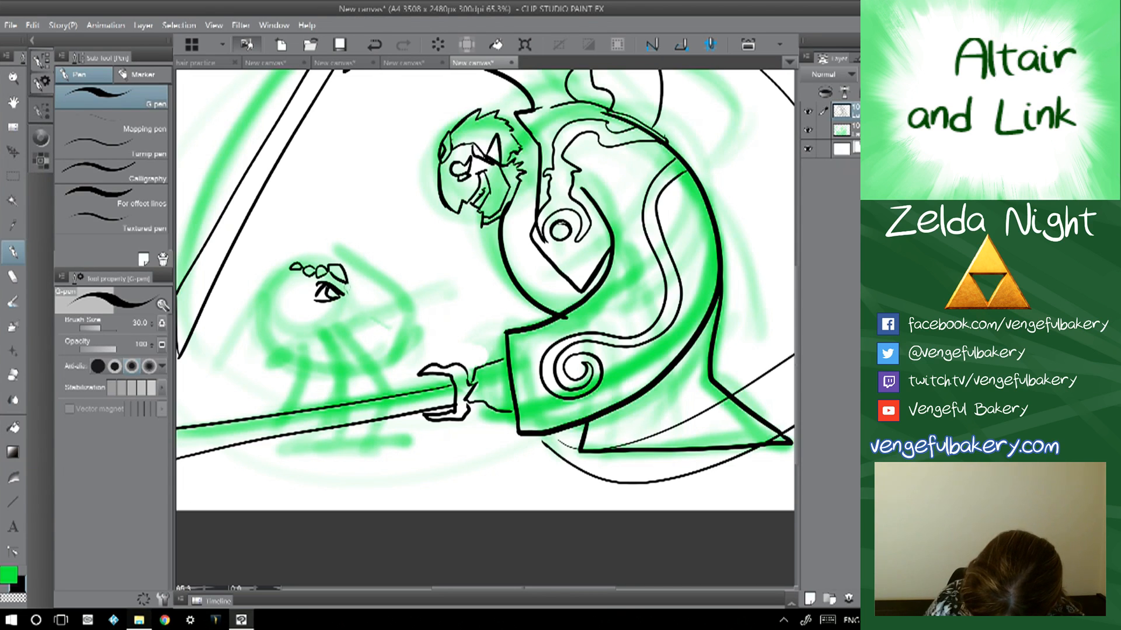
pyautogui.moveTo(351, 296)
pyautogui.mouseDown()
pyautogui.moveTo(346, 319)
pyautogui.moveTo(317, 328)
pyautogui.moveTo(342, 317)
pyautogui.mouseUp()
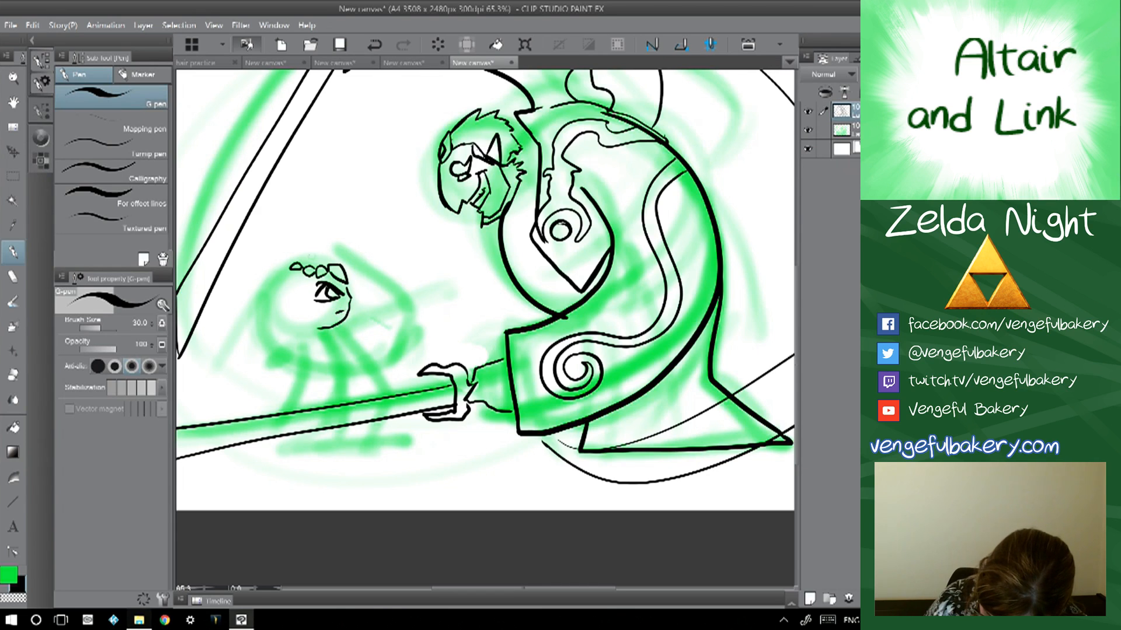
pyautogui.moveTo(340, 269)
pyautogui.mouseDown()
pyautogui.moveTo(301, 258)
pyautogui.moveTo(273, 306)
pyautogui.moveTo(293, 313)
pyautogui.mouseUp()
pyautogui.moveTo(294, 260)
pyautogui.mouseDown()
pyautogui.moveTo(282, 281)
pyautogui.moveTo(294, 294)
pyautogui.moveTo(275, 283)
pyautogui.mouseUp()
pyautogui.moveTo(282, 296)
pyautogui.mouseDown()
pyautogui.moveTo(264, 284)
pyautogui.moveTo(268, 331)
pyautogui.moveTo(285, 331)
pyautogui.mouseUp()
pyautogui.click(374, 44)
pyautogui.moveTo(295, 257)
pyautogui.mouseDown()
pyautogui.moveTo(261, 289)
pyautogui.moveTo(257, 324)
pyautogui.moveTo(285, 349)
pyautogui.mouseUp()
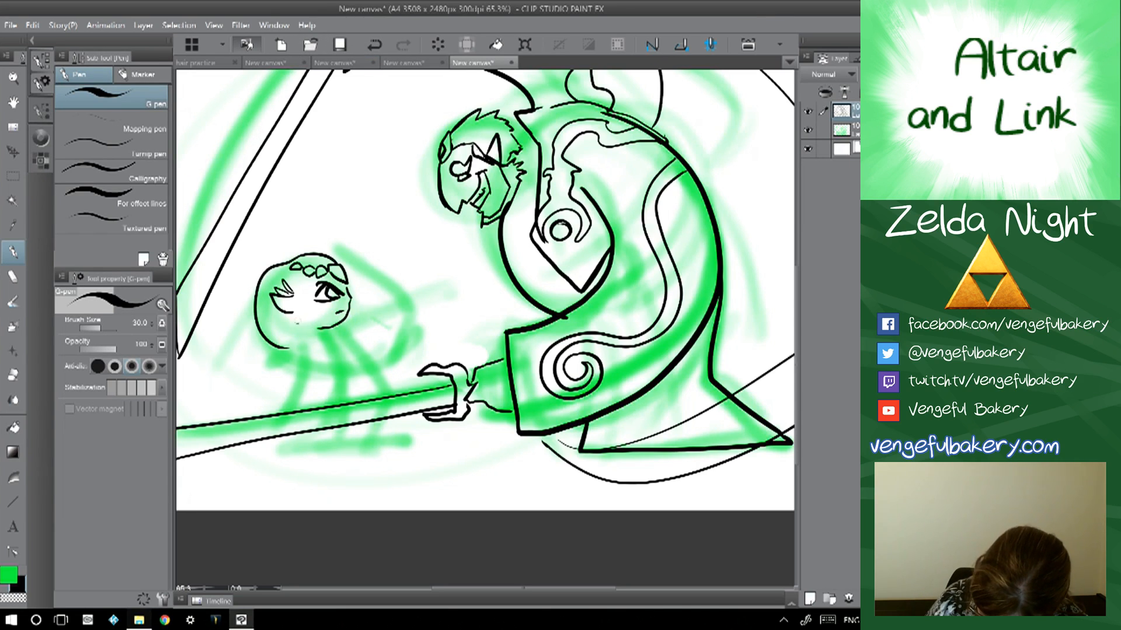
# - Ink the small archer's side hair lock, bent arm, collar, and outstretched arm holding a curved bow
pyautogui.moveTo(328, 273)
pyautogui.mouseDown()
pyautogui.moveTo(295, 294)
pyautogui.moveTo(317, 341)
pyautogui.mouseUp()
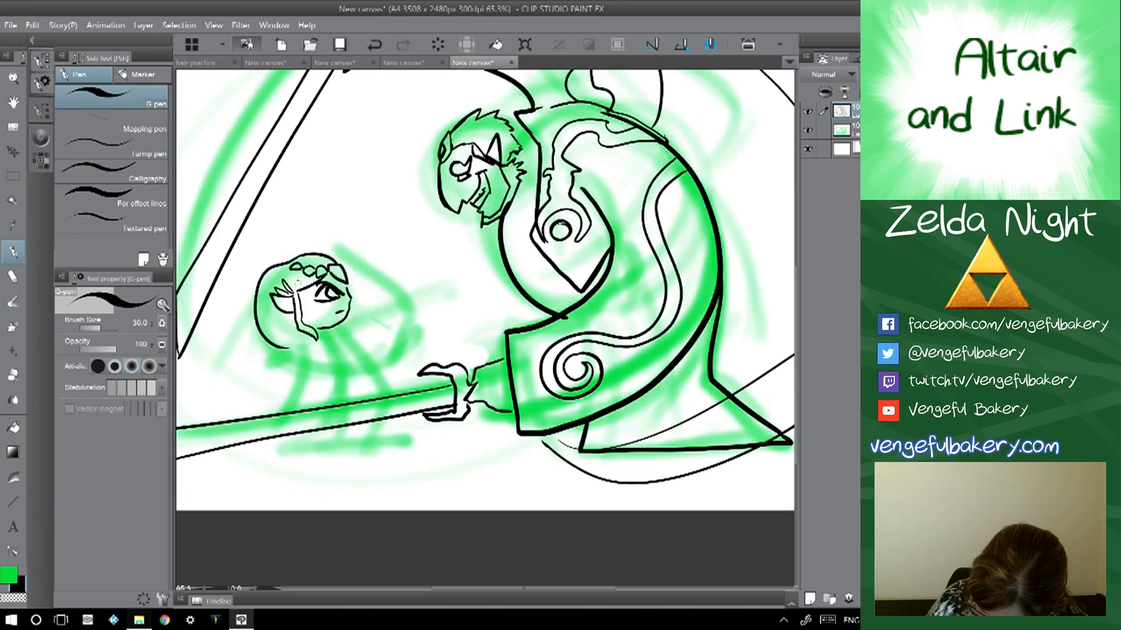
pyautogui.moveTo(302, 338)
pyautogui.mouseDown()
pyautogui.moveTo(272, 362)
pyautogui.moveTo(295, 369)
pyautogui.moveTo(330, 349)
pyautogui.mouseUp()
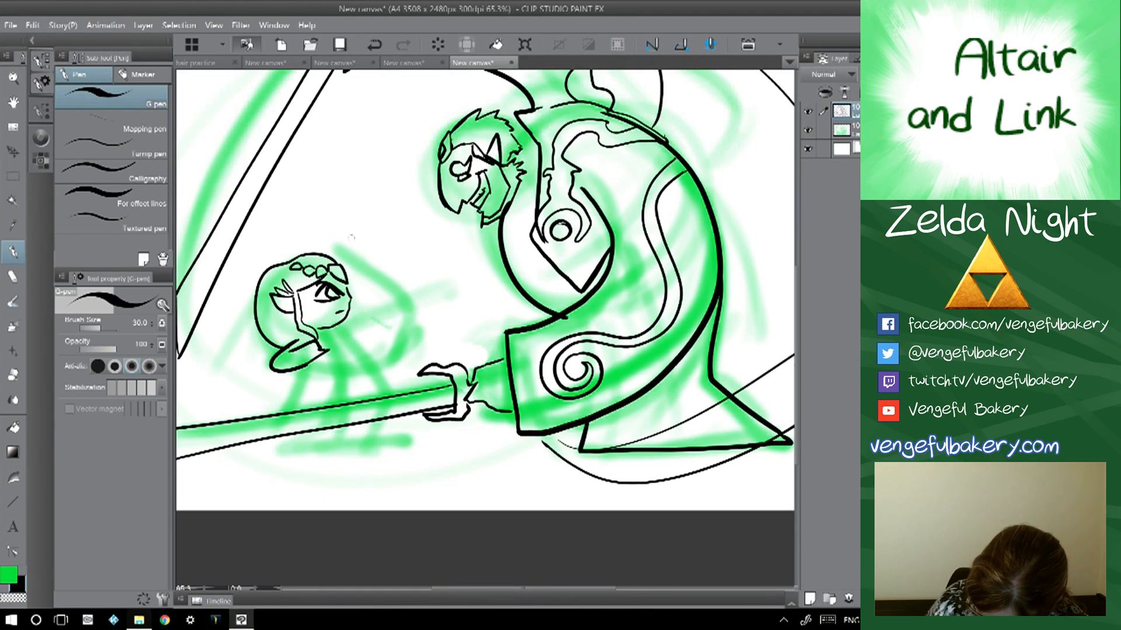
pyautogui.moveTo(344, 321)
pyautogui.mouseDown()
pyautogui.moveTo(418, 292)
pyautogui.moveTo(412, 305)
pyautogui.moveTo(346, 236)
pyautogui.moveTo(397, 293)
pyautogui.moveTo(404, 327)
pyautogui.moveTo(370, 390)
pyautogui.moveTo(413, 312)
pyautogui.moveTo(360, 333)
pyautogui.moveTo(300, 331)
pyautogui.moveTo(304, 319)
pyautogui.moveTo(286, 335)
pyautogui.moveTo(302, 325)
pyautogui.moveTo(321, 337)
pyautogui.mouseUp()
pyautogui.moveTo(327, 330)
pyautogui.mouseDown()
pyautogui.moveTo(320, 340)
pyautogui.moveTo(332, 334)
pyautogui.mouseUp()
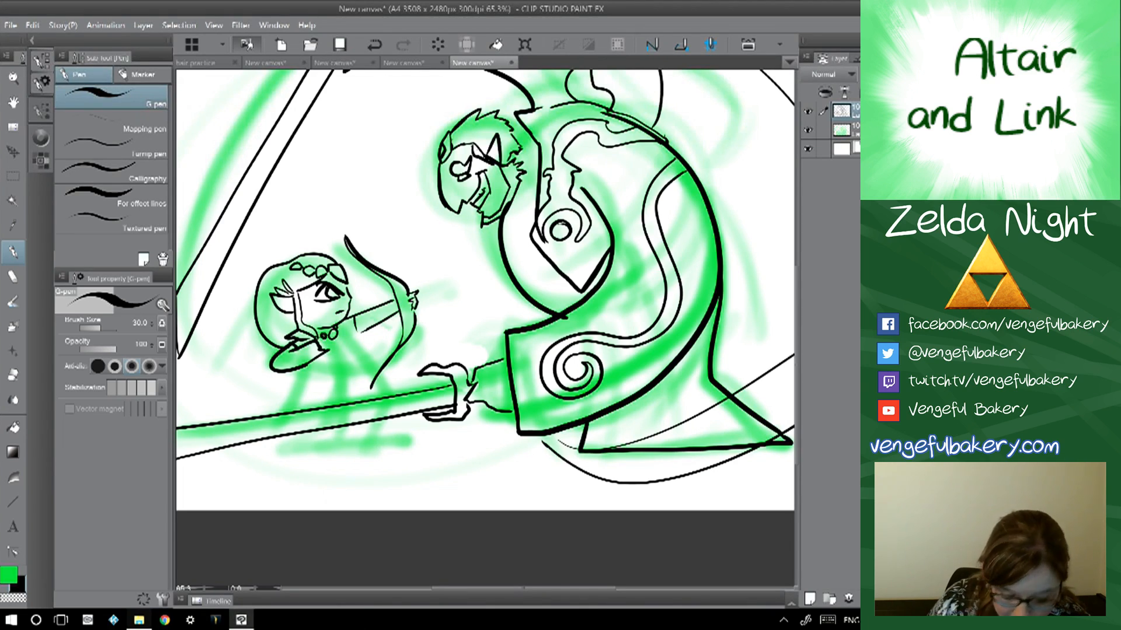
# - Ink the small archer's torso, belt with round buckle, flared skirt and trailing cloth behind the ground-level sword
pyautogui.moveTo(332, 338)
pyautogui.mouseDown()
pyautogui.moveTo(346, 342)
pyautogui.moveTo(337, 353)
pyautogui.moveTo(324, 344)
pyautogui.moveTo(352, 370)
pyautogui.moveTo(340, 383)
pyautogui.moveTo(349, 370)
pyautogui.moveTo(420, 450)
pyautogui.moveTo(367, 425)
pyautogui.mouseUp()
pyautogui.moveTo(347, 386); pyautogui.dragTo(355, 405)
pyautogui.moveTo(301, 366)
pyautogui.mouseDown()
pyautogui.moveTo(298, 381)
pyautogui.moveTo(345, 379)
pyautogui.moveTo(298, 387)
pyautogui.moveTo(341, 381)
pyautogui.moveTo(324, 376)
pyautogui.moveTo(293, 406)
pyautogui.moveTo(276, 461)
pyautogui.moveTo(376, 453)
pyautogui.mouseUp()
pyautogui.moveTo(396, 408); pyautogui.dragTo(413, 399)
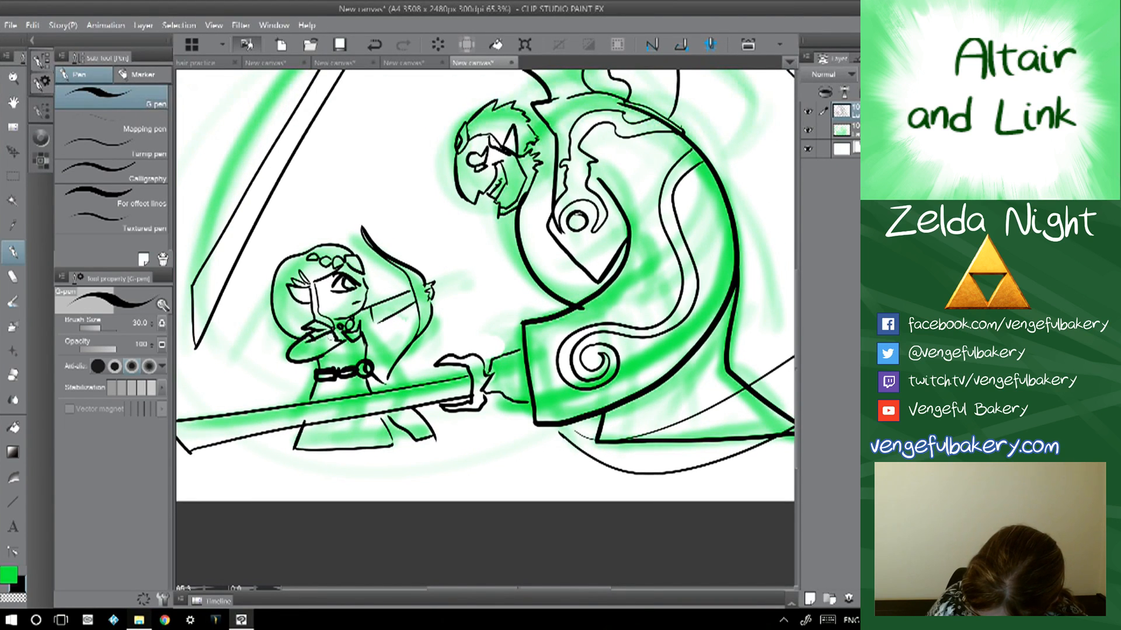
# - Ink the arrow across the small archer's bow and add thin swoosh lines streaming from its tip toward the large figure
pyautogui.moveTo(328, 338); pyautogui.dragTo(433, 282)
pyautogui.moveTo(431, 264); pyautogui.dragTo(471, 250)
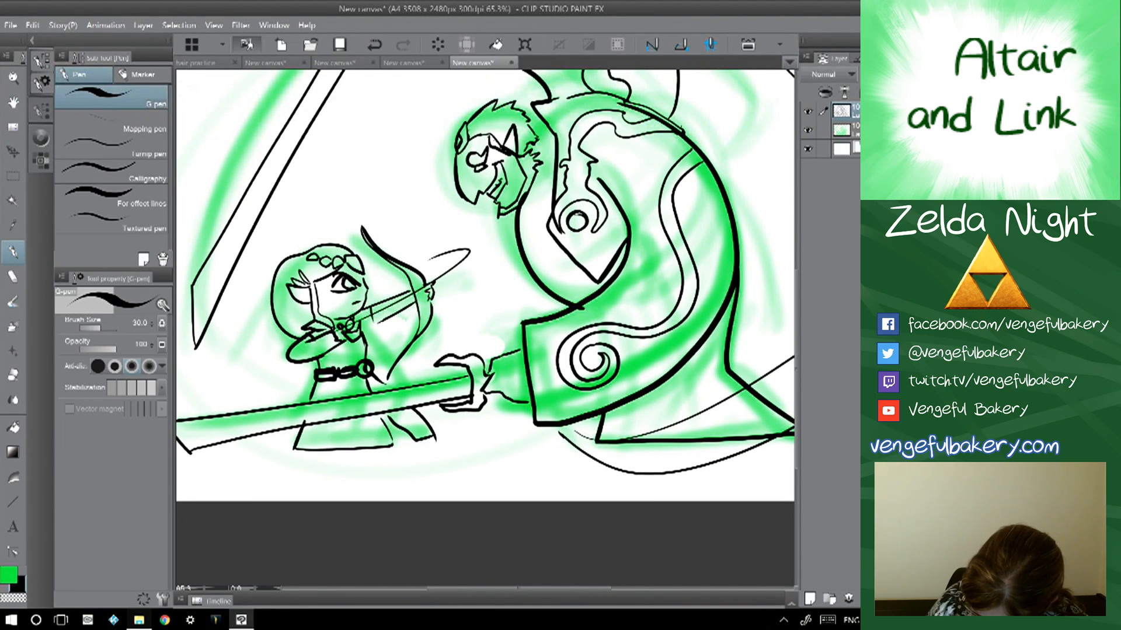
pyautogui.moveTo(435, 286)
pyautogui.mouseDown()
pyautogui.moveTo(483, 275)
pyautogui.moveTo(473, 288)
pyautogui.mouseUp()
pyautogui.moveTo(432, 255); pyautogui.dragTo(507, 234)
pyautogui.moveTo(472, 288)
pyautogui.mouseDown()
pyautogui.moveTo(515, 237)
pyautogui.moveTo(456, 283)
pyautogui.moveTo(516, 271)
pyautogui.moveTo(463, 305)
pyautogui.mouseUp()
pyautogui.scroll(-3, 482, 333)
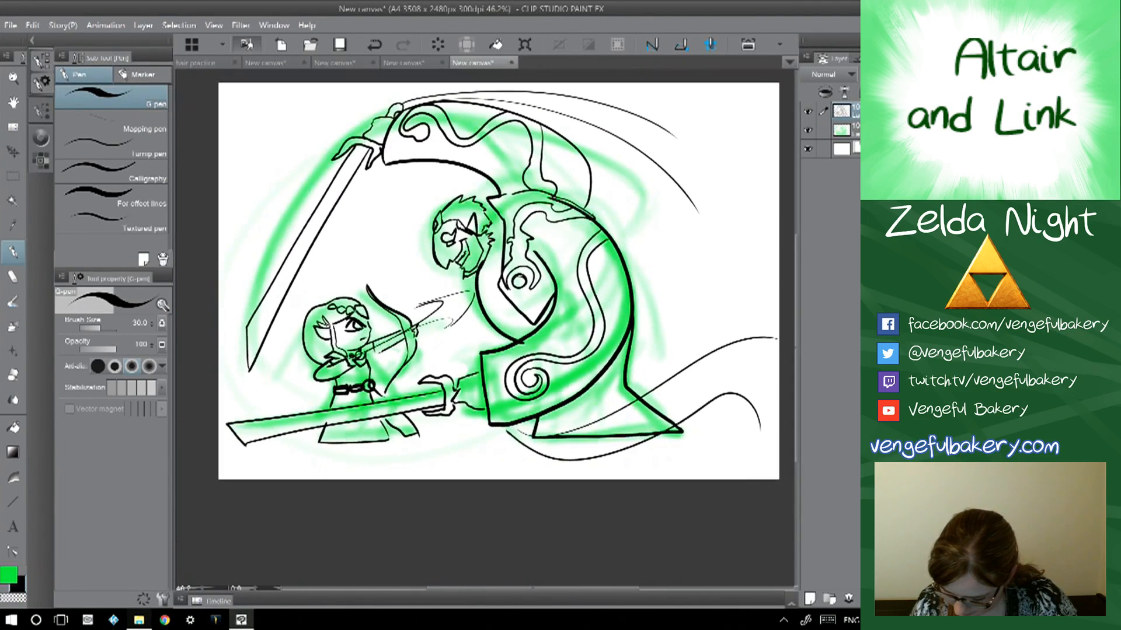
pyautogui.scroll(-2, 483, 317)
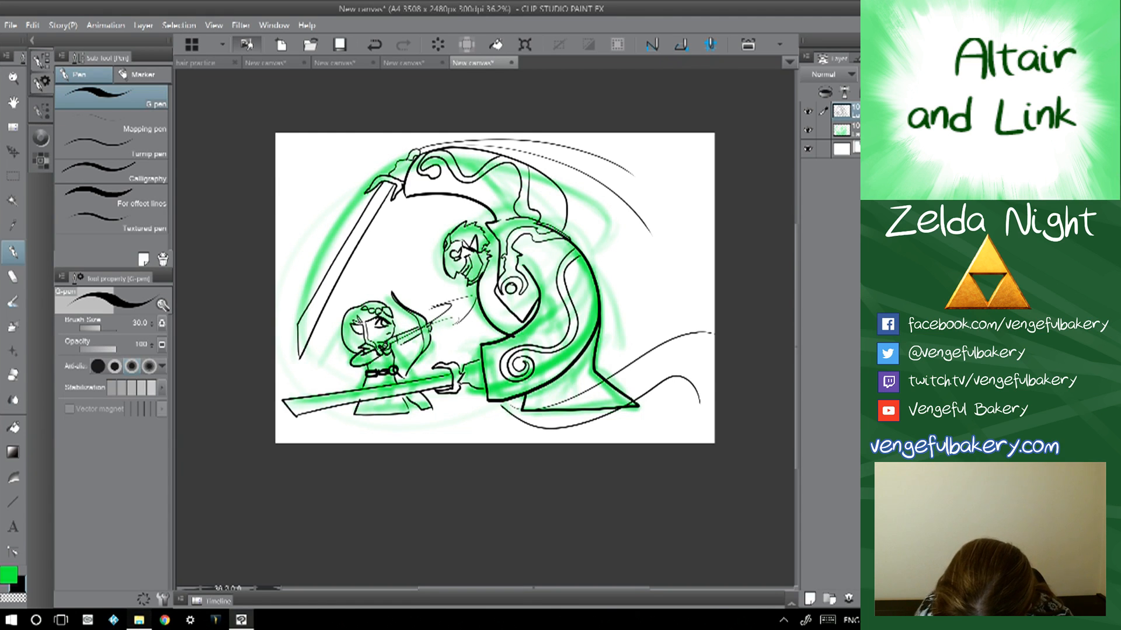
# - Add finishing ink strokes to the small archer's bow
pyautogui.scroll(5, 417, 377)
pyautogui.moveTo(346, 242)
pyautogui.mouseDown()
pyautogui.moveTo(386, 233)
pyautogui.moveTo(426, 270)
pyautogui.moveTo(435, 336)
pyautogui.moveTo(401, 356)
pyautogui.moveTo(365, 354)
pyautogui.moveTo(443, 299)
pyautogui.mouseUp()
pyautogui.moveTo(433, 272)
pyautogui.mouseDown()
pyautogui.moveTo(417, 253)
pyautogui.moveTo(353, 241)
pyautogui.moveTo(278, 287)
pyautogui.mouseUp()
pyautogui.scroll(-5, 473, 320)
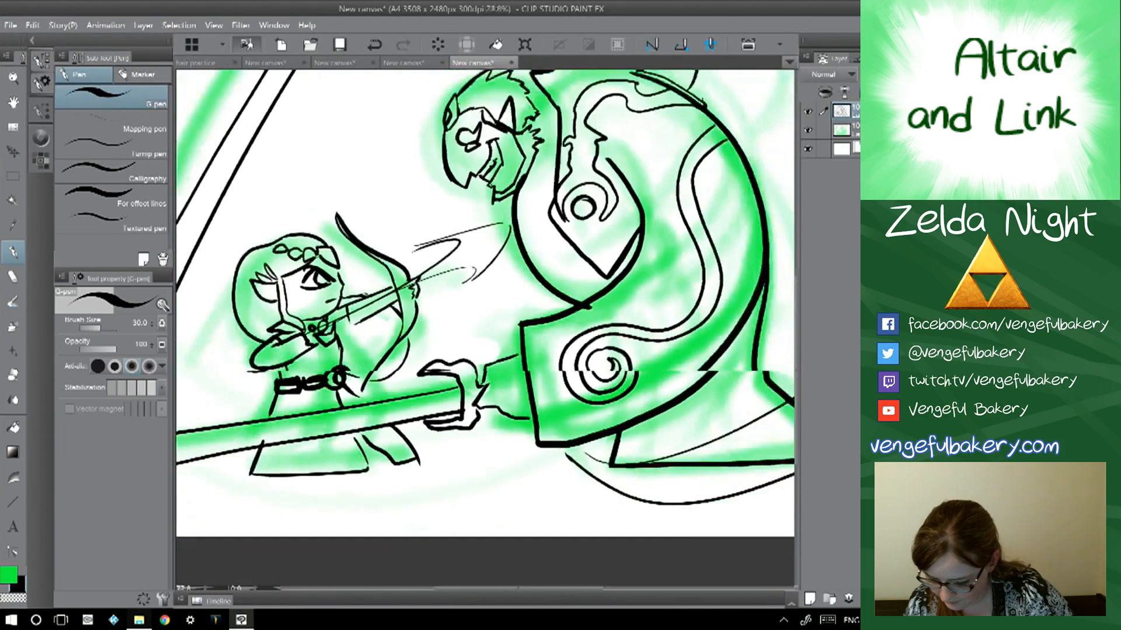
pyautogui.moveTo(472, 263); pyautogui.dragTo(427, 312)
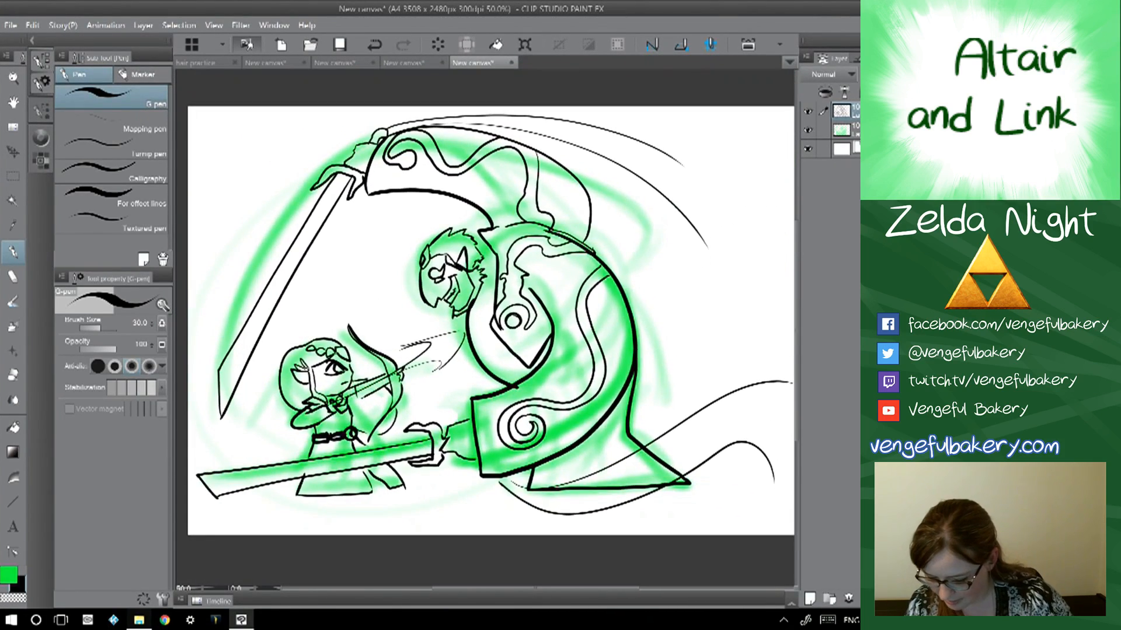
# - Add short fold lines to the large figure's robe just below the lowered sleeve
pyautogui.scroll(-2, 427, 313)
pyautogui.scroll(-1, 489, 321)
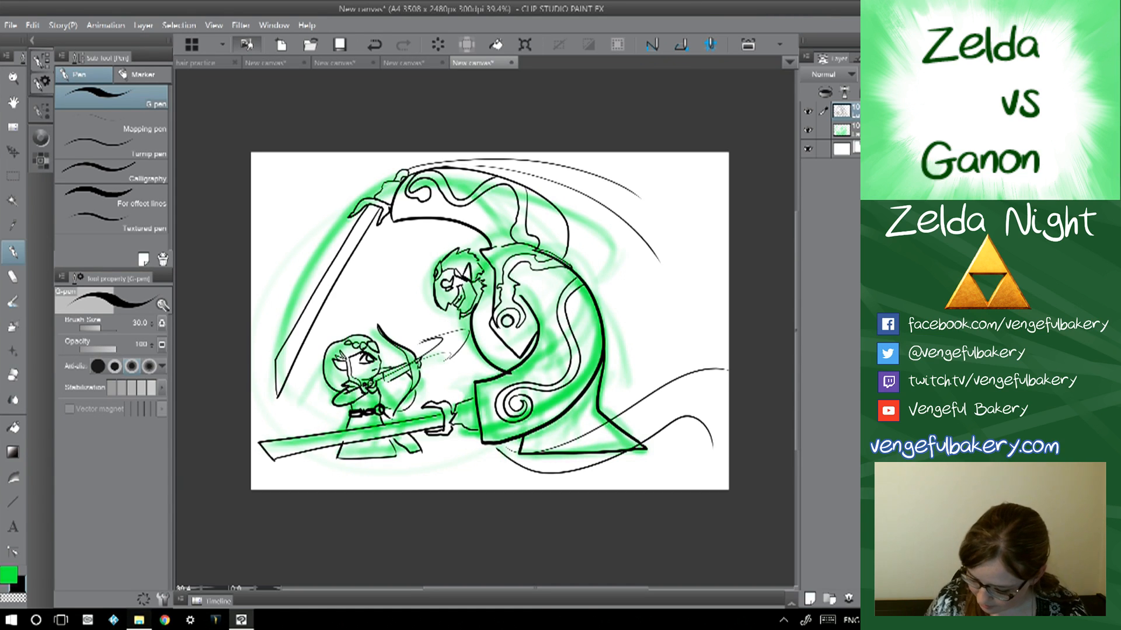
pyautogui.scroll(3, 484, 321)
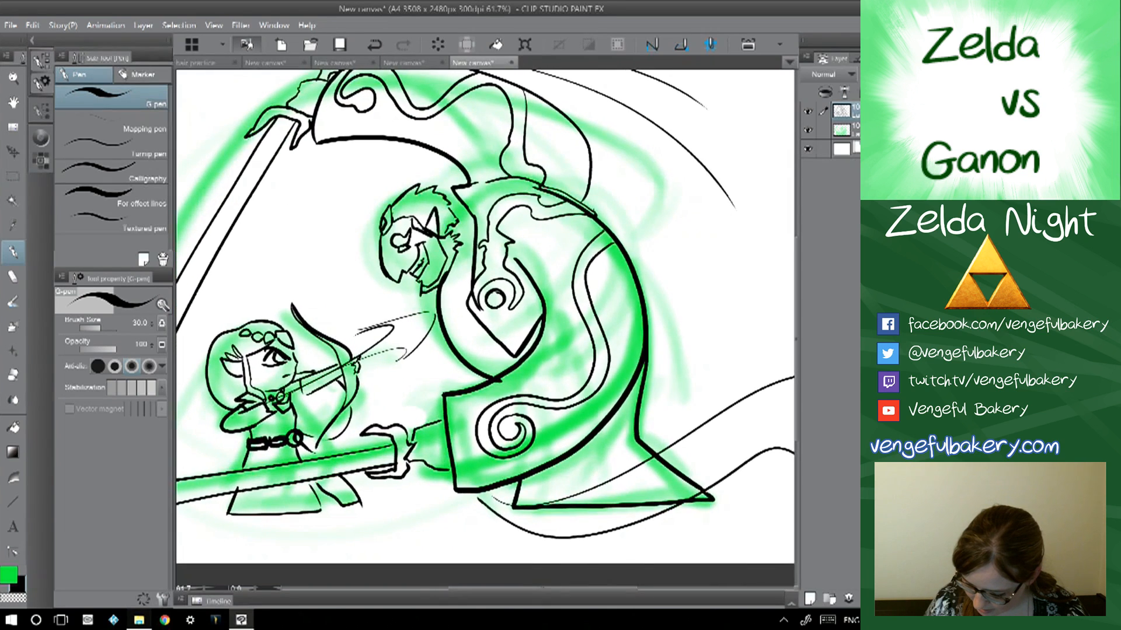
pyautogui.scroll(-1, 484, 309)
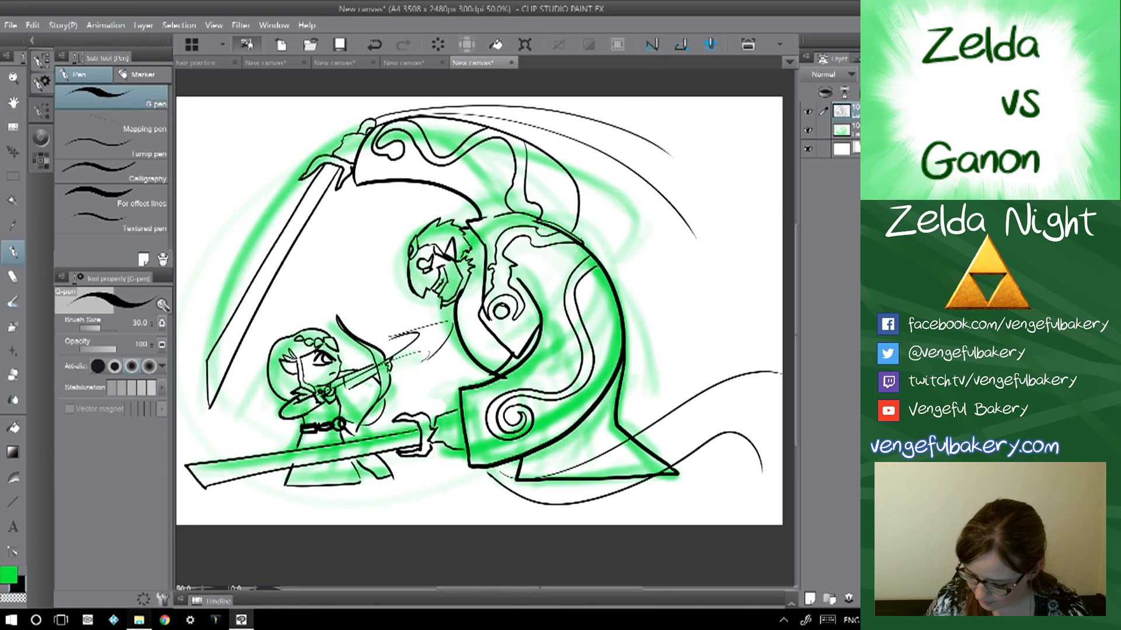
pyautogui.moveTo(556, 445); pyautogui.dragTo(566, 475)
pyautogui.moveTo(525, 350)
pyautogui.mouseDown()
pyautogui.moveTo(544, 341)
pyautogui.moveTo(526, 335)
pyautogui.moveTo(514, 348)
pyautogui.mouseUp()
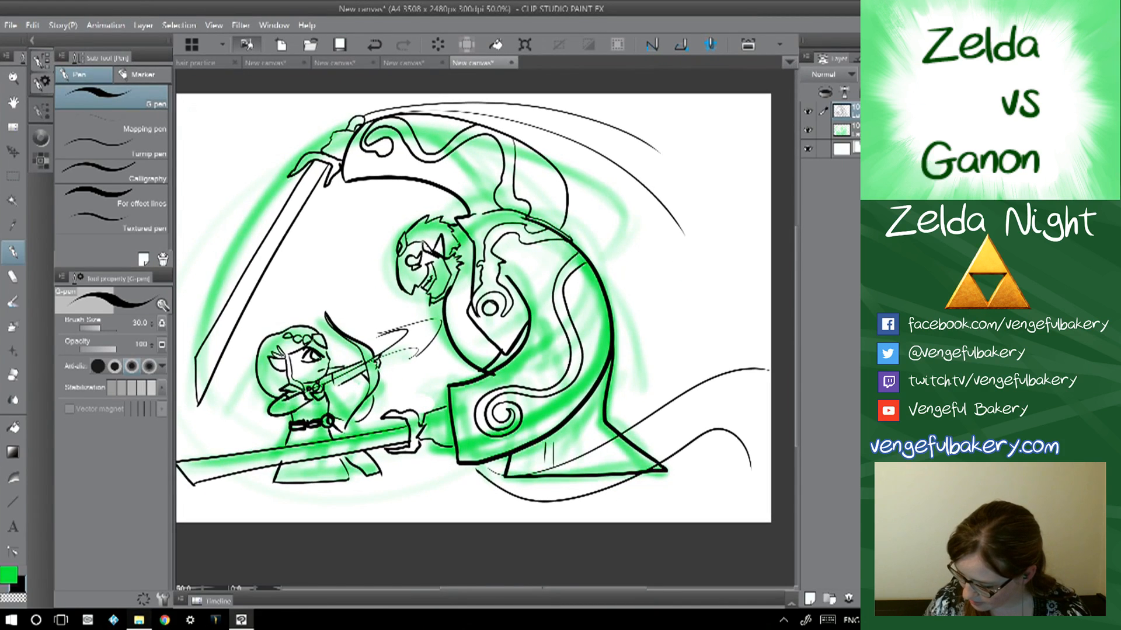
# - Add a new layer and place it between the black line art layer and the green sketch layer
pyautogui.click(810, 599)
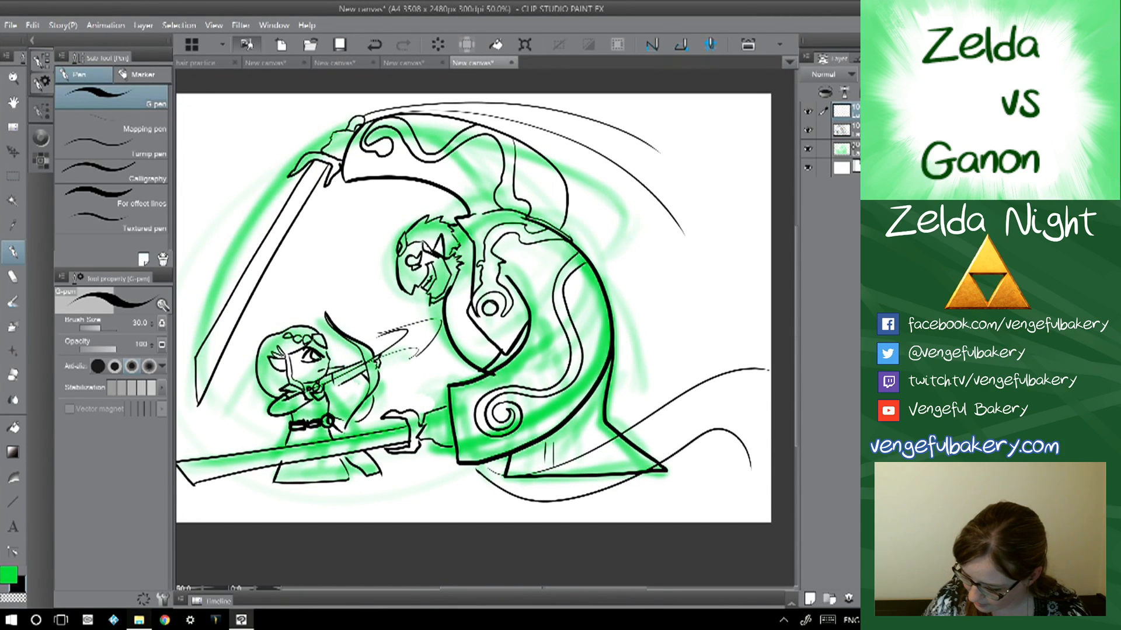
pyautogui.moveTo(854, 111)
pyautogui.mouseDown()
pyautogui.moveTo(854, 150)
pyautogui.moveTo(854, 131)
pyautogui.mouseUp()
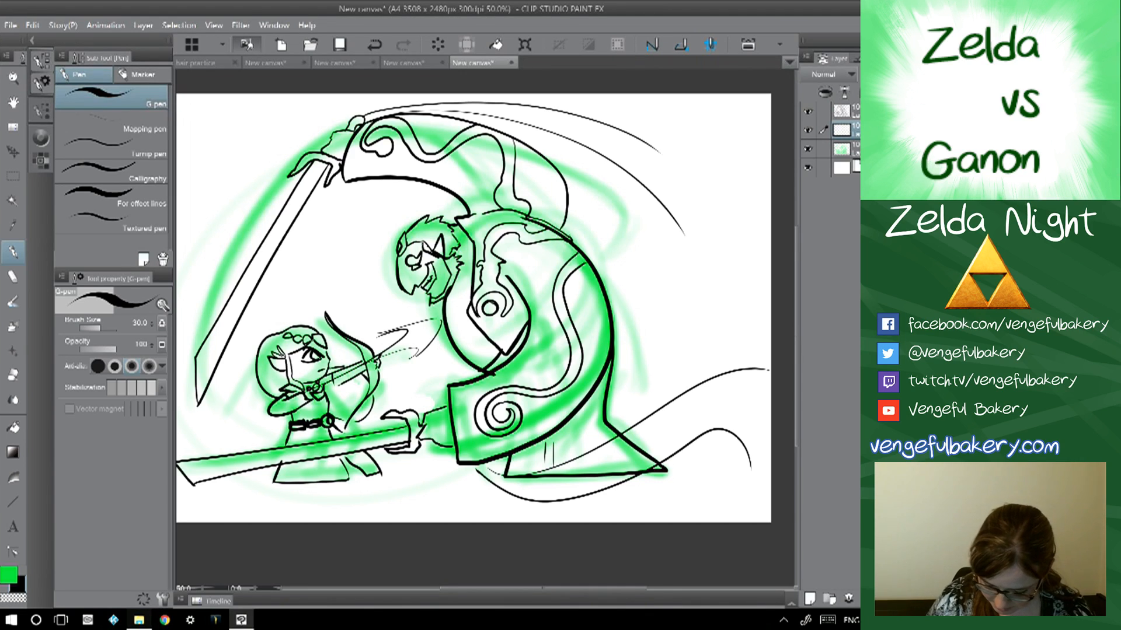
# - Choose a bright orange-red and fill in the large figure's hair, eyebrow and beard on the colour layer with the G-pen
pyautogui.doubleClick(8, 575)
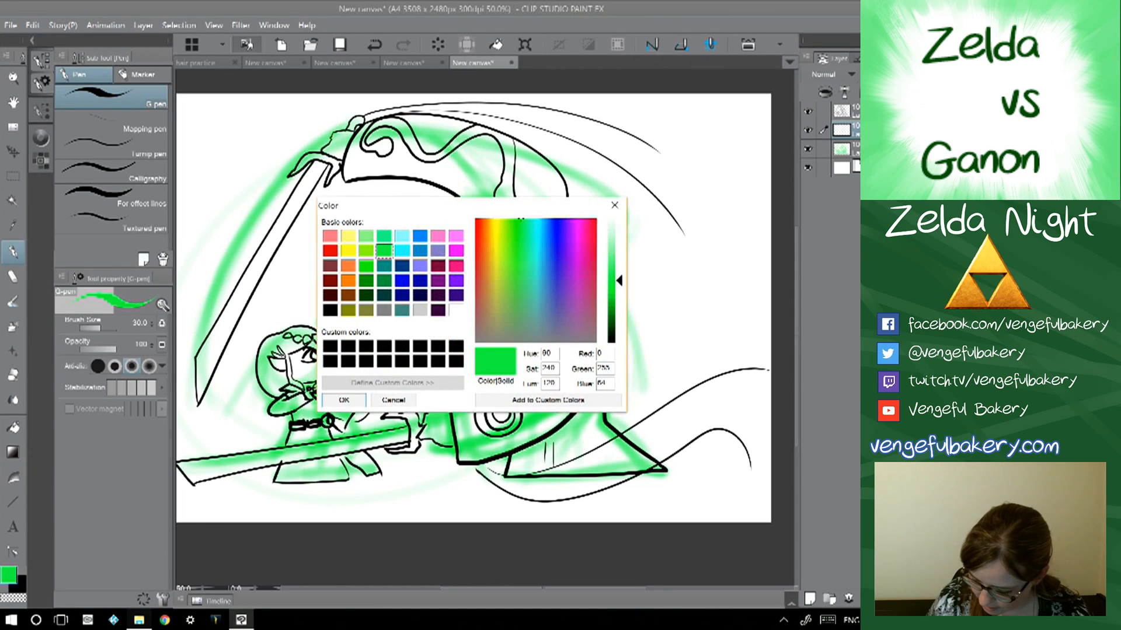
pyautogui.click(349, 281)
pyautogui.click(478, 224)
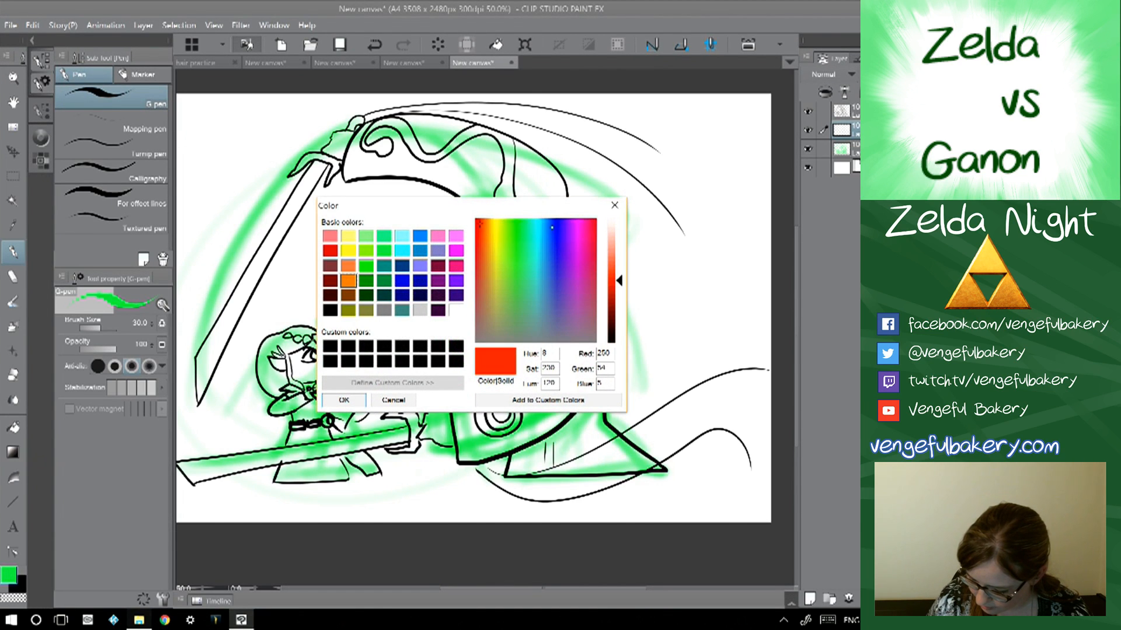
pyautogui.moveTo(620, 281); pyautogui.dragTo(620, 279)
pyautogui.moveTo(476, 220)
pyautogui.mouseDown()
pyautogui.moveTo(468, 210)
pyautogui.moveTo(487, 216)
pyautogui.mouseUp()
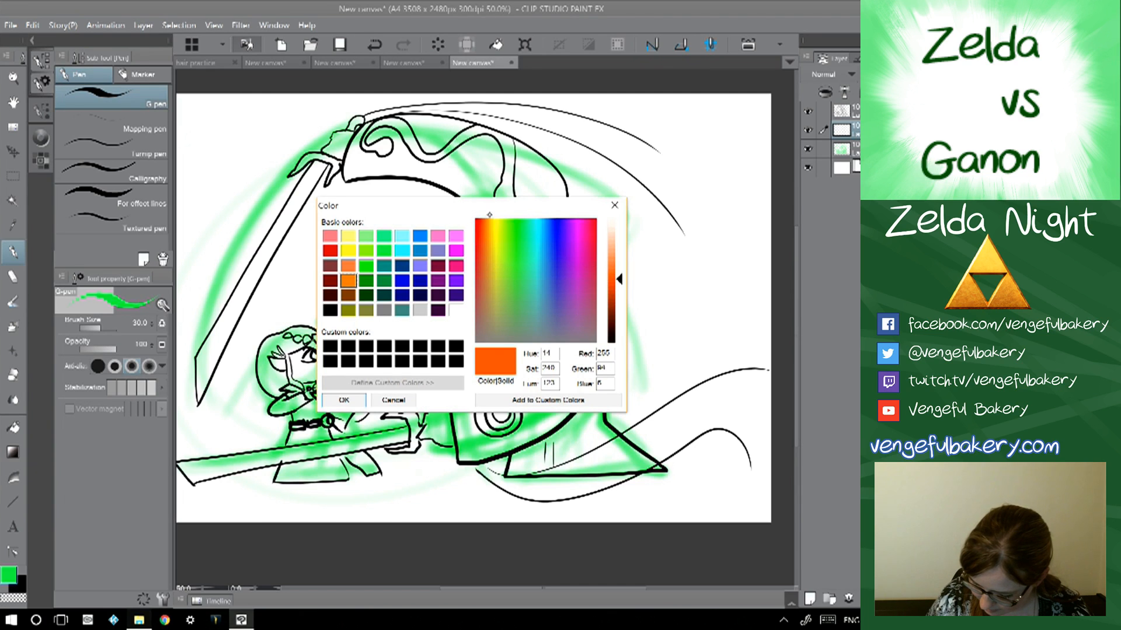
pyautogui.click(344, 400)
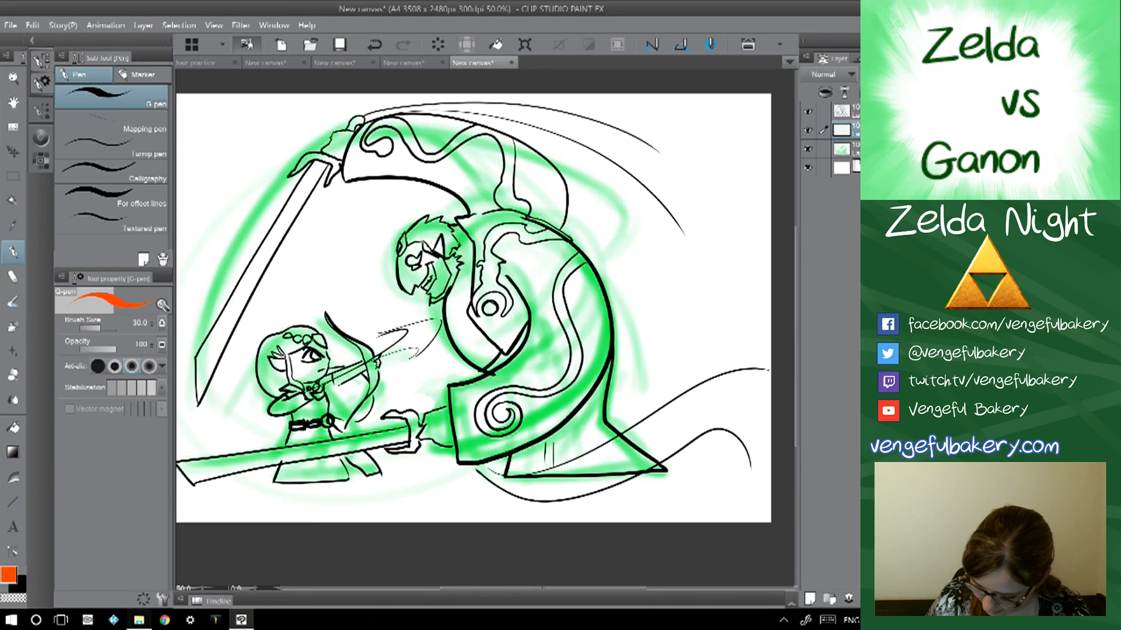
pyautogui.moveTo(418, 227)
pyautogui.mouseDown()
pyautogui.moveTo(408, 242)
pyautogui.moveTo(425, 219)
pyautogui.moveTo(453, 235)
pyautogui.moveTo(454, 283)
pyautogui.moveTo(435, 301)
pyautogui.moveTo(449, 255)
pyautogui.moveTo(441, 223)
pyautogui.moveTo(429, 221)
pyautogui.mouseUp()
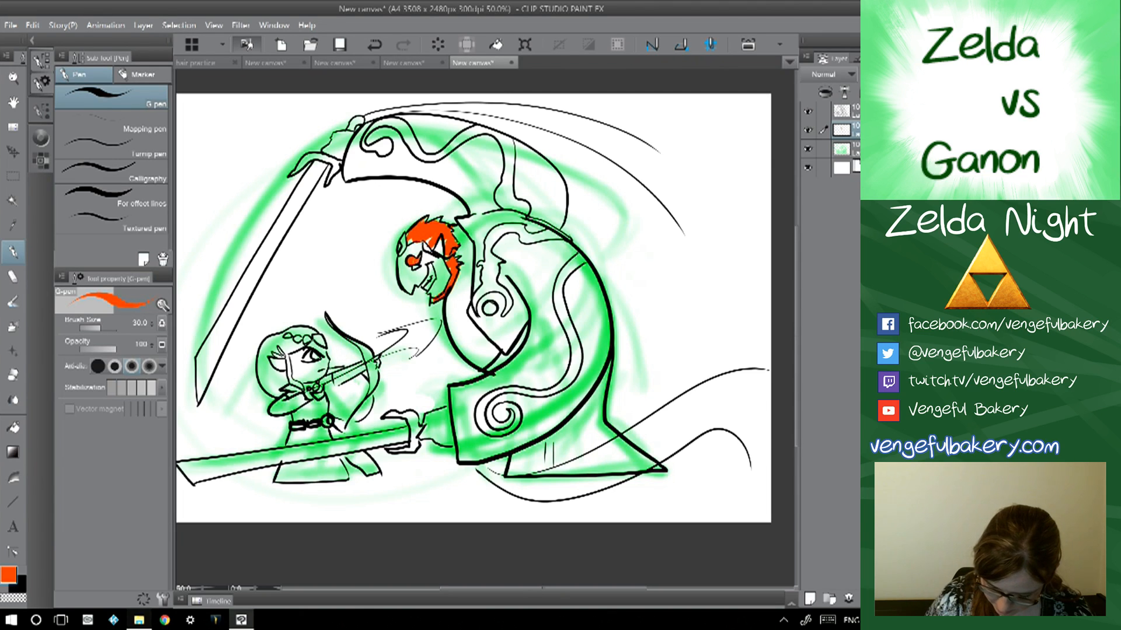
# - Set the drawing colour to a medium brown, red 123, green 77, blue 34
pyautogui.doubleClick(8, 573)
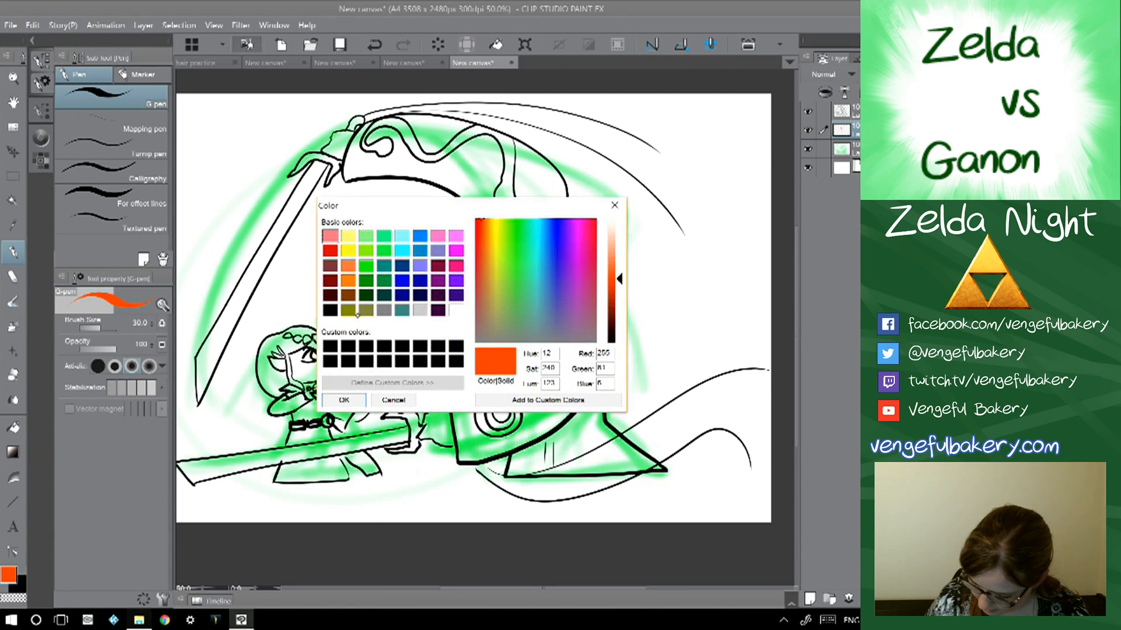
pyautogui.click(348, 294)
pyautogui.moveTo(500, 247); pyautogui.dragTo(484, 273)
pyautogui.moveTo(619, 311); pyautogui.dragTo(619, 308)
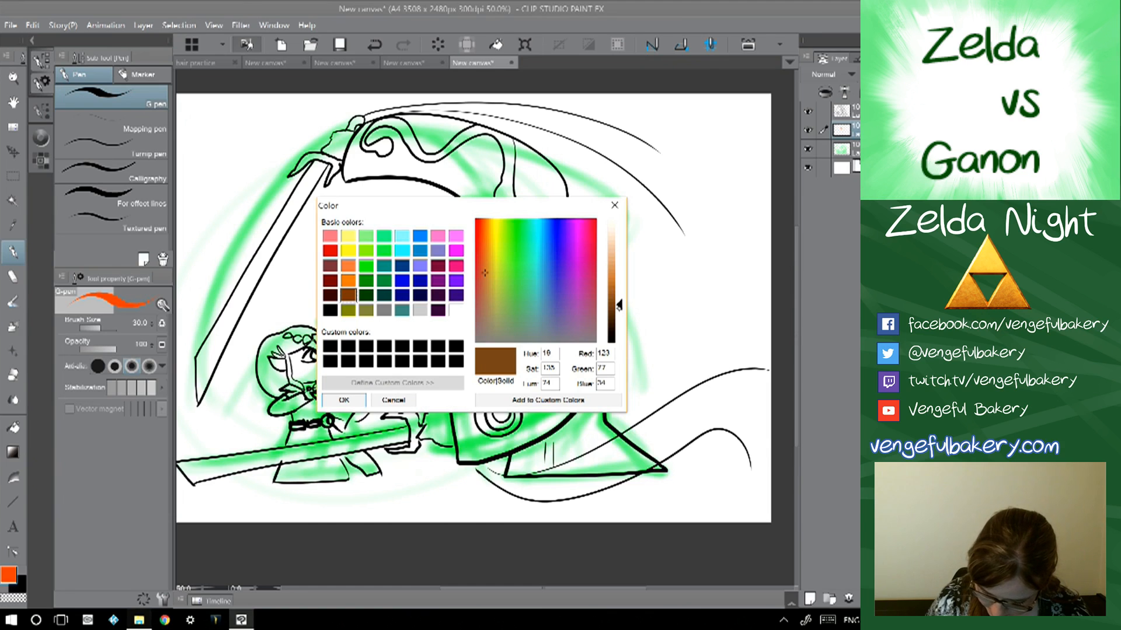
pyautogui.click(343, 400)
# - Paint the large figure's face, raised hand and lowered hand brown with the Uneven layering brush
pyautogui.click(12, 301)
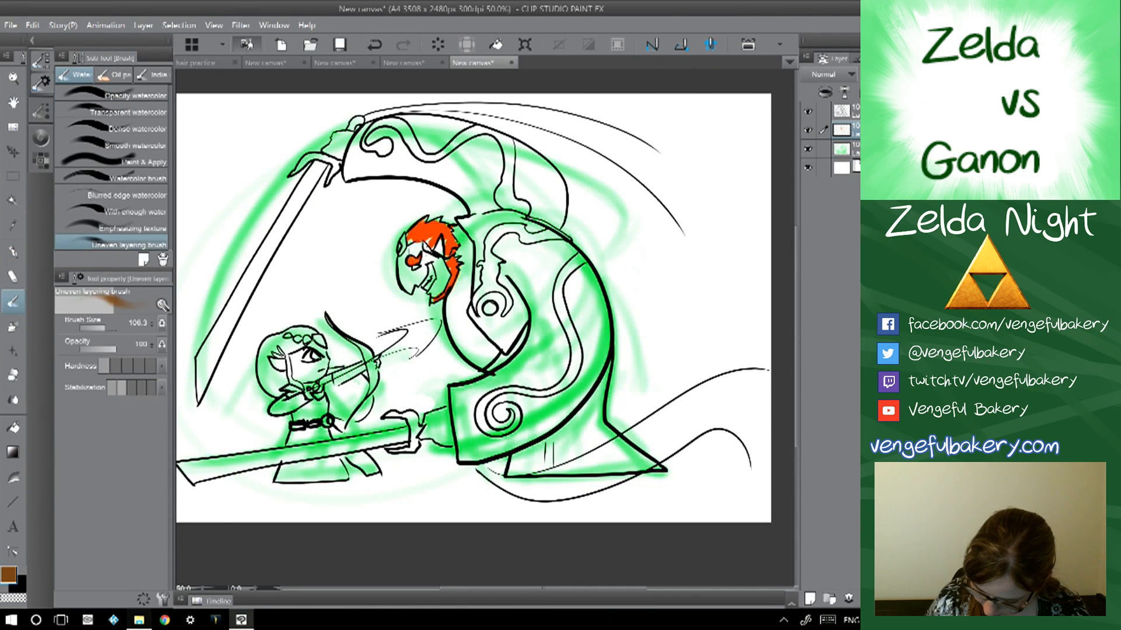
pyautogui.moveTo(417, 242)
pyautogui.mouseDown()
pyautogui.moveTo(403, 275)
pyautogui.moveTo(411, 286)
pyautogui.moveTo(441, 245)
pyautogui.moveTo(432, 292)
pyautogui.moveTo(446, 292)
pyautogui.mouseUp()
pyautogui.moveTo(327, 134)
pyautogui.mouseDown()
pyautogui.moveTo(350, 160)
pyautogui.moveTo(335, 146)
pyautogui.mouseUp()
pyautogui.moveTo(432, 417)
pyautogui.mouseDown()
pyautogui.moveTo(453, 432)
pyautogui.moveTo(439, 433)
pyautogui.mouseUp()
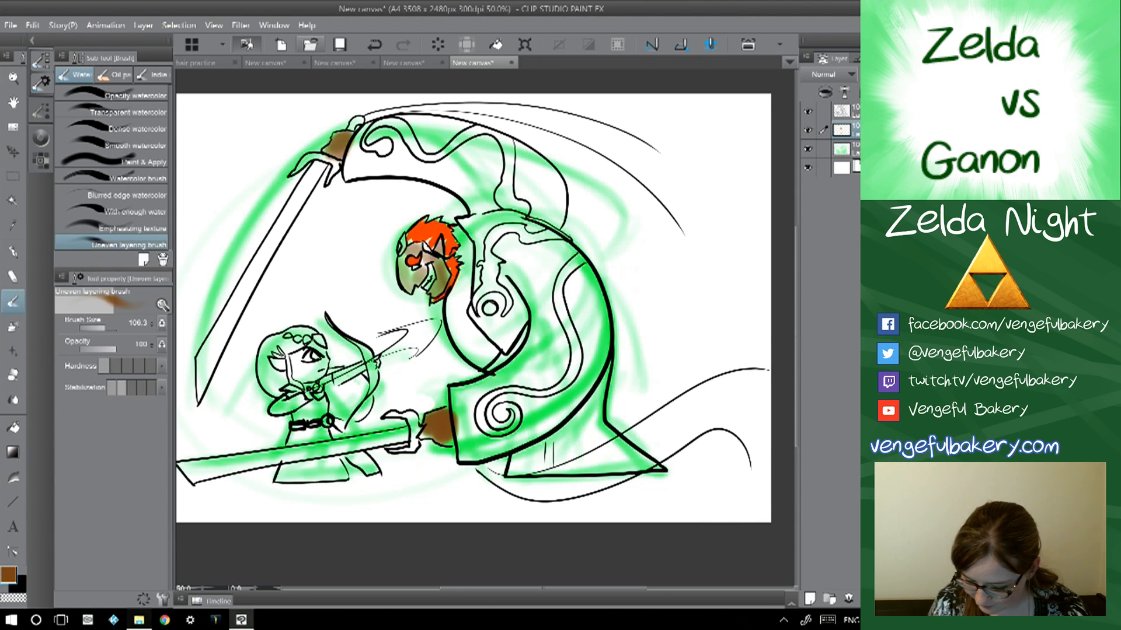
# - Create a new blank landscape A4 canvas, 3508 x 2480 px at 300 dpi
pyautogui.hotkey('ctrl', 'n')
pyautogui.click(303, 46)
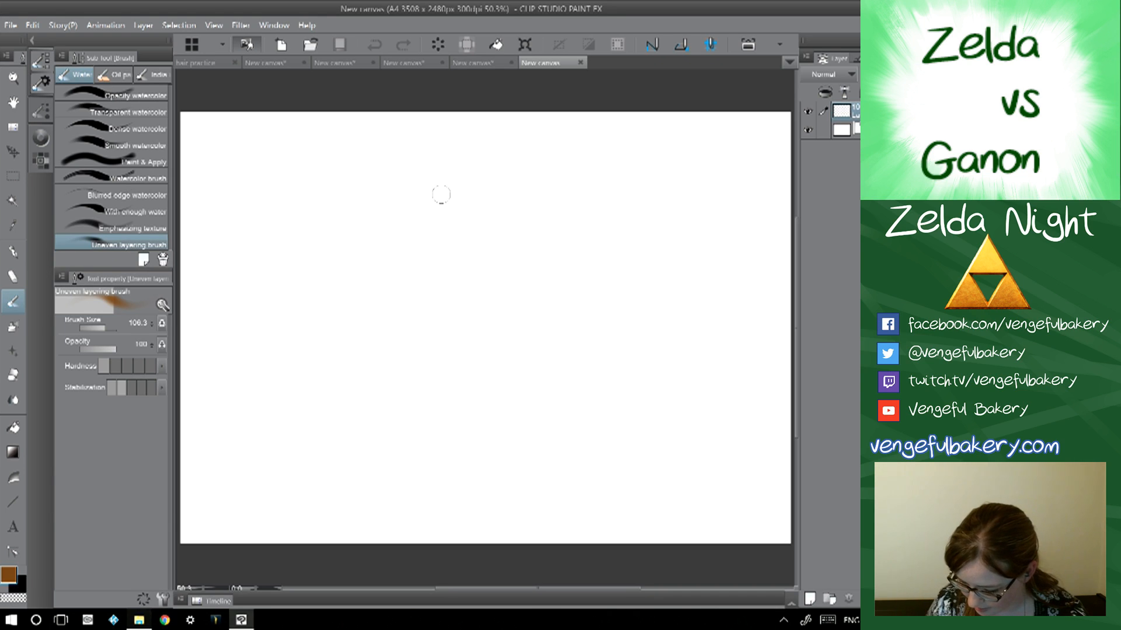
pyautogui.scroll(-1, 441, 195)
pyautogui.moveTo(704, 228); pyautogui.dragTo(677, 226)
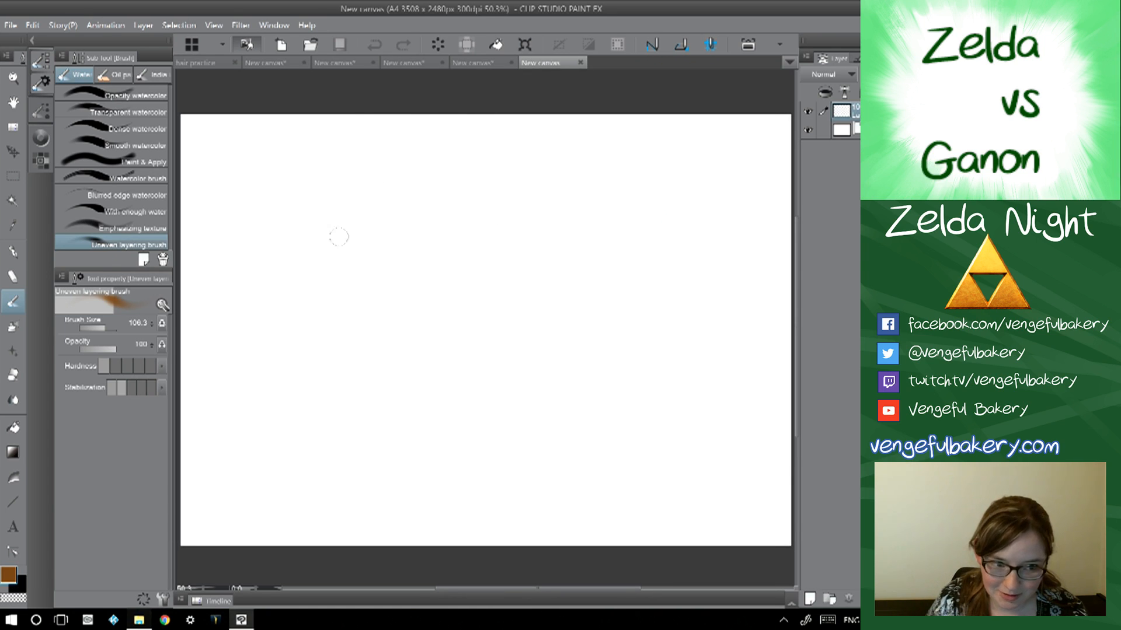
# - Sketch faint brown guidelines for a round head at the canvas's upper left, with wide-open jaws reaching to the left edge
pyautogui.moveTo(295, 211)
pyautogui.mouseDown()
pyautogui.moveTo(329, 179)
pyautogui.moveTo(337, 287)
pyautogui.moveTo(360, 184)
pyautogui.moveTo(313, 279)
pyautogui.moveTo(393, 211)
pyautogui.moveTo(307, 187)
pyautogui.moveTo(308, 198)
pyautogui.moveTo(221, 158)
pyautogui.mouseUp()
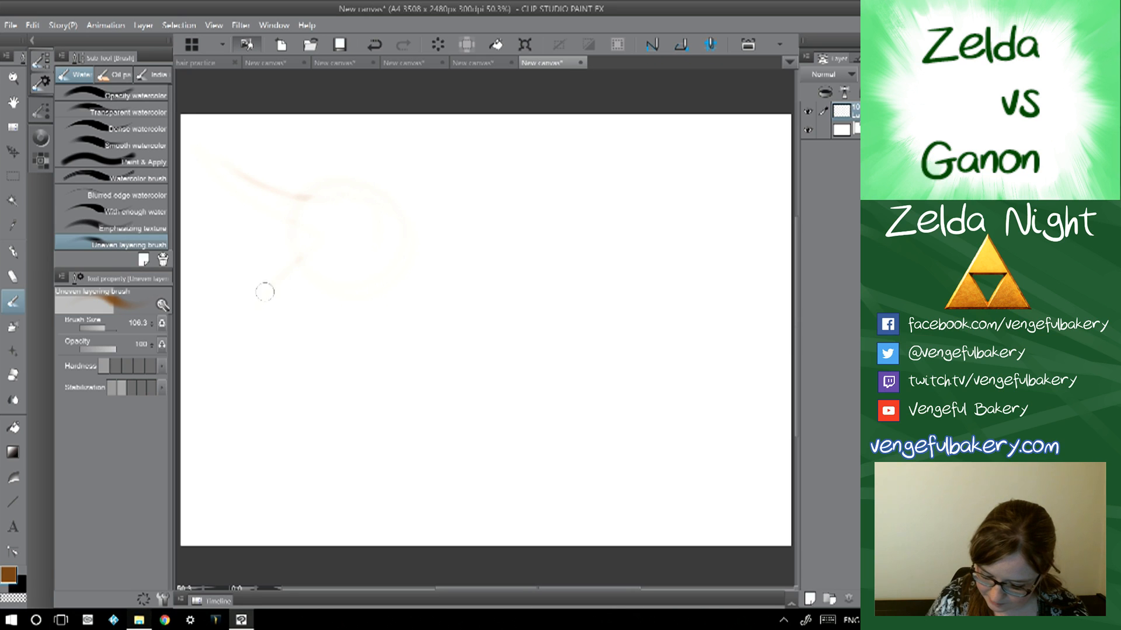
pyautogui.moveTo(296, 292); pyautogui.dragTo(219, 382)
pyautogui.moveTo(303, 241); pyautogui.dragTo(214, 173)
pyautogui.moveTo(385, 188)
pyautogui.mouseDown()
pyautogui.moveTo(430, 215)
pyautogui.moveTo(430, 251)
pyautogui.moveTo(362, 295)
pyautogui.mouseUp()
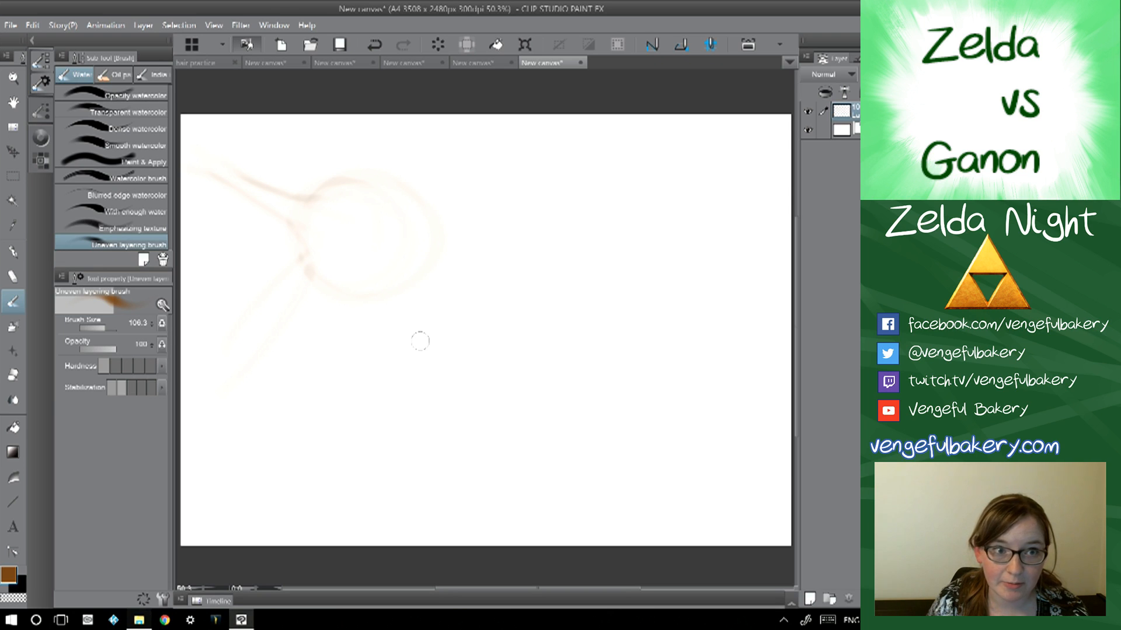
# - Sketch long sweeping guidelines for the creature's body, arching from the head rightward and curling down to the canvas's lower edge
pyautogui.moveTo(420, 342); pyautogui.dragTo(409, 336)
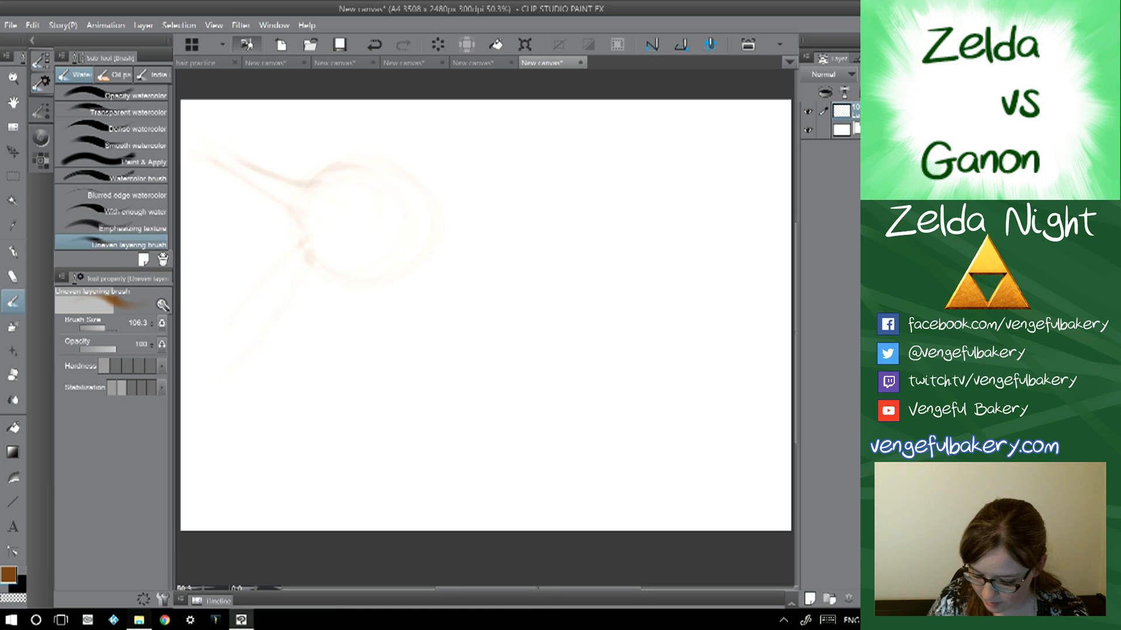
pyautogui.moveTo(487, 164)
pyautogui.mouseDown()
pyautogui.moveTo(346, 160)
pyautogui.moveTo(530, 183)
pyautogui.mouseUp()
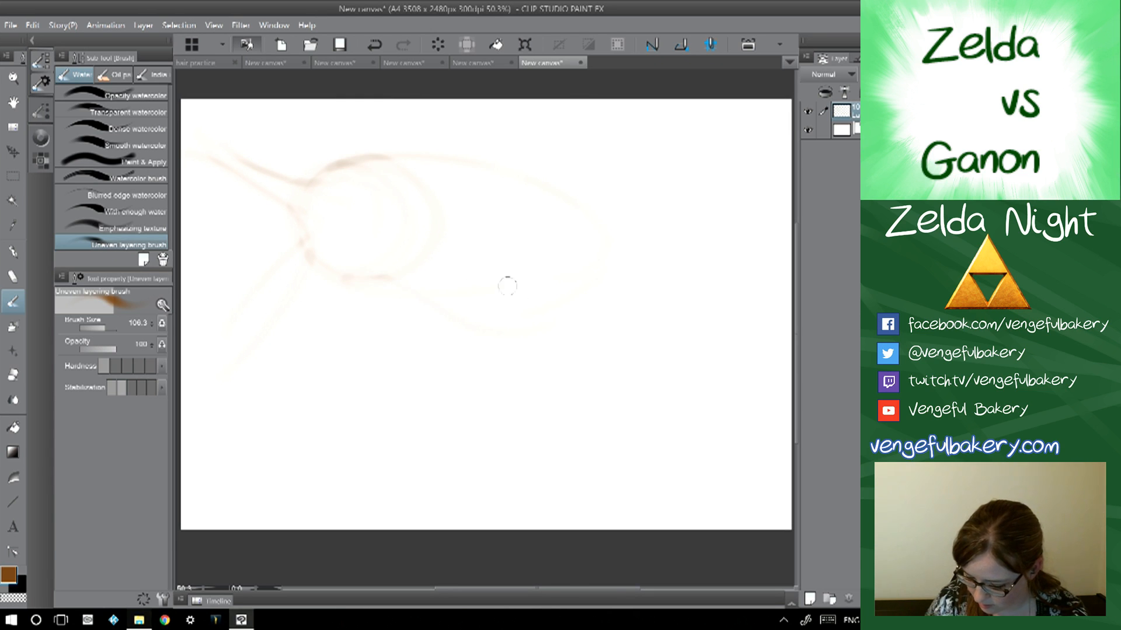
pyautogui.moveTo(712, 405); pyautogui.dragTo(700, 453)
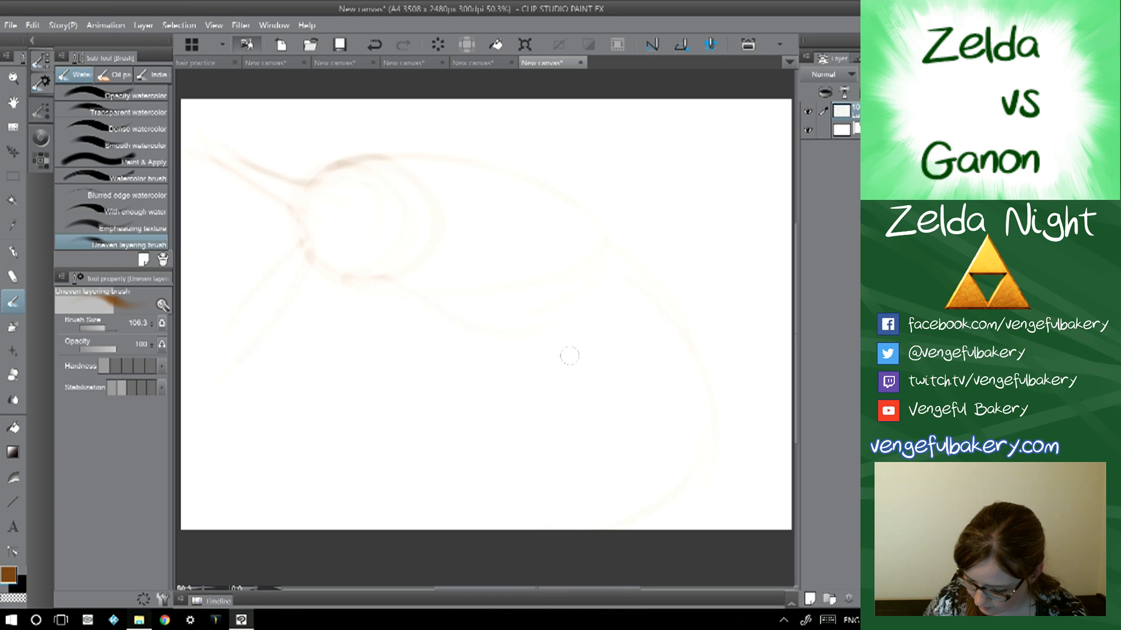
pyautogui.moveTo(564, 437); pyautogui.dragTo(548, 475)
pyautogui.moveTo(547, 531)
pyautogui.mouseDown()
pyautogui.moveTo(635, 484)
pyautogui.moveTo(673, 322)
pyautogui.moveTo(570, 241)
pyautogui.moveTo(561, 211)
pyautogui.moveTo(424, 163)
pyautogui.moveTo(323, 268)
pyautogui.moveTo(513, 320)
pyautogui.moveTo(480, 155)
pyautogui.moveTo(332, 253)
pyautogui.moveTo(484, 221)
pyautogui.moveTo(316, 204)
pyautogui.moveTo(490, 263)
pyautogui.moveTo(576, 214)
pyautogui.mouseUp()
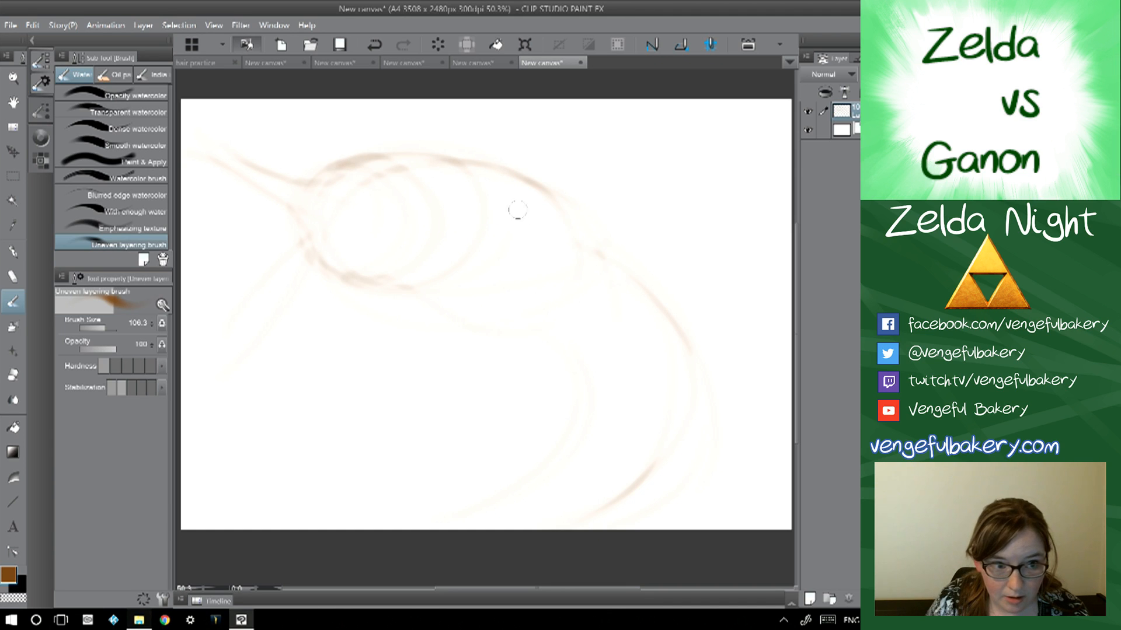
# - Sketch the creature's upper snout and brow, a small round eye, and a darker stroke at the back of the upper jaw
pyautogui.moveTo(337, 166)
pyautogui.mouseDown()
pyautogui.moveTo(392, 169)
pyautogui.moveTo(312, 145)
pyautogui.moveTo(287, 155)
pyautogui.moveTo(211, 118)
pyautogui.moveTo(202, 131)
pyautogui.moveTo(211, 107)
pyautogui.mouseUp()
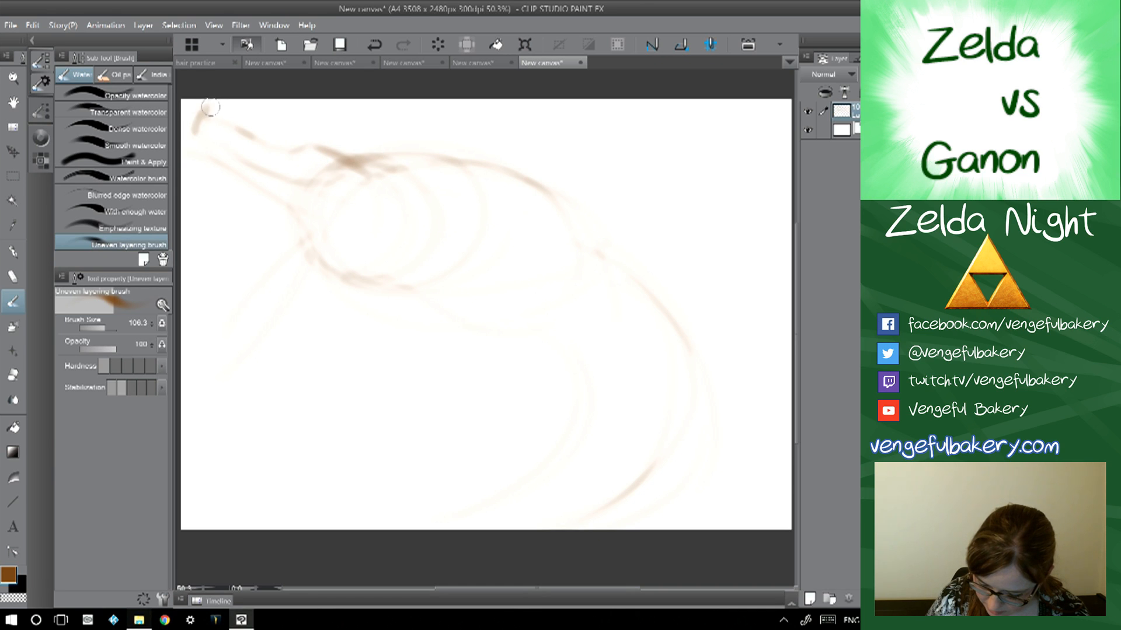
pyautogui.moveTo(251, 180); pyautogui.dragTo(310, 221)
pyautogui.moveTo(303, 159); pyautogui.dragTo(310, 162)
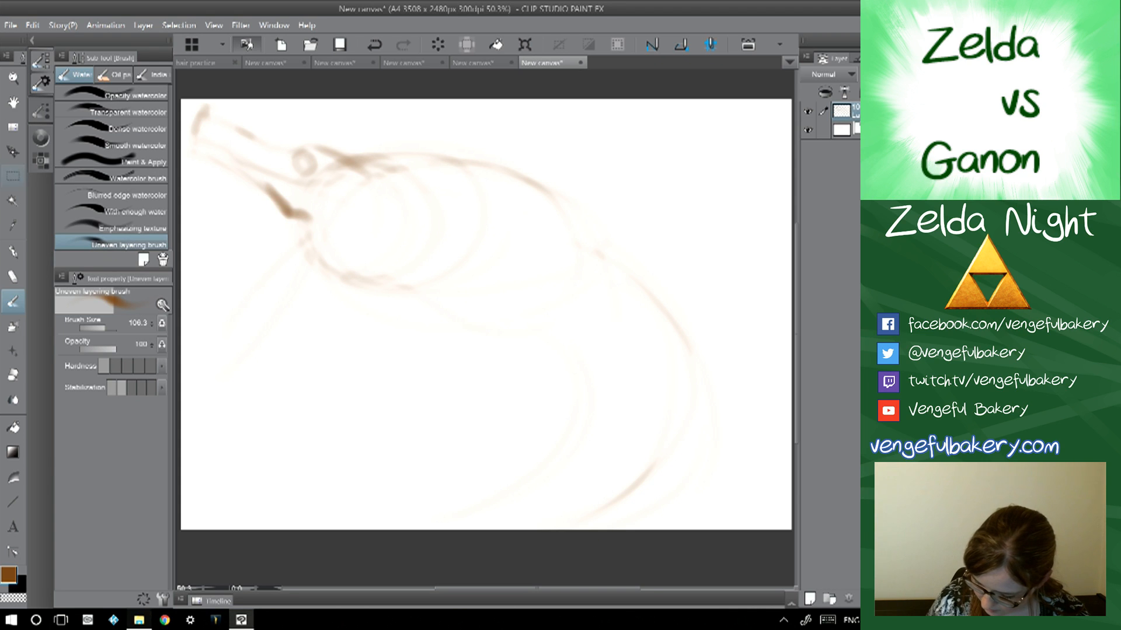
# - Add curved strokes to the snout's tip and sketch the back of the open mouth and the long lower jaw in brown
pyautogui.press('k')
pyautogui.moveTo(450, 293); pyautogui.dragTo(582, 284)
pyautogui.moveTo(513, 283); pyautogui.dragTo(456, 286)
pyautogui.scroll(-1, 455, 286)
pyautogui.moveTo(538, 268)
pyautogui.mouseDown()
pyautogui.moveTo(498, 267)
pyautogui.moveTo(488, 255)
pyautogui.mouseUp()
pyautogui.click(13, 301)
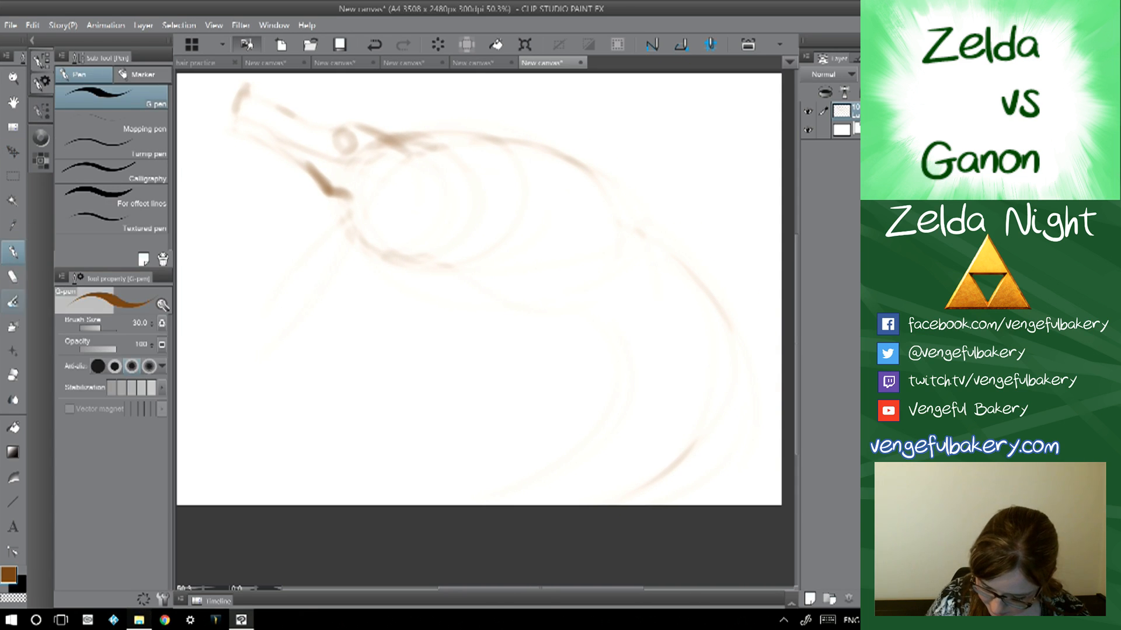
pyautogui.moveTo(257, 127)
pyautogui.mouseDown()
pyautogui.moveTo(287, 90)
pyautogui.moveTo(266, 125)
pyautogui.moveTo(248, 122)
pyautogui.moveTo(251, 103)
pyautogui.moveTo(292, 88)
pyautogui.moveTo(241, 131)
pyautogui.moveTo(230, 112)
pyautogui.moveTo(242, 86)
pyautogui.mouseUp()
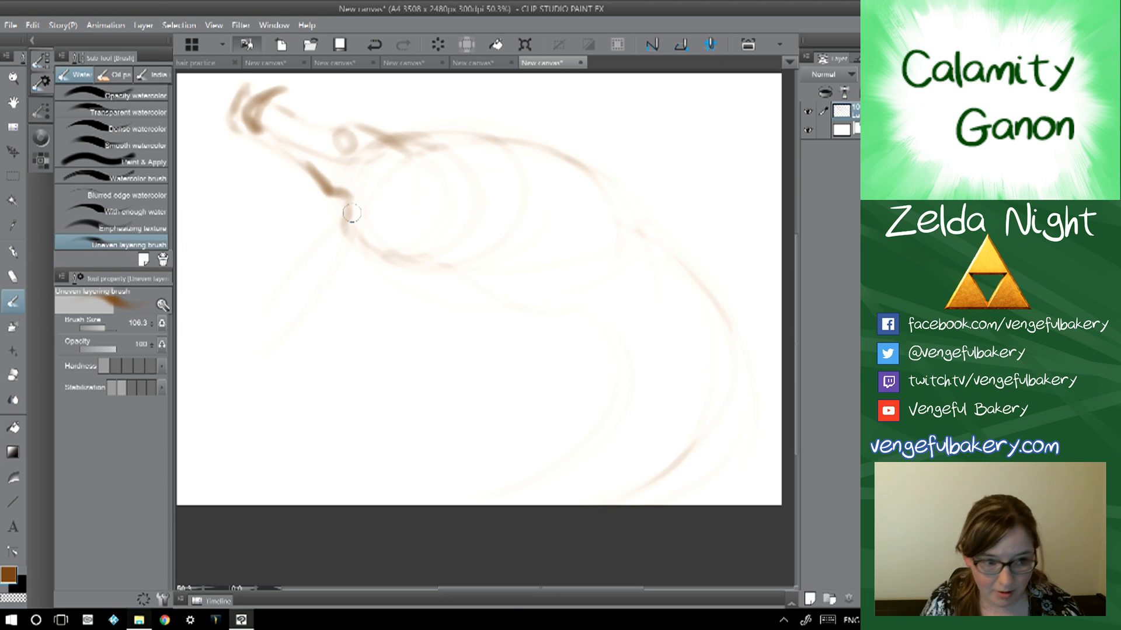
pyautogui.moveTo(351, 205)
pyautogui.mouseDown()
pyautogui.moveTo(337, 252)
pyautogui.moveTo(295, 268)
pyautogui.moveTo(252, 304)
pyautogui.moveTo(250, 325)
pyautogui.moveTo(226, 323)
pyautogui.mouseUp()
pyautogui.moveTo(367, 241)
pyautogui.mouseDown()
pyautogui.moveTo(264, 290)
pyautogui.moveTo(239, 325)
pyautogui.moveTo(254, 339)
pyautogui.moveTo(301, 290)
pyautogui.moveTo(362, 270)
pyautogui.moveTo(394, 272)
pyautogui.mouseUp()
pyautogui.moveTo(346, 242)
pyautogui.mouseDown()
pyautogui.moveTo(291, 255)
pyautogui.moveTo(255, 304)
pyautogui.mouseUp()
pyautogui.moveTo(345, 242)
pyautogui.mouseDown()
pyautogui.moveTo(308, 252)
pyautogui.moveTo(245, 326)
pyautogui.mouseUp()
# - Sketch ragged, smoky edges under the creature's throat and belly and along the top of its back
pyautogui.moveTo(295, 297)
pyautogui.mouseDown()
pyautogui.moveTo(262, 332)
pyautogui.moveTo(301, 299)
pyautogui.moveTo(399, 277)
pyautogui.moveTo(346, 285)
pyautogui.moveTo(389, 317)
pyautogui.moveTo(384, 296)
pyautogui.moveTo(413, 337)
pyautogui.moveTo(475, 343)
pyautogui.moveTo(464, 346)
pyautogui.moveTo(458, 334)
pyautogui.moveTo(483, 316)
pyautogui.moveTo(514, 312)
pyautogui.moveTo(509, 294)
pyautogui.moveTo(518, 328)
pyautogui.moveTo(569, 321)
pyautogui.moveTo(588, 330)
pyautogui.moveTo(598, 317)
pyautogui.moveTo(582, 272)
pyautogui.mouseUp()
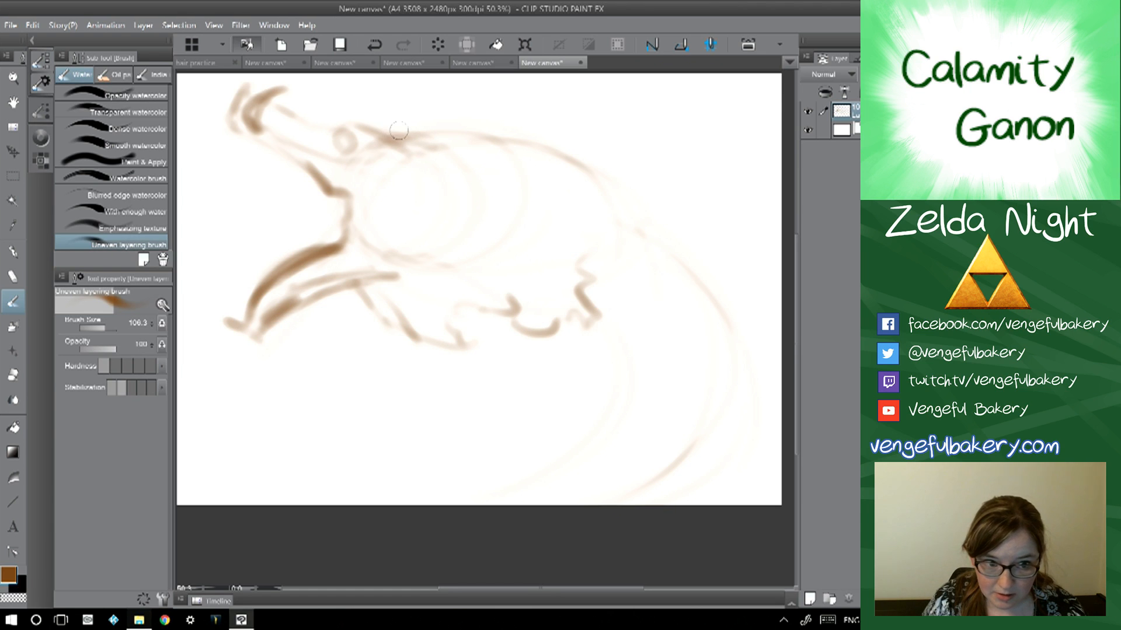
pyautogui.moveTo(401, 130)
pyautogui.mouseDown()
pyautogui.moveTo(505, 145)
pyautogui.moveTo(538, 131)
pyautogui.moveTo(515, 168)
pyautogui.moveTo(582, 168)
pyautogui.moveTo(603, 183)
pyautogui.moveTo(602, 207)
pyautogui.moveTo(629, 221)
pyautogui.moveTo(598, 236)
pyautogui.moveTo(646, 228)
pyautogui.moveTo(633, 224)
pyautogui.moveTo(683, 240)
pyautogui.mouseUp()
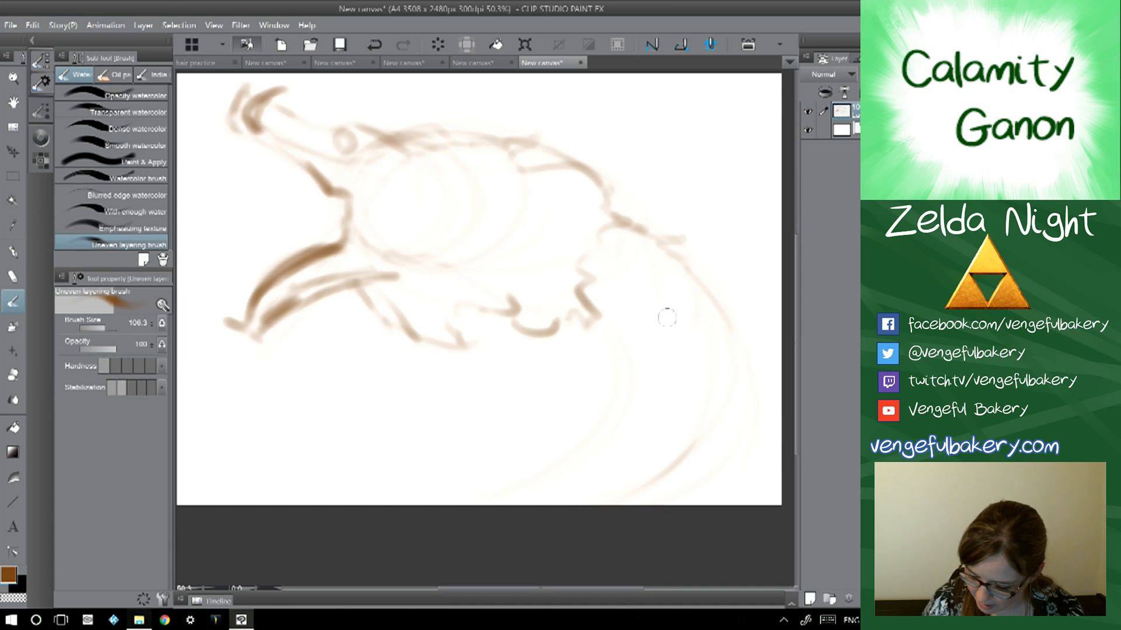
pyautogui.moveTo(575, 323)
pyautogui.mouseDown()
pyautogui.moveTo(640, 360)
pyautogui.moveTo(609, 391)
pyautogui.moveTo(599, 365)
pyautogui.moveTo(591, 381)
pyautogui.moveTo(626, 400)
pyautogui.moveTo(659, 337)
pyautogui.mouseUp()
pyautogui.moveTo(669, 240)
pyautogui.mouseDown()
pyautogui.moveTo(696, 238)
pyautogui.moveTo(657, 246)
pyautogui.moveTo(616, 222)
pyautogui.mouseUp()
# - Sketch wavy, smoke-like edges along both sides of the curling tail down to its tip at the canvas's lower edge
pyautogui.moveTo(677, 259)
pyautogui.mouseDown()
pyautogui.moveTo(726, 297)
pyautogui.moveTo(728, 341)
pyautogui.moveTo(731, 332)
pyautogui.moveTo(716, 343)
pyautogui.moveTo(693, 334)
pyautogui.moveTo(721, 423)
pyautogui.mouseUp()
pyautogui.moveTo(729, 357); pyautogui.dragTo(703, 380)
pyautogui.moveTo(622, 412)
pyautogui.mouseDown()
pyautogui.moveTo(587, 420)
pyautogui.moveTo(550, 452)
pyautogui.moveTo(624, 444)
pyautogui.mouseUp()
pyautogui.moveTo(698, 403)
pyautogui.mouseDown()
pyautogui.moveTo(706, 430)
pyautogui.moveTo(716, 402)
pyautogui.mouseUp()
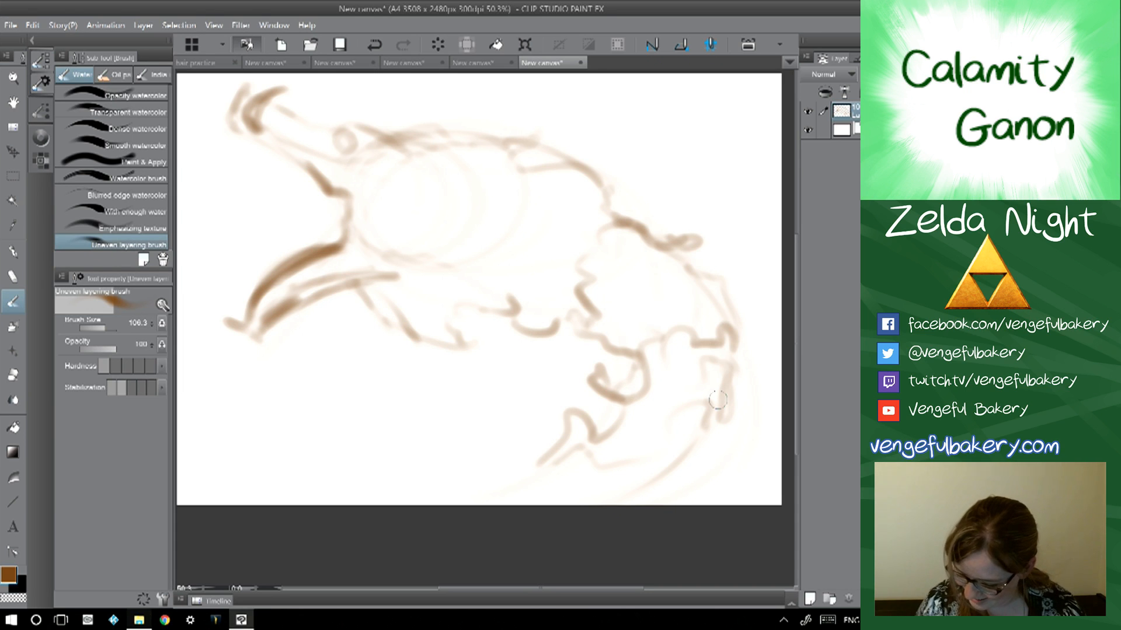
pyautogui.moveTo(660, 452)
pyautogui.mouseDown()
pyautogui.moveTo(667, 417)
pyautogui.moveTo(708, 412)
pyautogui.moveTo(693, 436)
pyautogui.moveTo(718, 427)
pyautogui.moveTo(720, 402)
pyautogui.mouseUp()
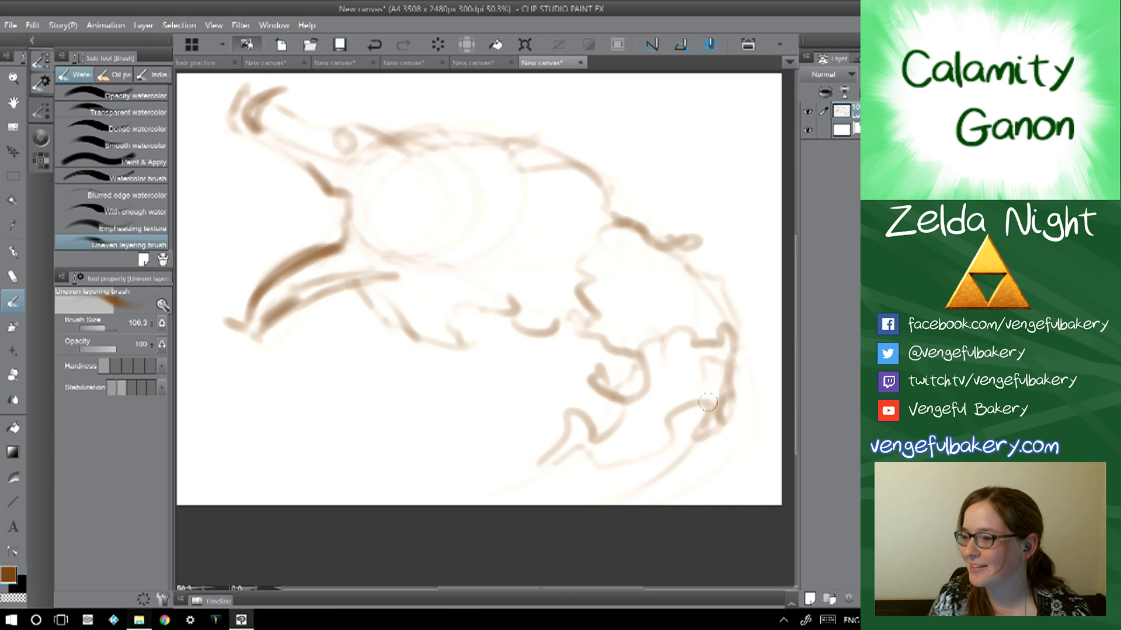
pyautogui.moveTo(707, 403)
pyautogui.mouseDown()
pyautogui.moveTo(693, 440)
pyautogui.moveTo(687, 421)
pyautogui.moveTo(667, 470)
pyautogui.moveTo(679, 460)
pyautogui.moveTo(662, 454)
pyautogui.moveTo(651, 482)
pyautogui.moveTo(557, 496)
pyautogui.mouseUp()
pyautogui.moveTo(561, 458)
pyautogui.mouseDown()
pyautogui.moveTo(501, 486)
pyautogui.moveTo(474, 511)
pyautogui.mouseUp()
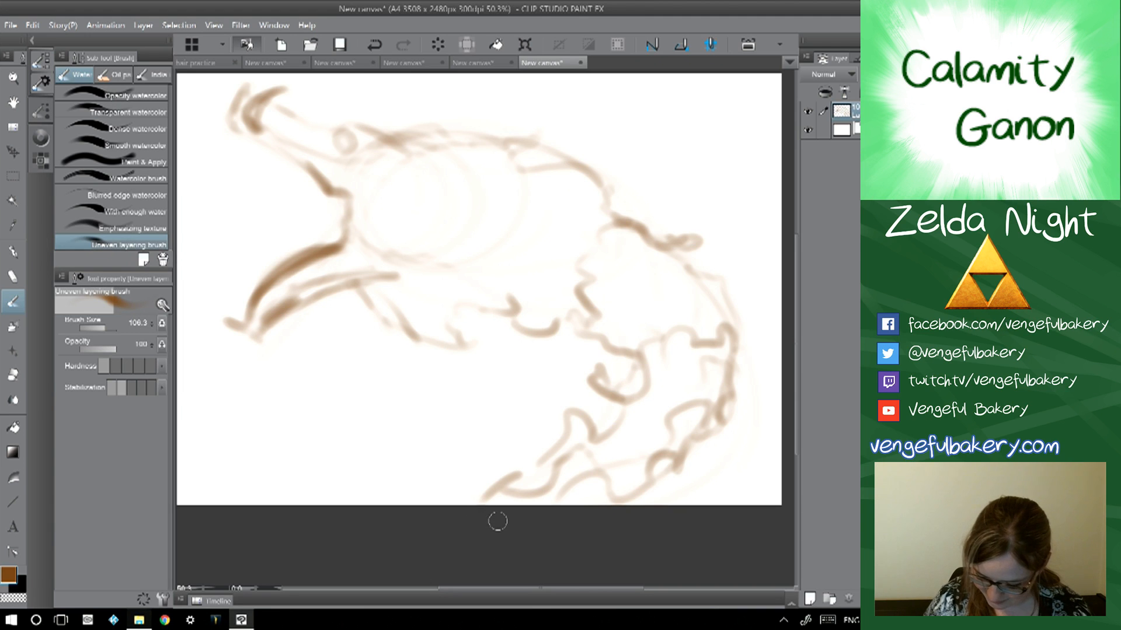
# - Set the drawing colour to hot pink, red 255, green 0, blue 128
pyautogui.doubleClick(8, 575)
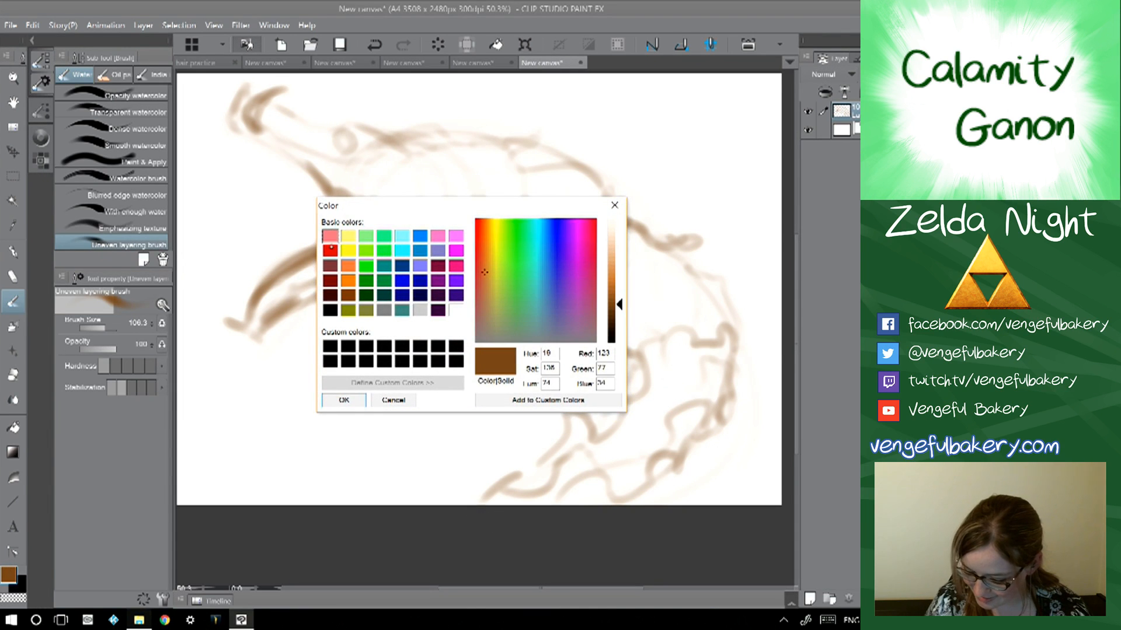
pyautogui.click(330, 236)
pyautogui.click(456, 267)
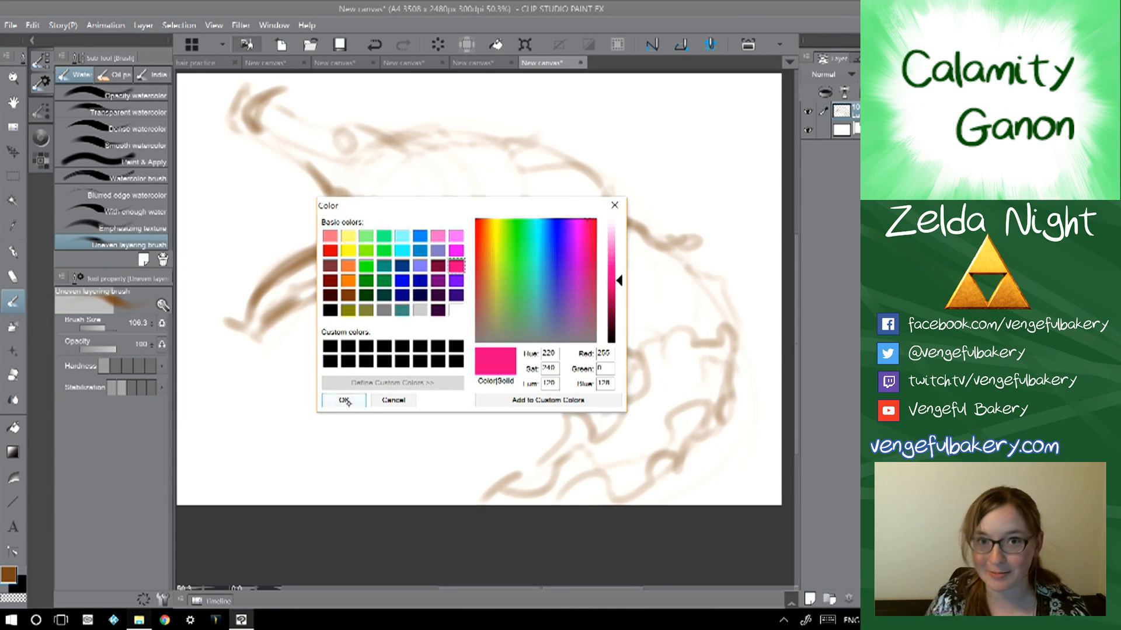
pyautogui.click(347, 398)
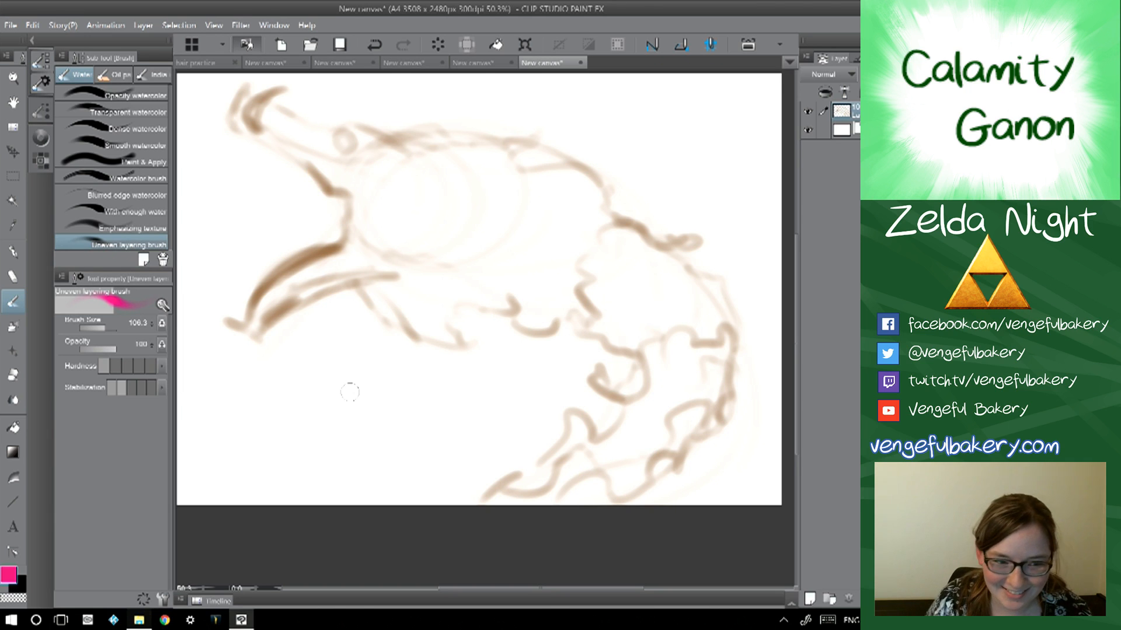
# - Brush pink swirls behind the head and through the body and tail, and add pink accents along the back and throat edges
pyautogui.moveTo(470, 146); pyautogui.dragTo(474, 223)
pyautogui.moveTo(450, 257)
pyautogui.mouseDown()
pyautogui.moveTo(421, 264)
pyautogui.moveTo(454, 257)
pyautogui.moveTo(471, 202)
pyautogui.moveTo(484, 195)
pyautogui.moveTo(468, 163)
pyautogui.moveTo(513, 151)
pyautogui.mouseUp()
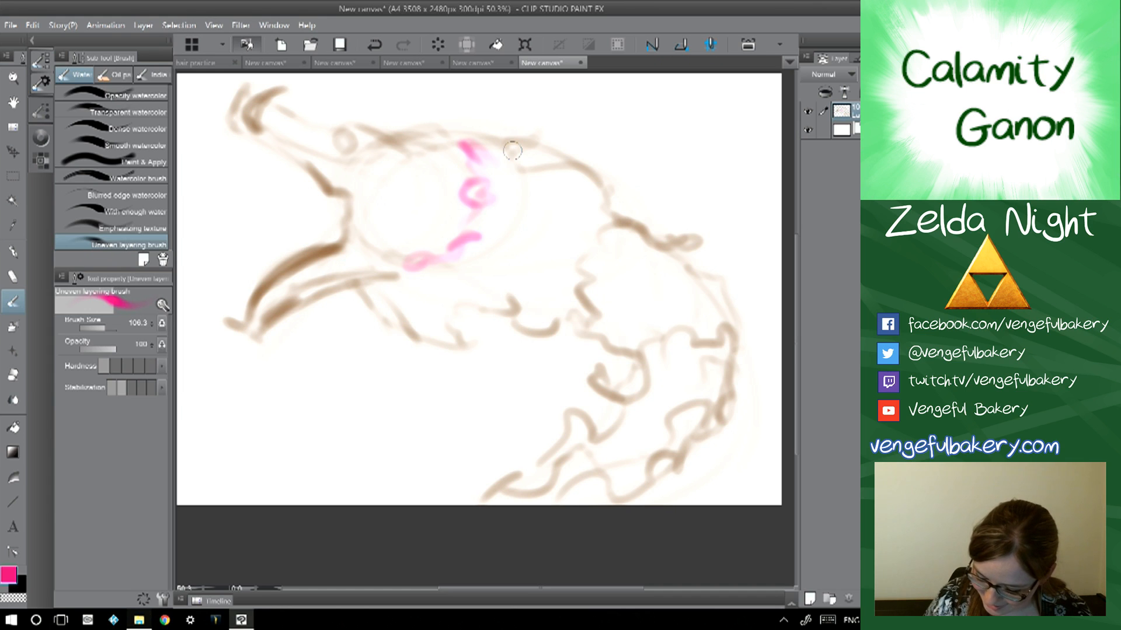
pyautogui.moveTo(537, 215)
pyautogui.mouseDown()
pyautogui.moveTo(500, 272)
pyautogui.moveTo(528, 255)
pyautogui.moveTo(604, 267)
pyautogui.moveTo(625, 288)
pyautogui.moveTo(548, 205)
pyautogui.moveTo(514, 270)
pyautogui.moveTo(537, 254)
pyautogui.moveTo(563, 193)
pyautogui.moveTo(543, 235)
pyautogui.moveTo(651, 291)
pyautogui.moveTo(555, 244)
pyautogui.moveTo(508, 284)
pyautogui.moveTo(470, 280)
pyautogui.moveTo(576, 234)
pyautogui.moveTo(651, 346)
pyautogui.moveTo(653, 324)
pyautogui.moveTo(680, 394)
pyautogui.moveTo(696, 341)
pyautogui.moveTo(664, 426)
pyautogui.moveTo(588, 452)
pyautogui.moveTo(551, 496)
pyautogui.mouseUp()
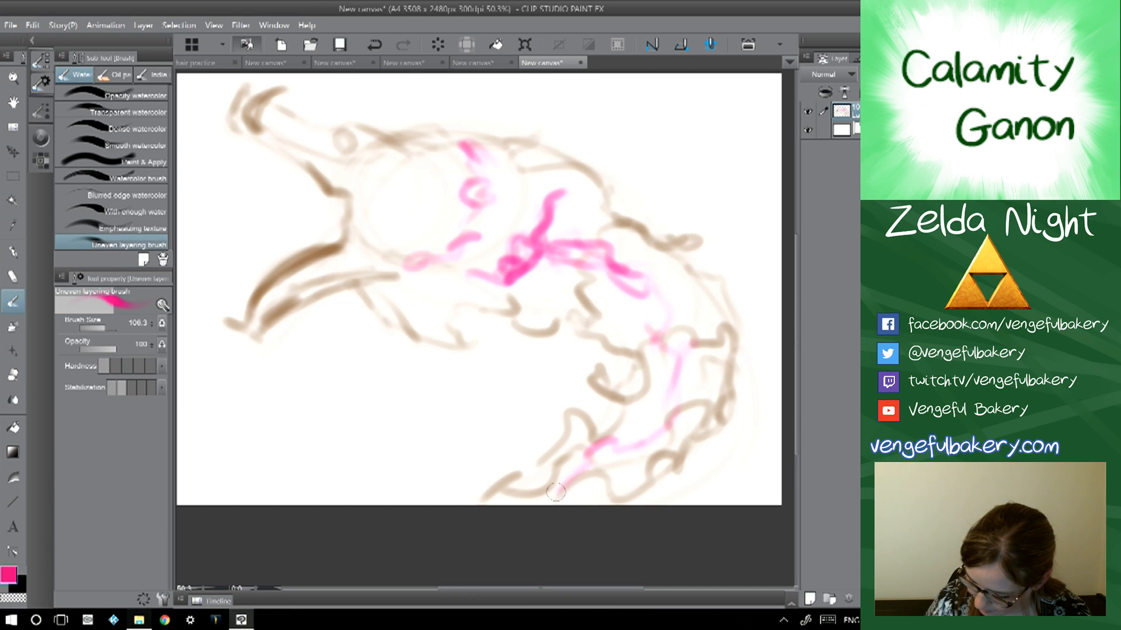
pyautogui.moveTo(675, 400)
pyautogui.mouseDown()
pyautogui.moveTo(666, 247)
pyautogui.moveTo(676, 240)
pyautogui.moveTo(596, 202)
pyautogui.moveTo(550, 159)
pyautogui.moveTo(486, 154)
pyautogui.moveTo(466, 130)
pyautogui.moveTo(403, 136)
pyautogui.mouseUp()
pyautogui.moveTo(357, 283)
pyautogui.mouseDown()
pyautogui.moveTo(408, 329)
pyautogui.moveTo(484, 300)
pyautogui.moveTo(590, 339)
pyautogui.mouseUp()
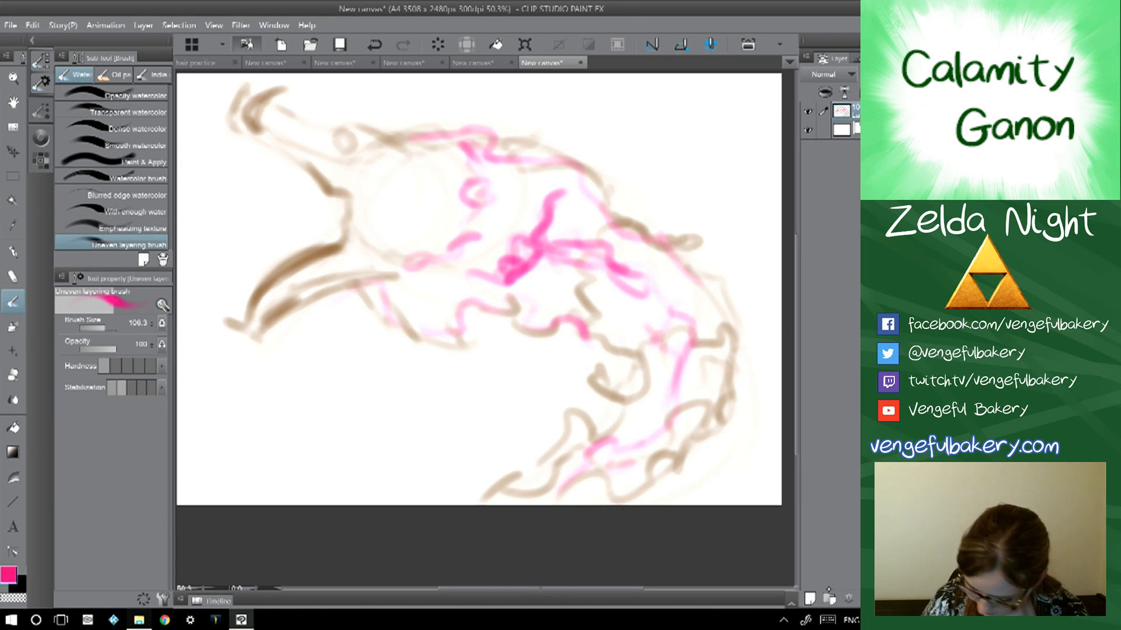
# - Add a new layer above the sketch and switch to the G-pen with black
pyautogui.click(828, 590)
pyautogui.press('x')
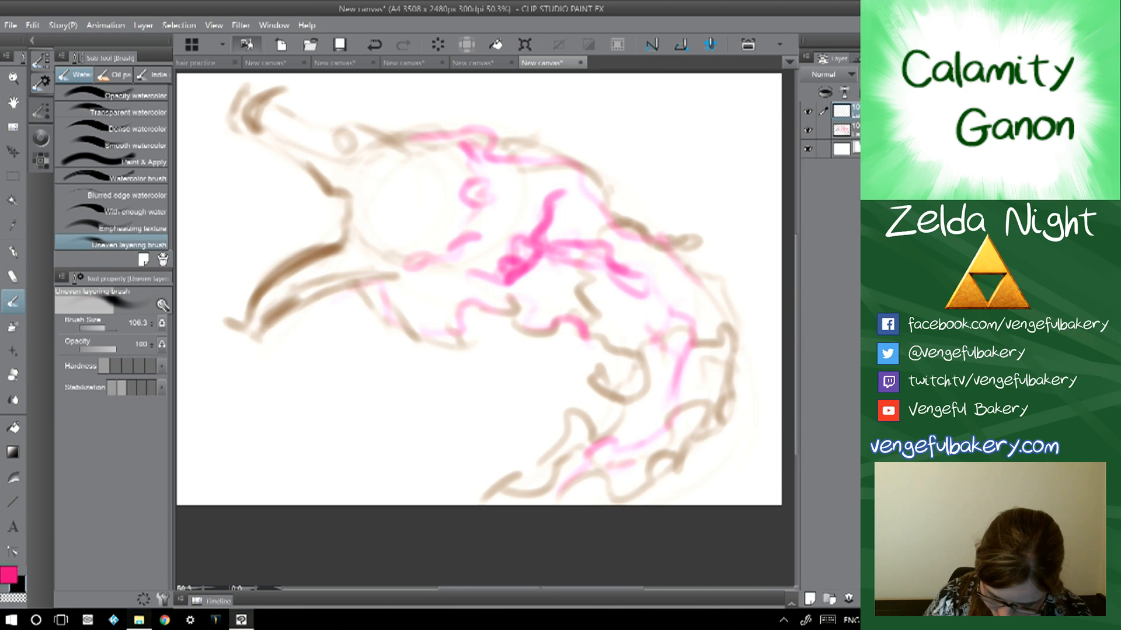
pyautogui.press('p')
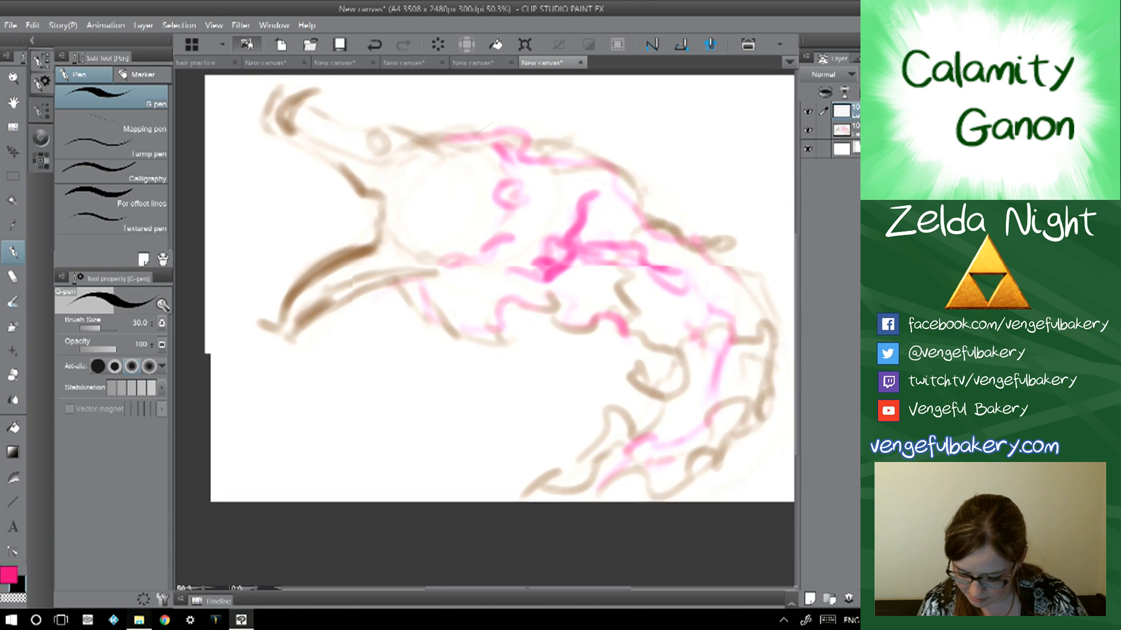
pyautogui.scroll(3, 315, 200)
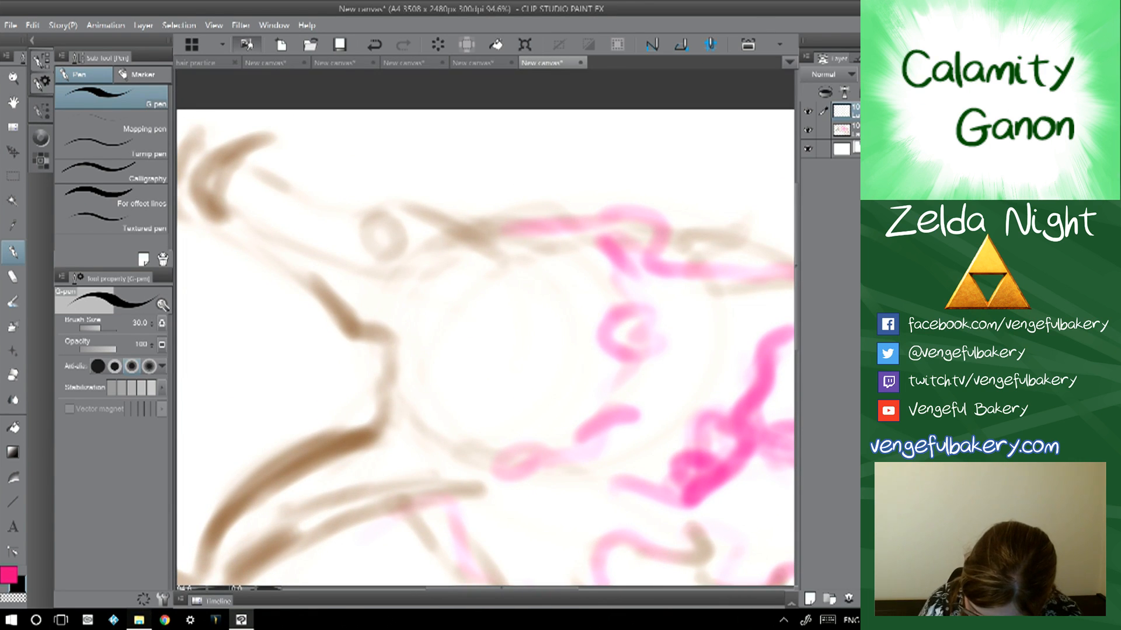
# - Ink the top line of the snout, the curved tusk and the pointed front of the snout in black
pyautogui.moveTo(369, 232)
pyautogui.mouseDown()
pyautogui.moveTo(406, 233)
pyautogui.moveTo(387, 236)
pyautogui.moveTo(552, 287)
pyautogui.moveTo(491, 261)
pyautogui.moveTo(394, 260)
pyautogui.moveTo(351, 238)
pyautogui.mouseUp()
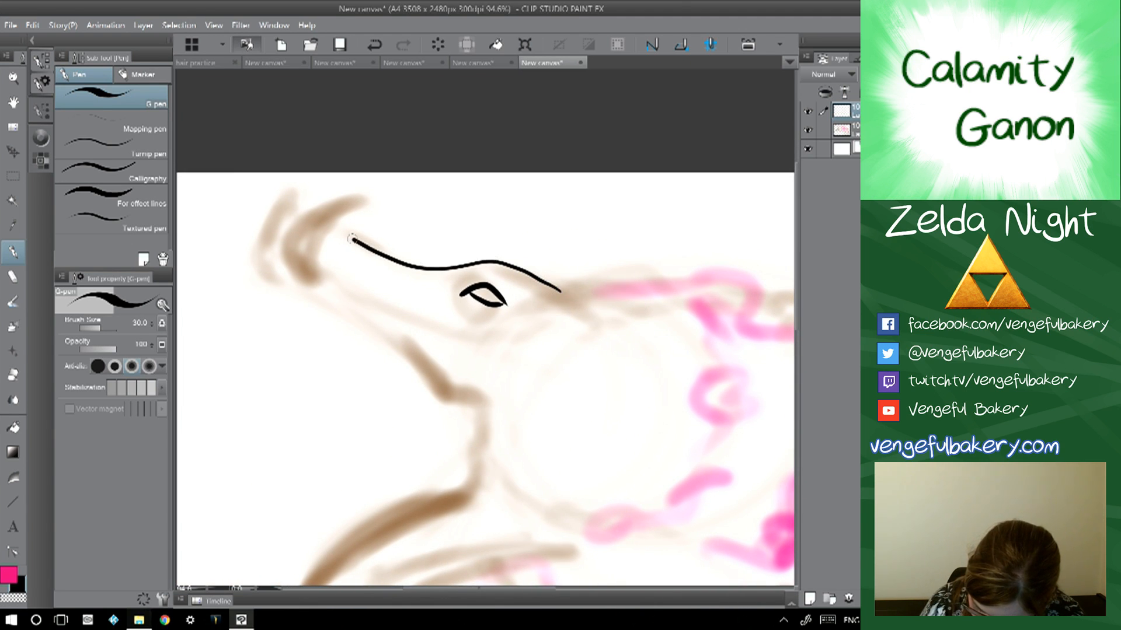
pyautogui.moveTo(319, 281)
pyautogui.mouseDown()
pyautogui.moveTo(327, 248)
pyautogui.moveTo(378, 200)
pyautogui.moveTo(305, 220)
pyautogui.moveTo(287, 259)
pyautogui.moveTo(313, 280)
pyautogui.mouseUp()
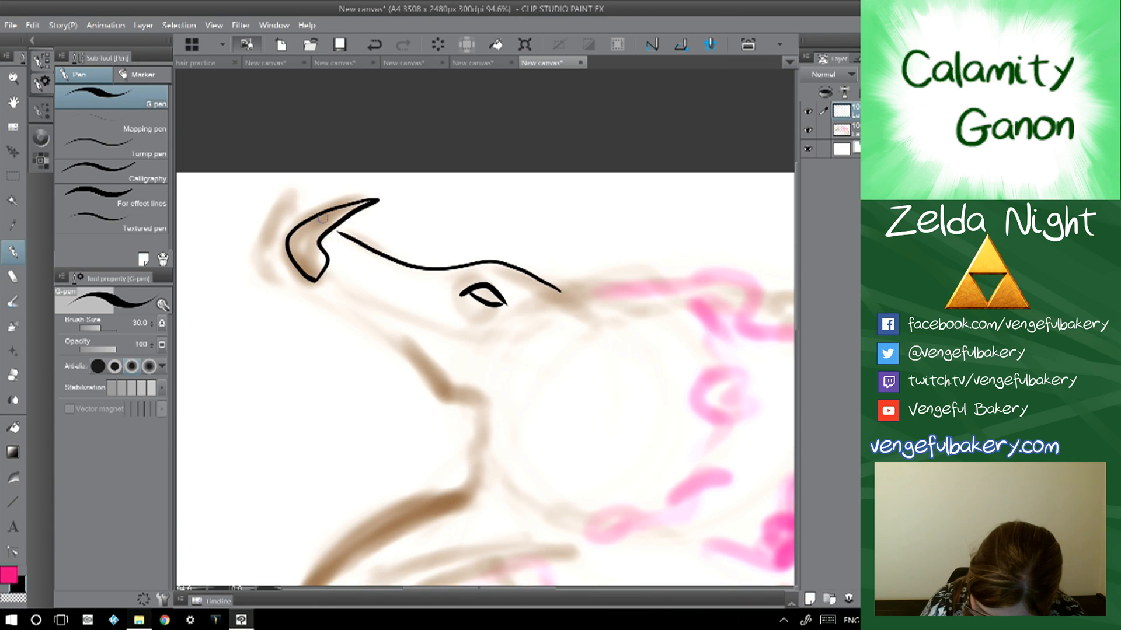
pyautogui.moveTo(306, 215)
pyautogui.mouseDown()
pyautogui.moveTo(297, 188)
pyautogui.moveTo(271, 223)
pyautogui.moveTo(265, 258)
pyautogui.moveTo(283, 288)
pyautogui.moveTo(241, 158)
pyautogui.mouseUp()
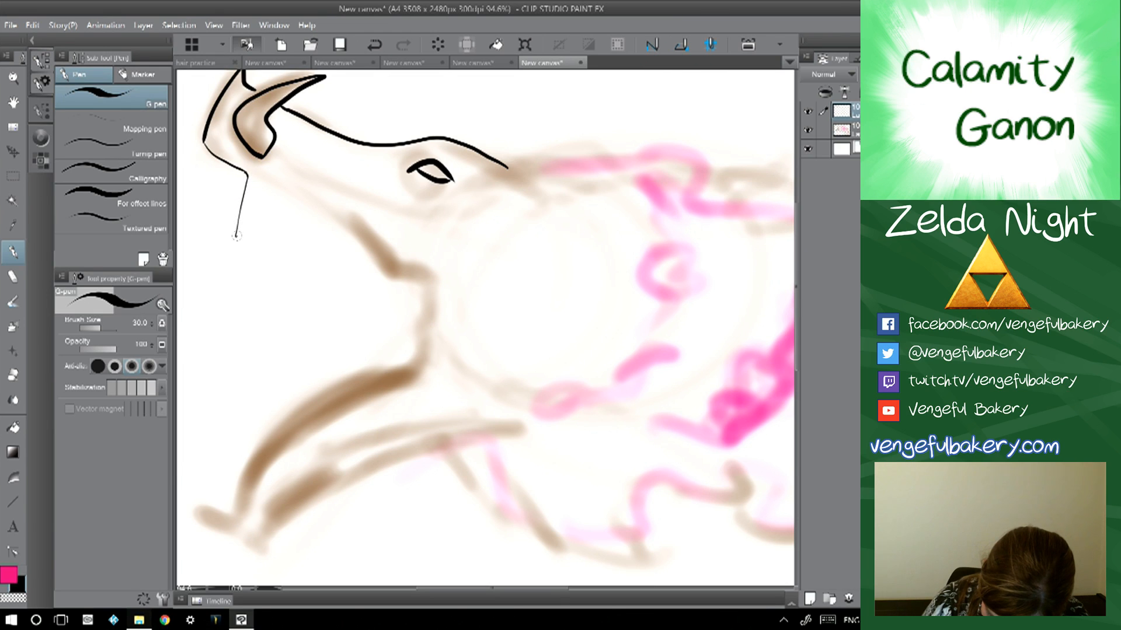
# - Ink the dripping strands that hang from the upper jaw, with small droplet shapes along the lip
pyautogui.moveTo(250, 187)
pyautogui.mouseDown()
pyautogui.moveTo(257, 179)
pyautogui.moveTo(280, 191)
pyautogui.moveTo(256, 295)
pyautogui.mouseUp()
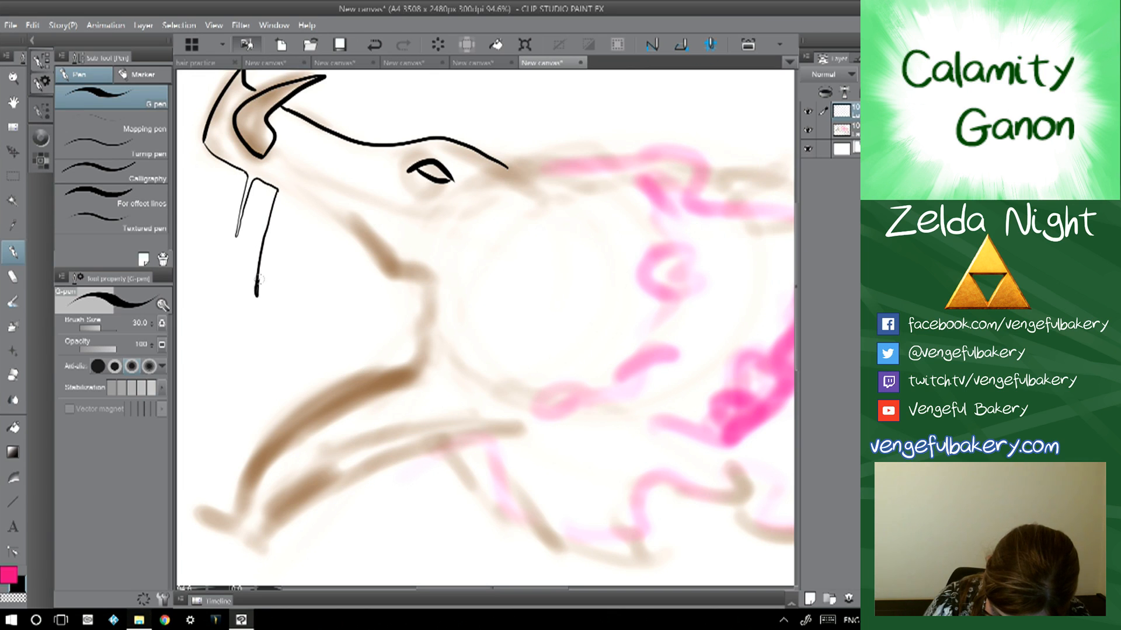
pyautogui.moveTo(268, 251); pyautogui.dragTo(270, 271)
pyautogui.moveTo(261, 316)
pyautogui.mouseDown()
pyautogui.moveTo(282, 249)
pyautogui.moveTo(312, 234)
pyautogui.moveTo(284, 352)
pyautogui.moveTo(306, 284)
pyautogui.mouseUp()
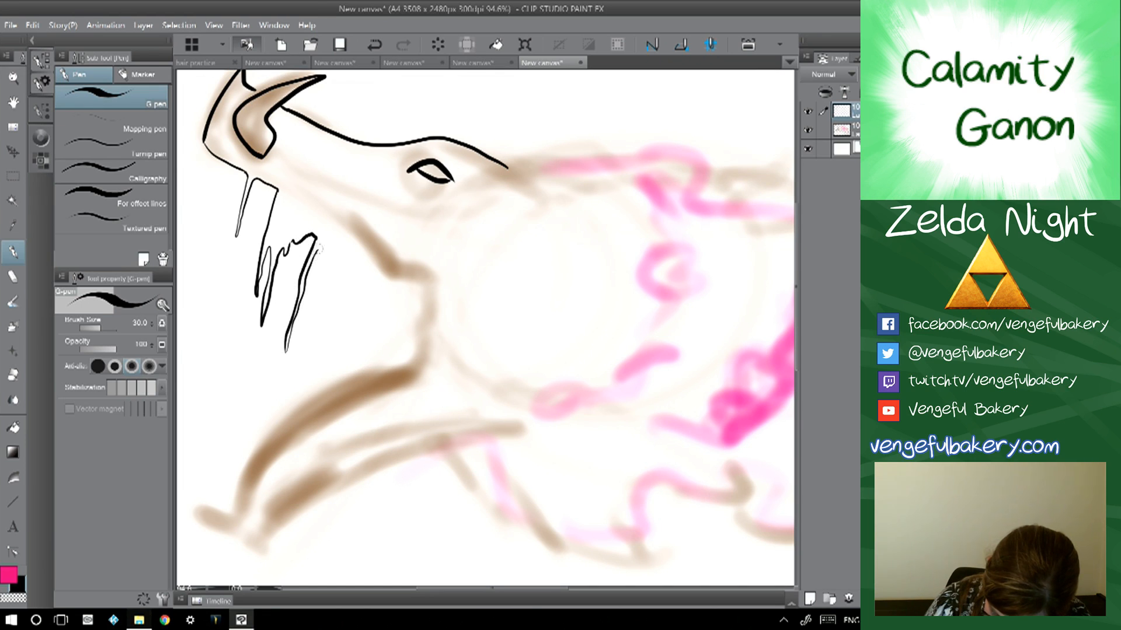
pyautogui.moveTo(355, 245); pyautogui.dragTo(376, 250)
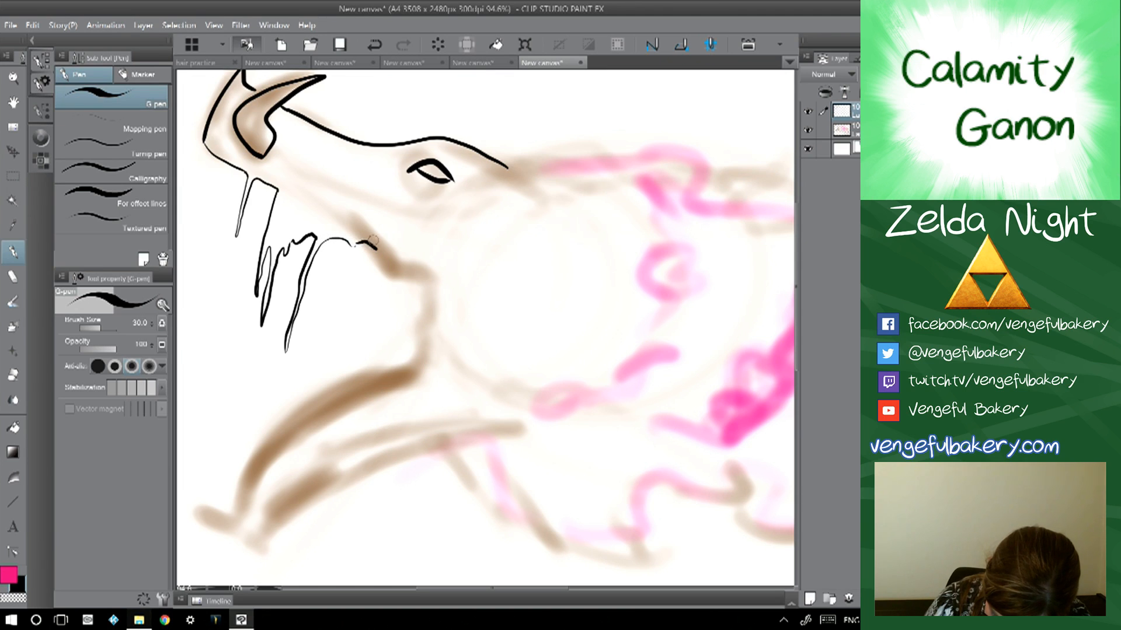
pyautogui.moveTo(287, 218)
pyautogui.mouseDown()
pyautogui.moveTo(289, 195)
pyautogui.moveTo(343, 226)
pyautogui.moveTo(378, 272)
pyautogui.moveTo(354, 362)
pyautogui.mouseUp()
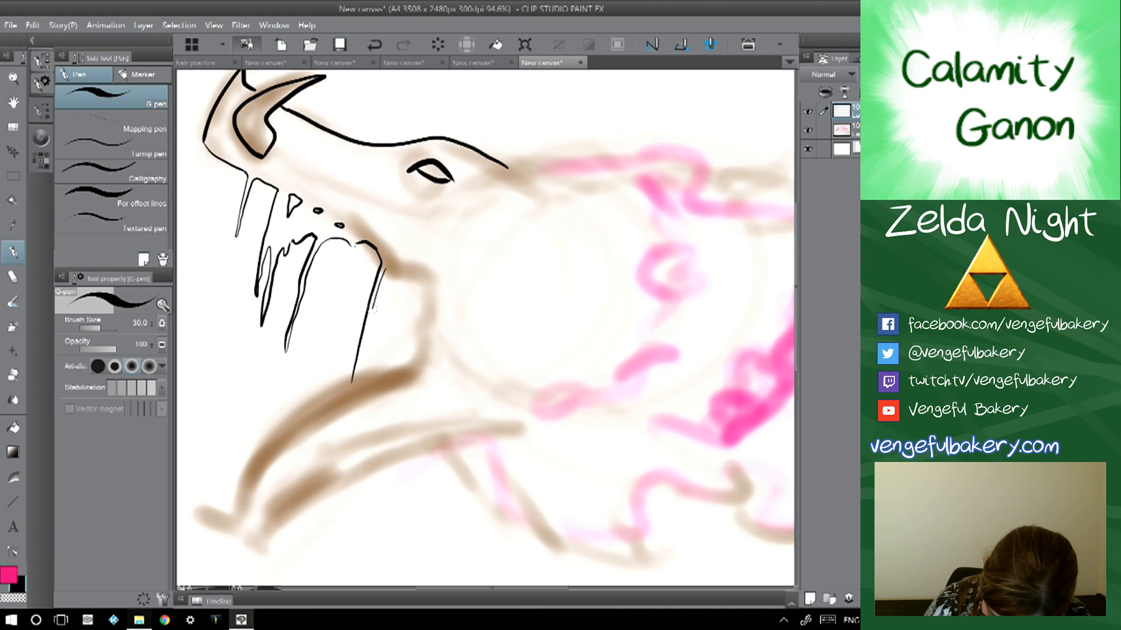
pyautogui.moveTo(395, 271); pyautogui.dragTo(360, 357)
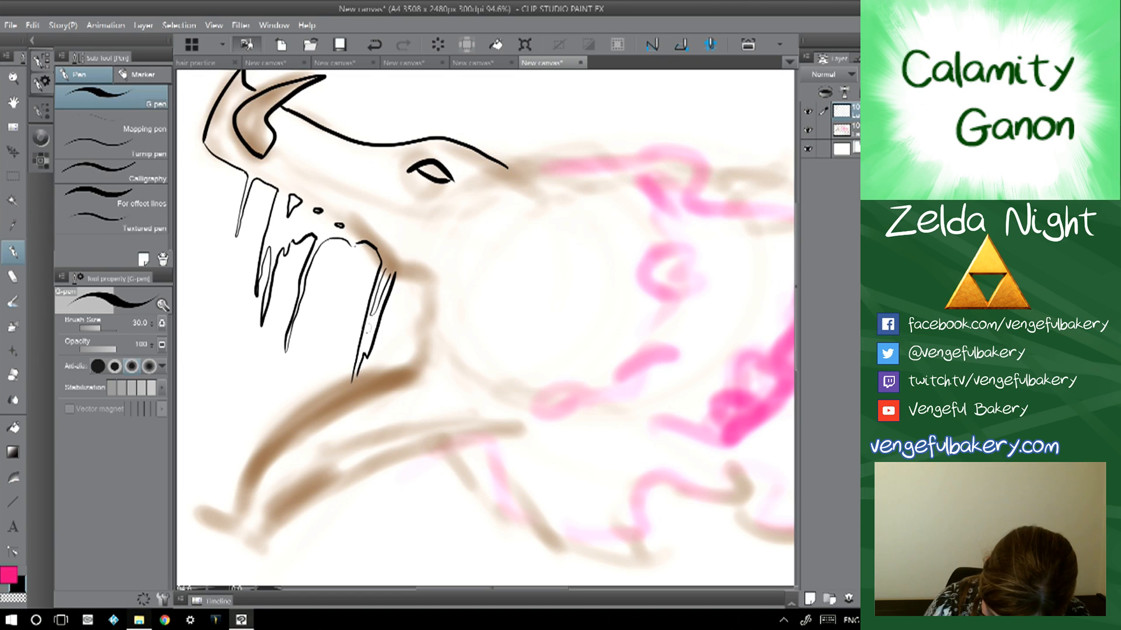
# - Ink the pointed strands rising from the lower jaw and the bumpy contour at the back of the mouth
pyautogui.moveTo(395, 271)
pyautogui.mouseDown()
pyautogui.moveTo(421, 271)
pyautogui.moveTo(437, 303)
pyautogui.moveTo(435, 363)
pyautogui.moveTo(352, 382)
pyautogui.moveTo(347, 356)
pyautogui.moveTo(339, 387)
pyautogui.moveTo(320, 392)
pyautogui.moveTo(328, 344)
pyautogui.mouseUp()
pyautogui.moveTo(318, 390)
pyautogui.mouseDown()
pyautogui.moveTo(293, 393)
pyautogui.moveTo(292, 355)
pyautogui.moveTo(277, 418)
pyautogui.moveTo(269, 390)
pyautogui.mouseUp()
pyautogui.moveTo(270, 342)
pyautogui.mouseDown()
pyautogui.moveTo(261, 444)
pyautogui.moveTo(278, 427)
pyautogui.mouseUp()
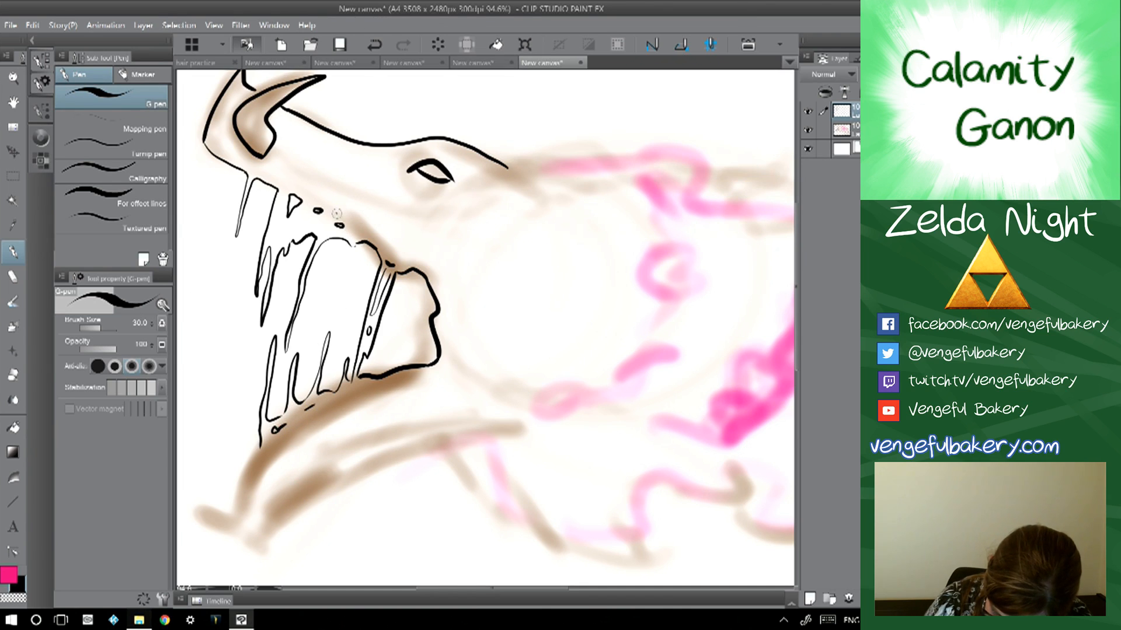
# - Ink the lower jaw and throat, the curling smoke edges along the belly and upper tail, and the outer contour up to the back spike
pyautogui.moveTo(327, 386); pyautogui.dragTo(365, 204)
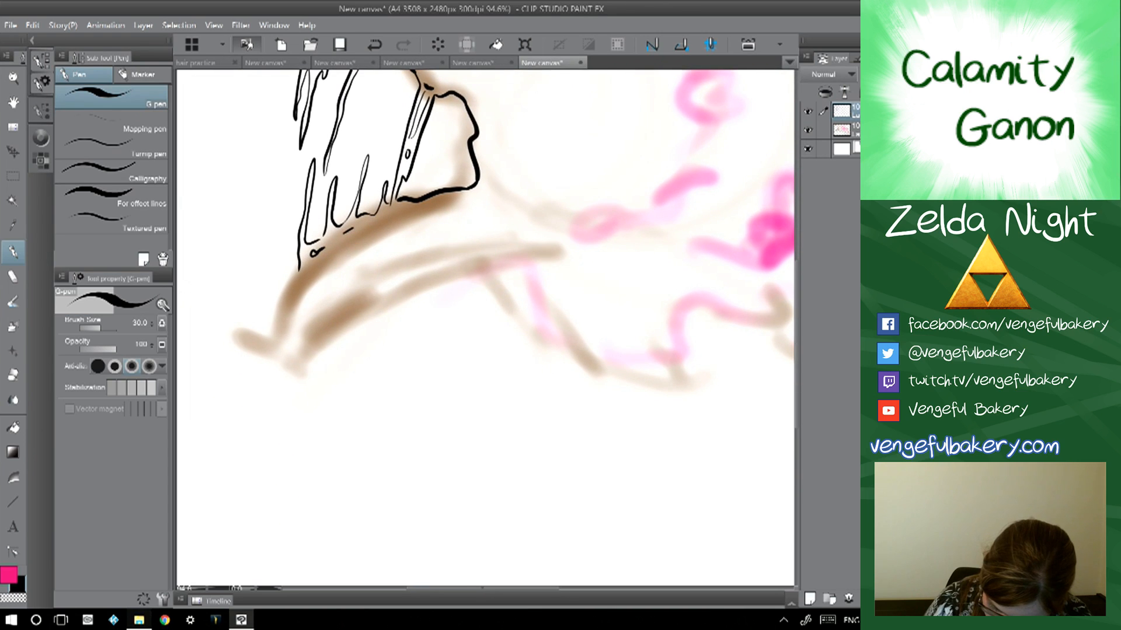
pyautogui.moveTo(298, 270)
pyautogui.mouseDown()
pyautogui.moveTo(275, 326)
pyautogui.moveTo(247, 335)
pyautogui.moveTo(299, 367)
pyautogui.moveTo(378, 296)
pyautogui.moveTo(524, 260)
pyautogui.moveTo(280, 201)
pyautogui.moveTo(307, 239)
pyautogui.moveTo(338, 246)
pyautogui.moveTo(356, 294)
pyautogui.moveTo(393, 277)
pyautogui.moveTo(409, 289)
pyautogui.moveTo(394, 298)
pyautogui.moveTo(425, 301)
pyautogui.moveTo(429, 282)
pyautogui.moveTo(465, 281)
pyautogui.moveTo(430, 253)
pyautogui.moveTo(439, 214)
pyautogui.moveTo(502, 233)
pyautogui.moveTo(535, 196)
pyautogui.moveTo(546, 207)
pyautogui.moveTo(574, 184)
pyautogui.moveTo(543, 172)
pyautogui.mouseUp()
pyautogui.moveTo(519, 232)
pyautogui.mouseDown()
pyautogui.moveTo(584, 263)
pyautogui.moveTo(657, 265)
pyautogui.moveTo(687, 226)
pyautogui.moveTo(651, 153)
pyautogui.moveTo(694, 109)
pyautogui.mouseUp()
pyautogui.moveTo(642, 292)
pyautogui.mouseDown()
pyautogui.moveTo(450, 190)
pyautogui.moveTo(569, 204)
pyautogui.moveTo(540, 260)
pyautogui.moveTo(508, 219)
pyautogui.moveTo(482, 253)
pyautogui.moveTo(501, 285)
pyautogui.moveTo(527, 292)
pyautogui.moveTo(509, 349)
pyautogui.moveTo(424, 454)
pyautogui.mouseUp()
pyautogui.moveTo(471, 401)
pyautogui.mouseDown()
pyautogui.moveTo(482, 435)
pyautogui.moveTo(533, 382)
pyautogui.moveTo(511, 344)
pyautogui.moveTo(619, 216)
pyautogui.mouseUp()
pyautogui.moveTo(511, 345); pyautogui.dragTo(571, 282)
pyautogui.moveTo(571, 283); pyautogui.dragTo(360, 452)
pyautogui.moveTo(413, 379)
pyautogui.mouseDown()
pyautogui.moveTo(465, 337)
pyautogui.moveTo(481, 350)
pyautogui.moveTo(540, 321)
pyautogui.moveTo(542, 356)
pyautogui.moveTo(560, 346)
pyautogui.moveTo(512, 220)
pyautogui.moveTo(457, 198)
pyautogui.moveTo(543, 317)
pyautogui.moveTo(530, 289)
pyautogui.moveTo(598, 276)
pyautogui.moveTo(600, 268)
pyautogui.moveTo(498, 270)
pyautogui.moveTo(462, 241)
pyautogui.mouseUp()
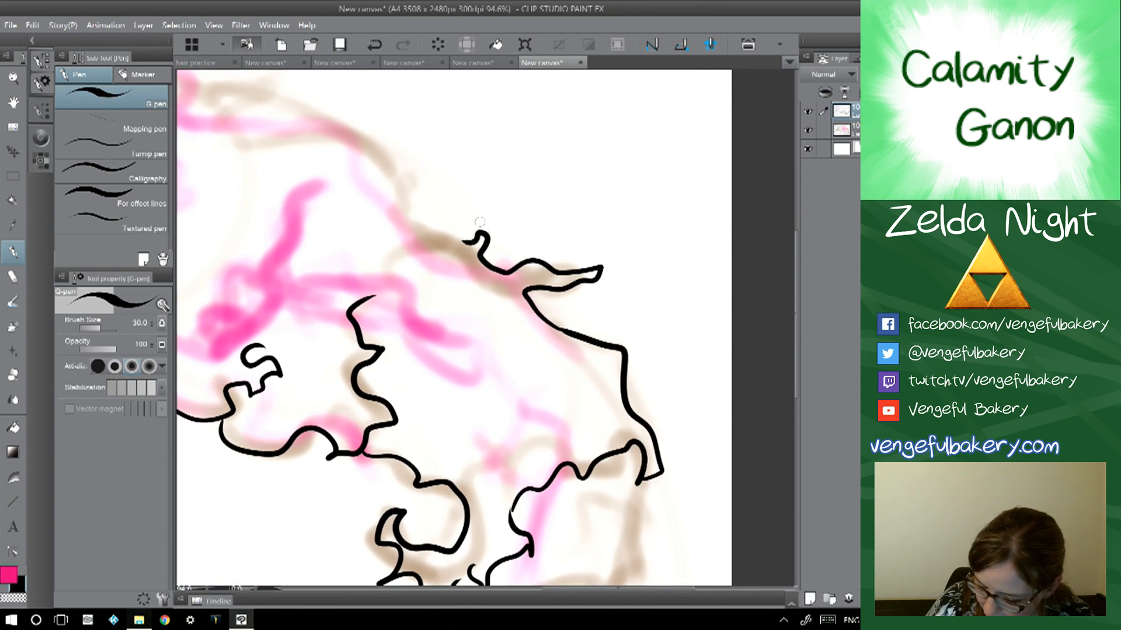
# - Ink the back's wavy edge with flame-like curls from the brow to the back spike, and add a hooked swirl inside the body
pyautogui.moveTo(486, 106)
pyautogui.mouseDown()
pyautogui.moveTo(489, 190)
pyautogui.moveTo(534, 100)
pyautogui.moveTo(537, 138)
pyautogui.moveTo(572, 114)
pyautogui.mouseUp()
pyautogui.hotkey('ctrl', 'z')
pyautogui.moveTo(408, 262)
pyautogui.mouseDown()
pyautogui.moveTo(566, 388)
pyautogui.moveTo(660, 409)
pyautogui.mouseUp()
pyautogui.moveTo(485, 374)
pyautogui.mouseDown()
pyautogui.moveTo(543, 333)
pyautogui.moveTo(619, 332)
pyautogui.mouseUp()
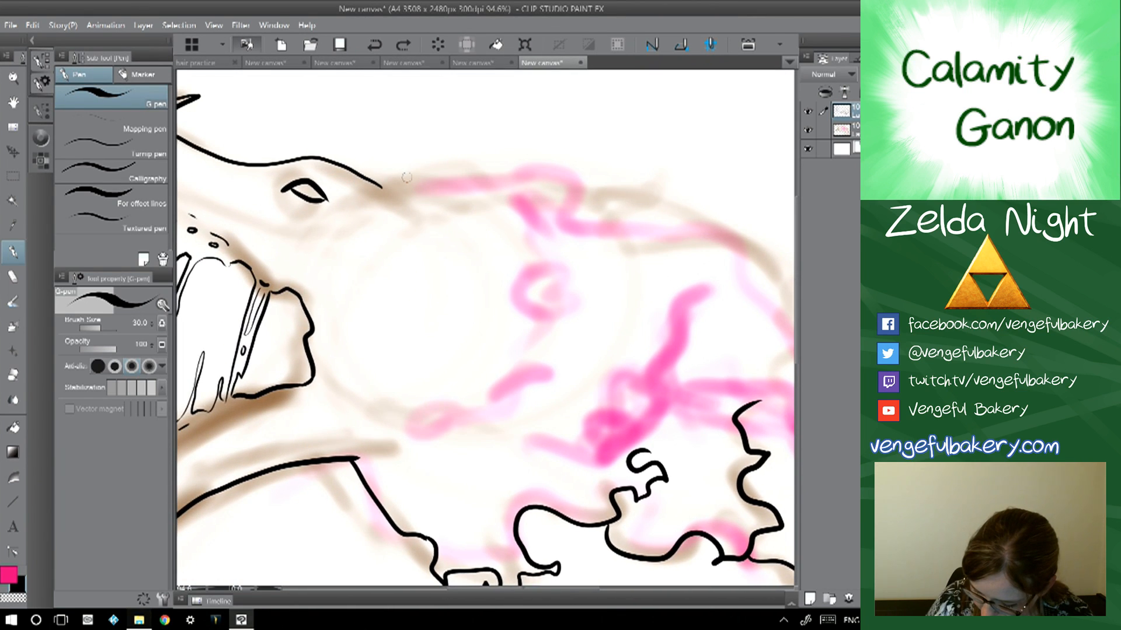
pyautogui.moveTo(378, 185)
pyautogui.mouseDown()
pyautogui.moveTo(419, 187)
pyautogui.moveTo(507, 148)
pyautogui.moveTo(469, 180)
pyautogui.moveTo(566, 173)
pyautogui.moveTo(609, 192)
pyautogui.moveTo(649, 183)
pyautogui.moveTo(648, 164)
pyautogui.moveTo(653, 194)
pyautogui.moveTo(643, 198)
pyautogui.moveTo(405, 156)
pyautogui.moveTo(460, 185)
pyautogui.moveTo(429, 188)
pyautogui.moveTo(438, 205)
pyautogui.moveTo(518, 186)
pyautogui.moveTo(493, 190)
pyautogui.moveTo(492, 212)
pyautogui.moveTo(521, 233)
pyautogui.moveTo(531, 221)
pyautogui.moveTo(554, 289)
pyautogui.mouseUp()
pyautogui.moveTo(592, 400)
pyautogui.mouseDown()
pyautogui.moveTo(485, 171)
pyautogui.moveTo(452, 196)
pyautogui.moveTo(479, 231)
pyautogui.moveTo(442, 292)
pyautogui.moveTo(402, 285)
pyautogui.moveTo(422, 276)
pyautogui.moveTo(426, 258)
pyautogui.mouseUp()
pyautogui.moveTo(536, 422); pyautogui.dragTo(488, 257)
pyautogui.moveTo(565, 171)
pyautogui.mouseDown()
pyautogui.moveTo(588, 239)
pyautogui.moveTo(548, 283)
pyautogui.moveTo(515, 283)
pyautogui.moveTo(511, 327)
pyautogui.moveTo(481, 265)
pyautogui.moveTo(444, 318)
pyautogui.moveTo(467, 350)
pyautogui.moveTo(449, 403)
pyautogui.moveTo(406, 382)
pyautogui.moveTo(405, 332)
pyautogui.moveTo(379, 273)
pyautogui.moveTo(571, 174)
pyautogui.mouseUp()
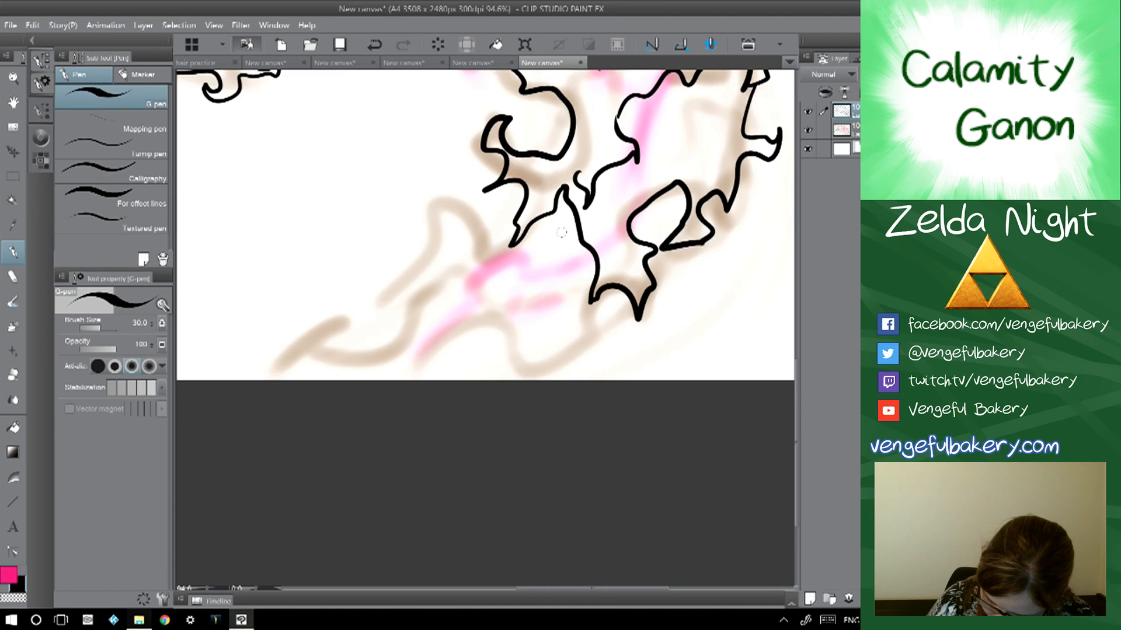
# - Ink the wavy upper and lower edges of the tail down to its forked tip at the canvas's lower edge
pyautogui.moveTo(542, 220)
pyautogui.mouseDown()
pyautogui.moveTo(517, 254)
pyautogui.moveTo(470, 216)
pyautogui.moveTo(354, 314)
pyautogui.moveTo(416, 287)
pyautogui.moveTo(350, 341)
pyautogui.moveTo(320, 326)
pyautogui.moveTo(286, 355)
pyautogui.moveTo(316, 369)
pyautogui.moveTo(301, 379)
pyautogui.mouseUp()
pyautogui.moveTo(581, 285)
pyautogui.mouseDown()
pyautogui.moveTo(552, 349)
pyautogui.moveTo(521, 316)
pyautogui.moveTo(408, 379)
pyautogui.mouseUp()
pyautogui.moveTo(560, 263); pyautogui.dragTo(459, 397)
# - Thicken the thin outline along the underside of the snout tip, above the first drip
pyautogui.moveTo(459, 192)
pyautogui.mouseDown()
pyautogui.moveTo(497, 499)
pyautogui.moveTo(540, 550)
pyautogui.mouseUp()
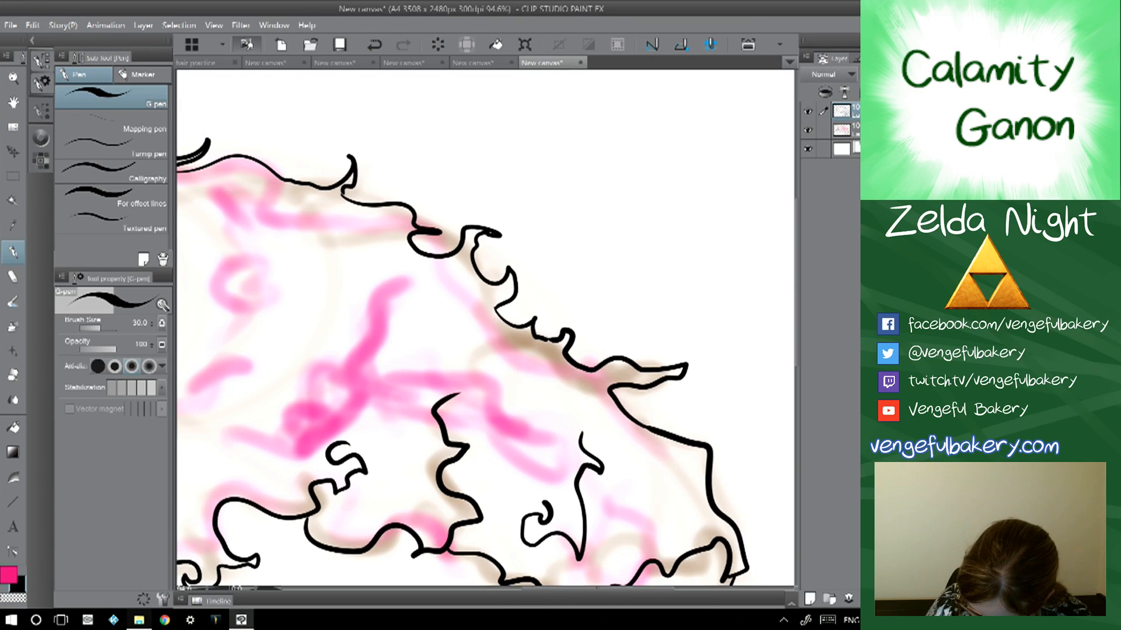
pyautogui.moveTo(552, 303); pyautogui.dragTo(891, 370)
pyautogui.moveTo(444, 327)
pyautogui.mouseDown()
pyautogui.moveTo(648, 351)
pyautogui.moveTo(642, 341)
pyautogui.mouseUp()
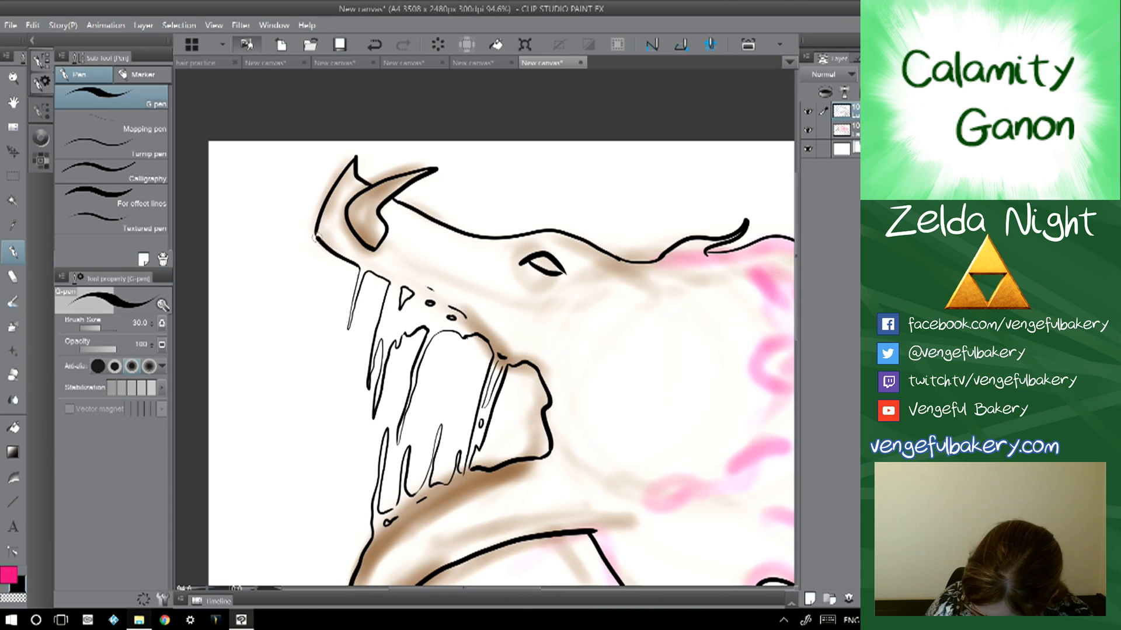
pyautogui.moveTo(321, 216); pyautogui.dragTo(289, 9)
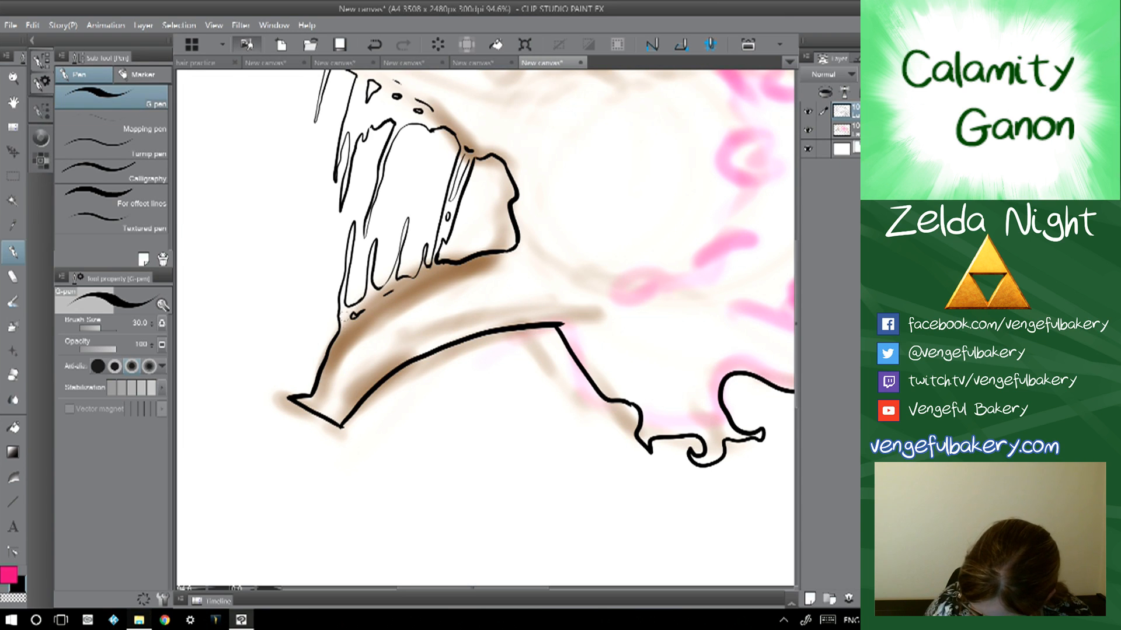
# - Ink two small closed holes inside the lower tail
pyautogui.moveTo(471, 384); pyautogui.dragTo(269, 277)
pyautogui.moveTo(525, 362); pyautogui.dragTo(484, 262)
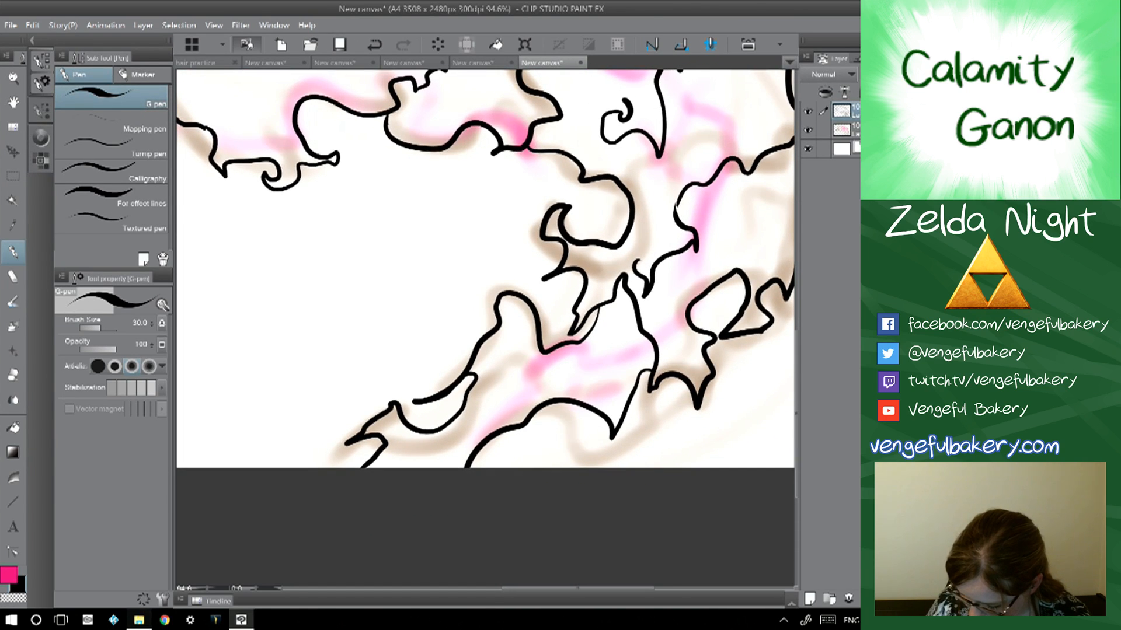
pyautogui.moveTo(512, 368)
pyautogui.mouseDown()
pyautogui.moveTo(498, 392)
pyautogui.moveTo(506, 365)
pyautogui.mouseUp()
pyautogui.moveTo(598, 380)
pyautogui.mouseDown()
pyautogui.moveTo(613, 375)
pyautogui.moveTo(602, 384)
pyautogui.mouseUp()
pyautogui.moveTo(797, 292); pyautogui.dragTo(704, 292)
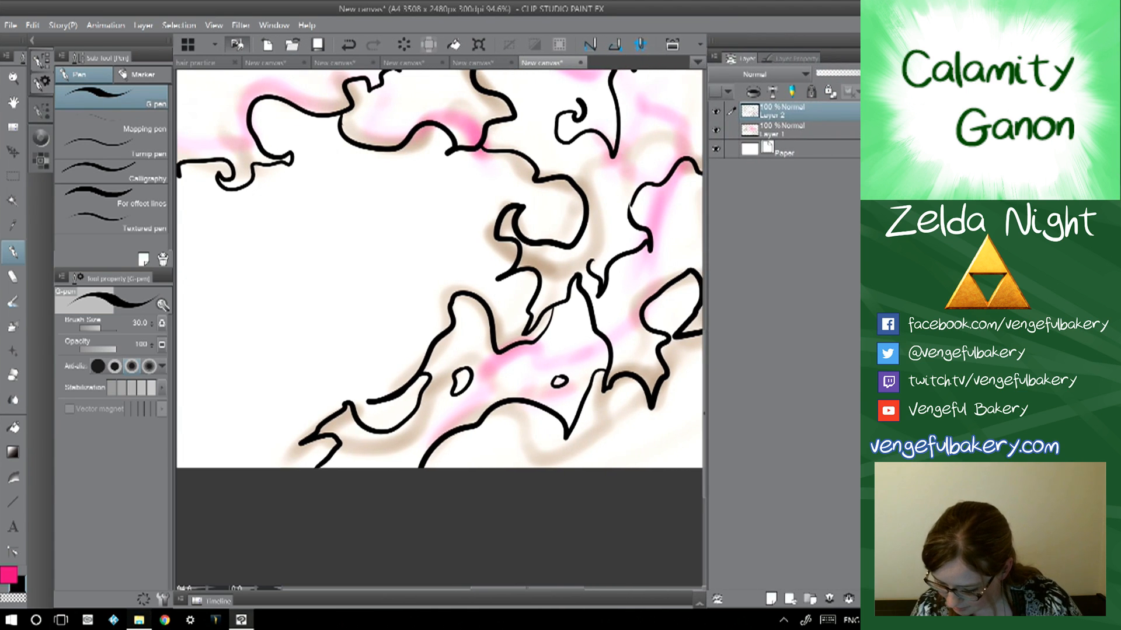
pyautogui.moveTo(430, 327); pyautogui.dragTo(505, 320)
pyautogui.moveTo(705, 328); pyautogui.dragTo(797, 328)
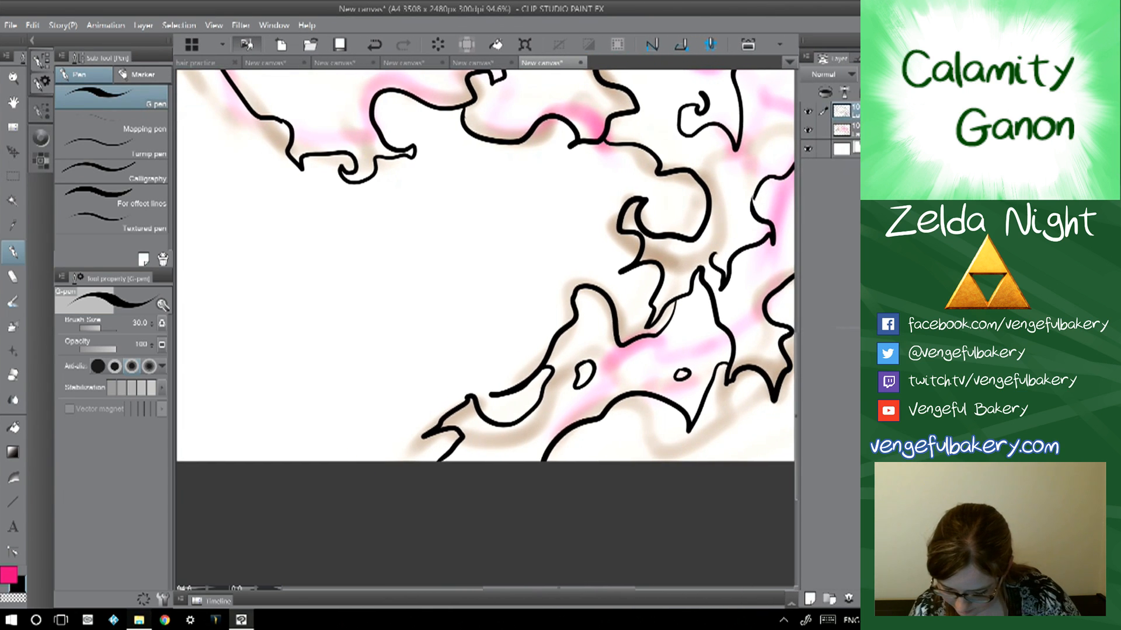
# - Collapse the pen sub tool and tool property palettes to widen the canvas area, and show the whole drawing
pyautogui.scroll(-4, 486, 292)
pyautogui.moveTo(443, 268)
pyautogui.mouseDown()
pyautogui.moveTo(452, 344)
pyautogui.moveTo(507, 421)
pyautogui.moveTo(476, 435)
pyautogui.mouseUp()
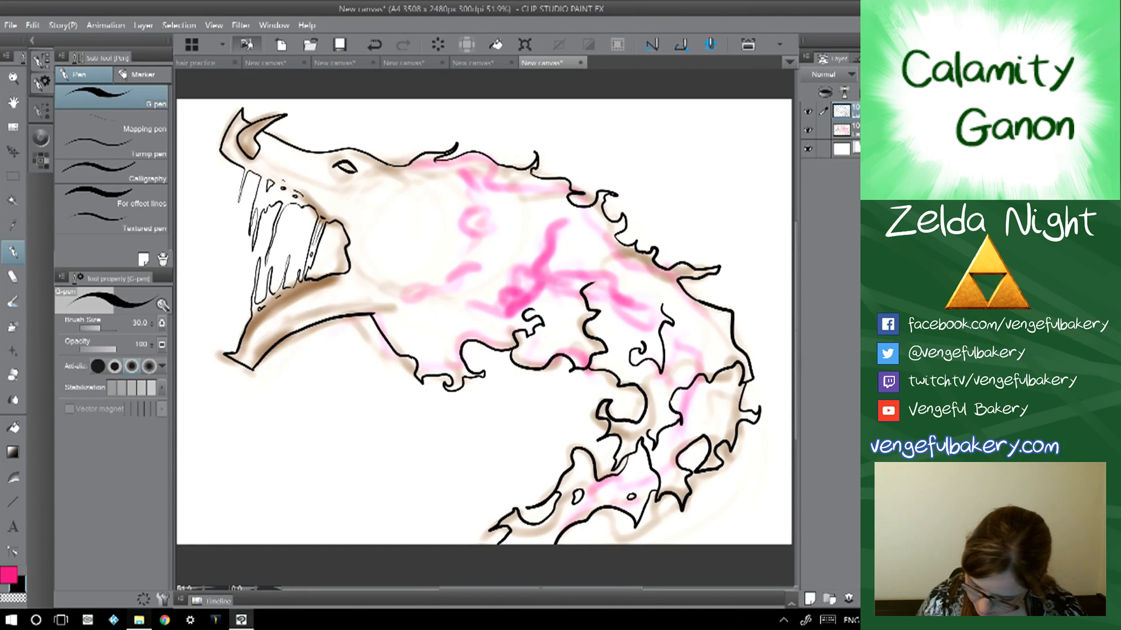
pyautogui.click(32, 41)
pyautogui.moveTo(444, 350); pyautogui.dragTo(442, 325)
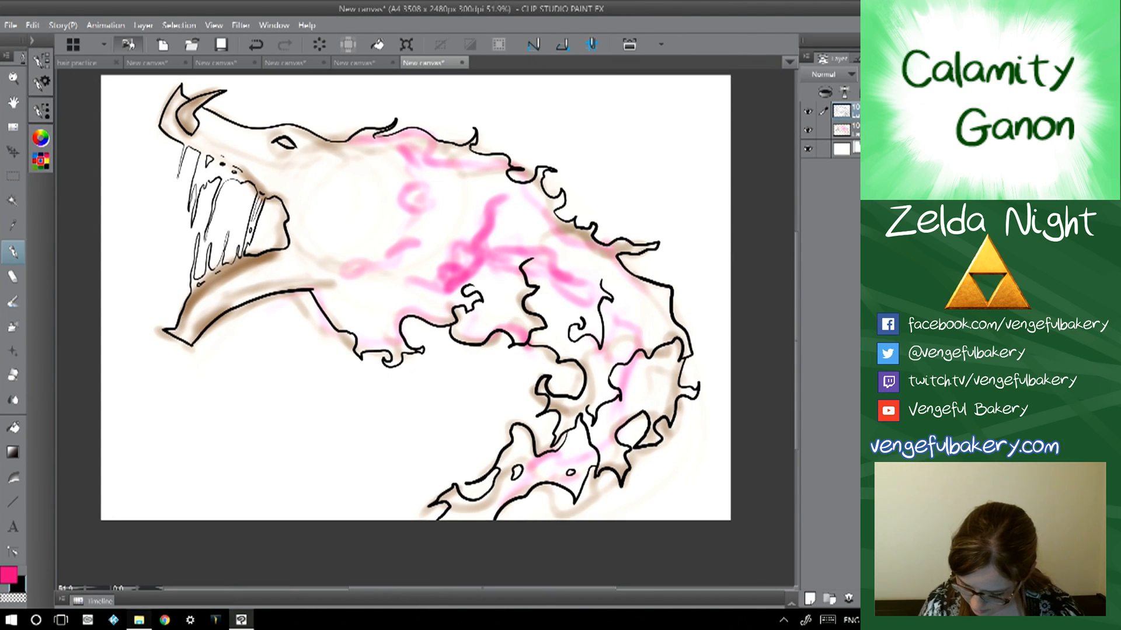
# - Ink a second jagged smoke outline on the outer side of the tail down to the canvas edge, with a small hole inside it
pyautogui.moveTo(572, 399); pyautogui.dragTo(277, 317)
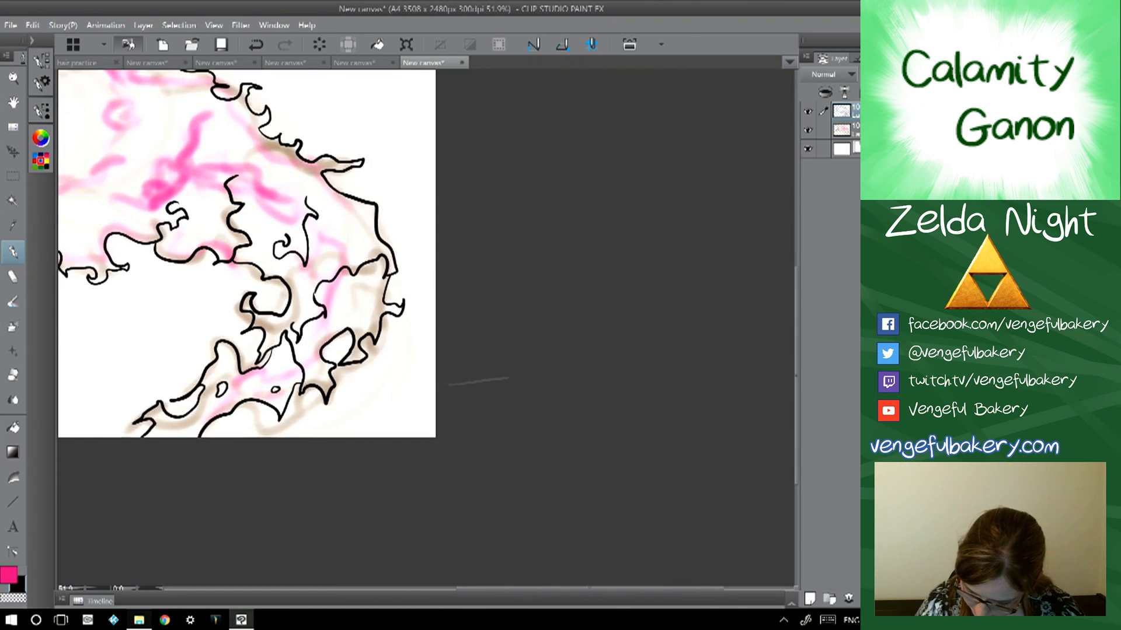
pyautogui.scroll(3, 278, 316)
pyautogui.moveTo(475, 314)
pyautogui.mouseDown()
pyautogui.moveTo(500, 353)
pyautogui.moveTo(498, 379)
pyautogui.moveTo(527, 454)
pyautogui.moveTo(496, 461)
pyautogui.moveTo(475, 488)
pyautogui.moveTo(451, 473)
pyautogui.moveTo(469, 457)
pyautogui.moveTo(458, 432)
pyautogui.moveTo(419, 450)
pyautogui.moveTo(402, 493)
pyautogui.moveTo(354, 526)
pyautogui.mouseUp()
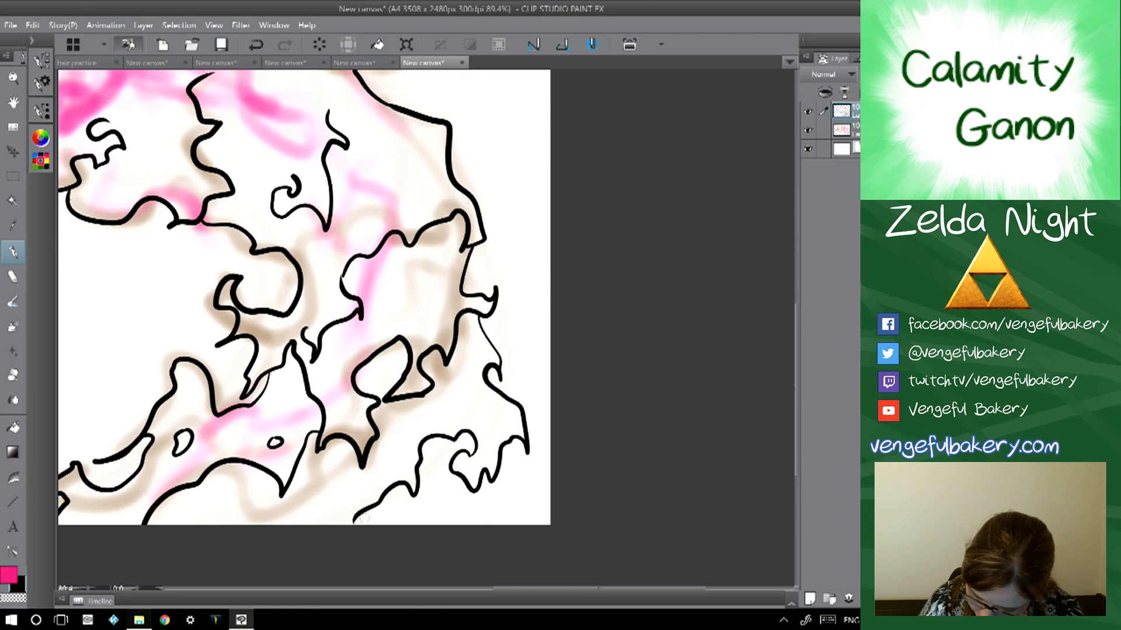
pyautogui.moveTo(454, 407); pyautogui.dragTo(464, 393)
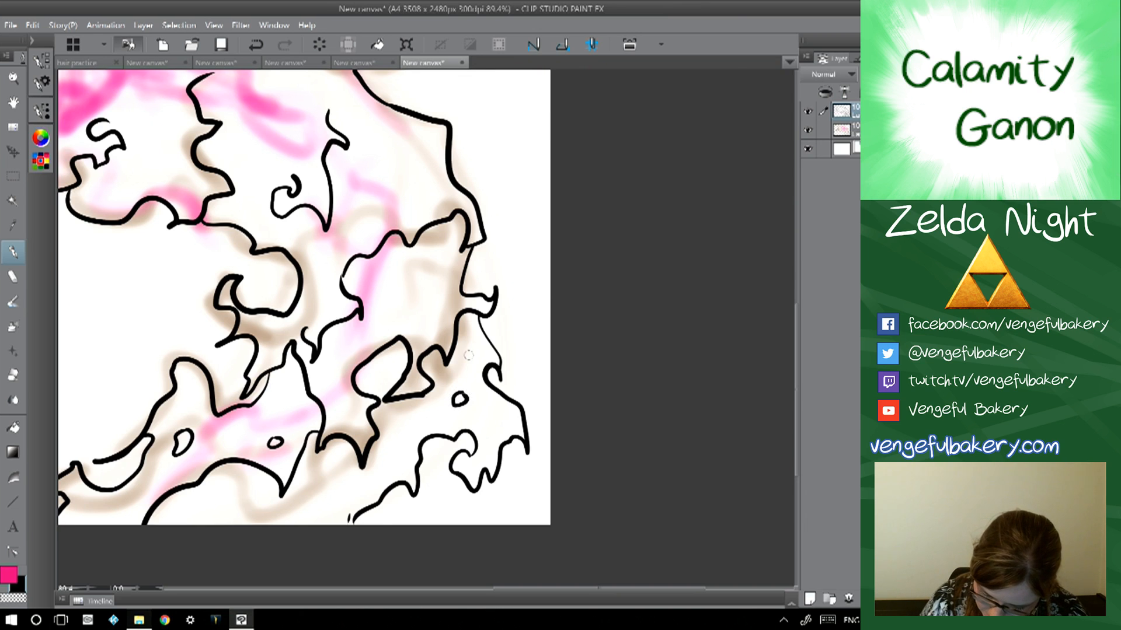
pyautogui.moveTo(468, 355); pyautogui.dragTo(652, 327)
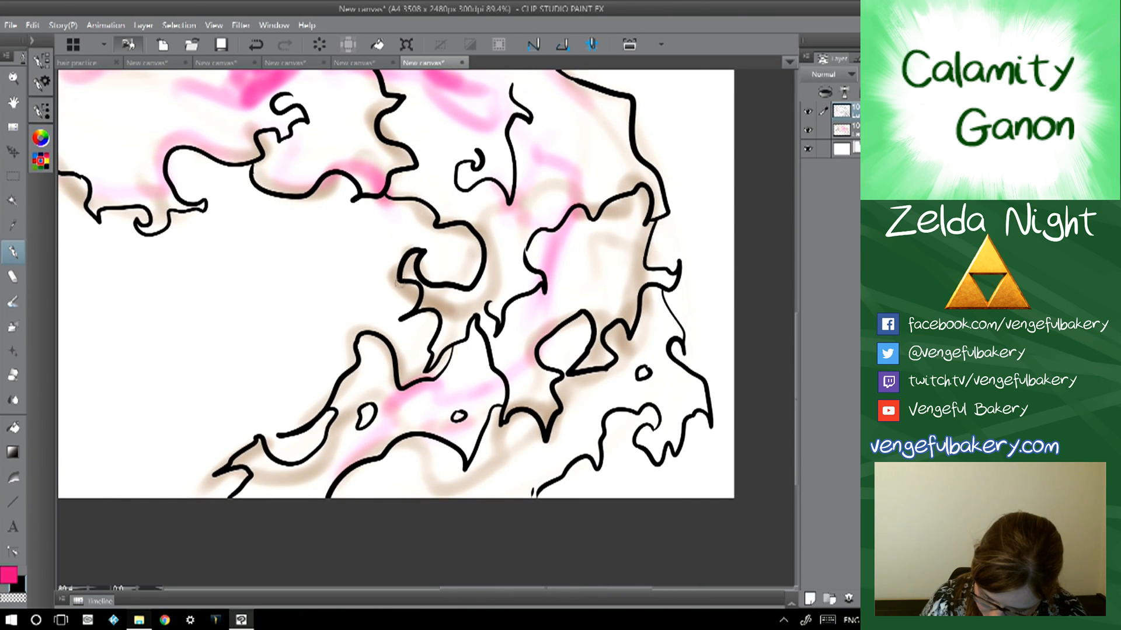
# - Ink a wavy smoke edge from the inner side of the tail down to the canvas's lower edge
pyautogui.moveTo(399, 282)
pyautogui.mouseDown()
pyautogui.moveTo(320, 327)
pyautogui.moveTo(300, 311)
pyautogui.moveTo(286, 329)
pyautogui.moveTo(195, 353)
pyautogui.moveTo(188, 362)
pyautogui.moveTo(213, 351)
pyautogui.moveTo(215, 364)
pyautogui.moveTo(157, 392)
pyautogui.moveTo(82, 499)
pyautogui.mouseUp()
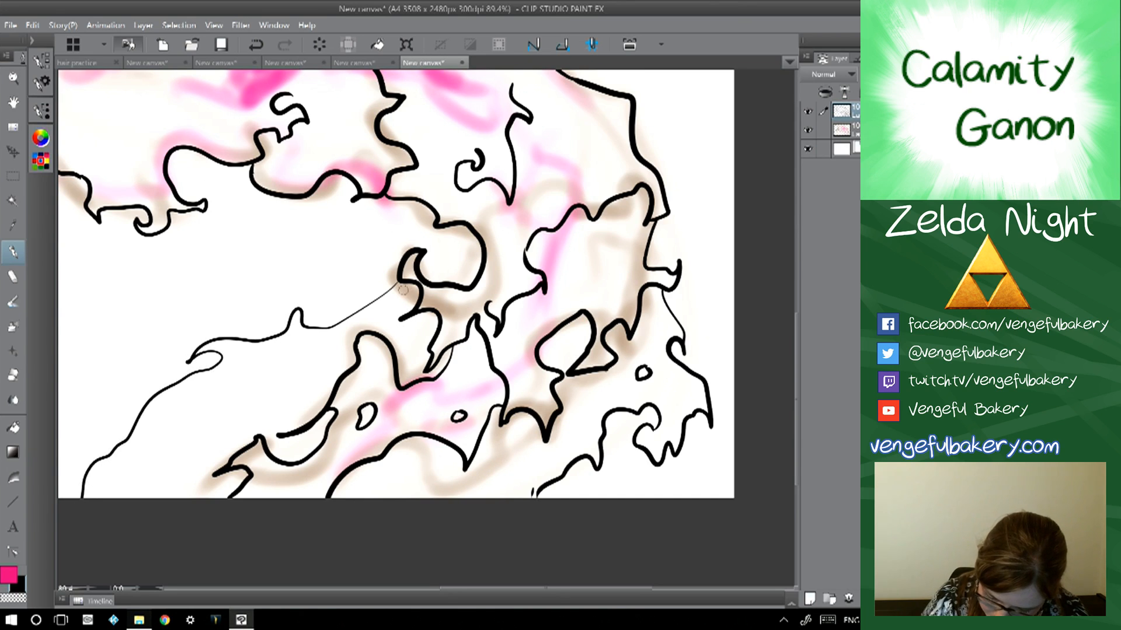
pyautogui.hotkey('ctrl', 'z')
pyautogui.moveTo(402, 290); pyautogui.dragTo(529, 254)
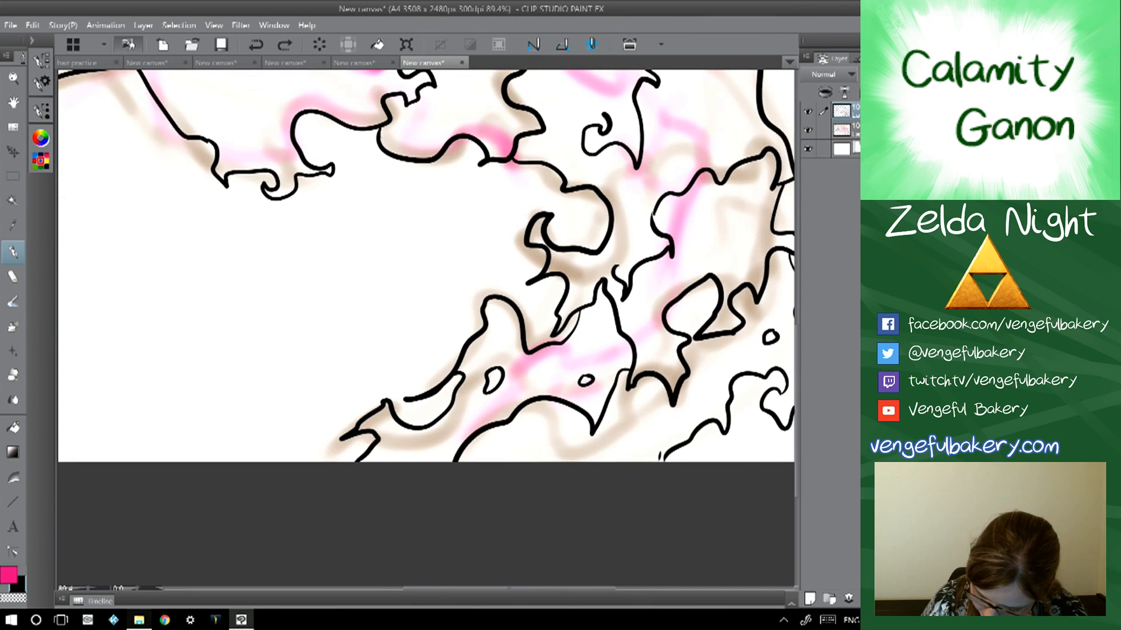
pyautogui.moveTo(463, 337)
pyautogui.mouseDown()
pyautogui.moveTo(444, 353)
pyautogui.moveTo(410, 334)
pyautogui.moveTo(389, 360)
pyautogui.moveTo(370, 349)
pyautogui.moveTo(367, 386)
pyautogui.moveTo(328, 389)
pyautogui.moveTo(280, 412)
pyautogui.moveTo(236, 418)
pyautogui.moveTo(218, 408)
pyautogui.moveTo(186, 443)
pyautogui.moveTo(146, 462)
pyautogui.mouseUp()
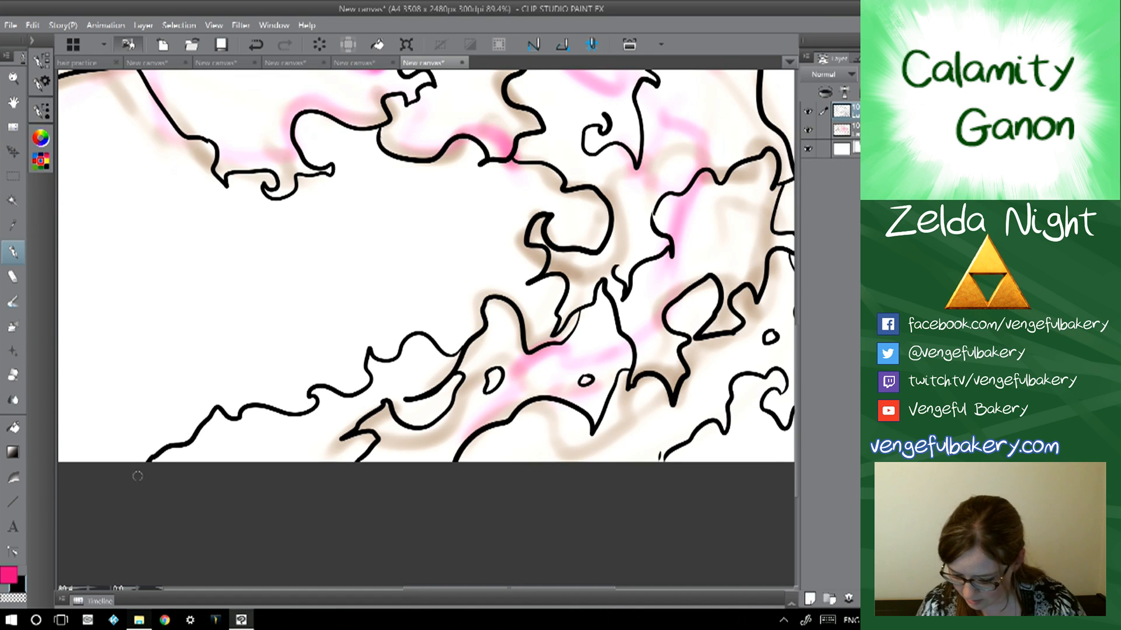
# - Select the blank background around the inked creature with the Auto select tool, and inspect the selection around the mouth
pyautogui.hotkey('ctrl', '-')
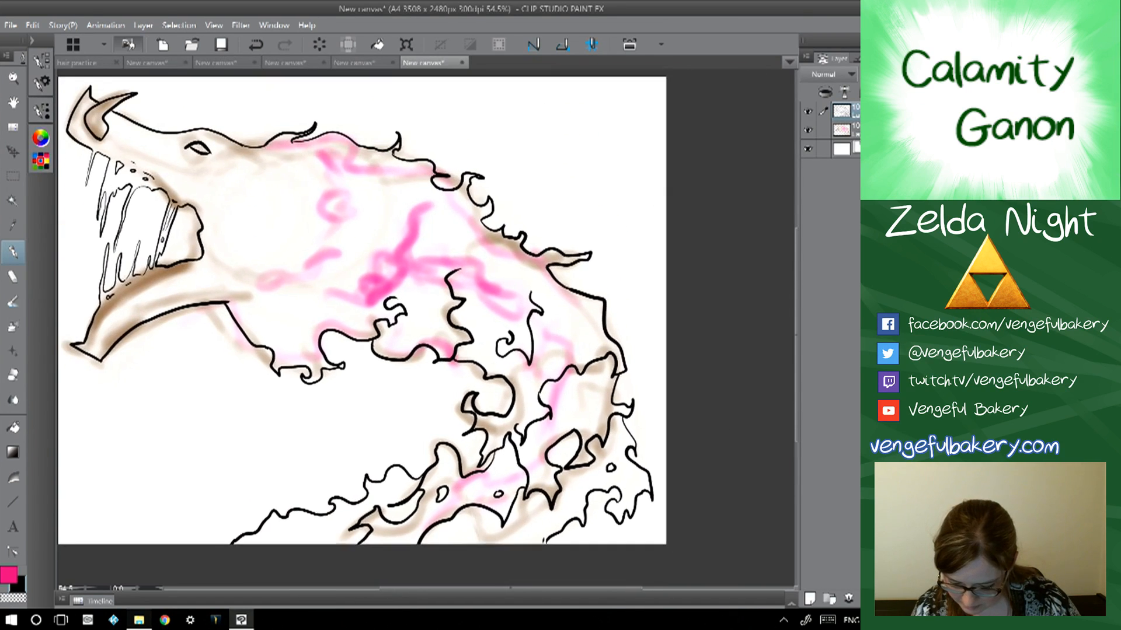
pyautogui.hotkey('ctrl', '-')
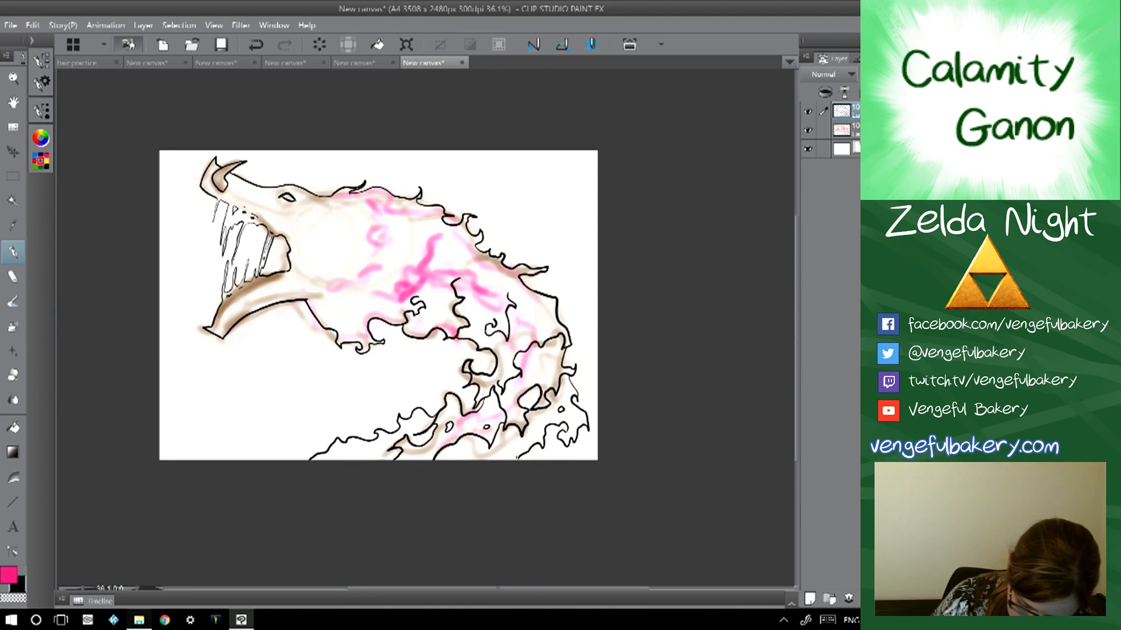
pyautogui.press('w')
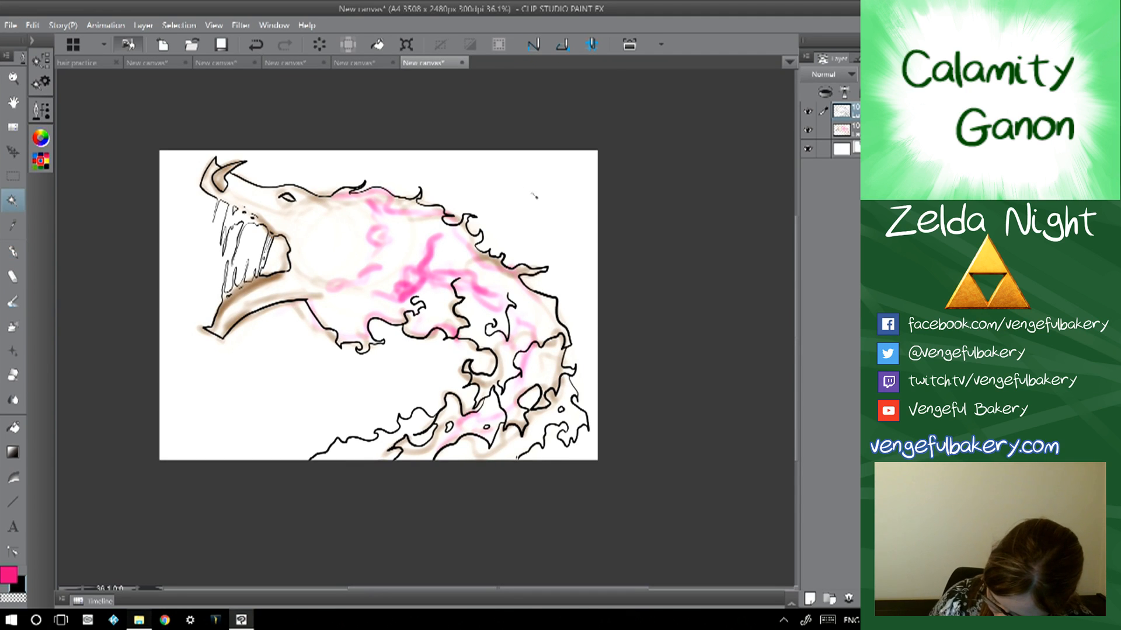
pyautogui.click(303, 388)
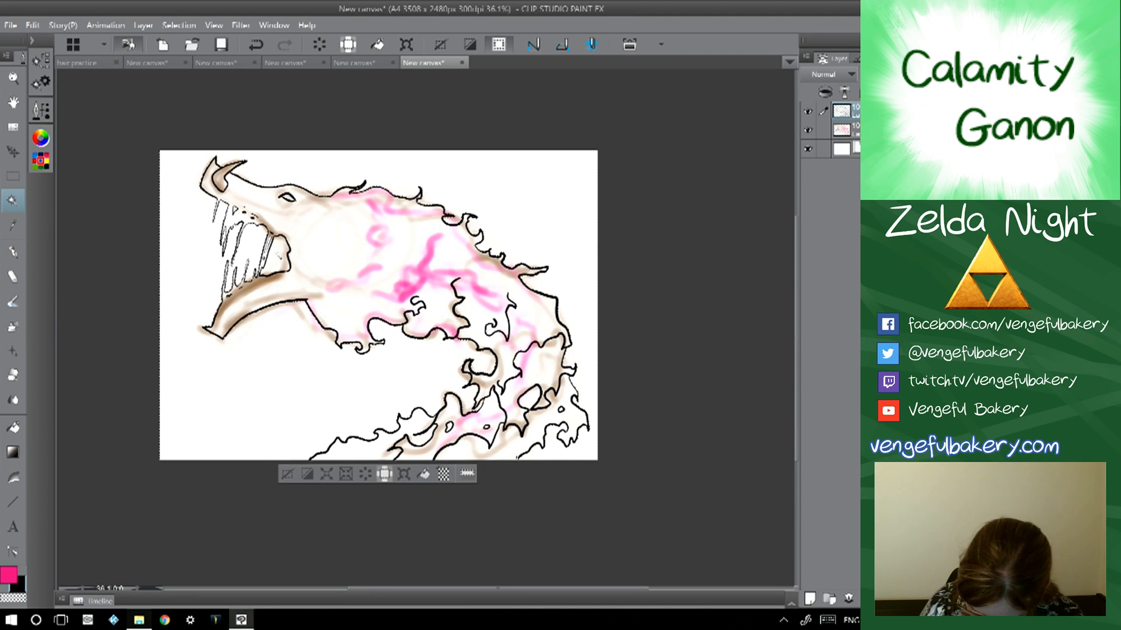
pyautogui.scroll(5, 246, 280)
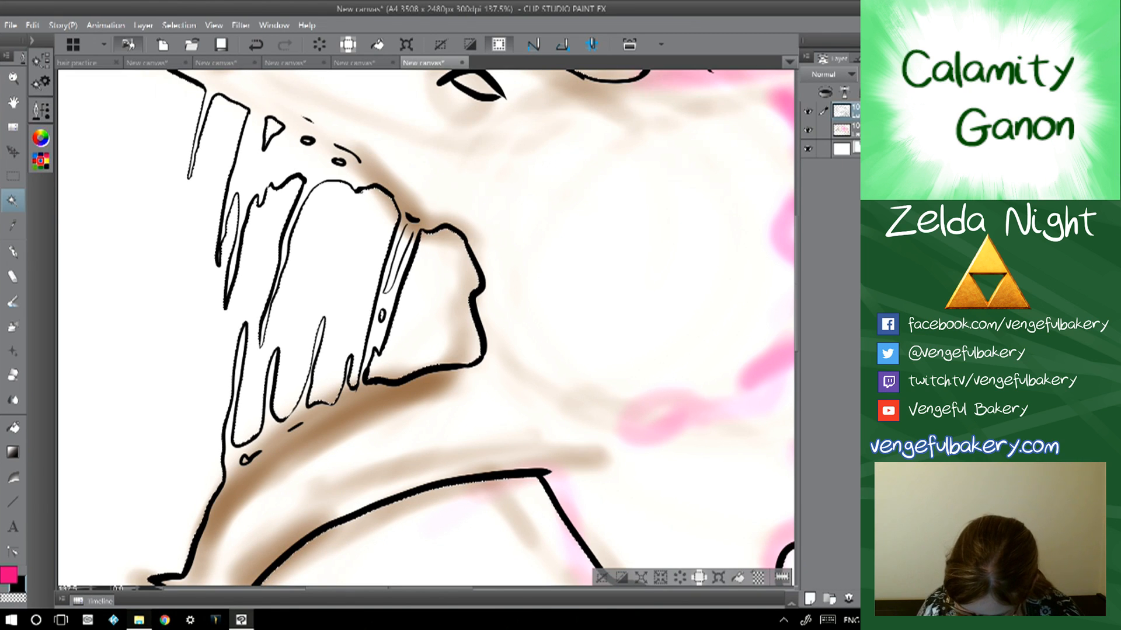
pyautogui.scroll(-3, 320, 272)
pyautogui.scroll(-3, 110, 187)
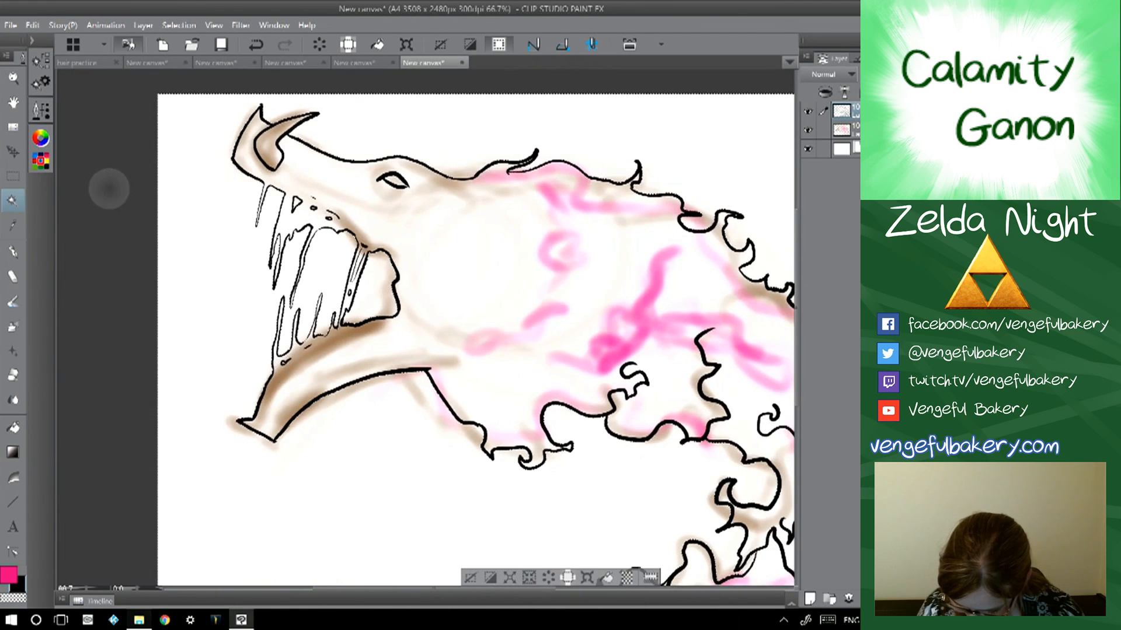
pyautogui.scroll(-1, 317, 253)
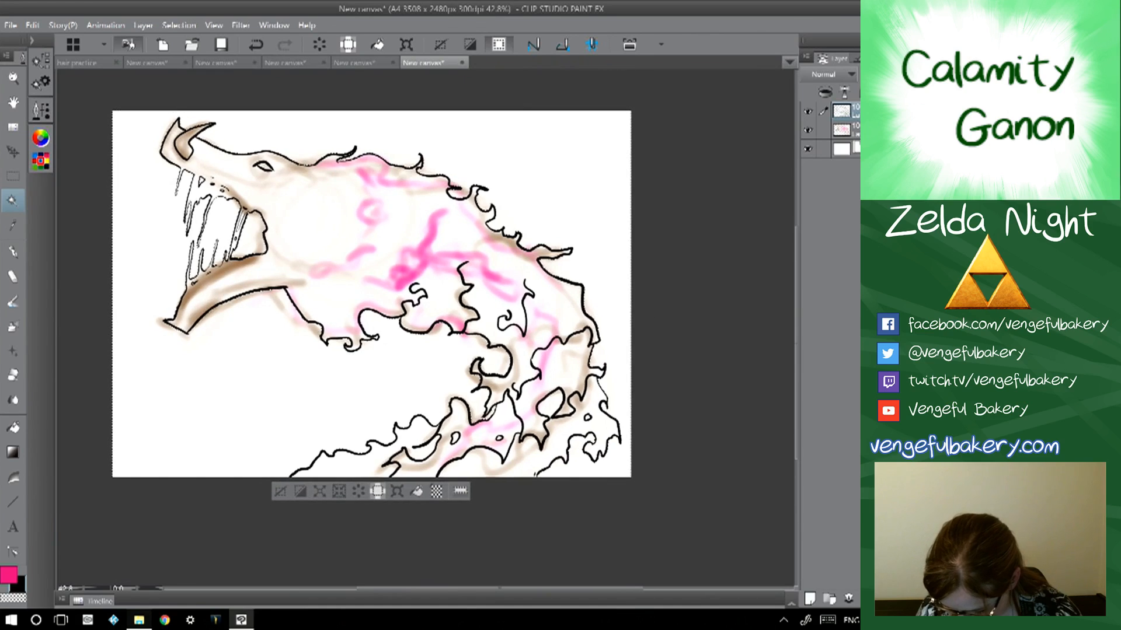
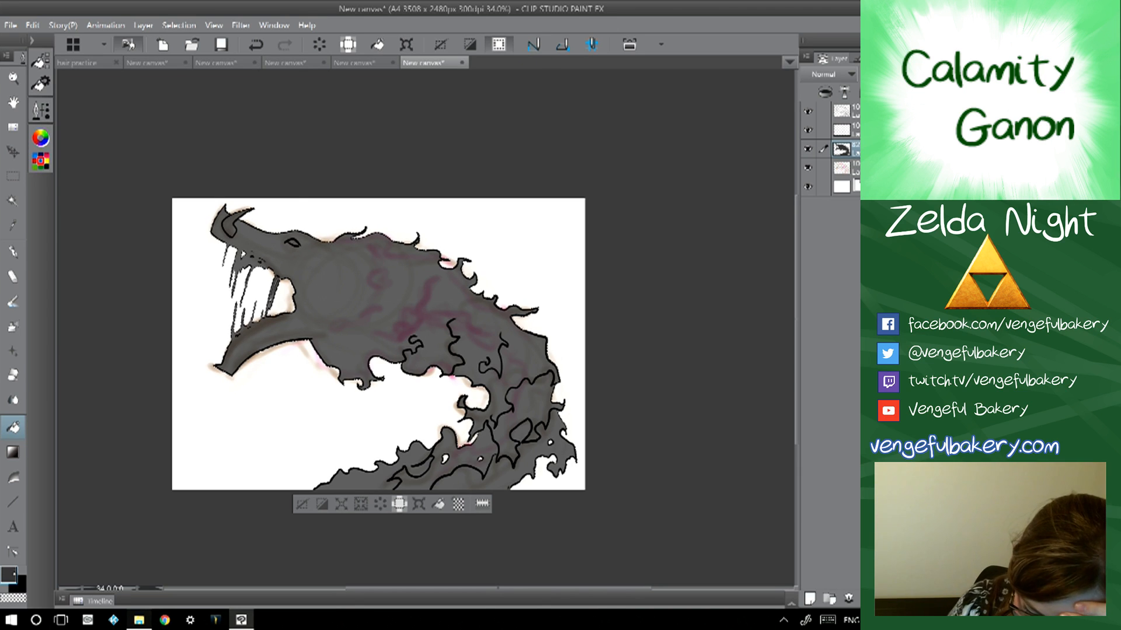
# - Set the drawing colour to yellow (255, 255, 0) and clear the selection around the creature
pyautogui.doubleClick(13, 574)
pyautogui.click(349, 251)
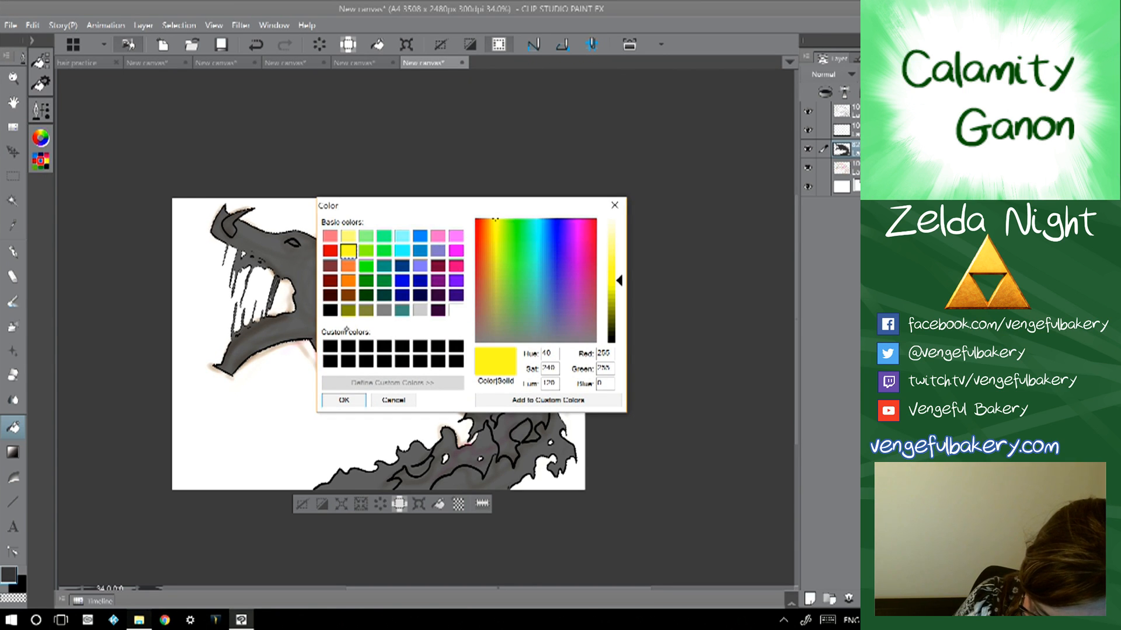
pyautogui.press('Return')
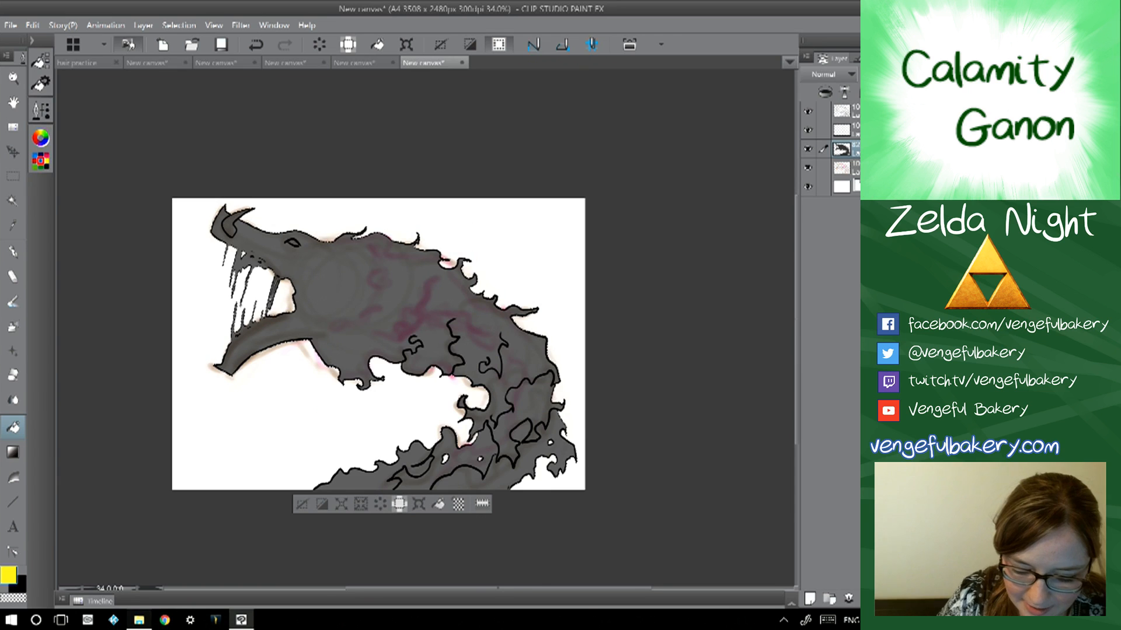
pyautogui.scroll(5, 426, 327)
pyautogui.moveTo(350, 263); pyautogui.dragTo(514, 402)
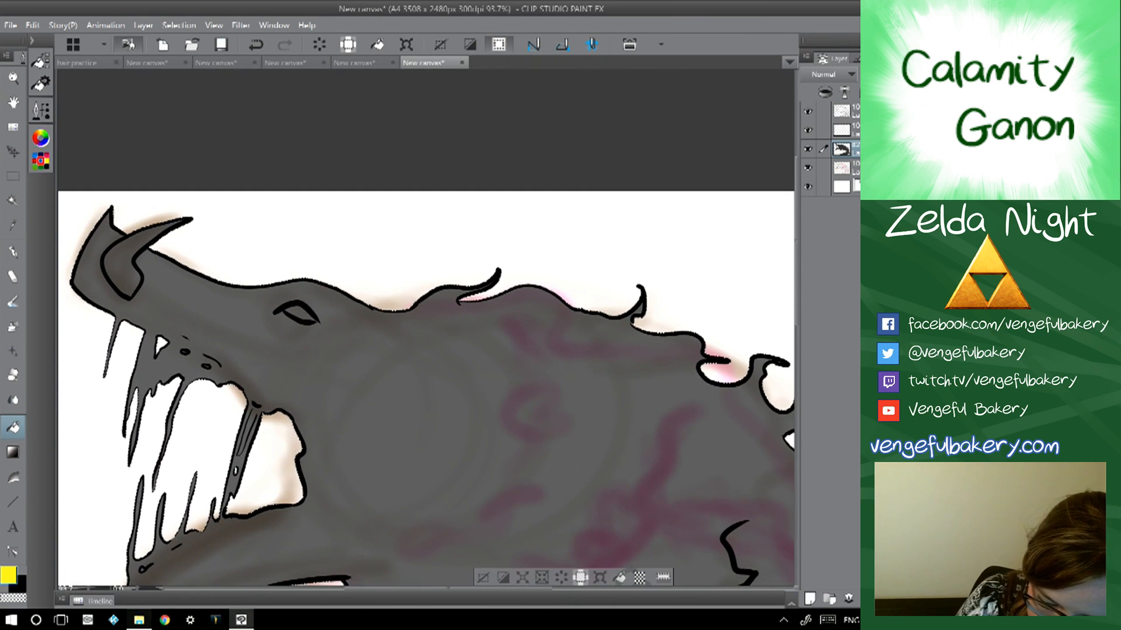
pyautogui.click(440, 45)
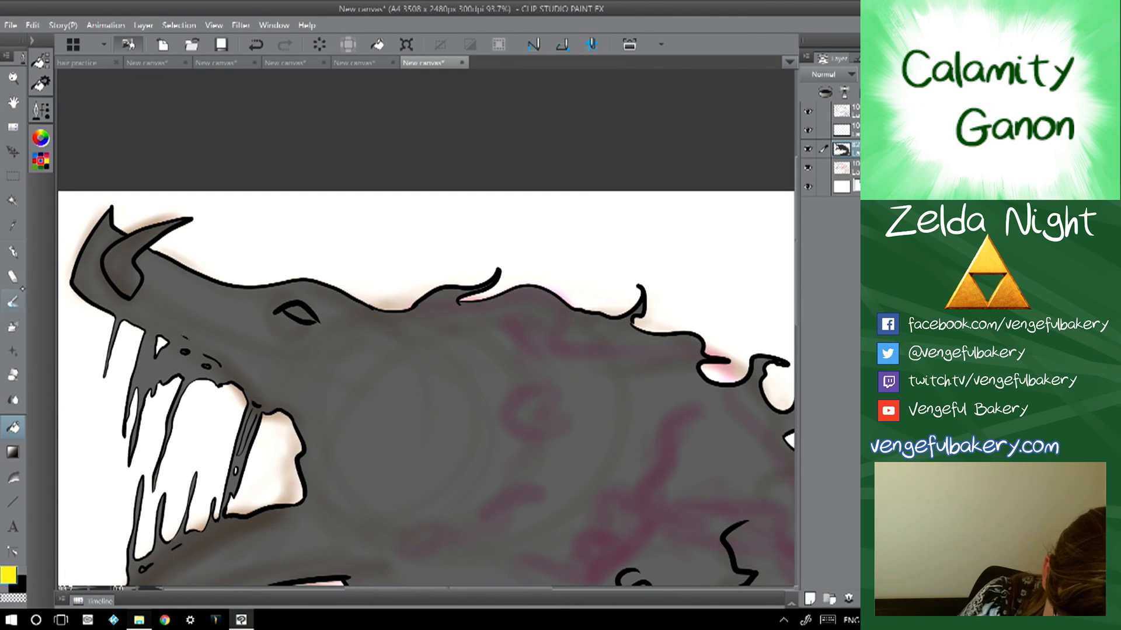
# - Brush a soft yellow glow around the creature's eye, keeping yellow as the drawing colour
pyautogui.click(13, 252)
pyautogui.click(13, 302)
pyautogui.moveTo(286, 317)
pyautogui.mouseDown()
pyautogui.moveTo(311, 317)
pyautogui.moveTo(284, 310)
pyautogui.moveTo(317, 307)
pyautogui.moveTo(277, 315)
pyautogui.moveTo(309, 304)
pyautogui.moveTo(270, 315)
pyautogui.moveTo(320, 298)
pyautogui.moveTo(287, 330)
pyautogui.moveTo(297, 284)
pyautogui.moveTo(306, 336)
pyautogui.moveTo(269, 304)
pyautogui.moveTo(327, 309)
pyautogui.moveTo(288, 333)
pyautogui.moveTo(301, 304)
pyautogui.moveTo(314, 324)
pyautogui.moveTo(291, 327)
pyautogui.moveTo(286, 304)
pyautogui.moveTo(309, 308)
pyautogui.moveTo(297, 325)
pyautogui.moveTo(289, 303)
pyautogui.moveTo(307, 301)
pyautogui.moveTo(275, 315)
pyautogui.mouseUp()
pyautogui.click(9, 576)
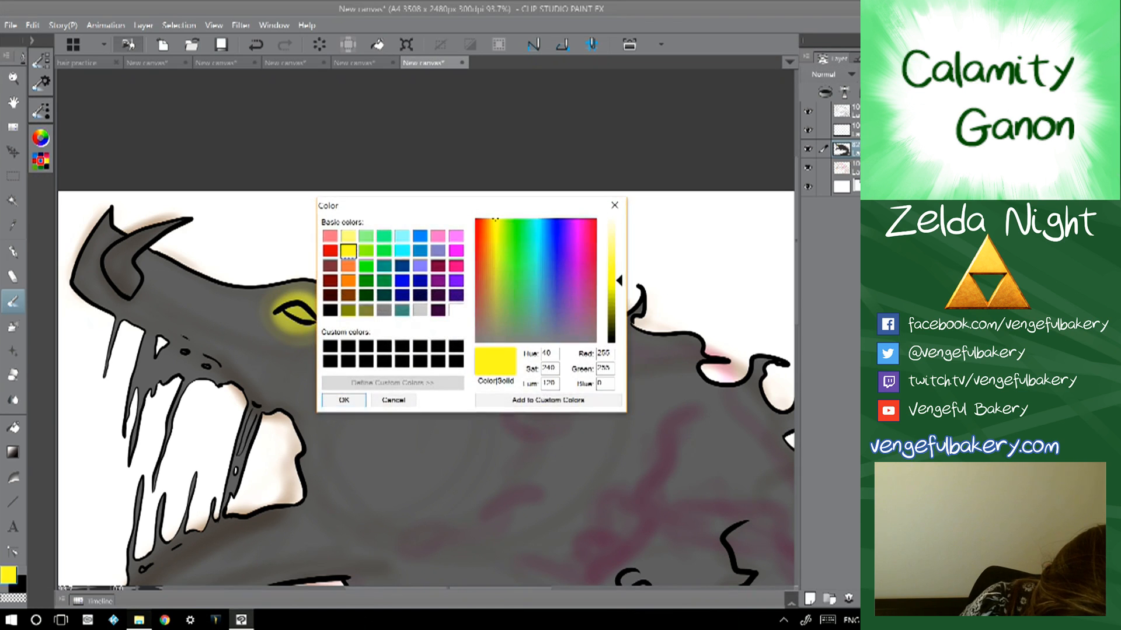
pyautogui.click(343, 400)
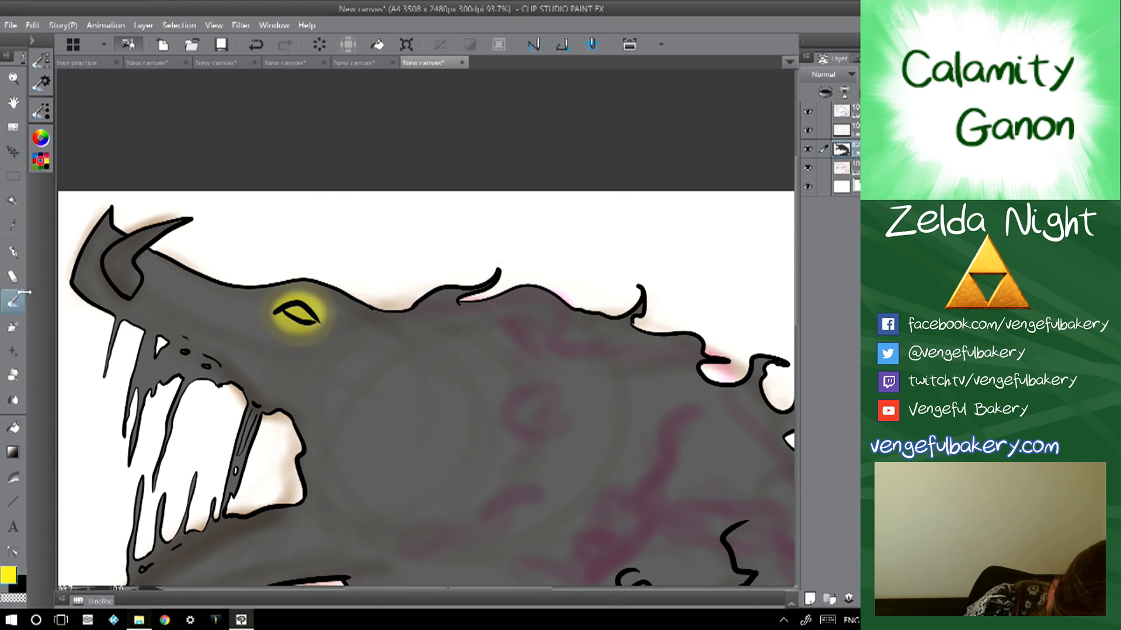
# - Paint the inside of the eye yellow and add a wider, softer yellow glow around it
pyautogui.click(13, 251)
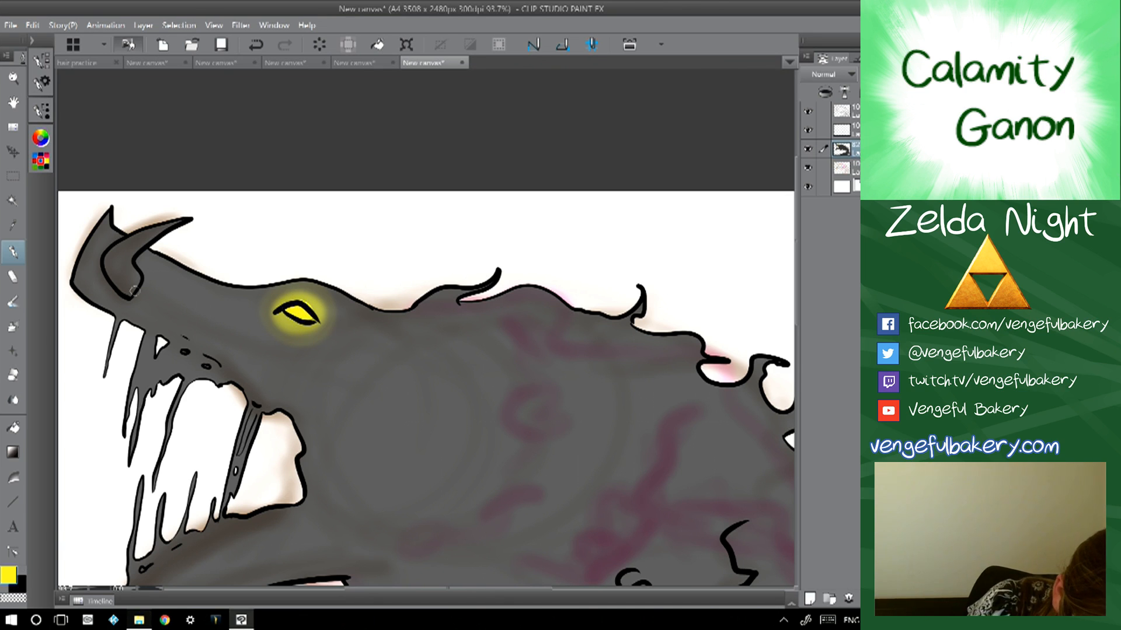
pyautogui.click(13, 301)
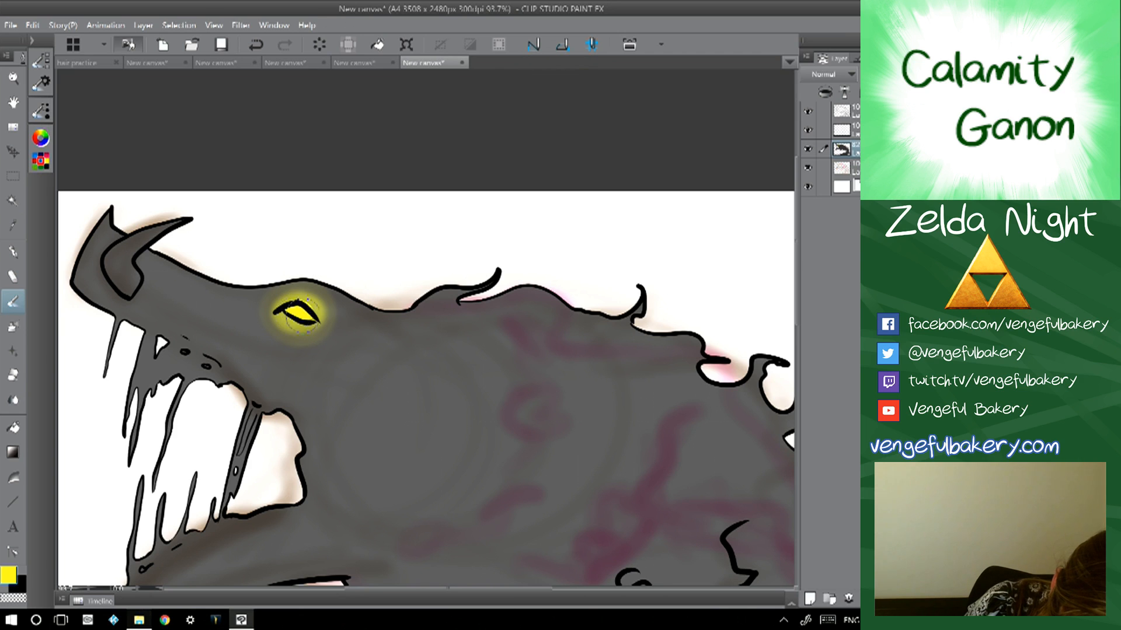
pyautogui.moveTo(295, 309)
pyautogui.mouseDown()
pyautogui.moveTo(268, 310)
pyautogui.moveTo(296, 286)
pyautogui.moveTo(319, 287)
pyautogui.moveTo(314, 345)
pyautogui.moveTo(282, 345)
pyautogui.moveTo(262, 309)
pyautogui.moveTo(311, 274)
pyautogui.moveTo(345, 314)
pyautogui.moveTo(315, 335)
pyautogui.moveTo(258, 332)
pyautogui.moveTo(269, 286)
pyautogui.moveTo(330, 272)
pyautogui.moveTo(335, 335)
pyautogui.moveTo(323, 352)
pyautogui.moveTo(283, 349)
pyautogui.moveTo(363, 365)
pyautogui.mouseUp()
# - Change the drawing colour to white and paint the inside of the eye with the pen
pyautogui.click(8, 575)
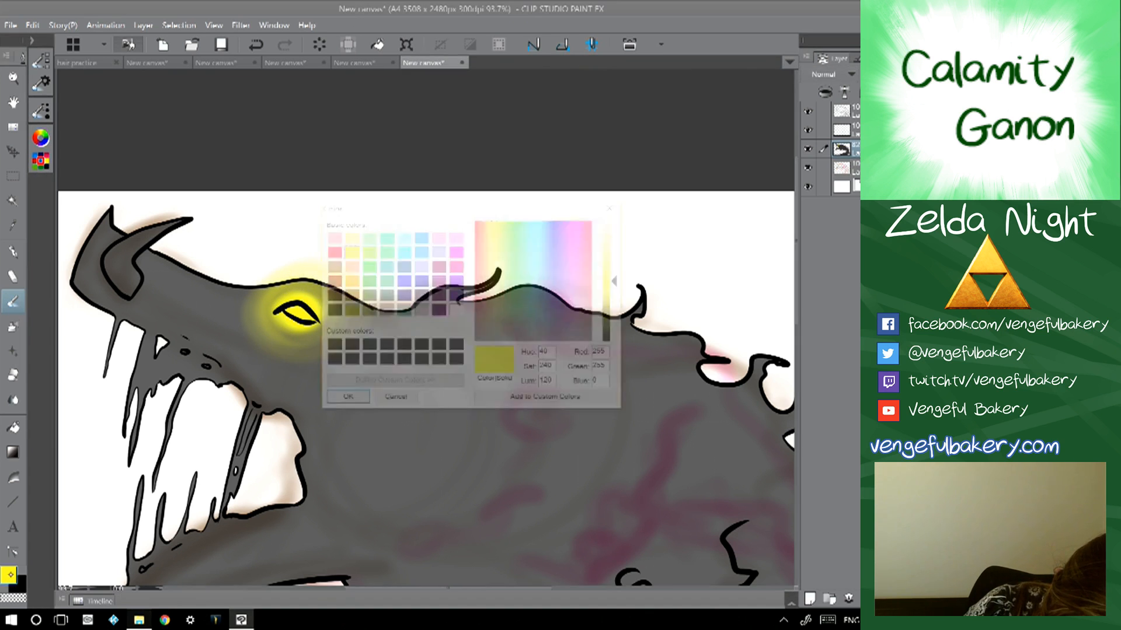
pyautogui.click(340, 400)
pyautogui.click(13, 251)
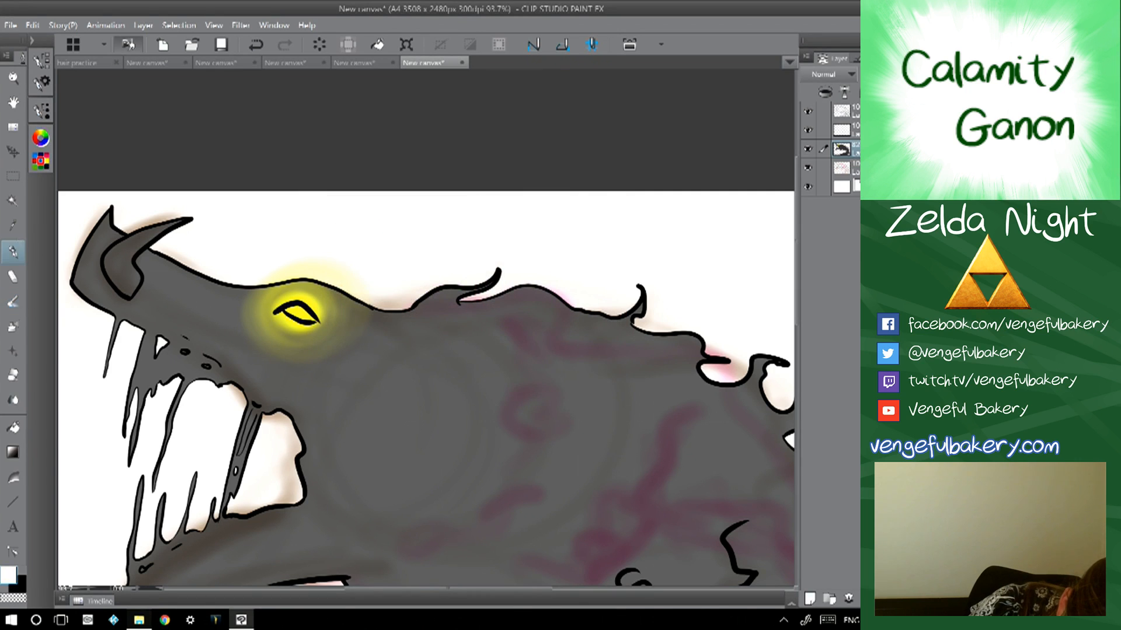
pyautogui.moveTo(294, 311); pyautogui.dragTo(302, 315)
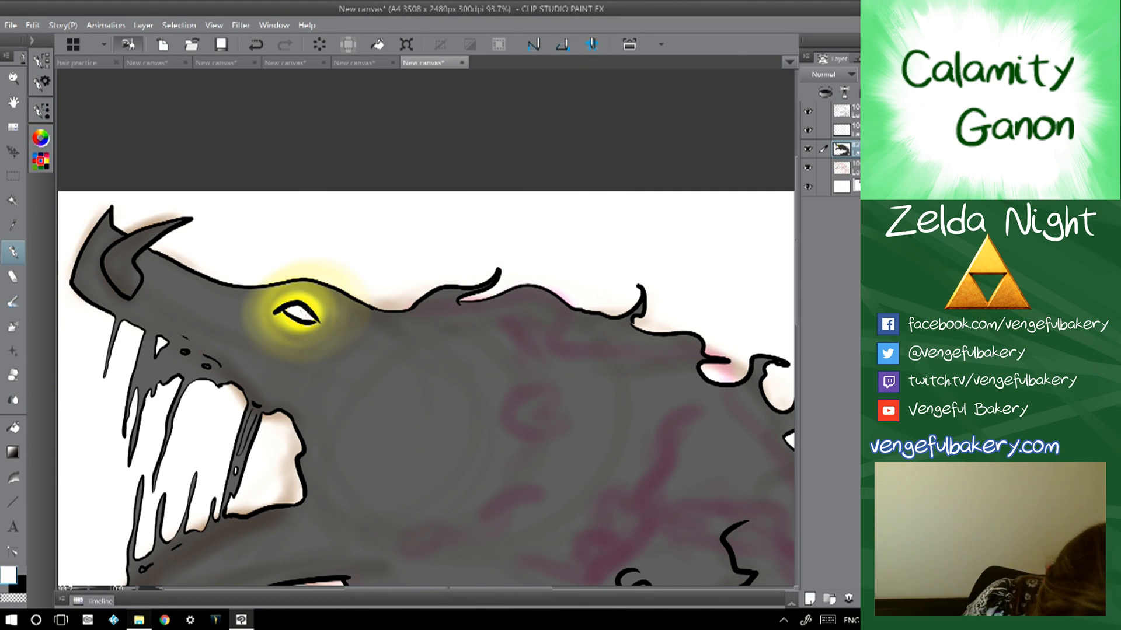
# - Activate the empty layer above the grey fill and set the drawing colour to deep pink (red 235, green 5, blue 115)
pyautogui.scroll(-3, 312, 315)
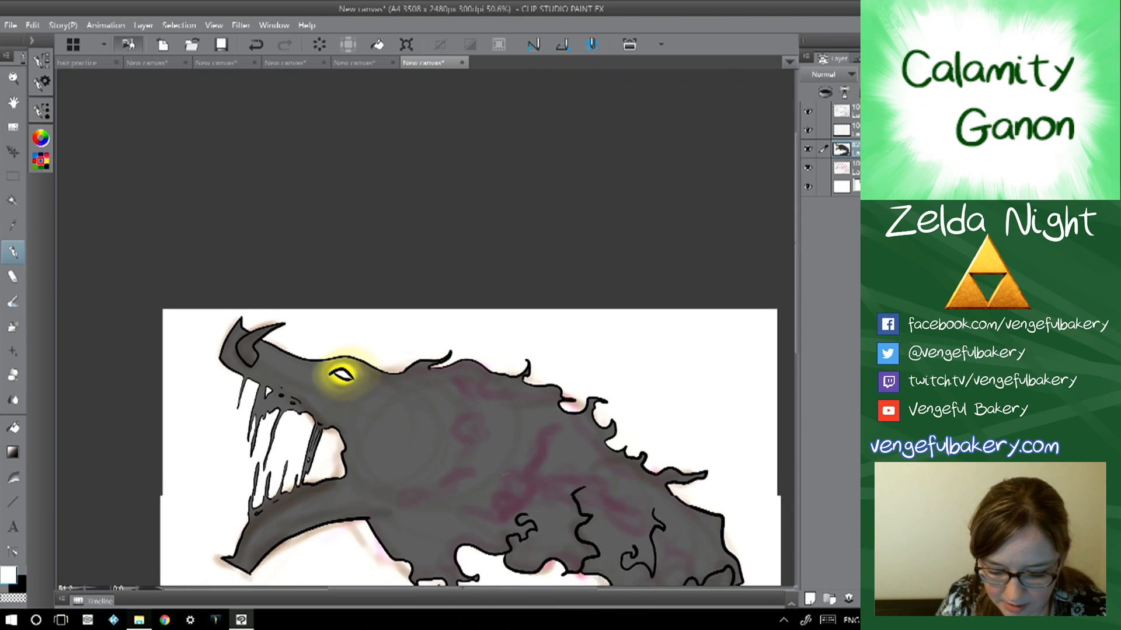
pyautogui.scroll(-2, 409, 431)
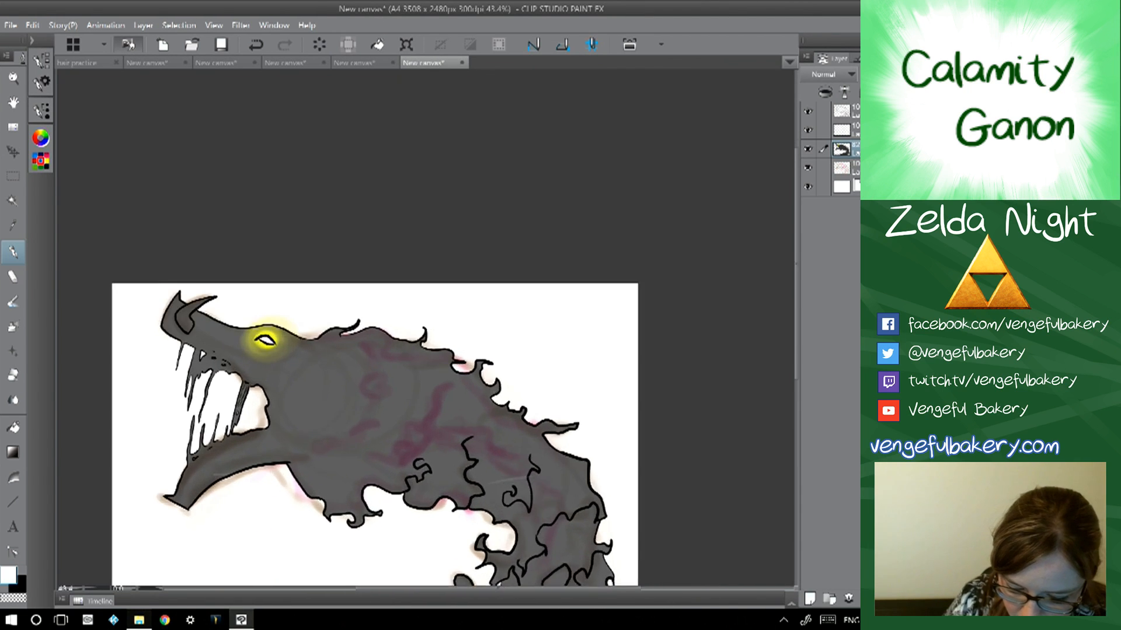
pyautogui.scroll(3, 236, 482)
pyautogui.click(842, 130)
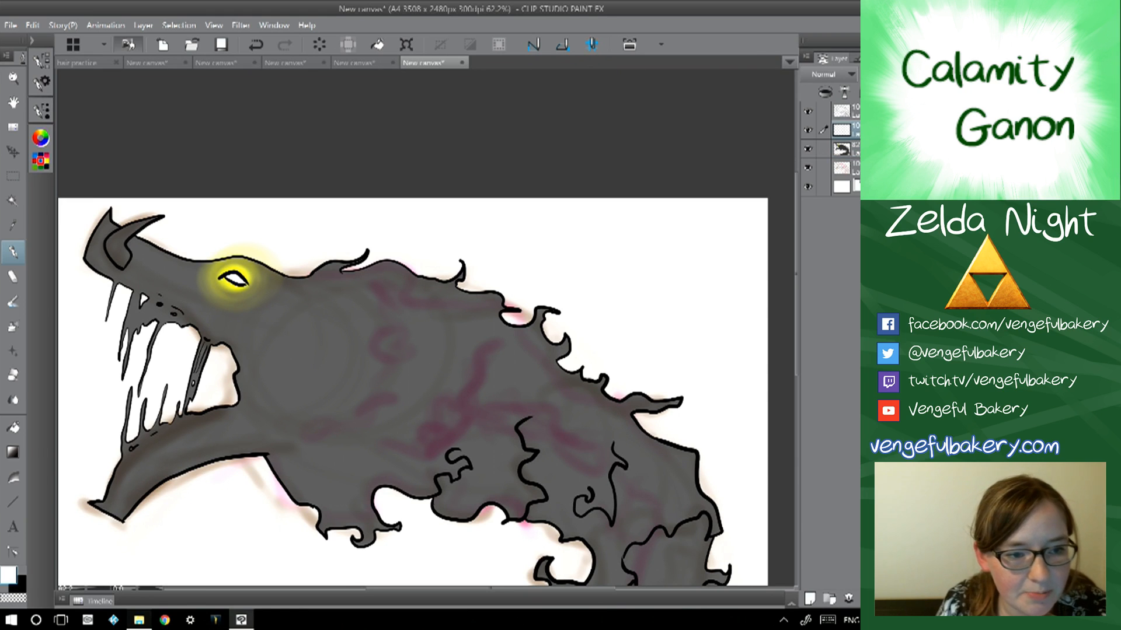
pyautogui.click(10, 578)
pyautogui.click(456, 266)
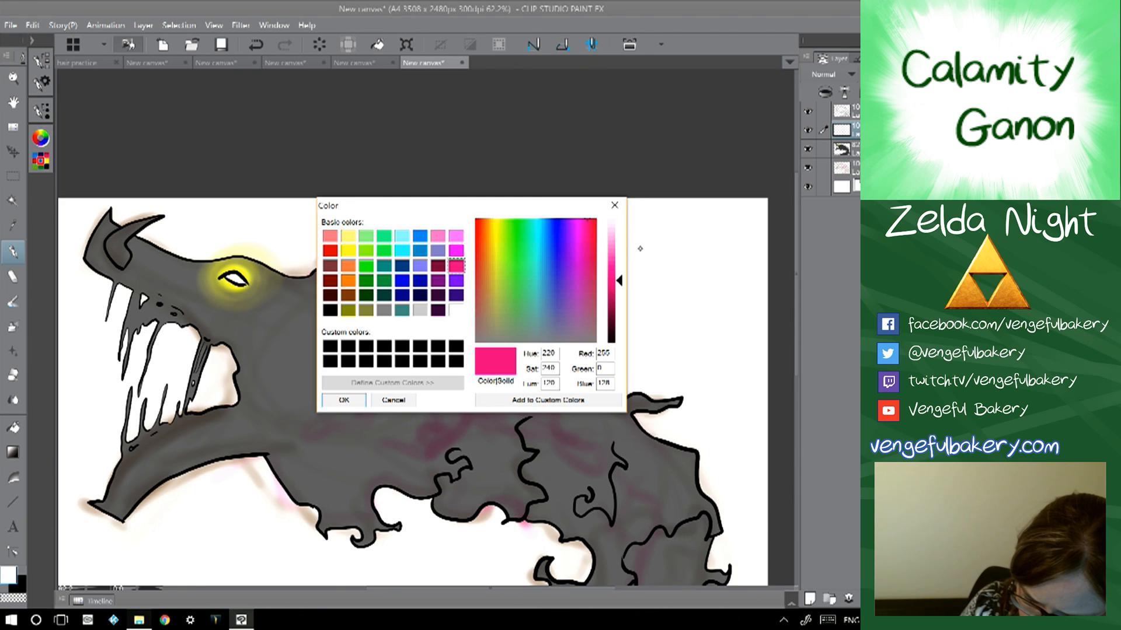
pyautogui.moveTo(586, 222); pyautogui.dragTo(588, 224)
pyautogui.moveTo(619, 280); pyautogui.dragTo(619, 284)
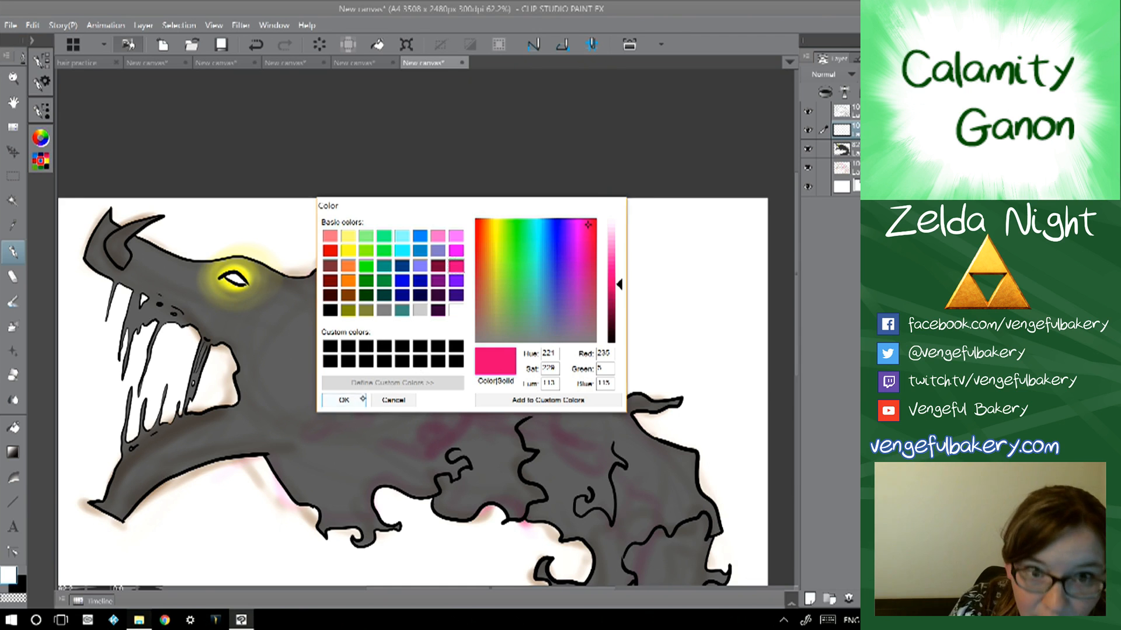
pyautogui.click(343, 399)
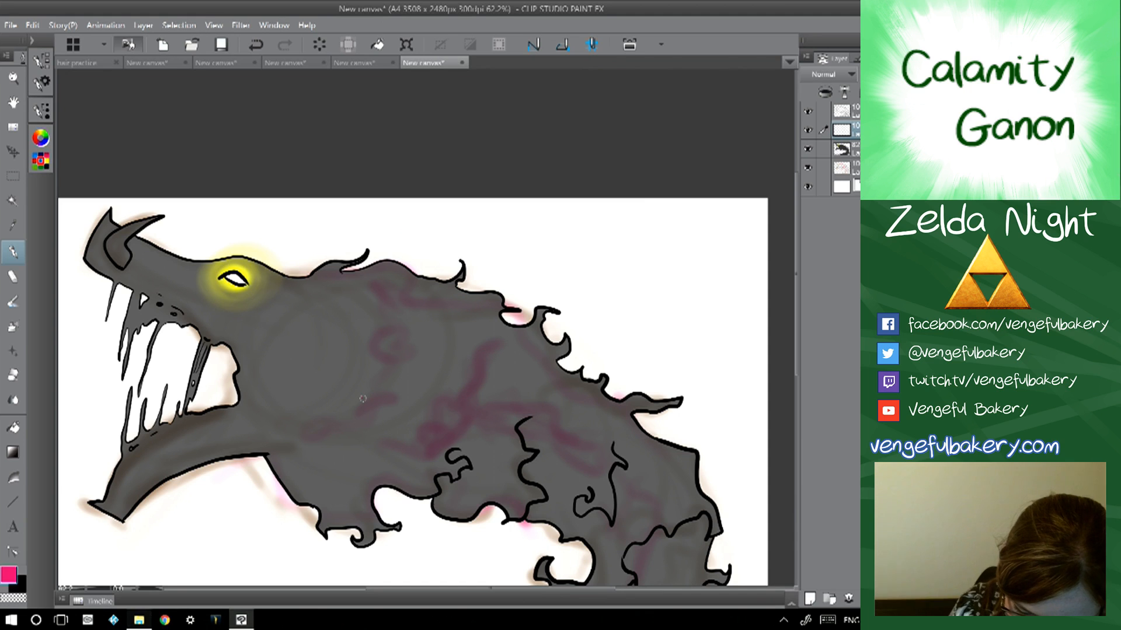
# - Select the creature's grey body area on the fill layer with Auto select, and return to the empty layer above
pyautogui.scroll(-3, 413, 391)
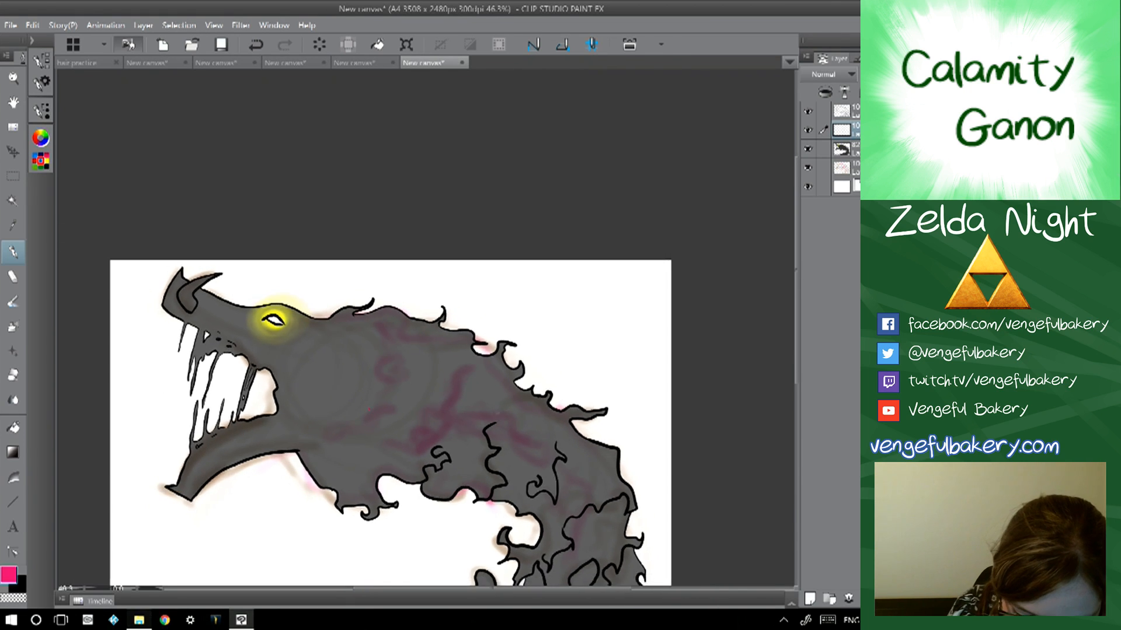
pyautogui.moveTo(389, 425); pyautogui.dragTo(333, 403)
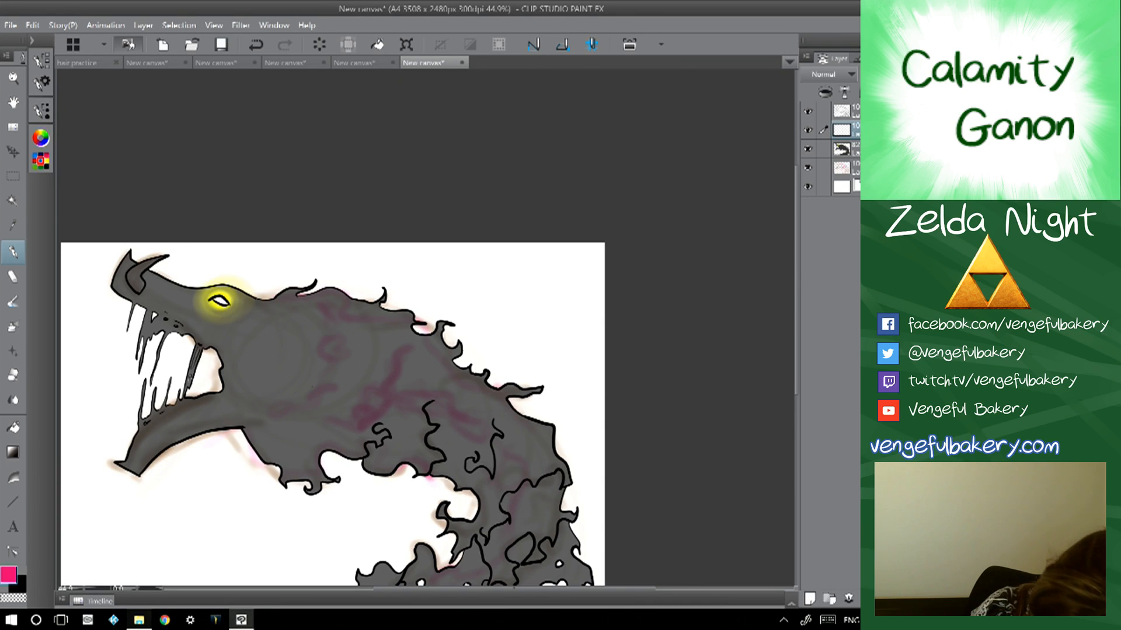
pyautogui.click(841, 149)
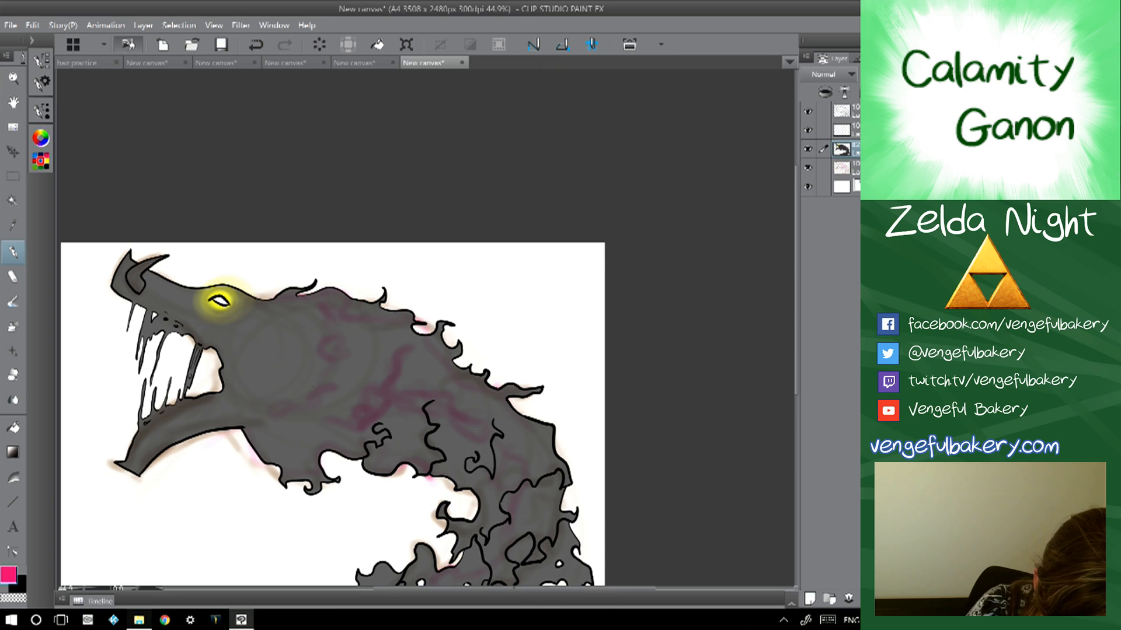
pyautogui.press('w')
pyautogui.click(336, 374)
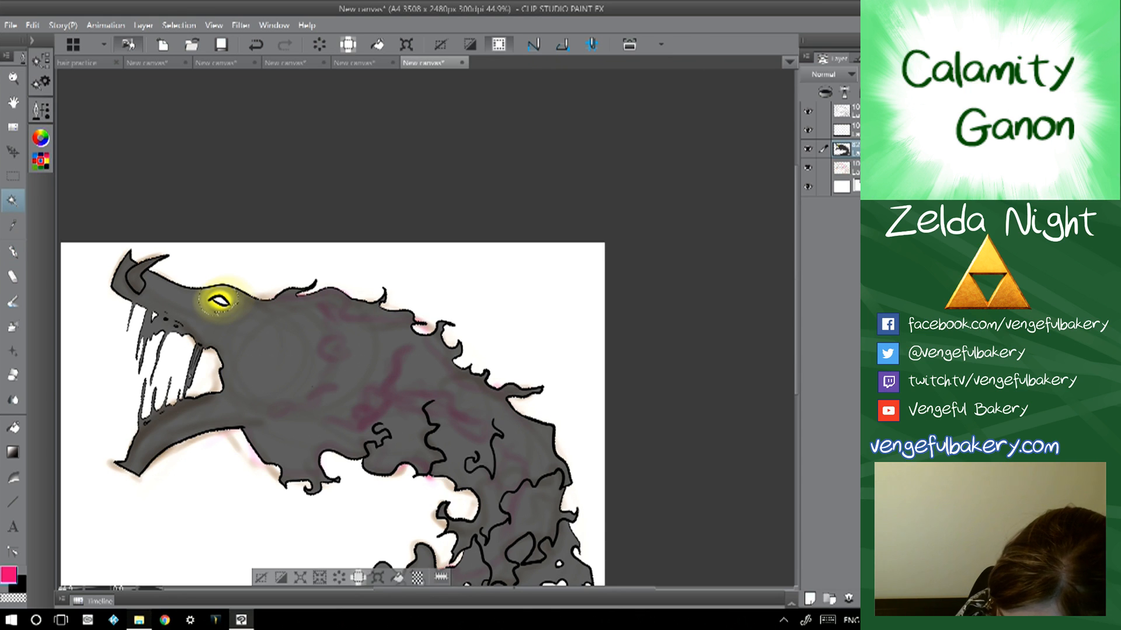
pyautogui.hotkey('alt', ']')
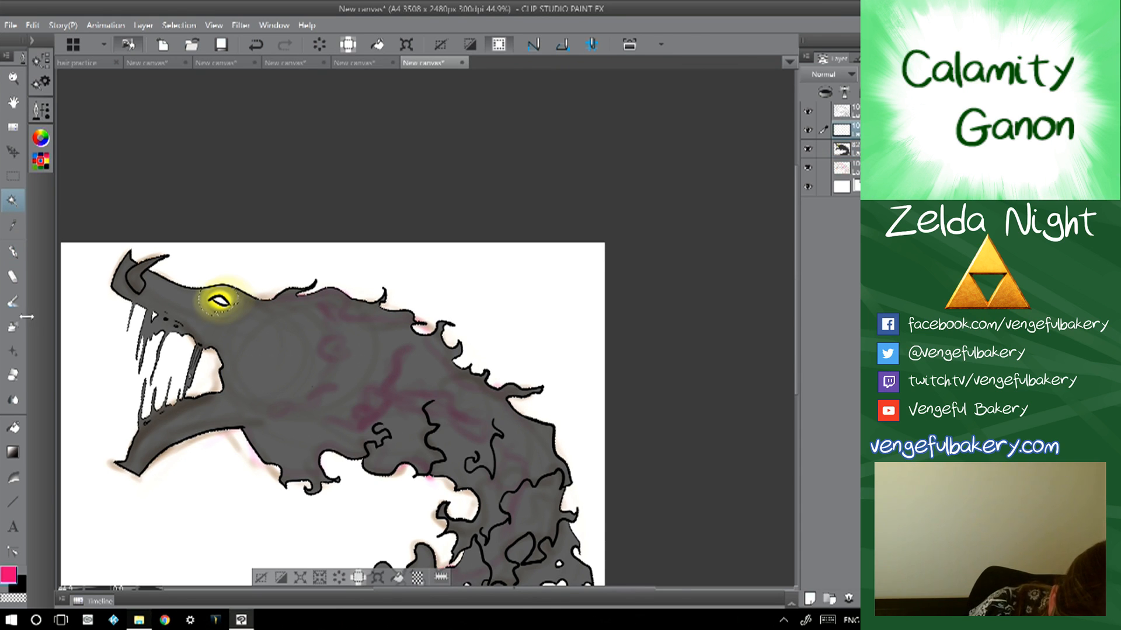
# - Paint pink accents along the lower jaw's underside, on the strand at the back of the mouth and on the top of the head
pyautogui.press('p')
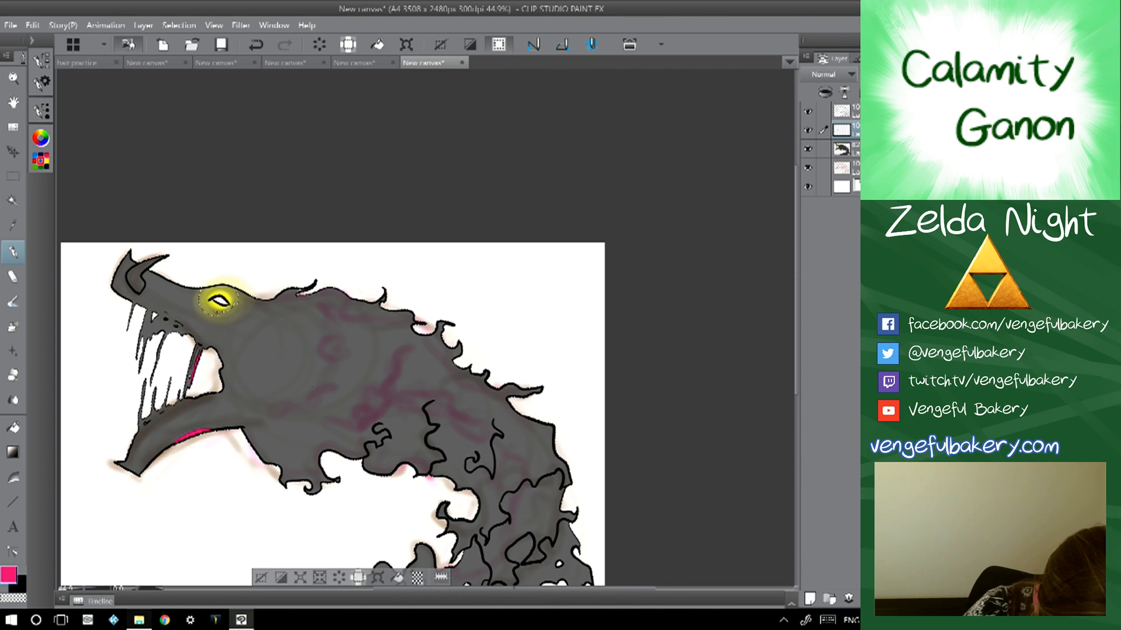
pyautogui.click(12, 302)
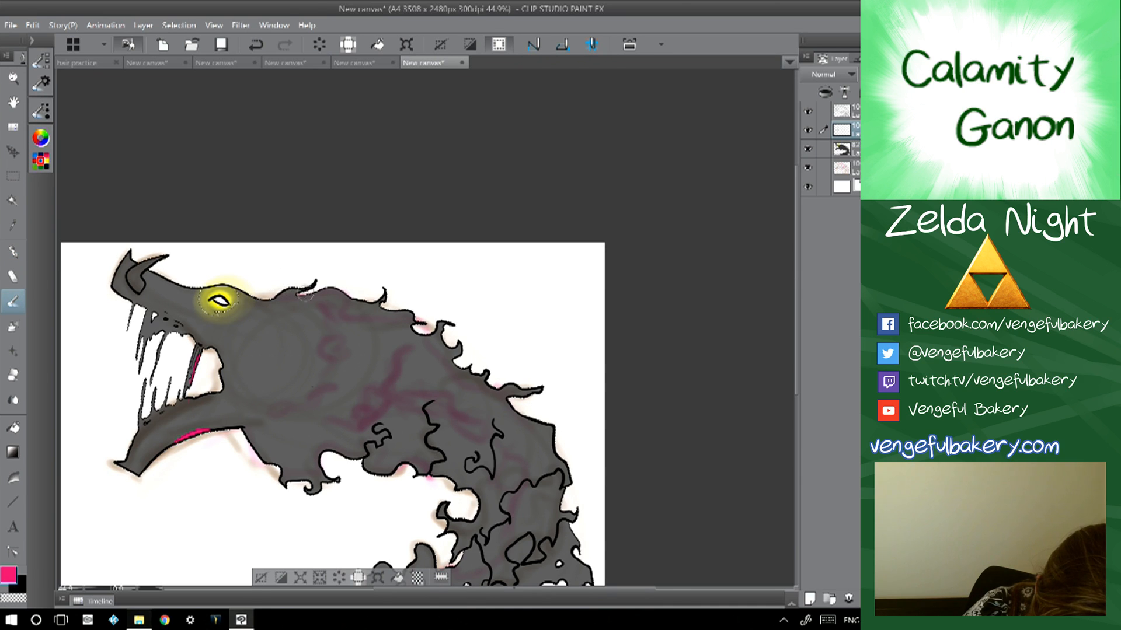
pyautogui.moveTo(326, 296); pyautogui.dragTo(348, 284)
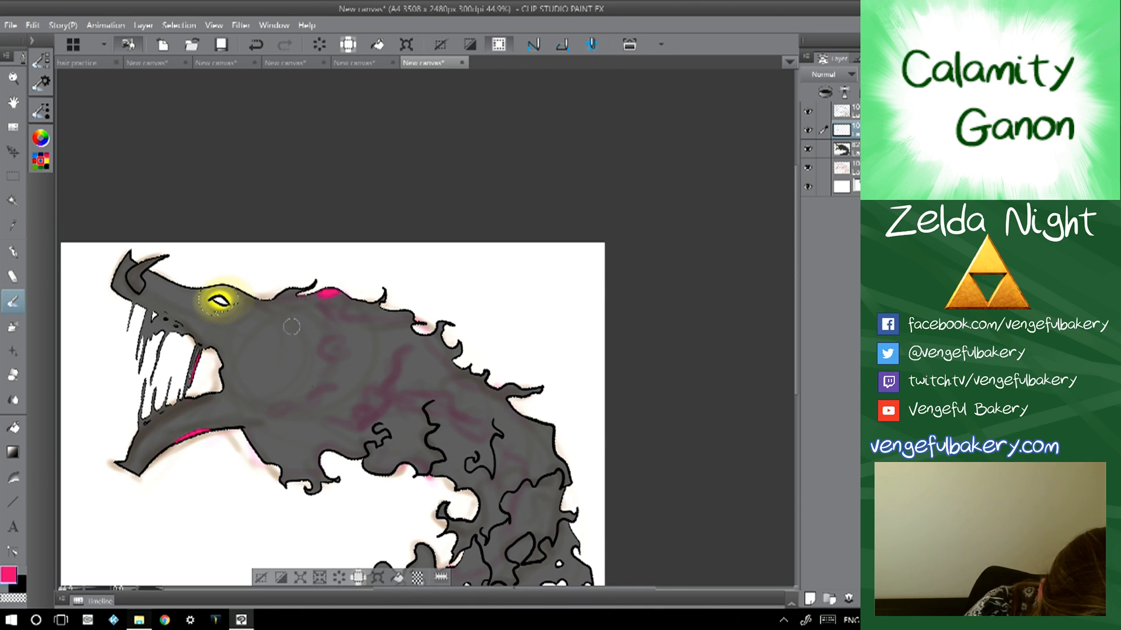
pyautogui.moveTo(207, 435); pyautogui.dragTo(176, 451)
pyautogui.moveTo(201, 354); pyautogui.dragTo(192, 386)
# - Brush branching pink streaks down the middle of the neck, along the chest's smoke edge and down the inner tail
pyautogui.moveTo(340, 347)
pyautogui.mouseDown()
pyautogui.moveTo(324, 345)
pyautogui.moveTo(412, 413)
pyautogui.mouseUp()
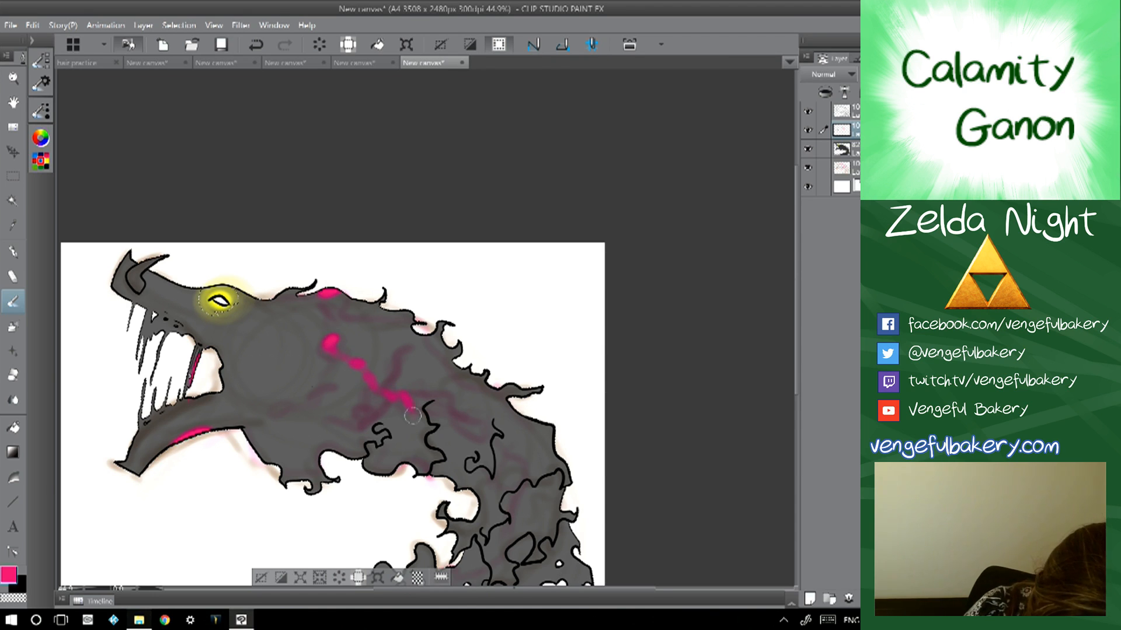
pyautogui.moveTo(355, 380)
pyautogui.mouseDown()
pyautogui.moveTo(357, 400)
pyautogui.moveTo(374, 403)
pyautogui.moveTo(367, 454)
pyautogui.moveTo(392, 470)
pyautogui.moveTo(424, 468)
pyautogui.moveTo(385, 465)
pyautogui.mouseUp()
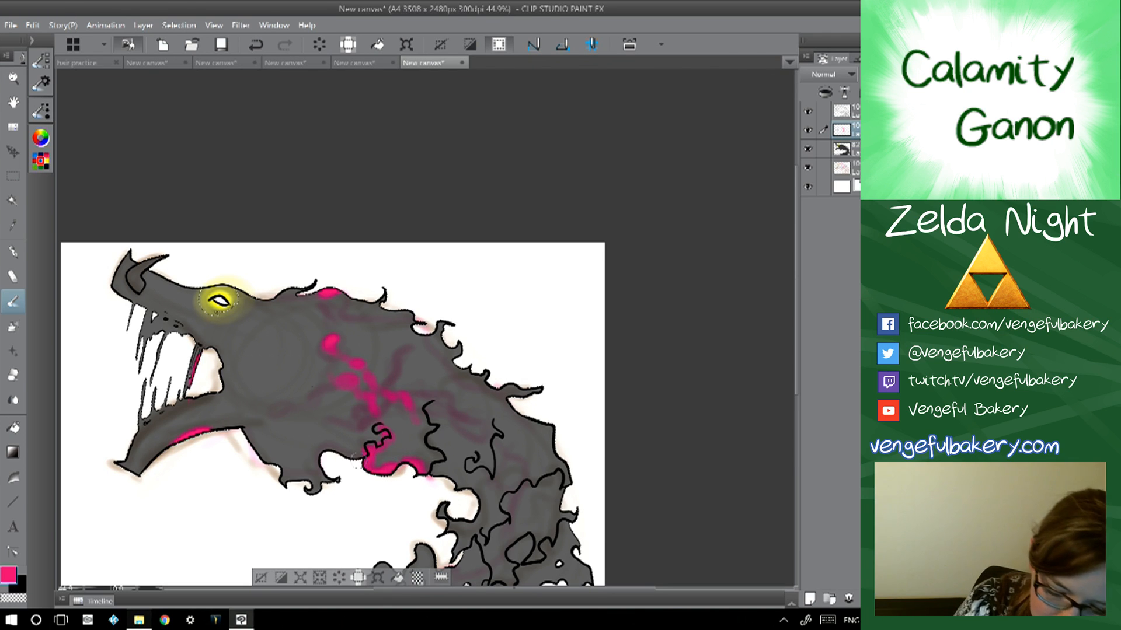
pyautogui.scroll(-2, 385, 465)
pyautogui.moveTo(448, 349)
pyautogui.mouseDown()
pyautogui.moveTo(458, 397)
pyautogui.moveTo(433, 392)
pyautogui.moveTo(455, 421)
pyautogui.moveTo(452, 454)
pyautogui.moveTo(415, 463)
pyautogui.moveTo(403, 453)
pyautogui.moveTo(404, 440)
pyautogui.moveTo(427, 444)
pyautogui.mouseUp()
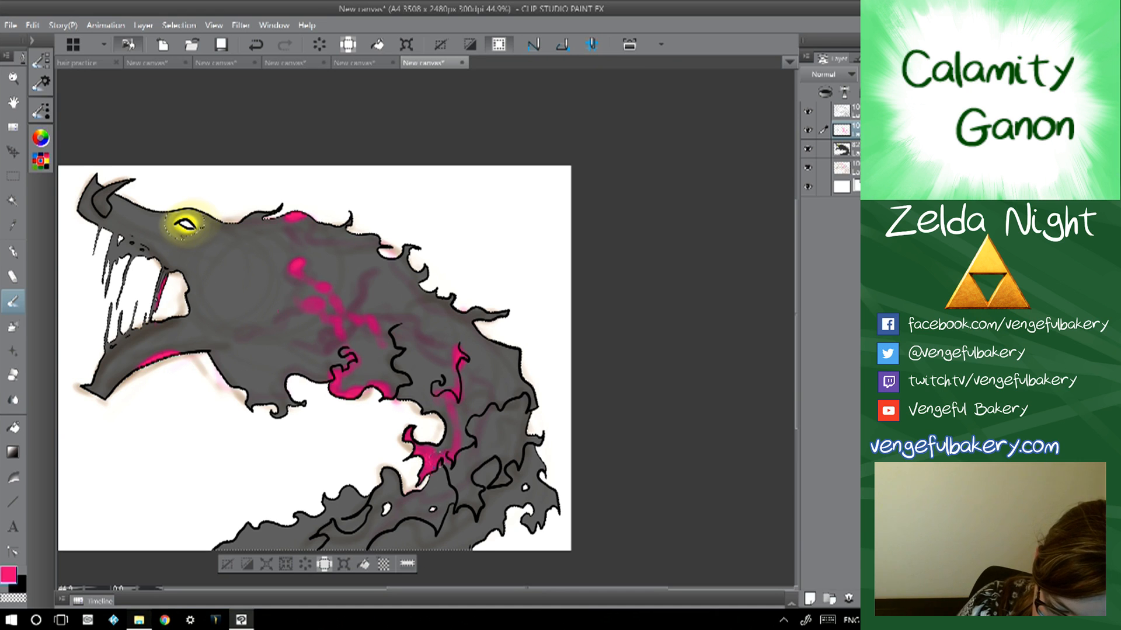
# - Brush pink streaks over the throat and its curled smoke tips, and a short one on the upper neck
pyautogui.moveTo(373, 327); pyautogui.dragTo(377, 371)
pyautogui.moveTo(248, 377)
pyautogui.mouseDown()
pyautogui.moveTo(304, 429)
pyautogui.moveTo(252, 413)
pyautogui.moveTo(255, 455)
pyautogui.moveTo(279, 445)
pyautogui.mouseUp()
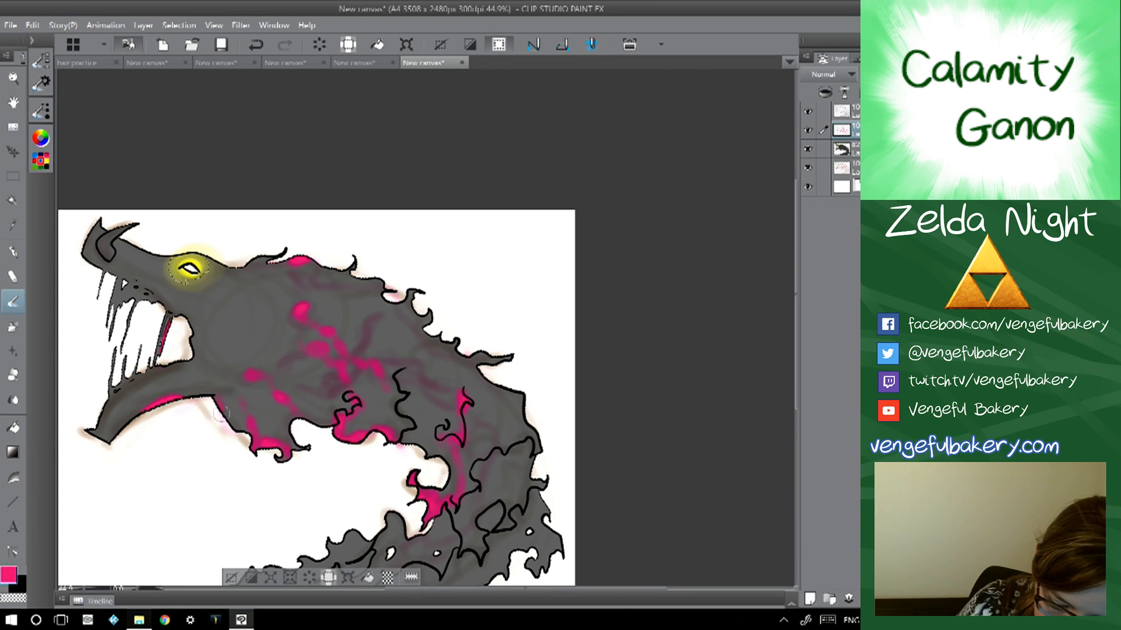
pyautogui.moveTo(262, 471); pyautogui.dragTo(253, 436)
pyautogui.moveTo(367, 287); pyautogui.dragTo(391, 310)
# - Make the grey body fill layer opaque to cover the sketch, and return to the pink accent layer
pyautogui.click(841, 149)
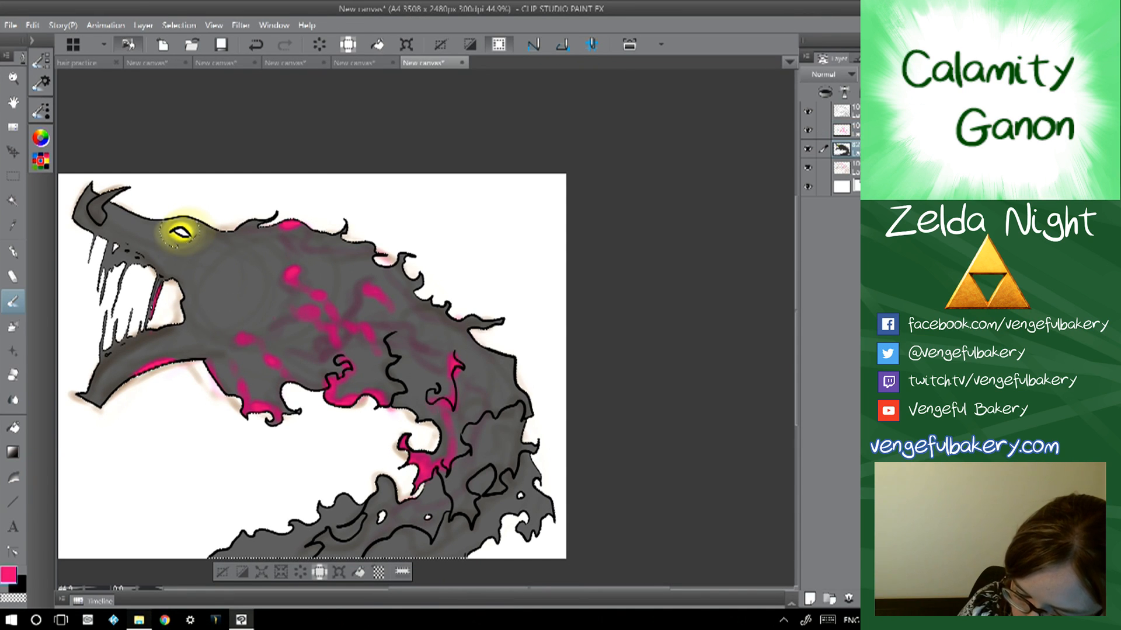
pyautogui.click(841, 129)
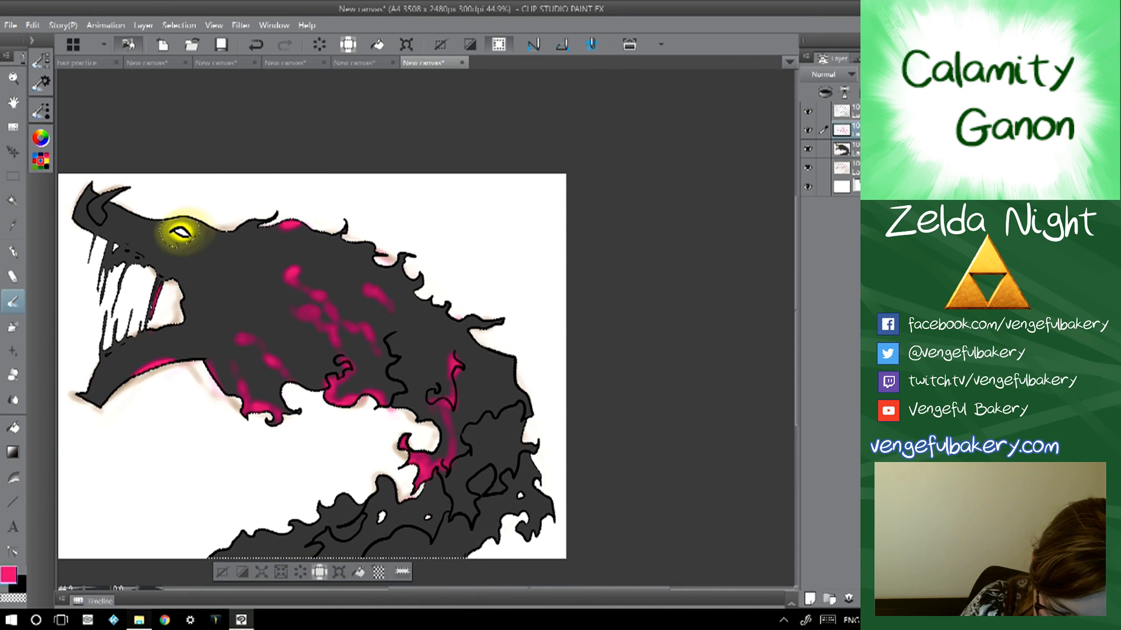
# - Brush pink accents behind the eye, on the back spike, along the tail's outer edge and down to its lower smoke swirls
pyautogui.click(258, 266)
pyautogui.moveTo(259, 269); pyautogui.dragTo(274, 295)
pyautogui.moveTo(457, 338)
pyautogui.mouseDown()
pyautogui.moveTo(470, 318)
pyautogui.moveTo(496, 322)
pyautogui.mouseUp()
pyautogui.moveTo(520, 385); pyautogui.dragTo(525, 409)
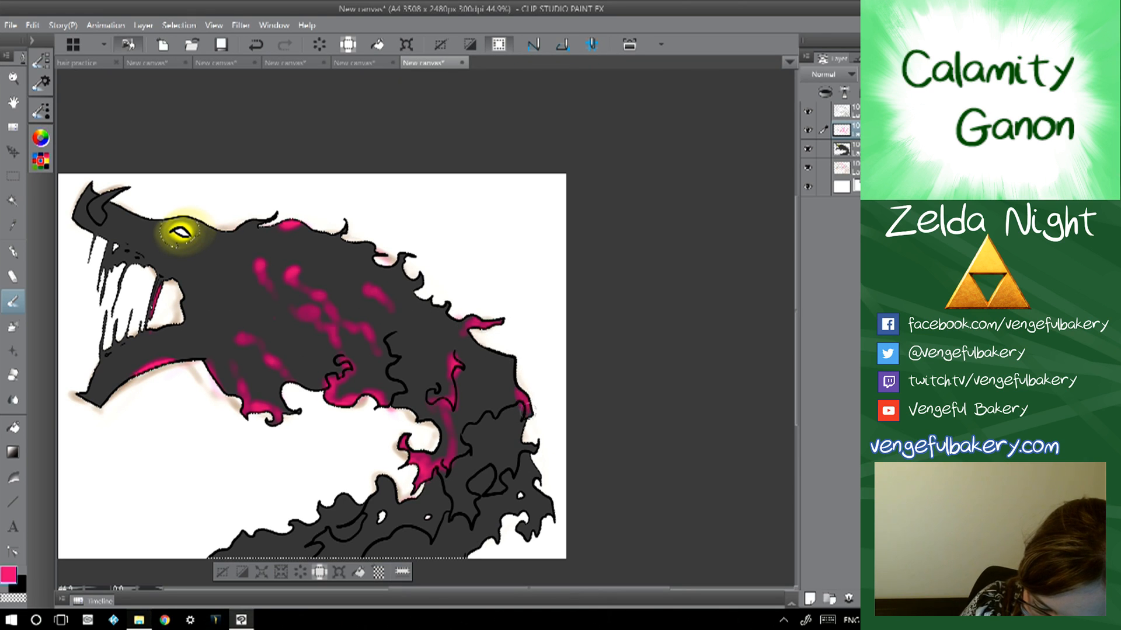
pyautogui.moveTo(510, 456)
pyautogui.mouseDown()
pyautogui.moveTo(495, 492)
pyautogui.moveTo(533, 376)
pyautogui.mouseUp()
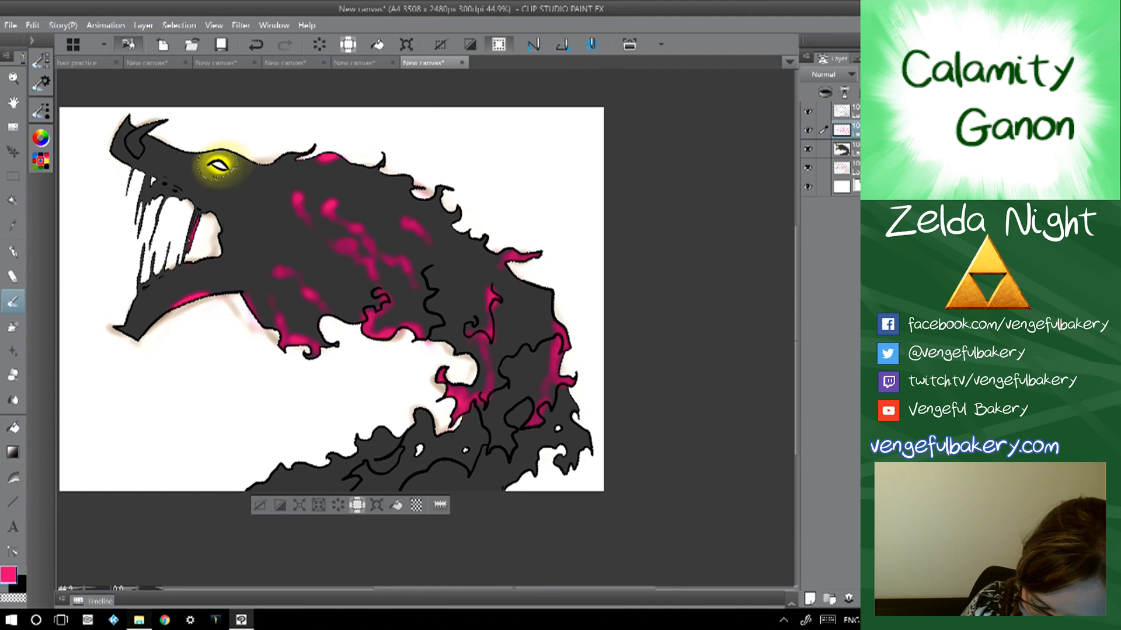
pyautogui.moveTo(517, 333); pyautogui.dragTo(518, 379)
pyautogui.moveTo(504, 416)
pyautogui.mouseDown()
pyautogui.moveTo(461, 474)
pyautogui.moveTo(412, 488)
pyautogui.mouseUp()
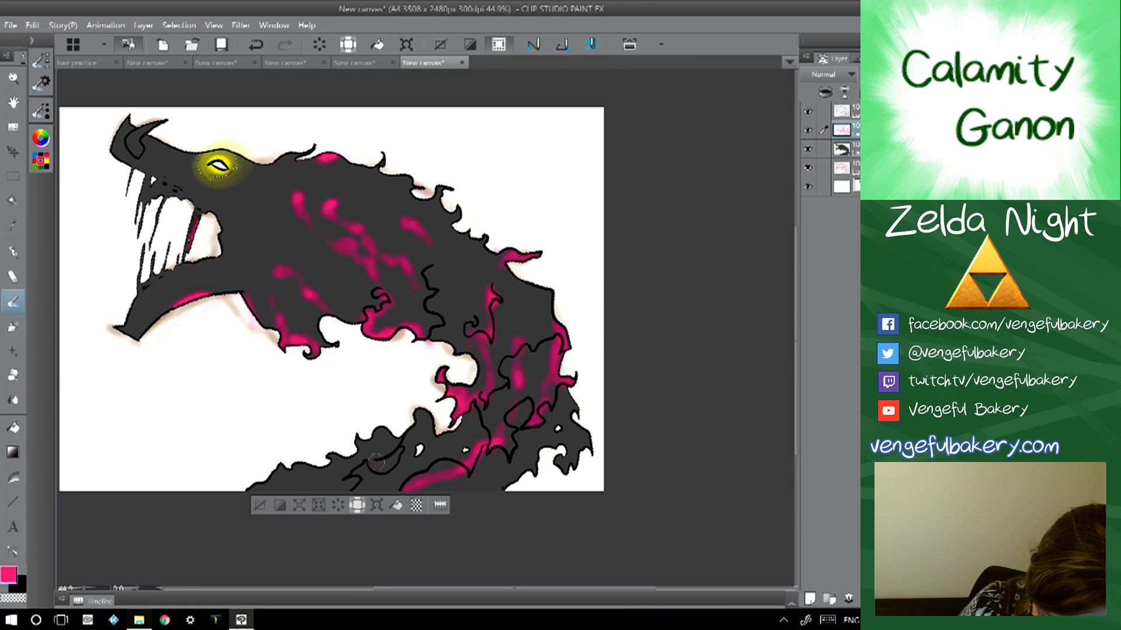
# - Brush pink streaks along the lower tail, the back's upper edge and the outer curve of the body
pyautogui.moveTo(390, 451)
pyautogui.mouseDown()
pyautogui.moveTo(324, 485)
pyautogui.moveTo(284, 491)
pyautogui.mouseUp()
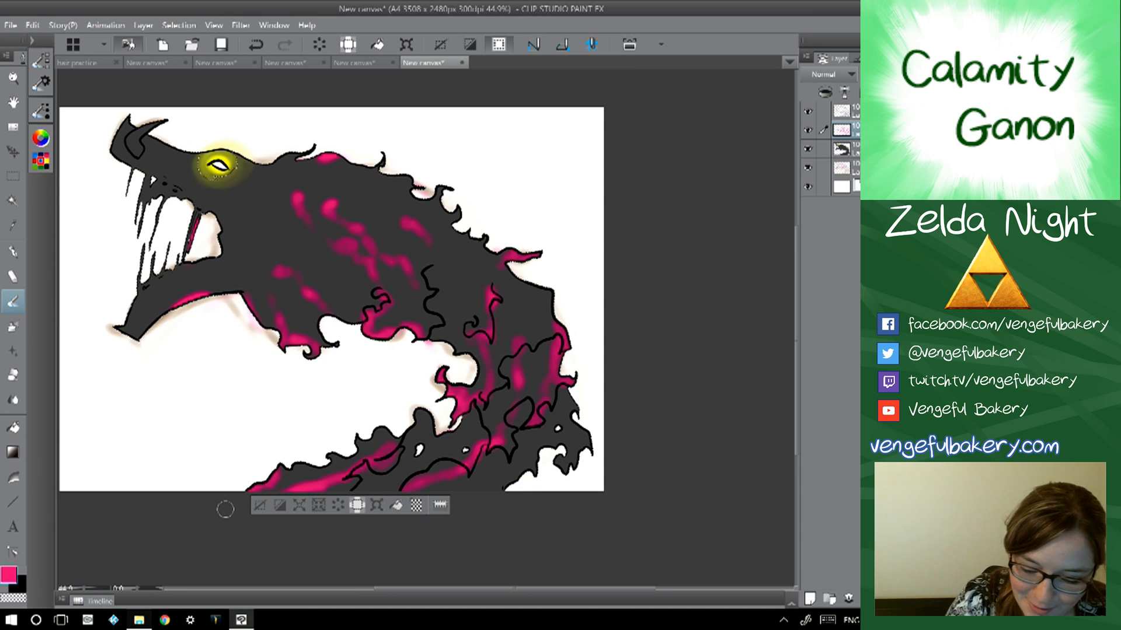
pyautogui.moveTo(464, 243)
pyautogui.mouseDown()
pyautogui.moveTo(543, 307)
pyautogui.moveTo(554, 372)
pyautogui.moveTo(573, 378)
pyautogui.moveTo(546, 401)
pyautogui.moveTo(544, 377)
pyautogui.moveTo(527, 407)
pyautogui.mouseUp()
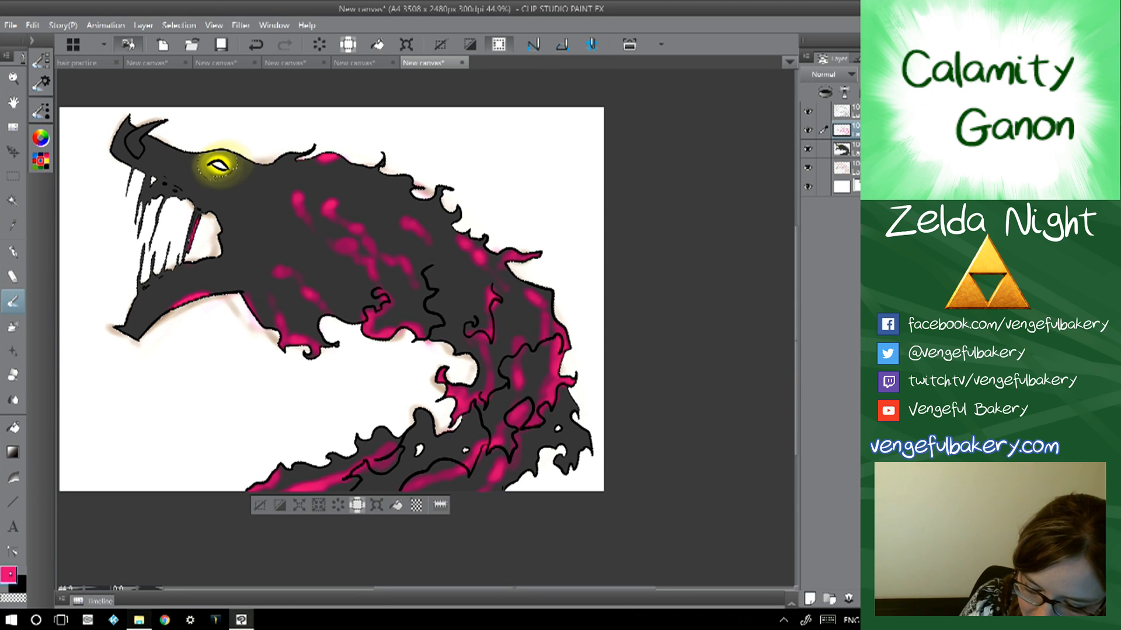
# - Choose a darker pink (RGB 171, 3, 83) and brush it along the mid-neck smoke edge, the chest and the tail's upper smoke bumps
pyautogui.click(9, 575)
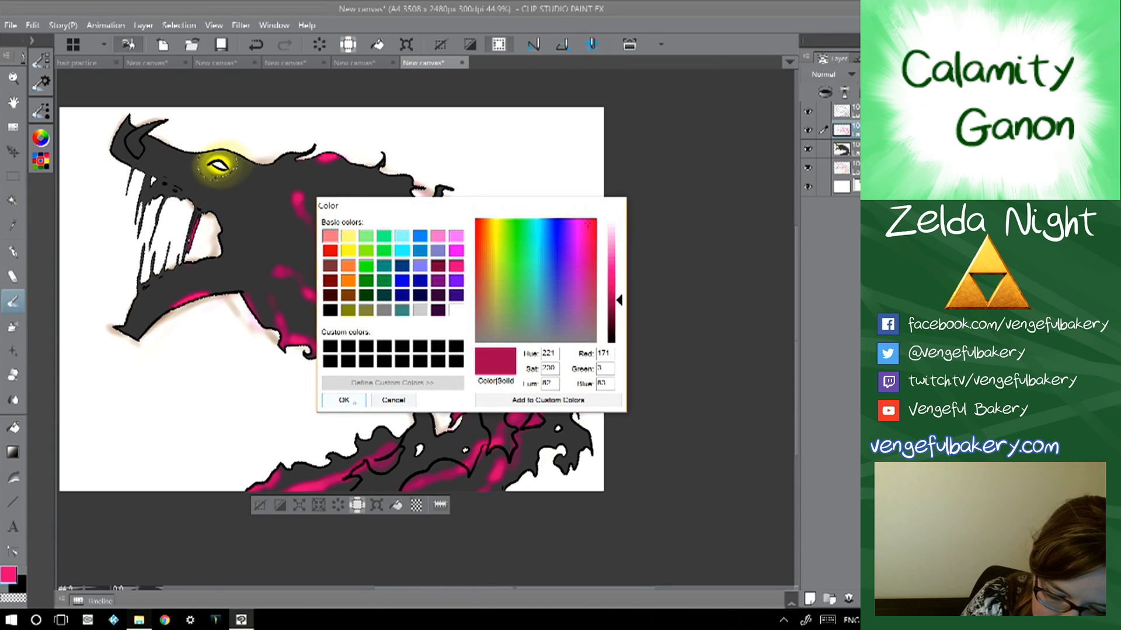
pyautogui.click(343, 400)
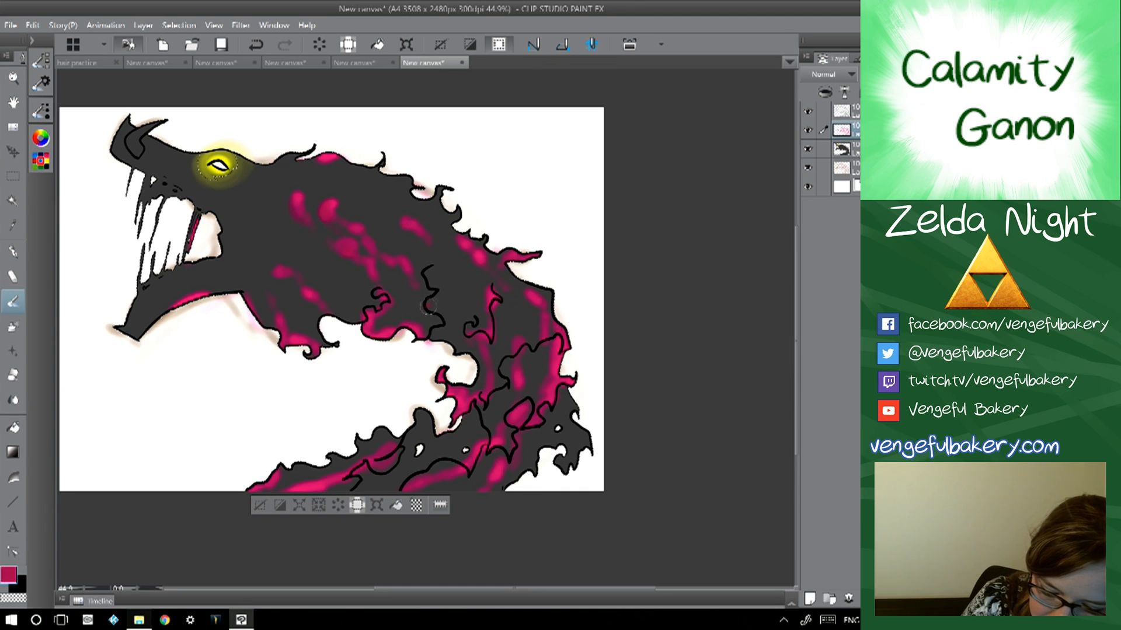
pyautogui.moveTo(438, 314)
pyautogui.mouseDown()
pyautogui.moveTo(476, 374)
pyautogui.moveTo(470, 390)
pyautogui.mouseUp()
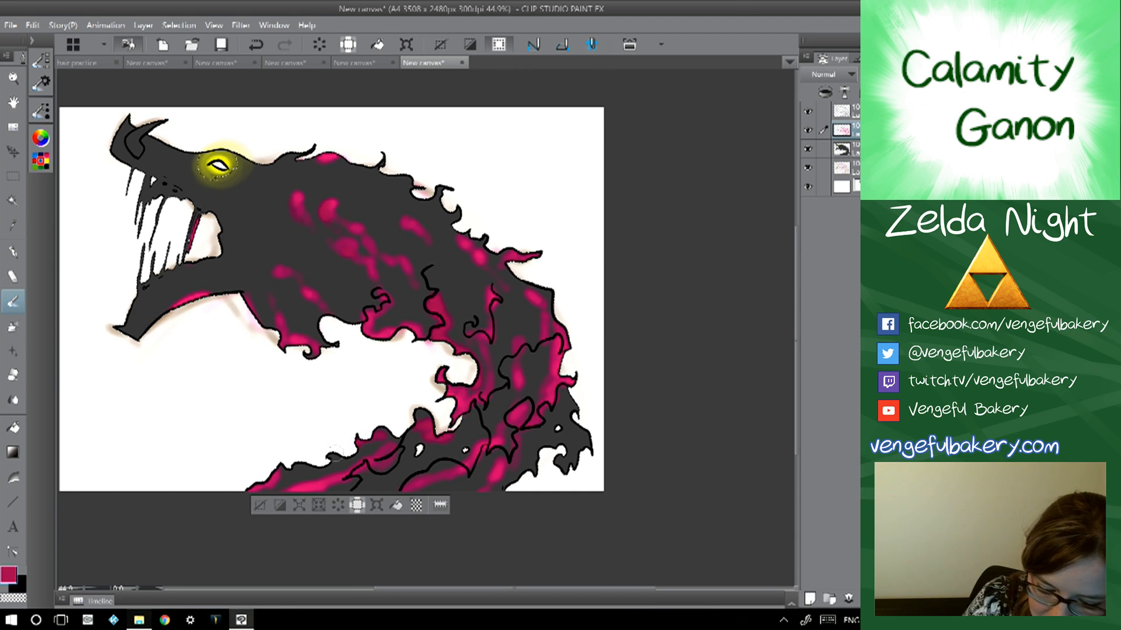
# - Switch the drawing colour to white, reduce the brush size to 8 and dab a highlight on the upper neck streak
pyautogui.click(8, 575)
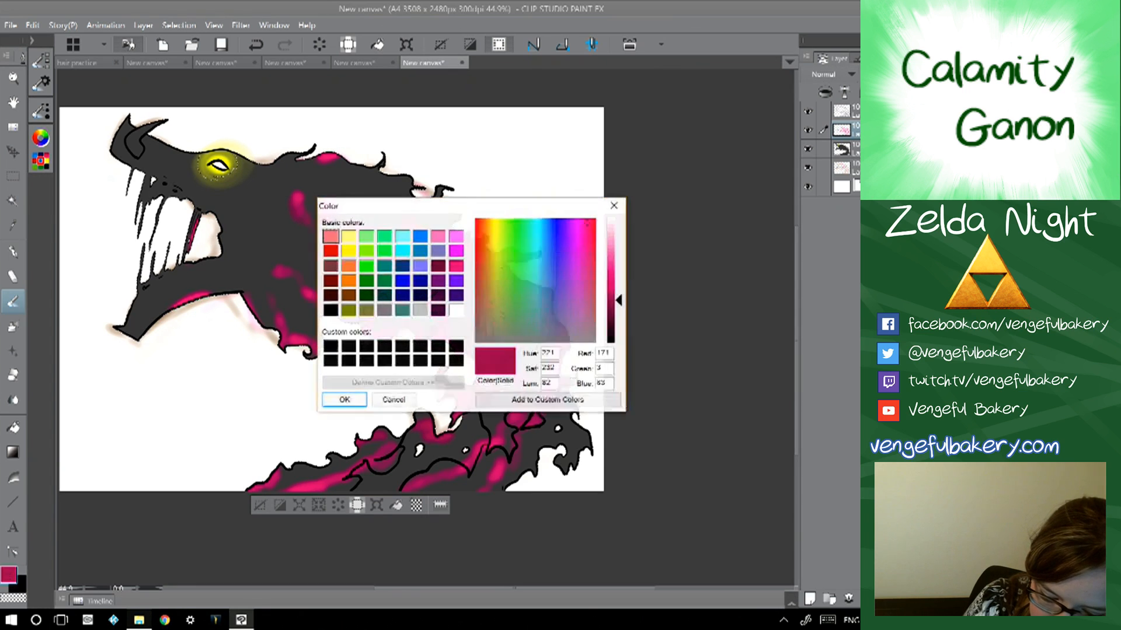
pyautogui.click(456, 310)
pyautogui.click(344, 400)
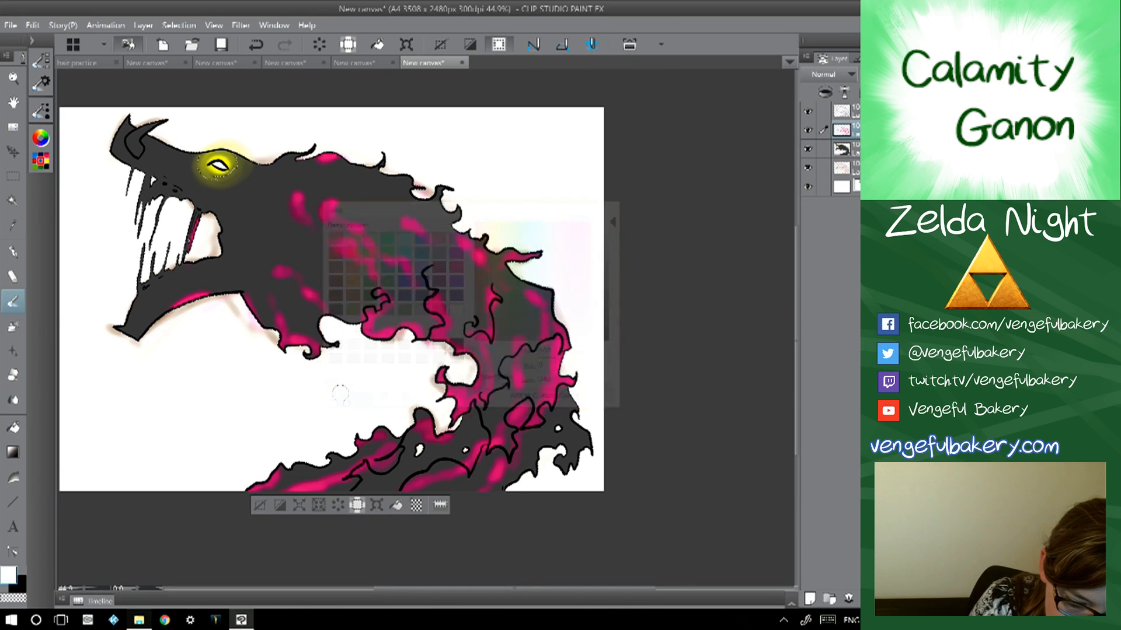
pyautogui.click(31, 40)
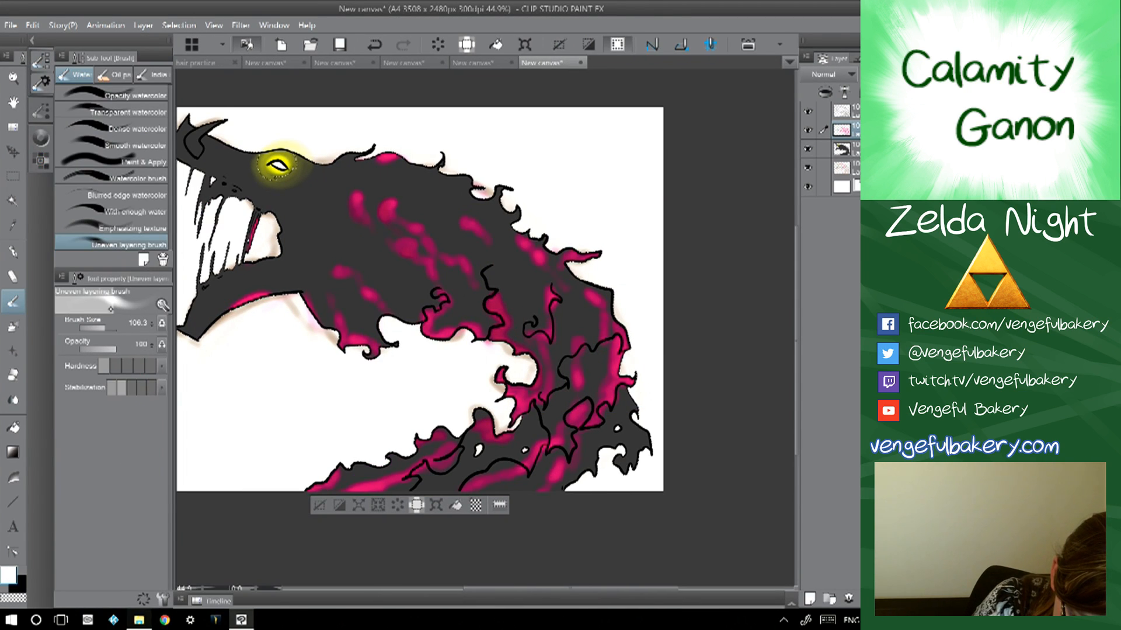
pyautogui.click(100, 329)
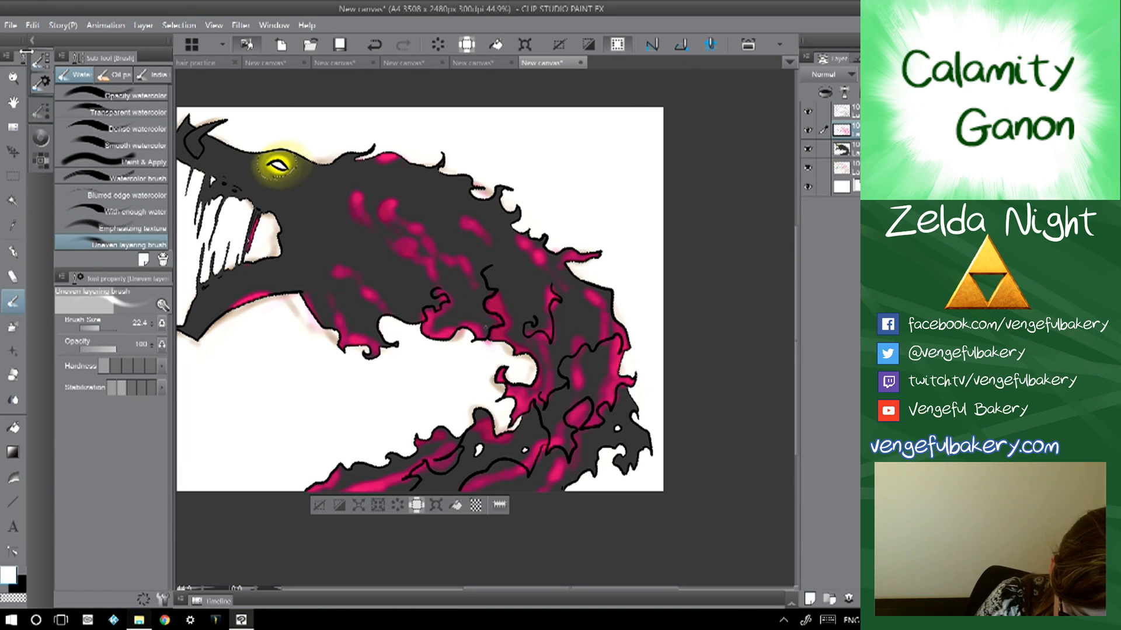
pyautogui.click(88, 328)
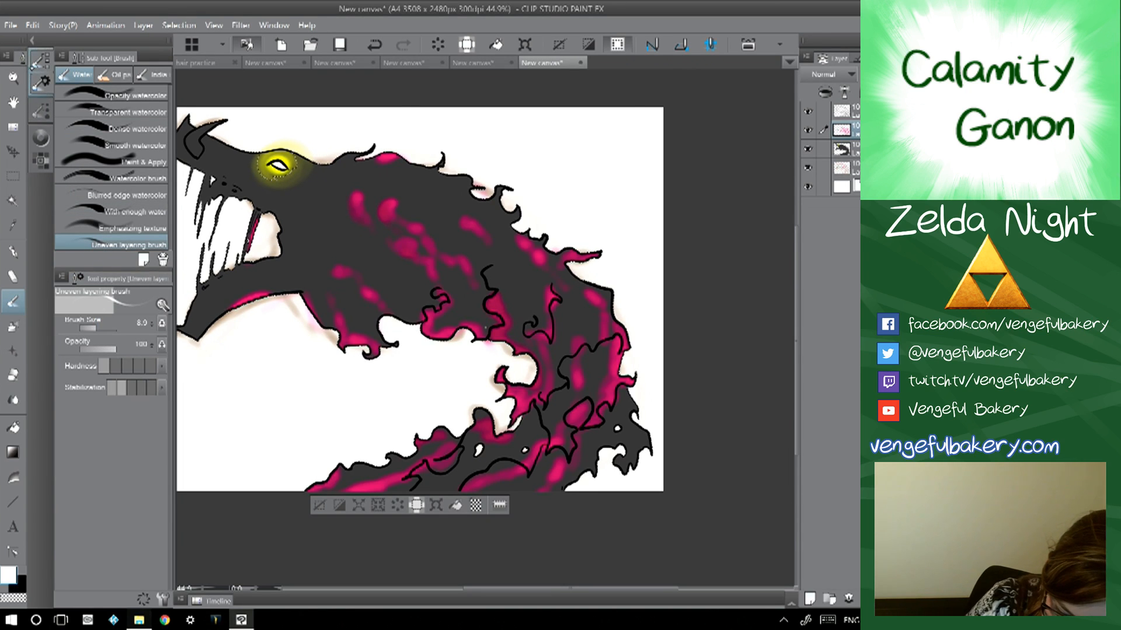
pyautogui.click(32, 40)
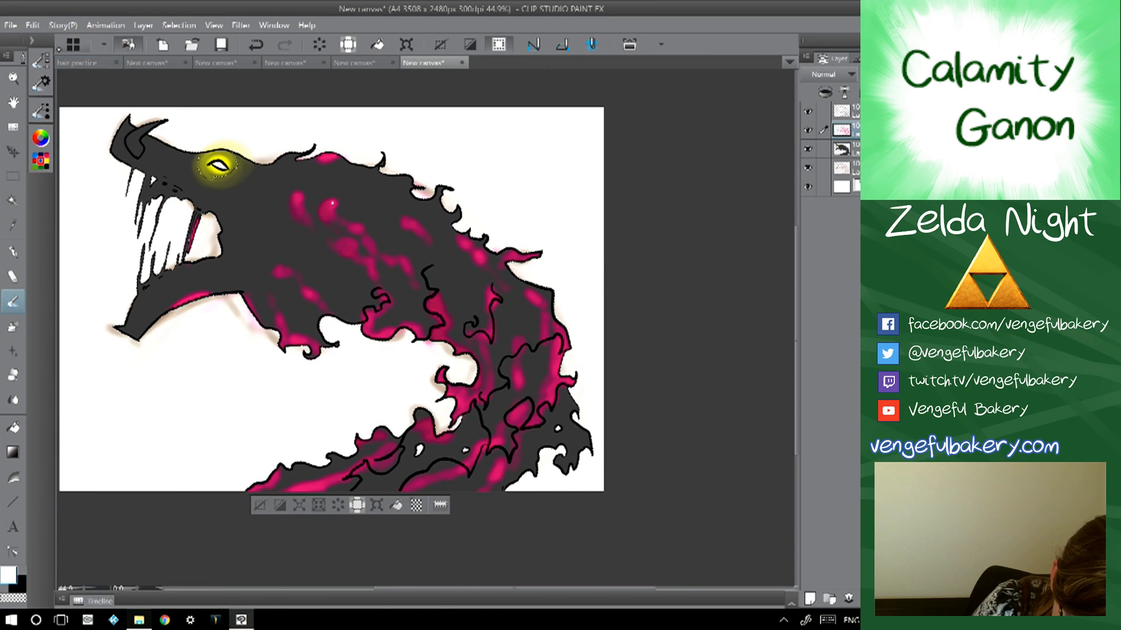
# - Paint jagged white highlights on the pink neck, back and tail streaks at brush size 17, and clear the selection
pyautogui.click(32, 40)
pyautogui.click(100, 328)
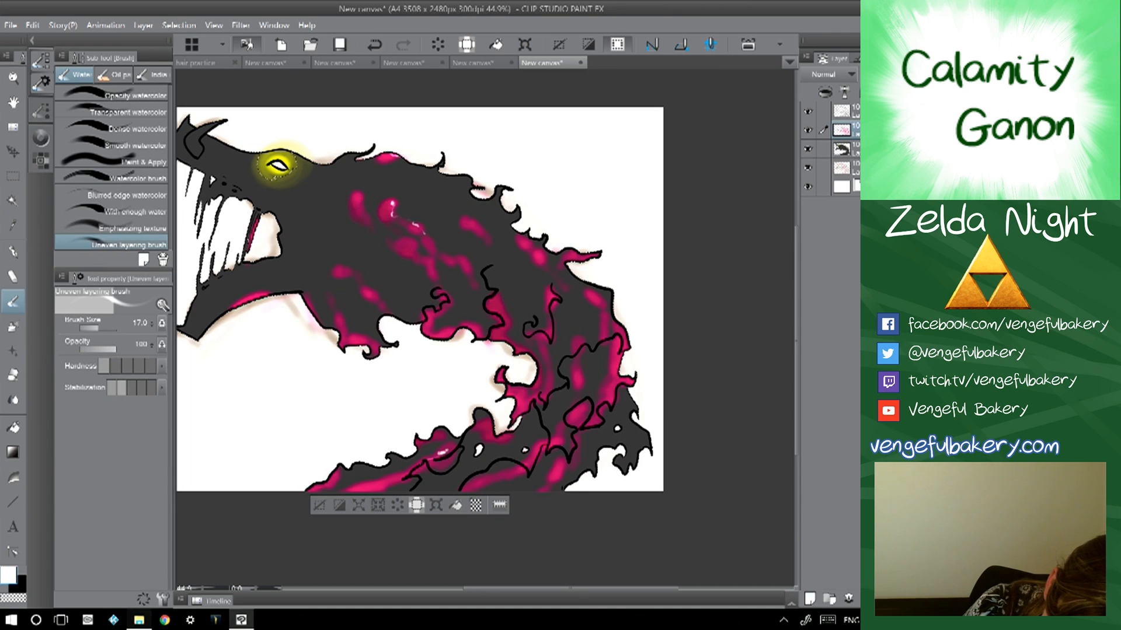
pyautogui.moveTo(410, 471)
pyautogui.mouseDown()
pyautogui.moveTo(382, 482)
pyautogui.moveTo(428, 466)
pyautogui.moveTo(369, 488)
pyautogui.mouseUp()
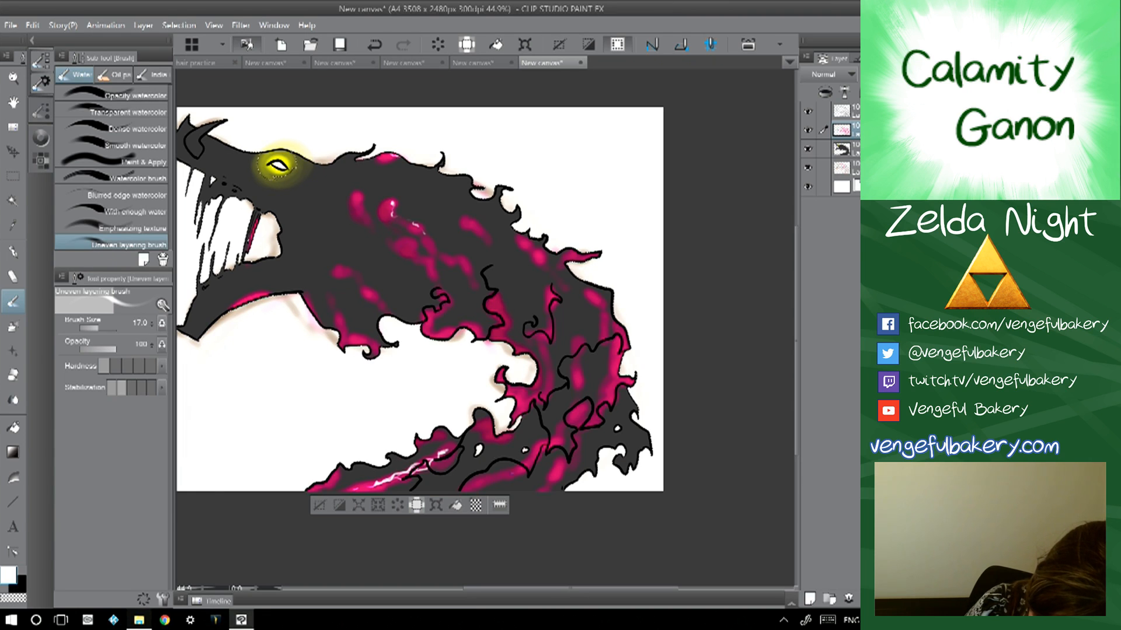
pyautogui.moveTo(490, 475); pyautogui.dragTo(470, 485)
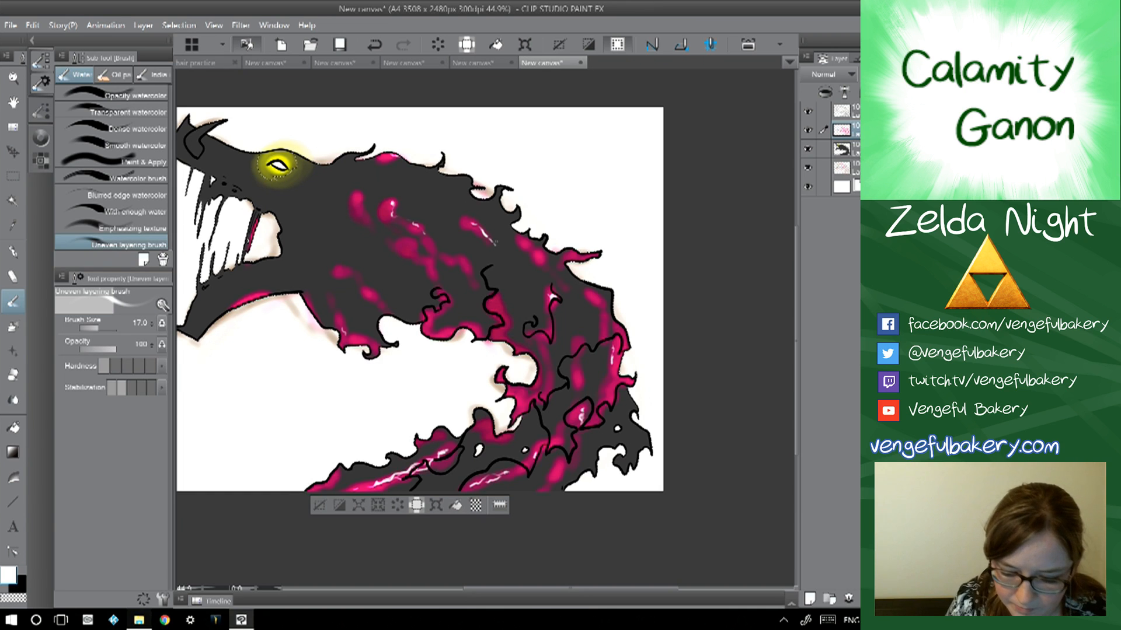
pyautogui.hotkey('ctrl', '-')
pyautogui.click(326, 493)
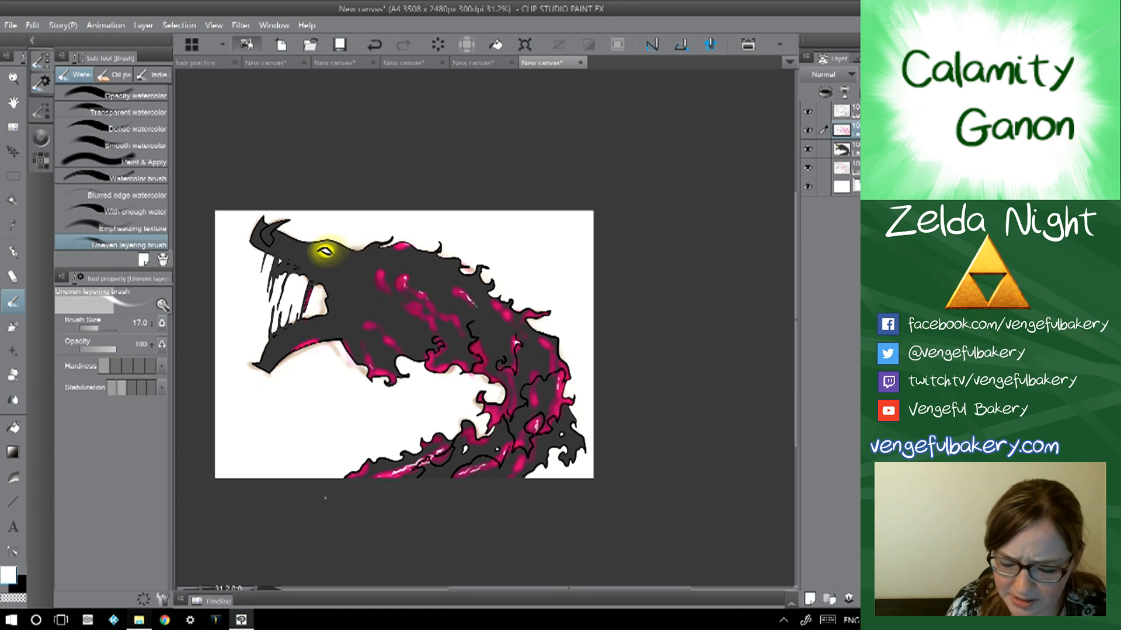
# - Choose light pink and brush thin highlights along the streaks on the neck, back spot, inner chest and throat
pyautogui.scroll(5, 442, 294)
pyautogui.moveTo(442, 295); pyautogui.dragTo(370, 288)
pyautogui.doubleClick(9, 575)
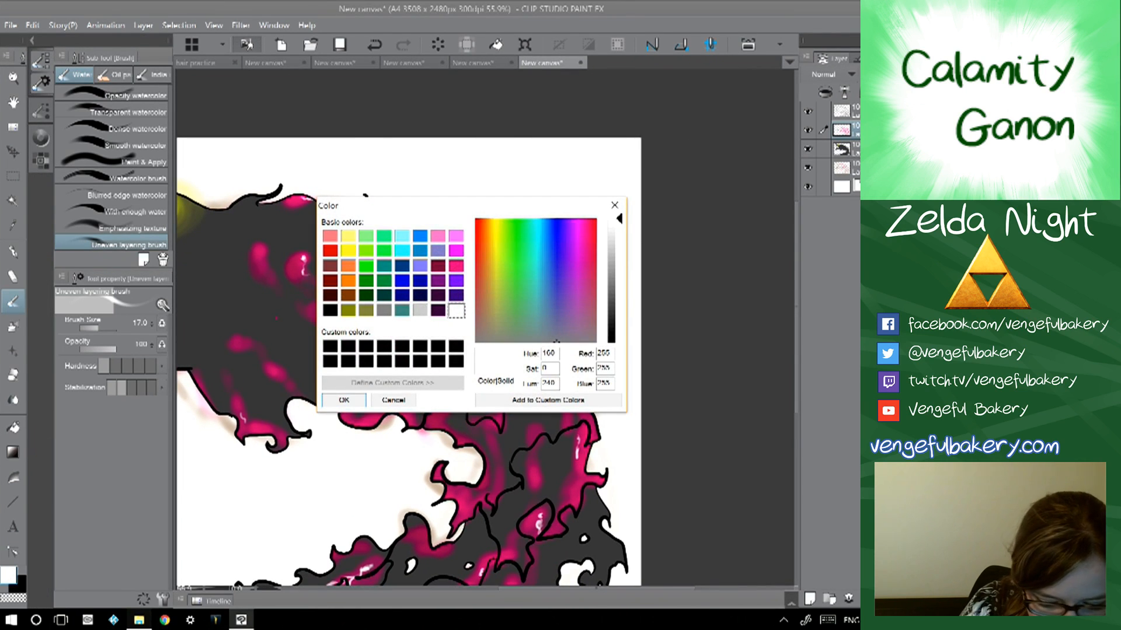
pyautogui.click(438, 235)
pyautogui.click(344, 400)
pyautogui.moveTo(347, 394); pyautogui.dragTo(445, 430)
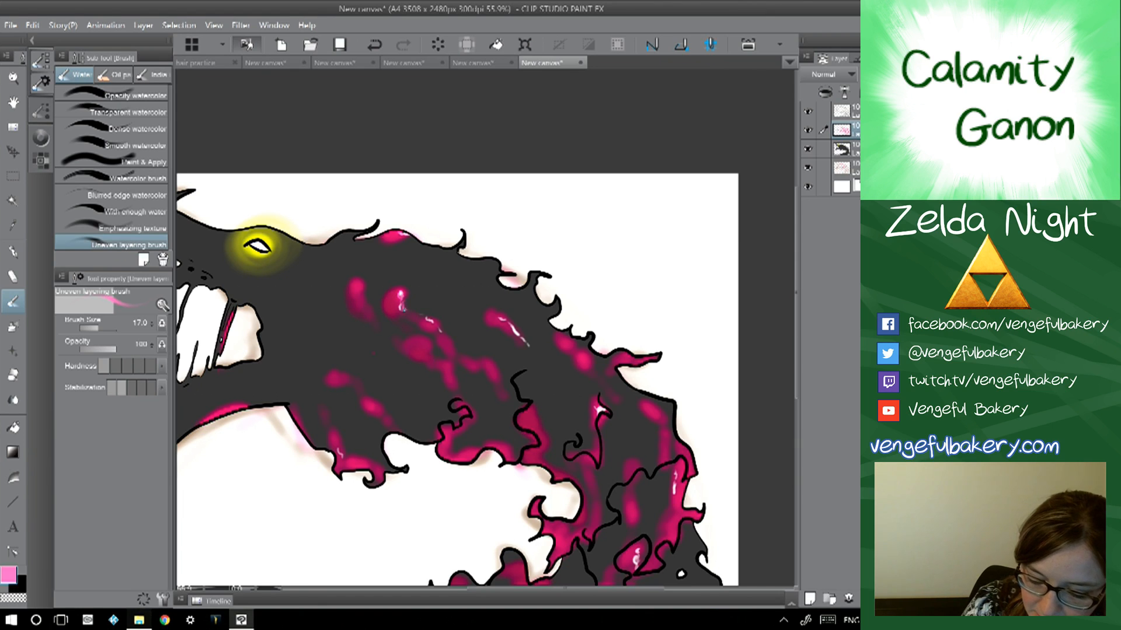
pyautogui.moveTo(437, 323)
pyautogui.mouseDown()
pyautogui.moveTo(442, 335)
pyautogui.moveTo(509, 325)
pyautogui.mouseUp()
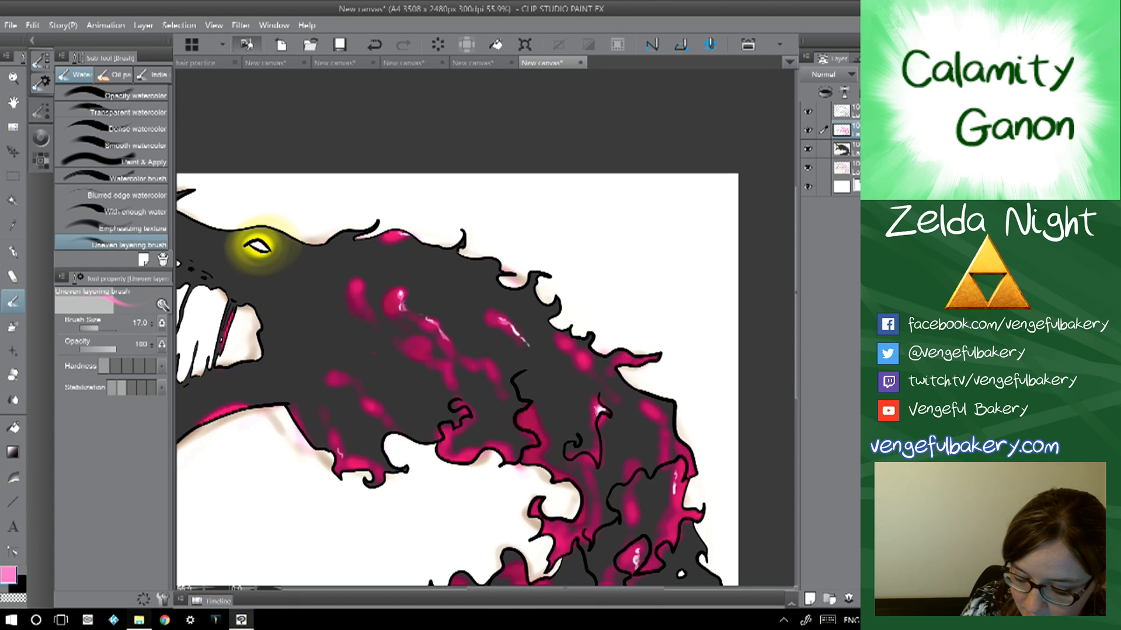
pyautogui.moveTo(598, 426); pyautogui.dragTo(595, 453)
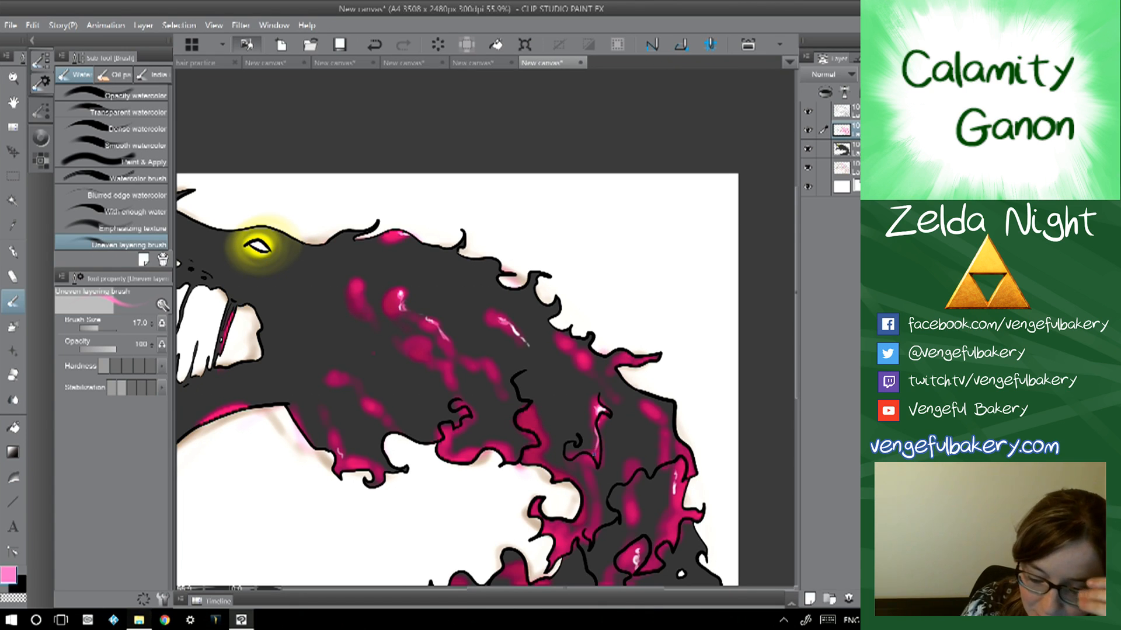
pyautogui.hotkey('ctrl', '-')
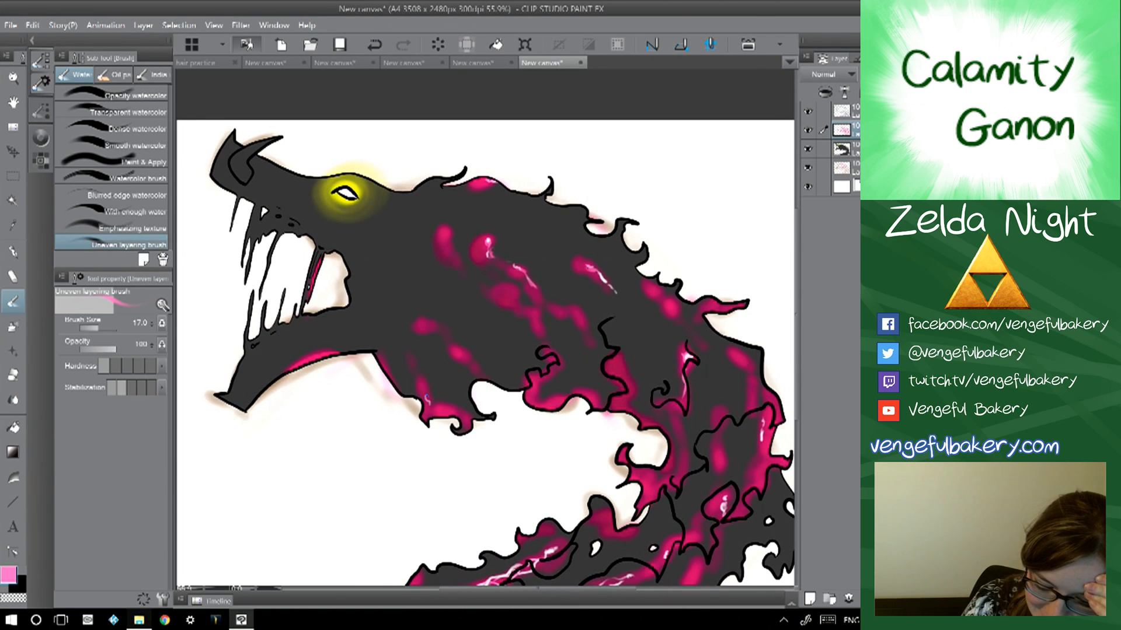
pyautogui.moveTo(423, 395); pyautogui.dragTo(430, 404)
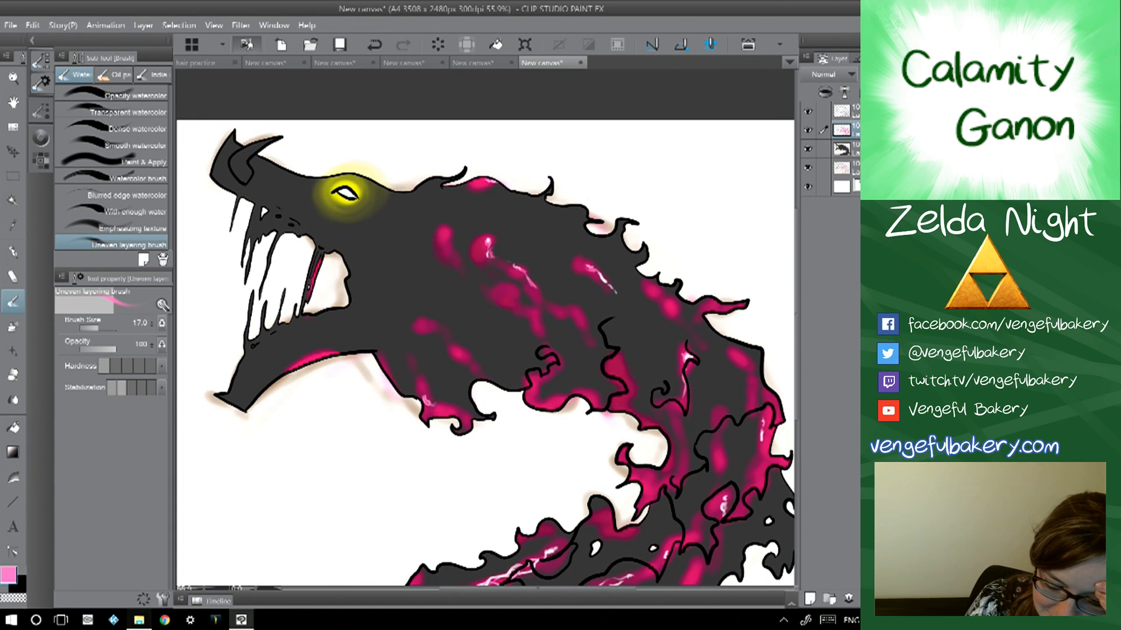
# - Enlarge the brush to 56 and add soft light-pink glows to the lower tail, neck and throat streaks
pyautogui.moveTo(596, 350)
pyautogui.mouseDown()
pyautogui.moveTo(501, 351)
pyautogui.moveTo(372, 321)
pyautogui.mouseUp()
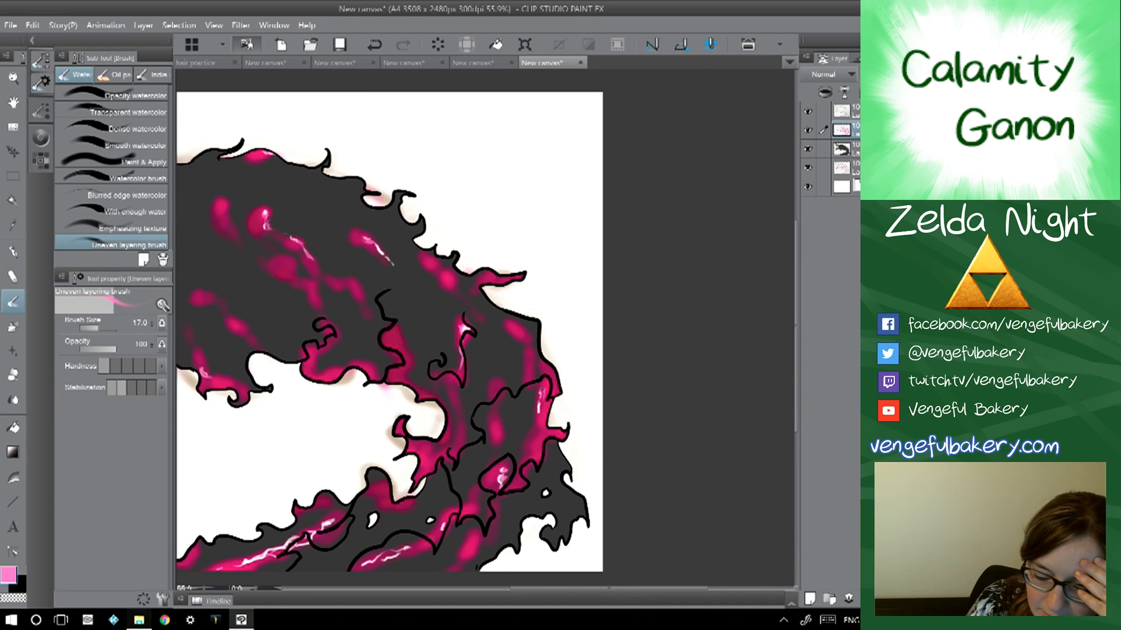
pyautogui.press(']')
pyautogui.press(']')
pyautogui.press(']')
pyautogui.press(']')
pyautogui.moveTo(485, 329); pyautogui.dragTo(558, 291)
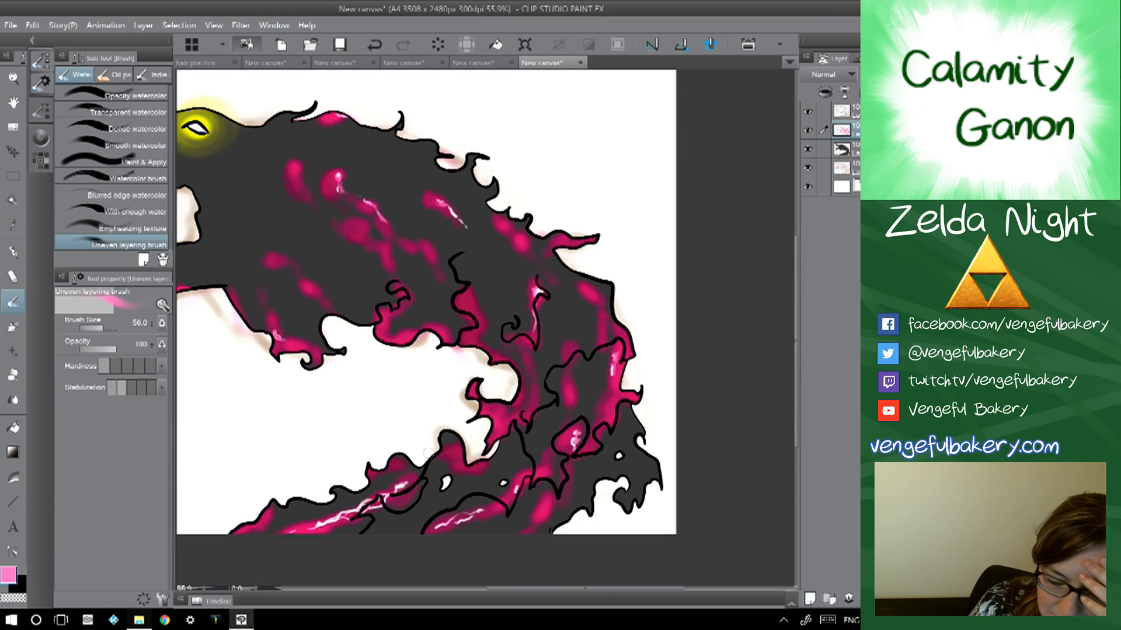
pyautogui.moveTo(429, 454); pyautogui.dragTo(457, 345)
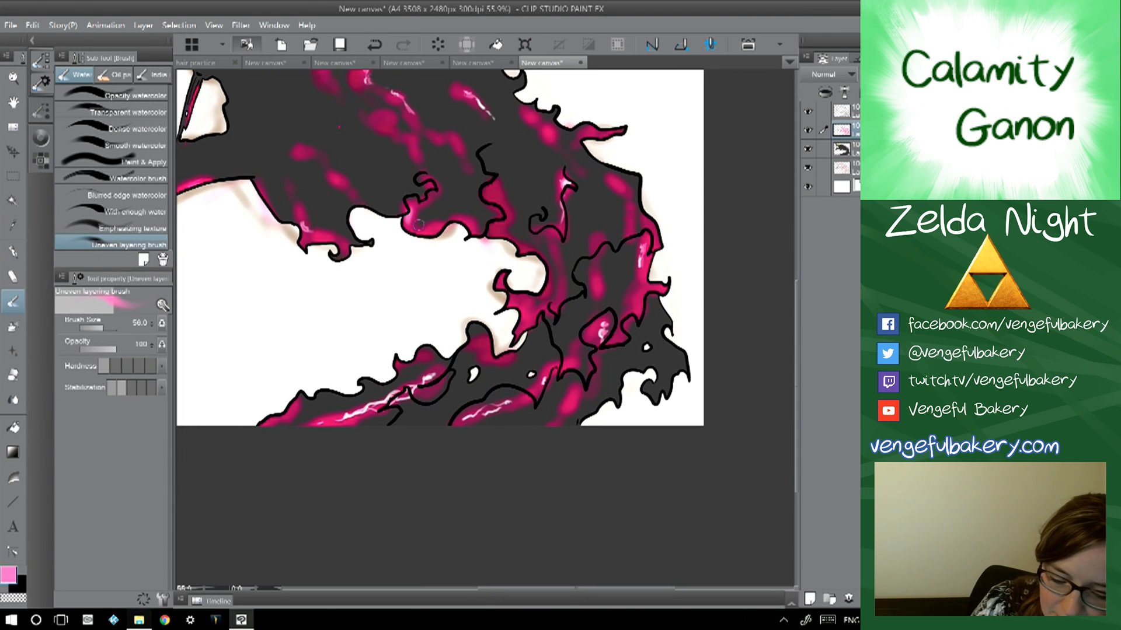
pyautogui.moveTo(363, 265); pyautogui.dragTo(427, 206)
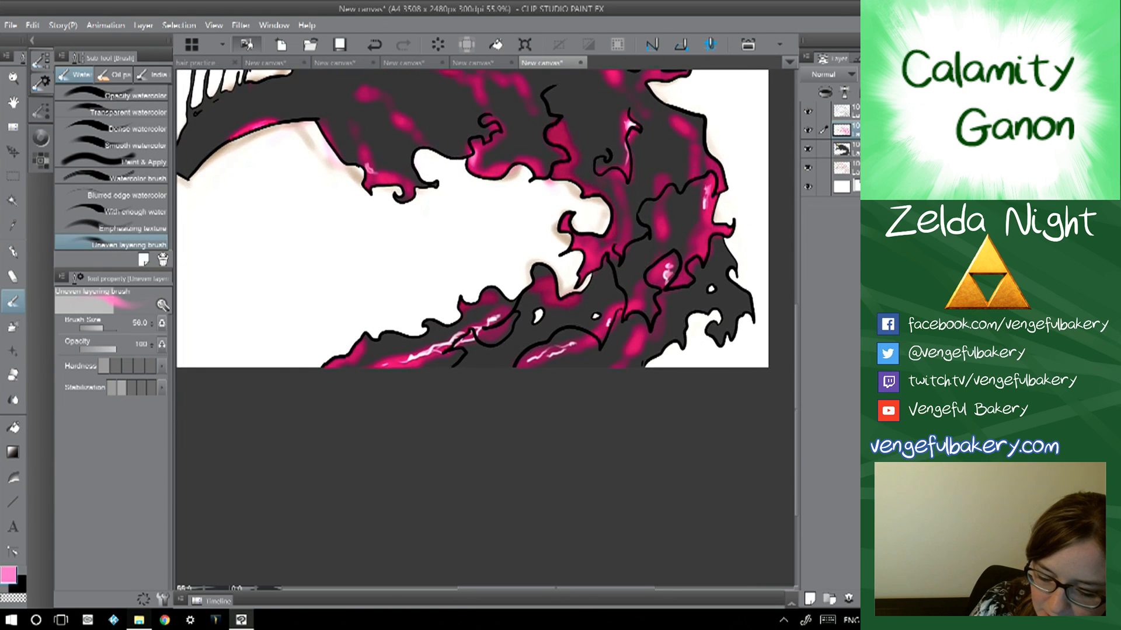
pyautogui.moveTo(632, 348); pyautogui.dragTo(639, 332)
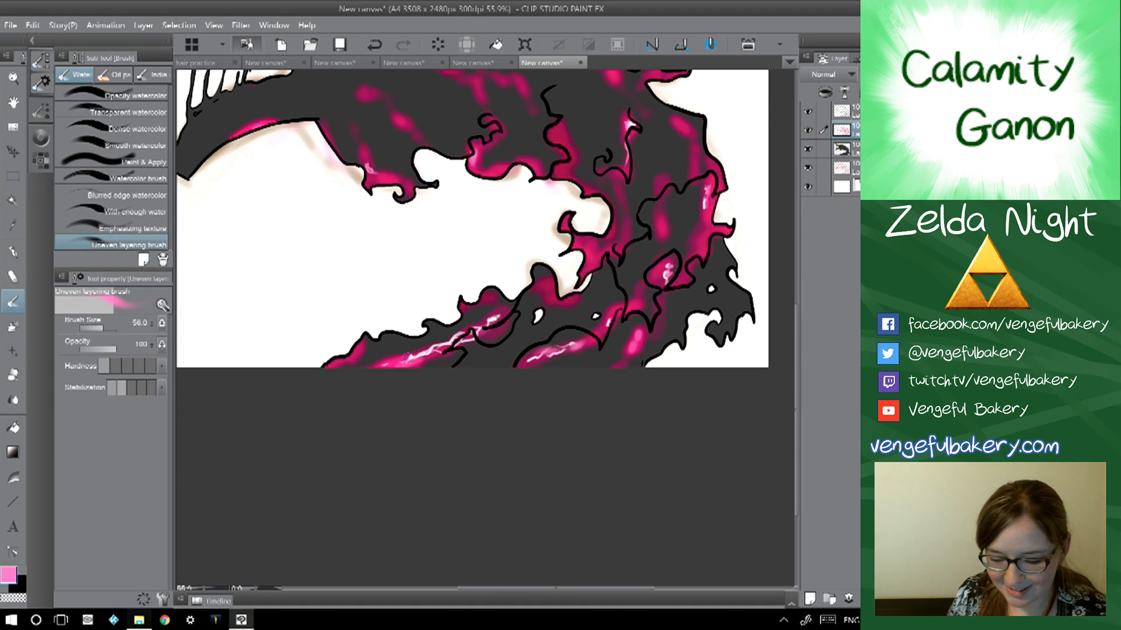
pyautogui.scroll(5, 473, 286)
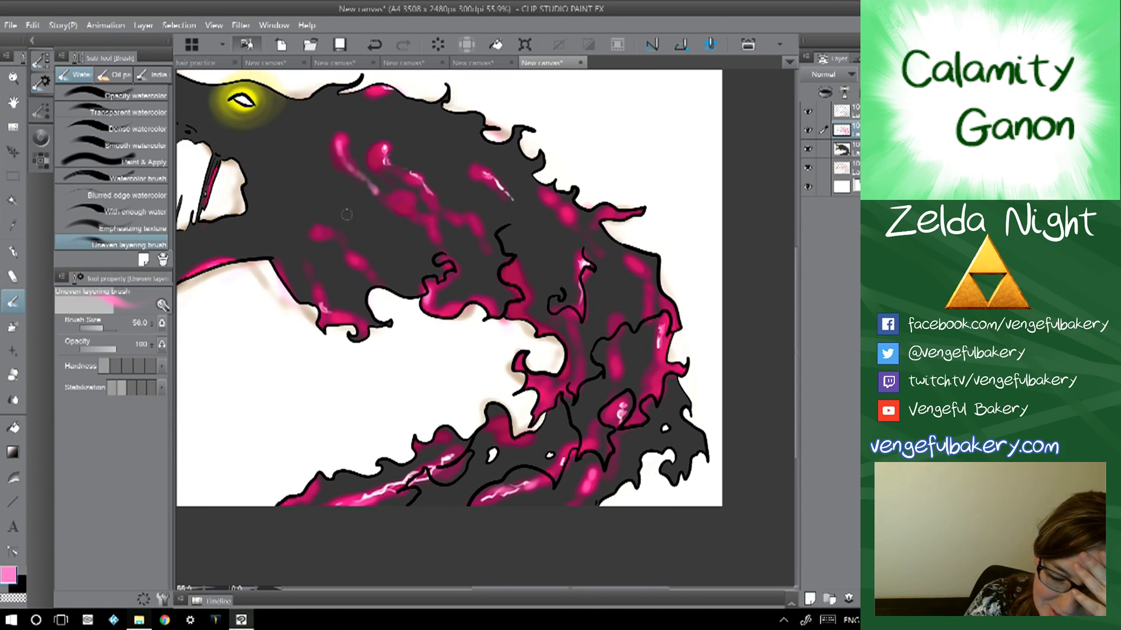
pyautogui.moveTo(350, 257); pyautogui.dragTo(374, 280)
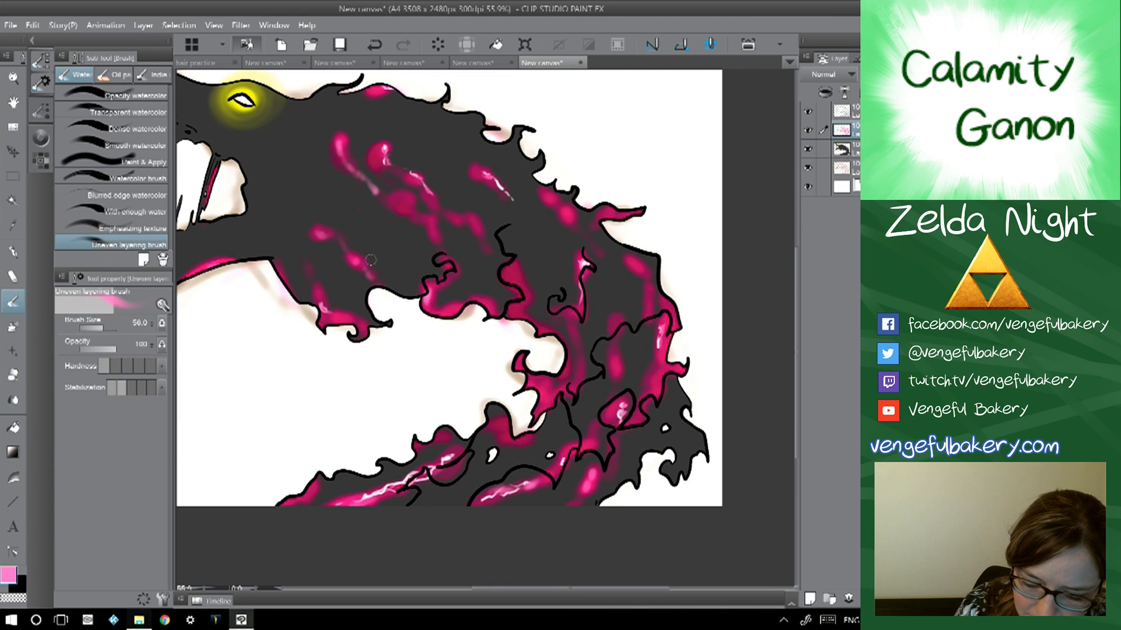
# - Try shading the body with soft black on the grey body fill layer, using a brush size of 554
pyautogui.scroll(-3, 371, 260)
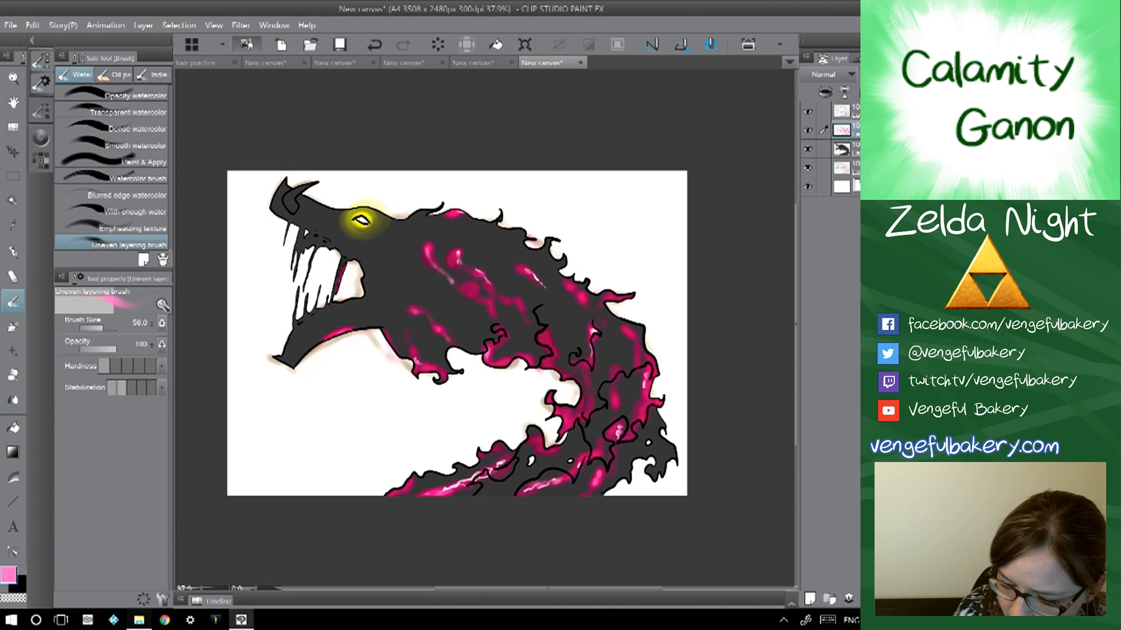
pyautogui.click(841, 149)
pyautogui.press('x')
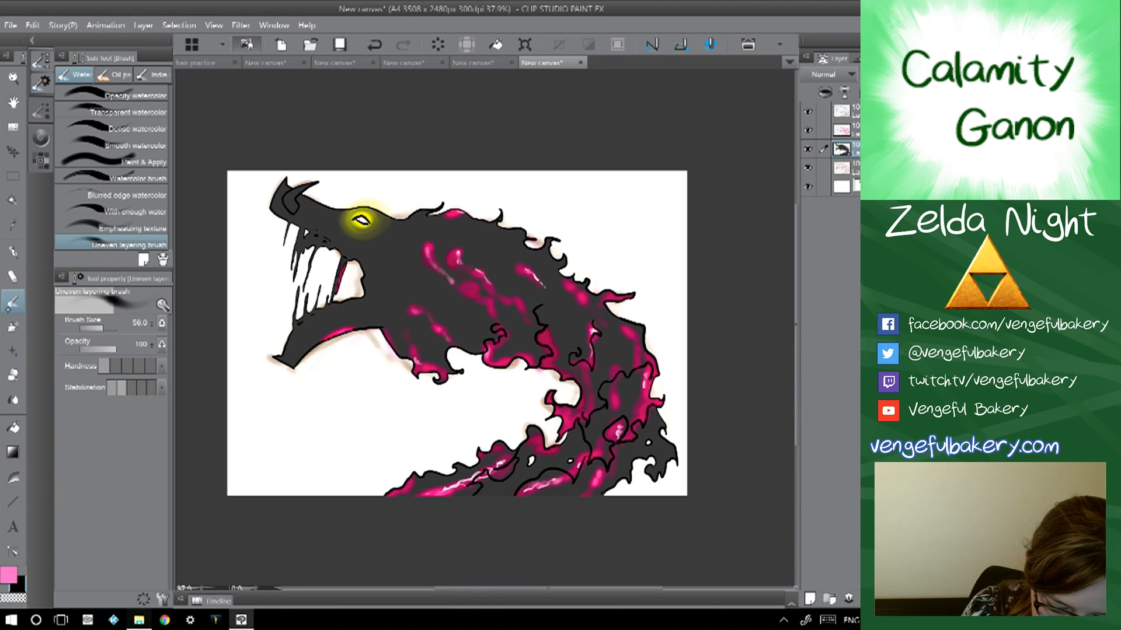
pyautogui.moveTo(485, 325)
pyautogui.mouseDown()
pyautogui.moveTo(317, 350)
pyautogui.moveTo(300, 363)
pyautogui.moveTo(321, 343)
pyautogui.moveTo(287, 366)
pyautogui.moveTo(331, 344)
pyautogui.moveTo(318, 341)
pyautogui.moveTo(371, 336)
pyautogui.moveTo(333, 331)
pyautogui.moveTo(363, 329)
pyautogui.moveTo(336, 334)
pyautogui.moveTo(433, 360)
pyautogui.moveTo(392, 311)
pyautogui.moveTo(499, 302)
pyautogui.moveTo(499, 346)
pyautogui.moveTo(537, 305)
pyautogui.moveTo(550, 307)
pyautogui.moveTo(613, 414)
pyautogui.moveTo(593, 479)
pyautogui.moveTo(627, 370)
pyautogui.moveTo(557, 294)
pyautogui.moveTo(406, 242)
pyautogui.moveTo(381, 250)
pyautogui.moveTo(417, 283)
pyautogui.moveTo(370, 259)
pyautogui.moveTo(438, 292)
pyautogui.moveTo(398, 270)
pyautogui.moveTo(528, 292)
pyautogui.moveTo(546, 276)
pyautogui.moveTo(637, 373)
pyautogui.moveTo(650, 426)
pyautogui.moveTo(629, 455)
pyautogui.mouseUp()
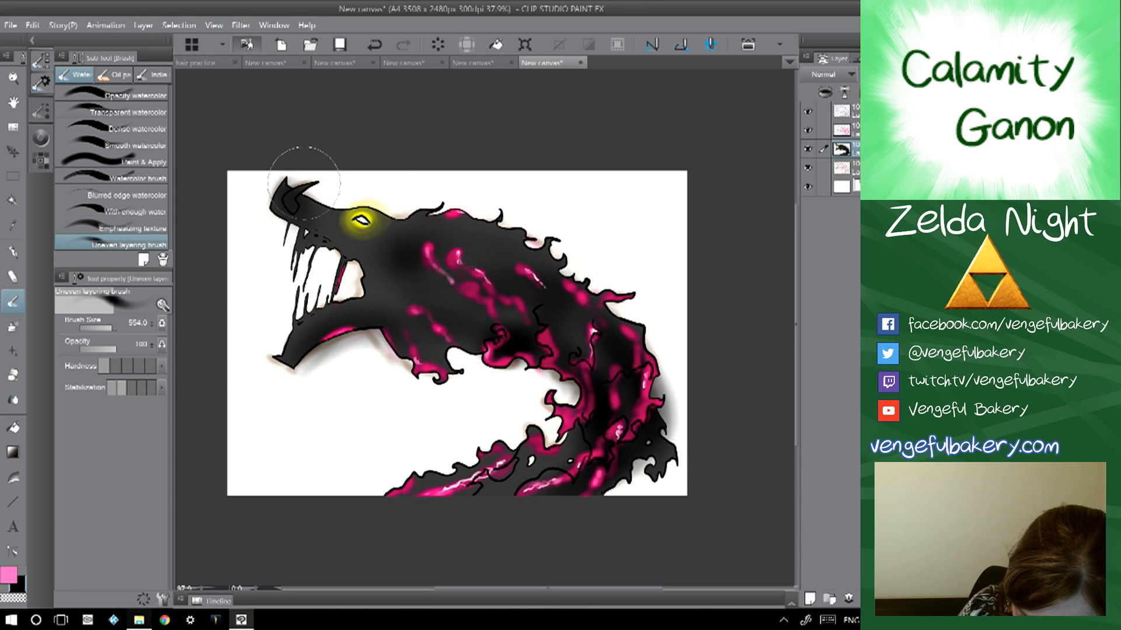
pyautogui.moveTo(327, 344)
pyautogui.mouseDown()
pyautogui.moveTo(403, 365)
pyautogui.moveTo(505, 415)
pyautogui.mouseUp()
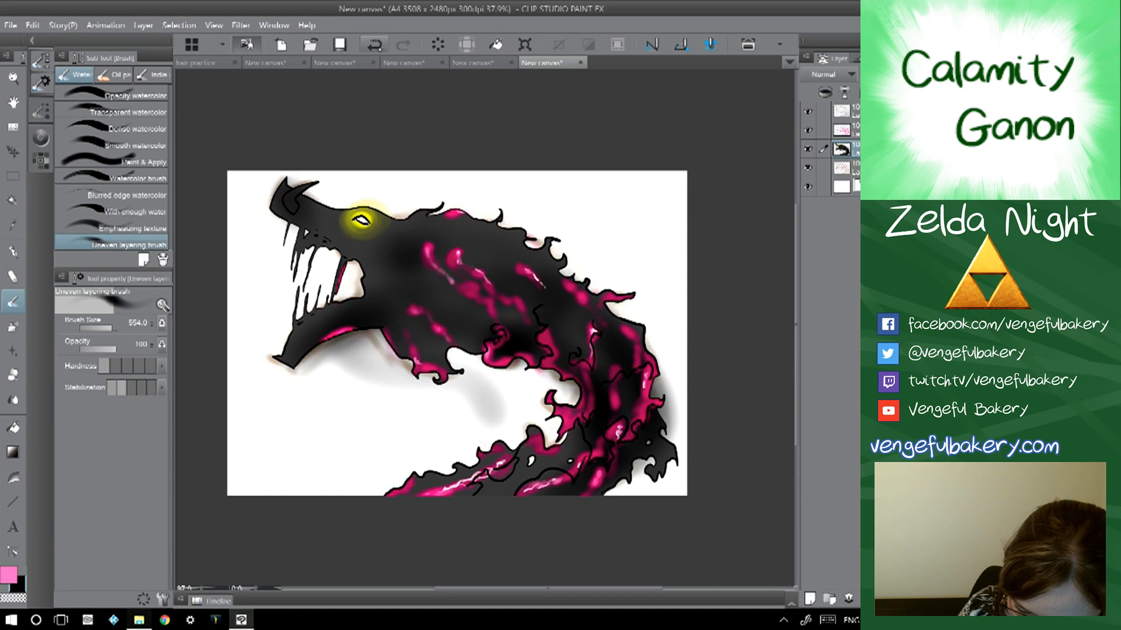
# - Undo the soft black shading strokes on the body fill layer until only the flat dark grey fill remains
pyautogui.click(374, 44)
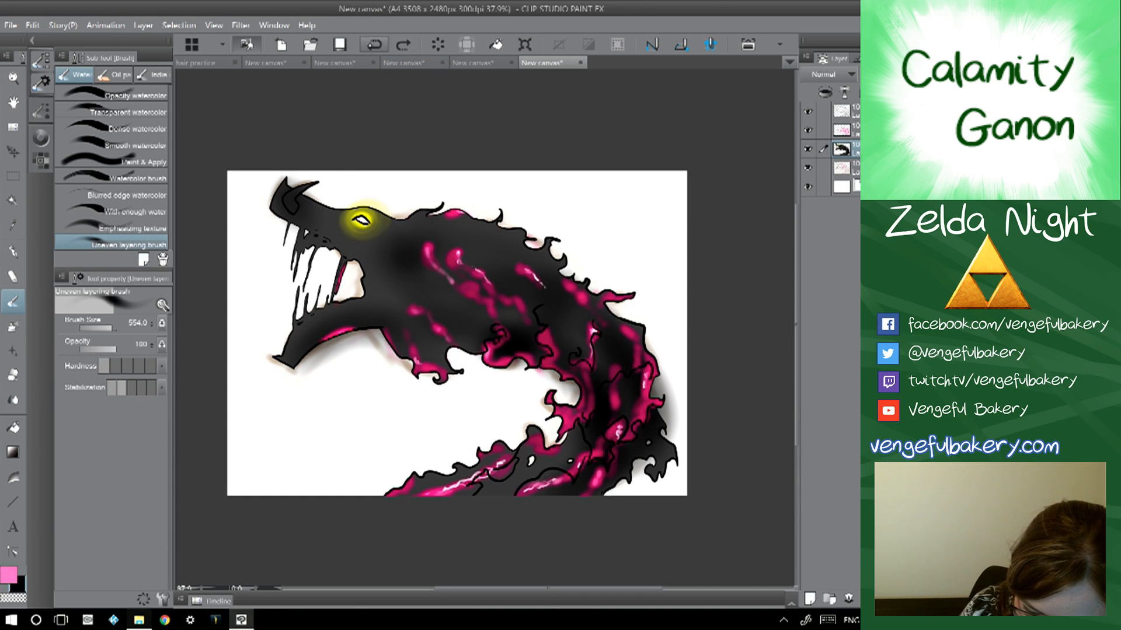
pyautogui.click(375, 44)
pyautogui.click(375, 45)
pyautogui.click(374, 45)
pyautogui.click(374, 44)
pyautogui.click(374, 44)
pyautogui.click(374, 45)
pyautogui.click(374, 44)
pyautogui.click(374, 44)
pyautogui.click(374, 44)
pyautogui.click(374, 44)
pyautogui.click(374, 44)
pyautogui.click(374, 44)
pyautogui.click(374, 44)
pyautogui.click(374, 45)
pyautogui.click(374, 44)
pyautogui.click(374, 44)
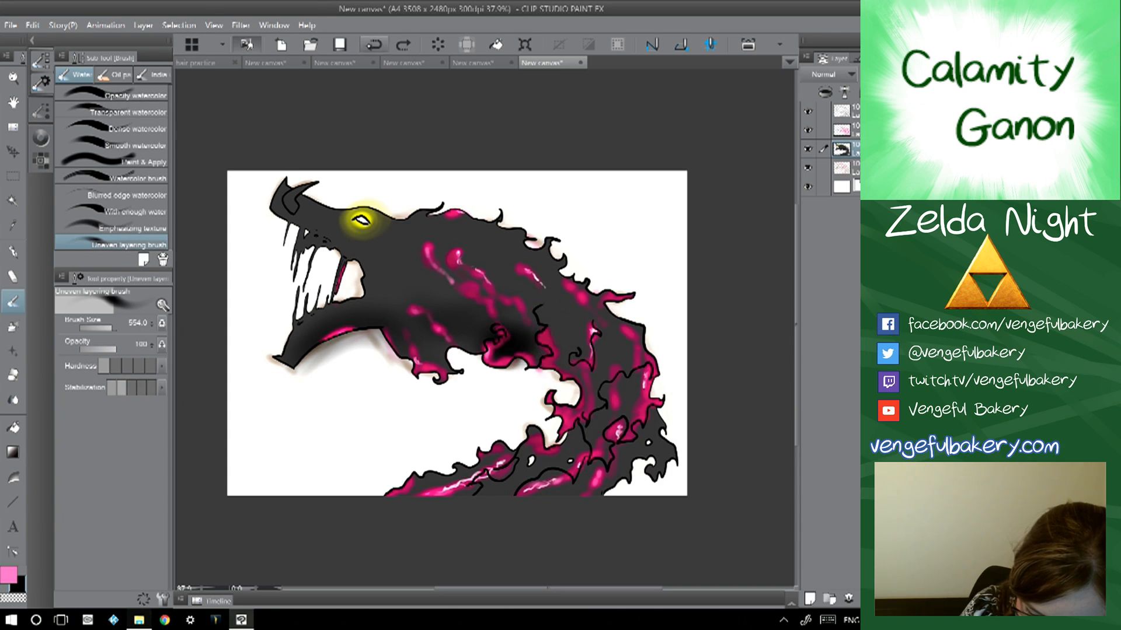
pyautogui.click(371, 44)
pyautogui.click(371, 44)
pyautogui.click(372, 45)
pyautogui.click(371, 44)
pyautogui.click(372, 44)
pyautogui.click(371, 45)
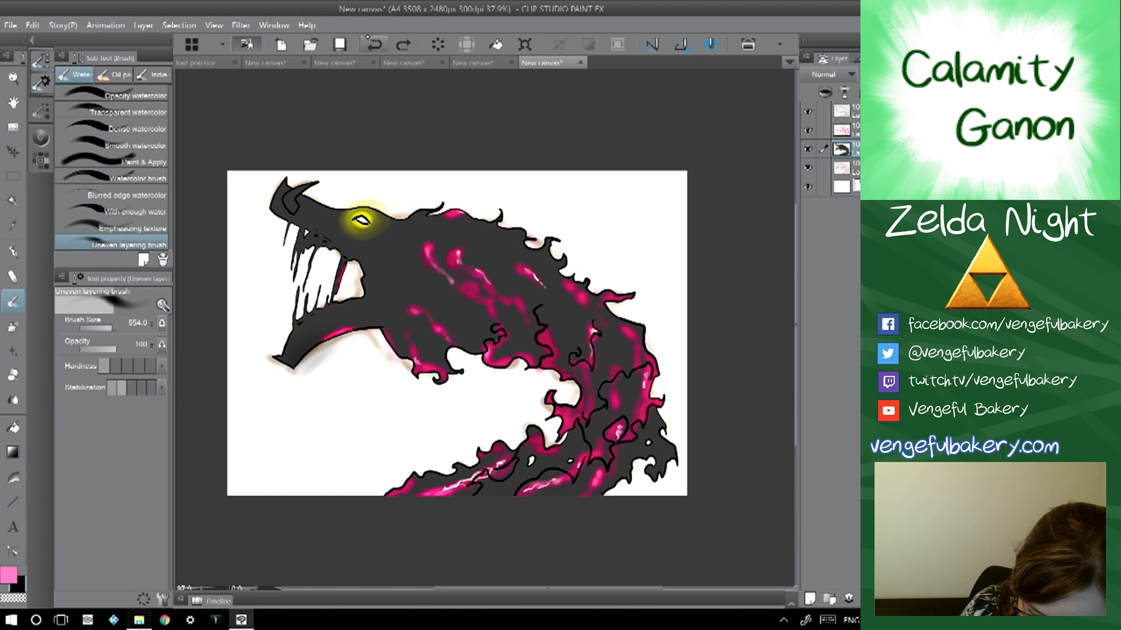
pyautogui.click(371, 45)
pyautogui.click(371, 44)
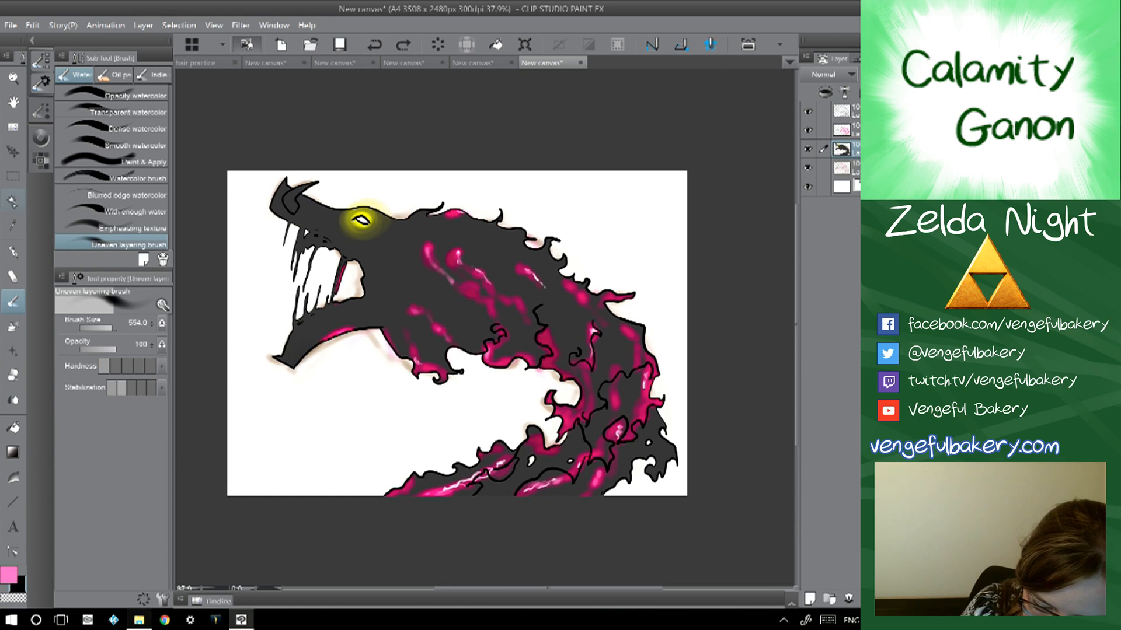
# - Select the grey body fill by colour on the current layer and shade inside it with soft black at brush size 554
pyautogui.click(13, 200)
pyautogui.click(432, 284)
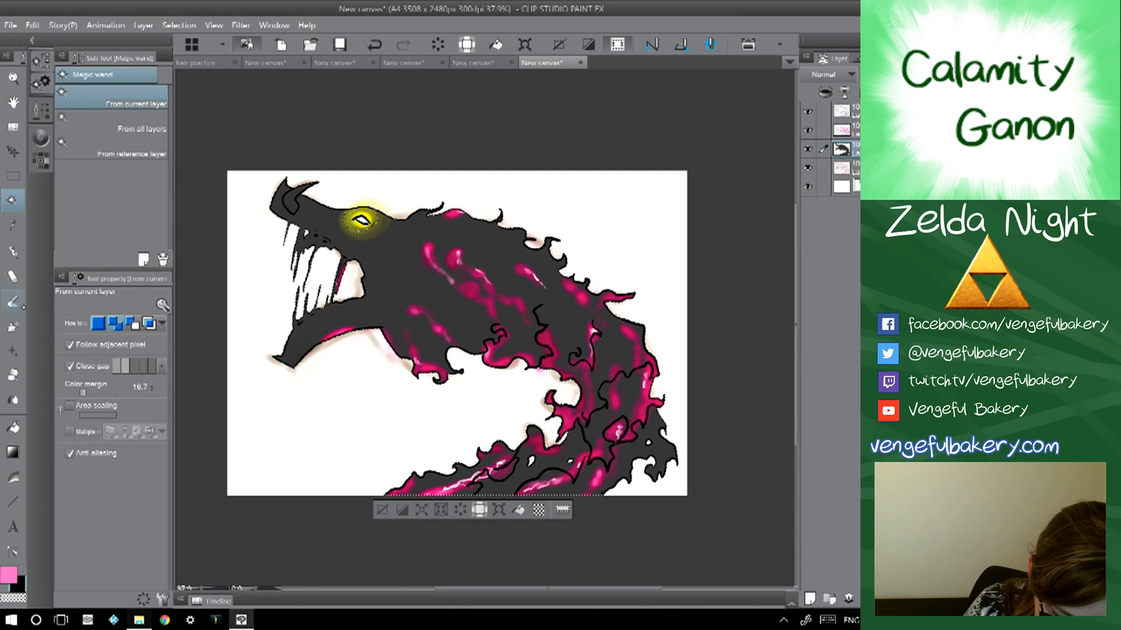
pyautogui.click(13, 301)
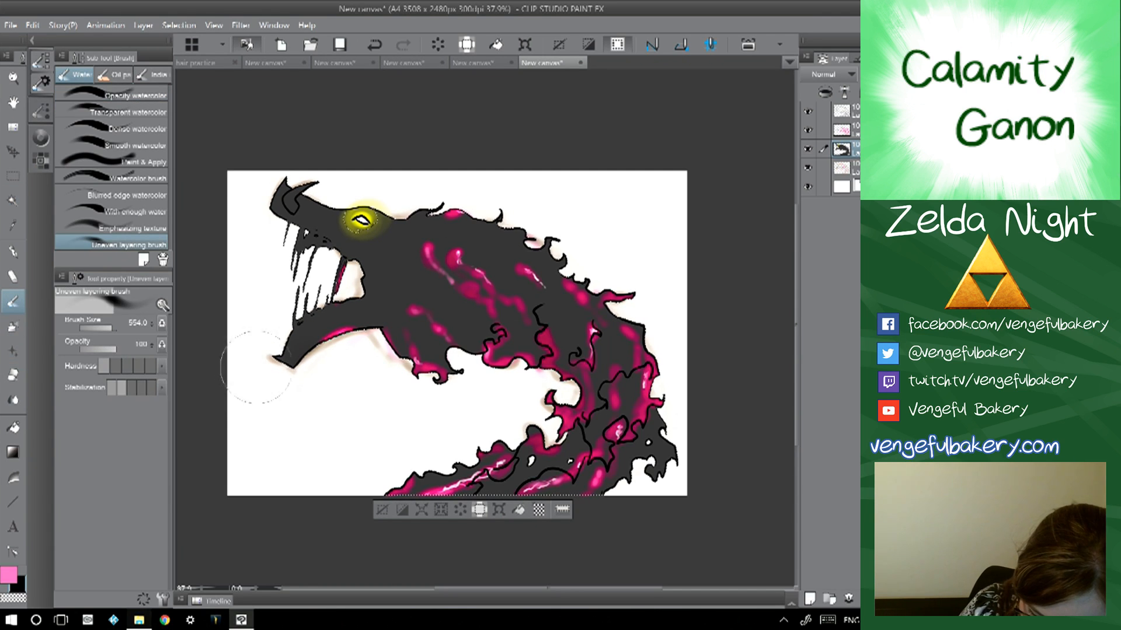
pyautogui.moveTo(359, 324)
pyautogui.mouseDown()
pyautogui.moveTo(455, 353)
pyautogui.moveTo(418, 345)
pyautogui.moveTo(452, 318)
pyautogui.moveTo(550, 321)
pyautogui.moveTo(636, 399)
pyautogui.moveTo(598, 365)
pyautogui.moveTo(584, 449)
pyautogui.moveTo(505, 484)
pyautogui.moveTo(496, 472)
pyautogui.moveTo(631, 376)
pyautogui.moveTo(469, 281)
pyautogui.moveTo(359, 260)
pyautogui.moveTo(304, 218)
pyautogui.moveTo(362, 282)
pyautogui.moveTo(505, 323)
pyautogui.moveTo(392, 282)
pyautogui.moveTo(409, 257)
pyautogui.moveTo(467, 253)
pyautogui.moveTo(531, 257)
pyautogui.moveTo(536, 288)
pyautogui.mouseUp()
pyautogui.moveTo(300, 201)
pyautogui.mouseDown()
pyautogui.moveTo(312, 197)
pyautogui.moveTo(301, 216)
pyautogui.mouseUp()
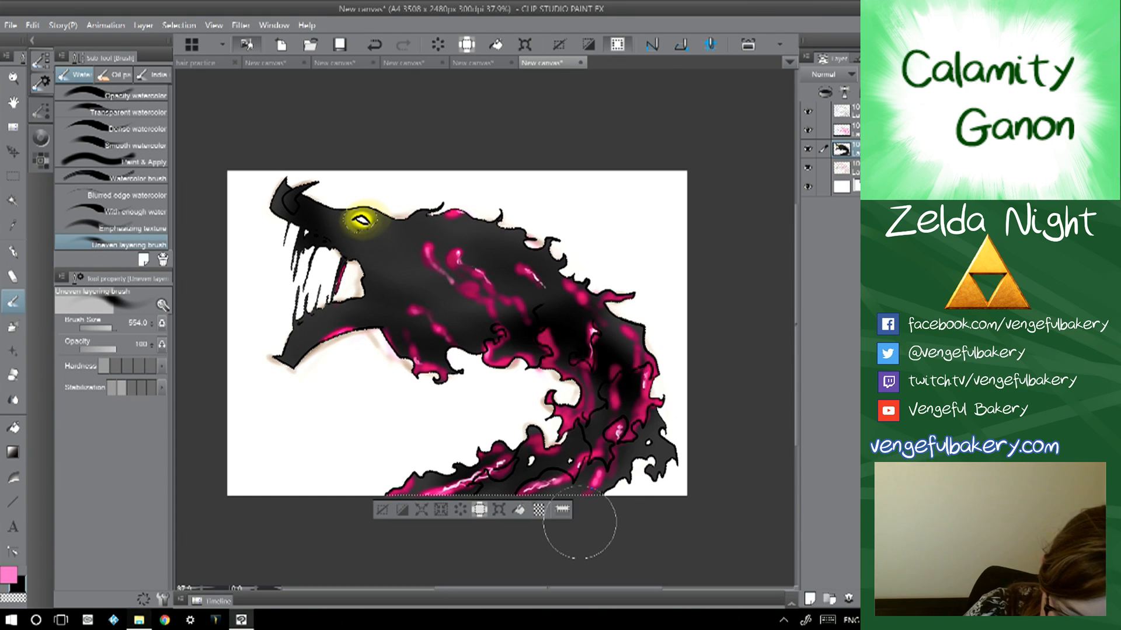
# - Create a new 3508 × 2480 px canvas at 300 dpi and reduce the brush size to 56
pyautogui.hotkey('ctrl', 'n')
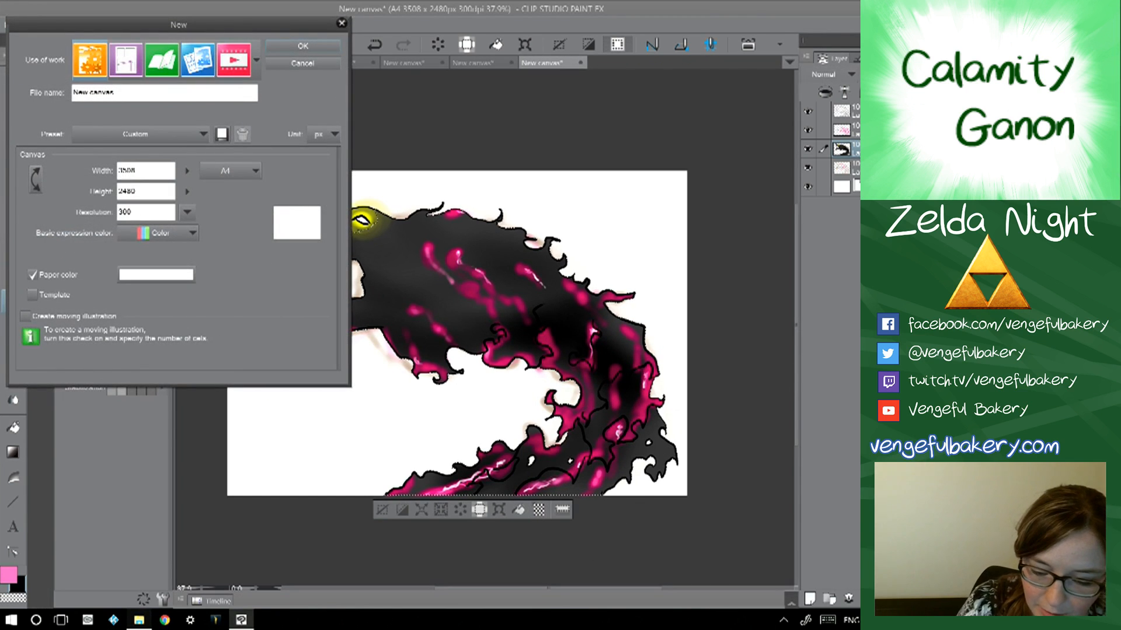
pyautogui.click(315, 46)
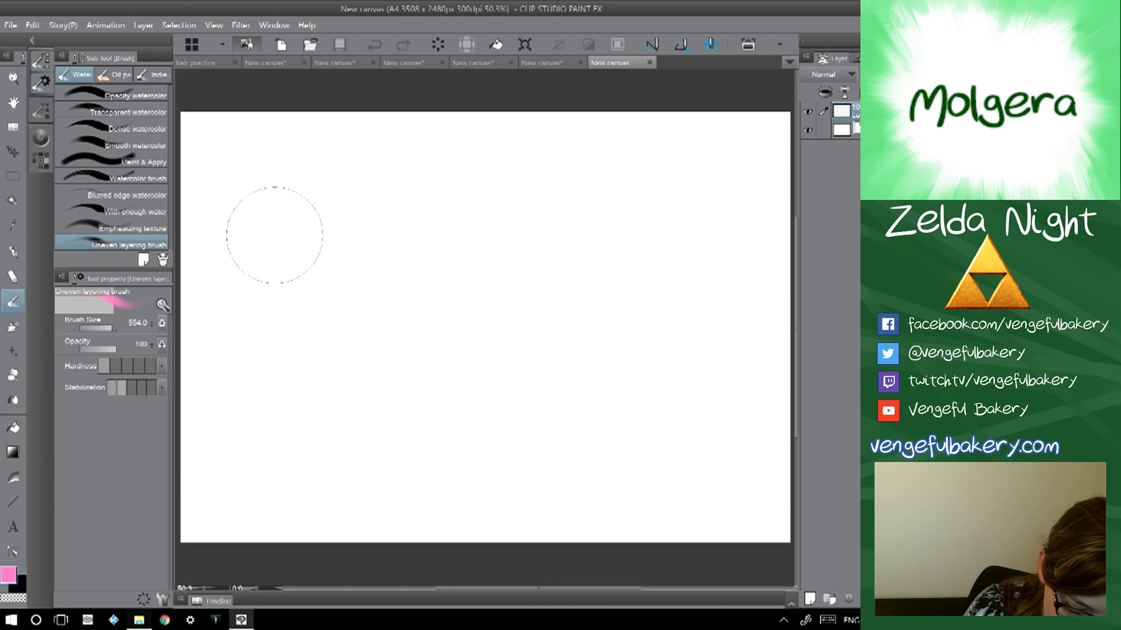
pyautogui.click(103, 328)
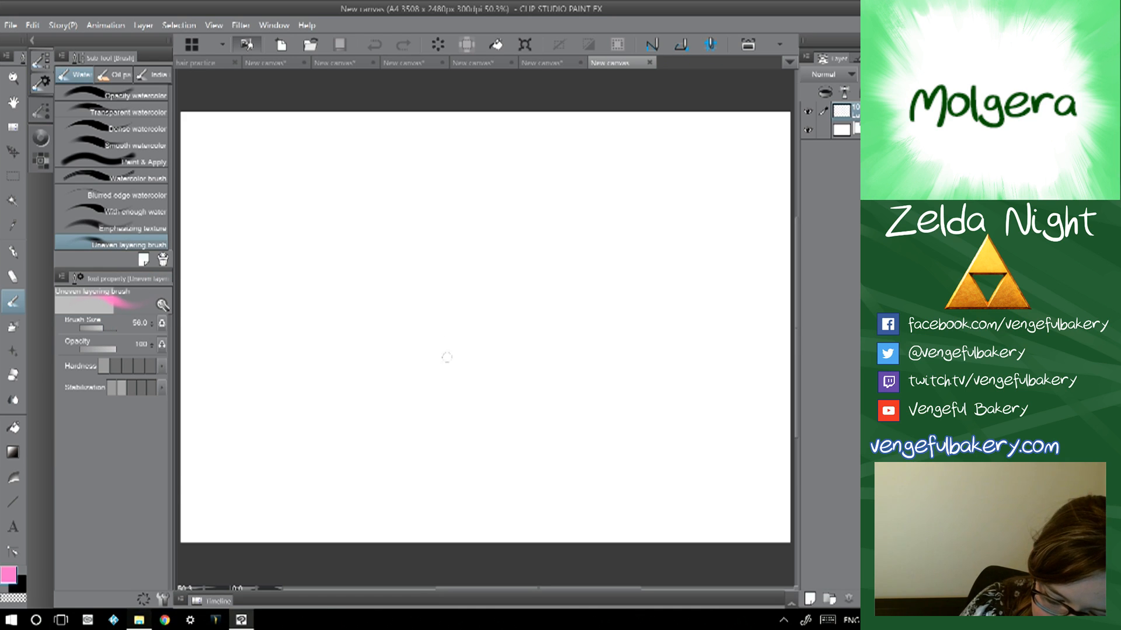
# - Sketch Molgera's two long rounded wing lobes in light pink, with a small joint circle between them and a faint head outline
pyautogui.moveTo(467, 292)
pyautogui.mouseDown()
pyautogui.moveTo(393, 385)
pyautogui.moveTo(451, 324)
pyautogui.moveTo(318, 404)
pyautogui.mouseUp()
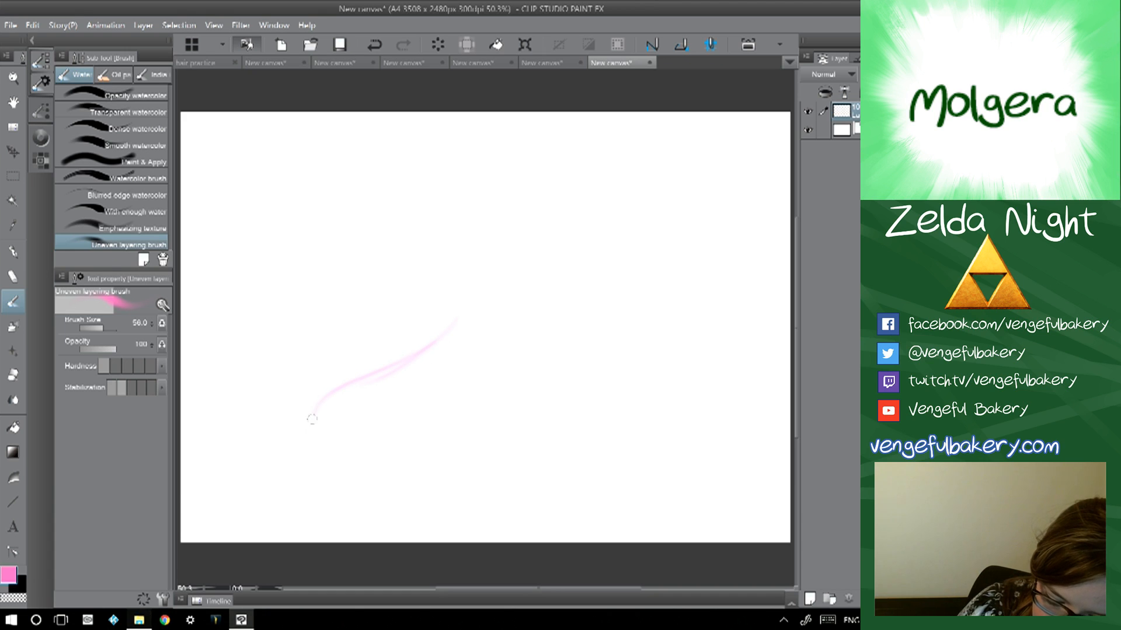
pyautogui.moveTo(513, 337); pyautogui.dragTo(388, 470)
pyautogui.moveTo(359, 359); pyautogui.dragTo(489, 298)
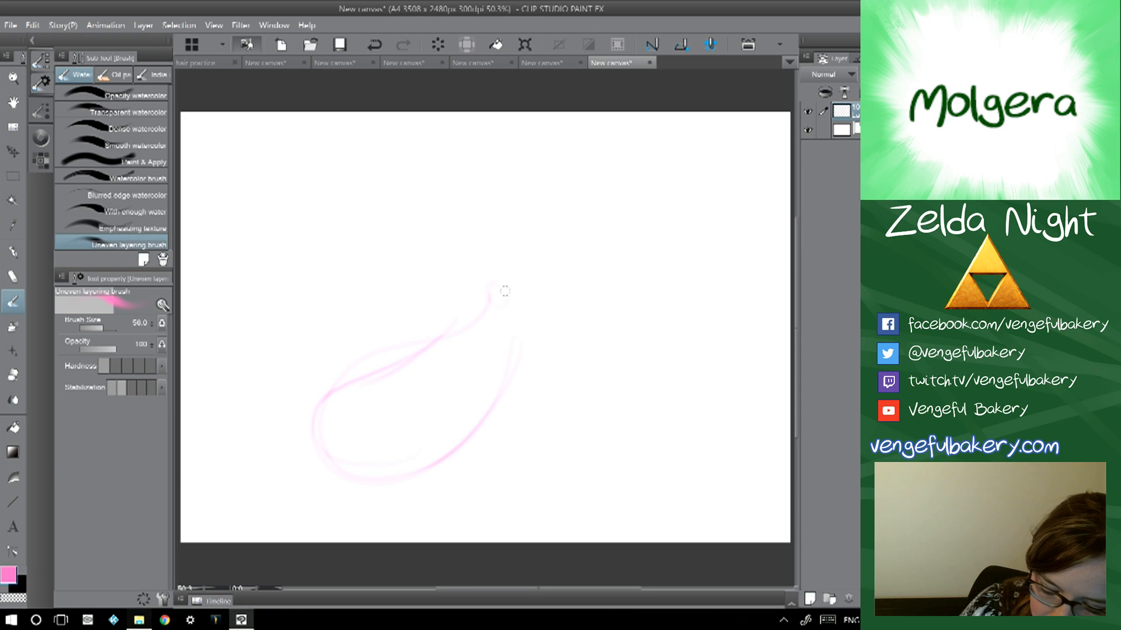
pyautogui.moveTo(510, 275)
pyautogui.mouseDown()
pyautogui.moveTo(548, 260)
pyautogui.moveTo(637, 182)
pyautogui.moveTo(639, 298)
pyautogui.mouseUp()
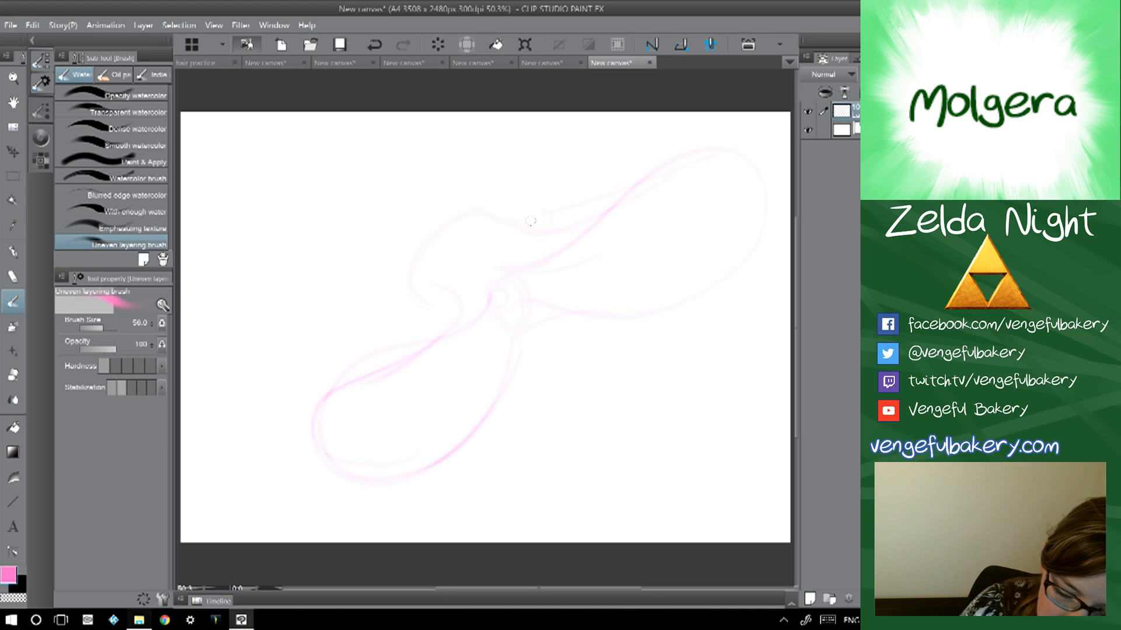
# - Sketch spiral curls on both sides of the head, jagged spikes above them, and the curved horn on the head's left side
pyautogui.moveTo(562, 234)
pyautogui.mouseDown()
pyautogui.moveTo(540, 224)
pyautogui.moveTo(517, 198)
pyautogui.mouseUp()
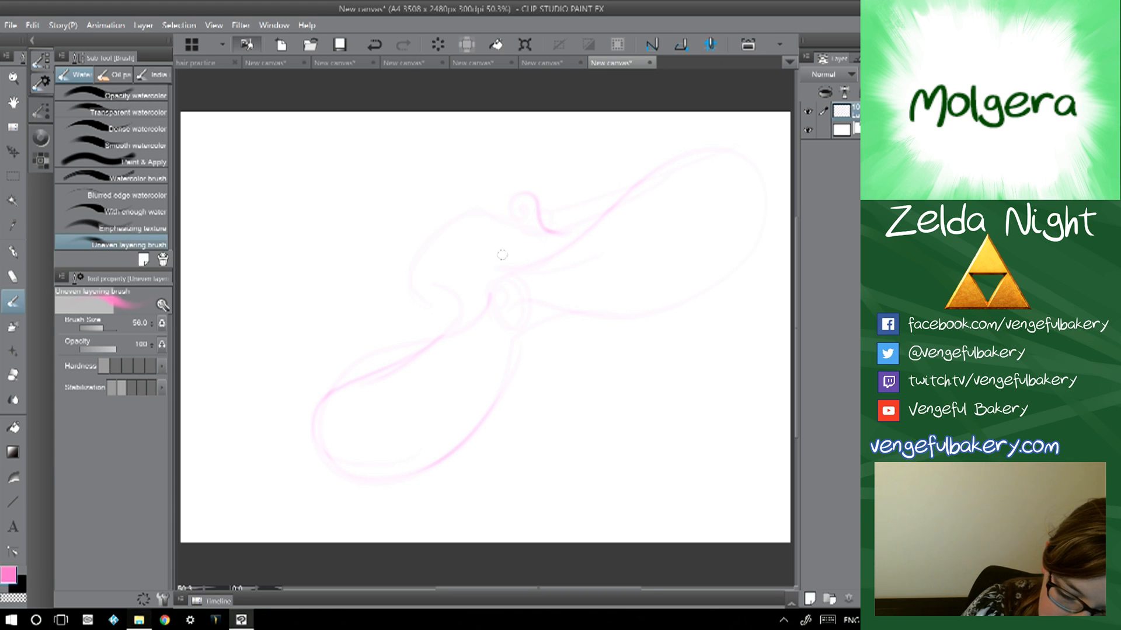
pyautogui.moveTo(444, 289)
pyautogui.mouseDown()
pyautogui.moveTo(410, 289)
pyautogui.moveTo(432, 273)
pyautogui.mouseUp()
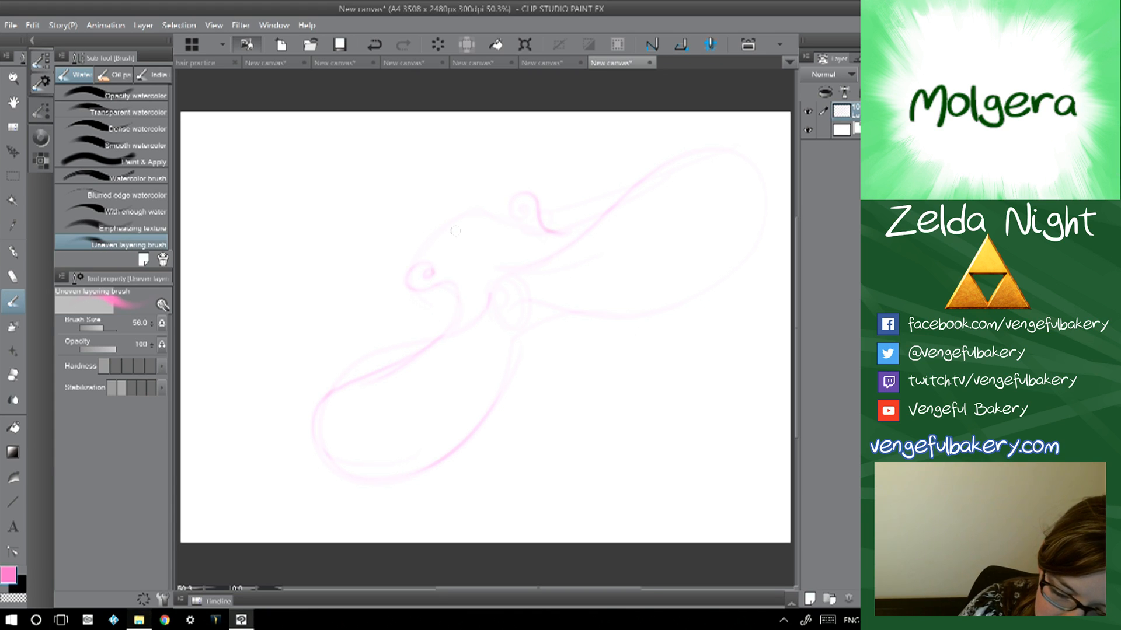
pyautogui.moveTo(497, 188)
pyautogui.mouseDown()
pyautogui.moveTo(469, 136)
pyautogui.moveTo(462, 171)
pyautogui.moveTo(446, 141)
pyautogui.moveTo(483, 157)
pyautogui.moveTo(505, 204)
pyautogui.moveTo(467, 146)
pyautogui.moveTo(451, 145)
pyautogui.moveTo(466, 191)
pyautogui.mouseUp()
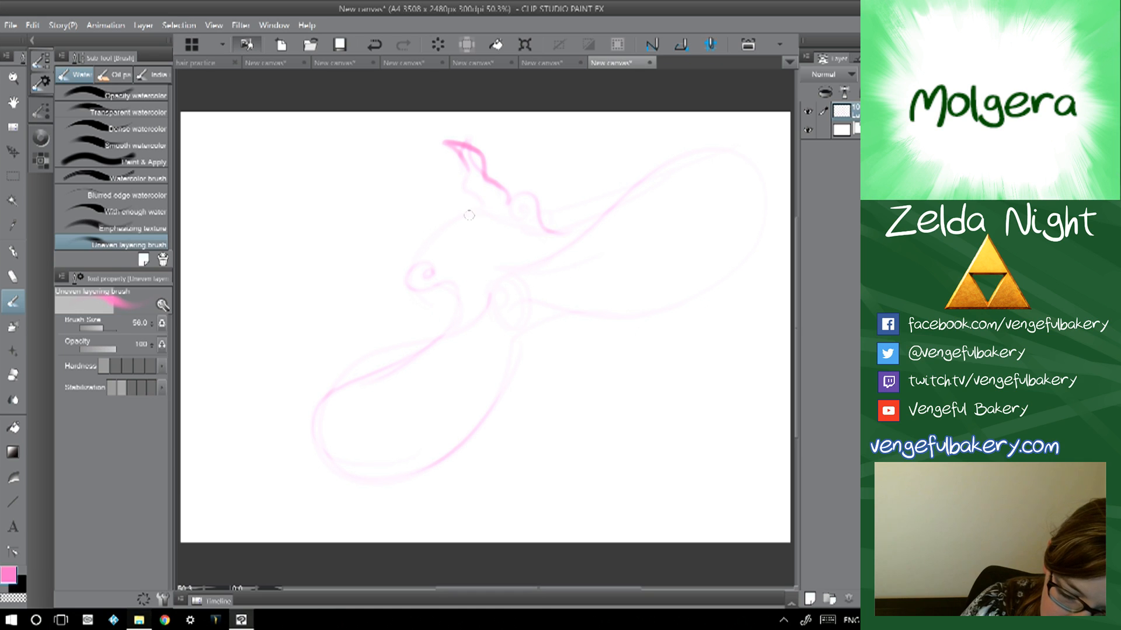
pyautogui.moveTo(404, 262)
pyautogui.mouseDown()
pyautogui.moveTo(385, 232)
pyautogui.moveTo(362, 222)
pyautogui.moveTo(367, 191)
pyautogui.mouseUp()
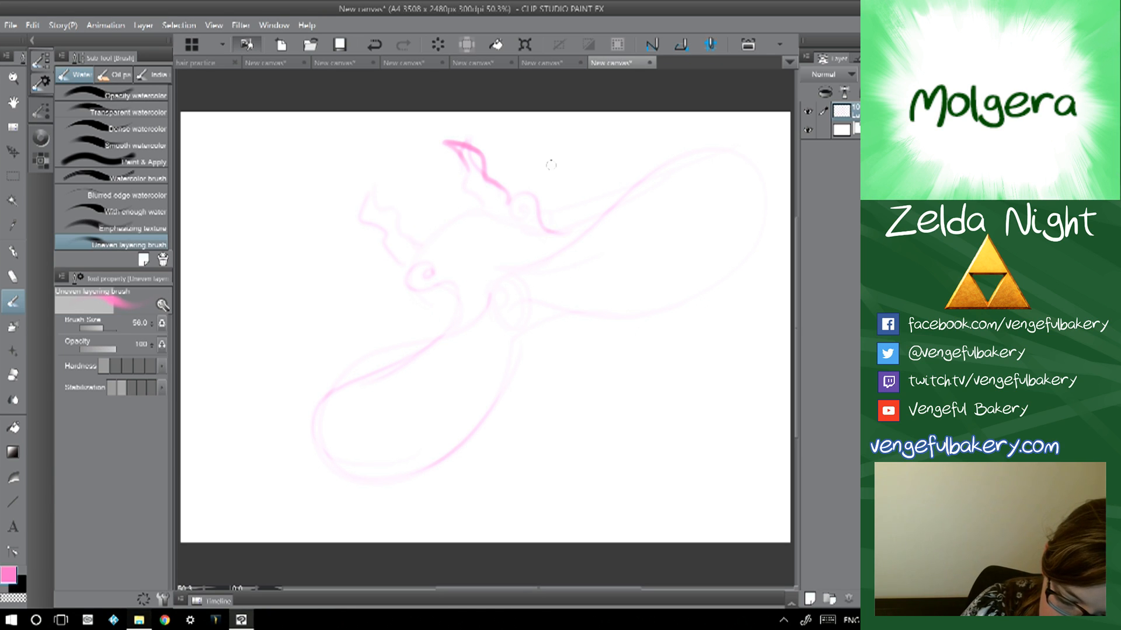
pyautogui.moveTo(380, 265)
pyautogui.mouseDown()
pyautogui.moveTo(355, 306)
pyautogui.moveTo(311, 311)
pyautogui.mouseUp()
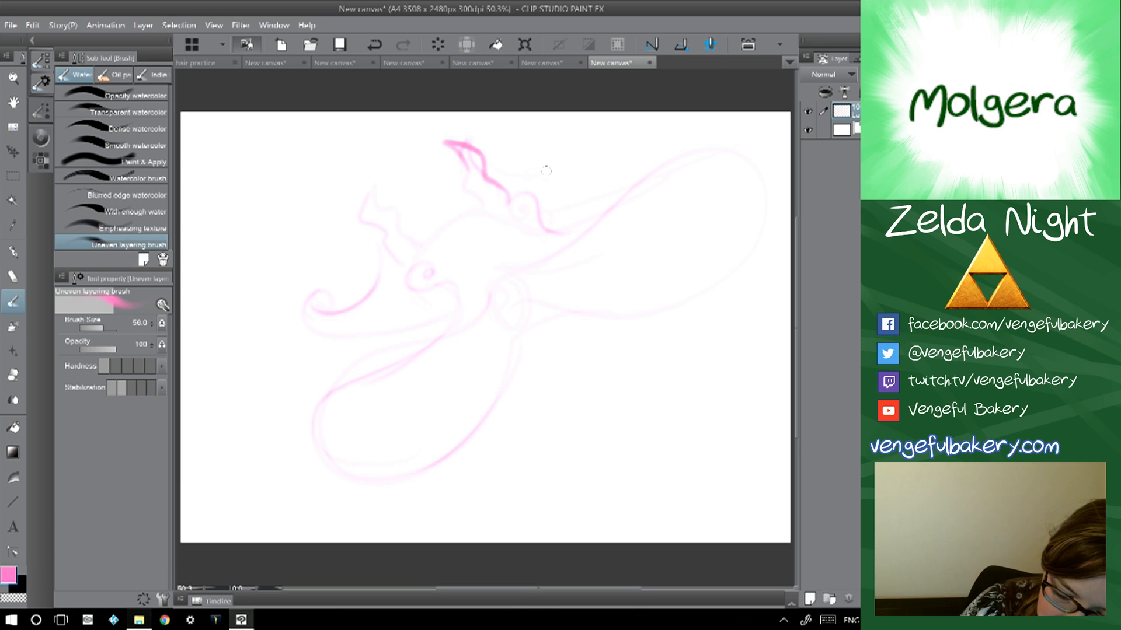
# - Sketch the matching curled horn on the head's right side and darken the left horn and both spiral curls
pyautogui.moveTo(553, 173)
pyautogui.mouseDown()
pyautogui.moveTo(568, 132)
pyautogui.moveTo(588, 171)
pyautogui.moveTo(557, 236)
pyautogui.moveTo(587, 167)
pyautogui.moveTo(578, 205)
pyautogui.mouseUp()
pyautogui.moveTo(562, 144)
pyautogui.mouseDown()
pyautogui.moveTo(541, 168)
pyautogui.moveTo(560, 162)
pyautogui.moveTo(536, 168)
pyautogui.moveTo(578, 163)
pyautogui.moveTo(580, 209)
pyautogui.mouseUp()
pyautogui.moveTo(559, 172); pyautogui.dragTo(503, 188)
pyautogui.moveTo(391, 250)
pyautogui.mouseDown()
pyautogui.moveTo(368, 305)
pyautogui.moveTo(333, 292)
pyautogui.moveTo(320, 315)
pyautogui.moveTo(403, 338)
pyautogui.moveTo(460, 310)
pyautogui.mouseUp()
pyautogui.moveTo(432, 268)
pyautogui.mouseDown()
pyautogui.moveTo(438, 275)
pyautogui.moveTo(421, 275)
pyautogui.moveTo(450, 283)
pyautogui.mouseUp()
pyautogui.moveTo(548, 230)
pyautogui.mouseDown()
pyautogui.moveTo(515, 198)
pyautogui.moveTo(518, 208)
pyautogui.mouseUp()
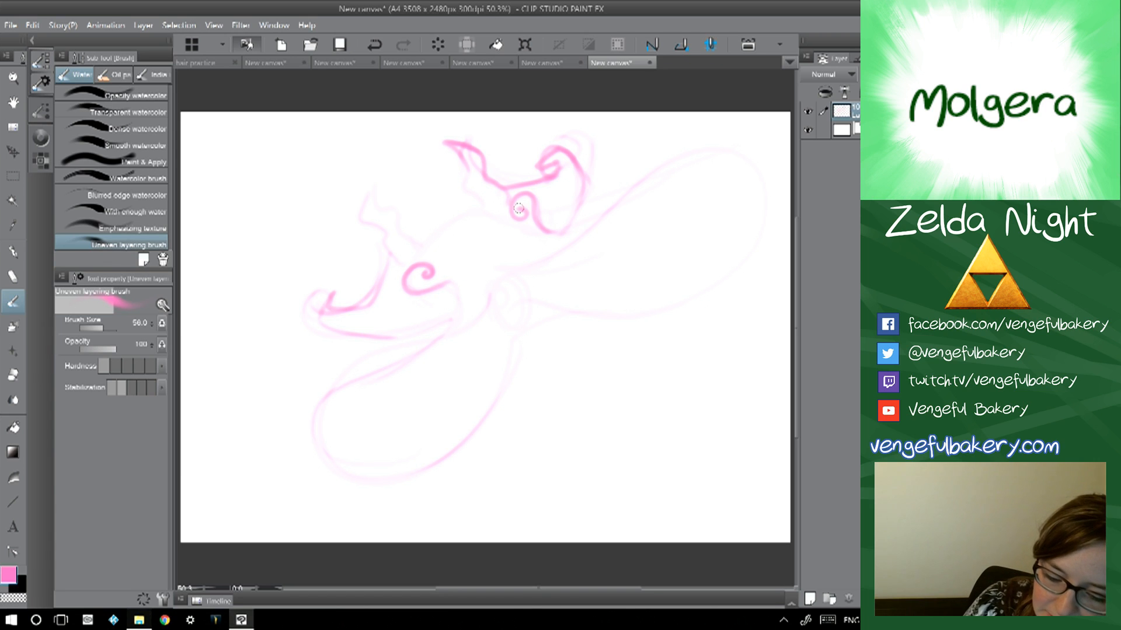
# - Darken the upper wing's edge and the arched front of the head, and add short pointed teeth above the arch
pyautogui.moveTo(512, 216)
pyautogui.mouseDown()
pyautogui.moveTo(593, 235)
pyautogui.moveTo(549, 235)
pyautogui.moveTo(667, 165)
pyautogui.mouseUp()
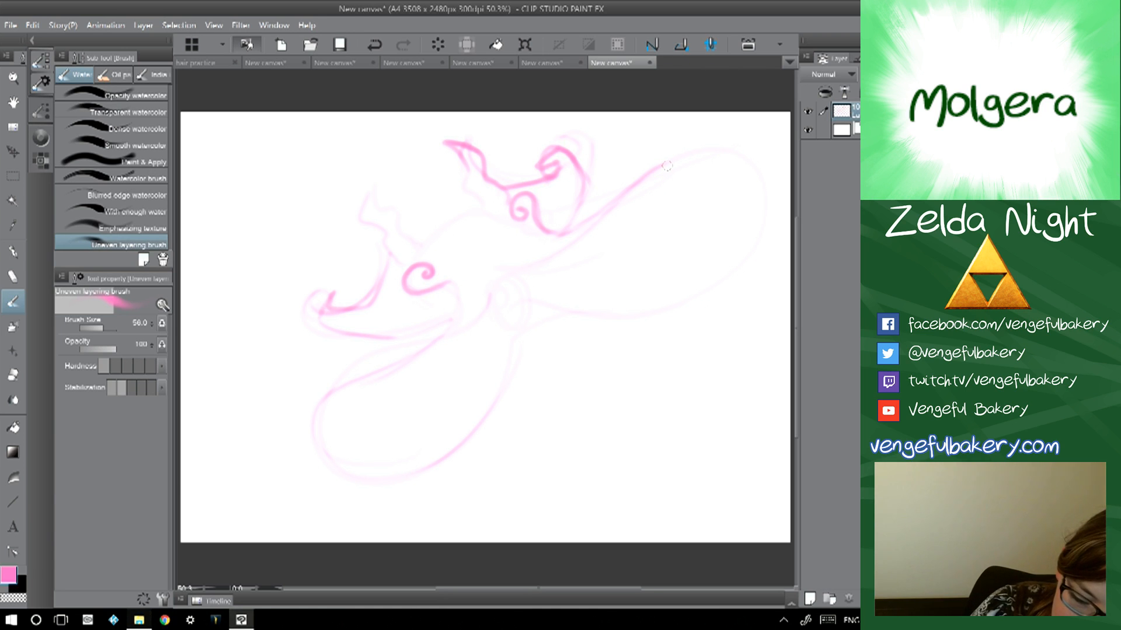
pyautogui.moveTo(425, 252)
pyautogui.mouseDown()
pyautogui.moveTo(482, 215)
pyautogui.moveTo(419, 244)
pyautogui.mouseUp()
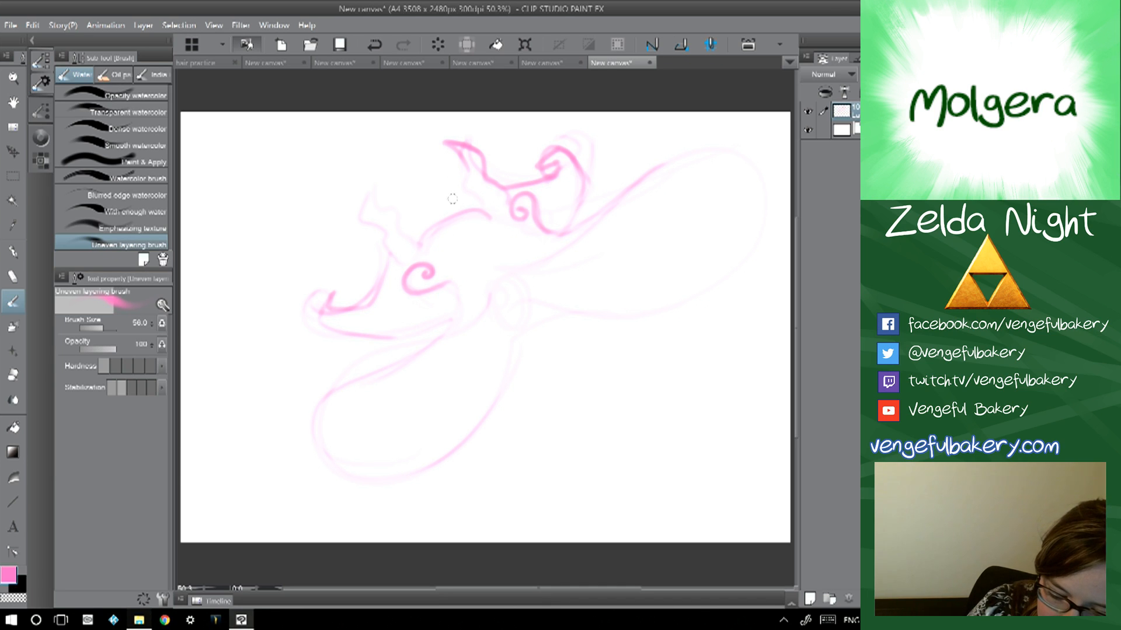
pyautogui.moveTo(435, 192); pyautogui.dragTo(429, 215)
pyautogui.moveTo(423, 190); pyautogui.dragTo(412, 219)
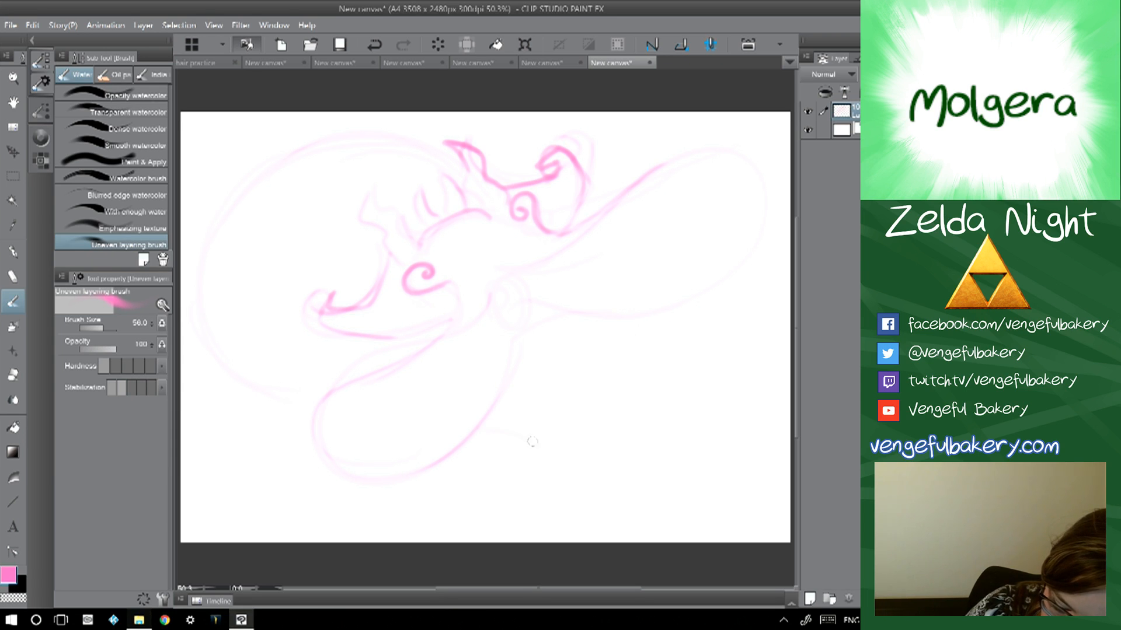
# - Sketch the thick body looping around the left of the head and its continuation below the wings, then darken both contours
pyautogui.moveTo(536, 450); pyautogui.dragTo(621, 447)
pyautogui.moveTo(584, 382)
pyautogui.mouseDown()
pyautogui.moveTo(554, 370)
pyautogui.moveTo(593, 387)
pyautogui.moveTo(516, 363)
pyautogui.mouseUp()
pyautogui.moveTo(316, 353); pyautogui.dragTo(266, 309)
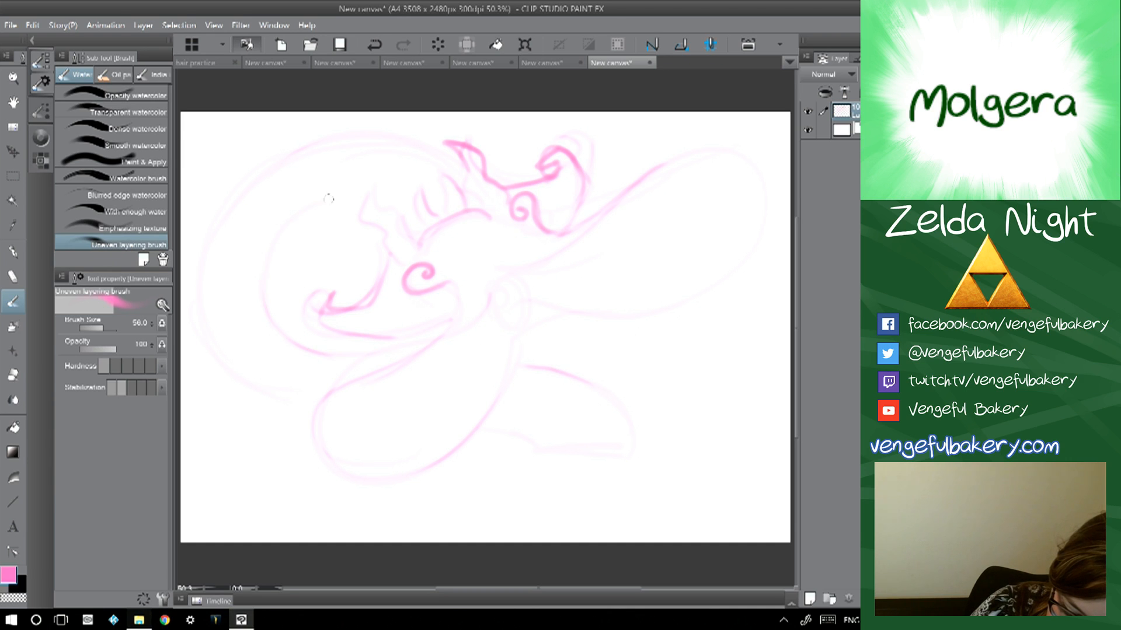
pyautogui.moveTo(370, 188)
pyautogui.mouseDown()
pyautogui.moveTo(307, 195)
pyautogui.moveTo(260, 280)
pyautogui.moveTo(333, 357)
pyautogui.mouseUp()
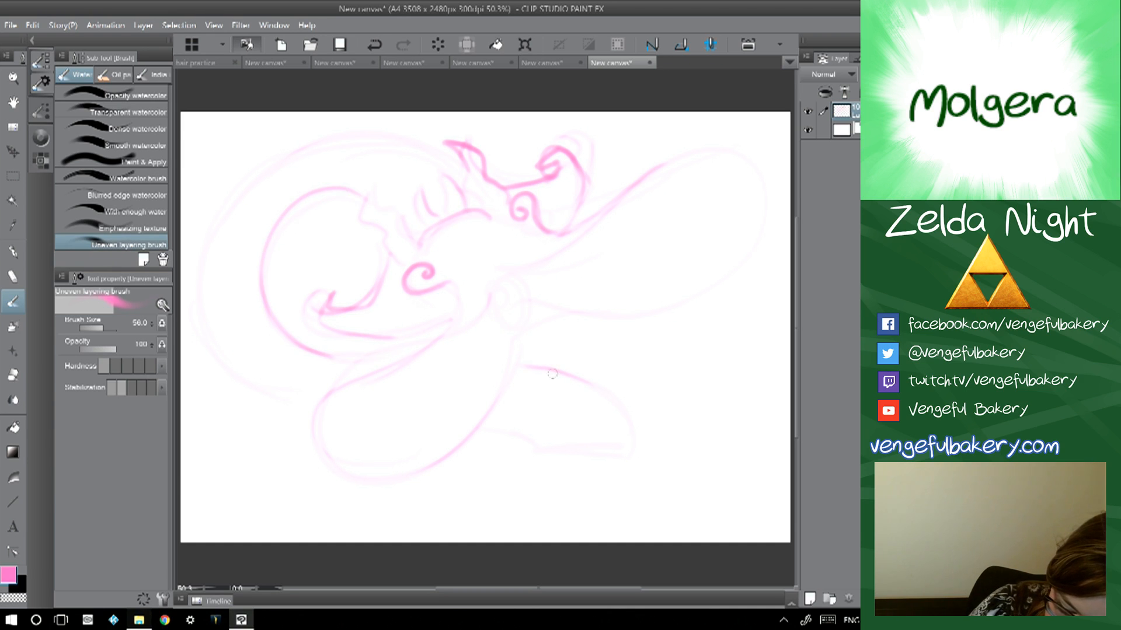
pyautogui.moveTo(634, 406); pyautogui.dragTo(566, 358)
pyautogui.moveTo(278, 417)
pyautogui.mouseDown()
pyautogui.moveTo(188, 301)
pyautogui.moveTo(286, 168)
pyautogui.mouseUp()
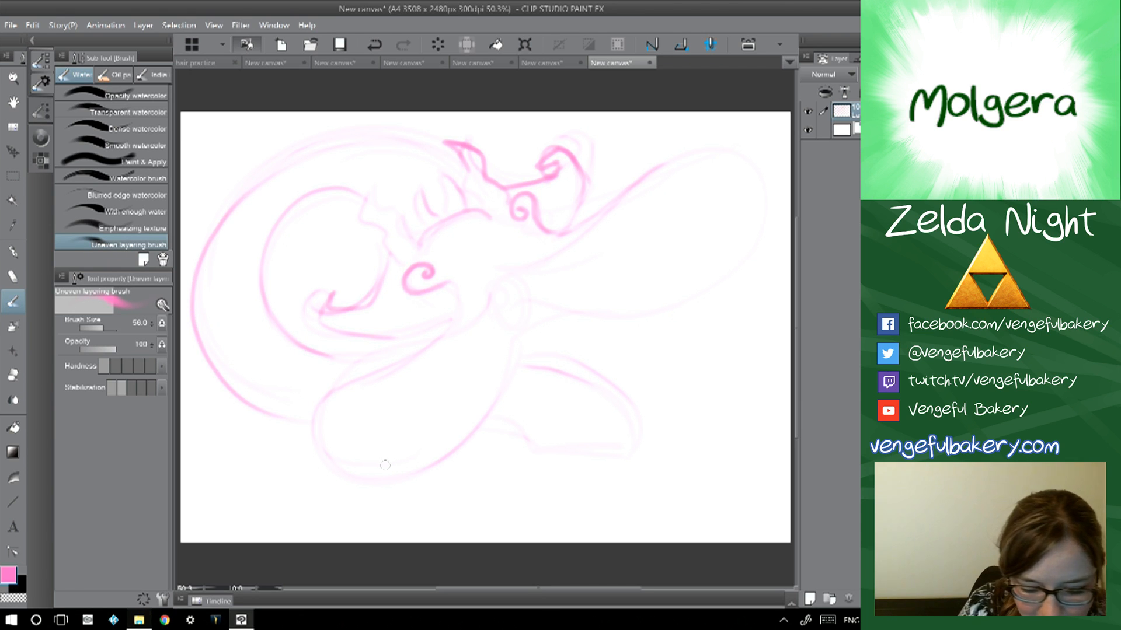
# - Try enlarging both lassoed wings to 122 percent and repositioning them around the body joint
pyautogui.press('m')
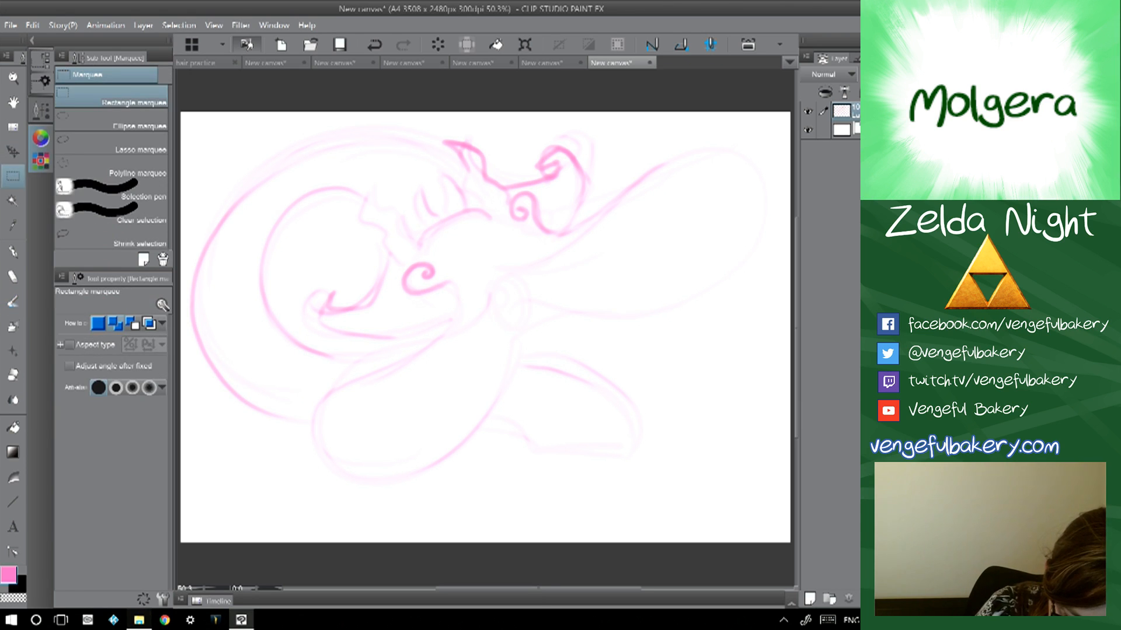
pyautogui.click(93, 133)
pyautogui.moveTo(508, 257)
pyautogui.mouseDown()
pyautogui.moveTo(554, 241)
pyautogui.moveTo(645, 139)
pyautogui.moveTo(753, 136)
pyautogui.moveTo(789, 234)
pyautogui.moveTo(675, 367)
pyautogui.moveTo(546, 339)
pyautogui.moveTo(512, 398)
pyautogui.moveTo(355, 496)
pyautogui.moveTo(307, 393)
pyautogui.moveTo(440, 319)
pyautogui.moveTo(447, 296)
pyautogui.moveTo(508, 257)
pyautogui.mouseUp()
pyautogui.hotkey('ctrl', 't')
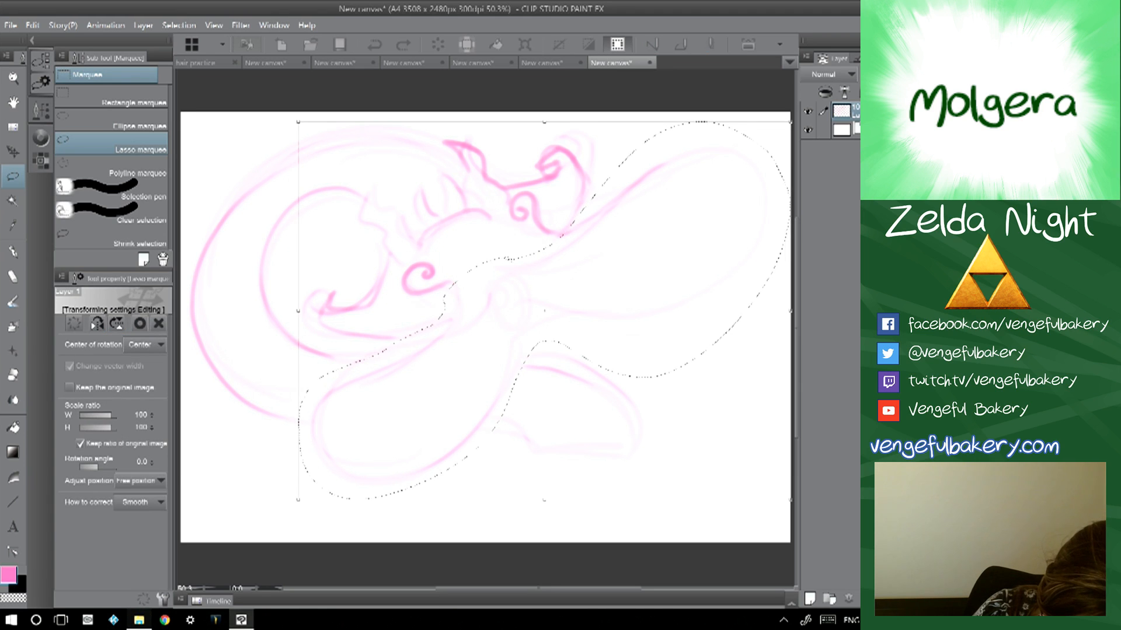
pyautogui.moveTo(298, 500); pyautogui.dragTo(190, 583)
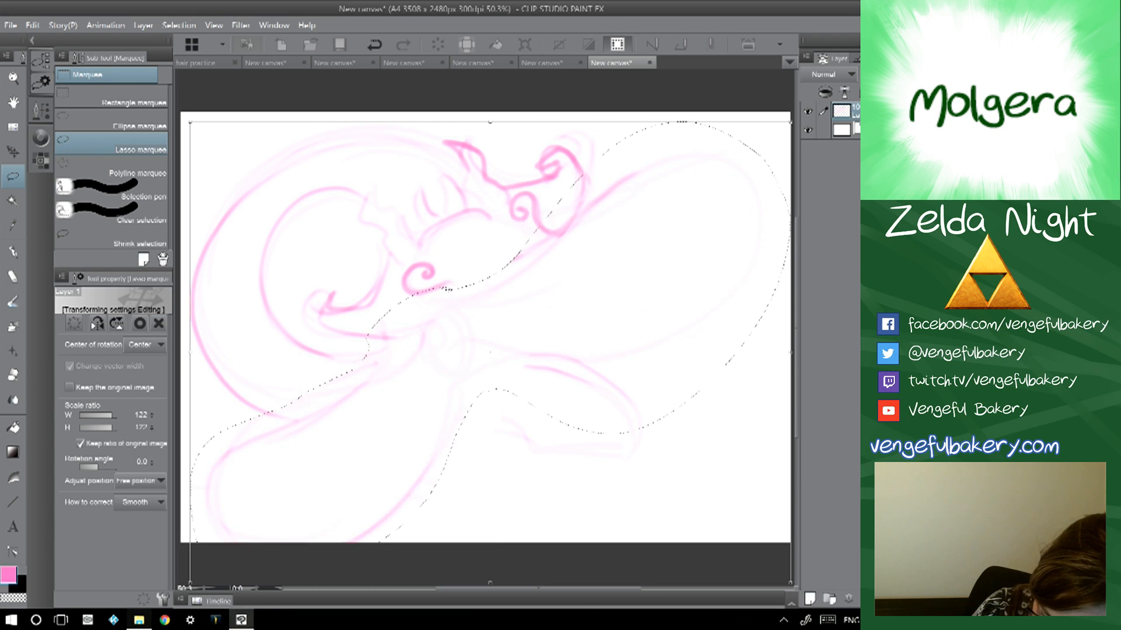
pyautogui.moveTo(510, 350); pyautogui.dragTo(572, 303)
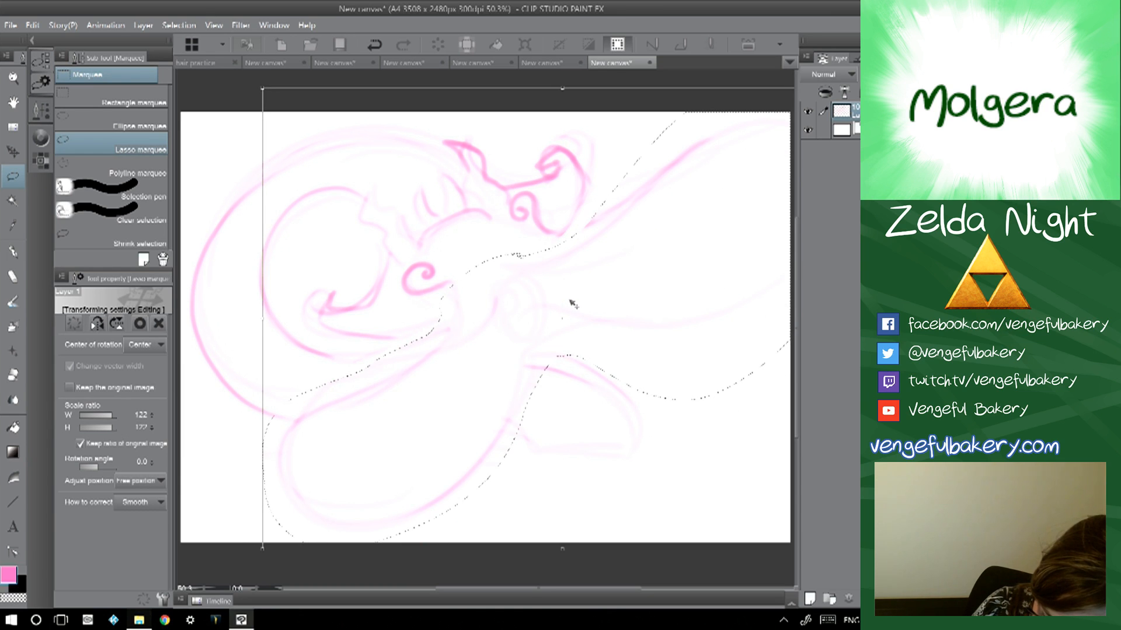
pyautogui.press('Return')
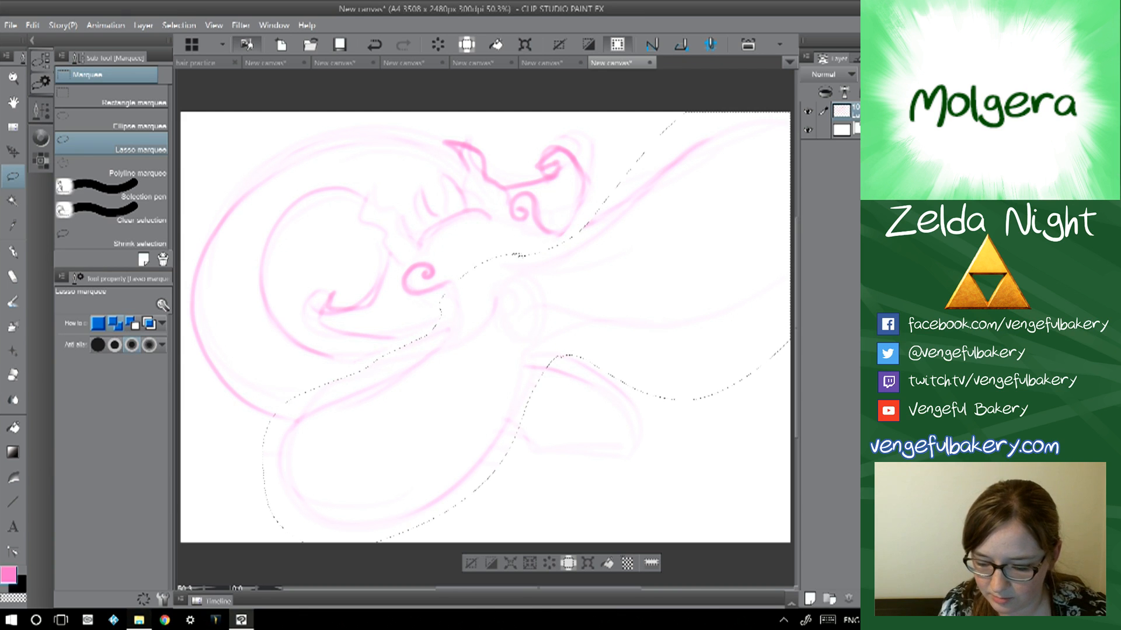
# - Undo the wing enlargement and clear the lasso selection
pyautogui.hscroll(2, 484, 327)
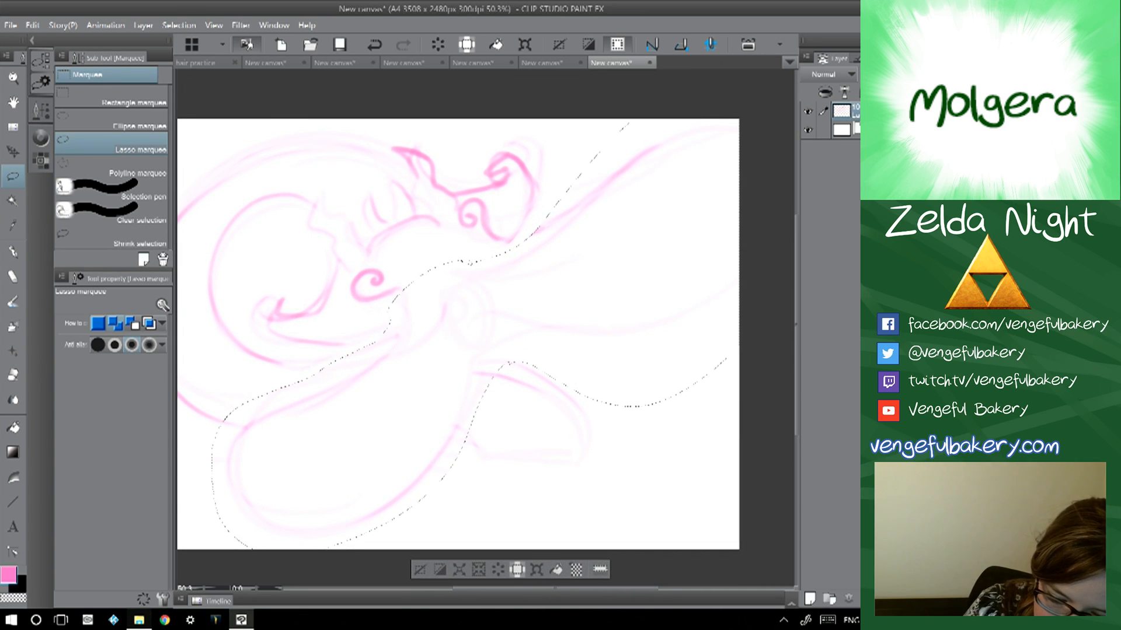
pyautogui.hotkey('ctrl', 'z')
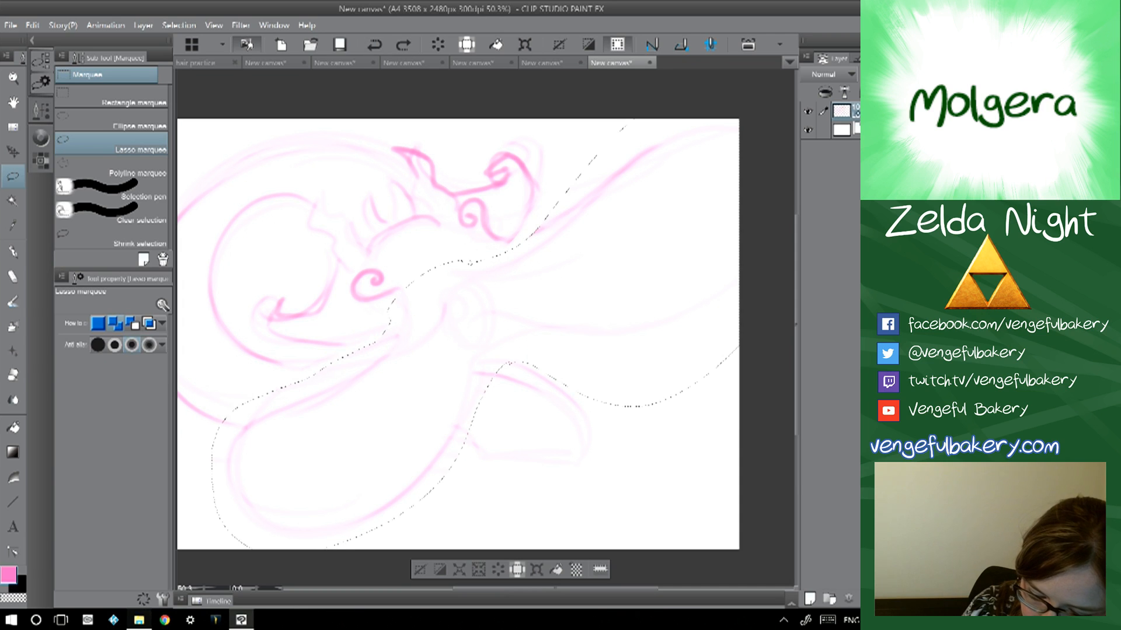
pyautogui.hotkey('ctrl', 'z')
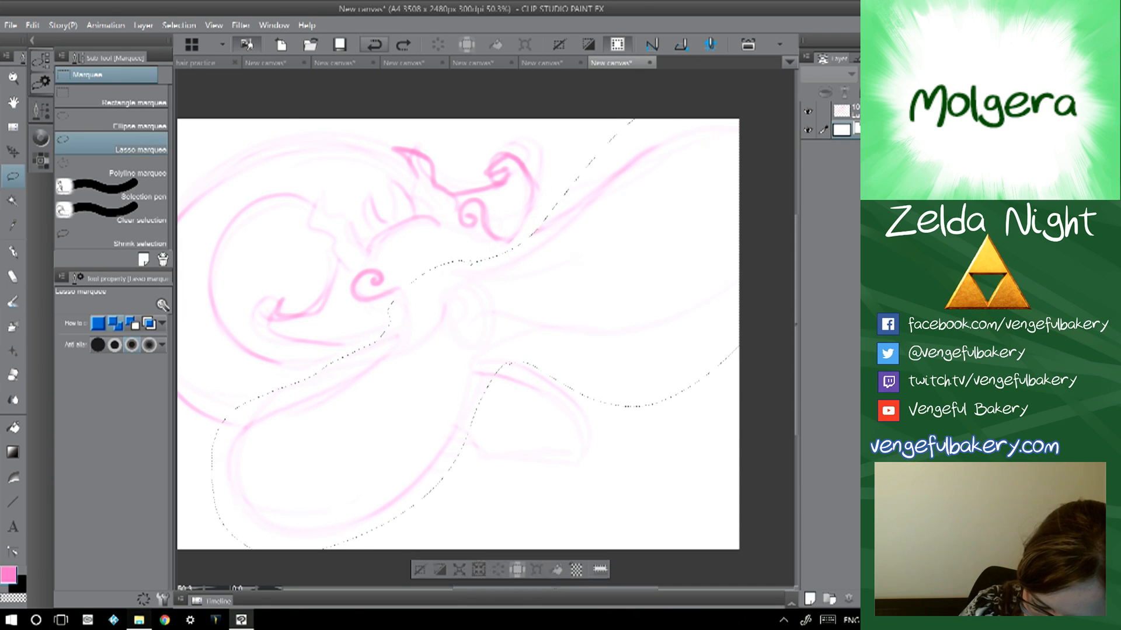
pyautogui.hotkey('ctrl', 'z')
pyautogui.hotkey('ctrl', 'd')
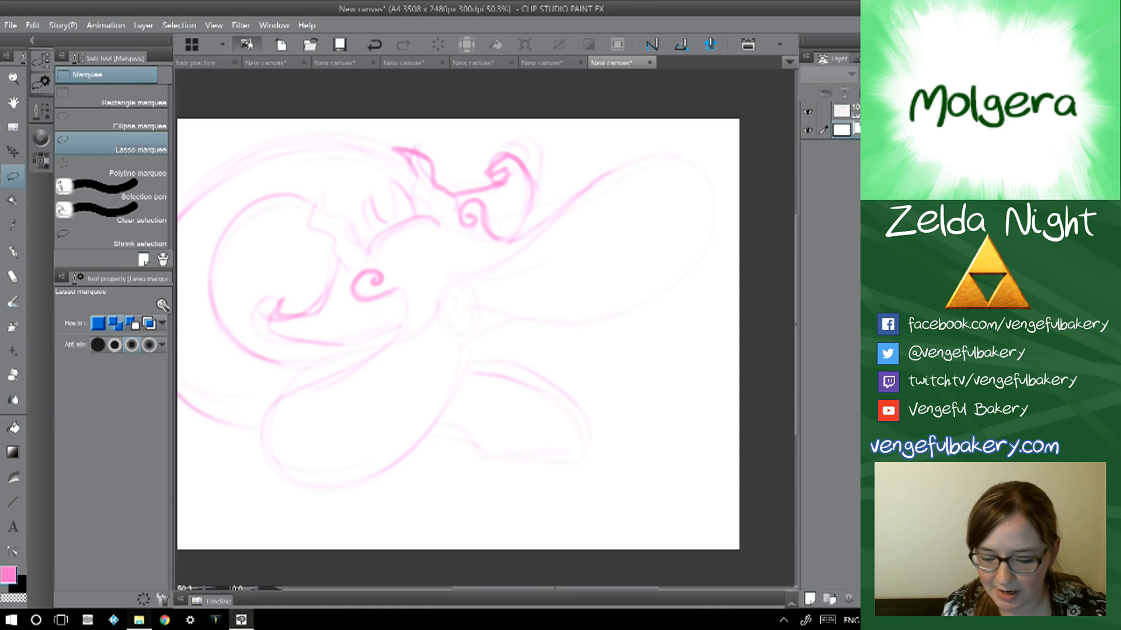
pyautogui.moveTo(474, 353); pyautogui.dragTo(479, 348)
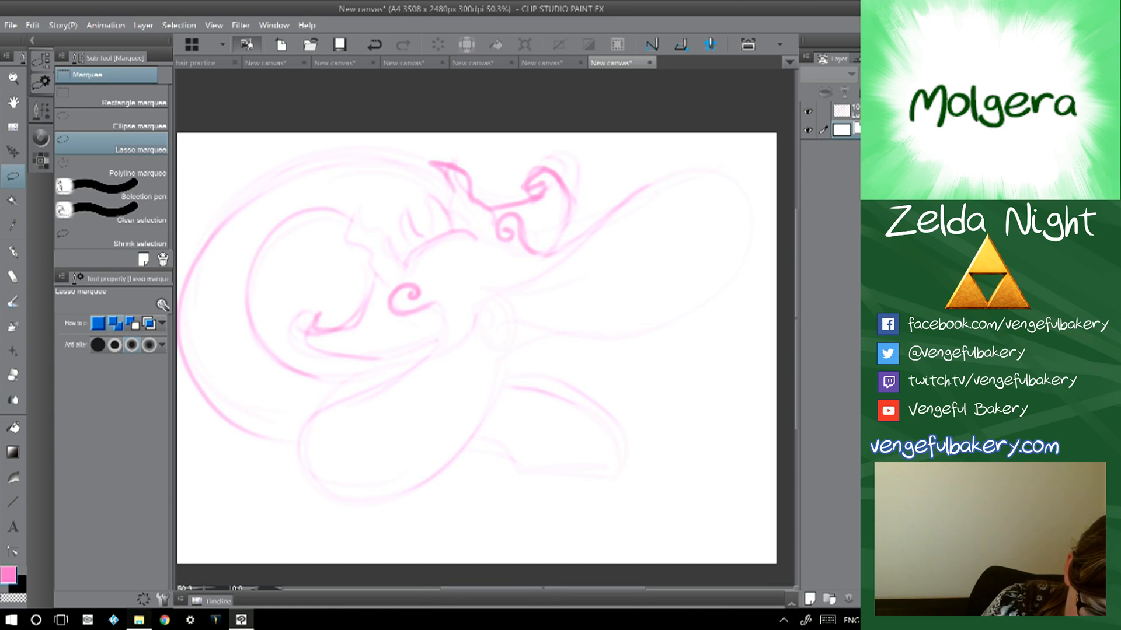
# - Brush jagged scale edges along the looping body and its continuation below the wings, and add small scale marks inside the body
pyautogui.click(13, 301)
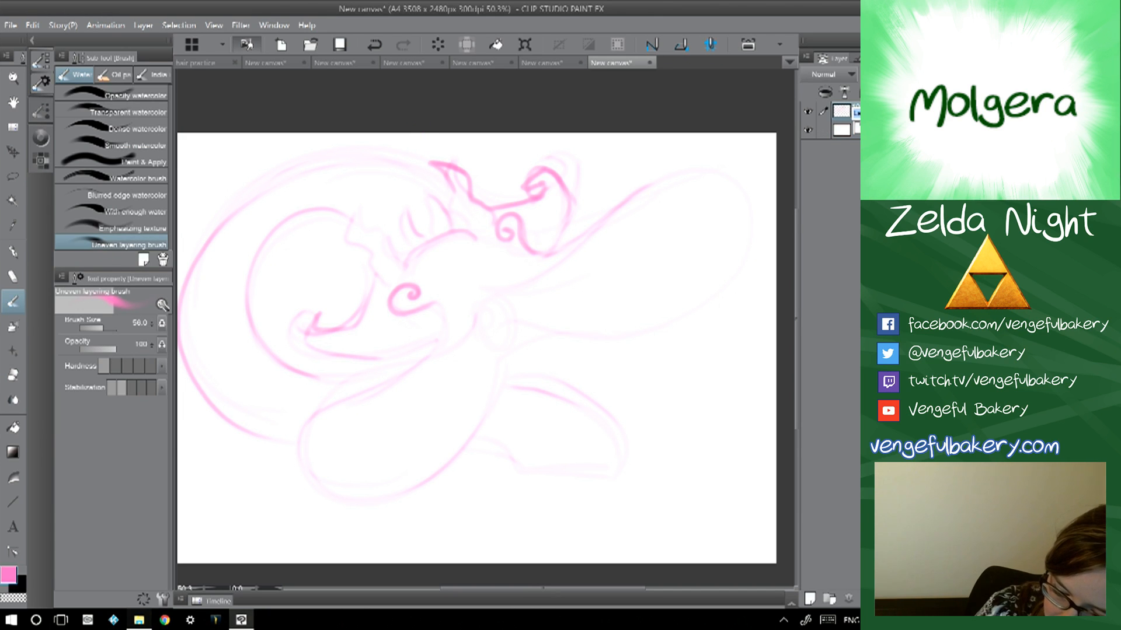
pyautogui.moveTo(428, 161)
pyautogui.mouseDown()
pyautogui.moveTo(336, 149)
pyautogui.moveTo(239, 190)
pyautogui.moveTo(221, 212)
pyautogui.moveTo(247, 215)
pyautogui.moveTo(211, 273)
pyautogui.moveTo(200, 328)
pyautogui.moveTo(211, 376)
pyautogui.moveTo(318, 448)
pyautogui.mouseUp()
pyautogui.moveTo(507, 442); pyautogui.dragTo(549, 476)
pyautogui.moveTo(653, 467)
pyautogui.mouseDown()
pyautogui.moveTo(643, 414)
pyautogui.moveTo(569, 374)
pyautogui.moveTo(297, 344)
pyautogui.moveTo(301, 328)
pyautogui.moveTo(278, 302)
pyautogui.moveTo(288, 250)
pyautogui.moveTo(334, 212)
pyautogui.moveTo(380, 232)
pyautogui.mouseUp()
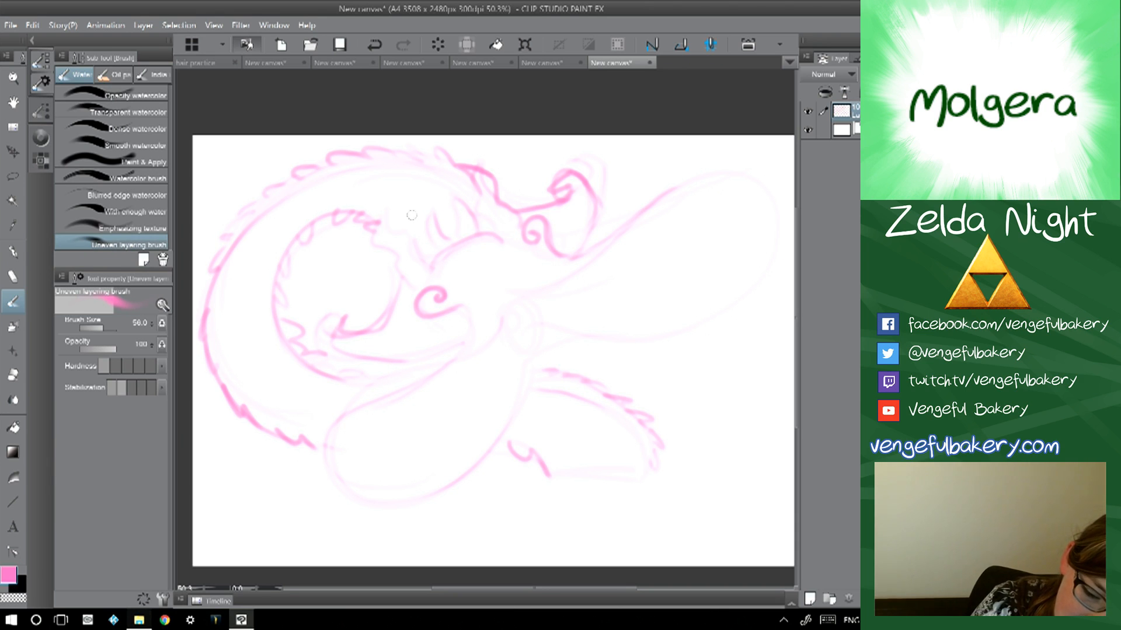
pyautogui.moveTo(239, 265)
pyautogui.mouseDown()
pyautogui.moveTo(238, 284)
pyautogui.moveTo(263, 293)
pyautogui.mouseUp()
pyautogui.moveTo(251, 338); pyautogui.dragTo(260, 331)
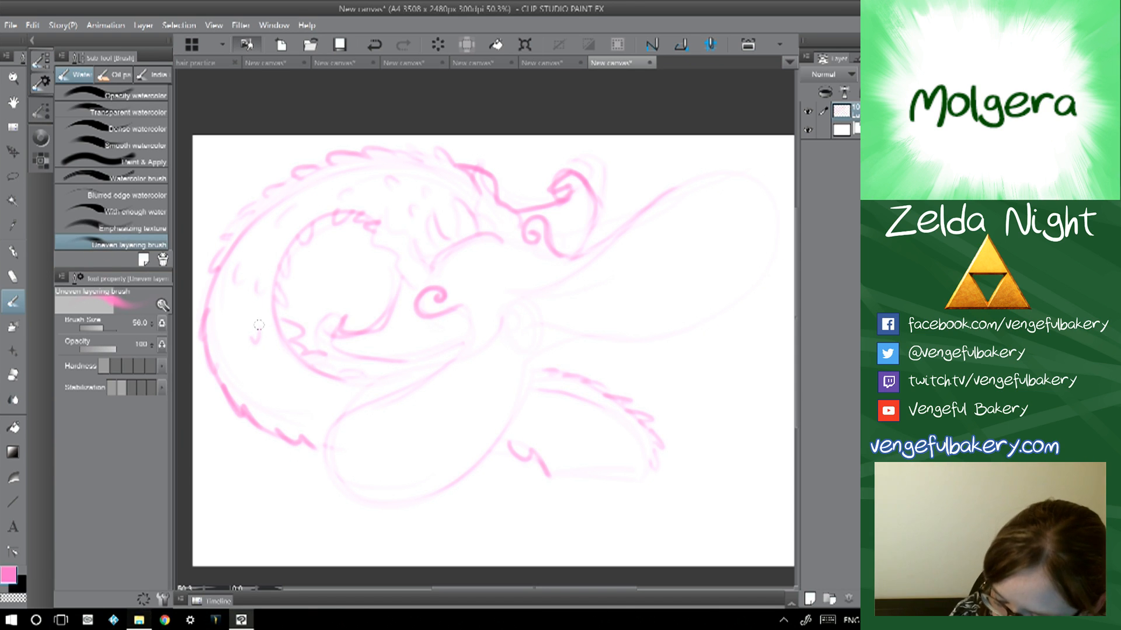
# - Add a new layer above the pink sketch and set up the G-pen with black for inking
pyautogui.click(810, 599)
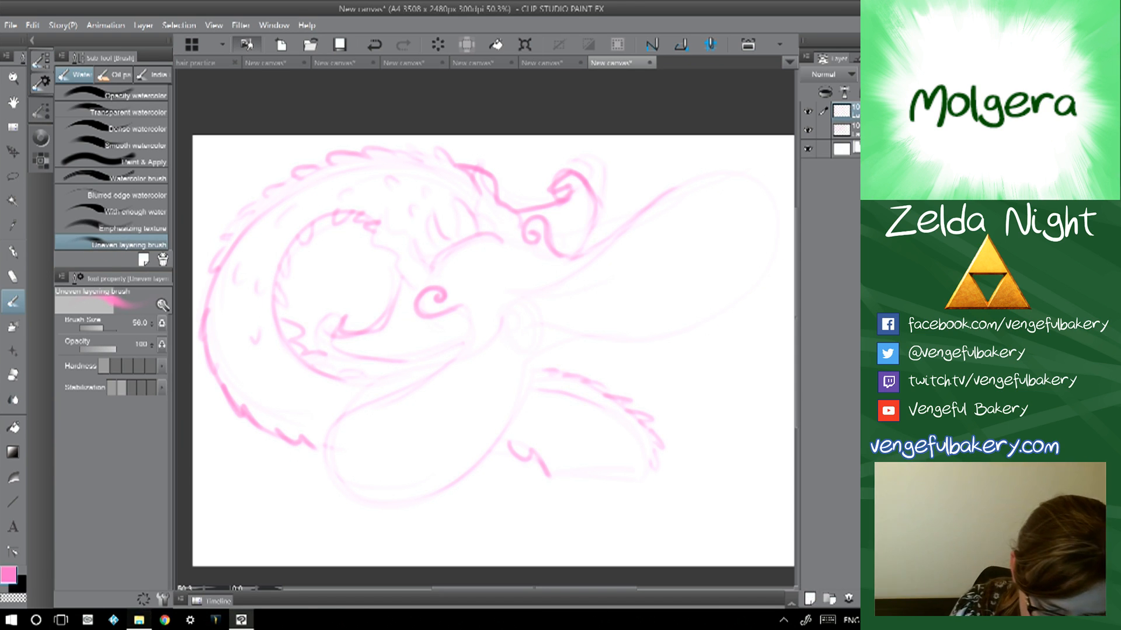
pyautogui.doubleClick(20, 585)
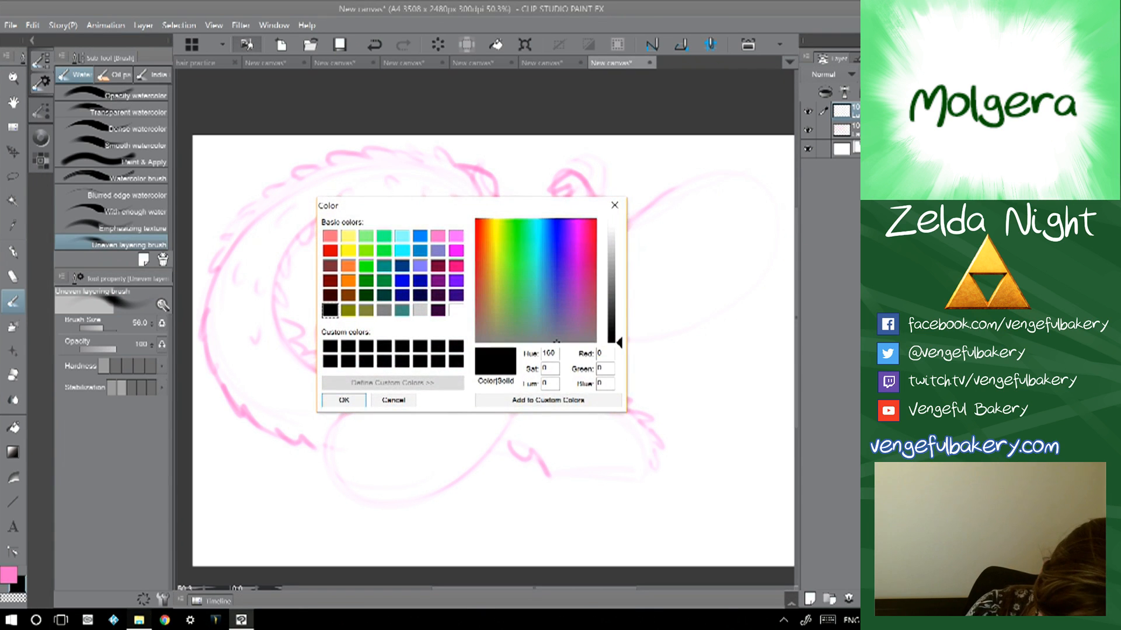
pyautogui.click(393, 400)
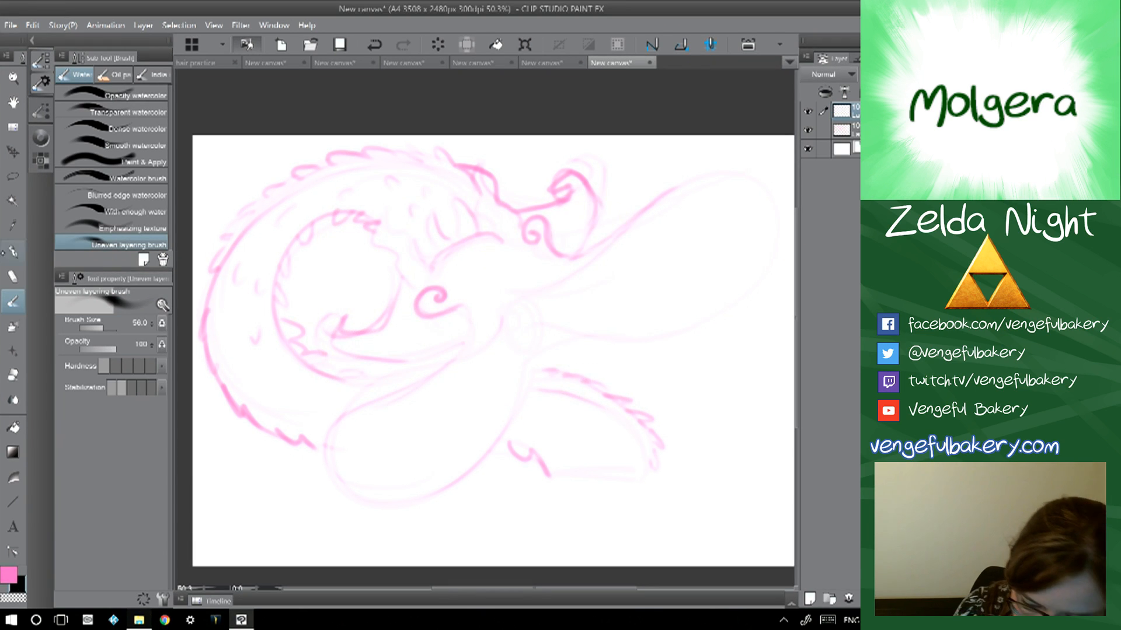
pyautogui.click(13, 252)
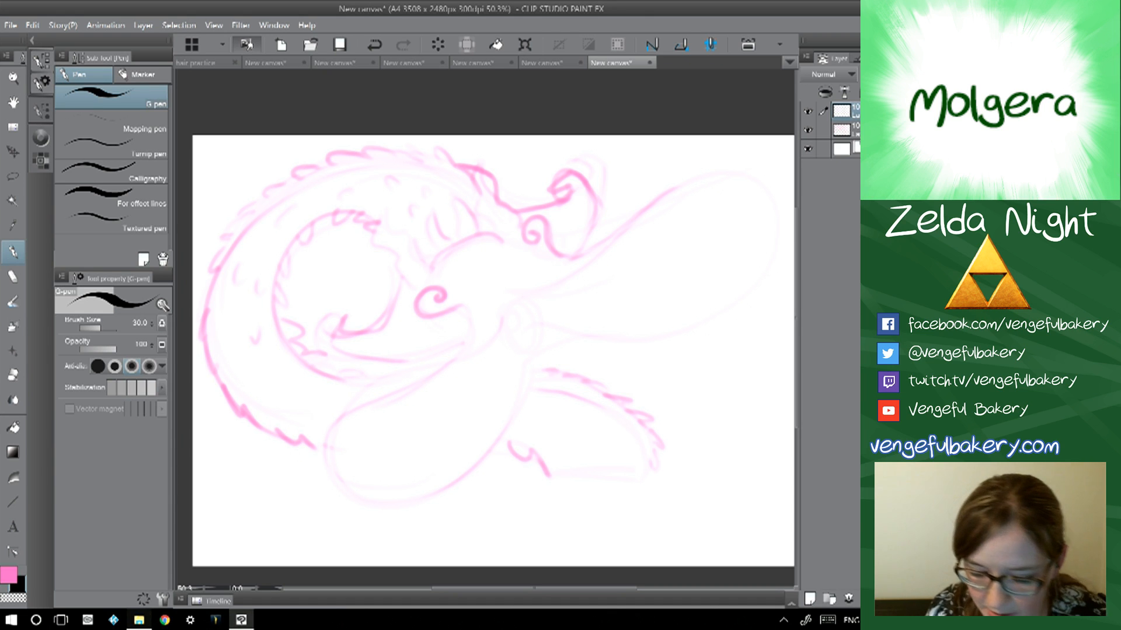
# - Switch to the red archer sketch canvas and save it as botw
pyautogui.click(270, 62)
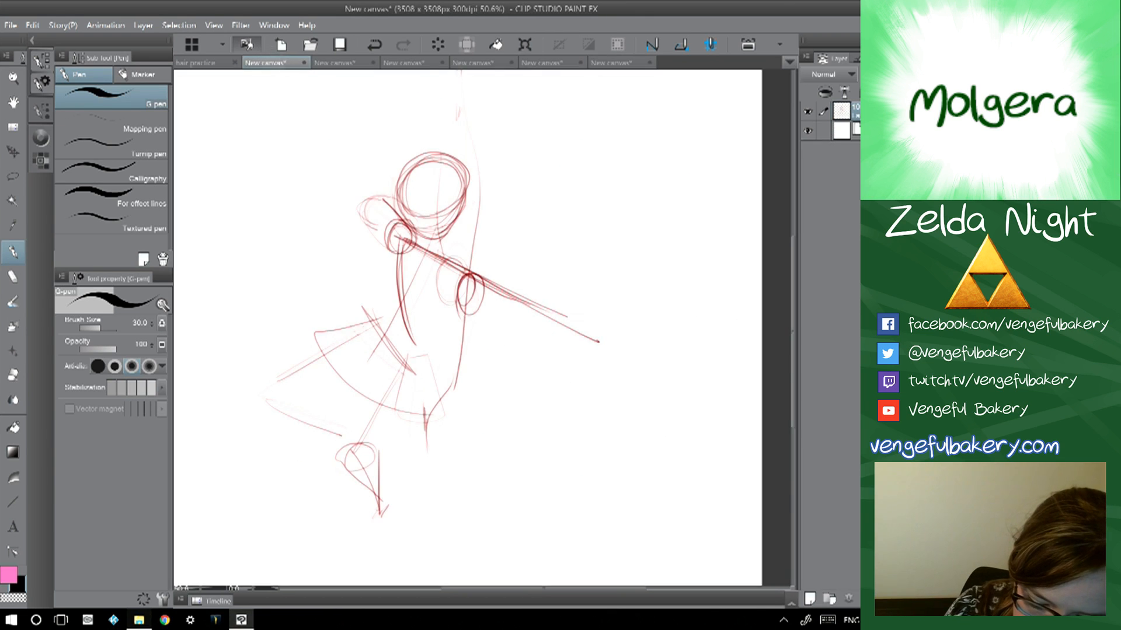
pyautogui.hotkey('ctrl', 's')
pyautogui.write('botw')
pyautogui.press('Return')
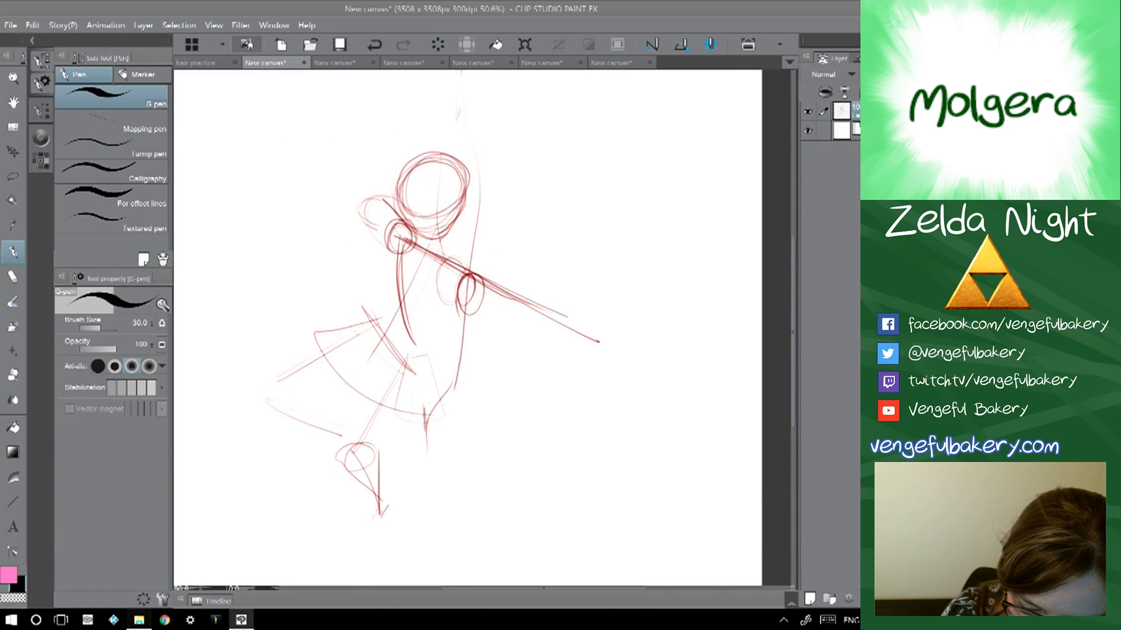
# - Switch to the fox drawing's canvas and save it in CLIP STUDIO FORMAT as zelda fox
pyautogui.click(337, 62)
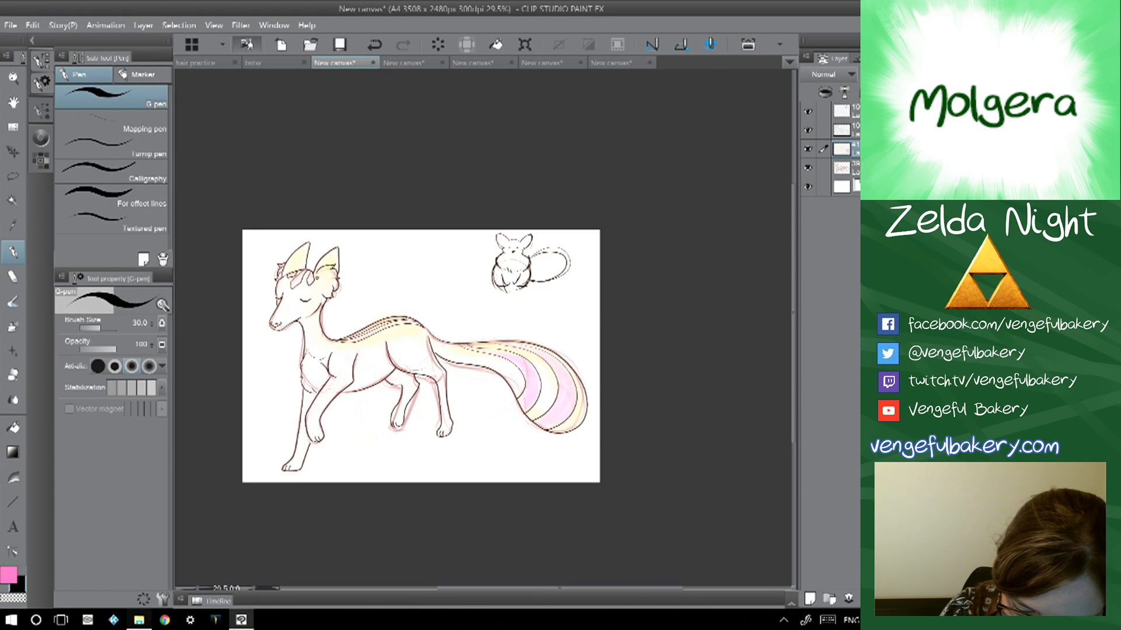
pyautogui.hotkey('ctrl', 's')
pyautogui.write('z')
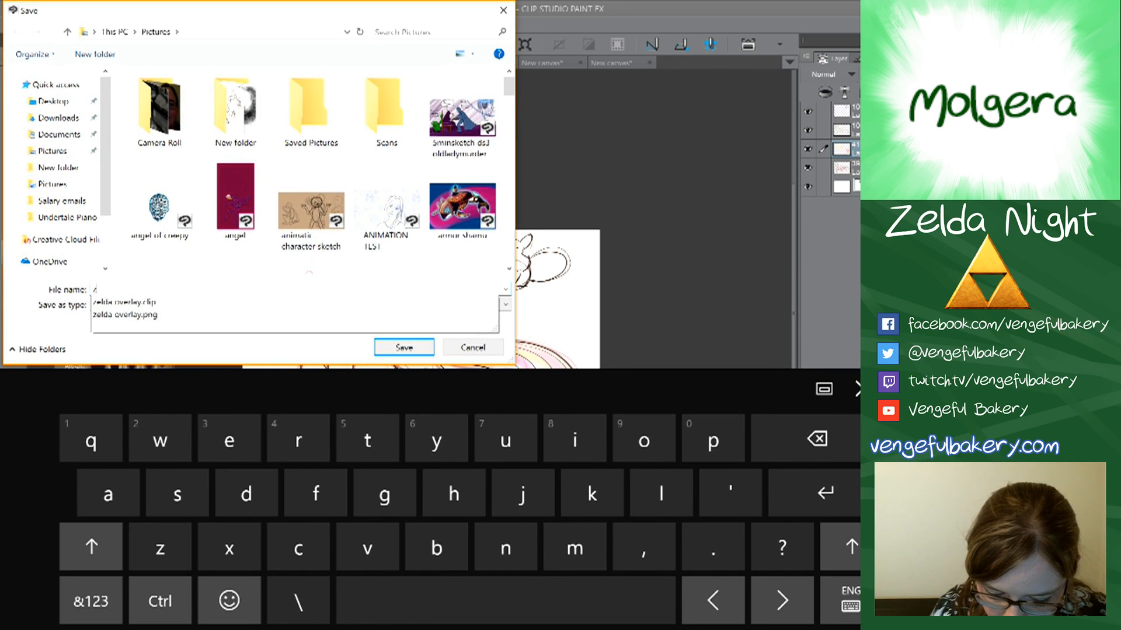
pyautogui.write('elda fox')
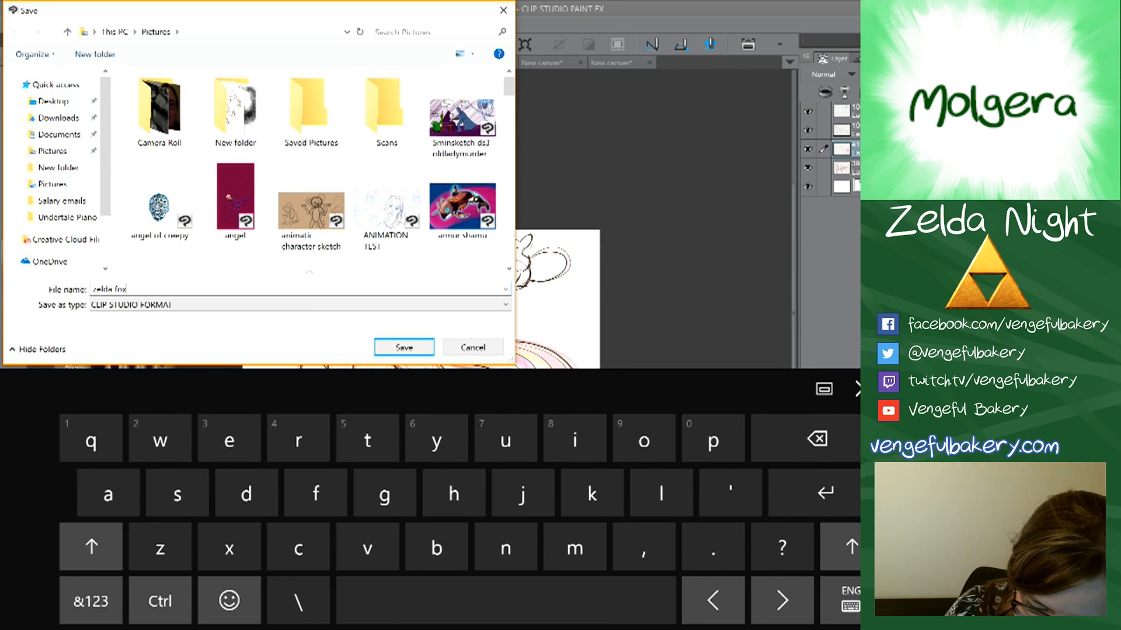
pyautogui.press('Return')
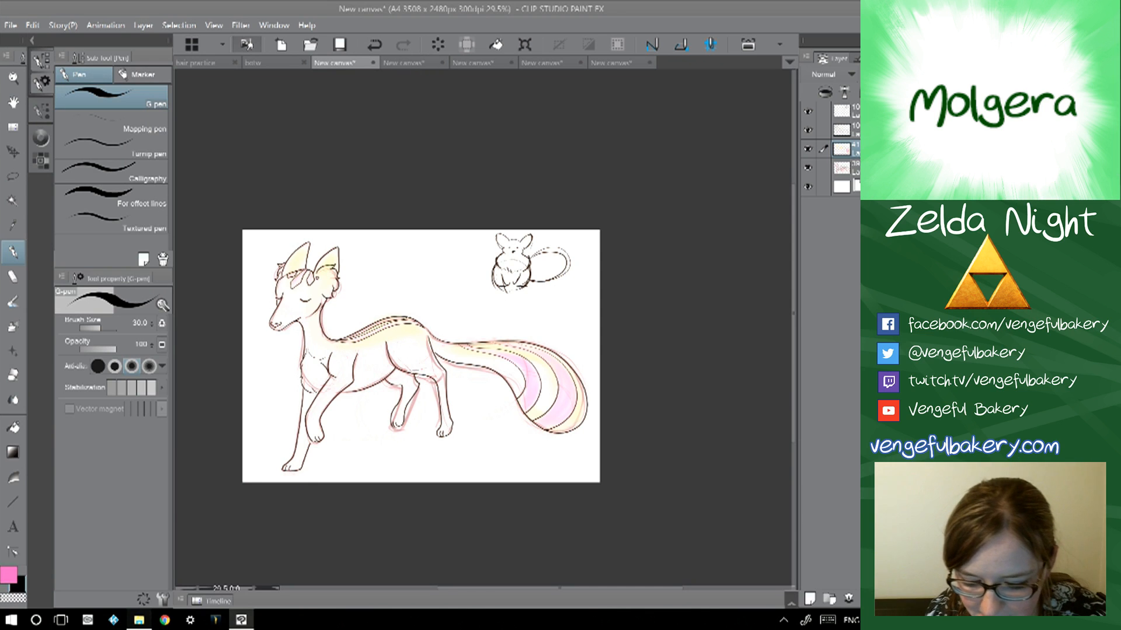
# - Switch to the canvas showing Link with the hooded figure and save it as link altair
pyautogui.click(404, 62)
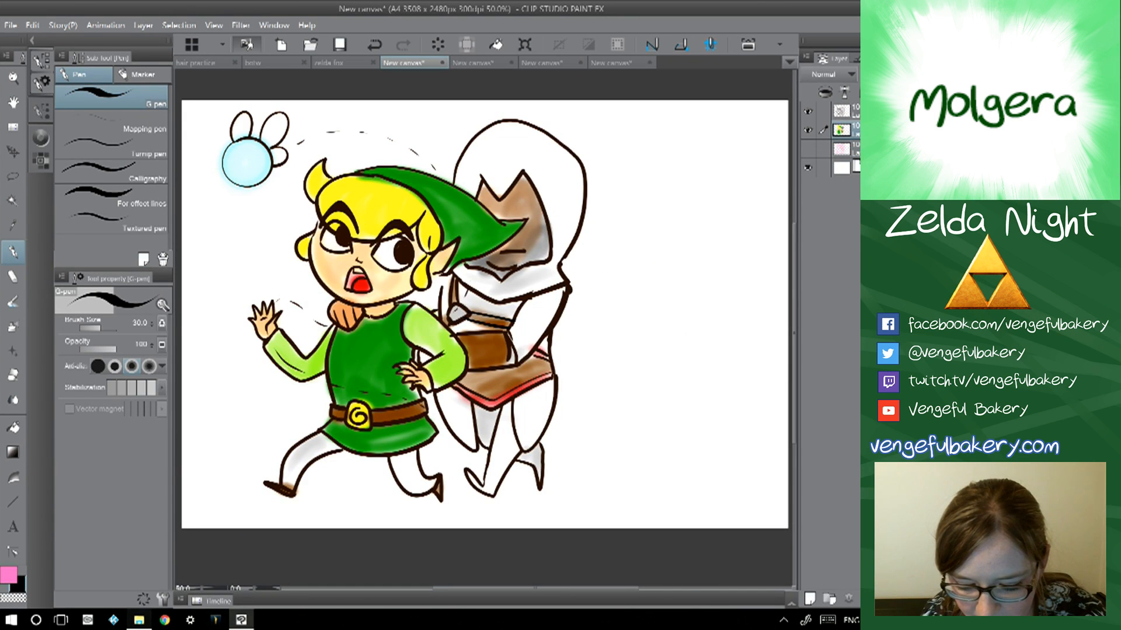
pyautogui.hotkey('ctrl', 's')
pyautogui.write('z')
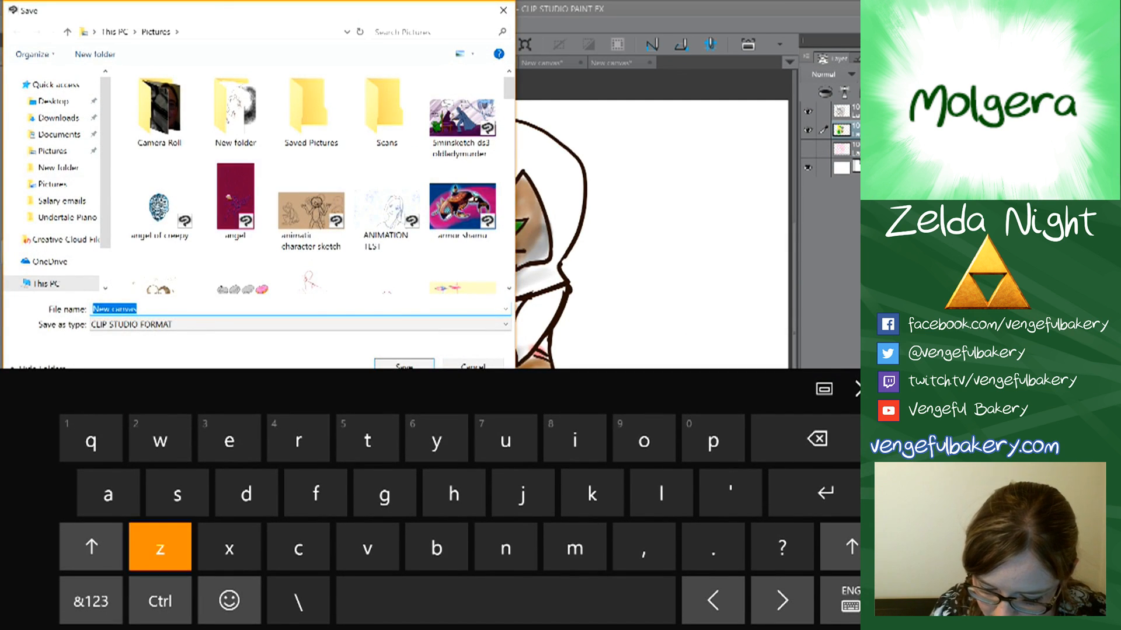
pyautogui.press('BackSpace')
pyautogui.write('link altair')
pyautogui.press('Return')
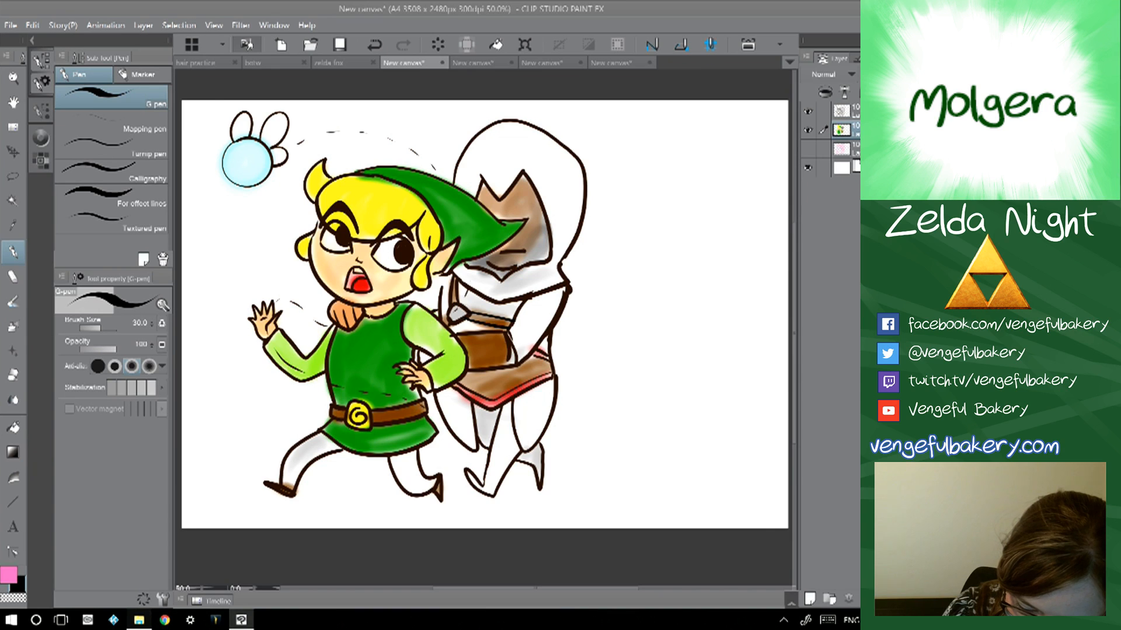
# - Switch to the green canvas of Ganon with two swords and save it as zelda ganon
pyautogui.click(480, 63)
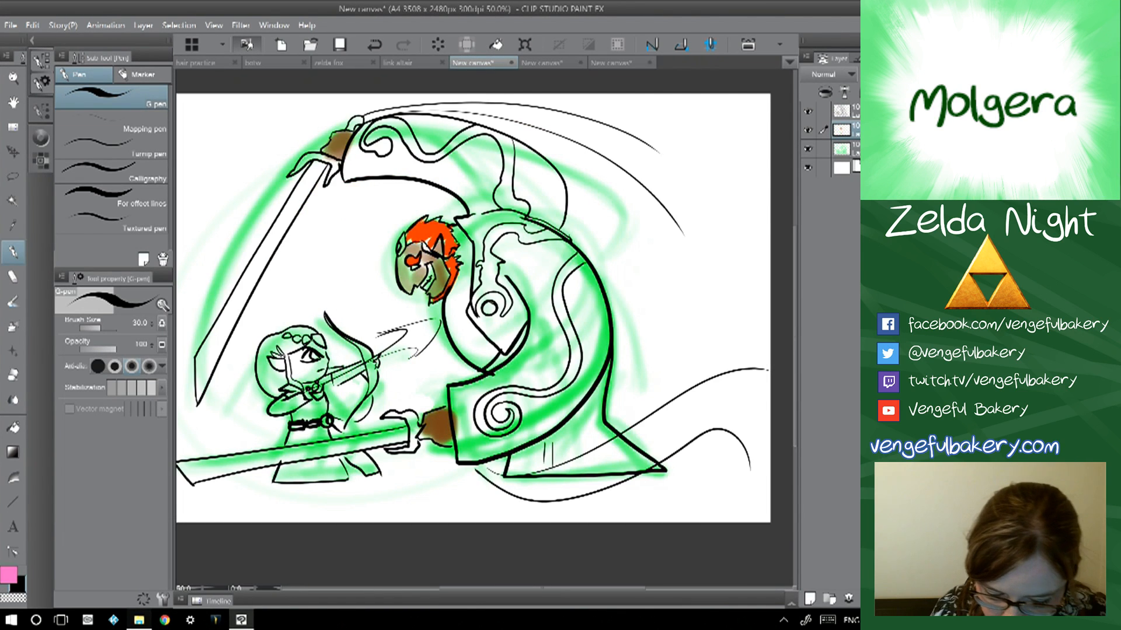
pyautogui.click(339, 44)
pyautogui.write('zeld')
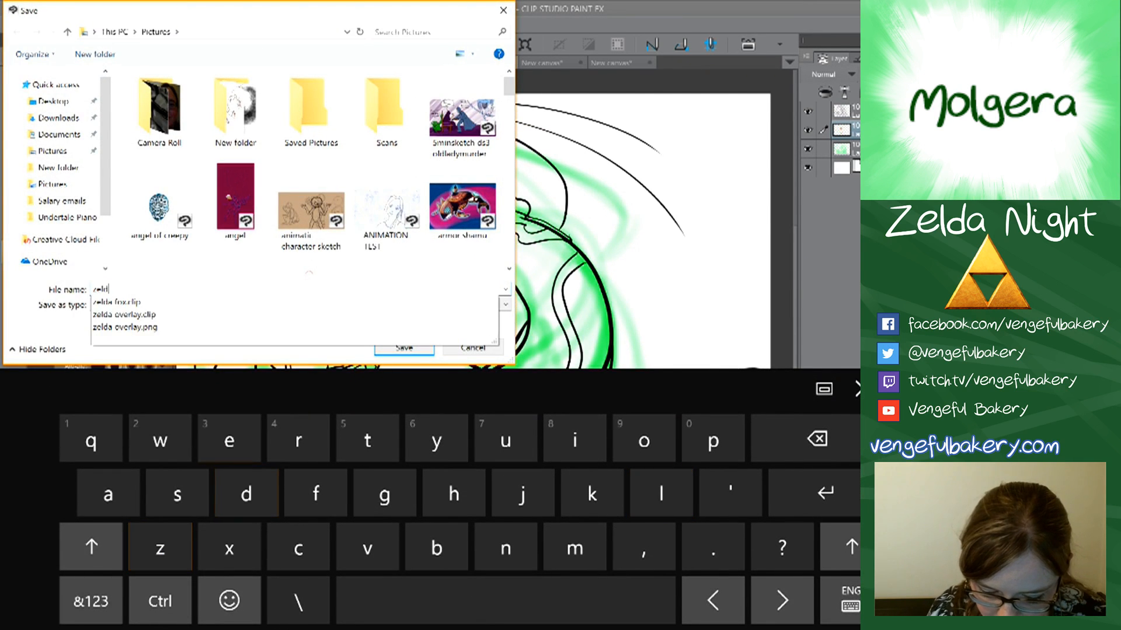
pyautogui.write('a ganon')
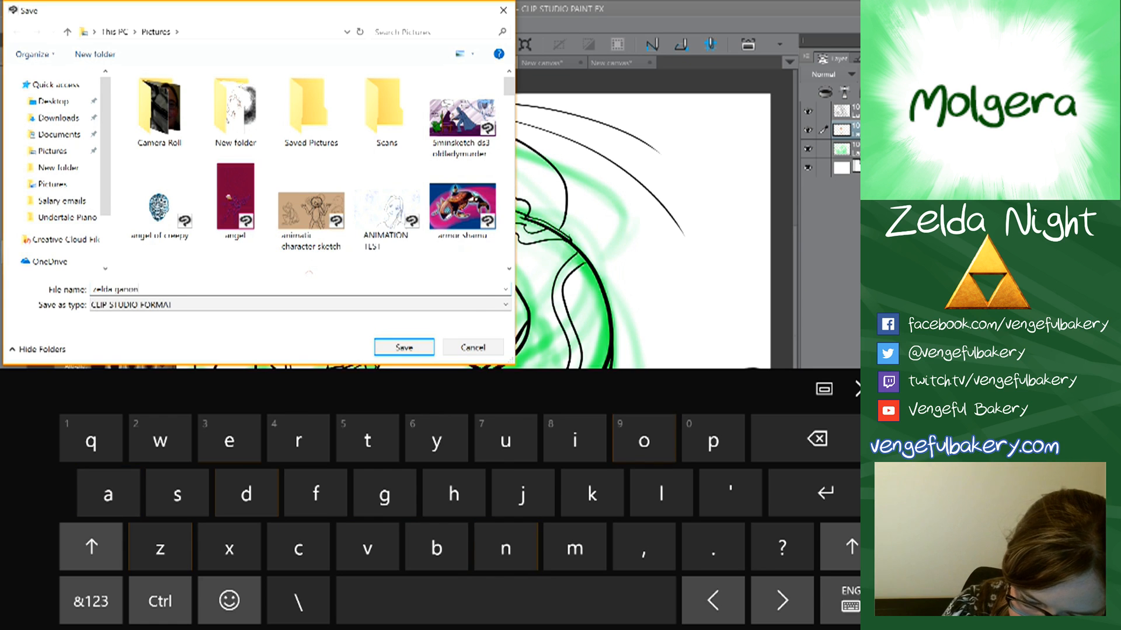
pyautogui.press('Return')
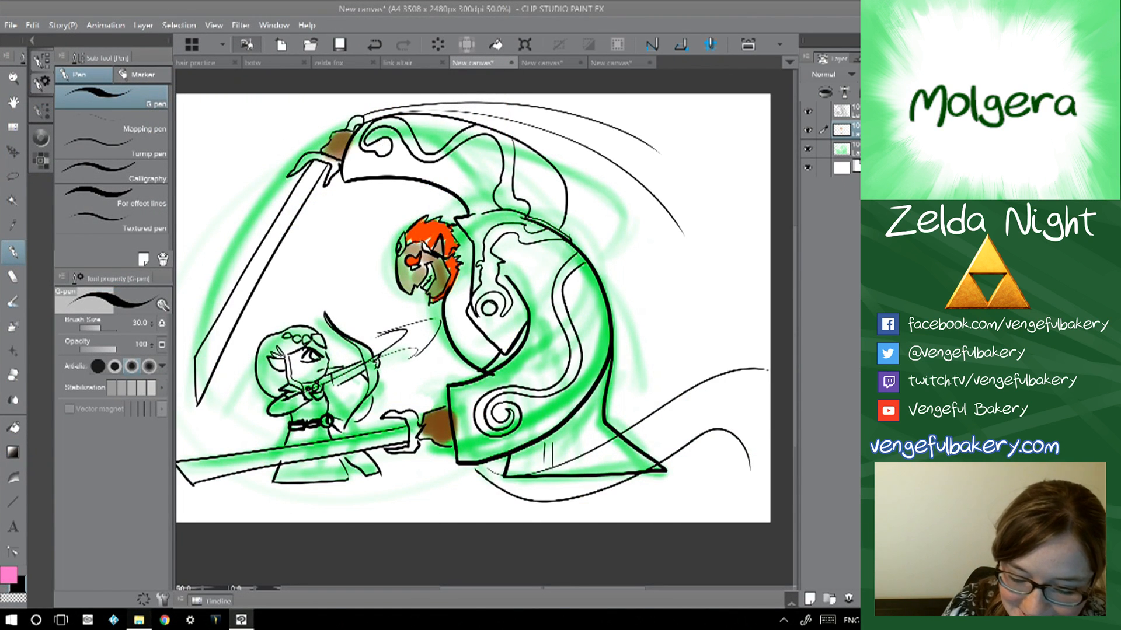
# - Switch to the black and magenta Calamity Ganon canvas and save it as calamity
pyautogui.click(546, 63)
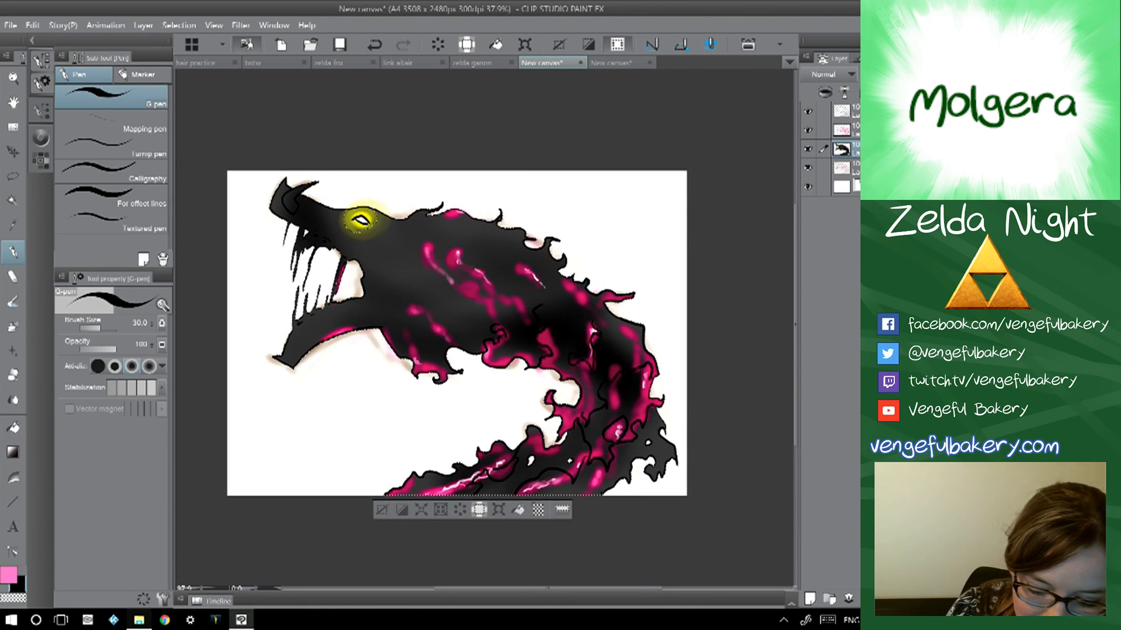
pyautogui.hotkey('ctrl', 's')
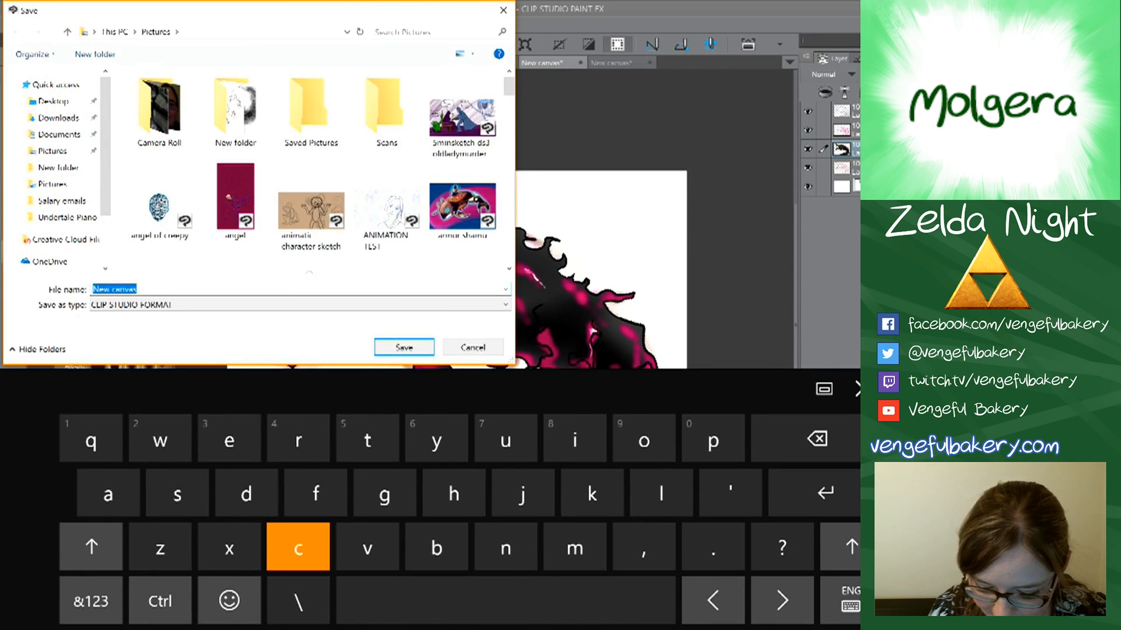
pyautogui.write('calamity')
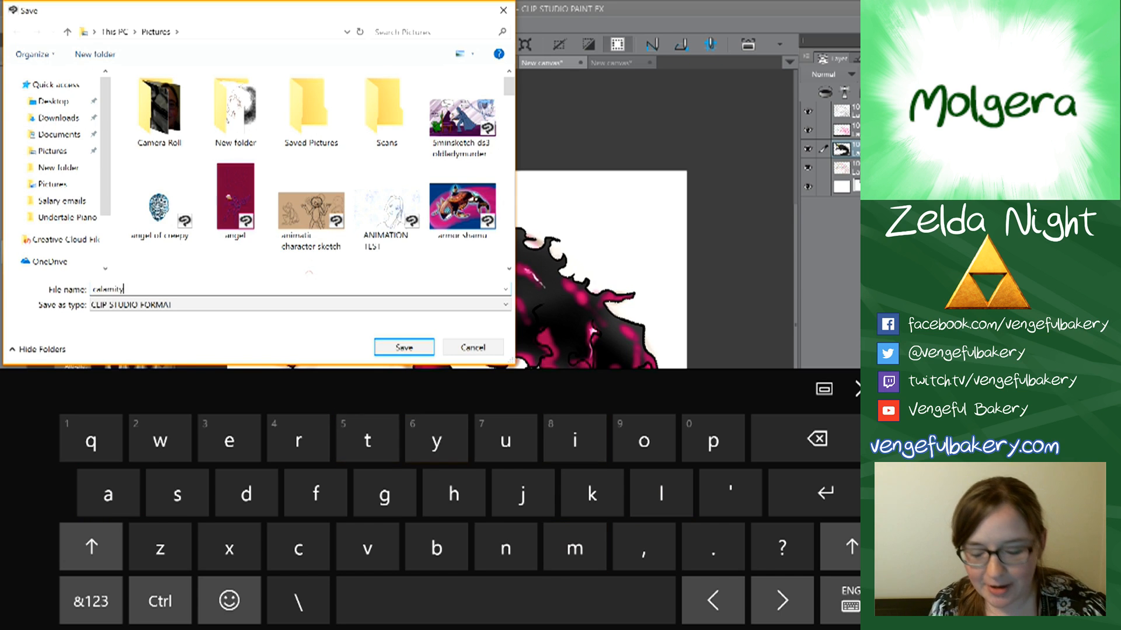
pyautogui.press('Return')
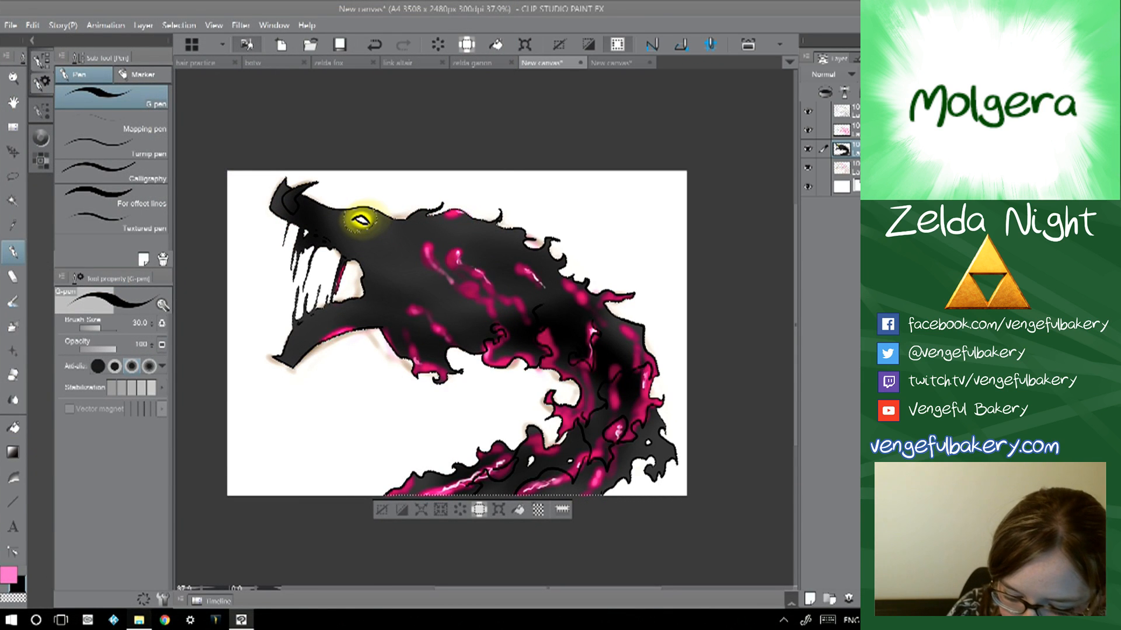
# - Return to the pink Molgera sketch canvas and save it as molgera
pyautogui.hotkey('ctrl', 'Tab')
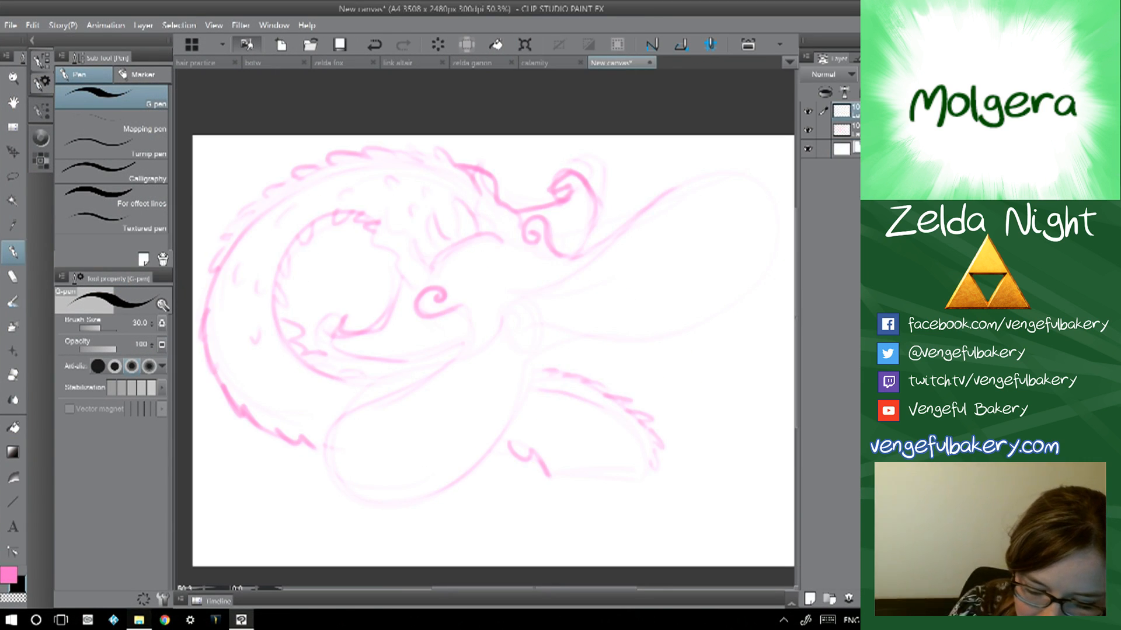
pyautogui.hotkey('ctrl', 's')
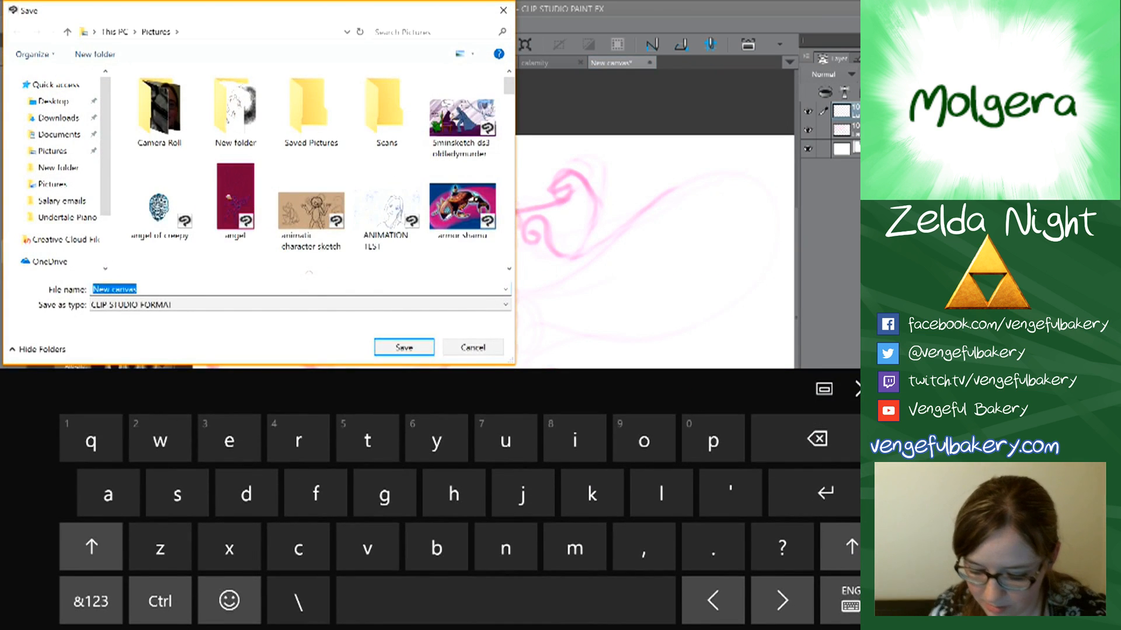
pyautogui.write('molgera')
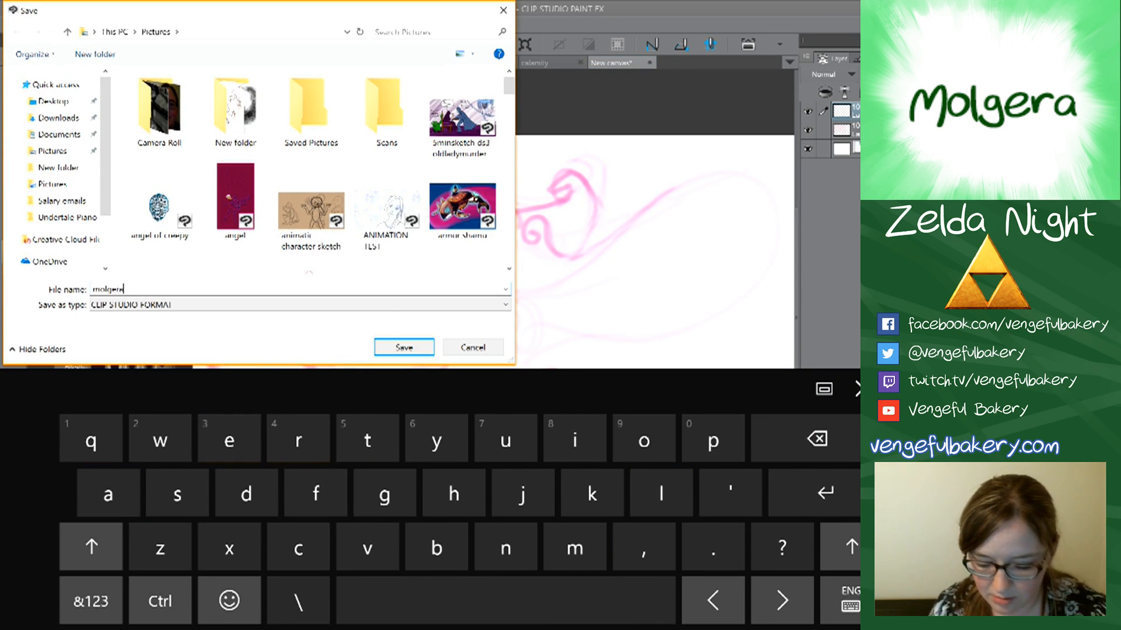
pyautogui.press('Return')
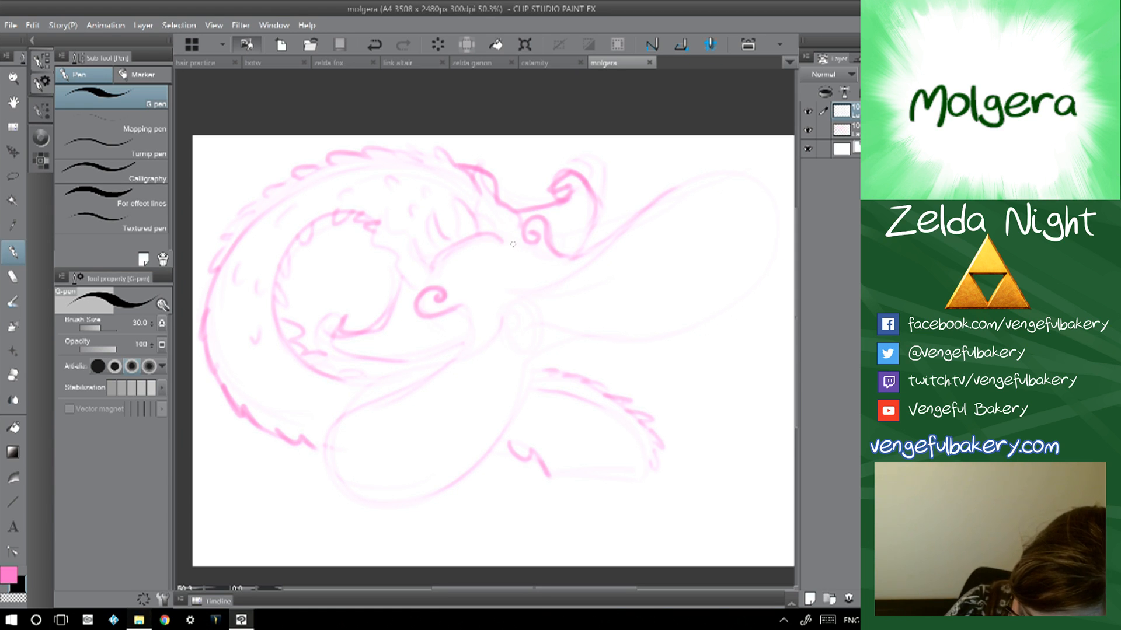
# - Ink the inner outline of both wings in black with small notches along the edges, joining them at the body
pyautogui.moveTo(522, 288)
pyautogui.mouseDown()
pyautogui.moveTo(582, 289)
pyautogui.moveTo(578, 273)
pyautogui.moveTo(664, 196)
pyautogui.moveTo(770, 192)
pyautogui.mouseUp()
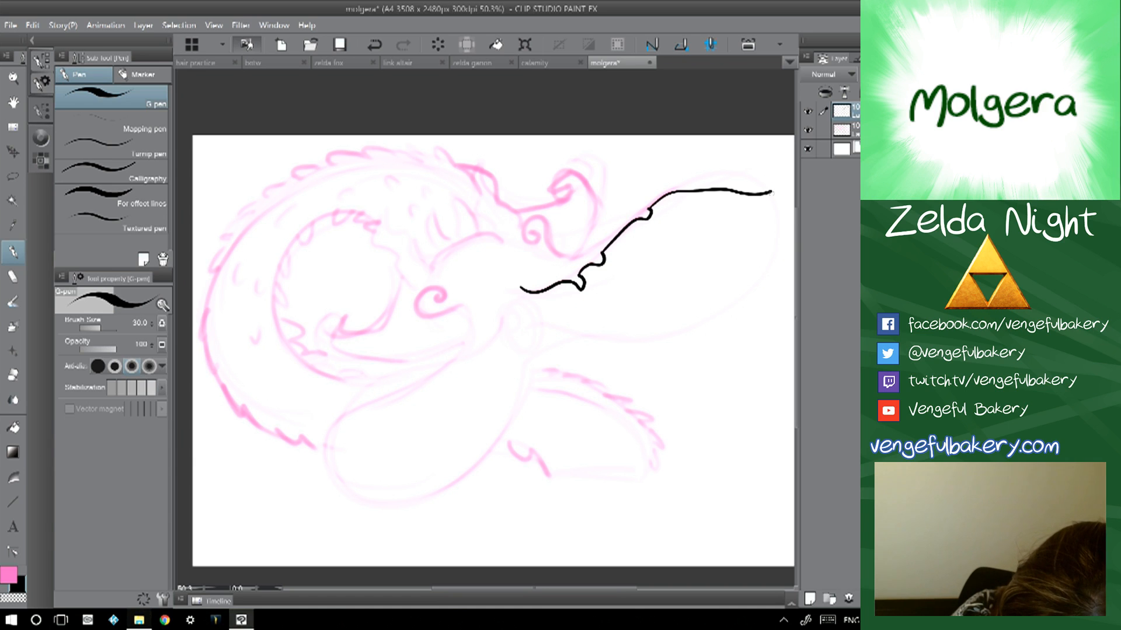
pyautogui.moveTo(770, 216)
pyautogui.mouseDown()
pyautogui.moveTo(766, 259)
pyautogui.moveTo(738, 304)
pyautogui.moveTo(704, 325)
pyautogui.moveTo(614, 340)
pyautogui.moveTo(548, 332)
pyautogui.mouseUp()
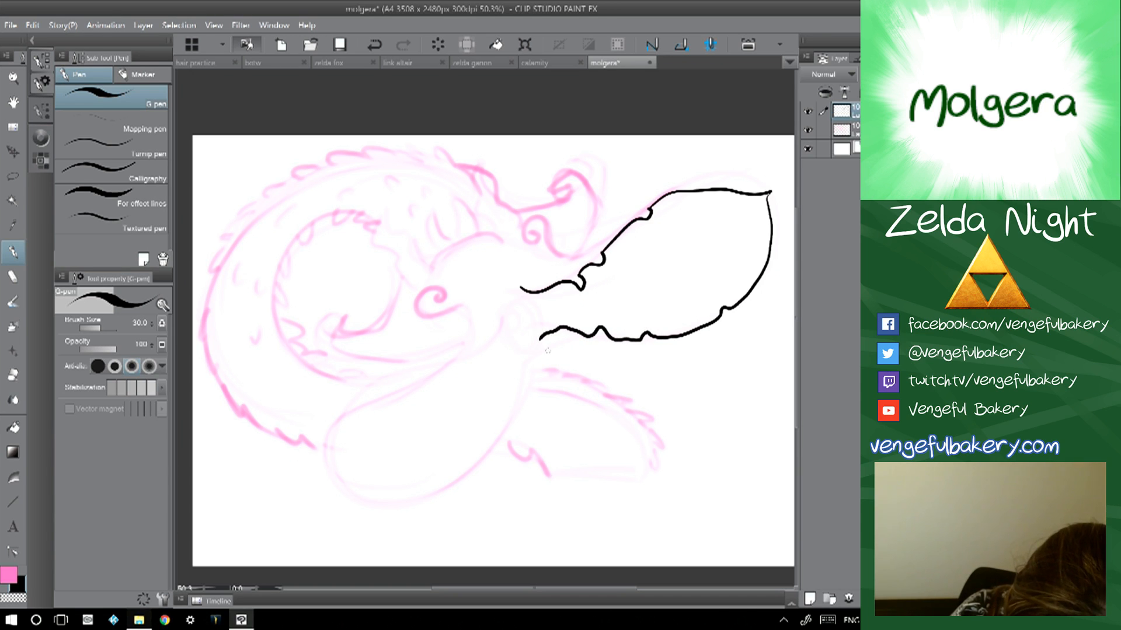
pyautogui.moveTo(532, 344)
pyautogui.mouseDown()
pyautogui.moveTo(501, 426)
pyautogui.moveTo(438, 484)
pyautogui.moveTo(371, 499)
pyautogui.moveTo(328, 477)
pyautogui.moveTo(341, 419)
pyautogui.moveTo(444, 369)
pyautogui.moveTo(452, 377)
pyautogui.moveTo(523, 287)
pyautogui.mouseUp()
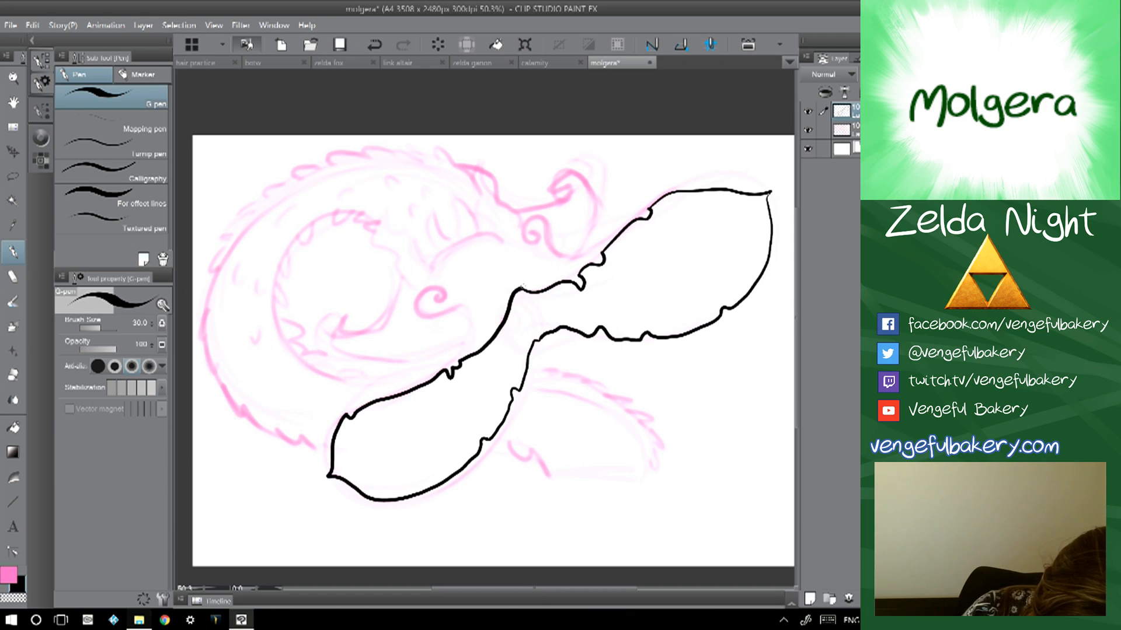
# - Ink a second, outer outline with small spikes around both wings, then thicken the lower wing's outer edges
pyautogui.moveTo(469, 343)
pyautogui.mouseDown()
pyautogui.moveTo(346, 404)
pyautogui.moveTo(310, 483)
pyautogui.moveTo(362, 510)
pyautogui.moveTo(399, 513)
pyautogui.moveTo(498, 450)
pyautogui.mouseUp()
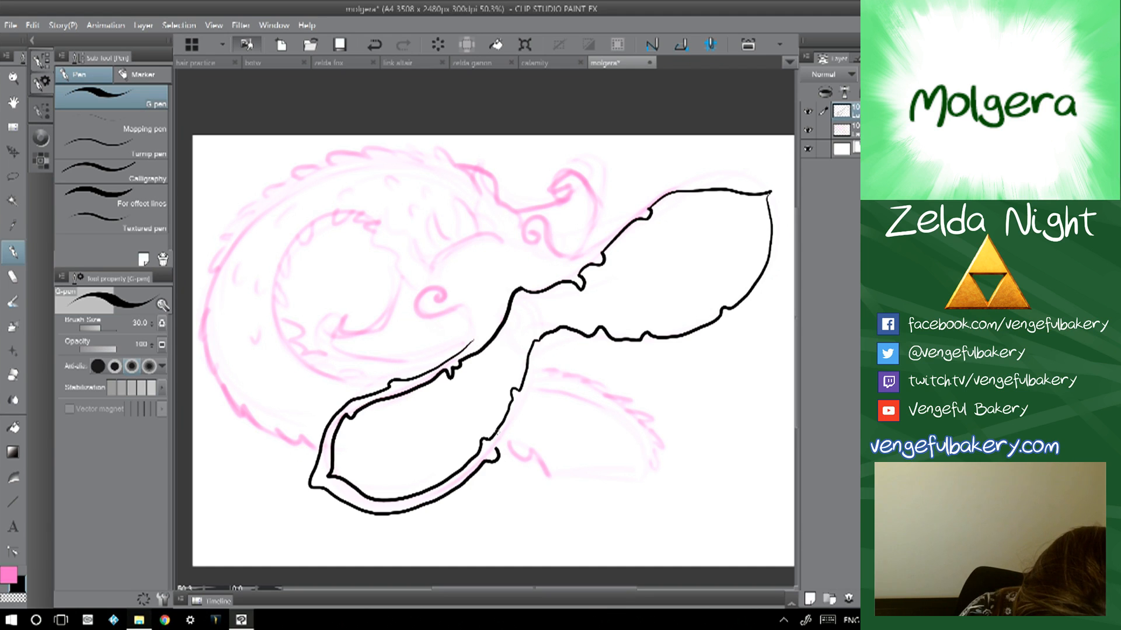
pyautogui.moveTo(498, 446)
pyautogui.mouseDown()
pyautogui.moveTo(516, 430)
pyautogui.moveTo(543, 349)
pyautogui.moveTo(562, 339)
pyautogui.moveTo(586, 352)
pyautogui.moveTo(658, 352)
pyautogui.moveTo(713, 338)
pyautogui.moveTo(752, 306)
pyautogui.moveTo(781, 251)
pyautogui.moveTo(781, 187)
pyautogui.moveTo(652, 185)
pyautogui.moveTo(568, 262)
pyautogui.mouseUp()
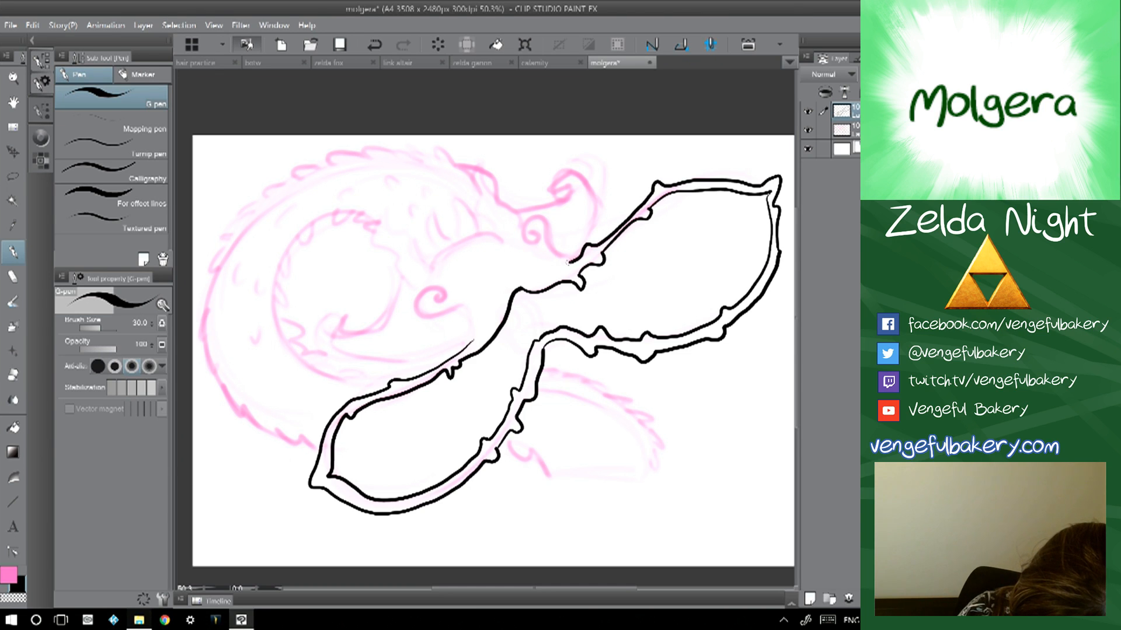
pyautogui.moveTo(465, 346)
pyautogui.mouseDown()
pyautogui.moveTo(477, 331)
pyautogui.moveTo(452, 361)
pyautogui.moveTo(340, 409)
pyautogui.moveTo(309, 474)
pyautogui.mouseUp()
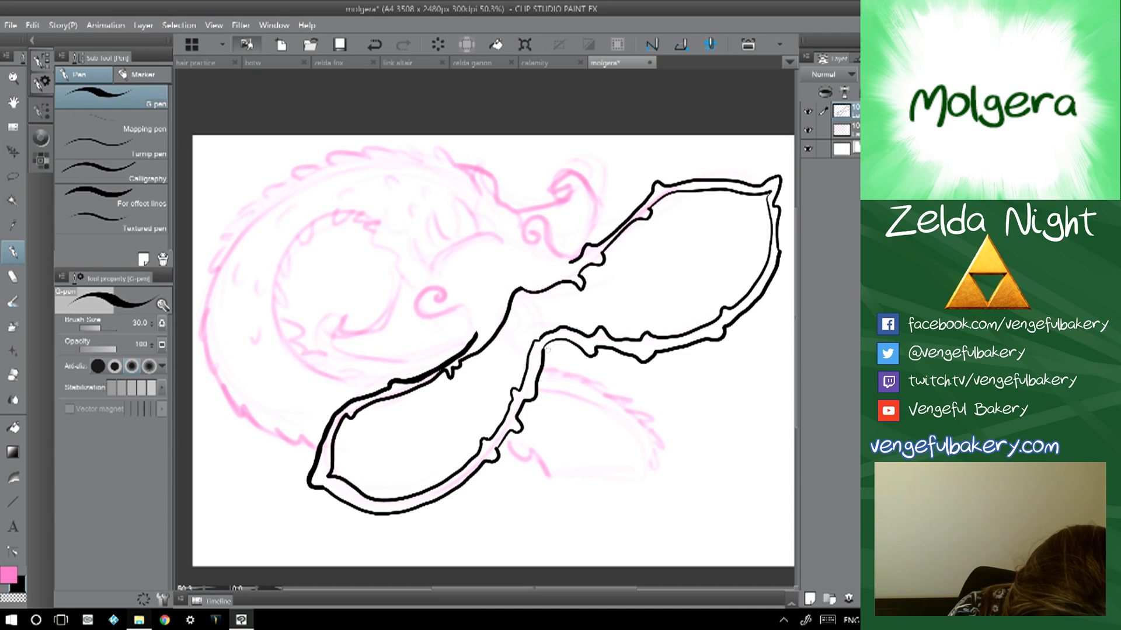
pyautogui.moveTo(572, 346)
pyautogui.mouseDown()
pyautogui.moveTo(589, 356)
pyautogui.moveTo(538, 385)
pyautogui.moveTo(464, 487)
pyautogui.moveTo(368, 516)
pyautogui.moveTo(325, 491)
pyautogui.mouseUp()
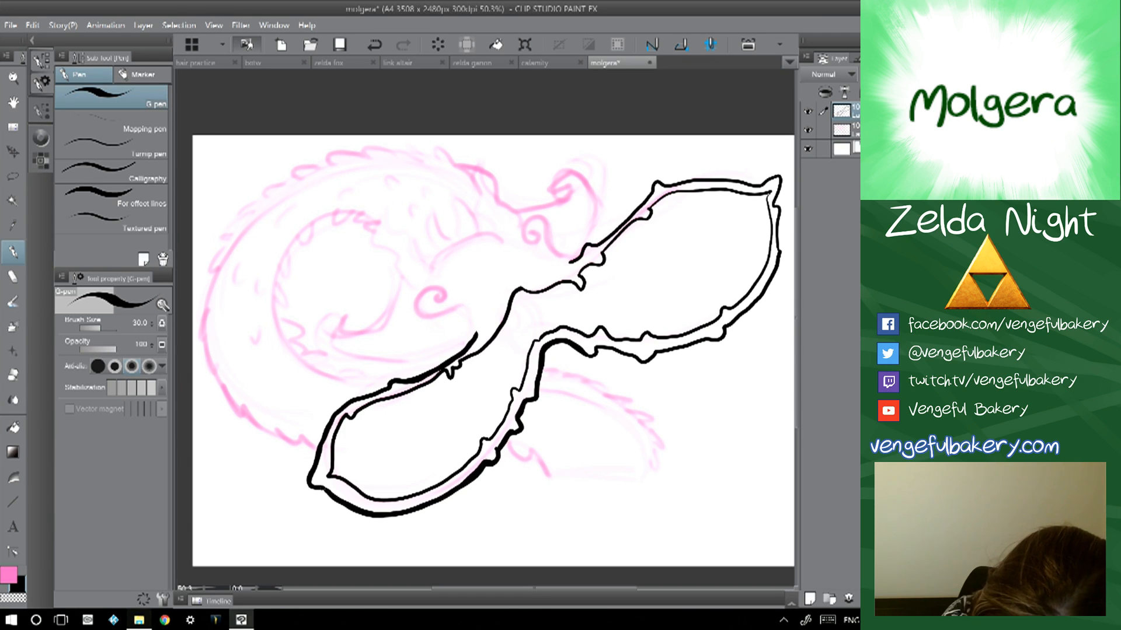
# - Thicken the upper wing's outer edges in black and ink a spiral curl beside the base of each wing
pyautogui.moveTo(610, 352)
pyautogui.mouseDown()
pyautogui.moveTo(650, 365)
pyautogui.moveTo(727, 333)
pyautogui.moveTo(779, 252)
pyautogui.moveTo(779, 176)
pyautogui.moveTo(657, 185)
pyautogui.moveTo(565, 266)
pyautogui.mouseUp()
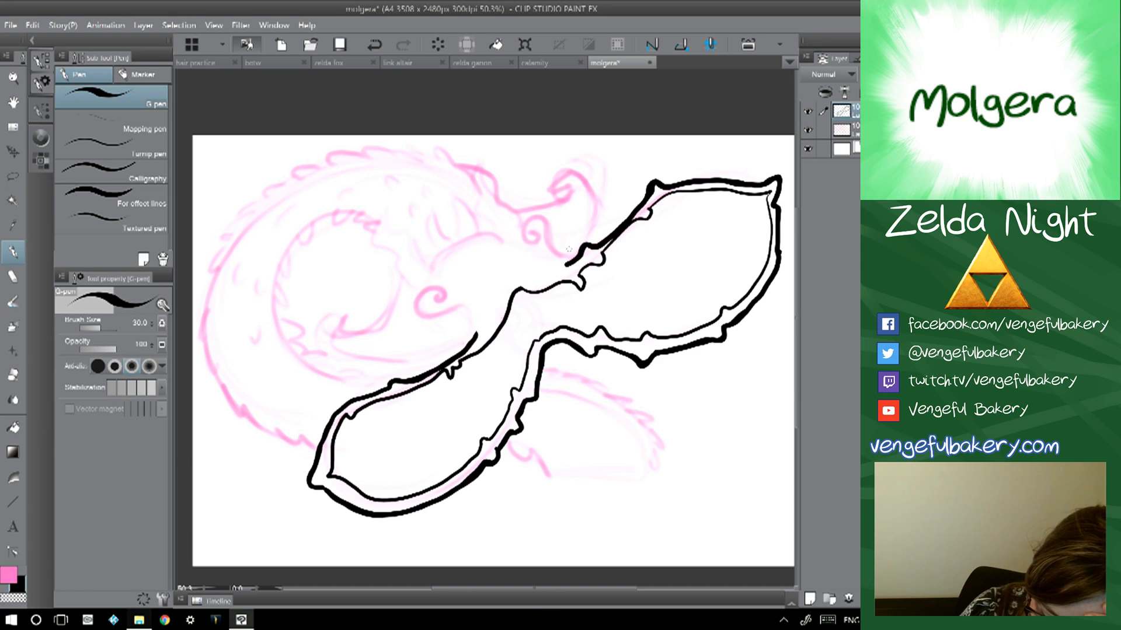
pyautogui.moveTo(474, 340)
pyautogui.mouseDown()
pyautogui.moveTo(449, 310)
pyautogui.moveTo(418, 312)
pyautogui.moveTo(429, 286)
pyautogui.moveTo(438, 298)
pyautogui.mouseUp()
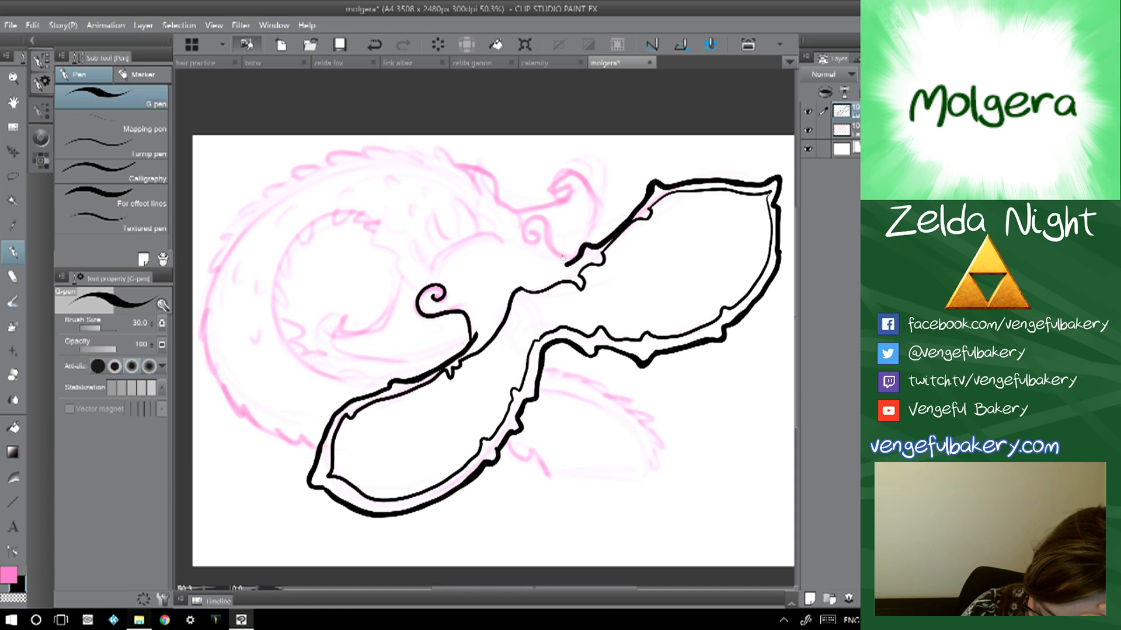
pyautogui.moveTo(581, 257)
pyautogui.mouseDown()
pyautogui.moveTo(557, 251)
pyautogui.moveTo(542, 226)
pyautogui.moveTo(523, 240)
pyautogui.moveTo(532, 235)
pyautogui.mouseUp()
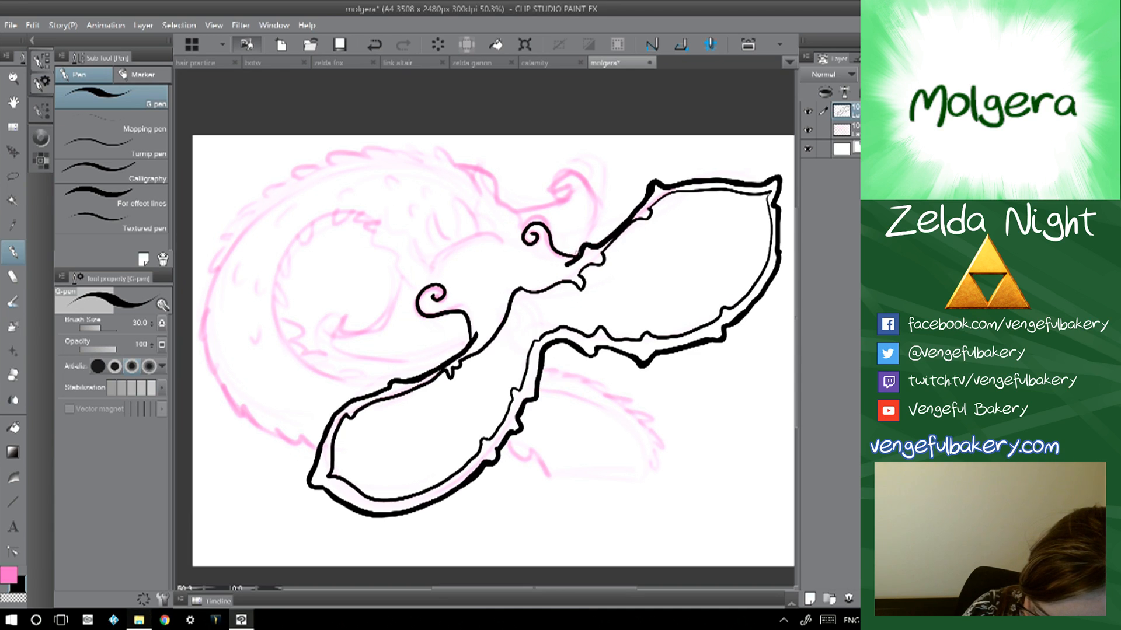
# - Ink the head's two curved pincers, pointed horns and small crown spikes, plus the serrated outer back running down to the lower wing
pyautogui.moveTo(583, 247)
pyautogui.mouseDown()
pyautogui.moveTo(597, 219)
pyautogui.moveTo(585, 176)
pyautogui.moveTo(603, 171)
pyautogui.moveTo(573, 167)
pyautogui.moveTo(518, 215)
pyautogui.mouseUp()
pyautogui.moveTo(408, 283)
pyautogui.mouseDown()
pyautogui.moveTo(387, 331)
pyautogui.moveTo(347, 333)
pyautogui.moveTo(353, 320)
pyautogui.moveTo(333, 339)
pyautogui.moveTo(387, 362)
pyautogui.moveTo(470, 339)
pyautogui.mouseUp()
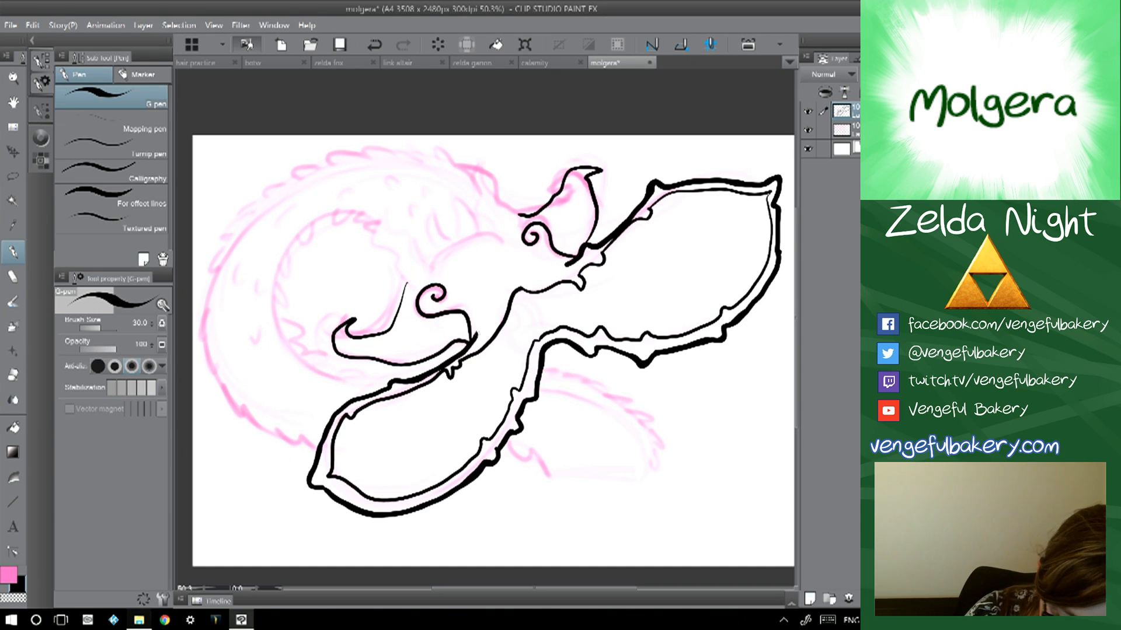
pyautogui.moveTo(516, 229)
pyautogui.mouseDown()
pyautogui.moveTo(509, 189)
pyautogui.moveTo(469, 170)
pyautogui.moveTo(492, 191)
pyautogui.moveTo(494, 235)
pyautogui.moveTo(430, 256)
pyautogui.moveTo(391, 229)
pyautogui.moveTo(385, 209)
pyautogui.moveTo(384, 251)
pyautogui.moveTo(408, 282)
pyautogui.mouseUp()
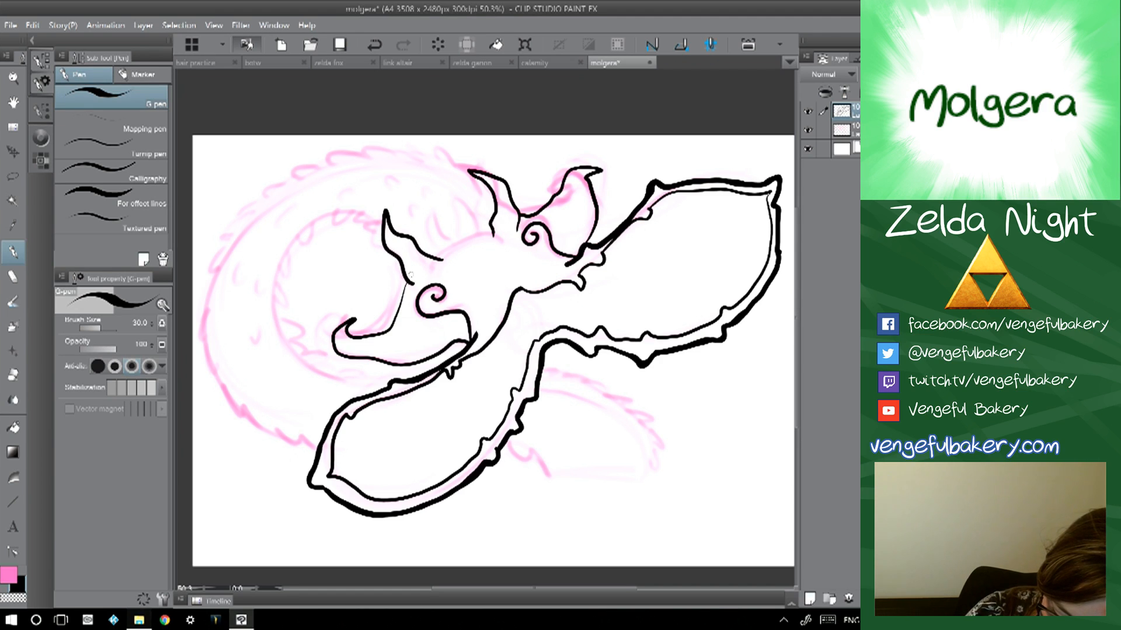
pyautogui.moveTo(437, 245)
pyautogui.mouseDown()
pyautogui.moveTo(442, 222)
pyautogui.moveTo(449, 238)
pyautogui.moveTo(482, 210)
pyautogui.moveTo(493, 221)
pyautogui.mouseUp()
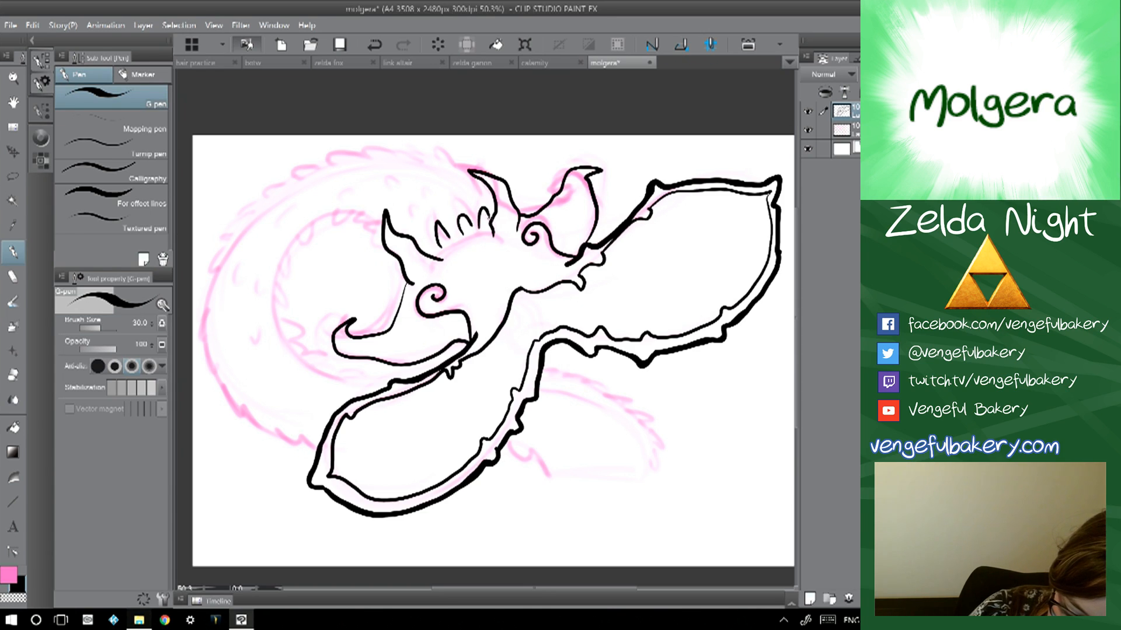
pyautogui.moveTo(486, 176)
pyautogui.mouseDown()
pyautogui.moveTo(442, 148)
pyautogui.moveTo(443, 162)
pyautogui.moveTo(411, 146)
pyautogui.moveTo(418, 161)
pyautogui.moveTo(411, 145)
pyautogui.moveTo(351, 147)
pyautogui.moveTo(352, 157)
pyautogui.moveTo(334, 149)
pyautogui.moveTo(328, 162)
pyautogui.moveTo(272, 180)
pyautogui.moveTo(276, 196)
pyautogui.moveTo(258, 196)
pyautogui.moveTo(230, 226)
pyautogui.moveTo(200, 303)
pyautogui.moveTo(202, 349)
pyautogui.moveTo(234, 413)
pyautogui.moveTo(319, 446)
pyautogui.mouseUp()
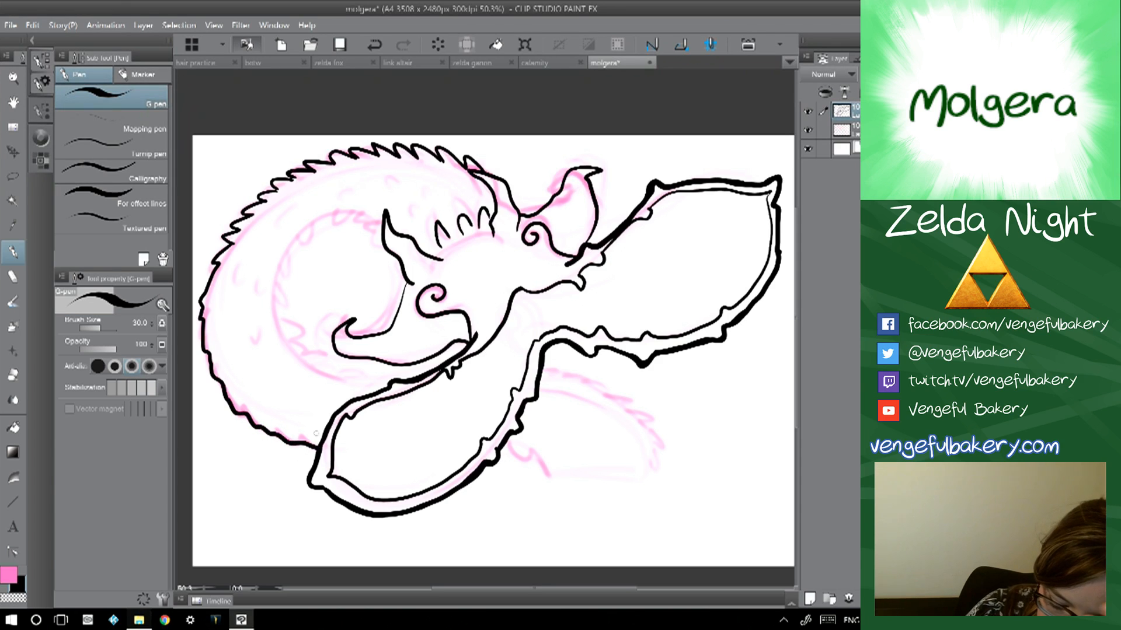
# - Ink the jagged edge below the lower wing, a bumpy sand rim and small round pebbles around it
pyautogui.moveTo(503, 445)
pyautogui.mouseDown()
pyautogui.moveTo(549, 478)
pyautogui.moveTo(597, 475)
pyautogui.mouseUp()
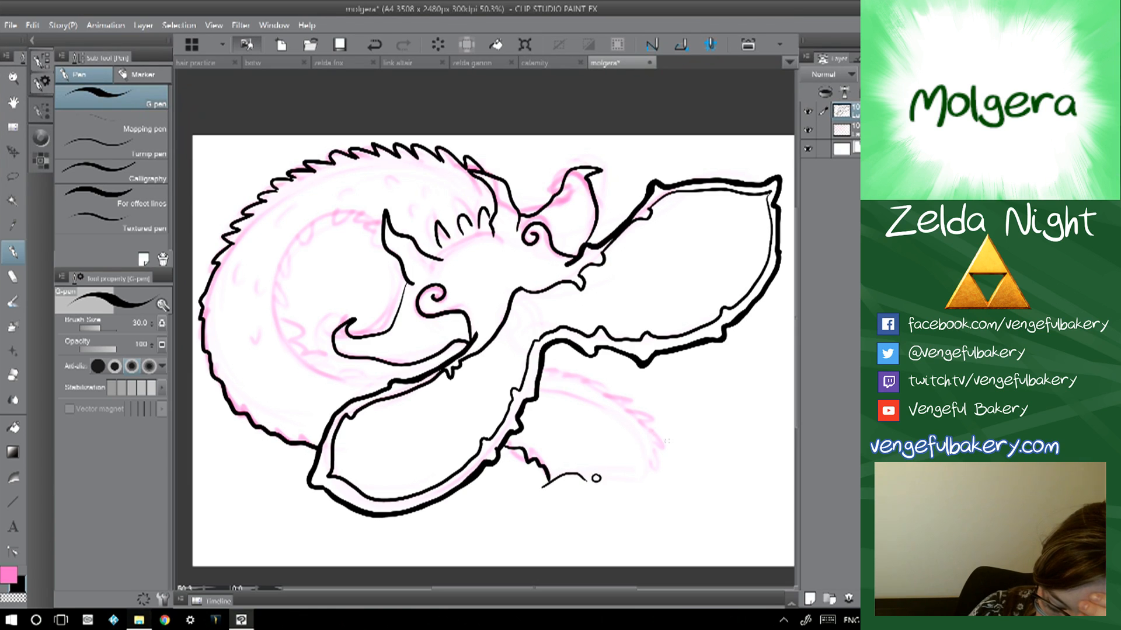
pyautogui.moveTo(680, 444); pyautogui.dragTo(681, 408)
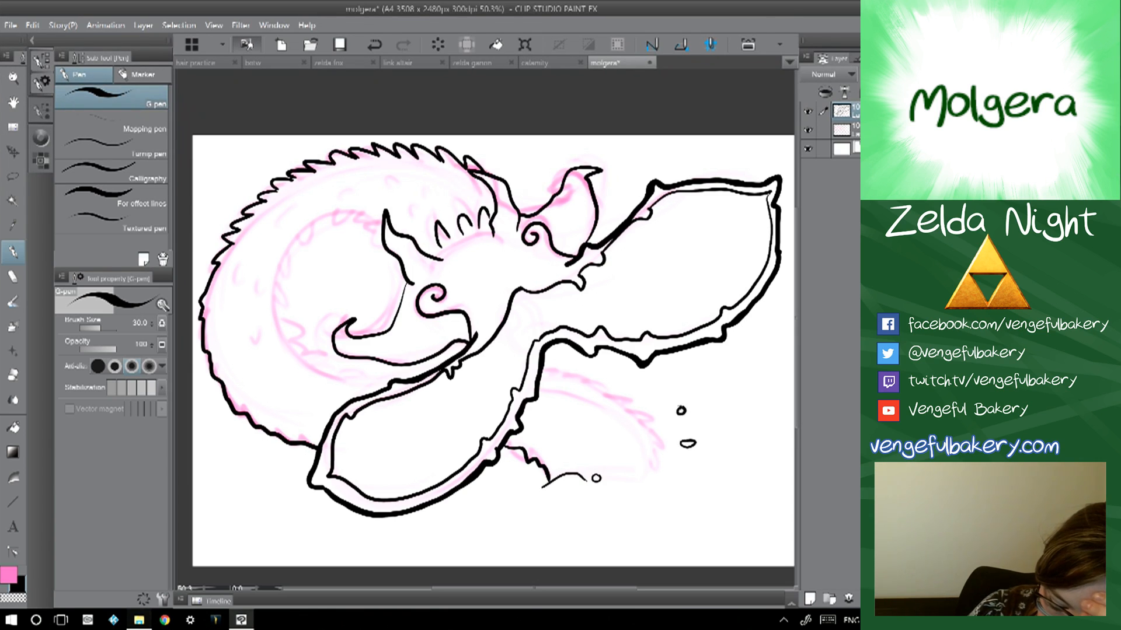
pyautogui.moveTo(513, 468); pyautogui.dragTo(516, 468)
pyautogui.moveTo(604, 478)
pyautogui.mouseDown()
pyautogui.moveTo(646, 481)
pyautogui.moveTo(661, 456)
pyautogui.moveTo(697, 461)
pyautogui.mouseUp()
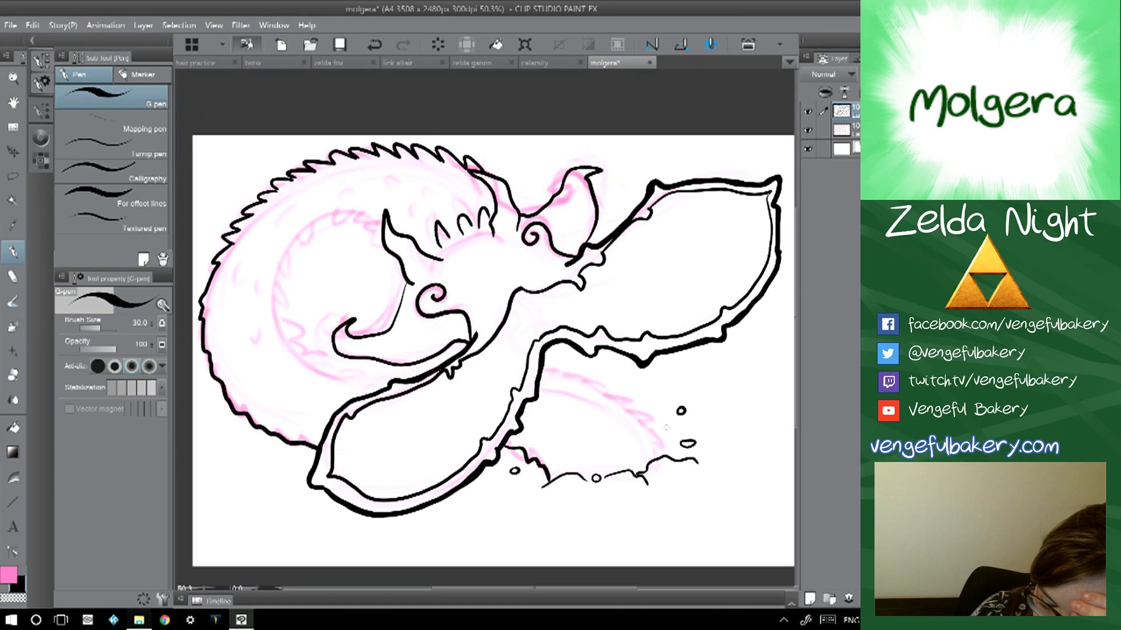
# - Ink a thin horizon line on both sides, then the spiny emerging body segment and the inner edge of the coiled body
pyautogui.moveTo(648, 427); pyautogui.dragTo(787, 429)
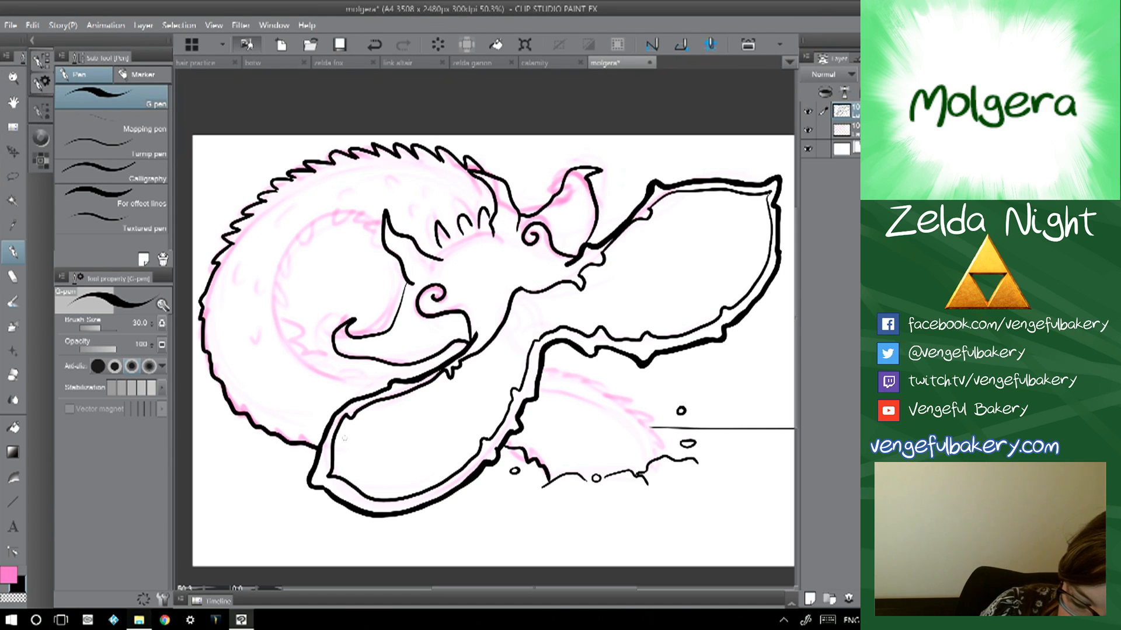
pyautogui.moveTo(280, 441); pyautogui.dragTo(190, 446)
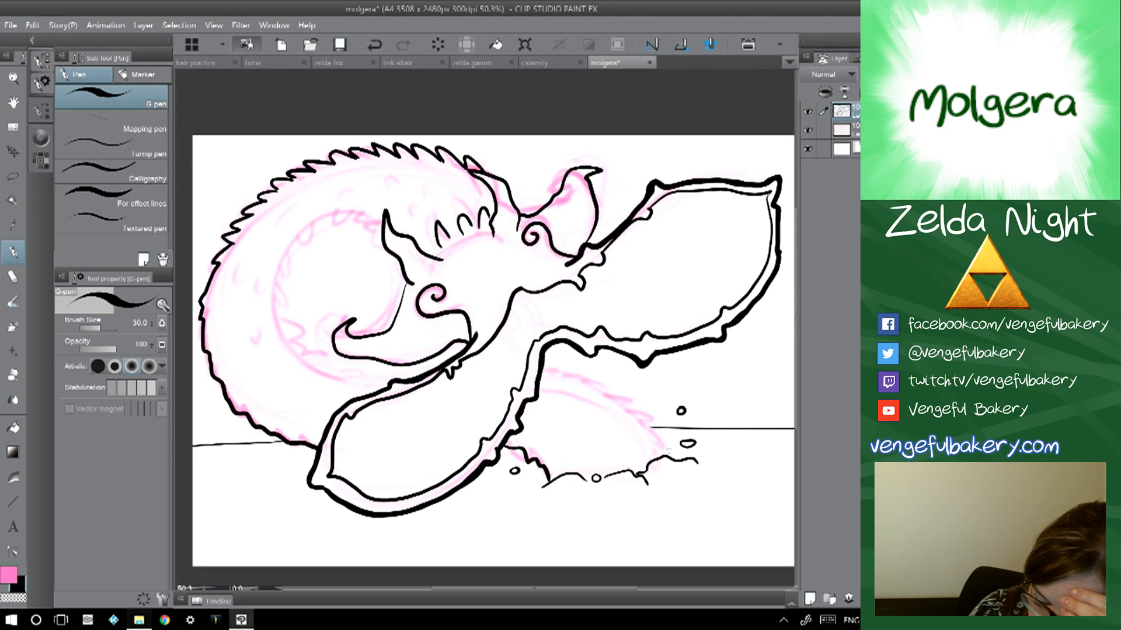
pyautogui.moveTo(663, 458)
pyautogui.mouseDown()
pyautogui.moveTo(635, 408)
pyautogui.moveTo(541, 366)
pyautogui.mouseUp()
pyautogui.moveTo(410, 377)
pyautogui.mouseDown()
pyautogui.moveTo(316, 370)
pyautogui.moveTo(283, 335)
pyautogui.moveTo(277, 295)
pyautogui.moveTo(298, 245)
pyautogui.moveTo(359, 223)
pyautogui.moveTo(382, 250)
pyautogui.mouseUp()
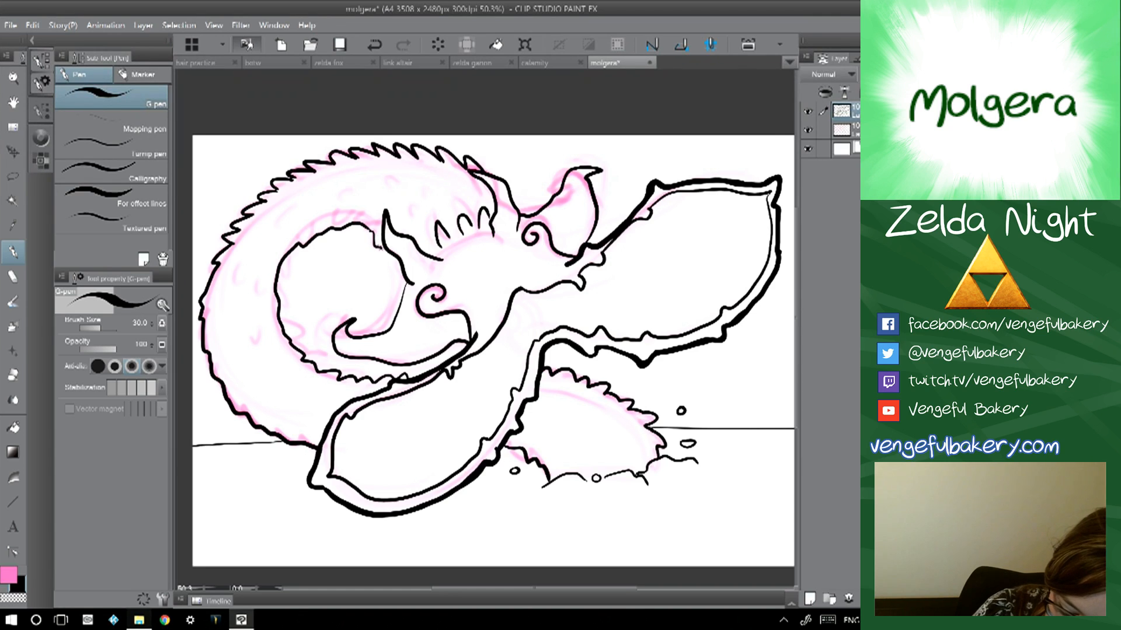
# - Add small curved scale marks along the coiled body and redraw the upper part of the coil's inner edge closer in
pyautogui.moveTo(414, 203); pyautogui.dragTo(425, 199)
pyautogui.moveTo(351, 176); pyautogui.dragTo(360, 180)
pyautogui.moveTo(287, 233); pyautogui.dragTo(284, 240)
pyautogui.moveTo(253, 287); pyautogui.dragTo(259, 294)
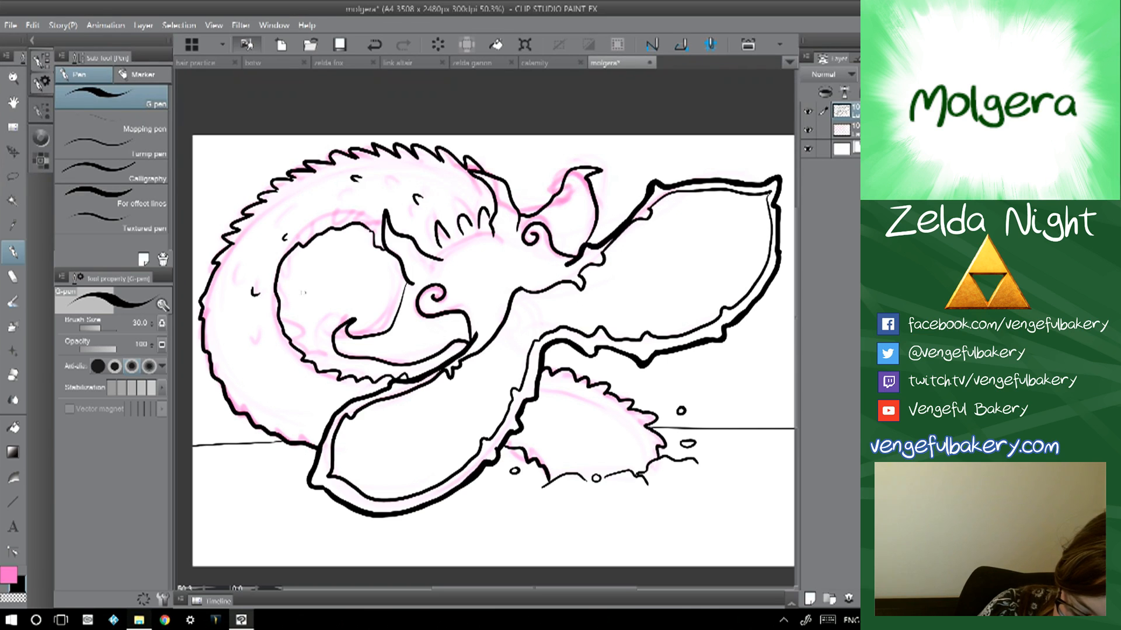
pyautogui.moveTo(313, 237)
pyautogui.mouseDown()
pyautogui.moveTo(275, 272)
pyautogui.moveTo(283, 287)
pyautogui.moveTo(274, 302)
pyautogui.moveTo(328, 222)
pyautogui.moveTo(320, 237)
pyautogui.moveTo(312, 220)
pyautogui.moveTo(325, 234)
pyautogui.moveTo(279, 324)
pyautogui.mouseUp()
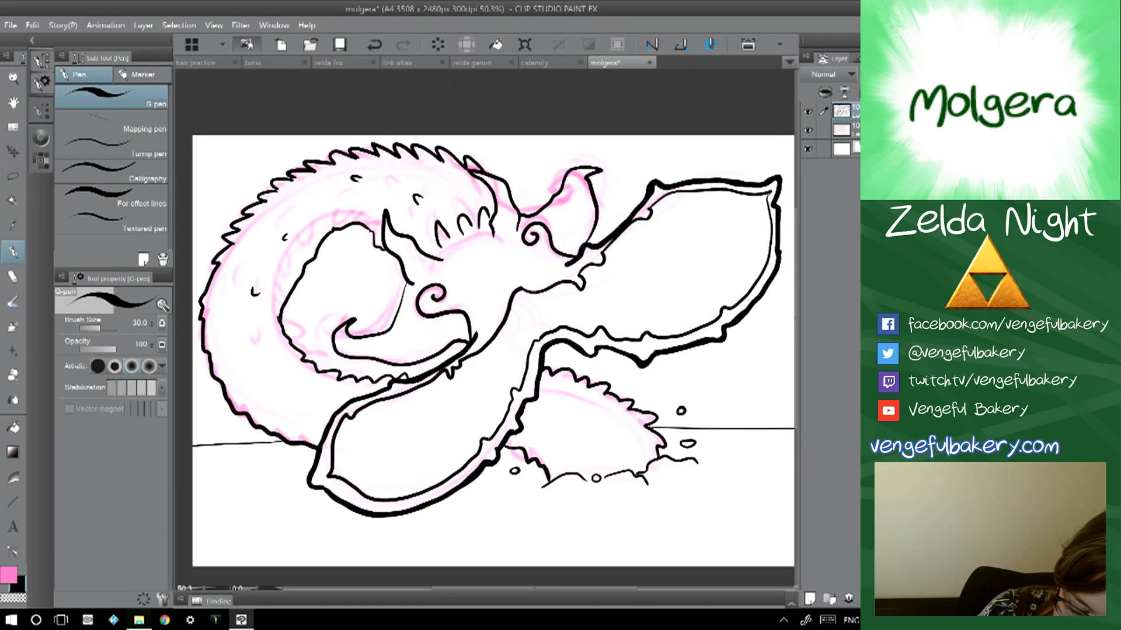
pyautogui.moveTo(259, 366); pyautogui.dragTo(299, 386)
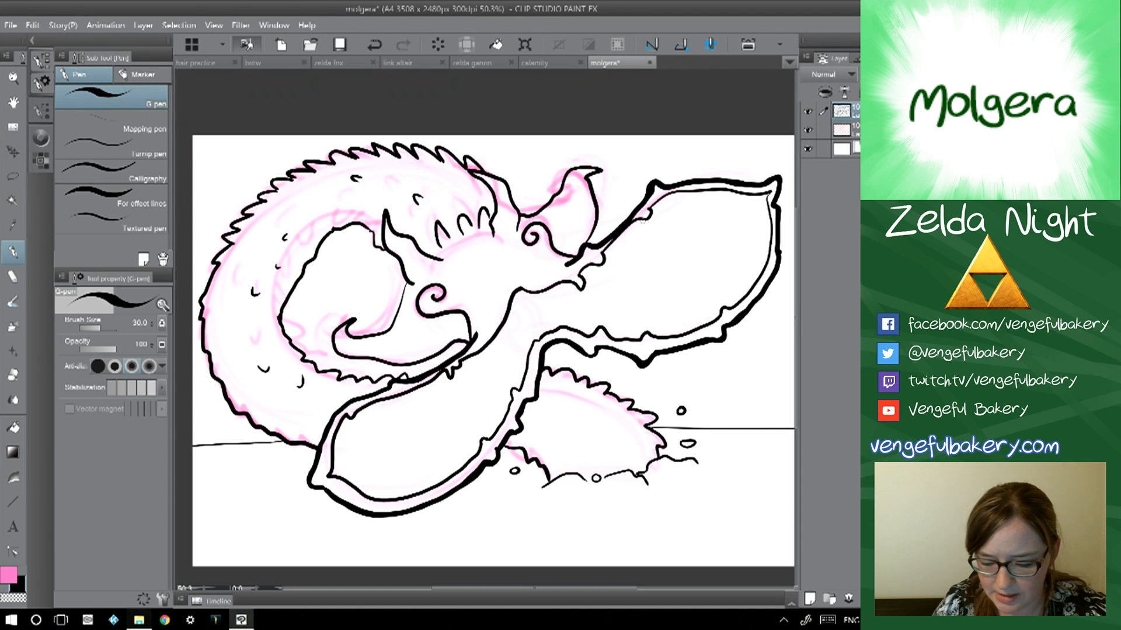
# - Add a new layer beneath the line art and fill the wings' inner area with dark red, using a magic wand selection
pyautogui.click(809, 599)
pyautogui.moveTo(841, 111); pyautogui.dragTo(841, 130)
pyautogui.press('w')
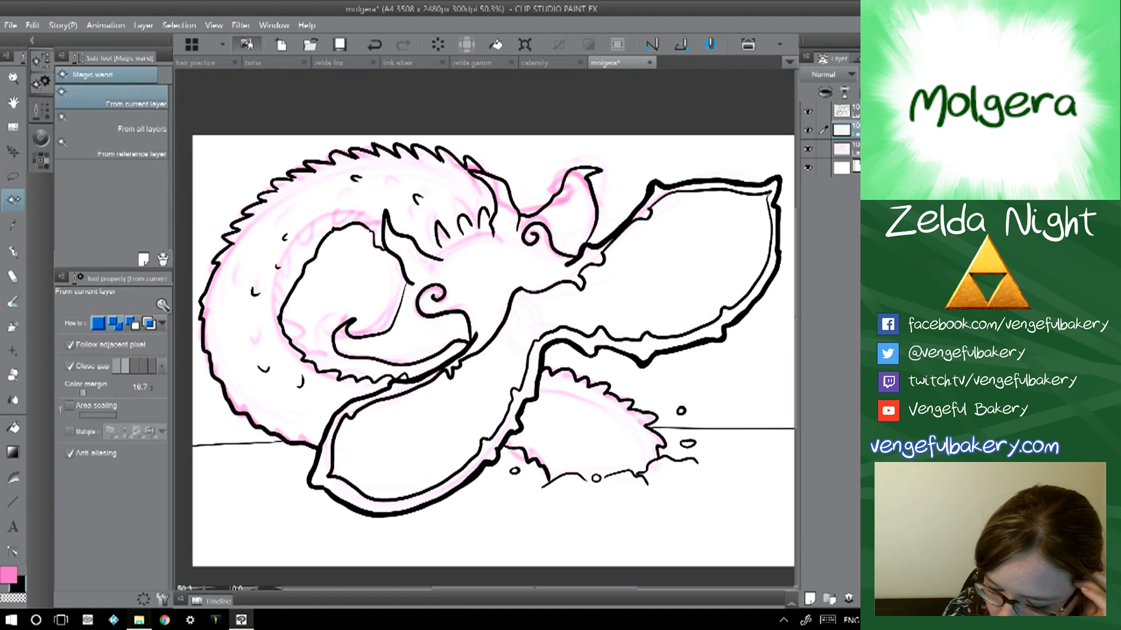
pyautogui.click(841, 111)
pyautogui.click(654, 268)
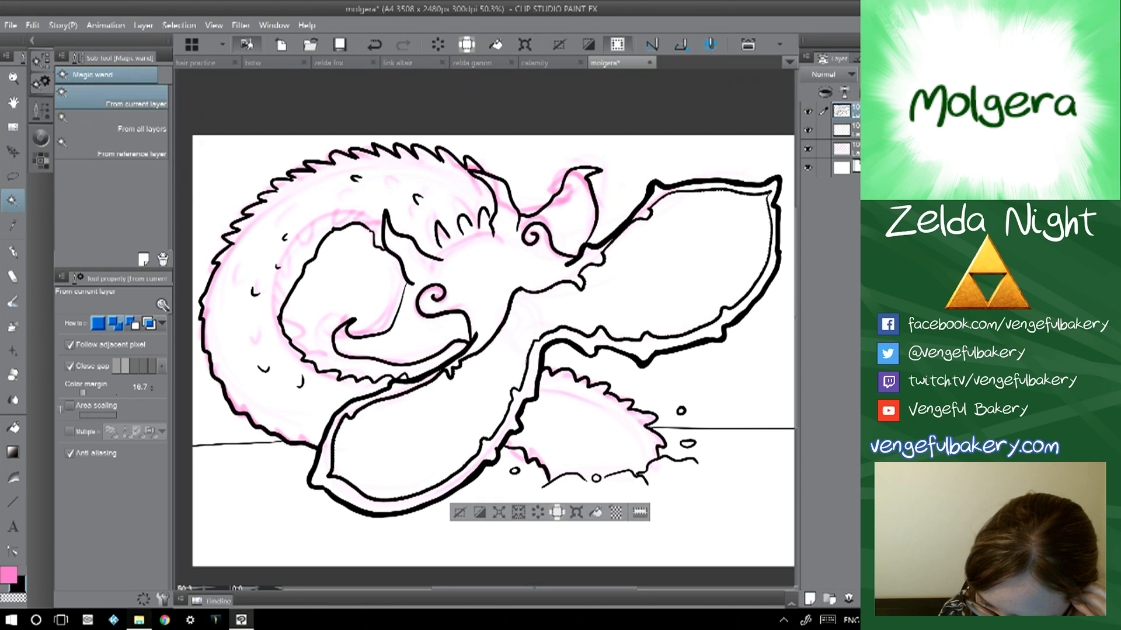
pyautogui.click(841, 130)
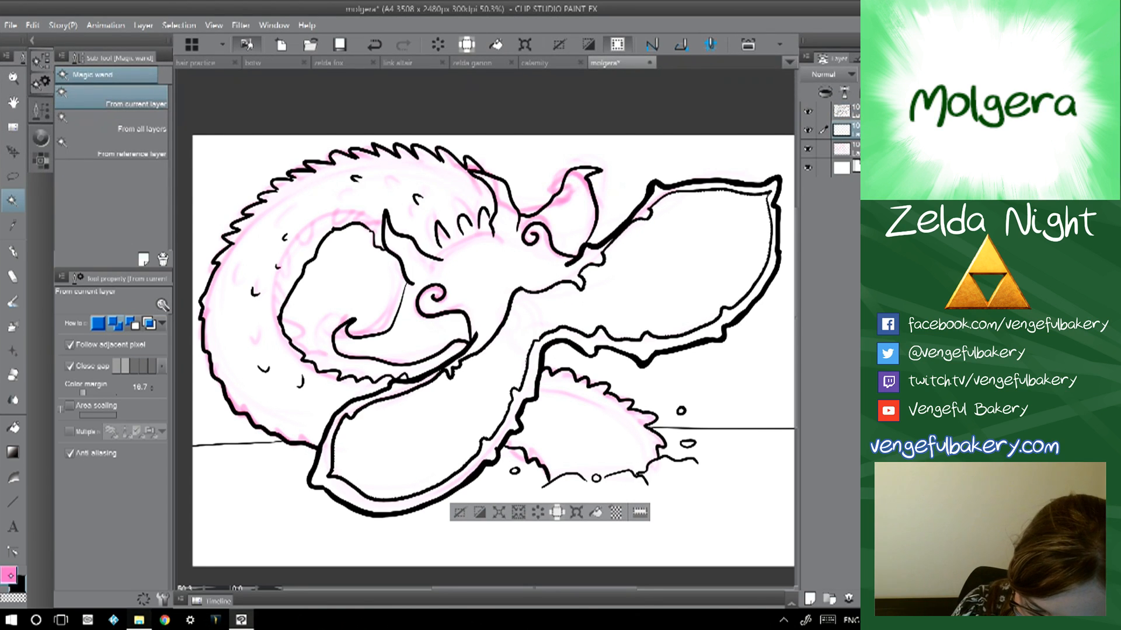
pyautogui.doubleClick(8, 576)
pyautogui.click(330, 281)
pyautogui.click(344, 399)
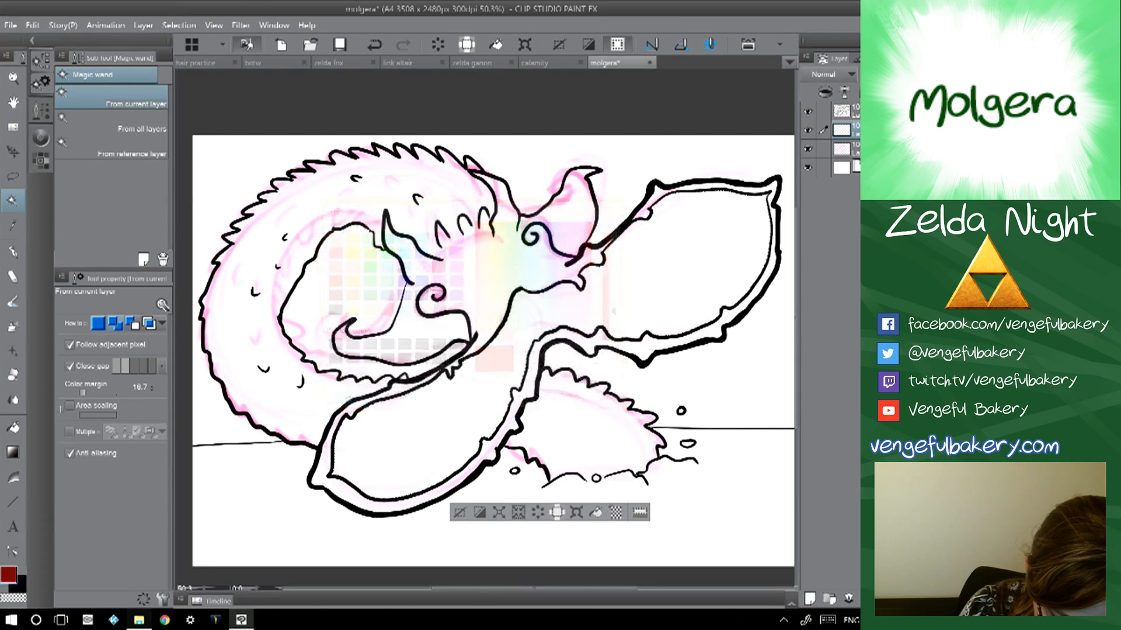
pyautogui.click(13, 427)
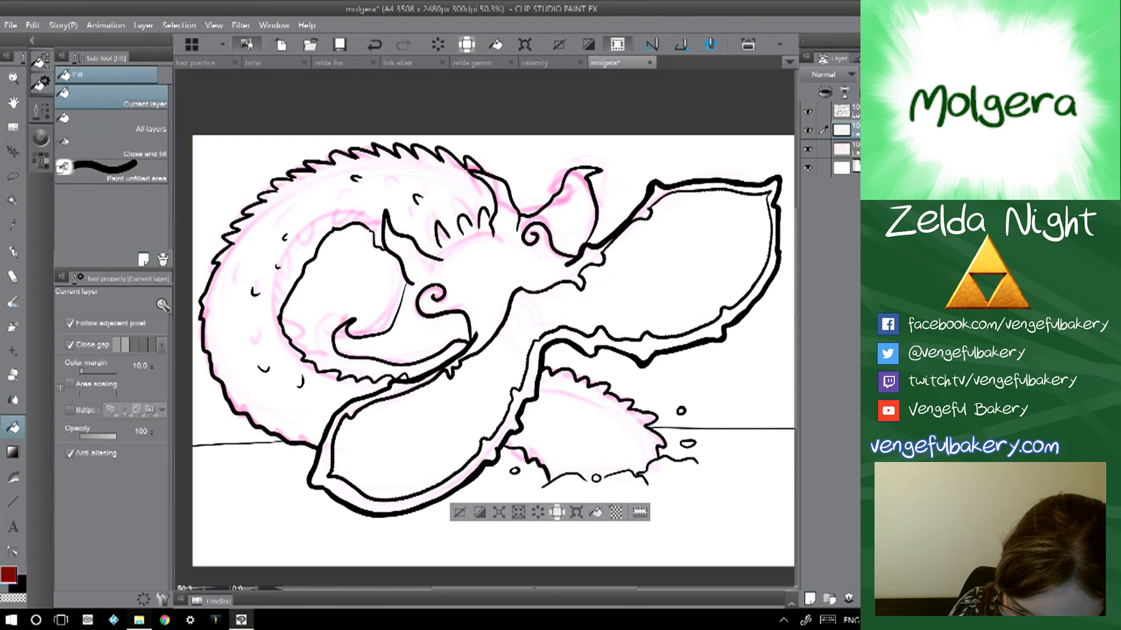
pyautogui.click(571, 303)
pyautogui.click(459, 512)
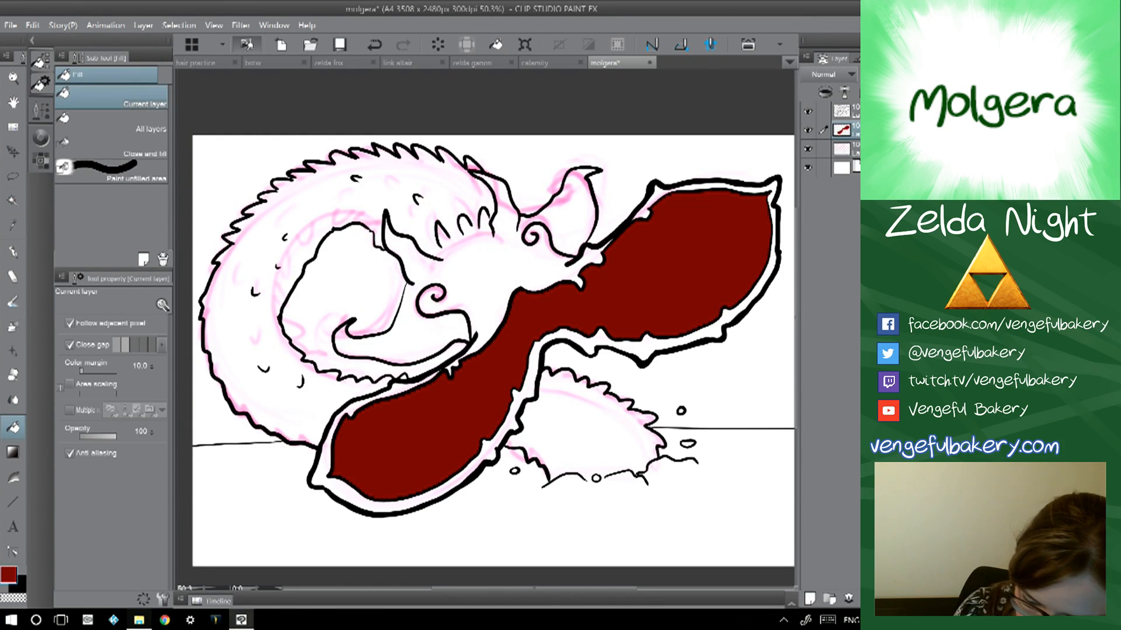
# - Select the coiled body and head from the line art and fill them with light tan on the colour layer
pyautogui.click(13, 200)
pyautogui.click(842, 110)
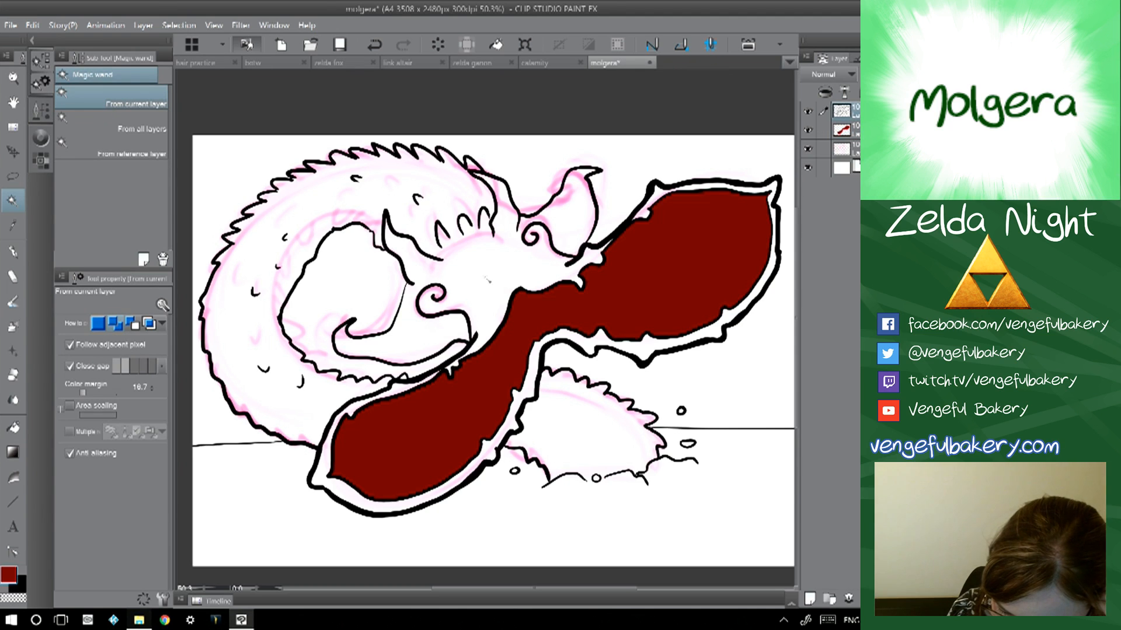
pyautogui.click(362, 198)
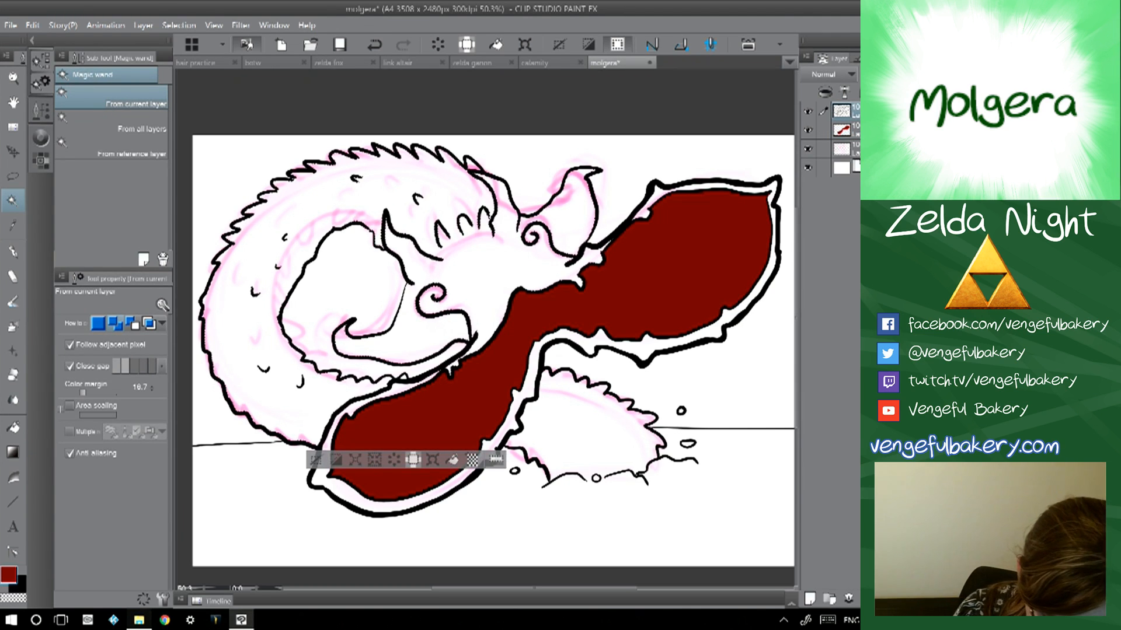
pyautogui.doubleClick(9, 575)
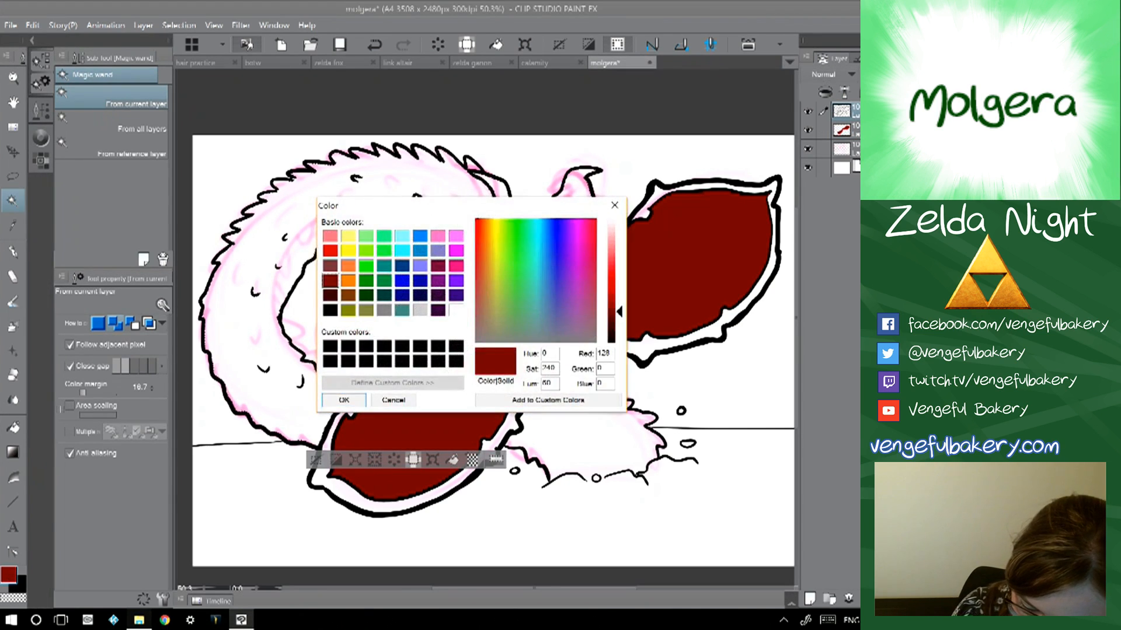
pyautogui.click(485, 282)
pyautogui.click(612, 242)
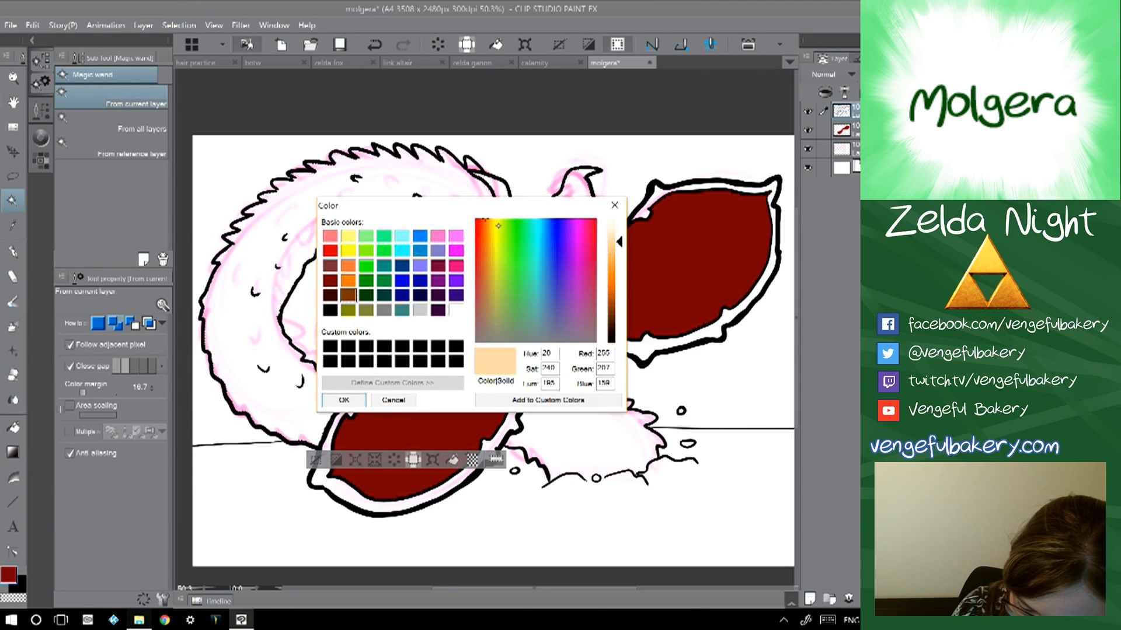
pyautogui.click(486, 286)
pyautogui.click(611, 249)
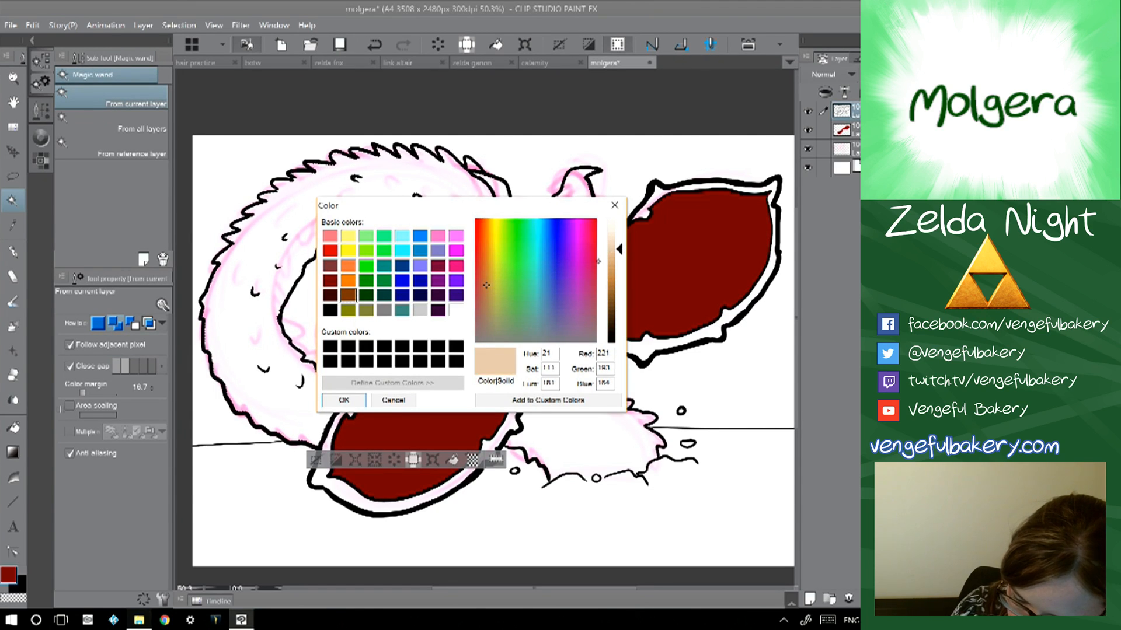
pyautogui.click(344, 401)
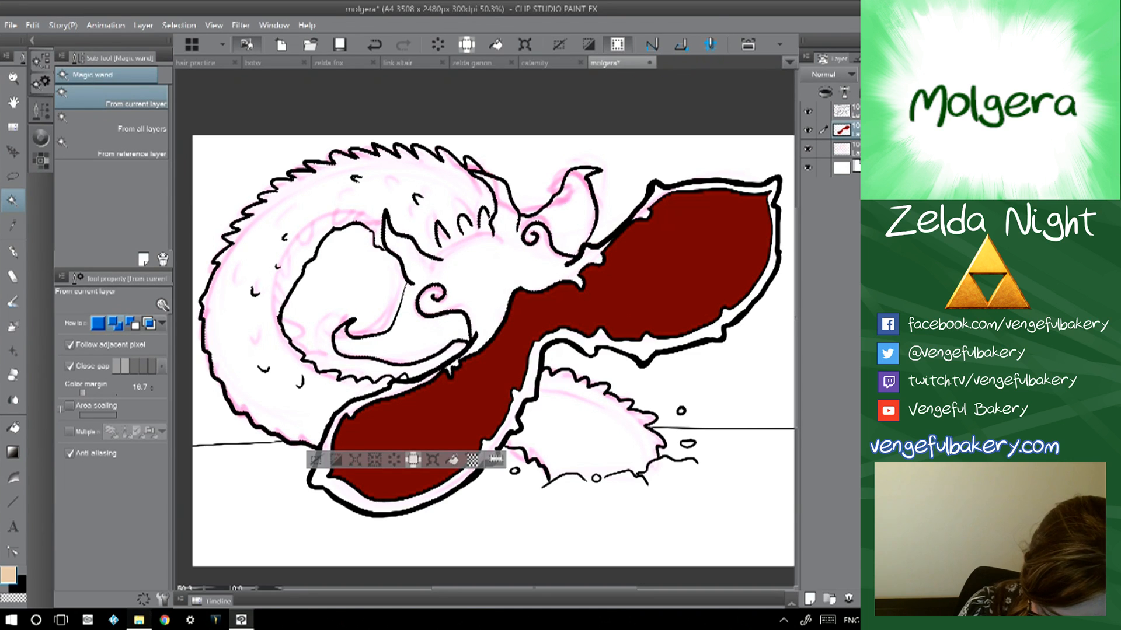
pyautogui.click(14, 427)
pyautogui.click(436, 189)
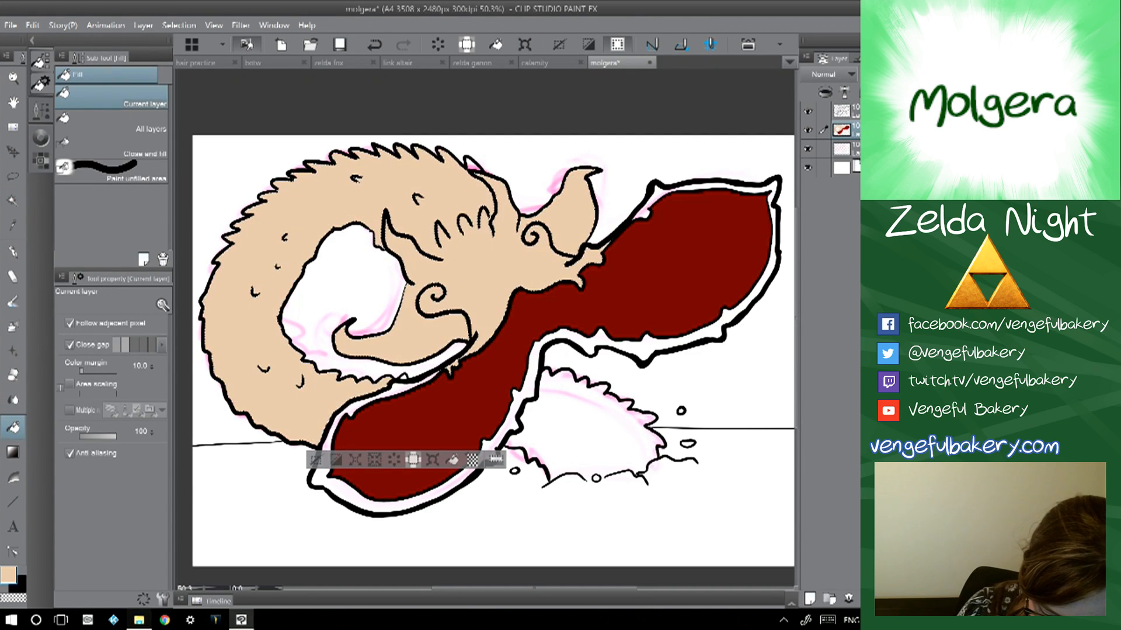
pyautogui.hotkey('ctrl', 'd')
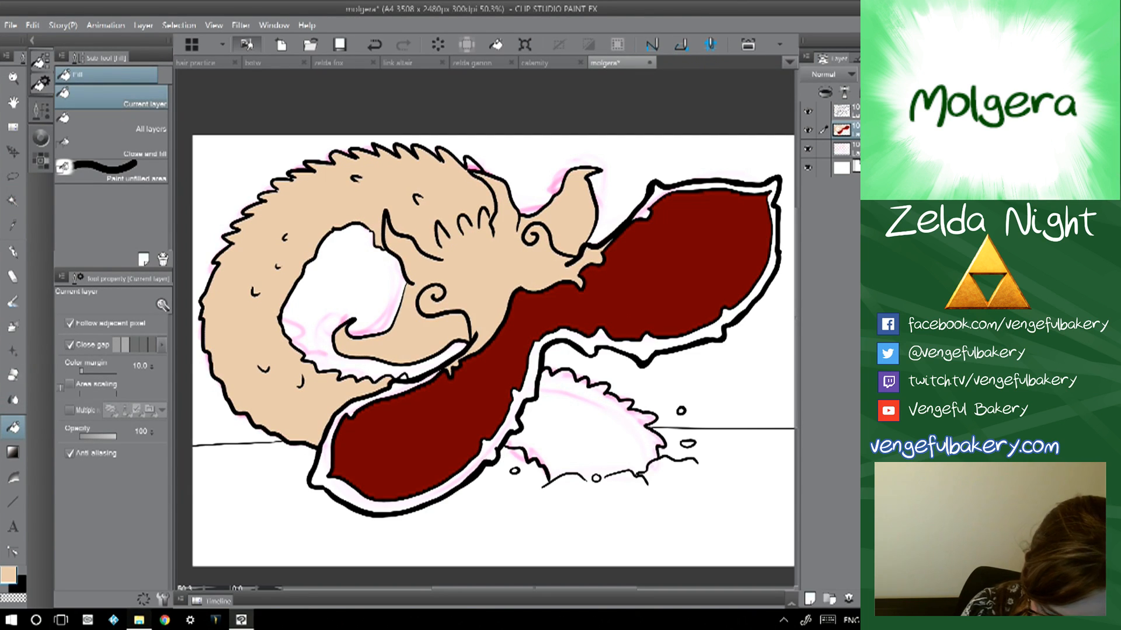
# - Close the gap in the sand rim below the emerging body segment with a small tan pen stroke on the line art layer
pyautogui.click(12, 200)
pyautogui.click(855, 149)
pyautogui.click(855, 111)
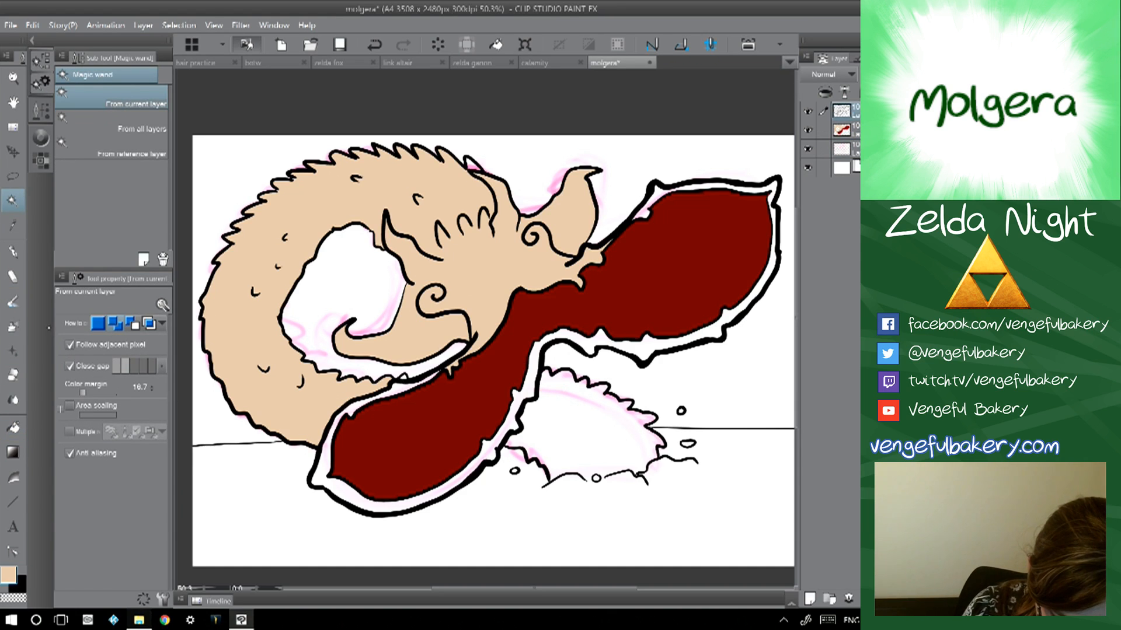
pyautogui.click(11, 175)
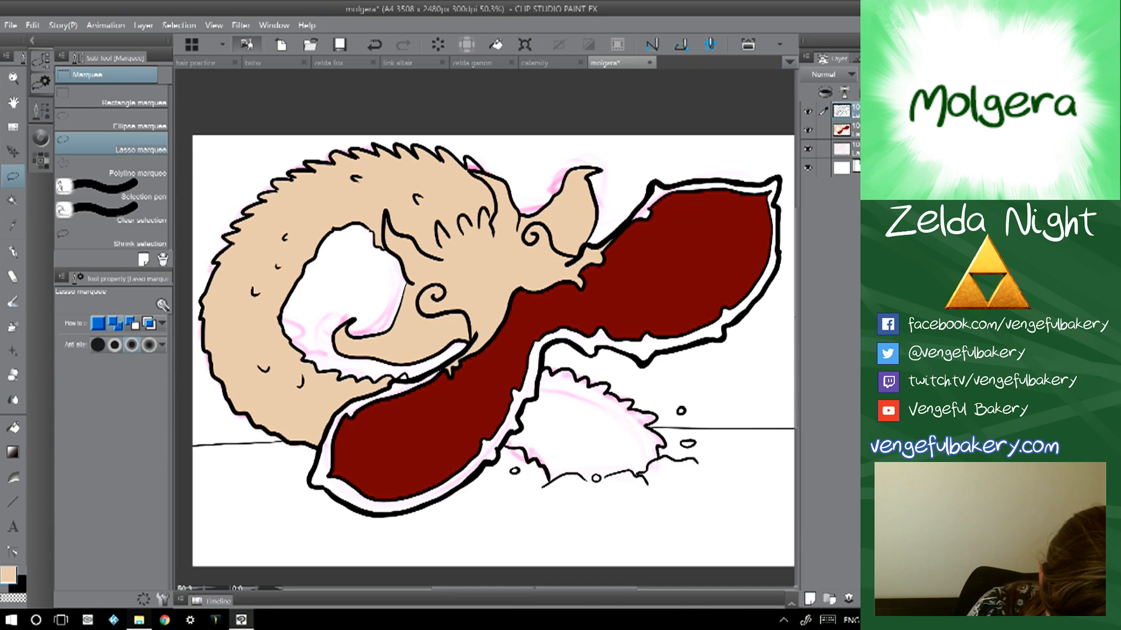
pyautogui.click(11, 251)
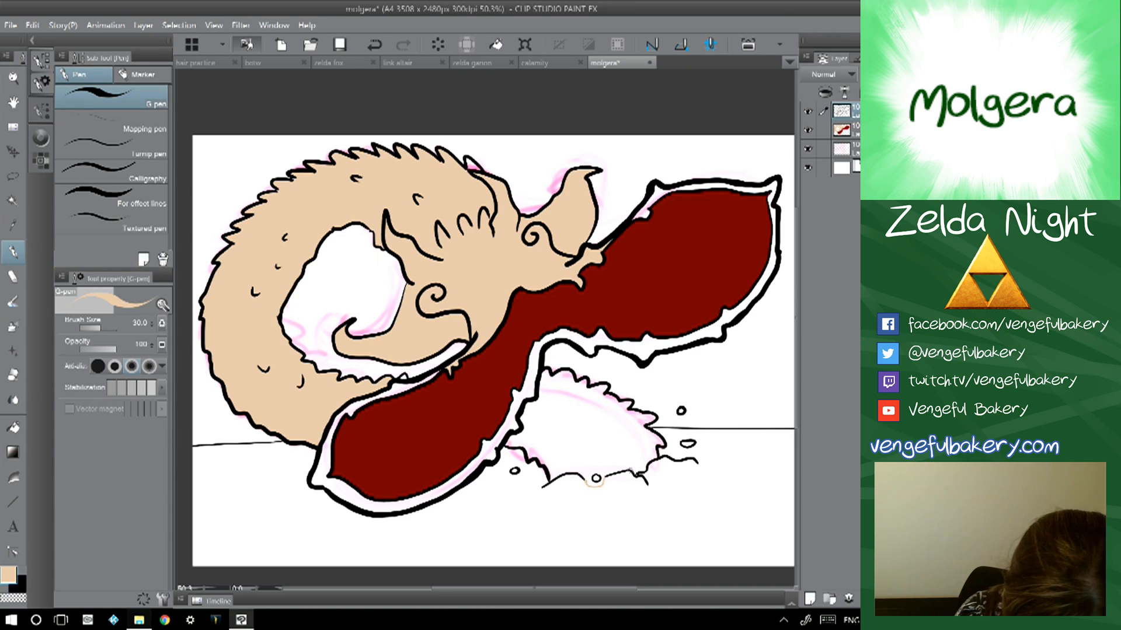
# - Select the body segment emerging from the sand using the line art, fill it with light tan on the colour layer and deselect
pyautogui.press('w')
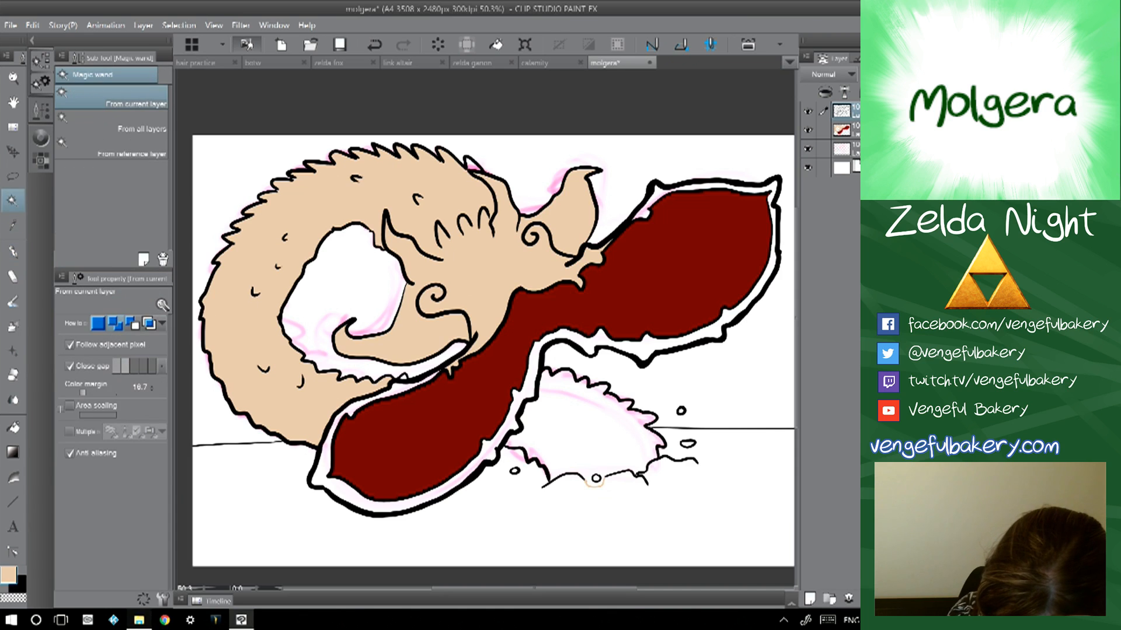
pyautogui.click(596, 480)
pyautogui.hotkey('alt', '[')
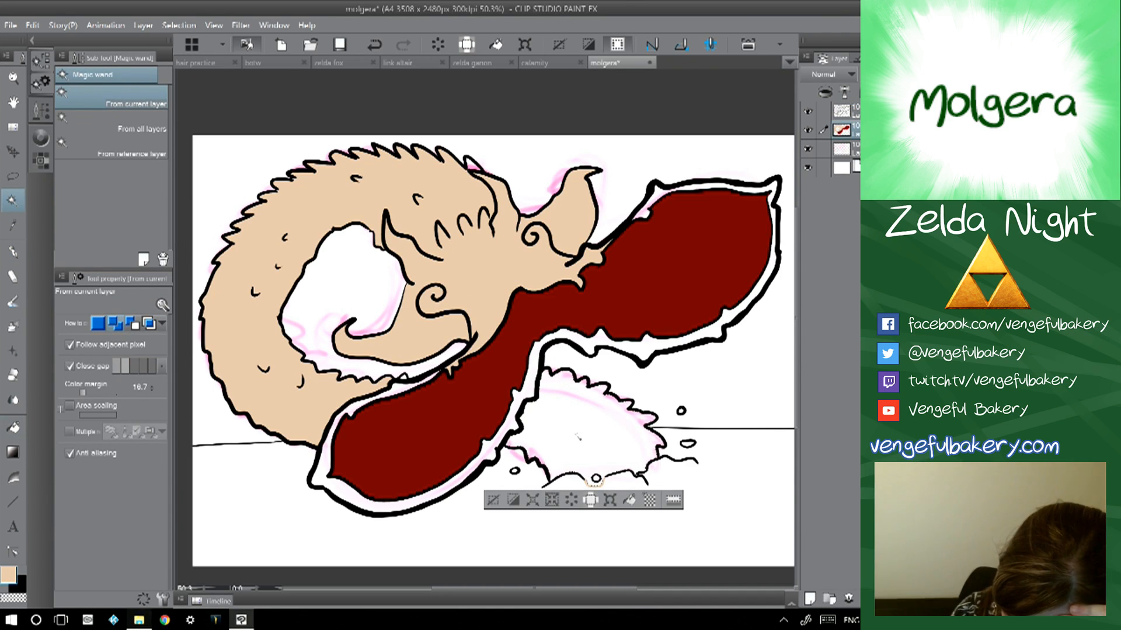
pyautogui.hotkey('ctrl', 'z')
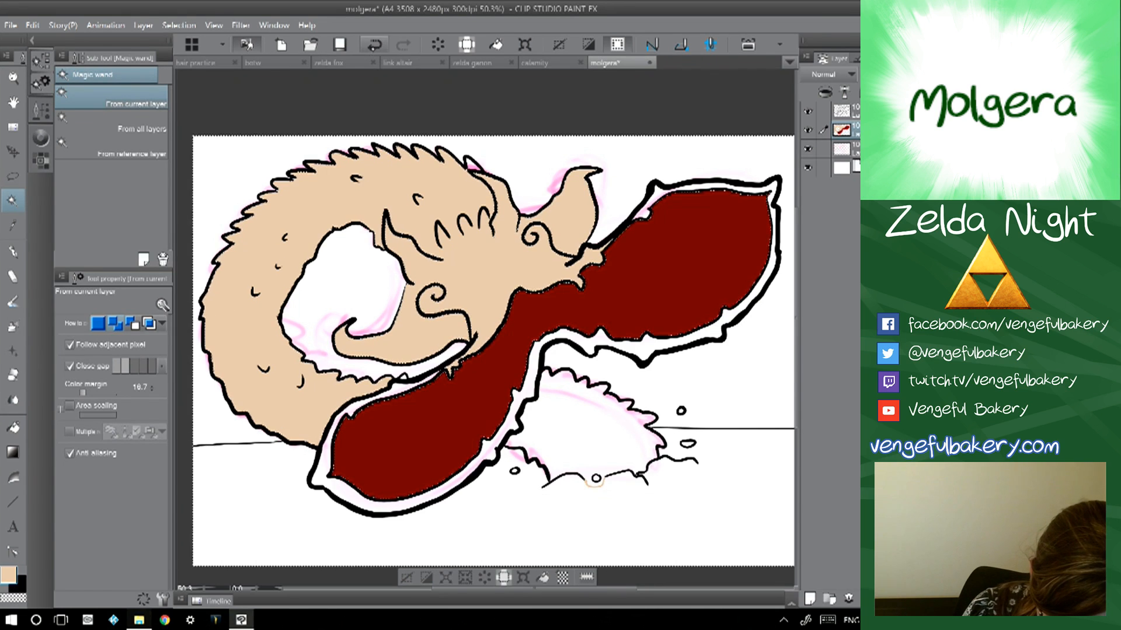
pyautogui.press('g')
pyautogui.click(595, 477)
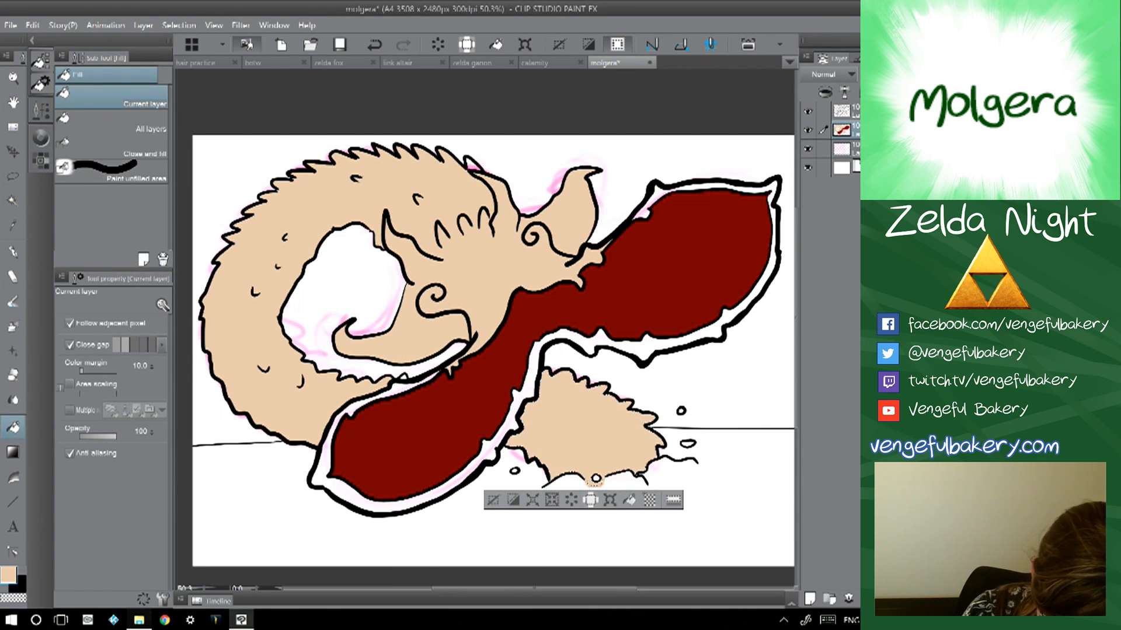
pyautogui.click(493, 499)
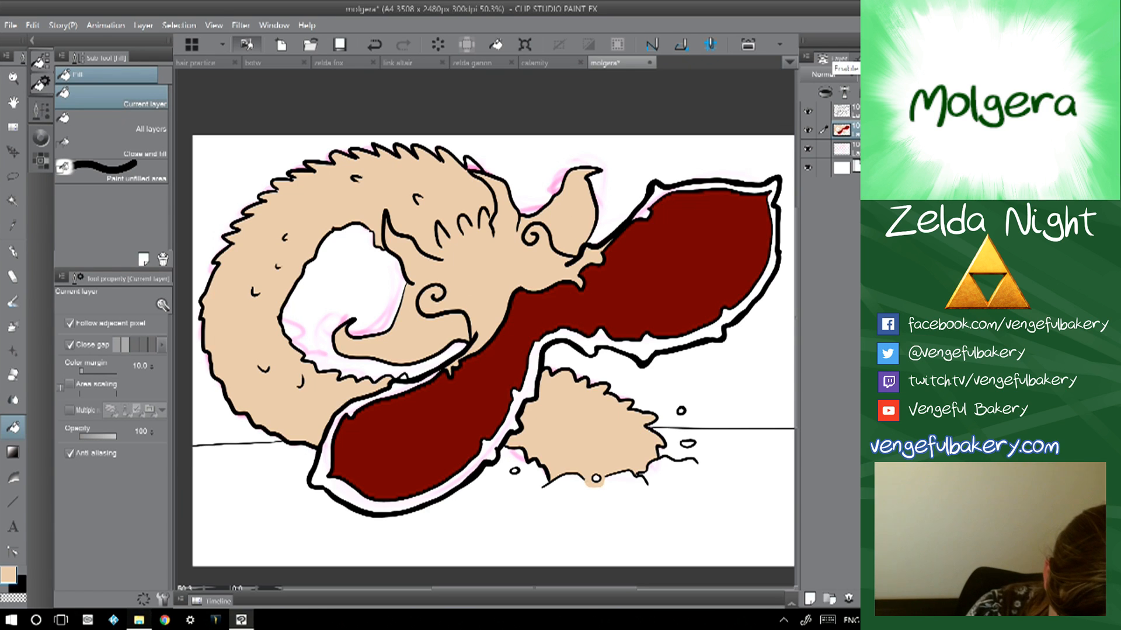
# - Choose bright pink and paint soft highlights on both wings' red areas with the Uneven layering brush
pyautogui.click(8, 575)
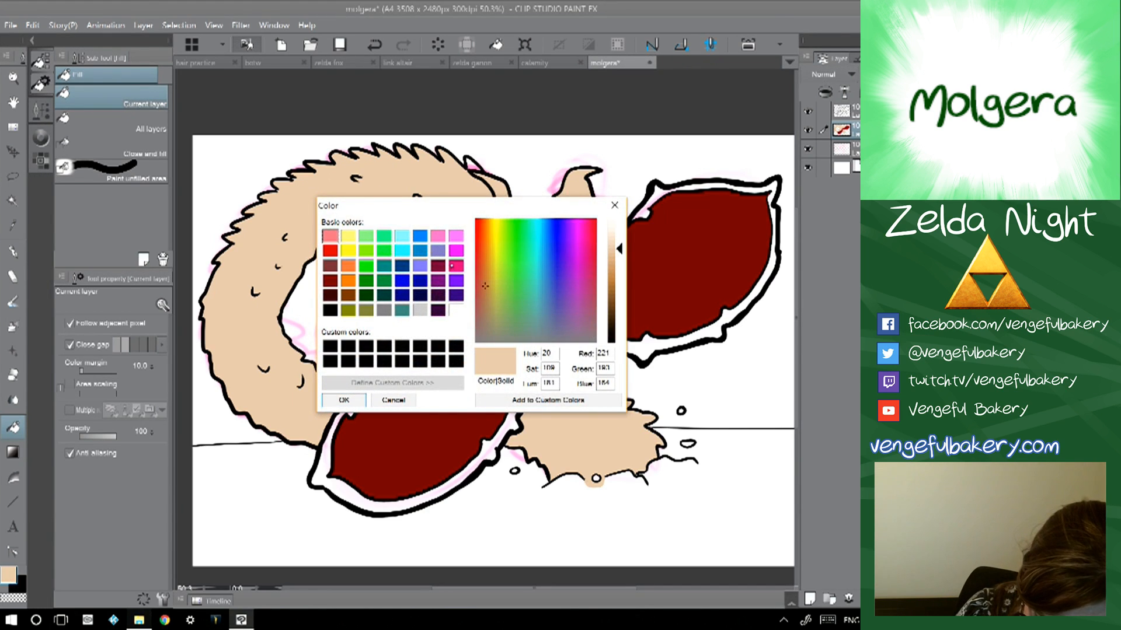
pyautogui.click(456, 266)
pyautogui.click(343, 399)
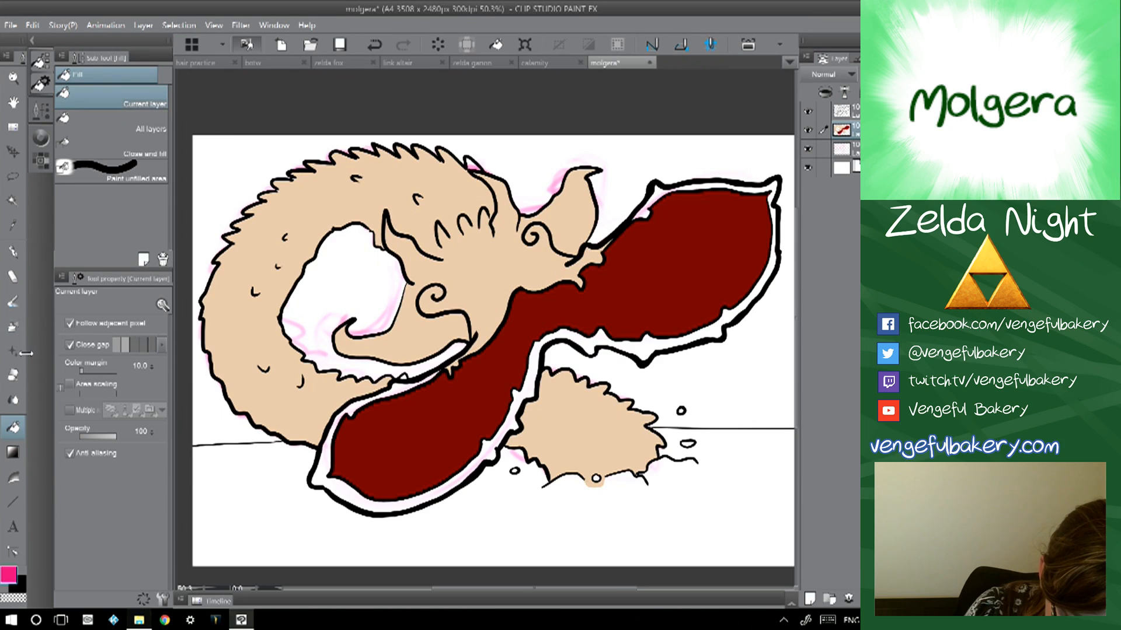
pyautogui.click(13, 301)
pyautogui.moveTo(485, 328); pyautogui.dragTo(519, 328)
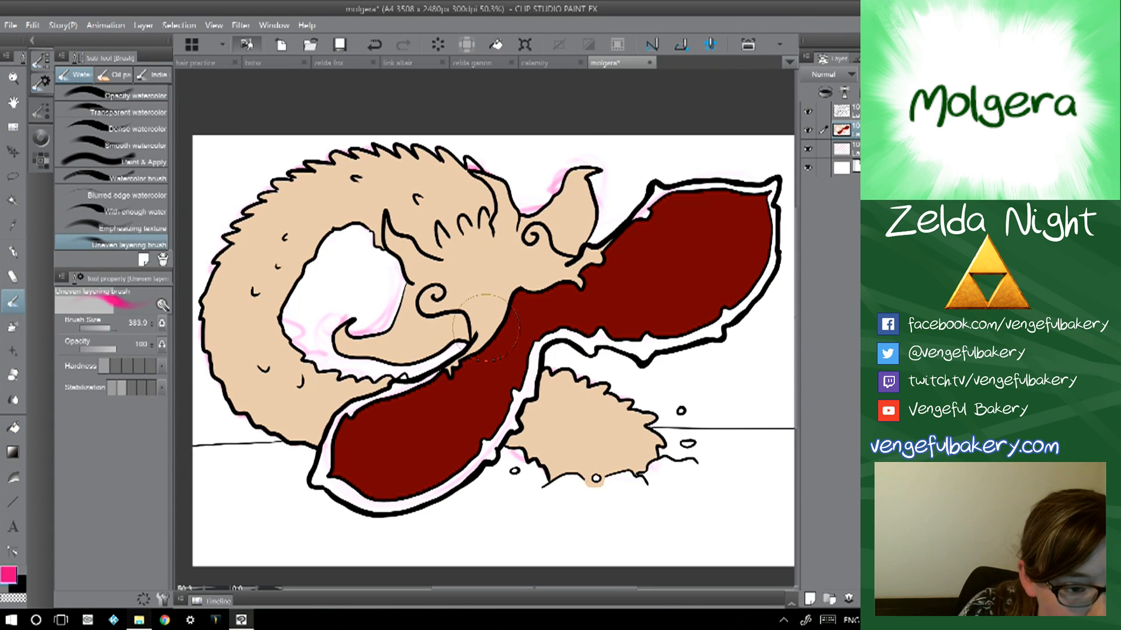
pyautogui.moveTo(722, 230)
pyautogui.mouseDown()
pyautogui.moveTo(671, 315)
pyautogui.moveTo(567, 341)
pyautogui.mouseUp()
pyautogui.moveTo(371, 417)
pyautogui.mouseDown()
pyautogui.moveTo(359, 440)
pyautogui.moveTo(480, 379)
pyautogui.moveTo(370, 459)
pyautogui.moveTo(432, 420)
pyautogui.moveTo(446, 438)
pyautogui.moveTo(362, 482)
pyautogui.moveTo(505, 397)
pyautogui.moveTo(461, 438)
pyautogui.moveTo(368, 464)
pyautogui.mouseUp()
# - Try soft black shading at the junction of the two wings and undo the last strokes
pyautogui.moveTo(502, 286)
pyautogui.mouseDown()
pyautogui.moveTo(513, 309)
pyautogui.moveTo(525, 292)
pyautogui.moveTo(534, 304)
pyautogui.moveTo(517, 289)
pyautogui.moveTo(534, 310)
pyautogui.moveTo(524, 334)
pyautogui.mouseUp()
pyautogui.click(374, 44)
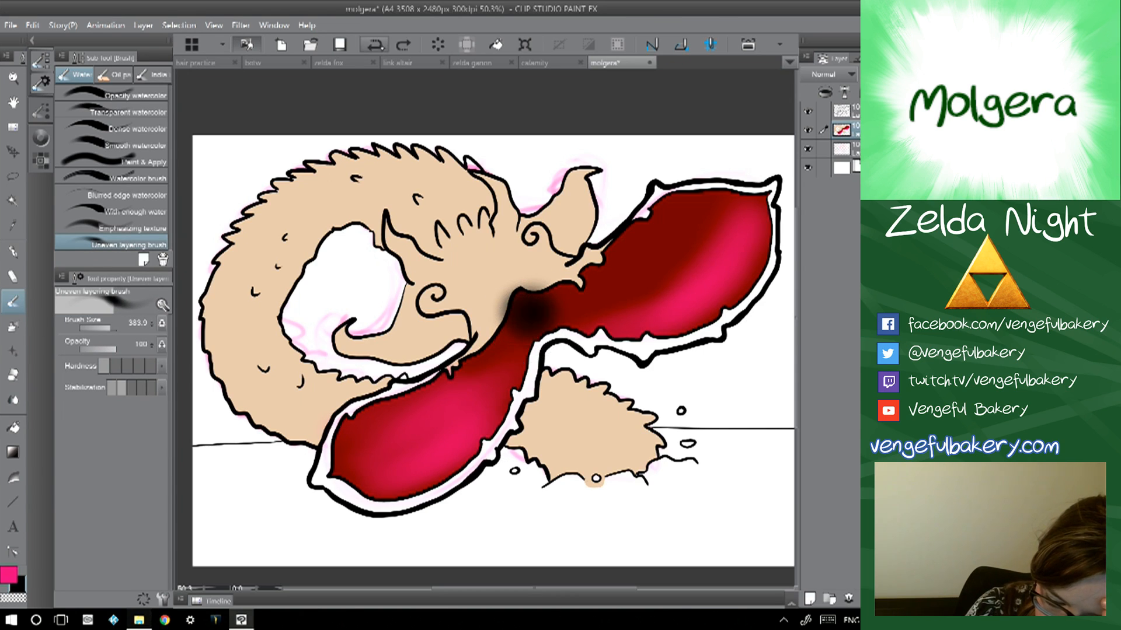
pyautogui.click(374, 44)
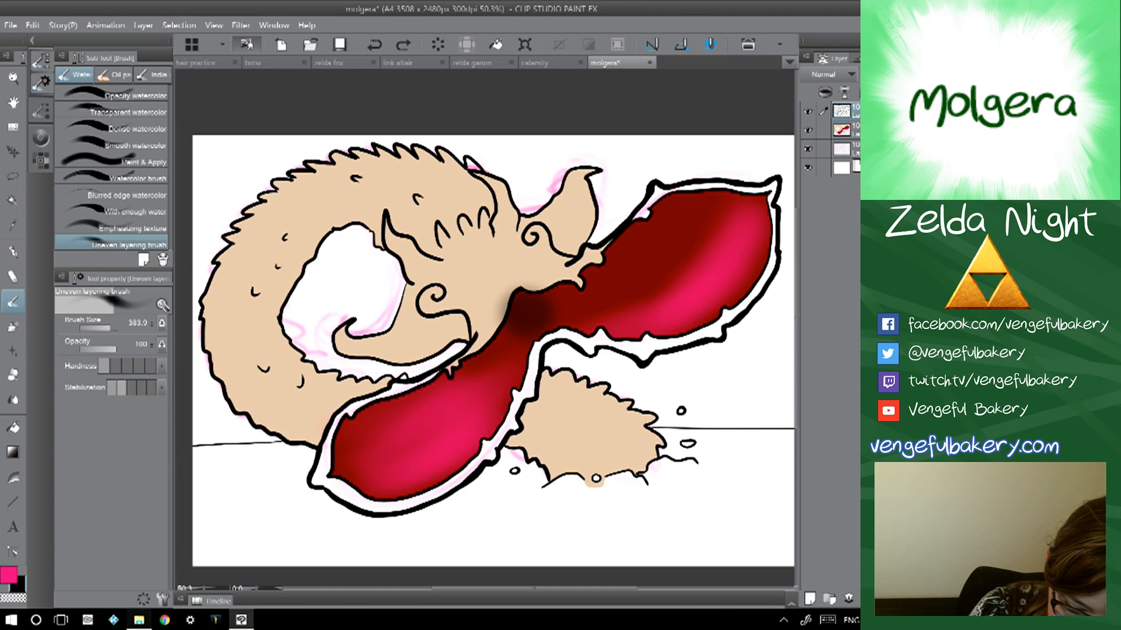
# - Select the wings' inner area from the line art and brush black shading from the centre outward on the colour layer
pyautogui.click(12, 200)
pyautogui.click(660, 269)
pyautogui.click(842, 129)
pyautogui.click(12, 299)
pyautogui.moveTo(522, 309)
pyautogui.mouseDown()
pyautogui.moveTo(493, 426)
pyautogui.moveTo(523, 374)
pyautogui.moveTo(494, 429)
pyautogui.moveTo(572, 324)
pyautogui.moveTo(664, 340)
pyautogui.moveTo(540, 304)
pyautogui.moveTo(671, 235)
pyautogui.moveTo(565, 289)
pyautogui.moveTo(656, 228)
pyautogui.moveTo(528, 317)
pyautogui.moveTo(629, 265)
pyautogui.moveTo(507, 327)
pyautogui.moveTo(428, 387)
pyautogui.moveTo(522, 334)
pyautogui.moveTo(461, 405)
pyautogui.moveTo(534, 338)
pyautogui.moveTo(507, 366)
pyautogui.moveTo(704, 248)
pyautogui.mouseUp()
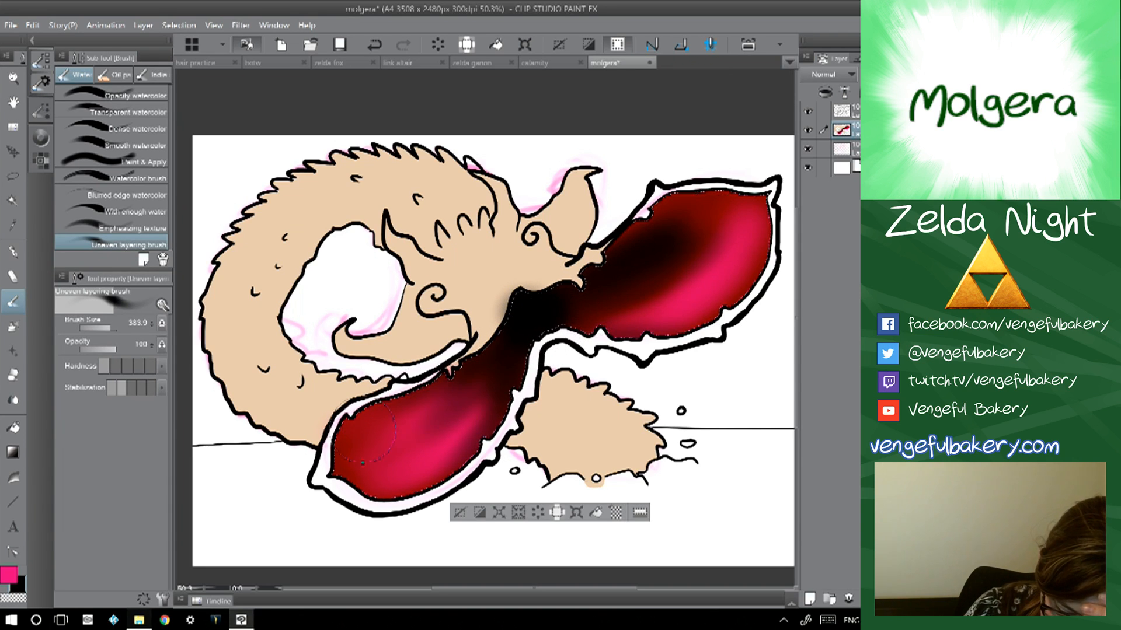
# - Blend pure red (255, 0, 0) over the shading in both wings with the same soft brush and clear the selection
pyautogui.click(9, 575)
pyautogui.click(330, 250)
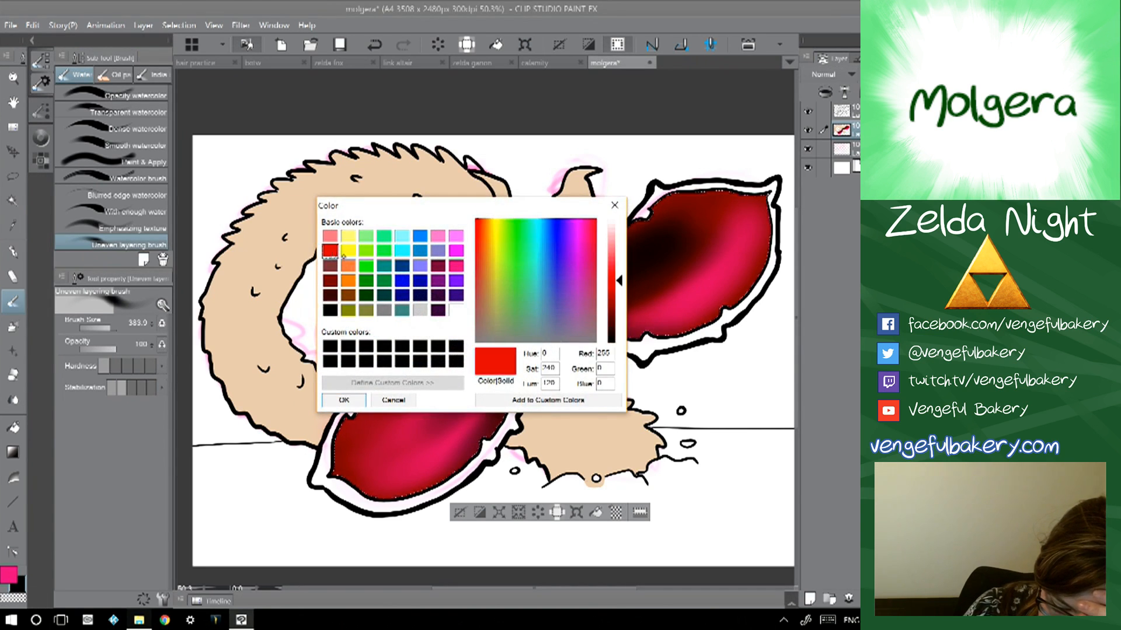
pyautogui.click(344, 400)
pyautogui.moveTo(462, 415)
pyautogui.mouseDown()
pyautogui.moveTo(494, 398)
pyautogui.moveTo(421, 387)
pyautogui.moveTo(502, 350)
pyautogui.mouseUp()
pyautogui.moveTo(742, 216)
pyautogui.mouseDown()
pyautogui.moveTo(683, 262)
pyautogui.moveTo(718, 204)
pyautogui.moveTo(678, 216)
pyautogui.moveTo(706, 298)
pyautogui.mouseUp()
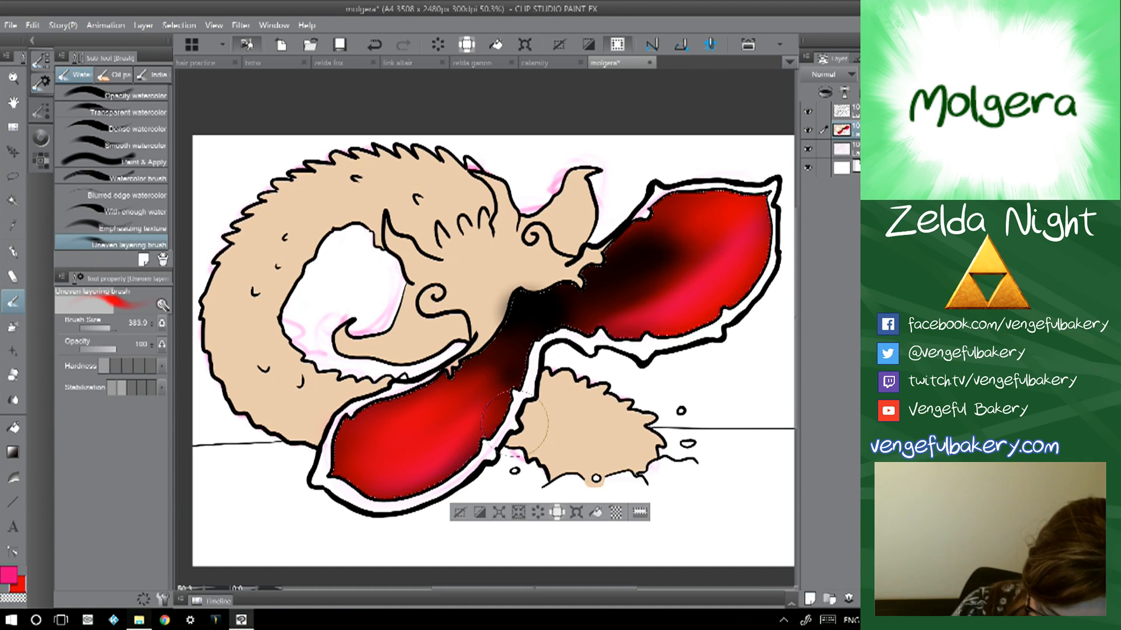
pyautogui.click(459, 513)
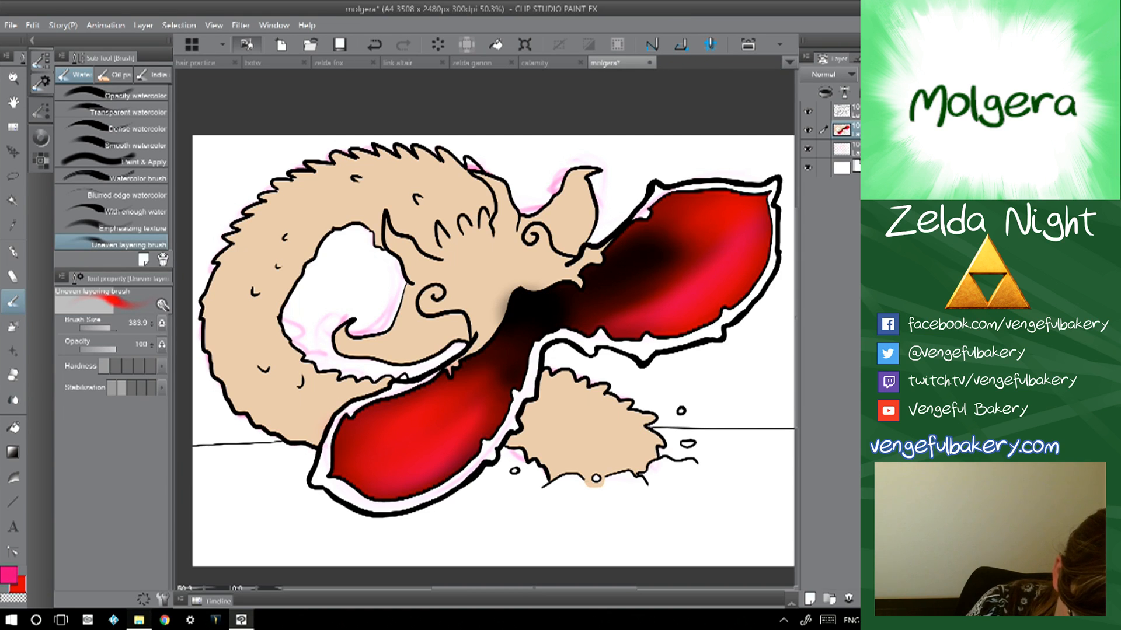
# - Set the main drawing colour to a muted teal green
pyautogui.click(9, 575)
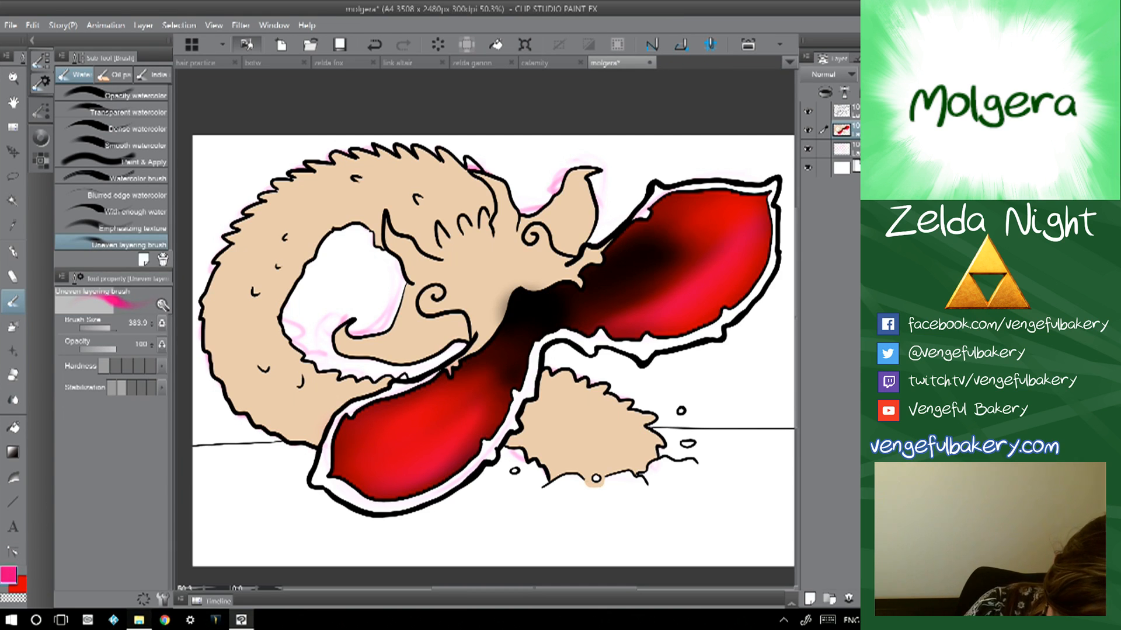
pyautogui.click(9, 574)
pyautogui.click(366, 282)
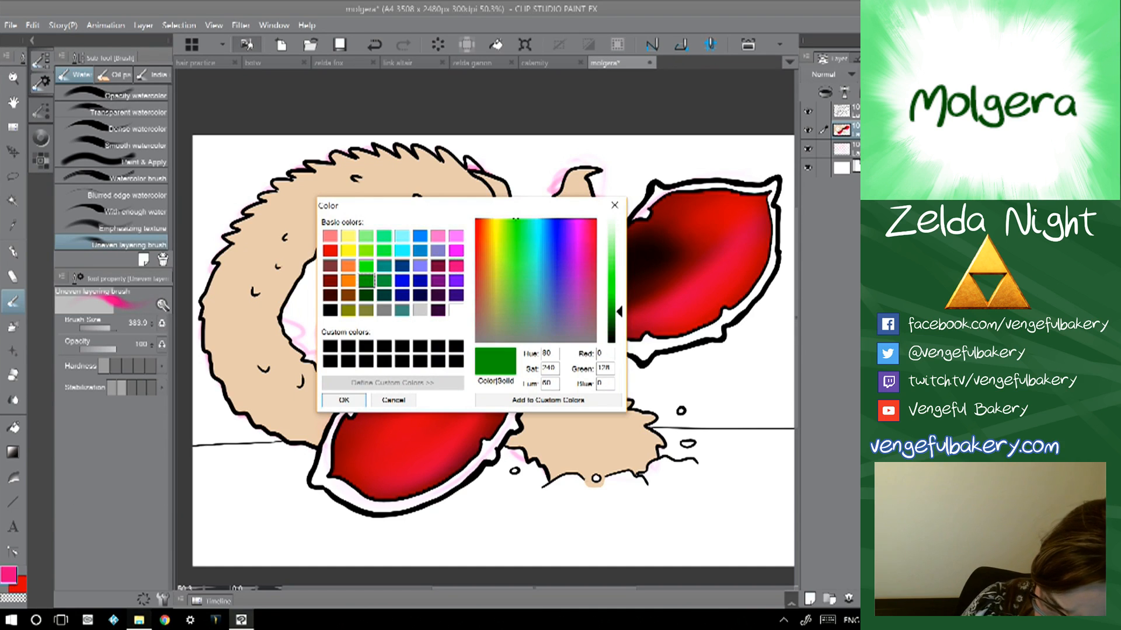
pyautogui.moveTo(568, 259); pyautogui.dragTo(530, 273)
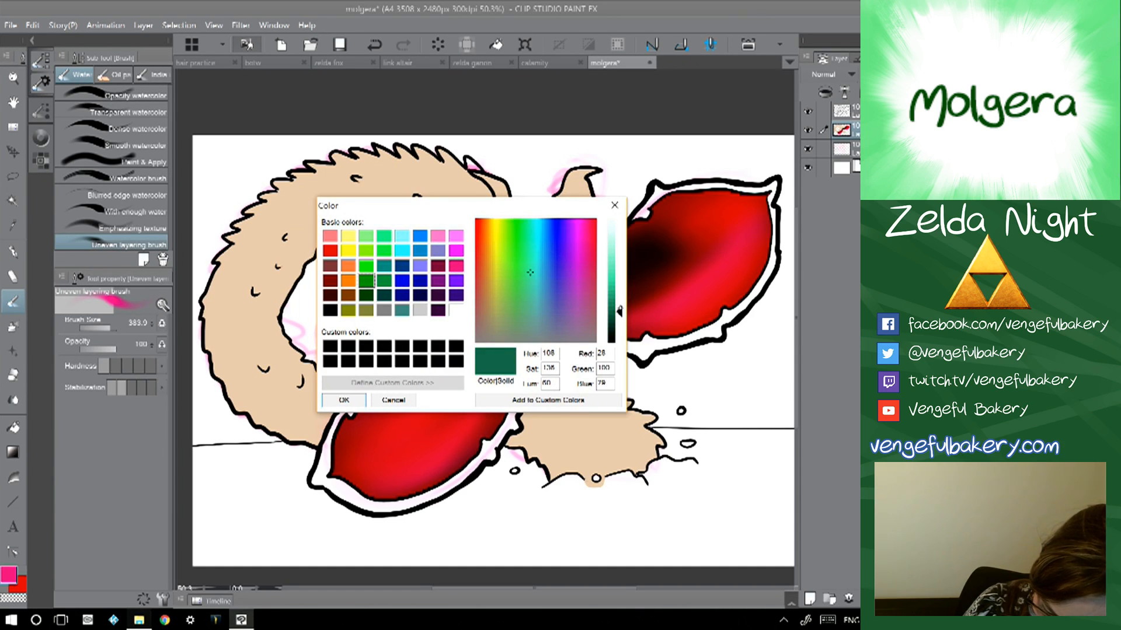
pyautogui.click(611, 291)
pyautogui.moveTo(531, 320); pyautogui.dragTo(533, 319)
pyautogui.moveTo(611, 291); pyautogui.dragTo(611, 289)
pyautogui.click(360, 400)
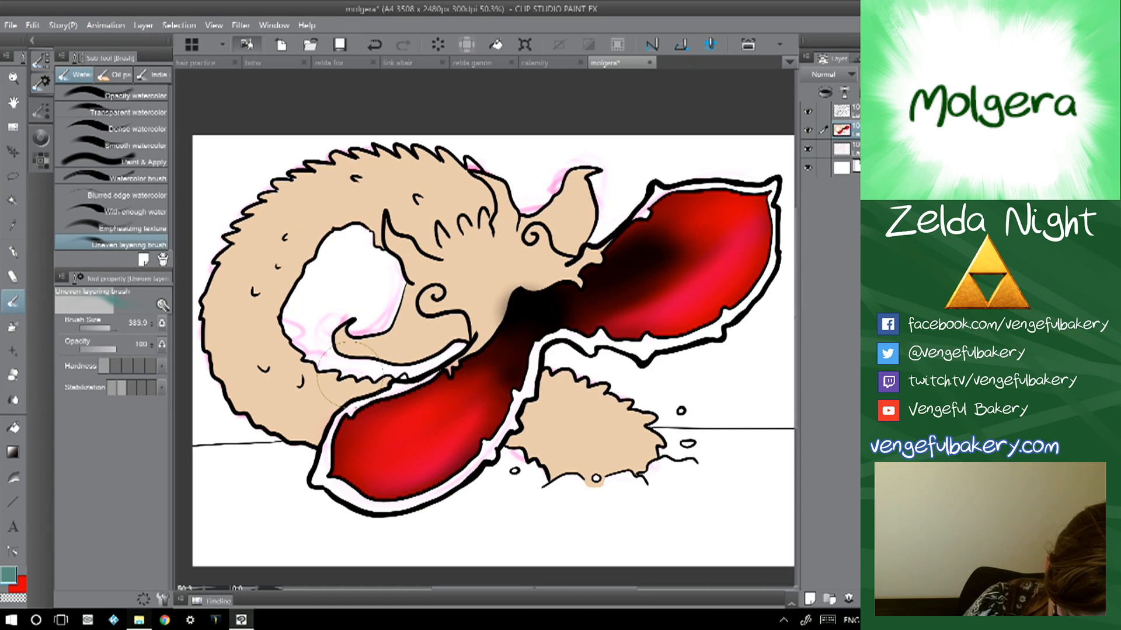
# - Set the secondary drawing colour to a muted brown with red 142, green 112 and blue 70
pyautogui.doubleClick(19, 584)
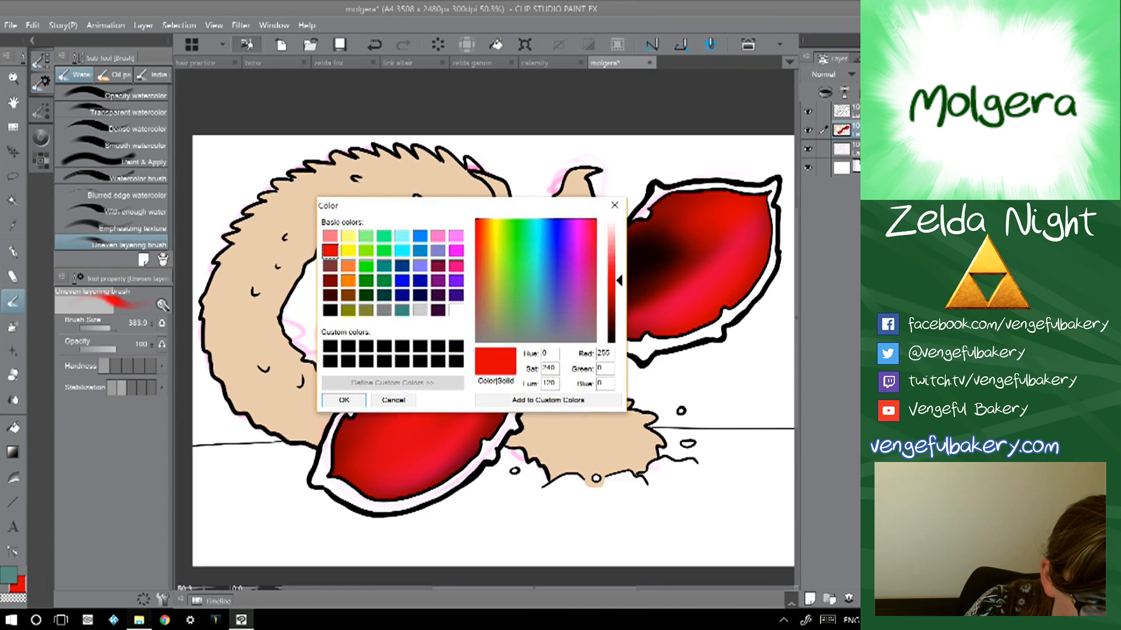
pyautogui.click(348, 295)
pyautogui.click(620, 299)
pyautogui.click(490, 314)
pyautogui.click(487, 300)
pyautogui.click(619, 292)
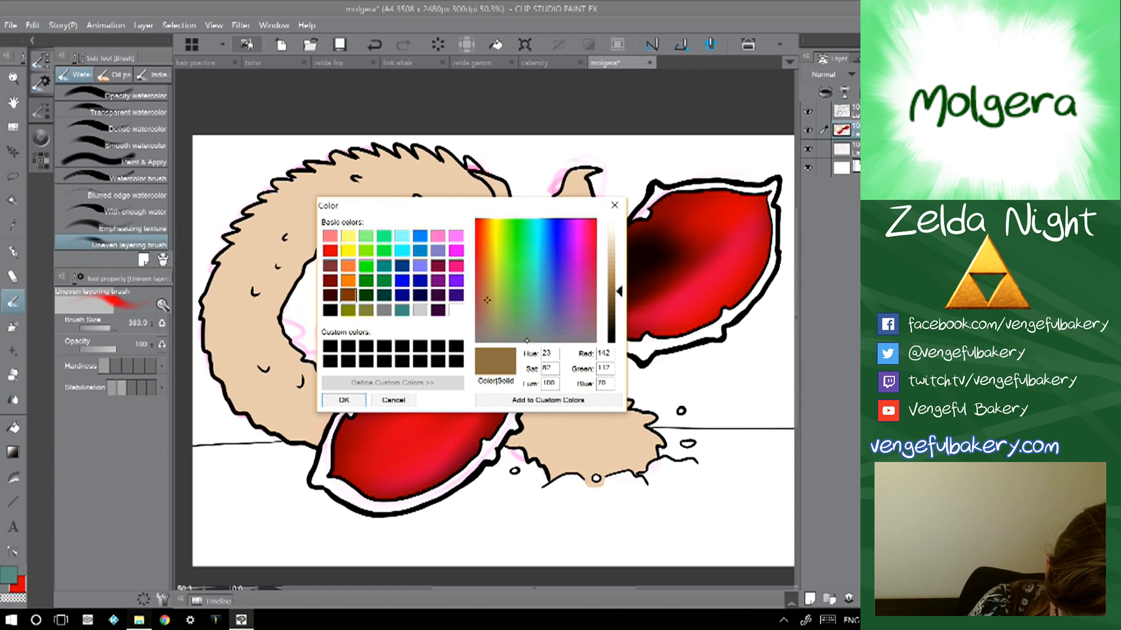
pyautogui.click(344, 400)
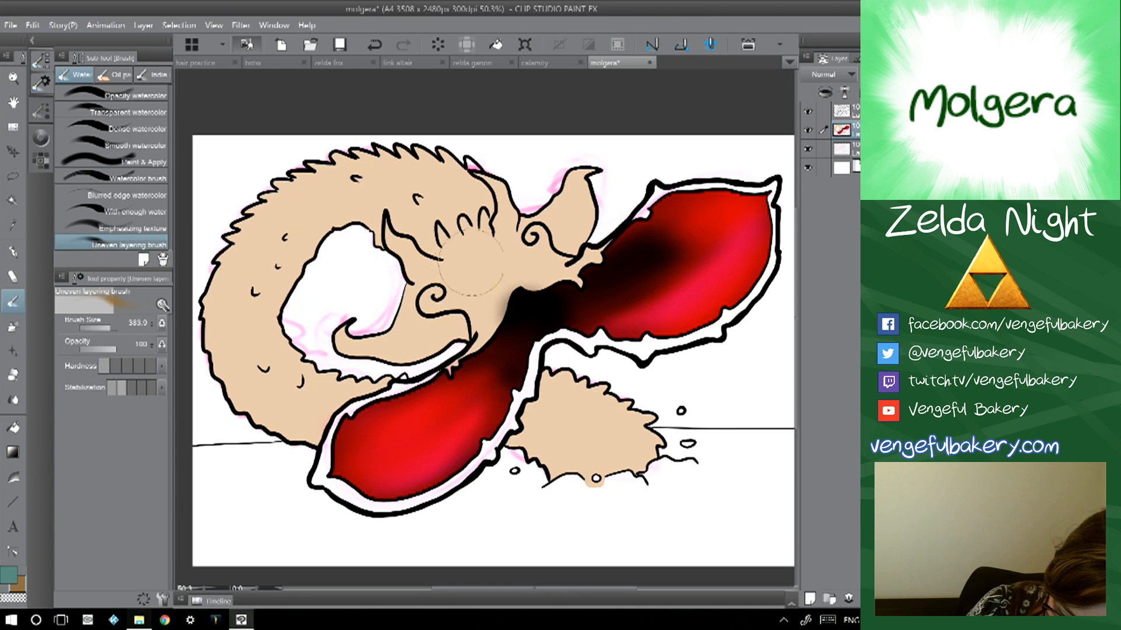
# - Brush soft brown shading along the coiled body and lightly over the body segment emerging from the sand
pyautogui.moveTo(435, 232)
pyautogui.mouseDown()
pyautogui.moveTo(411, 205)
pyautogui.moveTo(432, 175)
pyautogui.moveTo(373, 166)
pyautogui.mouseUp()
pyautogui.moveTo(479, 201)
pyautogui.mouseDown()
pyautogui.moveTo(454, 157)
pyautogui.moveTo(465, 180)
pyautogui.moveTo(248, 208)
pyautogui.moveTo(458, 198)
pyautogui.moveTo(242, 236)
pyautogui.moveTo(455, 228)
pyautogui.moveTo(293, 236)
pyautogui.moveTo(452, 243)
pyautogui.moveTo(379, 292)
pyautogui.mouseUp()
pyautogui.moveTo(251, 245); pyautogui.dragTo(245, 409)
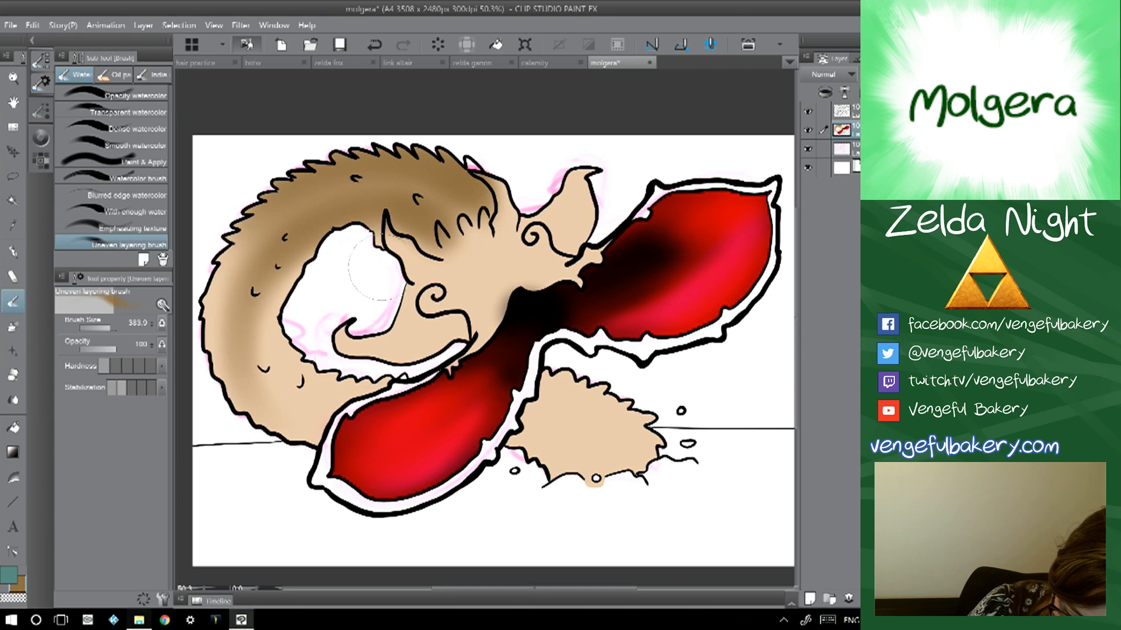
pyautogui.moveTo(268, 292); pyautogui.dragTo(275, 409)
pyautogui.moveTo(281, 263)
pyautogui.mouseDown()
pyautogui.moveTo(291, 420)
pyautogui.moveTo(248, 371)
pyautogui.moveTo(242, 409)
pyautogui.mouseUp()
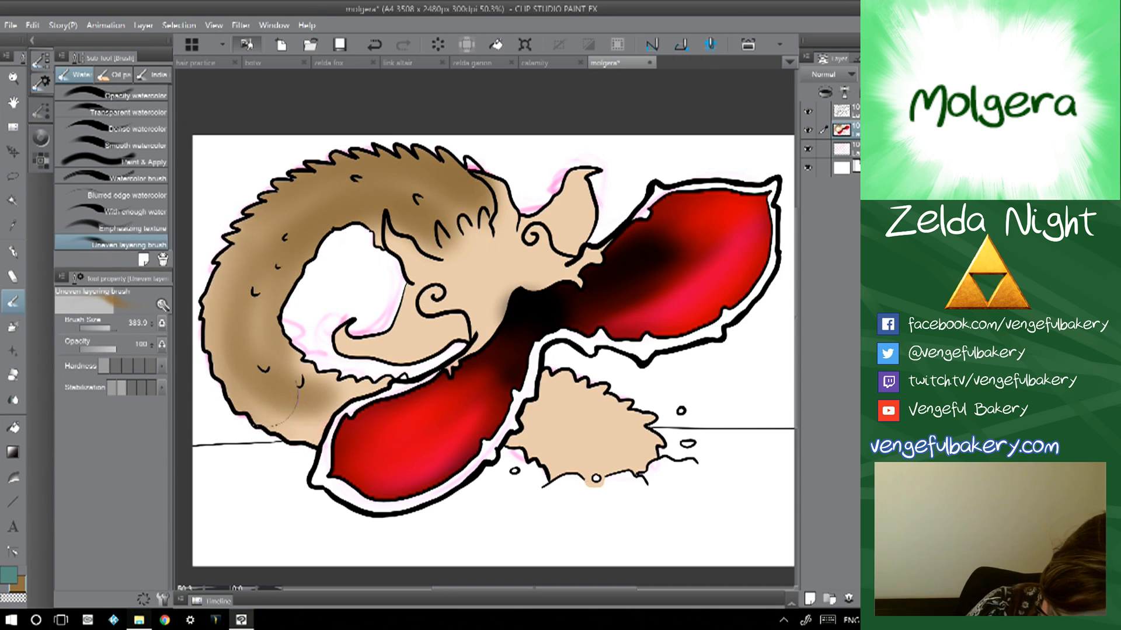
pyautogui.moveTo(594, 424); pyautogui.dragTo(619, 445)
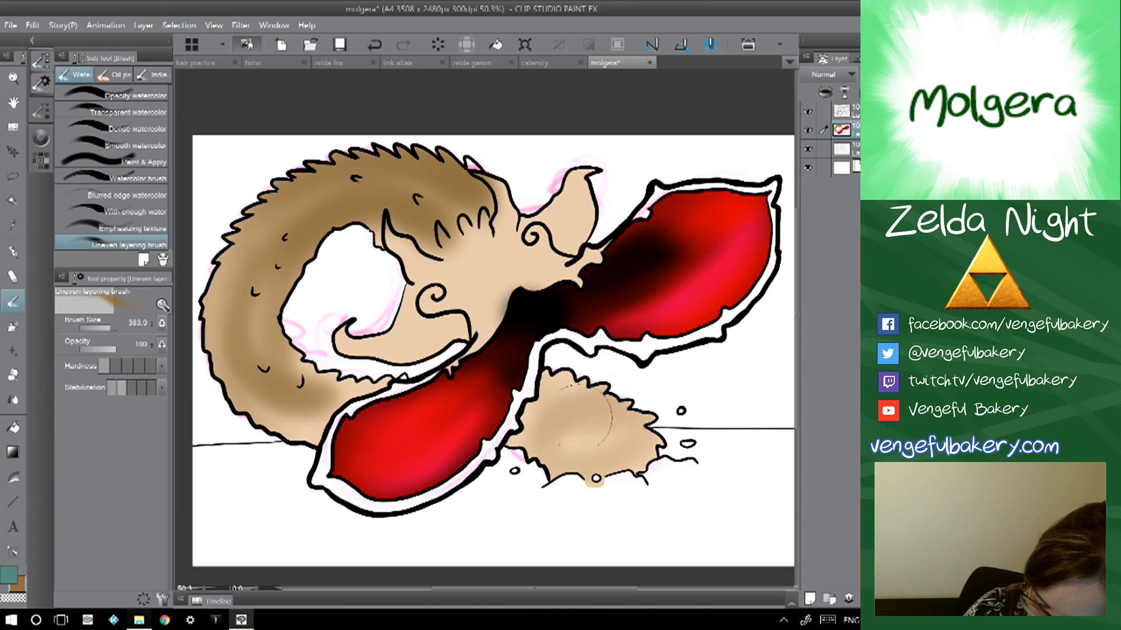
# - Select the wings' white borders and the coiled body from the line art layer with the magic wand
pyautogui.click(842, 111)
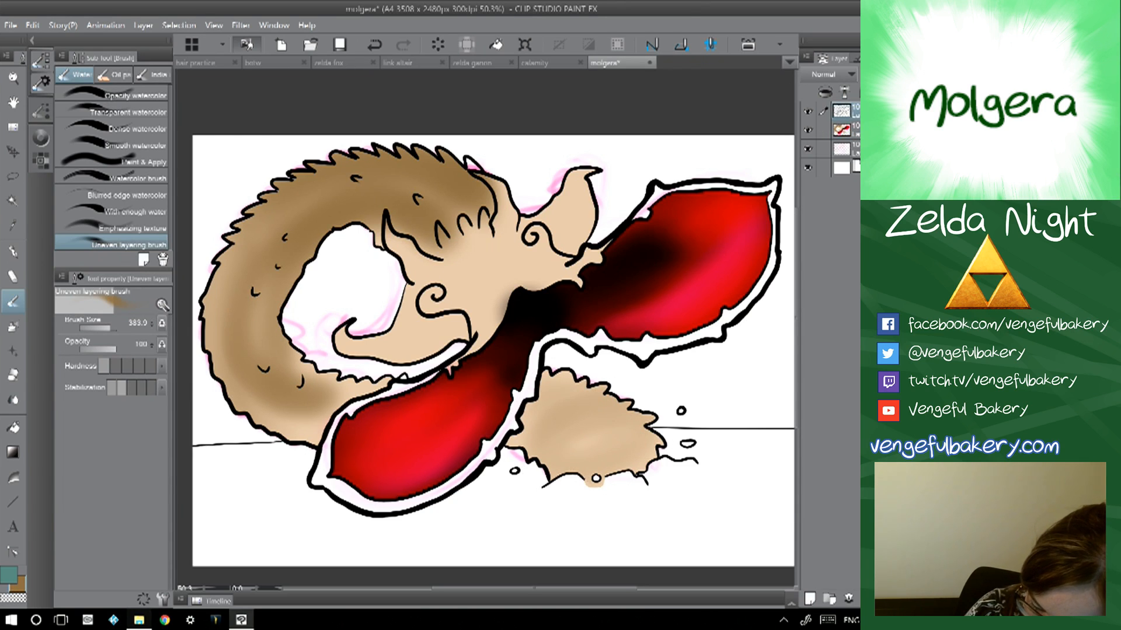
pyautogui.click(841, 130)
pyautogui.click(842, 111)
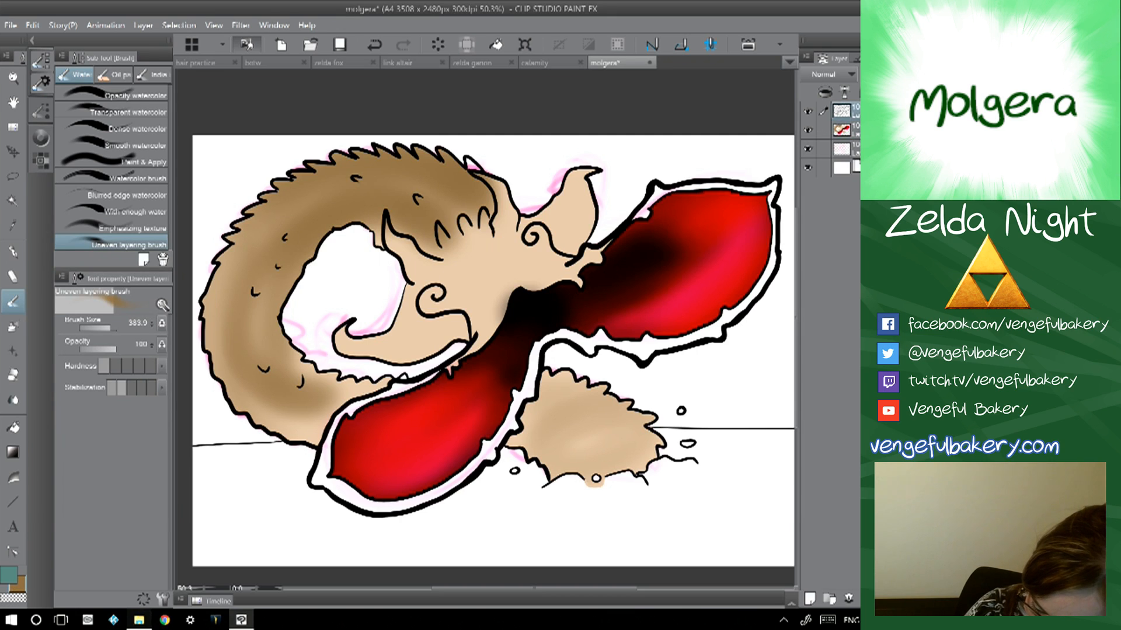
pyautogui.click(842, 129)
pyautogui.click(842, 111)
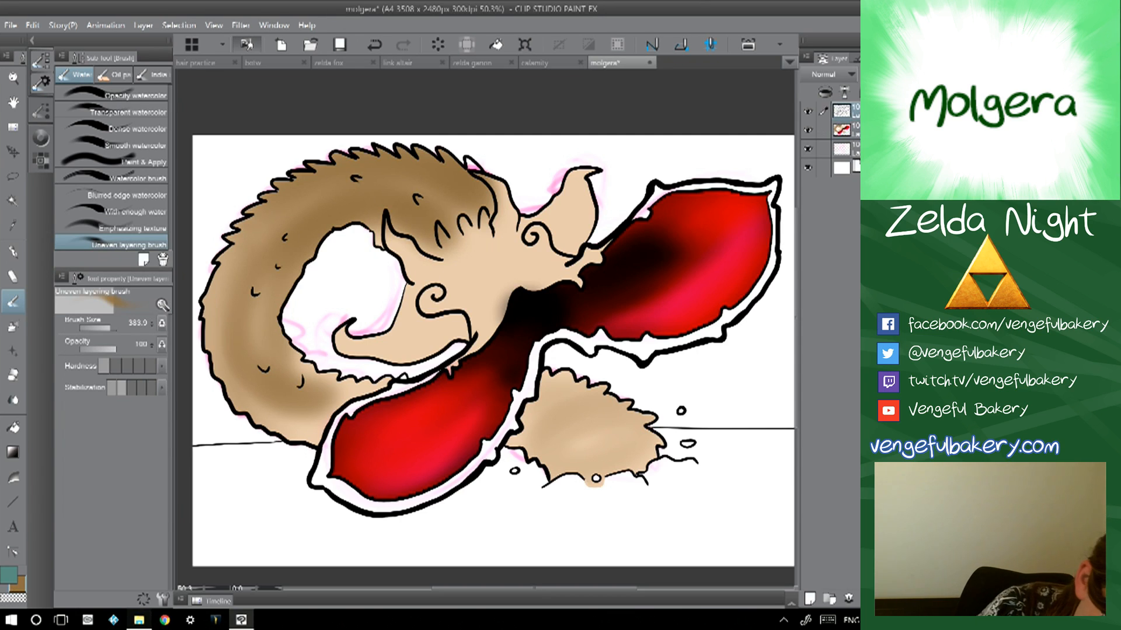
pyautogui.click(12, 200)
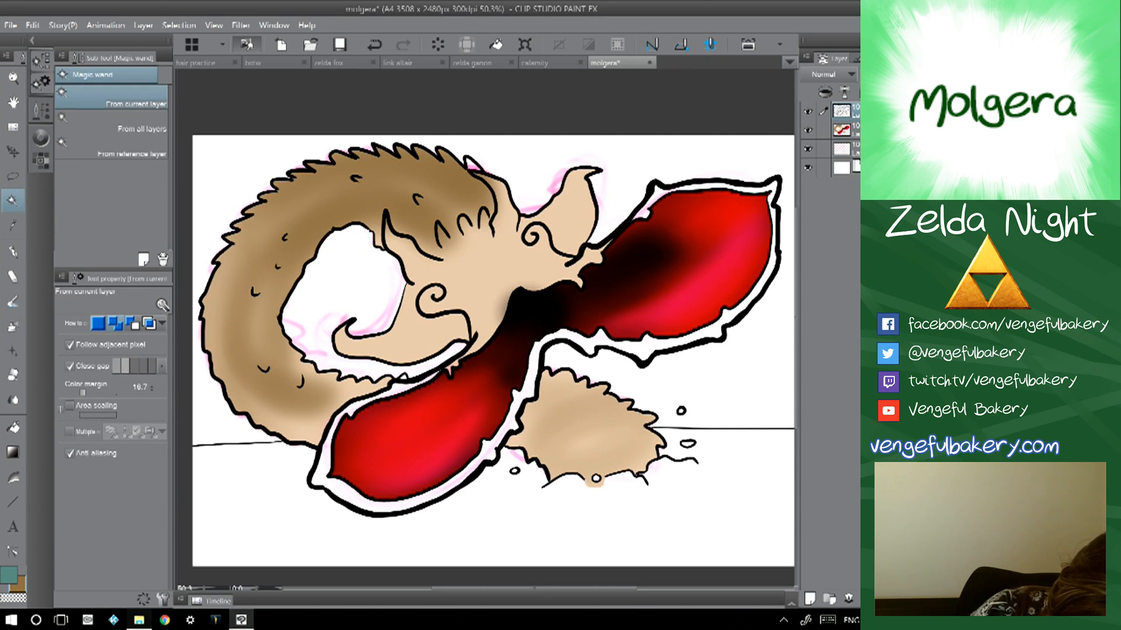
pyautogui.click(474, 163)
pyautogui.click(536, 367)
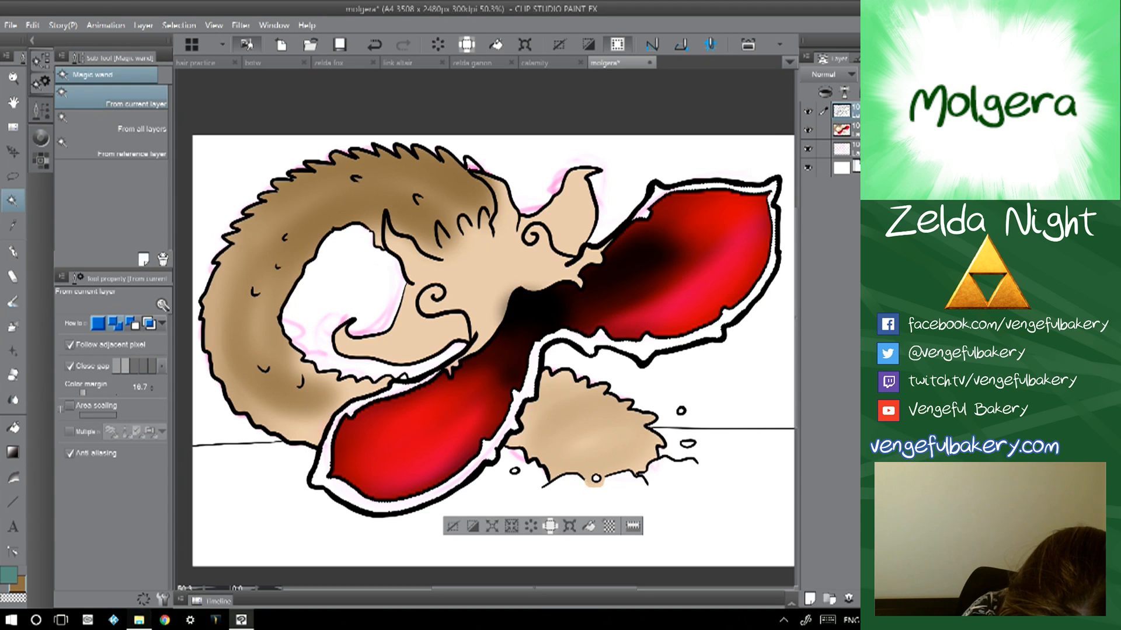
pyautogui.click(327, 201)
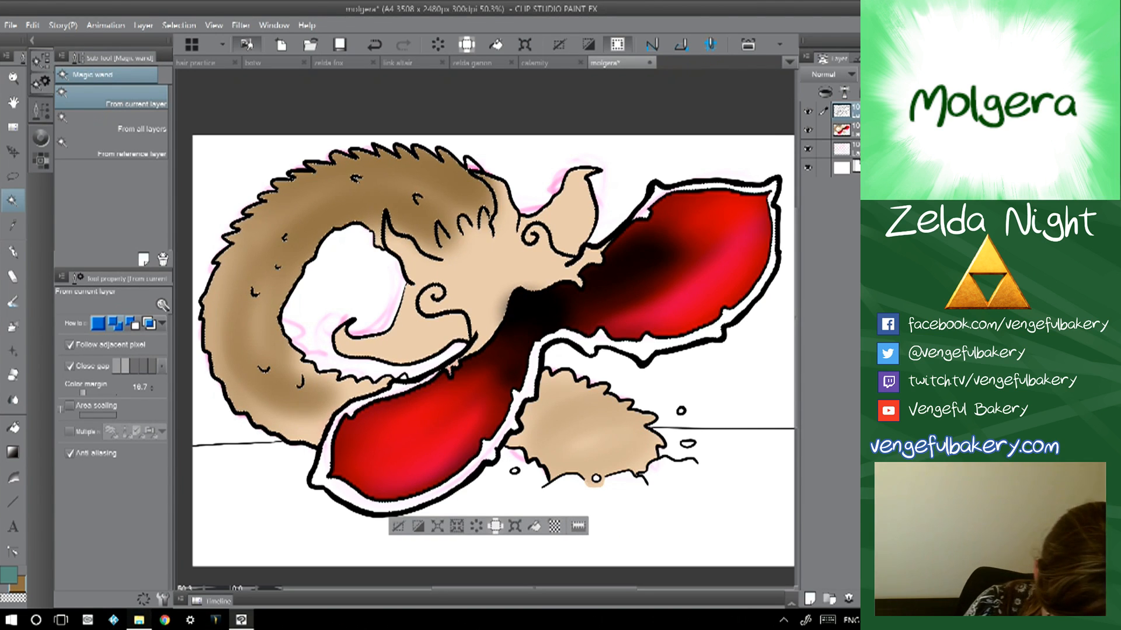
# - Sample the head's light tan and fill the wings' white borders with it on the colour layer
pyautogui.click(854, 131)
pyautogui.press('b')
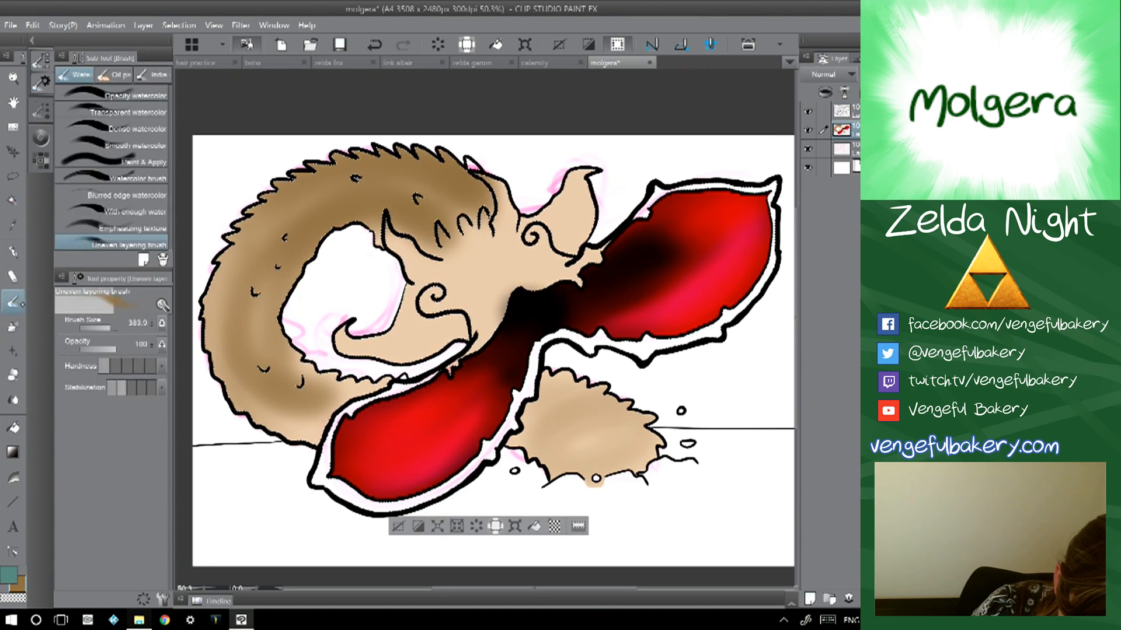
pyautogui.press('p')
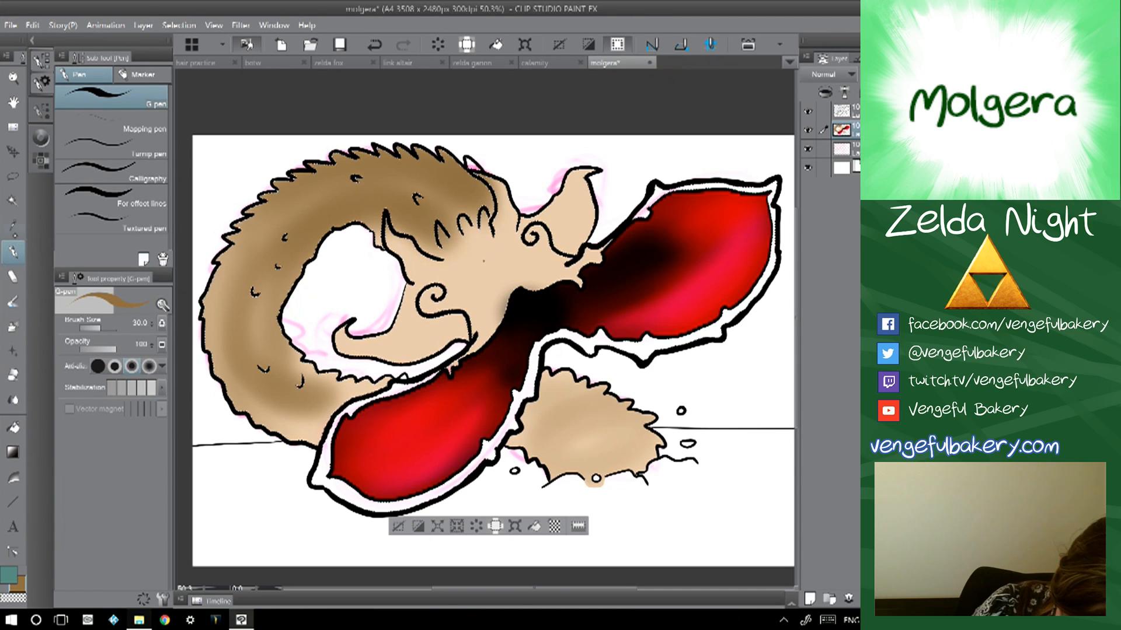
pyautogui.press('i')
pyautogui.click(482, 266)
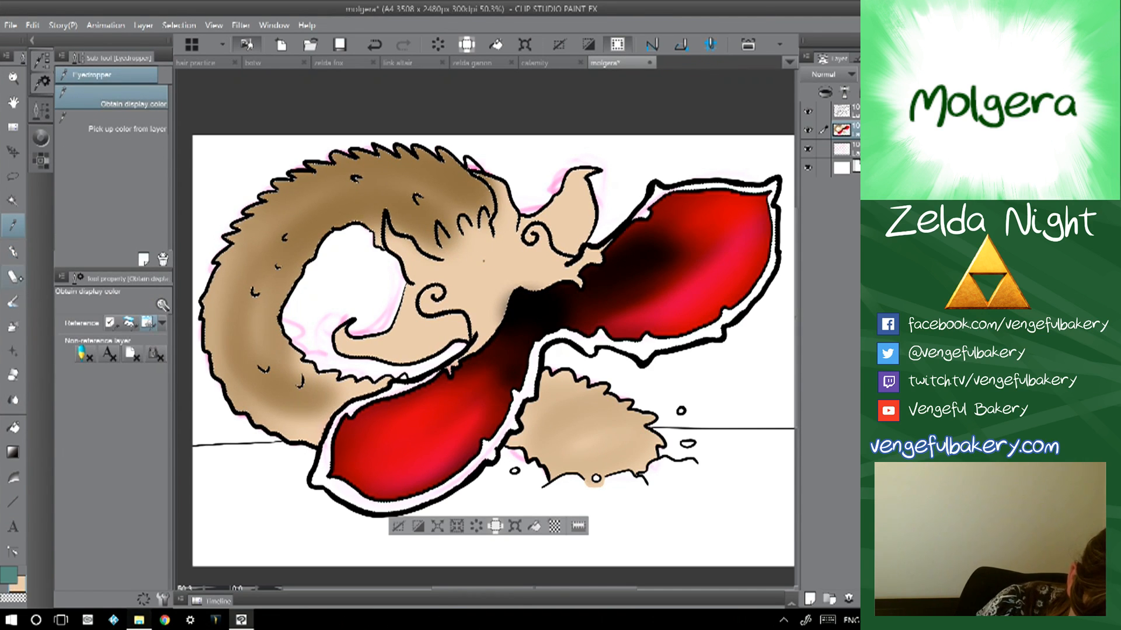
pyautogui.press('p')
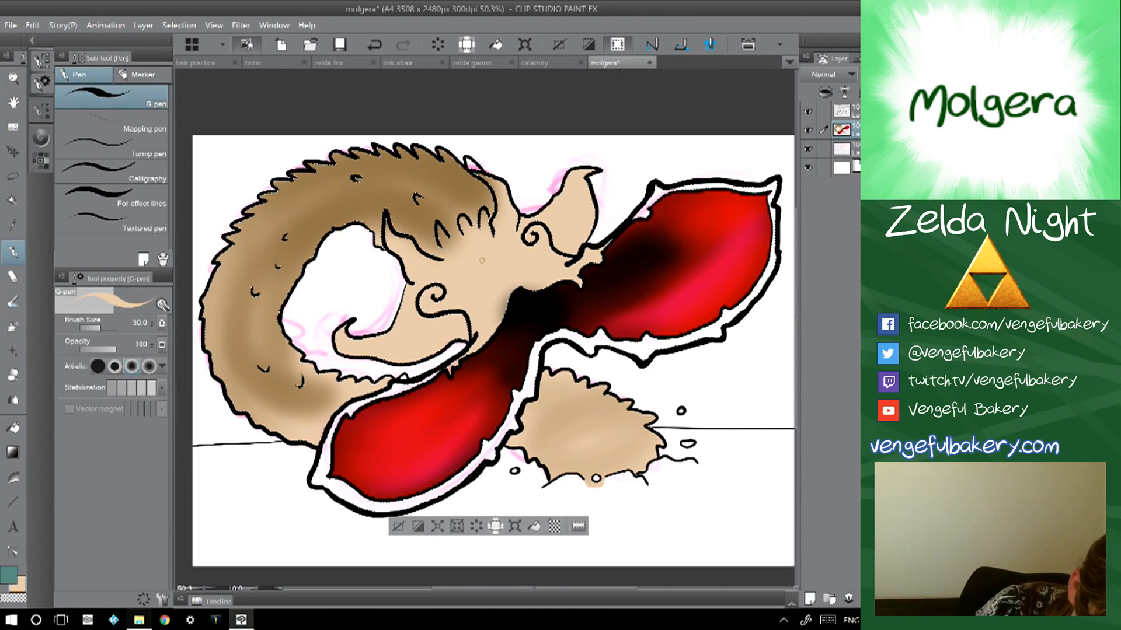
pyautogui.press('g')
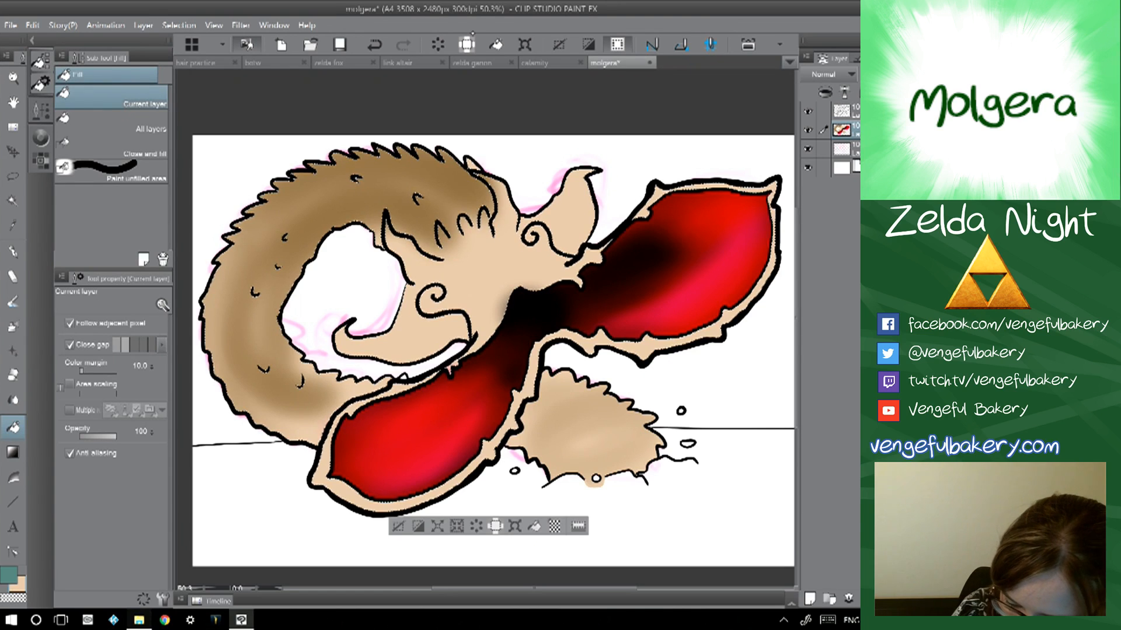
# - Clear the selection, sample the coiled body's brown and darken it to red 114, green 91, blue 58
pyautogui.hotkey('ctrl', 'd')
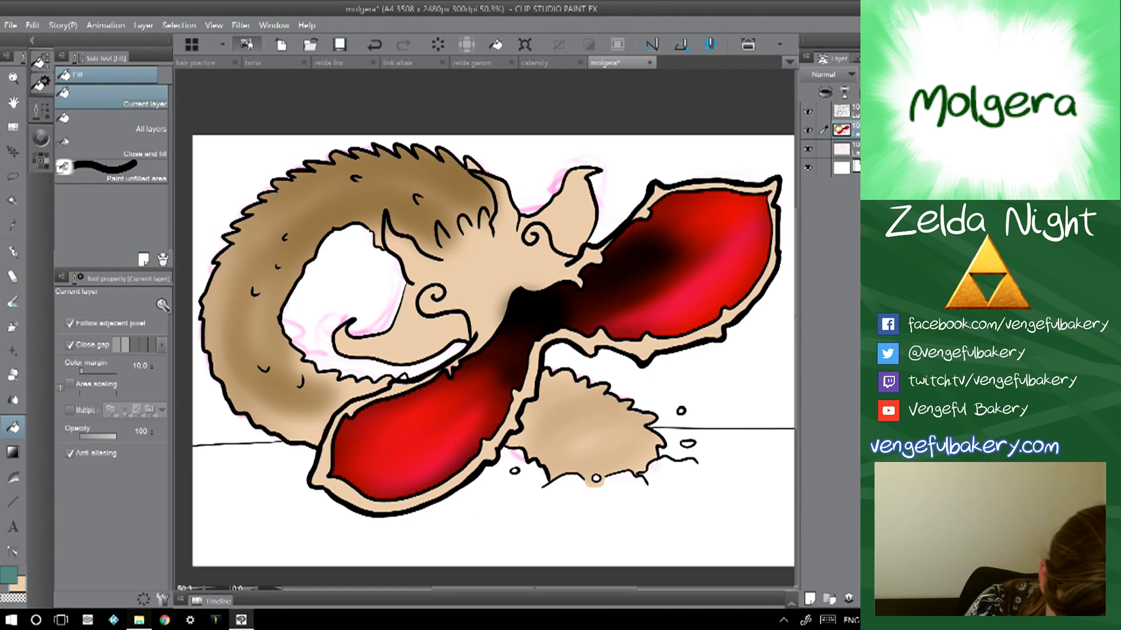
pyautogui.doubleClick(20, 585)
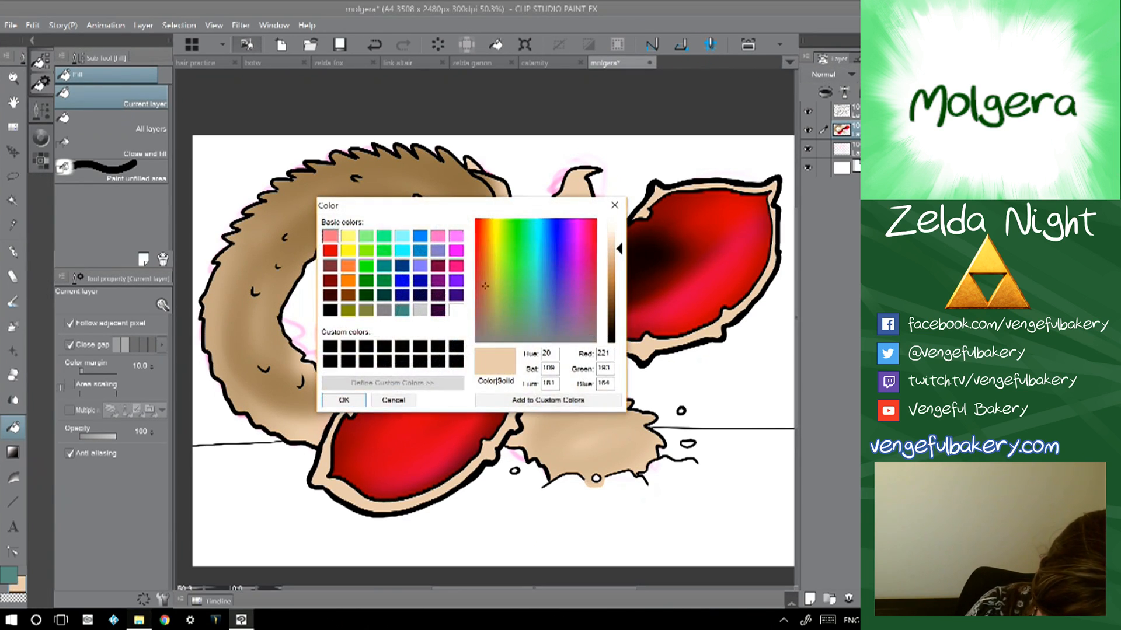
pyautogui.click(393, 400)
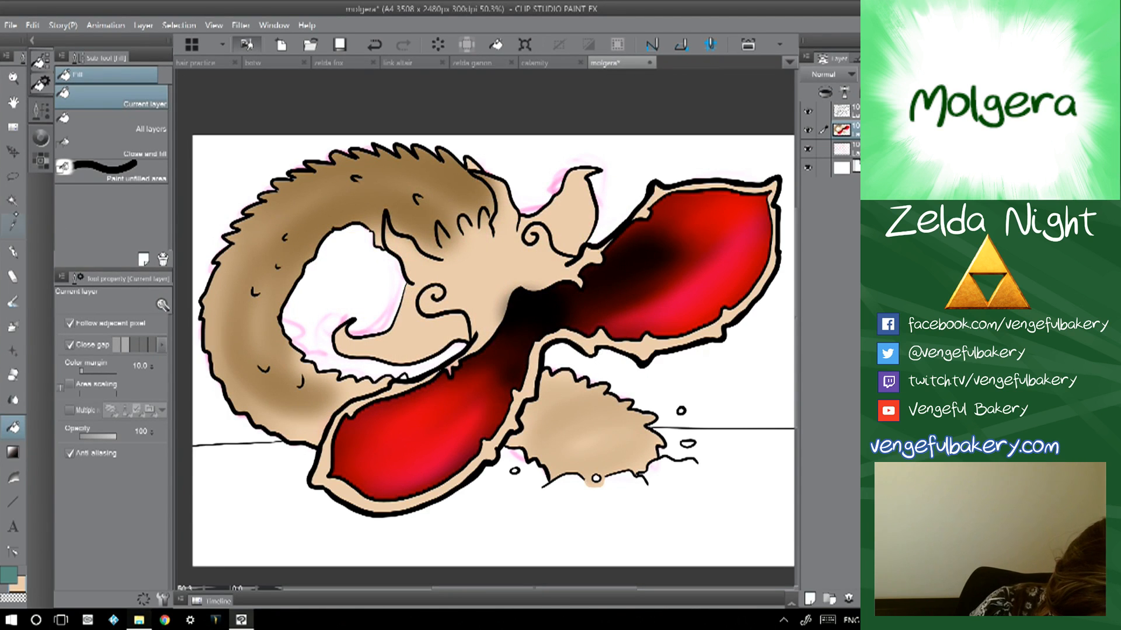
pyautogui.click(13, 224)
pyautogui.click(386, 181)
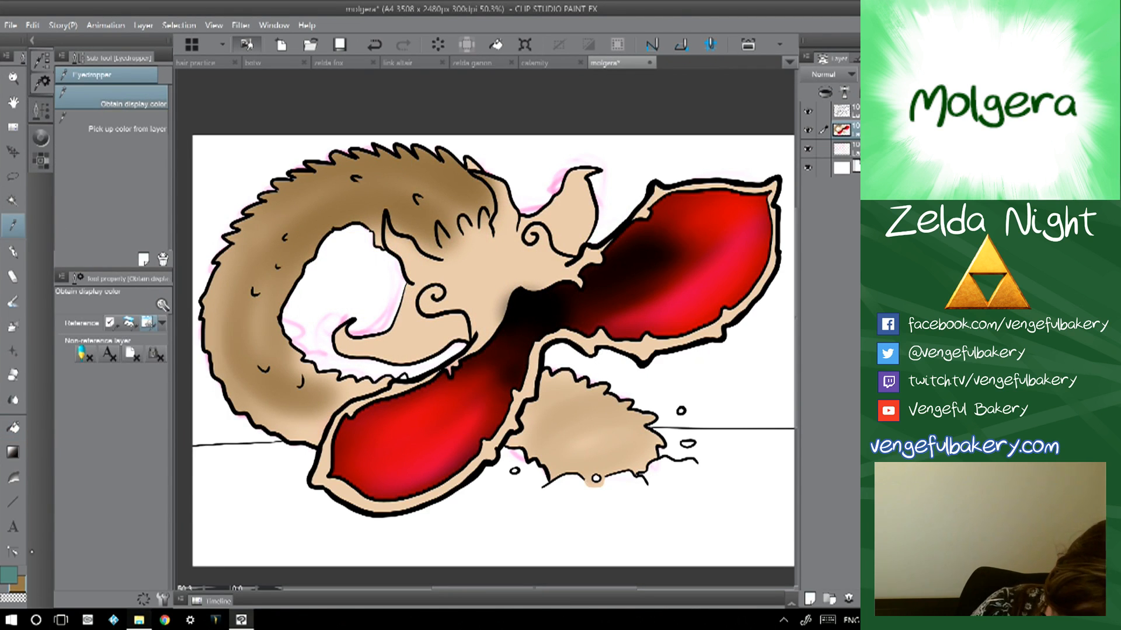
pyautogui.doubleClick(21, 585)
pyautogui.moveTo(616, 303); pyautogui.dragTo(617, 309)
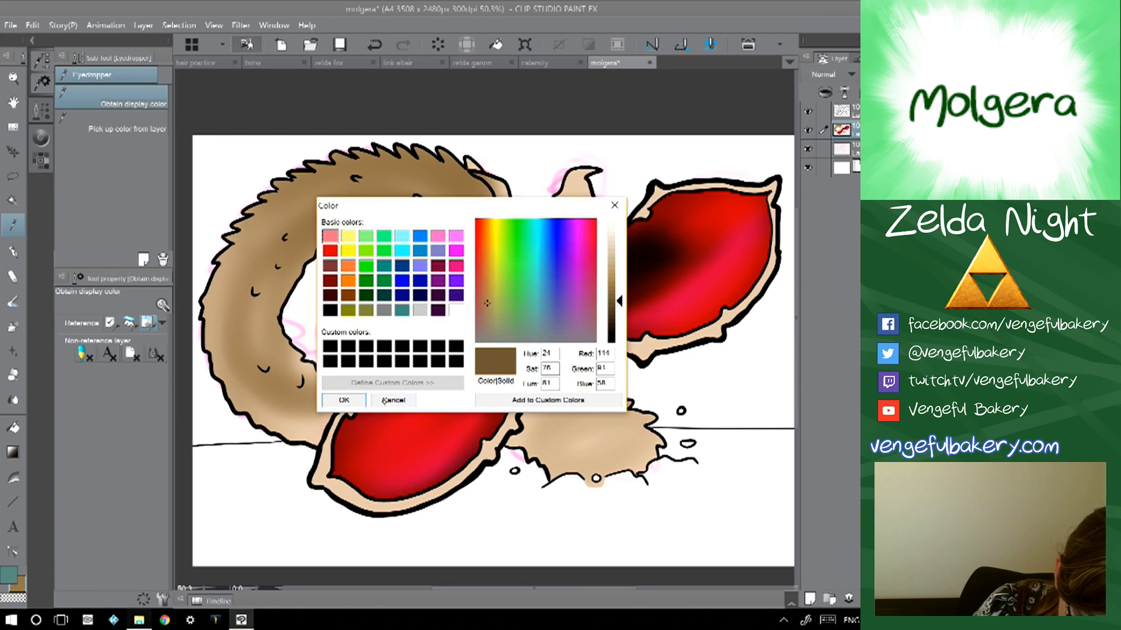
pyautogui.click(334, 400)
# - Brush soft dark brown shading over the coiled body, the segment emerging from the sand, the horn tips and the wings' tan borders
pyautogui.press('b')
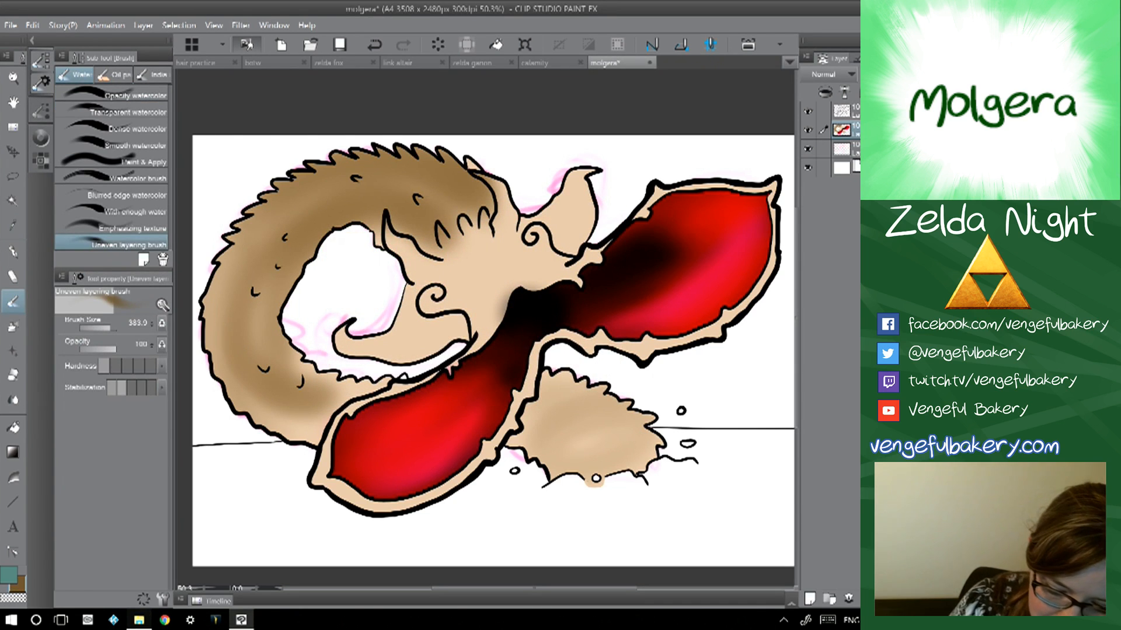
pyautogui.moveTo(458, 196)
pyautogui.mouseDown()
pyautogui.moveTo(344, 198)
pyautogui.moveTo(309, 408)
pyautogui.mouseUp()
pyautogui.moveTo(545, 438)
pyautogui.mouseDown()
pyautogui.moveTo(577, 426)
pyautogui.moveTo(637, 467)
pyautogui.moveTo(566, 432)
pyautogui.moveTo(543, 449)
pyautogui.mouseUp()
pyautogui.moveTo(578, 175)
pyautogui.mouseDown()
pyautogui.moveTo(598, 193)
pyautogui.moveTo(569, 213)
pyautogui.mouseUp()
pyautogui.moveTo(382, 338)
pyautogui.mouseDown()
pyautogui.moveTo(301, 375)
pyautogui.moveTo(304, 402)
pyautogui.moveTo(343, 423)
pyautogui.moveTo(315, 491)
pyautogui.mouseUp()
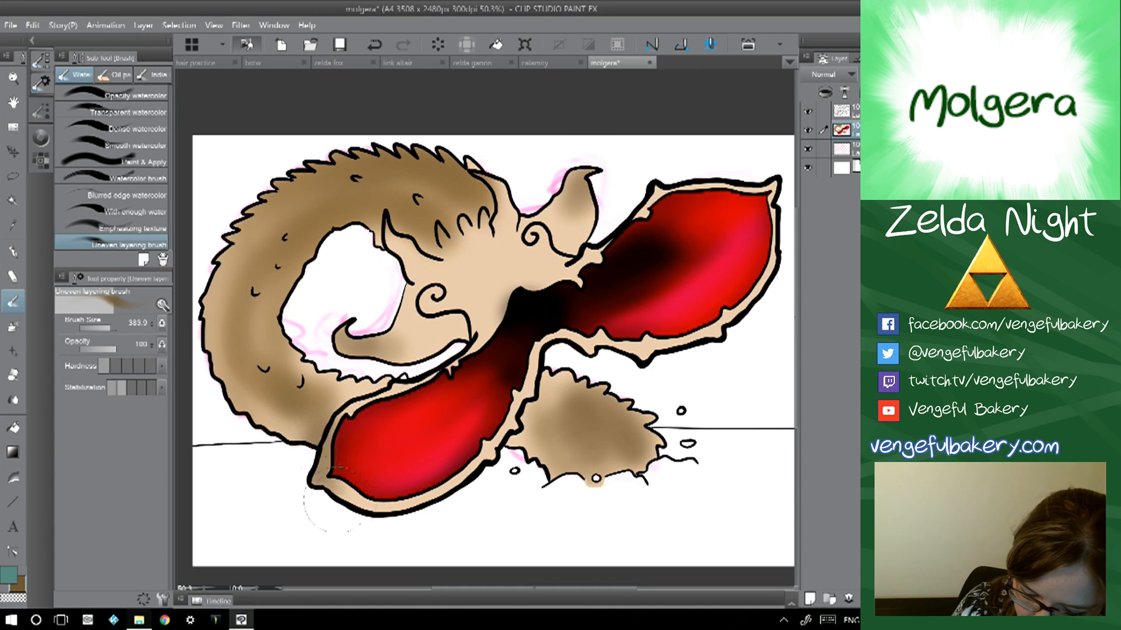
pyautogui.moveTo(407, 506)
pyautogui.mouseDown()
pyautogui.moveTo(504, 464)
pyautogui.moveTo(547, 353)
pyautogui.moveTo(681, 349)
pyautogui.moveTo(725, 321)
pyautogui.mouseUp()
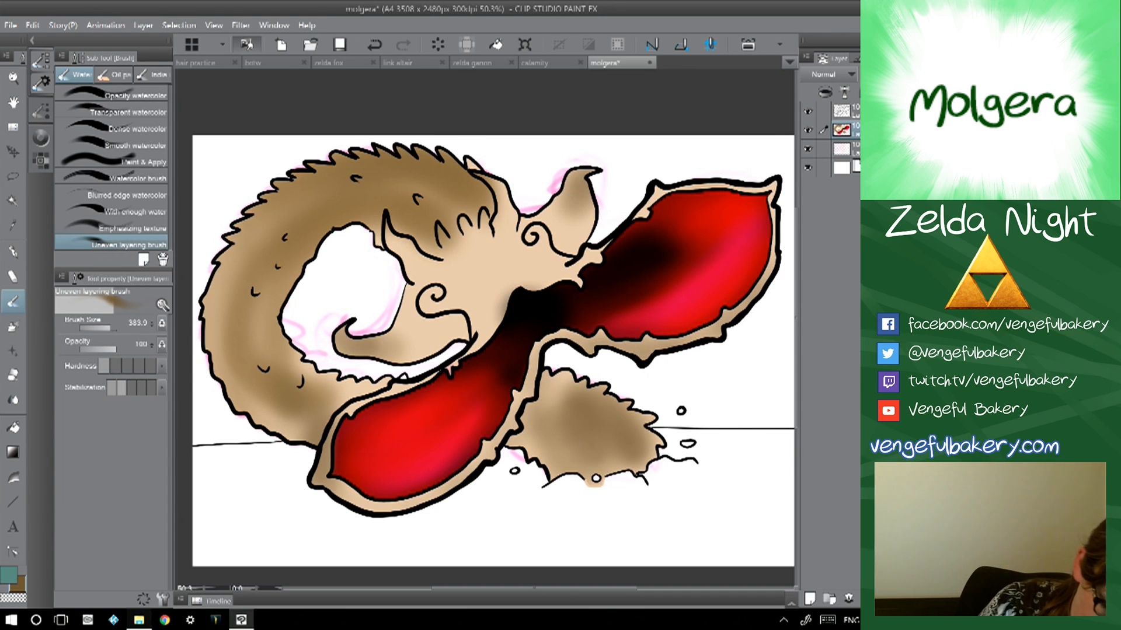
# - Dab small teal spots on the head and upper coil with the uneven layering brush at size 61.3
pyautogui.click(10, 576)
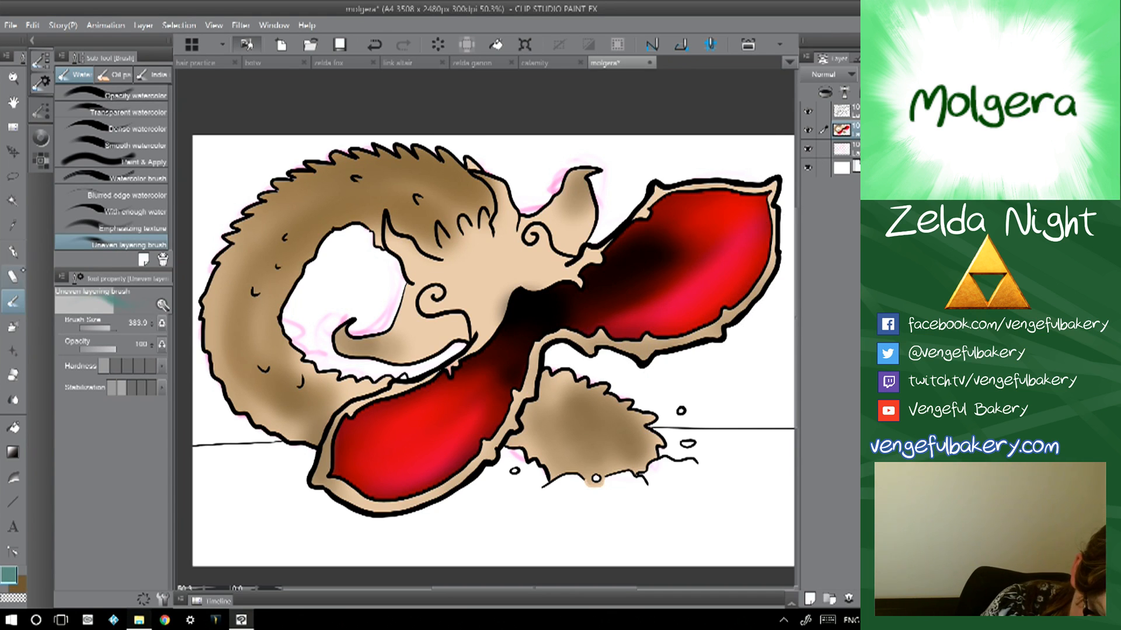
pyautogui.click(98, 328)
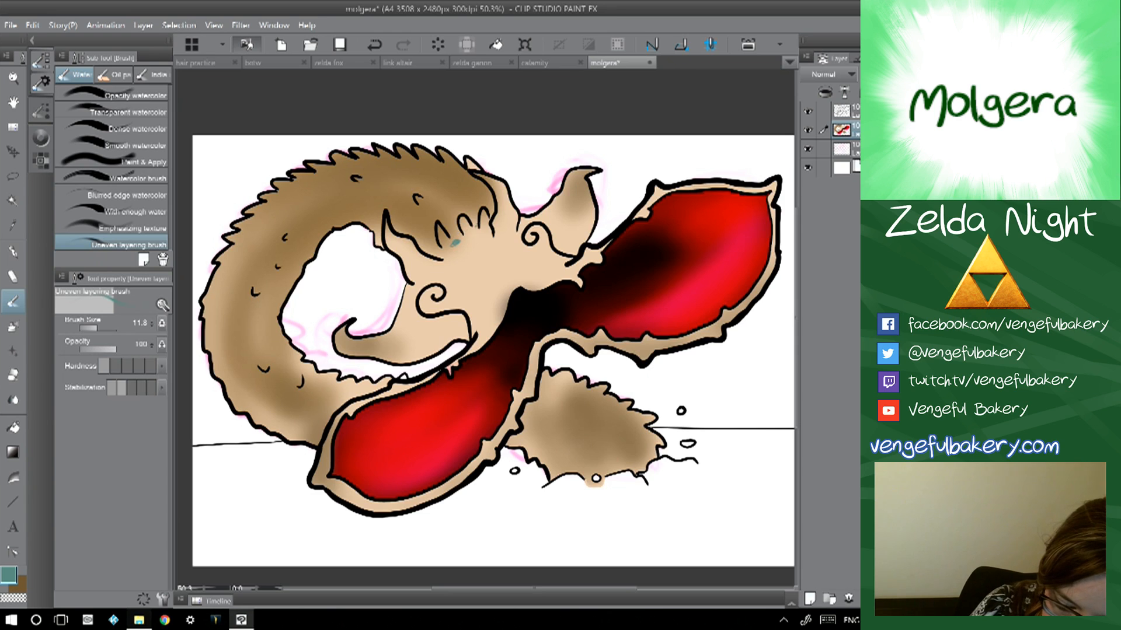
pyautogui.click(374, 45)
pyautogui.click(103, 328)
pyautogui.click(447, 250)
pyautogui.click(478, 232)
pyautogui.click(456, 233)
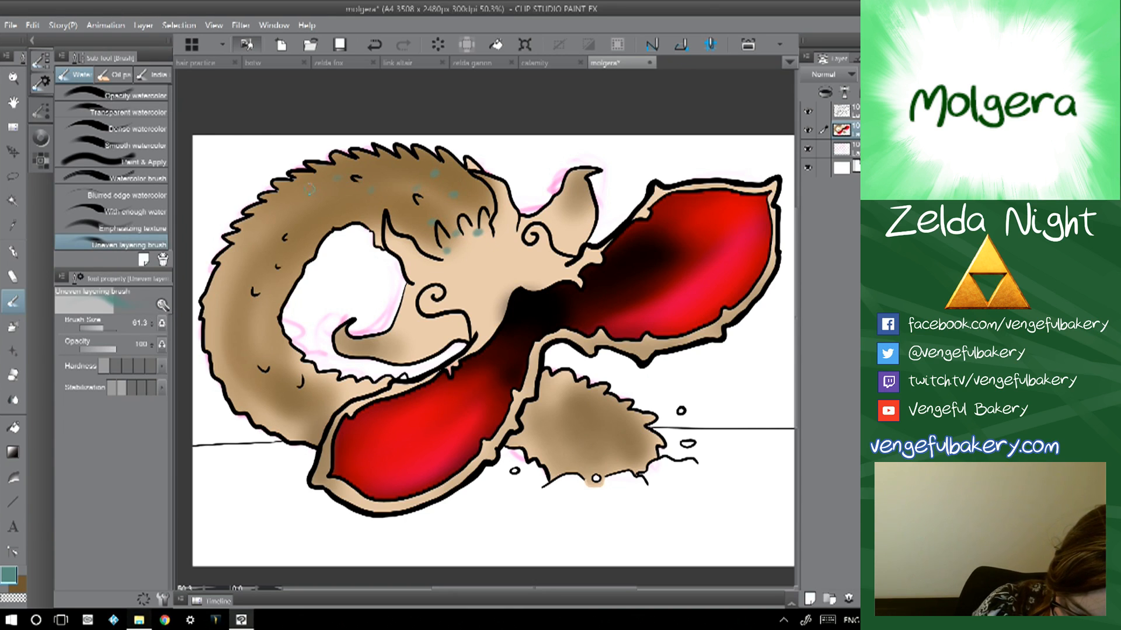
# - Continue the scattered teal spots down the outer and inner sides of the coiled body to its lower end
pyautogui.click(214, 299)
pyautogui.click(264, 268)
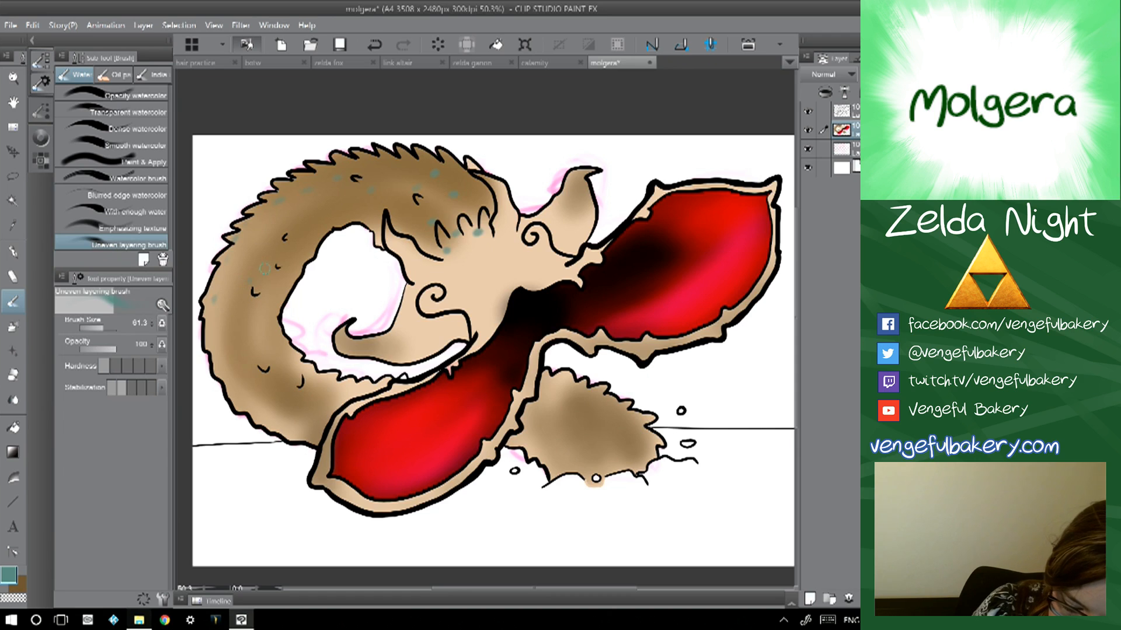
pyautogui.click(286, 290)
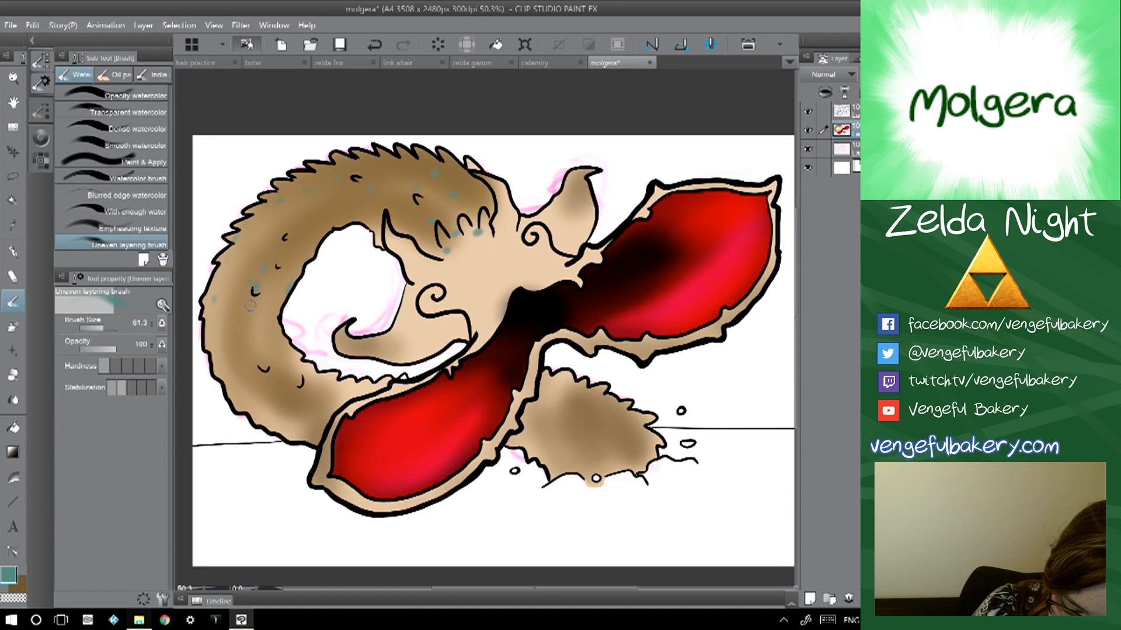
pyautogui.click(224, 362)
pyautogui.click(241, 403)
pyautogui.click(295, 360)
pyautogui.click(309, 371)
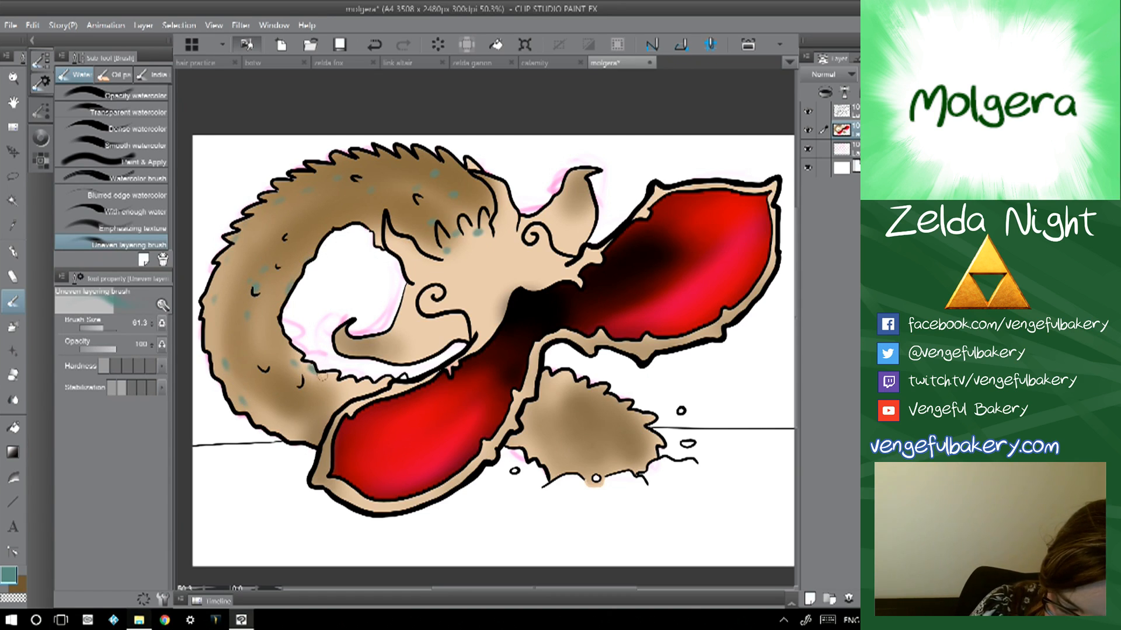
pyautogui.click(347, 380)
# - Dab teal spots on the body segment emerging from the sand and on the lower part of the head
pyautogui.click(531, 443)
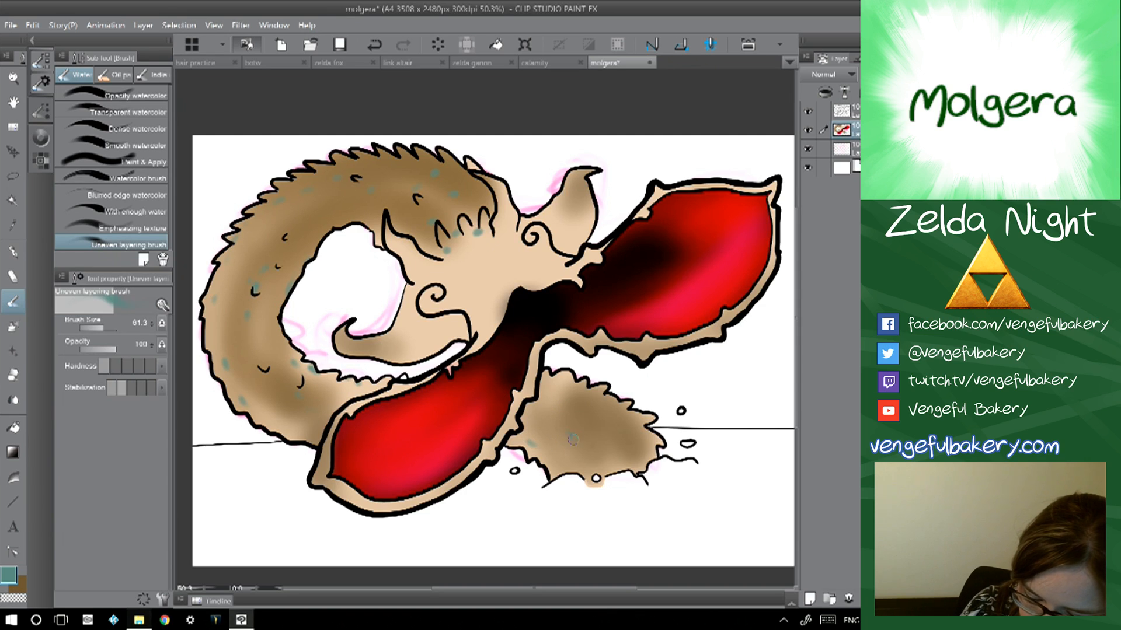
pyautogui.click(485, 306)
pyautogui.click(420, 339)
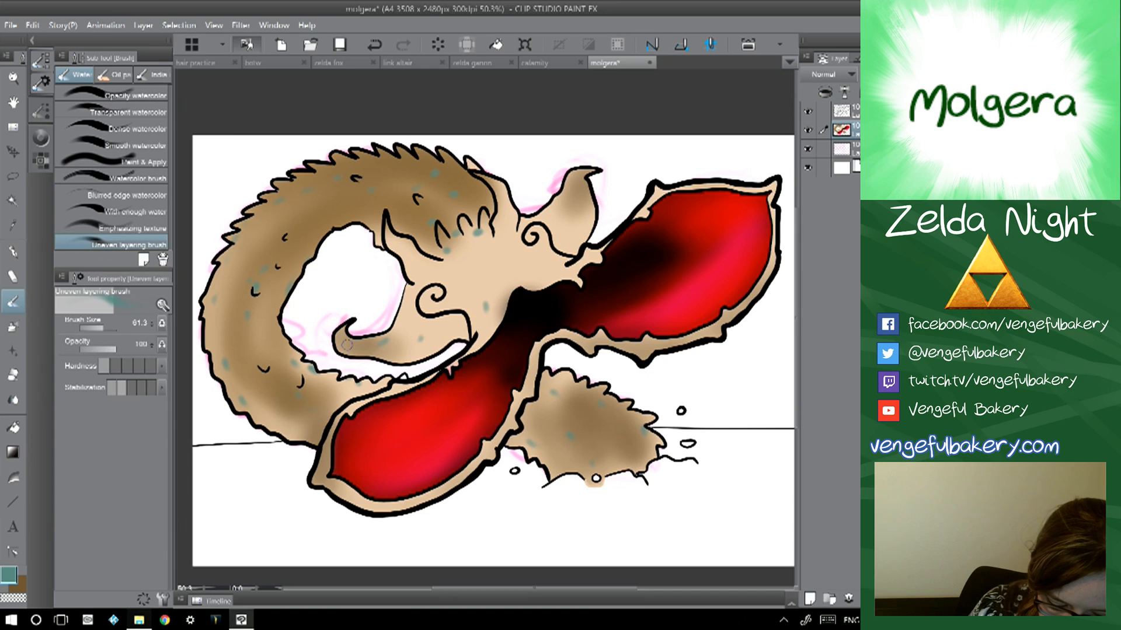
# - Draw two pairs of short slanted dark brown marks on the head with the G-pen at size 30
pyautogui.click(21, 586)
pyautogui.press('p')
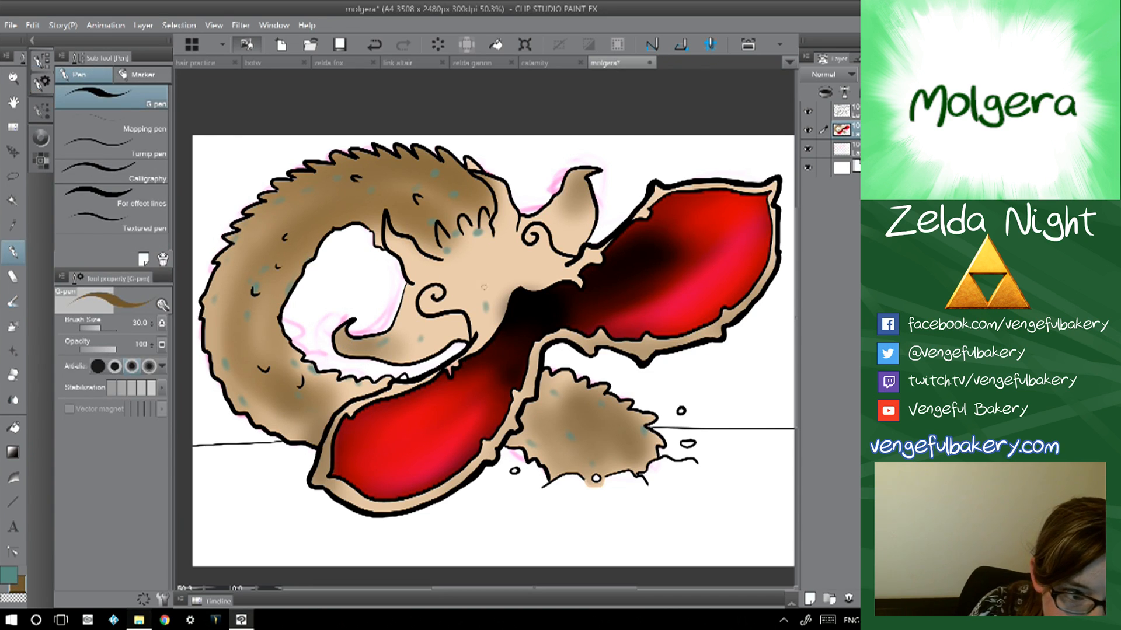
pyautogui.moveTo(463, 287)
pyautogui.mouseDown()
pyautogui.moveTo(480, 279)
pyautogui.moveTo(462, 290)
pyautogui.mouseUp()
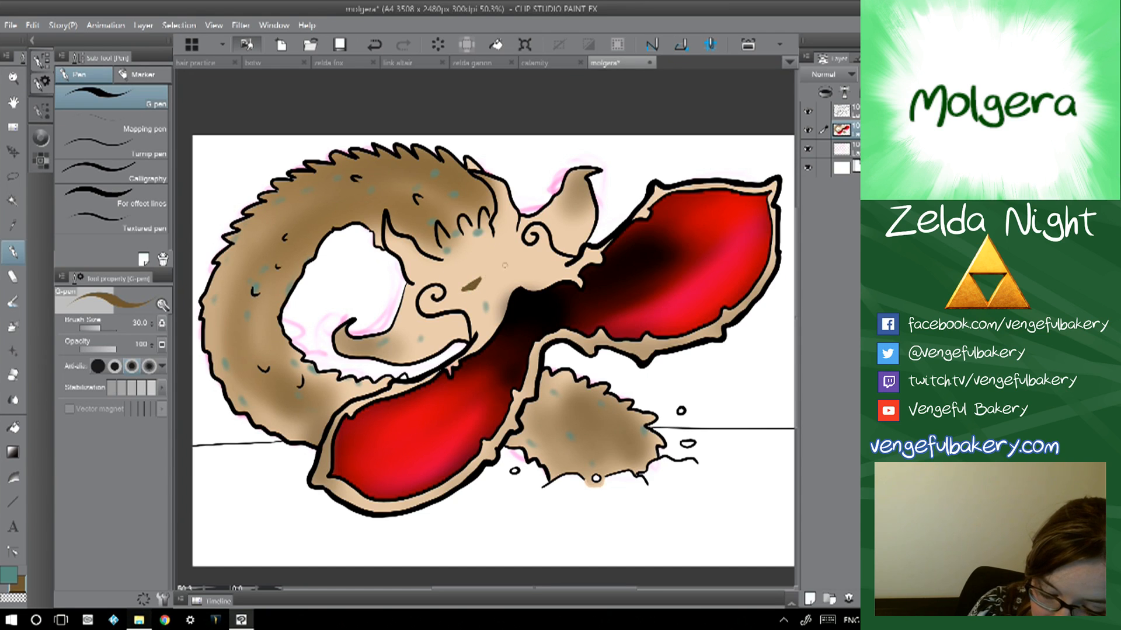
pyautogui.moveTo(523, 262)
pyautogui.mouseDown()
pyautogui.moveTo(535, 255)
pyautogui.moveTo(522, 262)
pyautogui.moveTo(540, 268)
pyautogui.mouseUp()
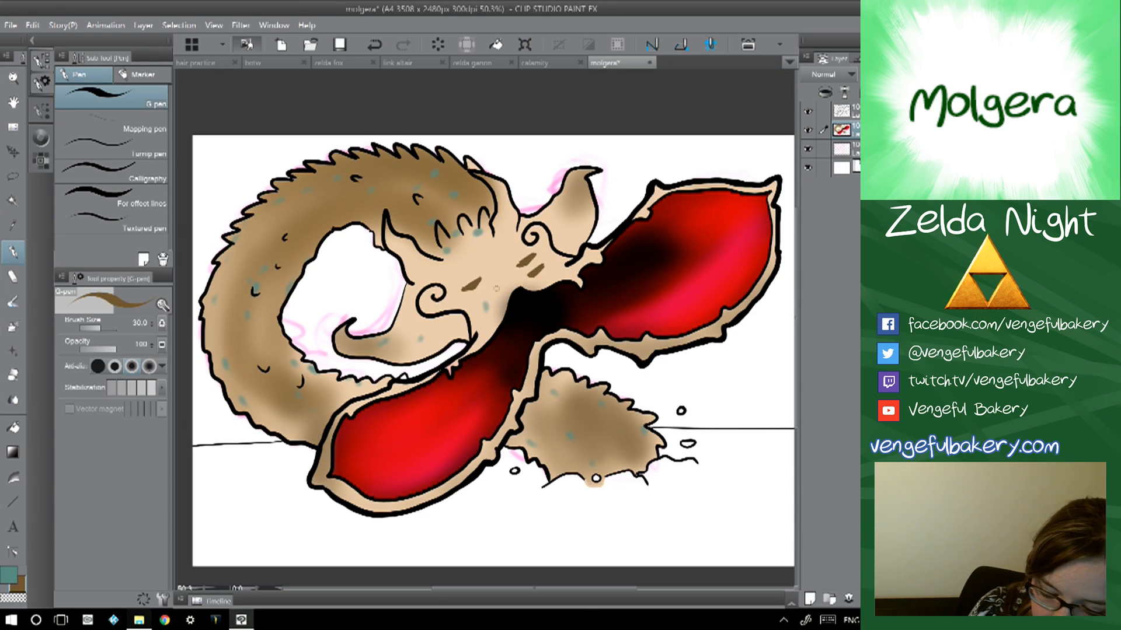
pyautogui.moveTo(473, 301); pyautogui.dragTo(480, 299)
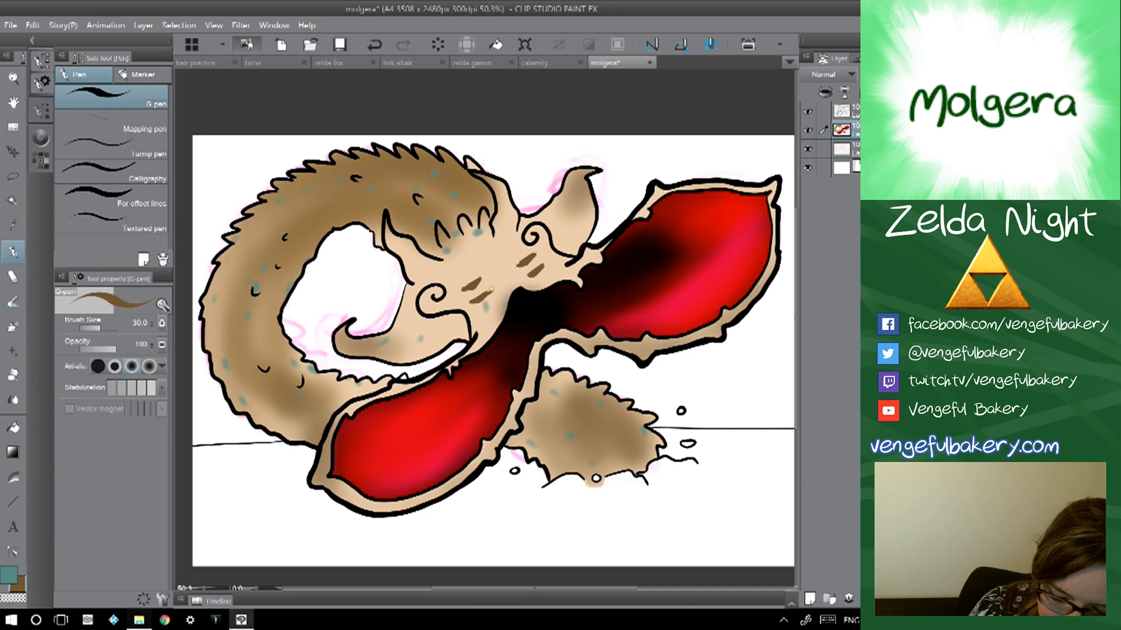
# - Brush thin dark brown streaks along the red wing interiors with the uneven layering brush at size 61.3
pyautogui.moveTo(515, 322); pyautogui.dragTo(418, 426)
pyautogui.hotkey('ctrl', 'z')
pyautogui.press('b')
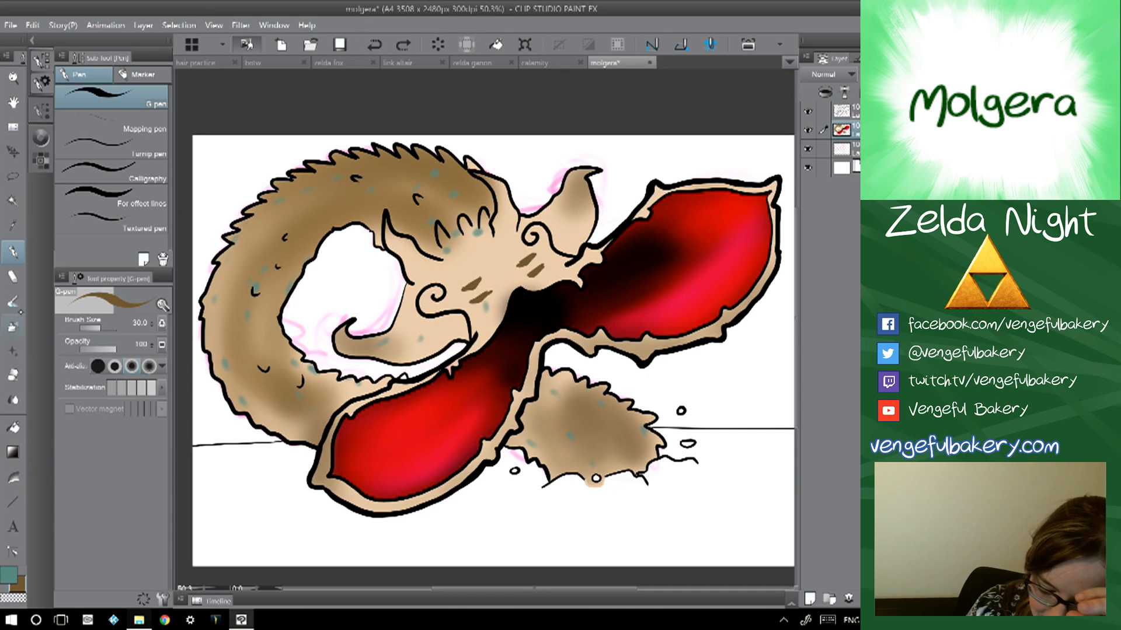
pyautogui.moveTo(514, 327)
pyautogui.mouseDown()
pyautogui.moveTo(444, 420)
pyautogui.moveTo(522, 347)
pyautogui.moveTo(525, 320)
pyautogui.moveTo(482, 372)
pyautogui.mouseUp()
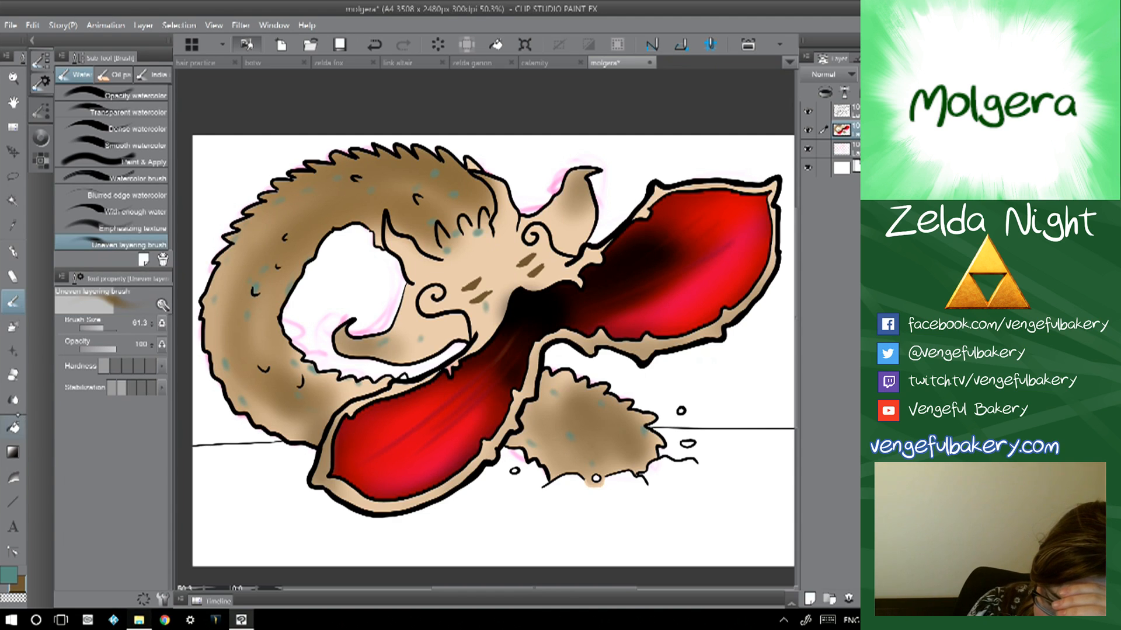
# - Blend the brown shading and teal spots along the creature's curved upper back and side
pyautogui.click(13, 401)
pyautogui.moveTo(512, 331)
pyautogui.mouseDown()
pyautogui.moveTo(494, 364)
pyautogui.moveTo(502, 369)
pyautogui.mouseUp()
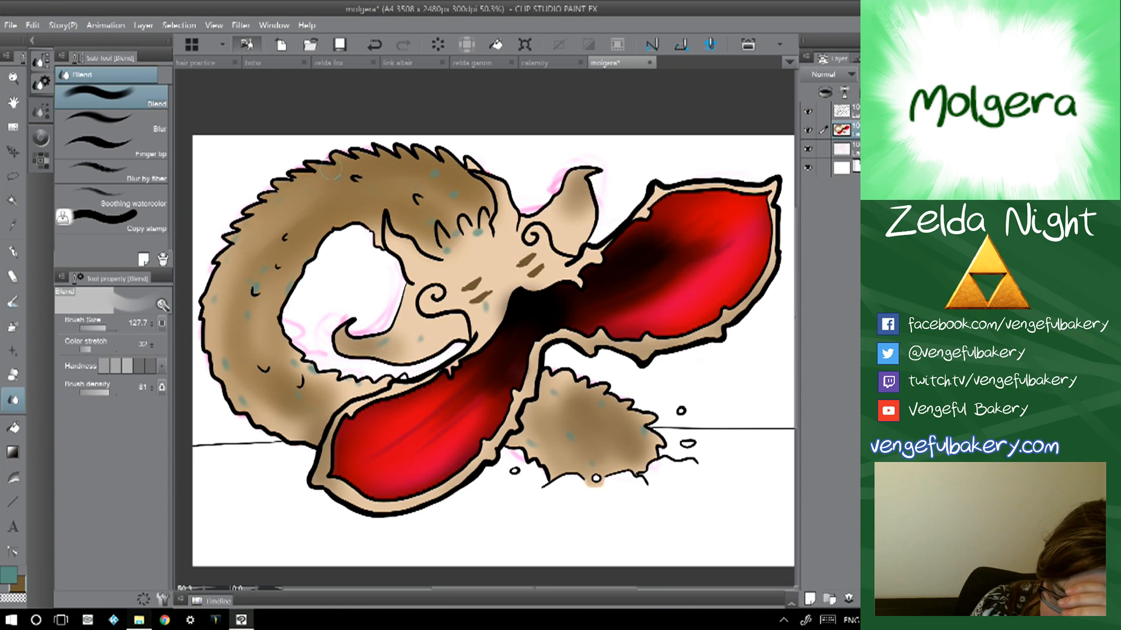
pyautogui.moveTo(409, 170)
pyautogui.mouseDown()
pyautogui.moveTo(464, 187)
pyautogui.moveTo(470, 178)
pyautogui.moveTo(435, 153)
pyautogui.moveTo(354, 161)
pyautogui.mouseUp()
pyautogui.moveTo(230, 256); pyautogui.dragTo(251, 386)
# - Paint darker brown shadow streaks on the creature's lower body and the rough mound, using a darkened brown and a brush size of 140
pyautogui.doubleClick(20, 585)
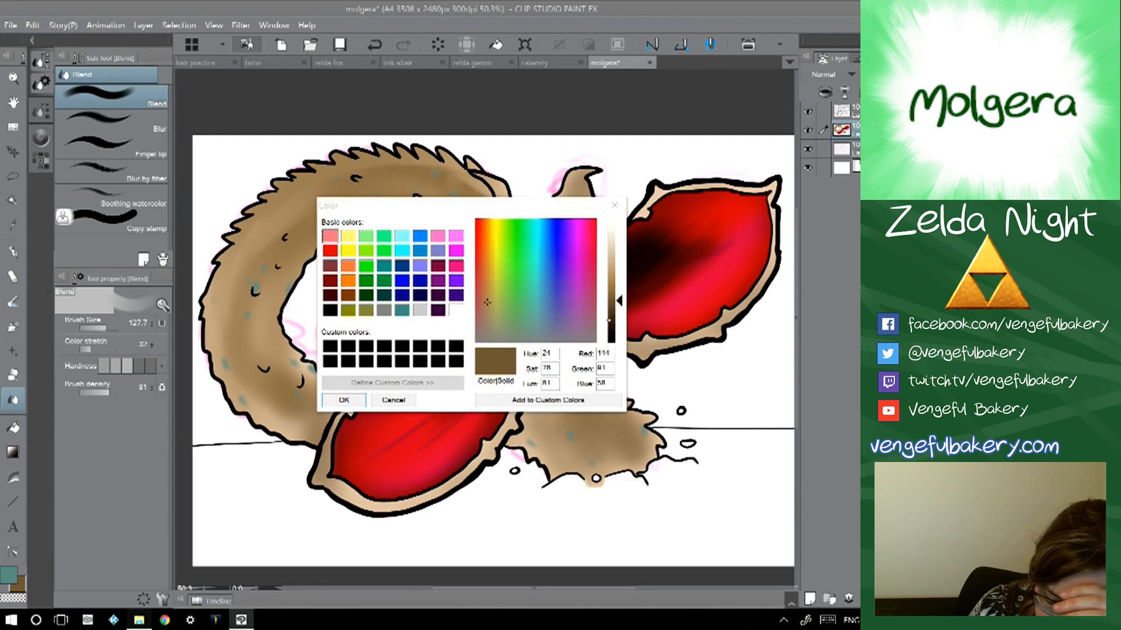
pyautogui.moveTo(619, 300); pyautogui.dragTo(619, 322)
pyautogui.click(352, 400)
pyautogui.press('b')
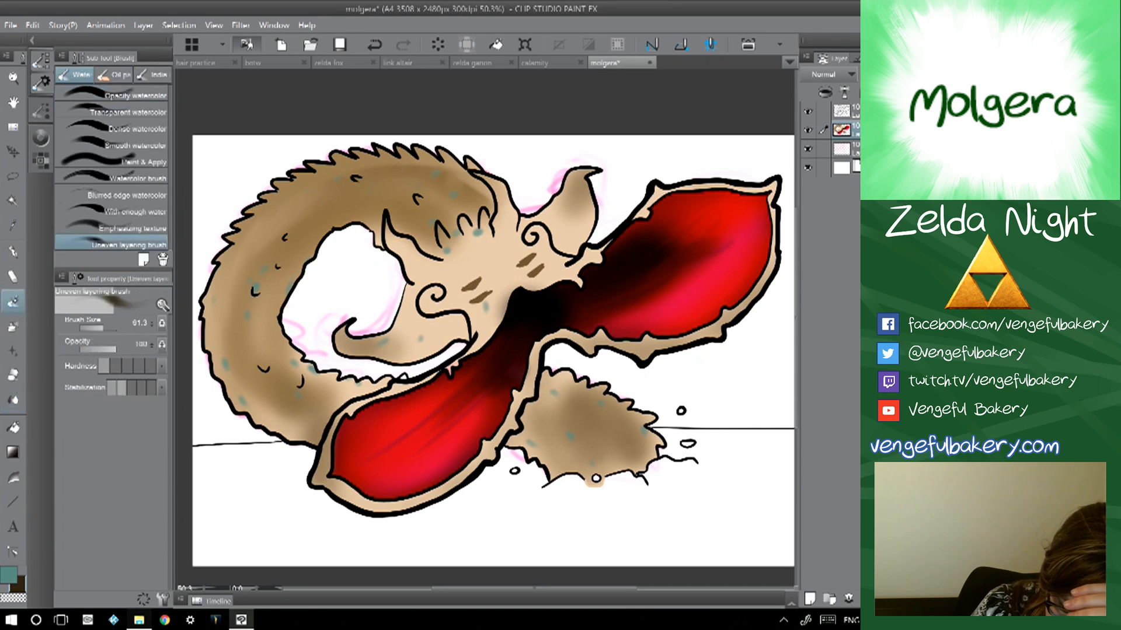
pyautogui.moveTo(283, 426)
pyautogui.mouseDown()
pyautogui.moveTo(327, 380)
pyautogui.moveTo(396, 344)
pyautogui.moveTo(443, 374)
pyautogui.mouseUp()
pyautogui.click(106, 328)
pyautogui.moveTo(267, 422)
pyautogui.mouseDown()
pyautogui.moveTo(225, 383)
pyautogui.moveTo(305, 434)
pyautogui.moveTo(249, 418)
pyautogui.moveTo(321, 441)
pyautogui.moveTo(222, 402)
pyautogui.moveTo(198, 358)
pyautogui.moveTo(374, 426)
pyautogui.moveTo(317, 384)
pyautogui.moveTo(323, 392)
pyautogui.moveTo(297, 378)
pyautogui.moveTo(313, 414)
pyautogui.moveTo(318, 403)
pyautogui.moveTo(314, 418)
pyautogui.moveTo(232, 366)
pyautogui.mouseUp()
pyautogui.moveTo(555, 463)
pyautogui.mouseDown()
pyautogui.moveTo(525, 439)
pyautogui.moveTo(538, 444)
pyautogui.moveTo(535, 460)
pyautogui.moveTo(615, 443)
pyautogui.moveTo(623, 458)
pyautogui.moveTo(553, 415)
pyautogui.mouseUp()
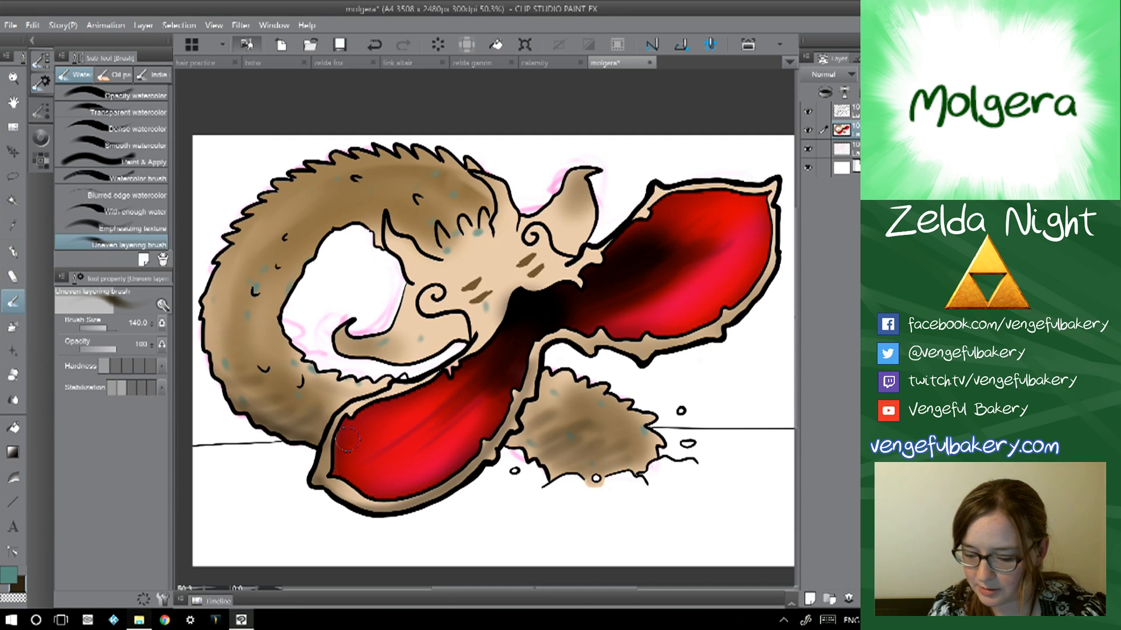
# - Add a new layer above the line art and paint a large pure yellow circle around the brown mound
pyautogui.click(840, 111)
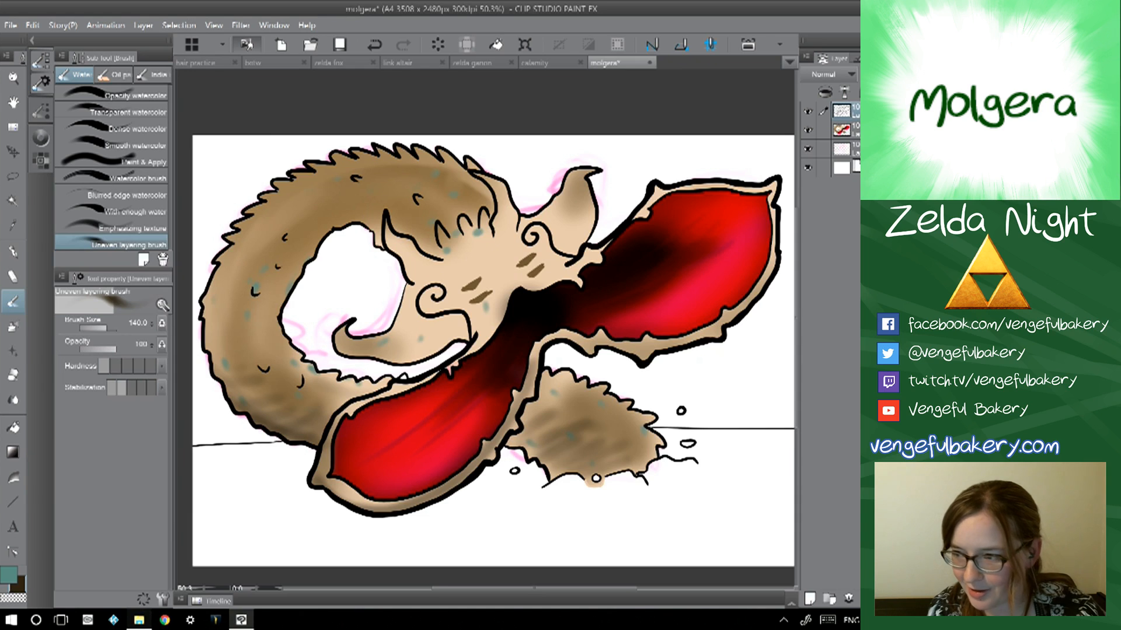
pyautogui.click(809, 599)
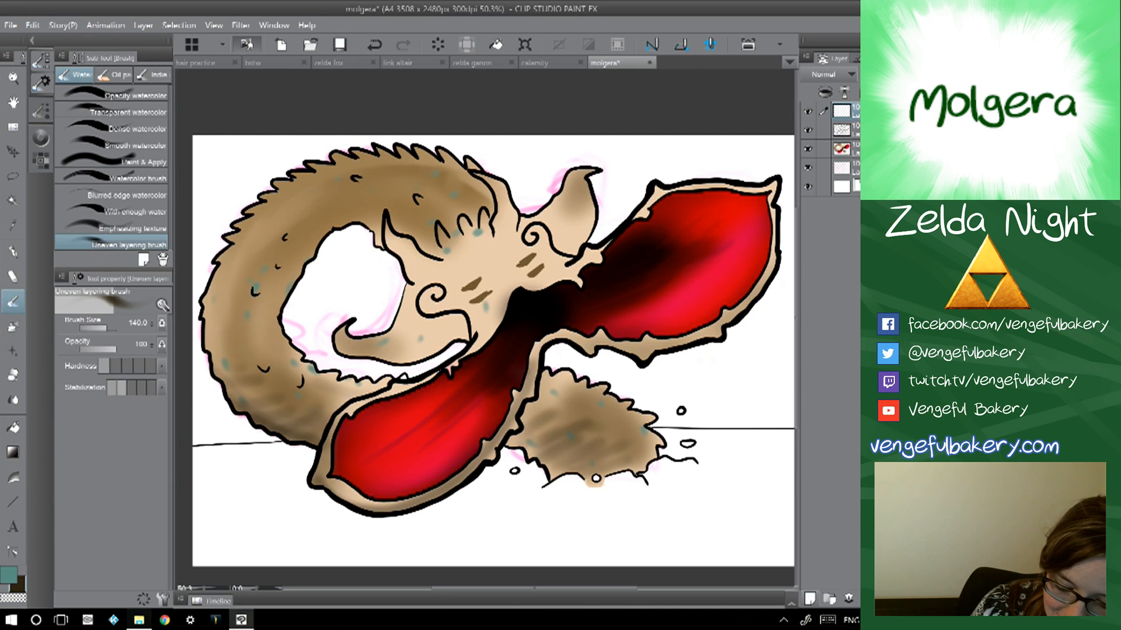
pyautogui.click(9, 575)
pyautogui.click(348, 251)
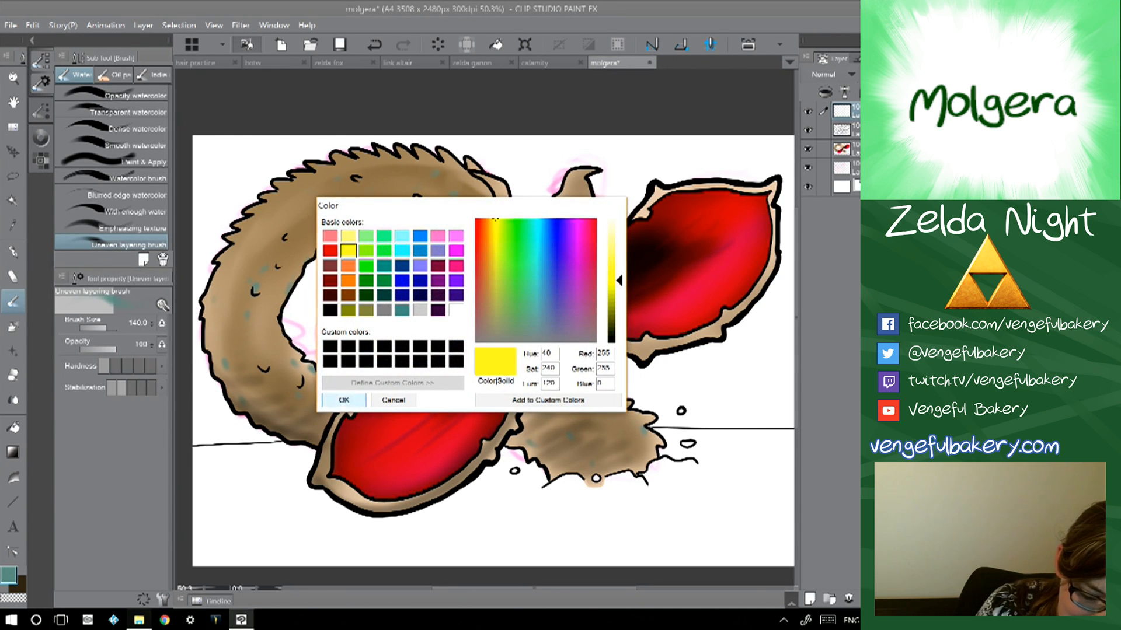
pyautogui.click(344, 400)
pyautogui.click(13, 252)
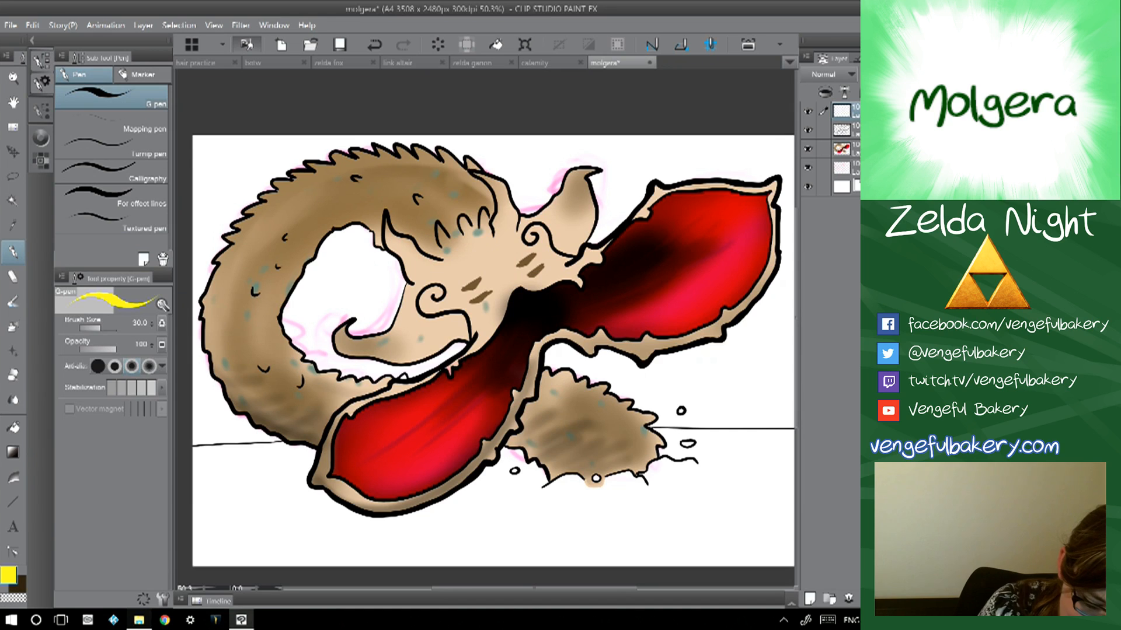
pyautogui.click(13, 300)
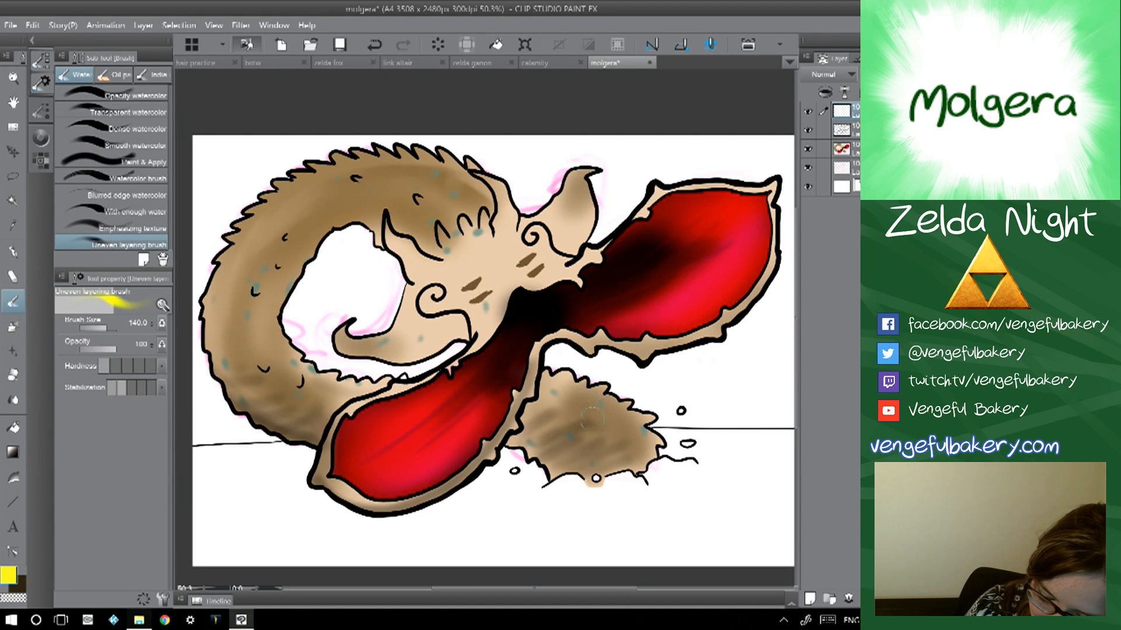
pyautogui.moveTo(672, 411)
pyautogui.mouseDown()
pyautogui.moveTo(422, 495)
pyautogui.moveTo(510, 581)
pyautogui.moveTo(702, 502)
pyautogui.moveTo(671, 540)
pyautogui.mouseUp()
pyautogui.moveTo(665, 359)
pyautogui.mouseDown()
pyautogui.moveTo(461, 362)
pyautogui.moveTo(450, 455)
pyautogui.mouseUp()
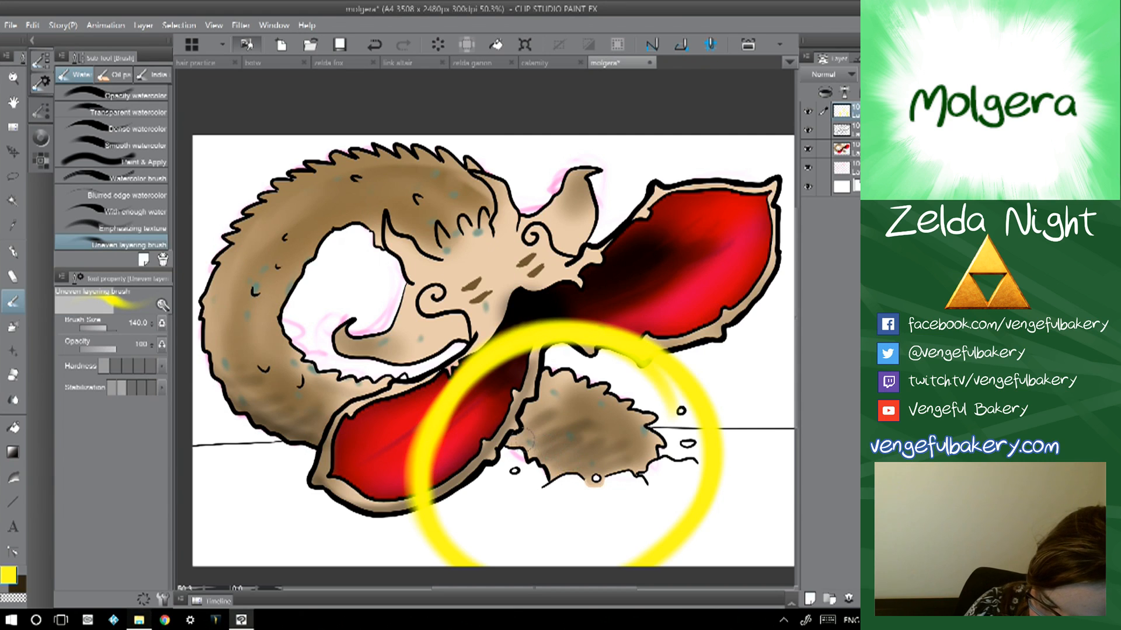
# - Paint two oval eyes, an open smiling mouth and sweeping hair in yellow inside the large circle
pyautogui.moveTo(528, 418)
pyautogui.mouseDown()
pyautogui.moveTo(485, 447)
pyautogui.moveTo(514, 464)
pyautogui.mouseUp()
pyautogui.moveTo(589, 438); pyautogui.dragTo(601, 461)
pyautogui.moveTo(529, 495); pyautogui.dragTo(608, 494)
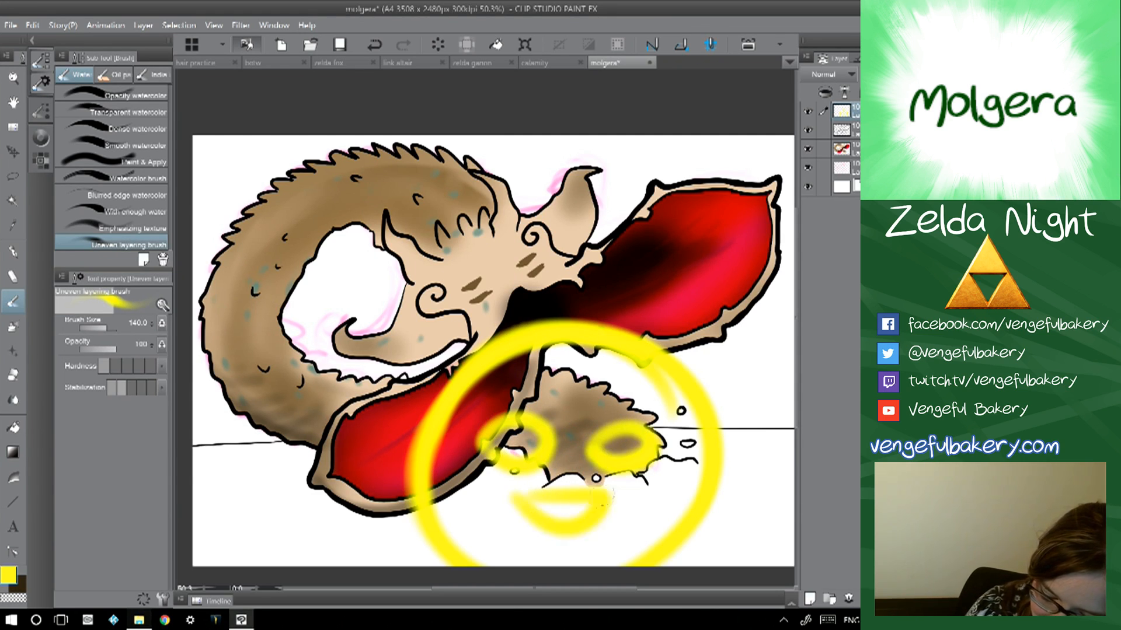
pyautogui.moveTo(635, 363)
pyautogui.mouseDown()
pyautogui.moveTo(601, 401)
pyautogui.moveTo(503, 361)
pyautogui.mouseUp()
pyautogui.moveTo(481, 404)
pyautogui.mouseDown()
pyautogui.moveTo(458, 413)
pyautogui.moveTo(529, 330)
pyautogui.mouseUp()
pyautogui.moveTo(454, 403)
pyautogui.mouseDown()
pyautogui.moveTo(413, 441)
pyautogui.moveTo(461, 478)
pyautogui.moveTo(452, 414)
pyautogui.mouseUp()
pyautogui.moveTo(682, 412); pyautogui.dragTo(724, 479)
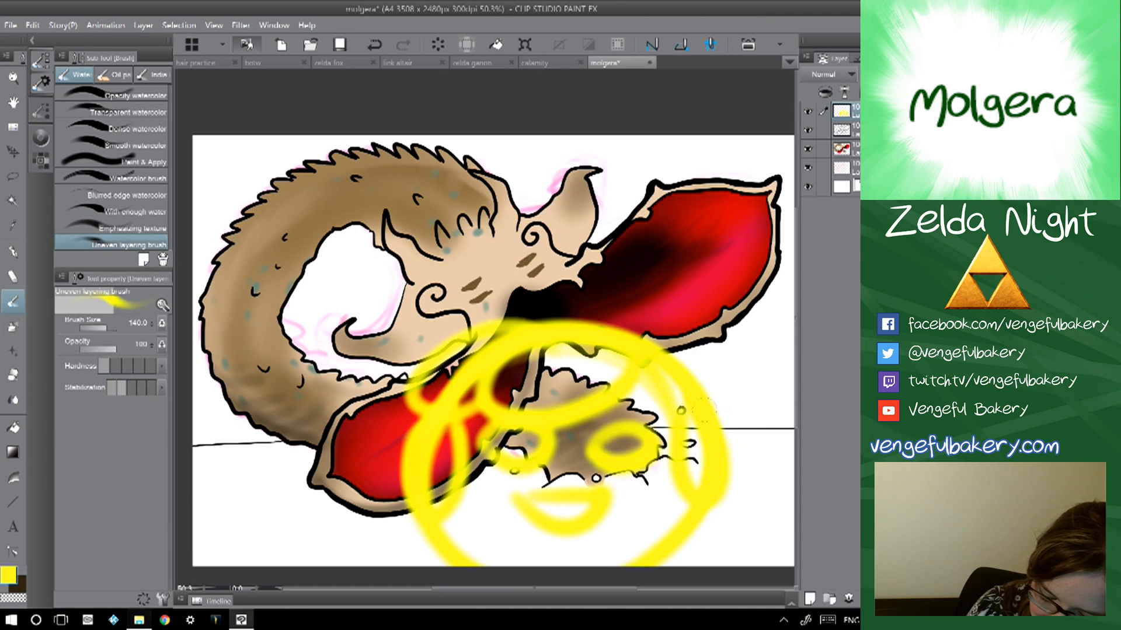
# - Add pointed ears on both sides of the yellow head and a raised arm with a hand beside it
pyautogui.moveTo(761, 401); pyautogui.dragTo(727, 462)
pyautogui.moveTo(417, 432); pyautogui.dragTo(397, 449)
pyautogui.moveTo(671, 350)
pyautogui.mouseDown()
pyautogui.moveTo(654, 336)
pyautogui.moveTo(467, 347)
pyautogui.mouseUp()
pyautogui.moveTo(364, 473)
pyautogui.mouseDown()
pyautogui.moveTo(393, 532)
pyautogui.moveTo(319, 572)
pyautogui.moveTo(345, 505)
pyautogui.moveTo(387, 509)
pyautogui.moveTo(381, 534)
pyautogui.mouseUp()
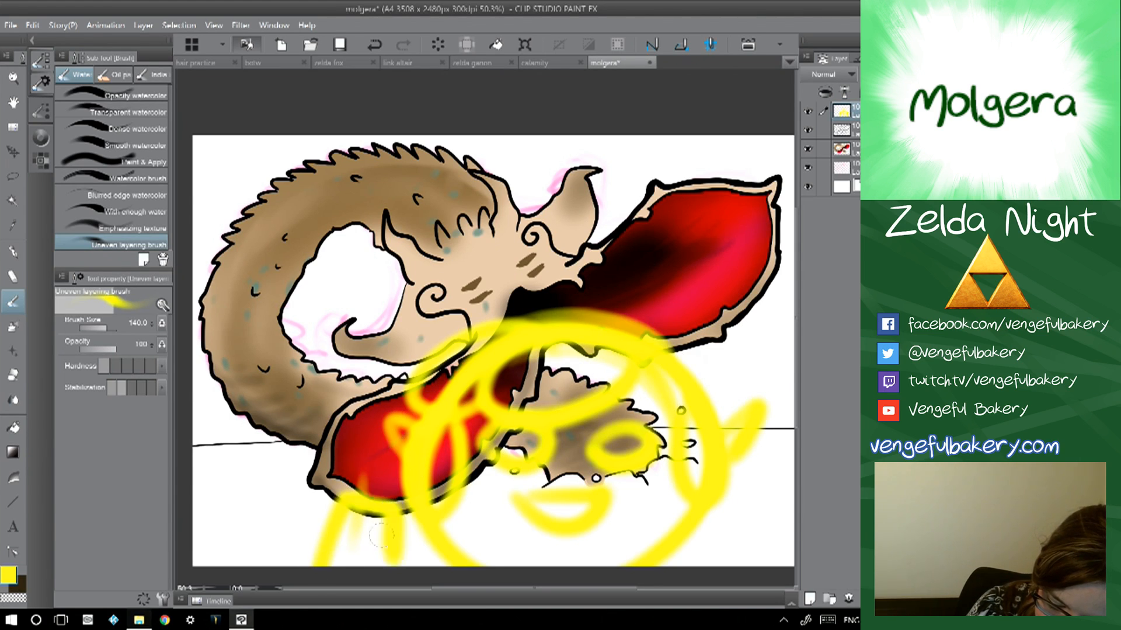
pyautogui.moveTo(365, 482)
pyautogui.mouseDown()
pyautogui.moveTo(389, 478)
pyautogui.moveTo(374, 435)
pyautogui.moveTo(345, 461)
pyautogui.moveTo(369, 483)
pyautogui.moveTo(330, 467)
pyautogui.mouseUp()
pyautogui.moveTo(397, 490); pyautogui.dragTo(377, 505)
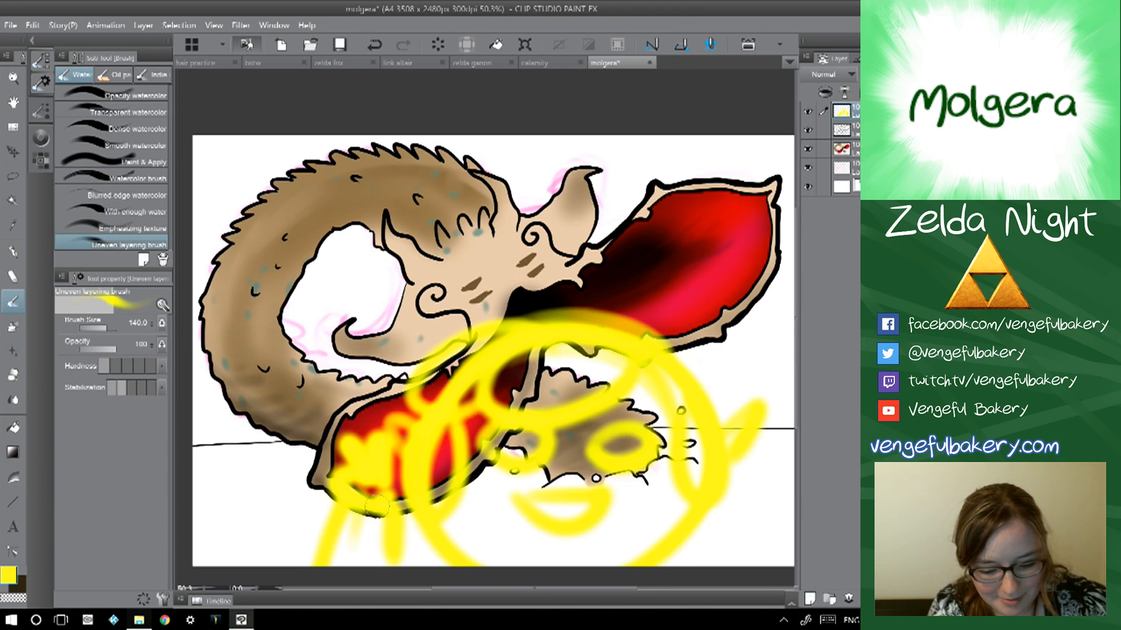
# - Move the yellow figure's layer slightly to the right over the drawing
pyautogui.click(12, 152)
pyautogui.moveTo(645, 518)
pyautogui.mouseDown()
pyautogui.moveTo(691, 510)
pyautogui.moveTo(668, 495)
pyautogui.mouseUp()
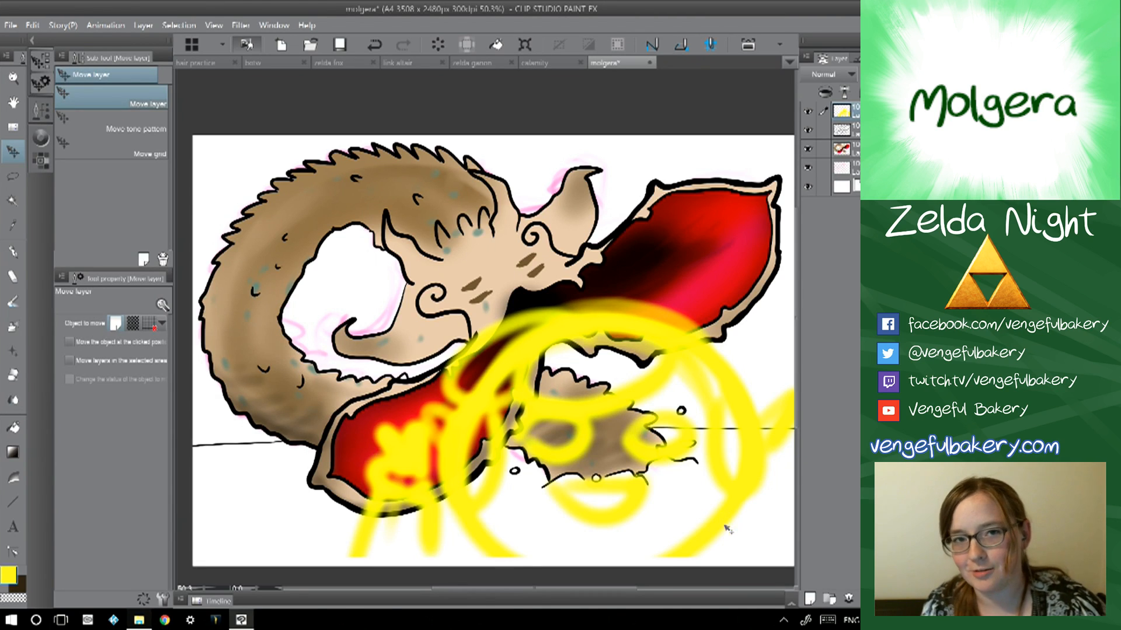
pyautogui.moveTo(728, 531); pyautogui.dragTo(734, 544)
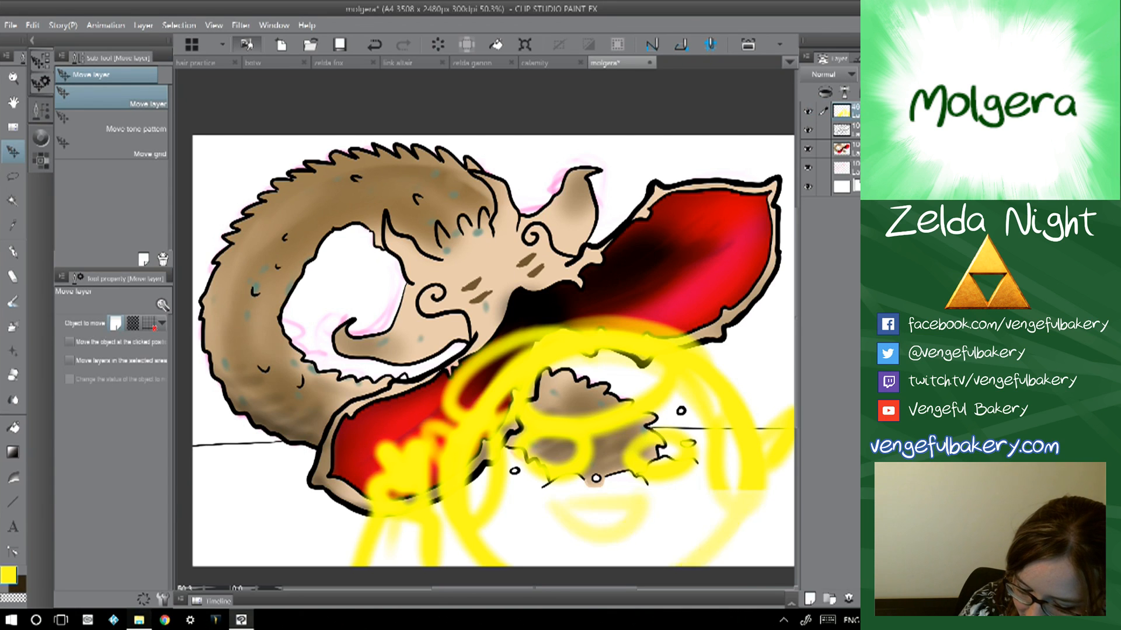
# - Lower the yellow figure layer's opacity until it is faint and save the file
pyautogui.click(887, 74)
pyautogui.click(873, 74)
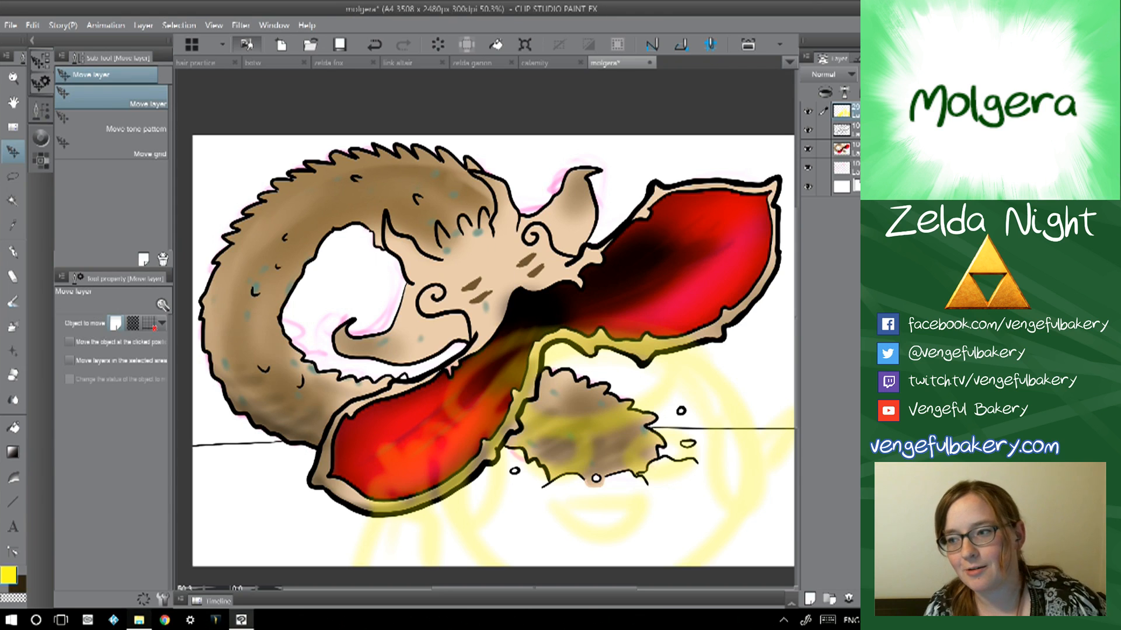
pyautogui.hotkey('ctrl', 's')
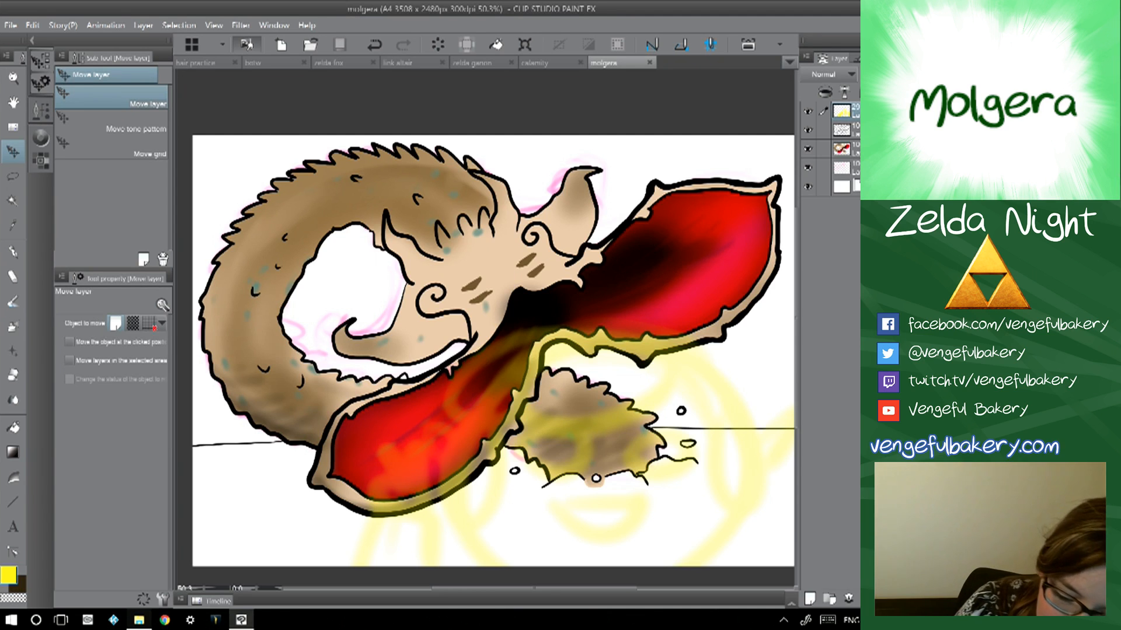
# - Create a new A4 canvas of 3508 x 2480 px at 300 dpi and add an extra layer
pyautogui.hotkey('ctrl', 'n')
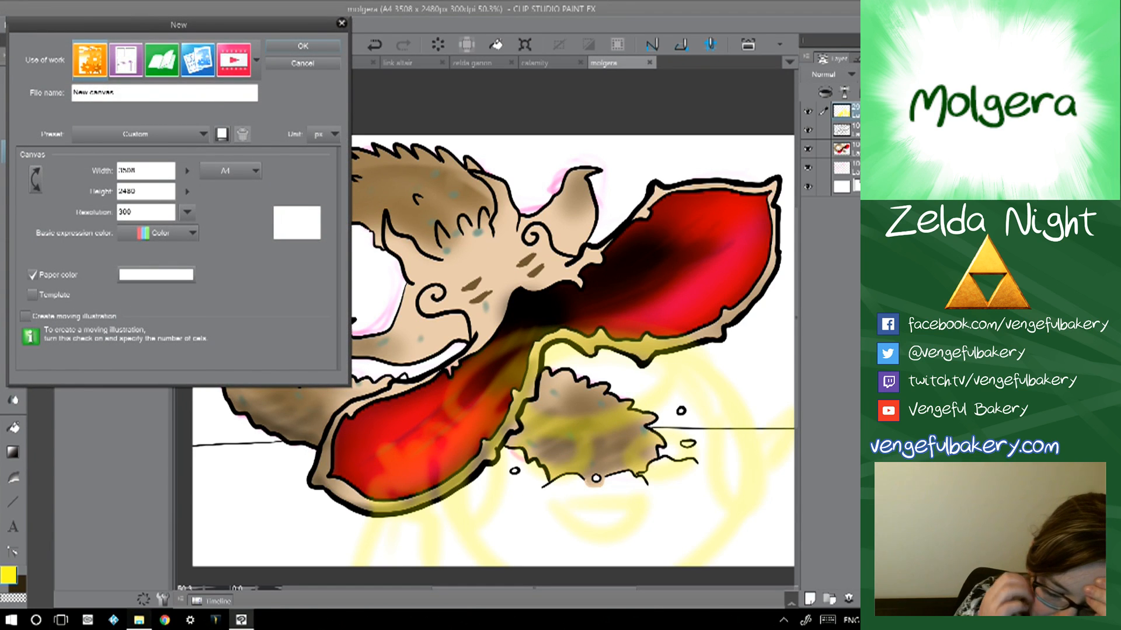
pyautogui.click(303, 46)
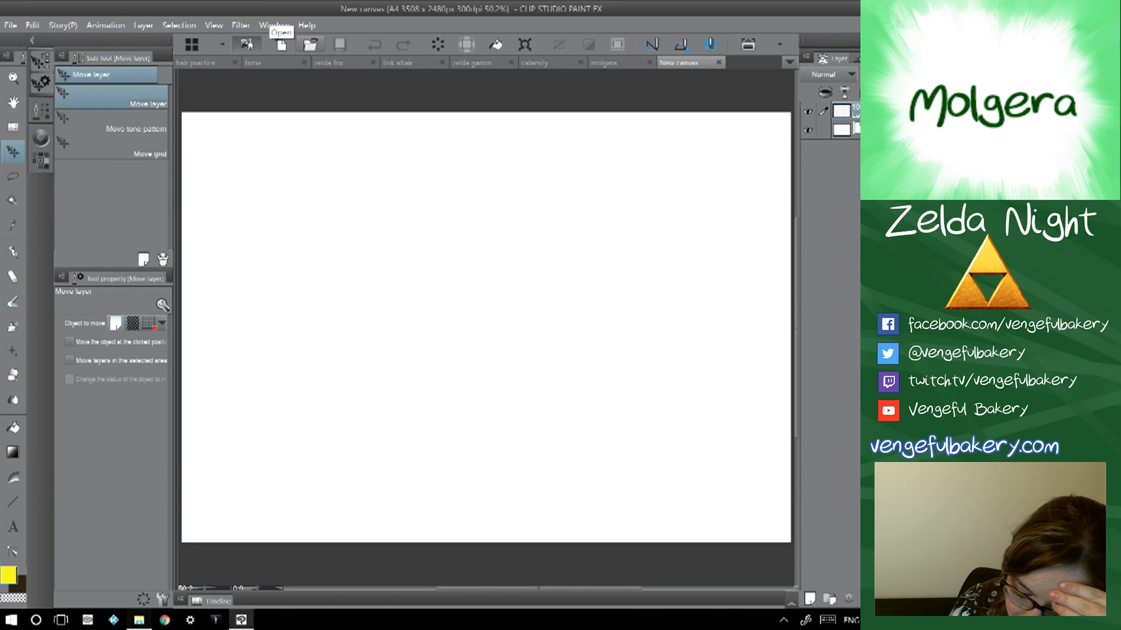
pyautogui.click(810, 599)
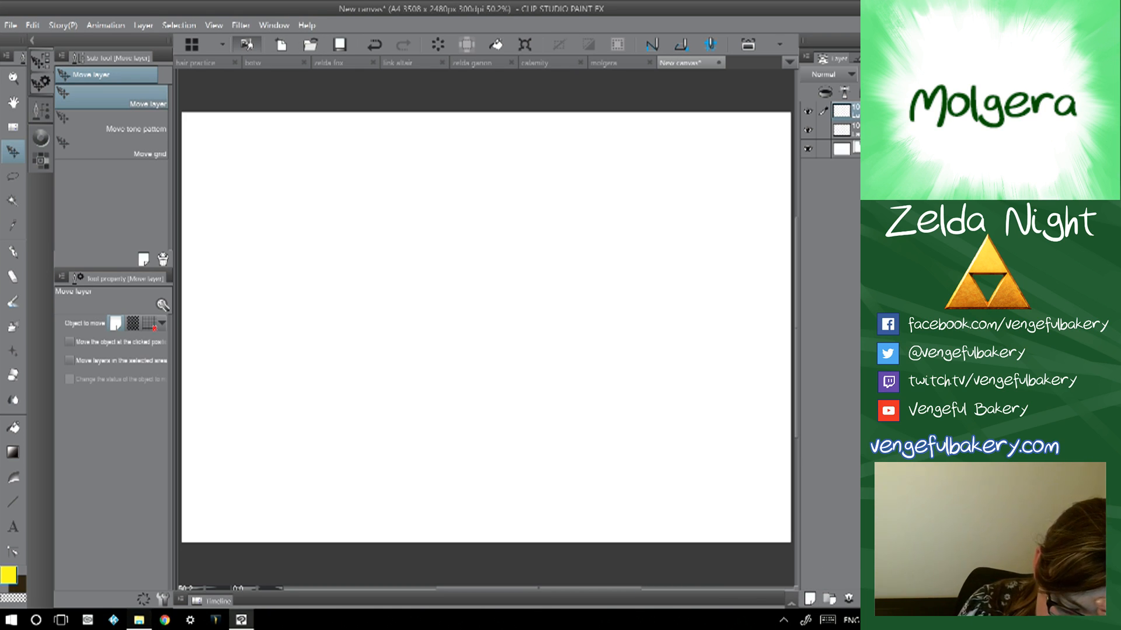
# - Sketch a small round fairy body with long wings in dark magenta (128, 0, 64) on the upper layer
pyautogui.press('b')
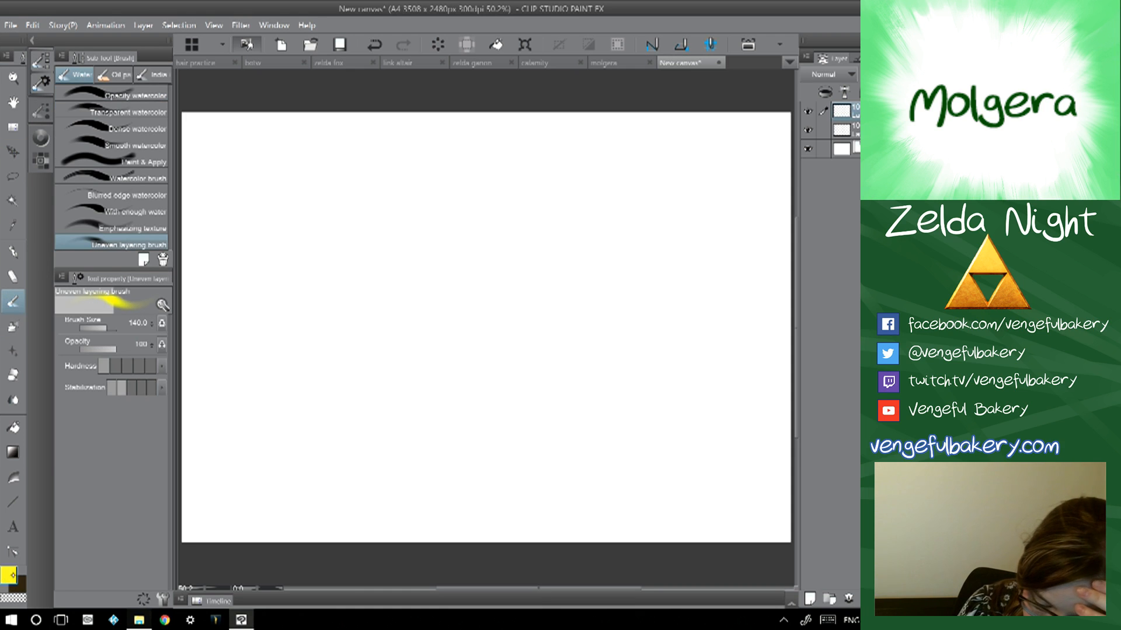
pyautogui.click(8, 575)
pyautogui.click(438, 265)
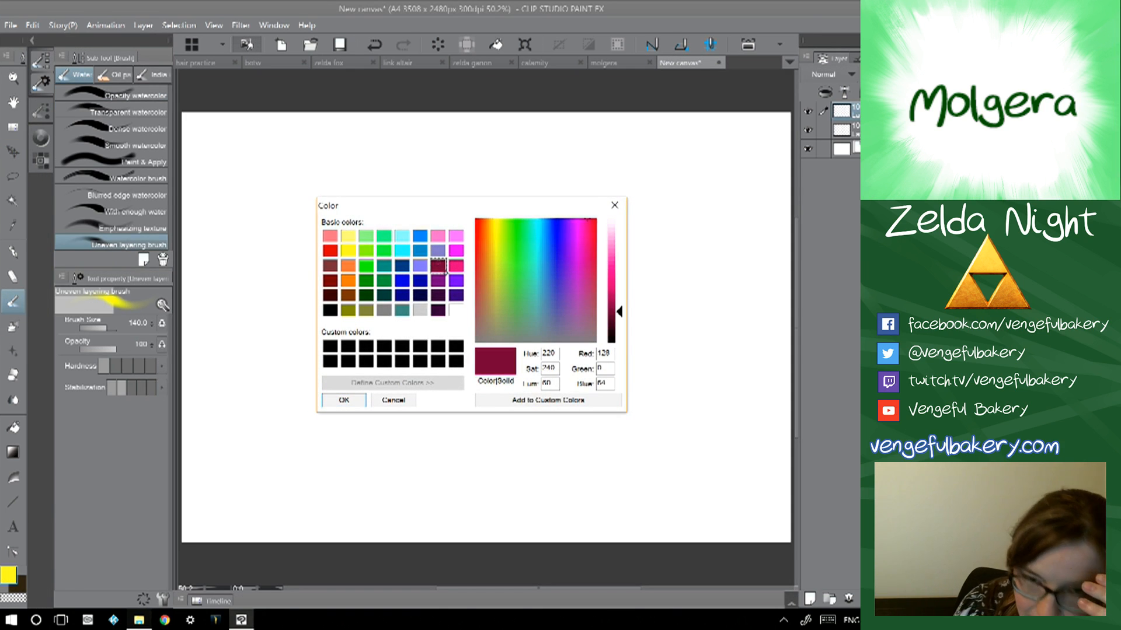
pyautogui.click(365, 399)
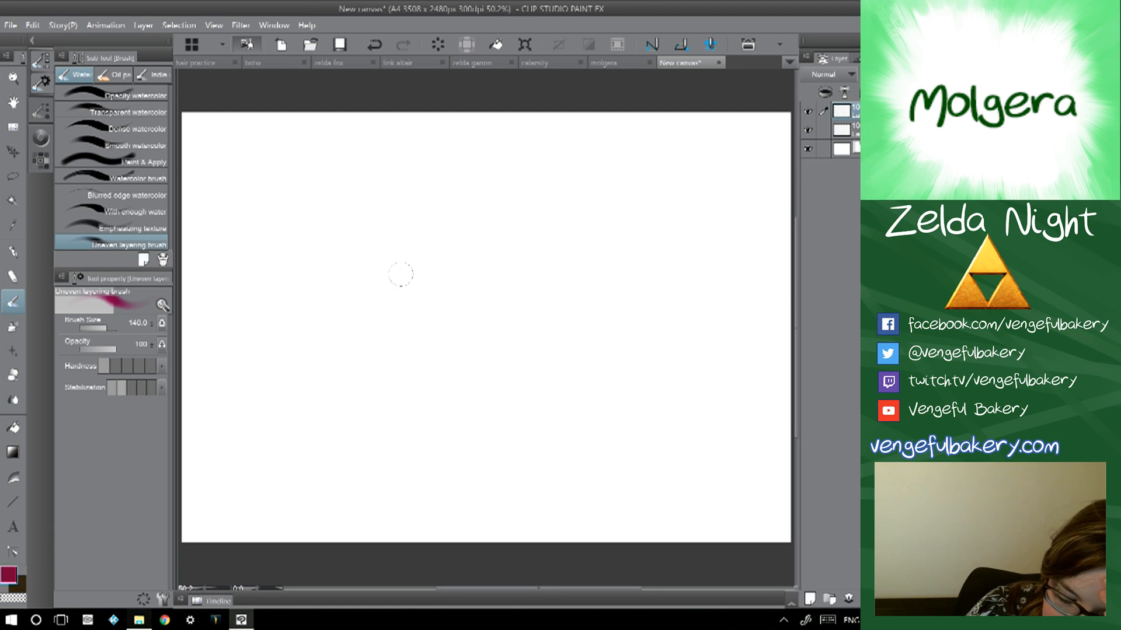
pyautogui.moveTo(391, 262)
pyautogui.mouseDown()
pyautogui.moveTo(321, 333)
pyautogui.moveTo(412, 258)
pyautogui.moveTo(334, 327)
pyautogui.moveTo(378, 255)
pyautogui.moveTo(346, 339)
pyautogui.moveTo(356, 254)
pyautogui.moveTo(391, 254)
pyautogui.moveTo(386, 240)
pyautogui.moveTo(442, 188)
pyautogui.moveTo(399, 251)
pyautogui.moveTo(349, 256)
pyautogui.moveTo(317, 178)
pyautogui.moveTo(356, 263)
pyautogui.moveTo(440, 247)
pyautogui.moveTo(434, 280)
pyautogui.moveTo(356, 248)
pyautogui.moveTo(379, 240)
pyautogui.moveTo(401, 259)
pyautogui.moveTo(334, 273)
pyautogui.moveTo(422, 295)
pyautogui.moveTo(333, 266)
pyautogui.moveTo(412, 311)
pyautogui.moveTo(346, 252)
pyautogui.moveTo(403, 308)
pyautogui.moveTo(362, 250)
pyautogui.mouseUp()
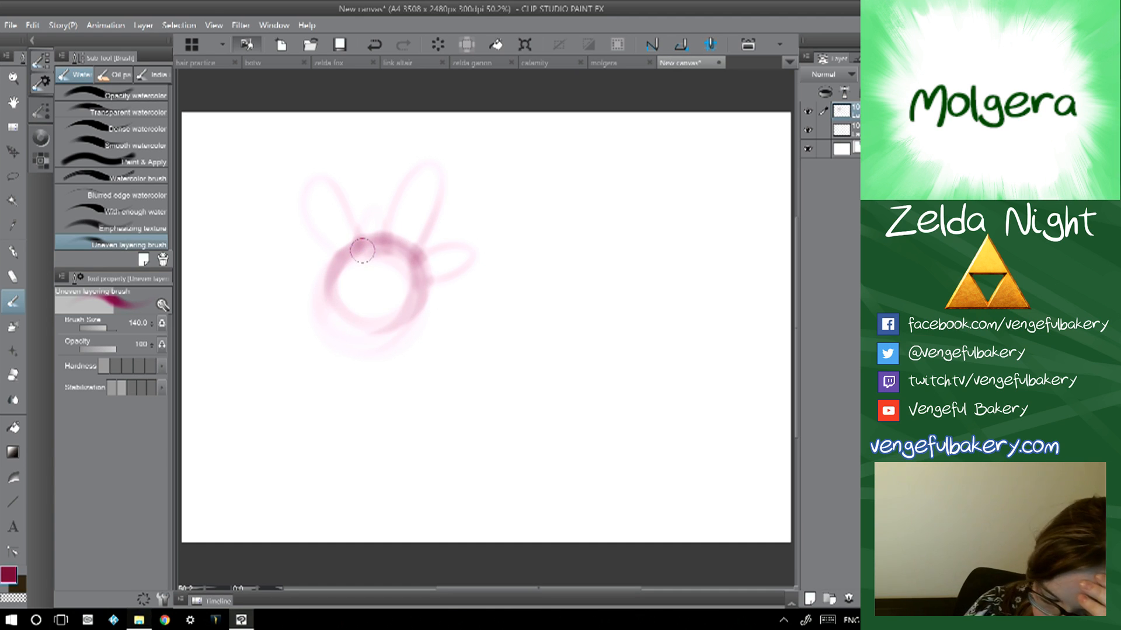
# - Letter "Hey!" above and "Listen!" below the round fairy on the layer beneath it
pyautogui.click(841, 130)
pyautogui.moveTo(211, 170); pyautogui.dragTo(233, 269)
pyautogui.moveTo(224, 228); pyautogui.dragTo(257, 211)
pyautogui.moveTo(238, 149)
pyautogui.mouseDown()
pyautogui.moveTo(281, 263)
pyautogui.moveTo(342, 184)
pyautogui.moveTo(350, 257)
pyautogui.mouseUp()
pyautogui.moveTo(350, 117); pyautogui.dragTo(373, 202)
pyautogui.click(377, 236)
pyautogui.moveTo(280, 379); pyautogui.dragTo(353, 415)
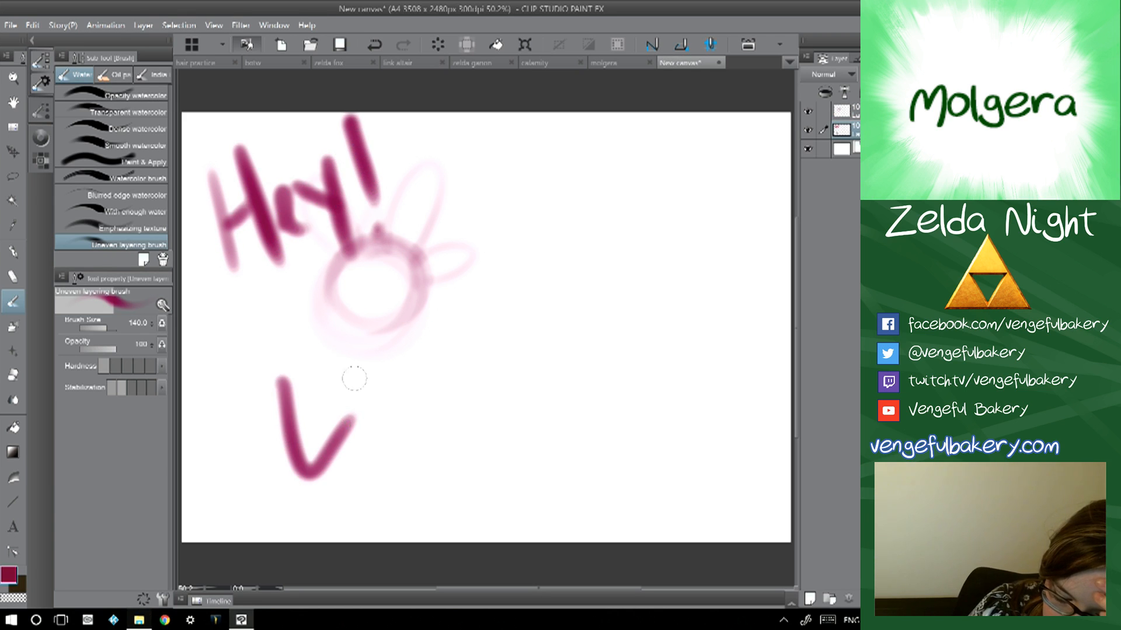
pyautogui.moveTo(362, 377); pyautogui.dragTo(377, 446)
pyautogui.click(346, 353)
pyautogui.moveTo(397, 373); pyautogui.dragTo(373, 443)
pyautogui.moveTo(417, 315)
pyautogui.mouseDown()
pyautogui.moveTo(438, 397)
pyautogui.moveTo(502, 350)
pyautogui.moveTo(531, 356)
pyautogui.mouseUp()
pyautogui.moveTo(522, 225); pyautogui.dragTo(551, 316)
pyautogui.click(565, 373)
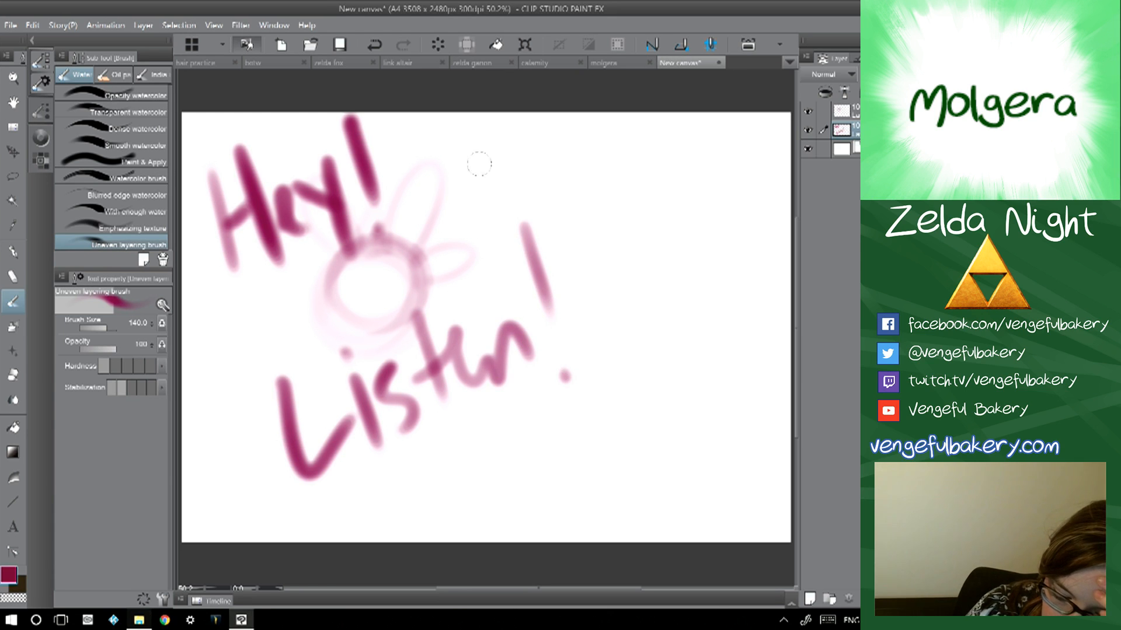
# - Letter "Hey" and "Listen" again in magenta in the upper right area of the canvas
pyautogui.moveTo(478, 147); pyautogui.dragTo(499, 224)
pyautogui.moveTo(491, 205); pyautogui.dragTo(519, 192)
pyautogui.moveTo(501, 131); pyautogui.dragTo(506, 219)
pyautogui.moveTo(526, 192); pyautogui.dragTo(560, 187)
pyautogui.moveTo(571, 147); pyautogui.dragTo(607, 186)
pyautogui.moveTo(605, 141)
pyautogui.mouseDown()
pyautogui.moveTo(615, 233)
pyautogui.moveTo(663, 294)
pyautogui.mouseUp()
pyautogui.moveTo(659, 239); pyautogui.dragTo(665, 277)
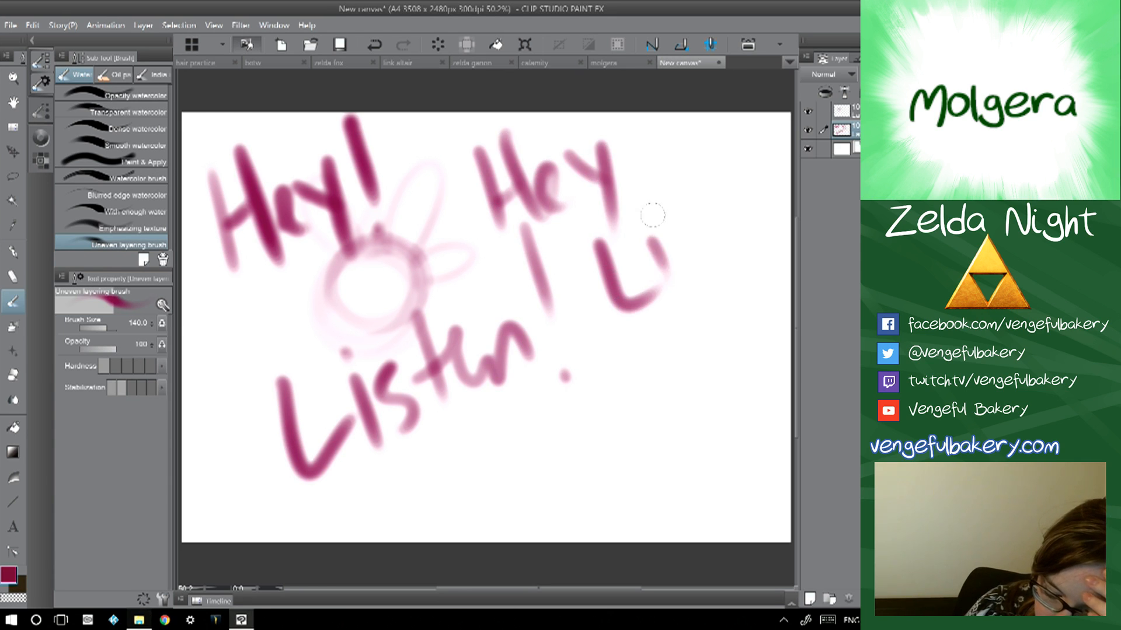
pyautogui.moveTo(710, 230); pyautogui.dragTo(684, 281)
pyautogui.moveTo(719, 181); pyautogui.dragTo(726, 256)
pyautogui.moveTo(713, 251)
pyautogui.mouseDown()
pyautogui.moveTo(758, 216)
pyautogui.moveTo(788, 237)
pyautogui.mouseUp()
# - Letter another "Hey!" left of the fairy and a "Hey" in the canvas's lower left corner
pyautogui.moveTo(189, 297); pyautogui.dragTo(213, 376)
pyautogui.moveTo(193, 348); pyautogui.dragTo(231, 321)
pyautogui.moveTo(208, 268); pyautogui.dragTo(245, 353)
pyautogui.moveTo(257, 327)
pyautogui.mouseDown()
pyautogui.moveTo(292, 295)
pyautogui.moveTo(330, 306)
pyautogui.mouseUp()
pyautogui.moveTo(321, 237)
pyautogui.mouseDown()
pyautogui.moveTo(318, 338)
pyautogui.moveTo(343, 298)
pyautogui.mouseUp()
pyautogui.click(354, 310)
pyautogui.moveTo(189, 493)
pyautogui.mouseDown()
pyautogui.moveTo(210, 546)
pyautogui.moveTo(230, 502)
pyautogui.mouseUp()
pyautogui.moveTo(210, 461)
pyautogui.mouseDown()
pyautogui.moveTo(256, 543)
pyautogui.moveTo(292, 508)
pyautogui.mouseUp()
pyautogui.moveTo(292, 496); pyautogui.dragTo(327, 528)
pyautogui.moveTo(342, 484); pyautogui.dragTo(344, 540)
# - Letter a large "LISTEN" in capitals rising across the lower right of the canvas
pyautogui.moveTo(441, 415)
pyautogui.mouseDown()
pyautogui.moveTo(545, 469)
pyautogui.moveTo(569, 495)
pyautogui.mouseUp()
pyautogui.moveTo(528, 398); pyautogui.dragTo(556, 491)
pyautogui.moveTo(601, 374); pyautogui.dragTo(592, 485)
pyautogui.moveTo(650, 366); pyautogui.dragTo(663, 450)
pyautogui.moveTo(607, 382)
pyautogui.mouseDown()
pyautogui.moveTo(678, 346)
pyautogui.moveTo(710, 435)
pyautogui.moveTo(722, 374)
pyautogui.mouseUp()
pyautogui.moveTo(720, 397)
pyautogui.mouseDown()
pyautogui.moveTo(727, 331)
pyautogui.moveTo(783, 301)
pyautogui.mouseUp()
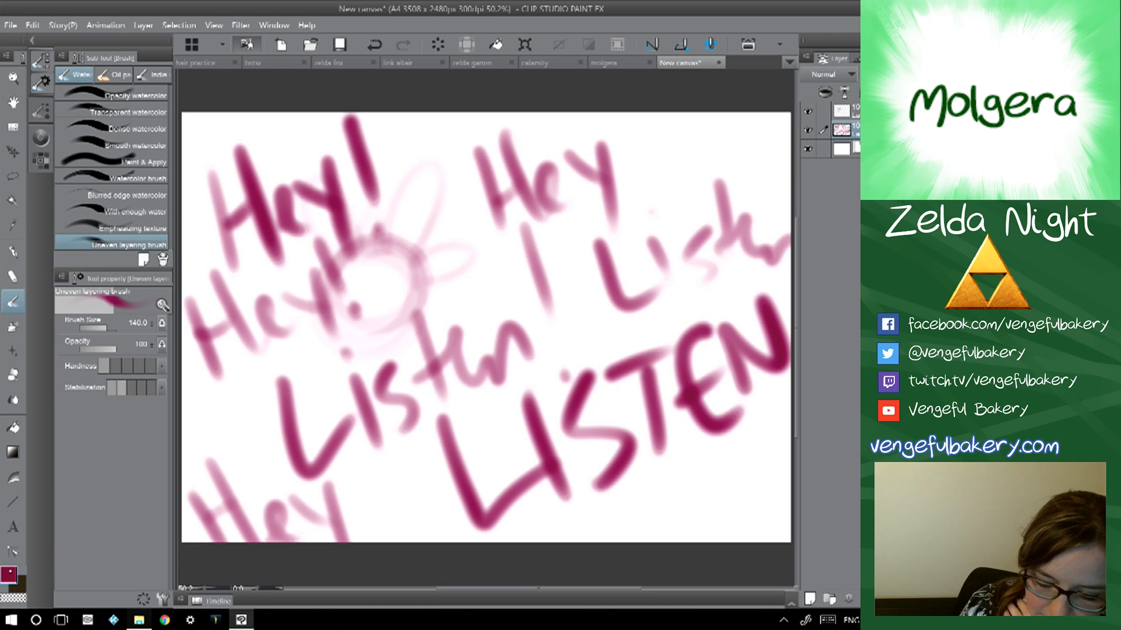
# - Tint parts of the lettering with pure red strokes and lower the lettering layer's opacity
pyautogui.click(8, 575)
pyautogui.click(337, 251)
pyautogui.click(345, 399)
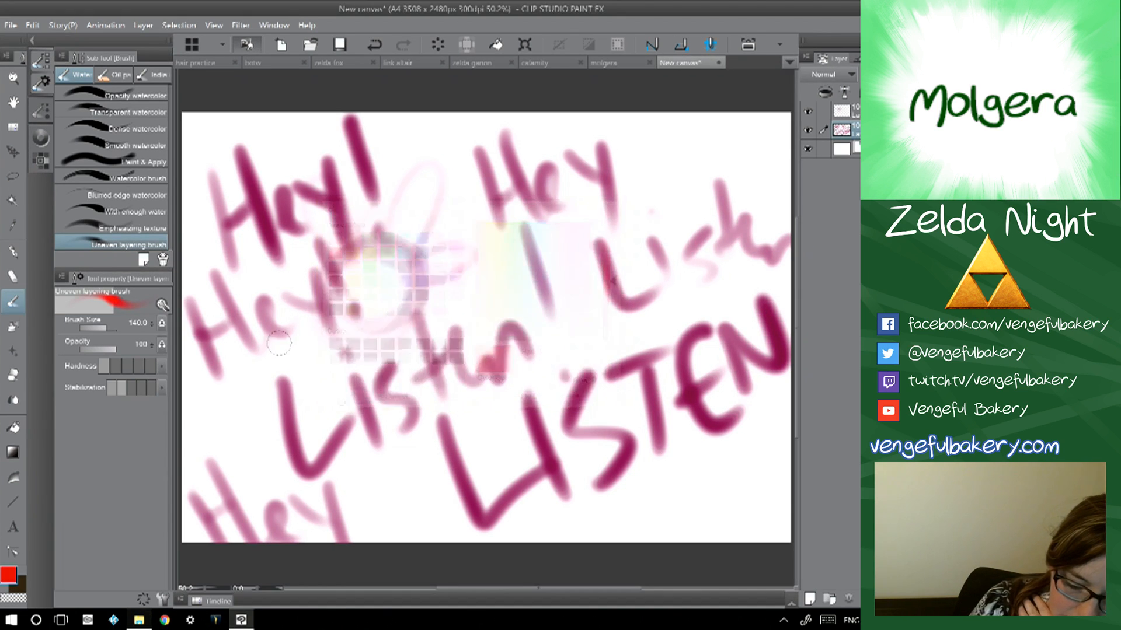
pyautogui.moveTo(208, 158)
pyautogui.mouseDown()
pyautogui.moveTo(367, 187)
pyautogui.moveTo(268, 230)
pyautogui.mouseUp()
pyautogui.moveTo(332, 205); pyautogui.dragTo(354, 234)
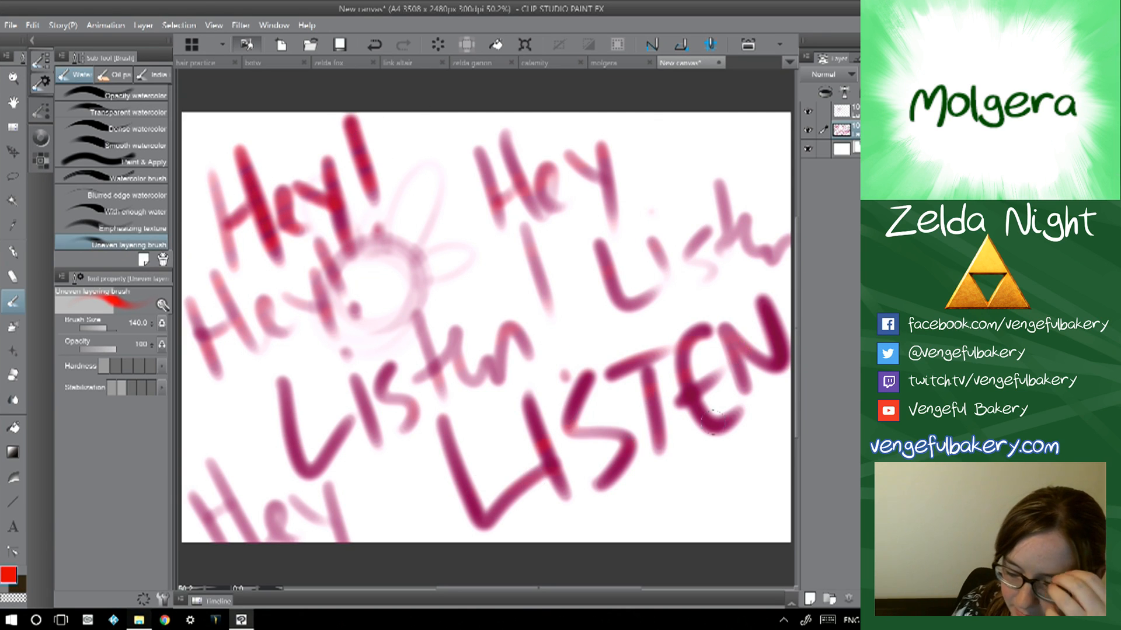
pyautogui.hotkey('alt', ']')
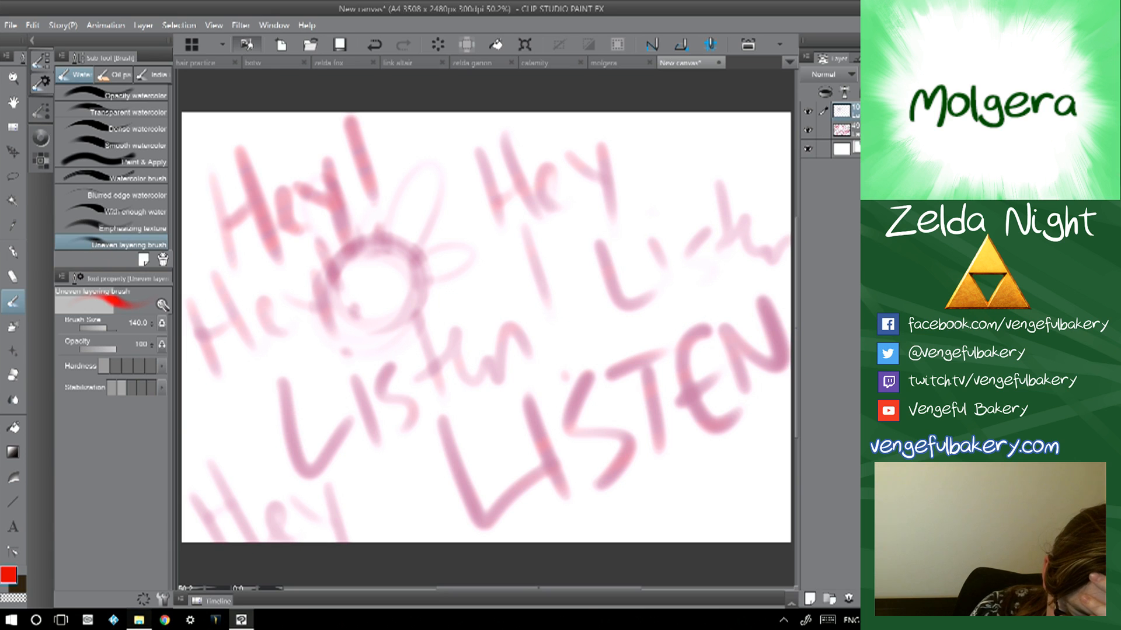
# - Sketch the character's head, jaw, pointed ear and earring in dark crimson (128, 0, 64) with the brush at size 38.8
pyautogui.click(8, 575)
pyautogui.click(437, 265)
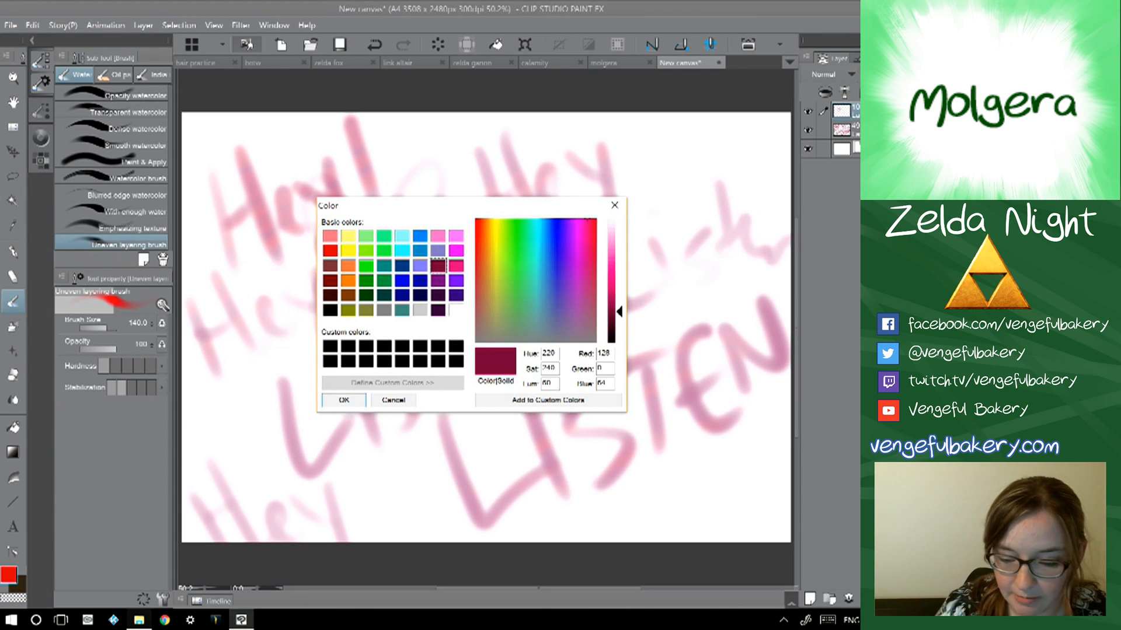
pyautogui.click(344, 401)
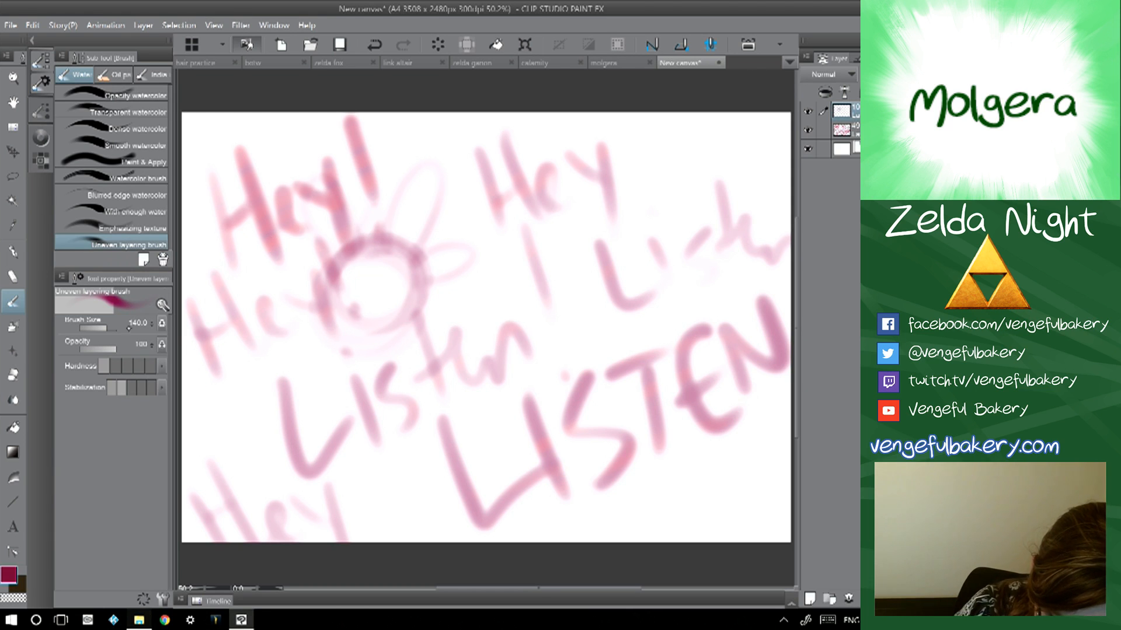
pyautogui.moveTo(107, 326); pyautogui.dragTo(103, 327)
pyautogui.moveTo(477, 329)
pyautogui.mouseDown()
pyautogui.moveTo(567, 351)
pyautogui.moveTo(464, 338)
pyautogui.moveTo(558, 311)
pyautogui.moveTo(473, 368)
pyautogui.moveTo(524, 285)
pyautogui.moveTo(538, 389)
pyautogui.moveTo(482, 313)
pyautogui.moveTo(582, 316)
pyautogui.moveTo(493, 377)
pyautogui.moveTo(470, 341)
pyautogui.moveTo(471, 396)
pyautogui.moveTo(514, 464)
pyautogui.moveTo(501, 456)
pyautogui.moveTo(521, 462)
pyautogui.moveTo(559, 437)
pyautogui.moveTo(658, 340)
pyautogui.moveTo(584, 400)
pyautogui.mouseUp()
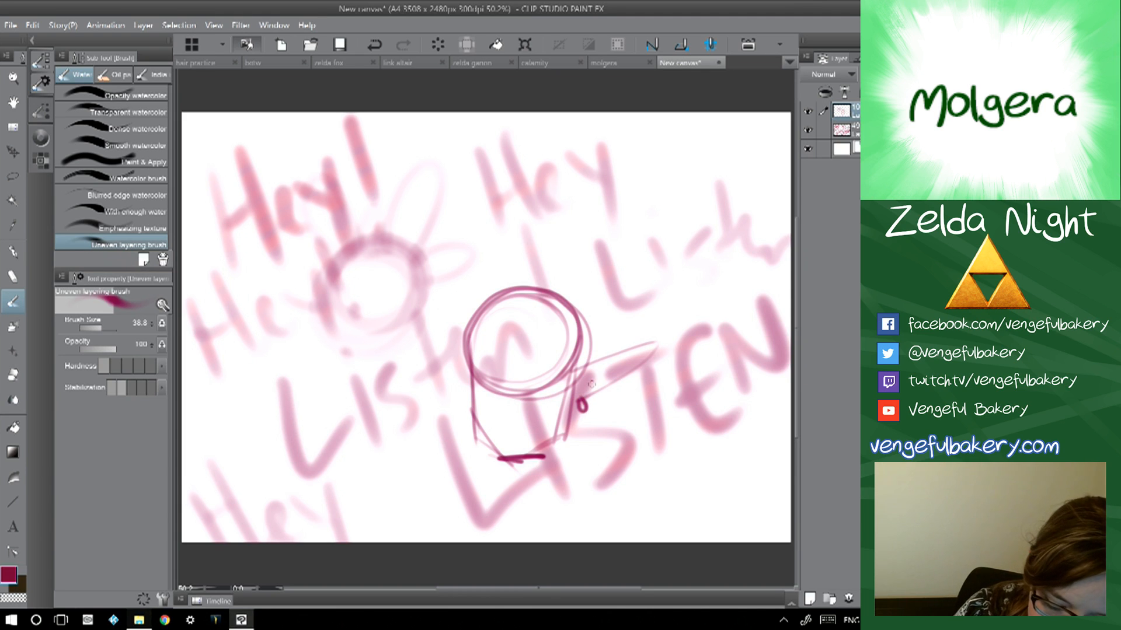
# - Sketch centre-parted hair sweeping down both sides of the character's head
pyautogui.moveTo(499, 325)
pyautogui.mouseDown()
pyautogui.moveTo(522, 297)
pyautogui.moveTo(531, 335)
pyautogui.mouseUp()
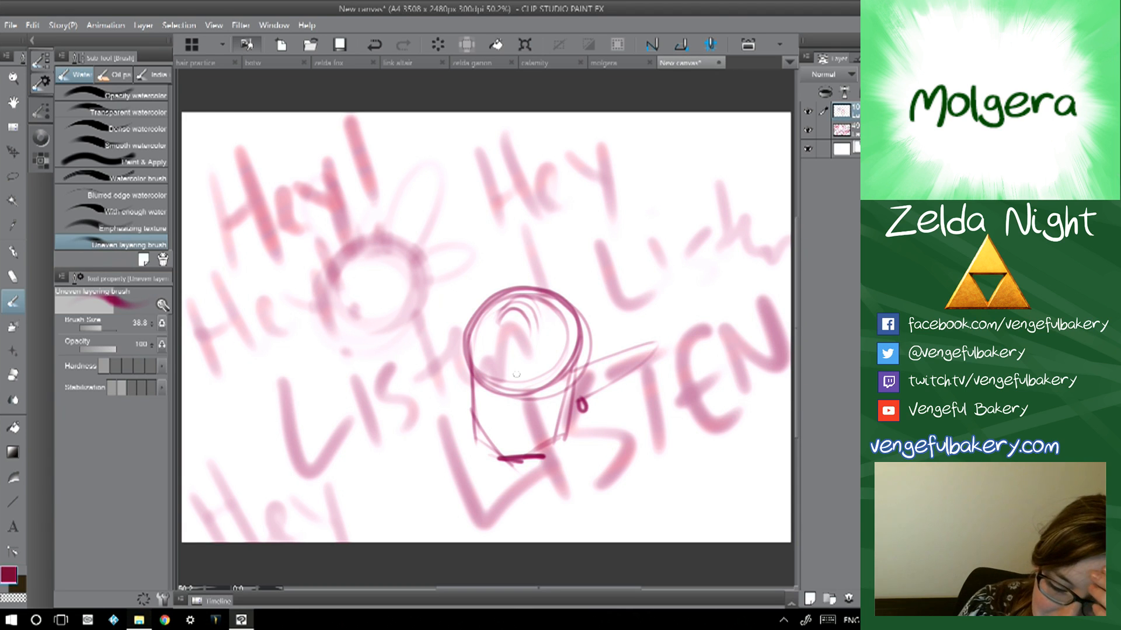
pyautogui.moveTo(501, 311)
pyautogui.mouseDown()
pyautogui.moveTo(471, 343)
pyautogui.moveTo(468, 374)
pyautogui.moveTo(448, 365)
pyautogui.moveTo(502, 319)
pyautogui.moveTo(477, 392)
pyautogui.mouseUp()
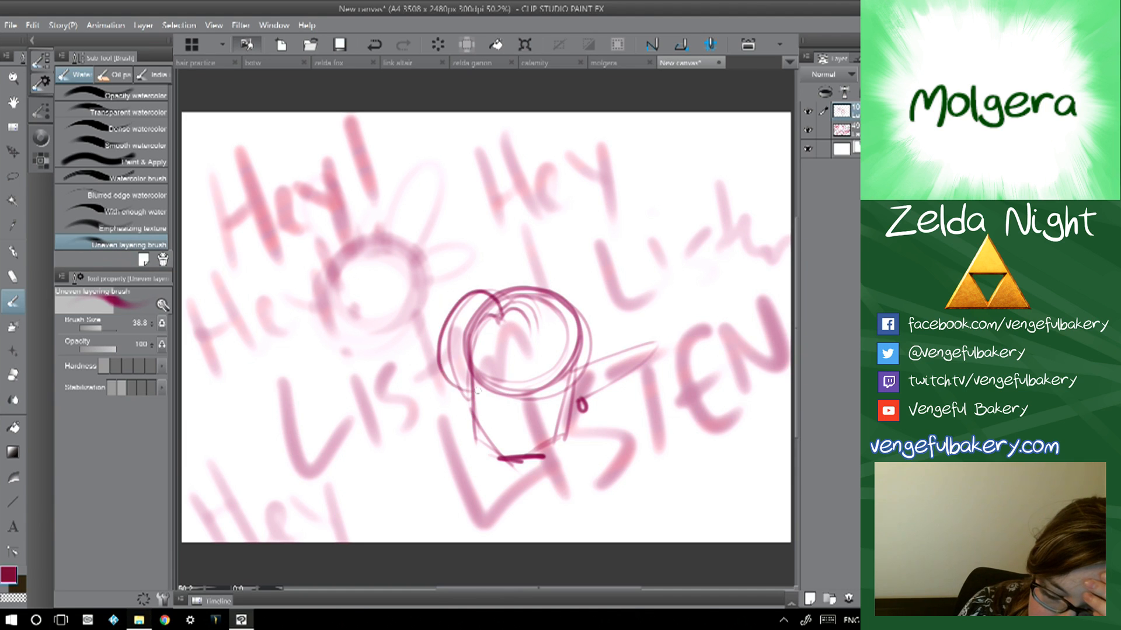
pyautogui.moveTo(499, 320)
pyautogui.mouseDown()
pyautogui.moveTo(520, 307)
pyautogui.moveTo(544, 376)
pyautogui.mouseUp()
pyautogui.moveTo(514, 310)
pyautogui.mouseDown()
pyautogui.moveTo(542, 321)
pyautogui.moveTo(568, 356)
pyautogui.moveTo(558, 411)
pyautogui.mouseUp()
pyautogui.moveTo(588, 358); pyautogui.dragTo(564, 405)
pyautogui.moveTo(514, 295); pyautogui.dragTo(591, 364)
pyautogui.moveTo(505, 316)
pyautogui.mouseDown()
pyautogui.moveTo(549, 280)
pyautogui.moveTo(590, 355)
pyautogui.moveTo(599, 350)
pyautogui.moveTo(591, 388)
pyautogui.mouseUp()
pyautogui.moveTo(589, 325)
pyautogui.mouseDown()
pyautogui.moveTo(551, 303)
pyautogui.moveTo(542, 281)
pyautogui.moveTo(613, 332)
pyautogui.mouseUp()
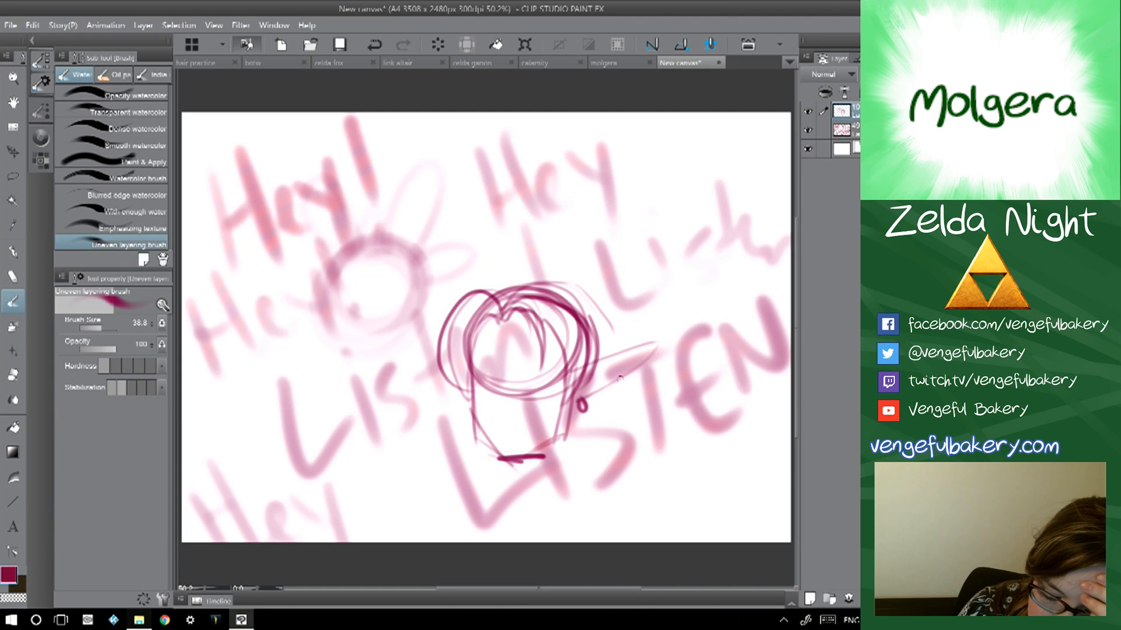
# - Rough in two arm lines beside the head and draw glaring eyes with bags, angry brows, a nose and a frowning mouth
pyautogui.moveTo(621, 379); pyautogui.dragTo(617, 515)
pyautogui.moveTo(576, 462); pyautogui.dragTo(609, 531)
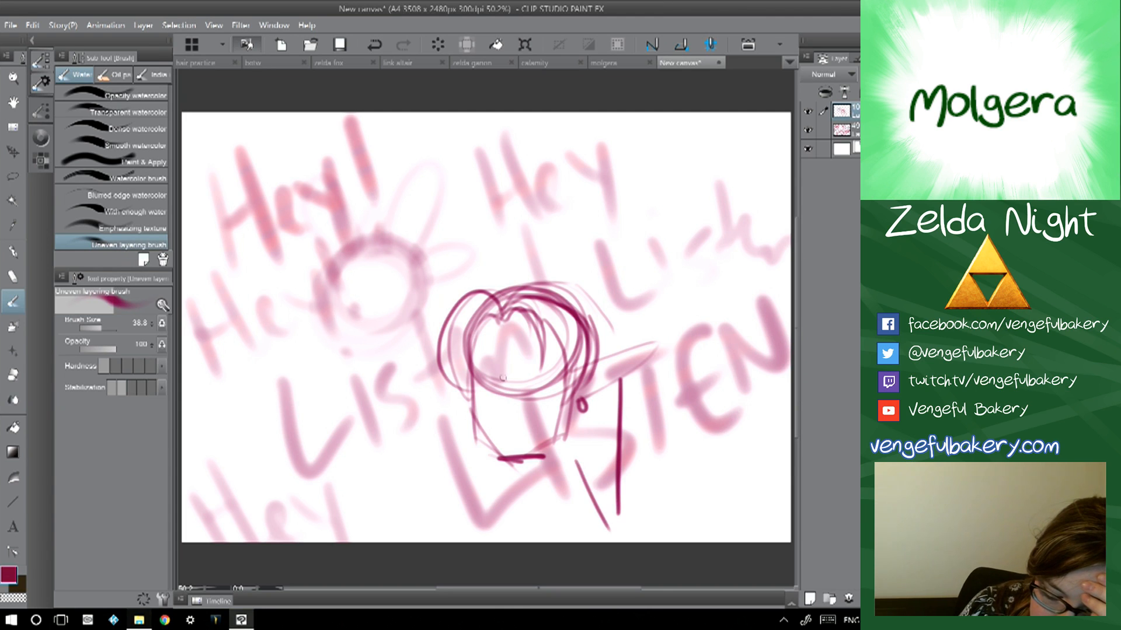
pyautogui.moveTo(476, 368); pyautogui.dragTo(566, 368)
pyautogui.moveTo(476, 375)
pyautogui.mouseDown()
pyautogui.moveTo(551, 379)
pyautogui.moveTo(505, 389)
pyautogui.moveTo(546, 398)
pyautogui.mouseUp()
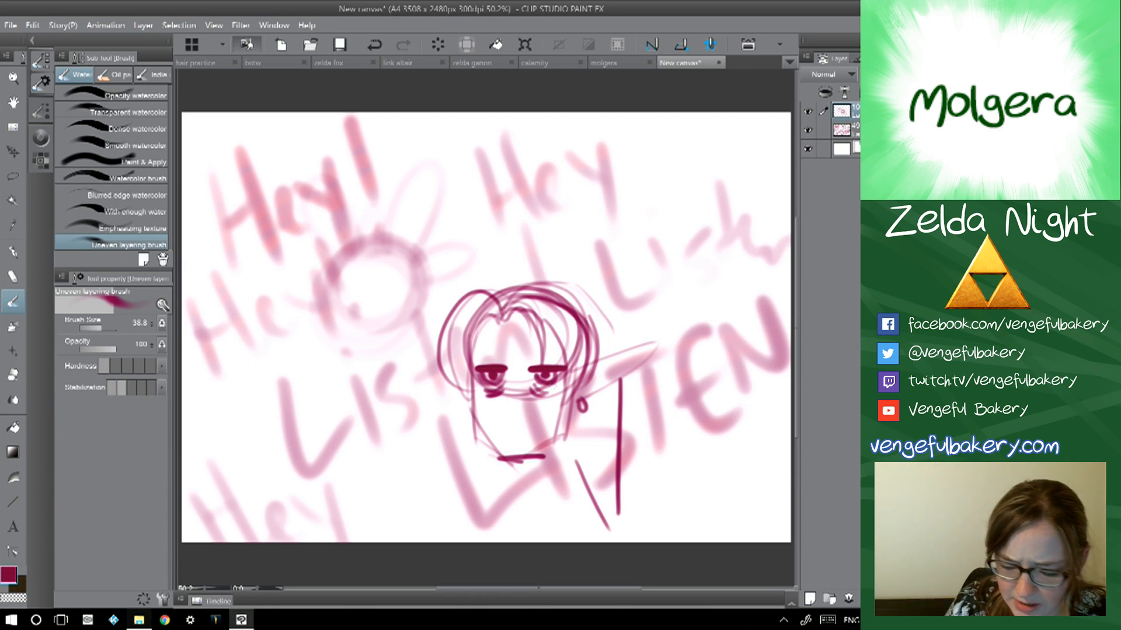
pyautogui.moveTo(492, 350)
pyautogui.mouseDown()
pyautogui.moveTo(511, 365)
pyautogui.moveTo(506, 383)
pyautogui.moveTo(561, 370)
pyautogui.moveTo(547, 366)
pyautogui.moveTo(564, 376)
pyautogui.moveTo(480, 382)
pyautogui.moveTo(505, 369)
pyautogui.moveTo(492, 376)
pyautogui.moveTo(547, 373)
pyautogui.moveTo(564, 357)
pyautogui.mouseUp()
pyautogui.moveTo(479, 356)
pyautogui.mouseDown()
pyautogui.moveTo(514, 369)
pyautogui.moveTo(506, 410)
pyautogui.mouseUp()
pyautogui.moveTo(503, 370)
pyautogui.mouseDown()
pyautogui.moveTo(504, 416)
pyautogui.moveTo(519, 416)
pyautogui.moveTo(554, 469)
pyautogui.moveTo(513, 474)
pyautogui.moveTo(529, 481)
pyautogui.moveTo(517, 509)
pyautogui.mouseUp()
# - Sketch the character's shoulders and torso with a jagged collar and V-shaped lapels below the neck
pyautogui.moveTo(563, 464)
pyautogui.mouseDown()
pyautogui.moveTo(558, 487)
pyautogui.moveTo(502, 489)
pyautogui.moveTo(604, 455)
pyautogui.moveTo(592, 541)
pyautogui.mouseUp()
pyautogui.moveTo(503, 488)
pyautogui.mouseDown()
pyautogui.moveTo(459, 455)
pyautogui.moveTo(454, 542)
pyautogui.mouseUp()
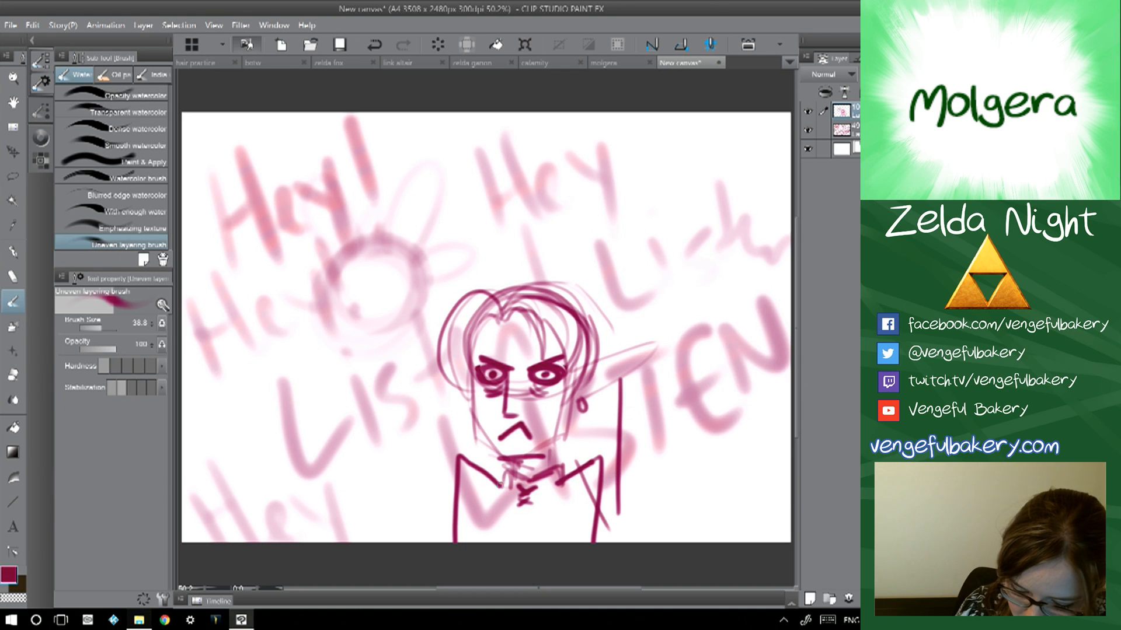
pyautogui.moveTo(558, 476)
pyautogui.mouseDown()
pyautogui.moveTo(558, 496)
pyautogui.moveTo(516, 533)
pyautogui.mouseUp()
pyautogui.moveTo(510, 486)
pyautogui.mouseDown()
pyautogui.moveTo(477, 501)
pyautogui.moveTo(516, 541)
pyautogui.mouseUp()
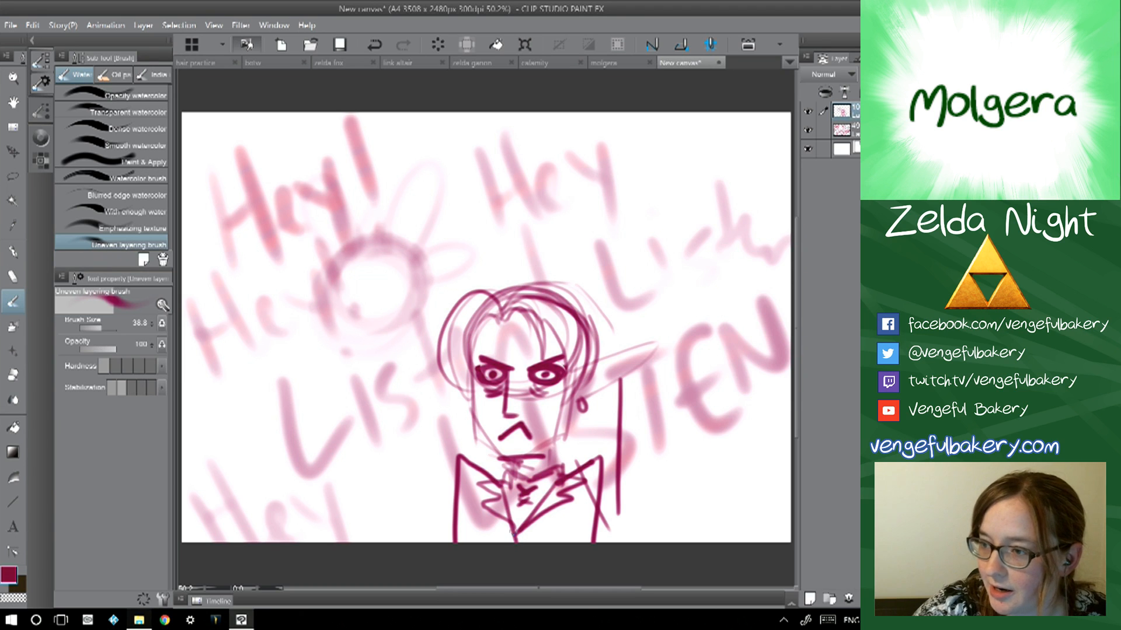
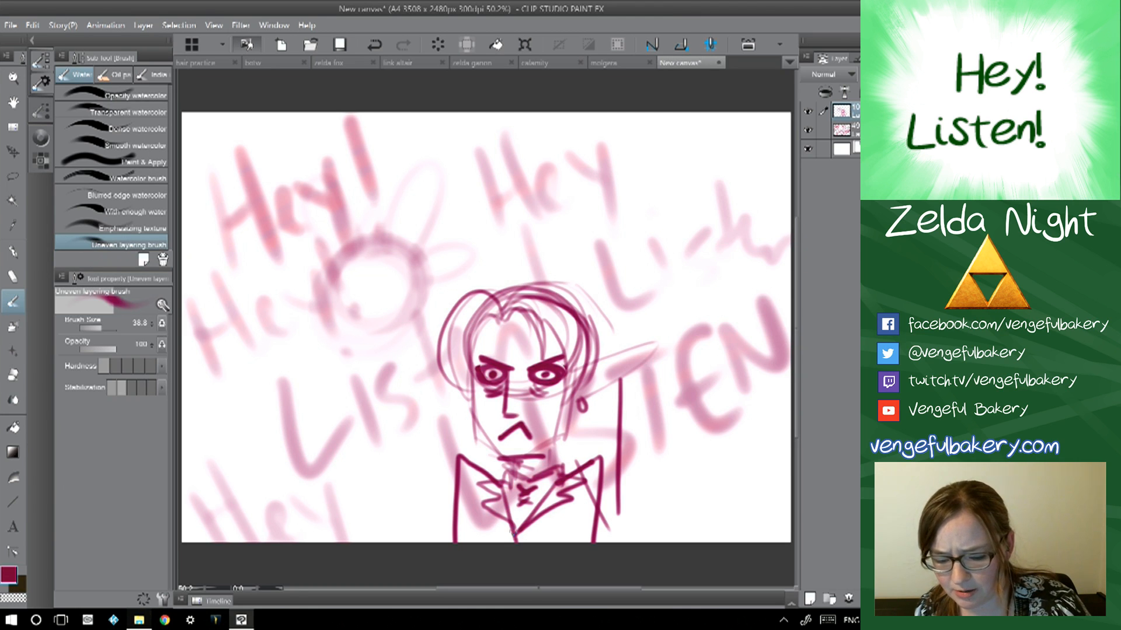
# - Save the new canvas in the Pictures folder as "hey listen" in CLIP STUDIO FORMAT
pyautogui.click(604, 63)
pyautogui.click(680, 62)
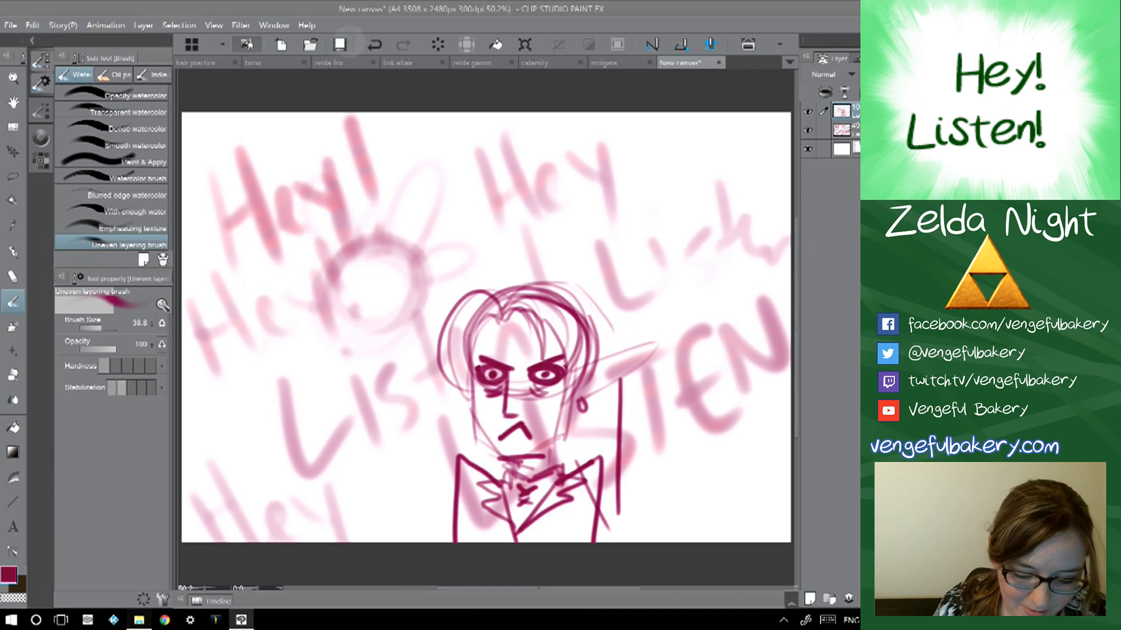
pyautogui.click(339, 45)
pyautogui.press('BackSpace')
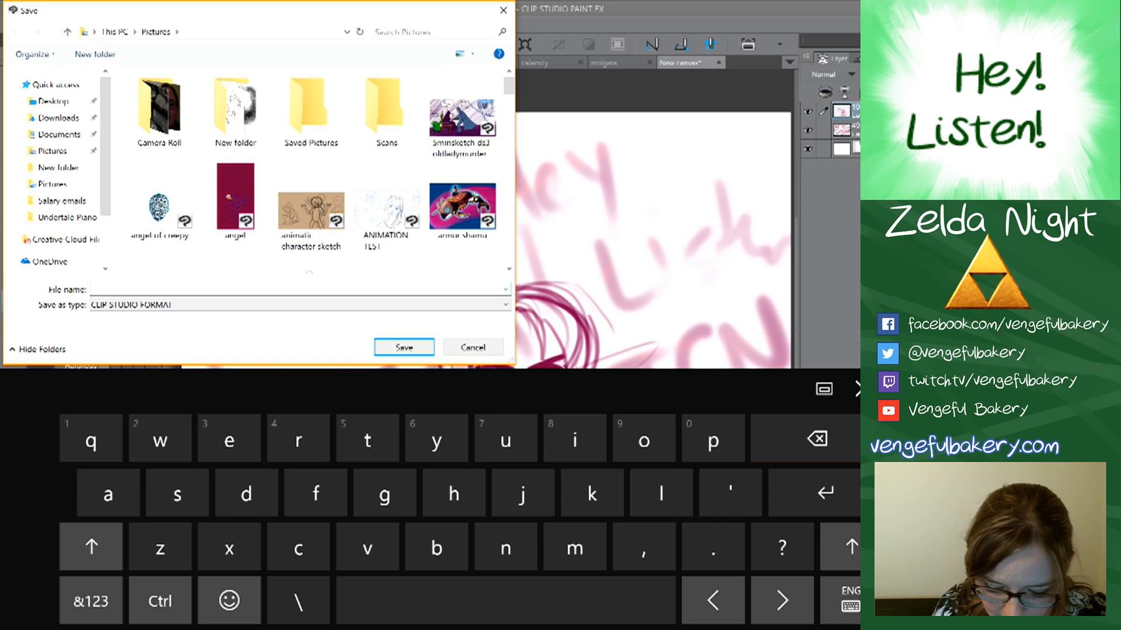
pyautogui.write('hey l')
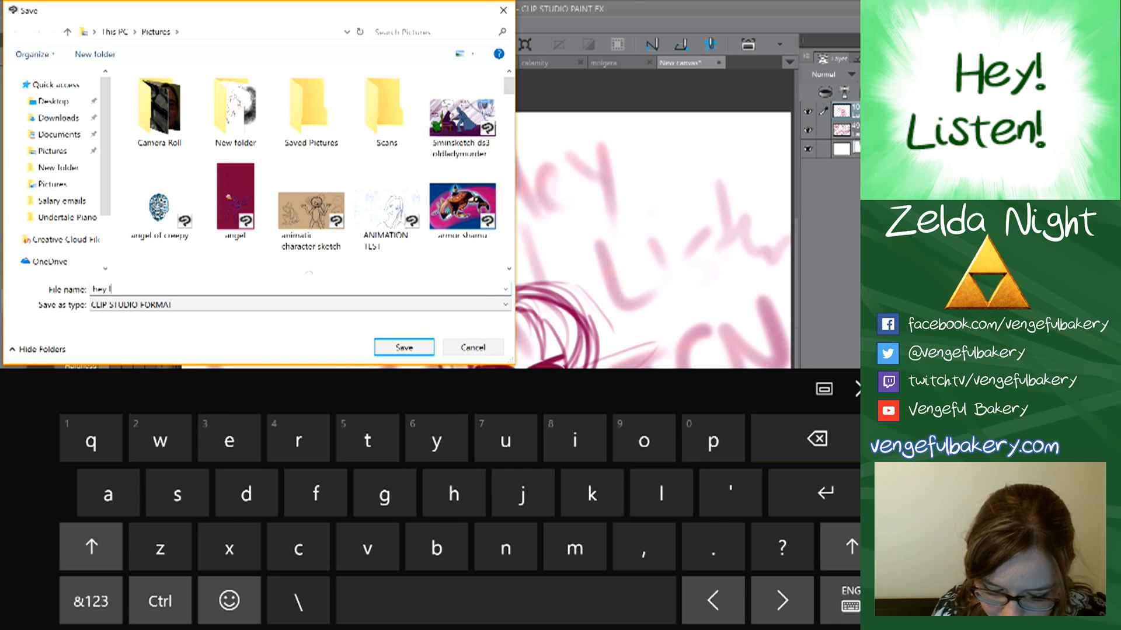
pyautogui.write('isten')
pyautogui.press('Return')
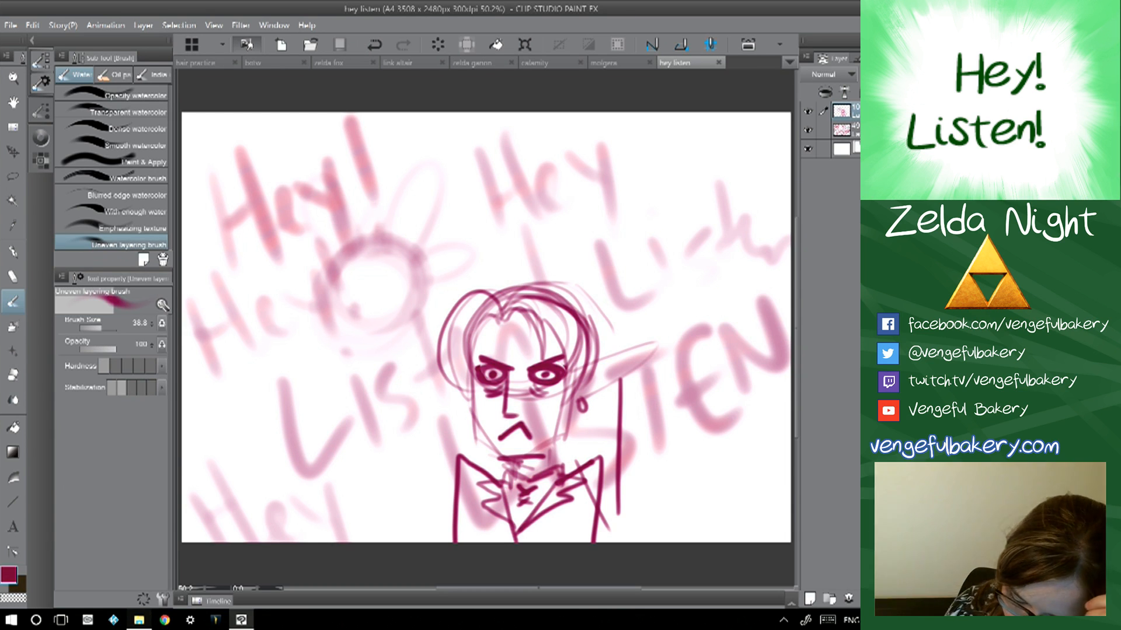
# - Add a new layer above the sketch and ready the G-pen with black for inking
pyautogui.click(809, 598)
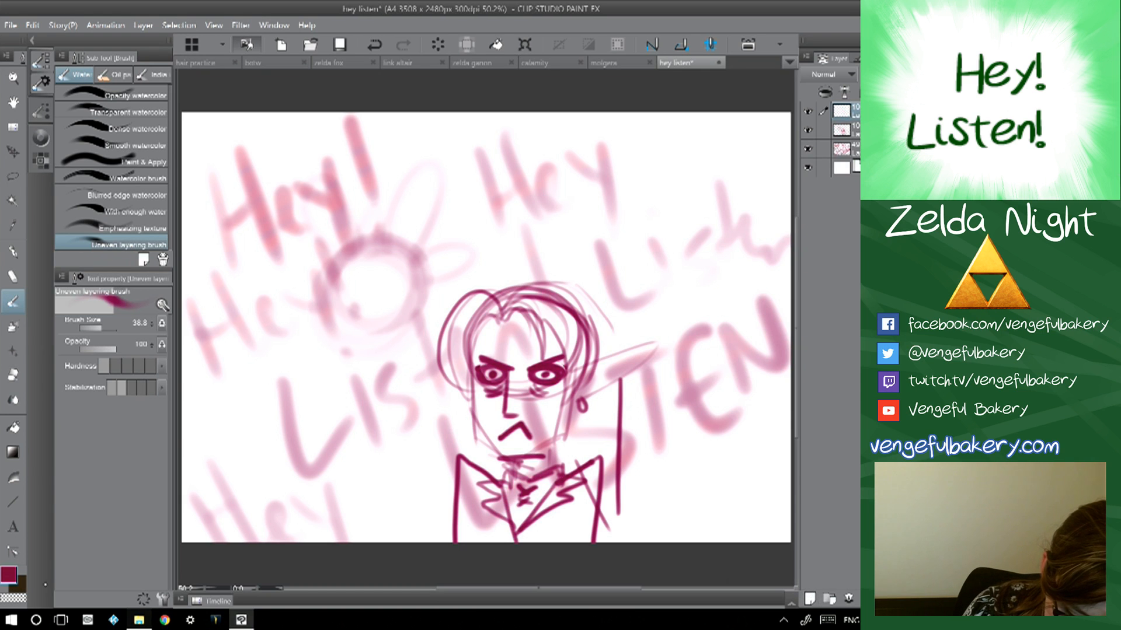
pyautogui.doubleClick(21, 586)
pyautogui.click(330, 310)
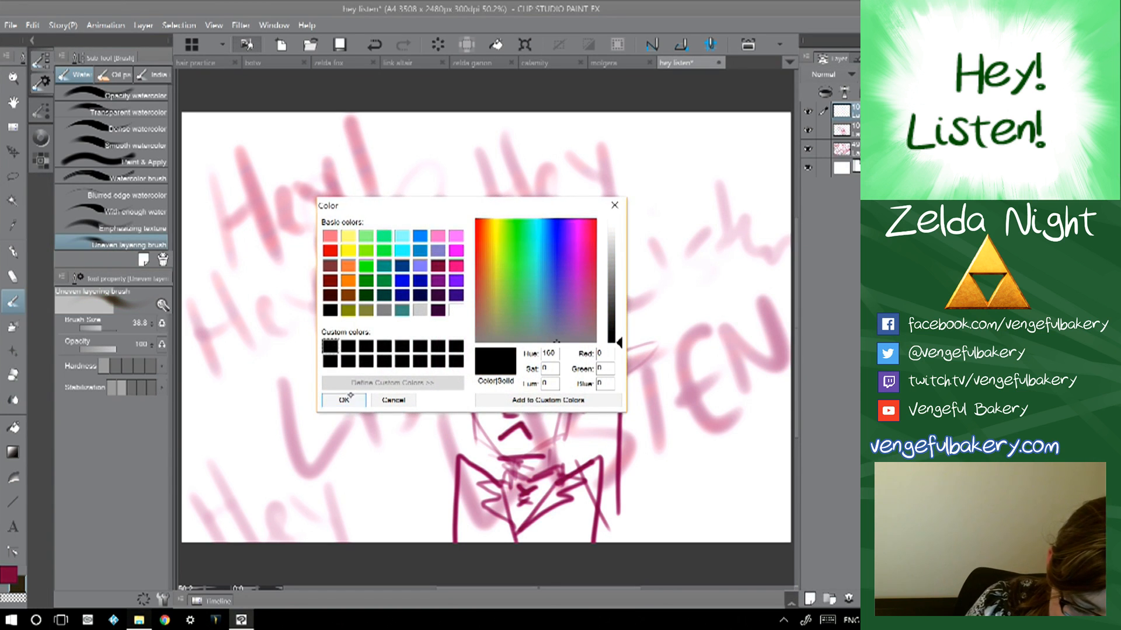
pyautogui.click(344, 400)
pyautogui.press('p')
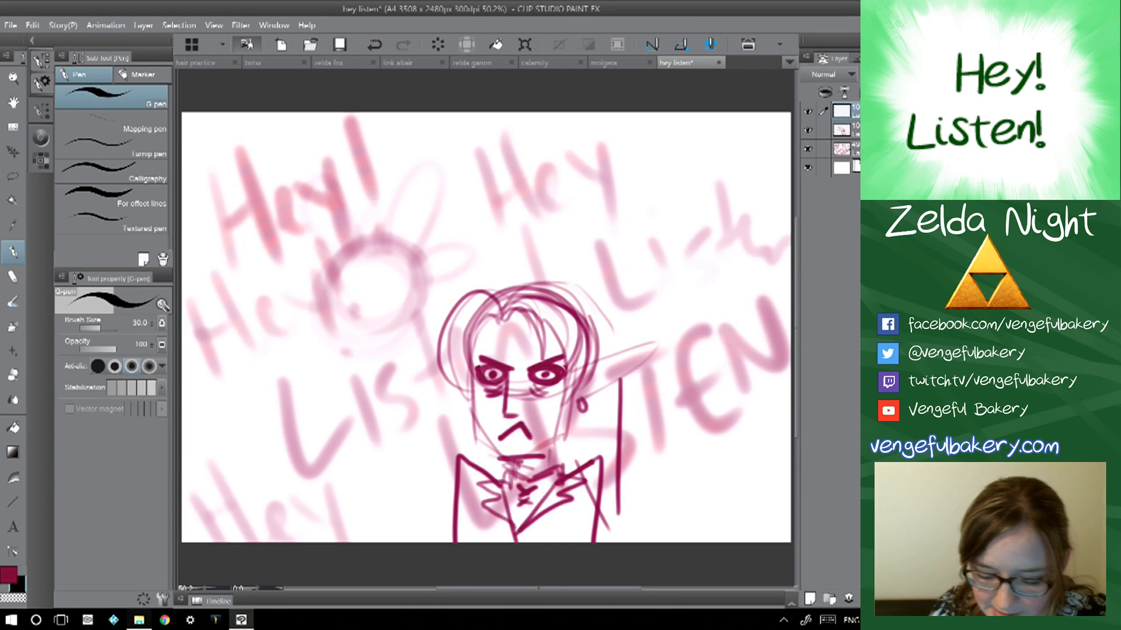
pyautogui.scroll(1, 485, 339)
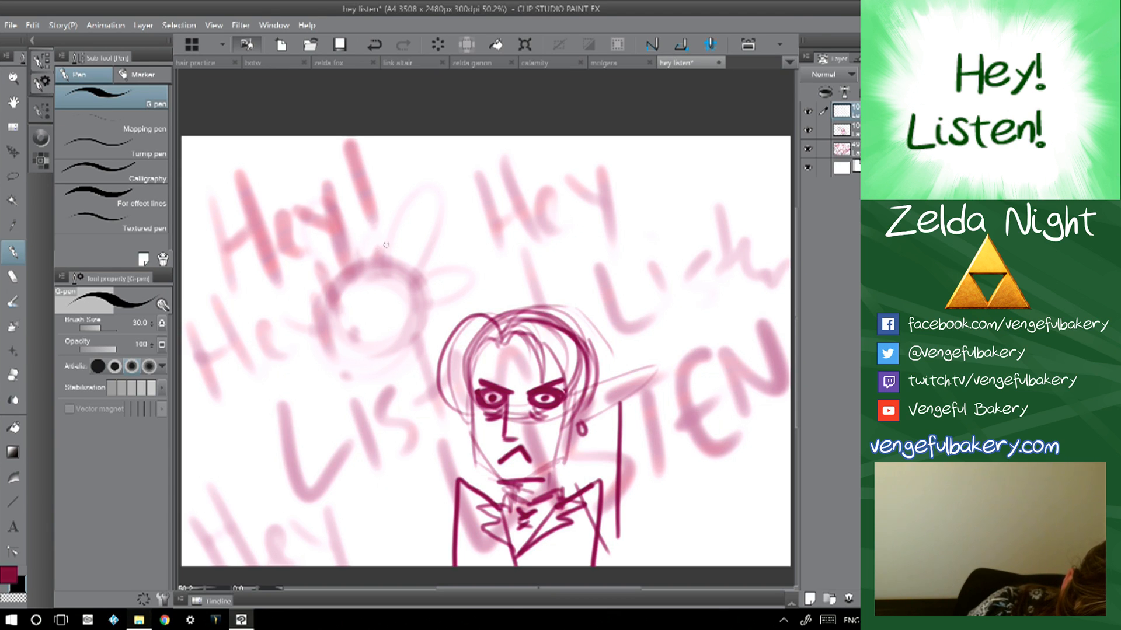
pyautogui.moveTo(363, 256)
pyautogui.mouseDown()
pyautogui.moveTo(324, 284)
pyautogui.moveTo(416, 339)
pyautogui.moveTo(342, 265)
pyautogui.mouseUp()
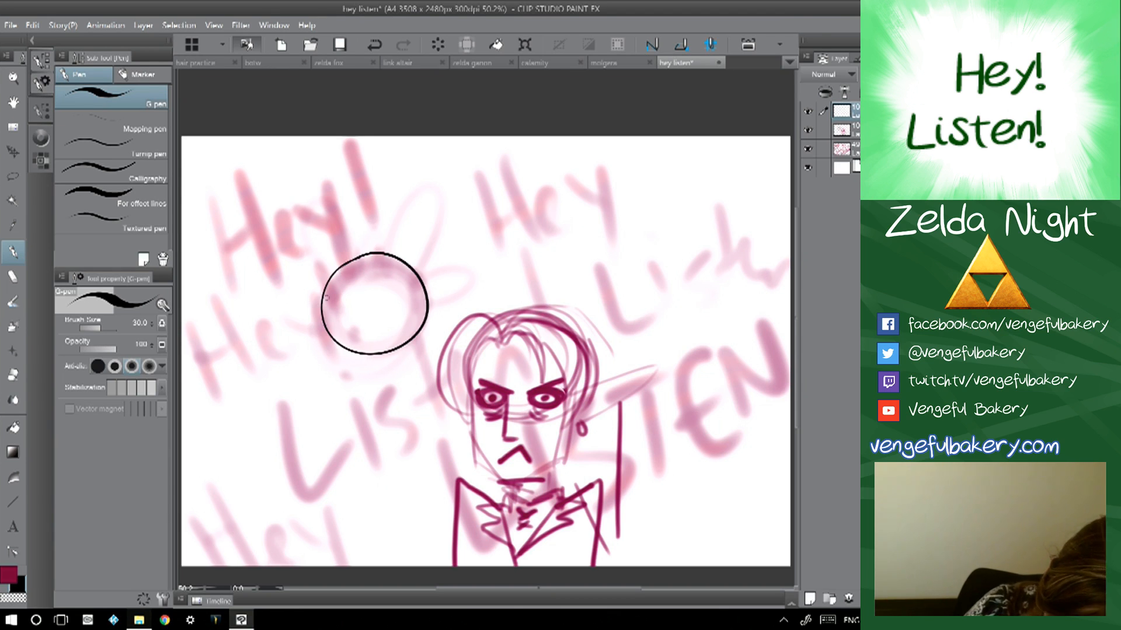
pyautogui.hotkey('ctrl', 'z')
pyautogui.scroll(-1, 485, 344)
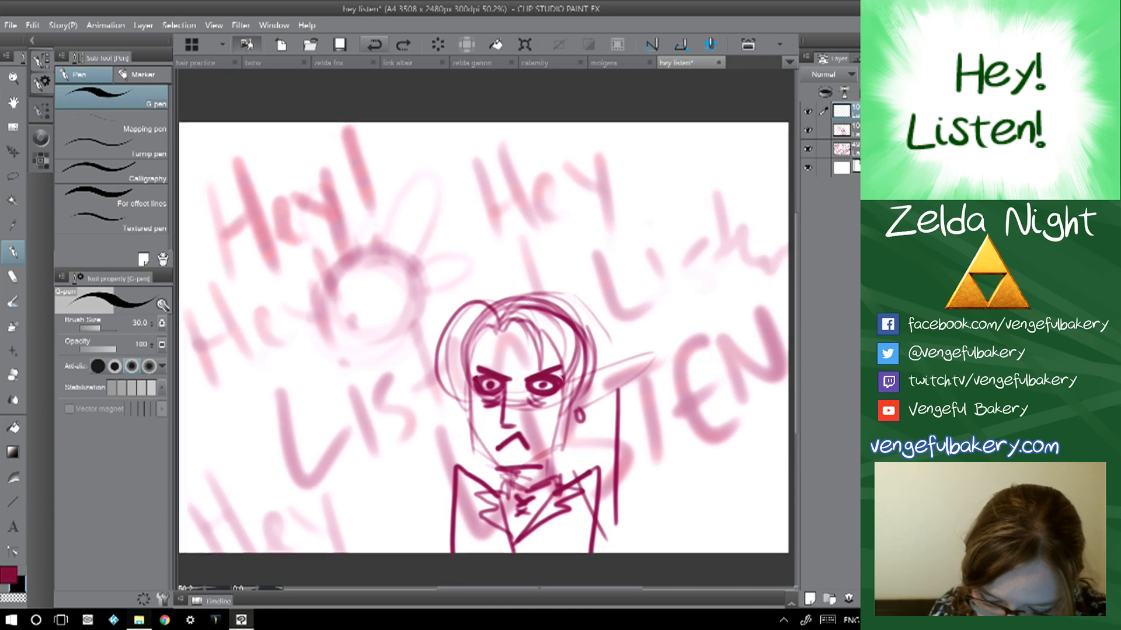
# - Ink the character's centre-parted fringe and outer hair in black over the sketch, undoing the last stray stroke
pyautogui.hscroll(-1, 485, 339)
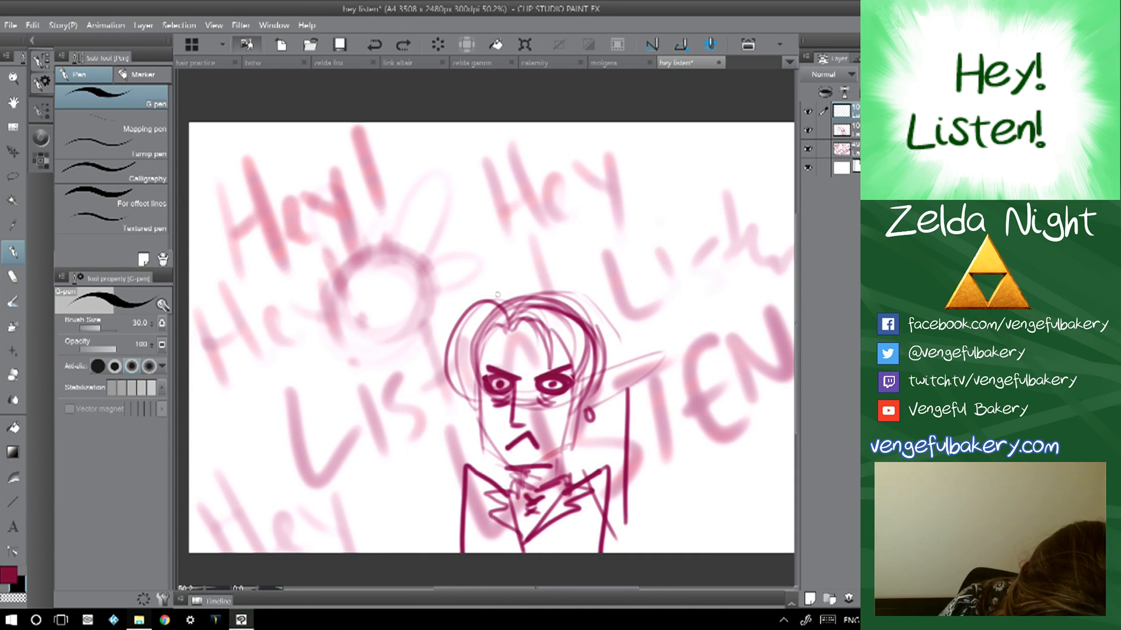
pyautogui.moveTo(506, 330)
pyautogui.mouseDown()
pyautogui.moveTo(489, 351)
pyautogui.moveTo(483, 323)
pyautogui.moveTo(495, 322)
pyautogui.moveTo(478, 357)
pyautogui.moveTo(479, 399)
pyautogui.moveTo(471, 369)
pyautogui.moveTo(459, 386)
pyautogui.moveTo(467, 331)
pyautogui.moveTo(493, 302)
pyautogui.moveTo(454, 330)
pyautogui.moveTo(448, 390)
pyautogui.moveTo(474, 399)
pyautogui.mouseUp()
pyautogui.moveTo(509, 336)
pyautogui.mouseDown()
pyautogui.moveTo(513, 326)
pyautogui.moveTo(542, 330)
pyautogui.moveTo(546, 363)
pyautogui.mouseUp()
pyautogui.moveTo(535, 313)
pyautogui.mouseDown()
pyautogui.moveTo(545, 363)
pyautogui.moveTo(547, 326)
pyautogui.moveTo(571, 351)
pyautogui.moveTo(574, 407)
pyautogui.mouseUp()
pyautogui.moveTo(577, 328)
pyautogui.mouseDown()
pyautogui.moveTo(591, 375)
pyautogui.moveTo(570, 409)
pyautogui.mouseUp()
pyautogui.moveTo(511, 318)
pyautogui.mouseDown()
pyautogui.moveTo(523, 299)
pyautogui.moveTo(577, 299)
pyautogui.moveTo(607, 365)
pyautogui.moveTo(585, 399)
pyautogui.mouseUp()
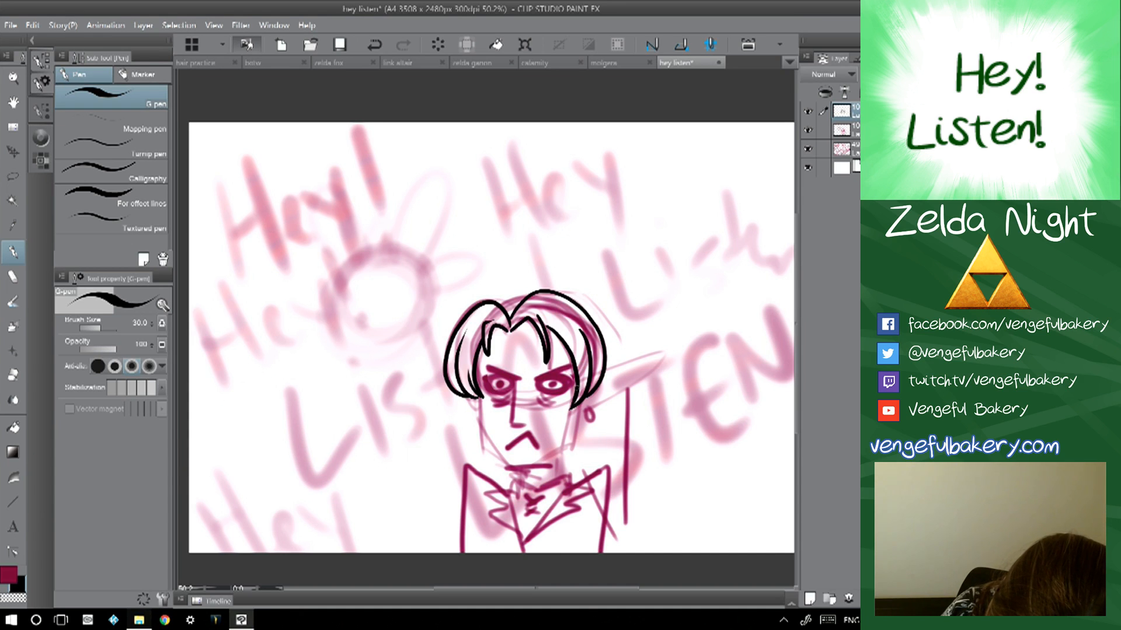
pyautogui.moveTo(578, 384); pyautogui.dragTo(559, 411)
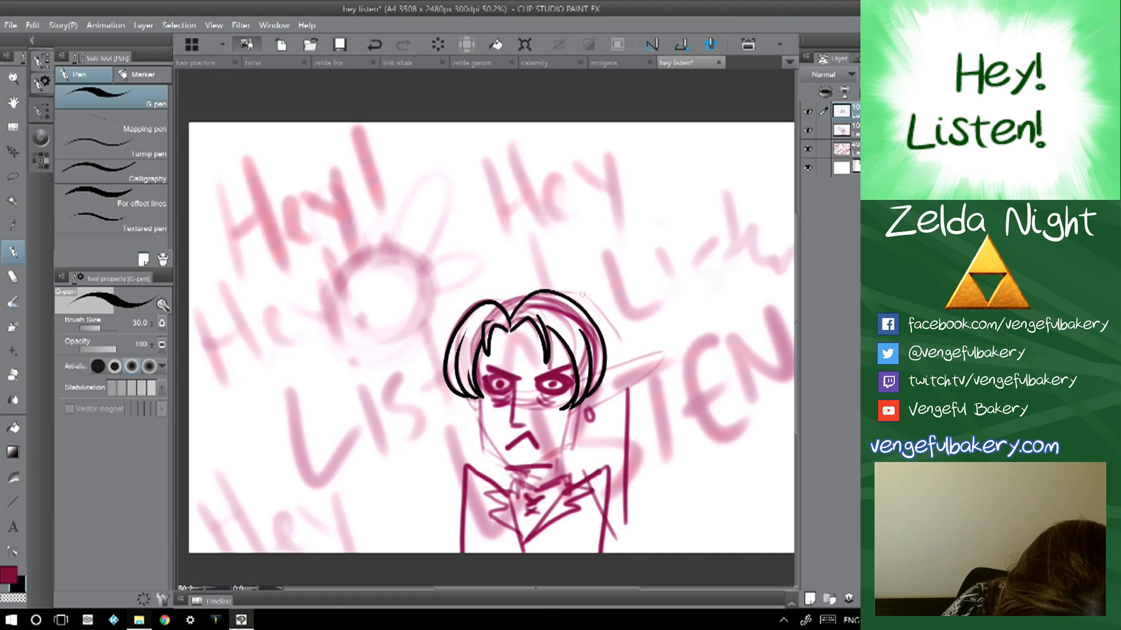
pyautogui.hotkey('ctrl', 'z')
pyautogui.hotkey('ctrl', 'z')
pyautogui.hotkey('ctrl', 'y')
# - Ink the locks in front of both ears, the long pointed ear with its earring, and the smaller ear on the opposite side
pyautogui.moveTo(575, 412)
pyautogui.mouseDown()
pyautogui.moveTo(558, 427)
pyautogui.moveTo(574, 433)
pyautogui.mouseUp()
pyautogui.moveTo(589, 397); pyautogui.dragTo(583, 416)
pyautogui.moveTo(488, 399)
pyautogui.mouseDown()
pyautogui.moveTo(475, 434)
pyautogui.moveTo(471, 426)
pyautogui.mouseUp()
pyautogui.moveTo(604, 372)
pyautogui.mouseDown()
pyautogui.moveTo(662, 350)
pyautogui.moveTo(607, 368)
pyautogui.moveTo(625, 382)
pyautogui.moveTo(591, 422)
pyautogui.moveTo(597, 406)
pyautogui.mouseUp()
pyautogui.click(375, 45)
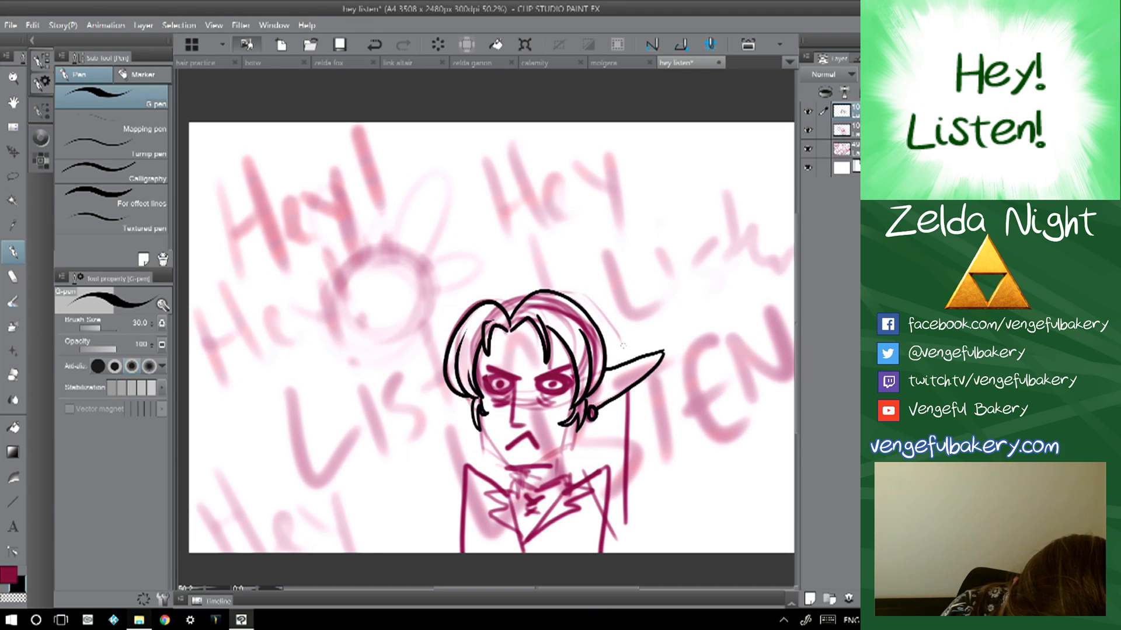
pyautogui.moveTo(447, 374)
pyautogui.mouseDown()
pyautogui.moveTo(432, 374)
pyautogui.moveTo(477, 418)
pyautogui.mouseUp()
pyautogui.click(374, 44)
pyautogui.moveTo(448, 375)
pyautogui.mouseDown()
pyautogui.moveTo(435, 371)
pyautogui.moveTo(477, 414)
pyautogui.mouseUp()
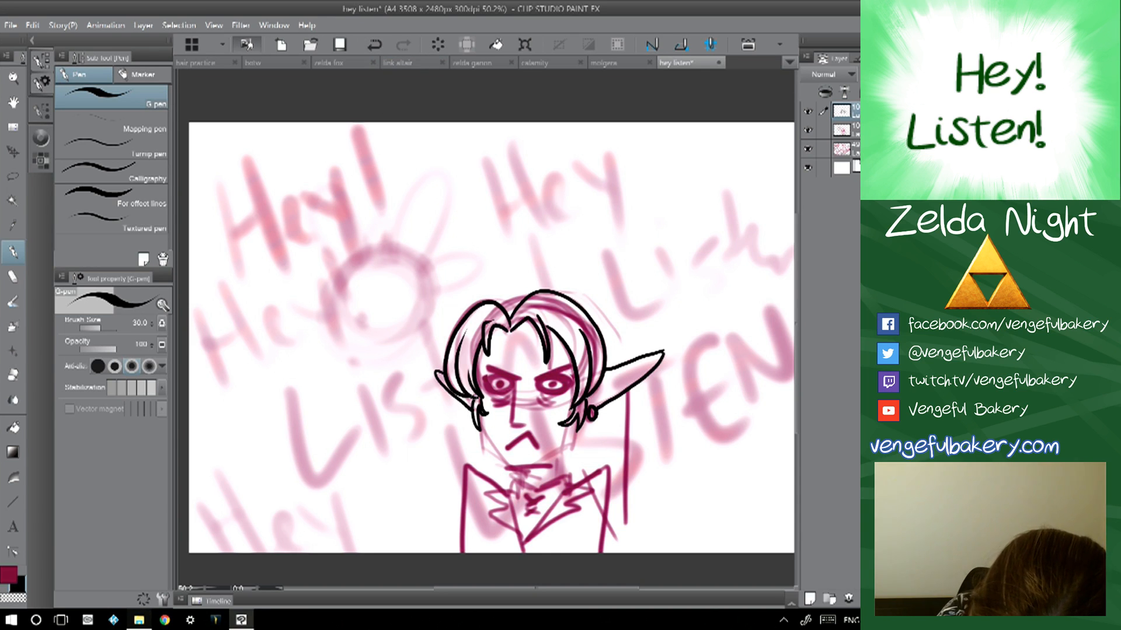
# - Ink the character's thick angry eyebrows, angular nose and round eyes with black pupils
pyautogui.moveTo(571, 366)
pyautogui.mouseDown()
pyautogui.moveTo(519, 384)
pyautogui.moveTo(506, 377)
pyautogui.moveTo(555, 375)
pyautogui.mouseUp()
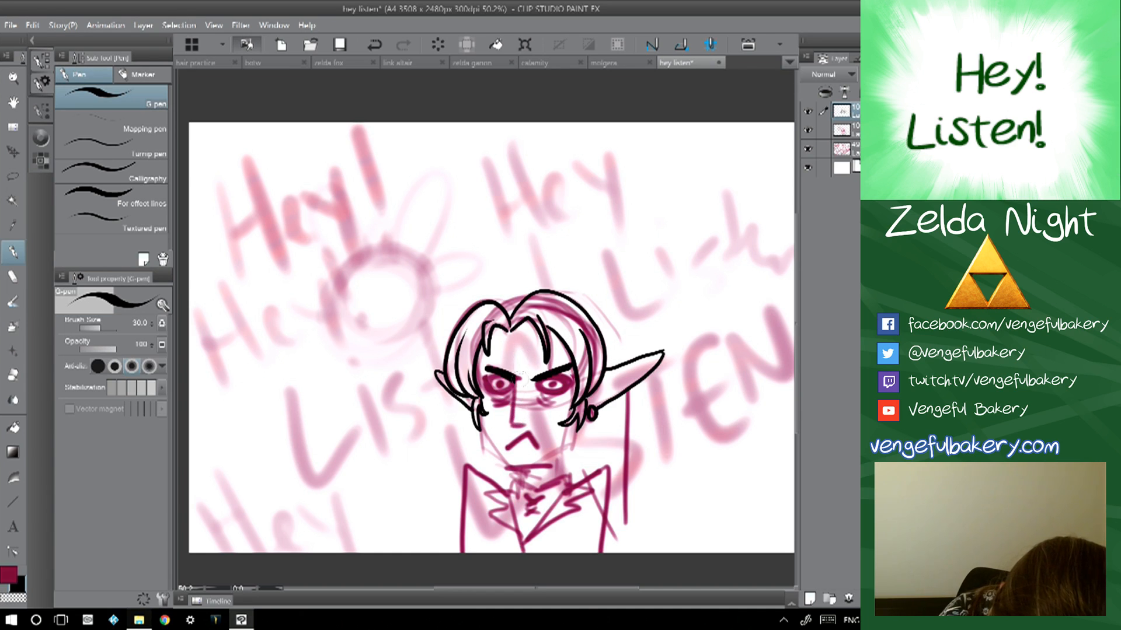
pyautogui.moveTo(513, 373)
pyautogui.mouseDown()
pyautogui.moveTo(512, 425)
pyautogui.moveTo(529, 426)
pyautogui.mouseUp()
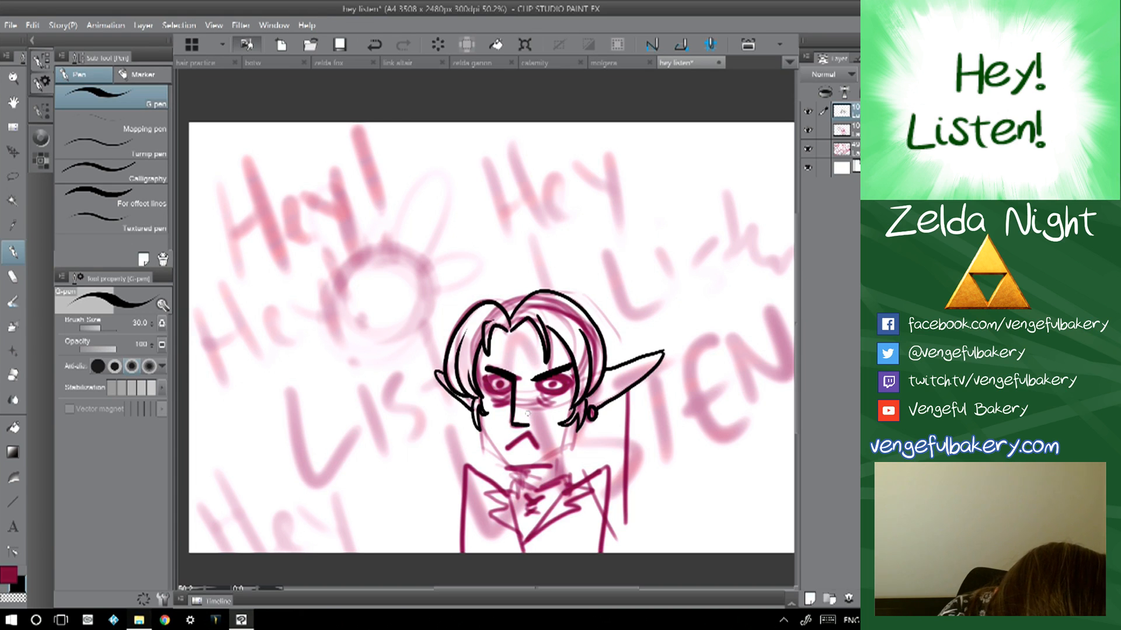
pyautogui.moveTo(538, 377)
pyautogui.mouseDown()
pyautogui.moveTo(543, 395)
pyautogui.moveTo(569, 379)
pyautogui.moveTo(485, 384)
pyautogui.moveTo(554, 385)
pyautogui.mouseUp()
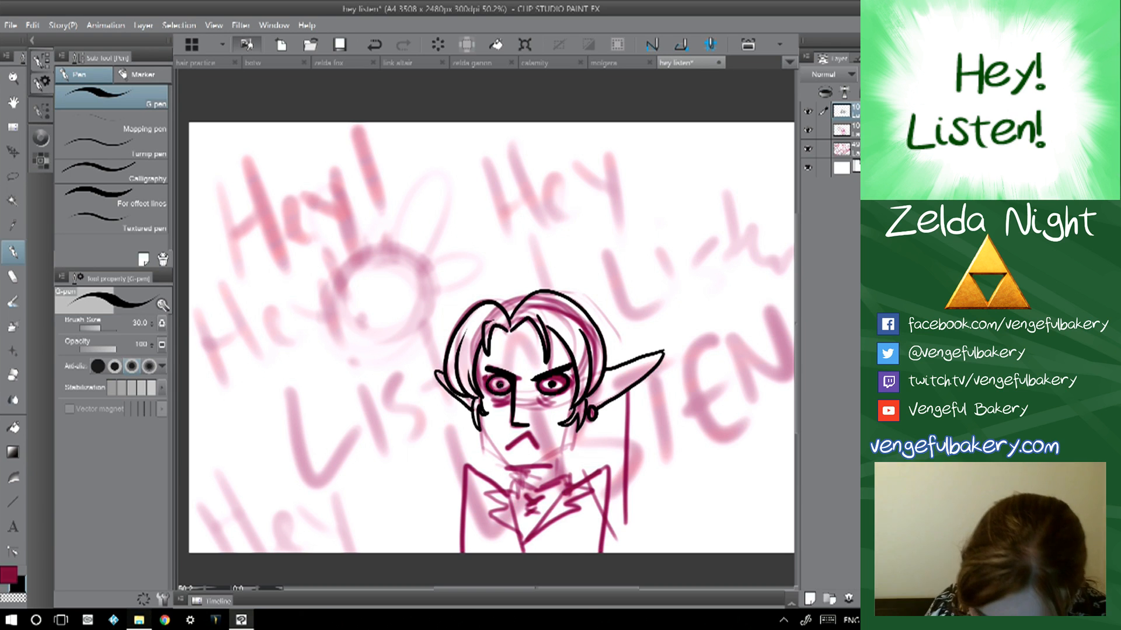
# - Ink short angled bag lines beneath both eyes
pyautogui.scroll(5, 491, 411)
pyautogui.scroll(-1, 486, 327)
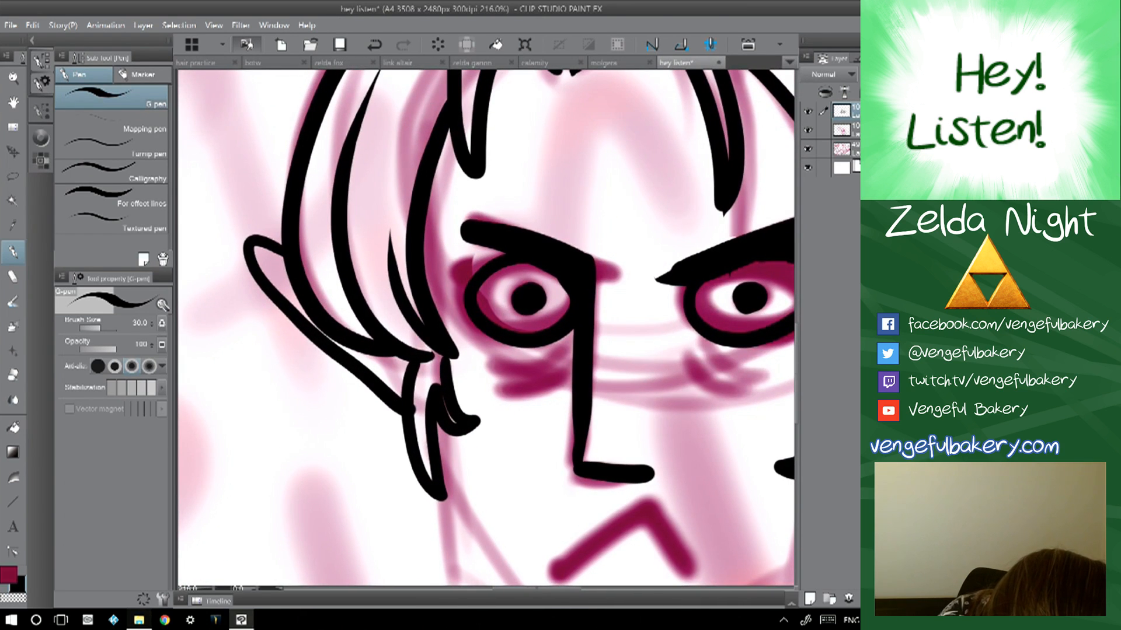
pyautogui.moveTo(495, 363)
pyautogui.mouseDown()
pyautogui.moveTo(533, 365)
pyautogui.moveTo(518, 386)
pyautogui.moveTo(562, 349)
pyautogui.mouseUp()
pyautogui.moveTo(682, 350)
pyautogui.mouseDown()
pyautogui.moveTo(513, 357)
pyautogui.moveTo(579, 366)
pyautogui.moveTo(542, 383)
pyautogui.moveTo(587, 384)
pyautogui.mouseUp()
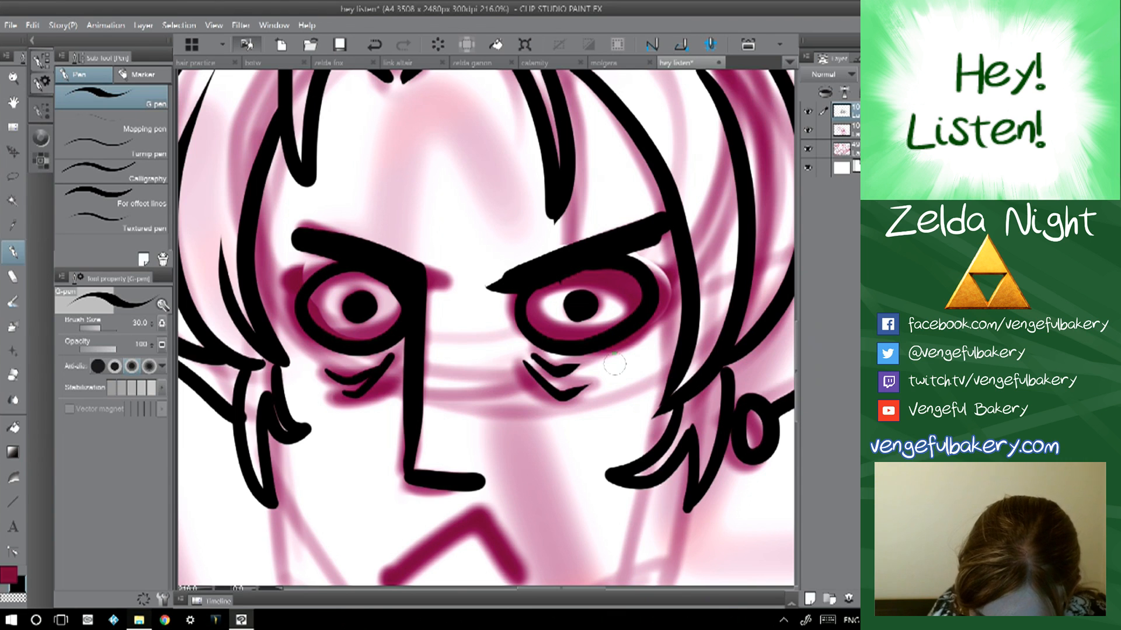
# - Ink the frowning mouth, undoing the first version and redrawing it wider and more curved
pyautogui.scroll(-4, 614, 364)
pyautogui.moveTo(435, 380)
pyautogui.mouseDown()
pyautogui.moveTo(448, 370)
pyautogui.moveTo(492, 384)
pyautogui.mouseUp()
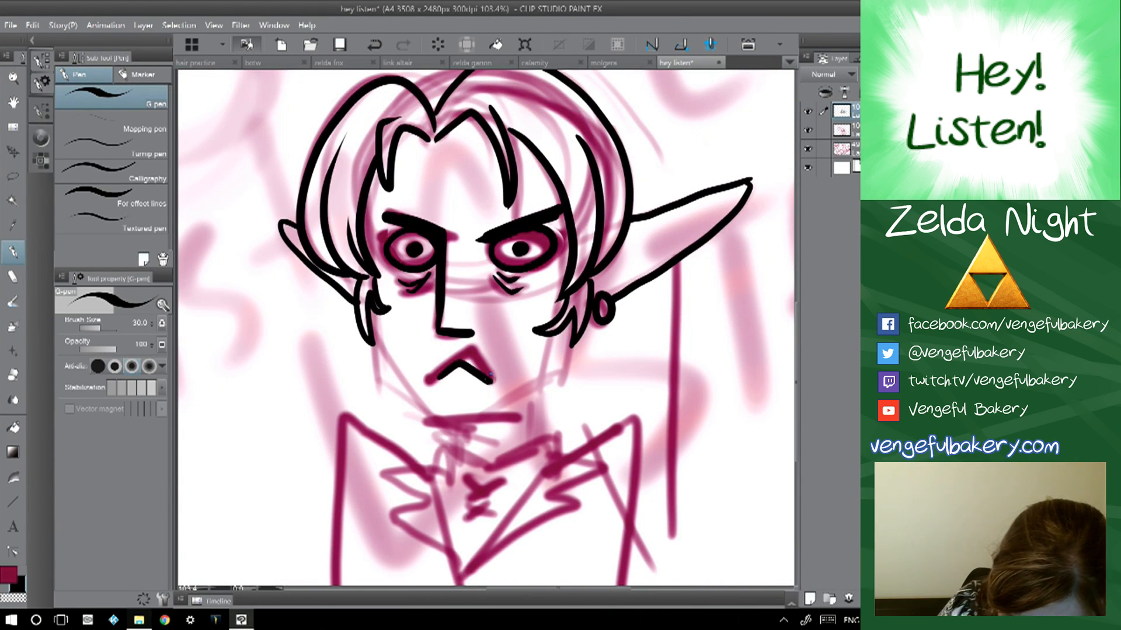
pyautogui.scroll(-1, 490, 376)
pyautogui.hotkey('ctrl', 'z')
pyautogui.moveTo(433, 390)
pyautogui.mouseDown()
pyautogui.moveTo(450, 348)
pyautogui.moveTo(517, 388)
pyautogui.mouseUp()
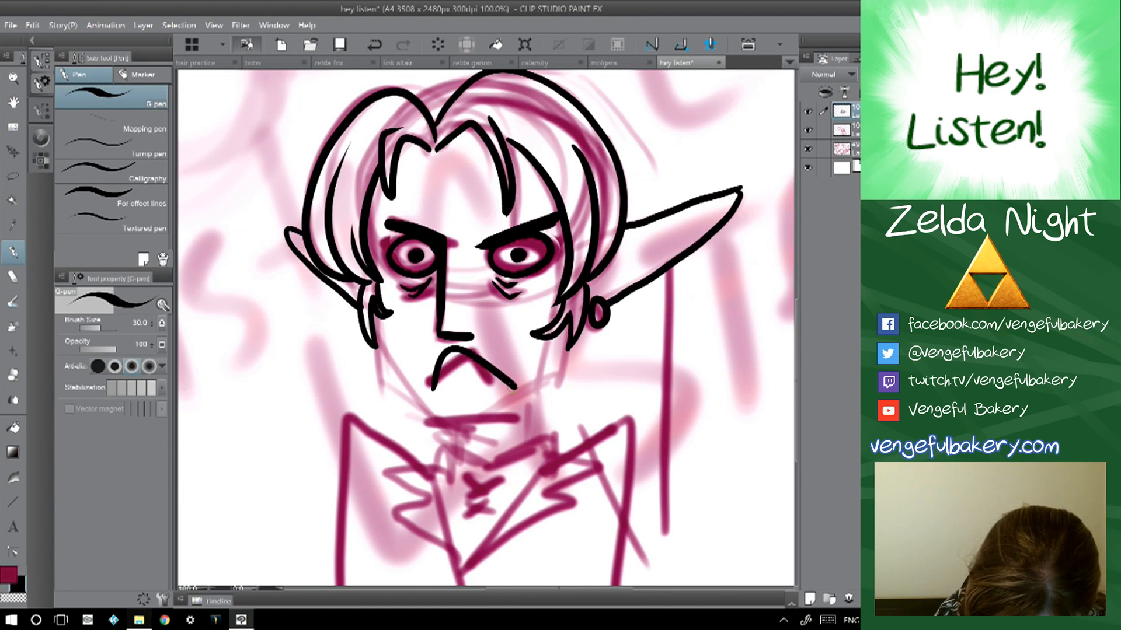
# - Lower the opacity of the character sketch layer and make the line art layer active again
pyautogui.scroll(-3, 514, 389)
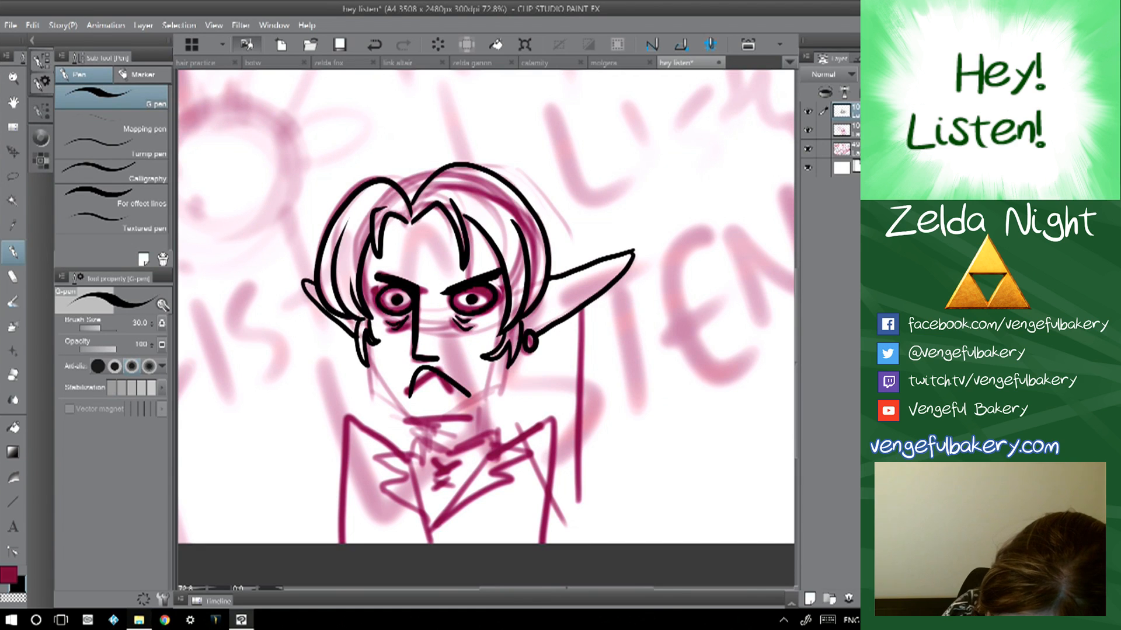
pyautogui.click(854, 149)
pyautogui.click(854, 130)
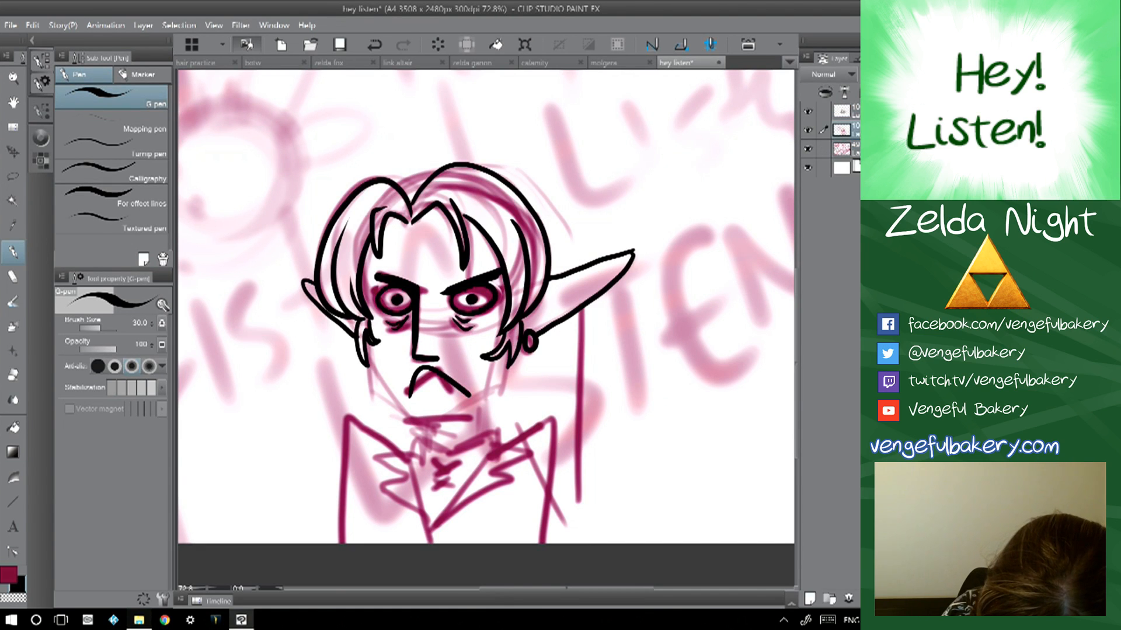
pyautogui.click(873, 75)
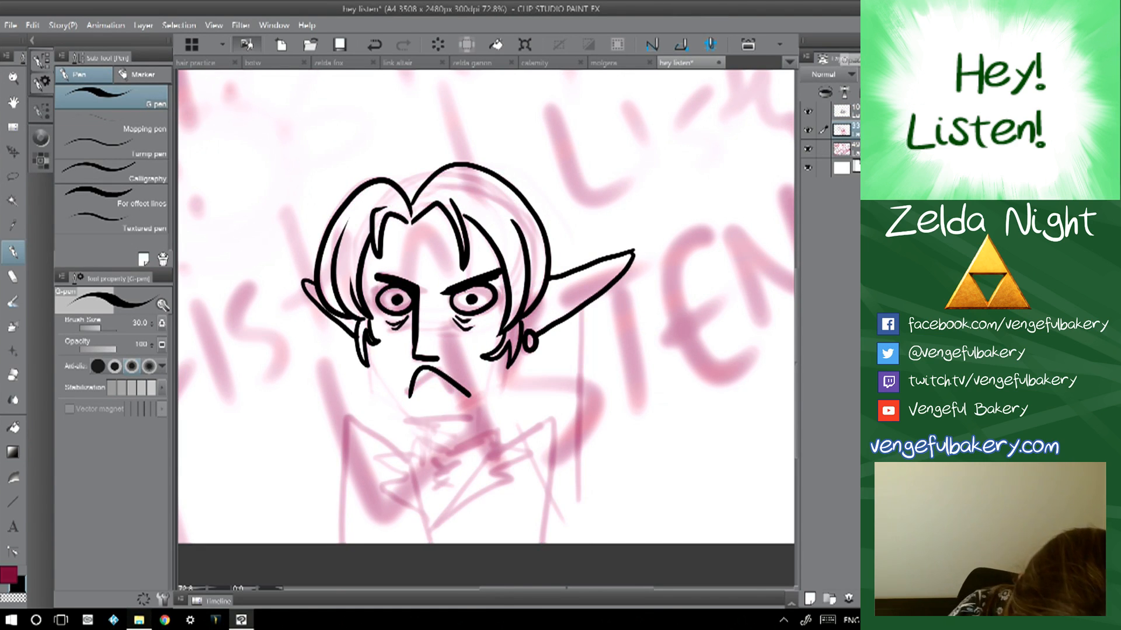
pyautogui.click(854, 111)
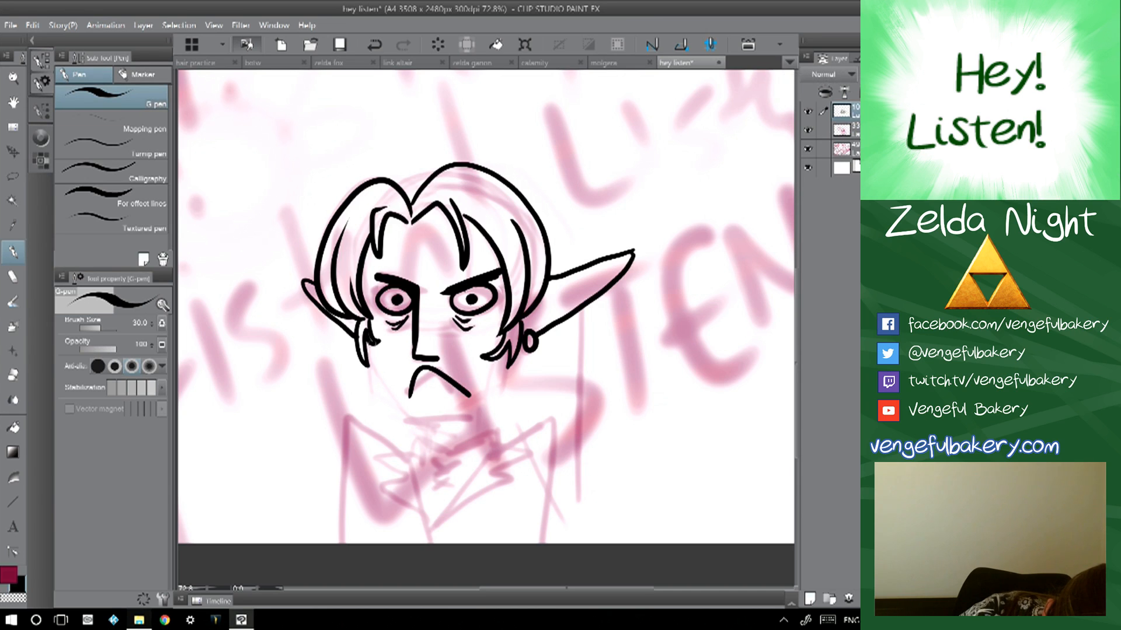
# - Ink the character's jaw and narrow chin, and add an inner line along the long ear
pyautogui.moveTo(371, 342)
pyautogui.mouseDown()
pyautogui.moveTo(384, 385)
pyautogui.moveTo(421, 419)
pyautogui.moveTo(463, 419)
pyautogui.mouseUp()
pyautogui.moveTo(506, 349); pyautogui.dragTo(454, 419)
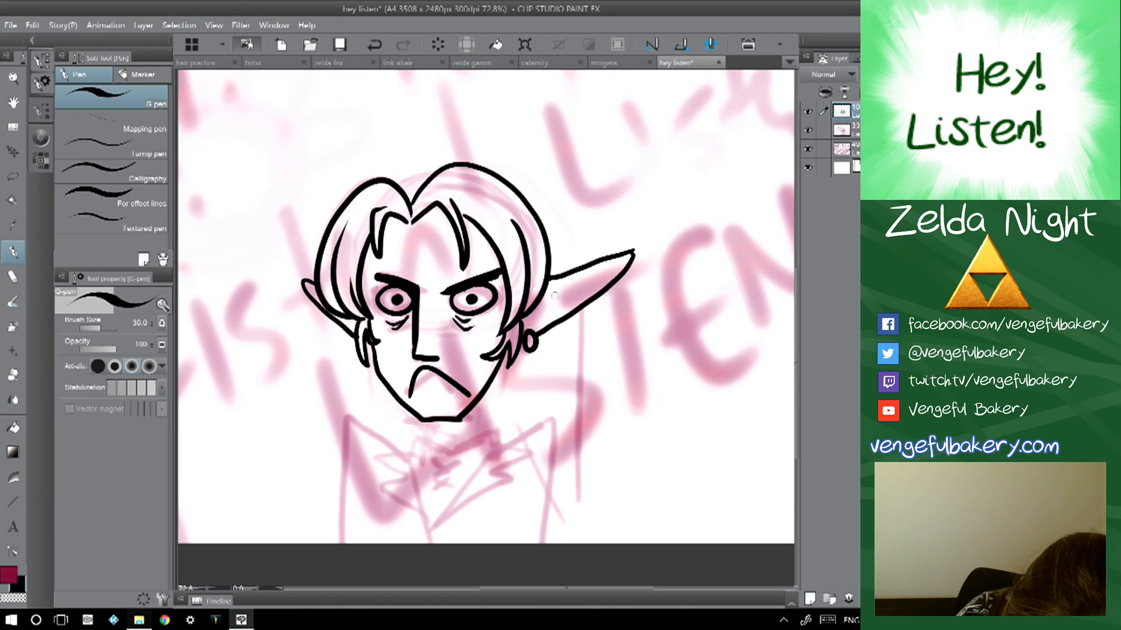
pyautogui.moveTo(550, 286)
pyautogui.mouseDown()
pyautogui.moveTo(594, 274)
pyautogui.moveTo(544, 319)
pyautogui.mouseUp()
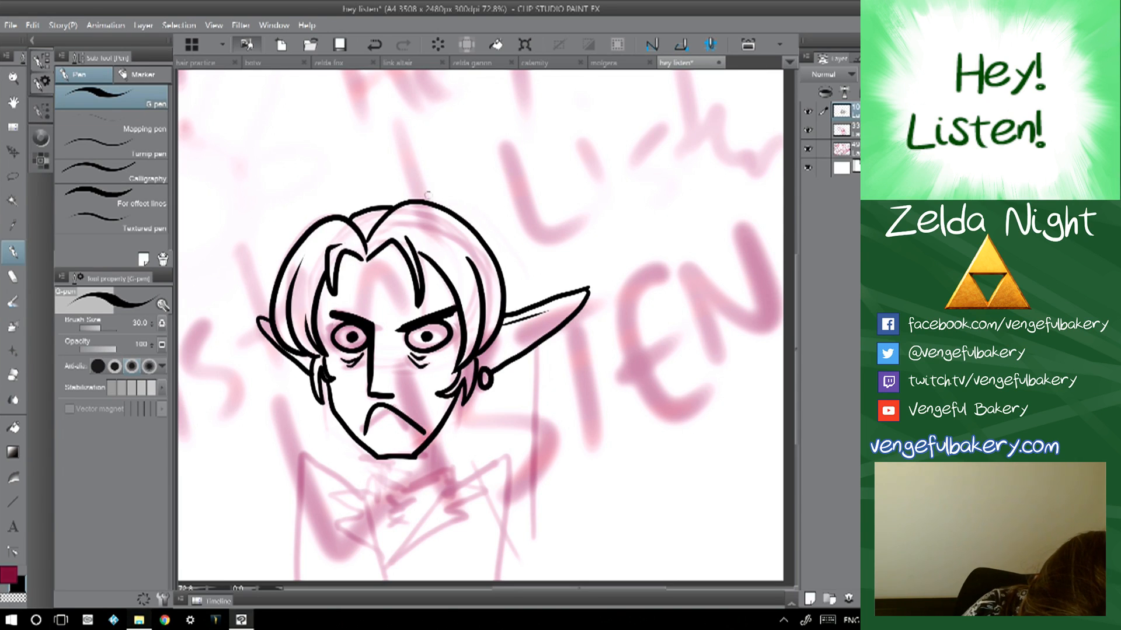
# - Ink the cap's curved top behind the hair and its long edge hanging down behind the ear
pyautogui.moveTo(437, 203)
pyautogui.mouseDown()
pyautogui.moveTo(498, 227)
pyautogui.moveTo(537, 304)
pyautogui.mouseUp()
pyautogui.moveTo(538, 346); pyautogui.dragTo(528, 562)
# - Ink the neck and the pointed collar with its two X stitches and jagged flaps on both sides
pyautogui.scroll(-2, 529, 525)
pyautogui.moveTo(442, 343)
pyautogui.mouseDown()
pyautogui.moveTo(445, 366)
pyautogui.moveTo(461, 363)
pyautogui.moveTo(462, 390)
pyautogui.moveTo(386, 367)
pyautogui.moveTo(383, 390)
pyautogui.moveTo(422, 391)
pyautogui.moveTo(413, 391)
pyautogui.moveTo(423, 405)
pyautogui.mouseUp()
pyautogui.moveTo(423, 397)
pyautogui.mouseDown()
pyautogui.moveTo(412, 406)
pyautogui.moveTo(420, 435)
pyautogui.moveTo(400, 458)
pyautogui.mouseUp()
pyautogui.moveTo(383, 388); pyautogui.dragTo(399, 459)
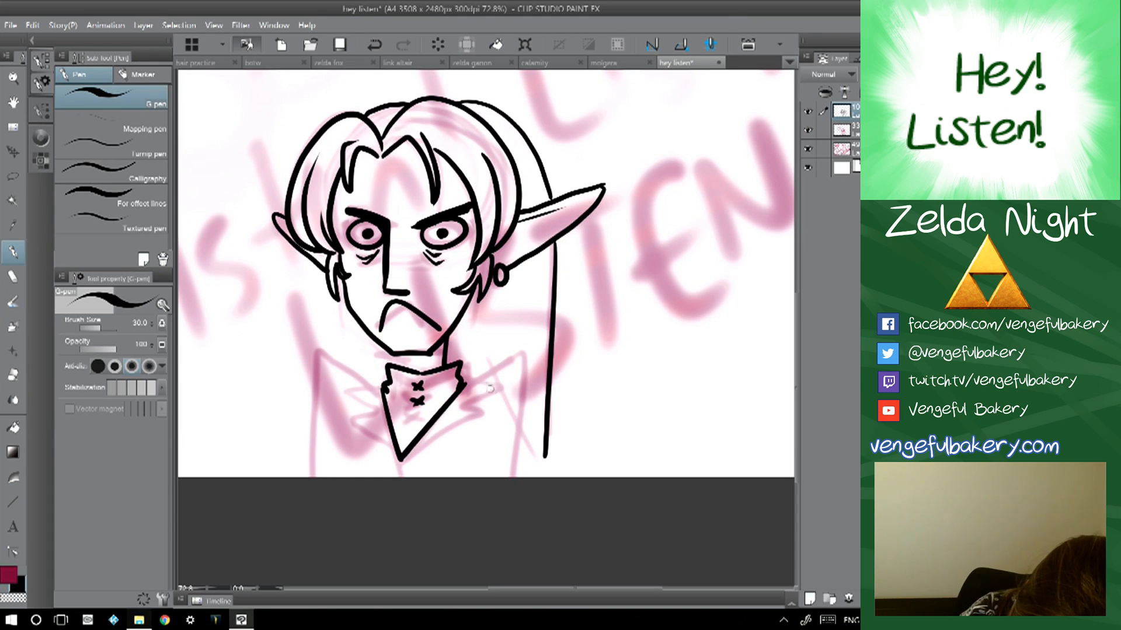
pyautogui.moveTo(460, 373)
pyautogui.mouseDown()
pyautogui.moveTo(508, 368)
pyautogui.moveTo(465, 403)
pyautogui.moveTo(489, 408)
pyautogui.moveTo(402, 461)
pyautogui.mouseUp()
pyautogui.moveTo(389, 371)
pyautogui.mouseDown()
pyautogui.moveTo(349, 377)
pyautogui.moveTo(359, 415)
pyautogui.moveTo(402, 461)
pyautogui.mouseUp()
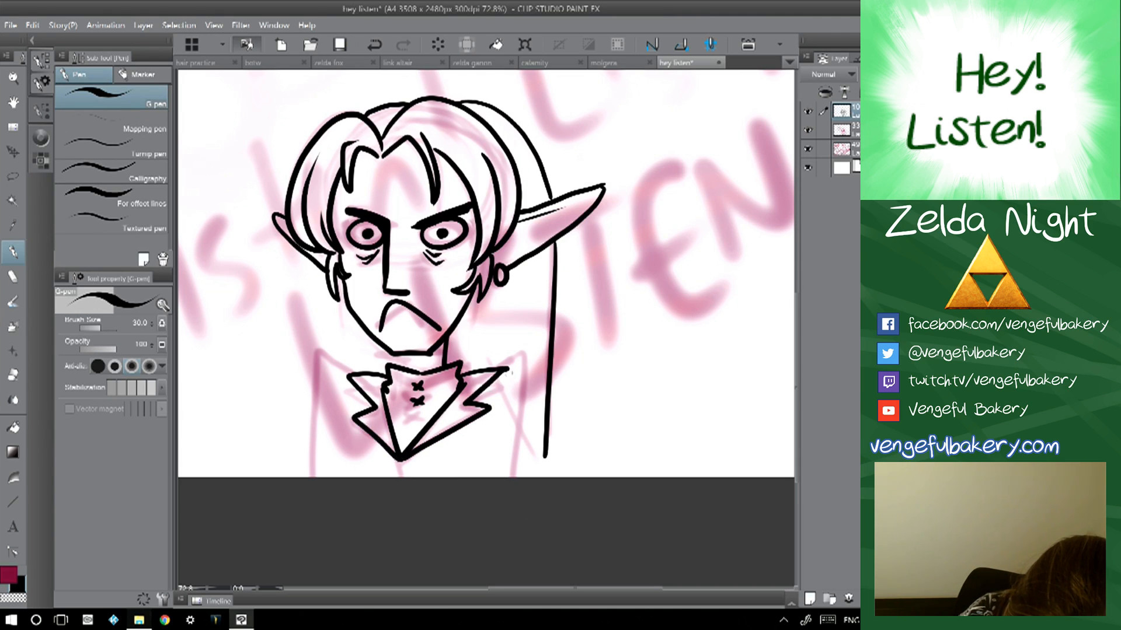
# - Ink the pointed shoulders on both sides of the collar and the straight sides of the torso
pyautogui.moveTo(487, 370); pyautogui.dragTo(520, 348)
pyautogui.moveTo(523, 363); pyautogui.dragTo(523, 476)
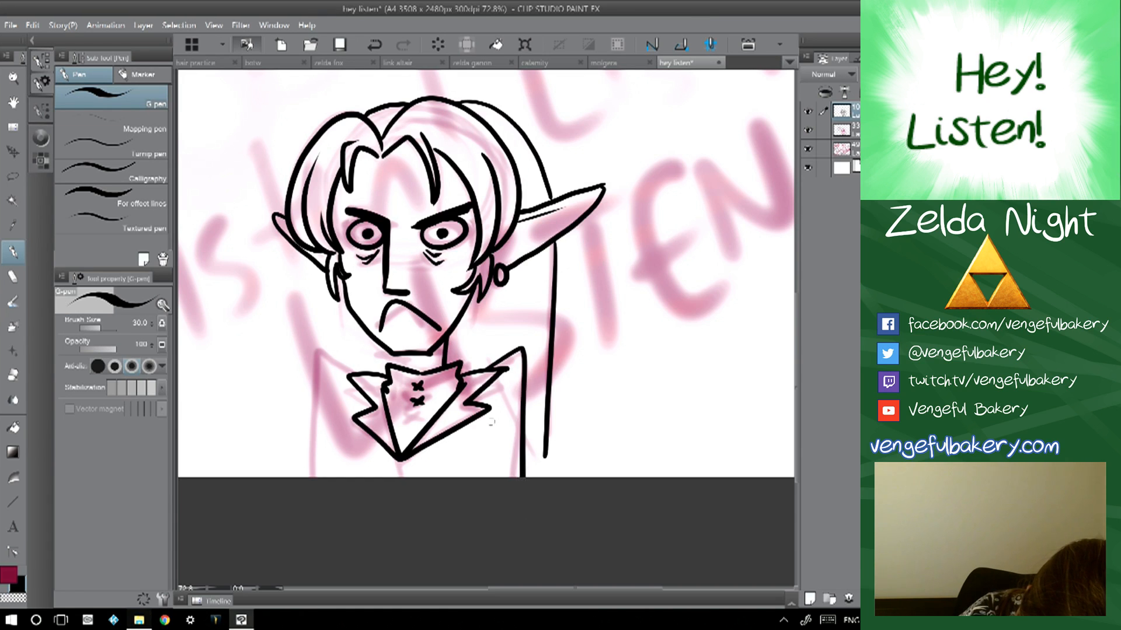
pyautogui.moveTo(375, 369)
pyautogui.mouseDown()
pyautogui.moveTo(339, 359)
pyautogui.moveTo(324, 381)
pyautogui.moveTo(325, 478)
pyautogui.mouseUp()
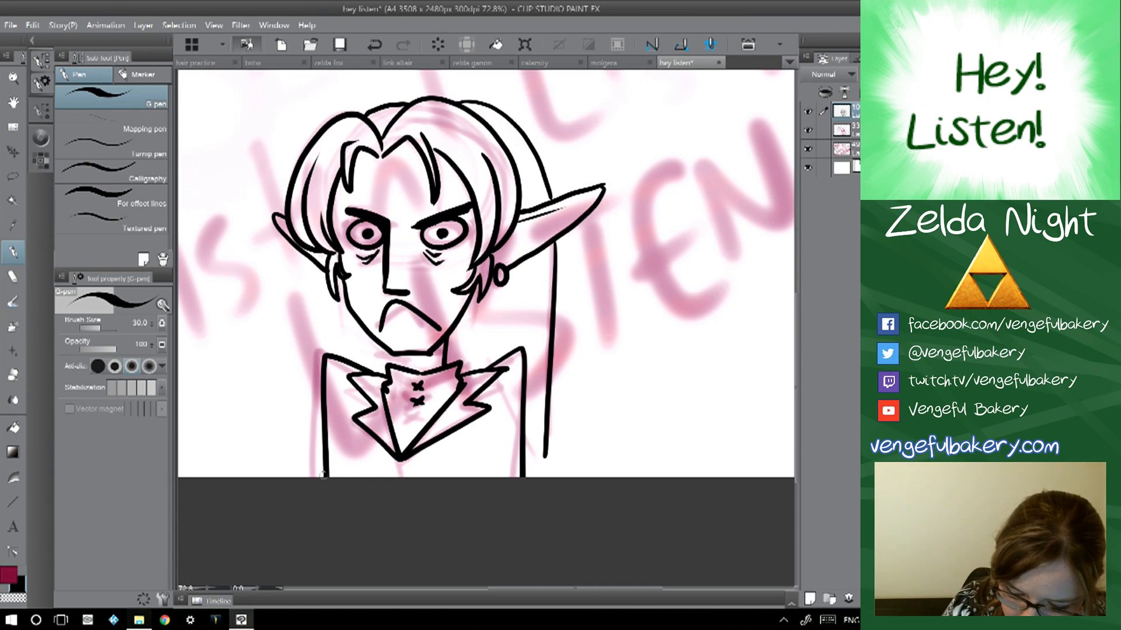
# - Close the hanging cap with a pointed tip and an inner edge behind the jaw, and complete the neck lines
pyautogui.moveTo(544, 455); pyautogui.dragTo(525, 426)
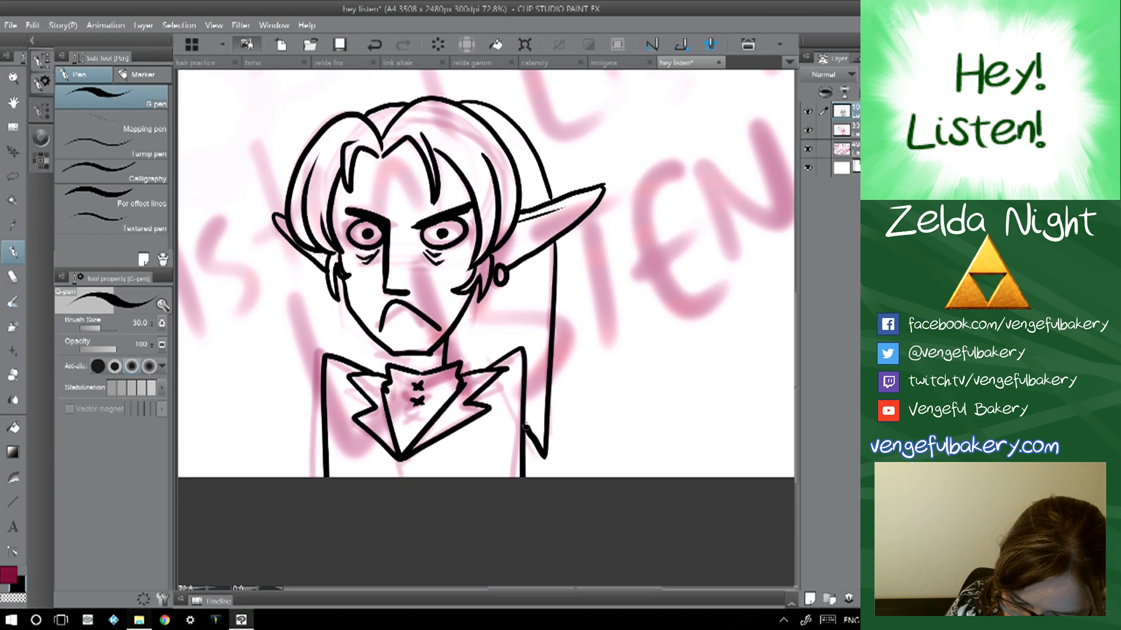
pyautogui.moveTo(496, 361); pyautogui.dragTo(467, 303)
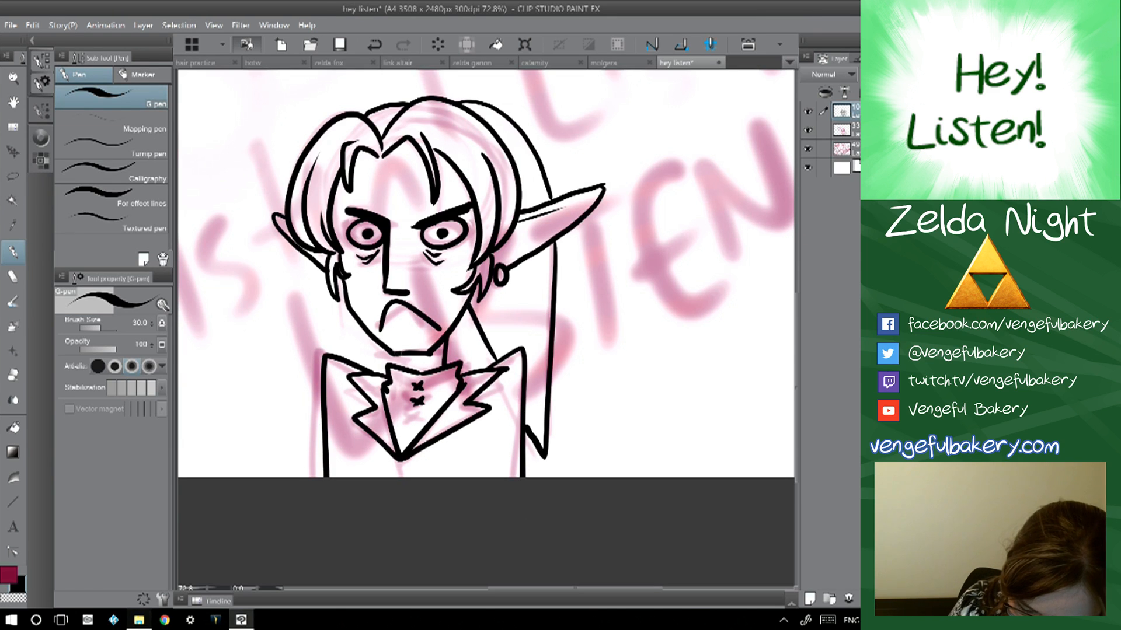
pyautogui.moveTo(399, 357); pyautogui.dragTo(439, 376)
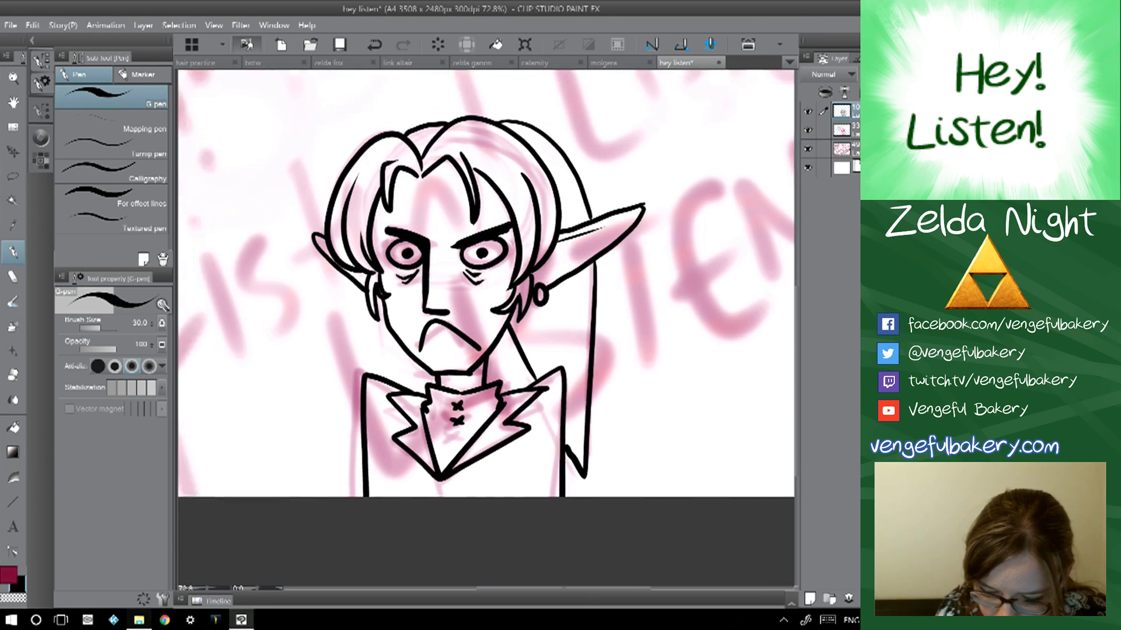
# - Set the drawing colour to grey and ink the large and small wings on the fairy's side nearest the character
pyautogui.scroll(-3, 486, 306)
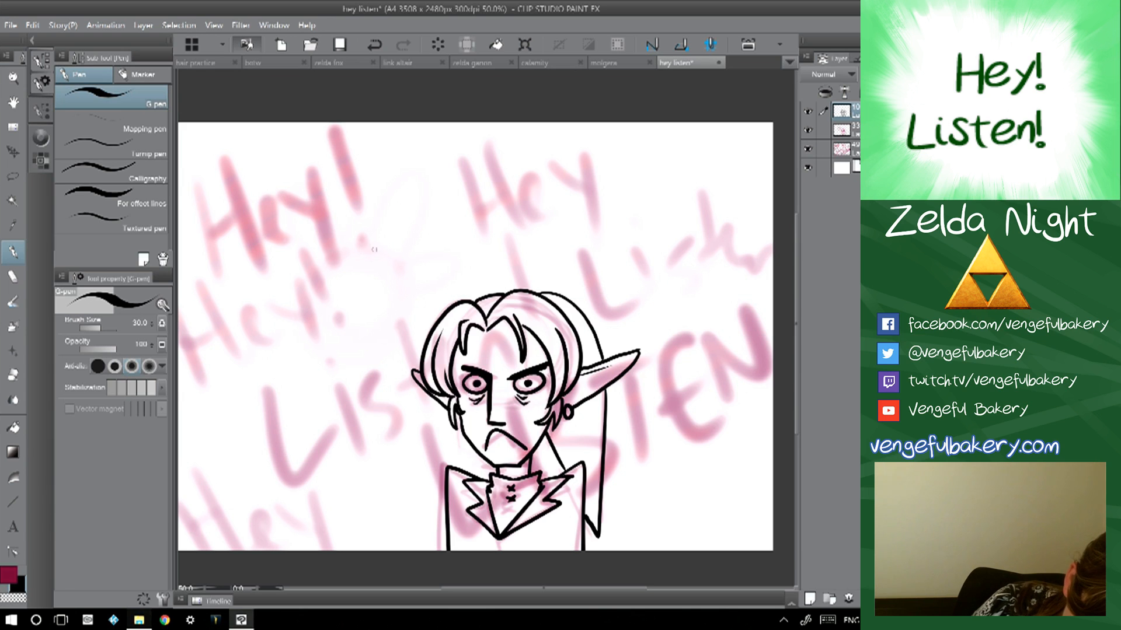
pyautogui.click(9, 575)
pyautogui.click(420, 310)
pyautogui.click(343, 400)
pyautogui.moveTo(380, 250)
pyautogui.mouseDown()
pyautogui.moveTo(391, 195)
pyautogui.moveTo(420, 177)
pyautogui.moveTo(428, 199)
pyautogui.moveTo(403, 246)
pyautogui.moveTo(452, 248)
pyautogui.moveTo(409, 283)
pyautogui.mouseUp()
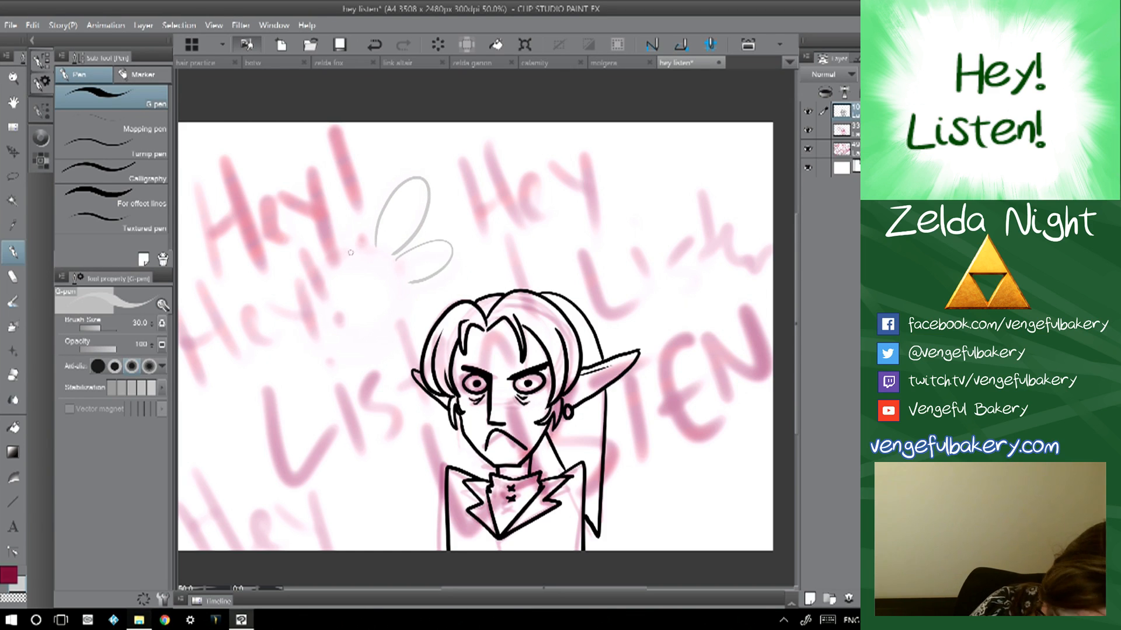
# - Fade the lettering sketch and strengthen the character and fairy sketch, then ink the fairy's two remaining wings on the line art layer
pyautogui.click(841, 149)
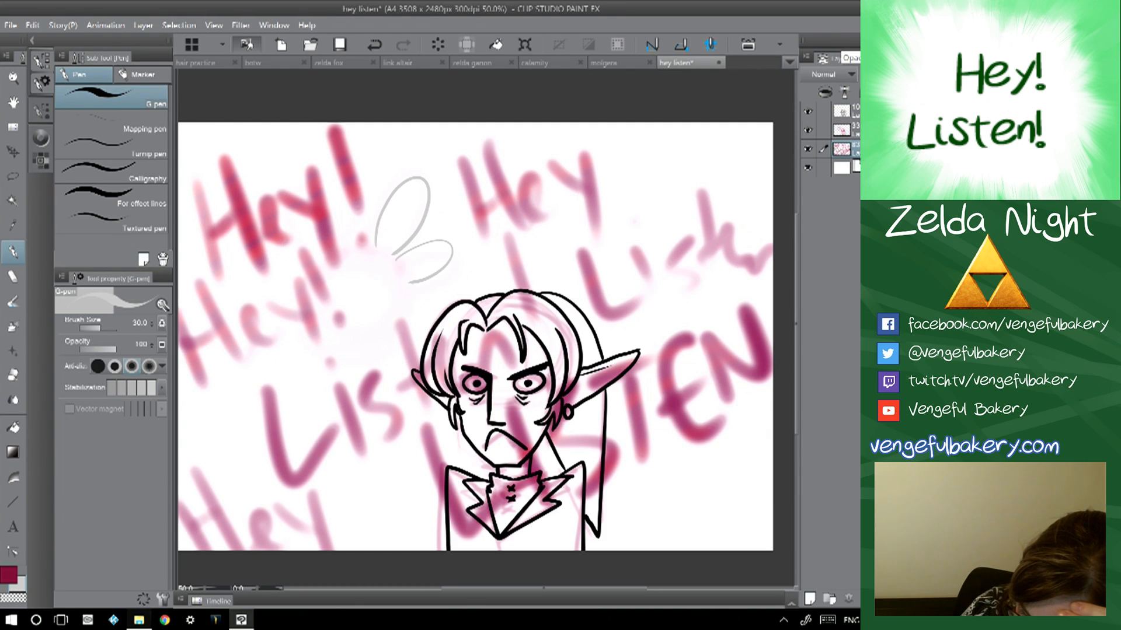
pyautogui.click(843, 57)
pyautogui.click(849, 130)
pyautogui.click(860, 74)
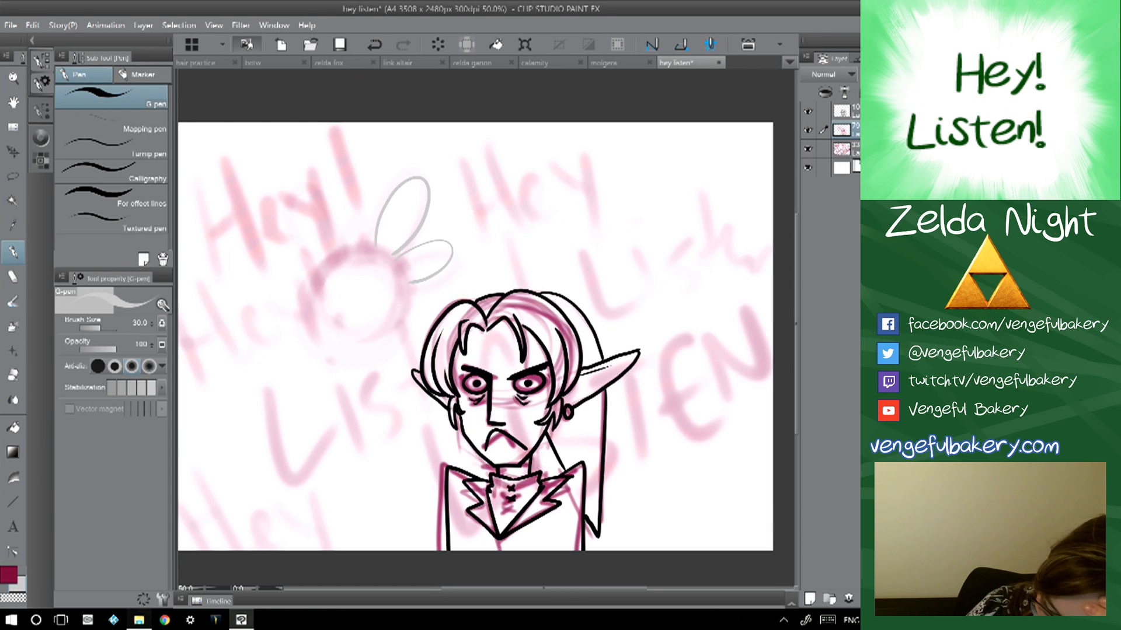
pyautogui.click(843, 111)
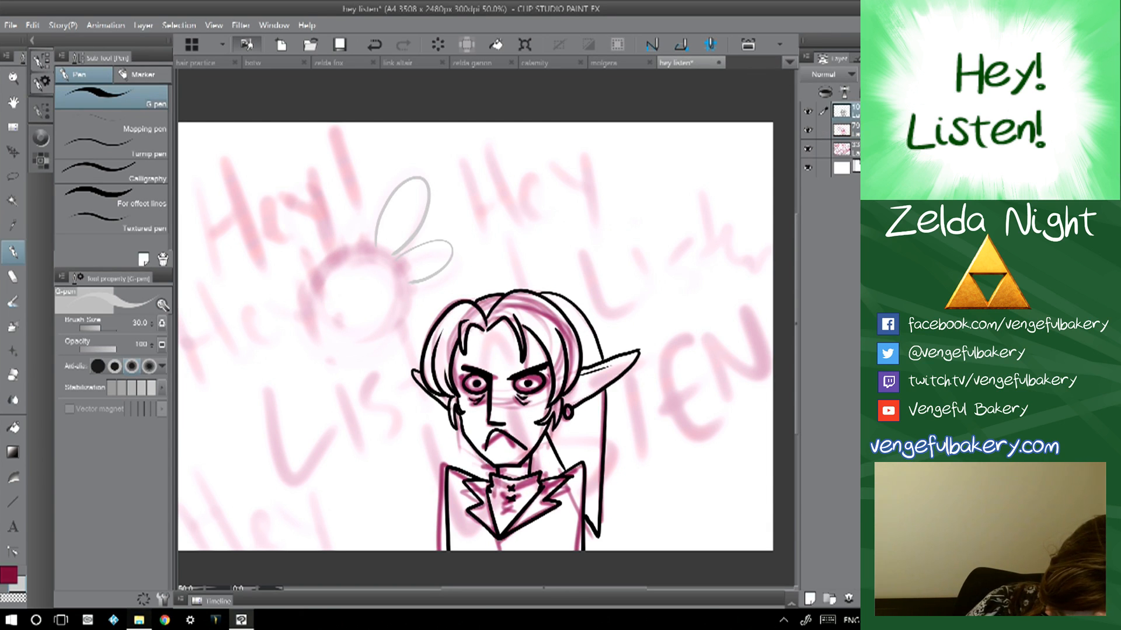
pyautogui.moveTo(327, 259)
pyautogui.mouseDown()
pyautogui.moveTo(306, 244)
pyautogui.moveTo(303, 194)
pyautogui.moveTo(338, 214)
pyautogui.moveTo(343, 248)
pyautogui.moveTo(353, 219)
pyautogui.mouseUp()
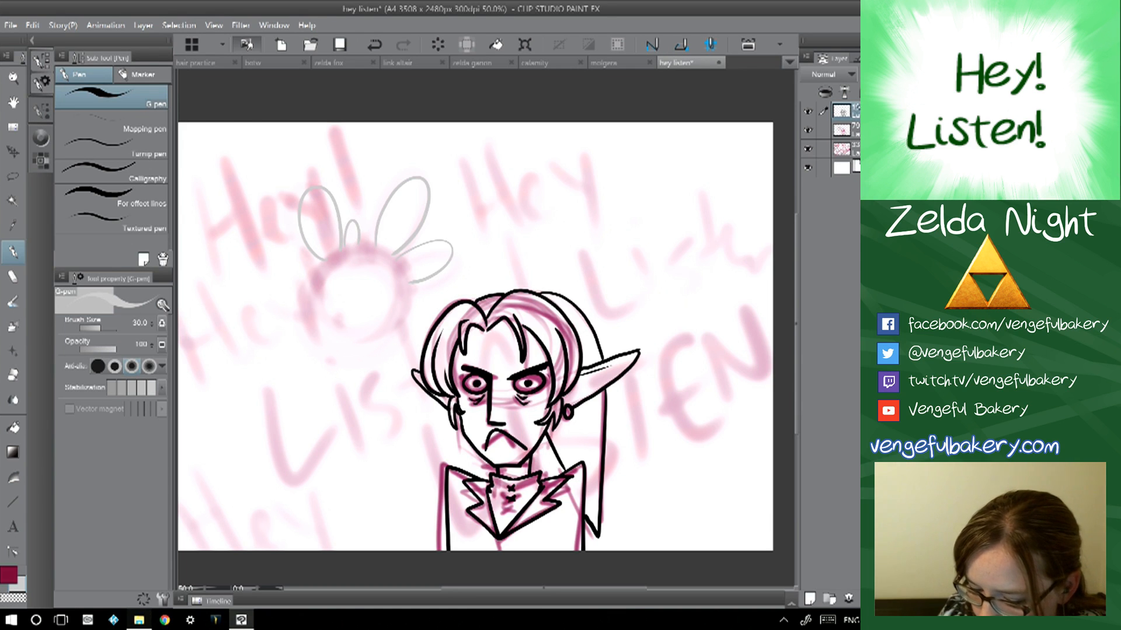
# - Fade the character and fairy sketch layer again and add two new layers, placing one beneath the line art
pyautogui.click(844, 130)
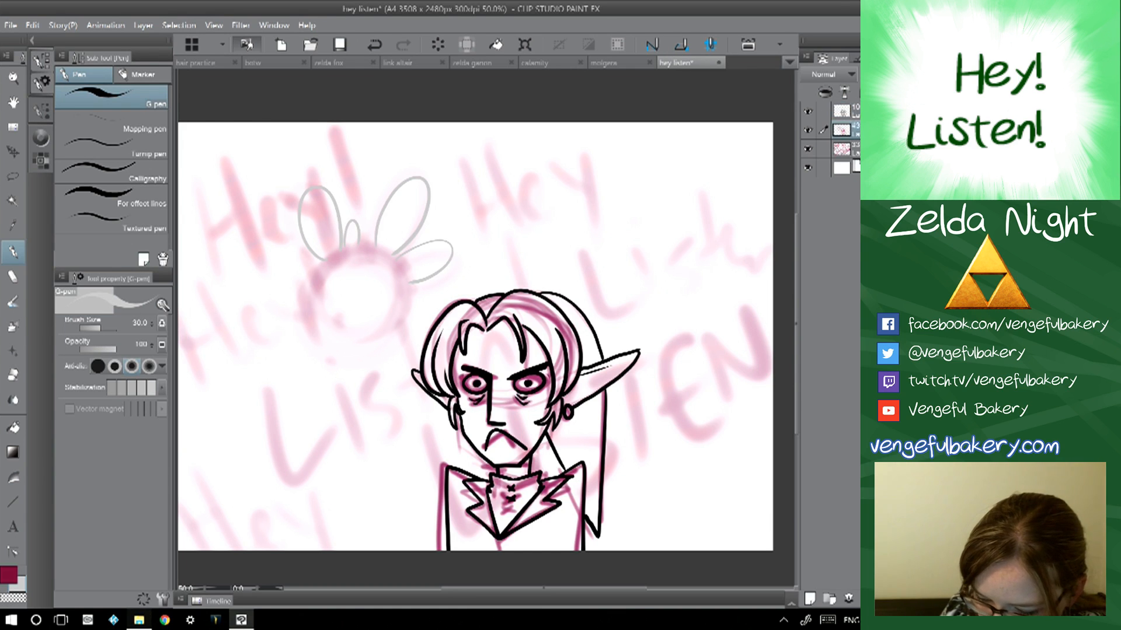
pyautogui.click(871, 75)
pyautogui.click(867, 74)
pyautogui.click(843, 111)
pyautogui.click(810, 599)
pyautogui.click(810, 599)
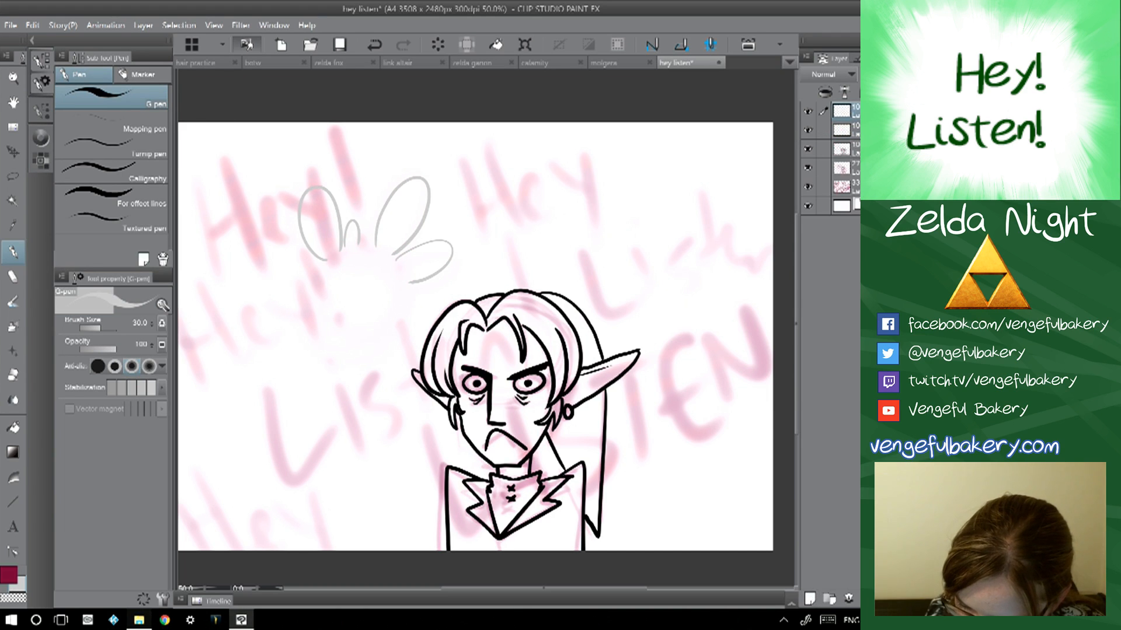
pyautogui.click(853, 130)
pyautogui.moveTo(843, 130); pyautogui.dragTo(843, 152)
# - Set the drawing colour to light blue with RGB 57, 182, 249
pyautogui.moveTo(485, 336); pyautogui.dragTo(507, 310)
pyautogui.doubleClick(8, 575)
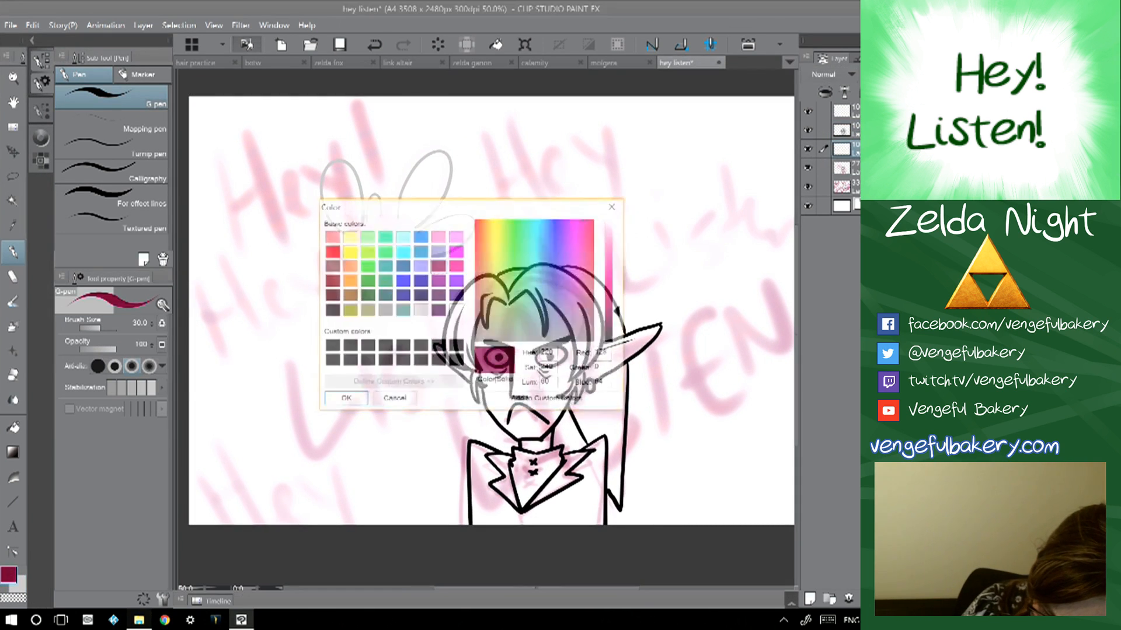
pyautogui.click(404, 251)
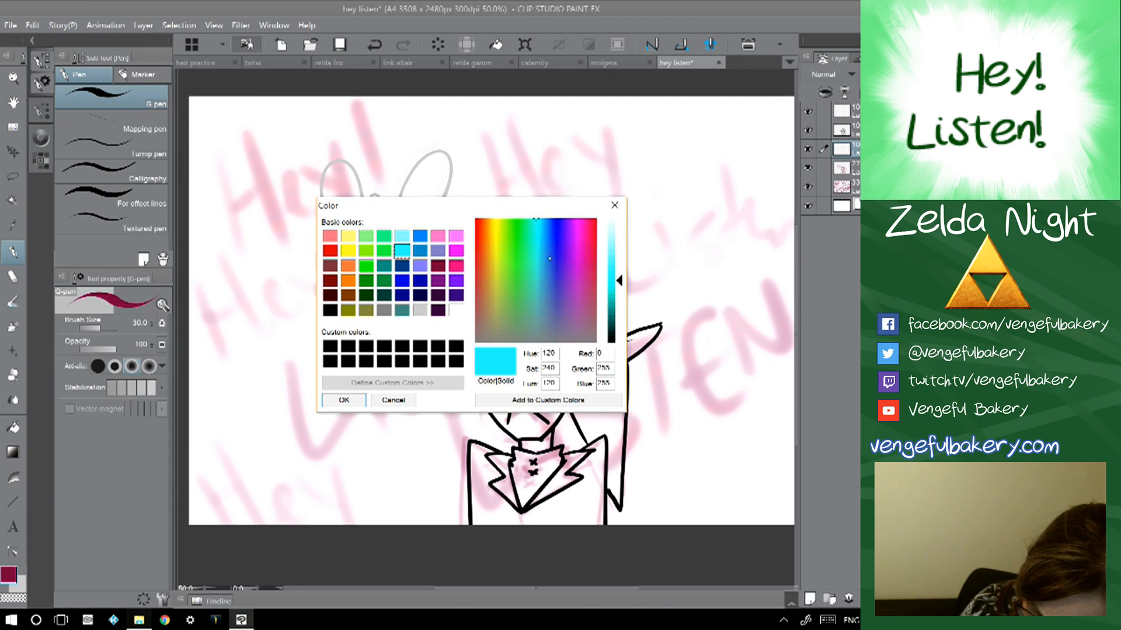
pyautogui.click(552, 229)
pyautogui.click(542, 226)
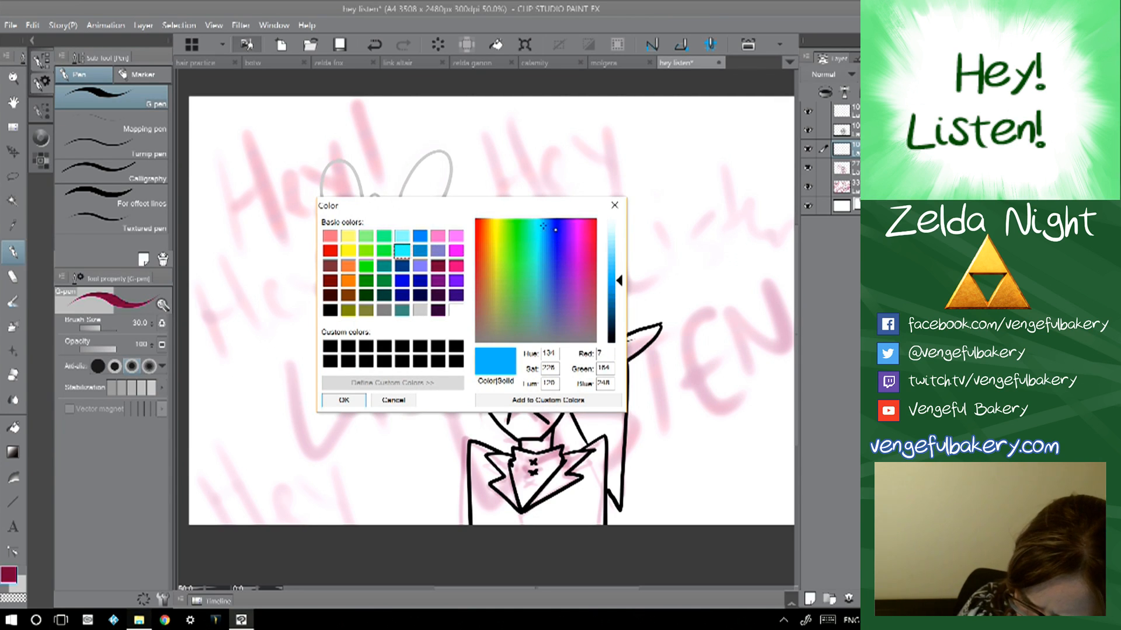
pyautogui.click(621, 268)
pyautogui.click(365, 398)
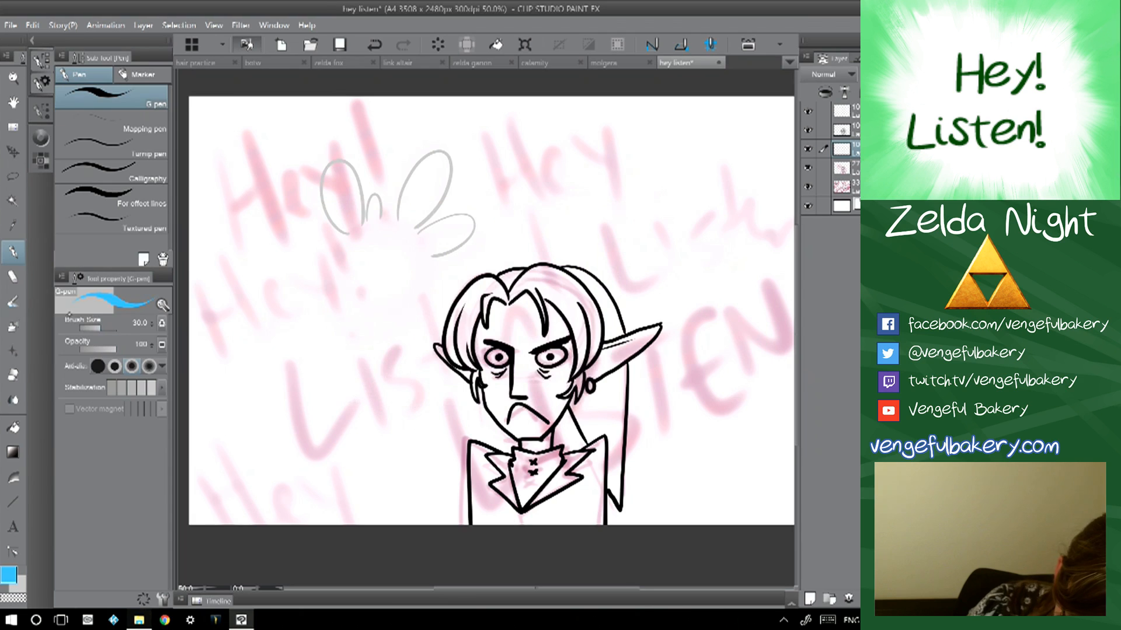
# - Paint the fairy's round body with the Uneven layering brush as a blue ring, enlarging the brush to build a glow around a pale centre
pyautogui.press('b')
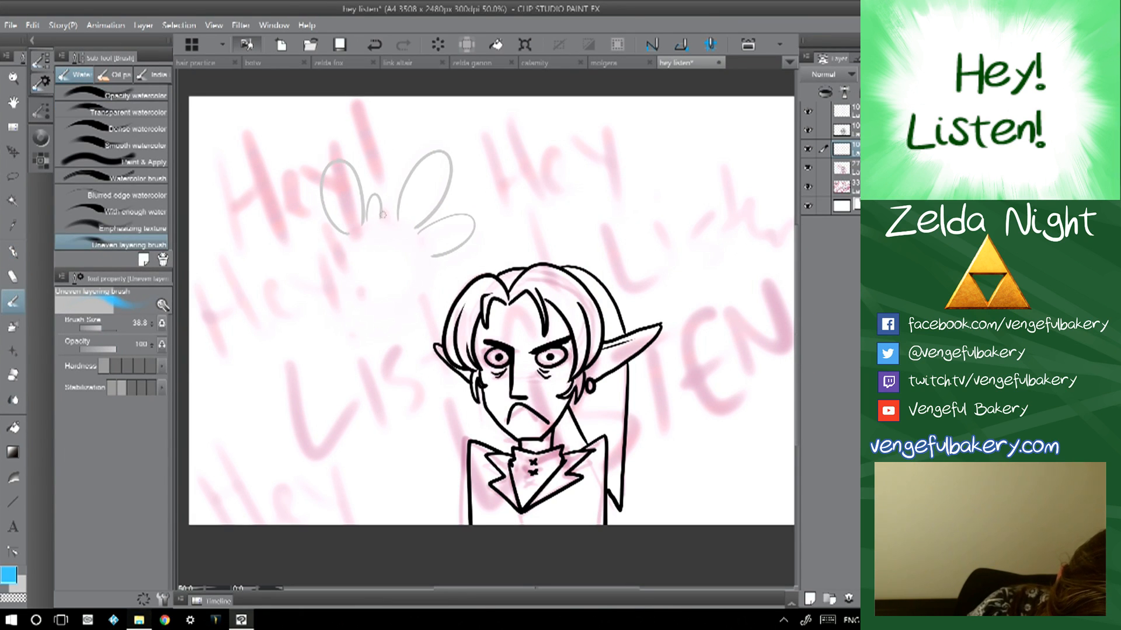
pyautogui.moveTo(430, 248)
pyautogui.mouseDown()
pyautogui.moveTo(365, 224)
pyautogui.moveTo(333, 280)
pyautogui.moveTo(338, 239)
pyautogui.moveTo(338, 274)
pyautogui.mouseUp()
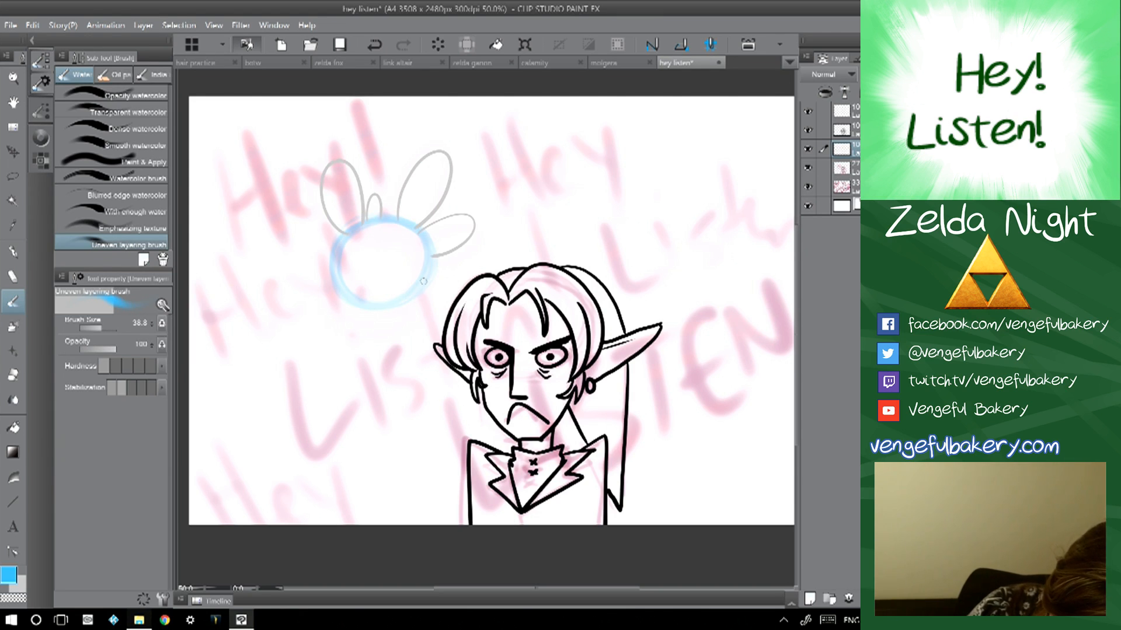
pyautogui.moveTo(405, 221)
pyautogui.mouseDown()
pyautogui.moveTo(403, 294)
pyautogui.moveTo(341, 255)
pyautogui.moveTo(399, 226)
pyautogui.moveTo(402, 297)
pyautogui.moveTo(342, 272)
pyautogui.moveTo(385, 229)
pyautogui.moveTo(428, 277)
pyautogui.moveTo(346, 276)
pyautogui.mouseUp()
pyautogui.press(']')
pyautogui.moveTo(380, 296)
pyautogui.mouseDown()
pyautogui.moveTo(372, 232)
pyautogui.moveTo(385, 286)
pyautogui.moveTo(355, 251)
pyautogui.moveTo(412, 266)
pyautogui.moveTo(350, 271)
pyautogui.moveTo(408, 235)
pyautogui.moveTo(375, 286)
pyautogui.moveTo(373, 233)
pyautogui.moveTo(421, 267)
pyautogui.moveTo(350, 265)
pyautogui.moveTo(403, 235)
pyautogui.moveTo(391, 291)
pyautogui.moveTo(343, 242)
pyautogui.moveTo(414, 268)
pyautogui.moveTo(338, 265)
pyautogui.moveTo(426, 252)
pyautogui.mouseUp()
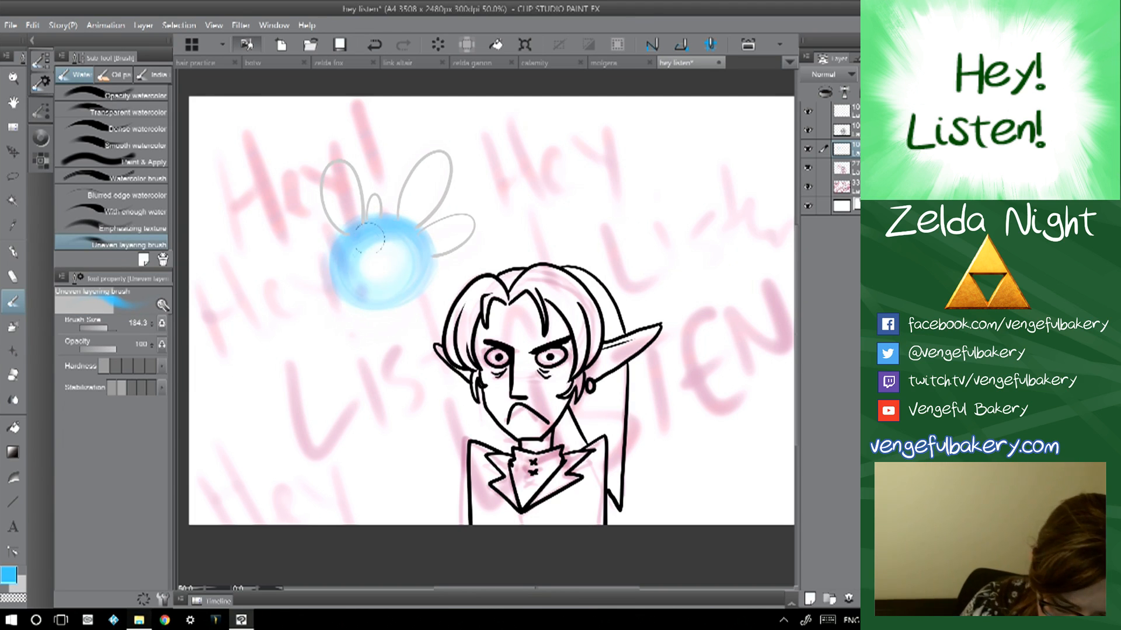
# - Switch to the light grey secondary colour and brush soft shading into the fairy's small lower wing
pyautogui.click(18, 582)
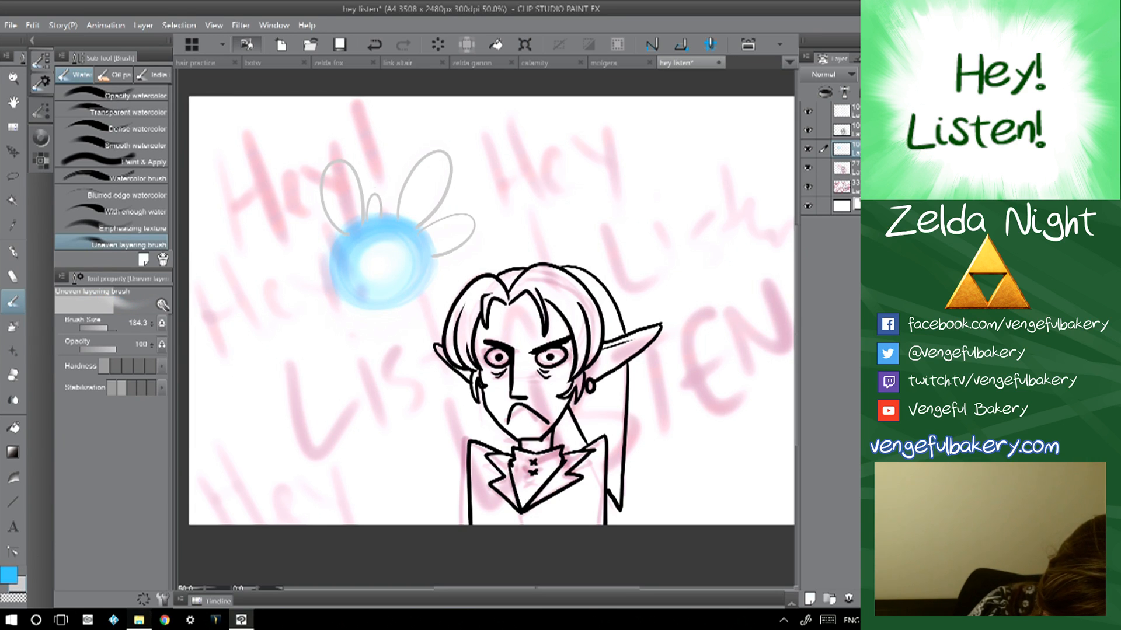
pyautogui.moveTo(470, 219); pyautogui.dragTo(432, 237)
pyautogui.moveTo(359, 196)
pyautogui.mouseDown()
pyautogui.moveTo(336, 180)
pyautogui.moveTo(351, 171)
pyautogui.moveTo(342, 226)
pyautogui.moveTo(339, 198)
pyautogui.mouseUp()
pyautogui.moveTo(375, 250); pyautogui.dragTo(384, 257)
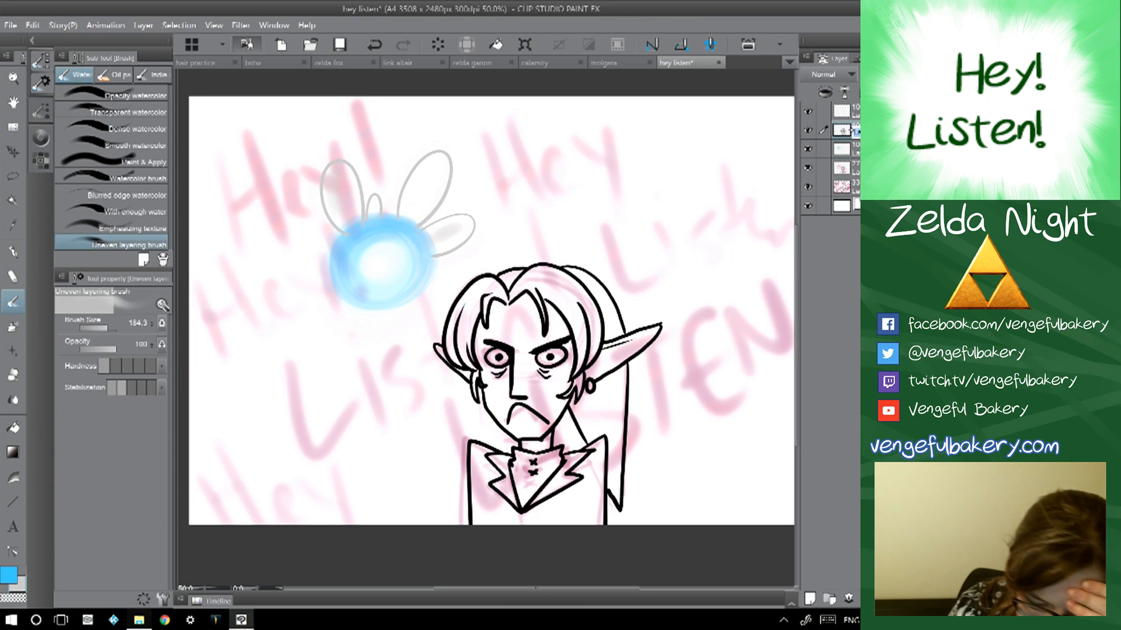
# - Select the area around the line art with the Magic wand, invert the selection, and make the top empty layer active
pyautogui.click(12, 200)
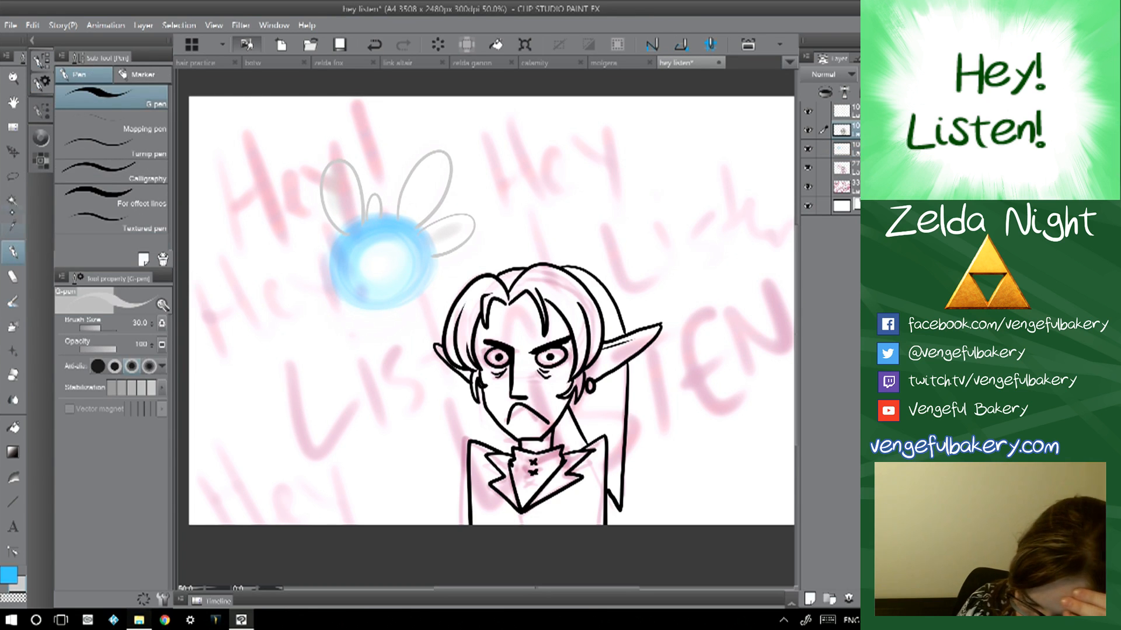
pyautogui.click(387, 354)
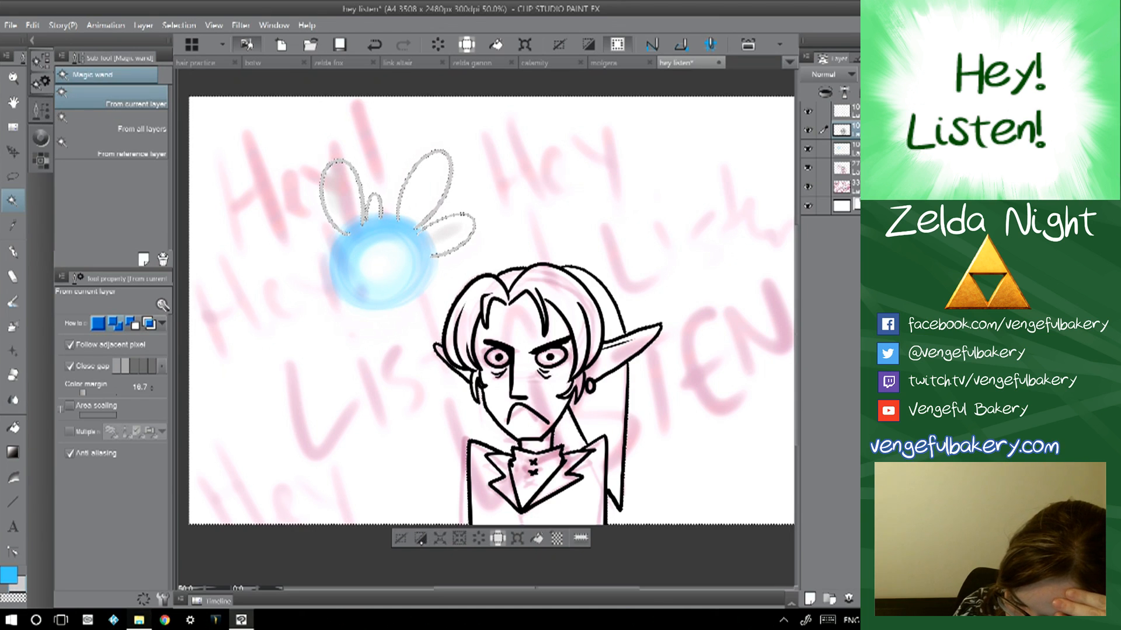
pyautogui.click(841, 111)
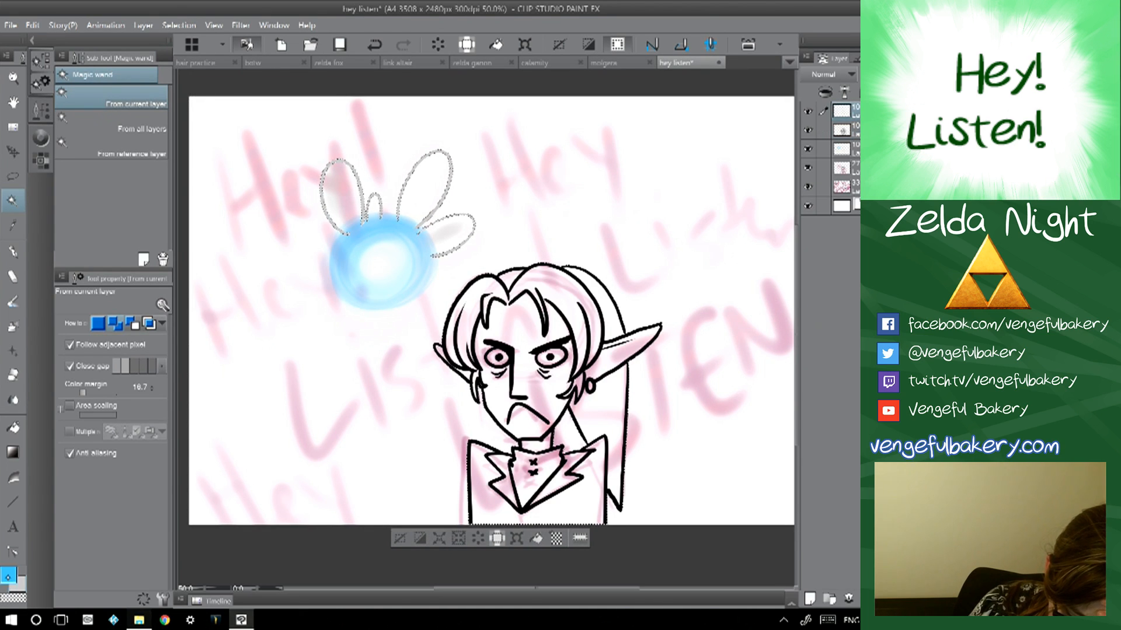
# - Set the drawing colour to white
pyautogui.doubleClick(9, 575)
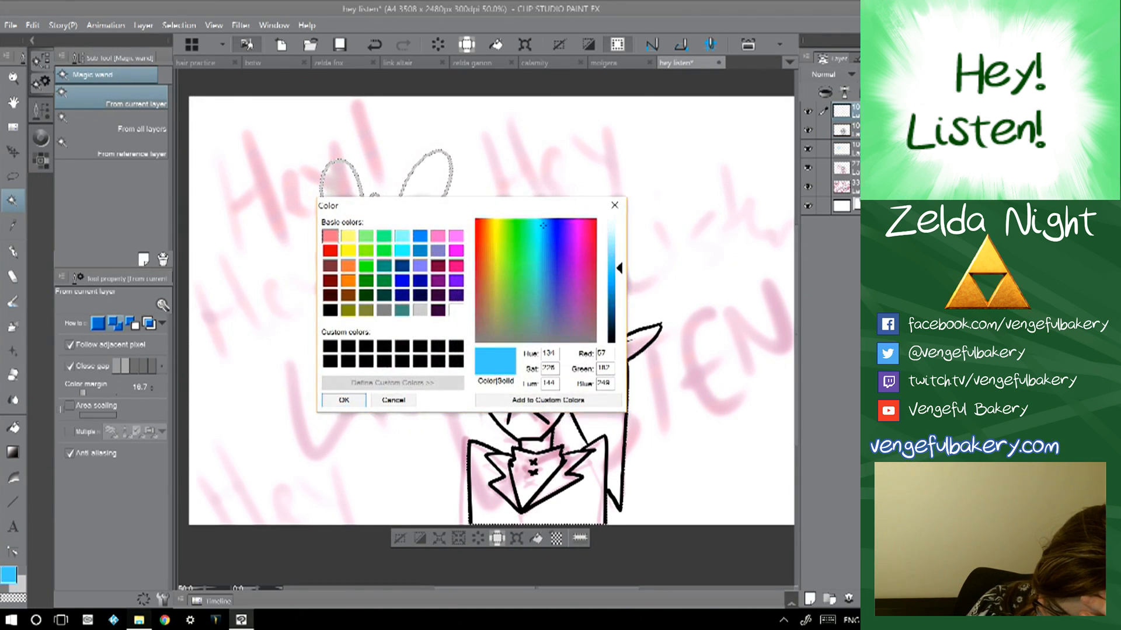
pyautogui.click(459, 311)
pyautogui.click(344, 400)
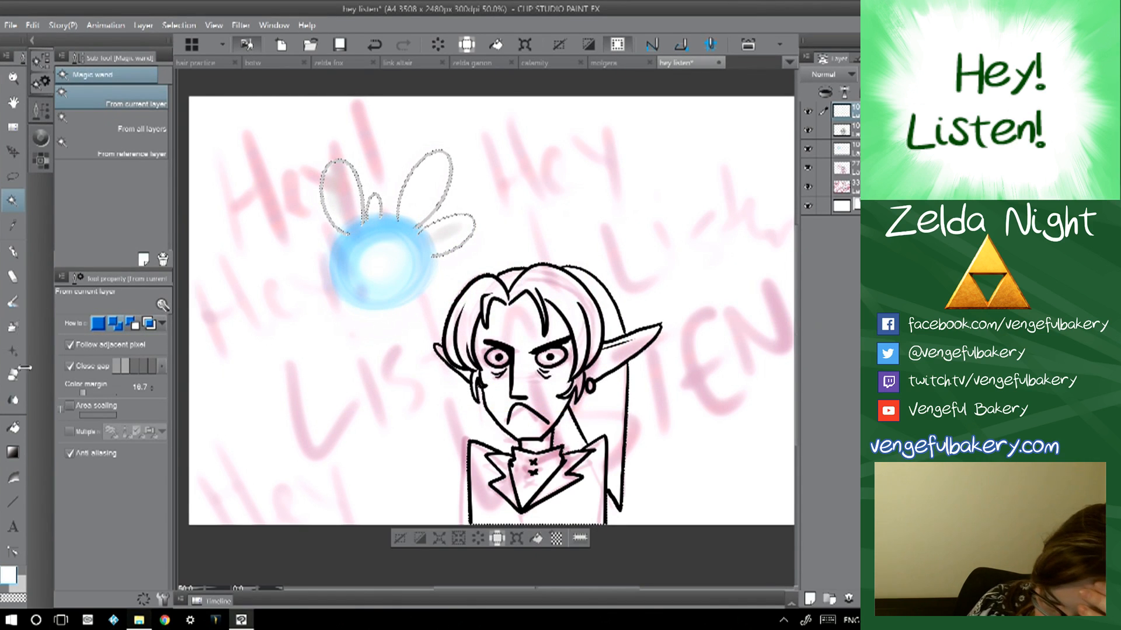
# - Fill the selected character area with white on the third layer from the top, and deselect
pyautogui.press('g')
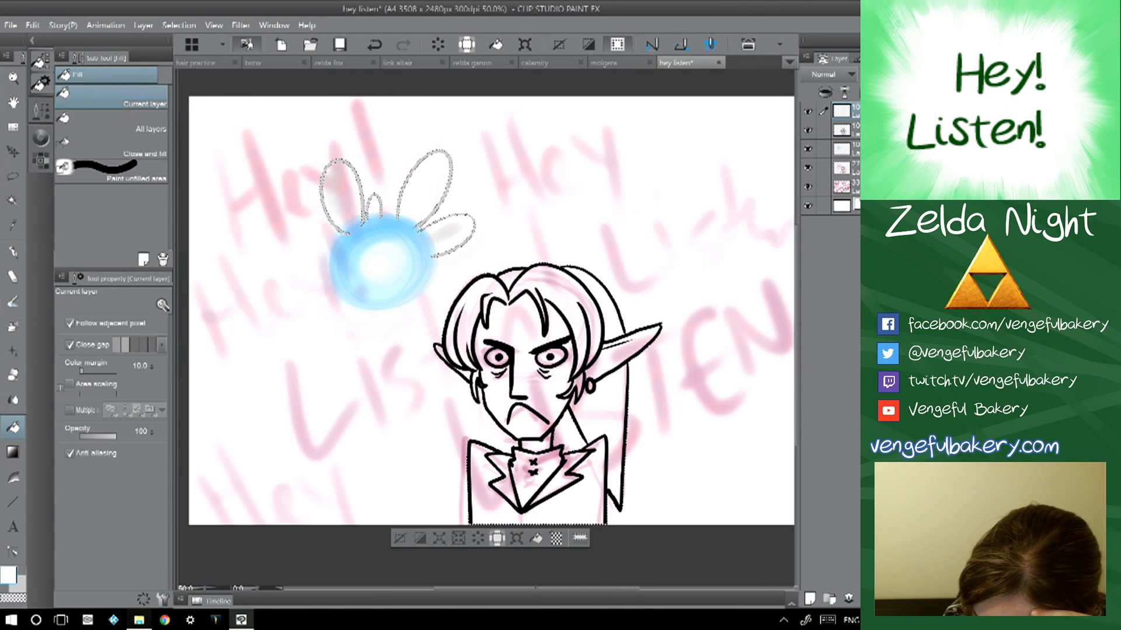
pyautogui.click(841, 149)
pyautogui.click(590, 461)
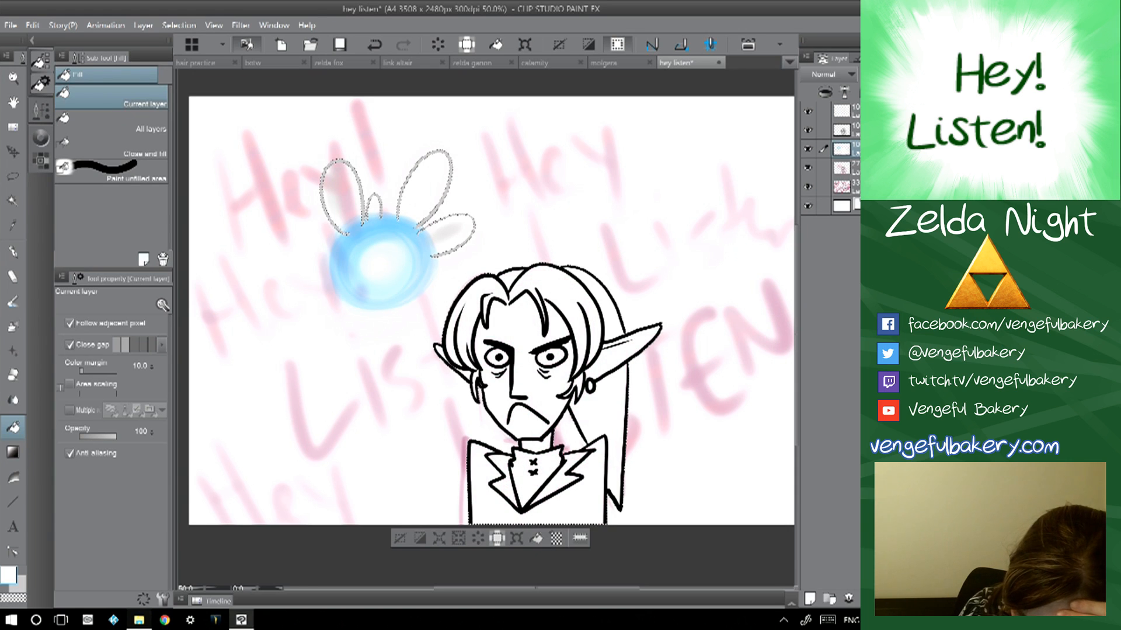
pyautogui.hotkey('ctrl', 'd')
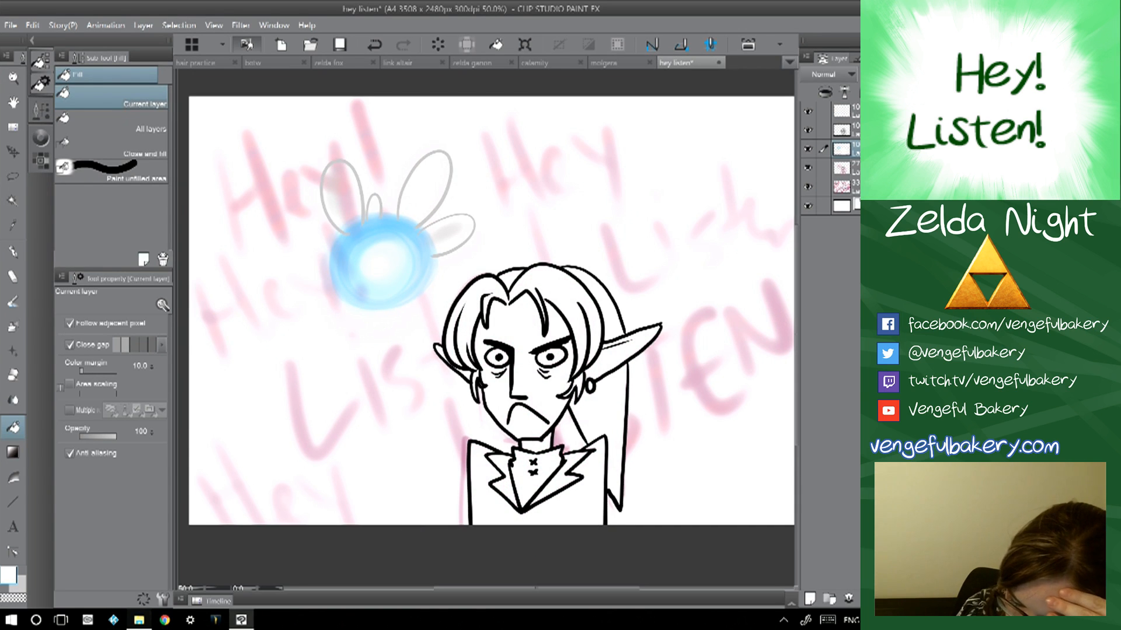
# - Set the drawing colour to dark green and paint the cap around the hair and below the ear with the Uneven layering brush at size 42.5
pyautogui.click(10, 572)
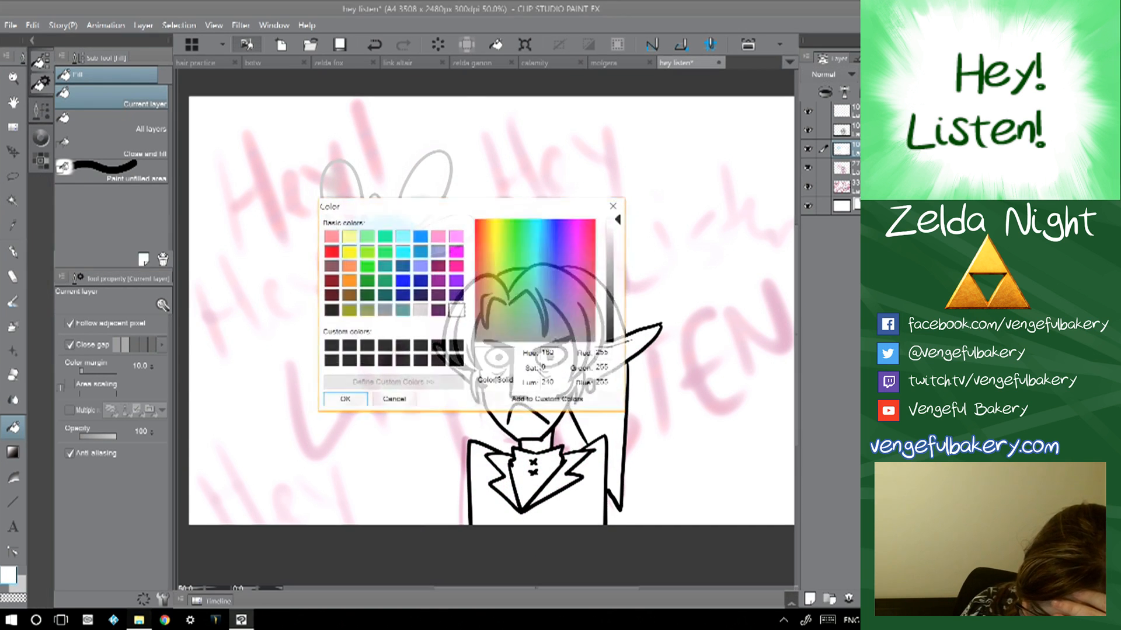
pyautogui.click(366, 281)
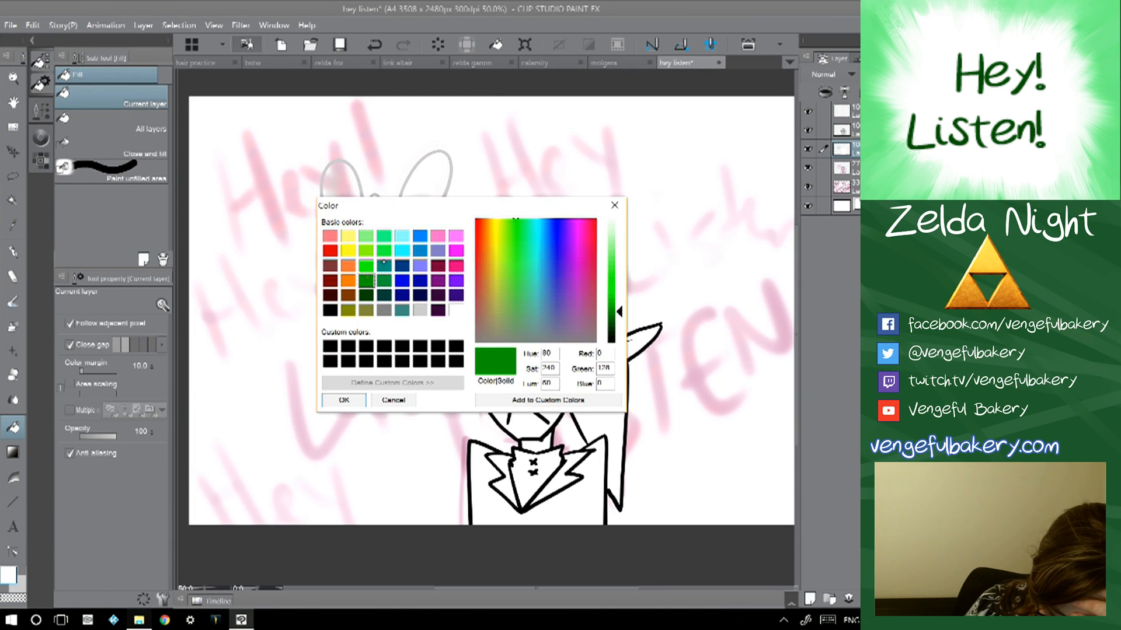
pyautogui.click(344, 400)
pyautogui.click(13, 301)
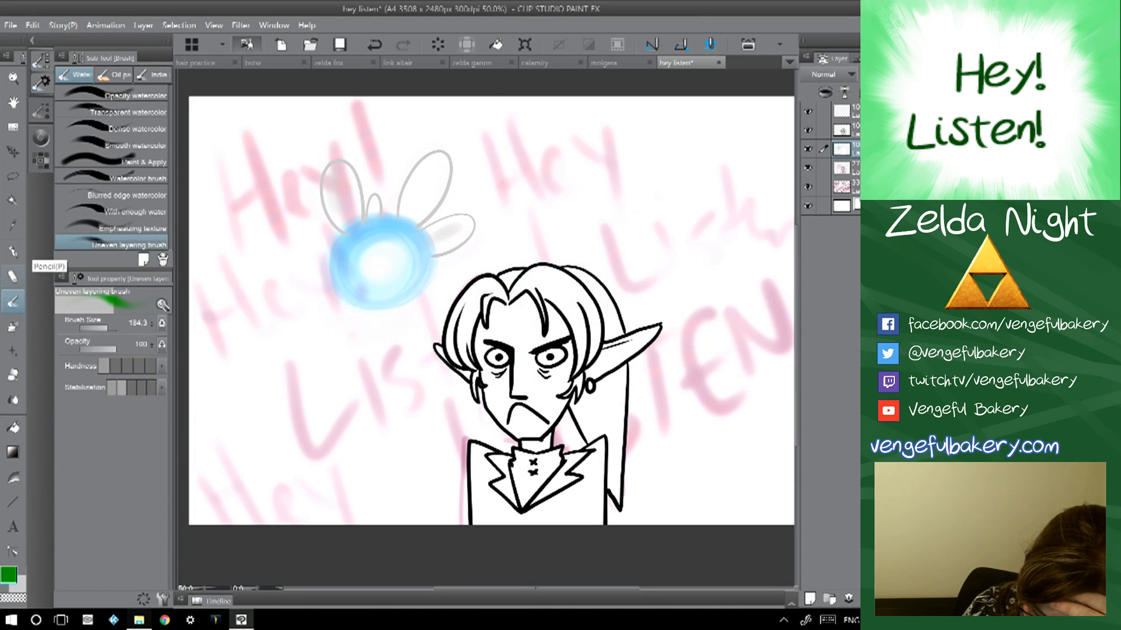
pyautogui.click(99, 328)
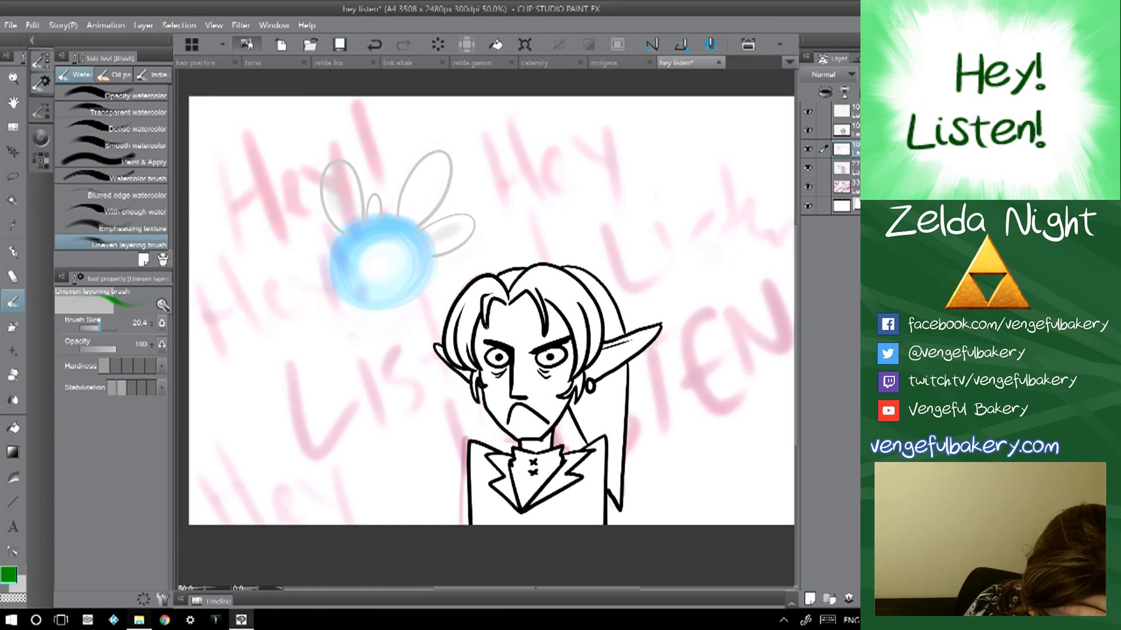
pyautogui.moveTo(101, 328); pyautogui.dragTo(103, 327)
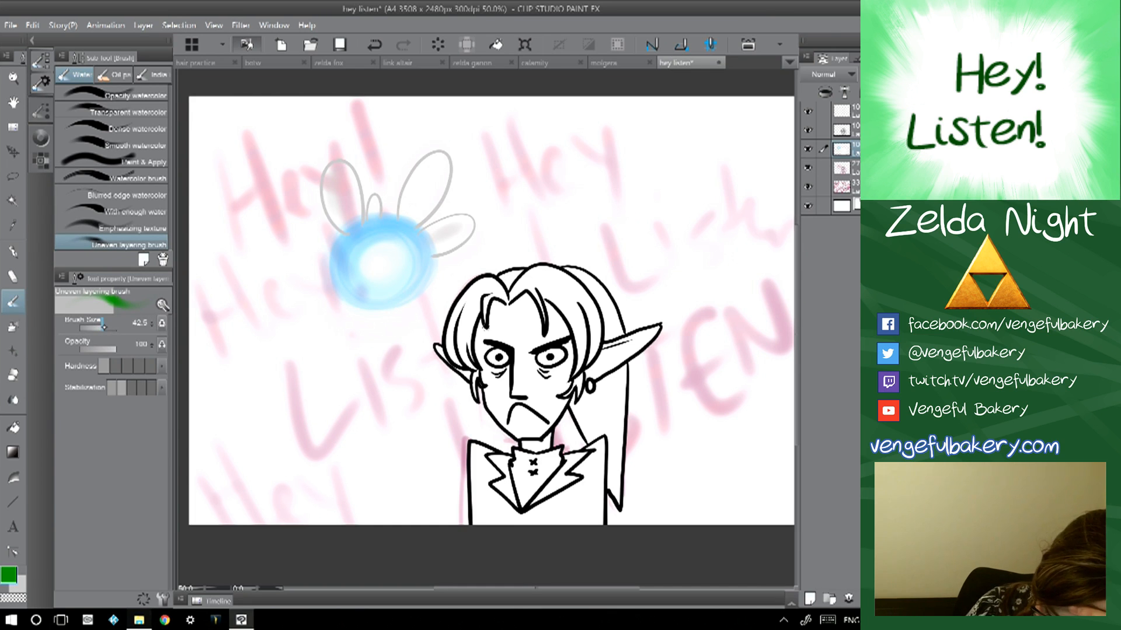
pyautogui.moveTo(504, 274)
pyautogui.mouseDown()
pyautogui.moveTo(512, 286)
pyautogui.moveTo(577, 273)
pyautogui.moveTo(595, 281)
pyautogui.moveTo(607, 342)
pyautogui.moveTo(625, 334)
pyautogui.moveTo(610, 379)
pyautogui.moveTo(583, 402)
pyautogui.moveTo(568, 399)
pyautogui.mouseUp()
pyautogui.moveTo(579, 269)
pyautogui.mouseDown()
pyautogui.moveTo(613, 310)
pyautogui.moveTo(610, 335)
pyautogui.mouseUp()
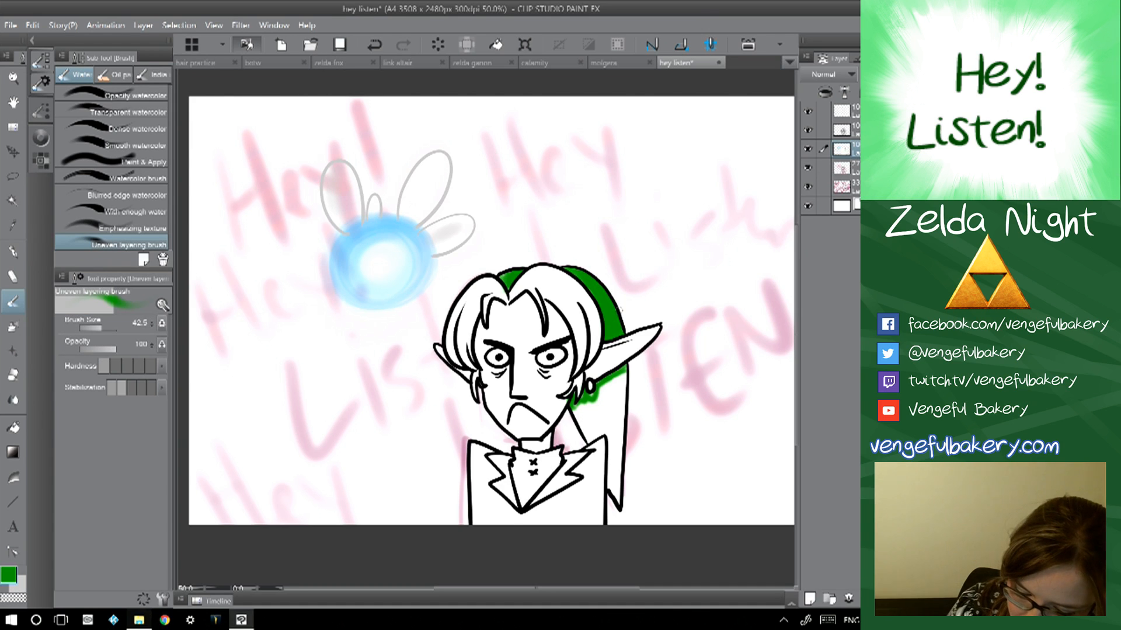
# - Paint green along the inner and outer edges of the cap's hanging tail down to its tip
pyautogui.moveTo(579, 404); pyautogui.dragTo(583, 418)
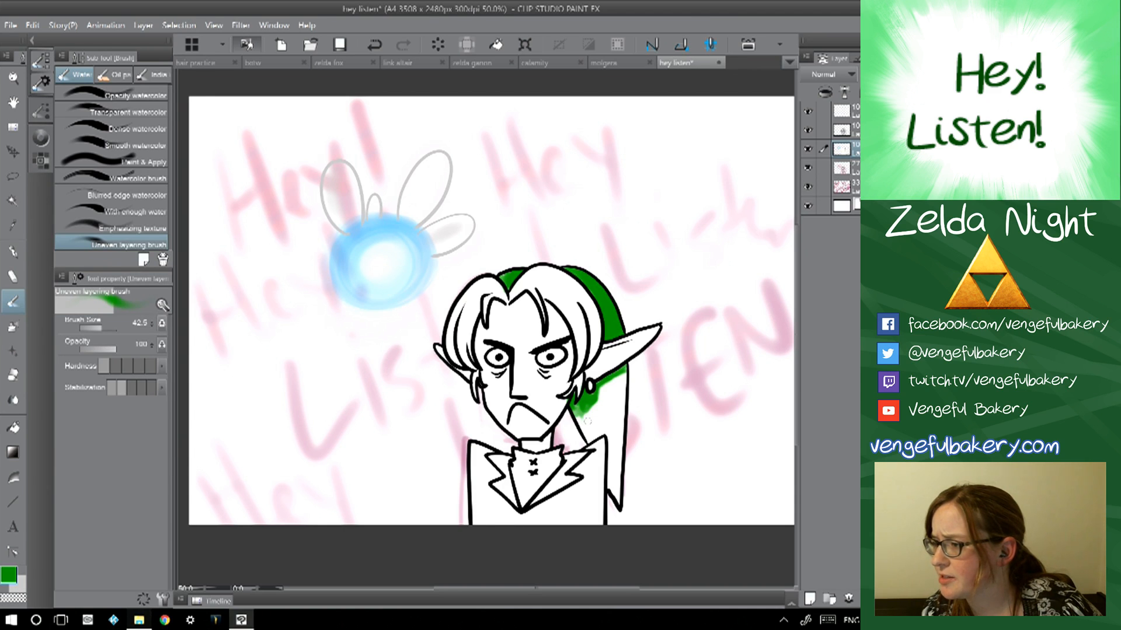
pyautogui.moveTo(586, 420)
pyautogui.mouseDown()
pyautogui.moveTo(591, 438)
pyautogui.moveTo(607, 432)
pyautogui.moveTo(589, 433)
pyautogui.moveTo(595, 439)
pyautogui.mouseUp()
pyautogui.moveTo(619, 377)
pyautogui.mouseDown()
pyautogui.moveTo(614, 424)
pyautogui.moveTo(625, 443)
pyautogui.mouseUp()
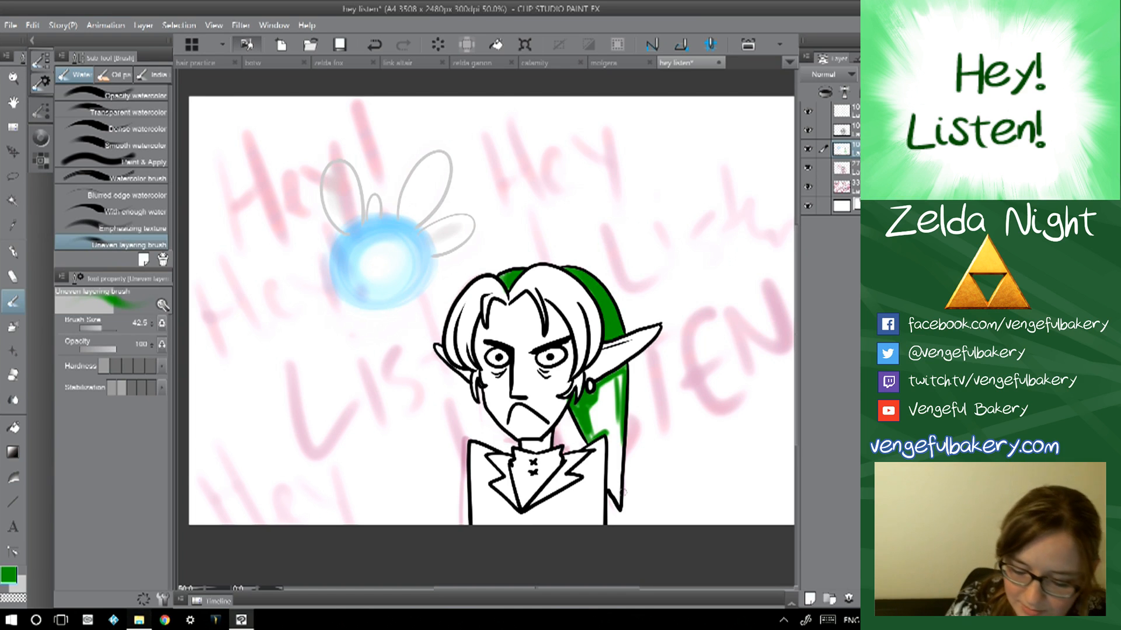
pyautogui.moveTo(620, 376)
pyautogui.mouseDown()
pyautogui.moveTo(619, 419)
pyautogui.moveTo(601, 397)
pyautogui.moveTo(610, 382)
pyautogui.moveTo(589, 414)
pyautogui.moveTo(615, 390)
pyautogui.moveTo(617, 503)
pyautogui.mouseUp()
# - Enlarge the brush to 140 and fill the rest of the cap's tail and both sides of the tunic with green
pyautogui.press(']')
pyautogui.moveTo(593, 405)
pyautogui.mouseDown()
pyautogui.moveTo(597, 461)
pyautogui.moveTo(575, 448)
pyautogui.moveTo(570, 464)
pyautogui.moveTo(582, 467)
pyautogui.moveTo(548, 511)
pyautogui.moveTo(528, 517)
pyautogui.moveTo(576, 520)
pyautogui.moveTo(597, 483)
pyautogui.moveTo(535, 530)
pyautogui.mouseUp()
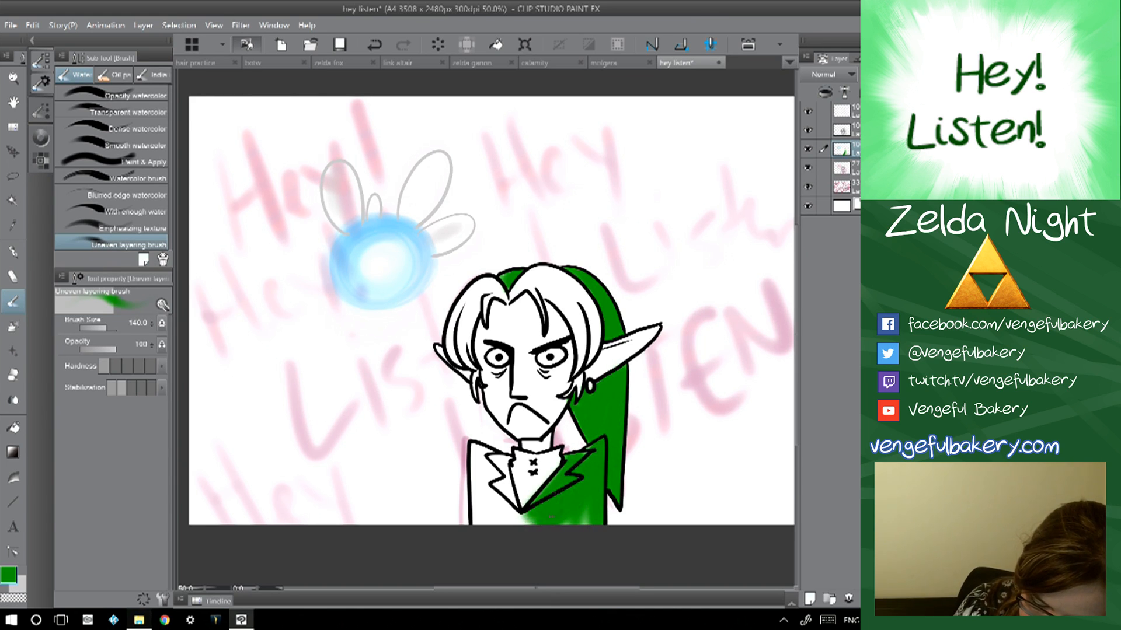
pyautogui.moveTo(491, 457)
pyautogui.mouseDown()
pyautogui.moveTo(509, 491)
pyautogui.moveTo(489, 507)
pyautogui.moveTo(475, 461)
pyautogui.moveTo(513, 533)
pyautogui.moveTo(546, 528)
pyautogui.mouseUp()
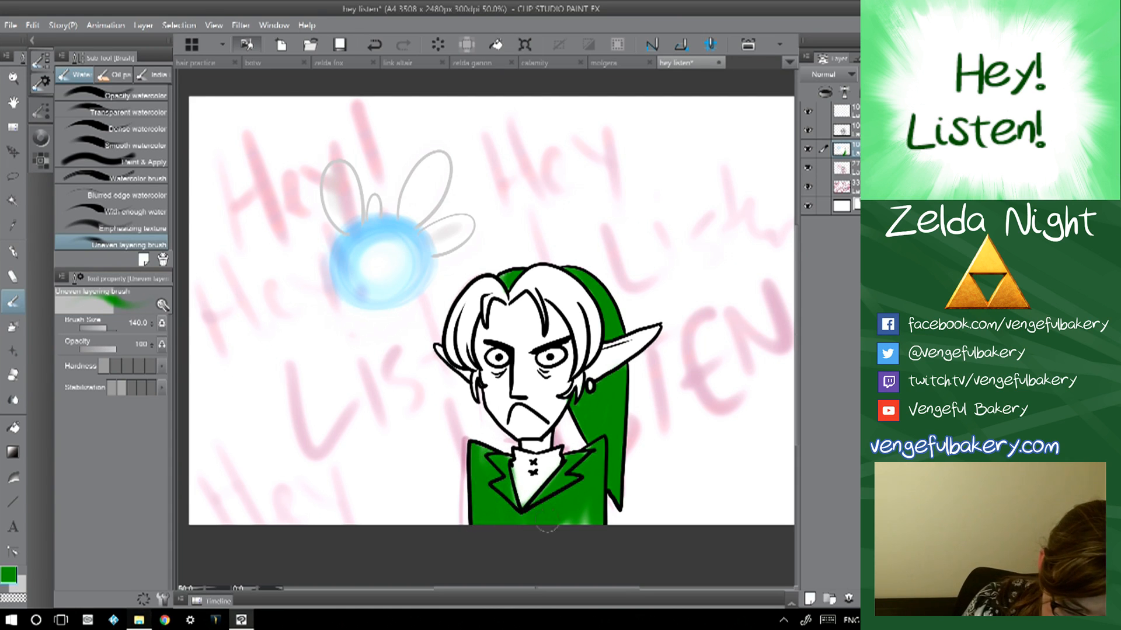
# - Undo the last stroke, sample the light blue from the fairy's body and colour the character's earring with the G-pen
pyautogui.press('p')
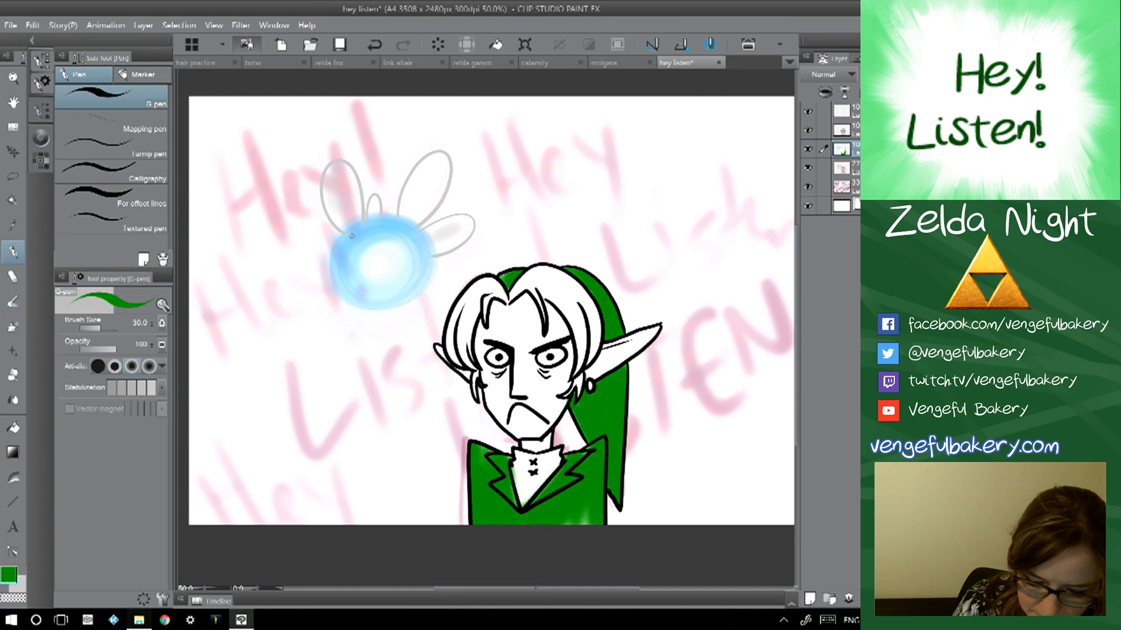
pyautogui.click(374, 44)
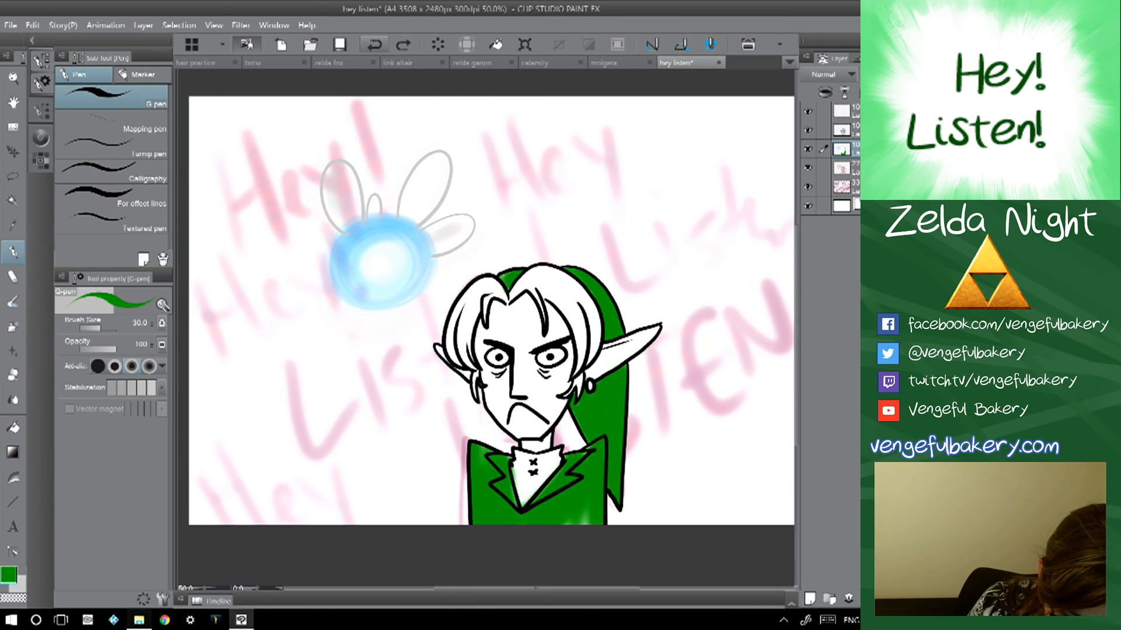
pyautogui.press('i')
pyautogui.click(352, 228)
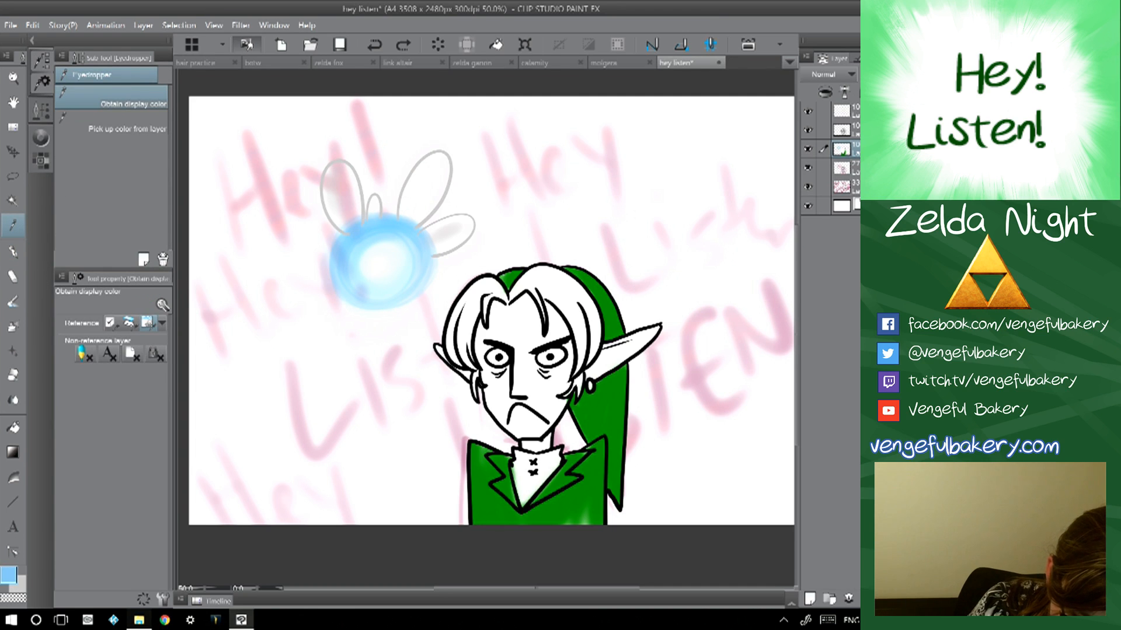
pyautogui.press('p')
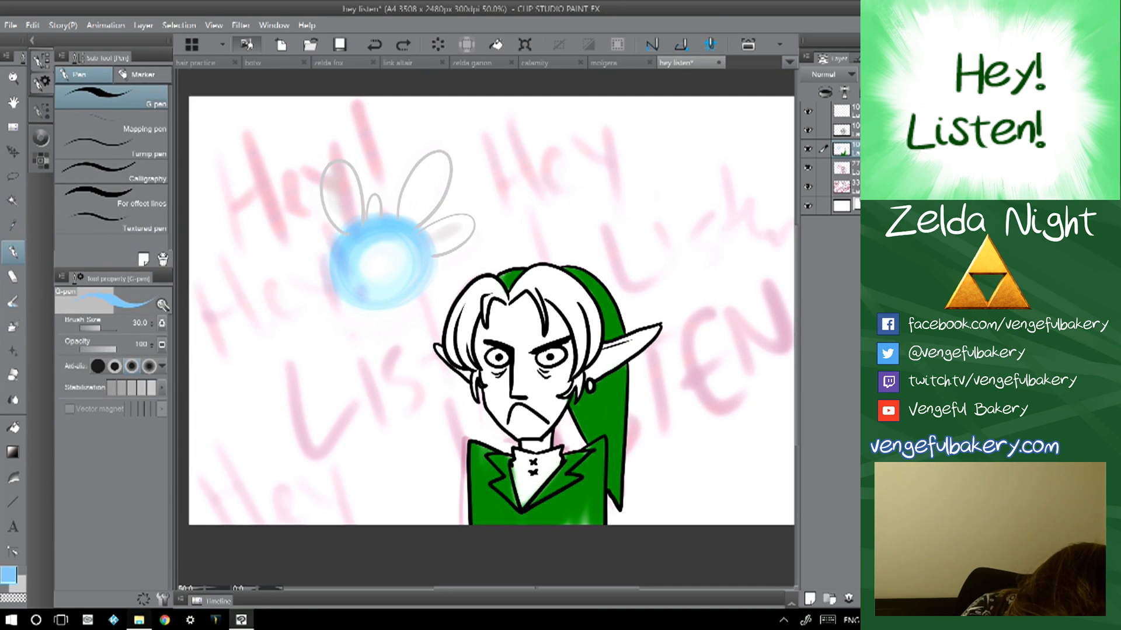
pyautogui.moveTo(590, 384); pyautogui.dragTo(590, 388)
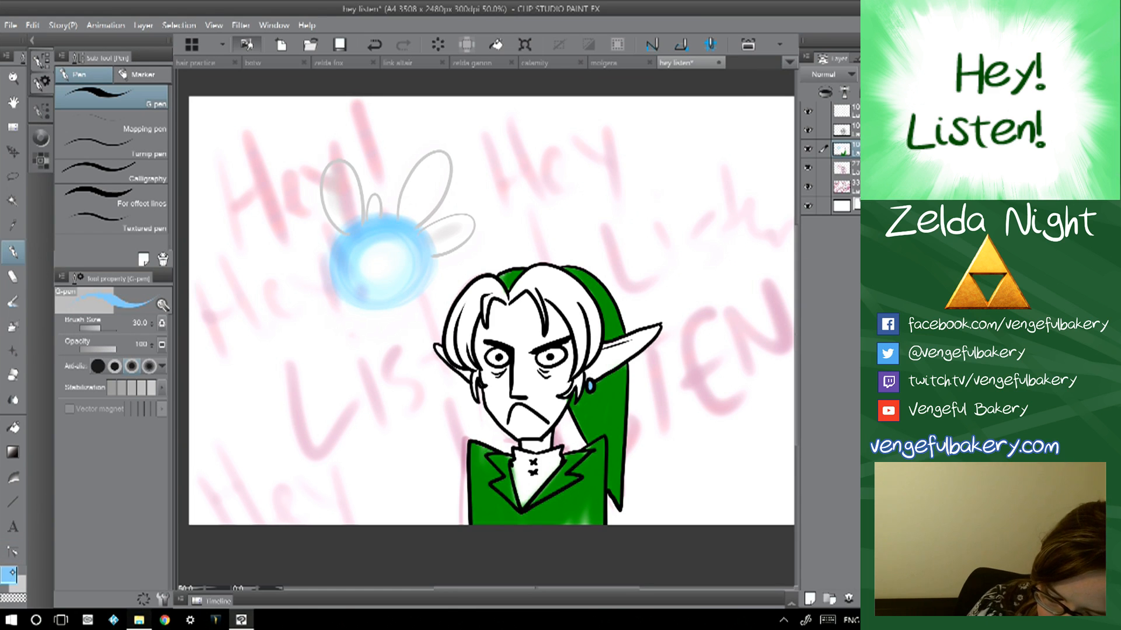
# - Set the drawing colour to golden yellow and brush a base coat over the hair with the Uneven layering brush at size 140
pyautogui.click(8, 575)
pyautogui.click(350, 251)
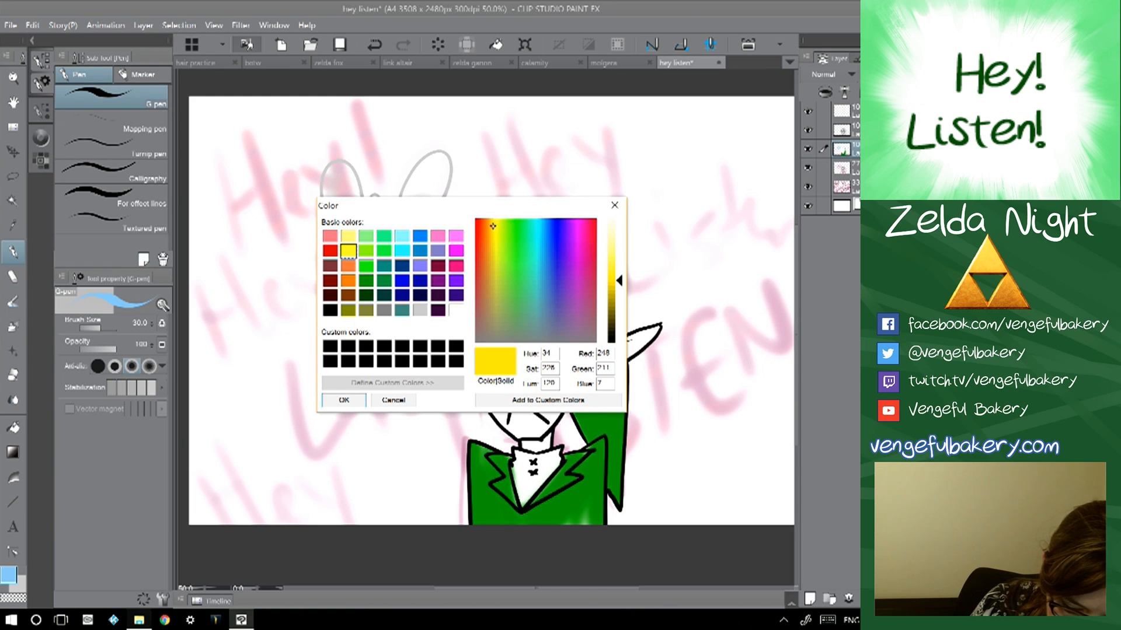
pyautogui.click(331, 401)
pyautogui.click(13, 302)
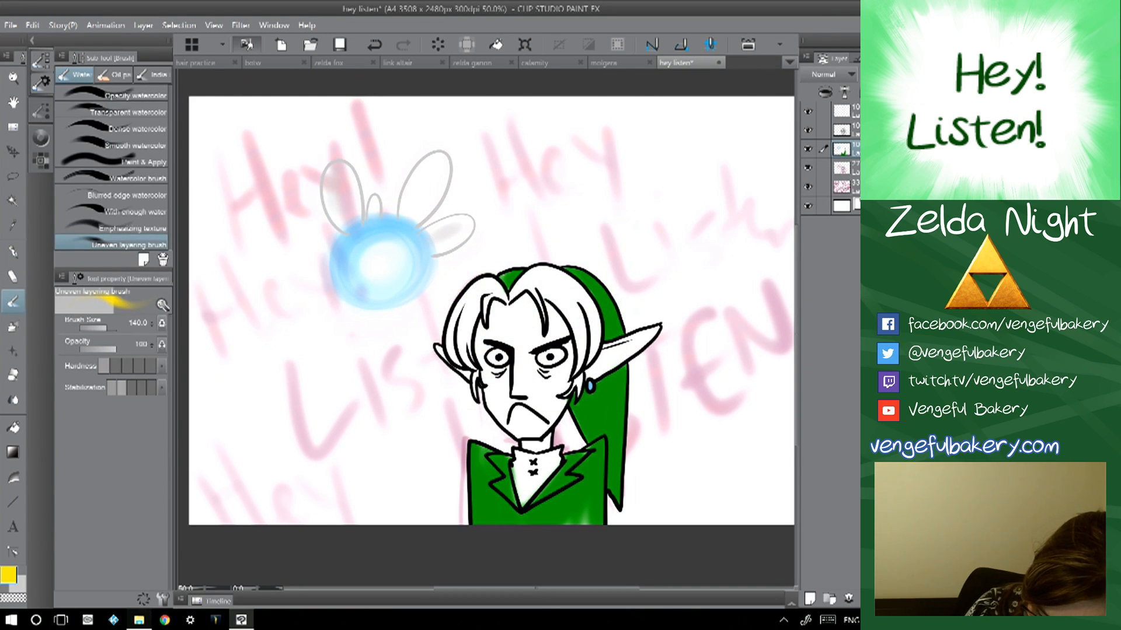
pyautogui.moveTo(534, 283)
pyautogui.mouseDown()
pyautogui.moveTo(551, 274)
pyautogui.moveTo(566, 297)
pyautogui.moveTo(578, 379)
pyautogui.moveTo(586, 303)
pyautogui.mouseUp()
pyautogui.moveTo(493, 292)
pyautogui.mouseDown()
pyautogui.moveTo(452, 356)
pyautogui.moveTo(467, 347)
pyautogui.mouseUp()
# - Switch to pure yellow, reduce the brush to 56 and fill in the fringe and side locks of the hair
pyautogui.click(9, 575)
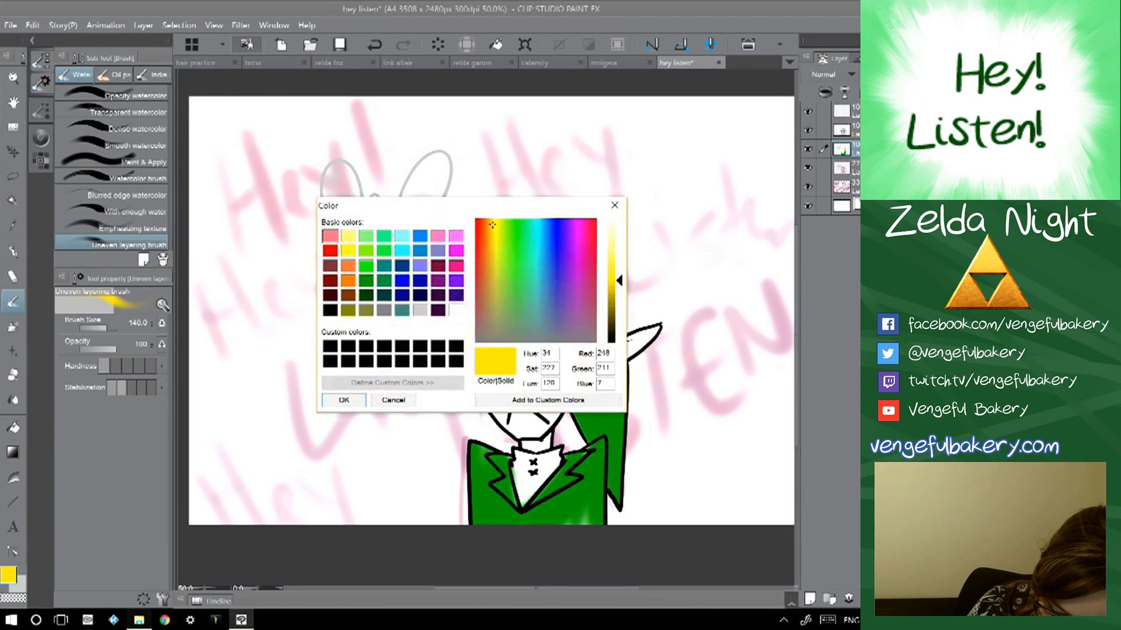
pyautogui.click(344, 400)
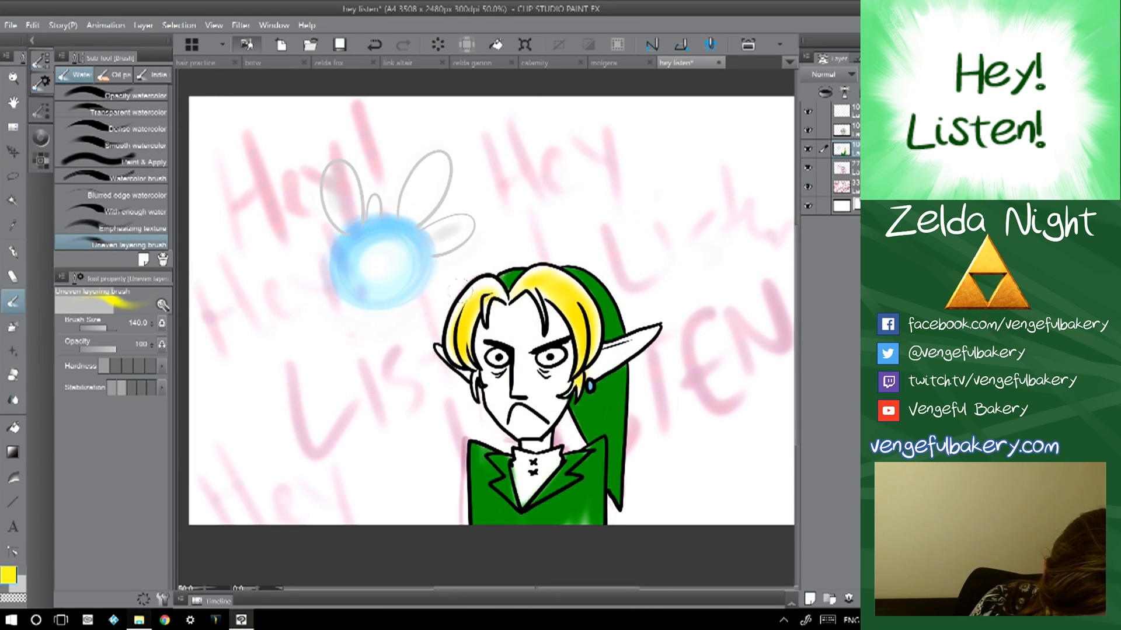
pyautogui.moveTo(106, 326); pyautogui.dragTo(101, 328)
pyautogui.moveTo(500, 290)
pyautogui.mouseDown()
pyautogui.moveTo(502, 301)
pyautogui.moveTo(474, 285)
pyautogui.moveTo(462, 308)
pyautogui.moveTo(556, 268)
pyautogui.moveTo(597, 331)
pyautogui.mouseUp()
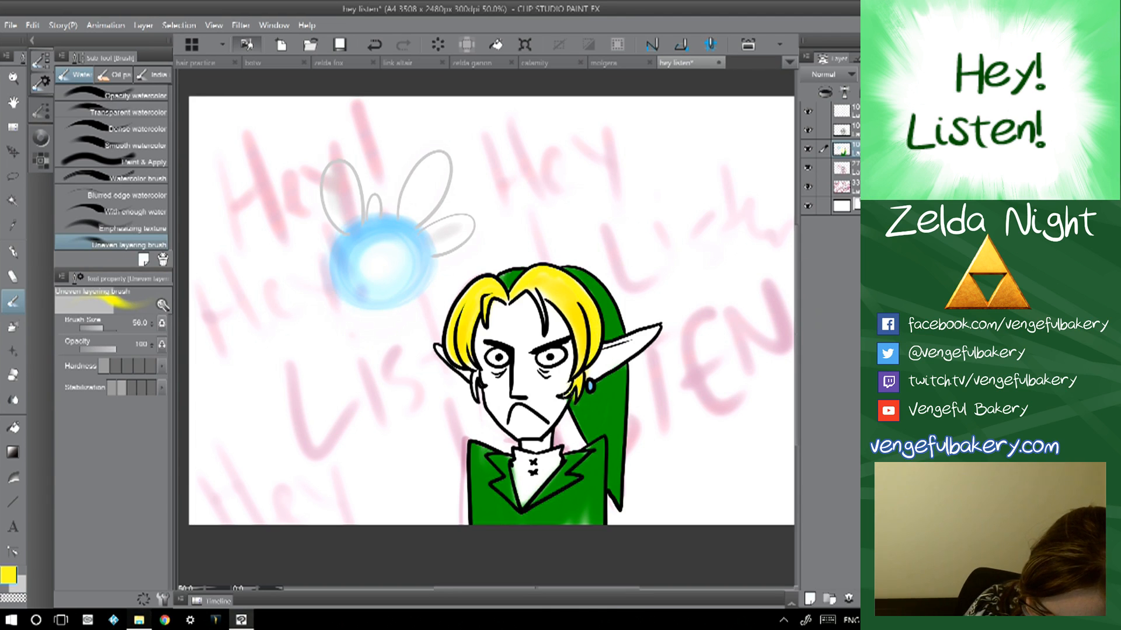
pyautogui.moveTo(477, 373); pyautogui.dragTo(475, 391)
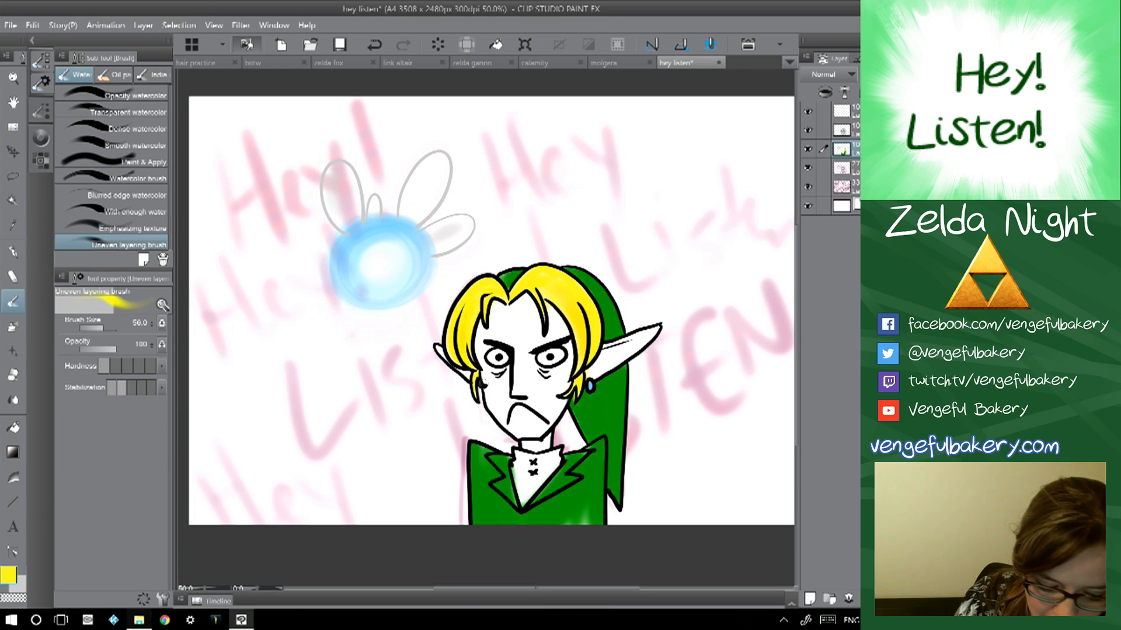
# - Set the drawing colour to a light orange-yellow skin tone with red 252, green 209 and blue 109
pyautogui.click(10, 574)
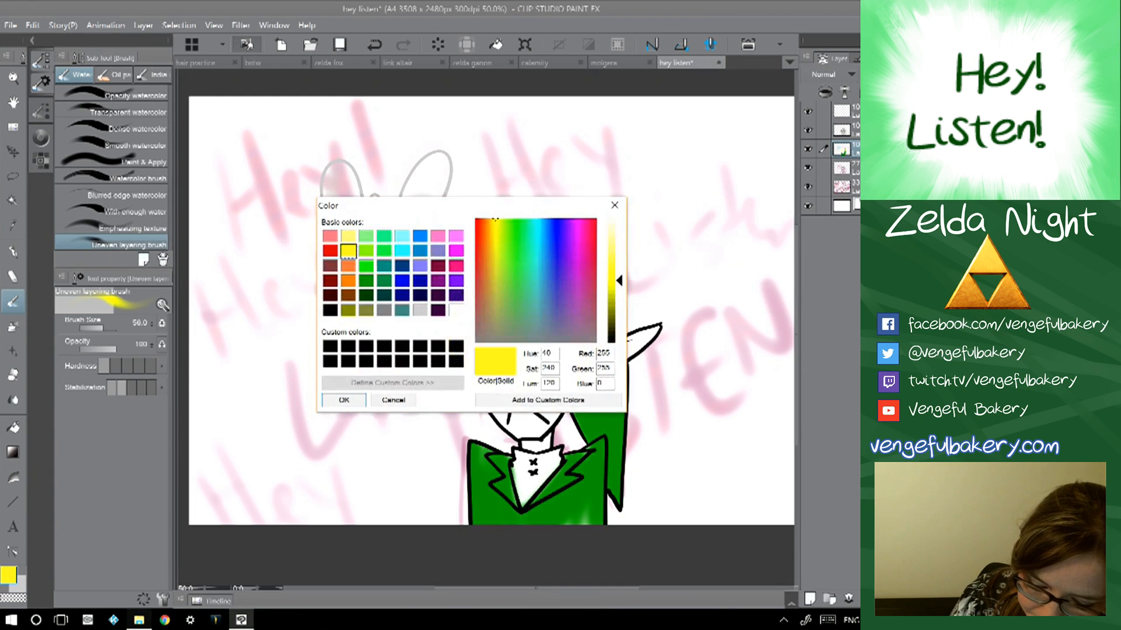
pyautogui.click(489, 225)
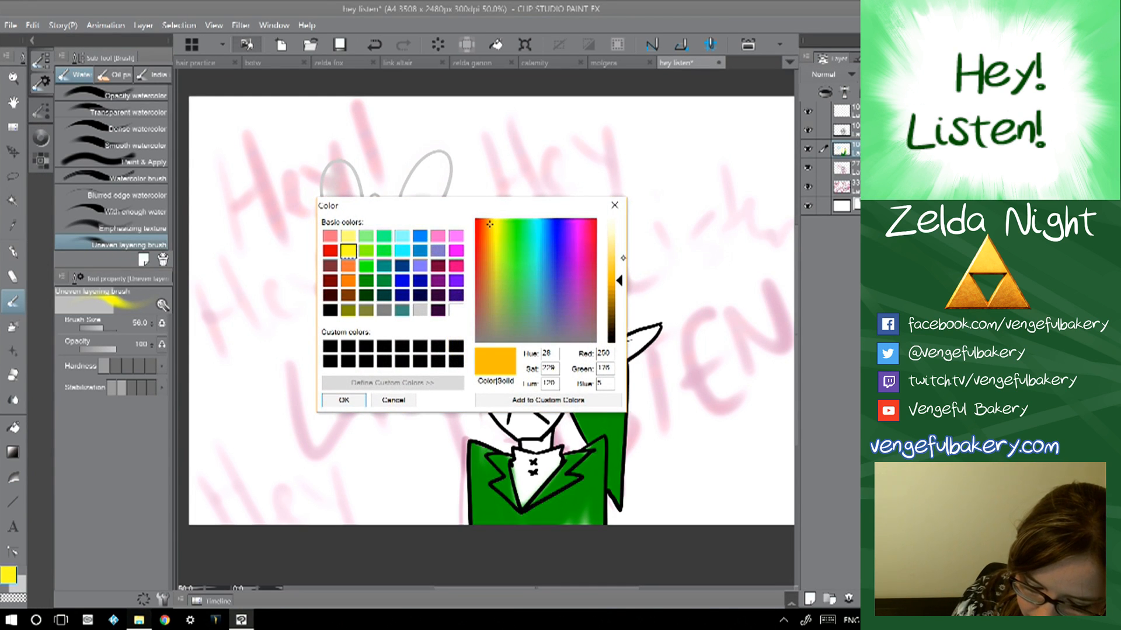
pyautogui.click(622, 262)
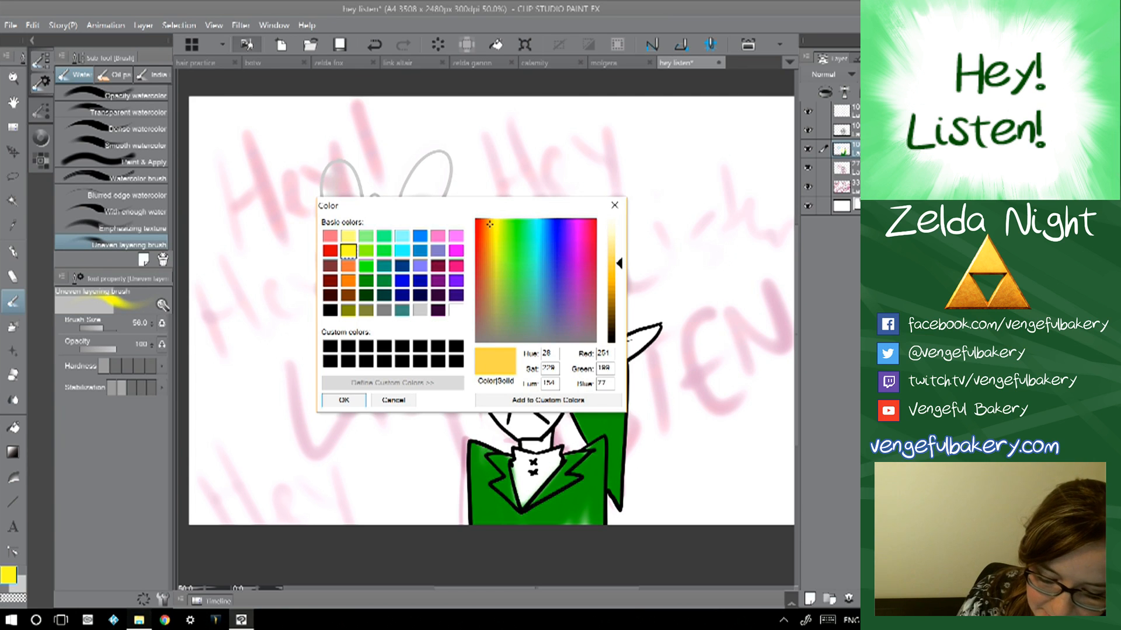
pyautogui.click(622, 252)
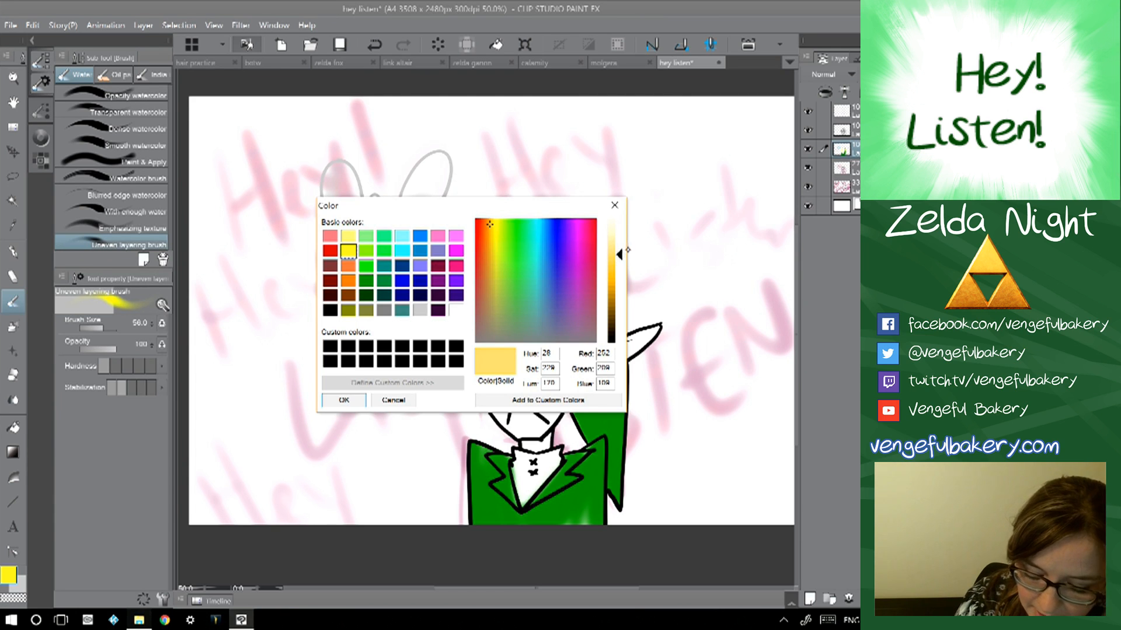
pyautogui.click(354, 401)
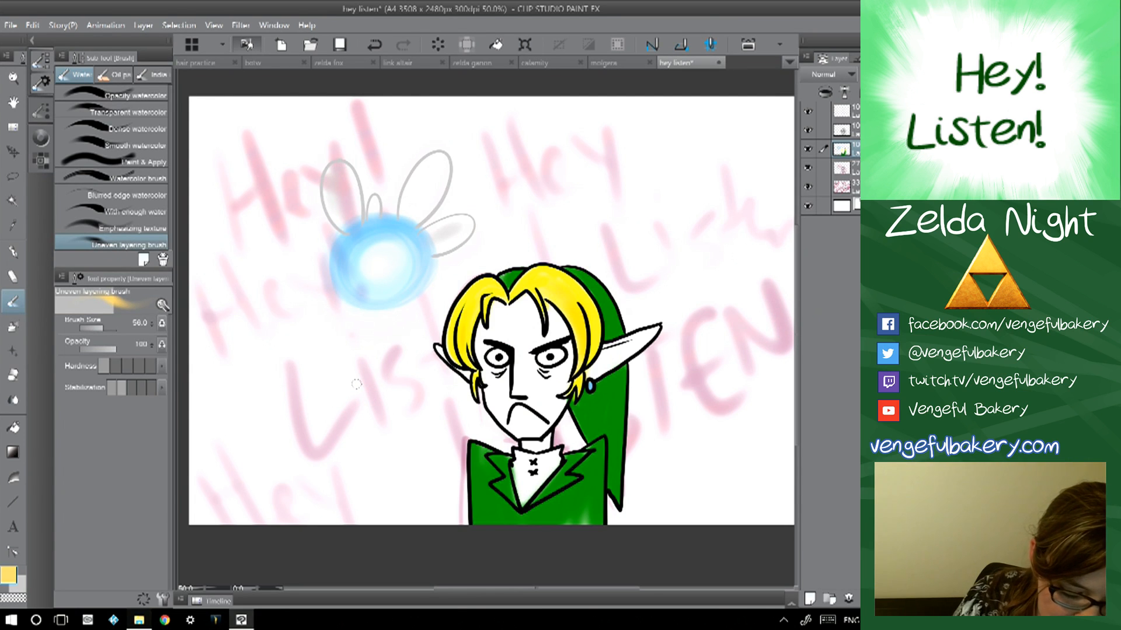
# - Paint the ears, face and neck in the skin tone, enlarging the Uneven layering brush to 168.2 for the lower face and neck
pyautogui.click(107, 328)
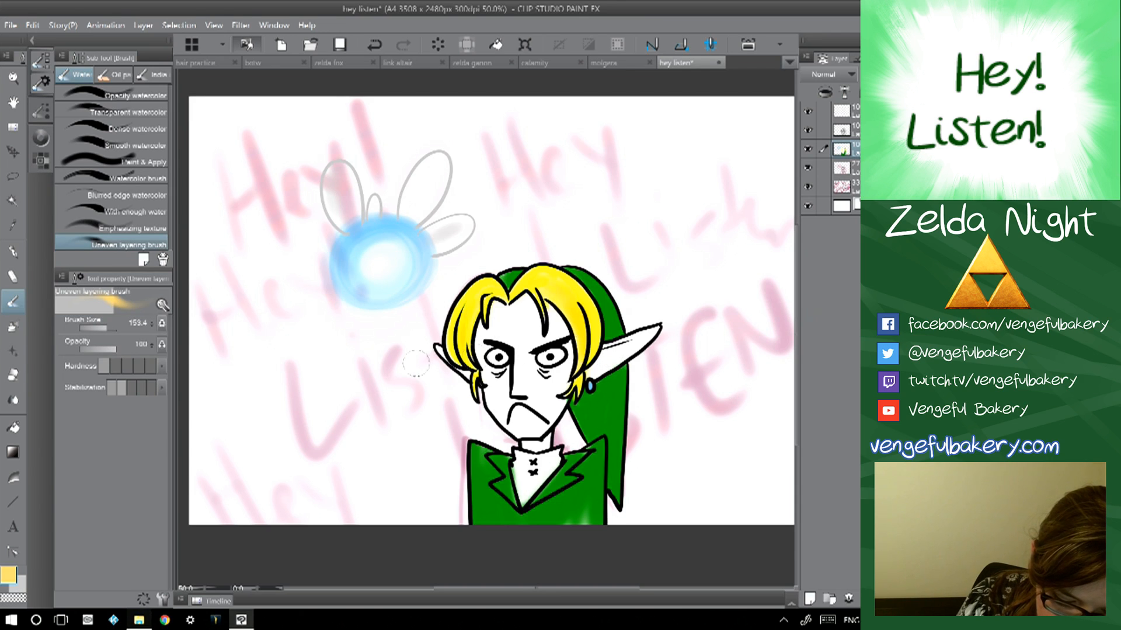
pyautogui.click(104, 328)
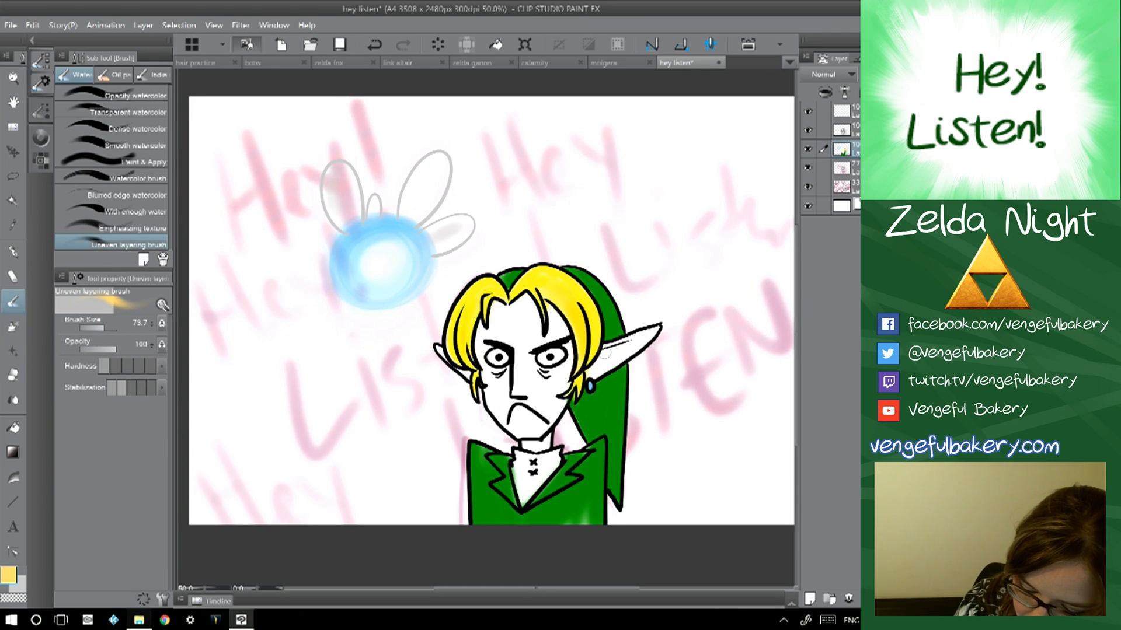
pyautogui.moveTo(659, 325); pyautogui.dragTo(601, 353)
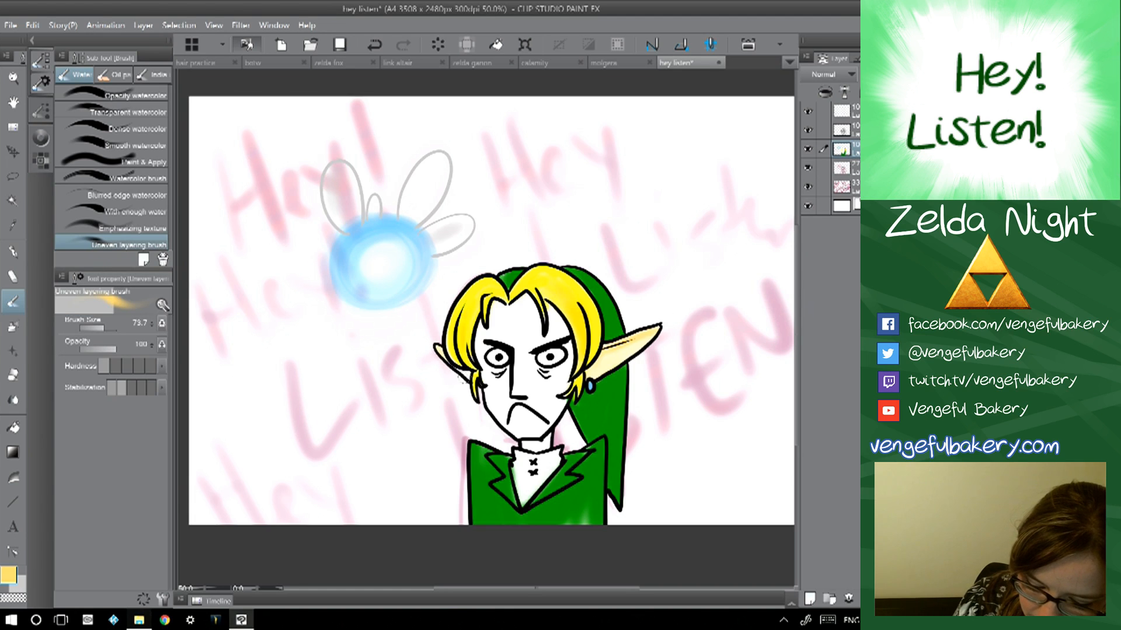
pyautogui.moveTo(503, 311)
pyautogui.mouseDown()
pyautogui.moveTo(523, 316)
pyautogui.moveTo(525, 351)
pyautogui.moveTo(543, 342)
pyautogui.mouseUp()
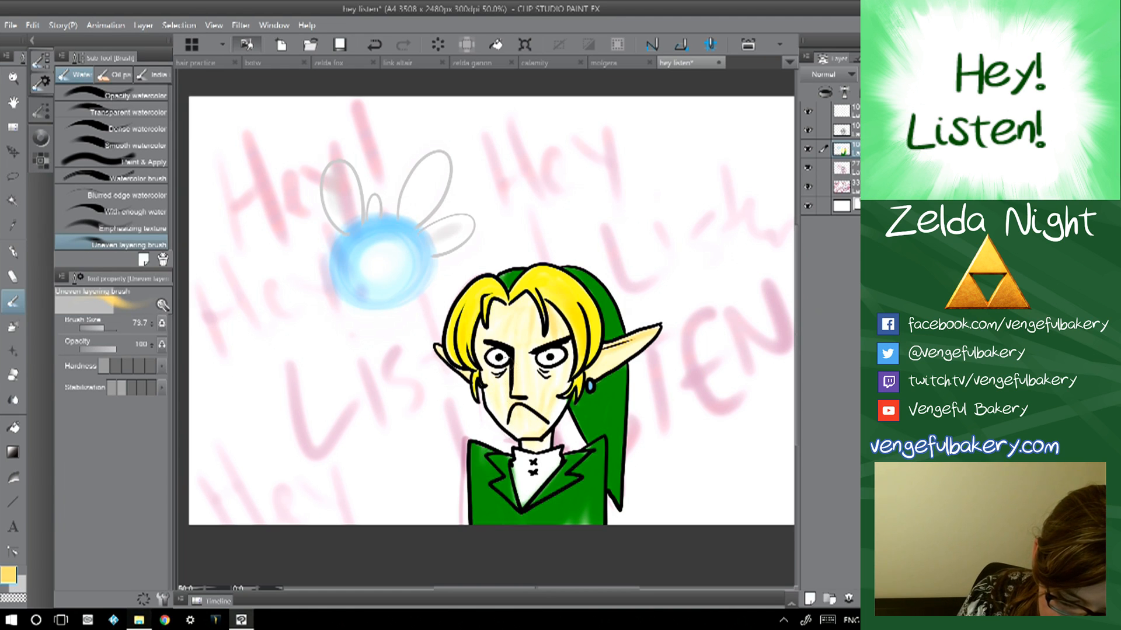
pyautogui.click(108, 327)
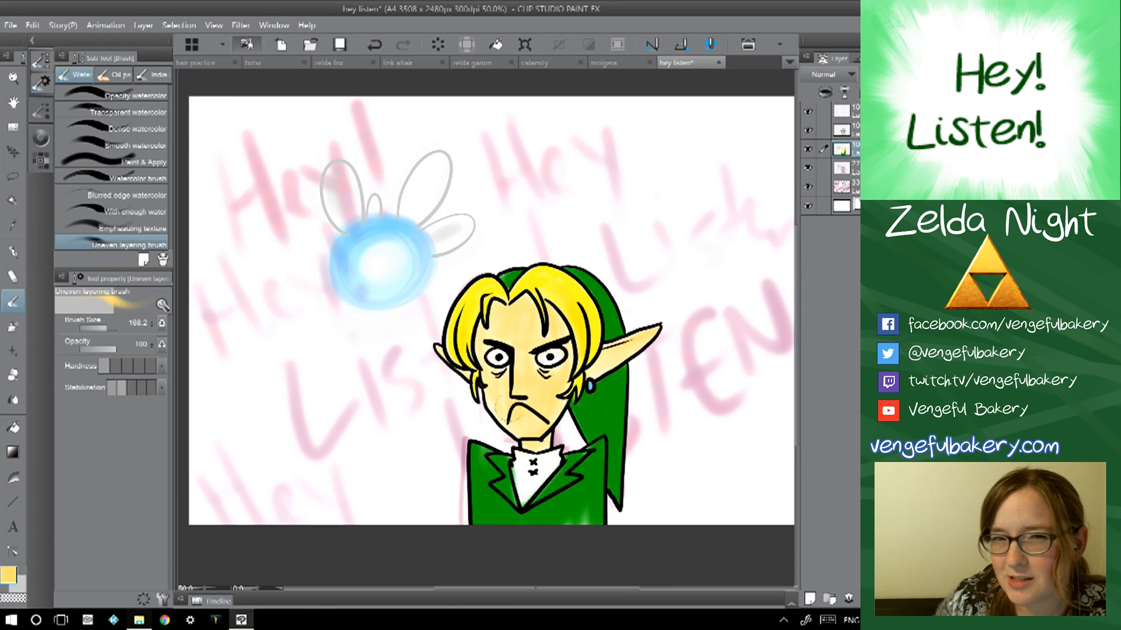
pyautogui.moveTo(512, 418); pyautogui.dragTo(528, 448)
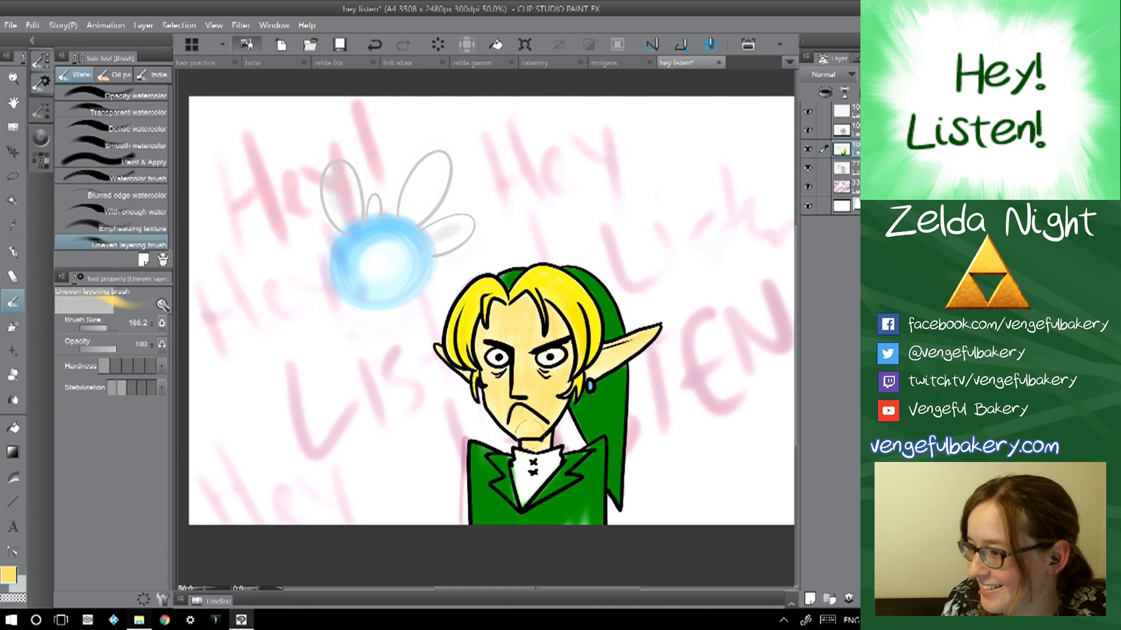
# - Finish the skin tone around the mouth and set the drawing colour to dark purple with red 64, green 0 and blue 64
pyautogui.moveTo(516, 429)
pyautogui.mouseDown()
pyautogui.moveTo(553, 430)
pyautogui.moveTo(539, 395)
pyautogui.moveTo(494, 424)
pyautogui.moveTo(522, 426)
pyautogui.mouseUp()
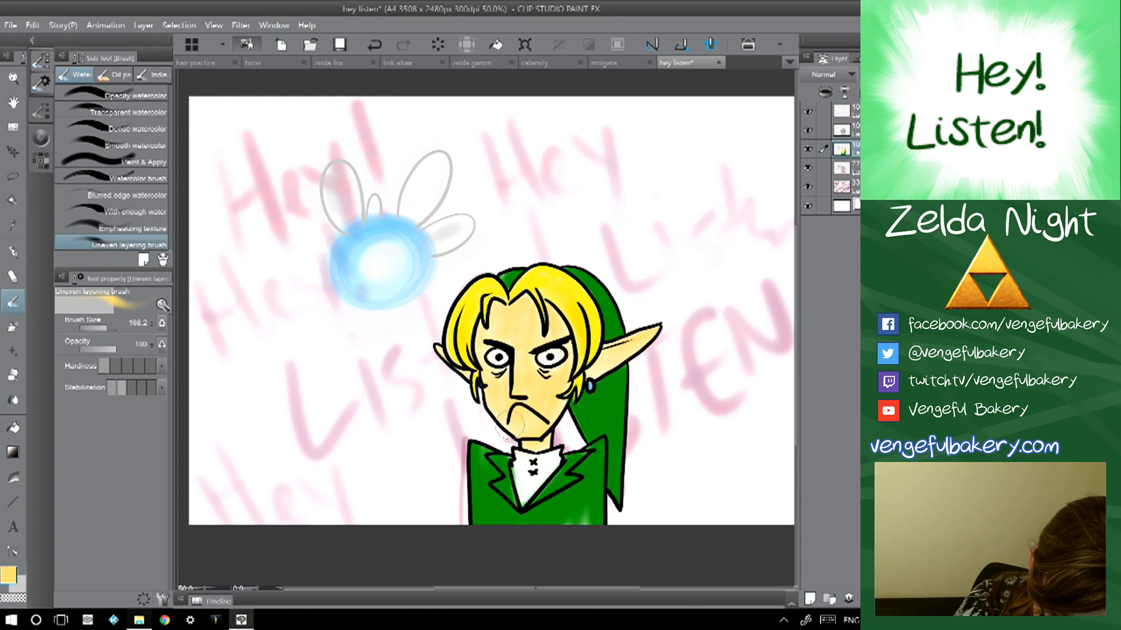
pyautogui.click(9, 575)
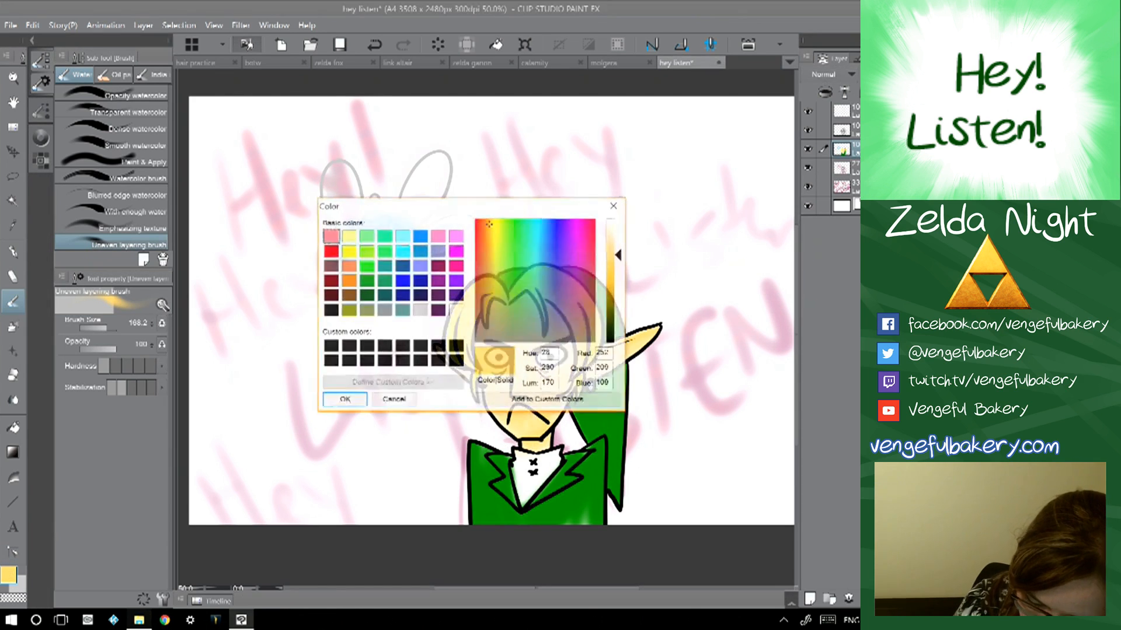
pyautogui.click(438, 265)
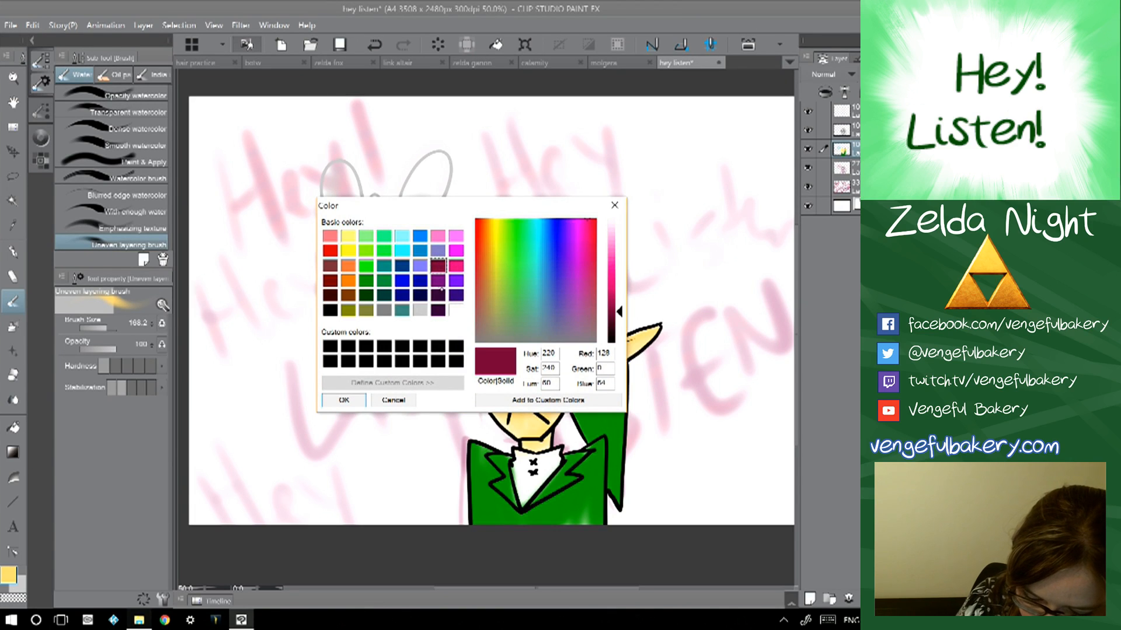
pyautogui.click(437, 280)
pyautogui.click(438, 294)
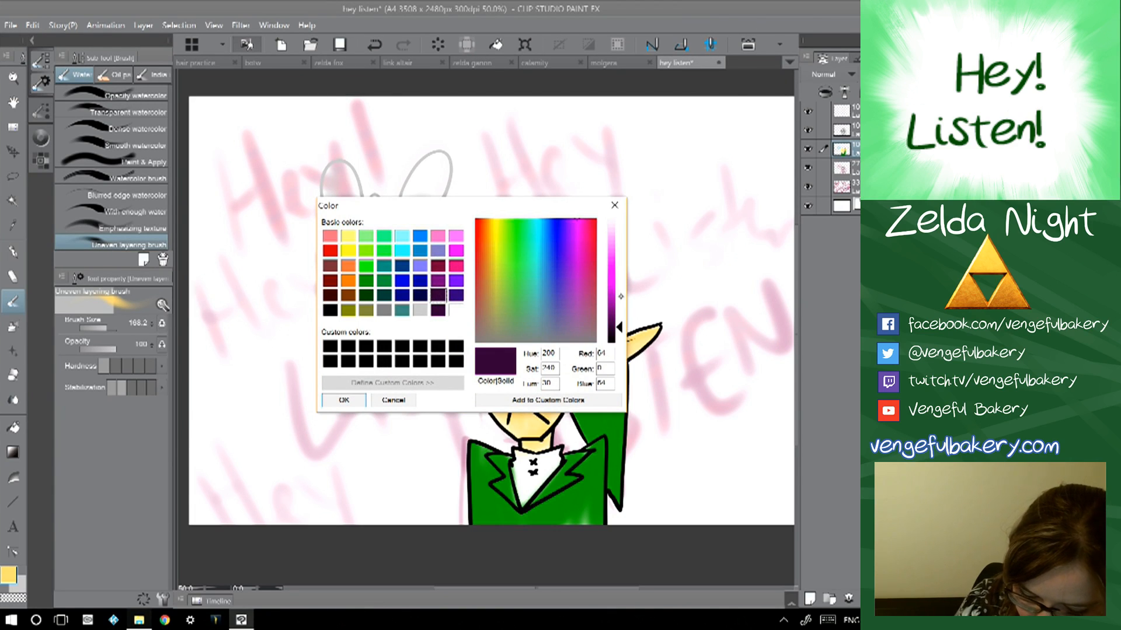
pyautogui.click(344, 400)
# - Reduce the Uneven layering brush and paint dark purple bags beneath both eyes
pyautogui.scroll(2, 504, 409)
pyautogui.hotkey('ctrl', '+')
pyautogui.moveTo(525, 328); pyautogui.dragTo(446, 320)
pyautogui.moveTo(107, 328); pyautogui.dragTo(99, 328)
pyautogui.moveTo(384, 327)
pyautogui.mouseDown()
pyautogui.moveTo(441, 322)
pyautogui.moveTo(411, 332)
pyautogui.moveTo(418, 320)
pyautogui.moveTo(383, 318)
pyautogui.moveTo(444, 322)
pyautogui.moveTo(376, 317)
pyautogui.moveTo(435, 322)
pyautogui.moveTo(436, 335)
pyautogui.moveTo(373, 312)
pyautogui.moveTo(447, 325)
pyautogui.moveTo(398, 332)
pyautogui.moveTo(399, 347)
pyautogui.moveTo(384, 335)
pyautogui.moveTo(428, 345)
pyautogui.moveTo(387, 342)
pyautogui.moveTo(382, 324)
pyautogui.moveTo(457, 319)
pyautogui.mouseUp()
pyautogui.moveTo(531, 318)
pyautogui.mouseDown()
pyautogui.moveTo(584, 329)
pyautogui.moveTo(618, 308)
pyautogui.moveTo(531, 323)
pyautogui.moveTo(607, 318)
pyautogui.moveTo(552, 346)
pyautogui.moveTo(601, 342)
pyautogui.moveTo(613, 305)
pyautogui.moveTo(528, 325)
pyautogui.moveTo(569, 323)
pyautogui.moveTo(566, 350)
pyautogui.mouseUp()
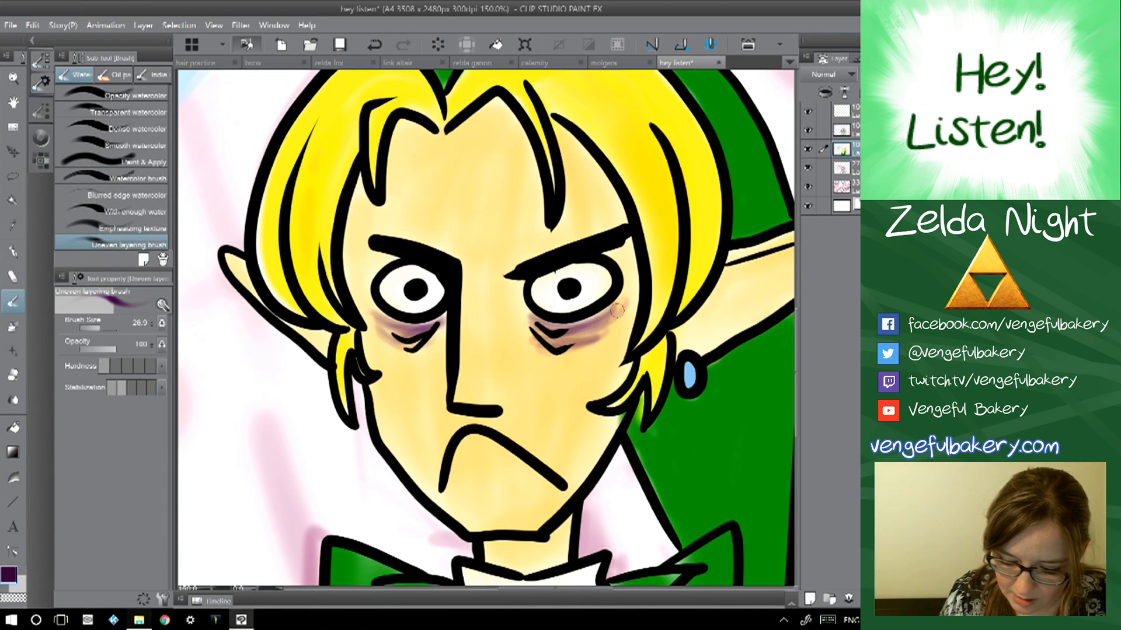
pyautogui.hotkey('ctrl', '0')
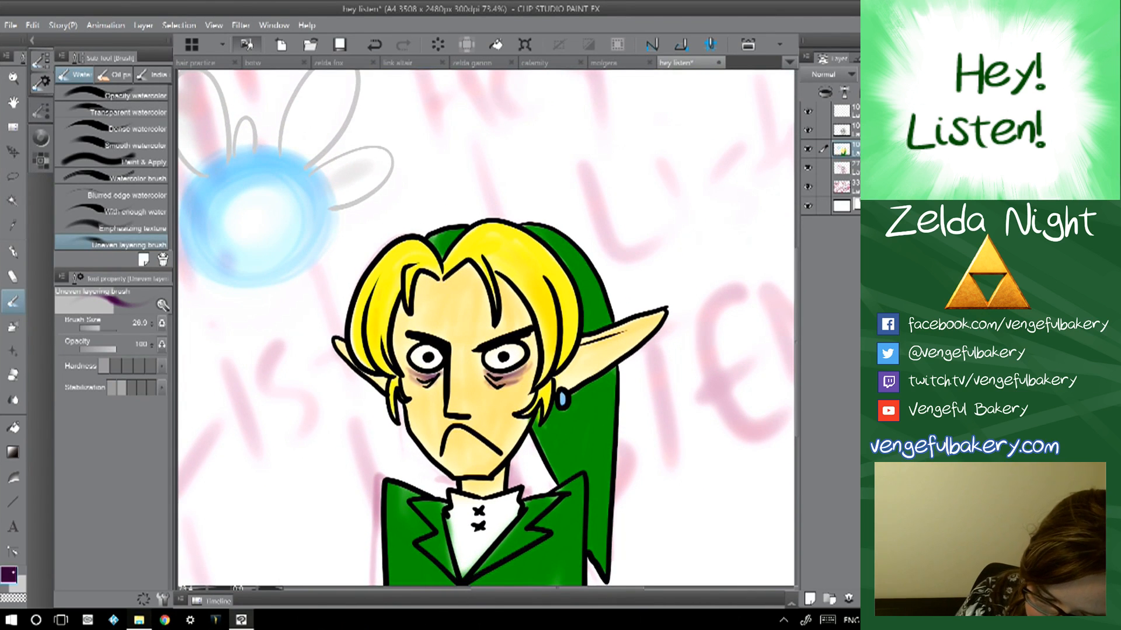
# - Set the drawing colour to brown with red 128, green 64 and blue 0, and enlarge the brush to 116.5
pyautogui.doubleClick(12, 573)
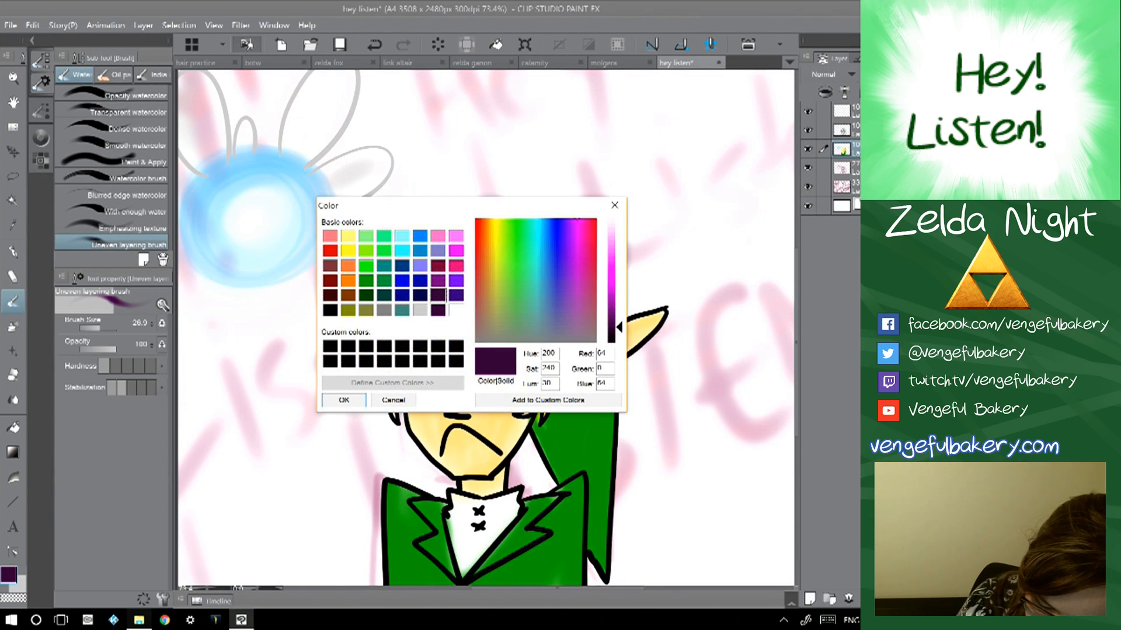
pyautogui.click(349, 282)
pyautogui.click(349, 295)
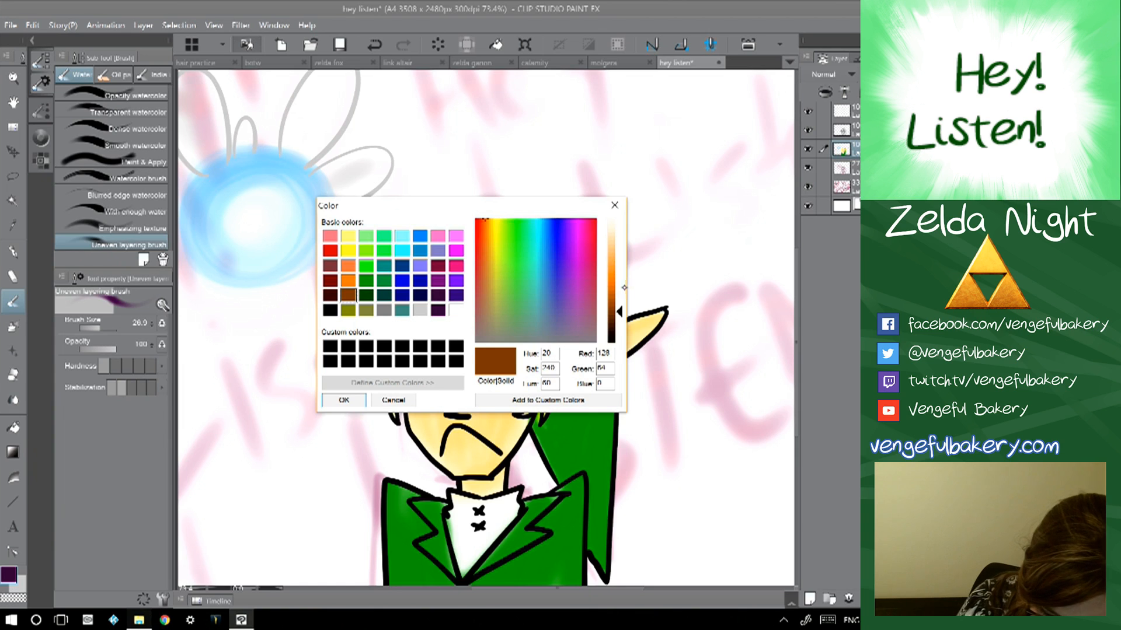
pyautogui.click(354, 402)
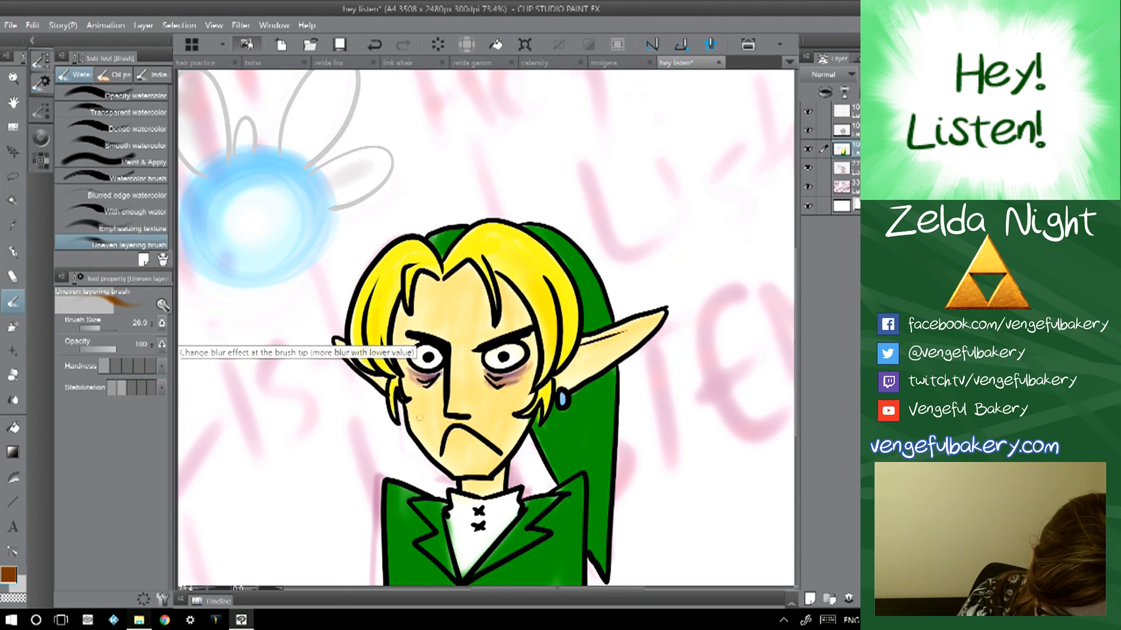
pyautogui.click(105, 328)
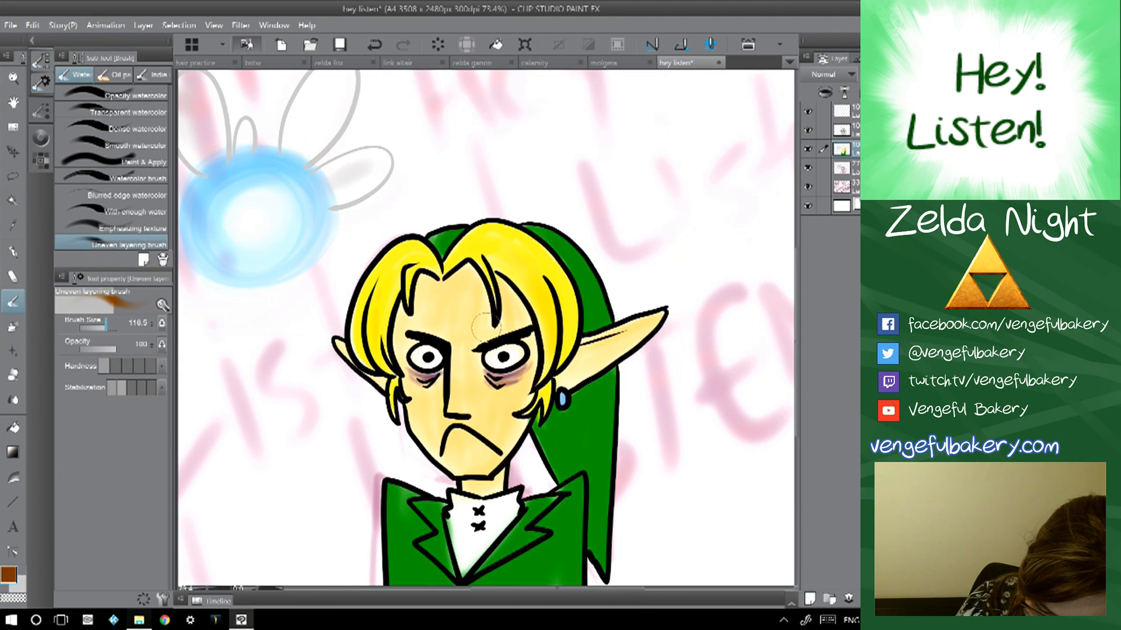
# - Shade the jaw, cheeks, forehead below the fringe, hair edges and both ears with the brown brush
pyautogui.moveTo(417, 424)
pyautogui.mouseDown()
pyautogui.moveTo(439, 455)
pyautogui.moveTo(500, 474)
pyautogui.mouseUp()
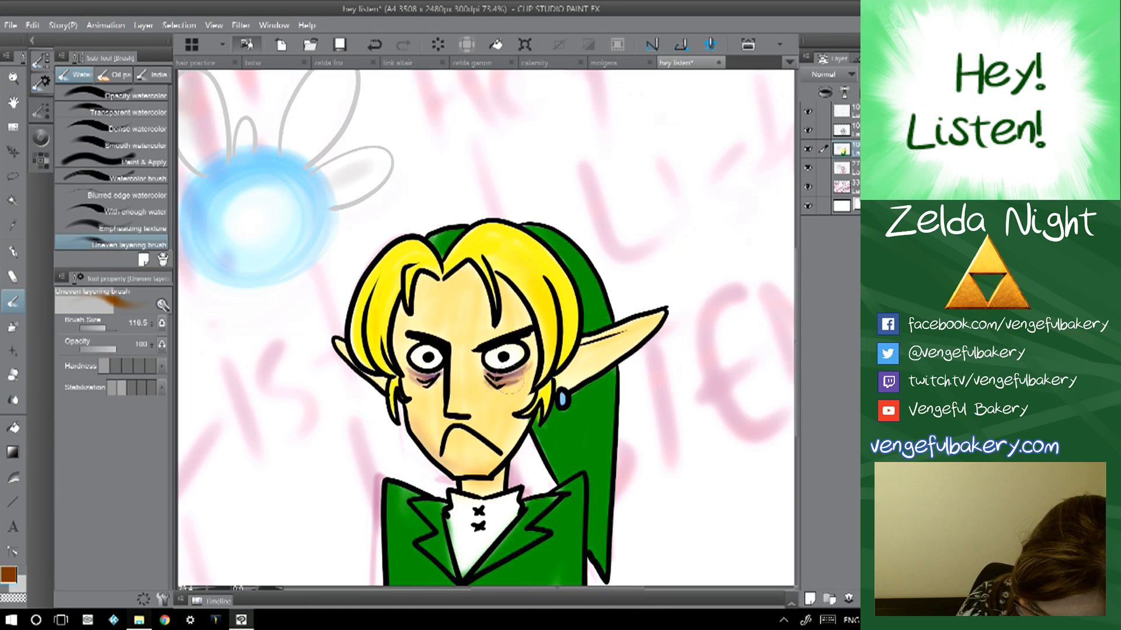
pyautogui.moveTo(461, 376)
pyautogui.mouseDown()
pyautogui.moveTo(409, 350)
pyautogui.moveTo(402, 363)
pyautogui.mouseUp()
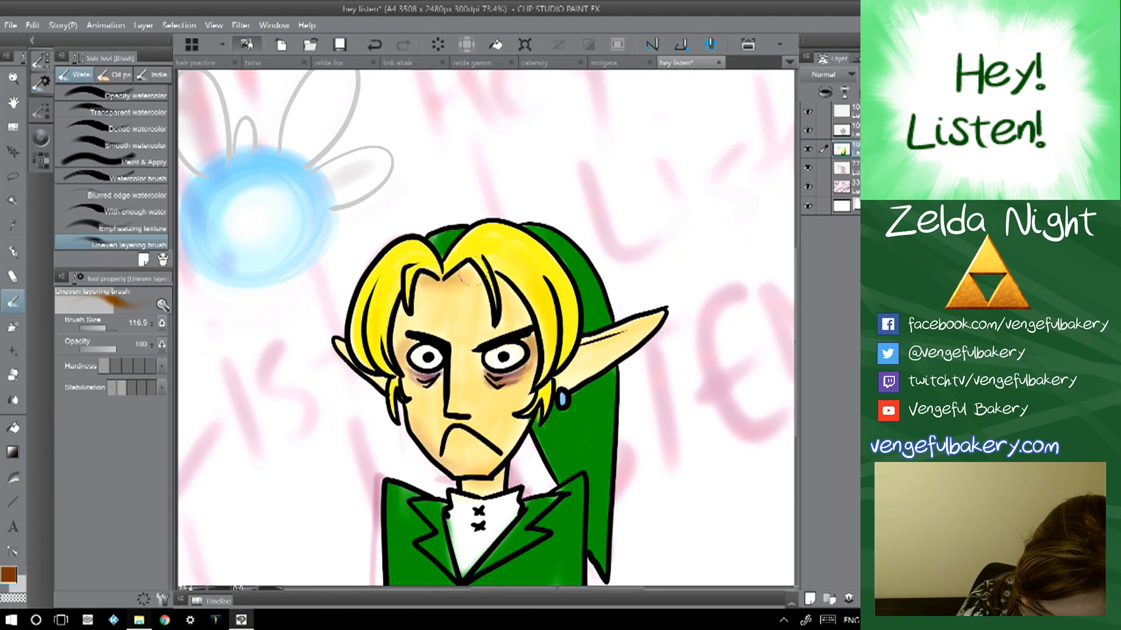
pyautogui.moveTo(467, 276)
pyautogui.mouseDown()
pyautogui.moveTo(506, 267)
pyautogui.moveTo(539, 310)
pyautogui.moveTo(514, 303)
pyautogui.mouseUp()
pyautogui.moveTo(423, 280); pyautogui.dragTo(419, 294)
pyautogui.moveTo(390, 301); pyautogui.dragTo(365, 372)
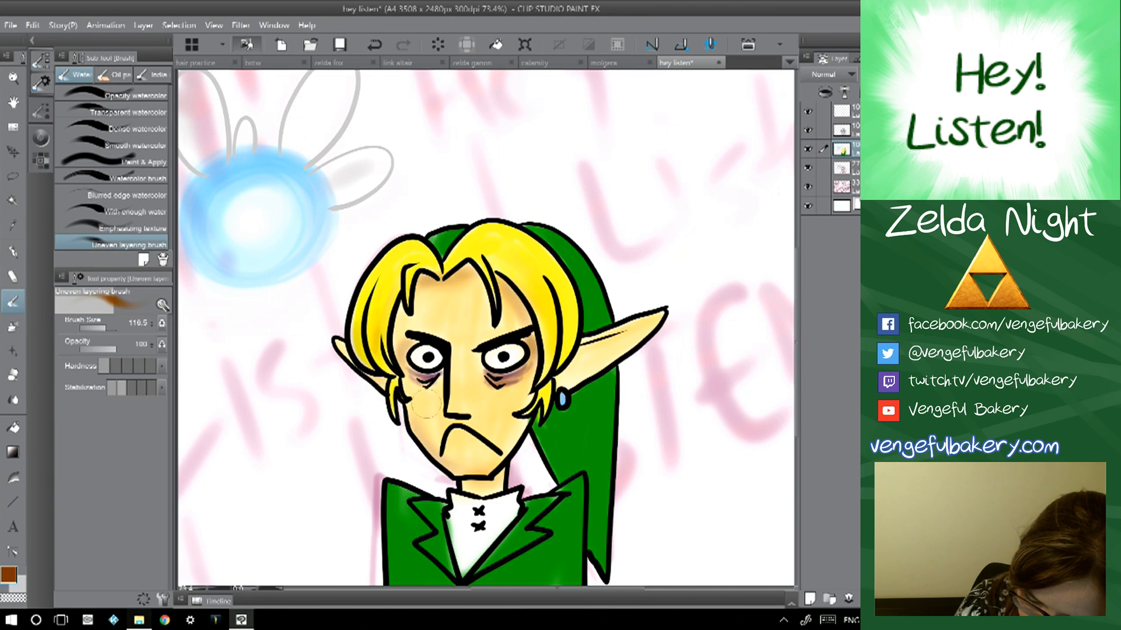
pyautogui.moveTo(545, 397); pyautogui.dragTo(549, 312)
pyautogui.moveTo(587, 367)
pyautogui.mouseDown()
pyautogui.moveTo(651, 341)
pyautogui.moveTo(567, 374)
pyautogui.moveTo(630, 330)
pyautogui.moveTo(560, 373)
pyautogui.moveTo(624, 349)
pyautogui.mouseUp()
pyautogui.moveTo(350, 363)
pyautogui.mouseDown()
pyautogui.moveTo(375, 382)
pyautogui.moveTo(400, 380)
pyautogui.mouseUp()
# - Set the drawing colour to dark green with red 0, green 34 and blue 0, and shade the tunic and cap
pyautogui.moveTo(467, 403); pyautogui.dragTo(447, 324)
pyautogui.doubleClick(9, 575)
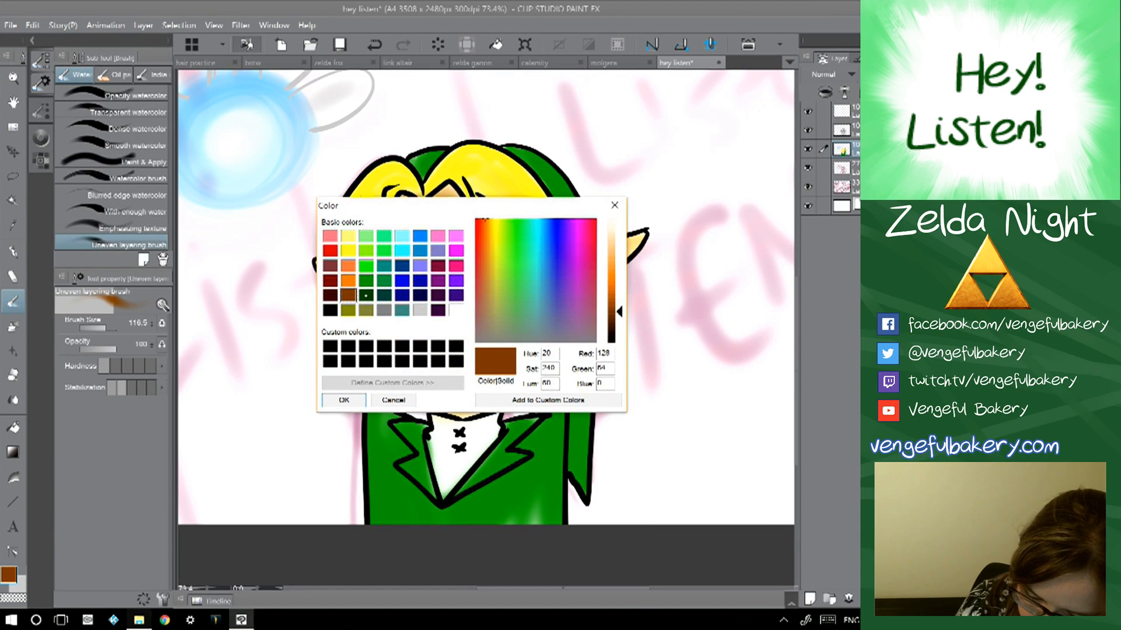
pyautogui.click(366, 295)
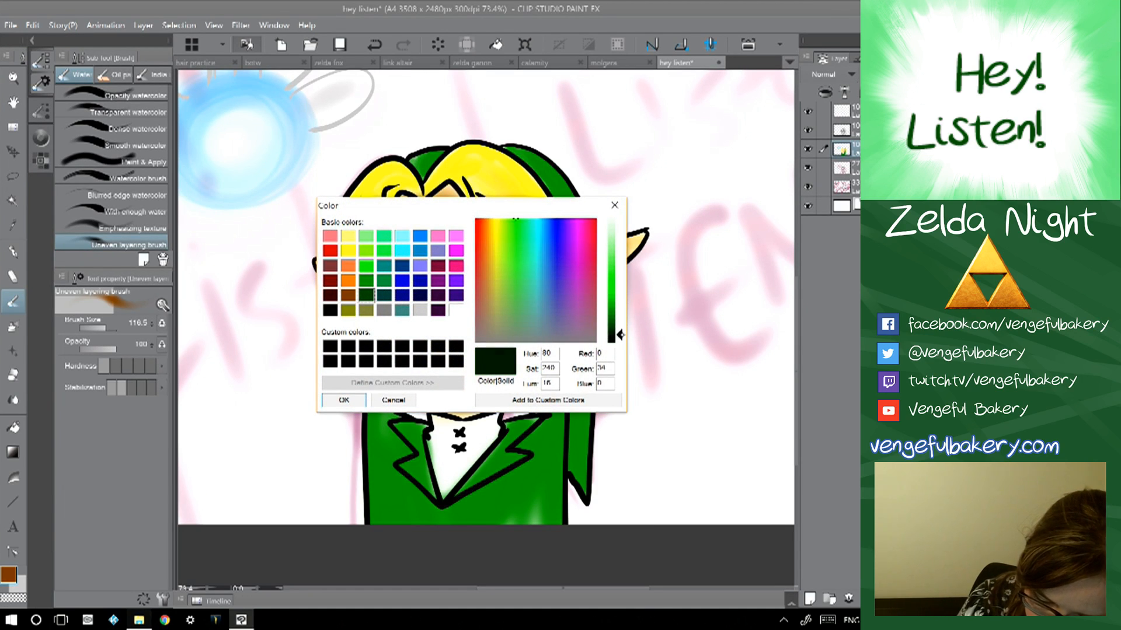
pyautogui.click(343, 400)
pyautogui.moveTo(496, 522)
pyautogui.mouseDown()
pyautogui.moveTo(583, 510)
pyautogui.moveTo(451, 523)
pyautogui.moveTo(527, 508)
pyautogui.mouseUp()
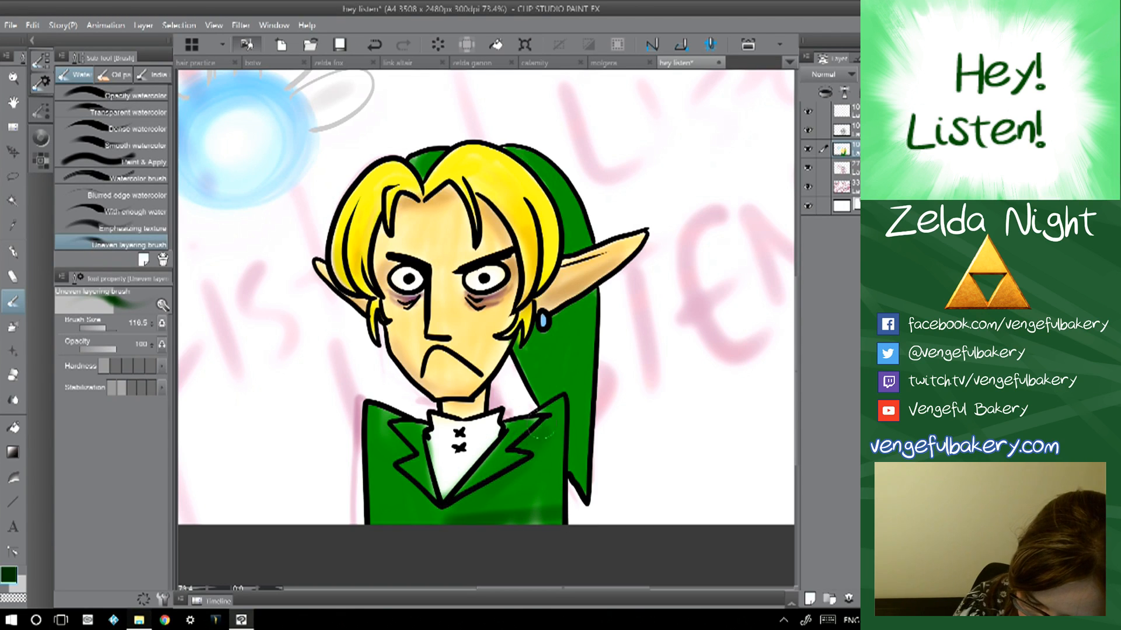
pyautogui.moveTo(535, 376)
pyautogui.mouseDown()
pyautogui.moveTo(569, 401)
pyautogui.moveTo(593, 302)
pyautogui.moveTo(543, 331)
pyautogui.moveTo(543, 343)
pyautogui.moveTo(577, 335)
pyautogui.moveTo(568, 383)
pyautogui.moveTo(530, 385)
pyautogui.moveTo(535, 344)
pyautogui.moveTo(564, 310)
pyautogui.moveTo(571, 241)
pyautogui.mouseUp()
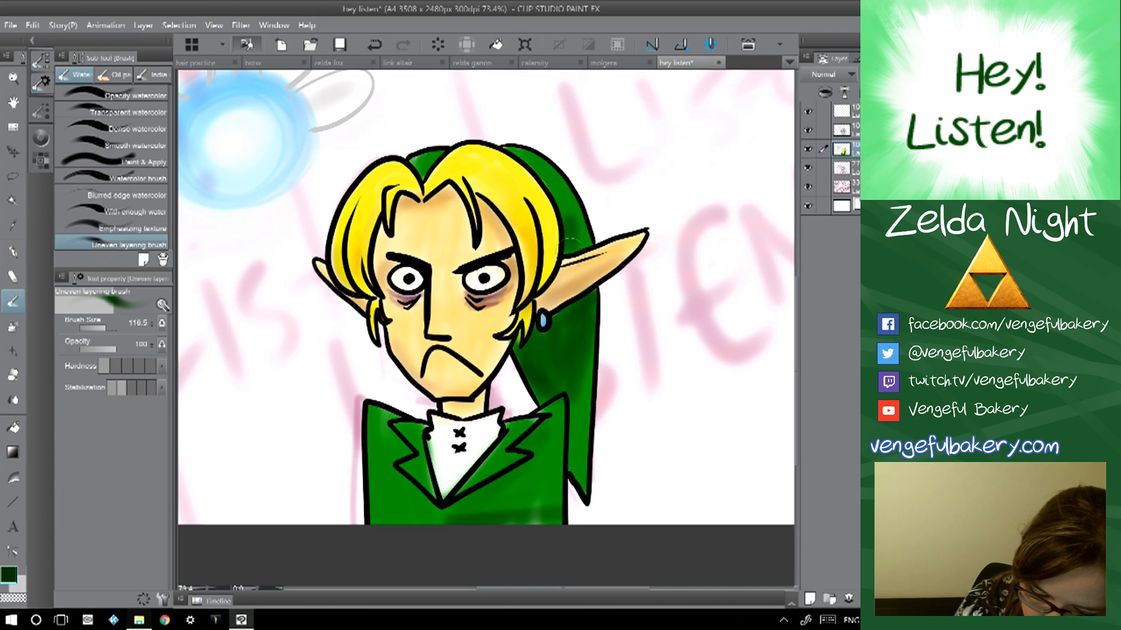
pyautogui.moveTo(409, 155)
pyautogui.mouseDown()
pyautogui.moveTo(424, 175)
pyautogui.moveTo(412, 172)
pyautogui.mouseUp()
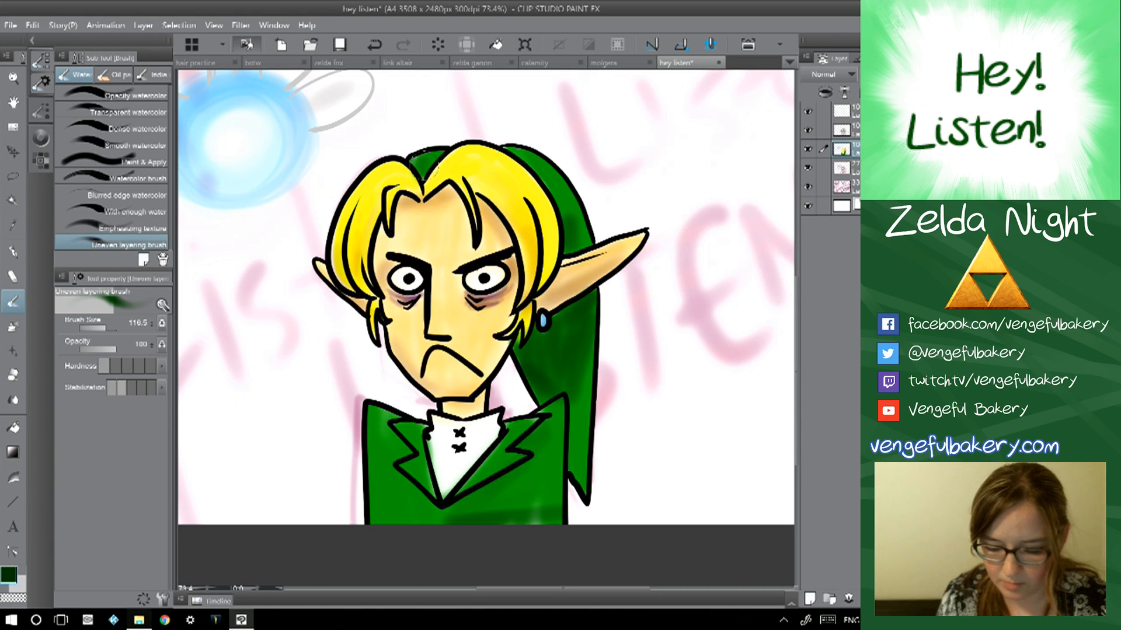
# - Raise the opacity of the rough purple background lettering layer
pyautogui.scroll(-5, 486, 297)
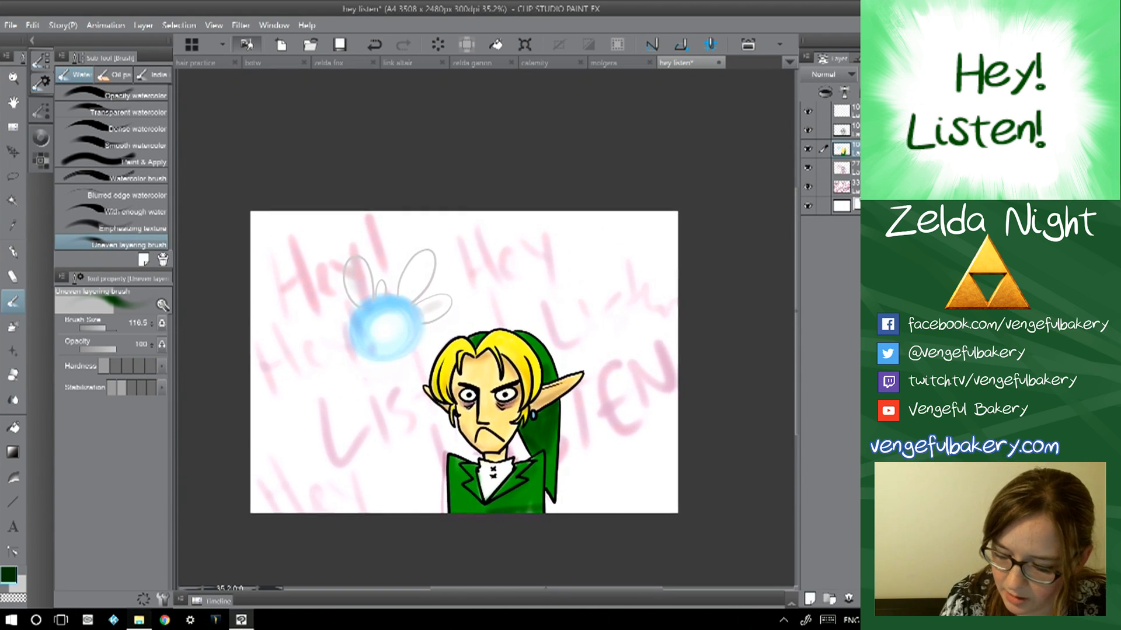
pyautogui.moveTo(465, 363); pyautogui.dragTo(461, 356)
pyautogui.click(854, 187)
pyautogui.moveTo(877, 74); pyautogui.dragTo(911, 74)
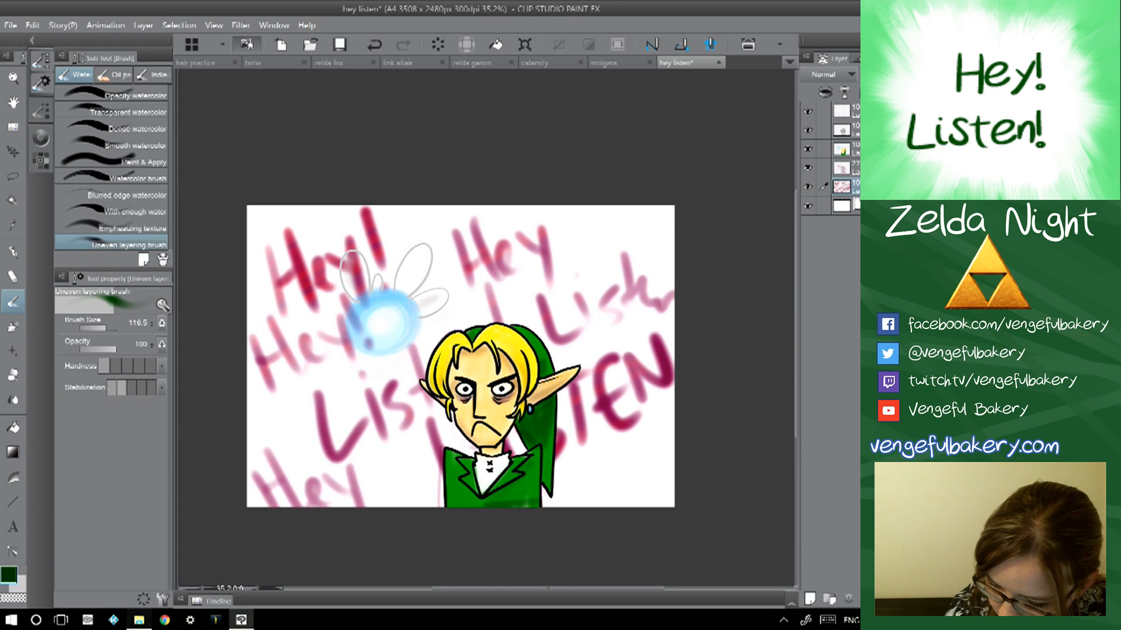
# - Add a layer above the rough lettering and set up the G-pen in pure red at size 106.3
pyautogui.click(809, 598)
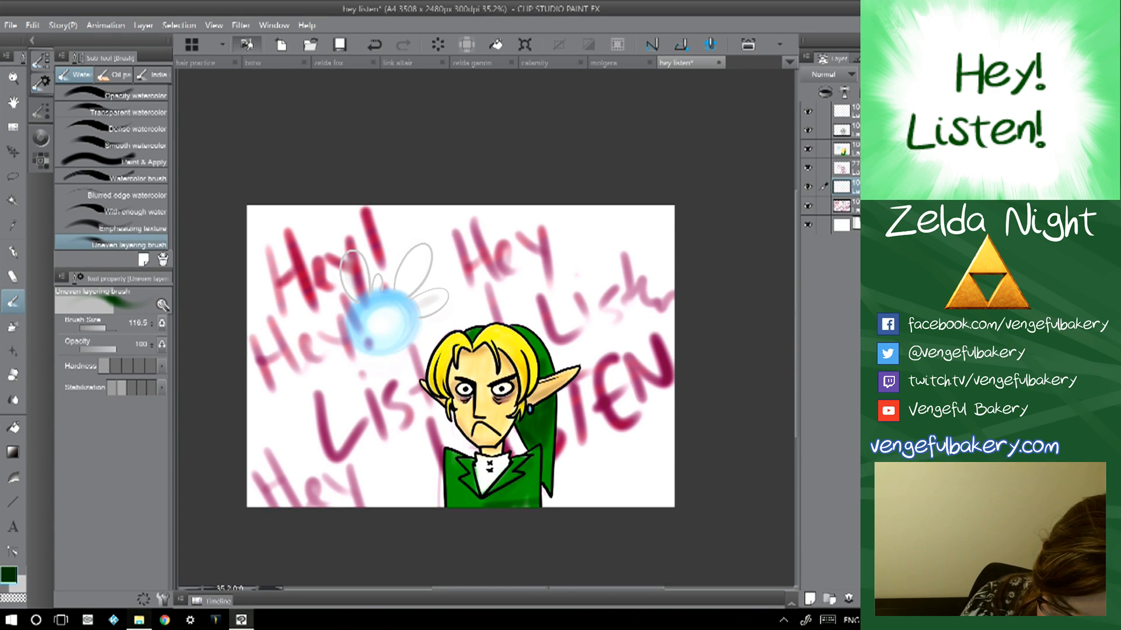
pyautogui.doubleClick(9, 575)
pyautogui.click(330, 251)
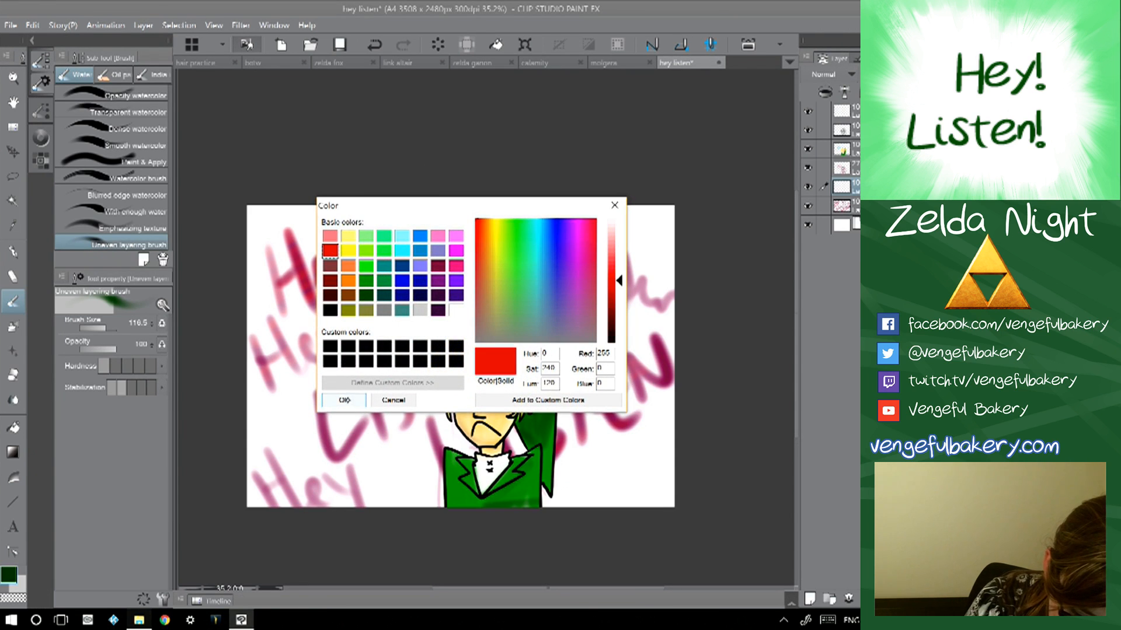
pyautogui.click(344, 400)
pyautogui.press('p')
pyautogui.click(110, 327)
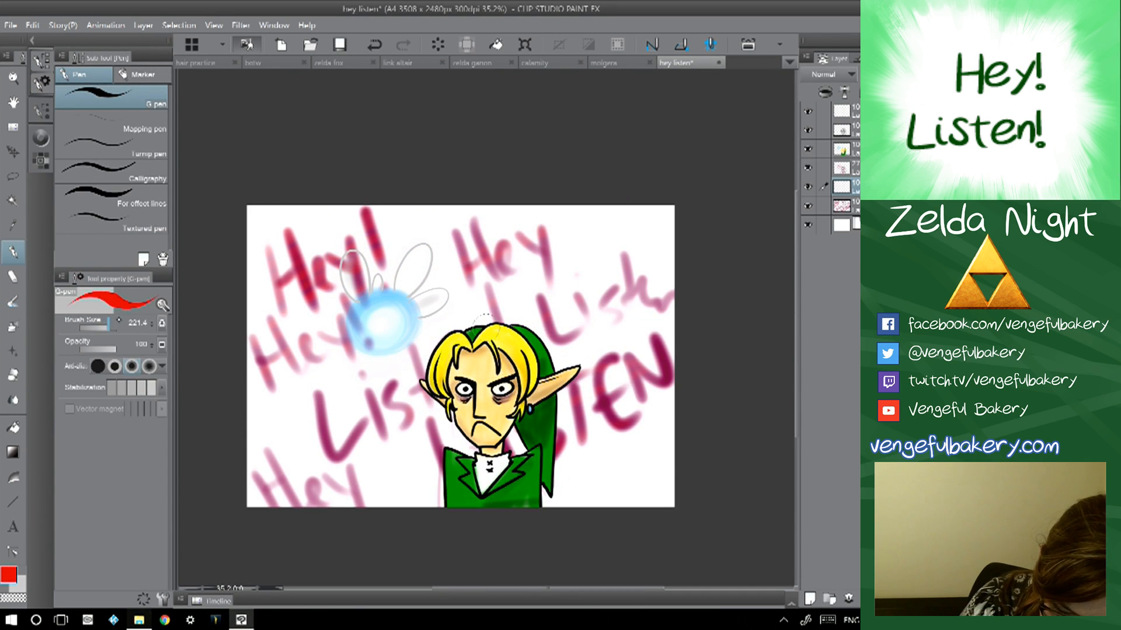
pyautogui.click(103, 328)
# - Letter "HEY! LISTEN" in slanted red capitals across the upper edge of the canvas
pyautogui.moveTo(258, 217); pyautogui.dragTo(283, 303)
pyautogui.moveTo(276, 262); pyautogui.dragTo(288, 251)
pyautogui.moveTo(270, 213); pyautogui.dragTo(295, 280)
pyautogui.moveTo(296, 221)
pyautogui.mouseDown()
pyautogui.moveTo(309, 270)
pyautogui.moveTo(324, 218)
pyautogui.mouseUp()
pyautogui.moveTo(306, 240); pyautogui.dragTo(319, 236)
pyautogui.moveTo(311, 262); pyautogui.dragTo(340, 217)
pyautogui.moveTo(343, 208)
pyautogui.mouseDown()
pyautogui.moveTo(329, 251)
pyautogui.moveTo(341, 257)
pyautogui.moveTo(353, 231)
pyautogui.moveTo(400, 233)
pyautogui.moveTo(422, 269)
pyautogui.mouseUp()
pyautogui.click(357, 237)
pyautogui.moveTo(435, 216)
pyautogui.mouseDown()
pyautogui.moveTo(431, 257)
pyautogui.moveTo(460, 236)
pyautogui.moveTo(459, 252)
pyautogui.mouseUp()
pyautogui.moveTo(470, 210)
pyautogui.mouseDown()
pyautogui.moveTo(480, 245)
pyautogui.moveTo(483, 206)
pyautogui.moveTo(501, 233)
pyautogui.moveTo(521, 221)
pyautogui.mouseUp()
pyautogui.moveTo(501, 221); pyautogui.dragTo(530, 206)
pyautogui.moveTo(532, 205)
pyautogui.mouseDown()
pyautogui.moveTo(546, 223)
pyautogui.moveTo(555, 205)
pyautogui.mouseUp()
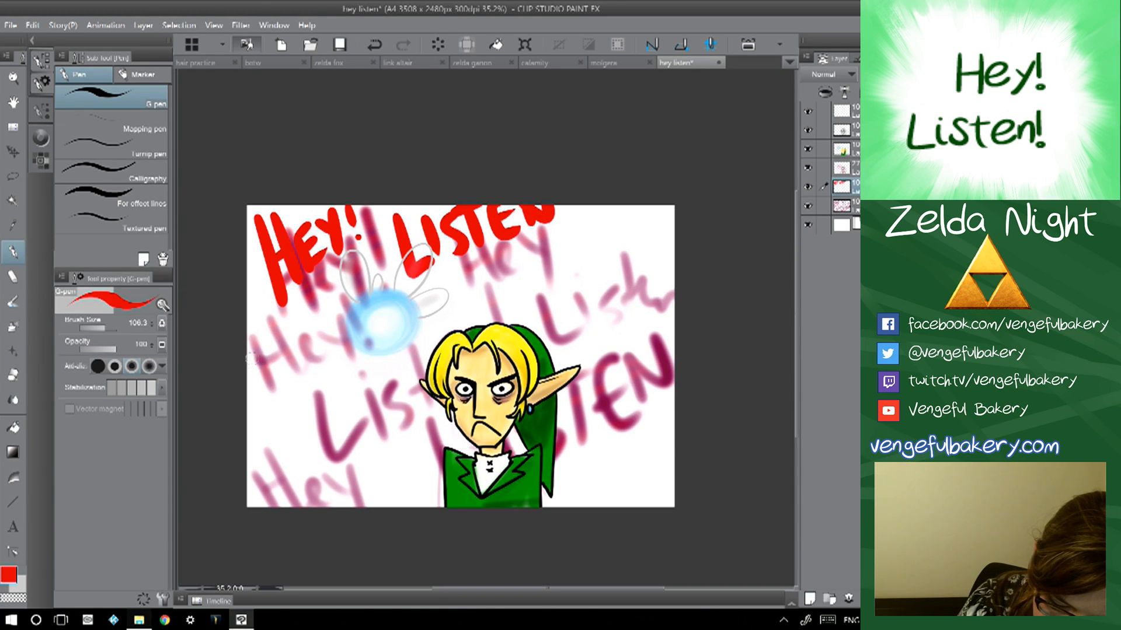
# - Letter "LISTEN" in red from the canvas's left edge up behind the fairy
pyautogui.moveTo(252, 343)
pyautogui.mouseDown()
pyautogui.moveTo(250, 367)
pyautogui.moveTo(274, 391)
pyautogui.mouseUp()
pyautogui.moveTo(270, 348); pyautogui.dragTo(275, 388)
pyautogui.moveTo(293, 343)
pyautogui.mouseDown()
pyautogui.moveTo(284, 350)
pyautogui.moveTo(292, 379)
pyautogui.mouseUp()
pyautogui.moveTo(310, 327)
pyautogui.mouseDown()
pyautogui.moveTo(306, 353)
pyautogui.moveTo(324, 316)
pyautogui.mouseUp()
pyautogui.click(304, 375)
pyautogui.moveTo(343, 296); pyautogui.dragTo(325, 338)
pyautogui.moveTo(326, 352)
pyautogui.mouseDown()
pyautogui.moveTo(357, 328)
pyautogui.moveTo(350, 322)
pyautogui.mouseUp()
pyautogui.moveTo(350, 331)
pyautogui.mouseDown()
pyautogui.moveTo(354, 296)
pyautogui.moveTo(368, 327)
pyautogui.moveTo(384, 297)
pyautogui.mouseUp()
pyautogui.moveTo(369, 318); pyautogui.dragTo(389, 271)
# - Letter "HEY" in red capitals just above the character's head
pyautogui.moveTo(473, 287); pyautogui.dragTo(485, 318)
pyautogui.moveTo(483, 262); pyautogui.dragTo(502, 313)
pyautogui.moveTo(481, 301); pyautogui.dragTo(500, 291)
pyautogui.moveTo(522, 265)
pyautogui.mouseDown()
pyautogui.moveTo(530, 304)
pyautogui.moveTo(524, 281)
pyautogui.mouseUp()
pyautogui.moveTo(525, 255); pyautogui.dragTo(543, 280)
pyautogui.moveTo(554, 237); pyautogui.dragTo(537, 303)
# - Letter "HEY!" in red below the left-hand "LISTEN"
pyautogui.moveTo(273, 418)
pyautogui.mouseDown()
pyautogui.moveTo(276, 435)
pyautogui.moveTo(305, 448)
pyautogui.moveTo(291, 474)
pyautogui.mouseUp()
pyautogui.moveTo(291, 401)
pyautogui.mouseDown()
pyautogui.moveTo(296, 491)
pyautogui.moveTo(306, 480)
pyautogui.mouseUp()
pyautogui.moveTo(292, 444)
pyautogui.mouseDown()
pyautogui.moveTo(318, 435)
pyautogui.moveTo(318, 461)
pyautogui.mouseUp()
pyautogui.moveTo(321, 435); pyautogui.dragTo(344, 444)
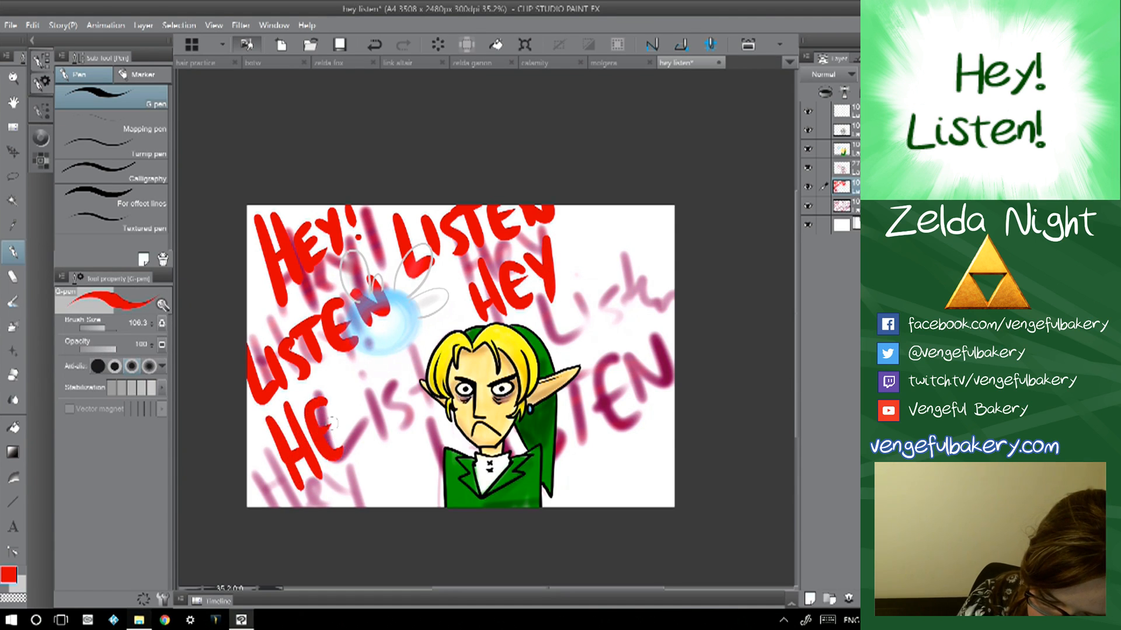
pyautogui.moveTo(336, 380); pyautogui.dragTo(349, 410)
pyautogui.moveTo(362, 368)
pyautogui.mouseDown()
pyautogui.moveTo(345, 454)
pyautogui.moveTo(358, 408)
pyautogui.mouseUp()
pyautogui.click(379, 432)
# - Letter "LISTEN!" in red passing behind the character's head, and add a dot after the "HEY" above it
pyautogui.moveTo(421, 354)
pyautogui.mouseDown()
pyautogui.moveTo(412, 407)
pyautogui.moveTo(440, 398)
pyautogui.mouseUp()
pyautogui.moveTo(438, 337); pyautogui.dragTo(431, 352)
pyautogui.moveTo(495, 319)
pyautogui.mouseDown()
pyautogui.moveTo(490, 327)
pyautogui.moveTo(528, 312)
pyautogui.moveTo(540, 349)
pyautogui.mouseUp()
pyautogui.moveTo(555, 316)
pyautogui.mouseDown()
pyautogui.moveTo(563, 350)
pyautogui.moveTo(561, 318)
pyautogui.mouseUp()
pyautogui.click(575, 330)
pyautogui.moveTo(580, 295)
pyautogui.mouseDown()
pyautogui.moveTo(569, 326)
pyautogui.moveTo(626, 263)
pyautogui.moveTo(619, 291)
pyautogui.mouseUp()
pyautogui.click(635, 304)
pyautogui.click(566, 281)
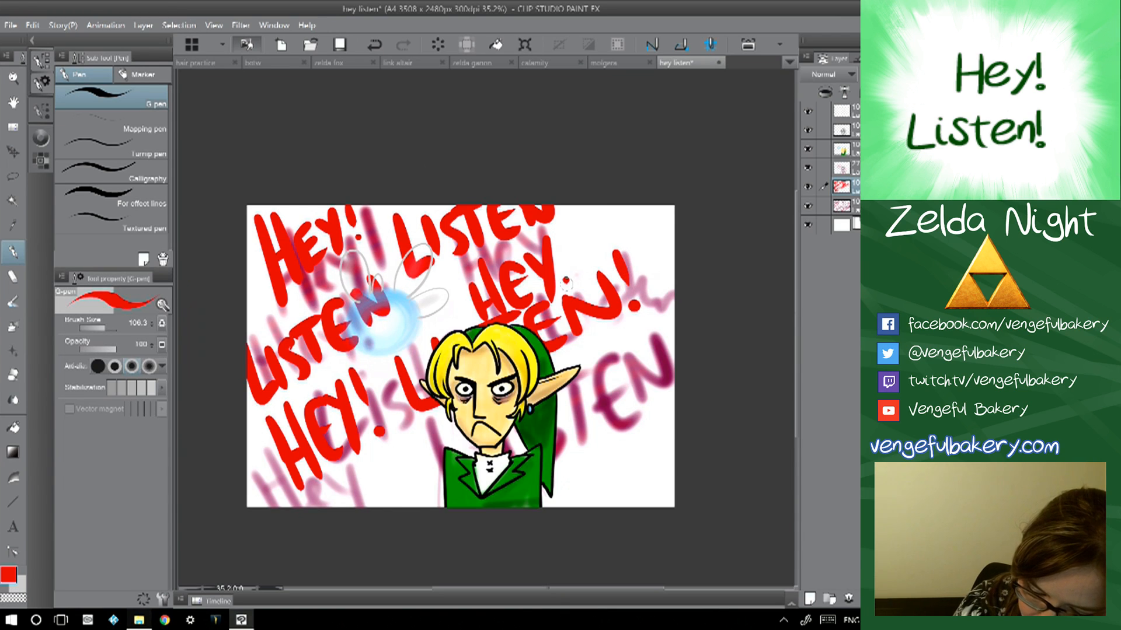
# - Letter a red "HEY" running off the upper-right corner and the start of "LISTEN" running off the right edge
pyautogui.moveTo(587, 209); pyautogui.dragTo(580, 246)
pyautogui.moveTo(587, 236)
pyautogui.mouseDown()
pyautogui.moveTo(610, 225)
pyautogui.moveTo(607, 245)
pyautogui.mouseUp()
pyautogui.moveTo(637, 197)
pyautogui.mouseDown()
pyautogui.moveTo(618, 239)
pyautogui.moveTo(631, 213)
pyautogui.moveTo(675, 226)
pyautogui.mouseUp()
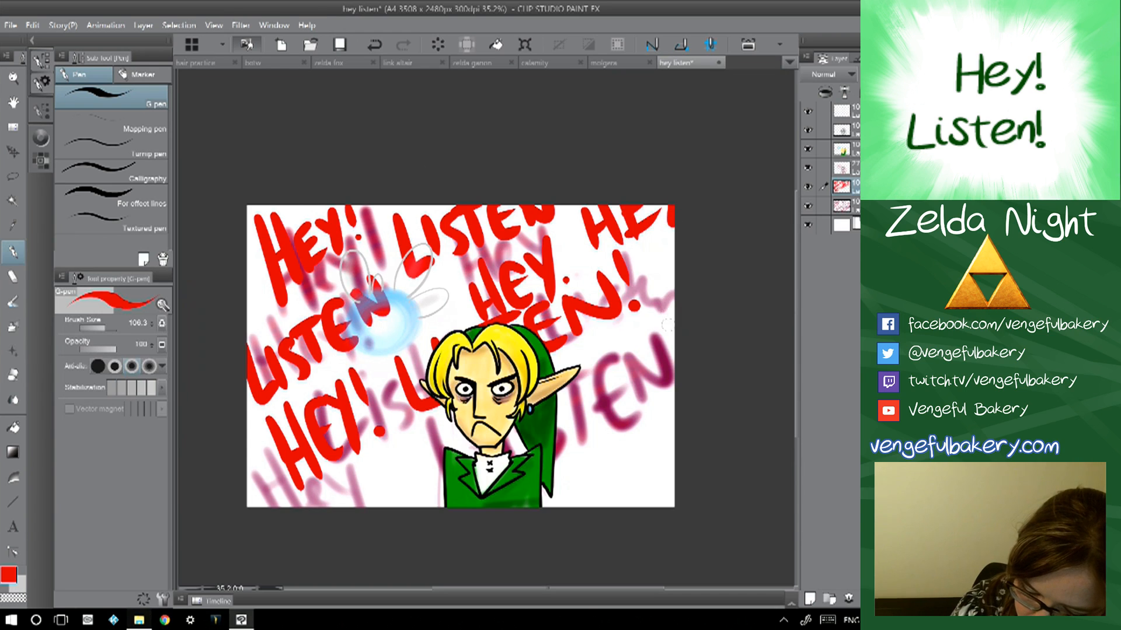
pyautogui.moveTo(622, 331); pyautogui.dragTo(652, 364)
pyautogui.moveTo(663, 308)
pyautogui.mouseDown()
pyautogui.moveTo(656, 367)
pyautogui.moveTo(670, 327)
pyautogui.mouseUp()
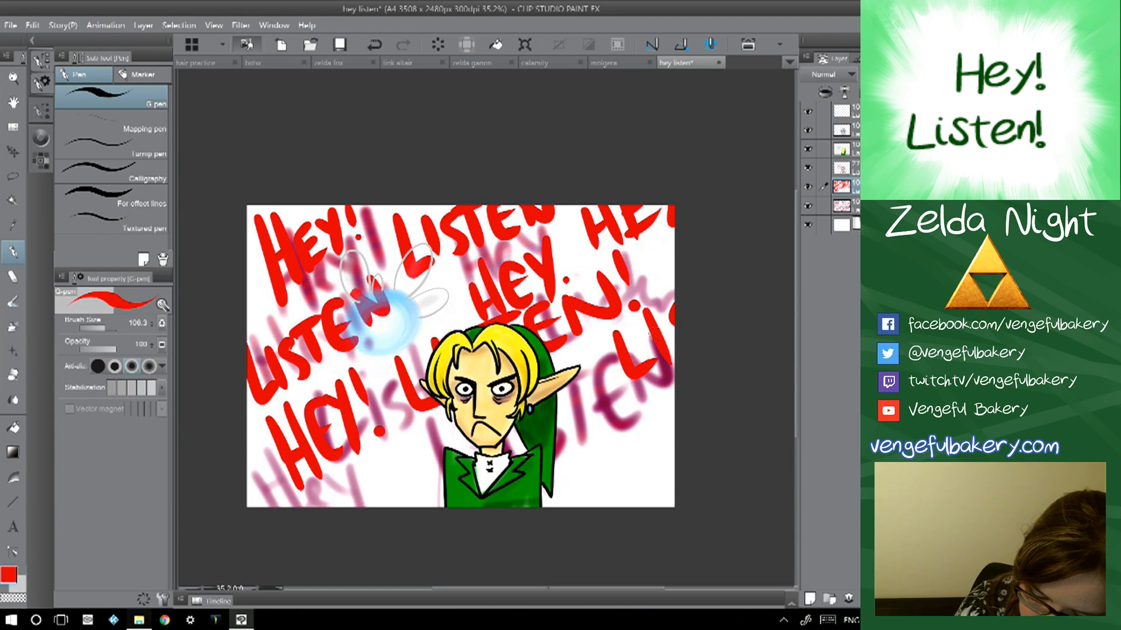
# - Letter a red "HEY" to the right of the cap's tail and "LIST" beneath it, running off the canvas
pyautogui.moveTo(585, 413)
pyautogui.mouseDown()
pyautogui.moveTo(587, 467)
pyautogui.moveTo(613, 392)
pyautogui.moveTo(605, 459)
pyautogui.moveTo(648, 401)
pyautogui.moveTo(666, 416)
pyautogui.mouseUp()
pyautogui.moveTo(676, 377)
pyautogui.mouseDown()
pyautogui.moveTo(658, 437)
pyautogui.moveTo(674, 441)
pyautogui.mouseUp()
pyautogui.moveTo(563, 478)
pyautogui.mouseDown()
pyautogui.moveTo(576, 541)
pyautogui.moveTo(599, 508)
pyautogui.mouseUp()
pyautogui.moveTo(632, 470); pyautogui.dragTo(615, 517)
pyautogui.moveTo(655, 461); pyautogui.dragTo(653, 507)
pyautogui.moveTo(633, 468); pyautogui.dragTo(674, 457)
# - Letter "HEY LISTEN" in red along the lower edge behind the character, and add an exclamation mark in the lower-left corner
pyautogui.moveTo(327, 491)
pyautogui.mouseDown()
pyautogui.moveTo(320, 505)
pyautogui.moveTo(333, 519)
pyautogui.mouseUp()
pyautogui.moveTo(350, 476)
pyautogui.mouseDown()
pyautogui.moveTo(361, 536)
pyautogui.moveTo(357, 473)
pyautogui.moveTo(376, 522)
pyautogui.moveTo(359, 499)
pyautogui.mouseUp()
pyautogui.moveTo(386, 466)
pyautogui.mouseDown()
pyautogui.moveTo(372, 478)
pyautogui.moveTo(390, 493)
pyautogui.mouseUp()
pyautogui.moveTo(402, 483); pyautogui.dragTo(388, 507)
pyautogui.moveTo(417, 444); pyautogui.dragTo(408, 459)
pyautogui.moveTo(443, 442)
pyautogui.mouseDown()
pyautogui.moveTo(429, 506)
pyautogui.moveTo(461, 458)
pyautogui.mouseUp()
pyautogui.moveTo(543, 438); pyautogui.dragTo(511, 455)
pyautogui.moveTo(520, 464); pyautogui.dragTo(529, 472)
pyautogui.moveTo(545, 425)
pyautogui.mouseDown()
pyautogui.moveTo(556, 462)
pyautogui.moveTo(558, 453)
pyautogui.mouseUp()
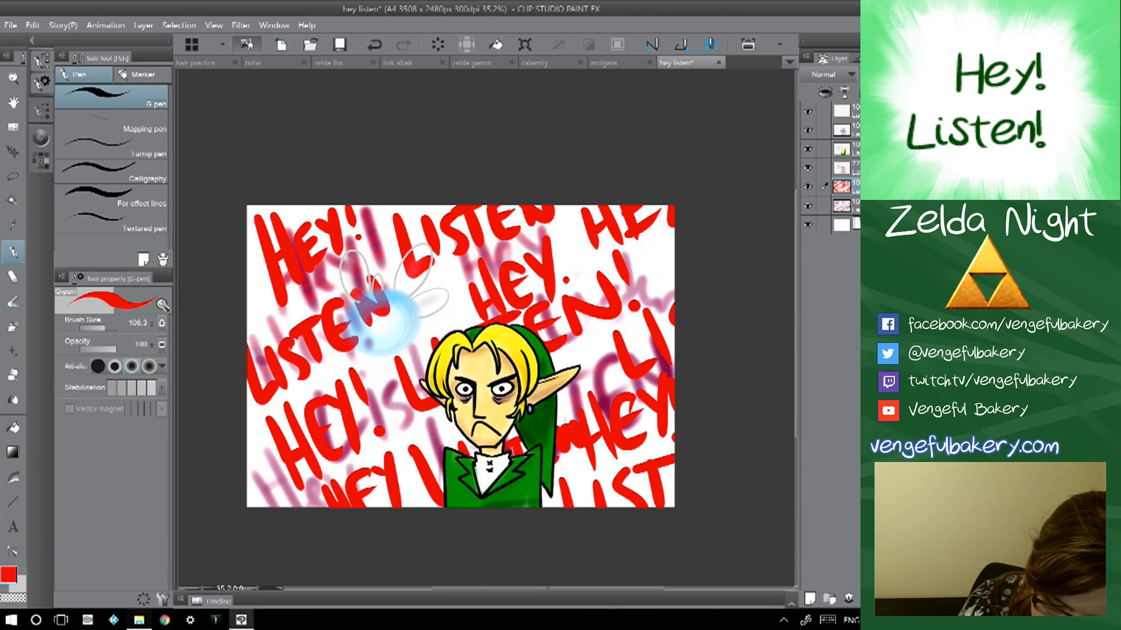
pyautogui.moveTo(273, 462); pyautogui.dragTo(268, 497)
pyautogui.click(277, 505)
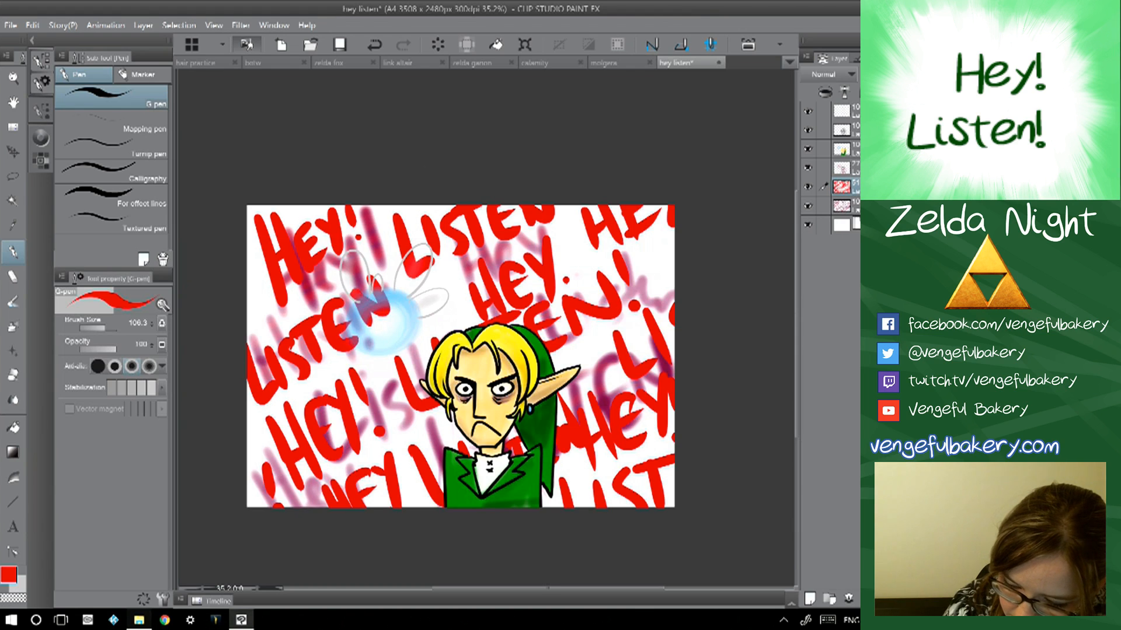
# - Lower the opacity of the red lettering layer slightly
pyautogui.click(881, 74)
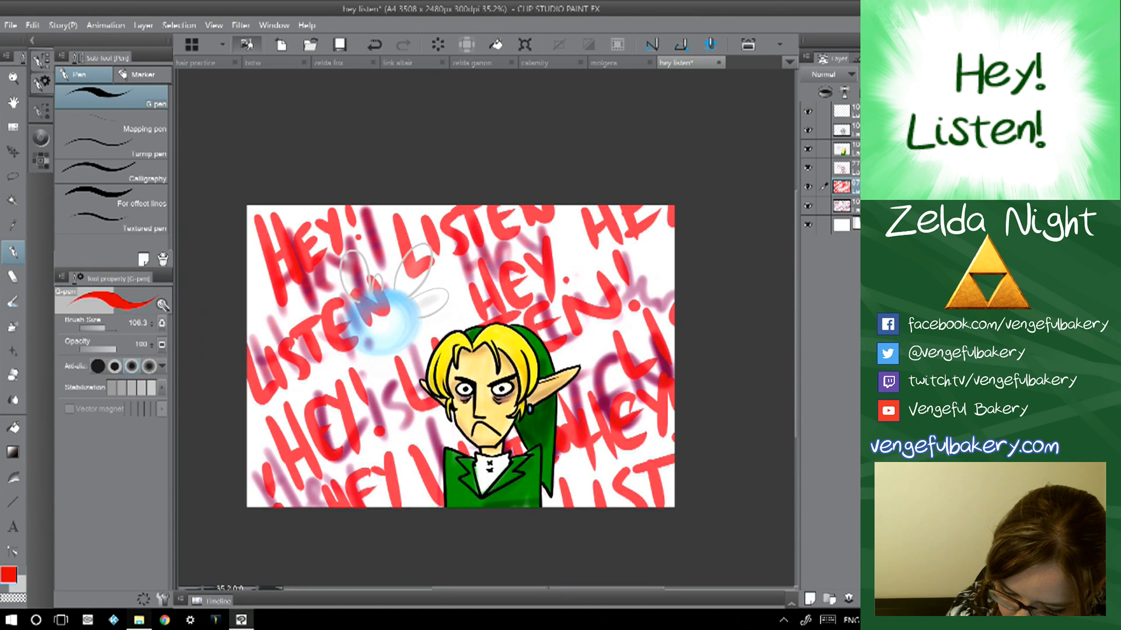
pyautogui.click(882, 74)
# - Select the fairy's body and wings with a Lasso marquee traced along their outline
pyautogui.click(840, 149)
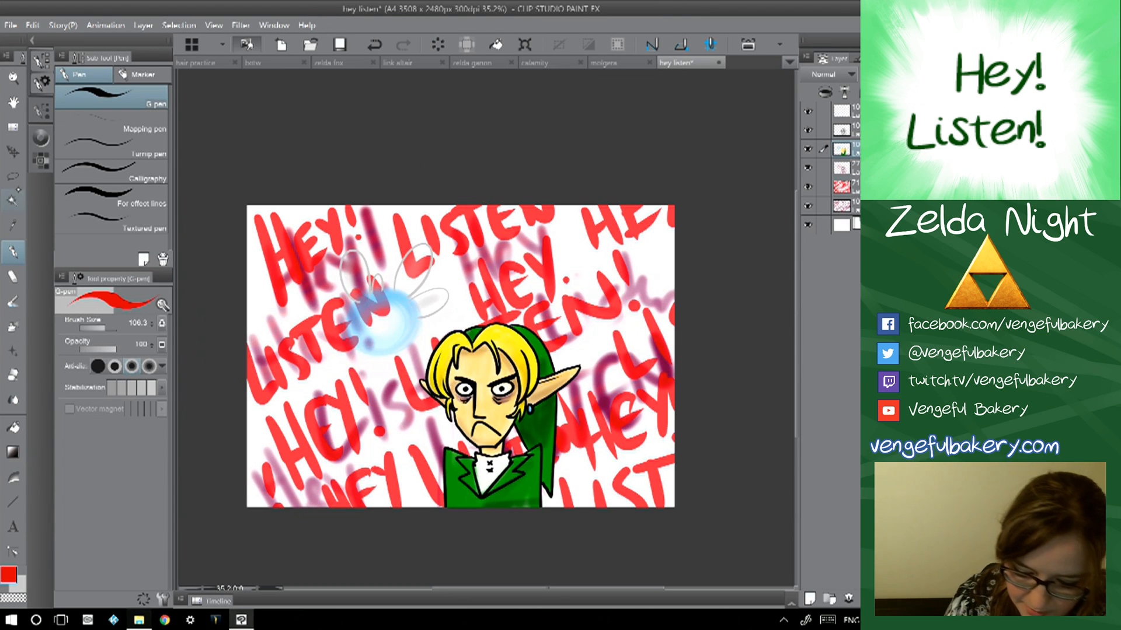
pyautogui.click(13, 177)
pyautogui.scroll(2, 374, 351)
pyautogui.moveTo(335, 250)
pyautogui.mouseDown()
pyautogui.moveTo(340, 314)
pyautogui.moveTo(322, 290)
pyautogui.moveTo(327, 229)
pyautogui.moveTo(349, 225)
pyautogui.moveTo(378, 301)
pyautogui.moveTo(392, 270)
pyautogui.moveTo(399, 300)
pyautogui.moveTo(420, 292)
pyautogui.moveTo(441, 239)
pyautogui.moveTo(483, 212)
pyautogui.moveTo(483, 262)
pyautogui.moveTo(451, 314)
pyautogui.moveTo(515, 299)
pyautogui.moveTo(454, 385)
pyautogui.moveTo(348, 397)
pyautogui.moveTo(353, 318)
pyautogui.mouseUp()
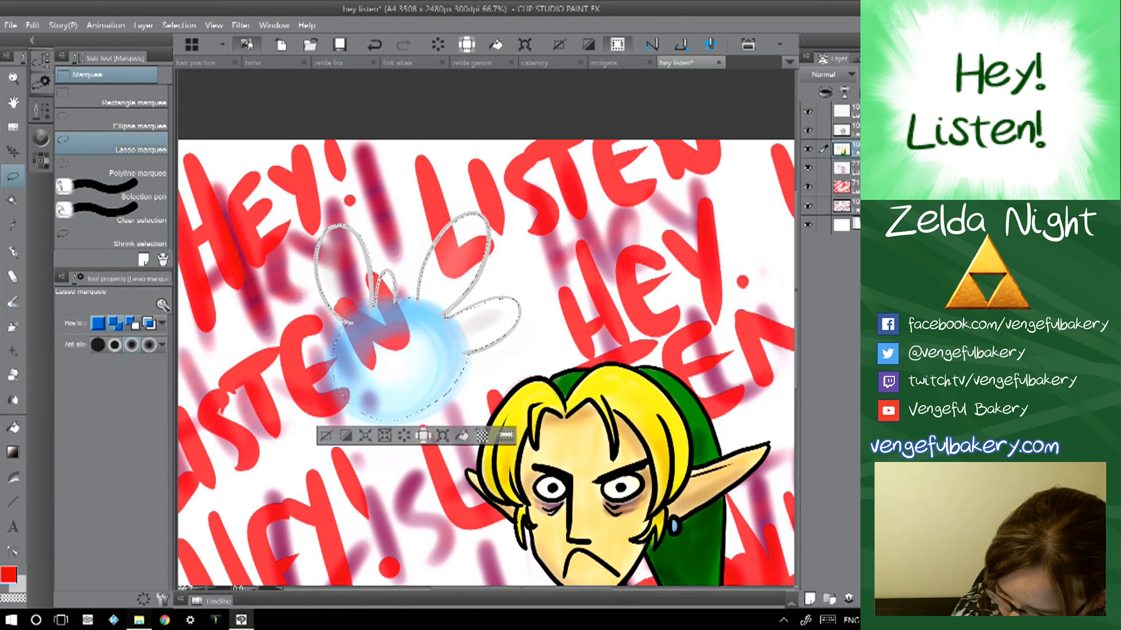
# - On a new layer beneath the fairy, fill the selected body and wings with white to hide the lettering, and clear the selection
pyautogui.click(851, 168)
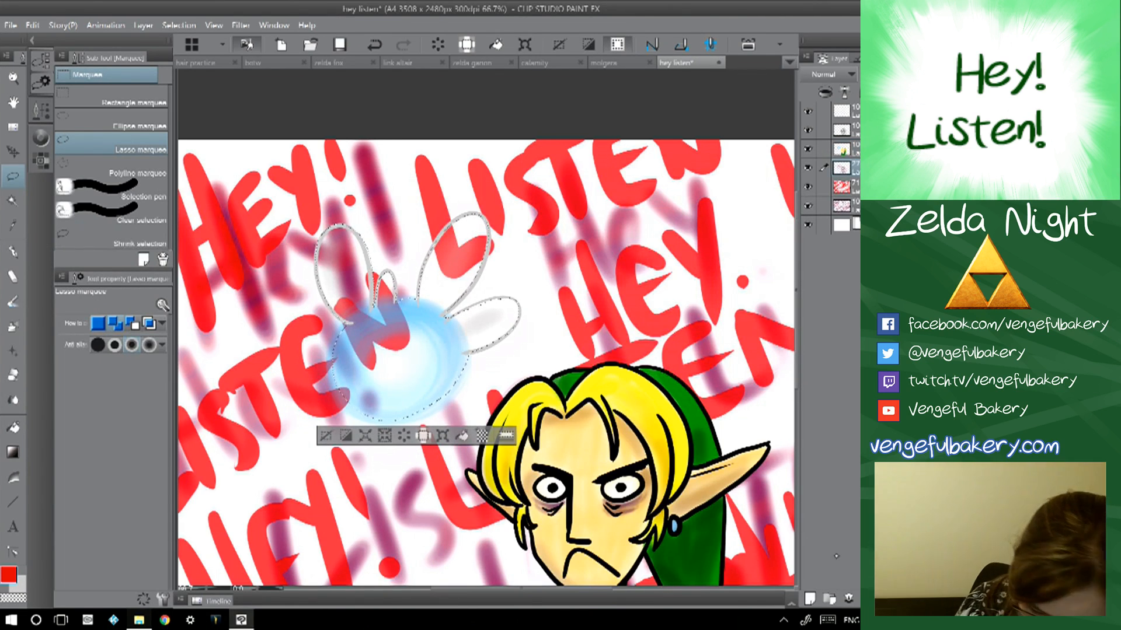
pyautogui.doubleClick(809, 599)
pyautogui.doubleClick(9, 575)
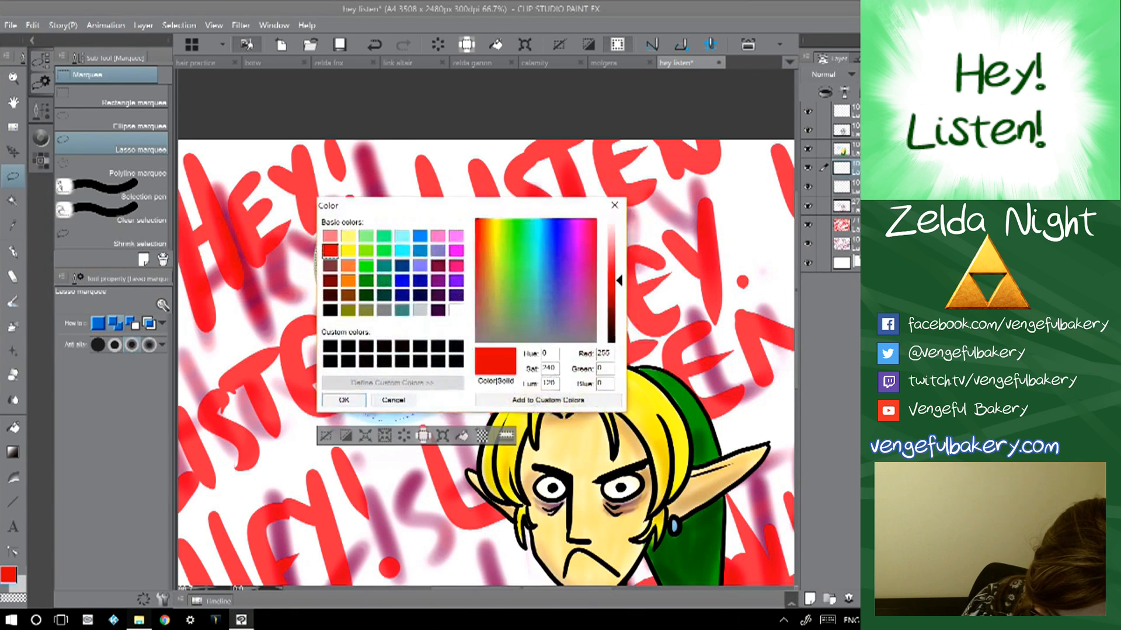
pyautogui.click(611, 222)
pyautogui.click(344, 400)
pyautogui.press('g')
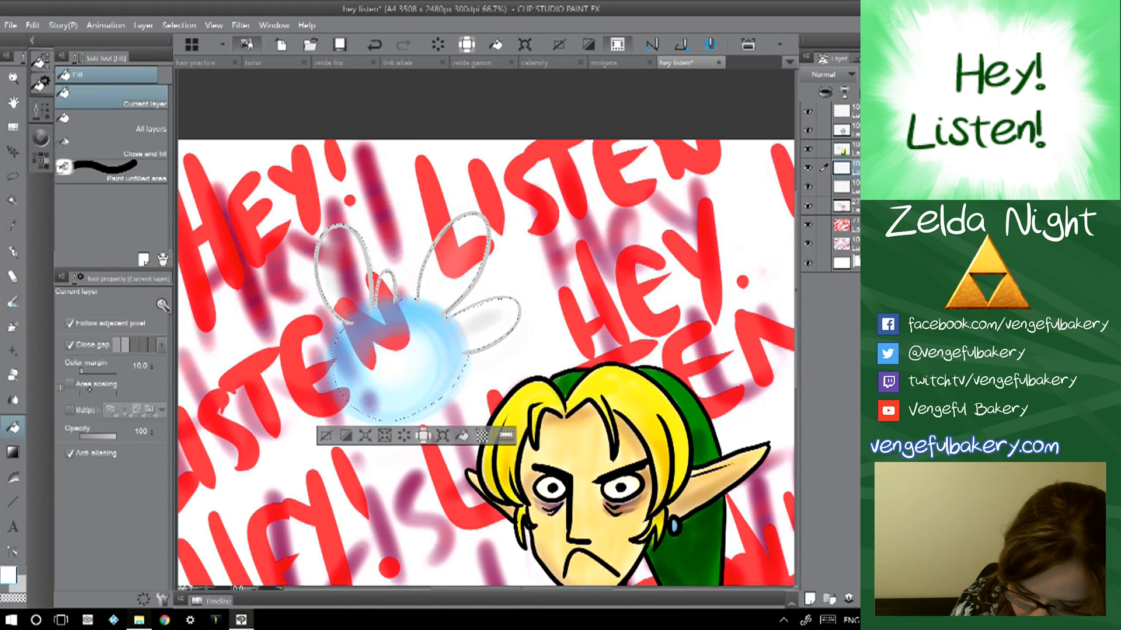
pyautogui.click(422, 322)
pyautogui.click(326, 435)
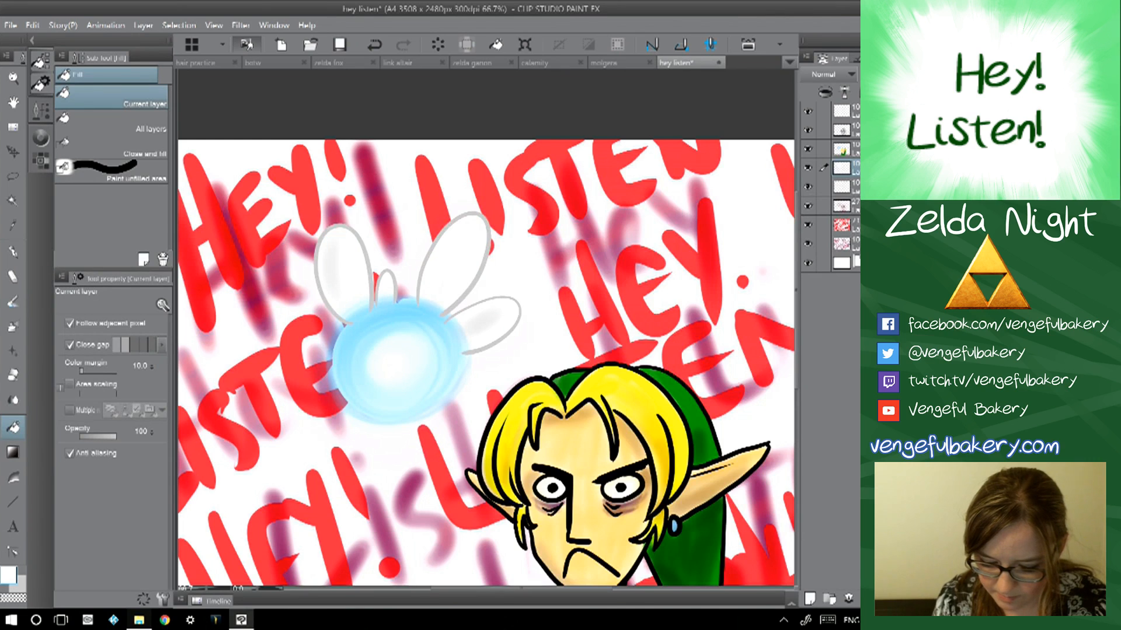
pyautogui.scroll(-5, 486, 365)
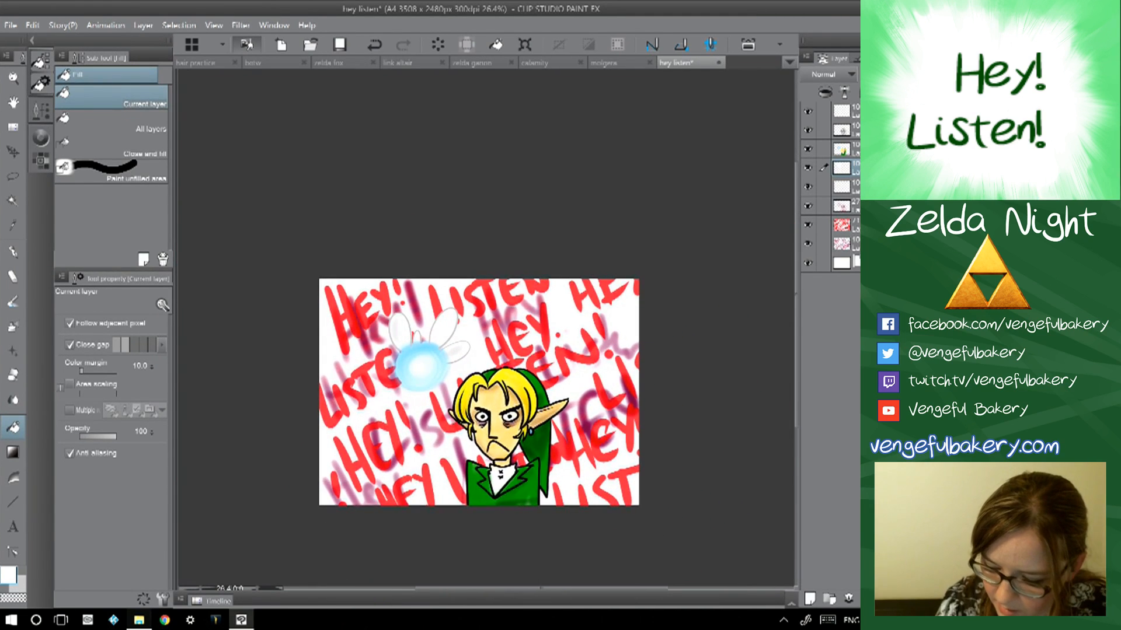
# - Rebalance the two lettering layers' opacities, fading the blurred purple one and strengthening the red one, and save the illustration
pyautogui.click(841, 243)
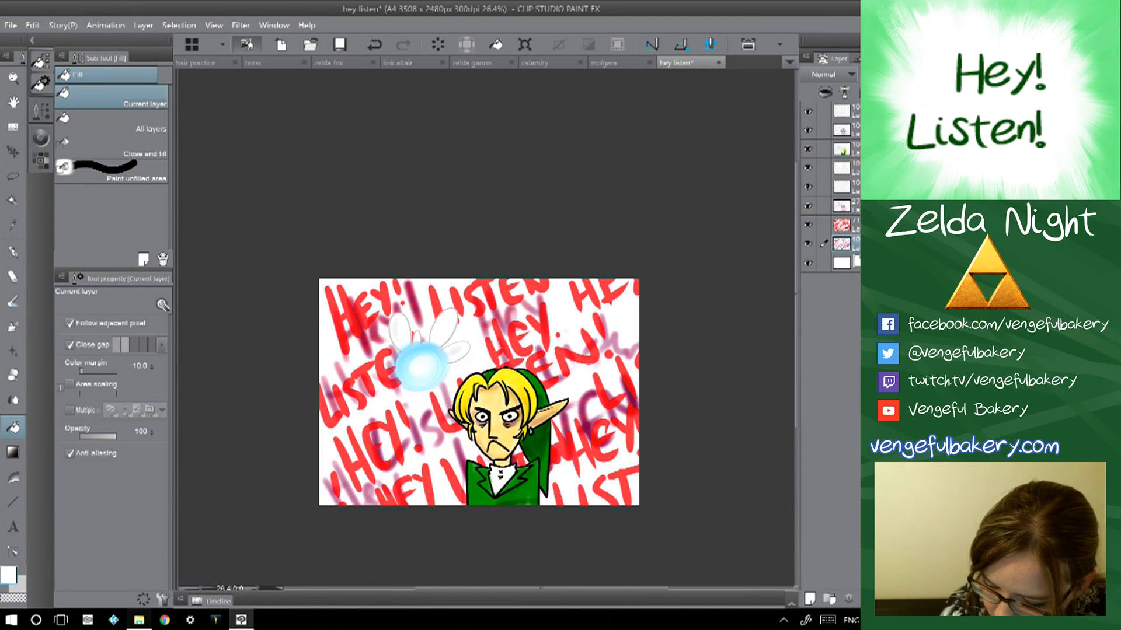
pyautogui.click(841, 225)
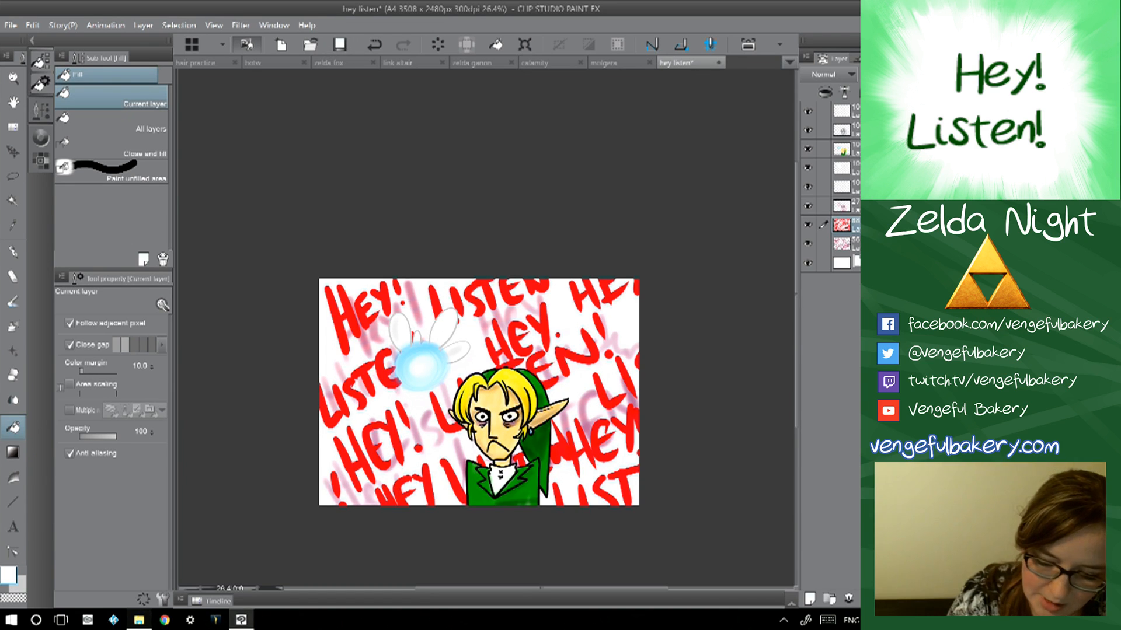
pyautogui.hotkey('ctrl', 's')
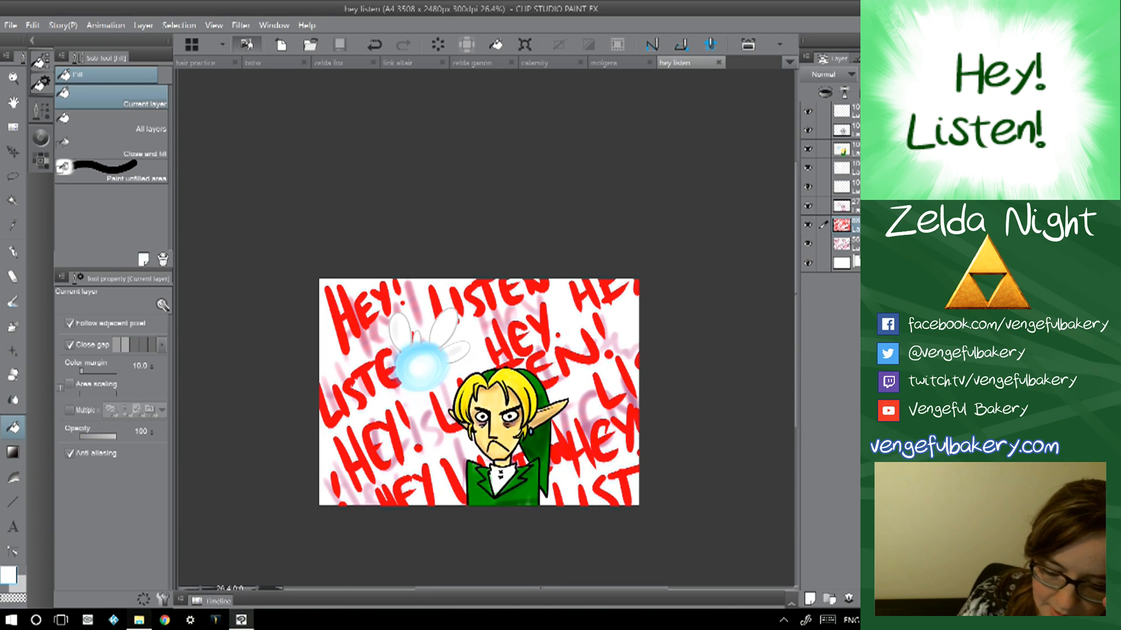
# - Create a new A4 canvas of 3508 x 2480 px and set up the G-pen at brush size 14.1 in bright pink
pyautogui.hotkey('ctrl', 'n')
pyautogui.press('Return')
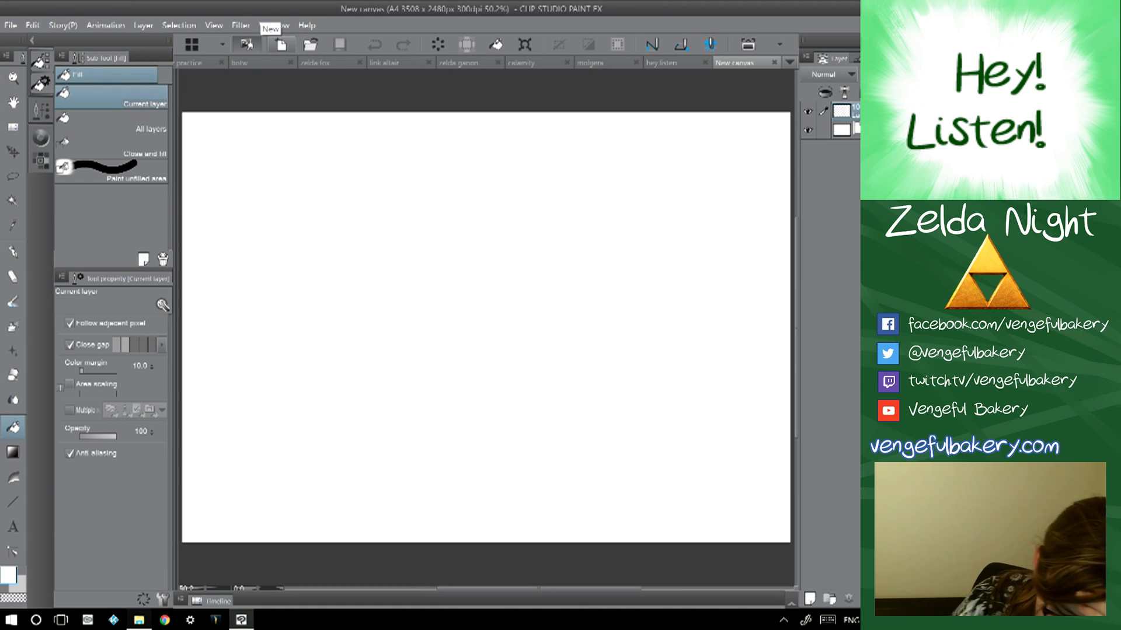
pyautogui.click(8, 576)
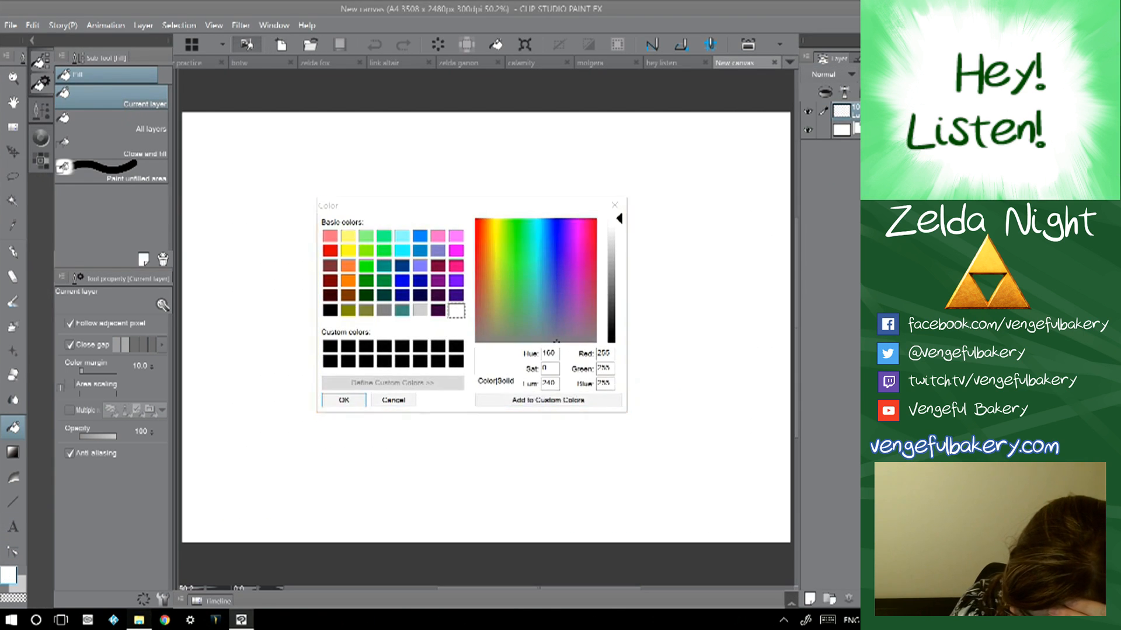
pyautogui.click(366, 403)
pyautogui.press('p')
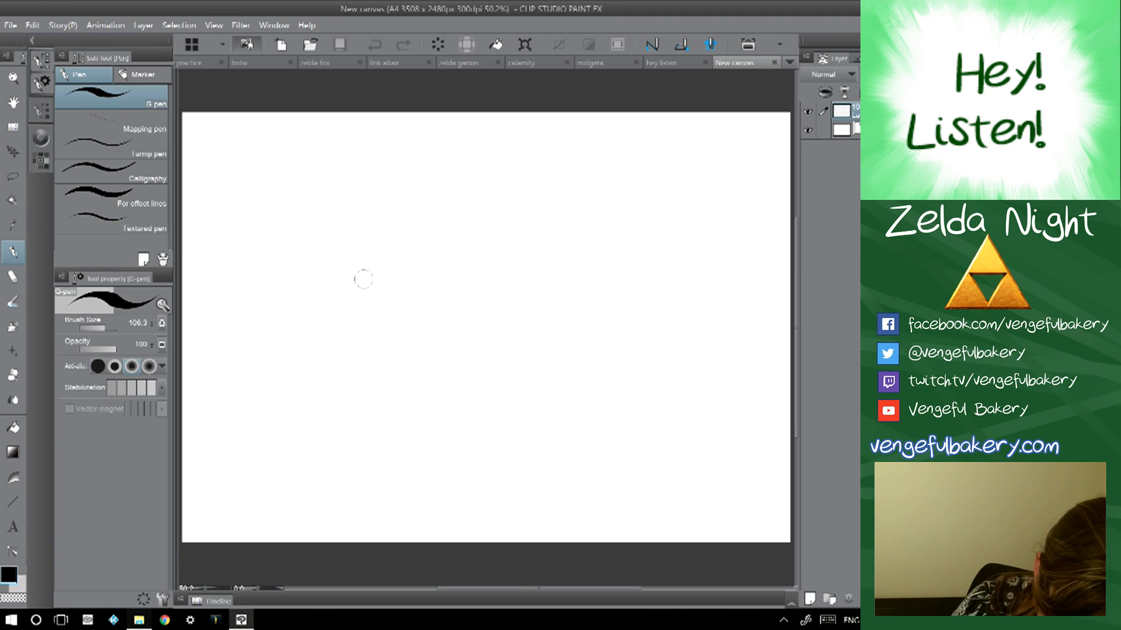
pyautogui.click(98, 328)
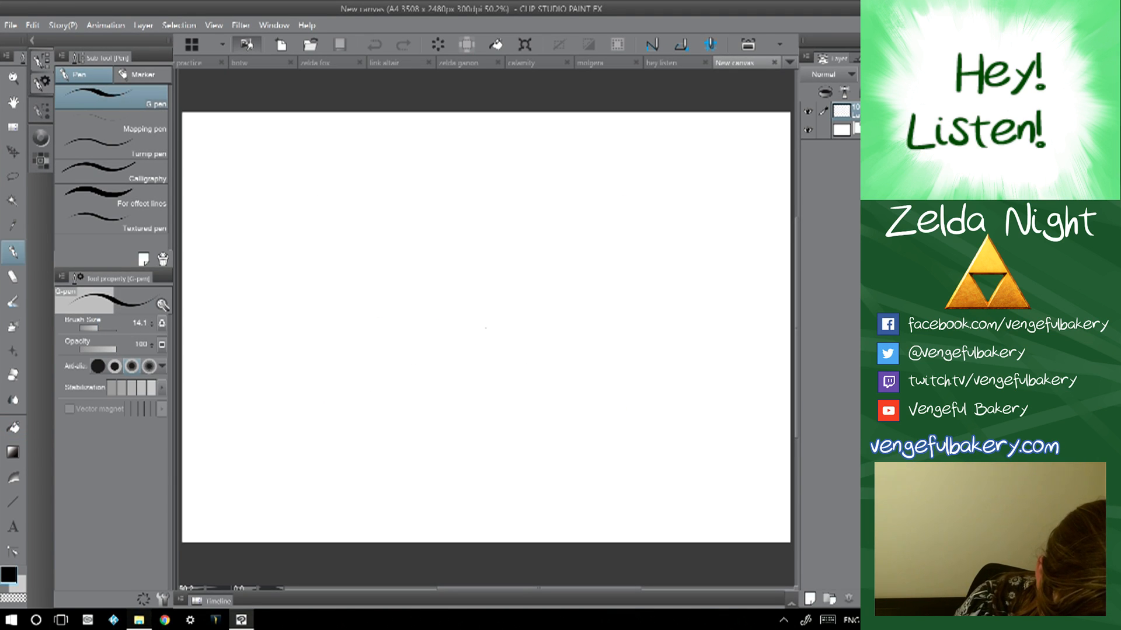
pyautogui.doubleClick(18, 582)
pyautogui.click(457, 266)
pyautogui.click(344, 400)
# - Sketch a grinning character with a long pointed cap in the left half of the canvas, with torso, bent legs and an outstretched forearm
pyautogui.moveTo(369, 296)
pyautogui.mouseDown()
pyautogui.moveTo(357, 327)
pyautogui.moveTo(385, 290)
pyautogui.moveTo(287, 289)
pyautogui.moveTo(399, 335)
pyautogui.moveTo(385, 347)
pyautogui.moveTo(405, 326)
pyautogui.moveTo(367, 336)
pyautogui.moveTo(390, 329)
pyautogui.moveTo(333, 307)
pyautogui.moveTo(355, 292)
pyautogui.moveTo(419, 330)
pyautogui.moveTo(408, 313)
pyautogui.moveTo(419, 301)
pyautogui.mouseUp()
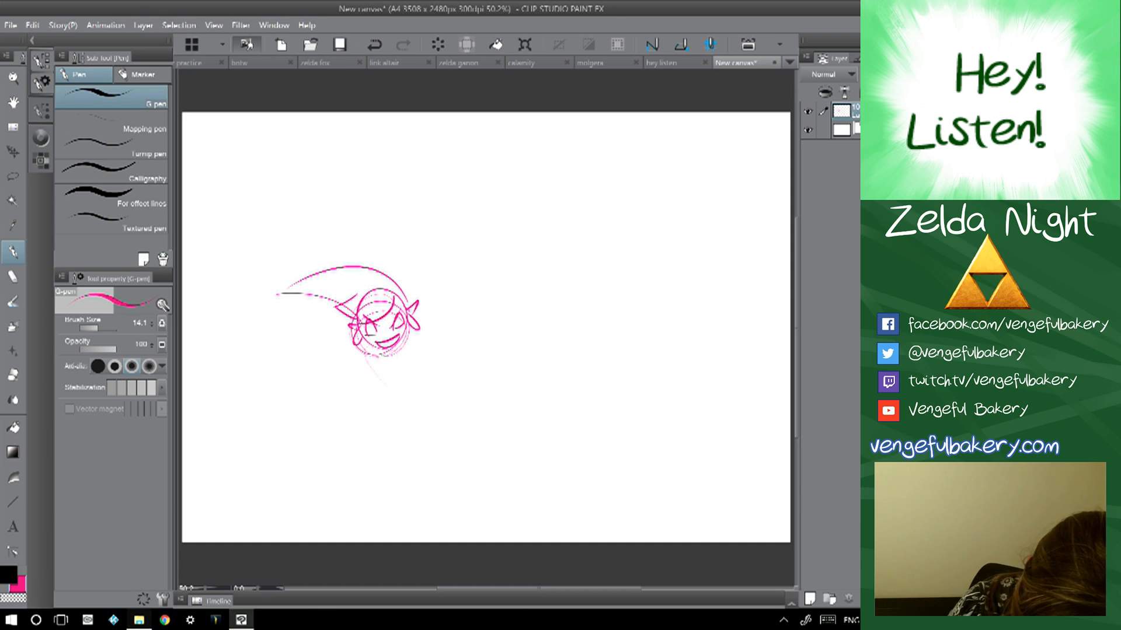
pyautogui.moveTo(368, 363)
pyautogui.mouseDown()
pyautogui.moveTo(416, 397)
pyautogui.moveTo(401, 399)
pyautogui.moveTo(549, 410)
pyautogui.mouseUp()
pyautogui.moveTo(416, 396)
pyautogui.mouseDown()
pyautogui.moveTo(511, 447)
pyautogui.moveTo(549, 422)
pyautogui.moveTo(507, 404)
pyautogui.moveTo(538, 405)
pyautogui.moveTo(556, 427)
pyautogui.mouseUp()
pyautogui.moveTo(519, 403)
pyautogui.mouseDown()
pyautogui.moveTo(556, 426)
pyautogui.moveTo(439, 409)
pyautogui.mouseUp()
pyautogui.moveTo(410, 338); pyautogui.dragTo(439, 414)
pyautogui.moveTo(427, 400); pyautogui.dragTo(435, 395)
pyautogui.moveTo(372, 358); pyautogui.dragTo(425, 404)
pyautogui.moveTo(364, 353)
pyautogui.mouseDown()
pyautogui.moveTo(394, 433)
pyautogui.moveTo(424, 436)
pyautogui.moveTo(429, 451)
pyautogui.mouseUp()
pyautogui.moveTo(429, 450); pyautogui.dragTo(437, 439)
pyautogui.moveTo(371, 390); pyautogui.dragTo(419, 386)
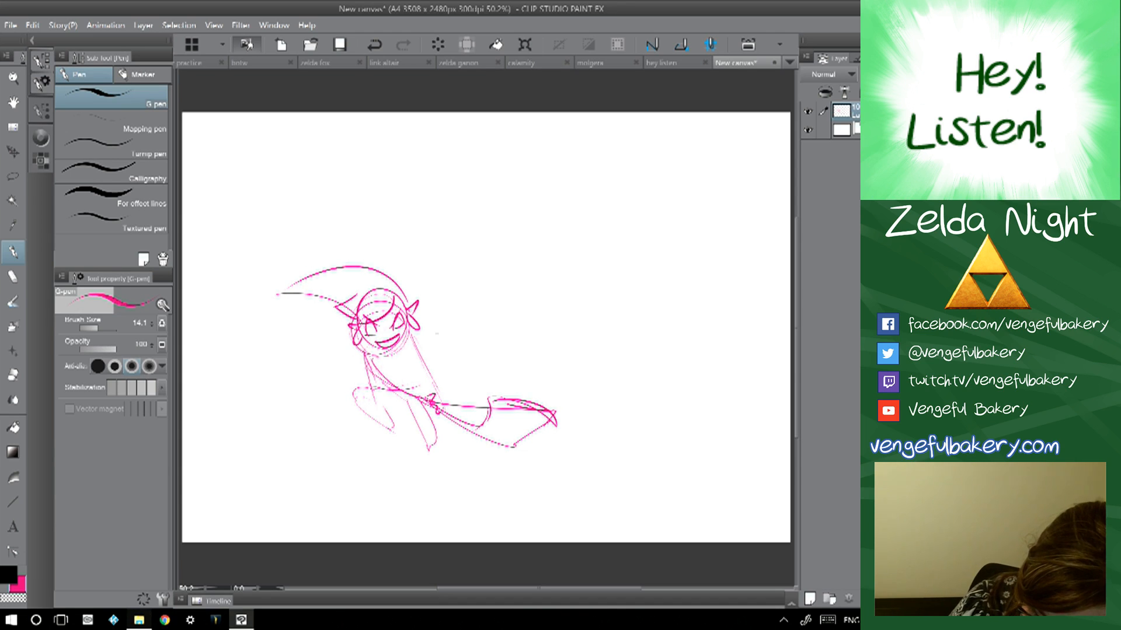
# - Sketch a huge tree trunk behind the character, giving it slanted eyes and an arched mouth near the upper-right corner of the canvas
pyautogui.moveTo(485, 368)
pyautogui.mouseDown()
pyautogui.moveTo(511, 252)
pyautogui.moveTo(489, 112)
pyautogui.mouseUp()
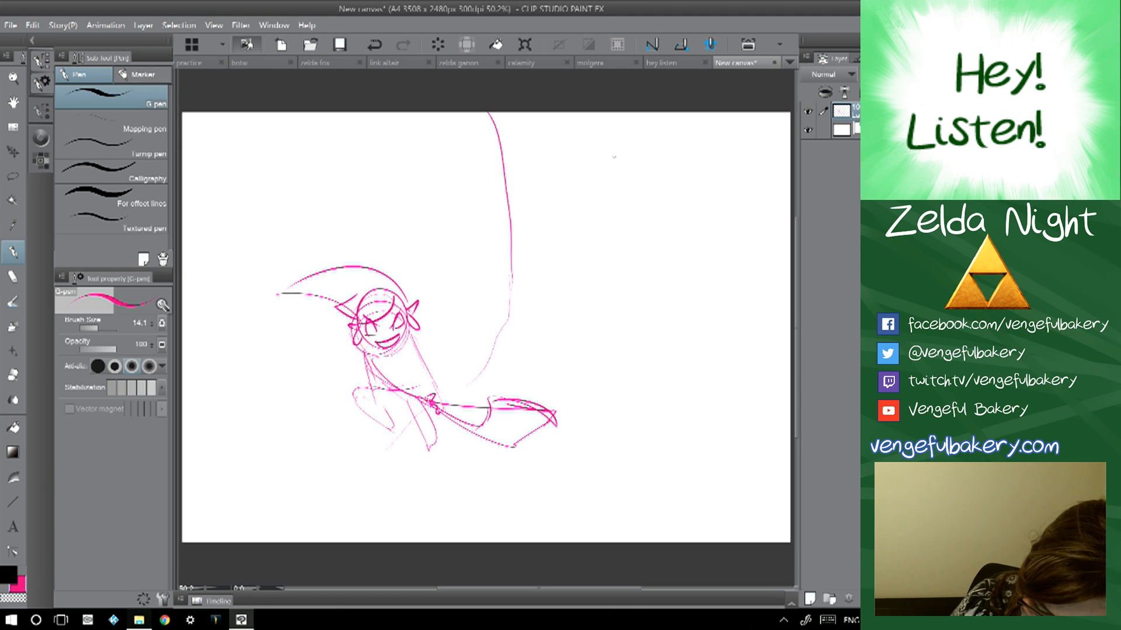
pyautogui.moveTo(632, 135)
pyautogui.mouseDown()
pyautogui.moveTo(592, 172)
pyautogui.moveTo(618, 121)
pyautogui.moveTo(582, 168)
pyautogui.mouseUp()
pyautogui.moveTo(684, 120)
pyautogui.mouseDown()
pyautogui.moveTo(663, 146)
pyautogui.moveTo(713, 165)
pyautogui.mouseUp()
pyautogui.moveTo(632, 146)
pyautogui.mouseDown()
pyautogui.moveTo(628, 173)
pyautogui.moveTo(596, 174)
pyautogui.mouseUp()
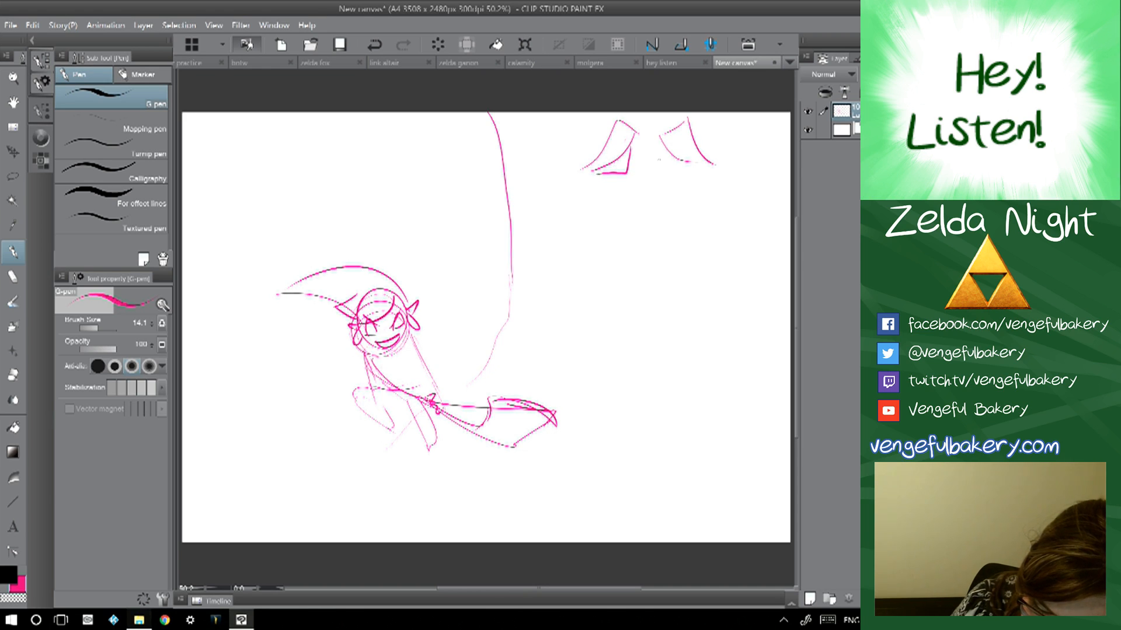
pyautogui.moveTo(661, 149); pyautogui.dragTo(688, 167)
pyautogui.moveTo(620, 257)
pyautogui.mouseDown()
pyautogui.moveTo(645, 208)
pyautogui.moveTo(671, 208)
pyautogui.moveTo(678, 261)
pyautogui.mouseUp()
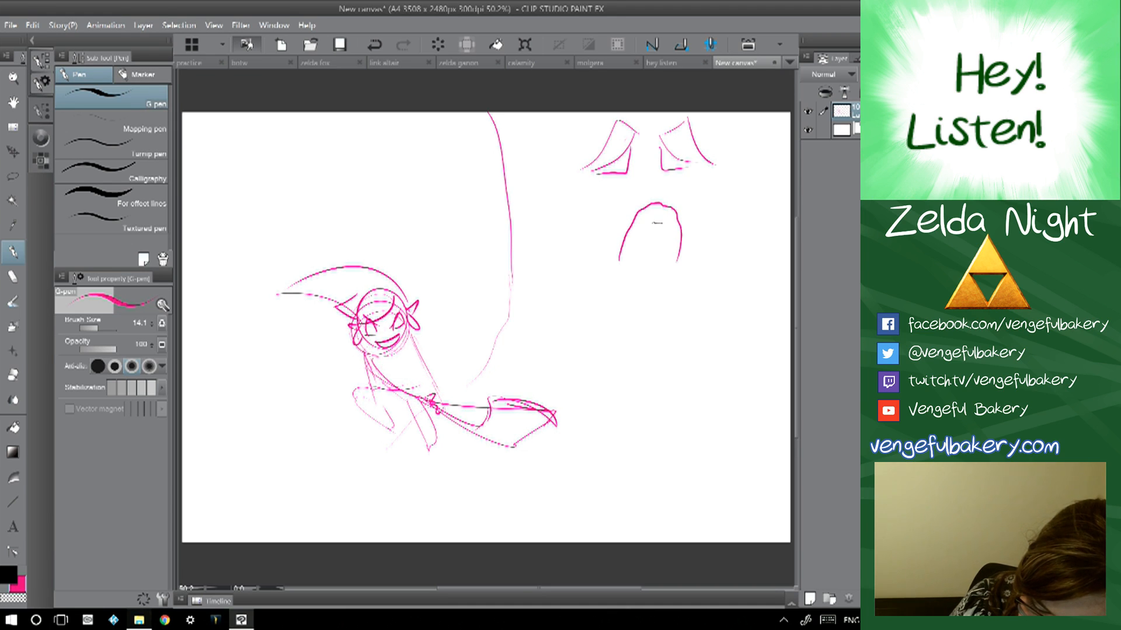
pyautogui.moveTo(651, 226); pyautogui.dragTo(652, 250)
pyautogui.moveTo(659, 230); pyautogui.dragTo(660, 251)
pyautogui.moveTo(700, 116)
pyautogui.mouseDown()
pyautogui.moveTo(722, 224)
pyautogui.moveTo(789, 403)
pyautogui.mouseUp()
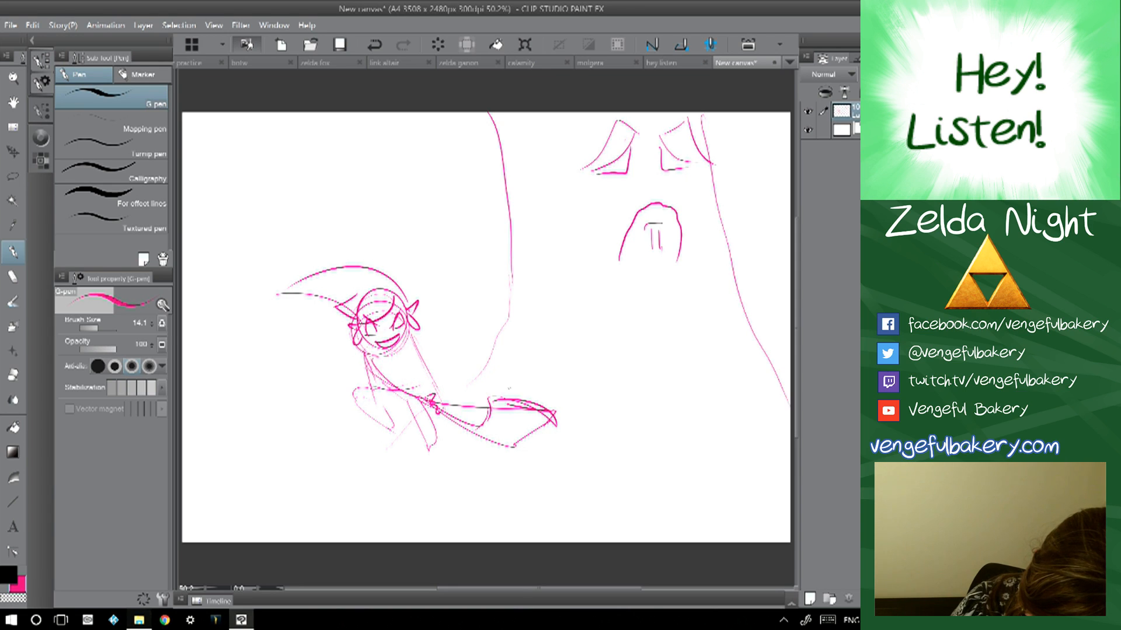
# - Scatter small dots and flecks around the outstretched arm and across the tree trunk
pyautogui.moveTo(559, 409); pyautogui.dragTo(594, 376)
pyautogui.moveTo(482, 328); pyautogui.dragTo(484, 330)
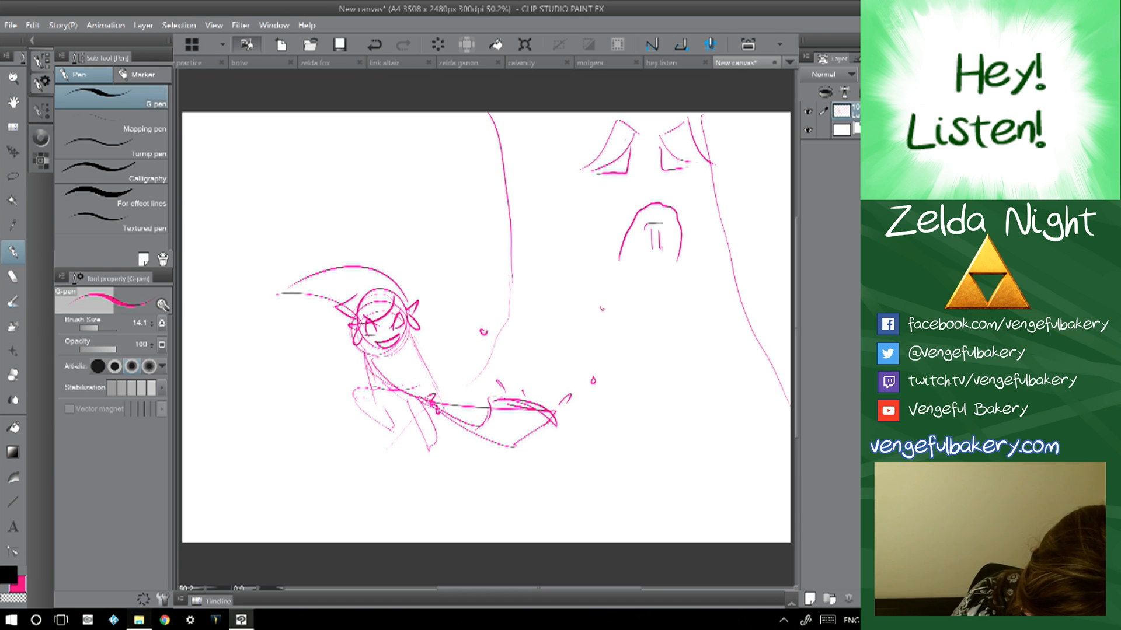
pyautogui.moveTo(551, 245); pyautogui.dragTo(555, 250)
pyautogui.moveTo(465, 209); pyautogui.dragTo(467, 215)
pyautogui.moveTo(646, 339); pyautogui.dragTo(659, 341)
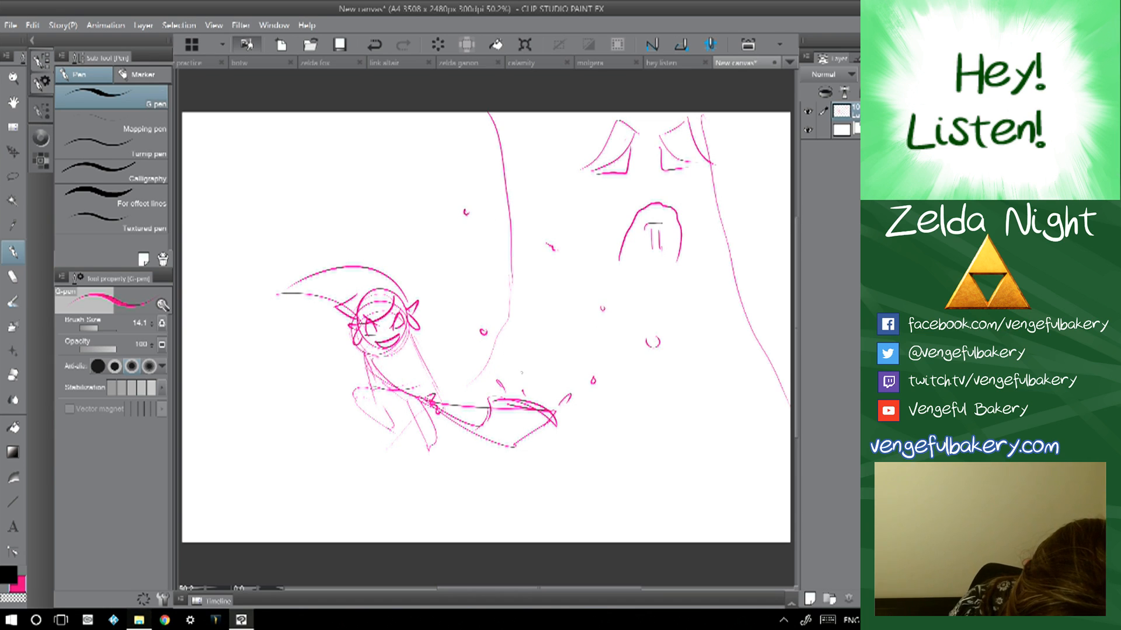
# - Sketch a pointed, angular shield above the character's outstretched forearm, with a spiral emblem in a framed central panel
pyautogui.moveTo(524, 388)
pyautogui.mouseDown()
pyautogui.moveTo(510, 346)
pyautogui.moveTo(521, 324)
pyautogui.moveTo(578, 327)
pyautogui.moveTo(546, 385)
pyautogui.mouseUp()
pyautogui.moveTo(532, 342)
pyautogui.mouseDown()
pyautogui.moveTo(525, 370)
pyautogui.moveTo(555, 355)
pyautogui.moveTo(532, 357)
pyautogui.moveTo(543, 354)
pyautogui.moveTo(534, 347)
pyautogui.moveTo(555, 374)
pyautogui.moveTo(543, 338)
pyautogui.moveTo(531, 393)
pyautogui.mouseUp()
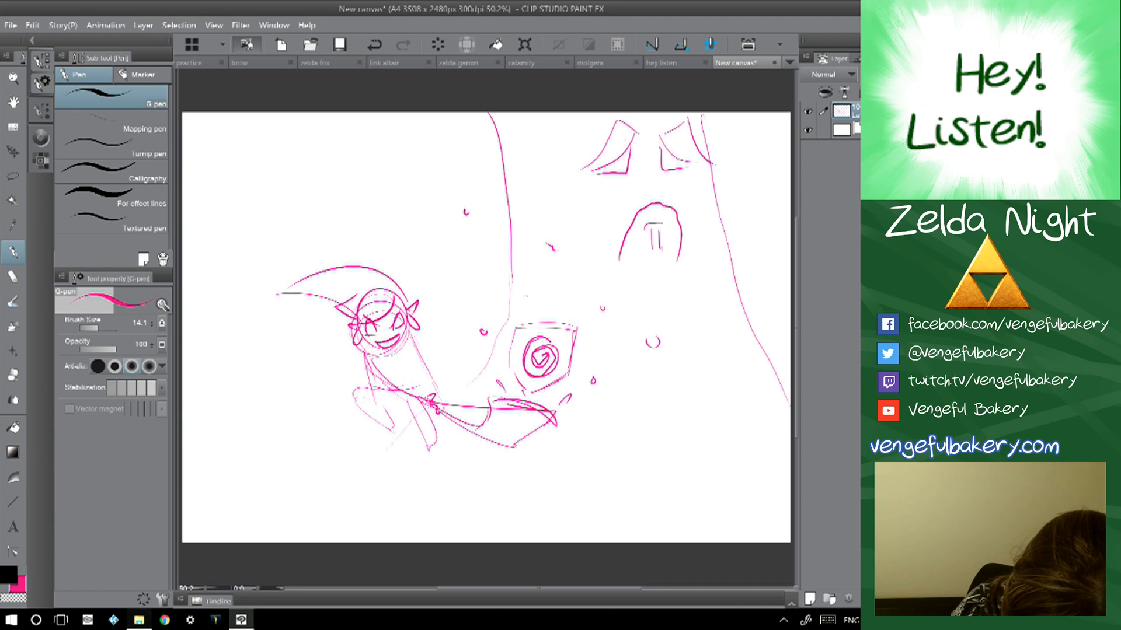
pyautogui.moveTo(528, 273)
pyautogui.mouseDown()
pyautogui.moveTo(533, 304)
pyautogui.moveTo(508, 328)
pyautogui.moveTo(502, 377)
pyautogui.mouseUp()
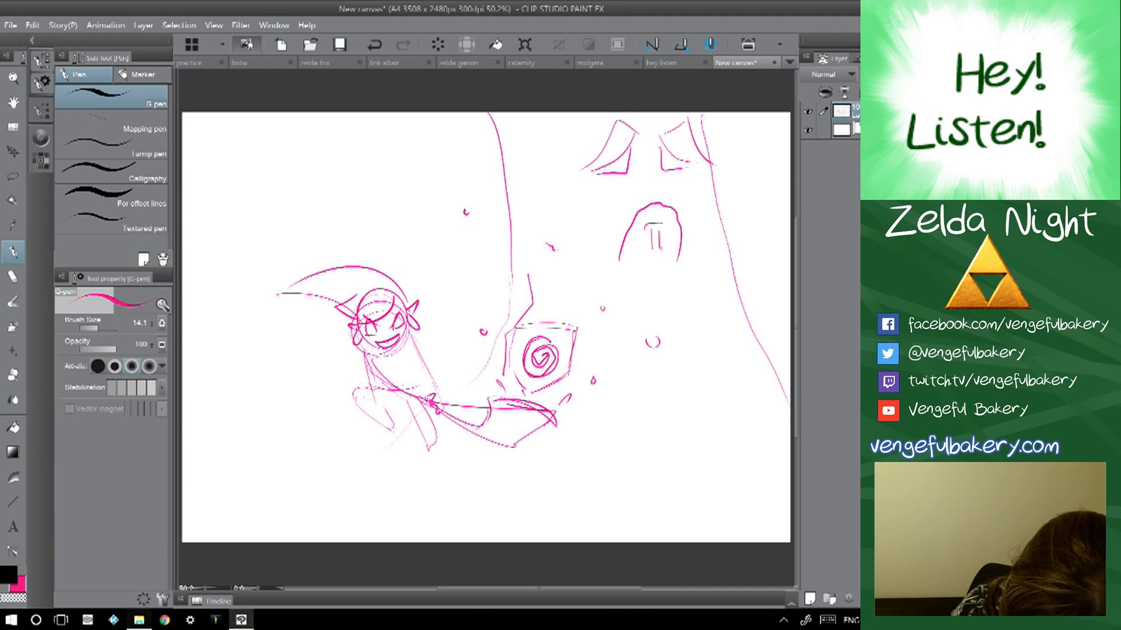
pyautogui.moveTo(529, 265)
pyautogui.mouseDown()
pyautogui.moveTo(590, 354)
pyautogui.moveTo(563, 432)
pyautogui.moveTo(492, 467)
pyautogui.moveTo(501, 436)
pyautogui.mouseUp()
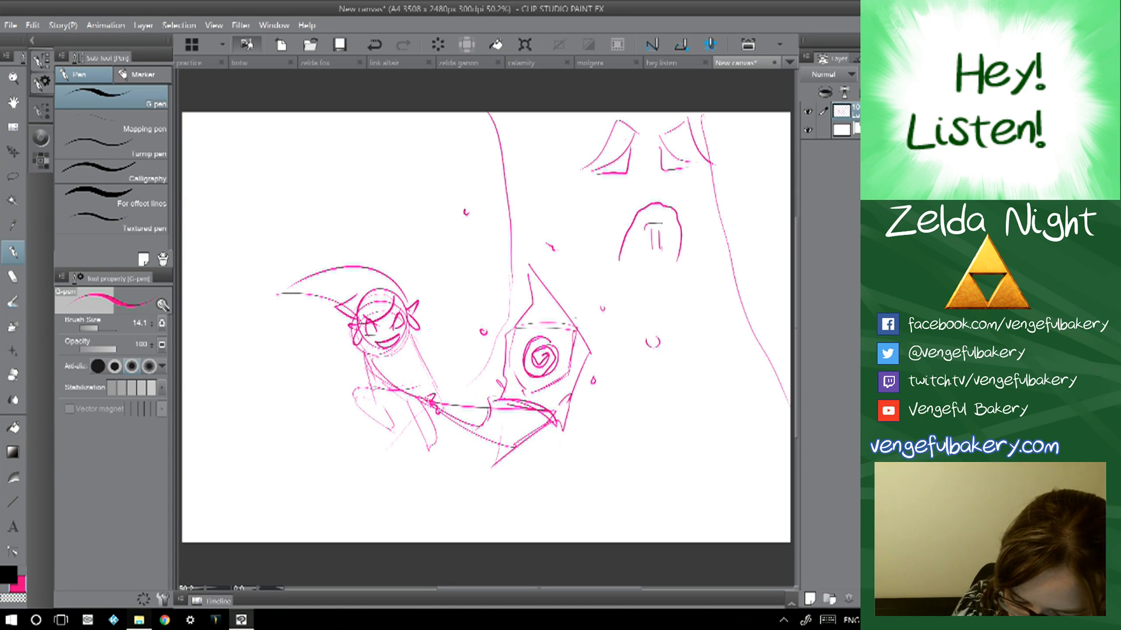
pyautogui.moveTo(578, 338); pyautogui.dragTo(574, 372)
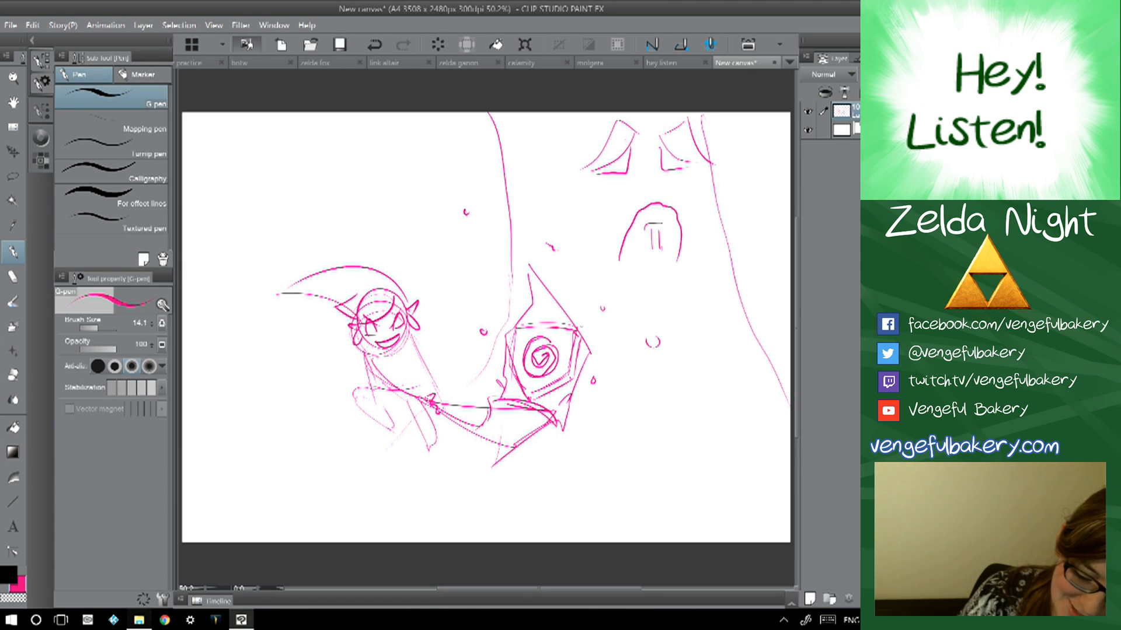
# - Extend the tree's base into a wavy ground line behind the character and reinforce the lines of the arm, shield and torso
pyautogui.moveTo(480, 370)
pyautogui.mouseDown()
pyautogui.moveTo(371, 463)
pyautogui.moveTo(268, 480)
pyautogui.mouseUp()
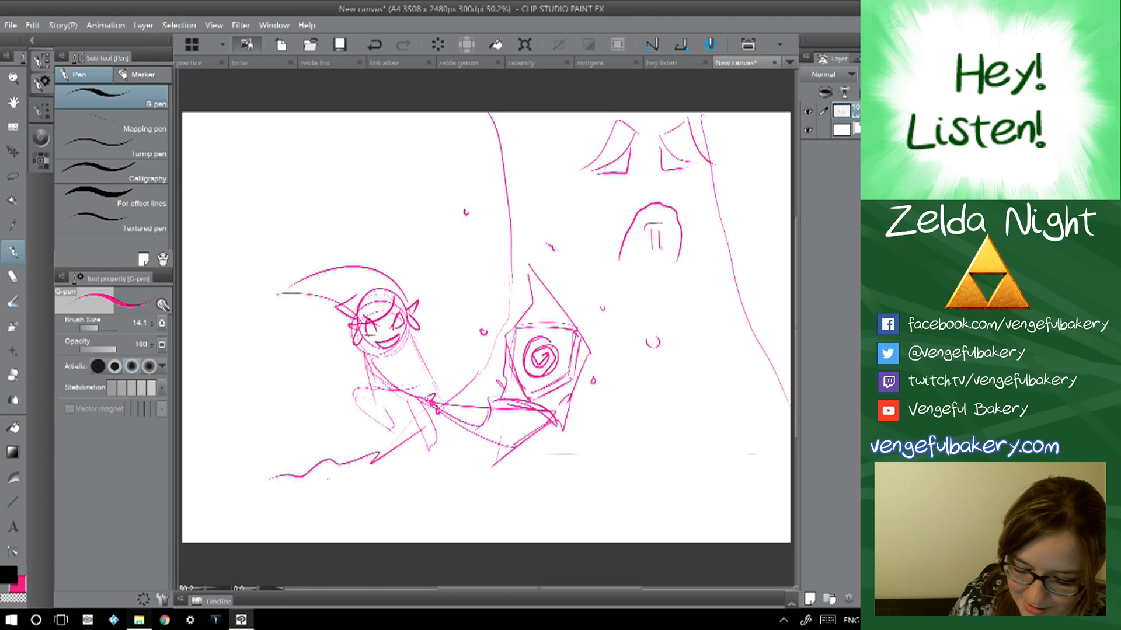
pyautogui.moveTo(528, 261)
pyautogui.mouseDown()
pyautogui.moveTo(580, 338)
pyautogui.moveTo(561, 431)
pyautogui.moveTo(503, 464)
pyautogui.moveTo(538, 448)
pyautogui.moveTo(397, 391)
pyautogui.mouseUp()
pyautogui.moveTo(469, 424); pyautogui.dragTo(547, 456)
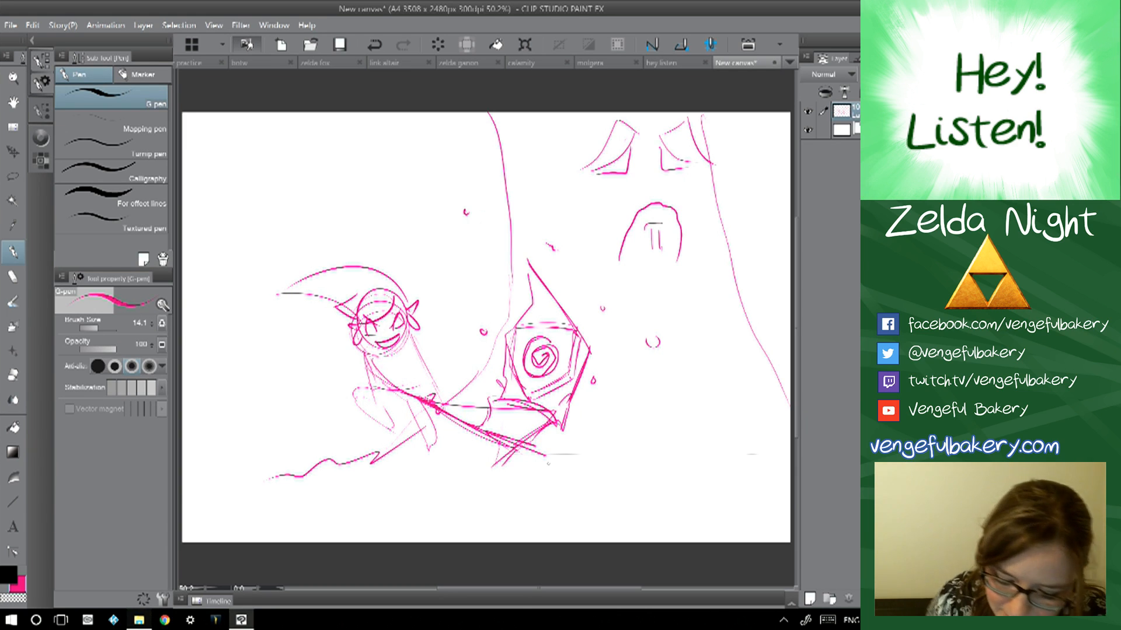
pyautogui.moveTo(531, 444)
pyautogui.mouseDown()
pyautogui.moveTo(546, 429)
pyautogui.moveTo(485, 403)
pyautogui.moveTo(483, 431)
pyautogui.mouseUp()
pyautogui.moveTo(409, 344); pyautogui.dragTo(431, 395)
pyautogui.moveTo(404, 357); pyautogui.dragTo(423, 390)
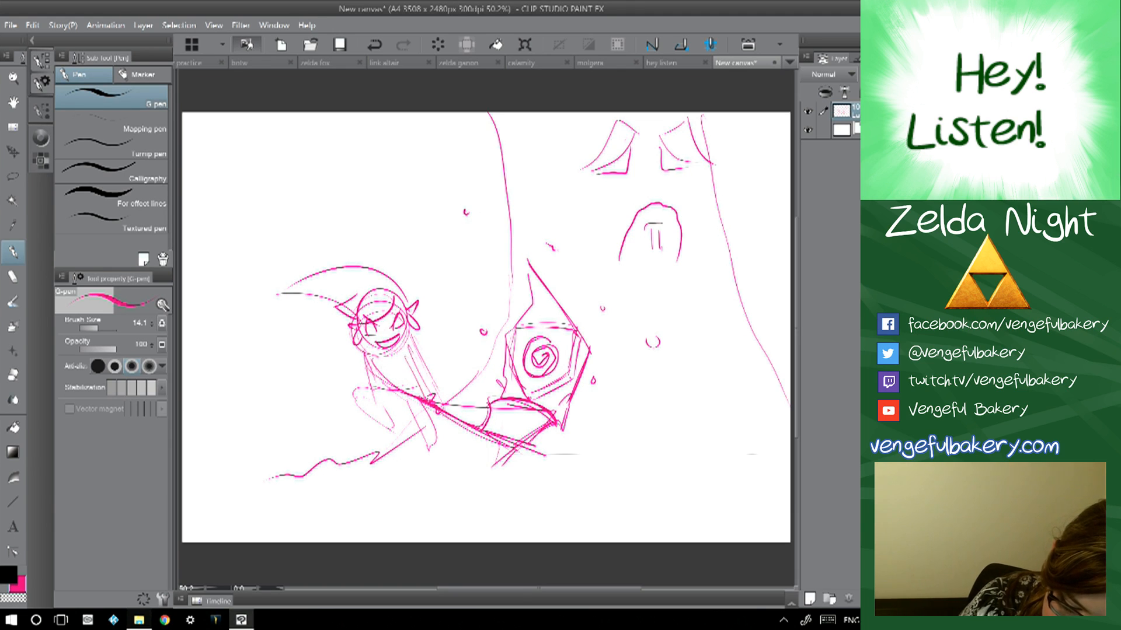
pyautogui.moveTo(373, 363); pyautogui.dragTo(422, 405)
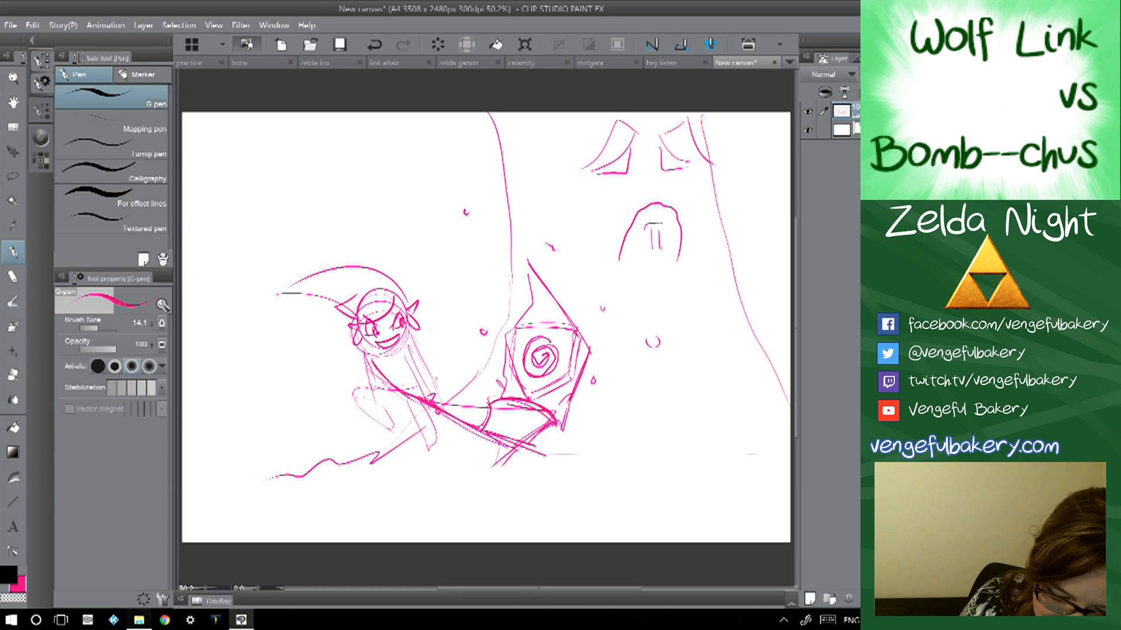
# - Create another 3508 x 2480 px canvas, rough in a faint round head guide, and set the Uneven layering brush to size 51.1
pyautogui.click(281, 45)
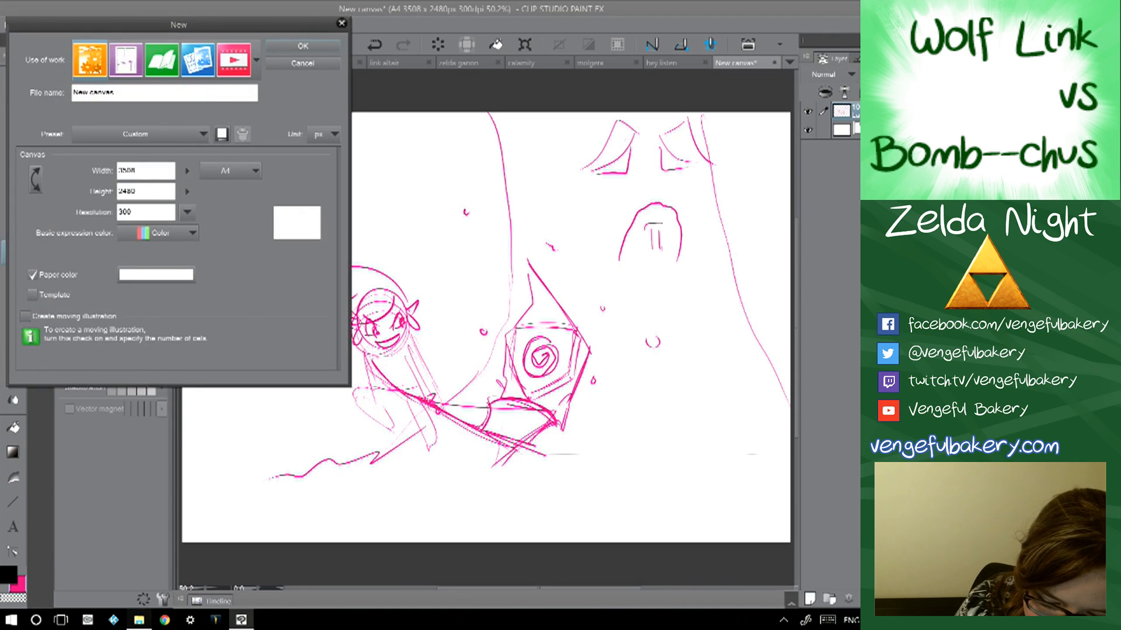
pyautogui.click(303, 46)
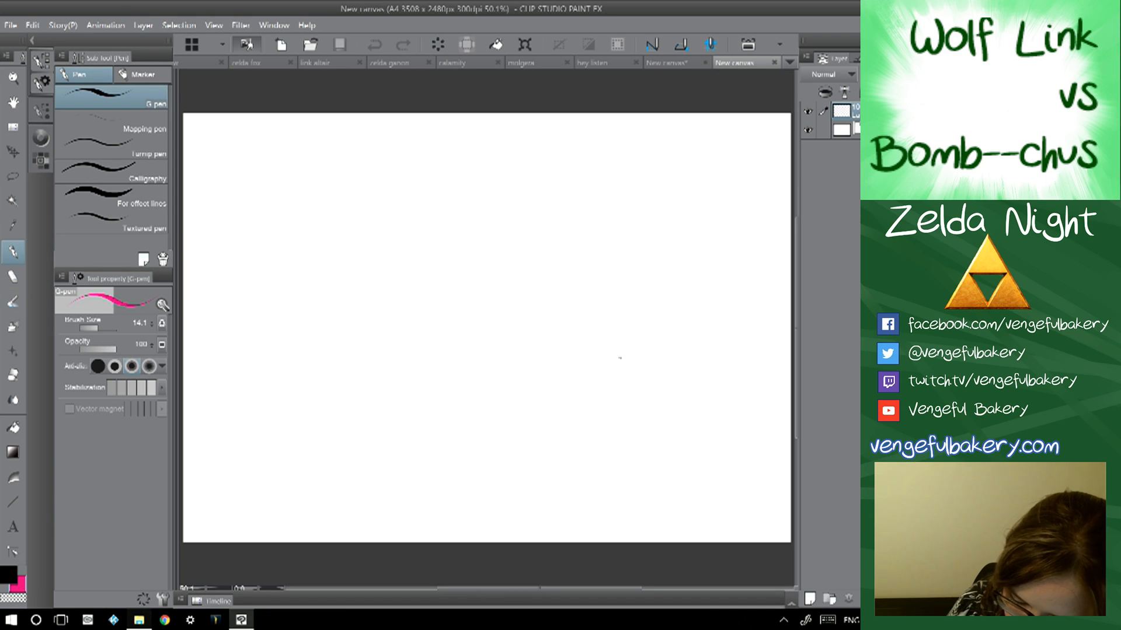
pyautogui.press('b')
pyautogui.click(632, 309)
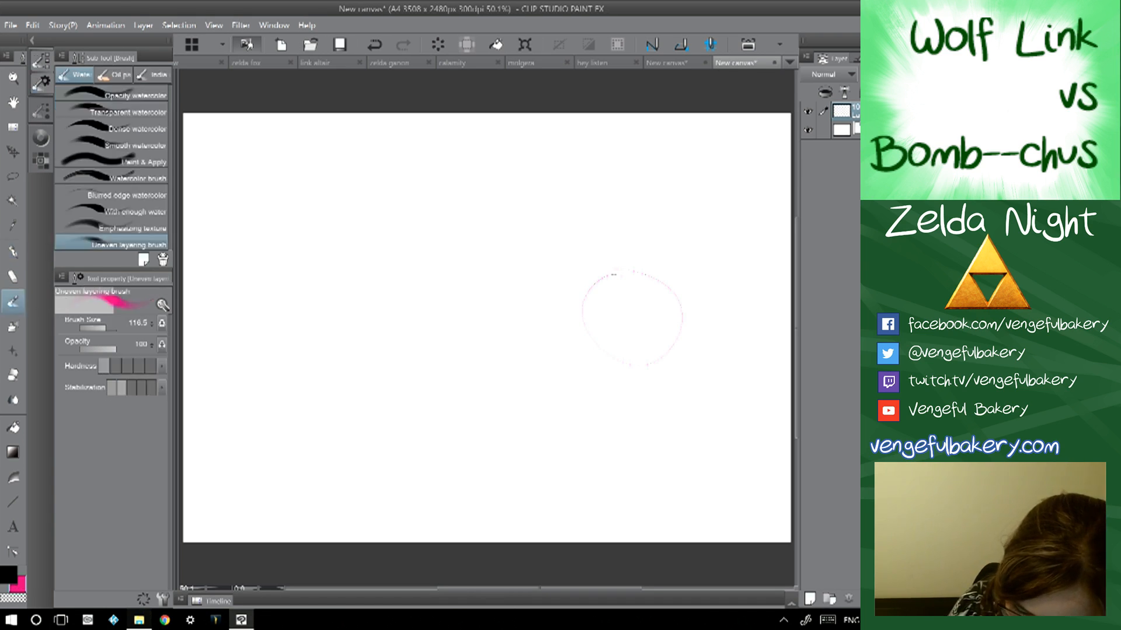
pyautogui.click(102, 329)
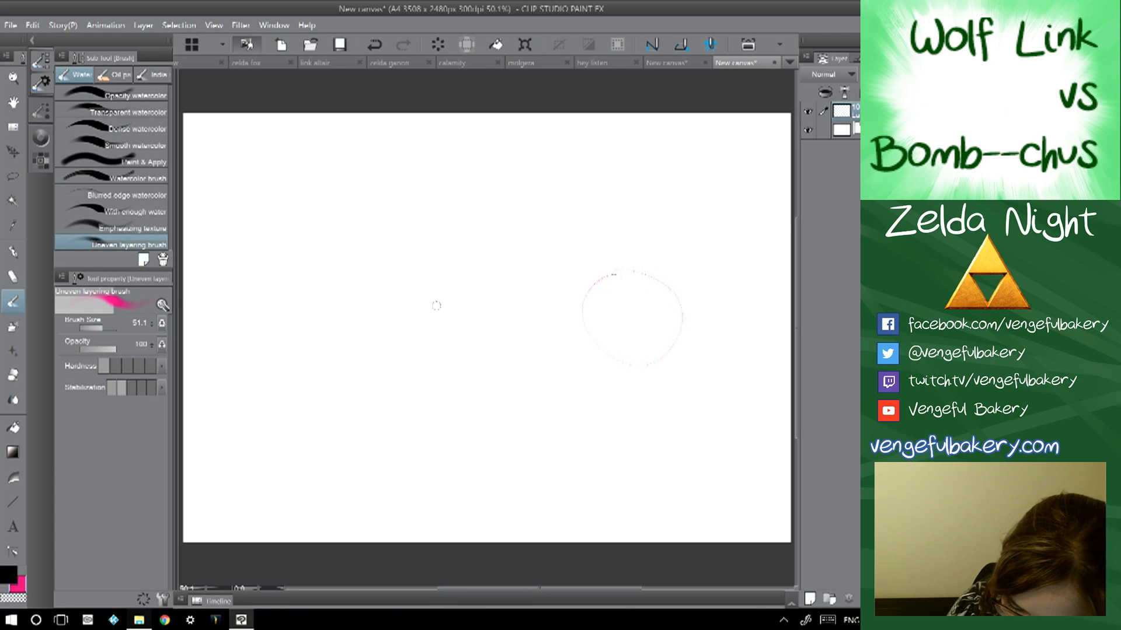
# - Sketch the wolf's round head around the faint guide, with a pointed tuft on its side and two round eyes with tear splashes
pyautogui.moveTo(618, 268)
pyautogui.mouseDown()
pyautogui.moveTo(671, 346)
pyautogui.moveTo(573, 279)
pyautogui.moveTo(674, 292)
pyautogui.mouseUp()
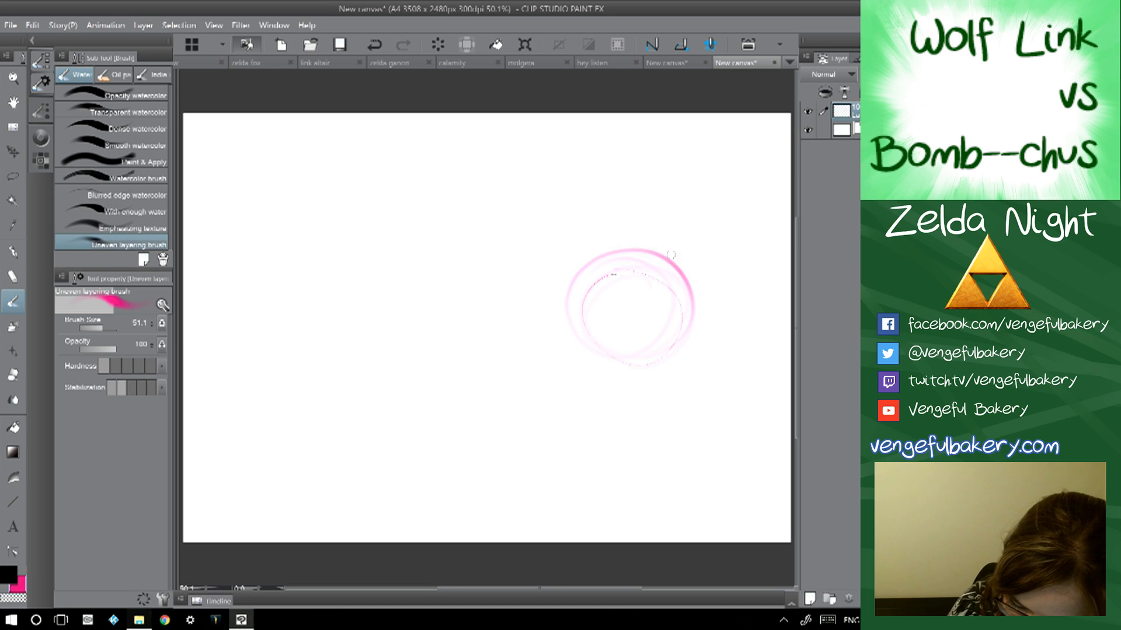
pyautogui.moveTo(589, 256)
pyautogui.mouseDown()
pyautogui.moveTo(534, 296)
pyautogui.moveTo(586, 284)
pyautogui.moveTo(566, 300)
pyautogui.moveTo(533, 298)
pyautogui.mouseUp()
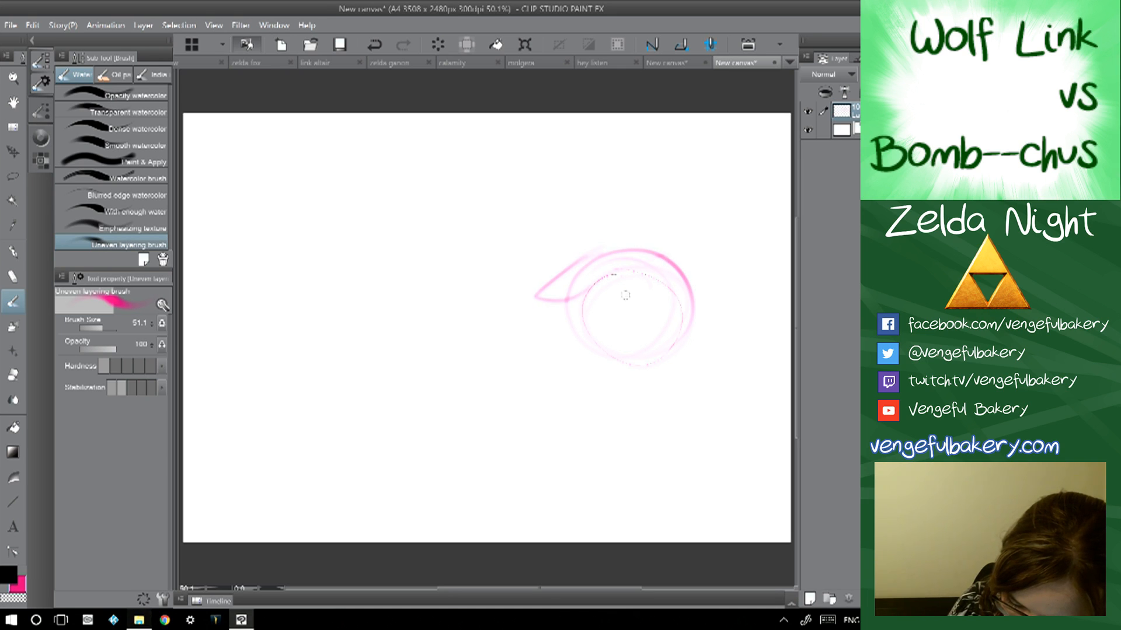
pyautogui.moveTo(608, 293)
pyautogui.mouseDown()
pyautogui.moveTo(609, 295)
pyautogui.moveTo(591, 283)
pyautogui.moveTo(612, 300)
pyautogui.mouseUp()
pyautogui.moveTo(683, 285)
pyautogui.mouseDown()
pyautogui.moveTo(680, 298)
pyautogui.moveTo(672, 286)
pyautogui.moveTo(692, 305)
pyautogui.moveTo(680, 306)
pyautogui.mouseUp()
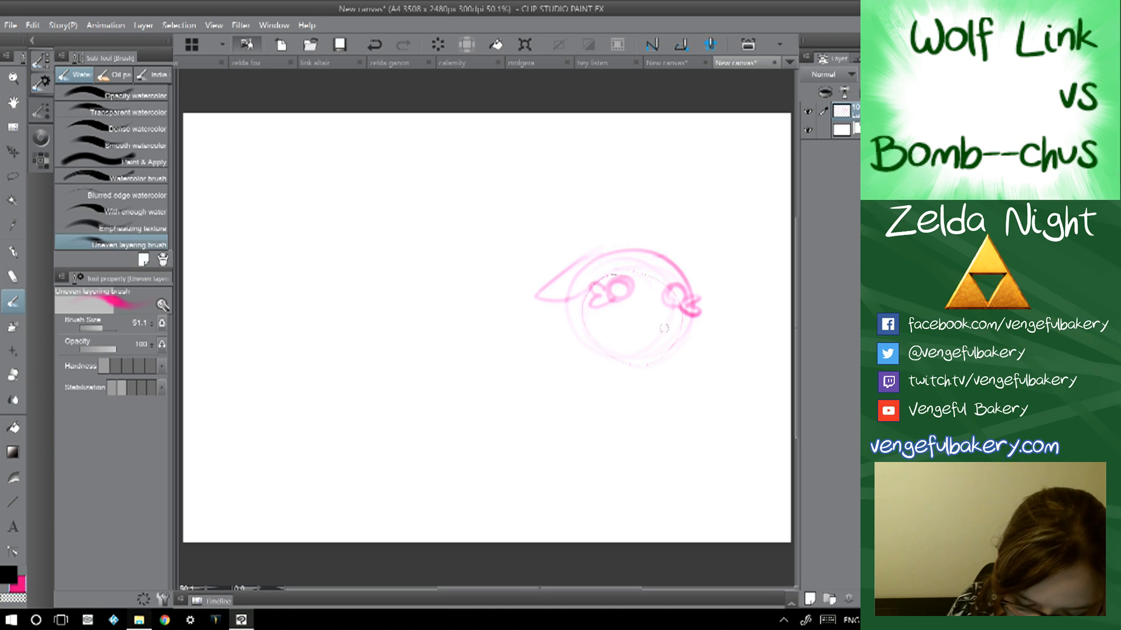
# - Sketch the wolf's nose, open mouth, jagged cheek fur and two pointed ears on the round head
pyautogui.moveTo(658, 298)
pyautogui.mouseDown()
pyautogui.moveTo(670, 325)
pyautogui.moveTo(661, 324)
pyautogui.moveTo(671, 315)
pyautogui.moveTo(667, 327)
pyautogui.moveTo(648, 318)
pyautogui.moveTo(658, 312)
pyautogui.moveTo(653, 292)
pyautogui.moveTo(671, 327)
pyautogui.moveTo(647, 320)
pyautogui.moveTo(654, 348)
pyautogui.moveTo(668, 353)
pyautogui.moveTo(652, 352)
pyautogui.mouseUp()
pyautogui.moveTo(678, 314)
pyautogui.mouseDown()
pyautogui.moveTo(674, 349)
pyautogui.moveTo(634, 319)
pyautogui.moveTo(642, 351)
pyautogui.mouseUp()
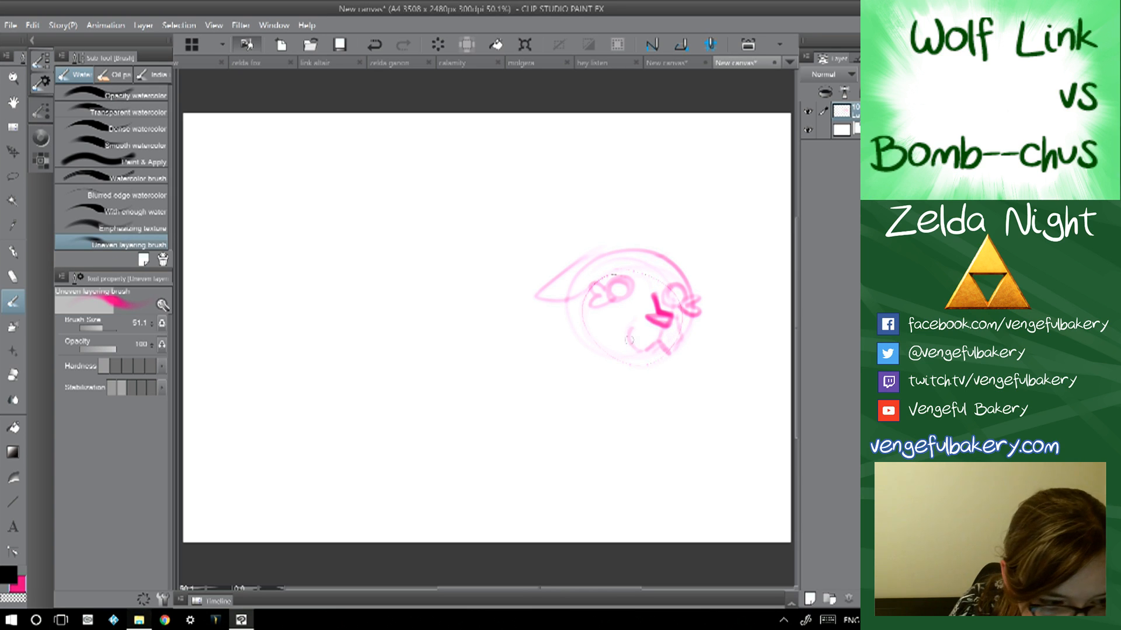
pyautogui.moveTo(568, 302)
pyautogui.mouseDown()
pyautogui.moveTo(574, 327)
pyautogui.moveTo(620, 356)
pyautogui.mouseUp()
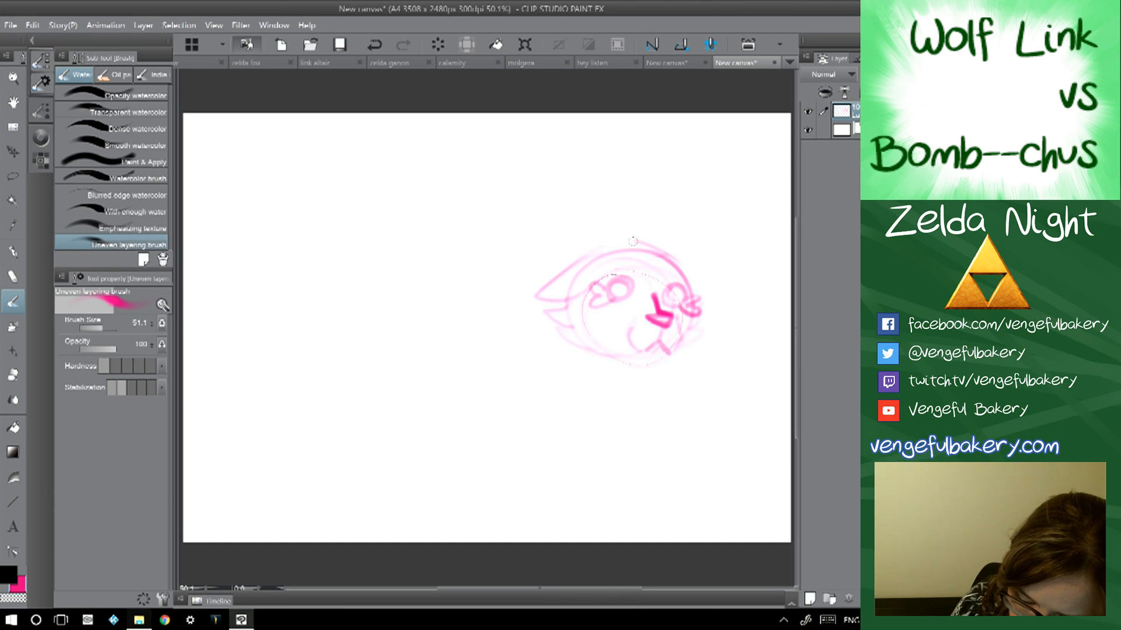
pyautogui.moveTo(690, 281)
pyautogui.mouseDown()
pyautogui.moveTo(640, 240)
pyautogui.moveTo(613, 246)
pyautogui.moveTo(565, 287)
pyautogui.mouseUp()
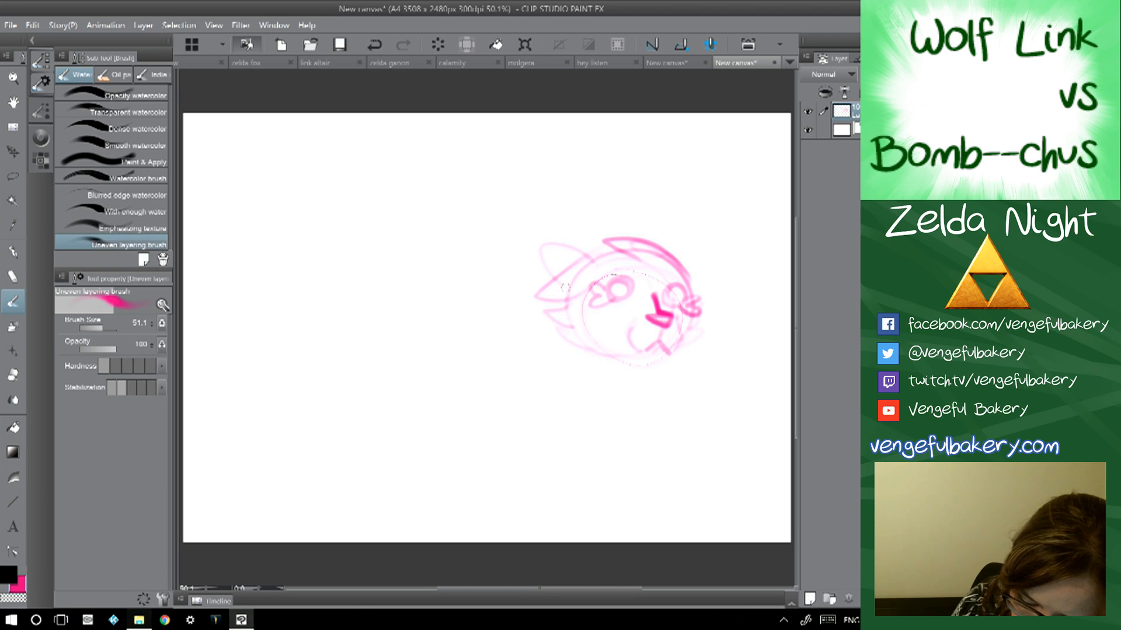
# - Sketch the wolf's two forelegs stretching forward below the head, with toe and palm pads on both paws
pyautogui.moveTo(619, 387)
pyautogui.mouseDown()
pyautogui.moveTo(620, 414)
pyautogui.moveTo(642, 374)
pyautogui.mouseUp()
pyautogui.moveTo(703, 358)
pyautogui.mouseDown()
pyautogui.moveTo(731, 377)
pyautogui.moveTo(708, 383)
pyautogui.moveTo(693, 364)
pyautogui.moveTo(710, 395)
pyautogui.moveTo(721, 371)
pyautogui.moveTo(697, 371)
pyautogui.moveTo(699, 385)
pyautogui.moveTo(726, 378)
pyautogui.mouseUp()
pyautogui.click(641, 383)
pyautogui.click(653, 381)
pyautogui.click(659, 383)
pyautogui.click(660, 395)
pyautogui.moveTo(649, 398)
pyautogui.mouseDown()
pyautogui.moveTo(620, 373)
pyautogui.moveTo(576, 380)
pyautogui.moveTo(564, 399)
pyautogui.moveTo(552, 387)
pyautogui.moveTo(572, 349)
pyautogui.mouseUp()
pyautogui.moveTo(581, 357)
pyautogui.mouseDown()
pyautogui.moveTo(642, 379)
pyautogui.moveTo(700, 353)
pyautogui.moveTo(663, 363)
pyautogui.mouseUp()
pyautogui.moveTo(660, 403); pyautogui.dragTo(710, 385)
# - Sketch the wolf's arched back, rounded haunch, trailing hind leg and belly line, with scalloped fur under the chest
pyautogui.moveTo(528, 302)
pyautogui.mouseDown()
pyautogui.moveTo(485, 387)
pyautogui.moveTo(536, 300)
pyautogui.moveTo(521, 392)
pyautogui.moveTo(471, 313)
pyautogui.moveTo(584, 348)
pyautogui.moveTo(446, 339)
pyautogui.moveTo(571, 397)
pyautogui.moveTo(483, 330)
pyautogui.moveTo(514, 298)
pyautogui.mouseUp()
pyautogui.moveTo(541, 404)
pyautogui.mouseDown()
pyautogui.moveTo(556, 298)
pyautogui.moveTo(449, 350)
pyautogui.moveTo(525, 288)
pyautogui.mouseUp()
pyautogui.moveTo(518, 332)
pyautogui.mouseDown()
pyautogui.moveTo(501, 354)
pyautogui.moveTo(488, 266)
pyautogui.moveTo(490, 365)
pyautogui.moveTo(445, 345)
pyautogui.moveTo(457, 327)
pyautogui.moveTo(442, 320)
pyautogui.moveTo(422, 326)
pyautogui.moveTo(429, 379)
pyautogui.moveTo(438, 362)
pyautogui.moveTo(425, 361)
pyautogui.moveTo(431, 299)
pyautogui.moveTo(466, 324)
pyautogui.moveTo(424, 325)
pyautogui.moveTo(432, 377)
pyautogui.moveTo(511, 356)
pyautogui.mouseUp()
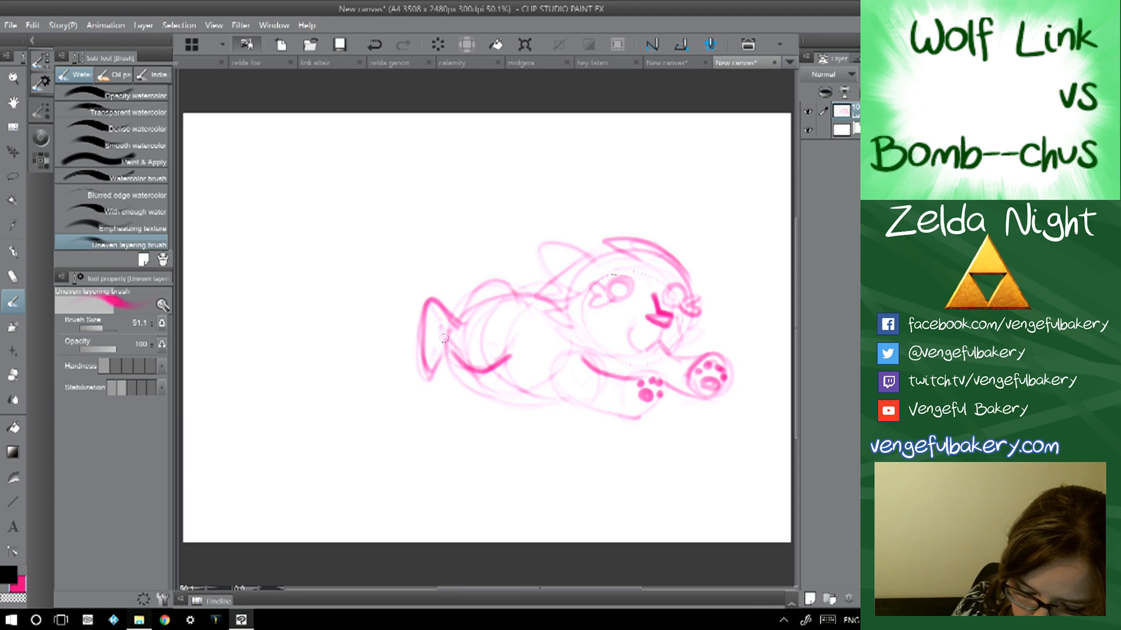
pyautogui.moveTo(460, 325)
pyautogui.mouseDown()
pyautogui.moveTo(523, 294)
pyautogui.moveTo(578, 310)
pyautogui.moveTo(472, 315)
pyautogui.moveTo(490, 308)
pyautogui.moveTo(462, 334)
pyautogui.moveTo(487, 373)
pyautogui.moveTo(584, 410)
pyautogui.moveTo(491, 365)
pyautogui.mouseUp()
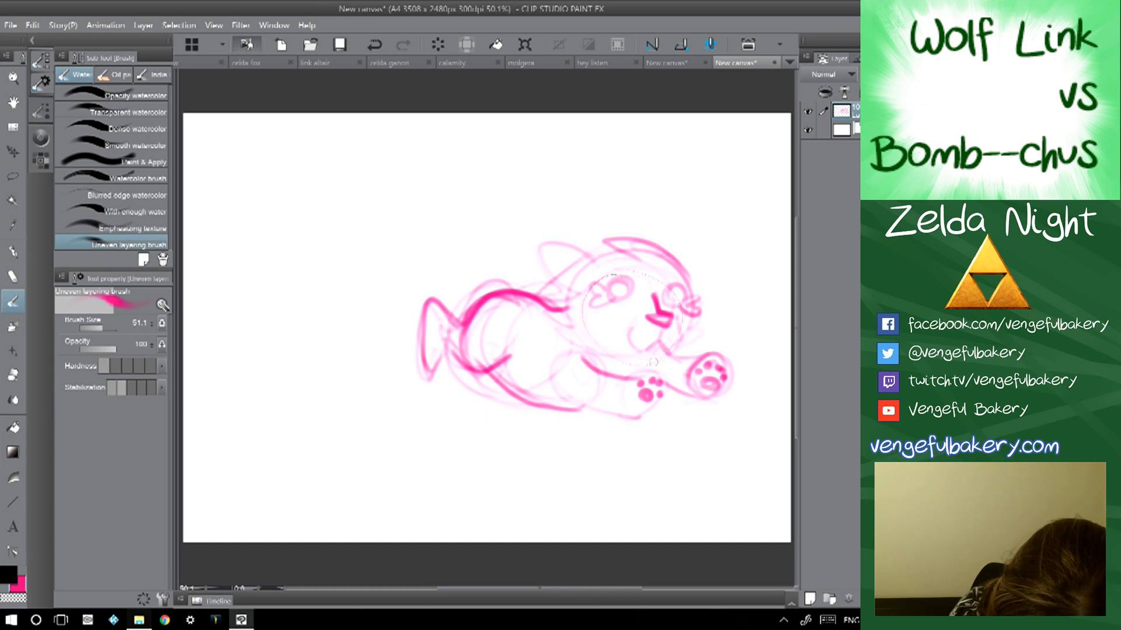
pyautogui.moveTo(638, 364)
pyautogui.mouseDown()
pyautogui.moveTo(649, 372)
pyautogui.moveTo(595, 425)
pyautogui.moveTo(567, 425)
pyautogui.moveTo(552, 404)
pyautogui.mouseUp()
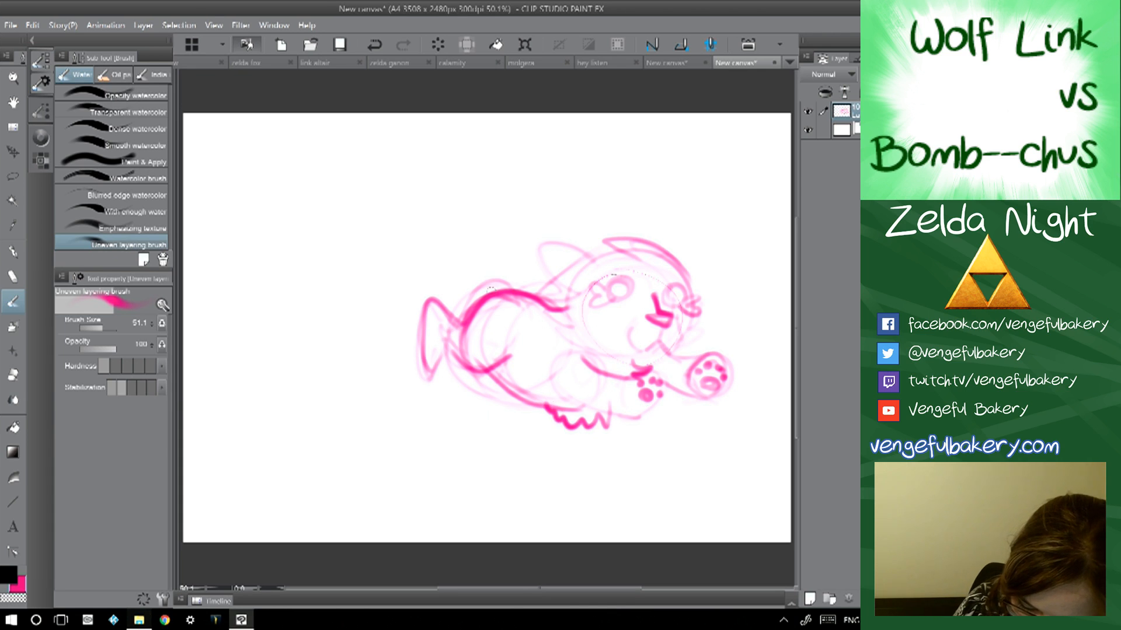
# - Sketch a large raised tail behind the haunch and add fur tufts and a small earring around the wolf's ears
pyautogui.moveTo(479, 295); pyautogui.dragTo(385, 254)
pyautogui.moveTo(421, 336)
pyautogui.mouseDown()
pyautogui.moveTo(376, 288)
pyautogui.moveTo(408, 242)
pyautogui.moveTo(445, 279)
pyautogui.moveTo(488, 296)
pyautogui.moveTo(445, 277)
pyautogui.moveTo(410, 235)
pyautogui.mouseUp()
pyautogui.moveTo(414, 236)
pyautogui.mouseDown()
pyautogui.moveTo(392, 310)
pyautogui.moveTo(408, 337)
pyautogui.moveTo(467, 295)
pyautogui.mouseUp()
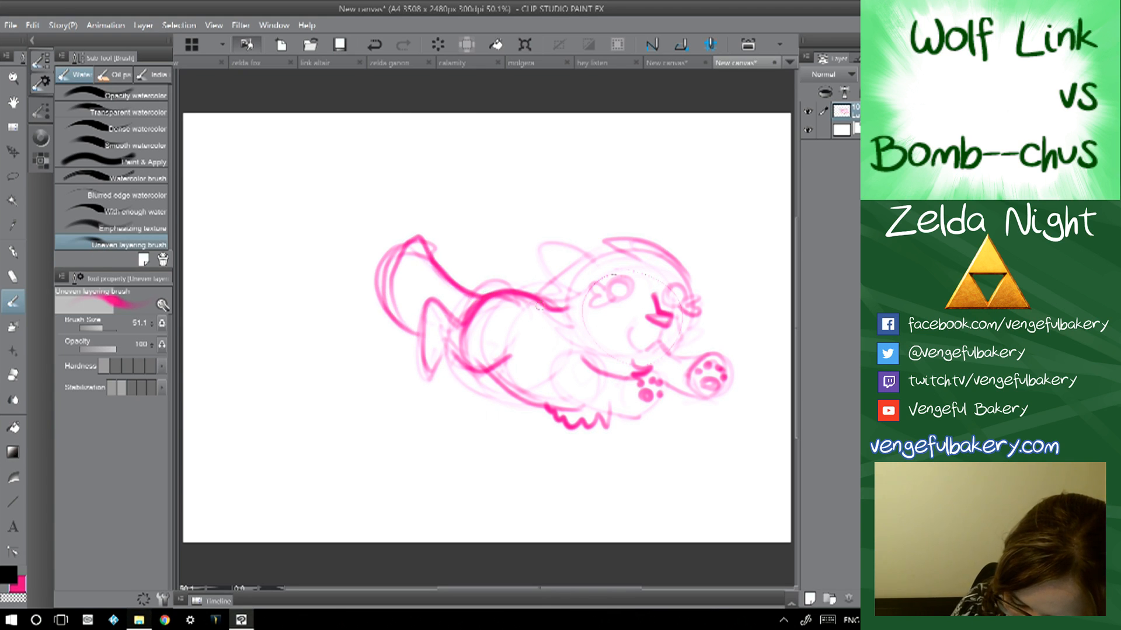
pyautogui.moveTo(588, 270)
pyautogui.mouseDown()
pyautogui.moveTo(563, 270)
pyautogui.moveTo(565, 299)
pyautogui.moveTo(584, 295)
pyautogui.mouseUp()
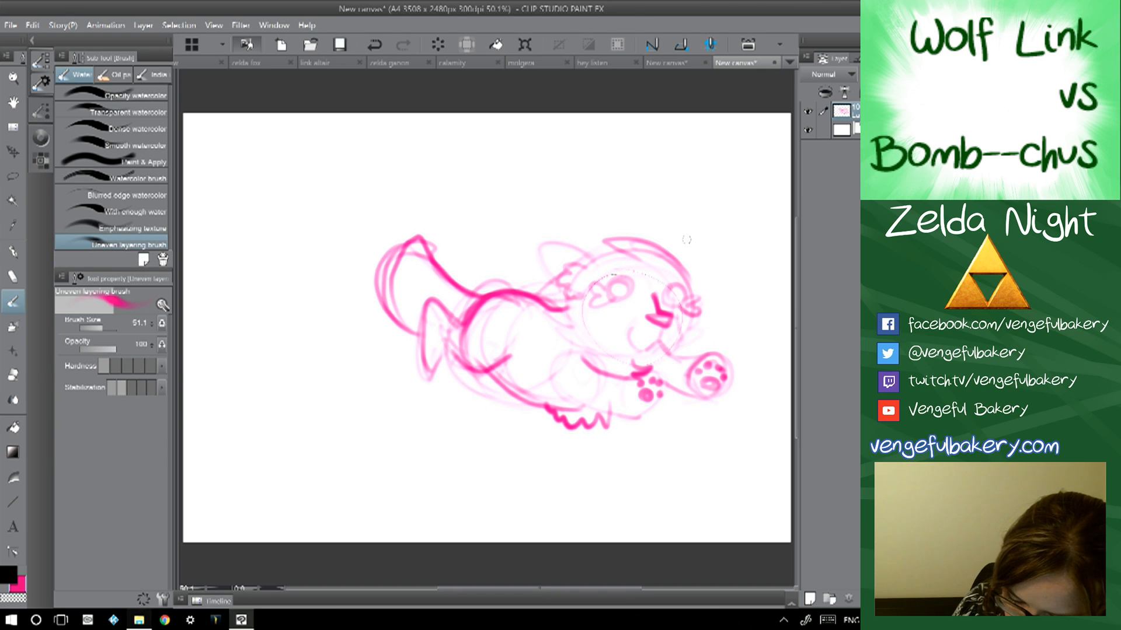
pyautogui.moveTo(670, 264); pyautogui.dragTo(689, 262)
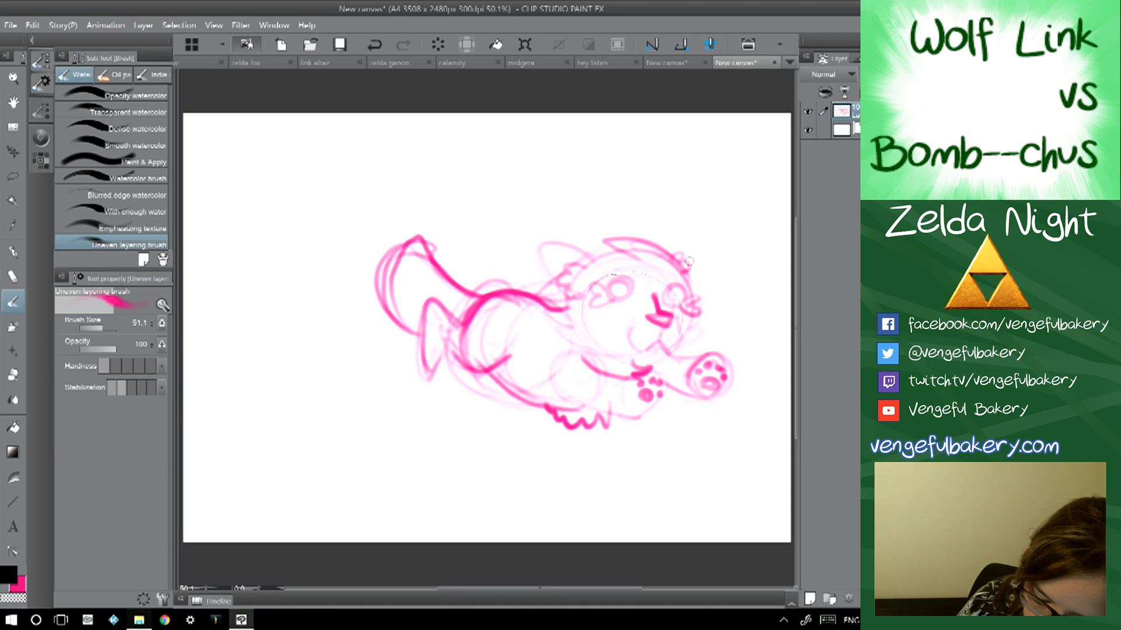
pyautogui.moveTo(665, 249); pyautogui.dragTo(666, 240)
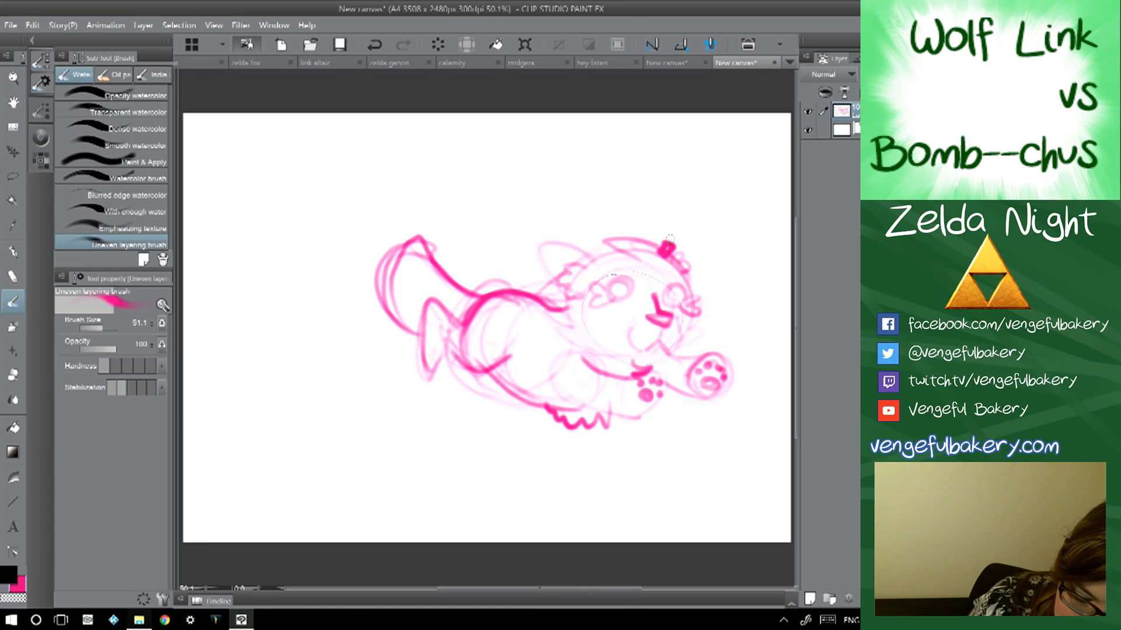
# - Sketch a round bombchu head with pointed ears, angry eyes, nose, whiskers and a fuse at the canvas's lower left
pyautogui.moveTo(245, 397)
pyautogui.mouseDown()
pyautogui.moveTo(330, 426)
pyautogui.moveTo(245, 436)
pyautogui.moveTo(320, 385)
pyautogui.moveTo(315, 447)
pyautogui.moveTo(258, 384)
pyautogui.moveTo(271, 429)
pyautogui.moveTo(248, 445)
pyautogui.moveTo(242, 354)
pyautogui.moveTo(298, 387)
pyautogui.moveTo(305, 407)
pyautogui.moveTo(339, 350)
pyautogui.moveTo(346, 371)
pyautogui.moveTo(320, 439)
pyautogui.mouseUp()
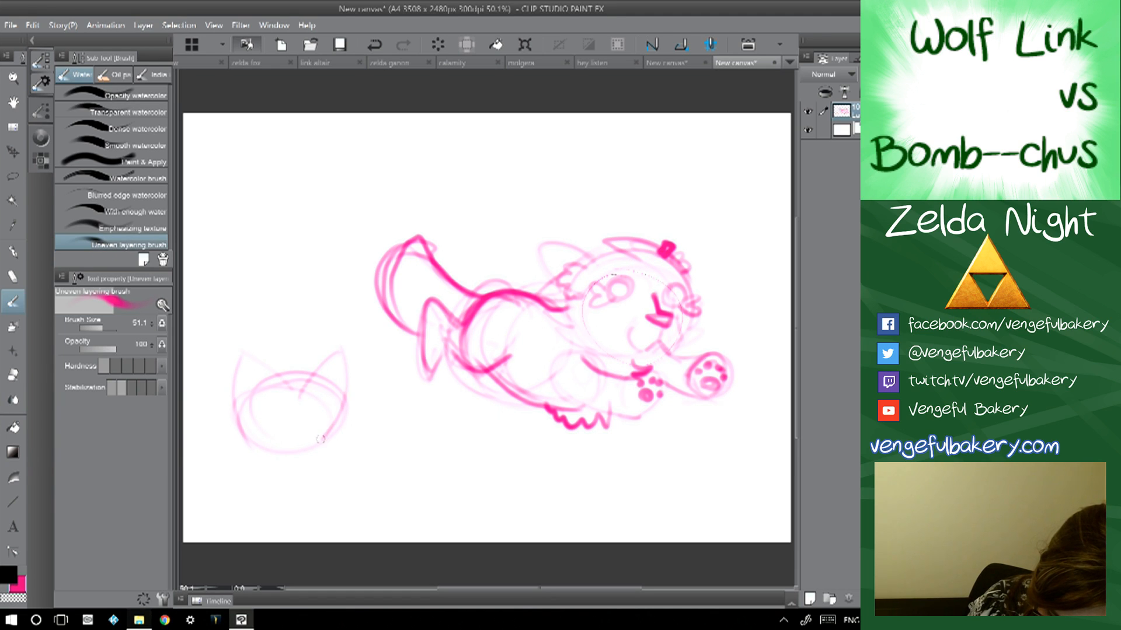
pyautogui.moveTo(272, 409)
pyautogui.mouseDown()
pyautogui.moveTo(274, 429)
pyautogui.moveTo(318, 429)
pyautogui.mouseUp()
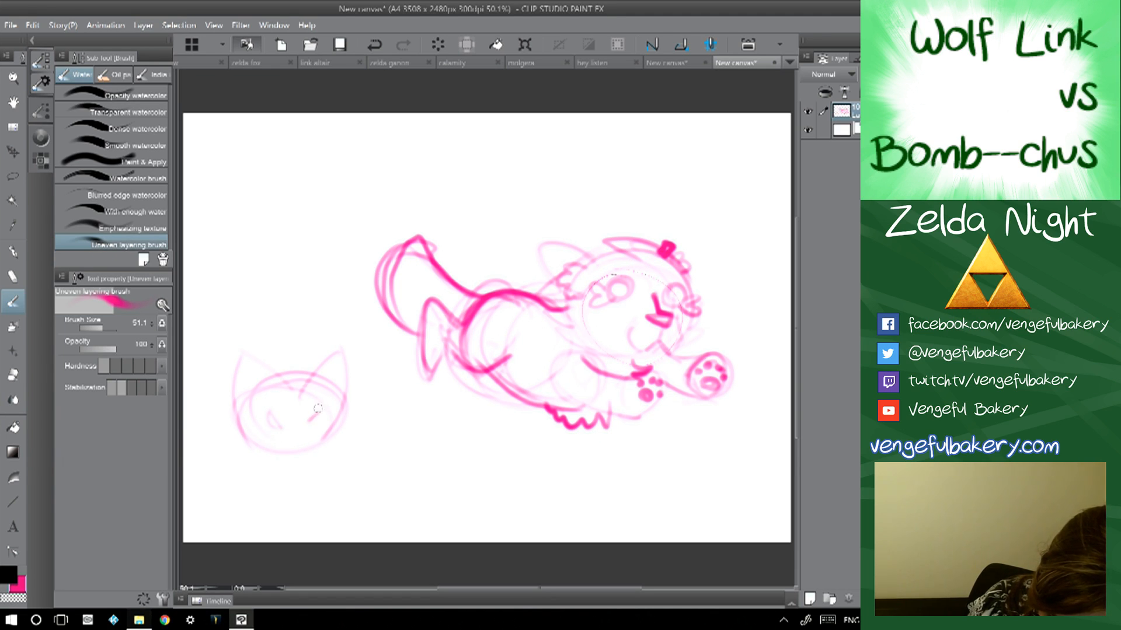
pyautogui.moveTo(271, 377)
pyautogui.mouseDown()
pyautogui.moveTo(311, 367)
pyautogui.moveTo(313, 379)
pyautogui.mouseUp()
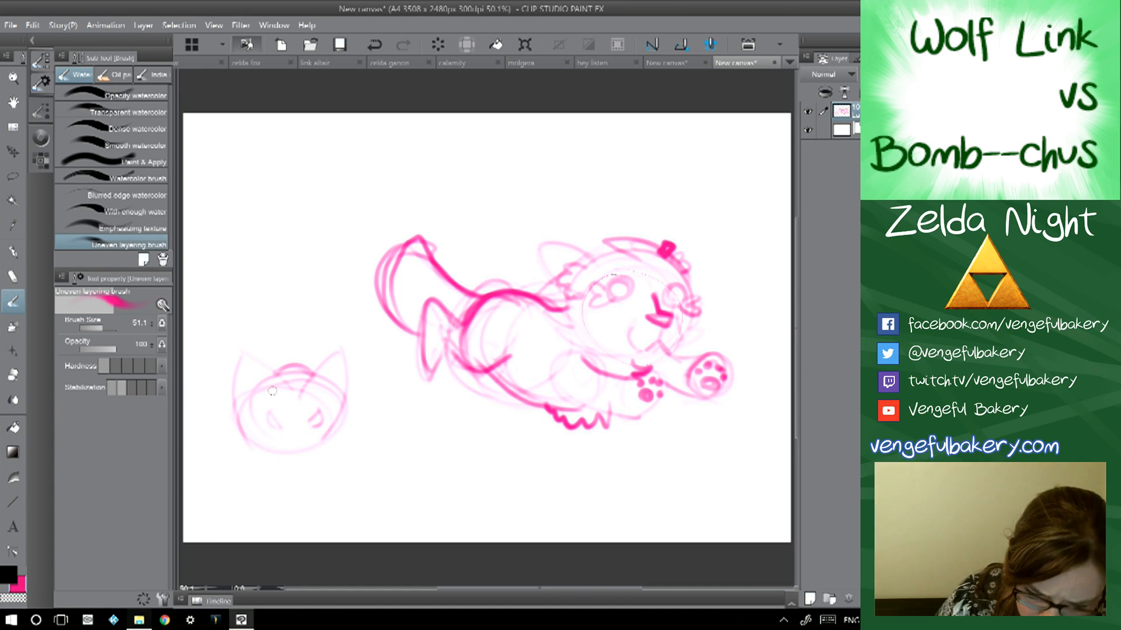
pyautogui.moveTo(292, 436)
pyautogui.mouseDown()
pyautogui.moveTo(296, 448)
pyautogui.moveTo(309, 432)
pyautogui.moveTo(237, 432)
pyautogui.moveTo(284, 445)
pyautogui.mouseUp()
pyautogui.moveTo(349, 415)
pyautogui.mouseDown()
pyautogui.moveTo(299, 447)
pyautogui.moveTo(359, 446)
pyautogui.mouseUp()
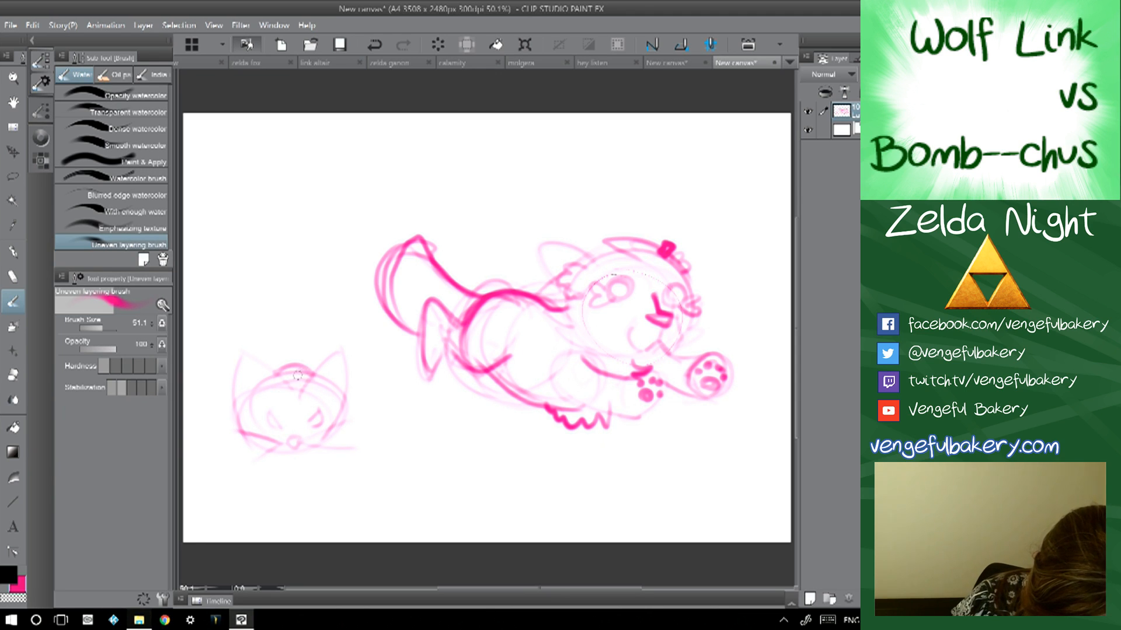
pyautogui.moveTo(275, 372); pyautogui.dragTo(292, 369)
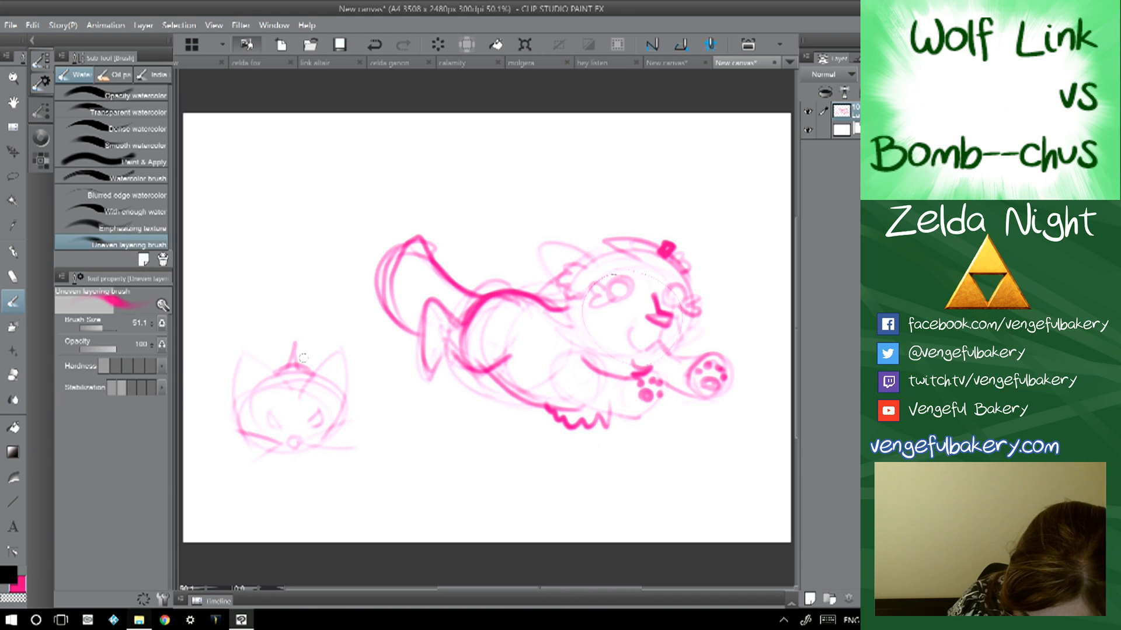
# - Sketch more angry bombchu heads with ears and fuses clustered around the first one, behind the wolf's hind leg
pyautogui.moveTo(440, 389)
pyautogui.mouseDown()
pyautogui.moveTo(445, 437)
pyautogui.moveTo(402, 404)
pyautogui.moveTo(462, 385)
pyautogui.moveTo(437, 455)
pyautogui.moveTo(398, 389)
pyautogui.moveTo(478, 391)
pyautogui.moveTo(394, 430)
pyautogui.moveTo(398, 365)
pyautogui.moveTo(467, 400)
pyautogui.moveTo(458, 380)
pyautogui.moveTo(433, 429)
pyautogui.moveTo(417, 417)
pyautogui.moveTo(463, 426)
pyautogui.moveTo(468, 409)
pyautogui.moveTo(442, 445)
pyautogui.moveTo(398, 430)
pyautogui.moveTo(428, 450)
pyautogui.moveTo(504, 418)
pyautogui.mouseUp()
pyautogui.moveTo(419, 378); pyautogui.dragTo(441, 361)
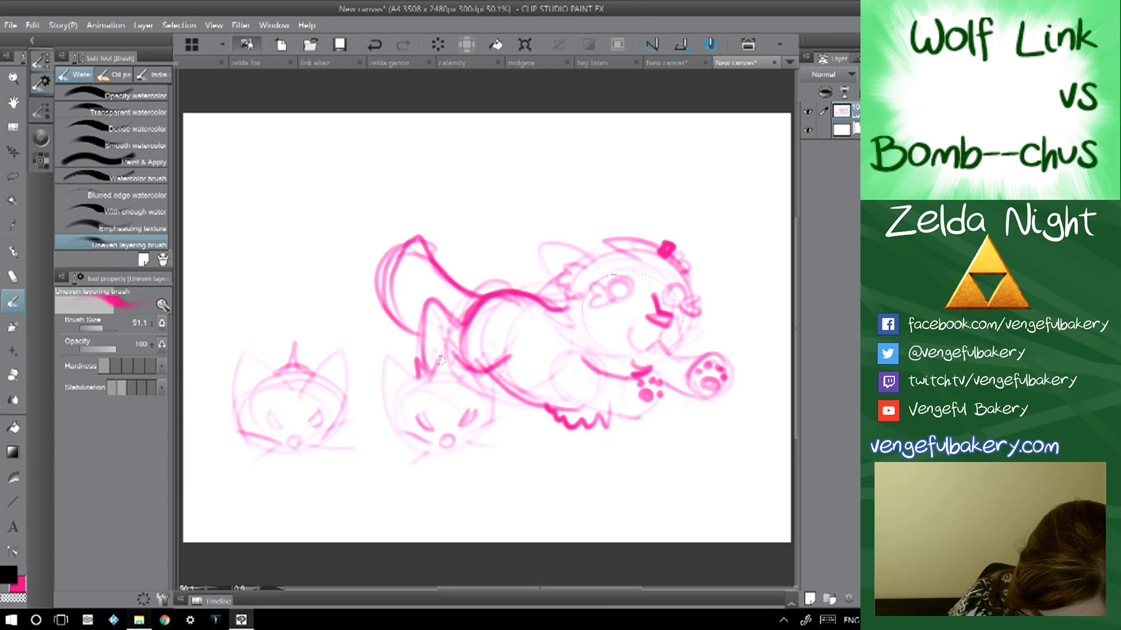
pyautogui.moveTo(367, 338)
pyautogui.mouseDown()
pyautogui.moveTo(355, 415)
pyautogui.moveTo(326, 410)
pyautogui.moveTo(398, 365)
pyautogui.moveTo(336, 406)
pyautogui.moveTo(329, 330)
pyautogui.moveTo(346, 351)
pyautogui.moveTo(377, 352)
pyautogui.moveTo(386, 321)
pyautogui.moveTo(375, 389)
pyautogui.moveTo(340, 349)
pyautogui.moveTo(356, 377)
pyautogui.moveTo(374, 341)
pyautogui.moveTo(350, 327)
pyautogui.mouseUp()
pyautogui.moveTo(236, 374)
pyautogui.mouseDown()
pyautogui.moveTo(265, 336)
pyautogui.moveTo(296, 366)
pyautogui.moveTo(251, 337)
pyautogui.moveTo(305, 371)
pyautogui.moveTo(232, 318)
pyautogui.moveTo(231, 374)
pyautogui.moveTo(288, 334)
pyautogui.moveTo(306, 349)
pyautogui.moveTo(256, 354)
pyautogui.mouseUp()
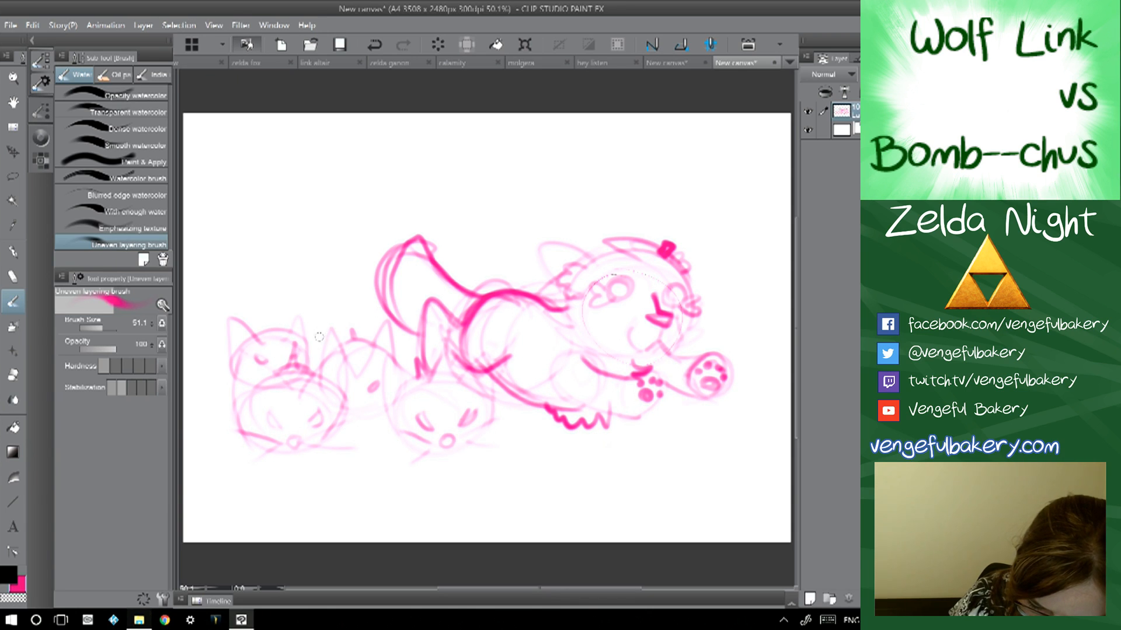
pyautogui.moveTo(322, 329)
pyautogui.mouseDown()
pyautogui.moveTo(304, 312)
pyautogui.moveTo(342, 342)
pyautogui.moveTo(372, 325)
pyautogui.moveTo(371, 337)
pyautogui.moveTo(347, 326)
pyautogui.moveTo(345, 354)
pyautogui.mouseUp()
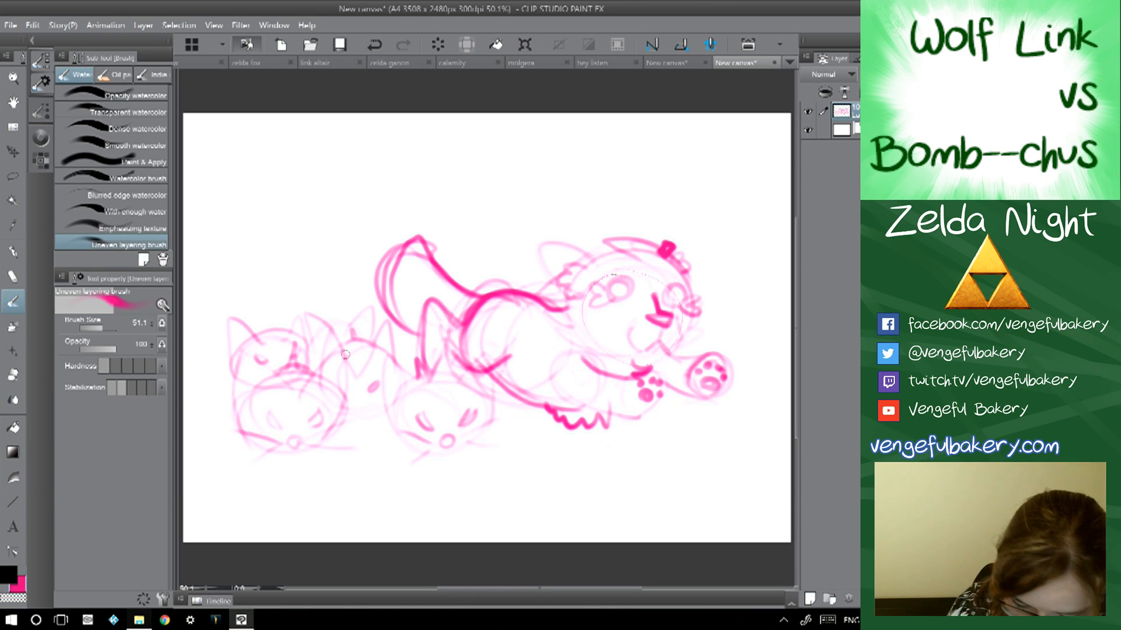
# - Add a new layer above the sketch and set up the G-pen in black at size 23.0, with the tool palettes collapsed
pyautogui.click(809, 598)
pyautogui.click(9, 575)
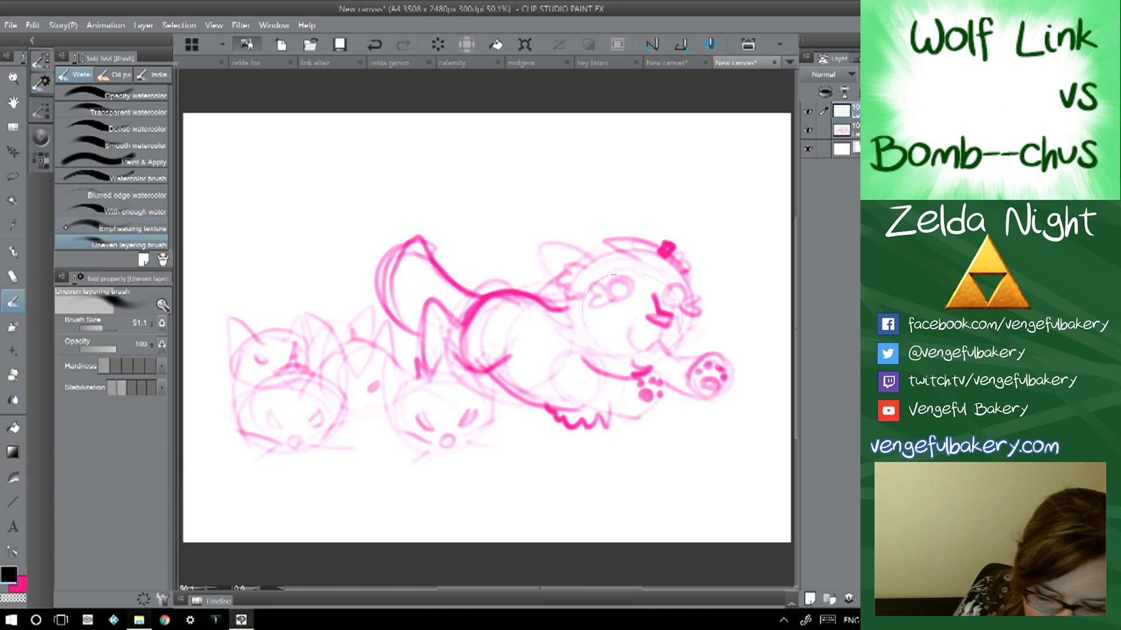
pyautogui.press('p')
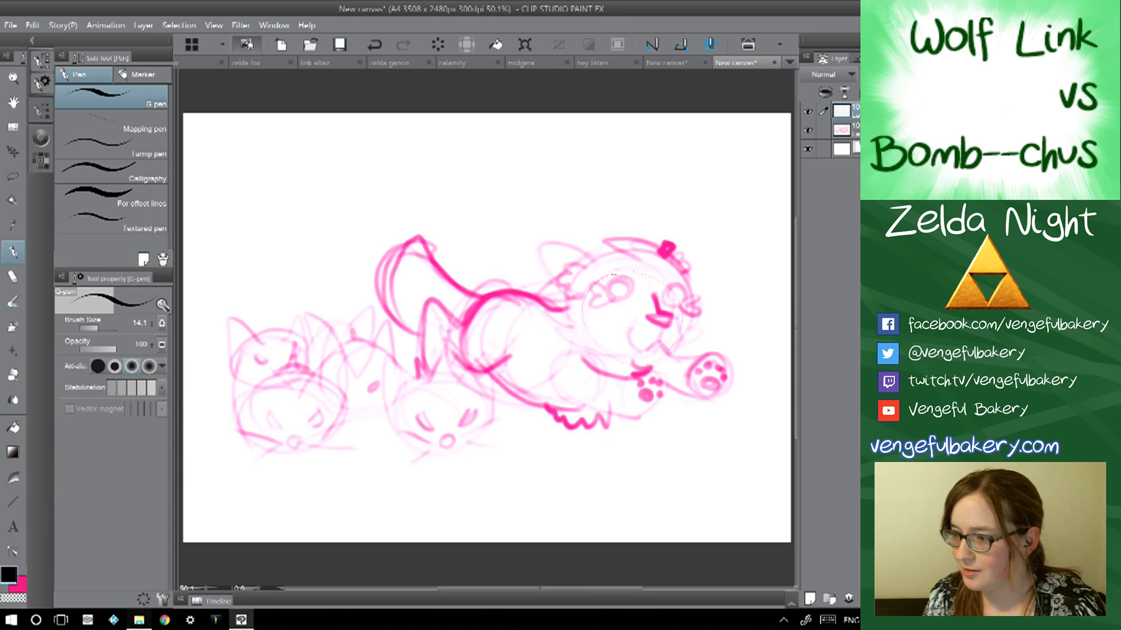
pyautogui.scroll(2, 735, 199)
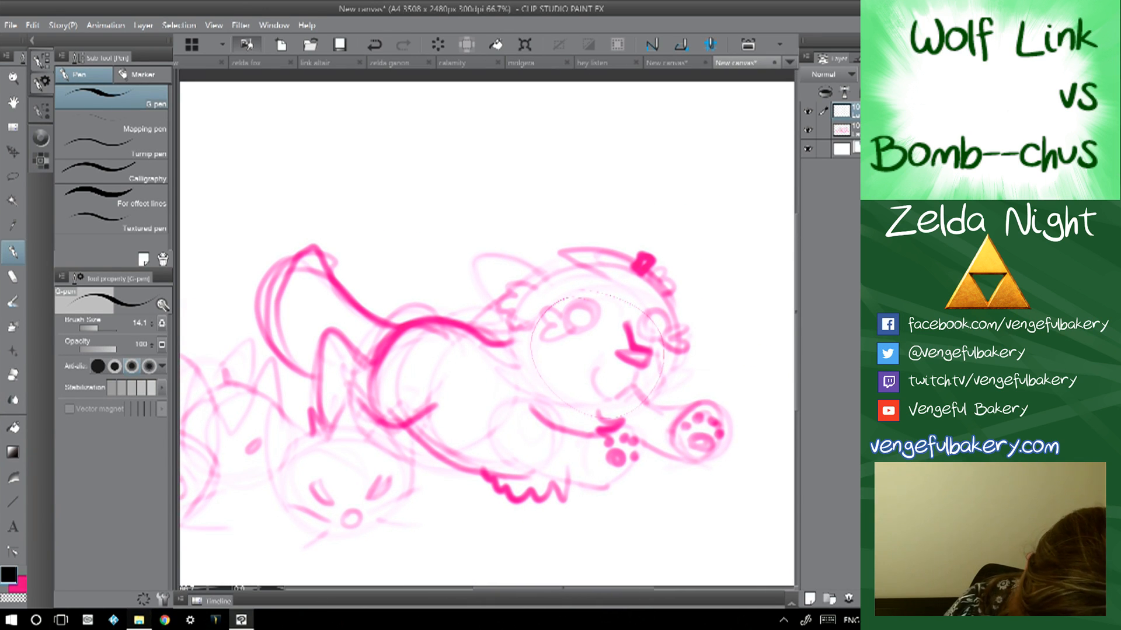
pyautogui.moveTo(633, 162)
pyautogui.mouseDown()
pyautogui.moveTo(640, 263)
pyautogui.moveTo(610, 401)
pyautogui.mouseUp()
pyautogui.click(374, 44)
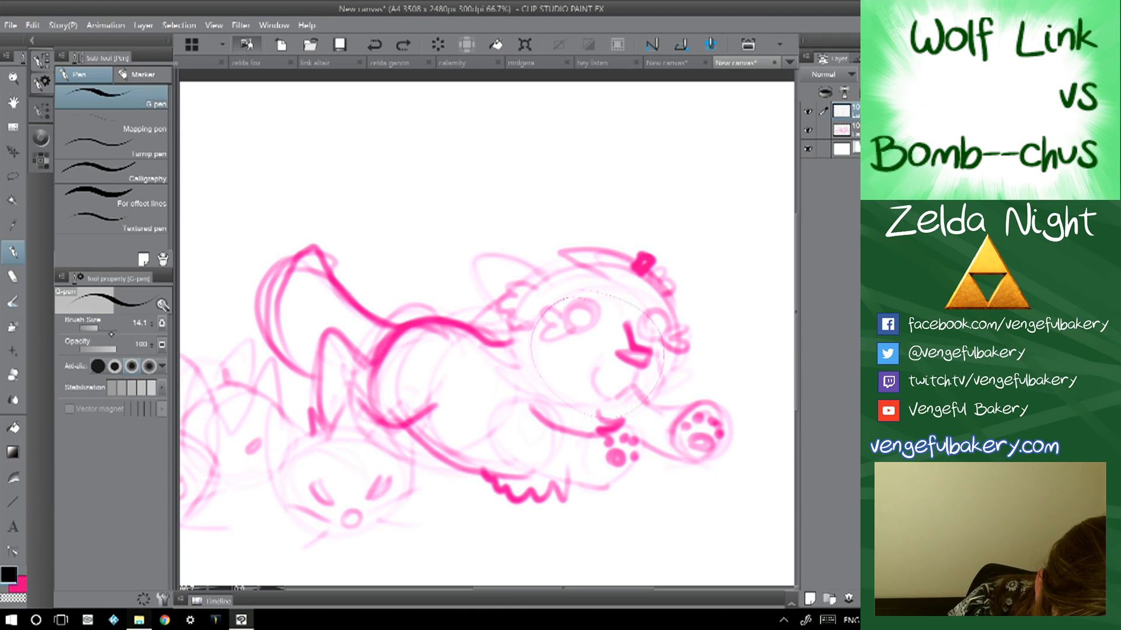
pyautogui.click(154, 321)
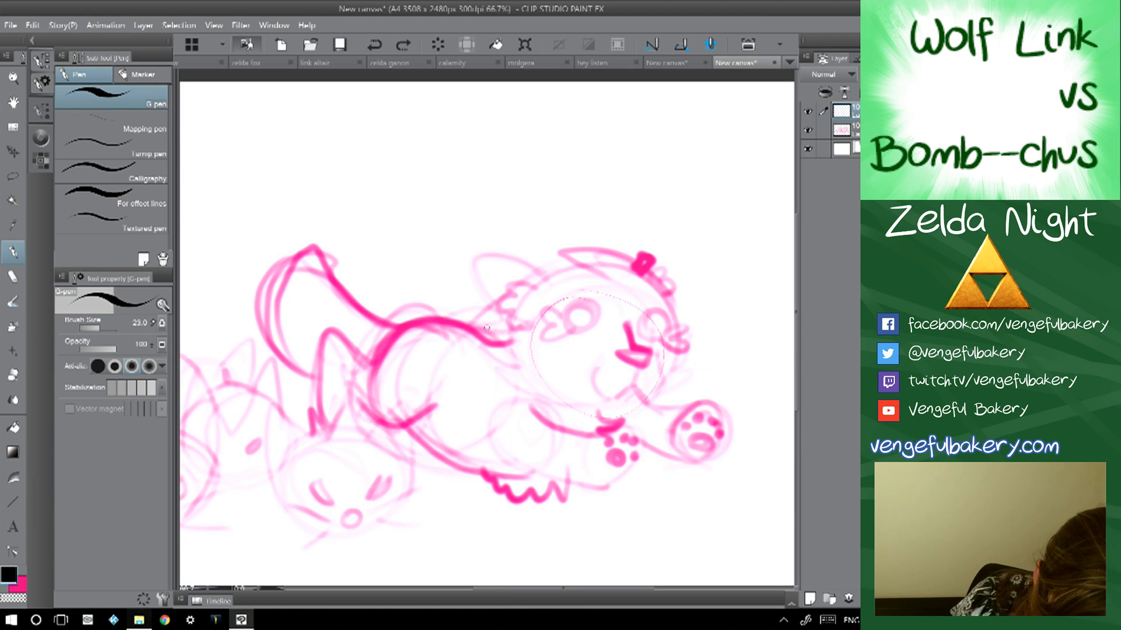
pyautogui.click(32, 39)
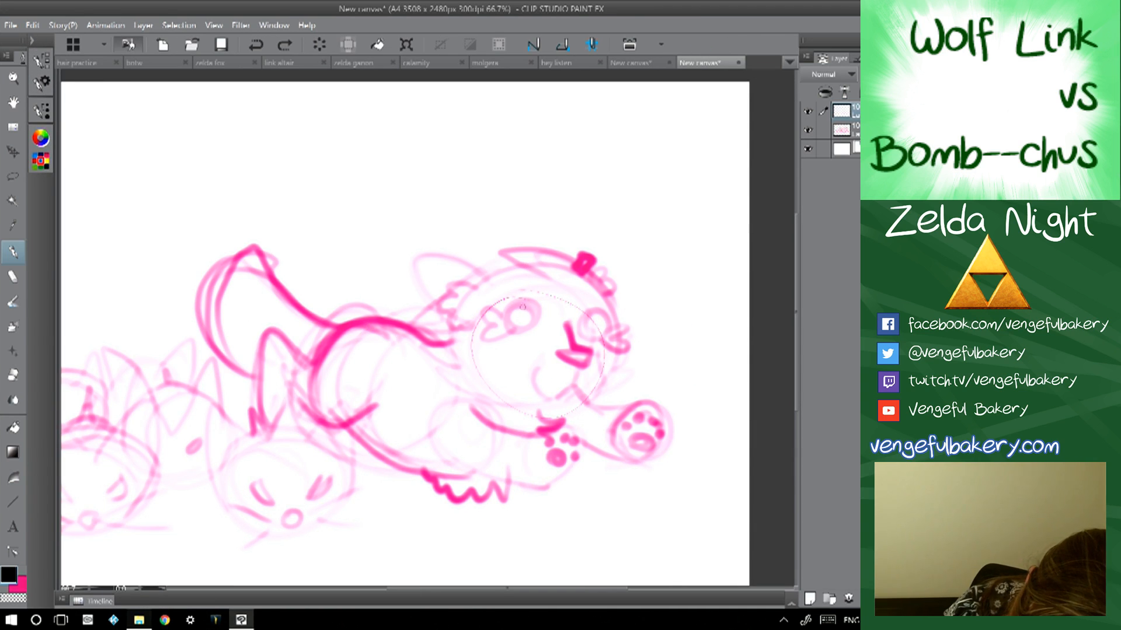
pyautogui.moveTo(525, 304)
pyautogui.mouseDown()
pyautogui.moveTo(520, 324)
pyautogui.moveTo(524, 305)
pyautogui.mouseUp()
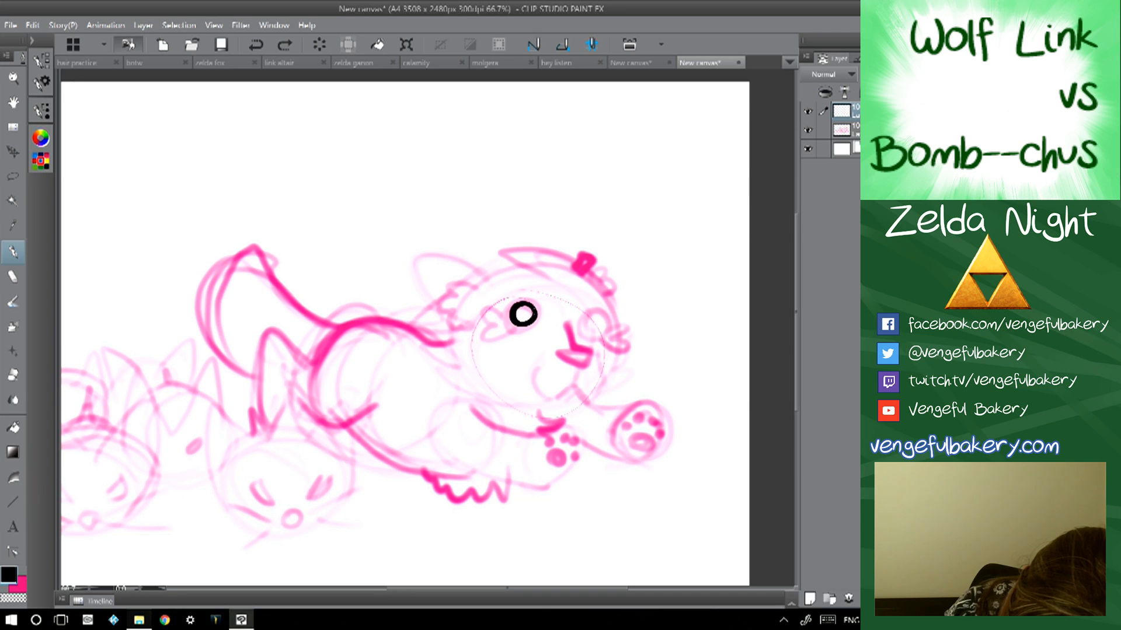
pyautogui.moveTo(593, 315)
pyautogui.mouseDown()
pyautogui.moveTo(589, 328)
pyautogui.moveTo(597, 316)
pyautogui.mouseUp()
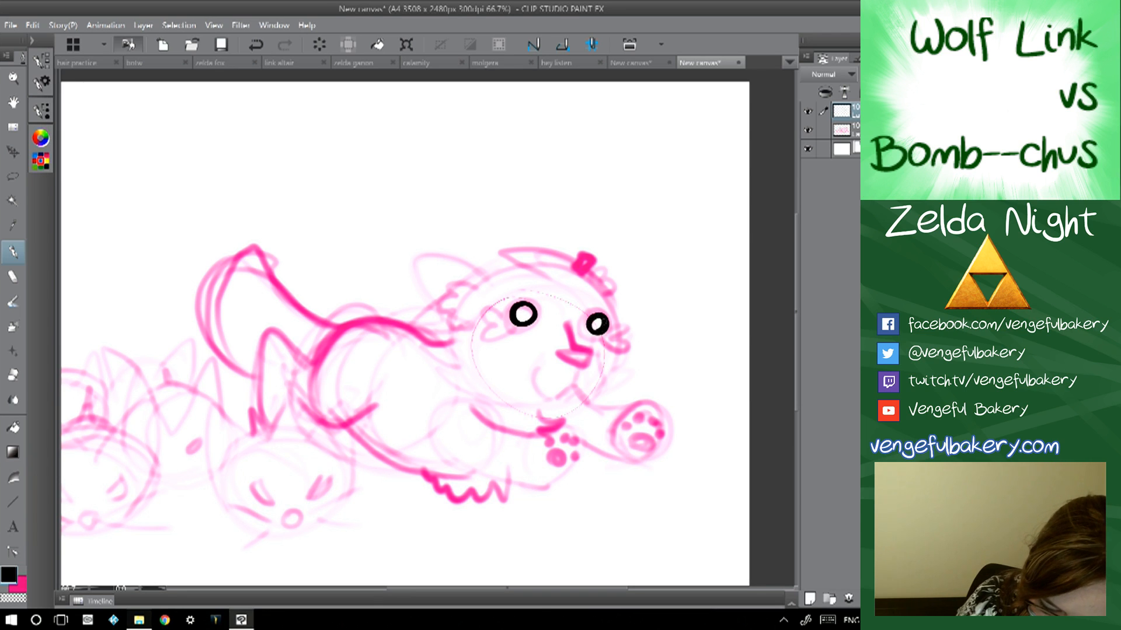
pyautogui.press('Delete')
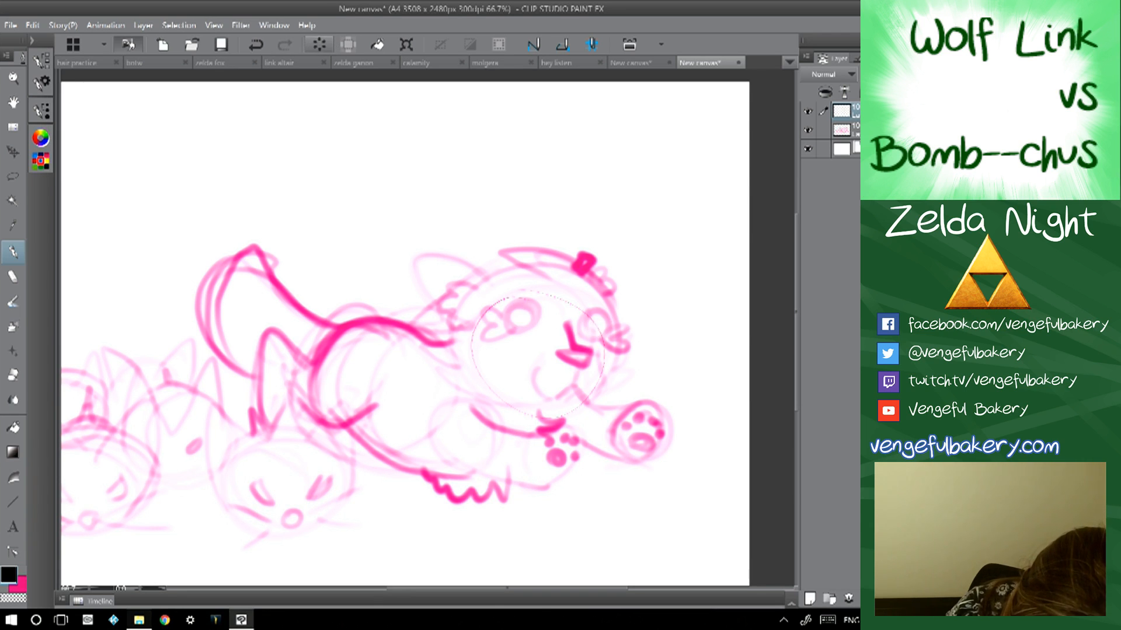
# - Ink the wolf's round eyes with splashing tears, the nose and the open mouth over the pink sketch
pyautogui.moveTo(509, 315)
pyautogui.mouseDown()
pyautogui.moveTo(530, 304)
pyautogui.moveTo(539, 320)
pyautogui.moveTo(519, 331)
pyautogui.moveTo(503, 308)
pyautogui.moveTo(486, 322)
pyautogui.moveTo(513, 332)
pyautogui.mouseUp()
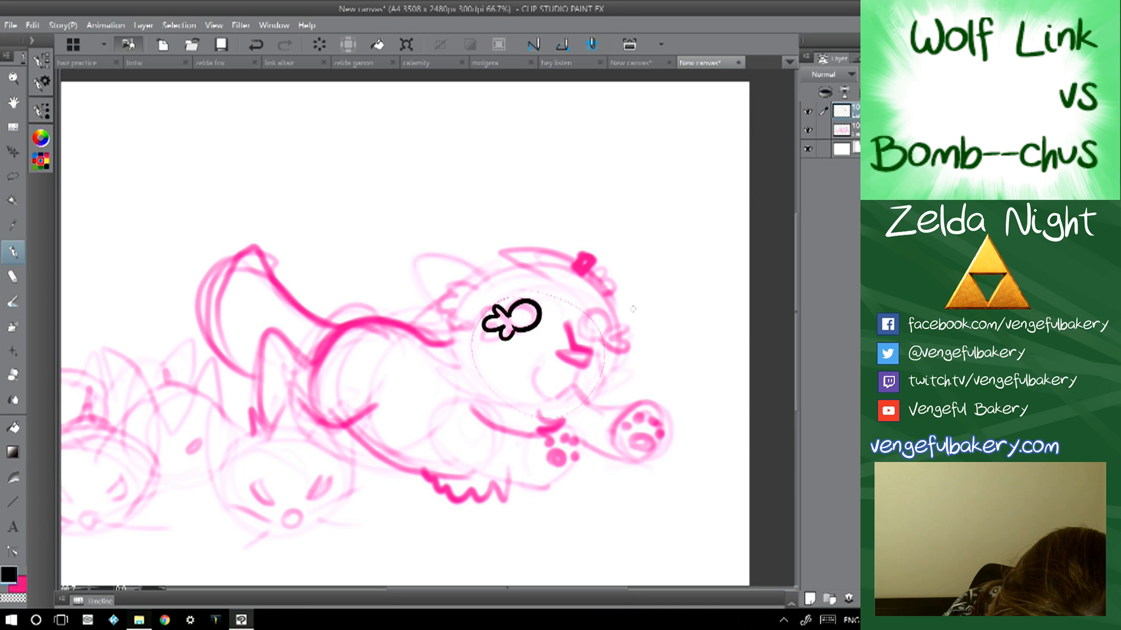
pyautogui.moveTo(599, 341)
pyautogui.mouseDown()
pyautogui.moveTo(596, 313)
pyautogui.moveTo(603, 332)
pyautogui.moveTo(621, 330)
pyautogui.moveTo(602, 346)
pyautogui.moveTo(558, 326)
pyautogui.moveTo(560, 350)
pyautogui.moveTo(580, 354)
pyautogui.moveTo(563, 407)
pyautogui.mouseUp()
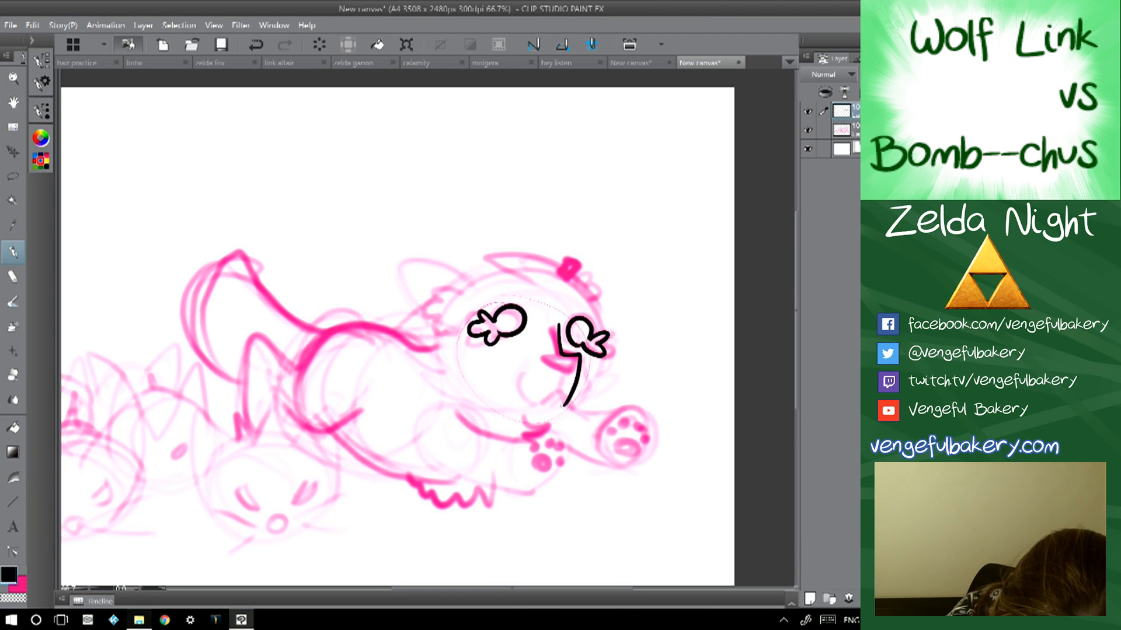
pyautogui.moveTo(581, 354)
pyautogui.mouseDown()
pyautogui.moveTo(566, 358)
pyautogui.moveTo(569, 372)
pyautogui.moveTo(581, 357)
pyautogui.moveTo(565, 409)
pyautogui.mouseUp()
pyautogui.hotkey('ctrl', 'z')
pyautogui.hotkey('ctrl', 'z')
pyautogui.moveTo(584, 357)
pyautogui.mouseDown()
pyautogui.moveTo(561, 368)
pyautogui.moveTo(582, 362)
pyautogui.moveTo(553, 401)
pyautogui.moveTo(570, 402)
pyautogui.moveTo(517, 400)
pyautogui.mouseUp()
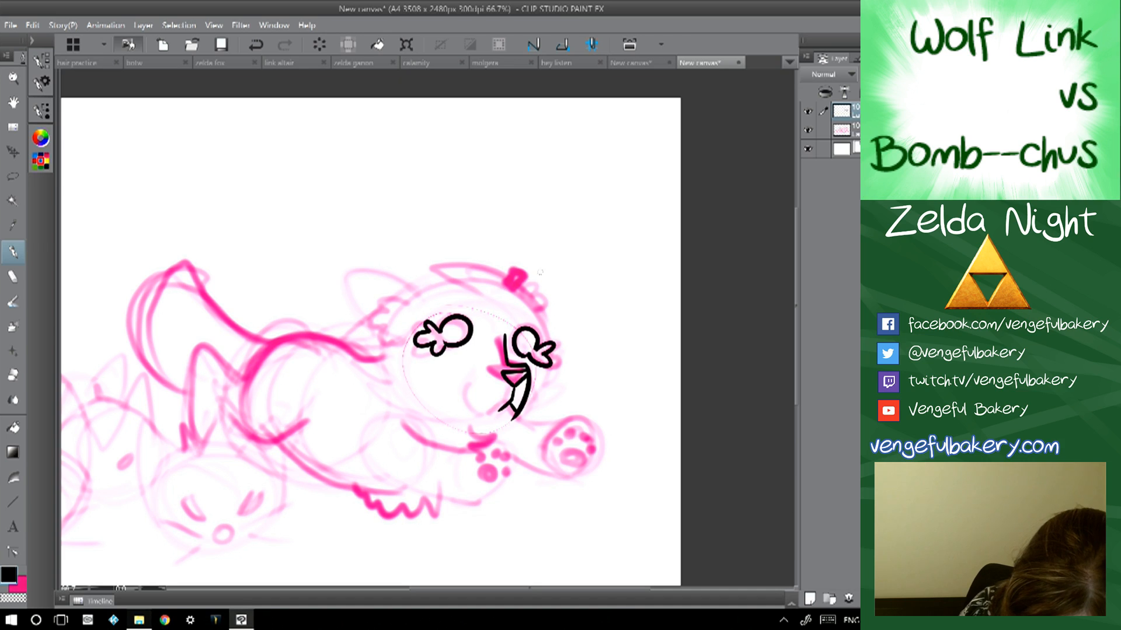
# - Ink the wolf's two pointed ears with inner fur and earring, the forehead line, and the jagged cheek fur on both sides
pyautogui.moveTo(556, 265); pyautogui.dragTo(595, 260)
pyautogui.moveTo(472, 284)
pyautogui.mouseDown()
pyautogui.moveTo(539, 267)
pyautogui.moveTo(528, 280)
pyautogui.moveTo(572, 302)
pyautogui.moveTo(562, 313)
pyautogui.mouseUp()
pyautogui.moveTo(473, 286)
pyautogui.mouseDown()
pyautogui.moveTo(427, 264)
pyautogui.moveTo(388, 298)
pyautogui.moveTo(408, 318)
pyautogui.moveTo(415, 290)
pyautogui.moveTo(423, 306)
pyautogui.moveTo(404, 330)
pyautogui.moveTo(420, 325)
pyautogui.moveTo(433, 344)
pyautogui.moveTo(446, 319)
pyautogui.mouseUp()
pyautogui.moveTo(476, 254)
pyautogui.mouseDown()
pyautogui.moveTo(482, 276)
pyautogui.moveTo(551, 257)
pyautogui.moveTo(543, 266)
pyautogui.moveTo(581, 290)
pyautogui.moveTo(586, 334)
pyautogui.mouseUp()
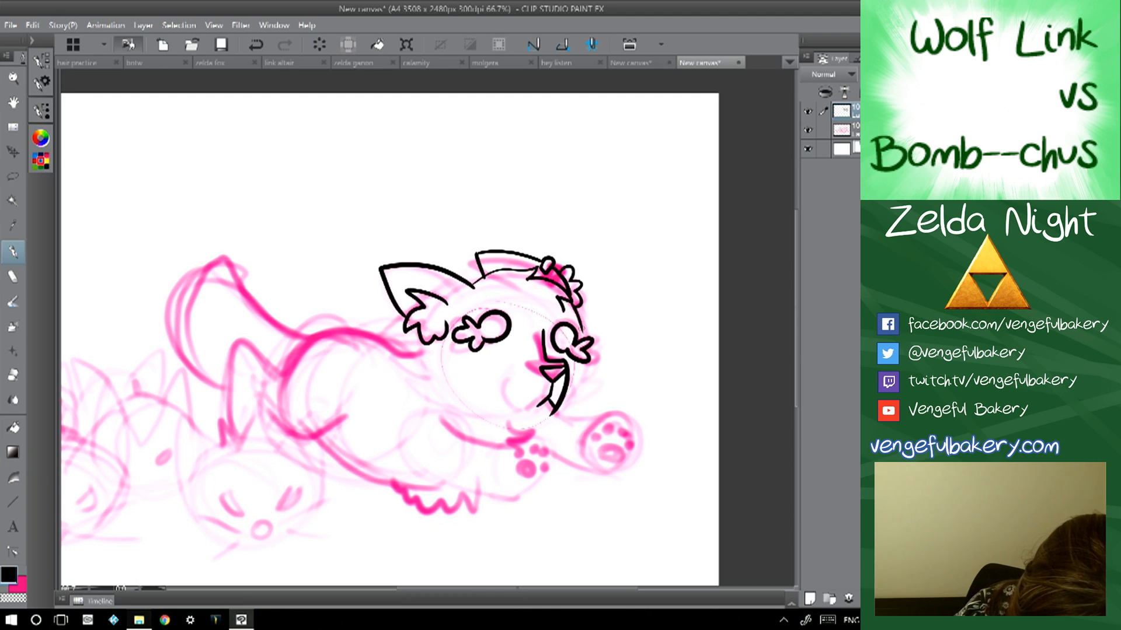
pyautogui.moveTo(420, 340)
pyautogui.mouseDown()
pyautogui.moveTo(417, 355)
pyautogui.moveTo(394, 355)
pyautogui.moveTo(429, 374)
pyautogui.moveTo(444, 403)
pyautogui.moveTo(461, 401)
pyautogui.mouseUp()
pyautogui.moveTo(585, 361)
pyautogui.mouseDown()
pyautogui.moveTo(582, 371)
pyautogui.moveTo(604, 357)
pyautogui.moveTo(559, 409)
pyautogui.mouseUp()
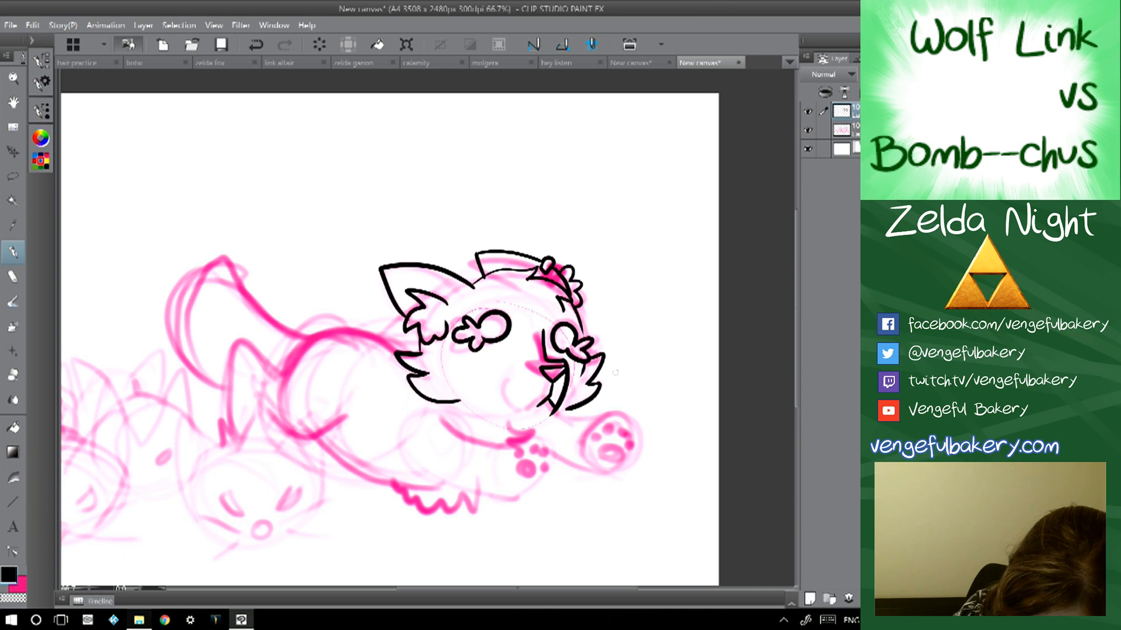
# - Ink the underside of the wolf's muzzle and the jagged fur tuft along its lower jaw
pyautogui.moveTo(615, 373); pyautogui.dragTo(619, 332)
pyautogui.moveTo(559, 366)
pyautogui.mouseDown()
pyautogui.moveTo(508, 383)
pyautogui.moveTo(494, 374)
pyautogui.mouseUp()
pyautogui.moveTo(572, 366); pyautogui.dragTo(556, 379)
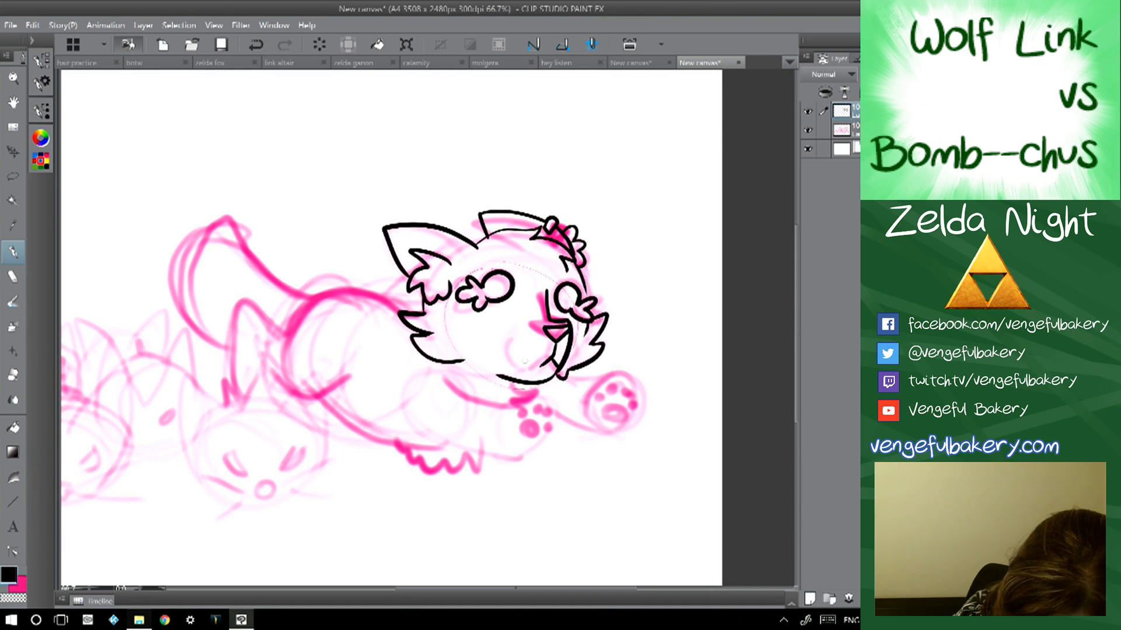
pyautogui.moveTo(464, 363)
pyautogui.mouseDown()
pyautogui.moveTo(485, 383)
pyautogui.moveTo(498, 378)
pyautogui.mouseUp()
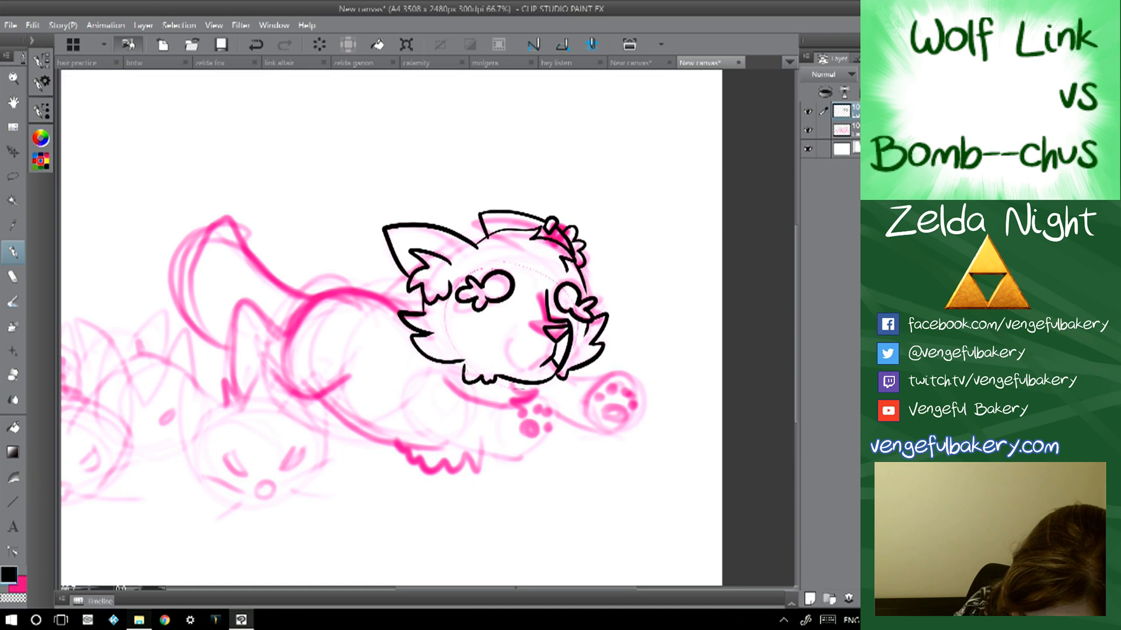
pyautogui.hotkey('ctrl', 'z')
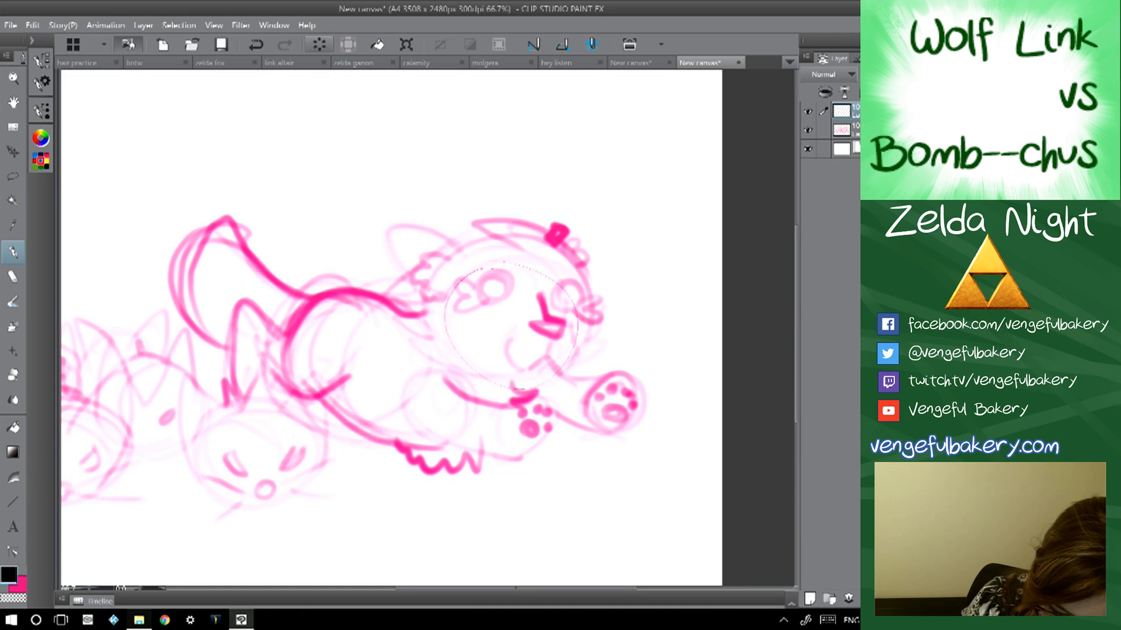
pyautogui.hotkey('ctrl', 'y')
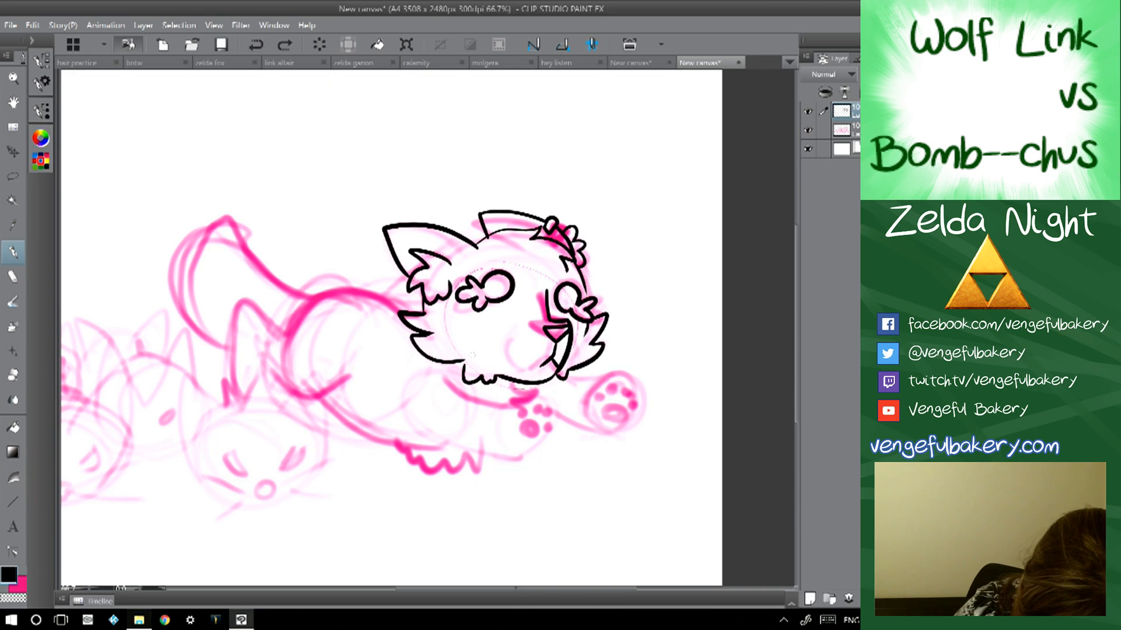
pyautogui.hotkey('ctrl', 'z')
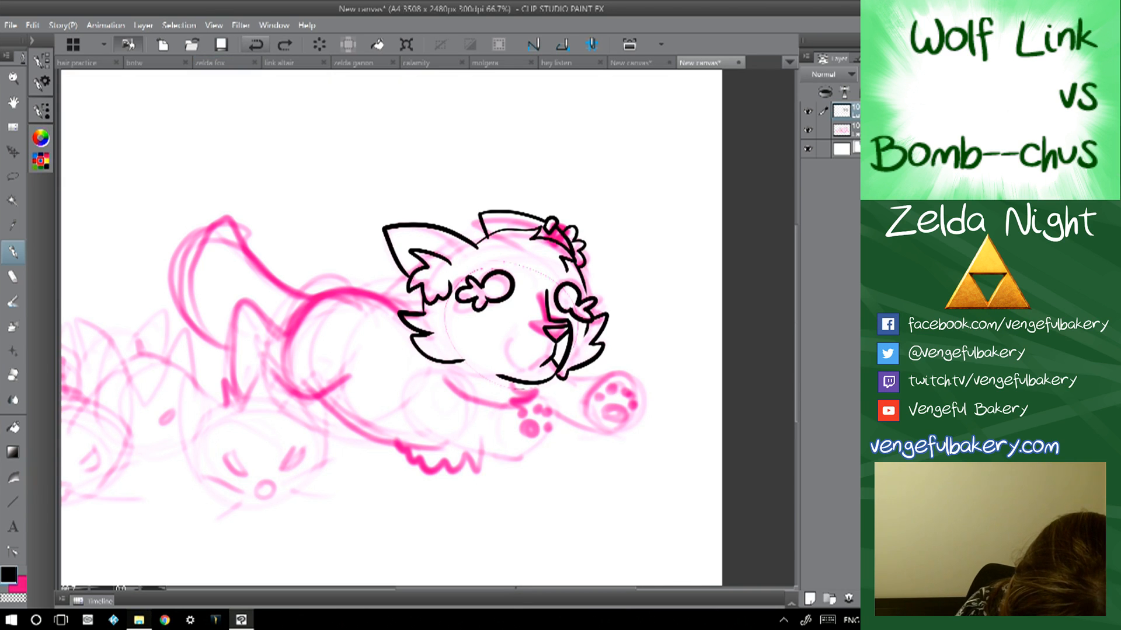
pyautogui.moveTo(462, 358)
pyautogui.mouseDown()
pyautogui.moveTo(469, 382)
pyautogui.moveTo(495, 376)
pyautogui.moveTo(487, 350)
pyautogui.mouseUp()
# - Ink the wolf's two outstretched front legs, with toe and palm pads on both paws
pyautogui.moveTo(555, 343)
pyautogui.mouseDown()
pyautogui.moveTo(587, 366)
pyautogui.moveTo(631, 372)
pyautogui.moveTo(610, 401)
pyautogui.mouseUp()
pyautogui.moveTo(591, 361)
pyautogui.mouseDown()
pyautogui.moveTo(619, 357)
pyautogui.moveTo(622, 381)
pyautogui.moveTo(590, 386)
pyautogui.moveTo(613, 386)
pyautogui.moveTo(603, 372)
pyautogui.mouseUp()
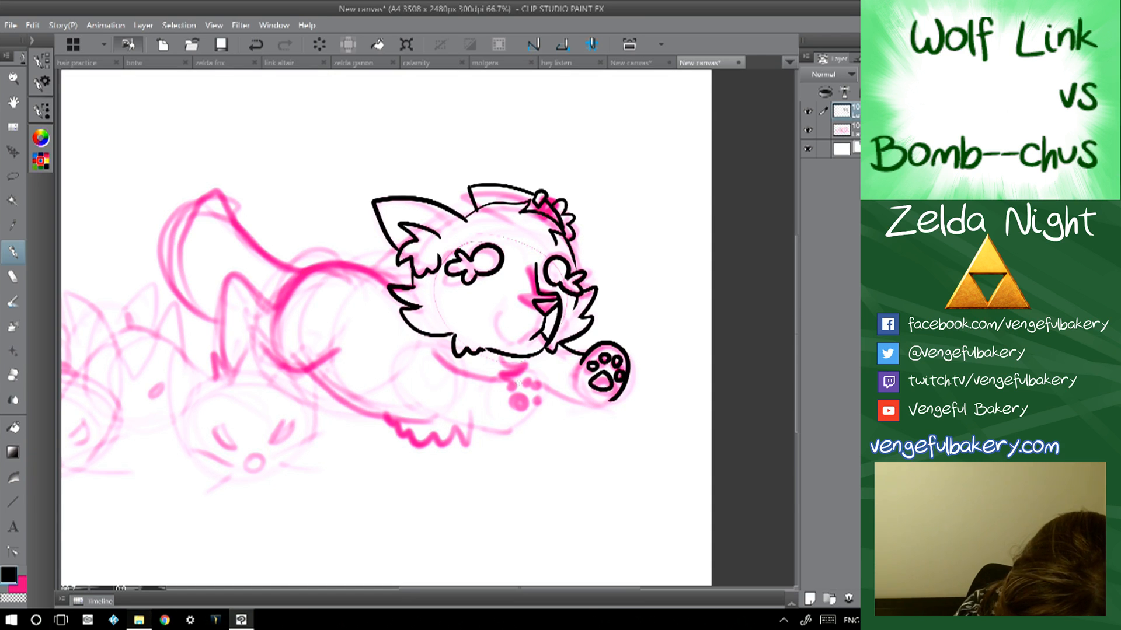
pyautogui.moveTo(510, 383)
pyautogui.mouseDown()
pyautogui.moveTo(537, 382)
pyautogui.moveTo(541, 406)
pyautogui.moveTo(508, 409)
pyautogui.moveTo(529, 397)
pyautogui.moveTo(521, 410)
pyautogui.moveTo(496, 382)
pyautogui.moveTo(528, 368)
pyautogui.moveTo(548, 403)
pyautogui.moveTo(503, 433)
pyautogui.moveTo(516, 410)
pyautogui.moveTo(508, 408)
pyautogui.mouseUp()
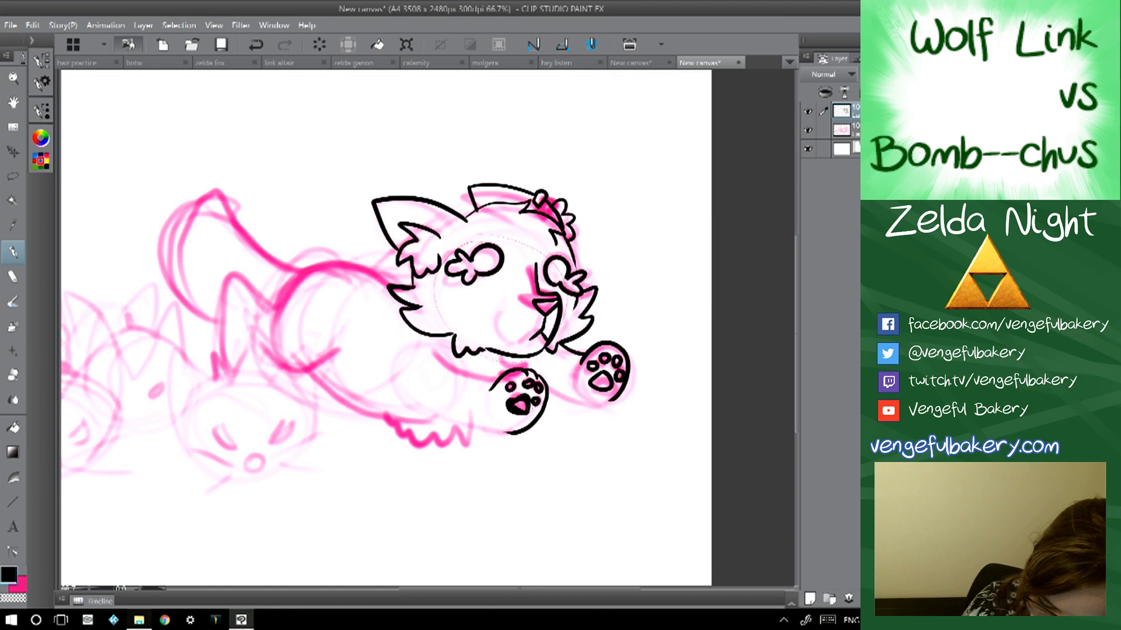
pyautogui.moveTo(497, 378)
pyautogui.mouseDown()
pyautogui.moveTo(464, 372)
pyautogui.moveTo(396, 324)
pyautogui.moveTo(389, 368)
pyautogui.moveTo(420, 407)
pyautogui.mouseUp()
pyautogui.click(256, 44)
pyautogui.moveTo(517, 434); pyautogui.dragTo(400, 382)
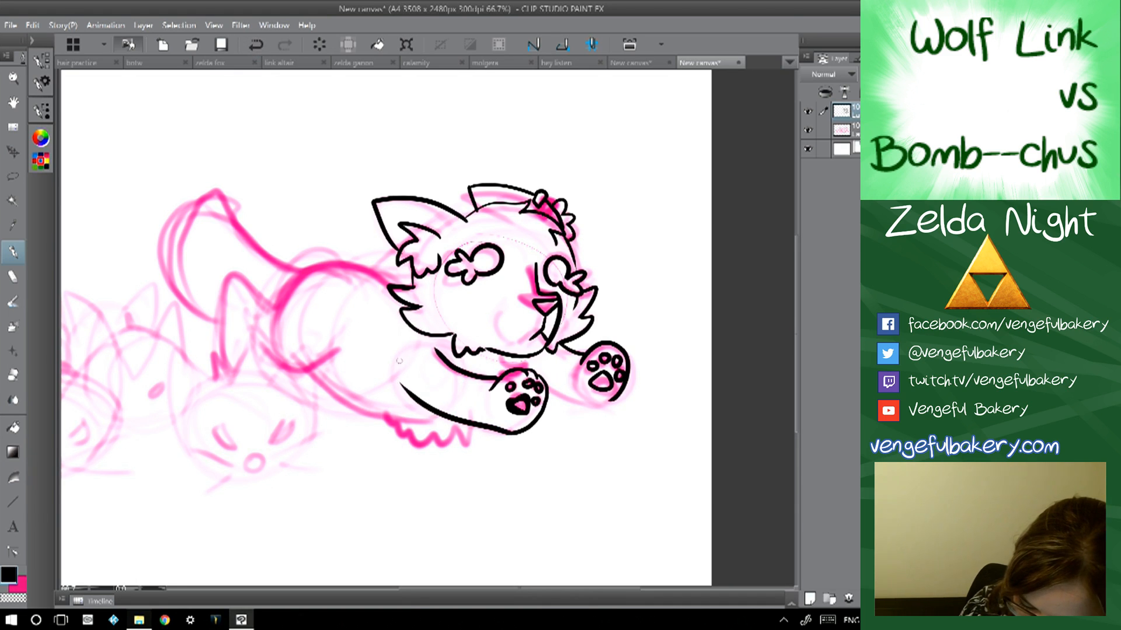
pyautogui.moveTo(619, 399)
pyautogui.mouseDown()
pyautogui.moveTo(563, 402)
pyautogui.moveTo(534, 369)
pyautogui.mouseUp()
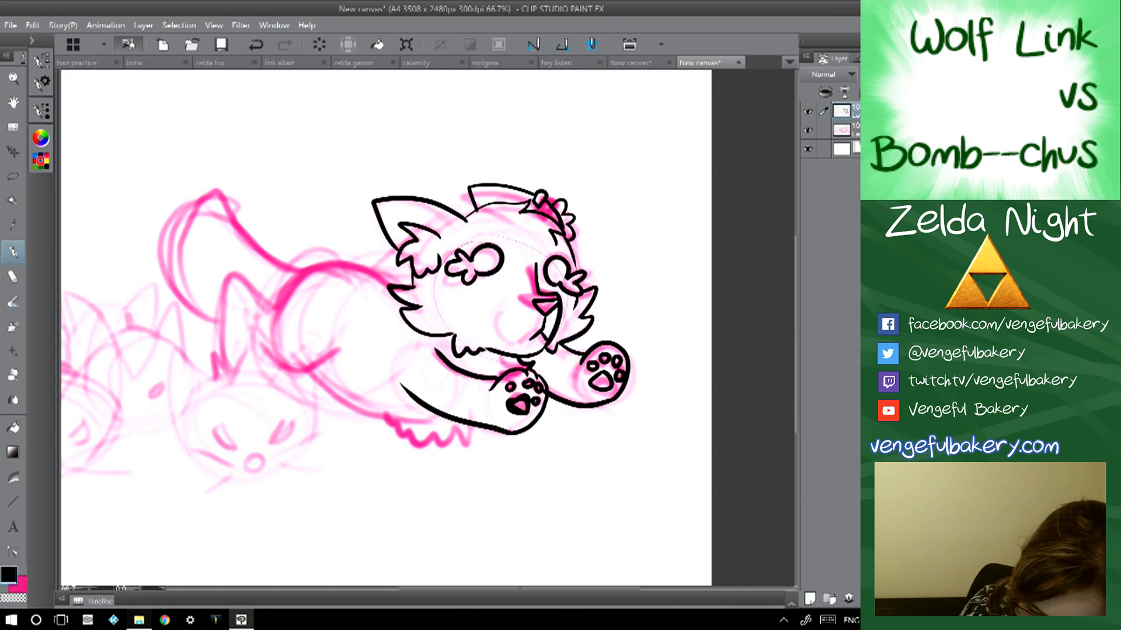
# - Ink the wolf's belly with jagged chest fur, the back line, the rounded thigh and the hind leg with toes
pyautogui.moveTo(489, 429)
pyautogui.mouseDown()
pyautogui.moveTo(457, 454)
pyautogui.moveTo(412, 443)
pyautogui.moveTo(393, 416)
pyautogui.moveTo(360, 410)
pyautogui.moveTo(318, 375)
pyautogui.mouseUp()
pyautogui.moveTo(345, 348)
pyautogui.mouseDown()
pyautogui.moveTo(299, 373)
pyautogui.moveTo(262, 339)
pyautogui.mouseUp()
pyautogui.moveTo(388, 287)
pyautogui.mouseDown()
pyautogui.moveTo(350, 265)
pyautogui.moveTo(309, 265)
pyautogui.moveTo(275, 304)
pyautogui.moveTo(233, 295)
pyautogui.moveTo(221, 350)
pyautogui.moveTo(237, 389)
pyautogui.mouseUp()
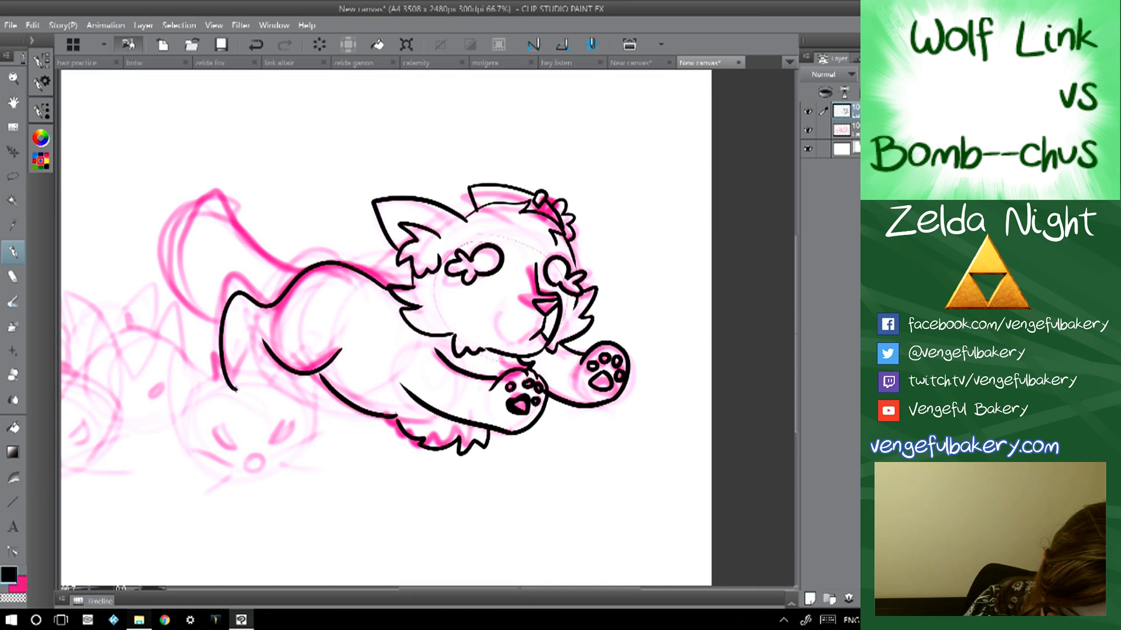
pyautogui.moveTo(268, 349)
pyautogui.mouseDown()
pyautogui.moveTo(260, 337)
pyautogui.moveTo(241, 387)
pyautogui.moveTo(232, 376)
pyautogui.moveTo(241, 389)
pyautogui.mouseUp()
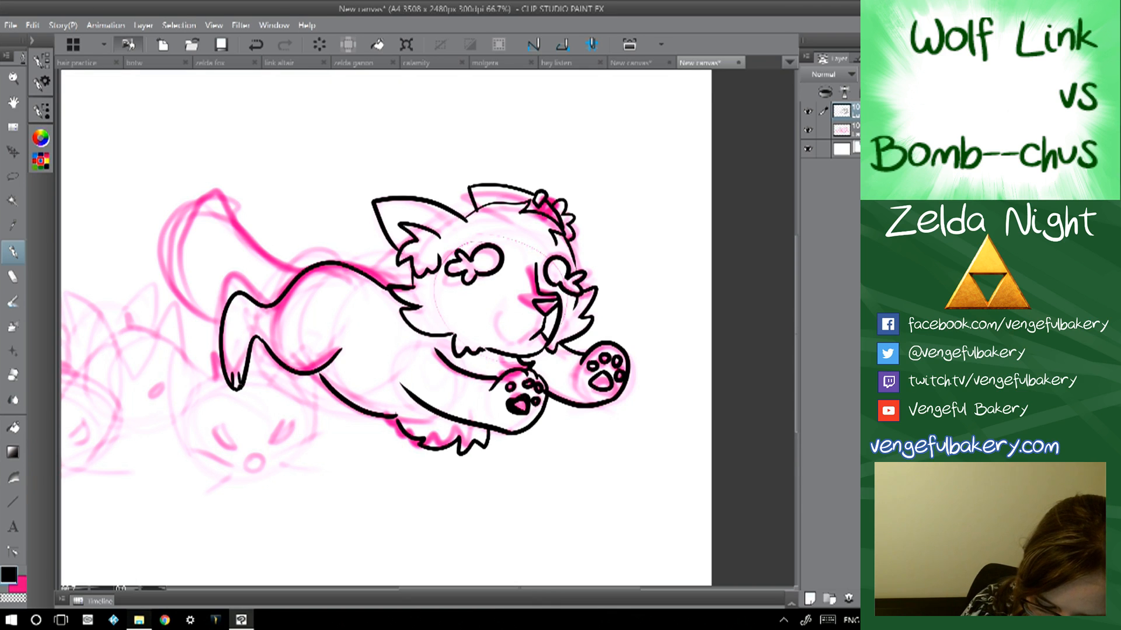
pyautogui.moveTo(318, 261); pyautogui.dragTo(253, 299)
pyautogui.moveTo(245, 368)
pyautogui.mouseDown()
pyautogui.moveTo(306, 451)
pyautogui.moveTo(336, 435)
pyautogui.moveTo(330, 396)
pyautogui.mouseUp()
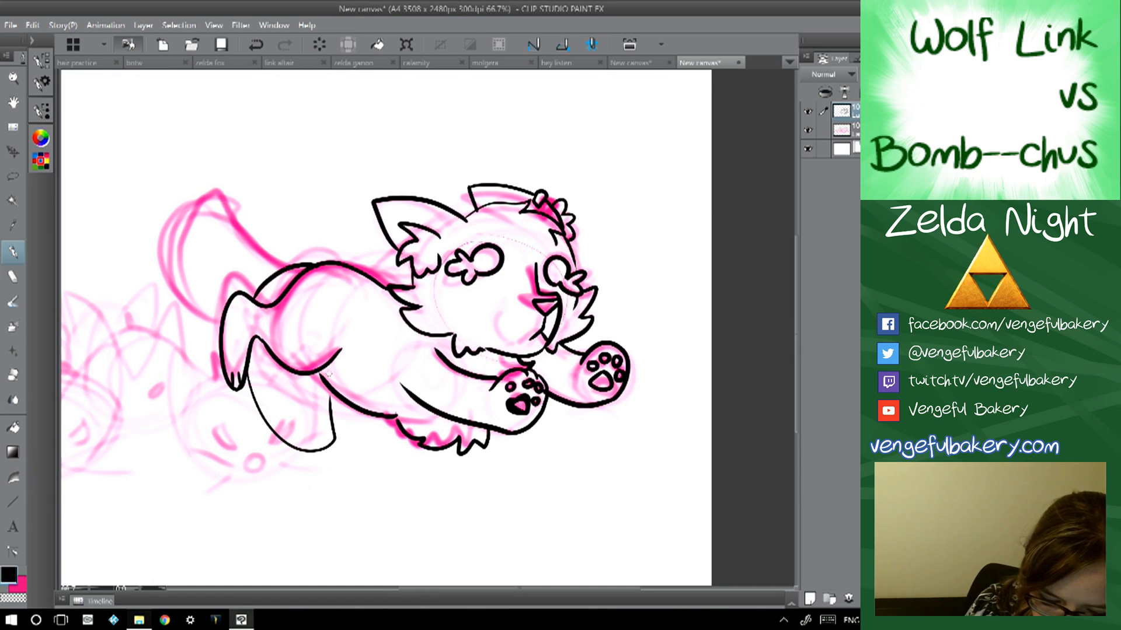
pyautogui.hotkey('ctrl', 'z')
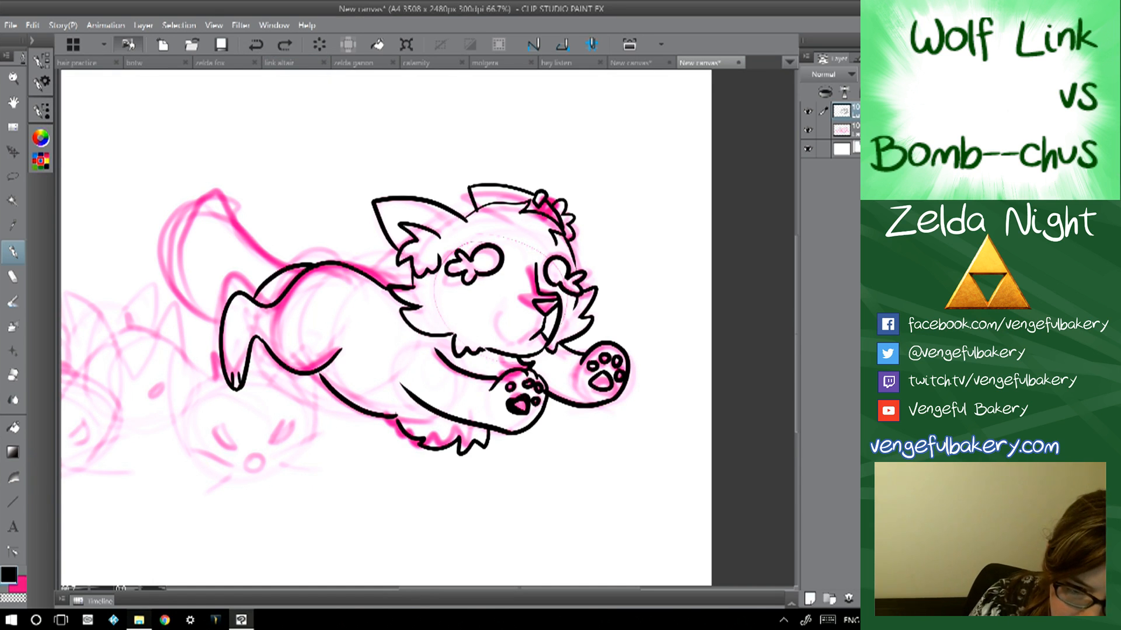
pyautogui.hotkey('ctrl', 'z')
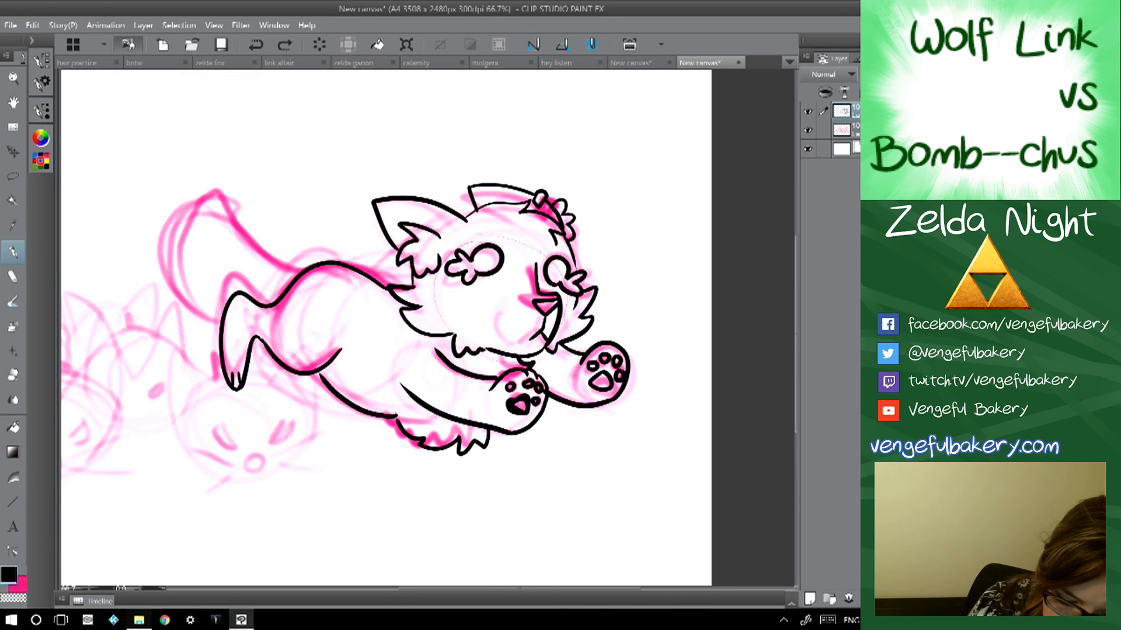
pyautogui.moveTo(318, 261)
pyautogui.mouseDown()
pyautogui.moveTo(245, 268)
pyautogui.moveTo(212, 303)
pyautogui.moveTo(199, 356)
pyautogui.moveTo(221, 418)
pyautogui.moveTo(261, 434)
pyautogui.moveTo(286, 413)
pyautogui.moveTo(288, 374)
pyautogui.mouseUp()
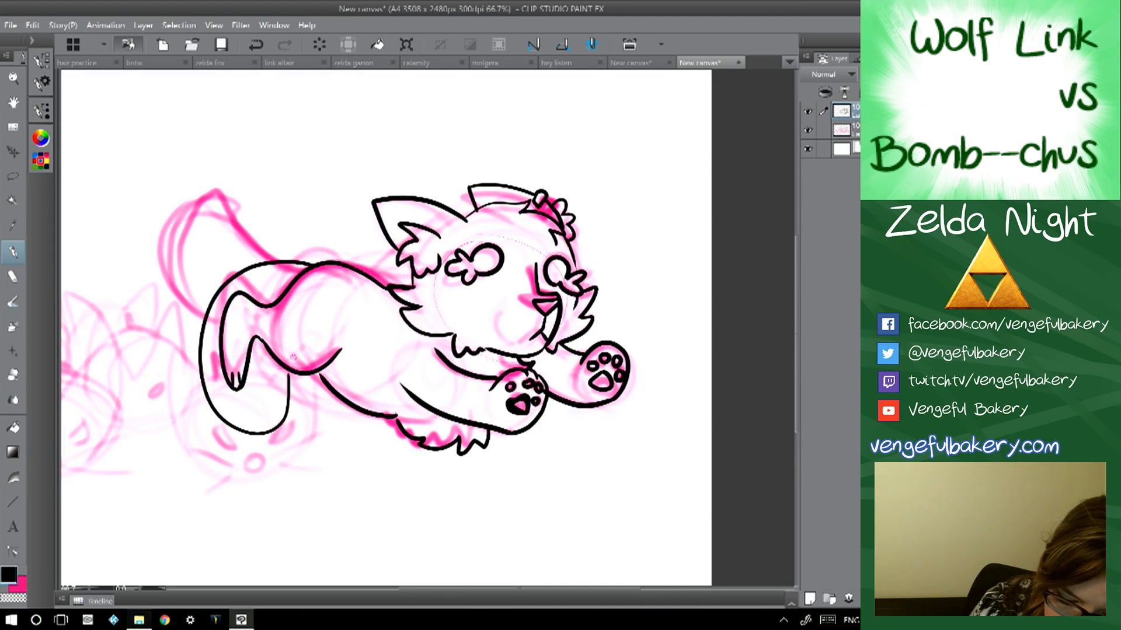
pyautogui.hotkey('ctrl', 'z')
pyautogui.moveTo(320, 262)
pyautogui.mouseDown()
pyautogui.moveTo(244, 262)
pyautogui.moveTo(199, 306)
pyautogui.moveTo(191, 392)
pyautogui.moveTo(230, 437)
pyautogui.moveTo(305, 426)
pyautogui.moveTo(265, 349)
pyautogui.mouseUp()
pyautogui.moveTo(295, 395); pyautogui.dragTo(304, 426)
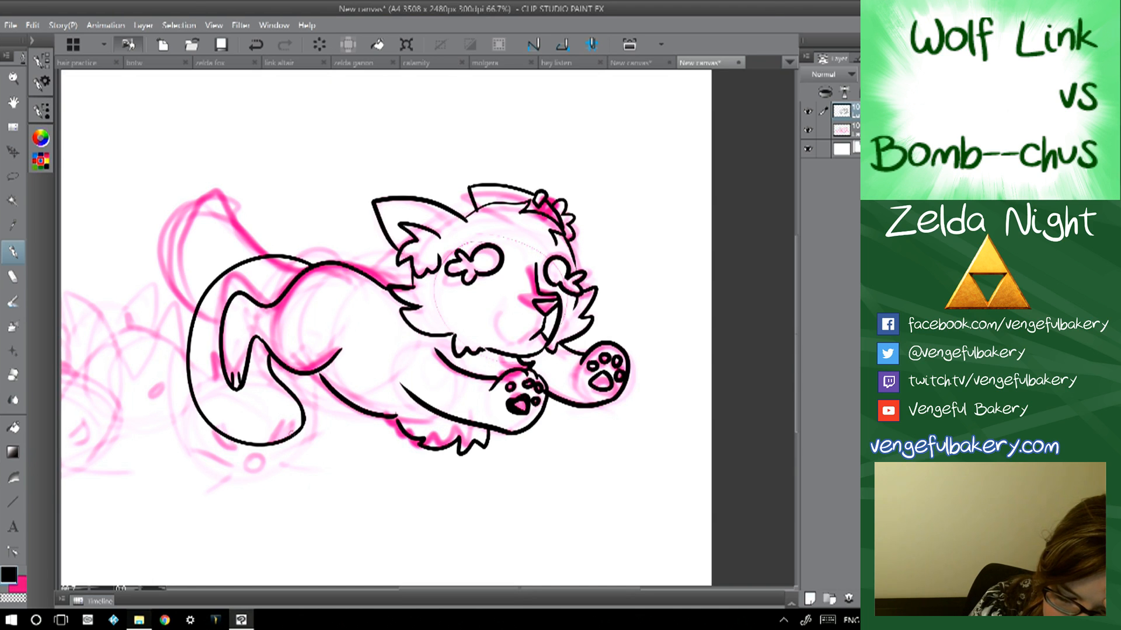
pyautogui.click(256, 44)
pyautogui.click(255, 44)
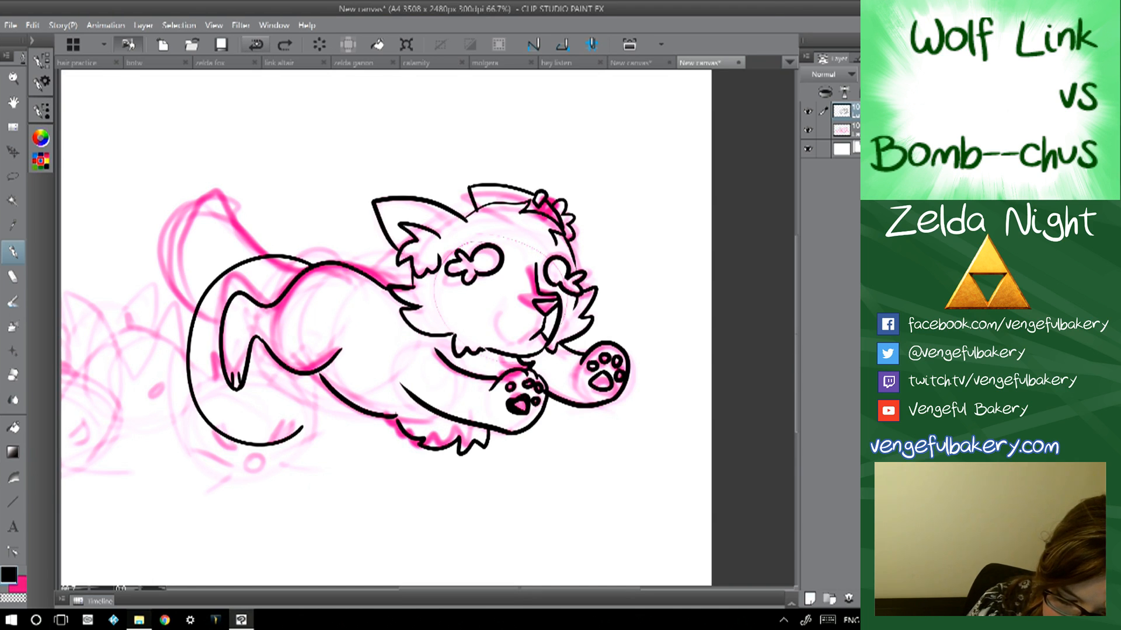
pyautogui.click(256, 45)
# - Ink the wolf's raised tail with a rounded tip and scalloped fur on its back edge
pyautogui.moveTo(325, 260)
pyautogui.mouseDown()
pyautogui.moveTo(248, 217)
pyautogui.moveTo(214, 175)
pyautogui.moveTo(178, 269)
pyautogui.moveTo(208, 321)
pyautogui.moveTo(420, 326)
pyautogui.moveTo(414, 316)
pyautogui.mouseUp()
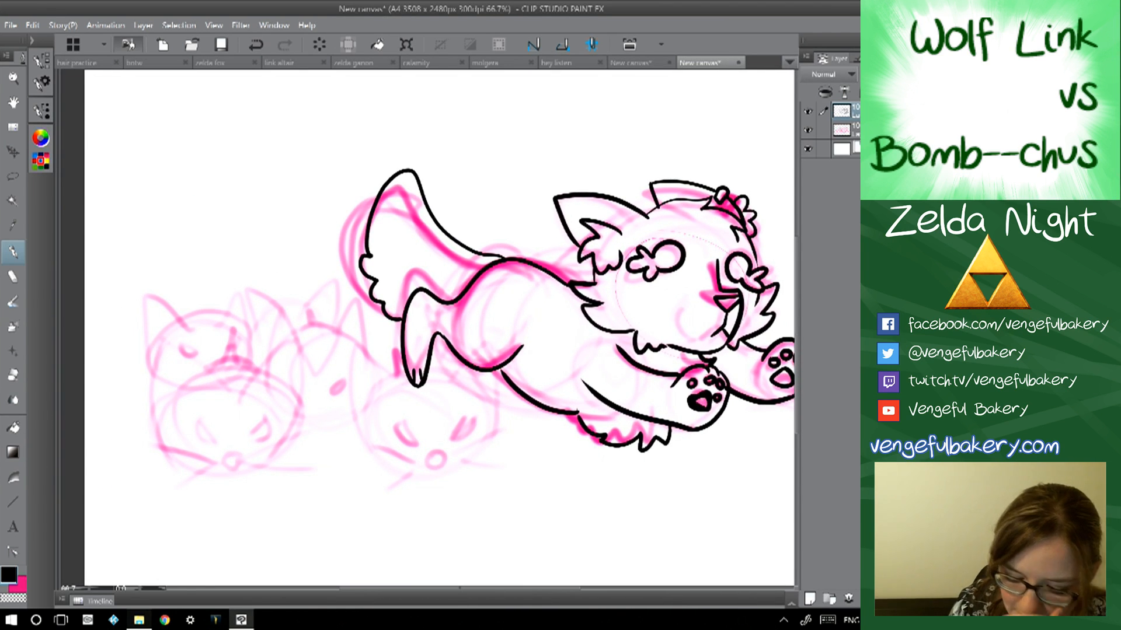
pyautogui.moveTo(286, 400); pyautogui.dragTo(196, 403)
# - Lower the opacity of the pink sketch layer, and make the ink layer active again
pyautogui.click(850, 130)
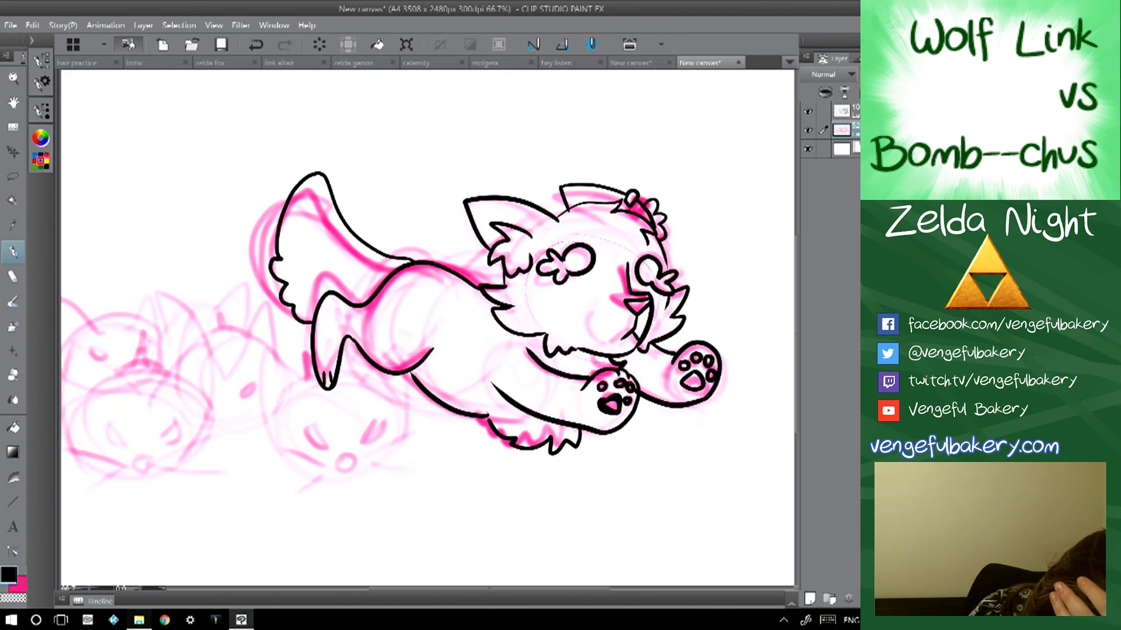
pyautogui.click(882, 74)
pyautogui.click(842, 111)
# - Ink the front bombchu's head outline with two pointed ears and a rounded chin, behind the wolf
pyautogui.moveTo(444, 321); pyautogui.dragTo(415, 325)
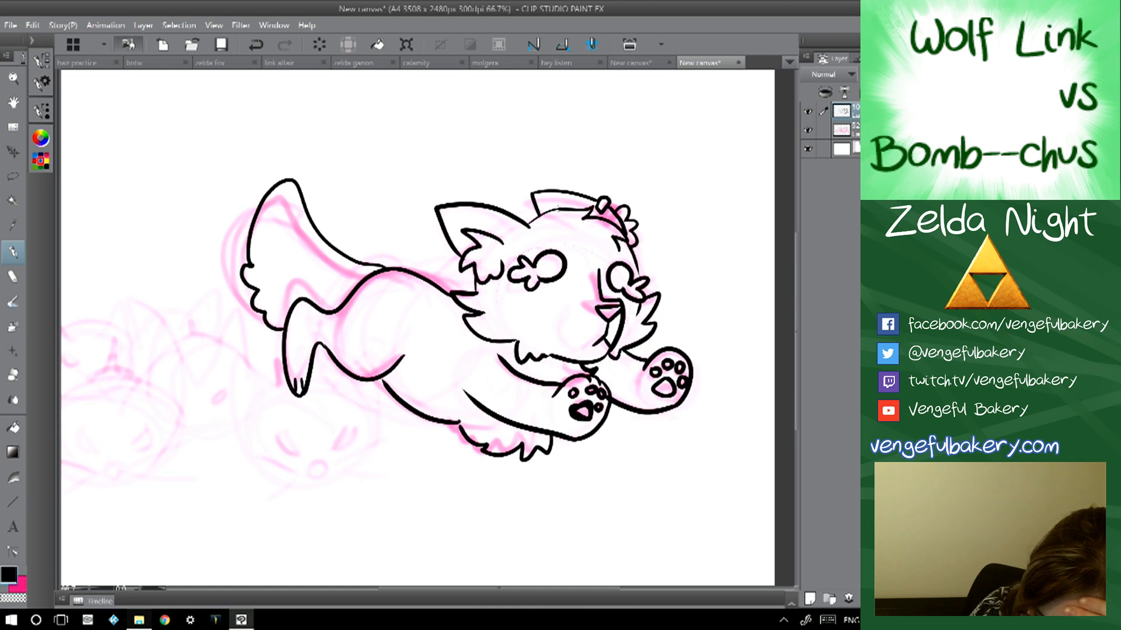
pyautogui.moveTo(526, 234); pyautogui.dragTo(688, 205)
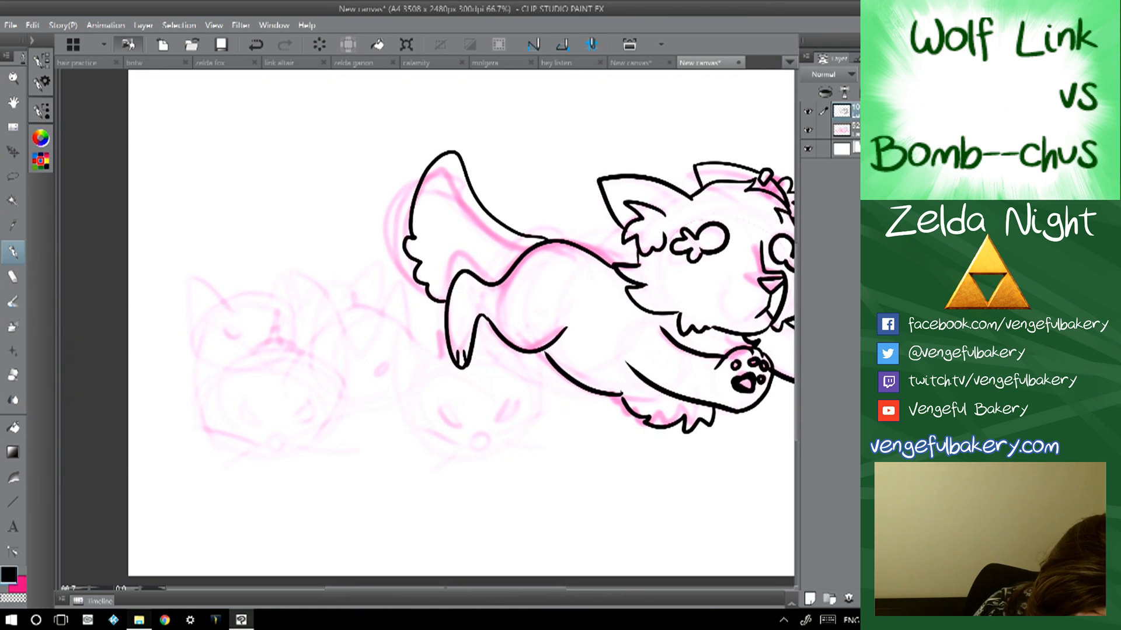
pyautogui.moveTo(284, 388)
pyautogui.mouseDown()
pyautogui.moveTo(335, 331)
pyautogui.moveTo(311, 448)
pyautogui.mouseUp()
pyautogui.moveTo(284, 389)
pyautogui.mouseDown()
pyautogui.moveTo(202, 336)
pyautogui.moveTo(229, 440)
pyautogui.moveTo(254, 454)
pyautogui.mouseUp()
pyautogui.moveTo(320, 446); pyautogui.dragTo(250, 457)
# - Ink the front bombchu's angry slanted eyes, oval nose and whiskers on both sides
pyautogui.moveTo(301, 415)
pyautogui.mouseDown()
pyautogui.moveTo(309, 399)
pyautogui.moveTo(300, 415)
pyautogui.moveTo(267, 423)
pyautogui.moveTo(246, 403)
pyautogui.mouseUp()
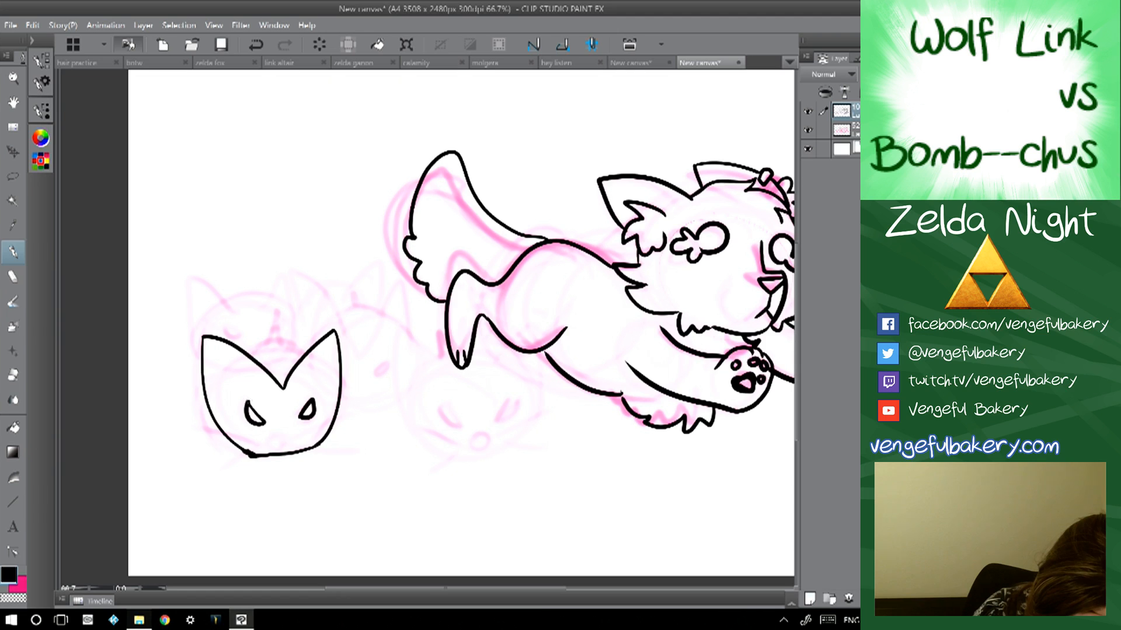
pyautogui.hotkey('ctrl', 'z')
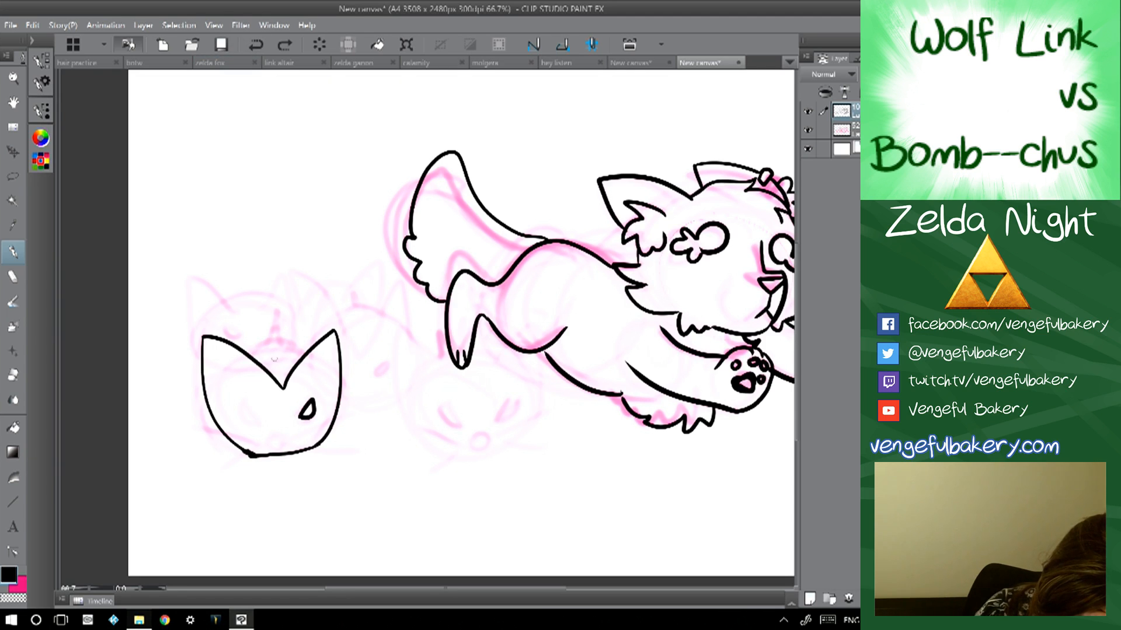
pyautogui.moveTo(251, 408)
pyautogui.mouseDown()
pyautogui.moveTo(271, 417)
pyautogui.moveTo(260, 424)
pyautogui.moveTo(271, 416)
pyautogui.moveTo(275, 444)
pyautogui.moveTo(299, 432)
pyautogui.moveTo(283, 447)
pyautogui.moveTo(201, 427)
pyautogui.mouseUp()
pyautogui.moveTo(270, 442); pyautogui.dragTo(218, 456)
pyautogui.moveTo(303, 433); pyautogui.dragTo(325, 424)
pyautogui.moveTo(302, 437)
pyautogui.mouseDown()
pyautogui.moveTo(324, 424)
pyautogui.moveTo(352, 437)
pyautogui.mouseUp()
pyautogui.moveTo(467, 292); pyautogui.dragTo(422, 318)
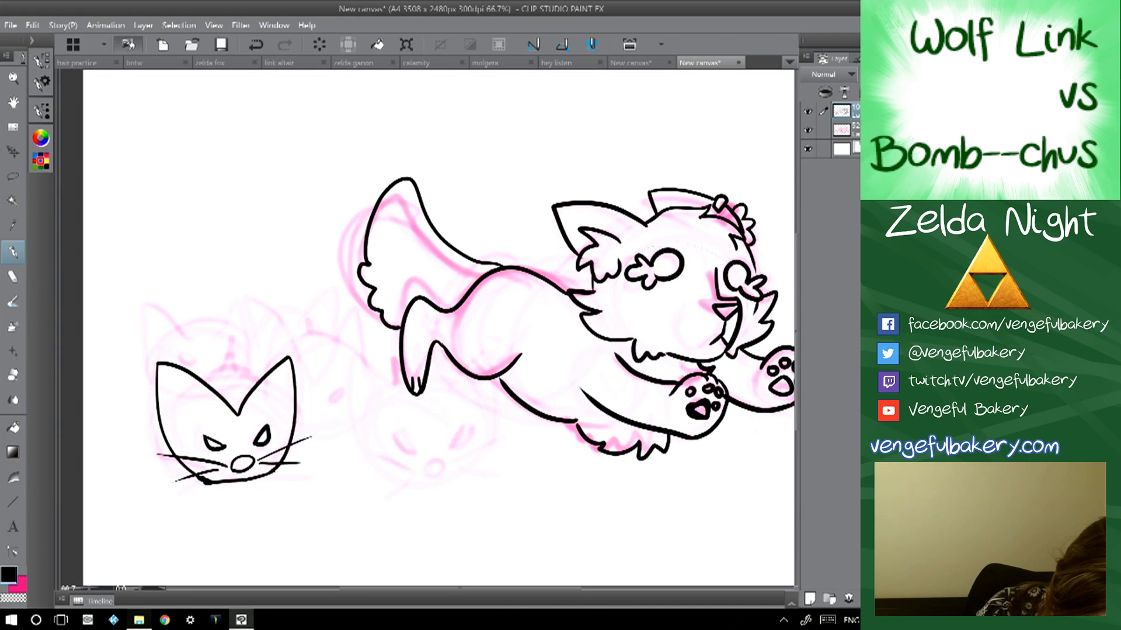
# - Add the curved dome between the front bombchu's ears and a pointed shape beside its cheek
pyautogui.moveTo(262, 379)
pyautogui.mouseDown()
pyautogui.moveTo(208, 386)
pyautogui.moveTo(257, 377)
pyautogui.mouseUp()
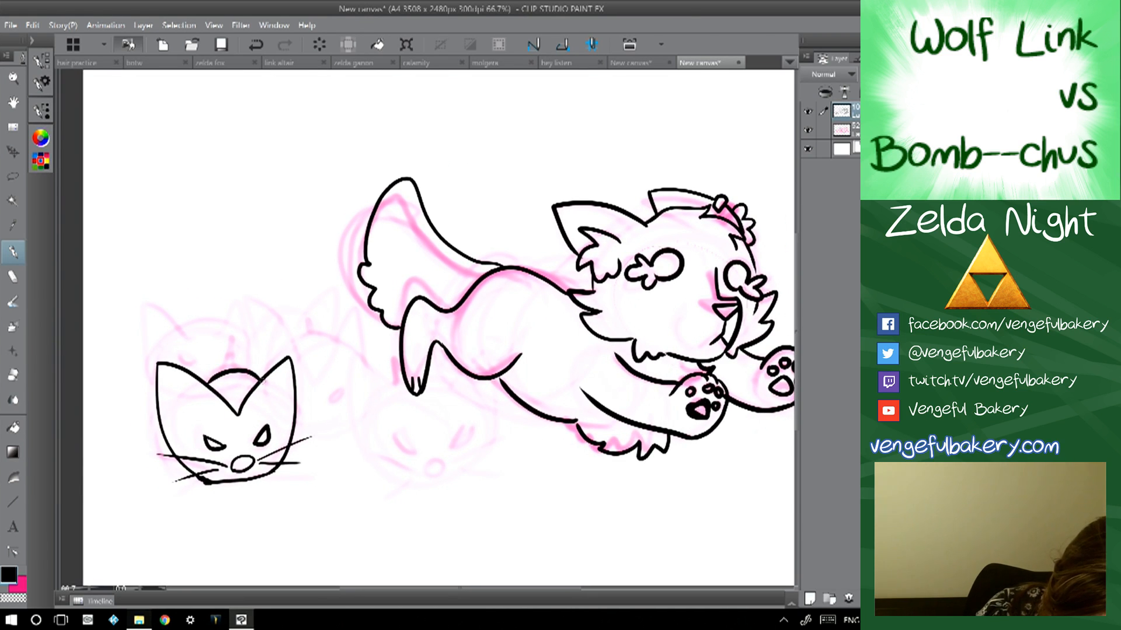
pyautogui.moveTo(444, 327); pyautogui.dragTo(409, 320)
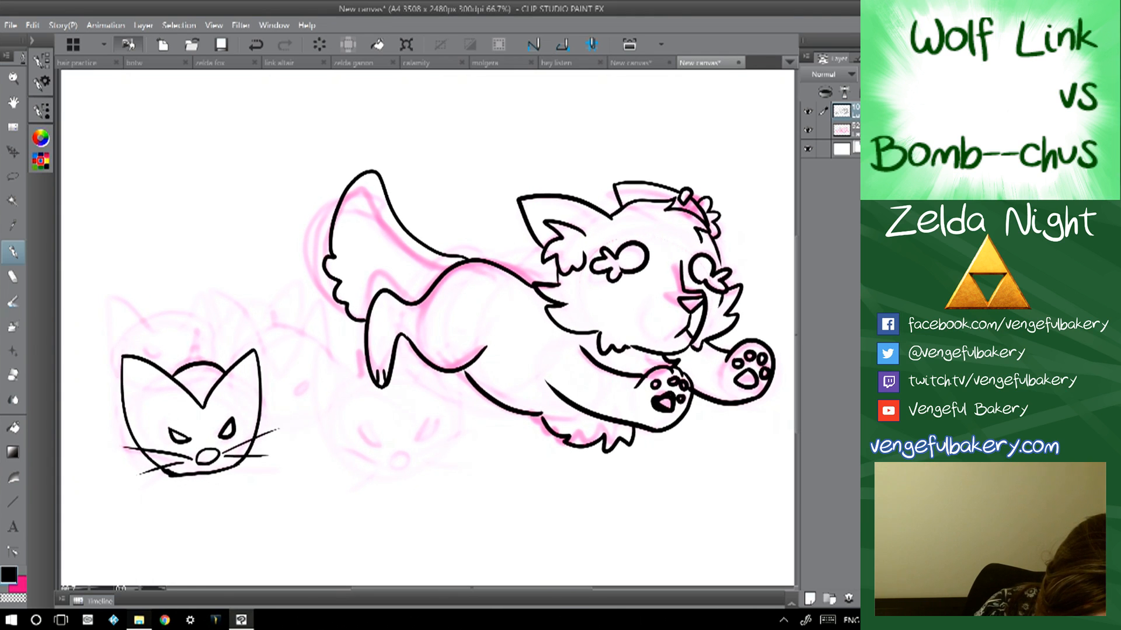
pyautogui.moveTo(137, 443)
pyautogui.mouseDown()
pyautogui.moveTo(97, 442)
pyautogui.moveTo(158, 467)
pyautogui.mouseUp()
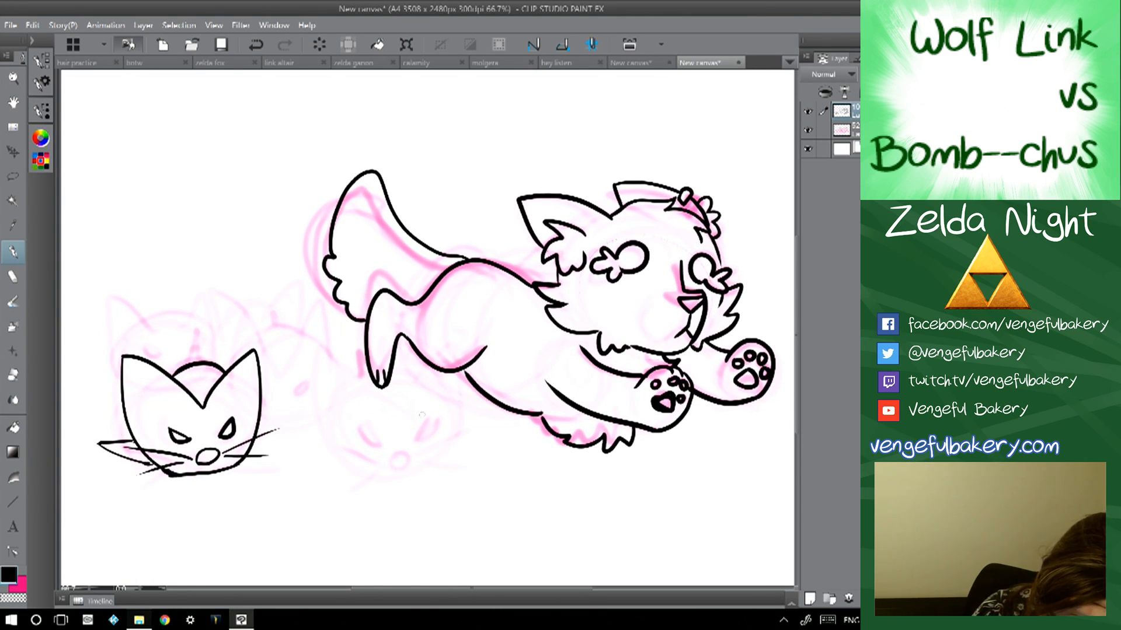
# - Ink a second angry bombchu under the wolf's hind leg, with ears, eyes, nose, whiskers, dome and a pointed side shape
pyautogui.moveTo(357, 467)
pyautogui.mouseDown()
pyautogui.moveTo(436, 463)
pyautogui.moveTo(474, 395)
pyautogui.moveTo(349, 462)
pyautogui.moveTo(320, 388)
pyautogui.moveTo(328, 363)
pyautogui.moveTo(396, 404)
pyautogui.moveTo(435, 369)
pyautogui.mouseUp()
pyautogui.moveTo(430, 415)
pyautogui.mouseDown()
pyautogui.moveTo(414, 437)
pyautogui.moveTo(437, 414)
pyautogui.mouseUp()
pyautogui.moveTo(357, 423)
pyautogui.mouseDown()
pyautogui.moveTo(399, 461)
pyautogui.moveTo(399, 446)
pyautogui.moveTo(488, 433)
pyautogui.mouseUp()
pyautogui.moveTo(425, 459); pyautogui.dragTo(483, 468)
pyautogui.moveTo(374, 455)
pyautogui.mouseDown()
pyautogui.moveTo(310, 446)
pyautogui.moveTo(316, 468)
pyautogui.mouseUp()
pyautogui.moveTo(426, 375)
pyautogui.mouseDown()
pyautogui.moveTo(394, 365)
pyautogui.moveTo(349, 380)
pyautogui.mouseUp()
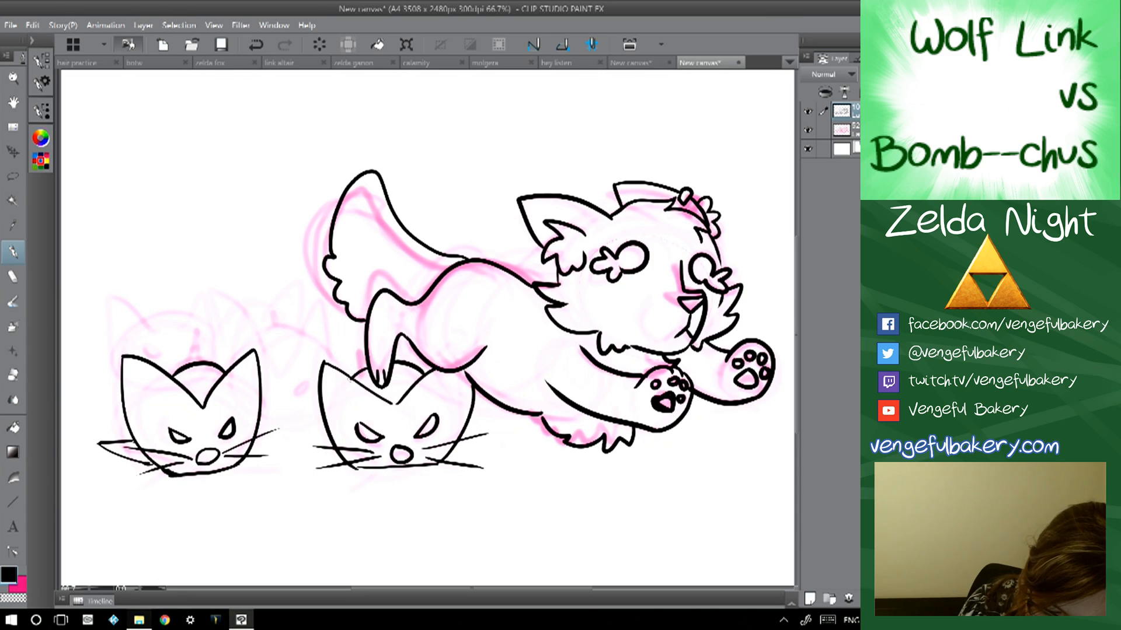
pyautogui.moveTo(333, 434)
pyautogui.mouseDown()
pyautogui.moveTo(294, 443)
pyautogui.moveTo(410, 484)
pyautogui.mouseUp()
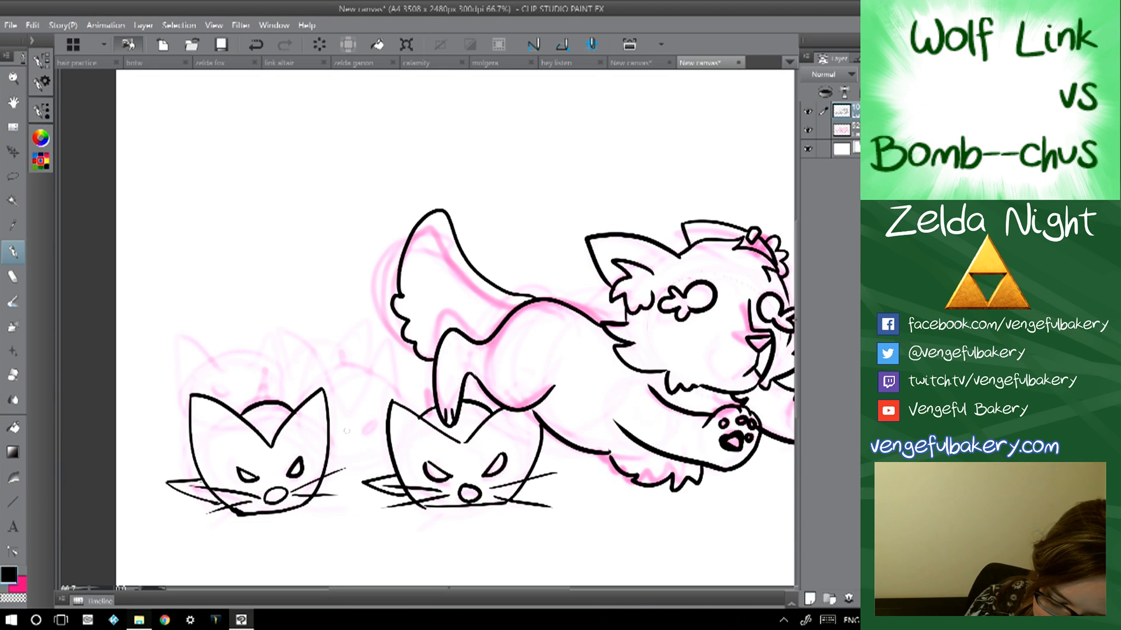
# - Ink a third bombchu head between the two front ones, with pointed ears, angry eyes, nose and whiskers
pyautogui.moveTo(327, 468); pyautogui.dragTo(389, 458)
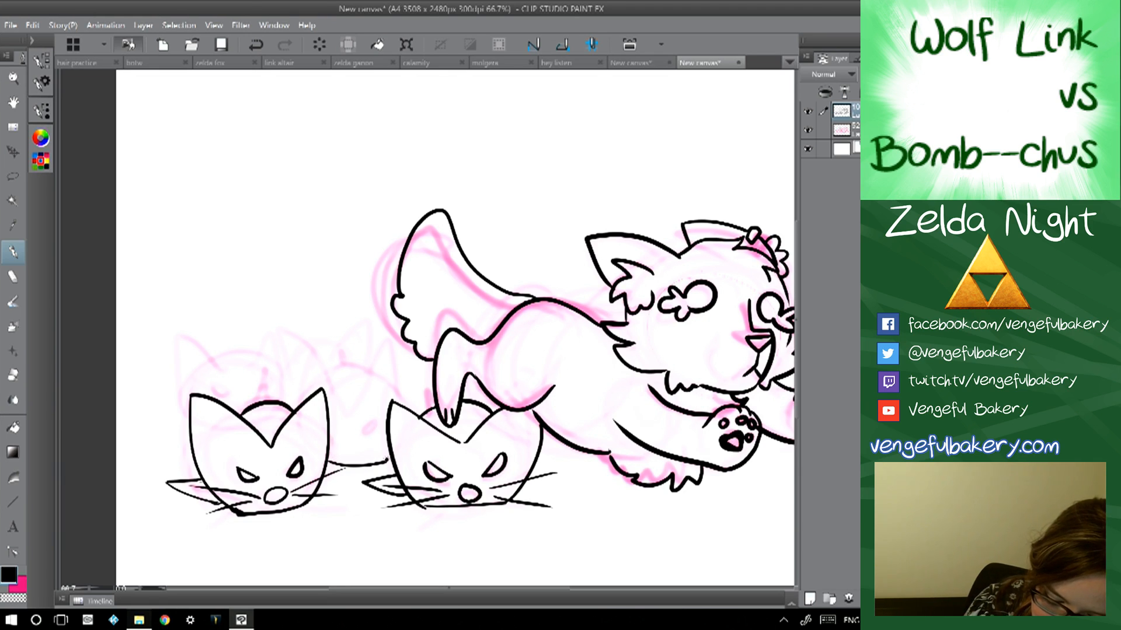
pyautogui.moveTo(357, 412)
pyautogui.mouseDown()
pyautogui.moveTo(404, 357)
pyautogui.moveTo(411, 414)
pyautogui.moveTo(341, 393)
pyautogui.moveTo(306, 358)
pyautogui.moveTo(295, 410)
pyautogui.mouseUp()
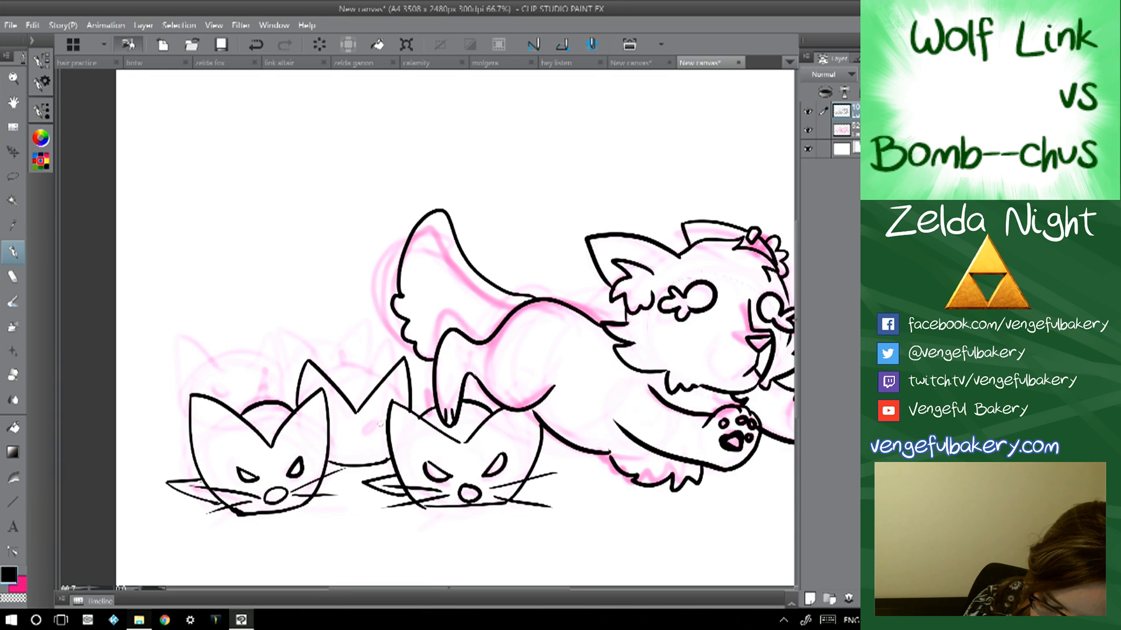
pyautogui.moveTo(380, 416)
pyautogui.mouseDown()
pyautogui.moveTo(372, 432)
pyautogui.moveTo(342, 435)
pyautogui.moveTo(369, 454)
pyautogui.moveTo(355, 450)
pyautogui.moveTo(326, 472)
pyautogui.moveTo(394, 444)
pyautogui.moveTo(392, 460)
pyautogui.mouseUp()
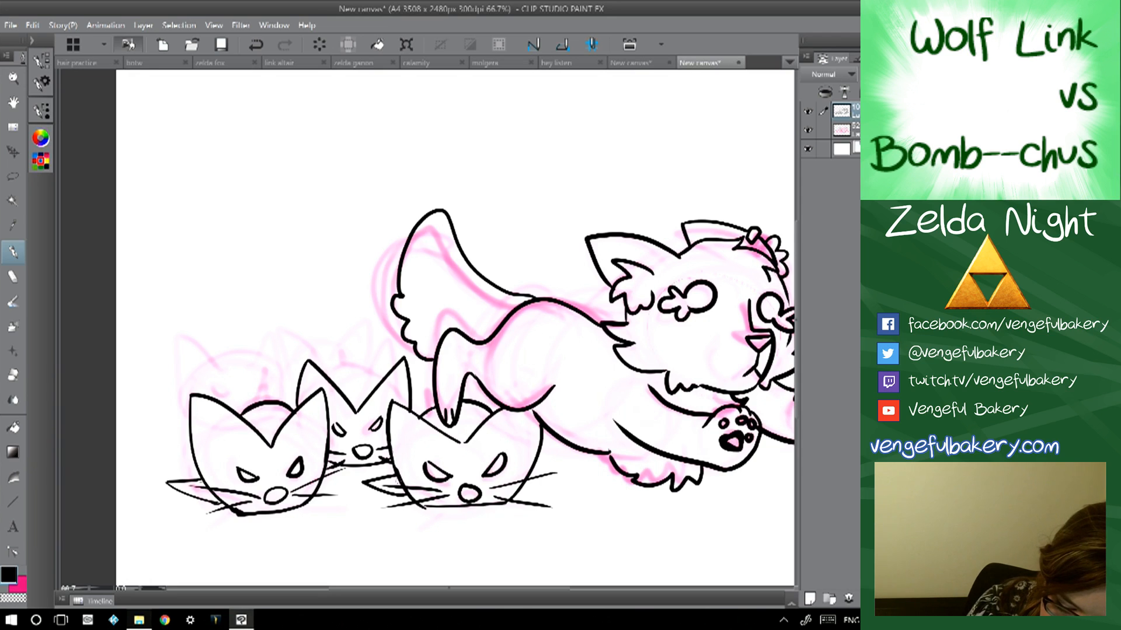
# - Ink a smaller angry bombchu peeking out behind the first one, with ears, eyes, dome and a pointed side shape
pyautogui.moveTo(241, 380)
pyautogui.mouseDown()
pyautogui.moveTo(278, 348)
pyautogui.moveTo(282, 395)
pyautogui.moveTo(188, 346)
pyautogui.moveTo(182, 409)
pyautogui.mouseUp()
pyautogui.moveTo(257, 394)
pyautogui.mouseDown()
pyautogui.moveTo(264, 379)
pyautogui.moveTo(233, 402)
pyautogui.mouseUp()
pyautogui.moveTo(261, 360)
pyautogui.mouseDown()
pyautogui.moveTo(236, 349)
pyautogui.moveTo(210, 367)
pyautogui.mouseUp()
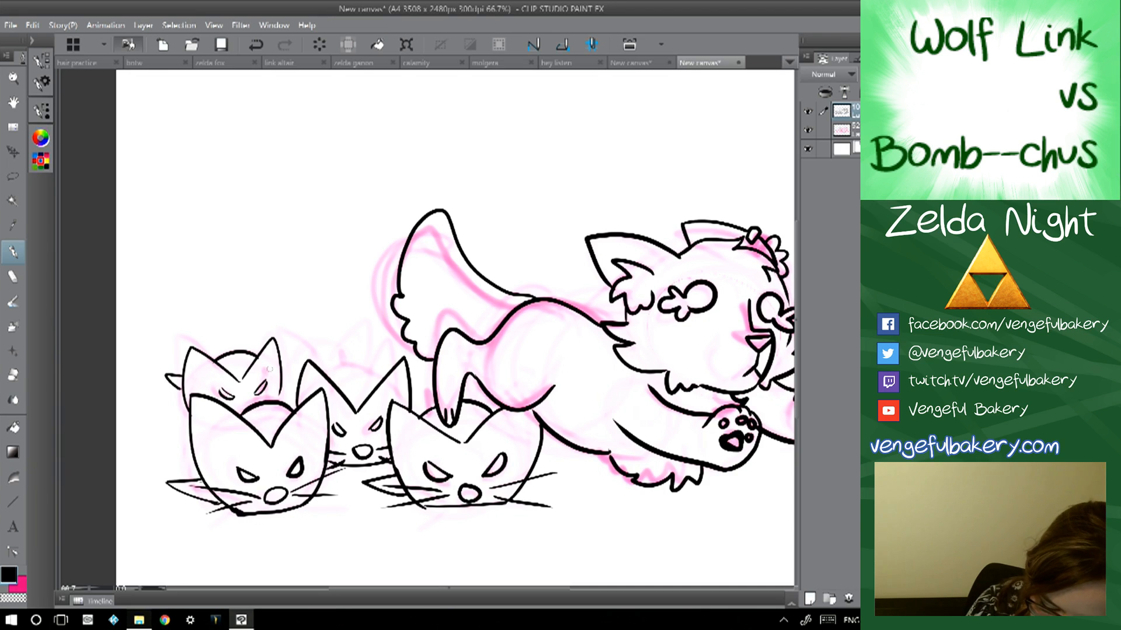
# - Add the dome and pointed side shape to the middle bombchu and ink a fifth, thin-lined bombchu with ears, eyes and dome behind the pack
pyautogui.moveTo(387, 381)
pyautogui.mouseDown()
pyautogui.moveTo(347, 368)
pyautogui.moveTo(327, 382)
pyautogui.mouseUp()
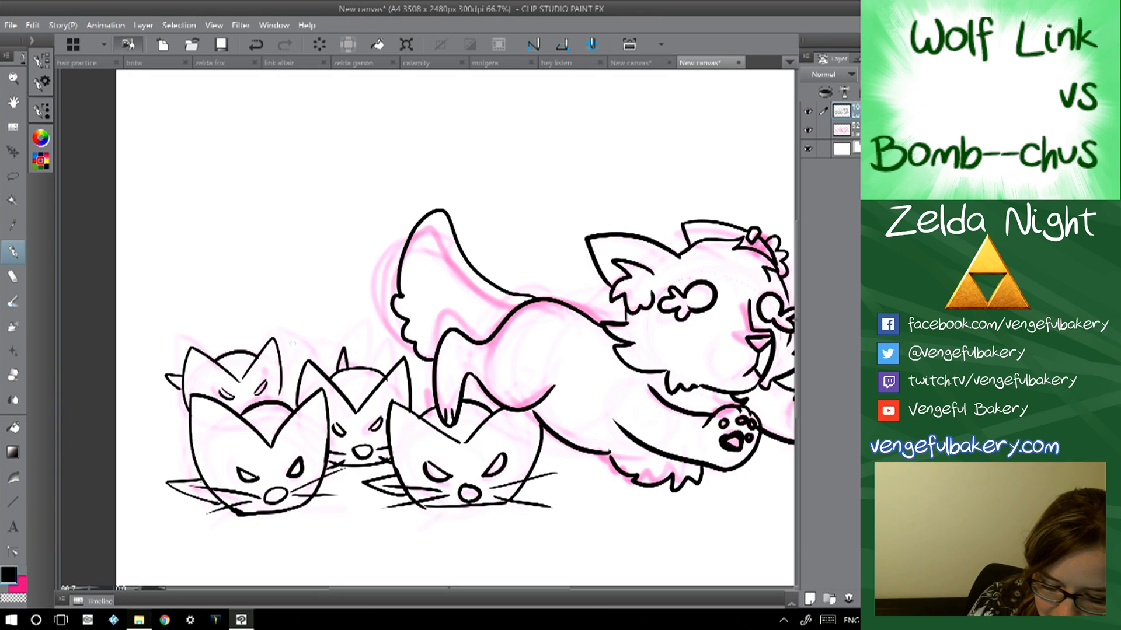
pyautogui.moveTo(322, 337); pyautogui.dragTo(287, 329)
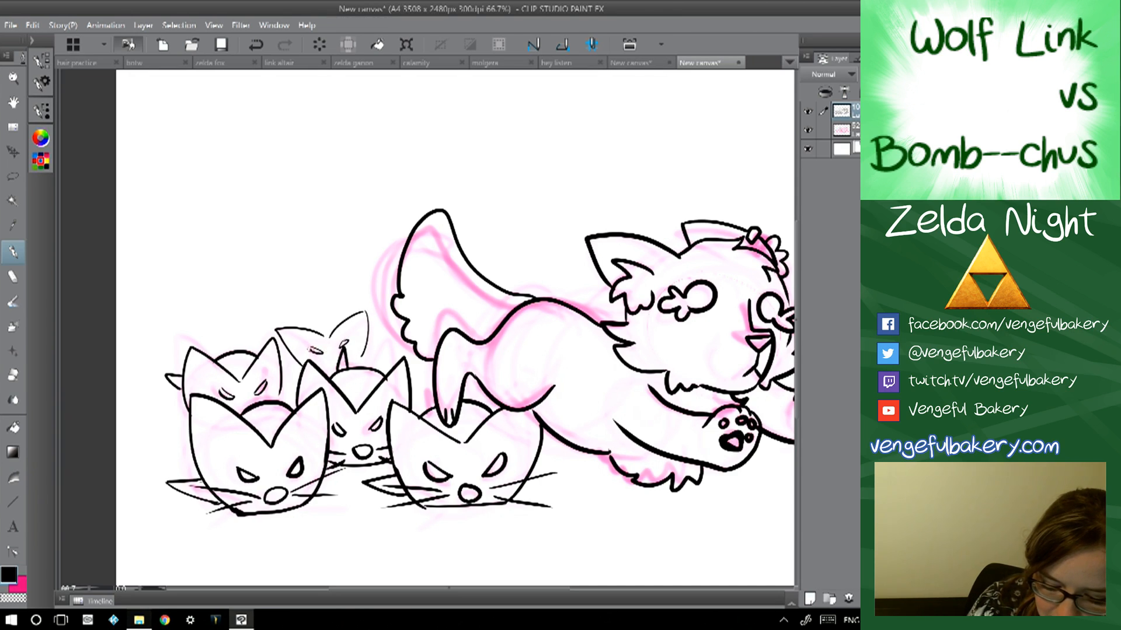
pyautogui.moveTo(344, 319); pyautogui.dragTo(301, 330)
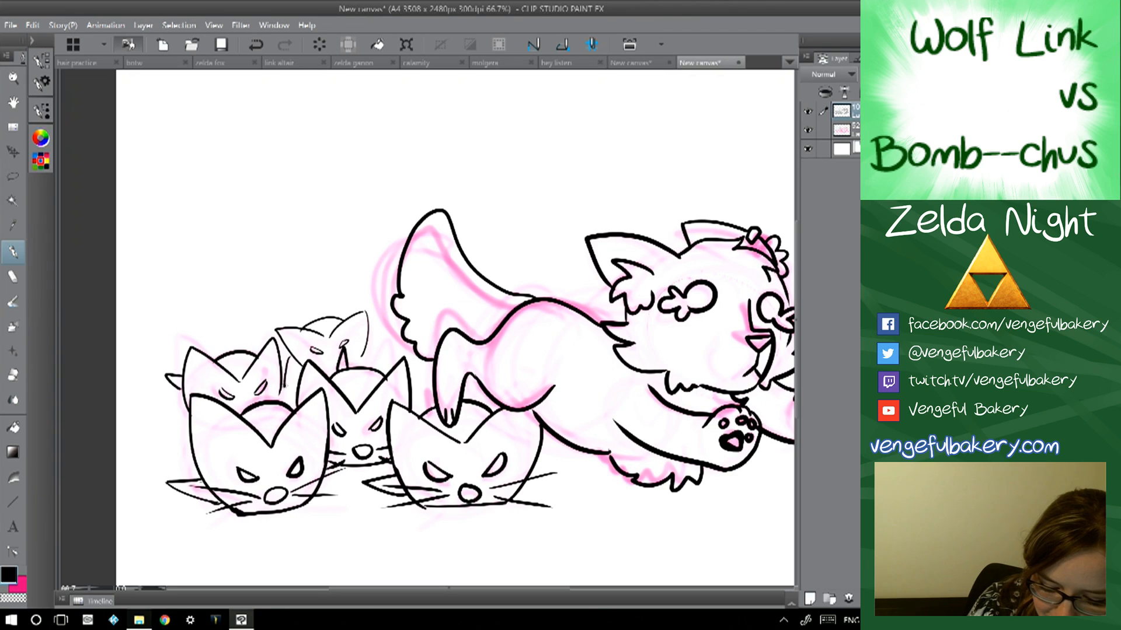
pyautogui.moveTo(367, 353); pyautogui.dragTo(312, 372)
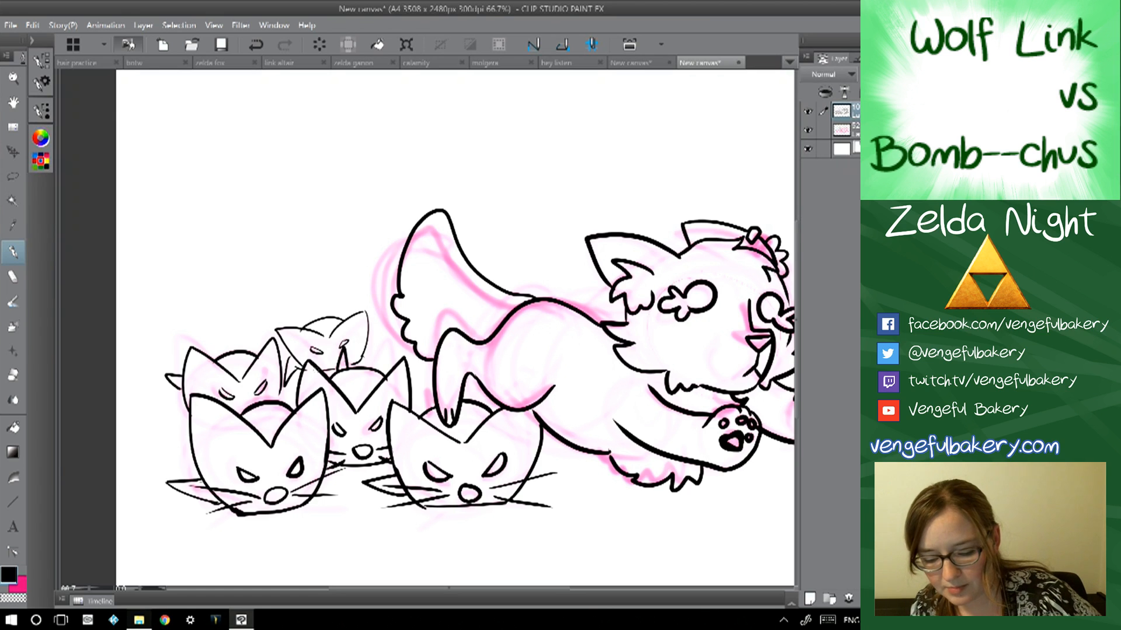
# - Outline billowing dust clouds in thin curved strokes behind and above the bombchu pack, with short speed lines
pyautogui.moveTo(455, 327); pyautogui.dragTo(376, 277)
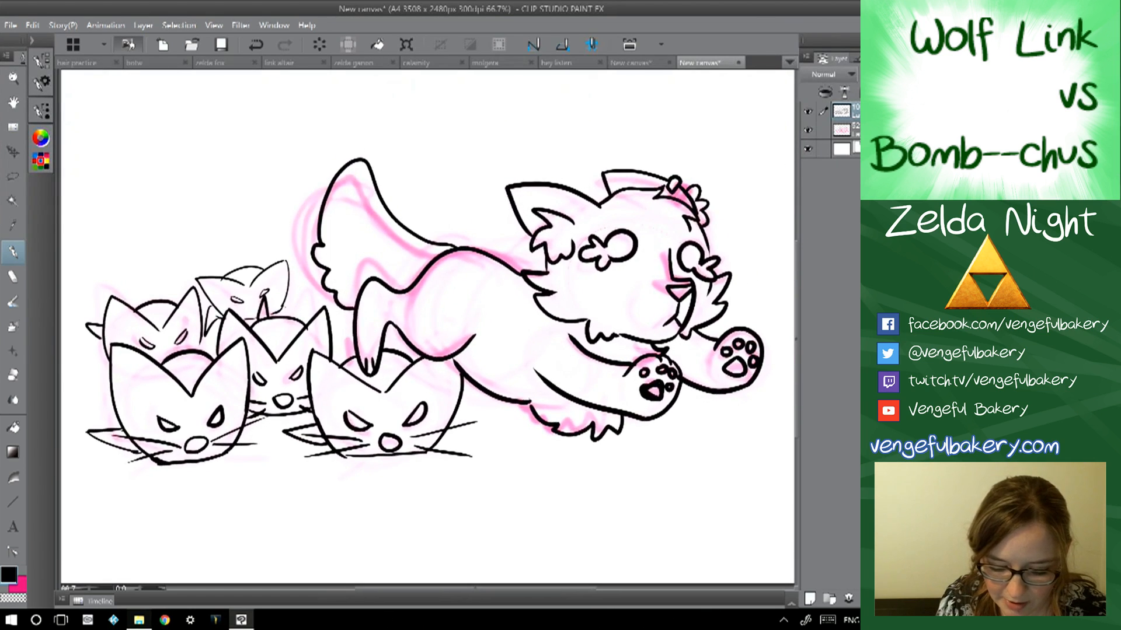
pyautogui.scroll(-3, 439, 347)
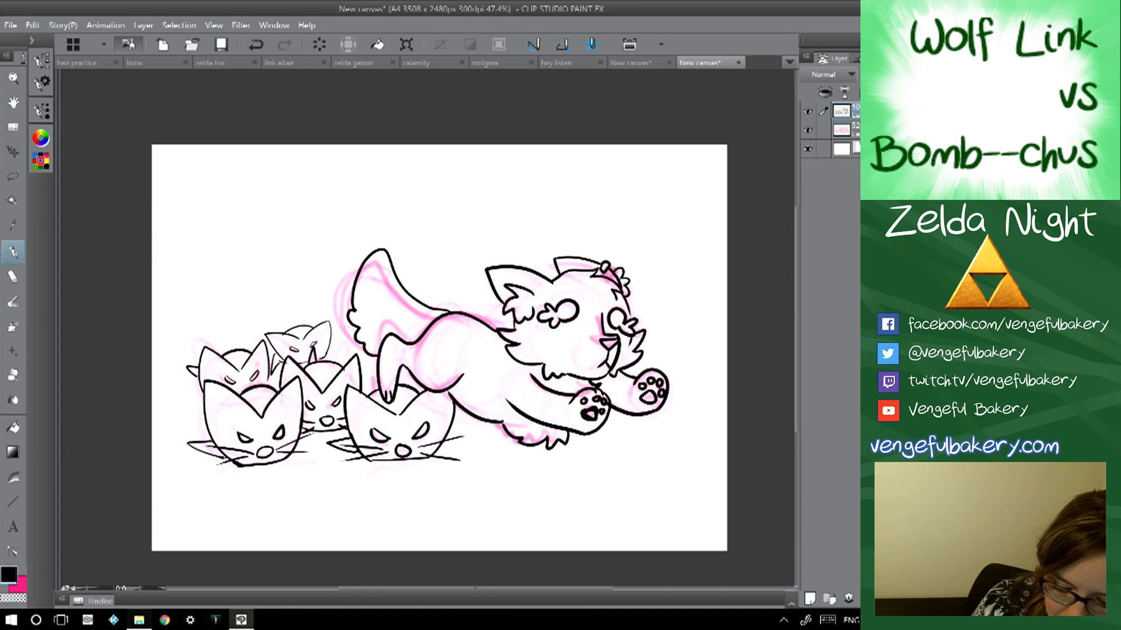
pyautogui.moveTo(294, 289)
pyautogui.mouseDown()
pyautogui.moveTo(233, 275)
pyautogui.moveTo(244, 295)
pyautogui.moveTo(216, 280)
pyautogui.moveTo(169, 307)
pyautogui.mouseUp()
pyautogui.moveTo(181, 352); pyautogui.dragTo(156, 373)
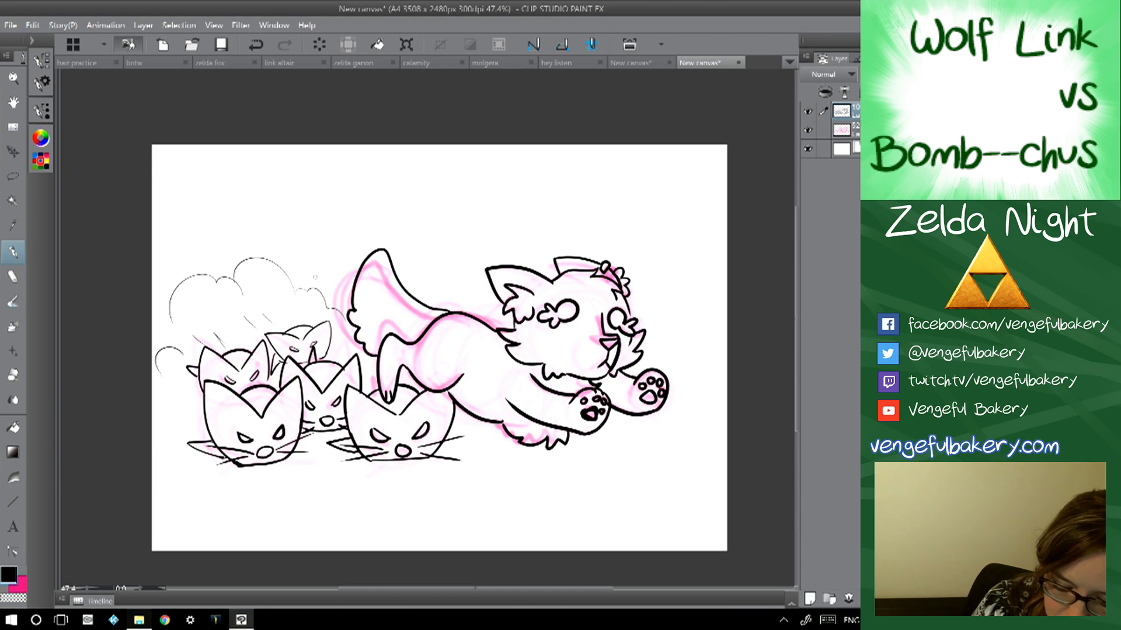
pyautogui.moveTo(244, 241); pyautogui.dragTo(173, 261)
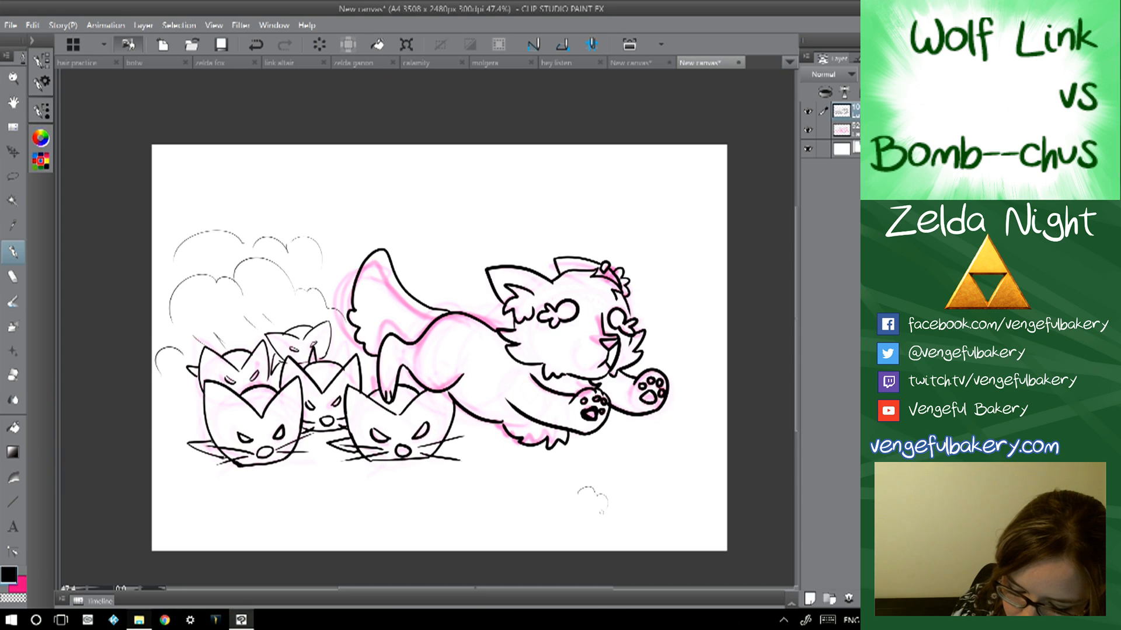
# - Try out small dust puffs on the ground below the wolf's front paws and undo them
pyautogui.moveTo(585, 520); pyautogui.dragTo(608, 519)
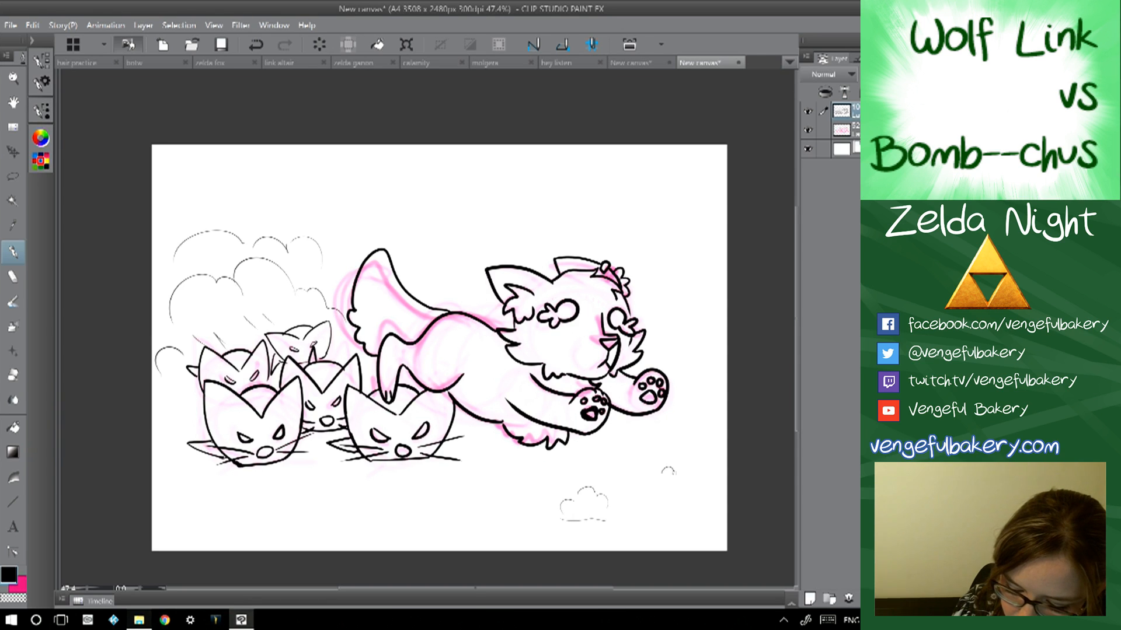
pyautogui.click(255, 44)
pyautogui.click(256, 45)
pyautogui.click(256, 45)
pyautogui.click(256, 45)
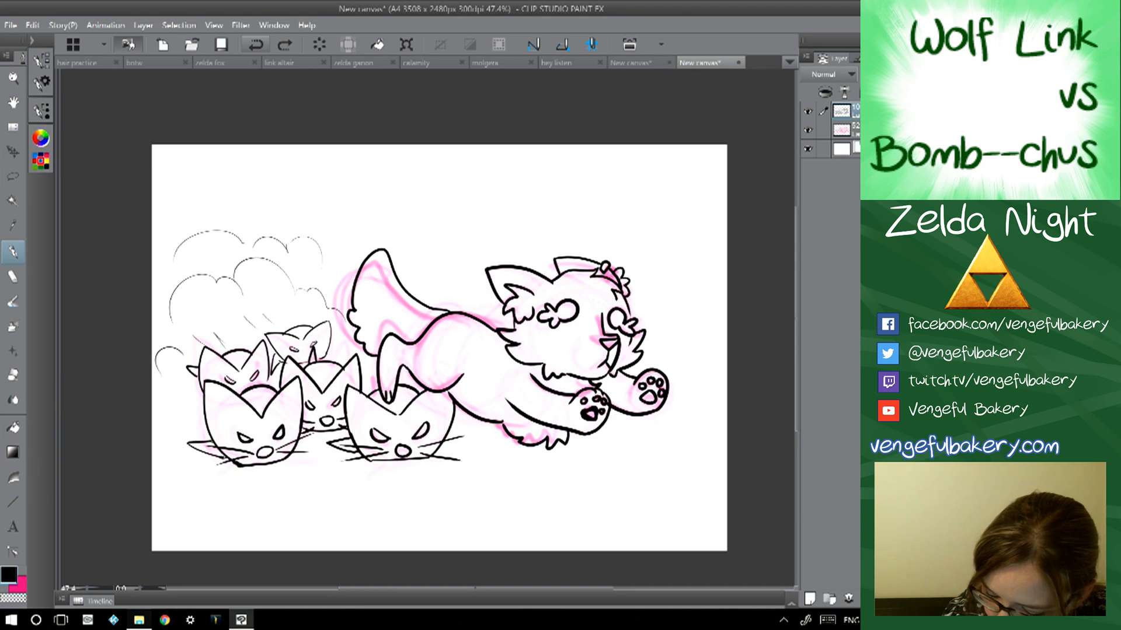
# - Create a new layer beneath the line art and set the drawing colour to dark green (27, 63, 38)
pyautogui.click(810, 599)
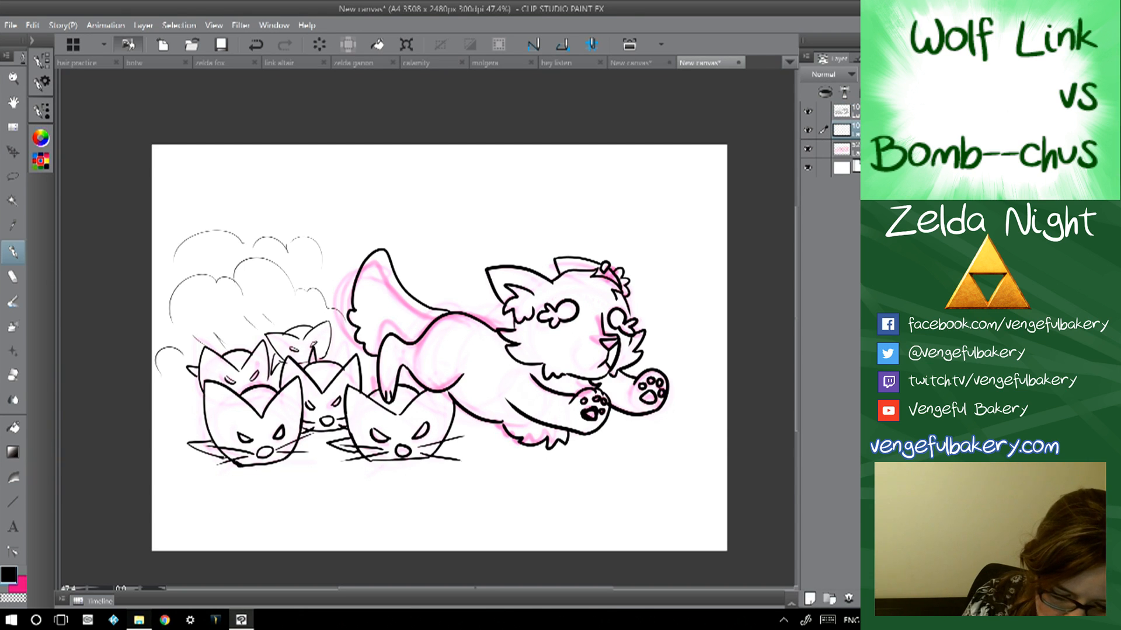
pyautogui.doubleClick(9, 575)
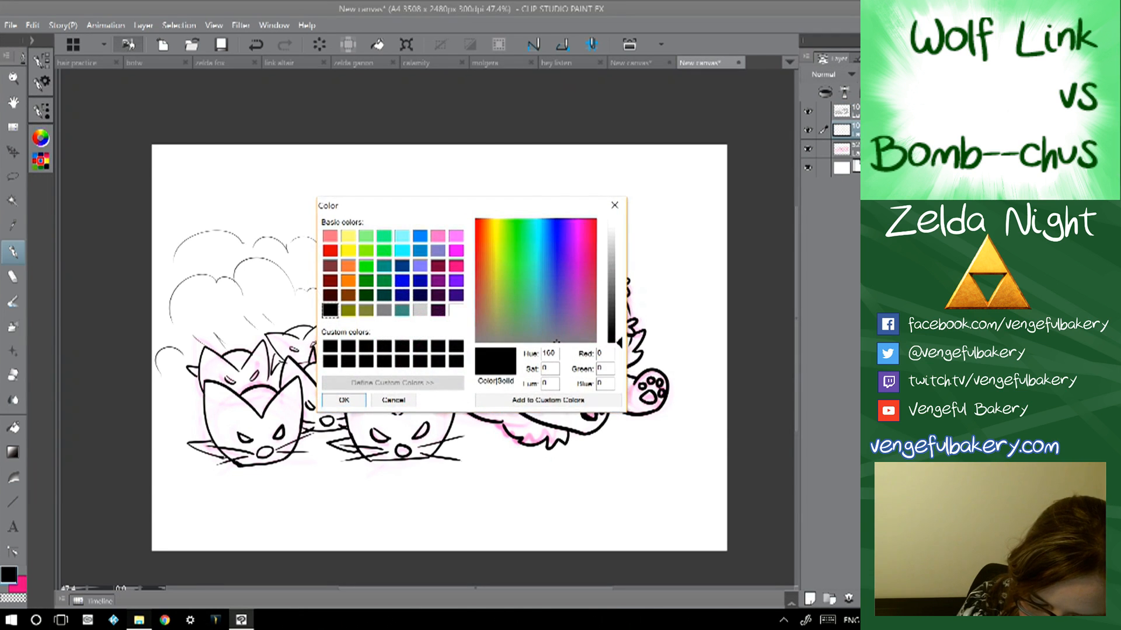
pyautogui.click(366, 295)
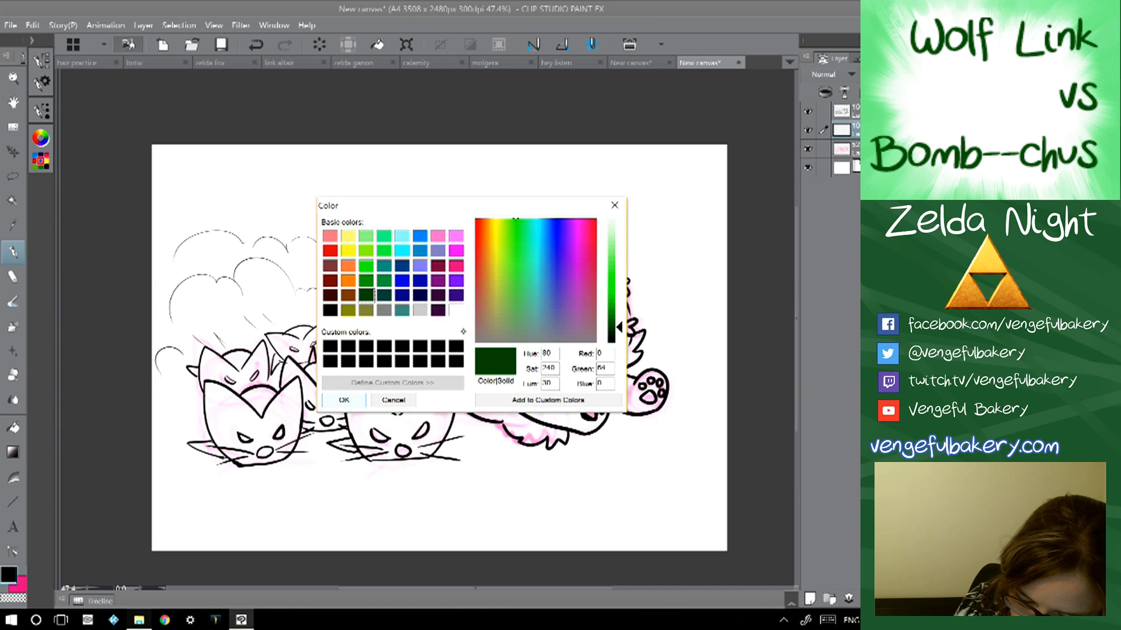
pyautogui.click(515, 269)
pyautogui.click(523, 290)
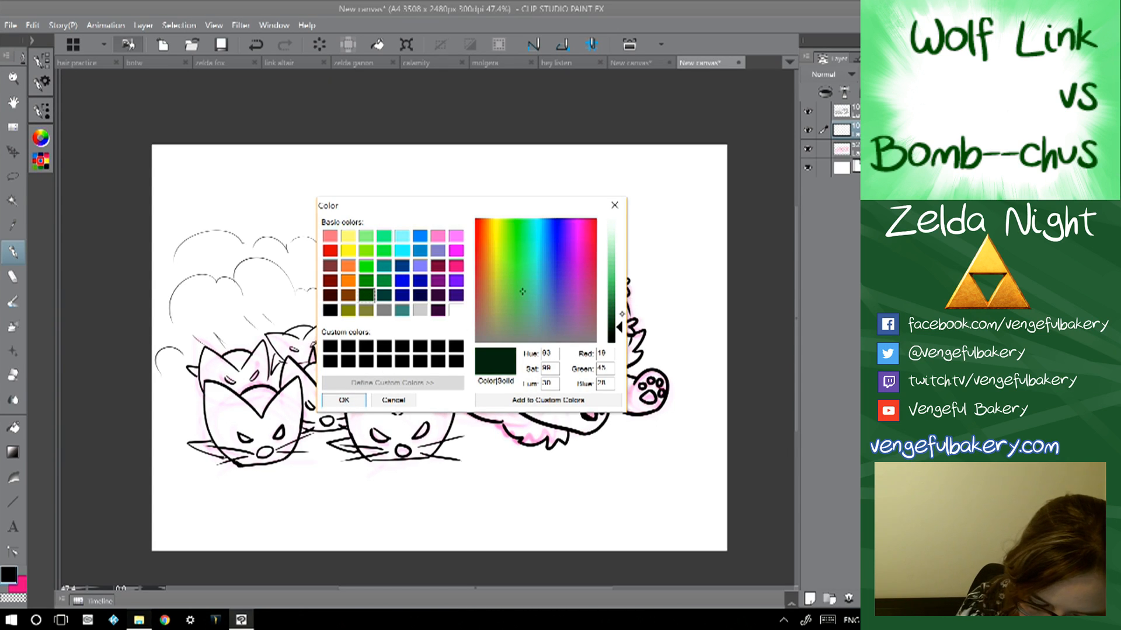
pyautogui.click(621, 314)
pyautogui.click(611, 321)
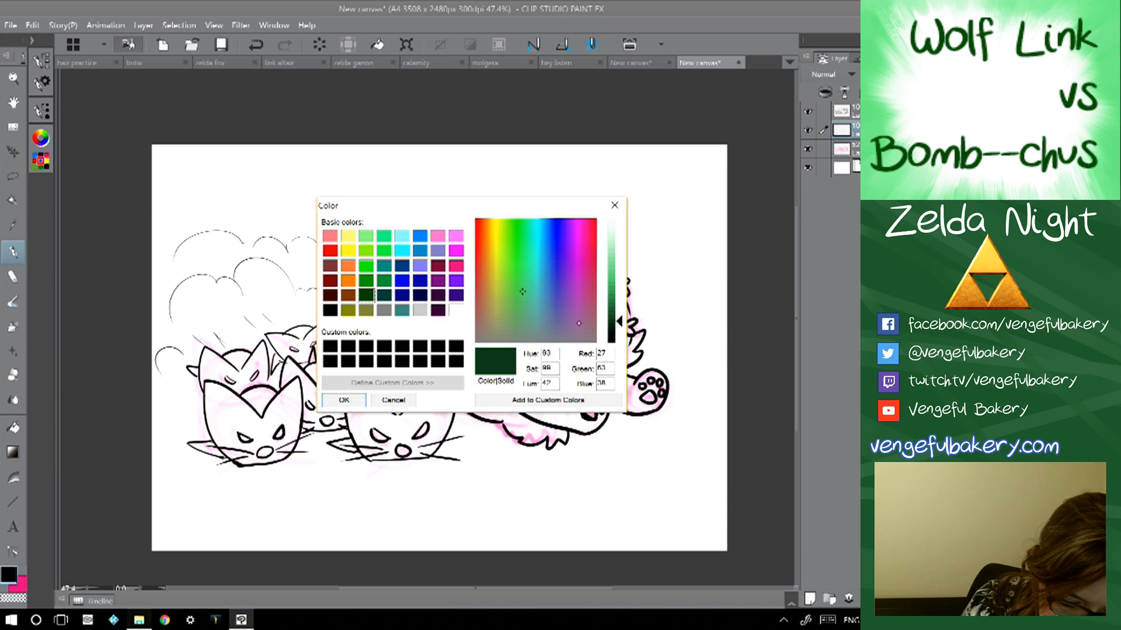
pyautogui.click(344, 400)
# - Set the Uneven layering brush size to 106.3 and lightly wash dark green over the wolf's head, legs, body and tail
pyautogui.press('b')
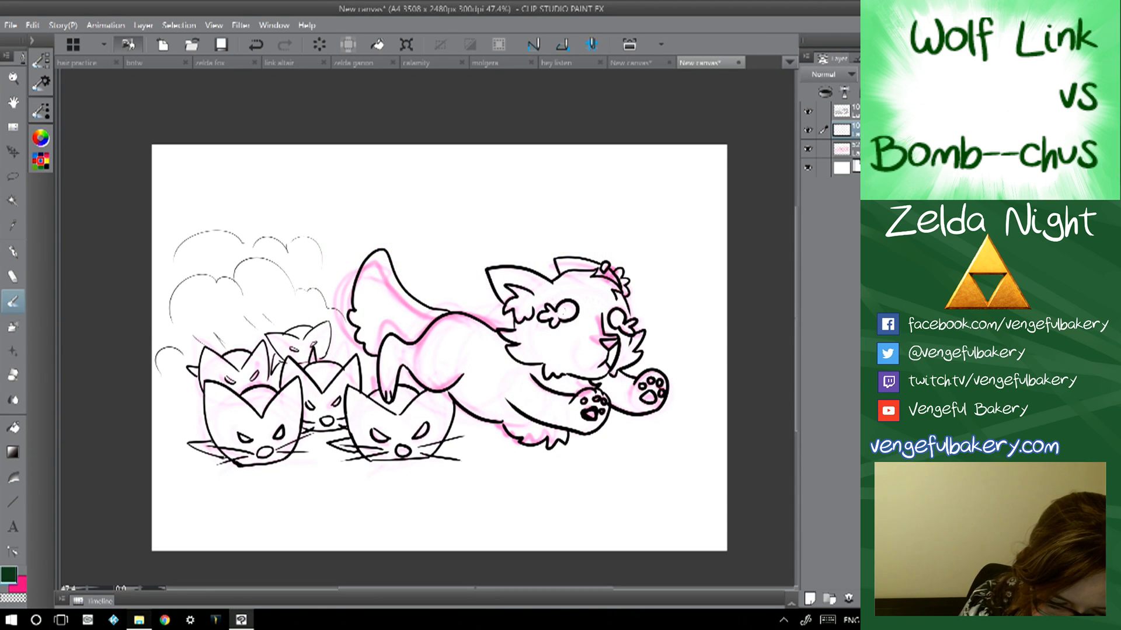
pyautogui.click(32, 41)
pyautogui.moveTo(111, 329); pyautogui.dragTo(105, 329)
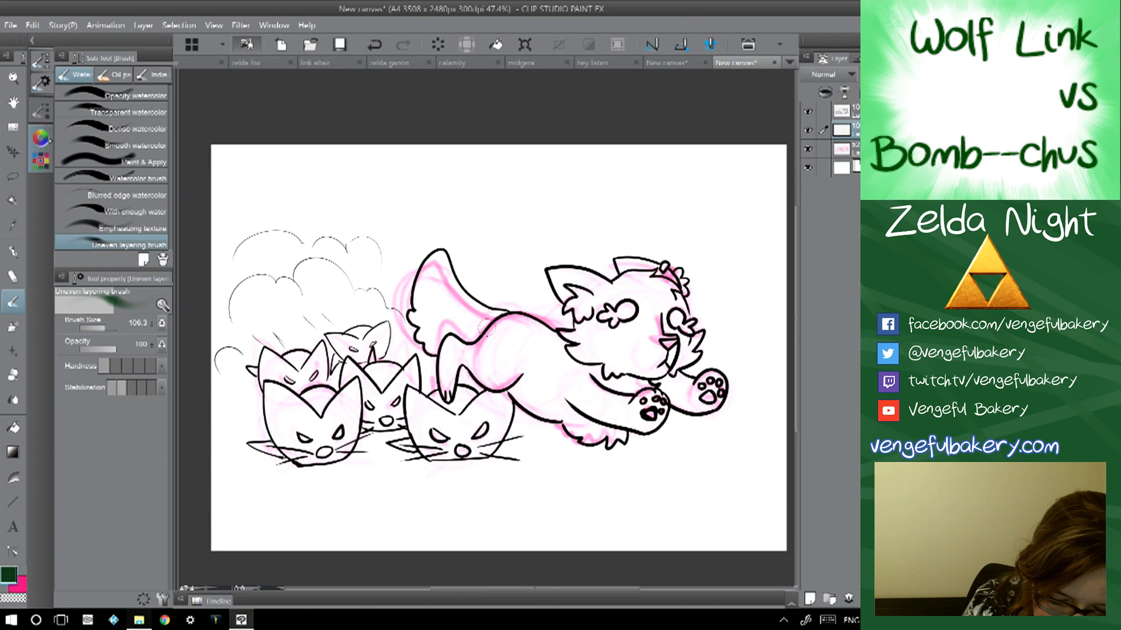
pyautogui.click(32, 41)
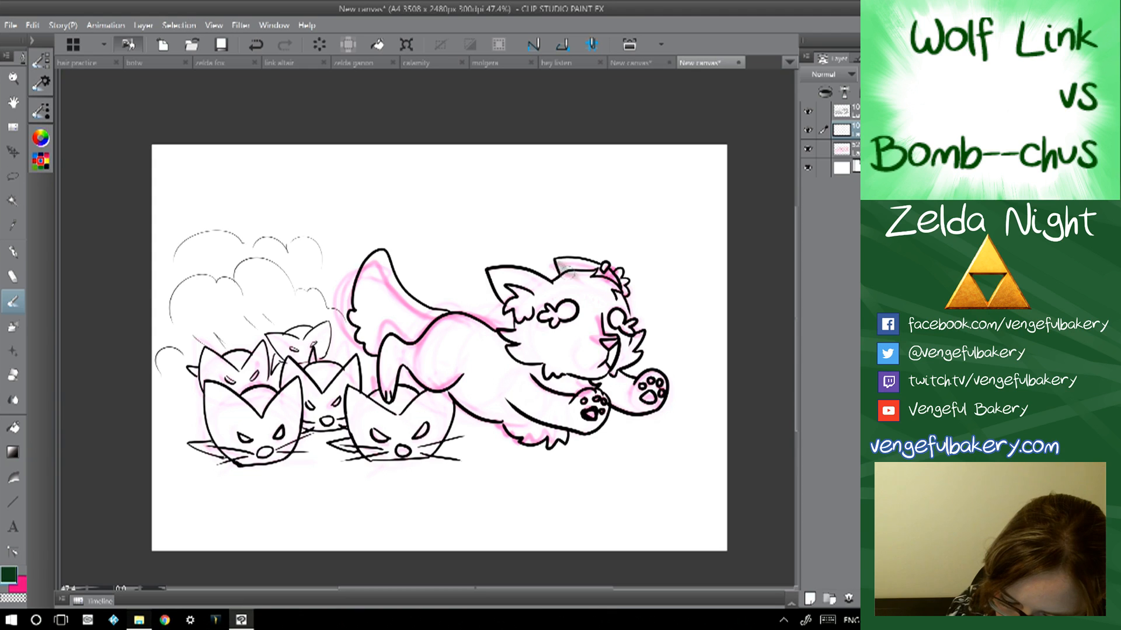
pyautogui.moveTo(601, 260)
pyautogui.mouseDown()
pyautogui.moveTo(570, 268)
pyautogui.moveTo(613, 281)
pyautogui.mouseUp()
pyautogui.moveTo(537, 275)
pyautogui.mouseDown()
pyautogui.moveTo(485, 283)
pyautogui.moveTo(506, 272)
pyautogui.moveTo(559, 286)
pyautogui.moveTo(592, 272)
pyautogui.moveTo(592, 297)
pyautogui.mouseUp()
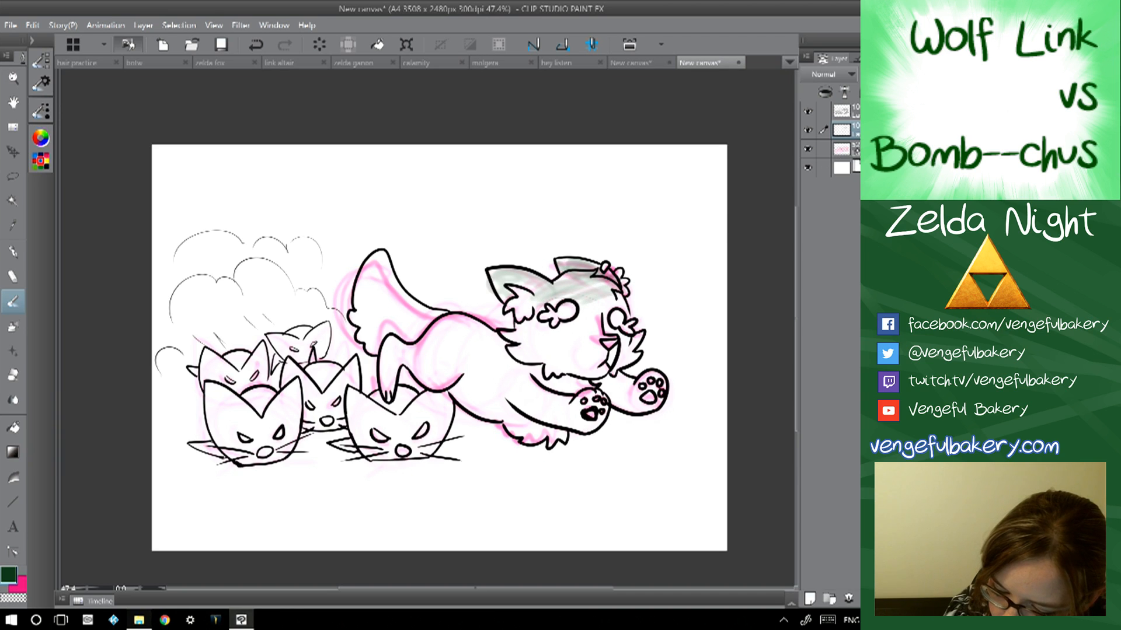
pyautogui.moveTo(610, 287)
pyautogui.mouseDown()
pyautogui.moveTo(601, 309)
pyautogui.moveTo(545, 335)
pyautogui.moveTo(588, 318)
pyautogui.mouseUp()
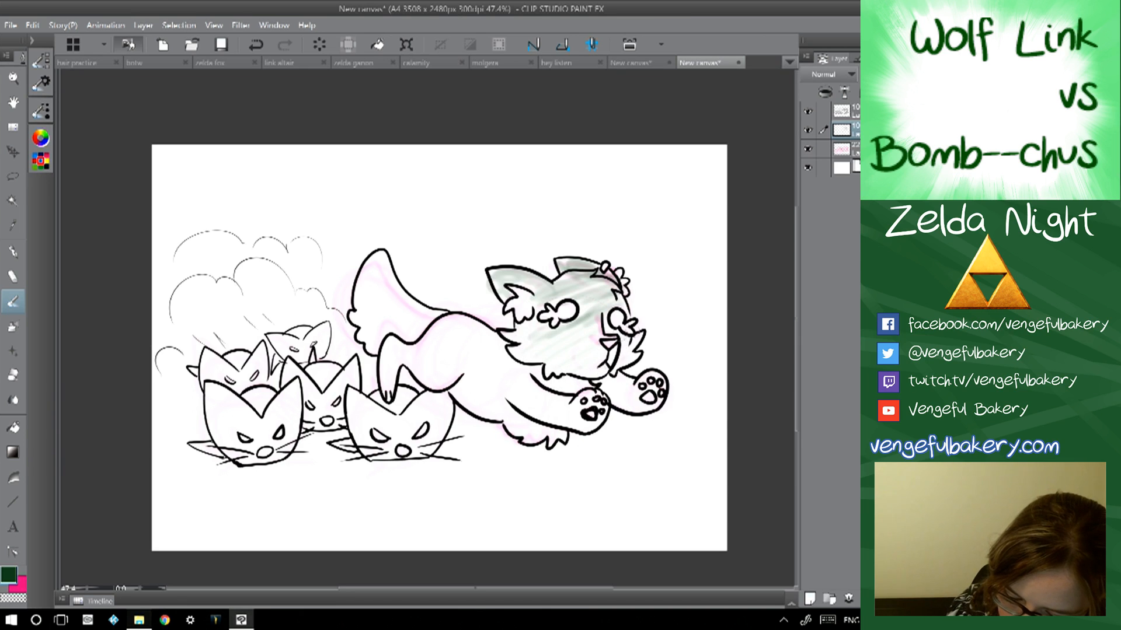
pyautogui.moveTo(601, 390)
pyautogui.mouseDown()
pyautogui.moveTo(631, 385)
pyautogui.moveTo(656, 402)
pyautogui.moveTo(639, 412)
pyautogui.mouseUp()
pyautogui.moveTo(581, 399)
pyautogui.mouseDown()
pyautogui.moveTo(569, 423)
pyautogui.moveTo(461, 397)
pyautogui.moveTo(467, 372)
pyautogui.moveTo(429, 359)
pyautogui.moveTo(402, 321)
pyautogui.moveTo(373, 327)
pyautogui.moveTo(384, 267)
pyautogui.mouseUp()
# - Blend the green wash smoothly across the wolf's body and head
pyautogui.press('j')
pyautogui.moveTo(420, 315)
pyautogui.mouseDown()
pyautogui.moveTo(379, 272)
pyautogui.moveTo(434, 324)
pyautogui.moveTo(381, 262)
pyautogui.moveTo(394, 302)
pyautogui.moveTo(368, 320)
pyautogui.moveTo(367, 309)
pyautogui.moveTo(402, 320)
pyautogui.moveTo(383, 326)
pyautogui.moveTo(457, 333)
pyautogui.moveTo(463, 346)
pyautogui.moveTo(497, 333)
pyautogui.moveTo(505, 357)
pyautogui.moveTo(528, 359)
pyautogui.moveTo(558, 395)
pyautogui.moveTo(621, 390)
pyautogui.mouseUp()
pyautogui.moveTo(564, 357)
pyautogui.mouseDown()
pyautogui.moveTo(579, 279)
pyautogui.moveTo(571, 268)
pyautogui.moveTo(509, 272)
pyautogui.moveTo(607, 295)
pyautogui.moveTo(589, 334)
pyautogui.moveTo(623, 351)
pyautogui.moveTo(517, 354)
pyautogui.mouseUp()
# - Choose a medium green from the basic colours and paint the wolf's cheek fur and both forelegs with it
pyautogui.click(9, 575)
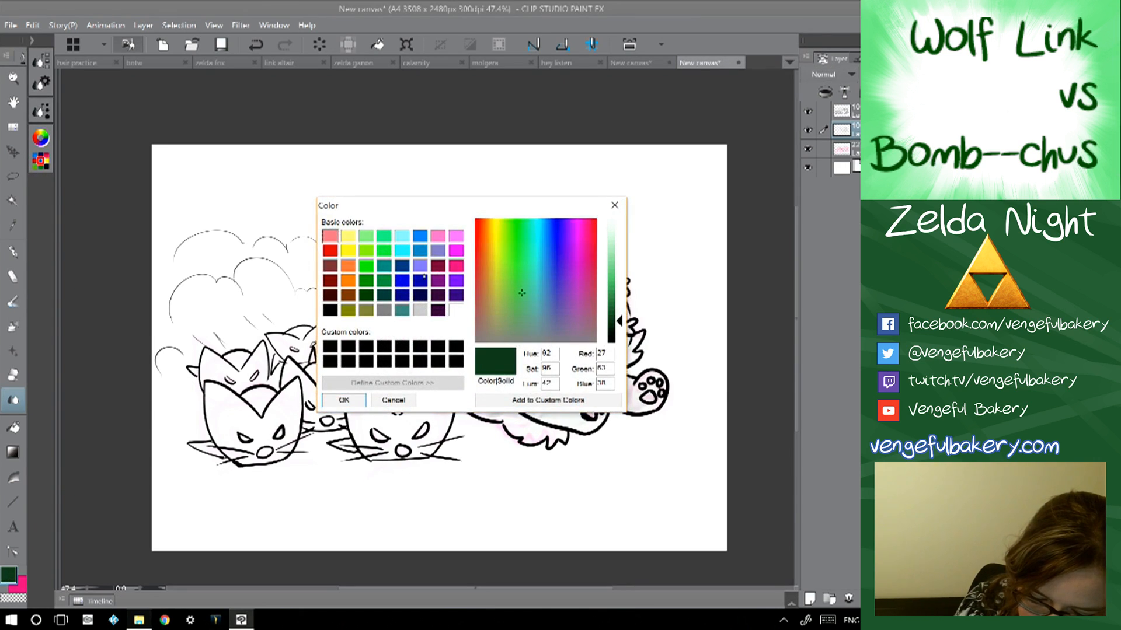
pyautogui.click(367, 280)
pyautogui.click(344, 400)
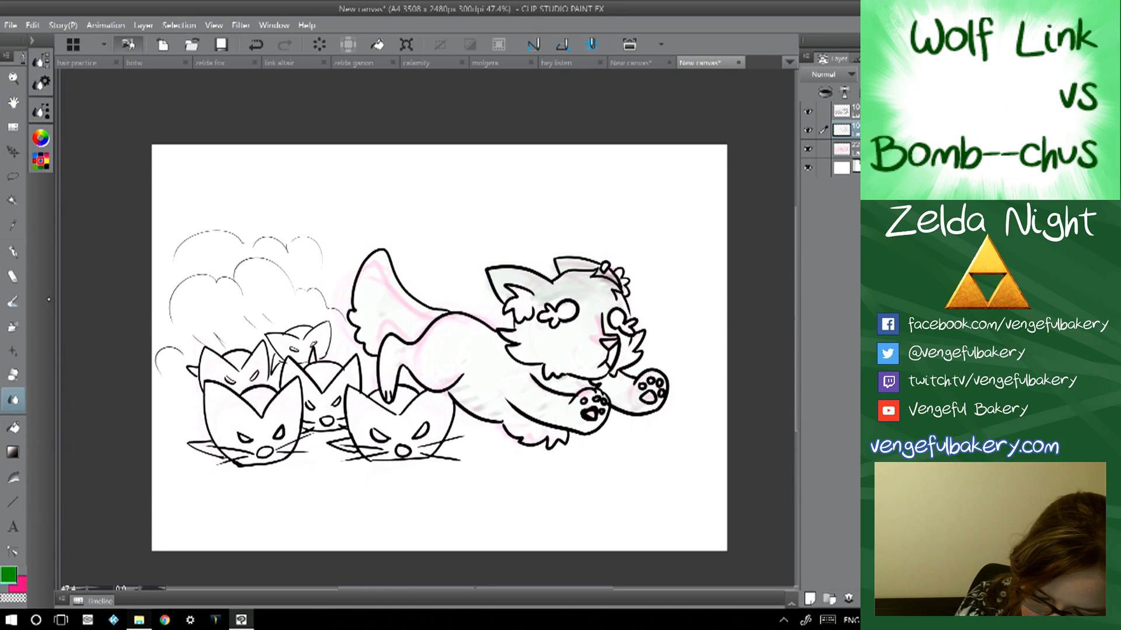
pyautogui.press('b')
pyautogui.moveTo(528, 330)
pyautogui.mouseDown()
pyautogui.moveTo(508, 338)
pyautogui.moveTo(554, 365)
pyautogui.mouseUp()
pyautogui.moveTo(633, 339); pyautogui.dragTo(654, 398)
pyautogui.moveTo(580, 401)
pyautogui.mouseDown()
pyautogui.moveTo(587, 415)
pyautogui.moveTo(537, 407)
pyautogui.moveTo(549, 416)
pyautogui.moveTo(593, 402)
pyautogui.moveTo(543, 412)
pyautogui.moveTo(502, 395)
pyautogui.mouseUp()
pyautogui.moveTo(619, 380); pyautogui.dragTo(654, 403)
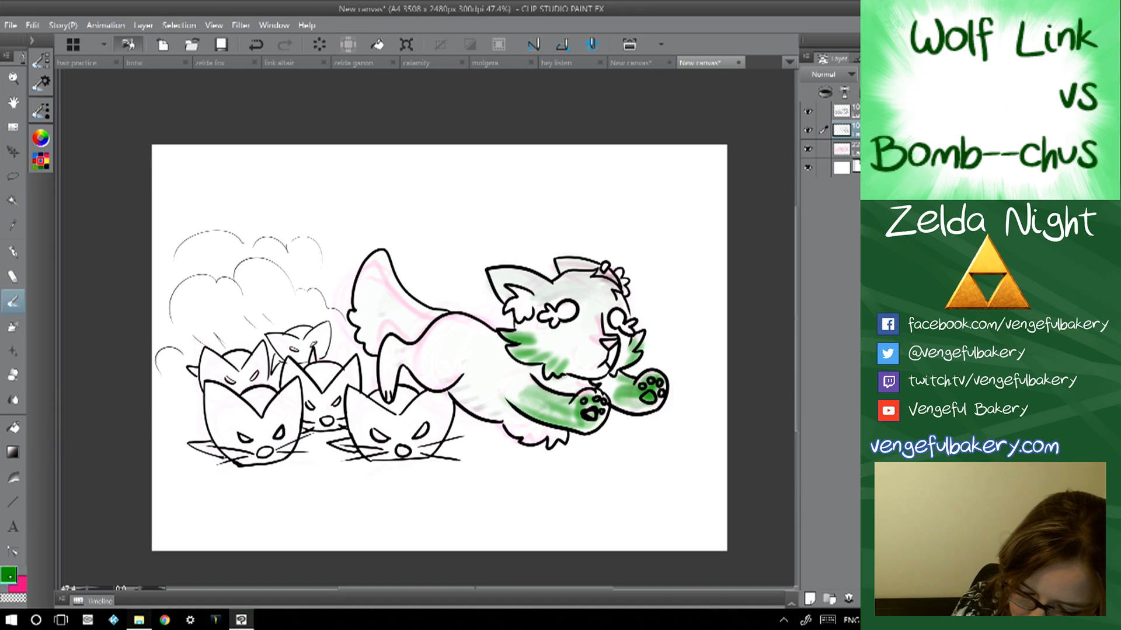
# - Choose a pale green drawing colour and paint it over both of the wolf's forelegs and paws
pyautogui.click(8, 576)
pyautogui.click(612, 240)
pyautogui.click(518, 250)
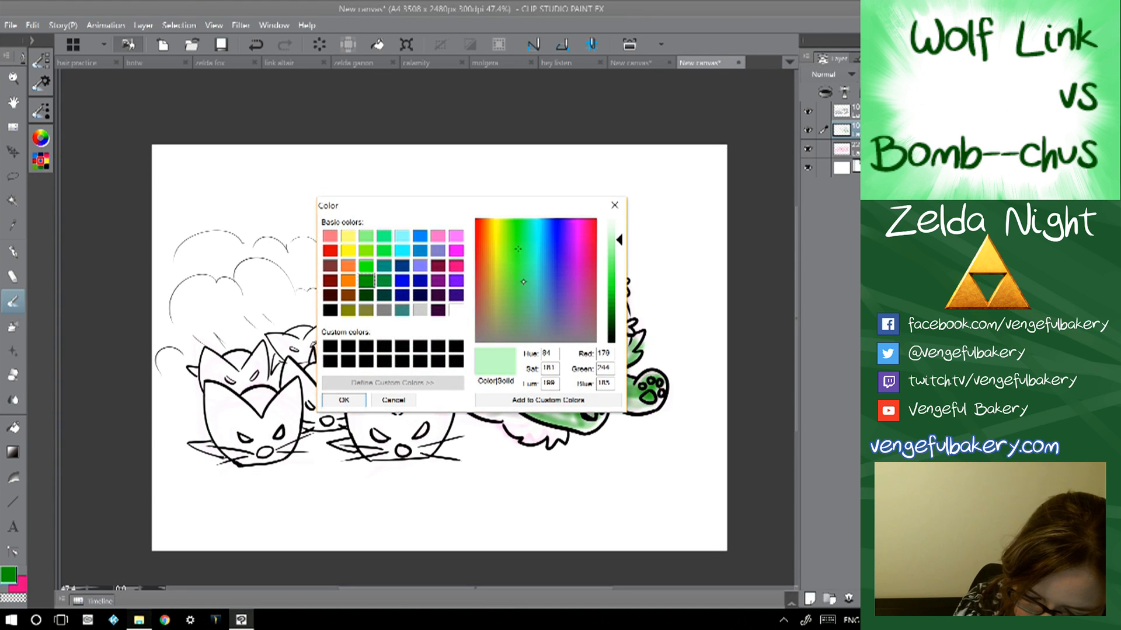
pyautogui.click(344, 400)
pyautogui.moveTo(589, 388)
pyautogui.mouseDown()
pyautogui.moveTo(581, 417)
pyautogui.moveTo(528, 402)
pyautogui.mouseUp()
pyautogui.moveTo(650, 389); pyautogui.dragTo(639, 382)
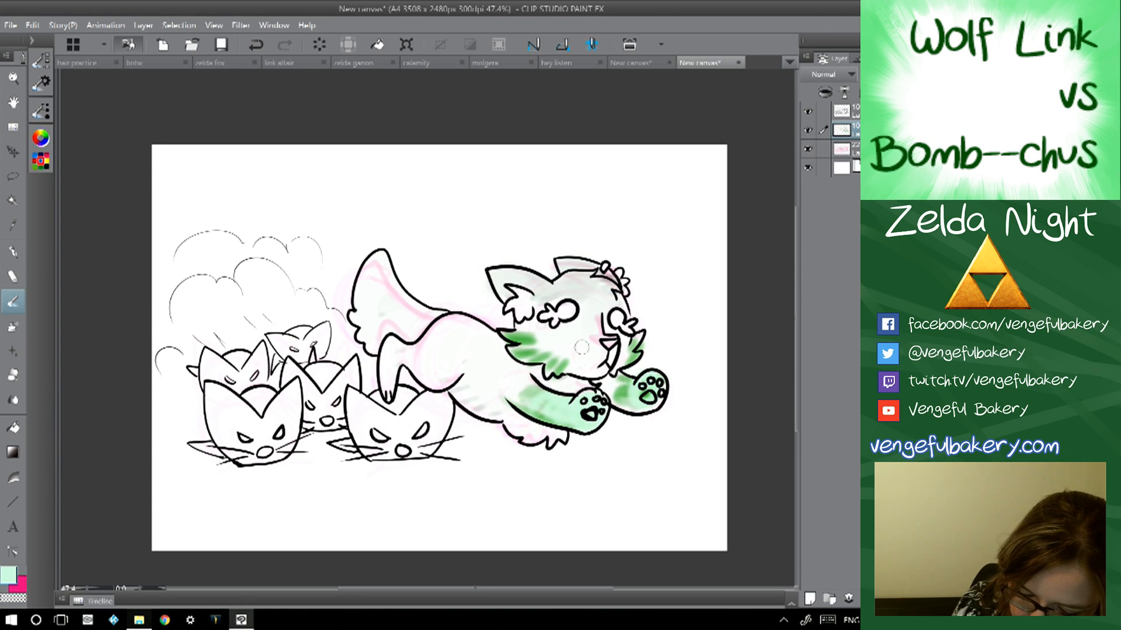
# - Paint the wolf's inner ear, cheek fur, tail, hind leg and belly fur in pale green
pyautogui.moveTo(513, 305); pyautogui.dragTo(523, 295)
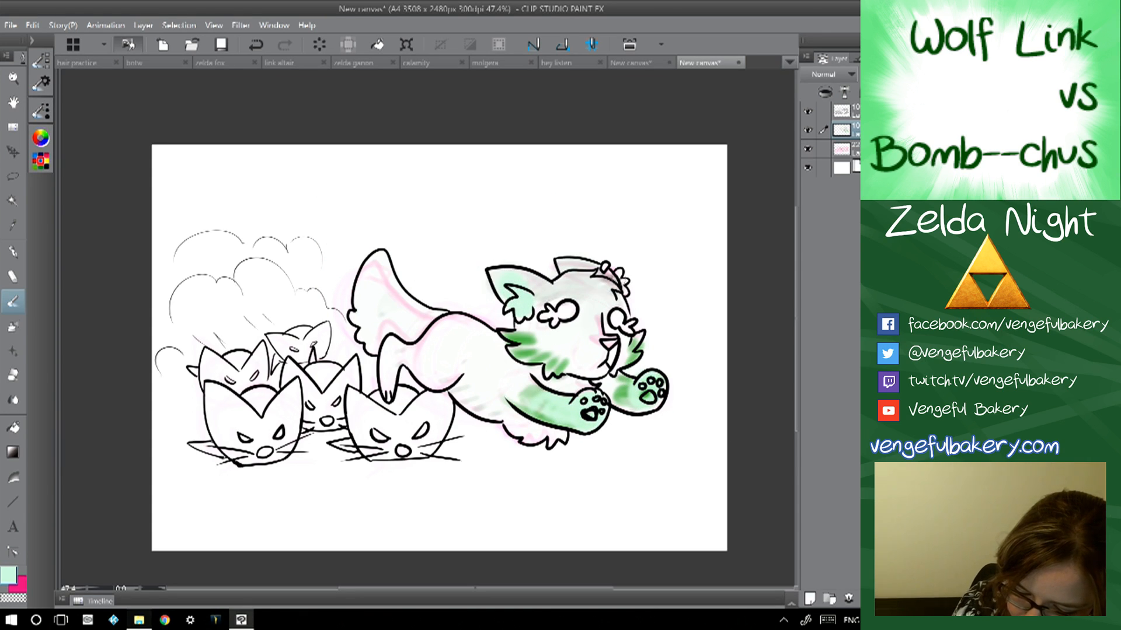
pyautogui.moveTo(635, 350); pyautogui.dragTo(633, 341)
pyautogui.moveTo(523, 339)
pyautogui.mouseDown()
pyautogui.moveTo(534, 355)
pyautogui.moveTo(519, 350)
pyautogui.mouseUp()
pyautogui.moveTo(362, 298)
pyautogui.mouseDown()
pyautogui.moveTo(369, 321)
pyautogui.moveTo(382, 266)
pyautogui.moveTo(401, 325)
pyautogui.moveTo(418, 330)
pyautogui.moveTo(388, 384)
pyautogui.mouseUp()
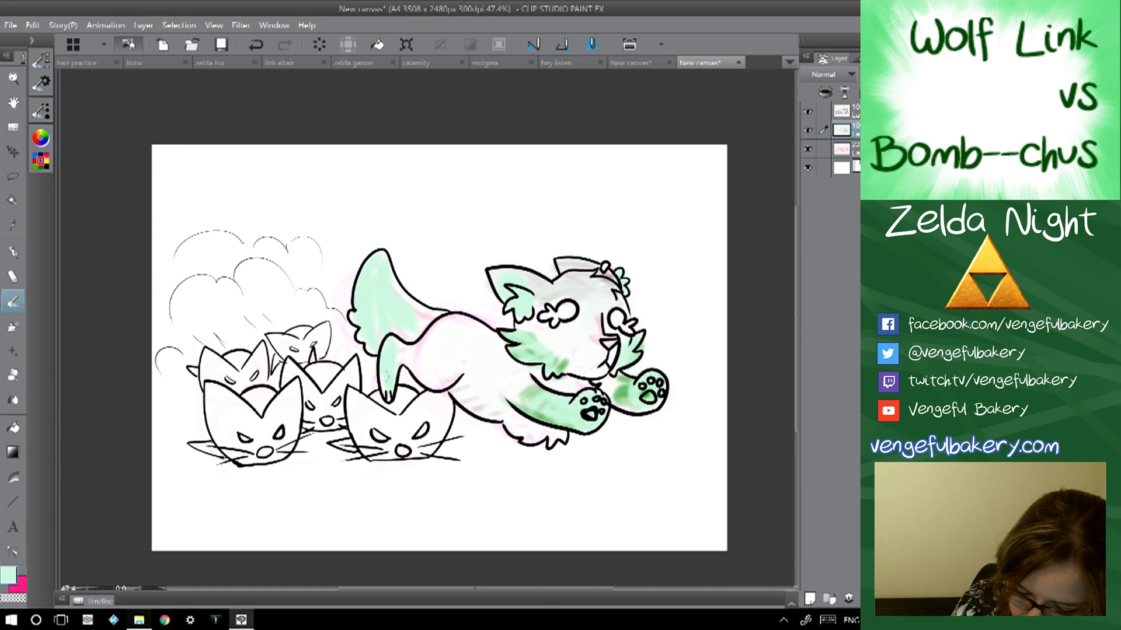
pyautogui.moveTo(543, 415)
pyautogui.mouseDown()
pyautogui.moveTo(546, 432)
pyautogui.moveTo(579, 401)
pyautogui.mouseUp()
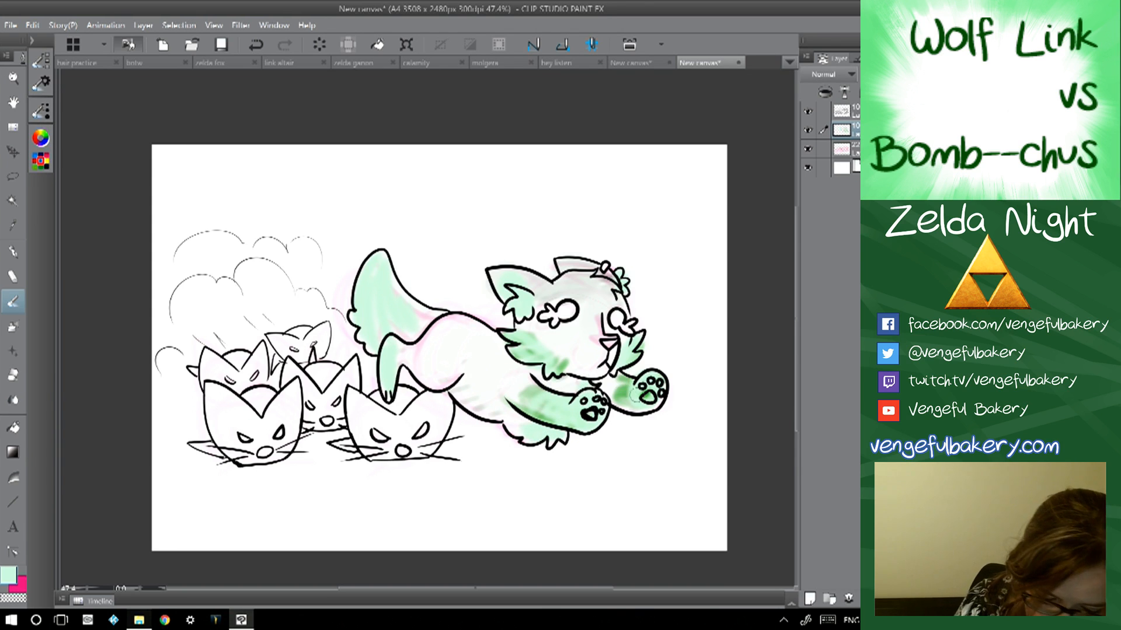
# - Set the drawing colour to very dark green (21, 45, 19) and shade the wolf's upper tail, back and head
pyautogui.doubleClick(10, 575)
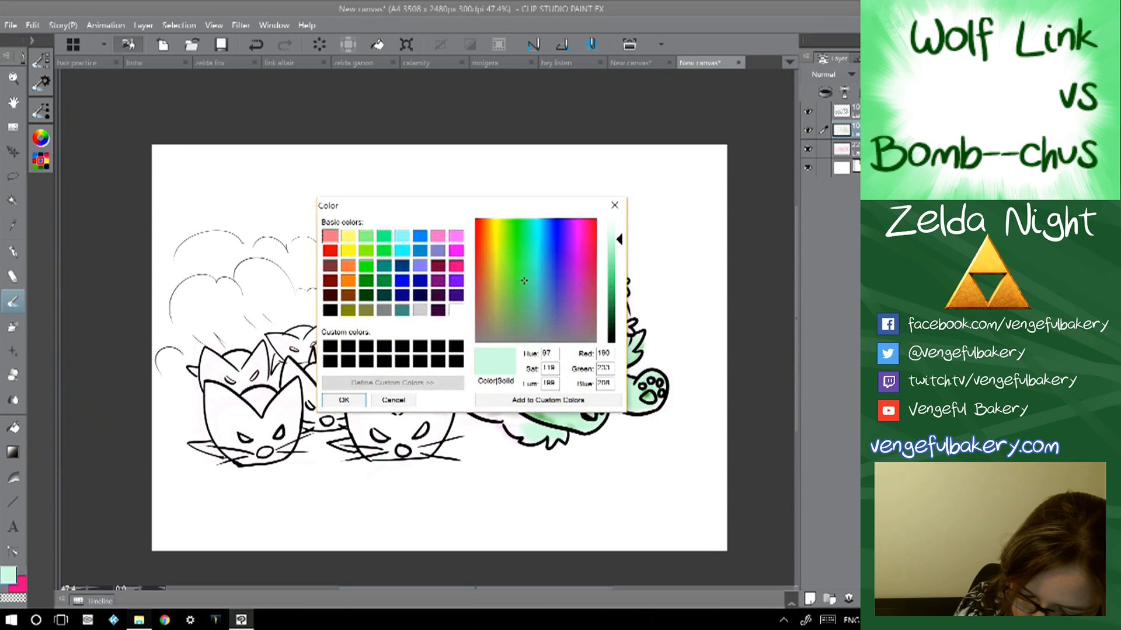
pyautogui.click(371, 295)
pyautogui.click(515, 294)
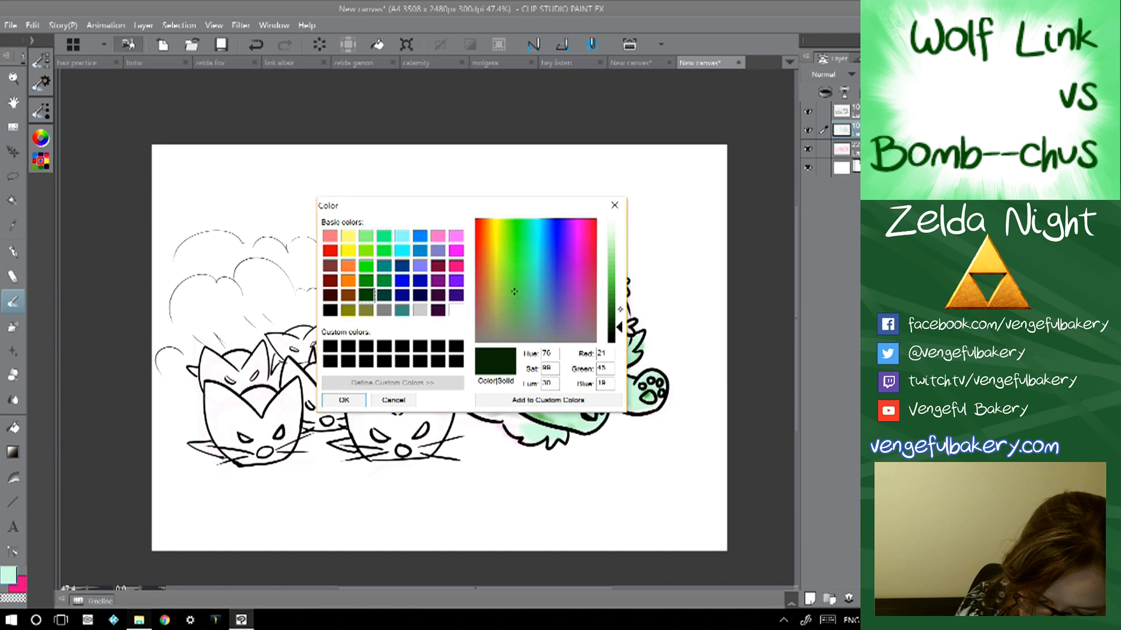
pyautogui.click(344, 400)
pyautogui.moveTo(379, 257)
pyautogui.mouseDown()
pyautogui.moveTo(412, 305)
pyautogui.moveTo(392, 255)
pyautogui.moveTo(394, 283)
pyautogui.moveTo(442, 320)
pyautogui.moveTo(414, 314)
pyautogui.moveTo(426, 349)
pyautogui.moveTo(394, 341)
pyautogui.moveTo(437, 383)
pyautogui.moveTo(461, 387)
pyautogui.moveTo(441, 338)
pyautogui.moveTo(490, 416)
pyautogui.moveTo(491, 336)
pyautogui.moveTo(566, 387)
pyautogui.moveTo(498, 403)
pyautogui.moveTo(490, 369)
pyautogui.moveTo(510, 369)
pyautogui.moveTo(447, 321)
pyautogui.moveTo(485, 372)
pyautogui.moveTo(488, 401)
pyautogui.moveTo(503, 395)
pyautogui.moveTo(552, 290)
pyautogui.moveTo(588, 273)
pyautogui.moveTo(580, 286)
pyautogui.moveTo(593, 290)
pyautogui.moveTo(589, 269)
pyautogui.moveTo(537, 283)
pyautogui.moveTo(509, 274)
pyautogui.moveTo(601, 297)
pyautogui.moveTo(597, 306)
pyautogui.moveTo(610, 299)
pyautogui.moveTo(590, 299)
pyautogui.moveTo(591, 319)
pyautogui.moveTo(567, 337)
pyautogui.moveTo(573, 330)
pyautogui.moveTo(593, 358)
pyautogui.moveTo(573, 364)
pyautogui.moveTo(551, 344)
pyautogui.mouseUp()
# - Switch the drawing colour back to a pale green and paint the wolf's muzzle with it
pyautogui.doubleClick(9, 575)
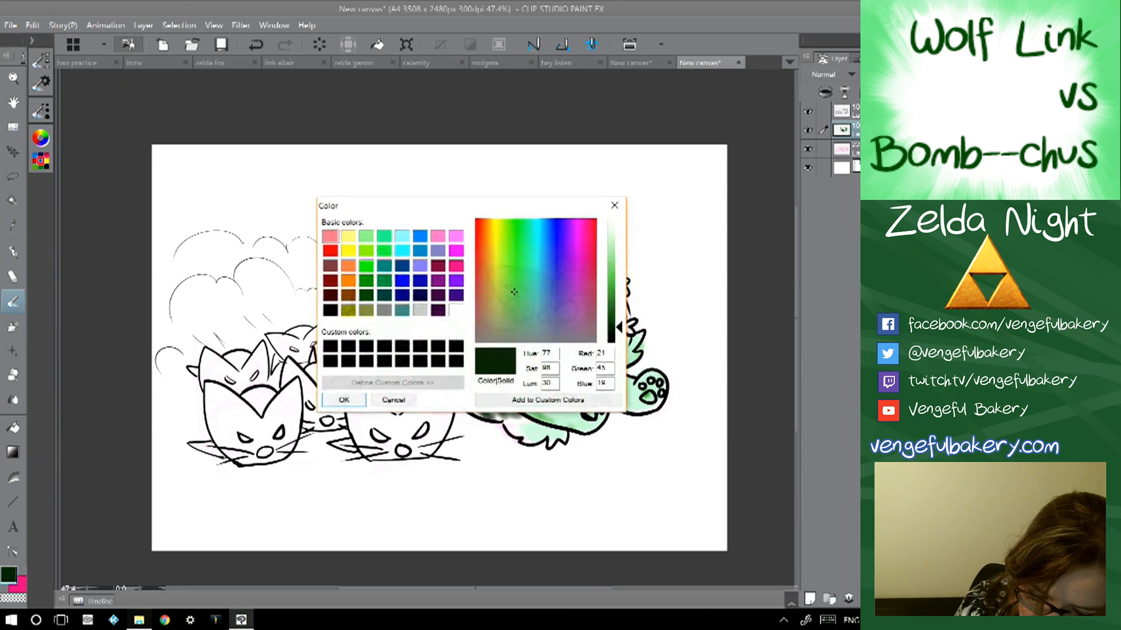
pyautogui.click(366, 266)
pyautogui.click(619, 245)
pyautogui.click(546, 276)
pyautogui.click(344, 400)
pyautogui.moveTo(607, 350)
pyautogui.mouseDown()
pyautogui.moveTo(586, 348)
pyautogui.moveTo(608, 342)
pyautogui.moveTo(580, 367)
pyautogui.mouseUp()
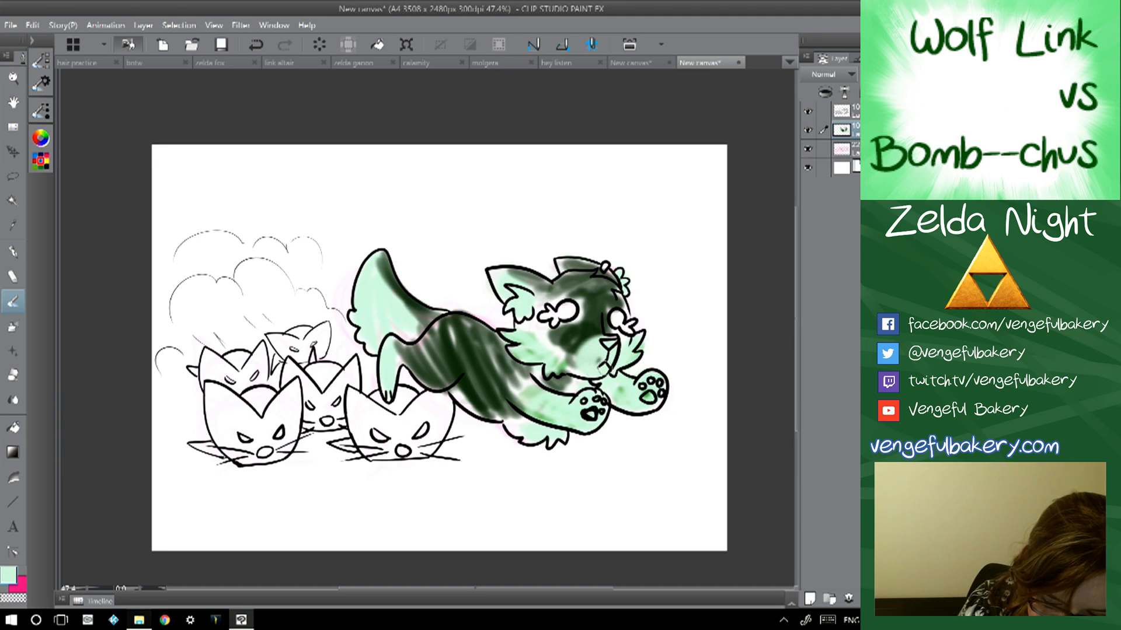
# - Set the drawing colour to white and fill in the wolf's eye and tears
pyautogui.doubleClick(9, 574)
pyautogui.click(456, 310)
pyautogui.click(337, 402)
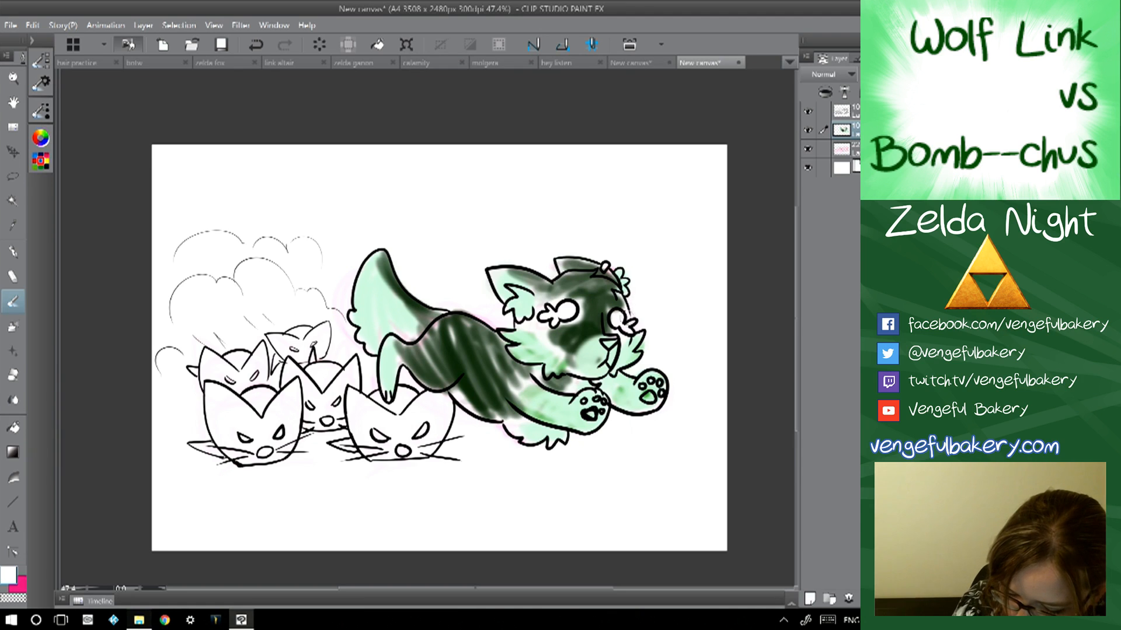
pyautogui.moveTo(616, 313); pyautogui.dragTo(630, 328)
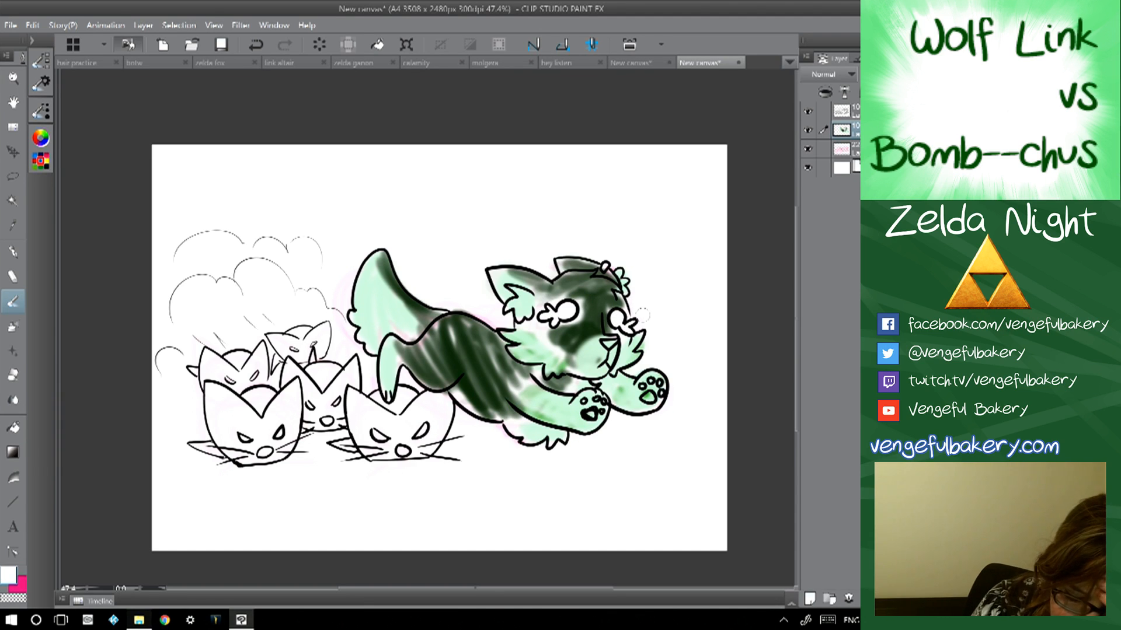
# - Blend the dark and pale green fur shades together on the wolf's tail, body, legs and head
pyautogui.click(13, 399)
pyautogui.moveTo(476, 330)
pyautogui.mouseDown()
pyautogui.moveTo(435, 349)
pyautogui.moveTo(430, 319)
pyautogui.moveTo(391, 297)
pyautogui.moveTo(382, 259)
pyautogui.moveTo(413, 311)
pyautogui.moveTo(398, 301)
pyautogui.moveTo(422, 306)
pyautogui.moveTo(389, 286)
pyautogui.moveTo(379, 260)
pyautogui.mouseUp()
pyautogui.click(255, 44)
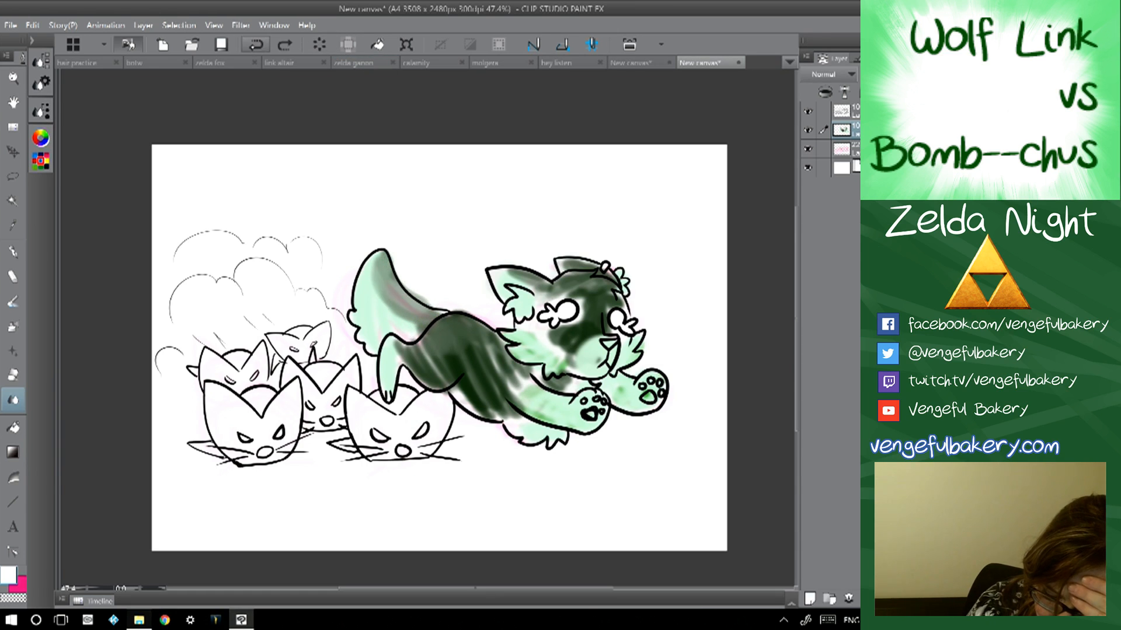
pyautogui.moveTo(435, 350)
pyautogui.mouseDown()
pyautogui.moveTo(391, 353)
pyautogui.moveTo(443, 352)
pyautogui.moveTo(486, 410)
pyautogui.moveTo(530, 433)
pyautogui.moveTo(513, 367)
pyautogui.moveTo(545, 403)
pyautogui.moveTo(496, 350)
pyautogui.moveTo(517, 386)
pyautogui.moveTo(528, 370)
pyautogui.moveTo(644, 401)
pyautogui.mouseUp()
pyautogui.moveTo(591, 366)
pyautogui.mouseDown()
pyautogui.moveTo(605, 345)
pyautogui.moveTo(540, 343)
pyautogui.moveTo(554, 337)
pyautogui.moveTo(532, 324)
pyautogui.moveTo(540, 289)
pyautogui.moveTo(525, 275)
pyautogui.moveTo(557, 302)
pyautogui.moveTo(572, 289)
pyautogui.moveTo(587, 318)
pyautogui.moveTo(595, 297)
pyautogui.moveTo(580, 285)
pyautogui.moveTo(613, 286)
pyautogui.mouseUp()
# - Set the drawing colour to dark grey (45, 45, 45) and paint the wolf's nose, paw pads and a faint ground shadow
pyautogui.click(13, 575)
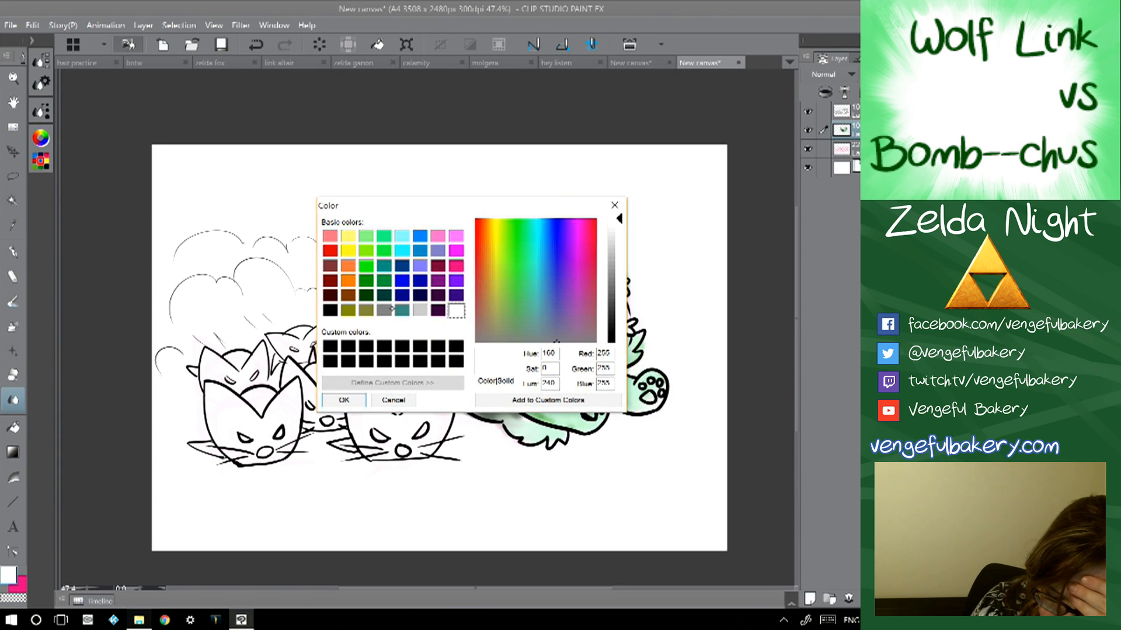
pyautogui.click(330, 308)
pyautogui.click(622, 318)
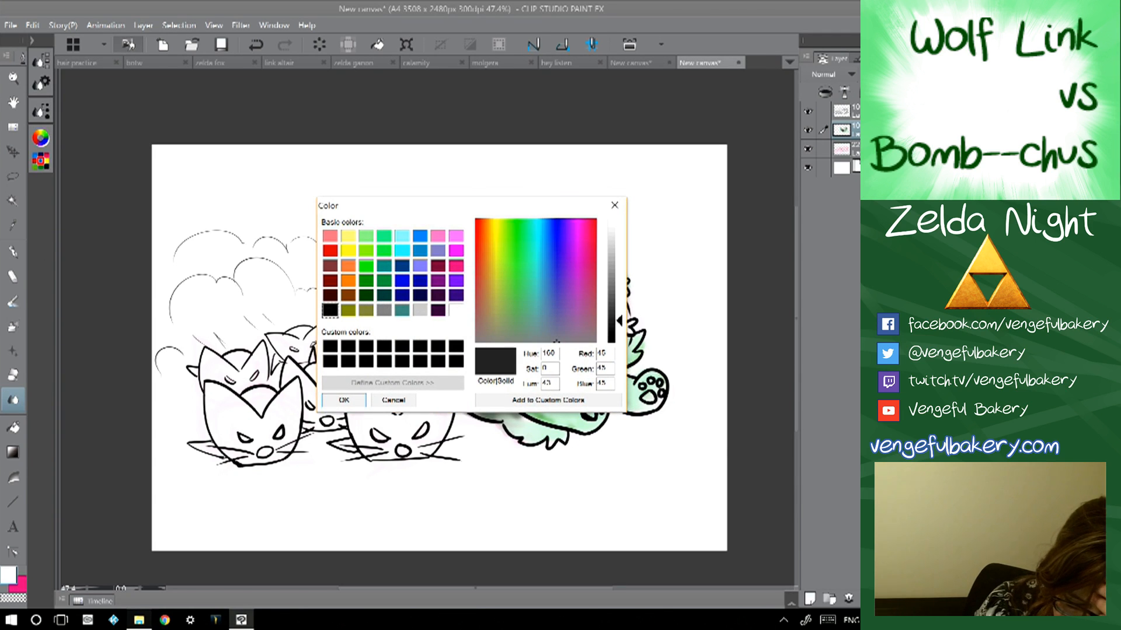
pyautogui.click(344, 400)
pyautogui.click(13, 301)
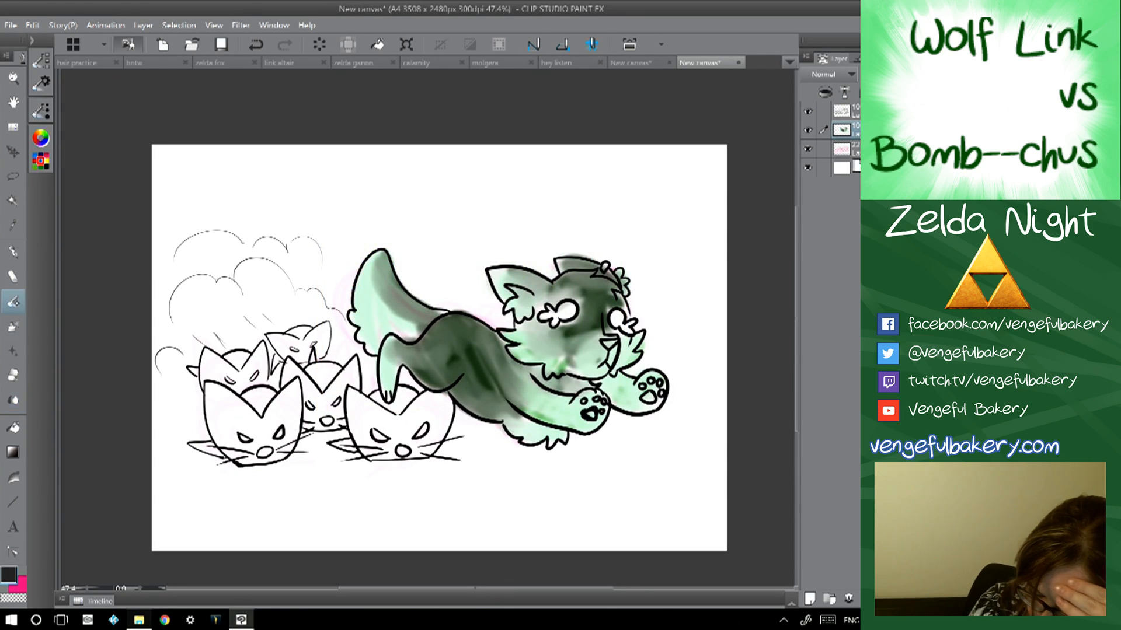
pyautogui.moveTo(645, 390)
pyautogui.mouseDown()
pyautogui.moveTo(653, 401)
pyautogui.moveTo(595, 401)
pyautogui.moveTo(661, 384)
pyautogui.moveTo(663, 396)
pyautogui.mouseUp()
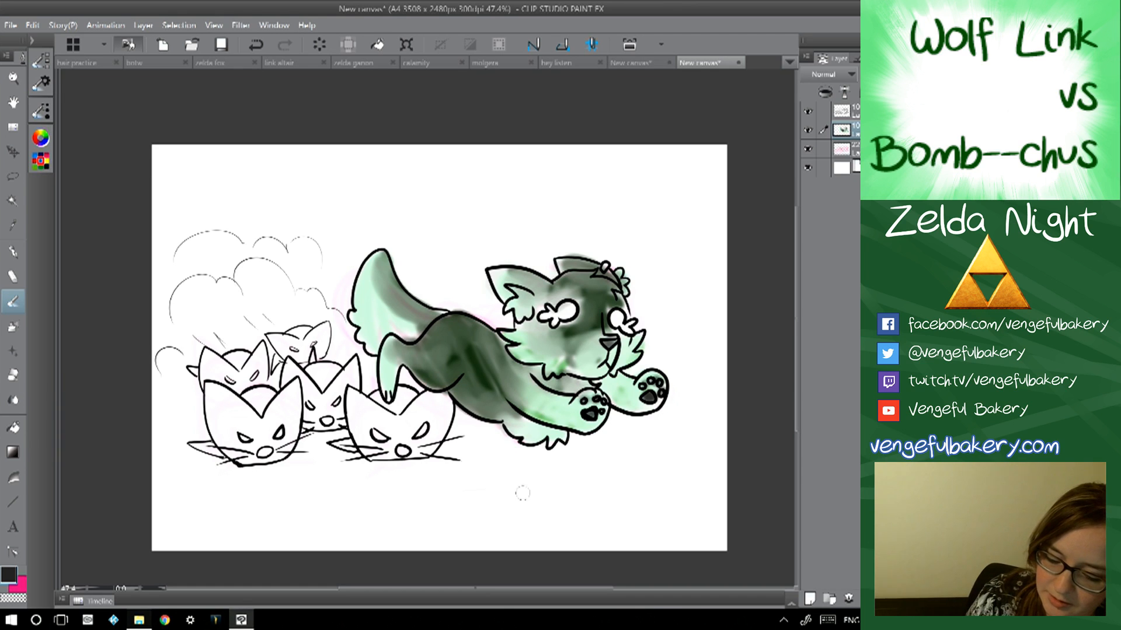
pyautogui.moveTo(552, 482); pyautogui.dragTo(418, 483)
pyautogui.moveTo(485, 473); pyautogui.dragTo(404, 475)
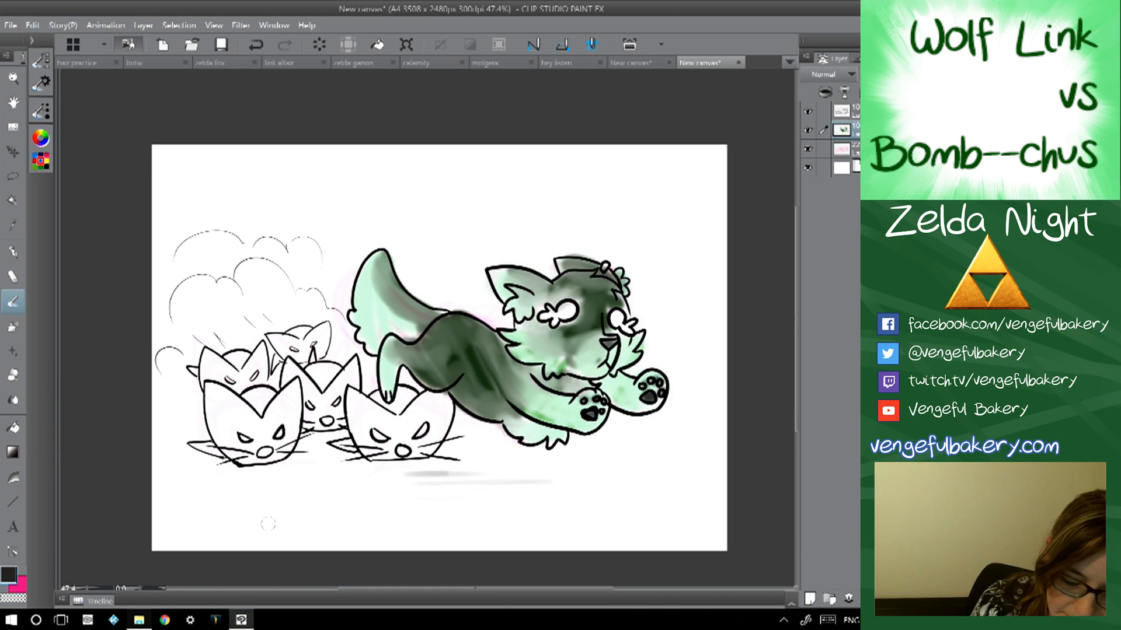
# - Set the drawing colour to a muted dark blue and paint the bodies and ears of all the bombchus
pyautogui.doubleClick(6, 578)
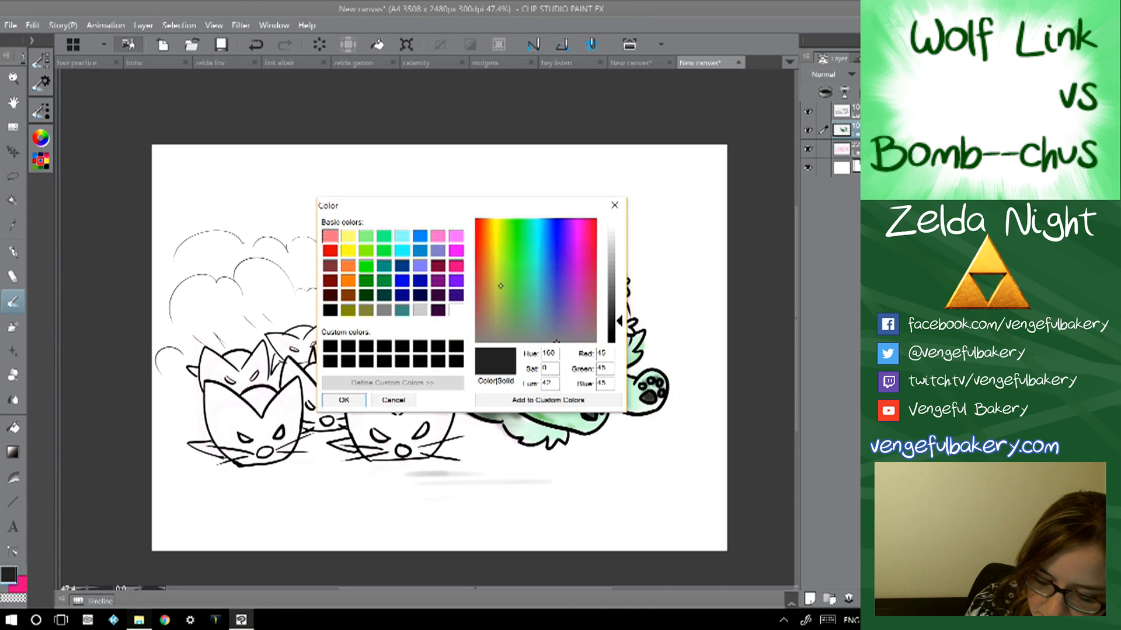
pyautogui.click(399, 295)
pyautogui.click(554, 306)
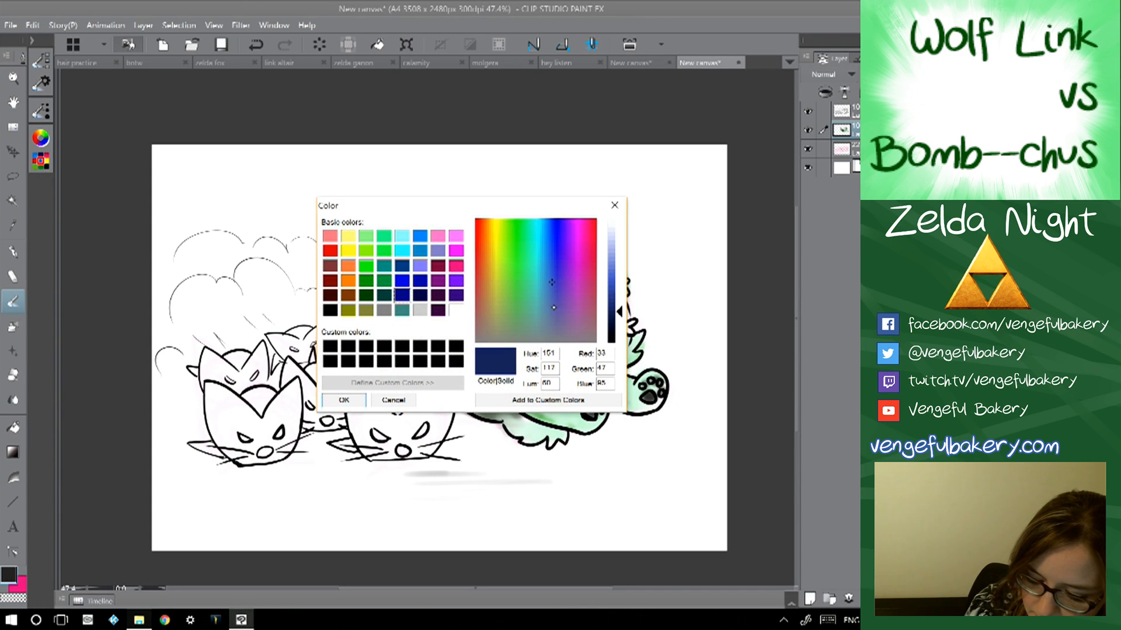
pyautogui.click(620, 299)
pyautogui.click(360, 402)
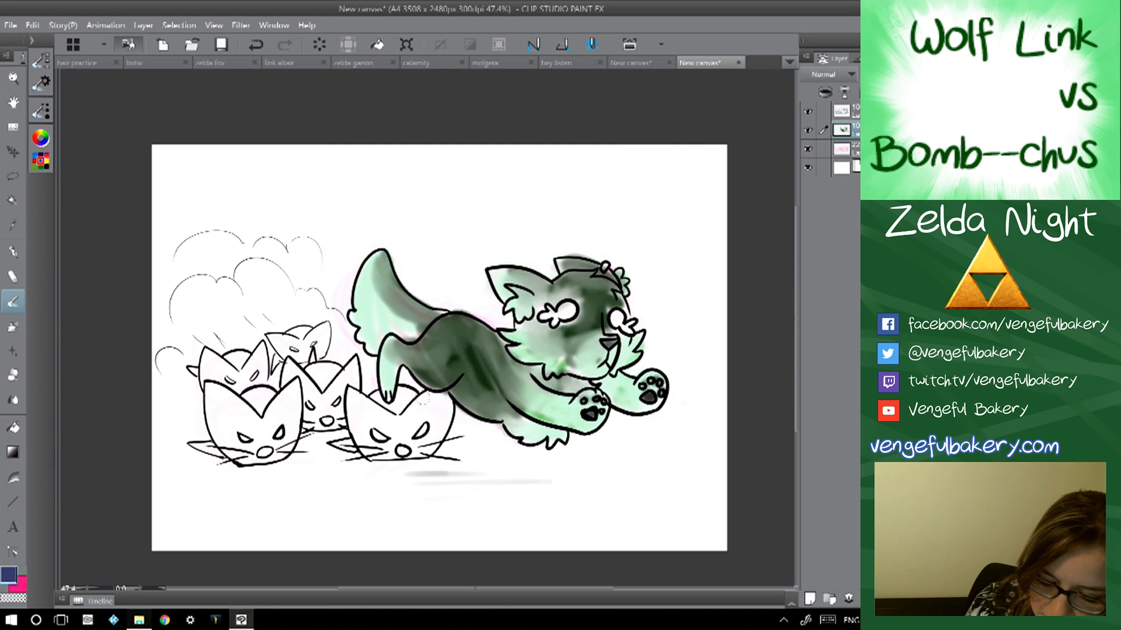
pyautogui.moveTo(432, 398); pyautogui.dragTo(402, 431)
pyautogui.moveTo(444, 397)
pyautogui.mouseDown()
pyautogui.moveTo(437, 442)
pyautogui.moveTo(398, 461)
pyautogui.moveTo(360, 458)
pyautogui.moveTo(346, 386)
pyautogui.moveTo(359, 432)
pyautogui.moveTo(361, 409)
pyautogui.moveTo(375, 449)
pyautogui.moveTo(389, 455)
pyautogui.moveTo(435, 402)
pyautogui.moveTo(449, 403)
pyautogui.mouseUp()
pyautogui.moveTo(225, 388)
pyautogui.mouseDown()
pyautogui.moveTo(209, 438)
pyautogui.moveTo(239, 409)
pyautogui.moveTo(245, 444)
pyautogui.moveTo(266, 421)
pyautogui.moveTo(280, 450)
pyautogui.moveTo(304, 382)
pyautogui.moveTo(292, 365)
pyautogui.moveTo(321, 421)
pyautogui.moveTo(359, 362)
pyautogui.mouseUp()
pyautogui.moveTo(280, 338)
pyautogui.mouseDown()
pyautogui.moveTo(289, 359)
pyautogui.moveTo(307, 335)
pyautogui.moveTo(326, 336)
pyautogui.moveTo(251, 383)
pyautogui.moveTo(222, 367)
pyautogui.moveTo(201, 374)
pyautogui.moveTo(228, 383)
pyautogui.moveTo(272, 341)
pyautogui.moveTo(321, 339)
pyautogui.moveTo(324, 356)
pyautogui.moveTo(350, 373)
pyautogui.moveTo(330, 420)
pyautogui.moveTo(292, 374)
pyautogui.moveTo(265, 429)
pyautogui.moveTo(225, 417)
pyautogui.moveTo(213, 432)
pyautogui.moveTo(216, 397)
pyautogui.moveTo(232, 399)
pyautogui.moveTo(260, 435)
pyautogui.moveTo(292, 444)
pyautogui.moveTo(245, 461)
pyautogui.moveTo(292, 435)
pyautogui.moveTo(269, 411)
pyautogui.moveTo(219, 414)
pyautogui.mouseUp()
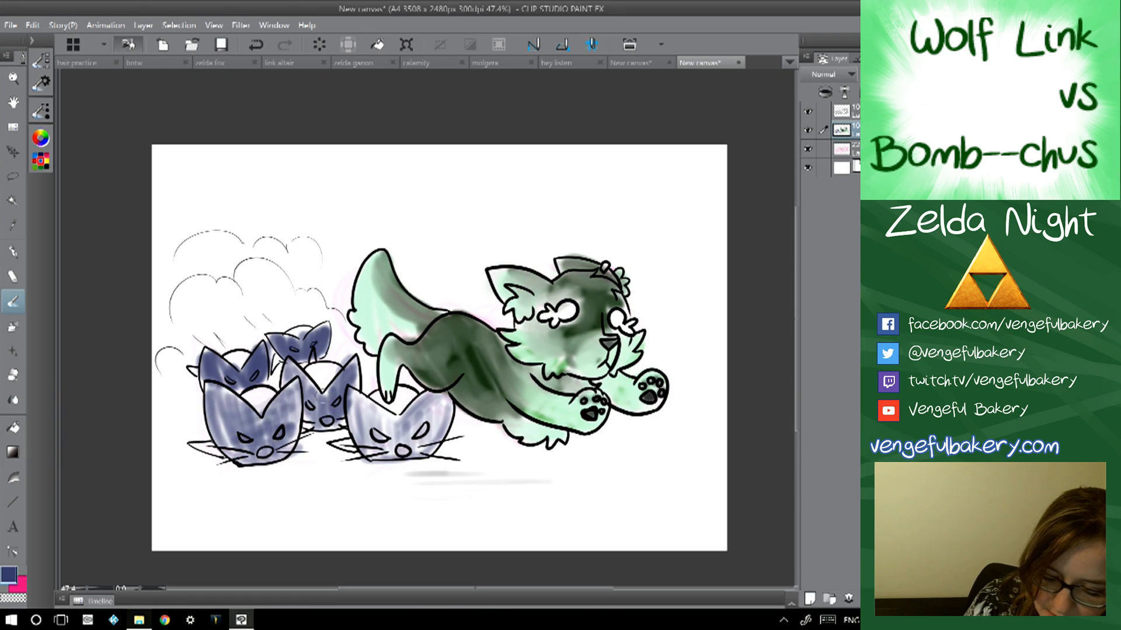
pyautogui.moveTo(350, 394)
pyautogui.mouseDown()
pyautogui.moveTo(383, 435)
pyautogui.moveTo(420, 429)
pyautogui.moveTo(441, 408)
pyautogui.moveTo(385, 444)
pyautogui.moveTo(431, 458)
pyautogui.moveTo(324, 465)
pyautogui.mouseUp()
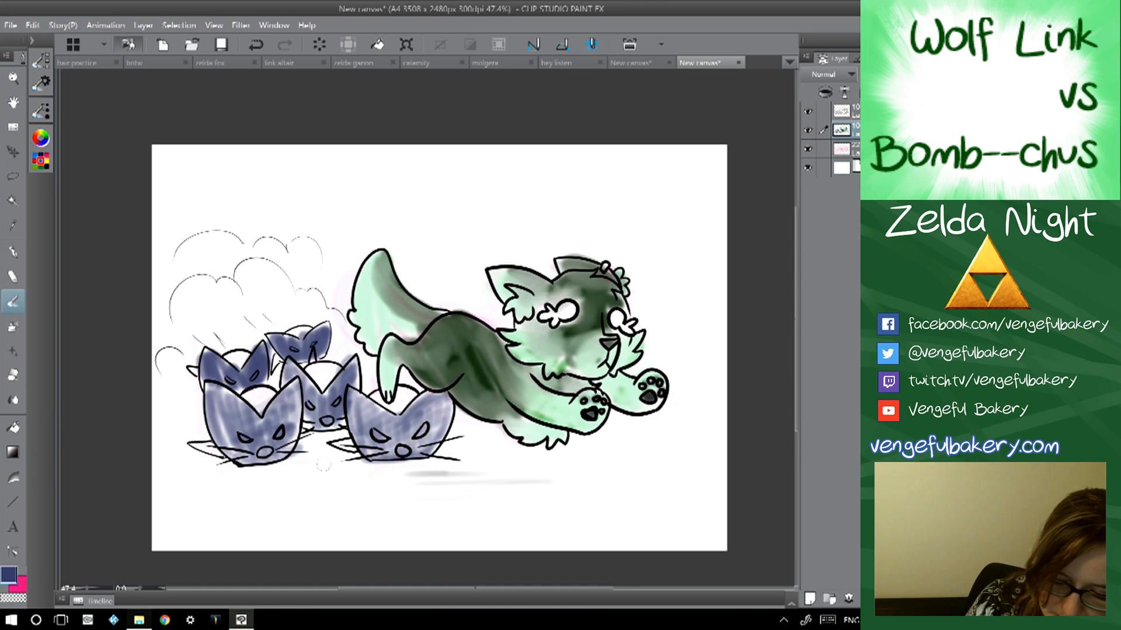
# - Set the drawing colour to dark red (128, 0, 0) and paint the bombchus' noses
pyautogui.doubleClick(9, 575)
pyautogui.click(330, 280)
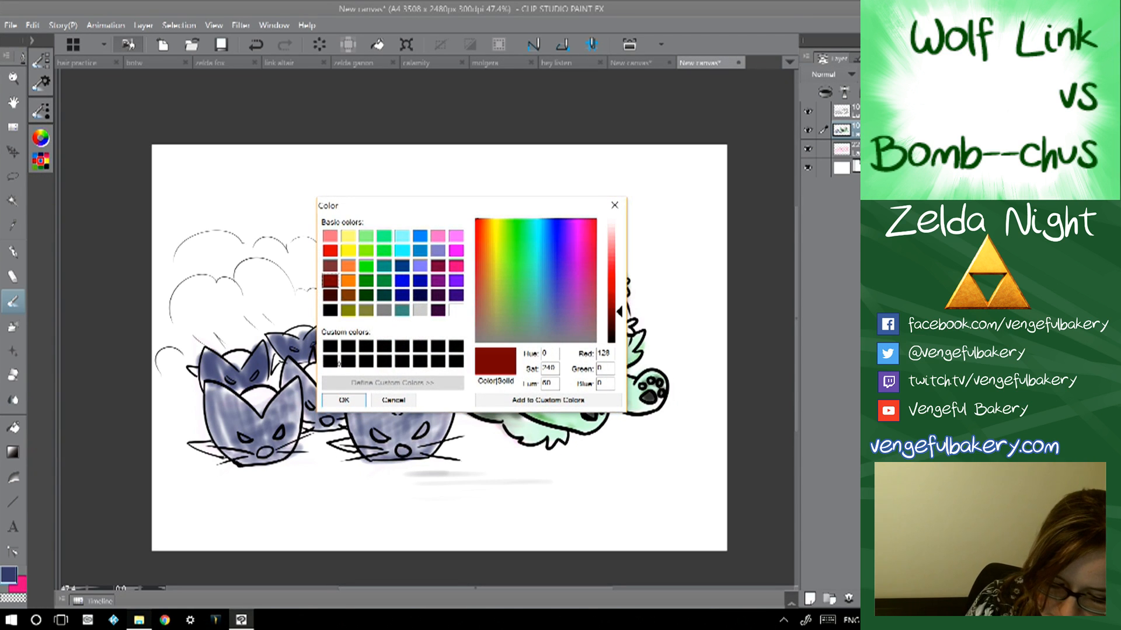
pyautogui.click(344, 400)
pyautogui.moveTo(261, 449); pyautogui.dragTo(264, 451)
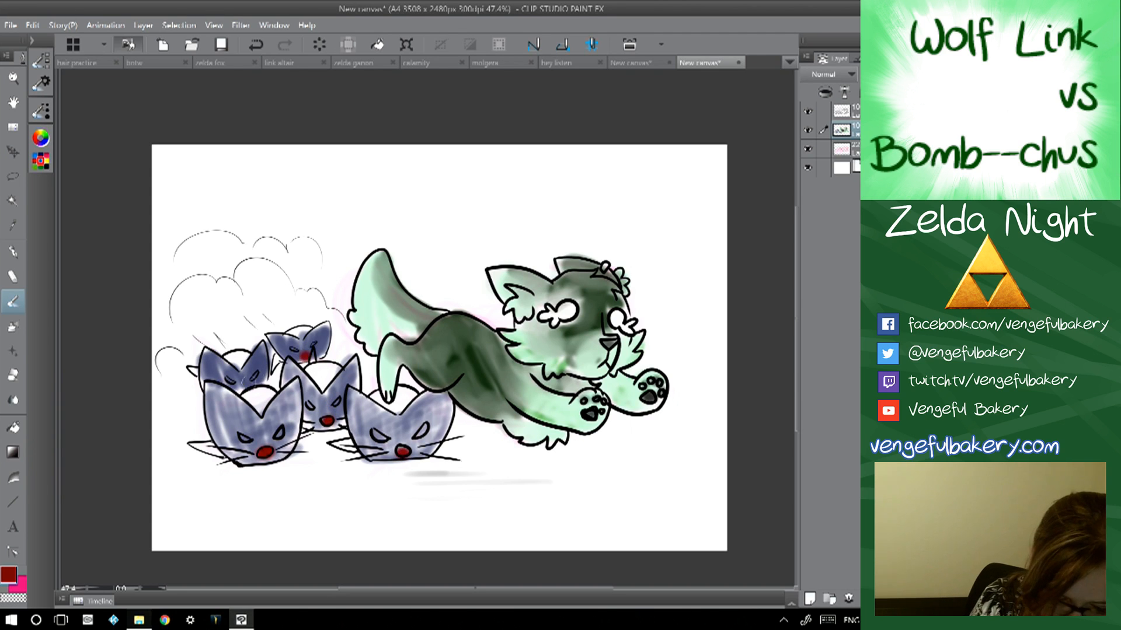
# - Set the drawing colour to yellow-green (194, 205, 67) and paint the bombchus' eyes, rounded backs and side fins
pyautogui.doubleClick(9, 575)
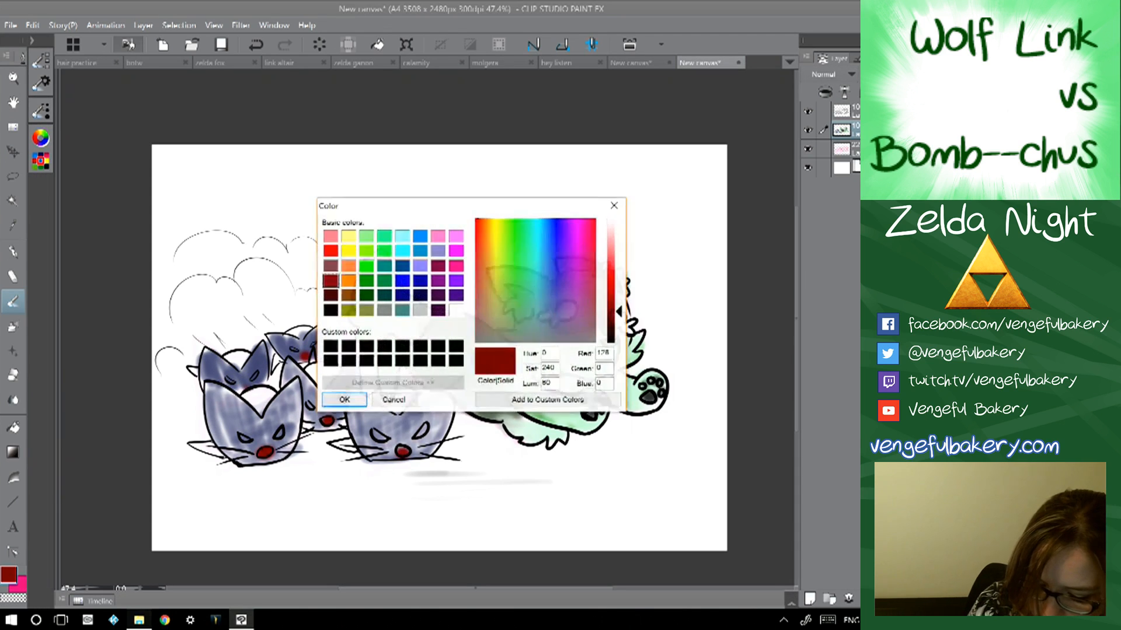
pyautogui.click(348, 251)
pyautogui.click(497, 271)
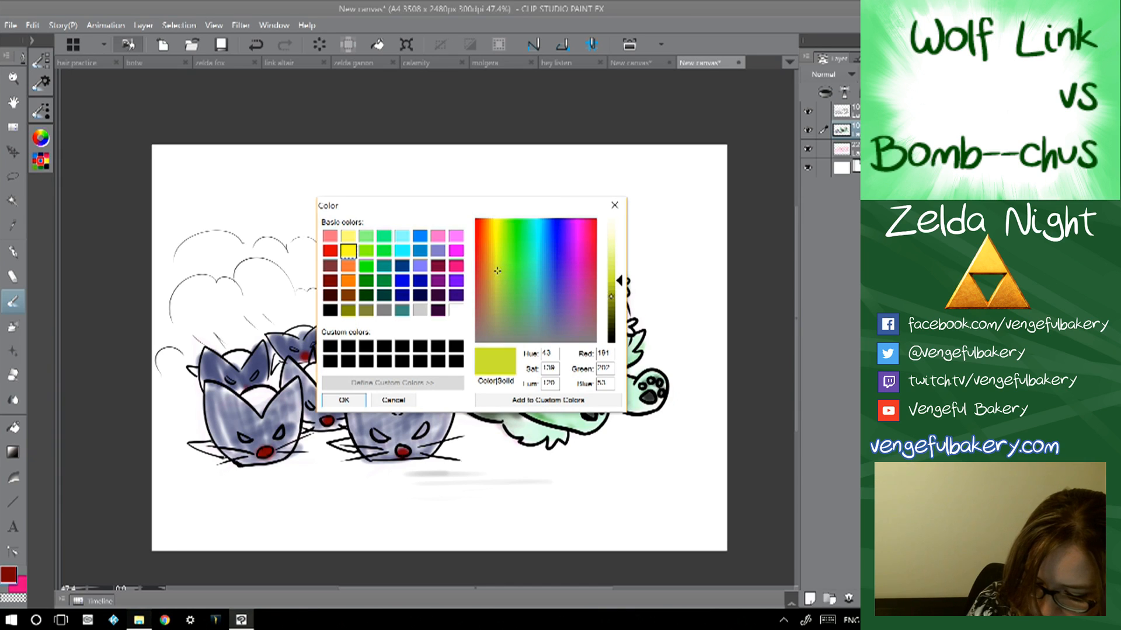
pyautogui.click(609, 289)
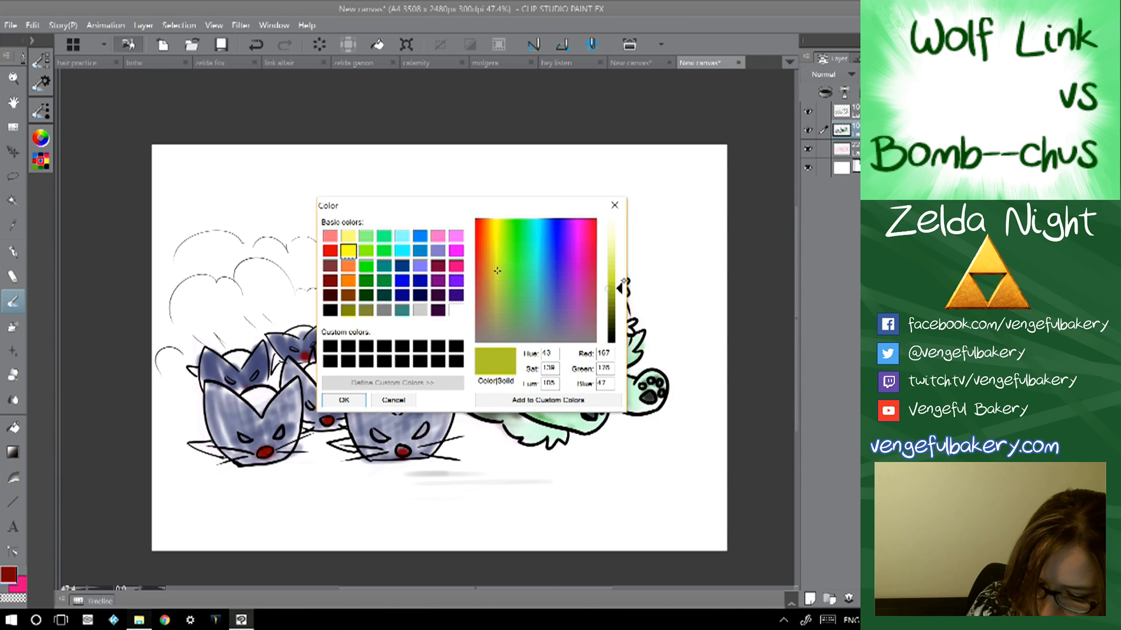
pyautogui.moveTo(622, 286); pyautogui.dragTo(620, 277)
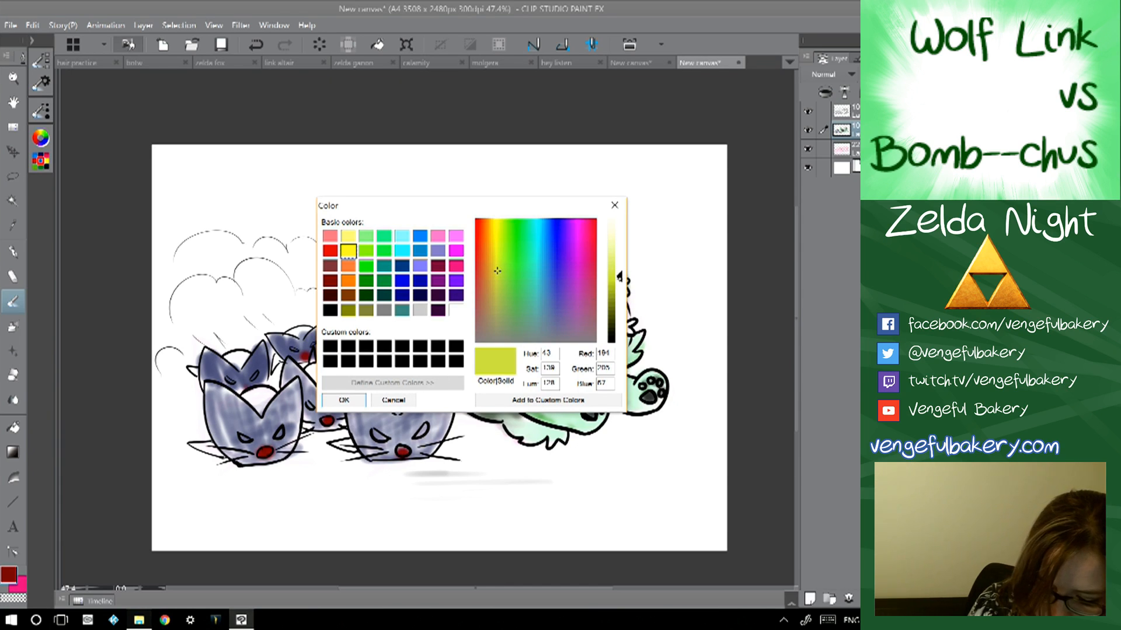
pyautogui.press('Return')
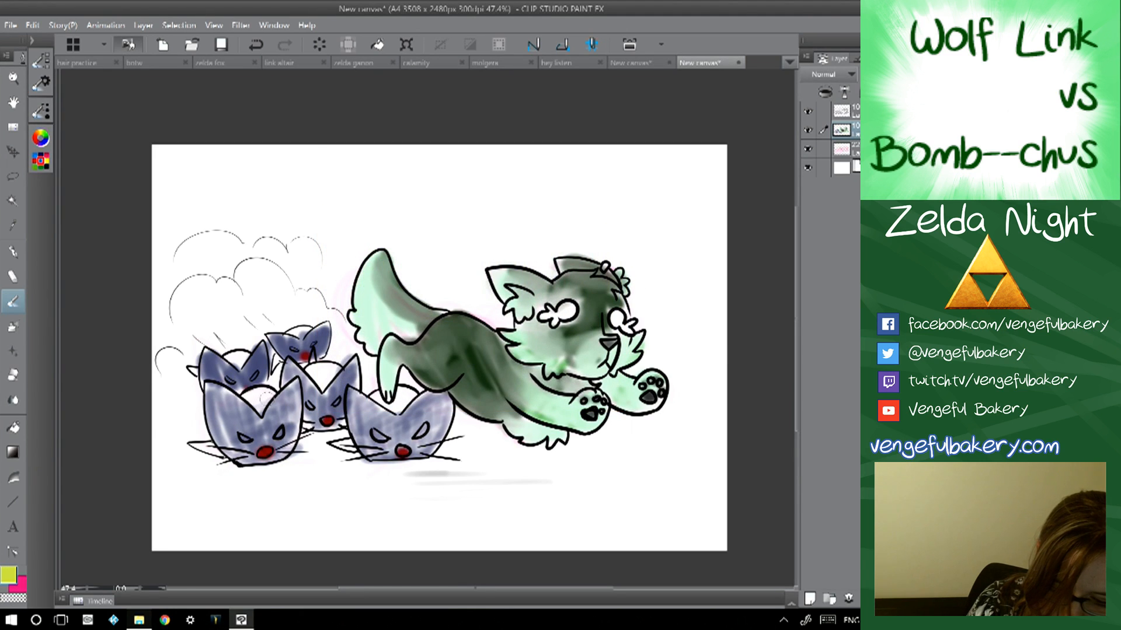
pyautogui.moveTo(251, 399)
pyautogui.mouseDown()
pyautogui.moveTo(266, 393)
pyautogui.moveTo(273, 403)
pyautogui.mouseUp()
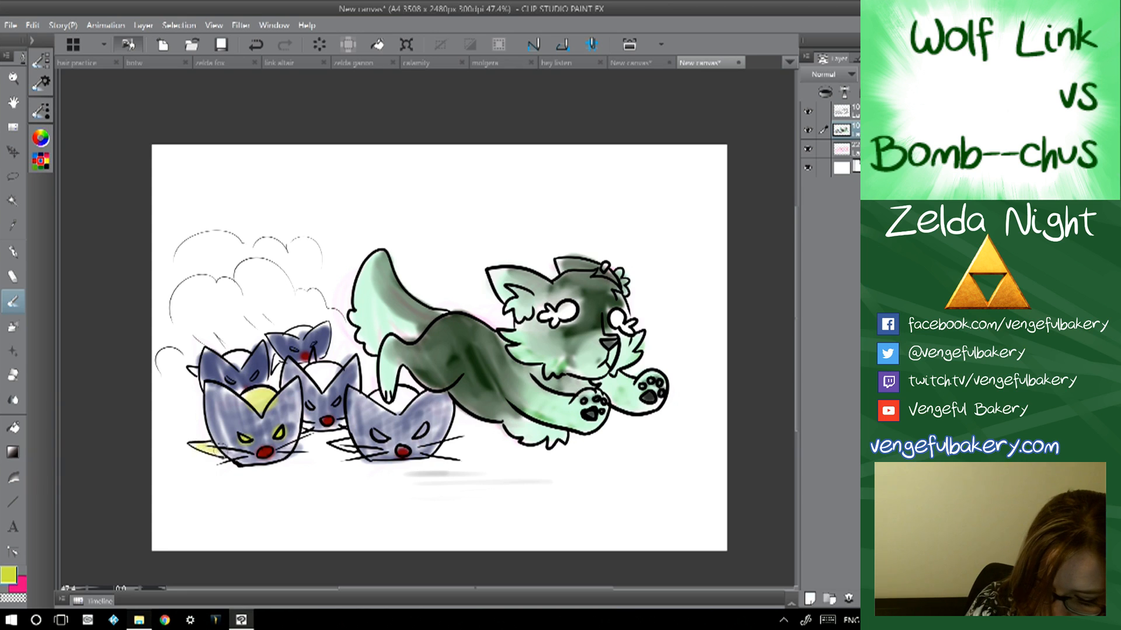
pyautogui.moveTo(341, 401); pyautogui.dragTo(329, 373)
pyautogui.moveTo(390, 411)
pyautogui.mouseDown()
pyautogui.moveTo(410, 394)
pyautogui.moveTo(380, 403)
pyautogui.moveTo(388, 439)
pyautogui.mouseUp()
pyautogui.moveTo(309, 347)
pyautogui.mouseDown()
pyautogui.moveTo(321, 342)
pyautogui.moveTo(283, 350)
pyautogui.moveTo(310, 329)
pyautogui.mouseUp()
pyautogui.moveTo(225, 350)
pyautogui.mouseDown()
pyautogui.moveTo(264, 383)
pyautogui.moveTo(199, 381)
pyautogui.mouseUp()
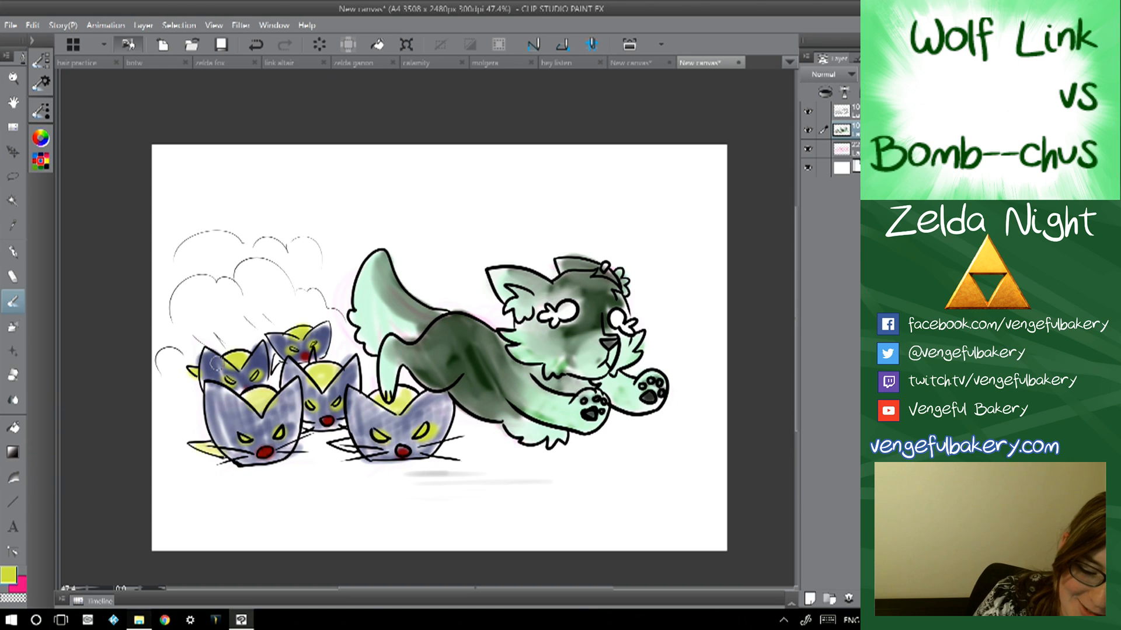
# - Save the drawing in Clip Studio format under the file name wolfy
pyautogui.hotkey('ctrl', 's')
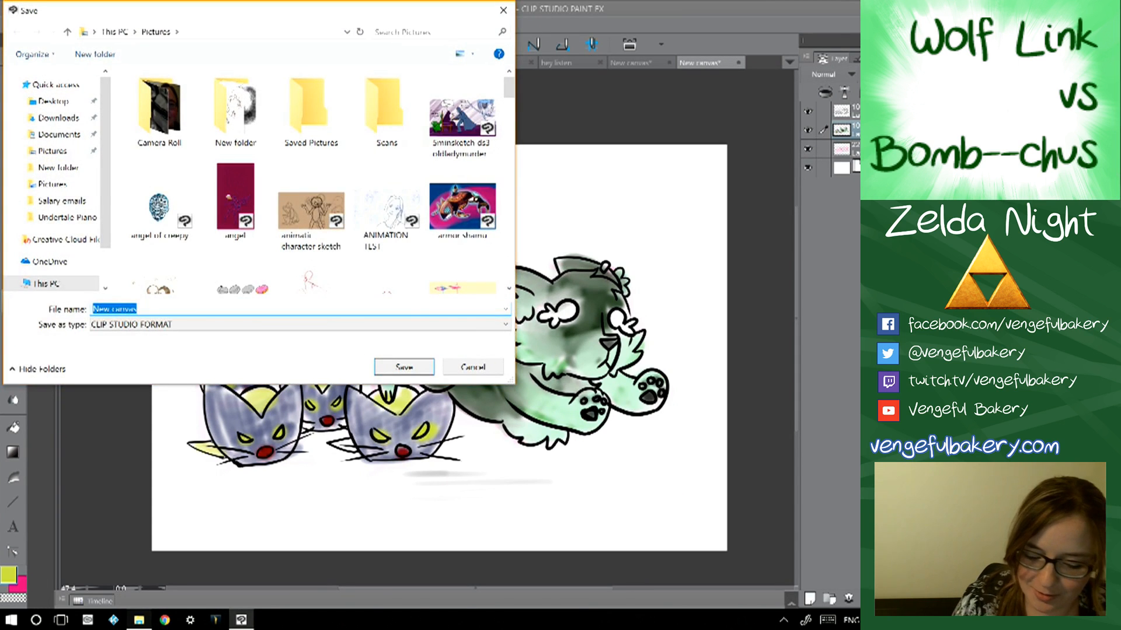
pyautogui.click(193, 310)
pyautogui.click(818, 439)
pyautogui.press('BackSpace')
pyautogui.press('BackSpace')
pyautogui.press('BackSpace')
pyautogui.press('BackSpace')
pyautogui.press('BackSpace')
pyautogui.press('BackSpace')
pyautogui.press('BackSpace')
pyautogui.press('BackSpace')
pyautogui.write('wolfy')
pyautogui.press('Return')
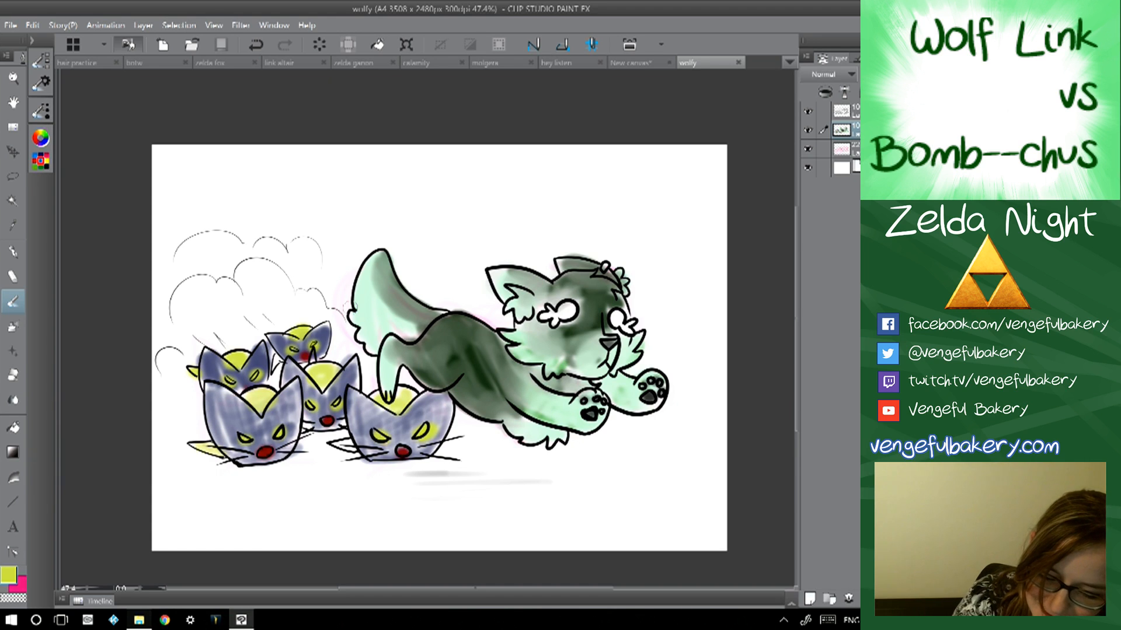
# - Clear the selection in the calamity drawing and return to the wolfy drawing
pyautogui.click(286, 62)
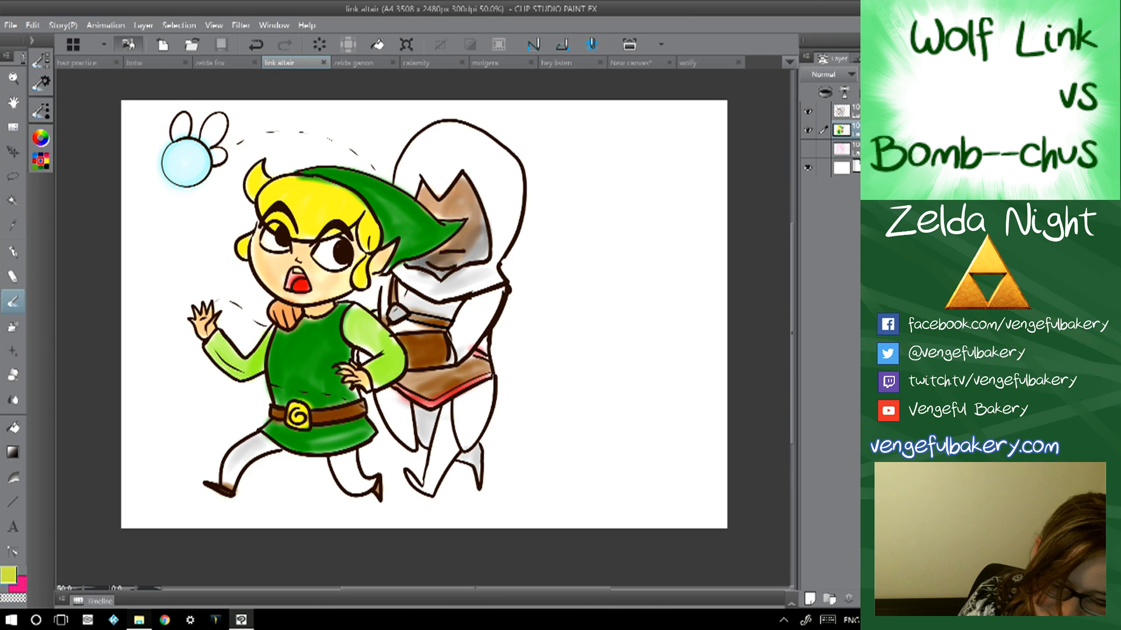
pyautogui.click(432, 62)
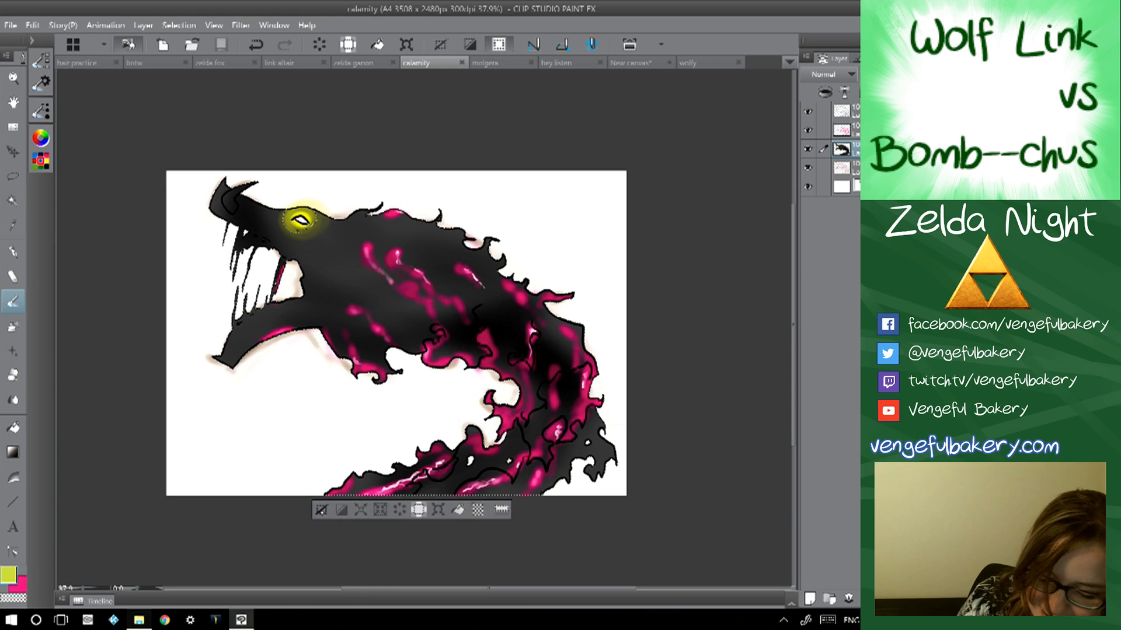
pyautogui.hotkey('ctrl', 'd')
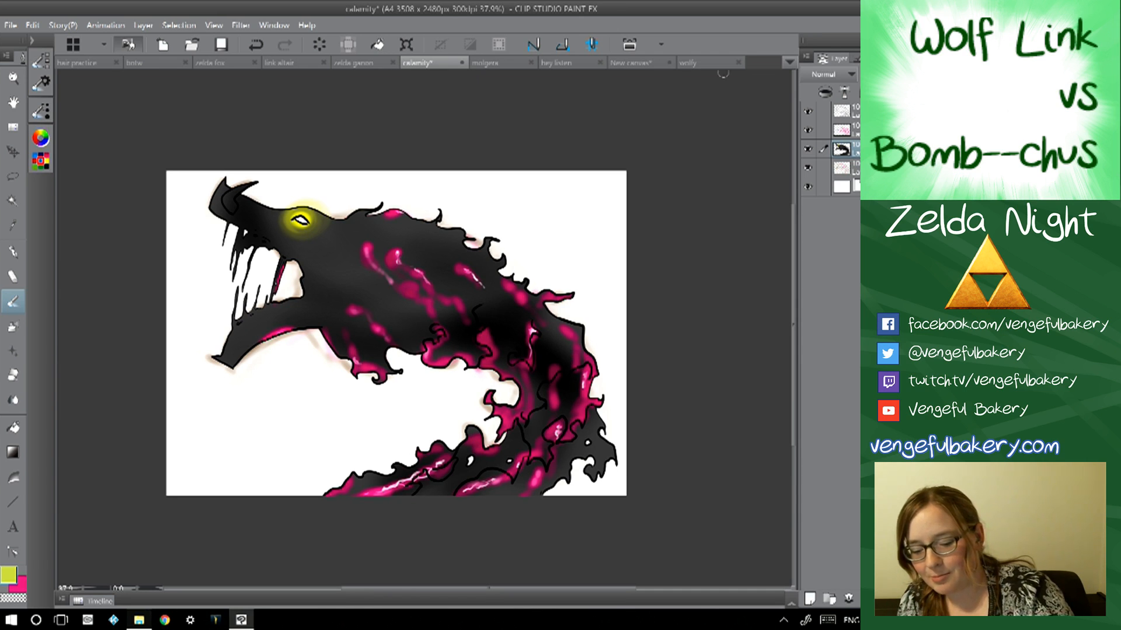
pyautogui.click(710, 61)
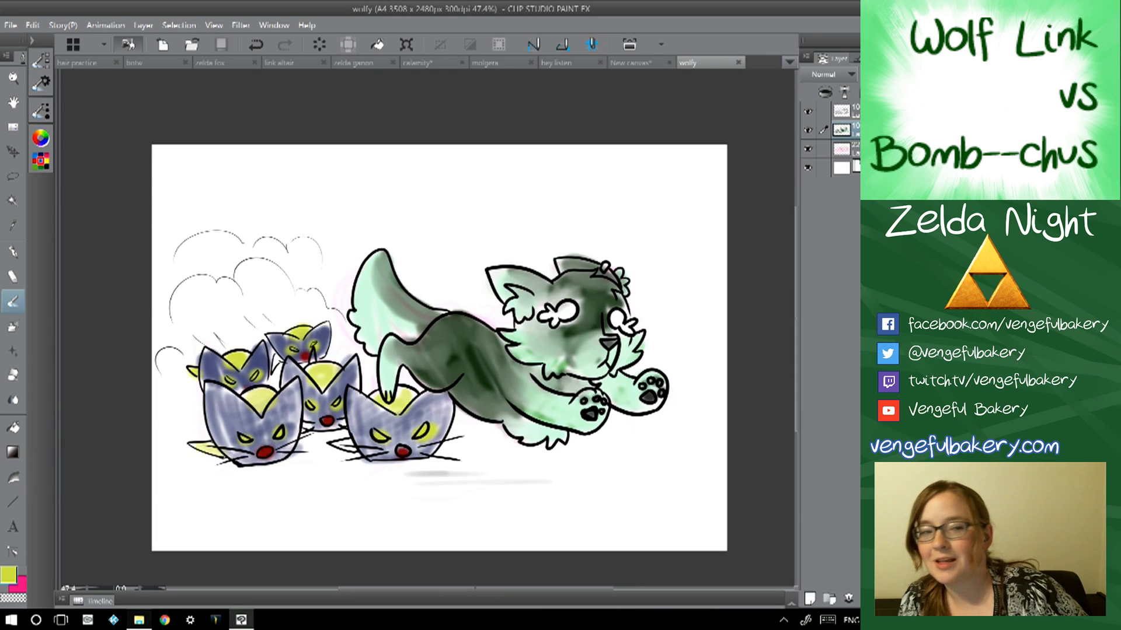